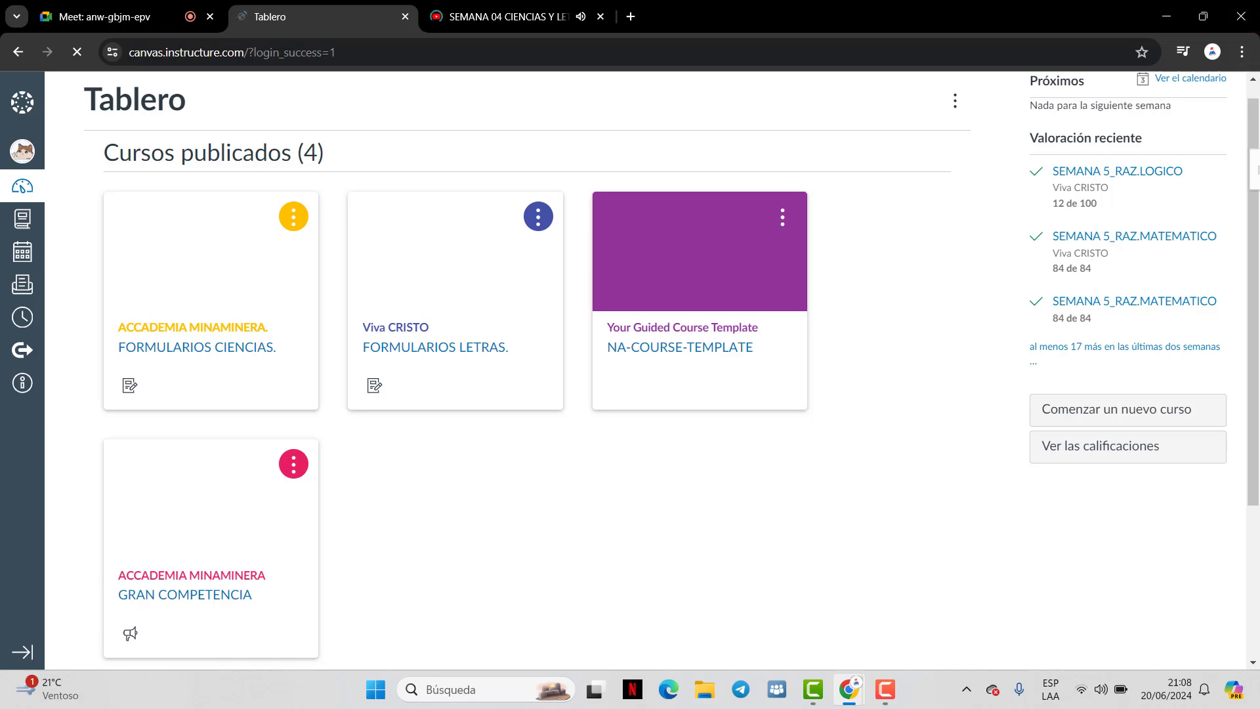
Switch to the YouTube video SEMANA 04 CIENCIAS Y LETRAS REGULAR, pause it and close its tab
left_click(505, 16)
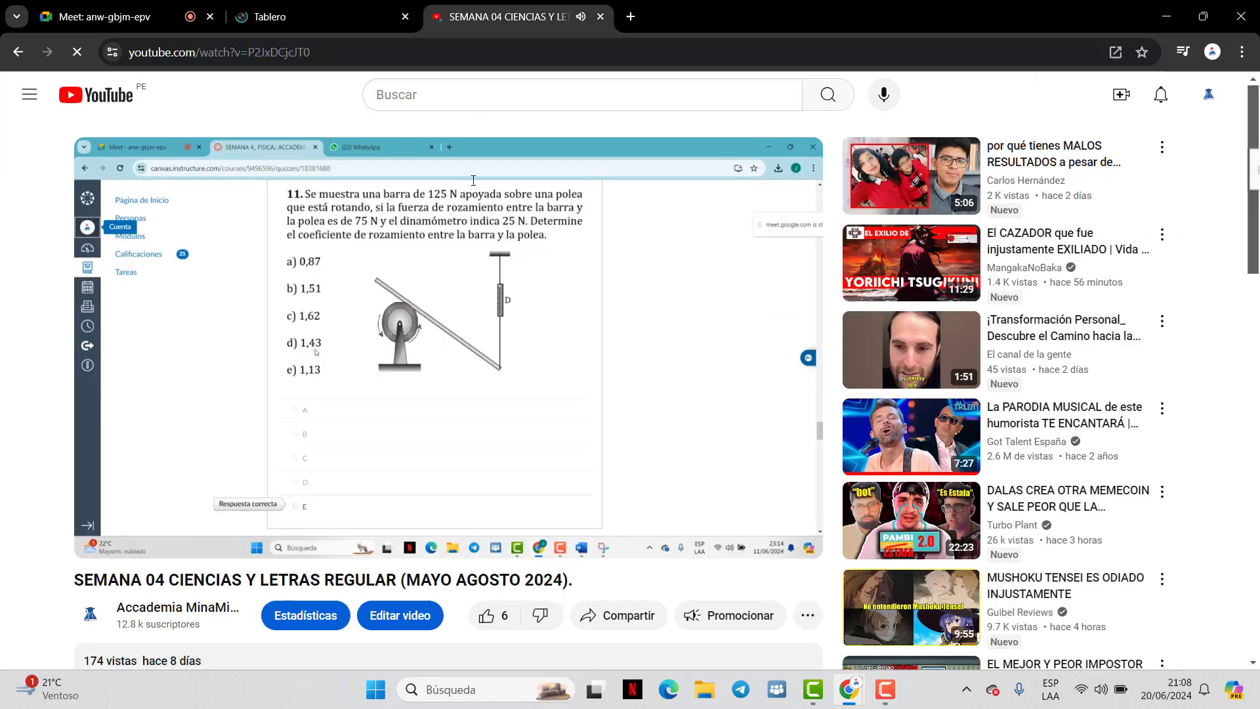
left_click(612, 412)
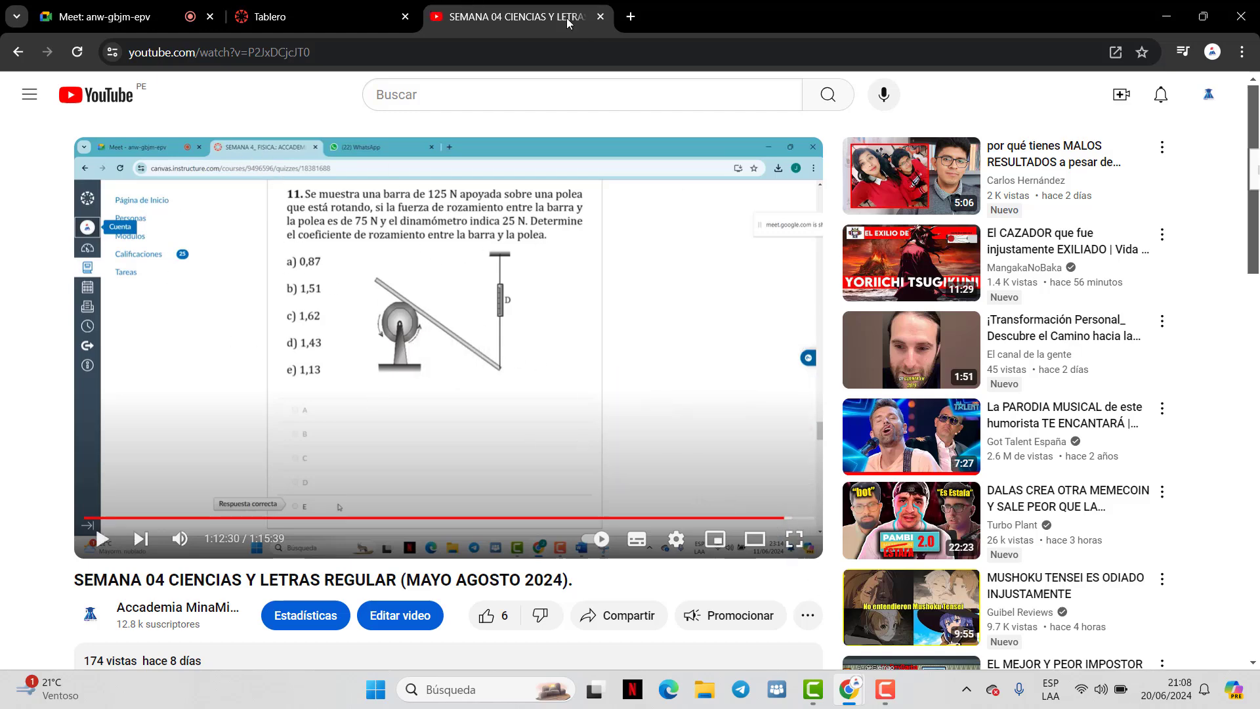
left_click(600, 17)
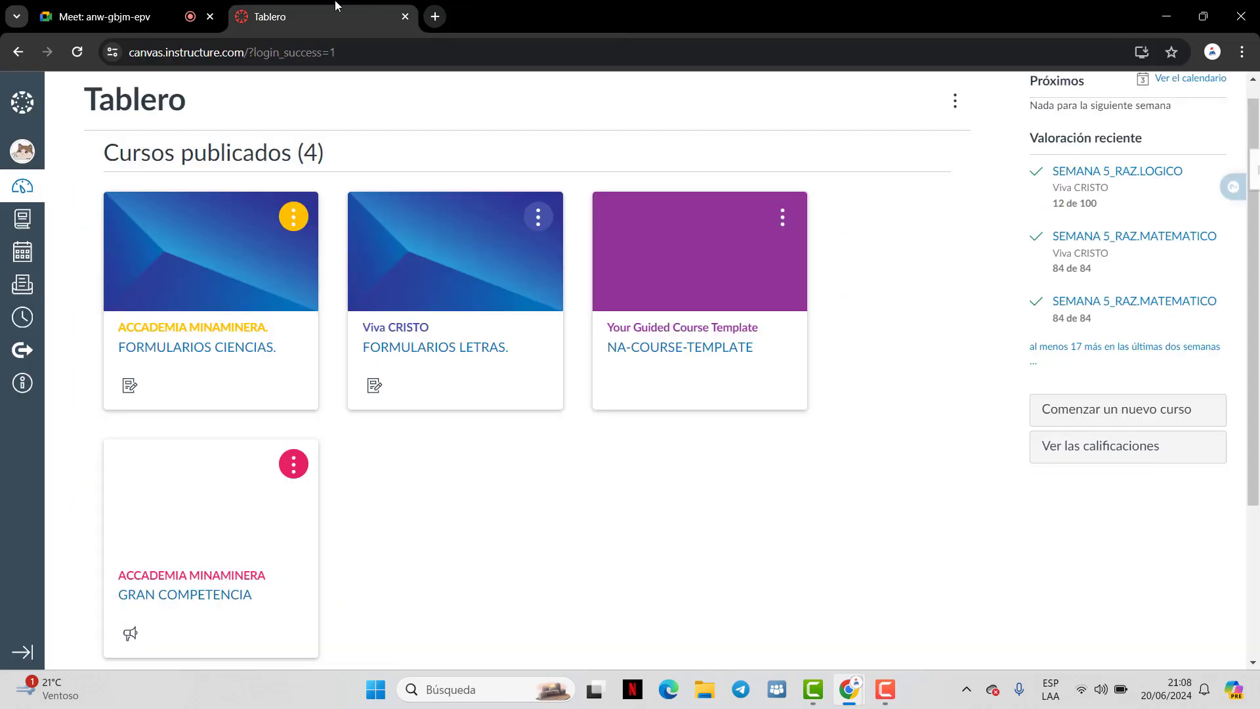
left_click(147, 10)
left_click(285, 8)
left_click(147, 13)
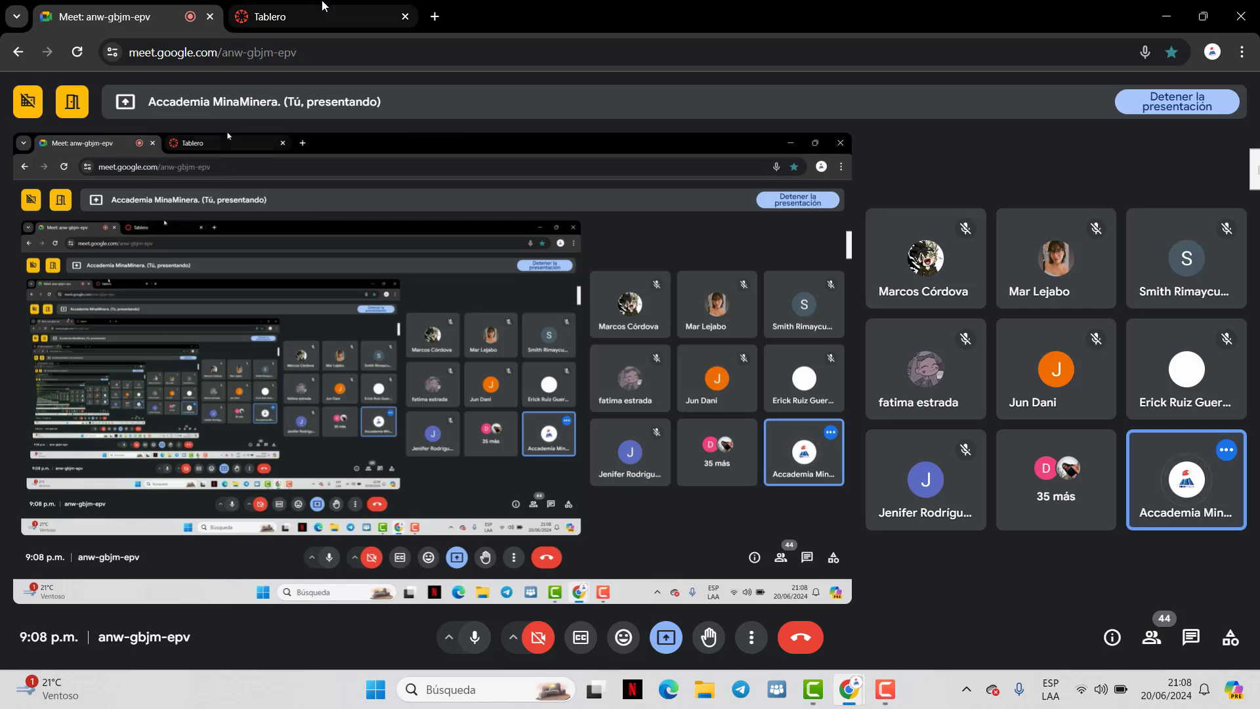
Open the FORMULARIOS CIENCIAS course from the Canvas dashboard and show its Tareas page
left_click(243, 13)
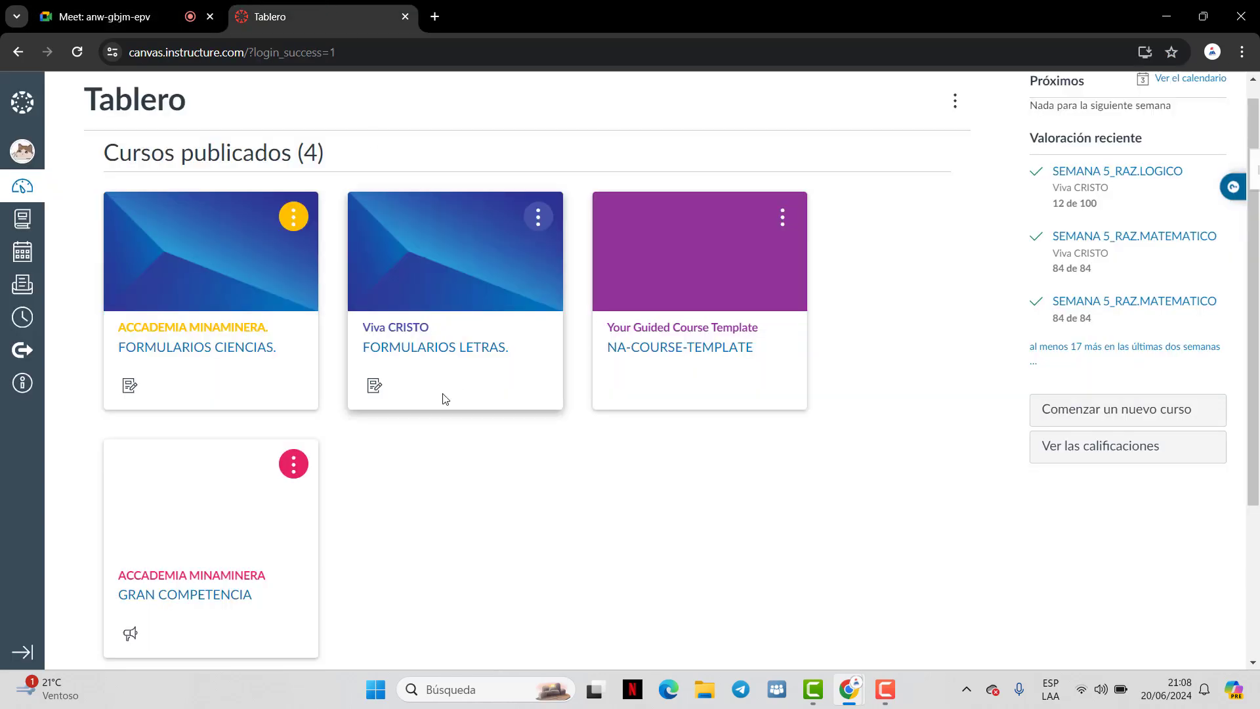
left_click(217, 257)
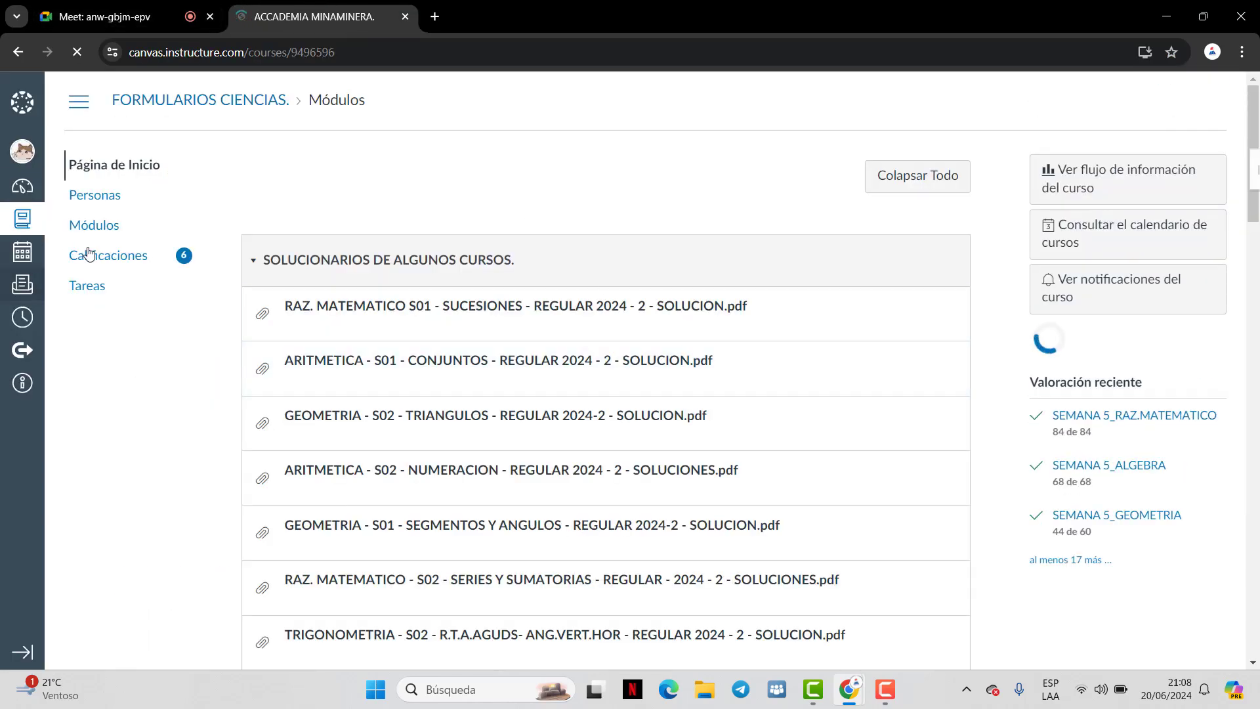
left_click(85, 287)
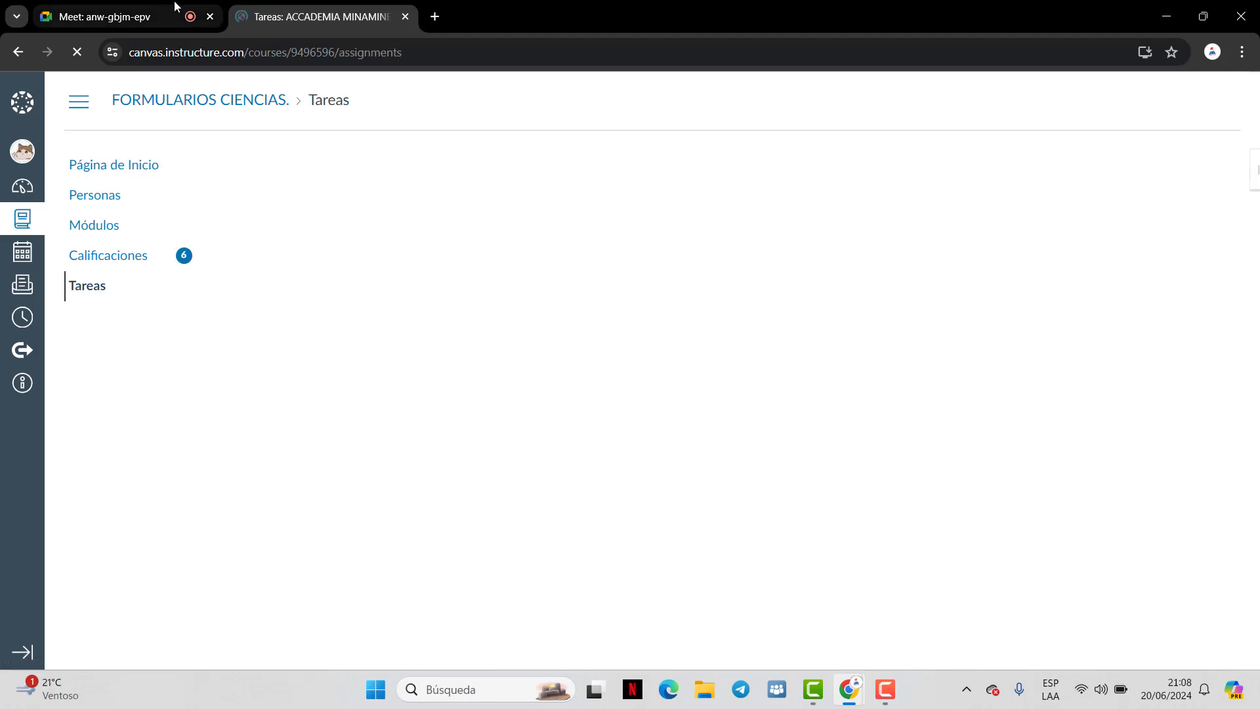
Switch to the Google Meet call and check the running screen recorder
left_click(226, 5)
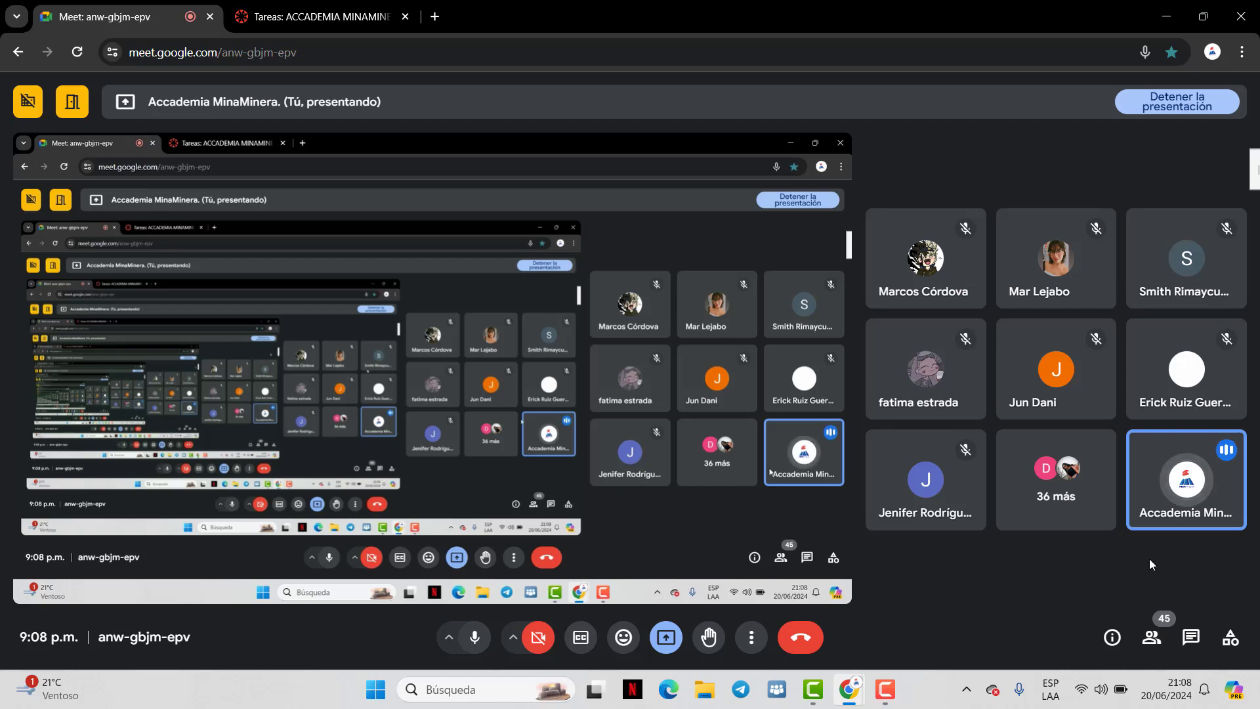
left_click(887, 692)
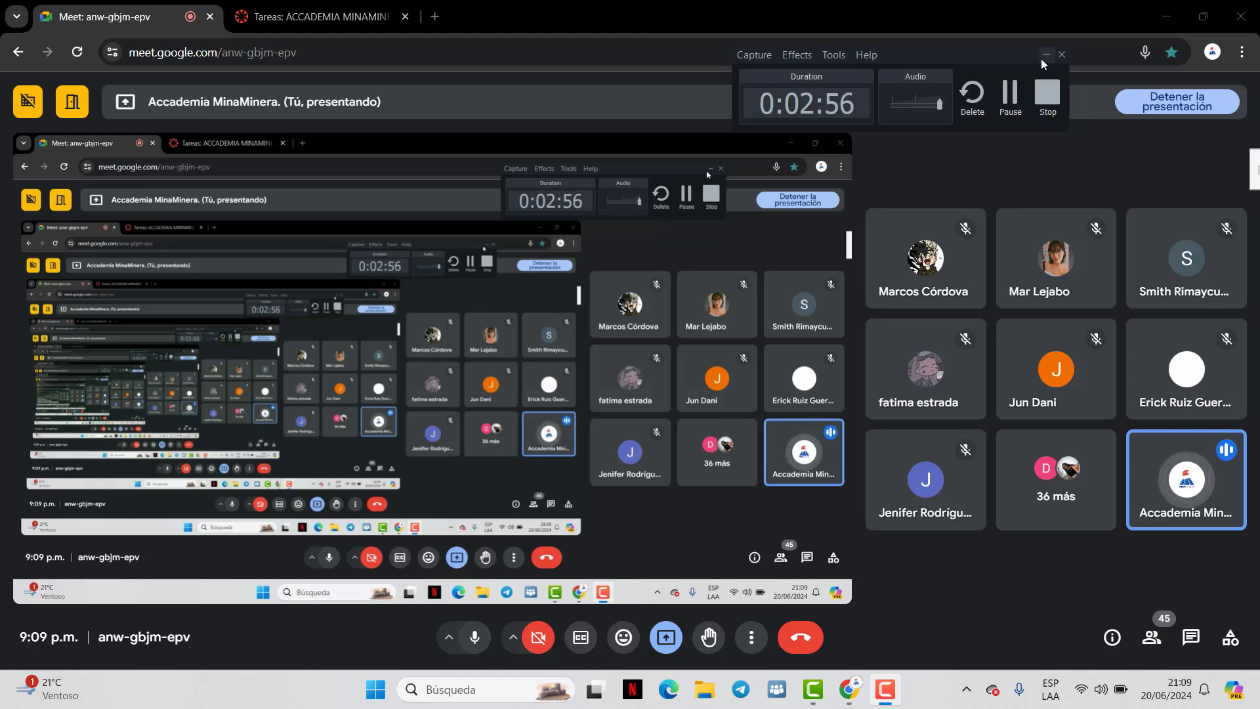
left_click(590, 105)
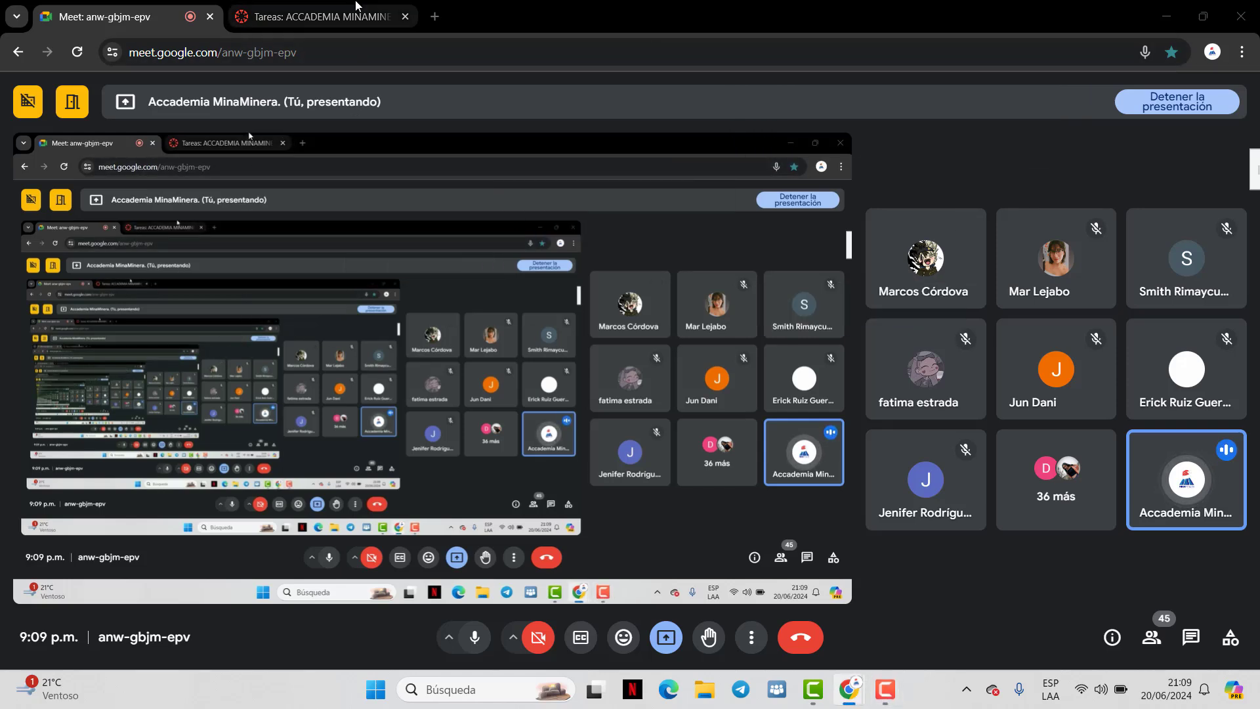
Return to the Canvas assignments page and list the assignments by type
left_click(321, 16)
scroll(458, 388, "down", 6)
scroll(473, 520, "up", 10)
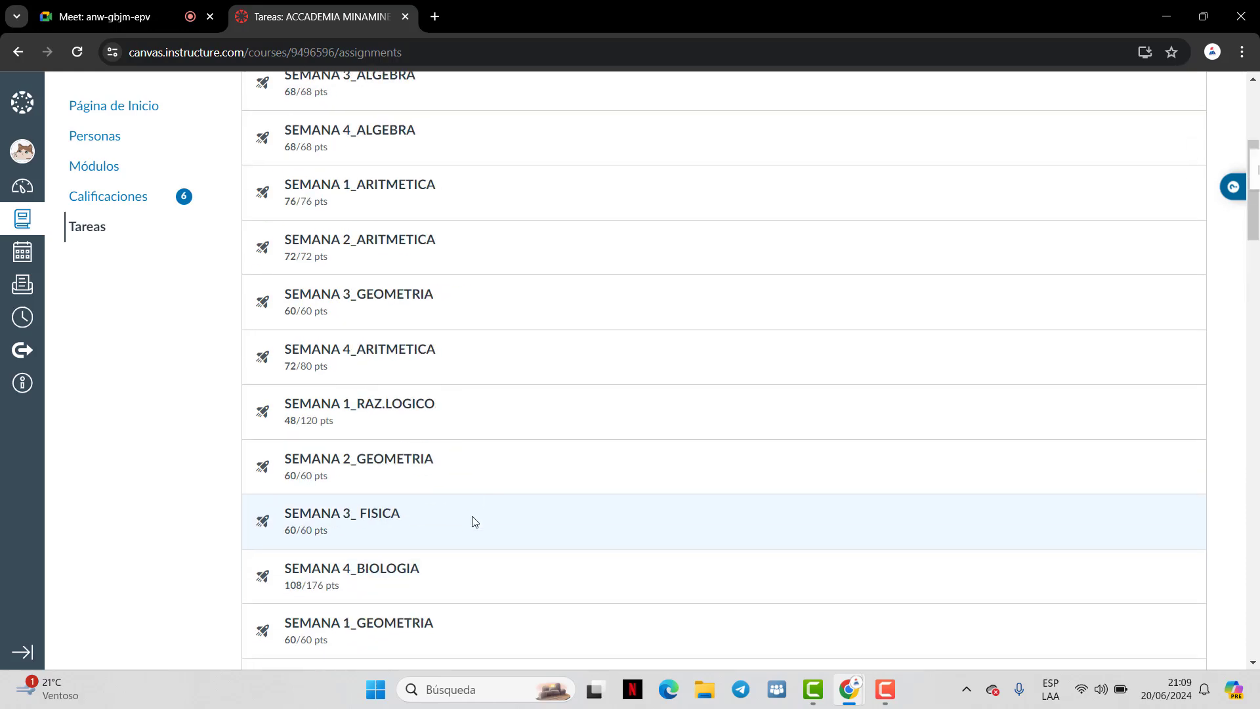
left_click(1137, 183)
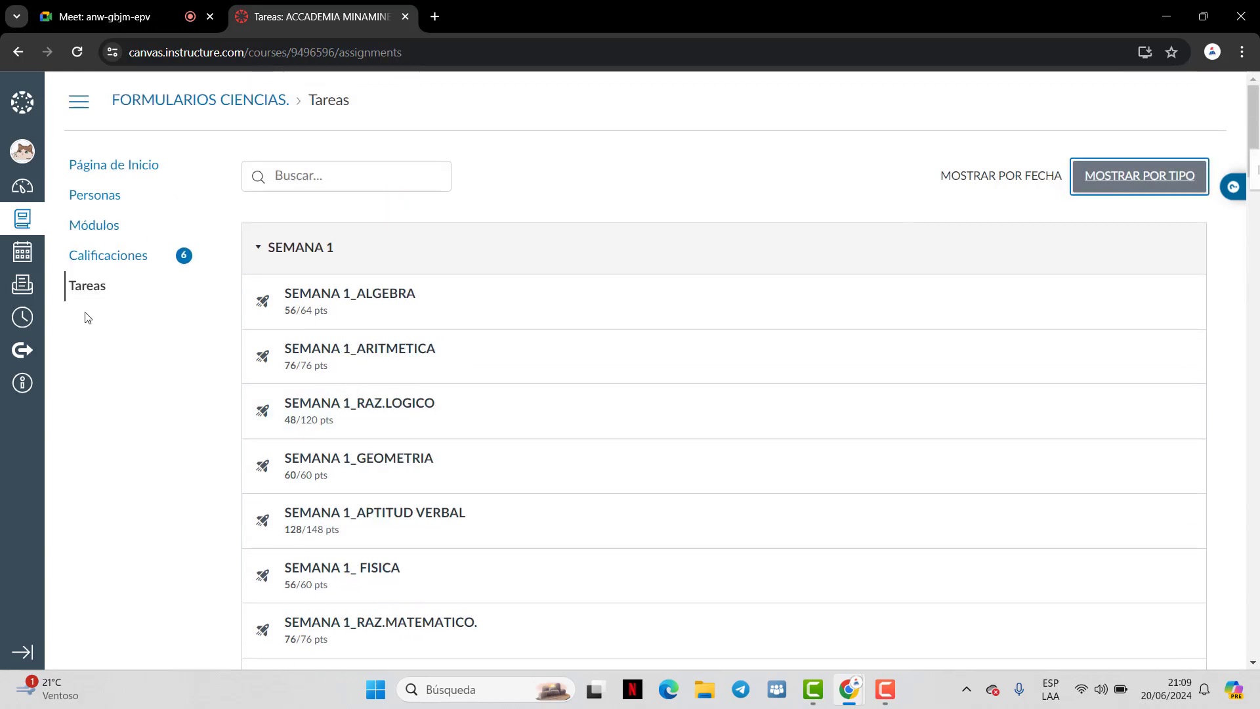
Collapse the assignment groups SEMANA 1, SEMANA 2, SEMANA 3 and SEMANA 4
left_click(300, 249)
left_click(302, 326)
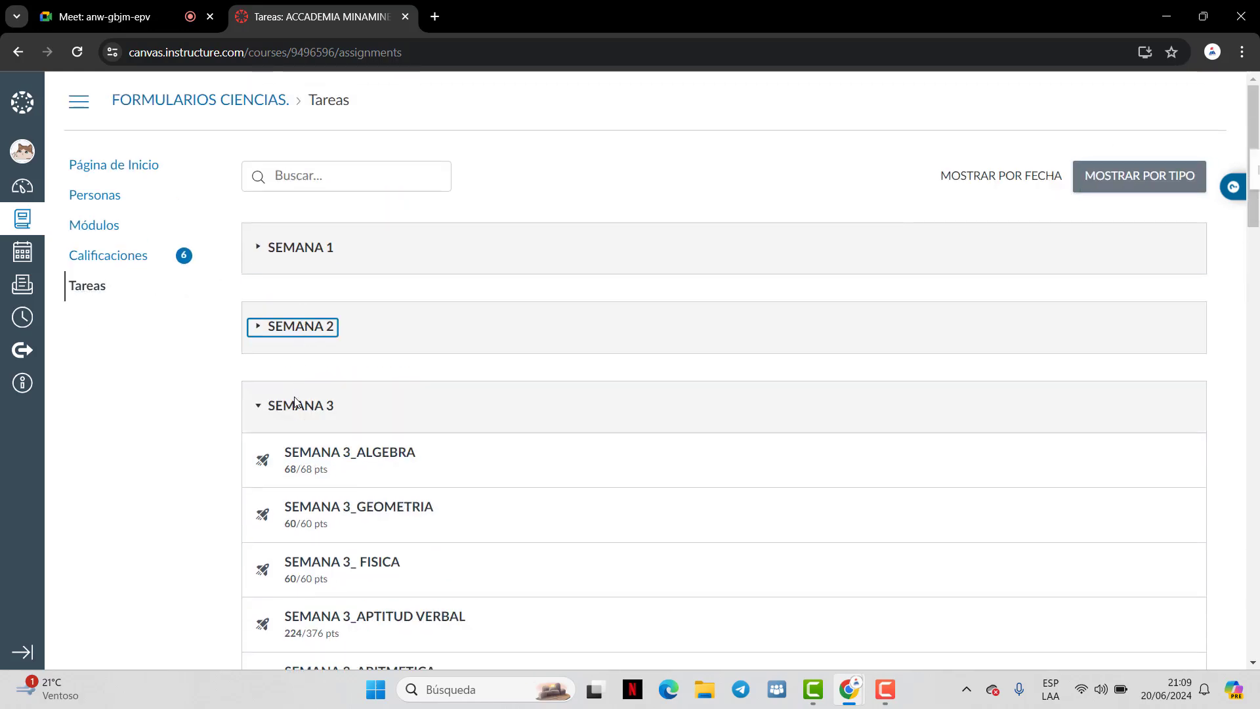
left_click(299, 405)
left_click(320, 484)
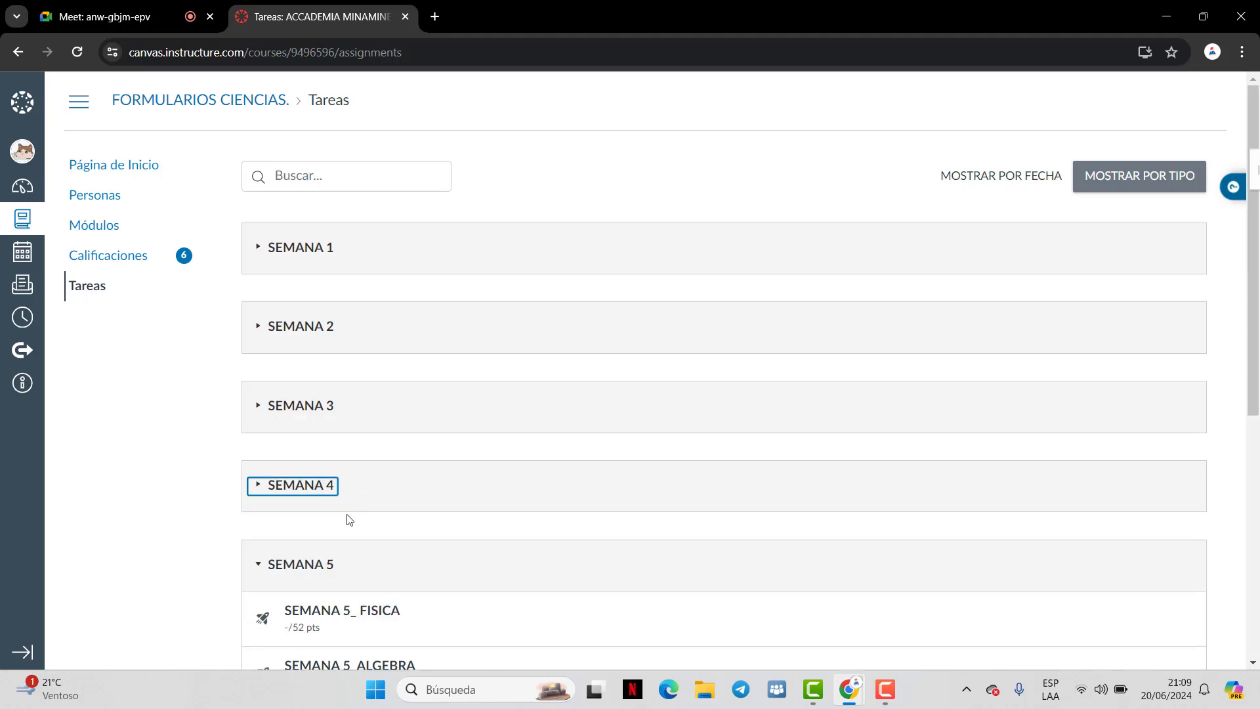
Open the SEMANA 5_ALGEBRA exam from the SEMANA 5 group
scroll(406, 591, "down", 1)
scroll(407, 499, "up", 1)
scroll(295, 441, "down", 4)
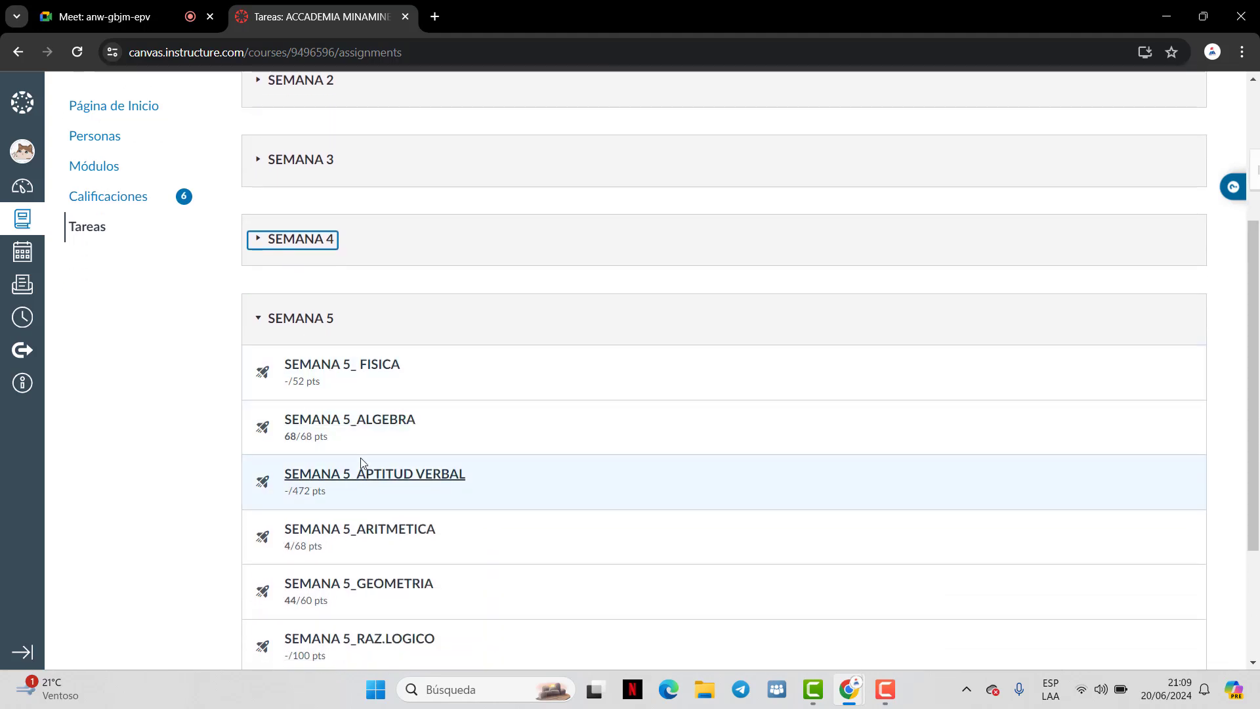
left_click(358, 422)
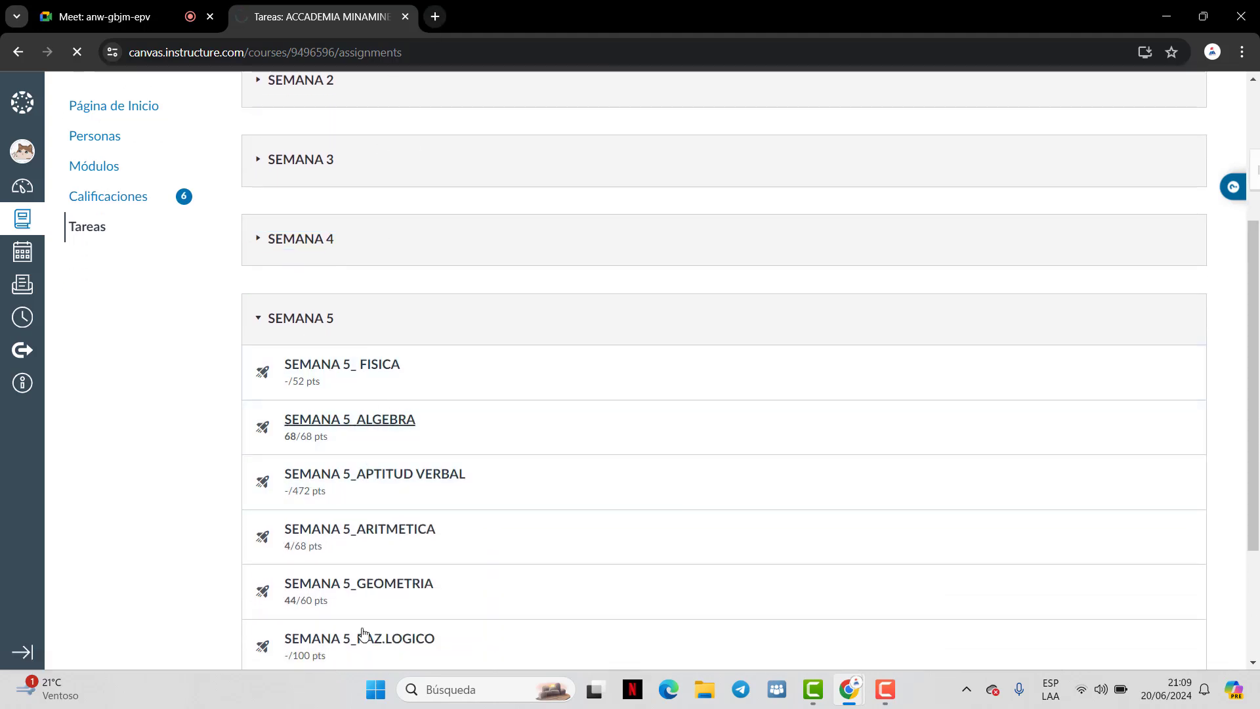
Start a new attempt at the SEMANA 5_ALGEBRA exam
left_click(1168, 703)
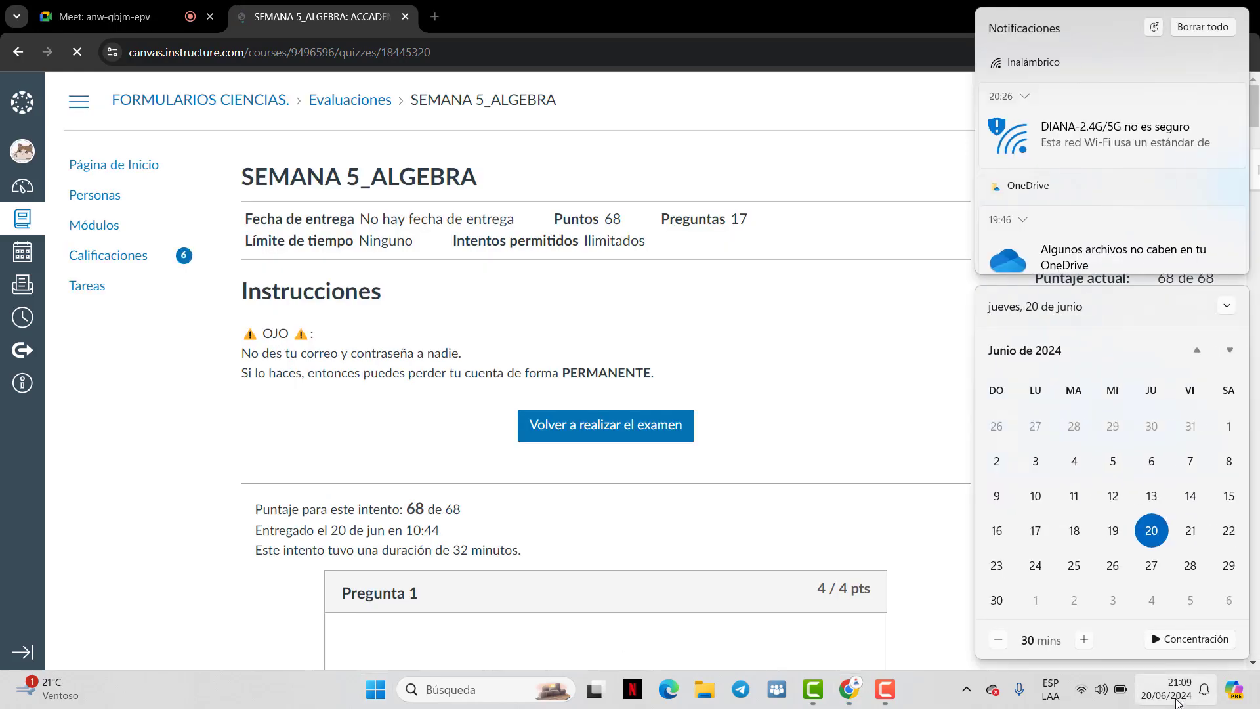
left_click(800, 388)
scroll(814, 396, "down", 2)
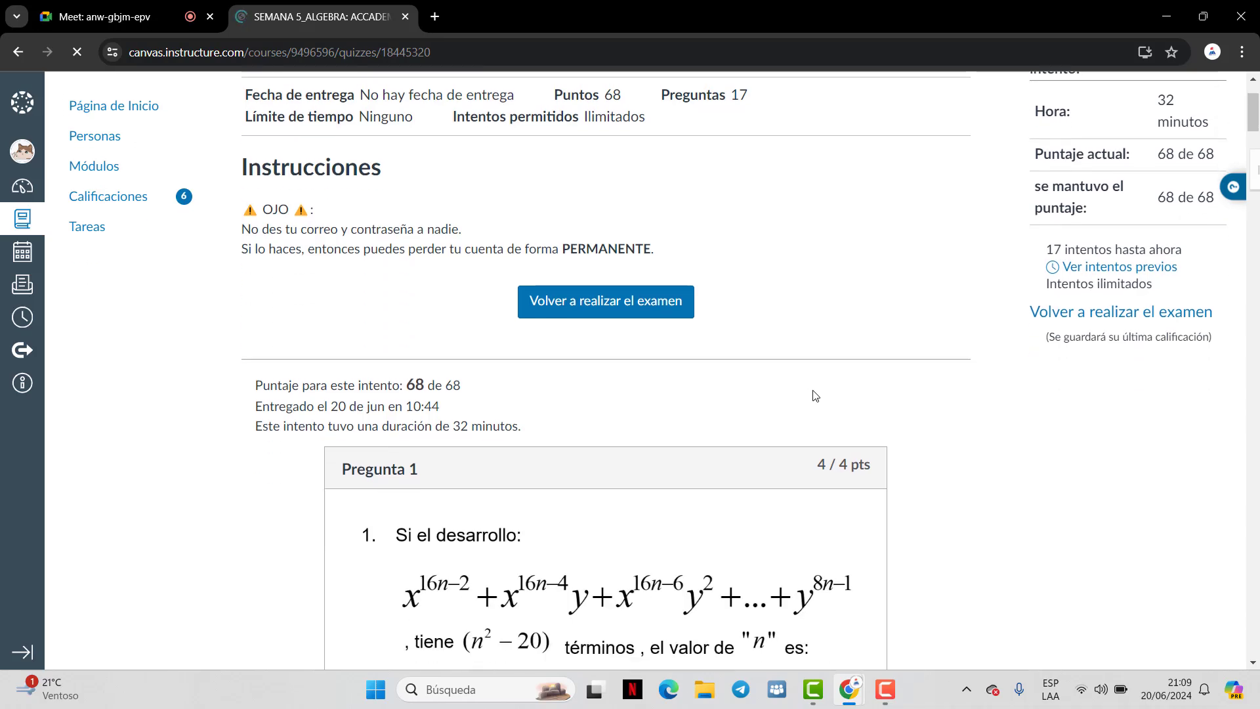
scroll(814, 396, "down", 3)
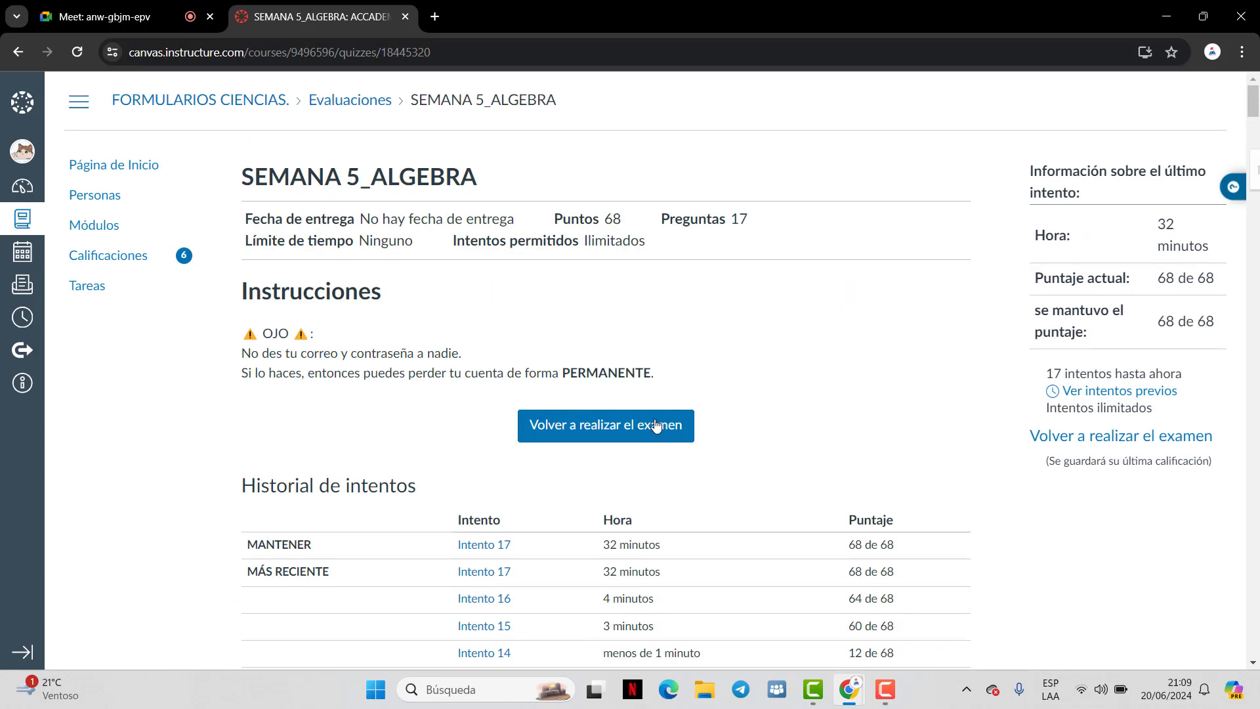
left_click(573, 433)
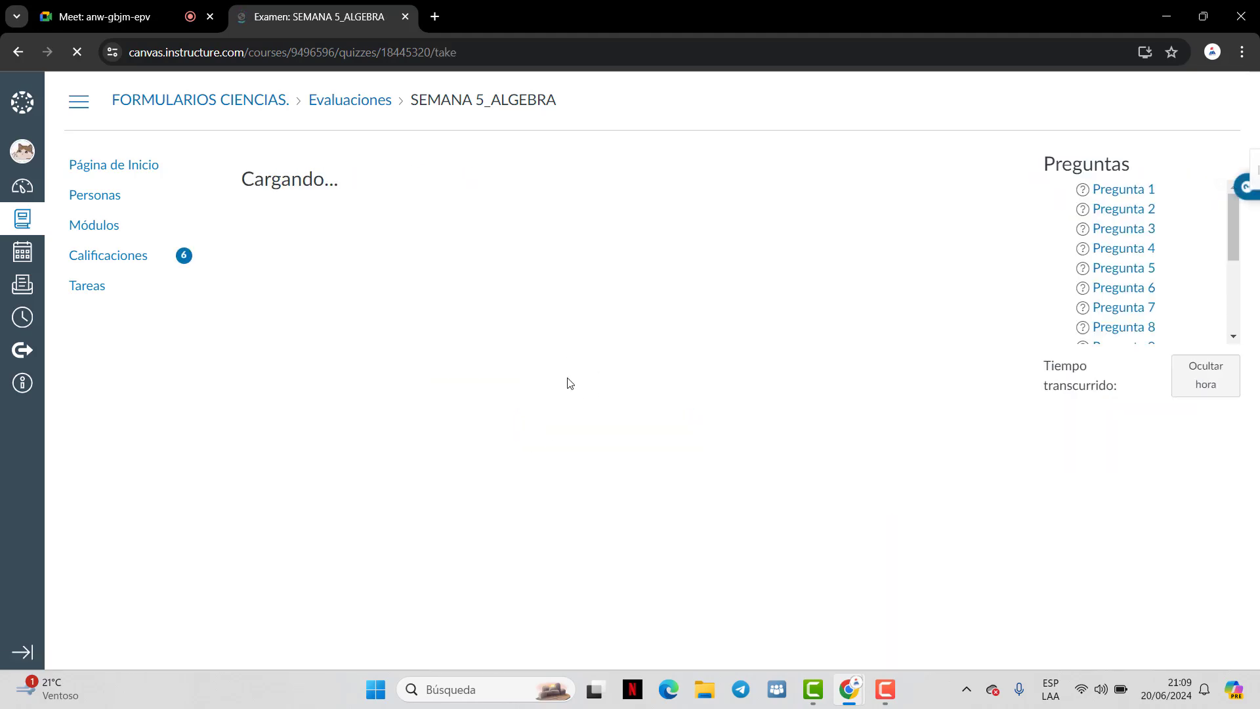
Look over the first several questions of the algebra exam and their answer options
scroll(591, 419, "down", 15)
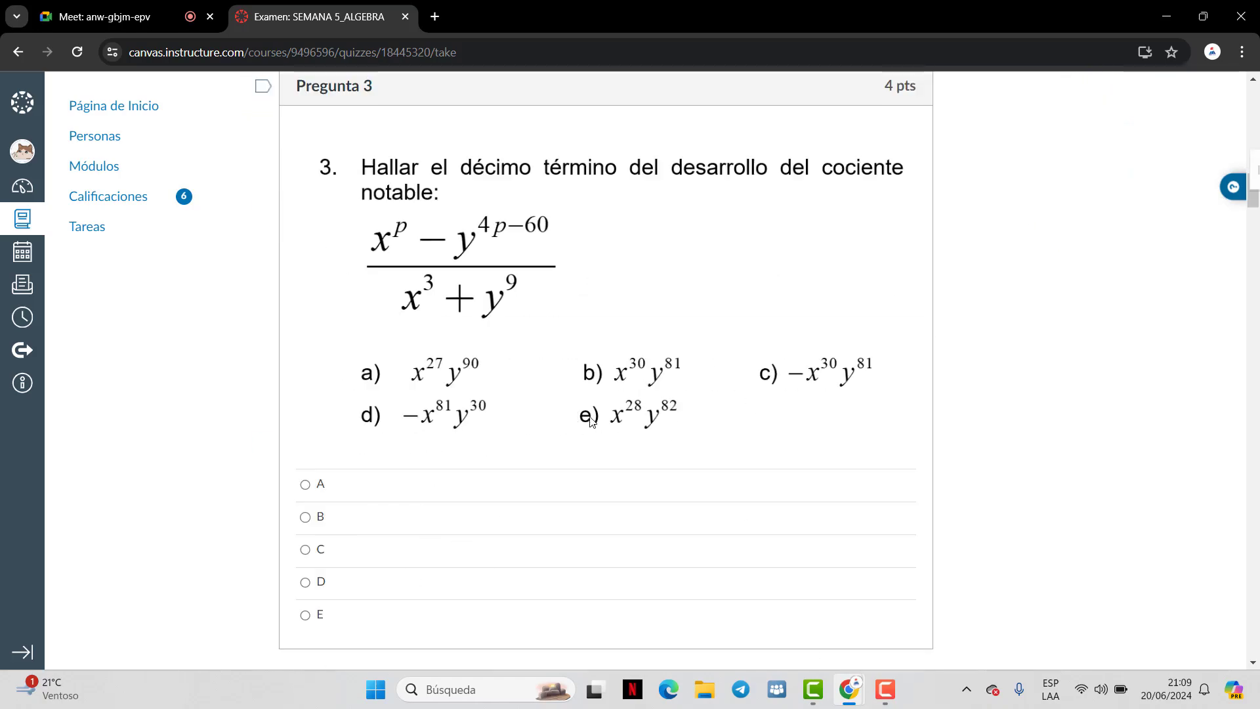
scroll(590, 420, "down", 8)
scroll(554, 379, "up", 20)
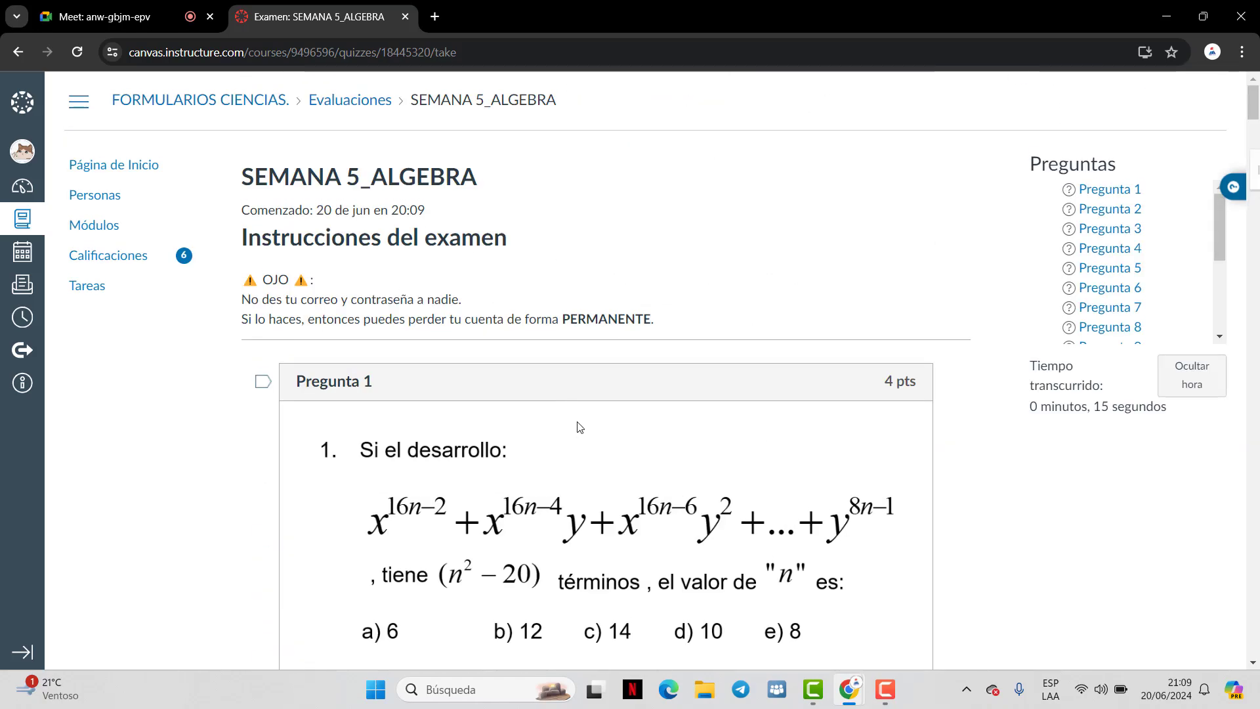
scroll(566, 402, "down", 8)
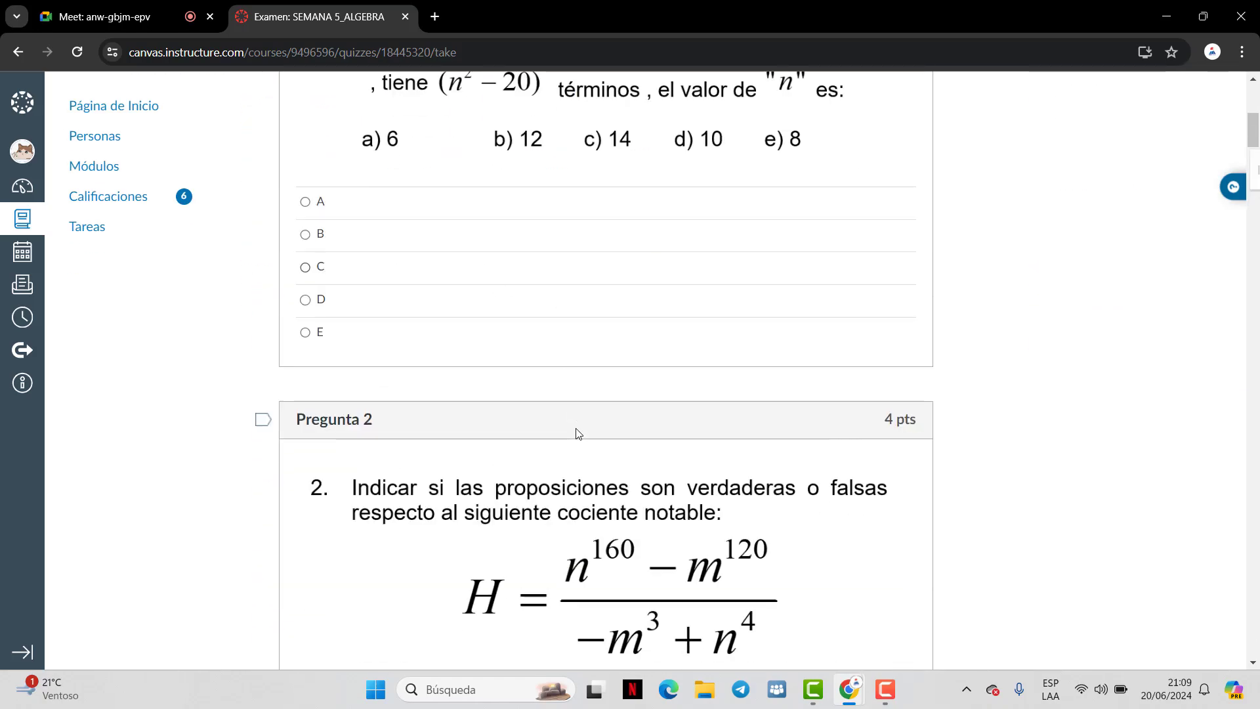
scroll(576, 431, "up", 8)
scroll(605, 431, "down", 10)
scroll(627, 439, "down", 20)
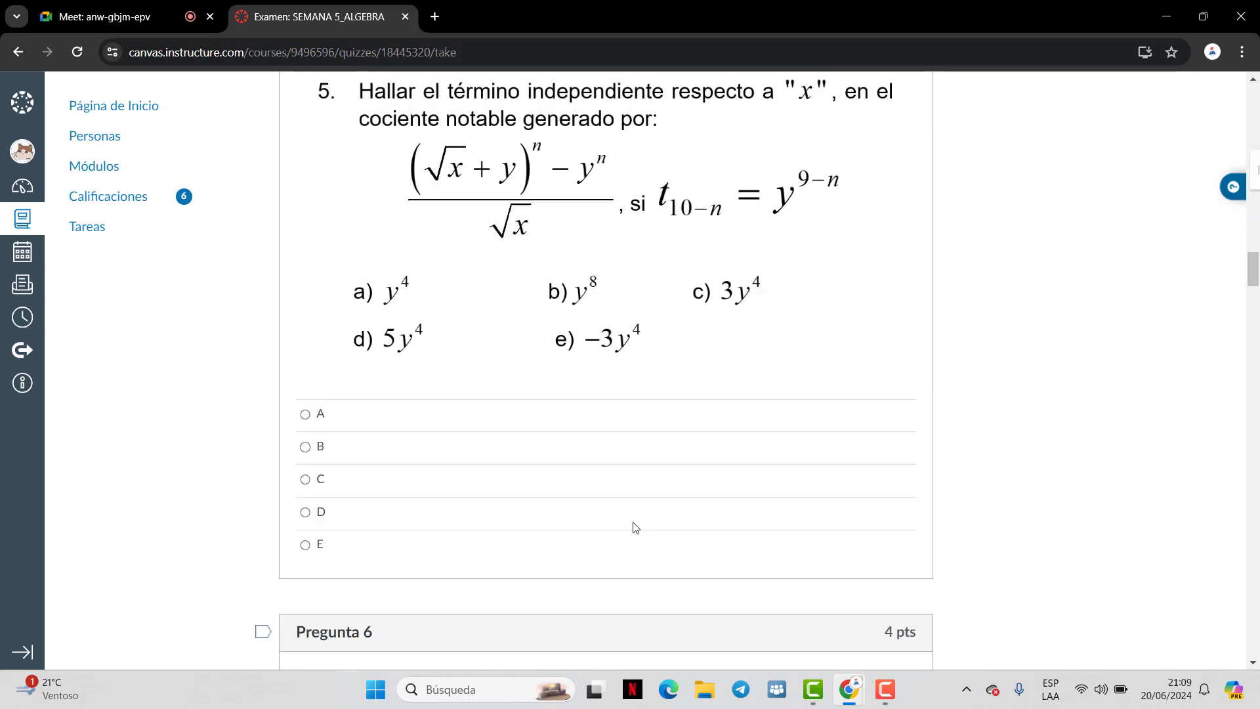
scroll(636, 574, "up", 20)
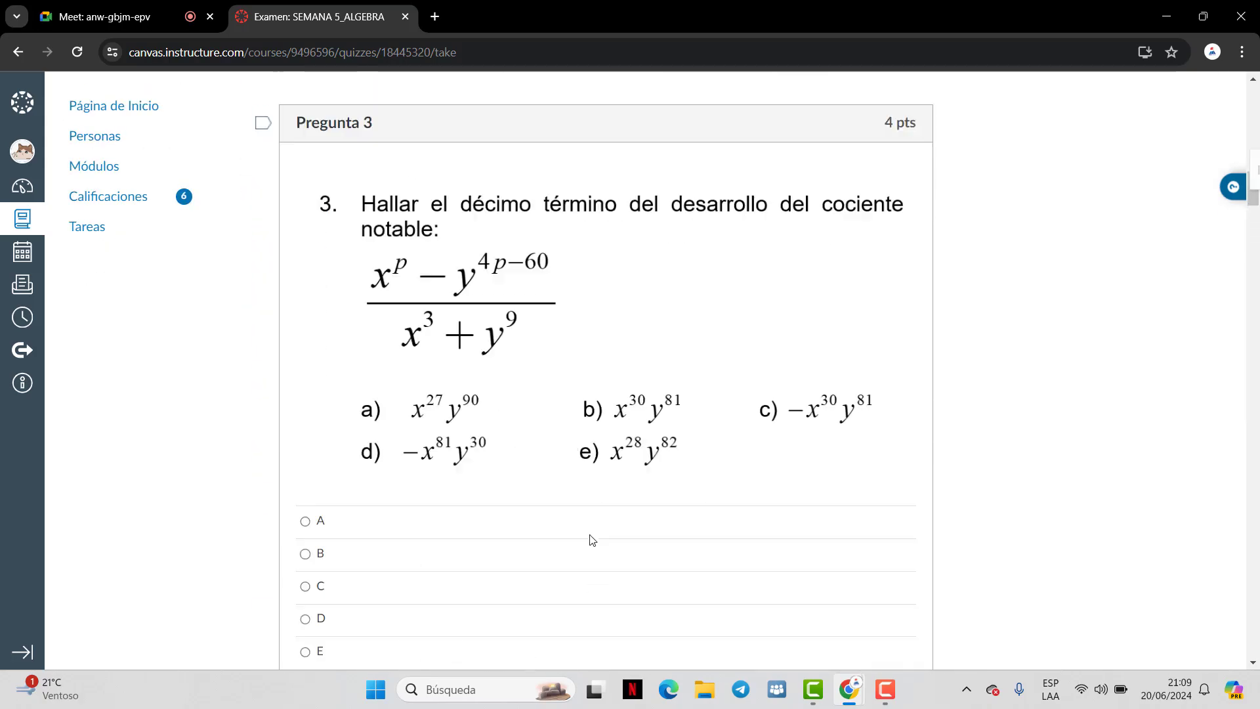
Raise the system volume to 88 and select answer D for question 1
scroll(677, 511, "down", 3)
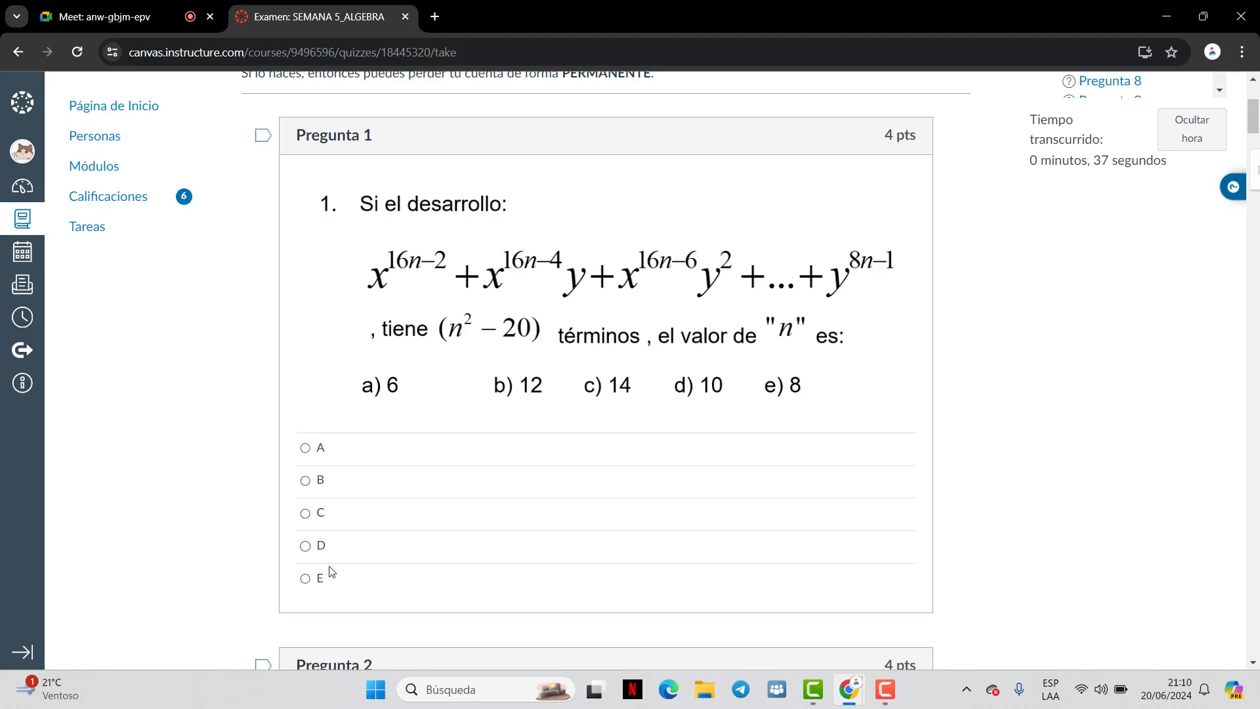
scroll(331, 570, "up", 1)
scroll(333, 573, "down", 1)
key("XF86AudioRaiseVolume")
key("XF86AudioRaiseVolume")
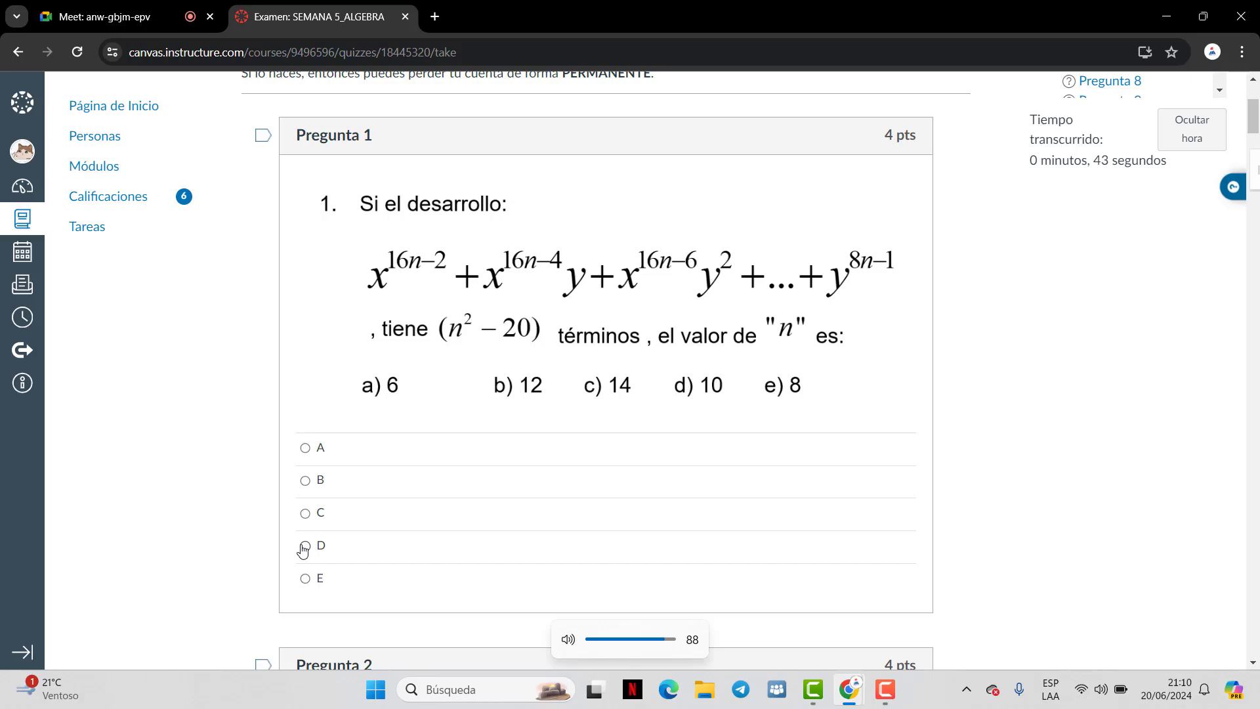
left_click(304, 548)
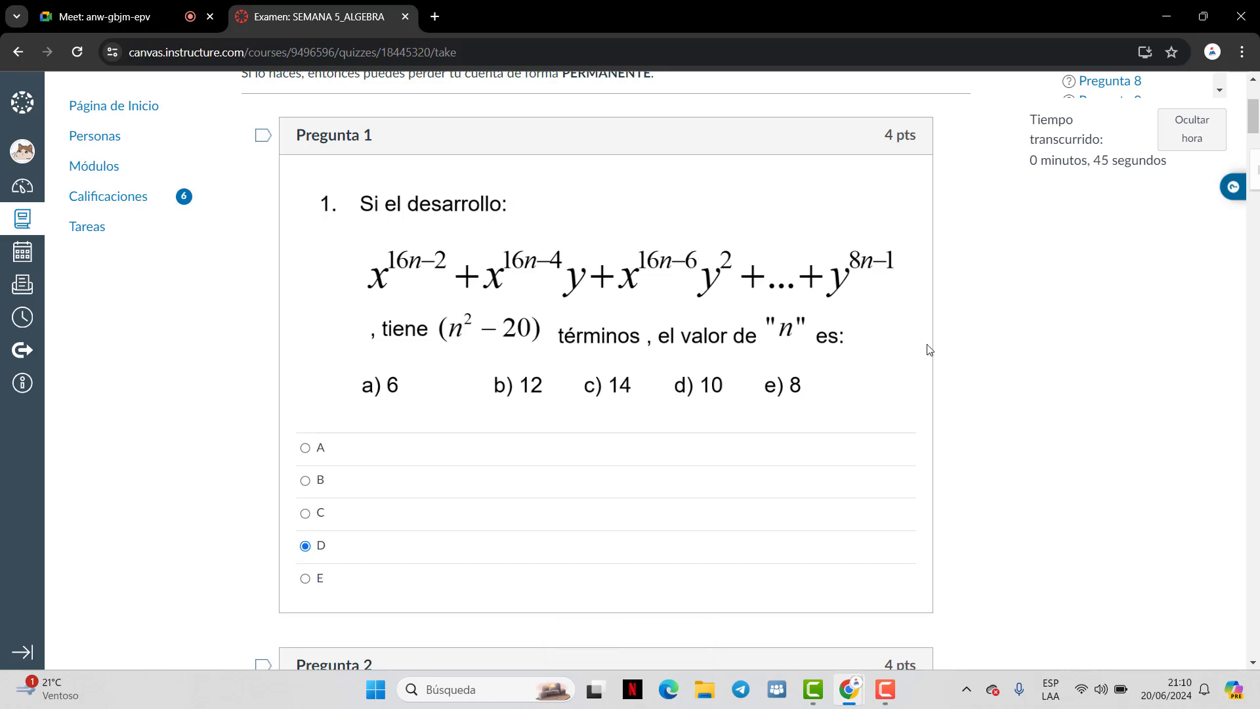
Select answer C for question 2, about the propositions on the notable quotient H
scroll(929, 349, "up", 2)
scroll(915, 358, "down", 5)
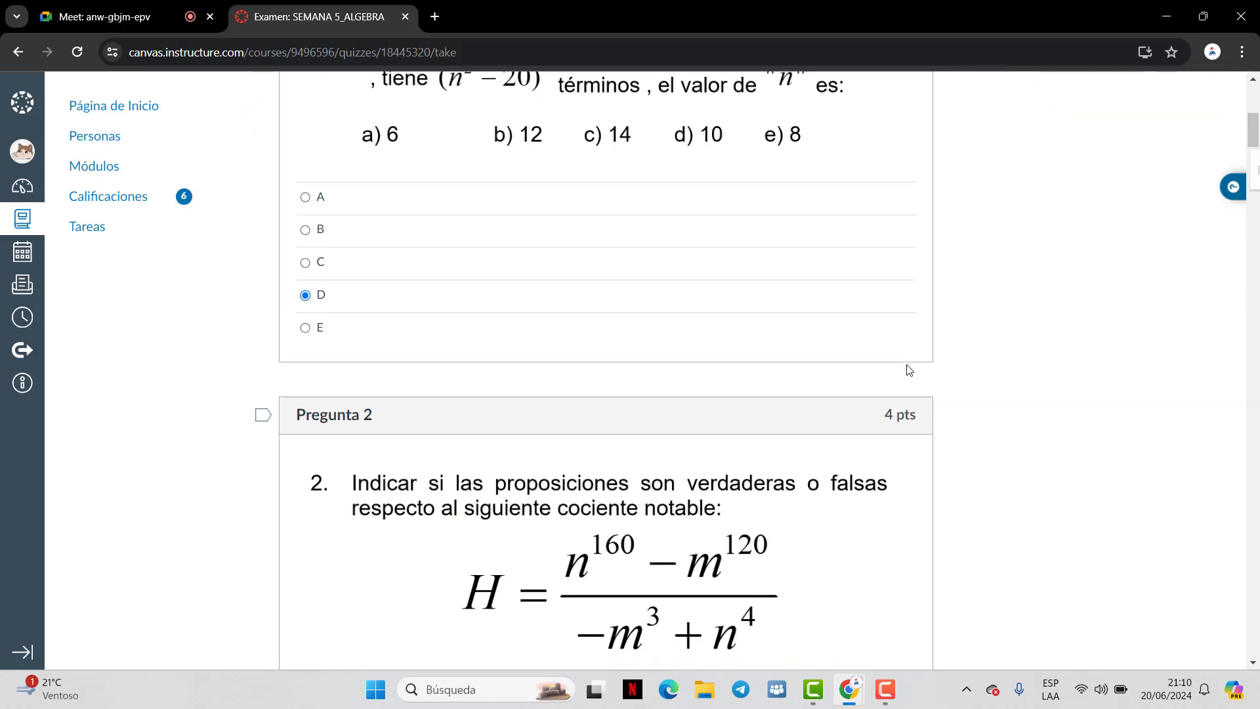
scroll(909, 370, "down", 5)
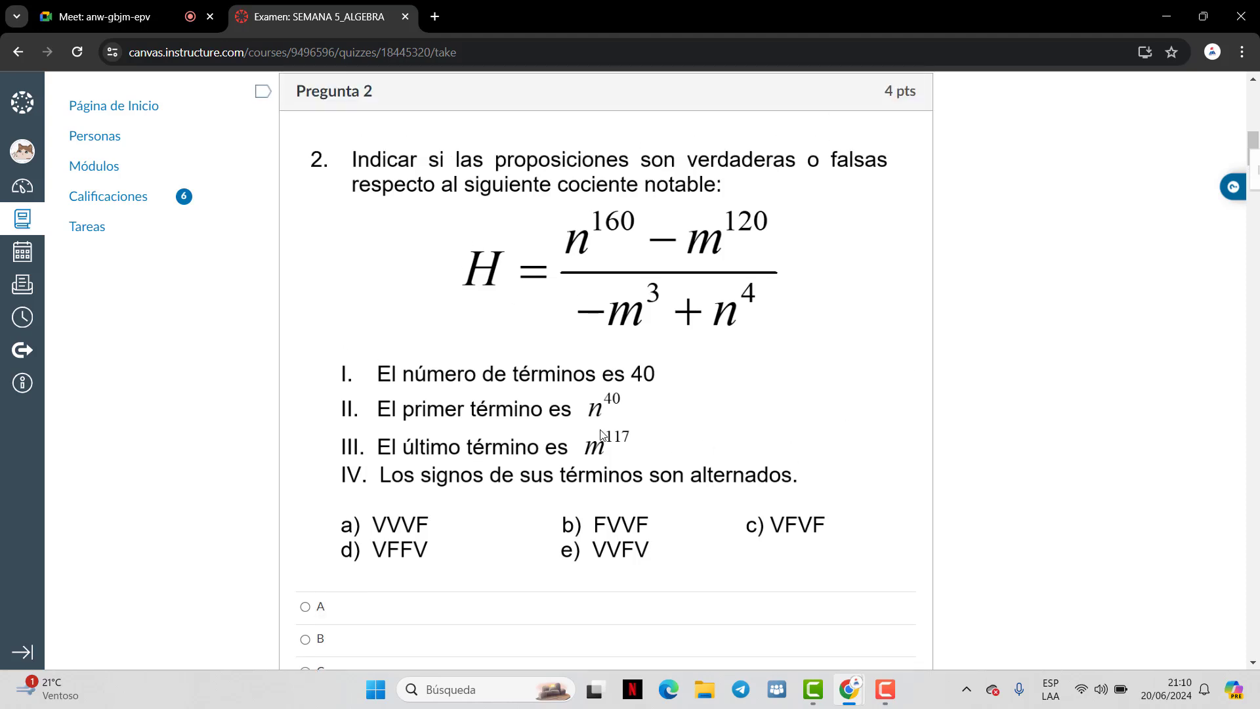
scroll(513, 415, "down", 1)
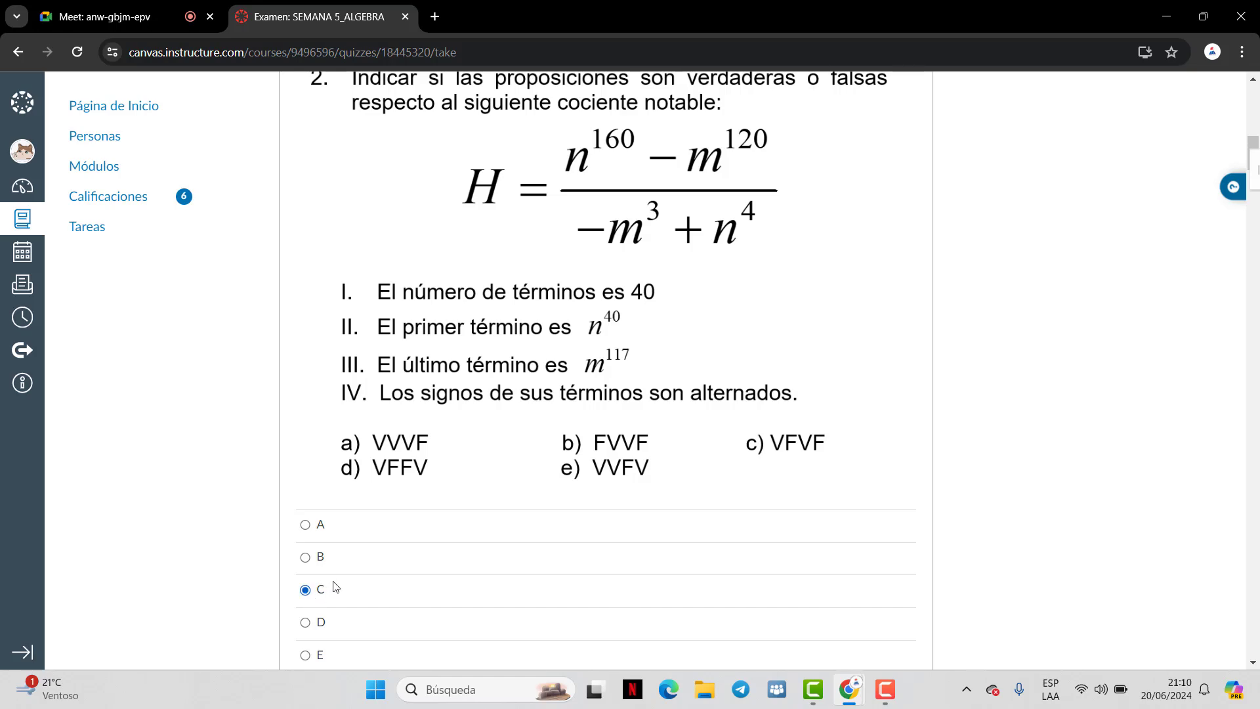
Select answer C for question 3, about the tenth term of the notable quotient
scroll(374, 427, "up", 2)
scroll(571, 435, "down", 9)
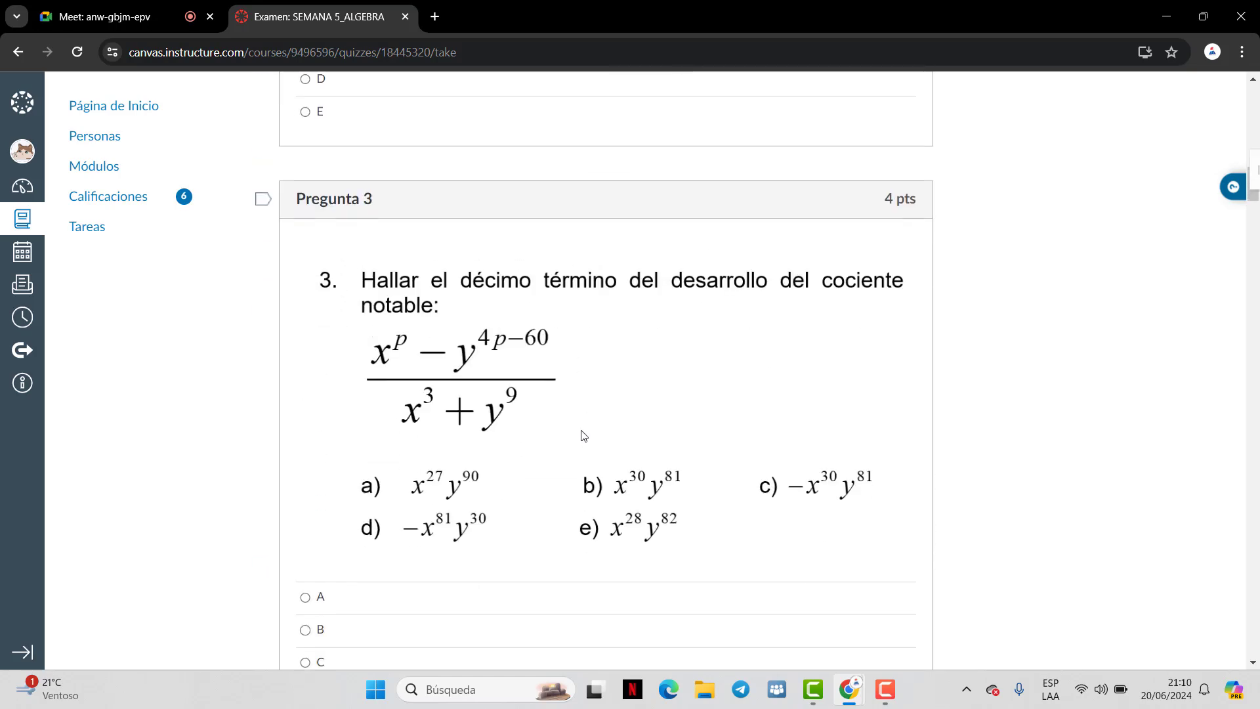
scroll(581, 433, "down", 3)
scroll(581, 433, "up", 1)
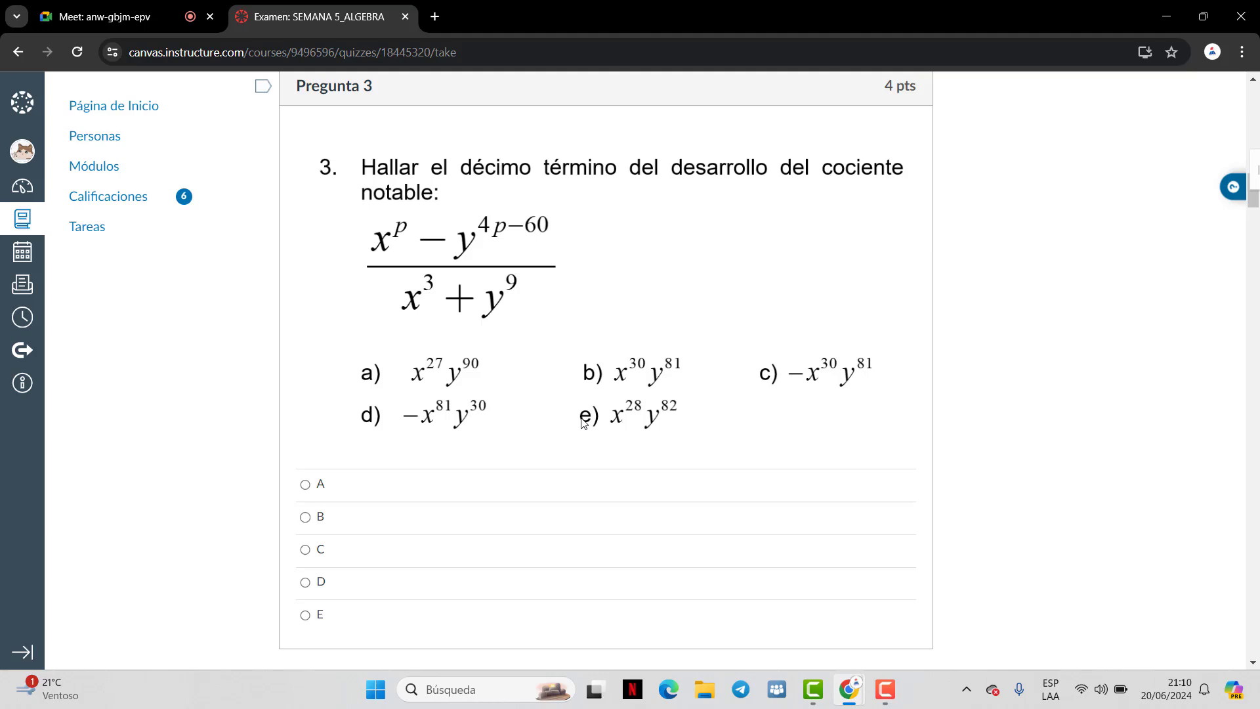
left_click(25, 702)
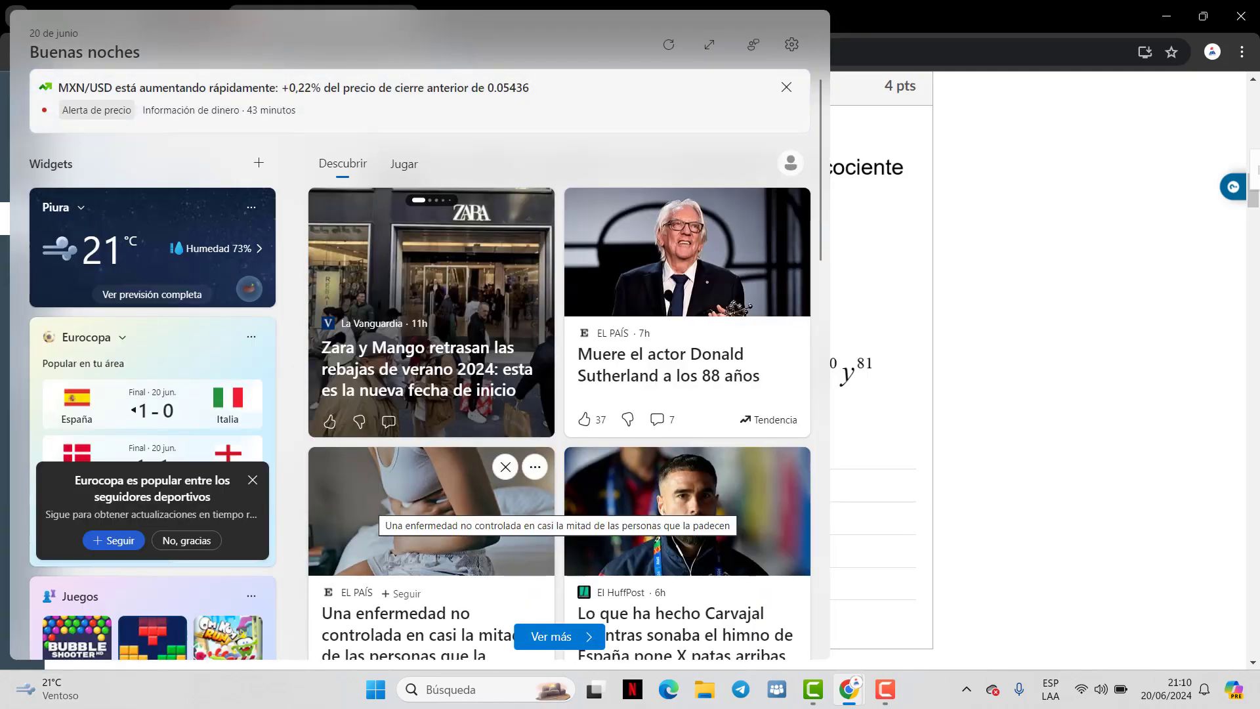
key("Escape")
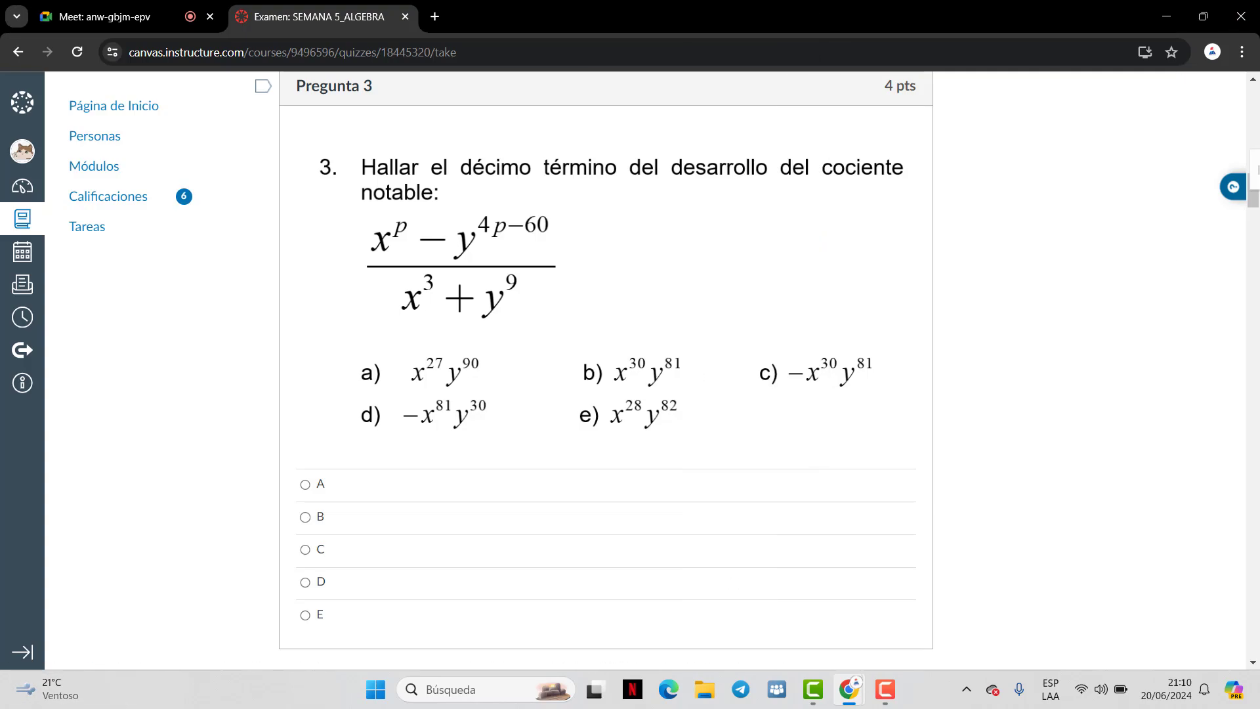
left_click(322, 556)
Select answer A for question 5, about the term independent of x in the notable quotient
scroll(486, 446, "down", 10)
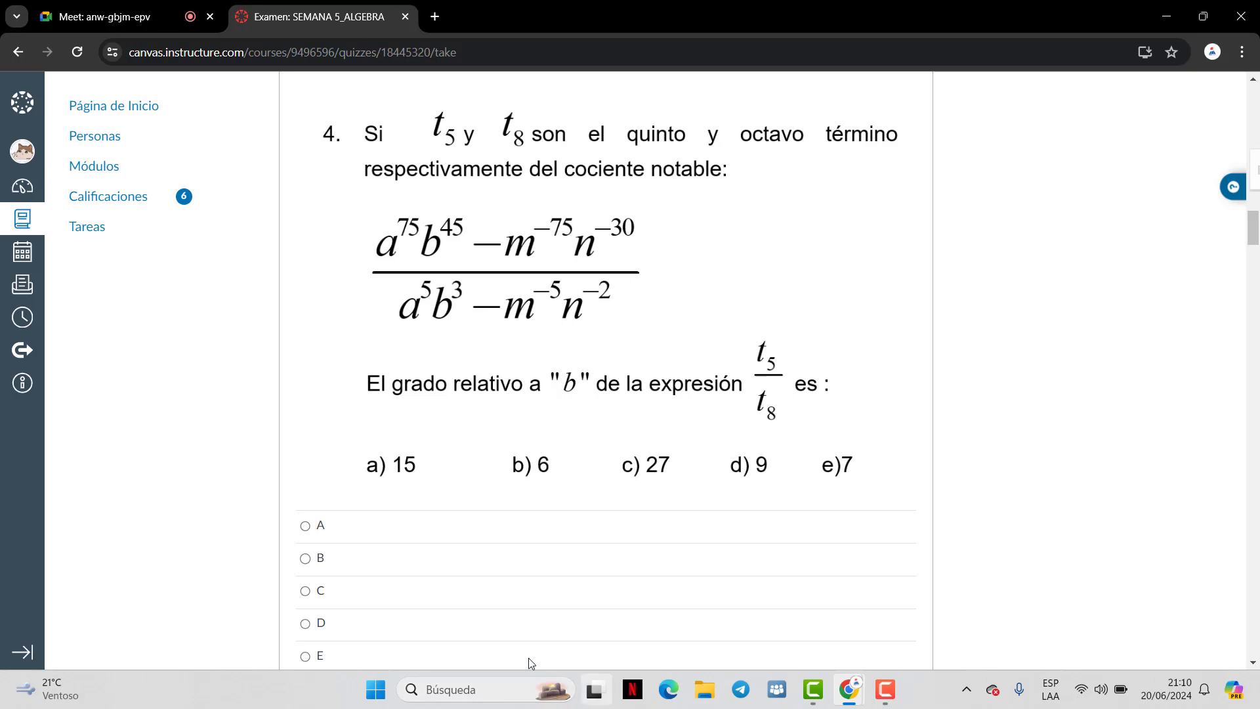
scroll(630, 328, "down", 9)
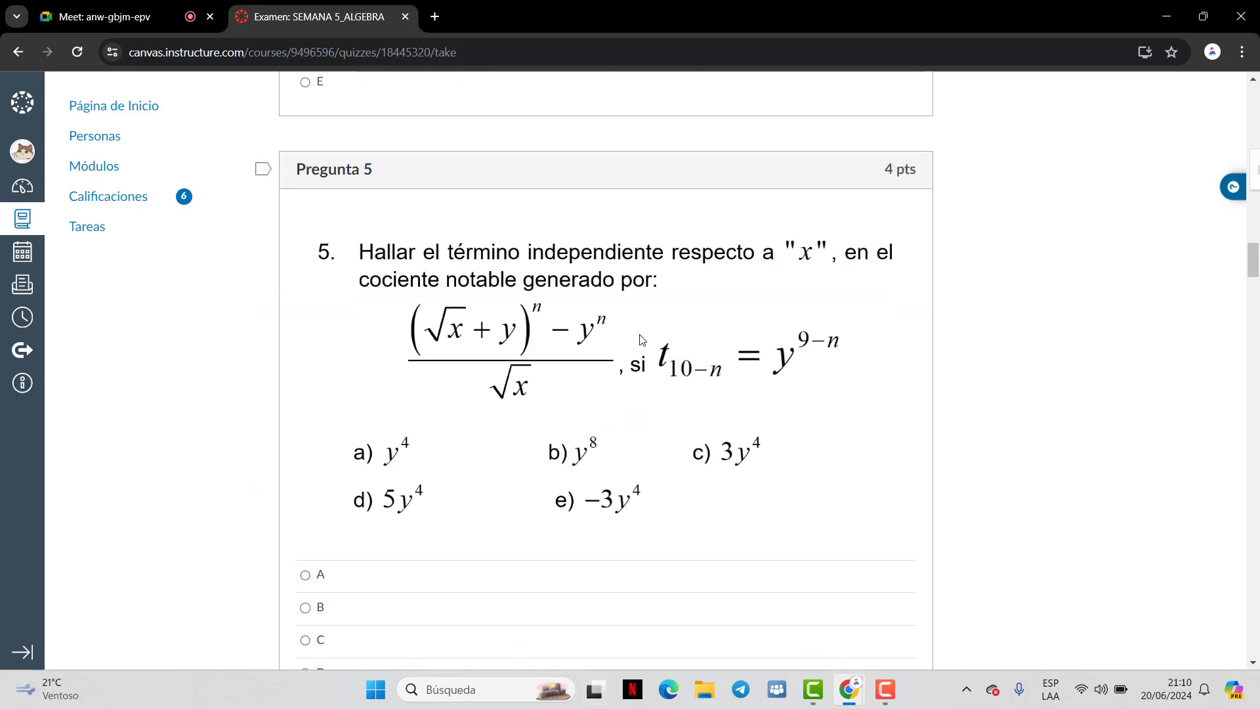
scroll(653, 344, "down", 1)
scroll(652, 341, "up", 1)
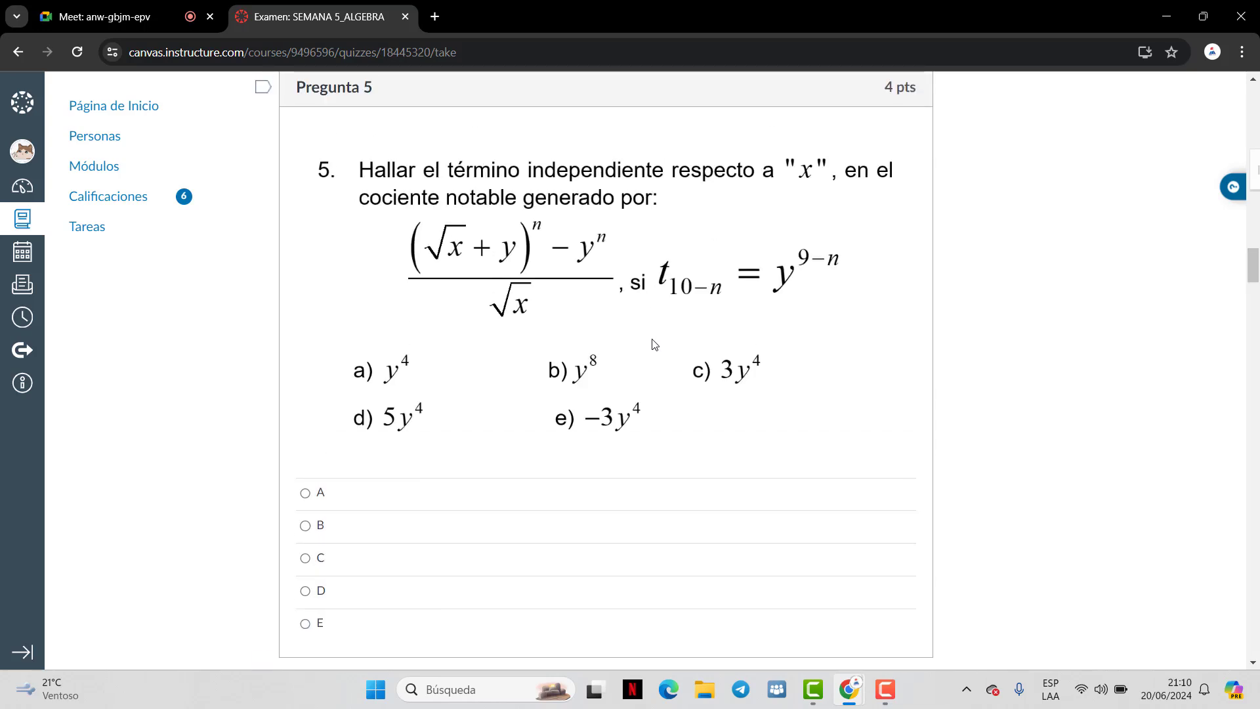
left_click(305, 492)
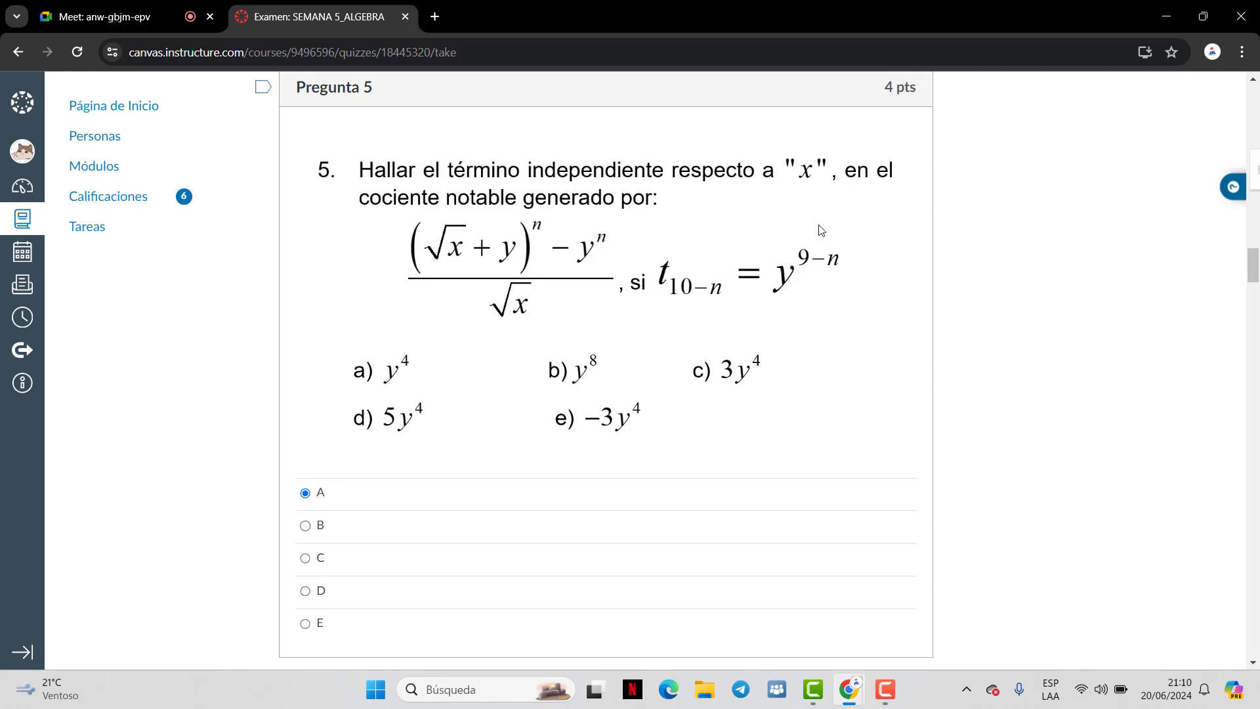
Select answer A for question 6 and answer B for question 7
scroll(822, 276, "down", 10)
scroll(822, 276, "up", 2)
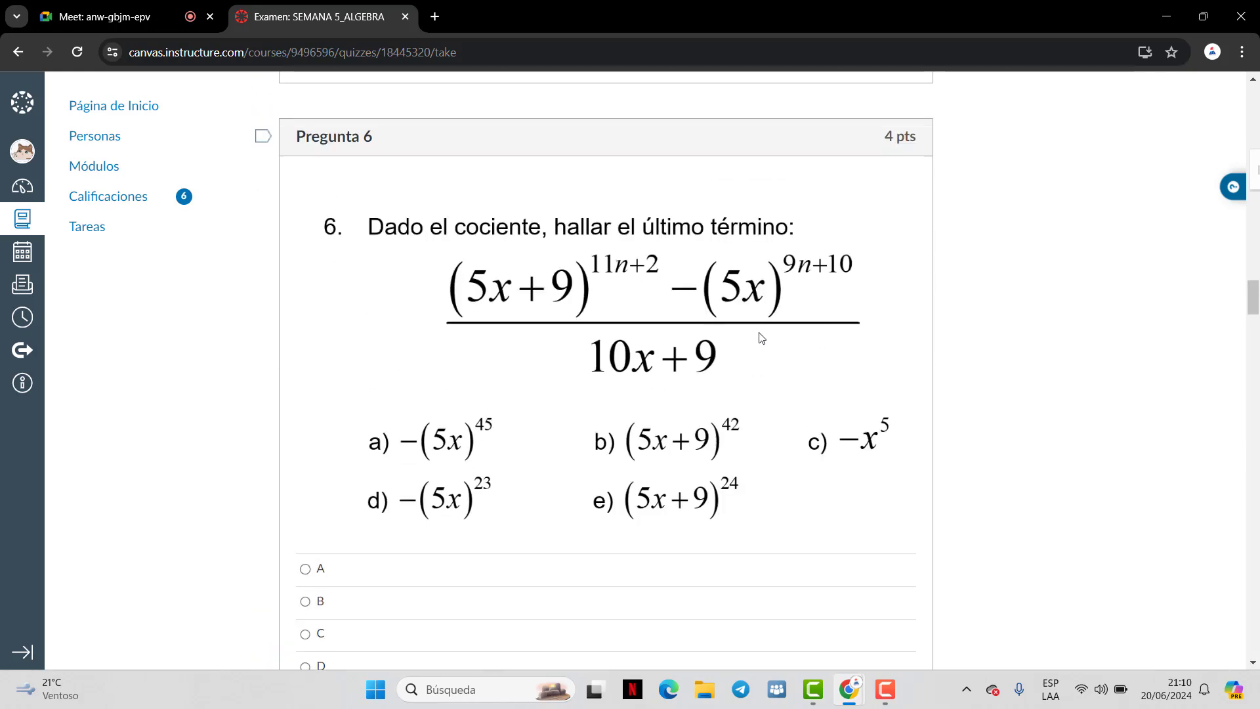
scroll(761, 338, "down", 1)
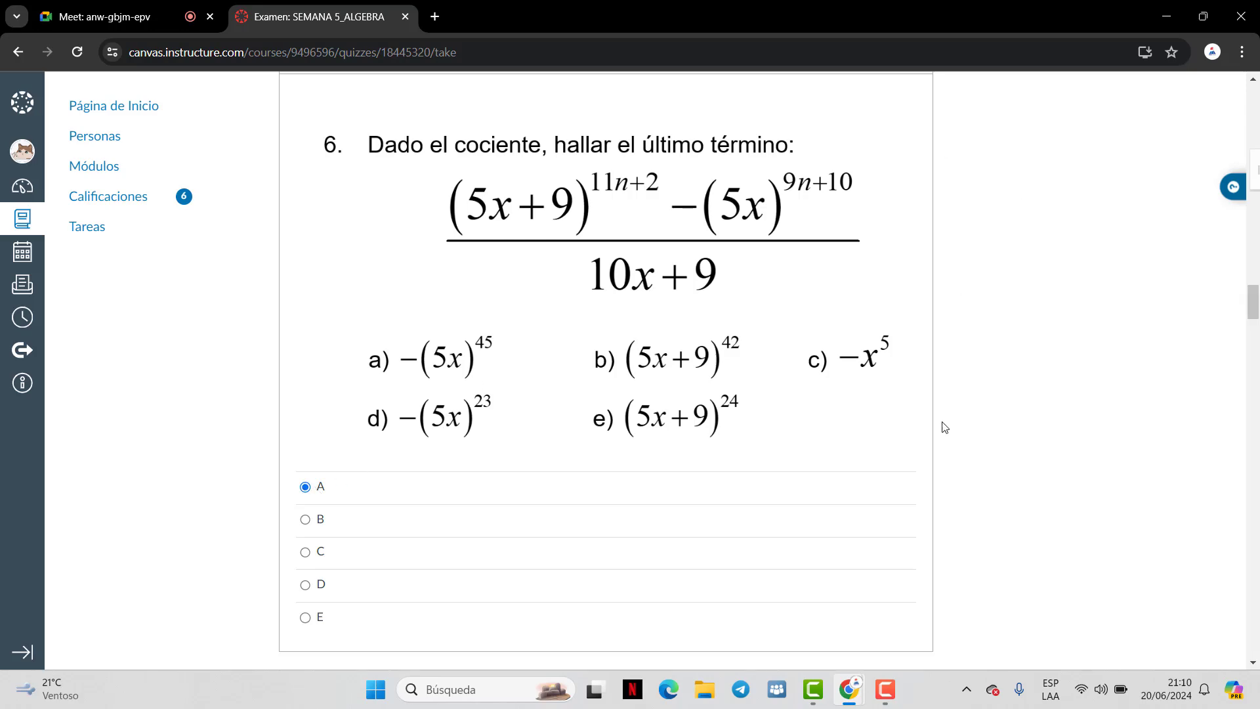
scroll(943, 427, "down", 8)
scroll(932, 419, "up", 3)
scroll(938, 419, "down", 2)
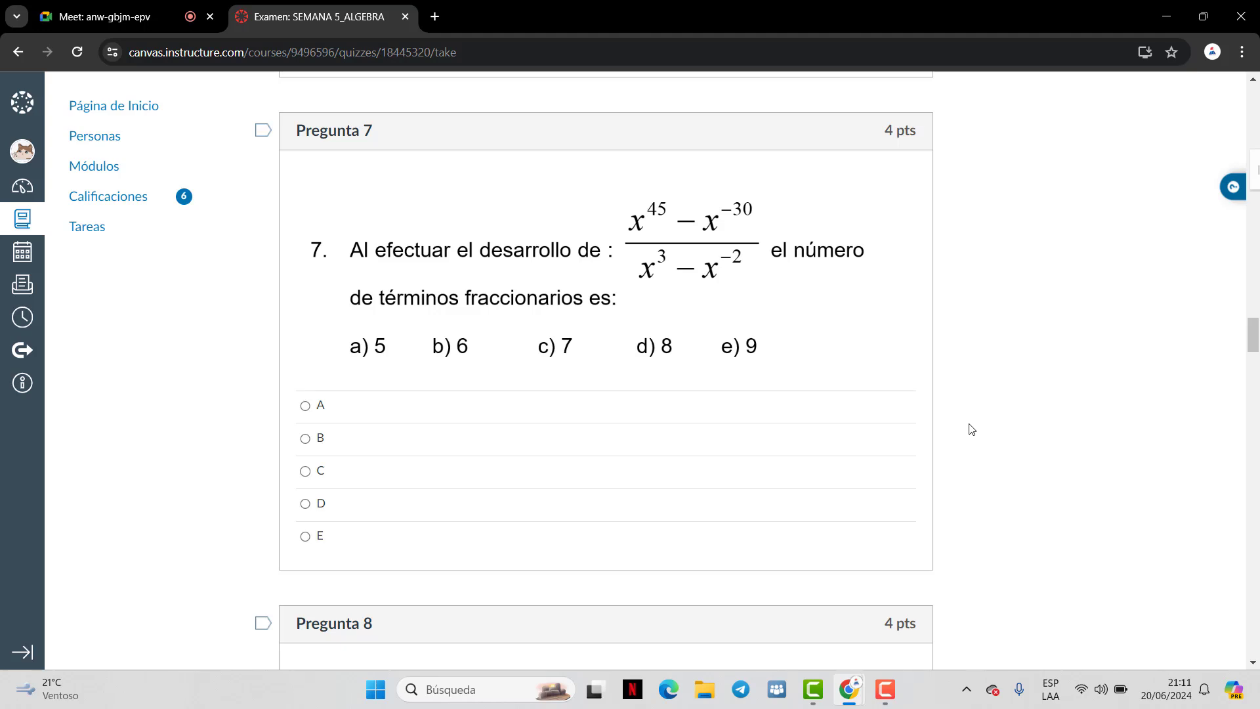
left_click(340, 436)
Select answer A for question 10, about the value of n for which the fourth term contains x^20
scroll(426, 407, "down", 5)
scroll(469, 397, "down", 3)
scroll(472, 399, "up", 1)
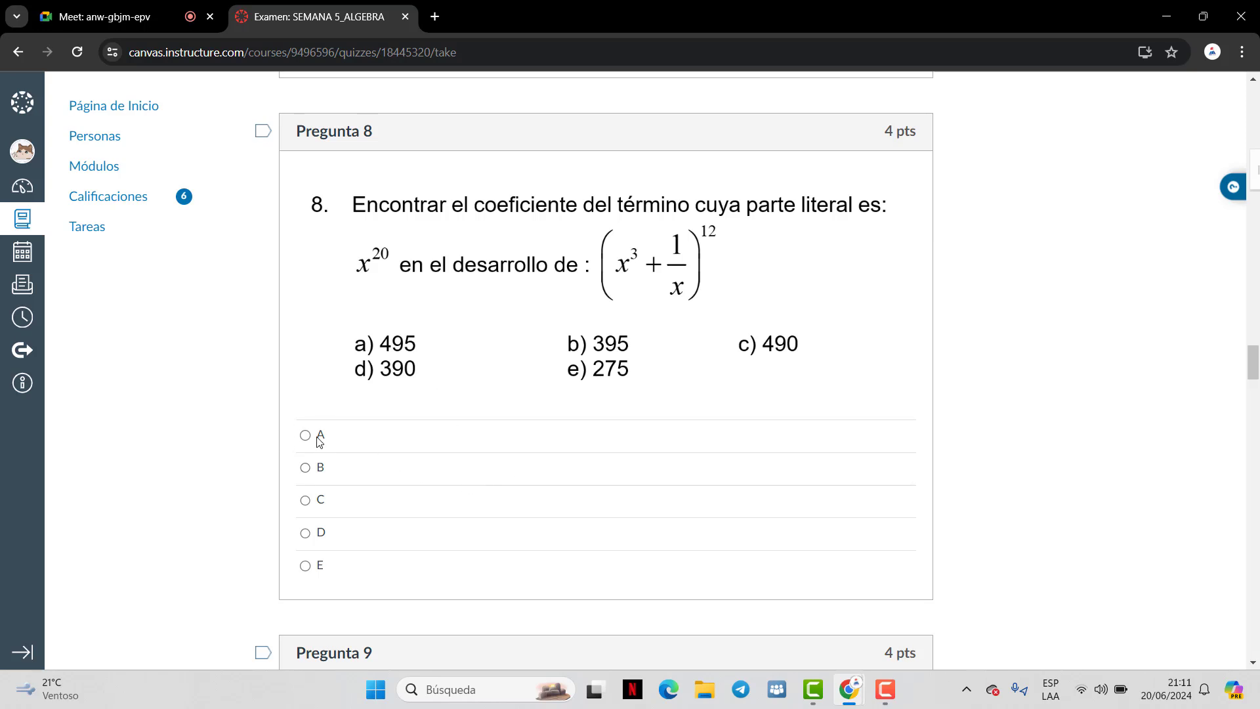
scroll(530, 394, "down", 8)
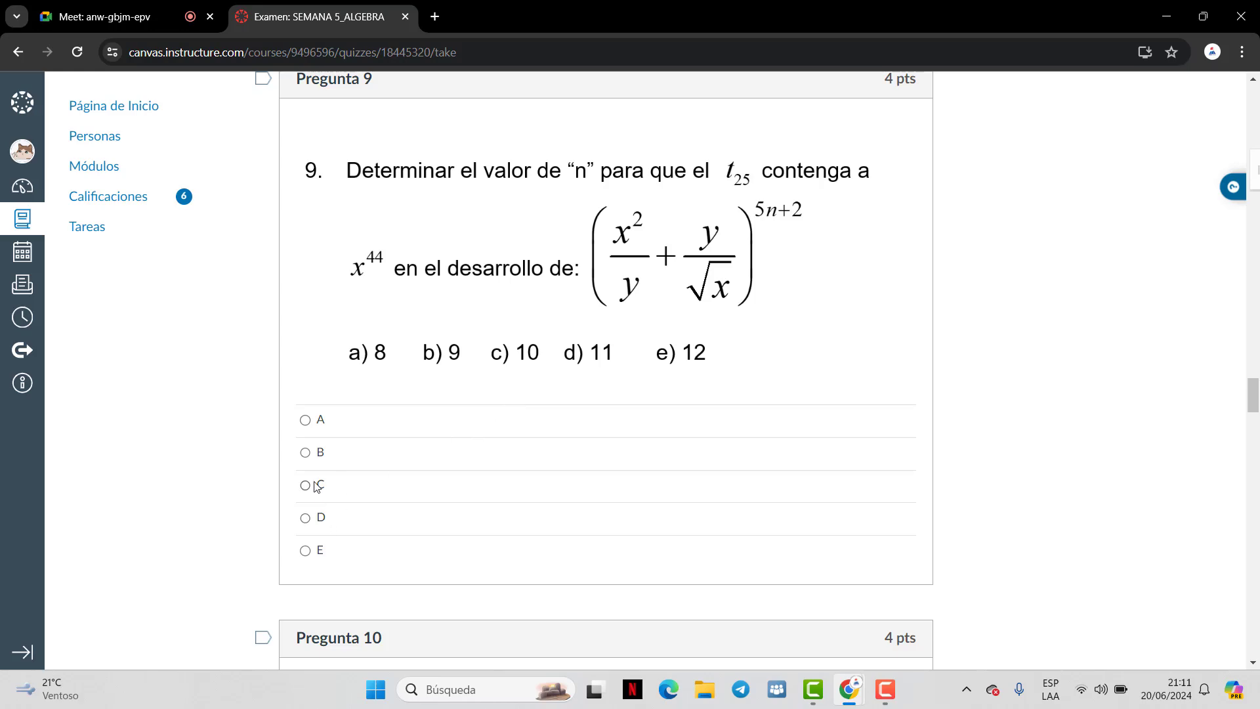
scroll(470, 451, "down", 7)
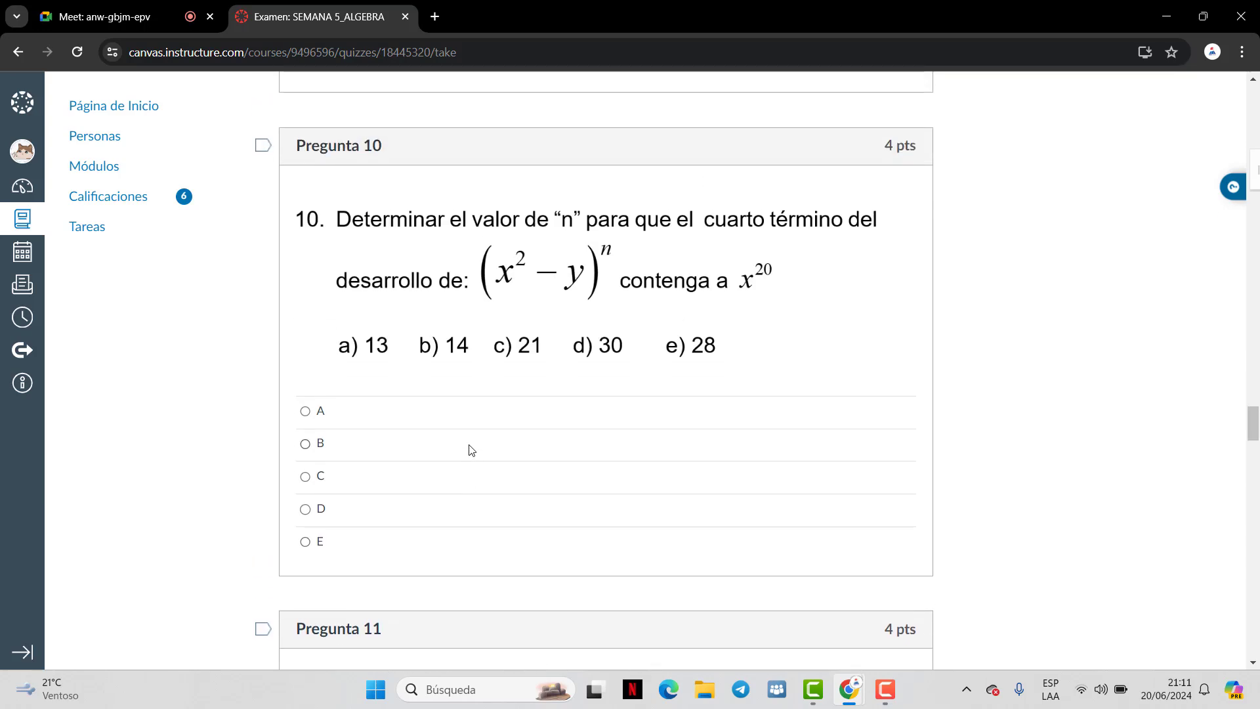
left_click(317, 414)
Select answer A for question 11 and answer C for question 12
scroll(1021, 343, "down", 8)
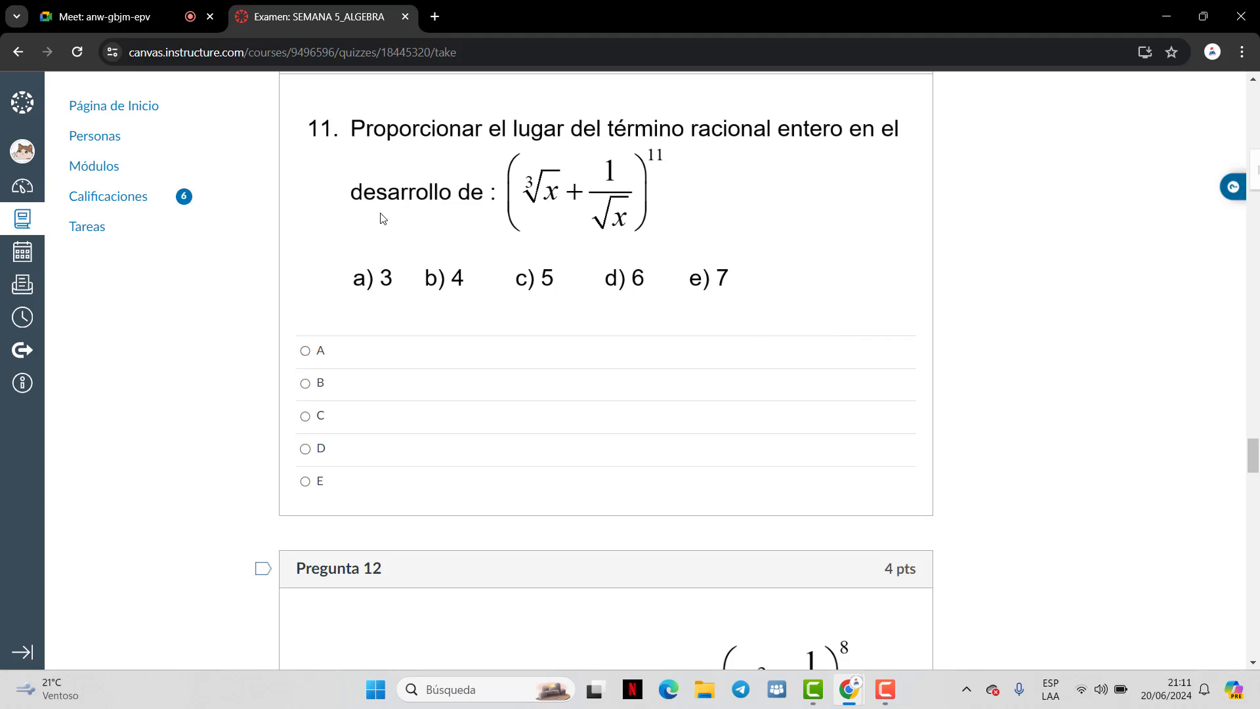
scroll(431, 330, "down", 7)
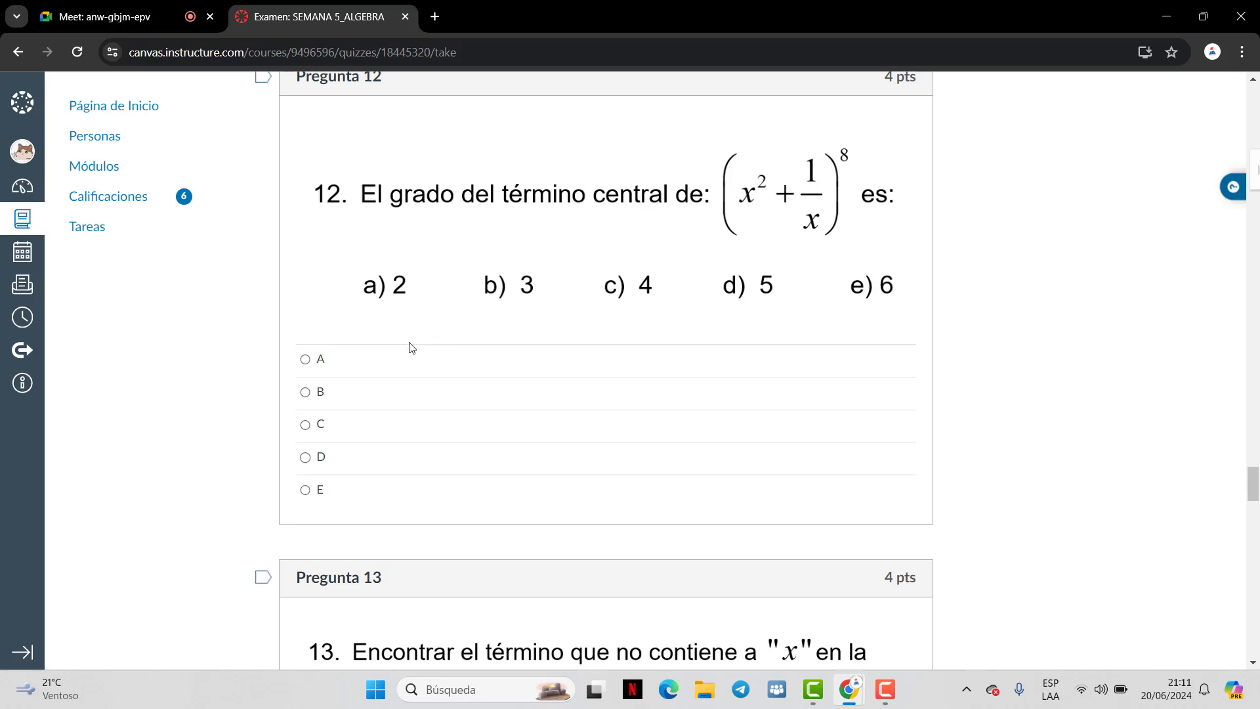
left_click(305, 425)
Select answer C for question 13 and answer E for question 14
scroll(676, 289, "down", 6)
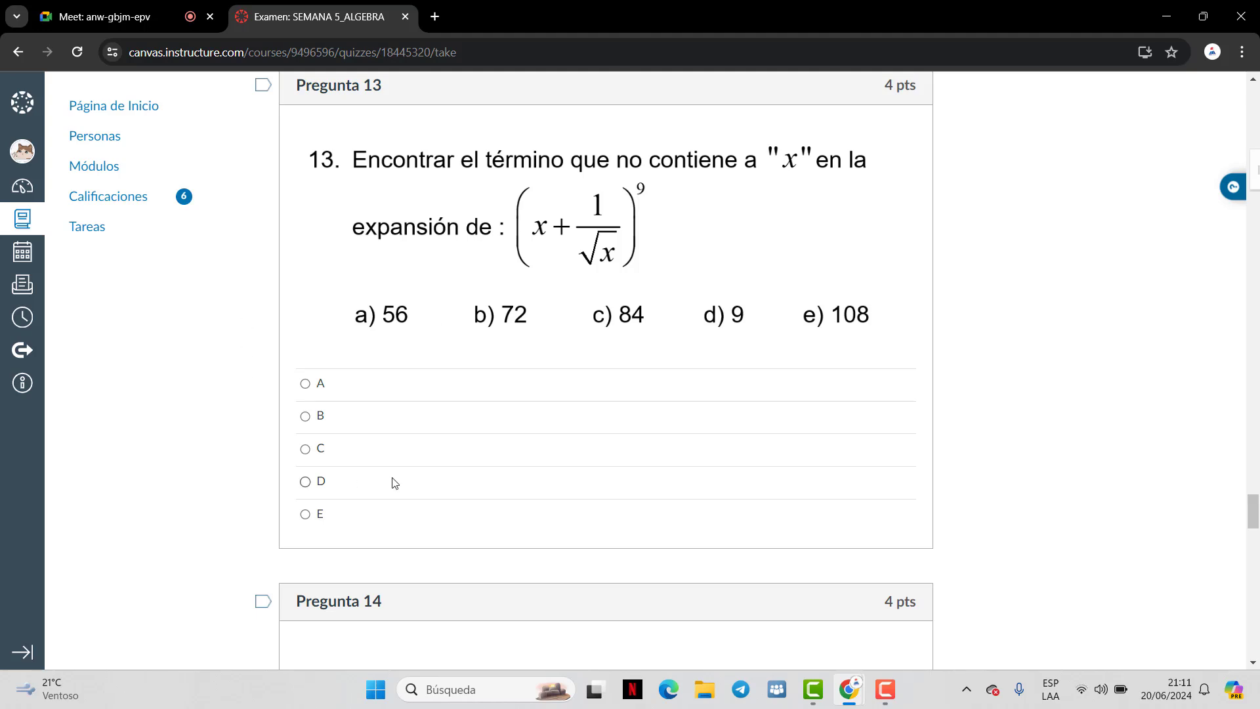
left_click(306, 449)
scroll(484, 349, "down", 1)
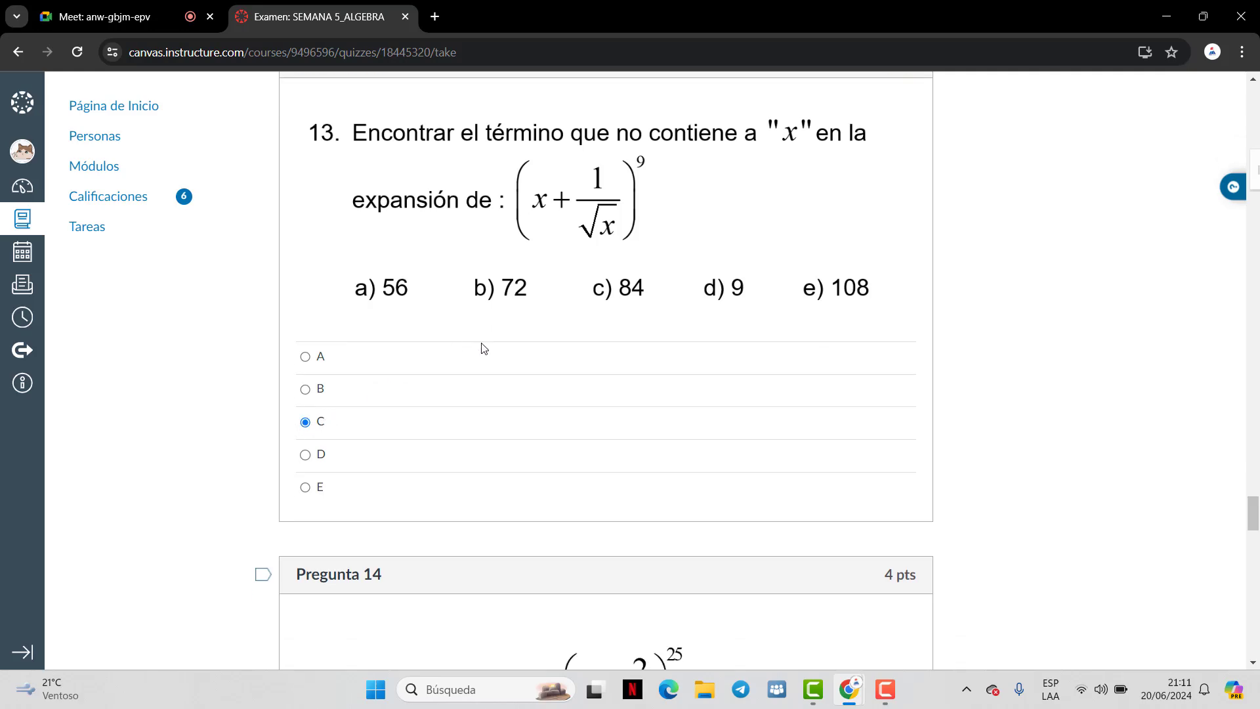
scroll(484, 349, "down", 10)
scroll(504, 284, "up", 2)
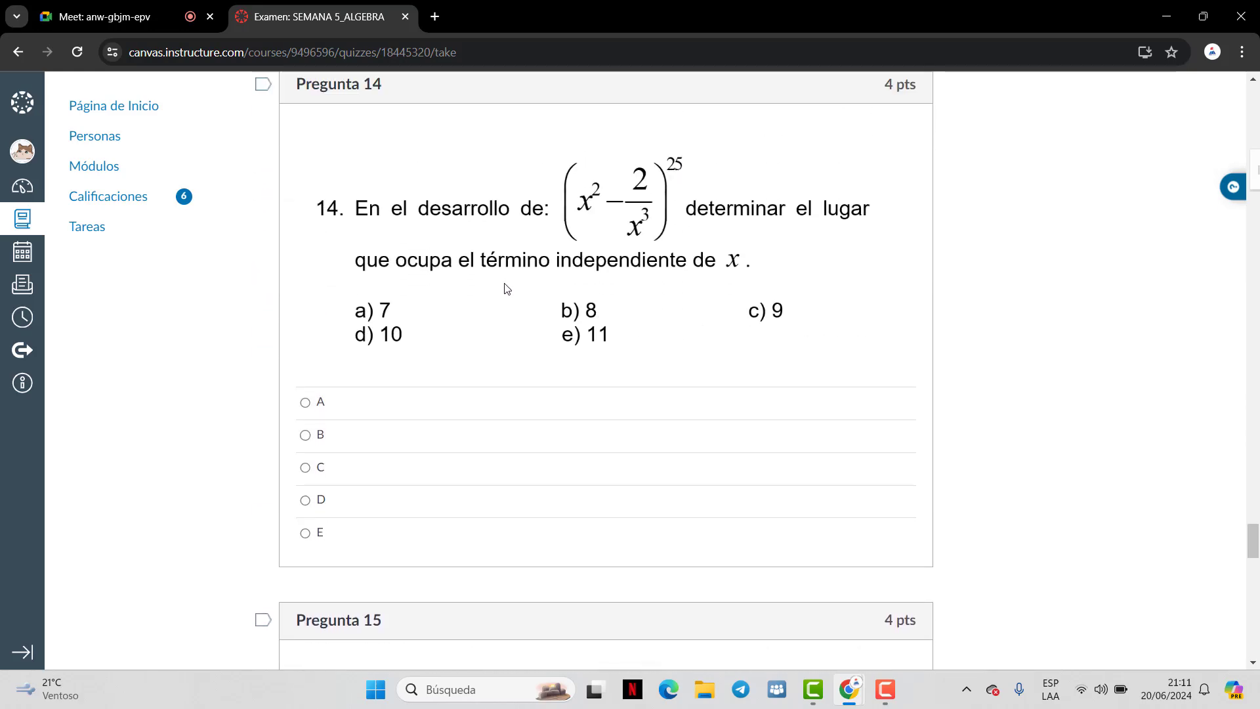
scroll(507, 289, "up", 1)
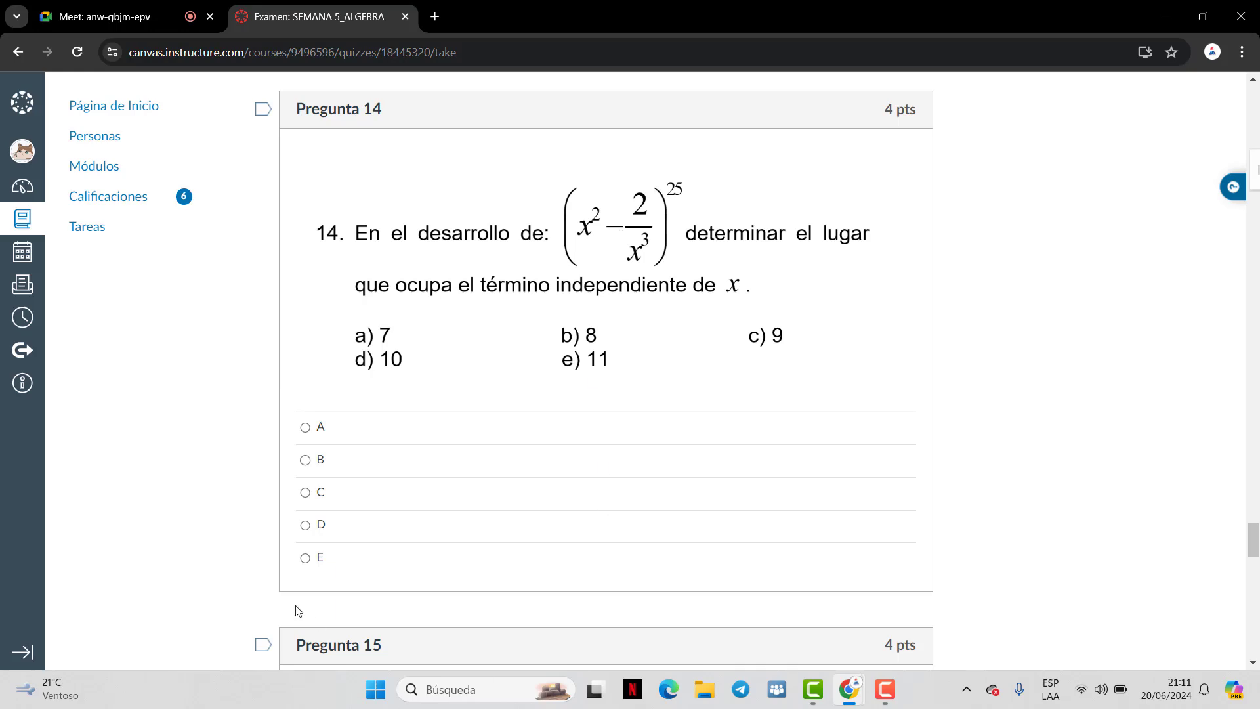
left_click(306, 558)
Select answer A for question 15, about the difference between the absolute degrees of two terms
scroll(647, 435, "down", 7)
scroll(649, 433, "up", 1)
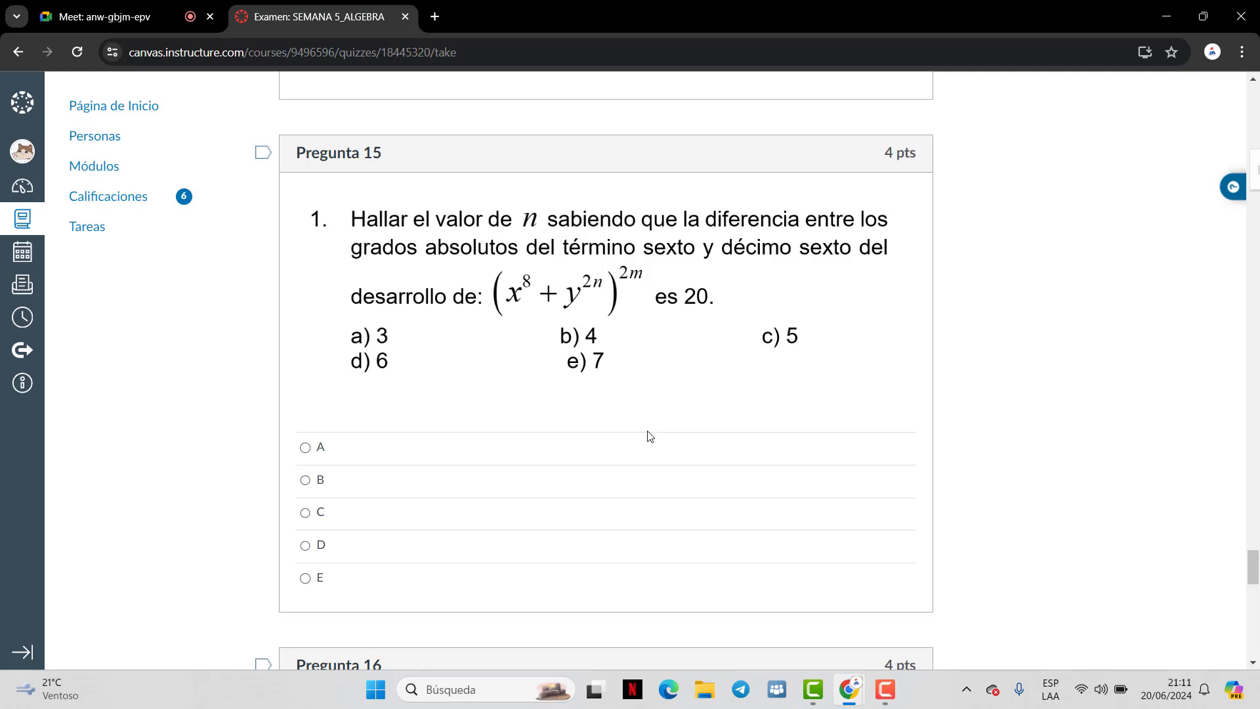
left_click(305, 448)
Select answer C for question 16, about the sums of coefficients S1 and S2
scroll(535, 334, "down", 3)
scroll(528, 337, "down", 4)
scroll(527, 343, "up", 1)
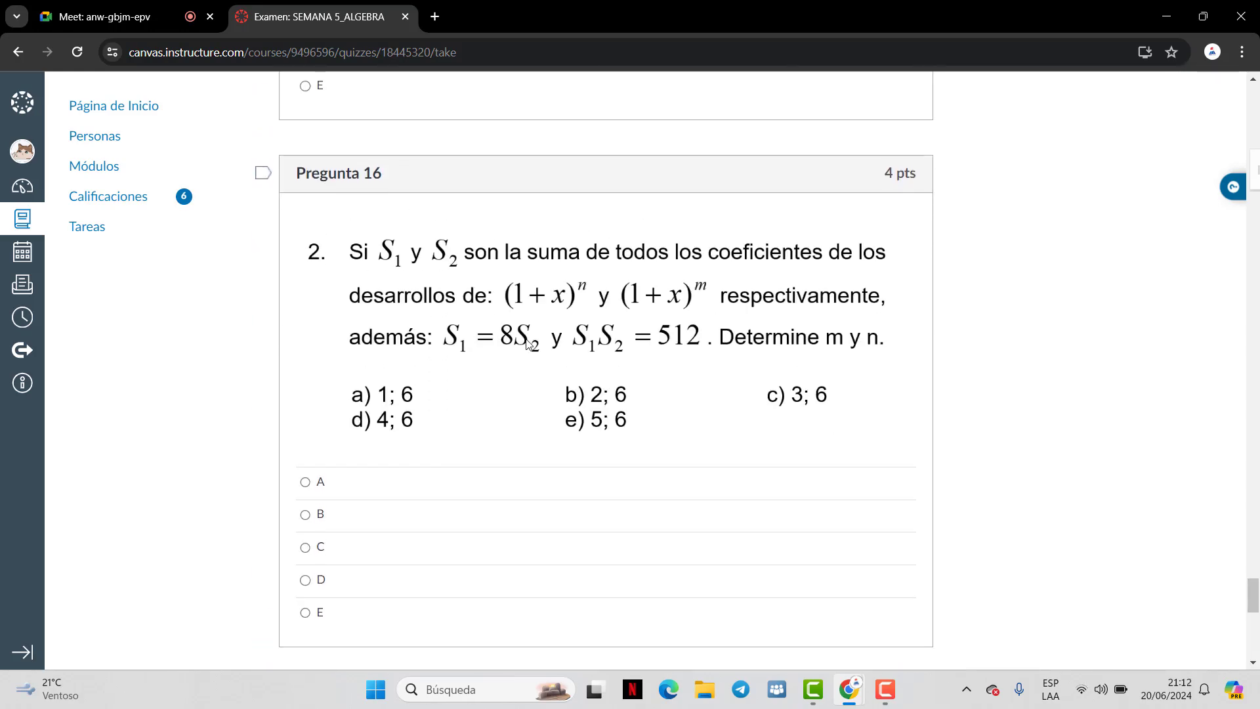
scroll(538, 342, "down", 1)
scroll(543, 341, "down", 1)
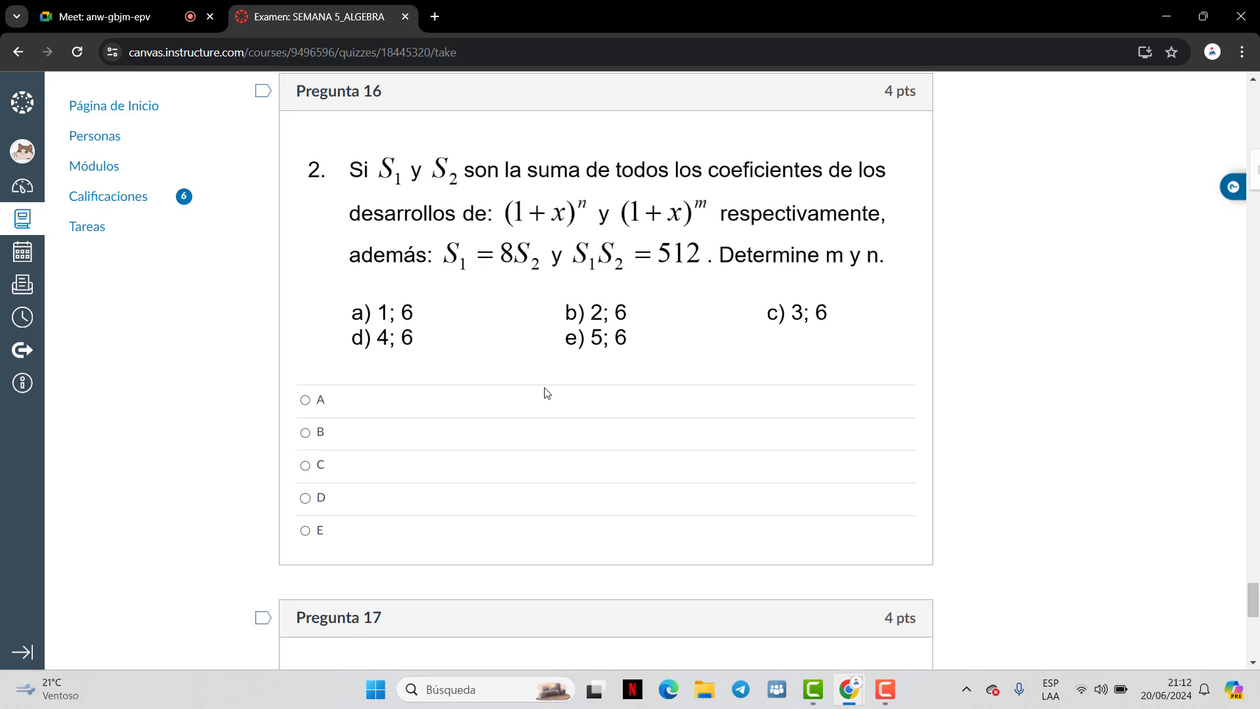
left_click(310, 468)
Select answer A for question 17, about the term that contains x²/y²
scroll(462, 334, "down", 10)
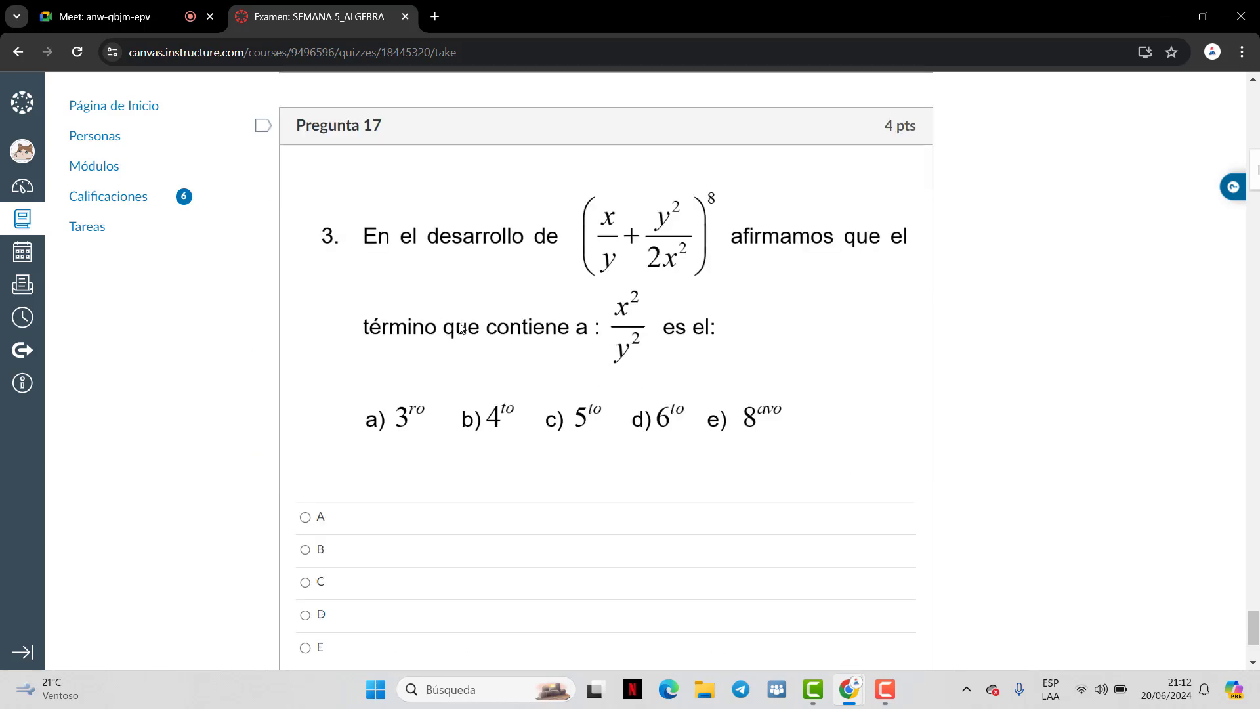
scroll(454, 334, "up", 1)
left_click(305, 517)
scroll(506, 352, "down", 1)
scroll(506, 275, "up", 1)
scroll(591, 309, "down", 1)
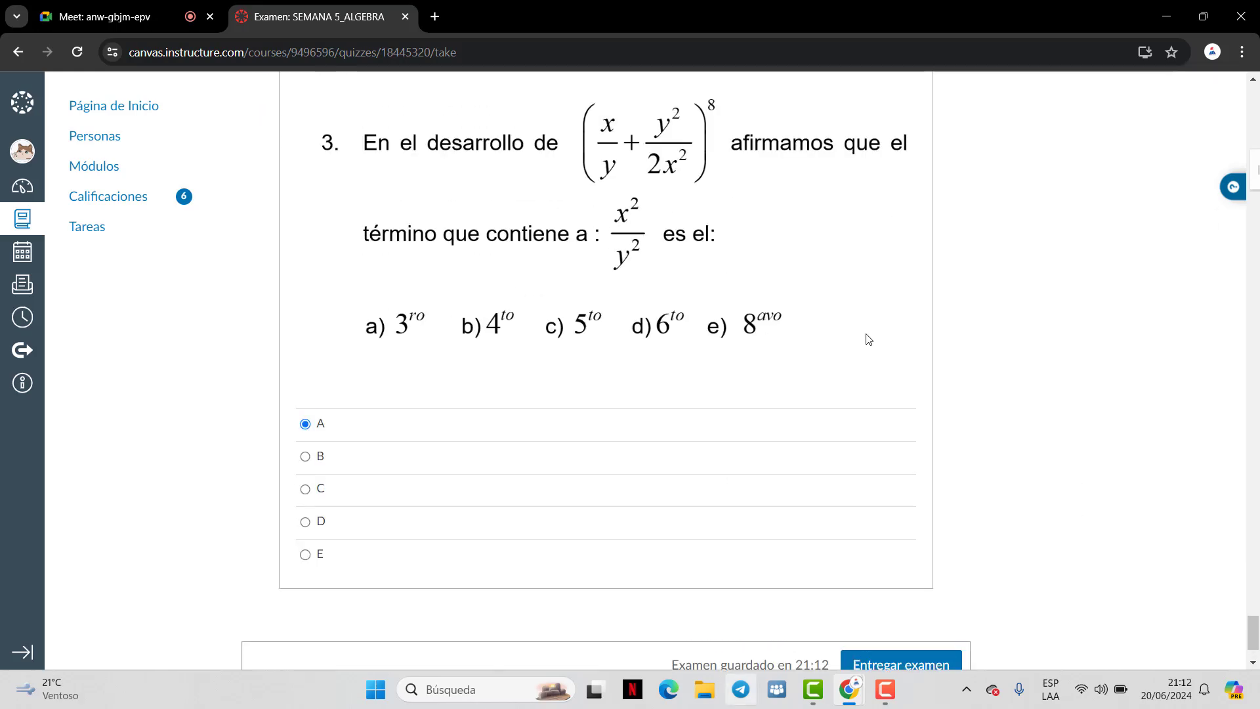
Look back over the answers chosen in the last questions of the exam
scroll(660, 326, "down", 1)
scroll(217, 402, "up", 8)
scroll(1072, 479, "down", 8)
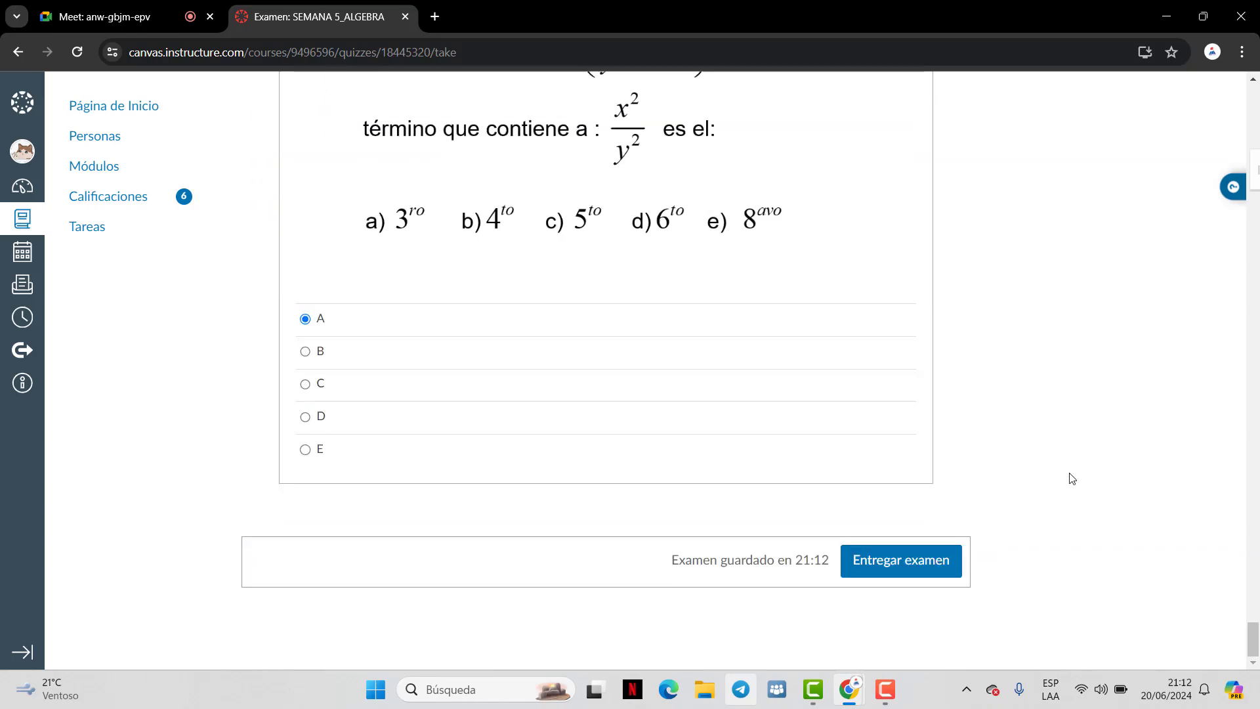
scroll(1071, 478, "up", 8)
scroll(1049, 542, "down", 8)
scroll(1038, 557, "up", 8)
right_click(1028, 575)
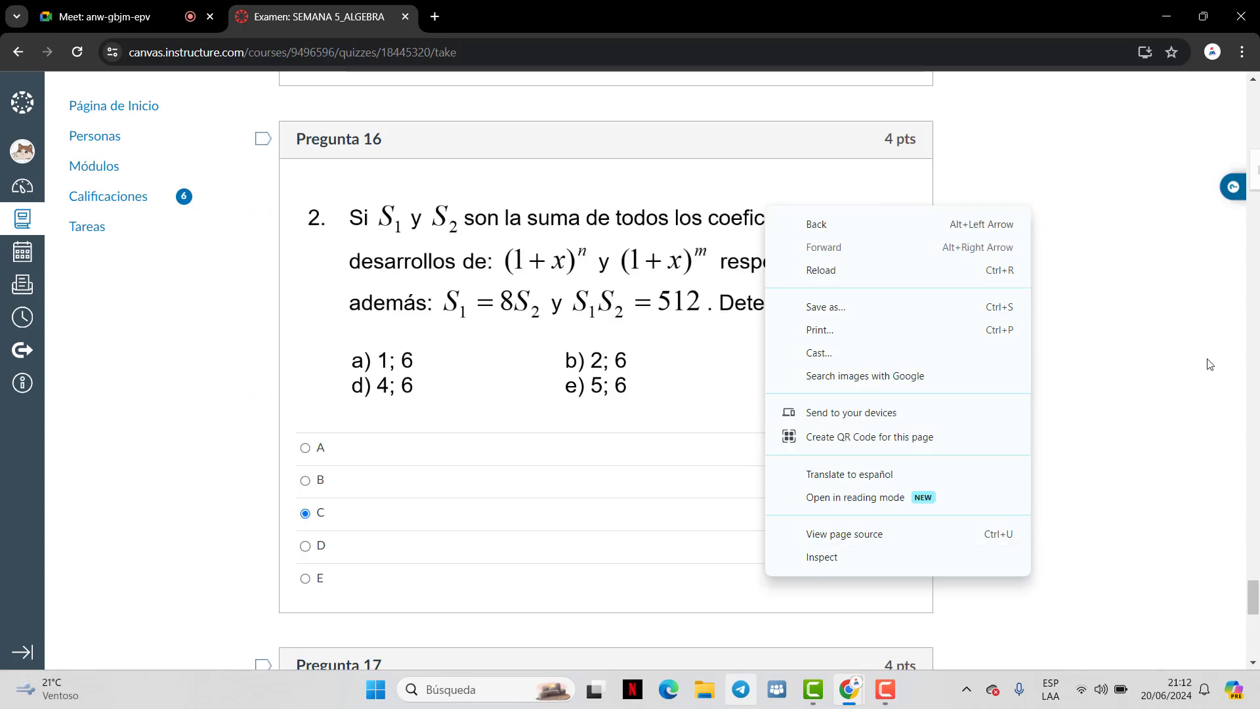
scroll(1116, 406, "up", 20)
Switch to the Google Meet call, check the in-call messages and send a thumbs-up reaction
left_click(132, 16)
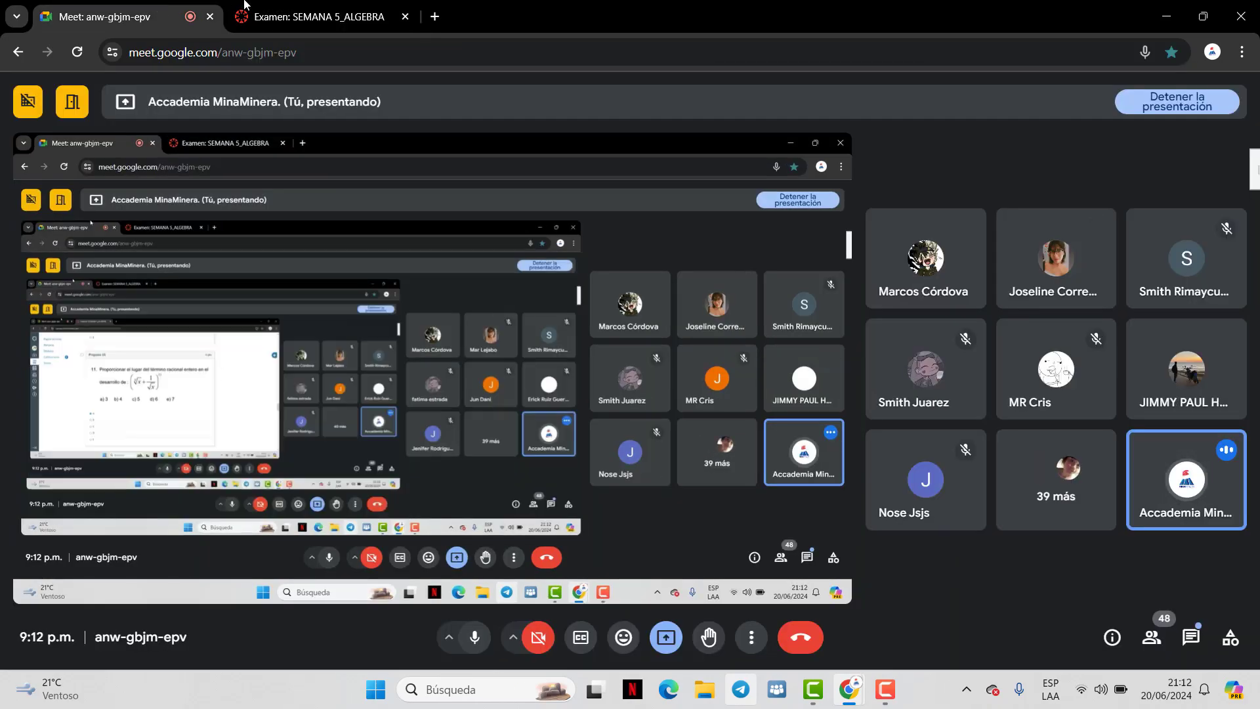
left_click(1191, 638)
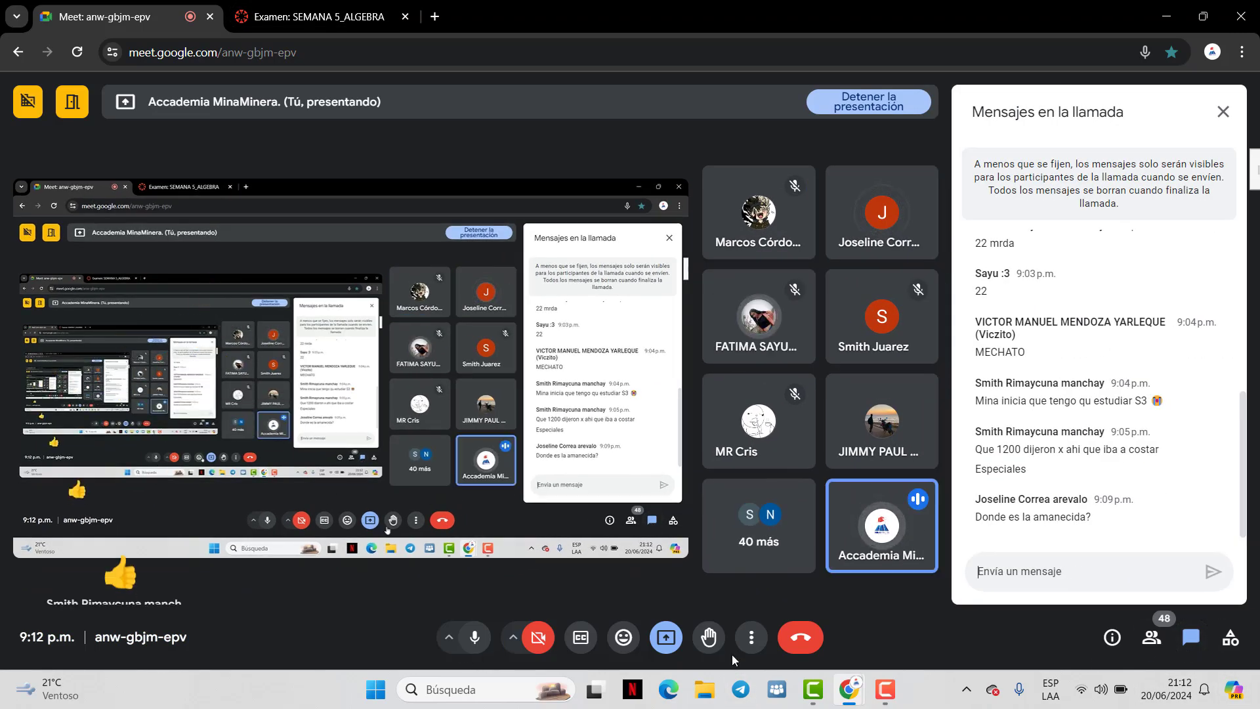
left_click(623, 637)
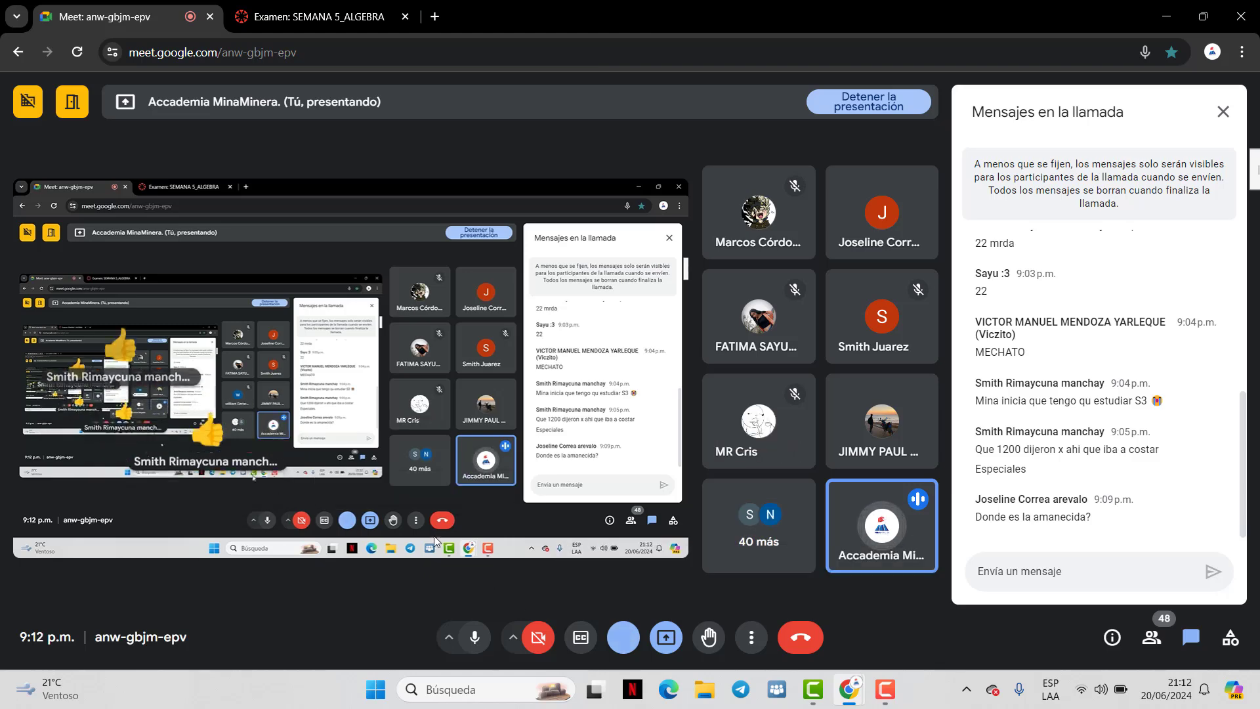
left_click(537, 592)
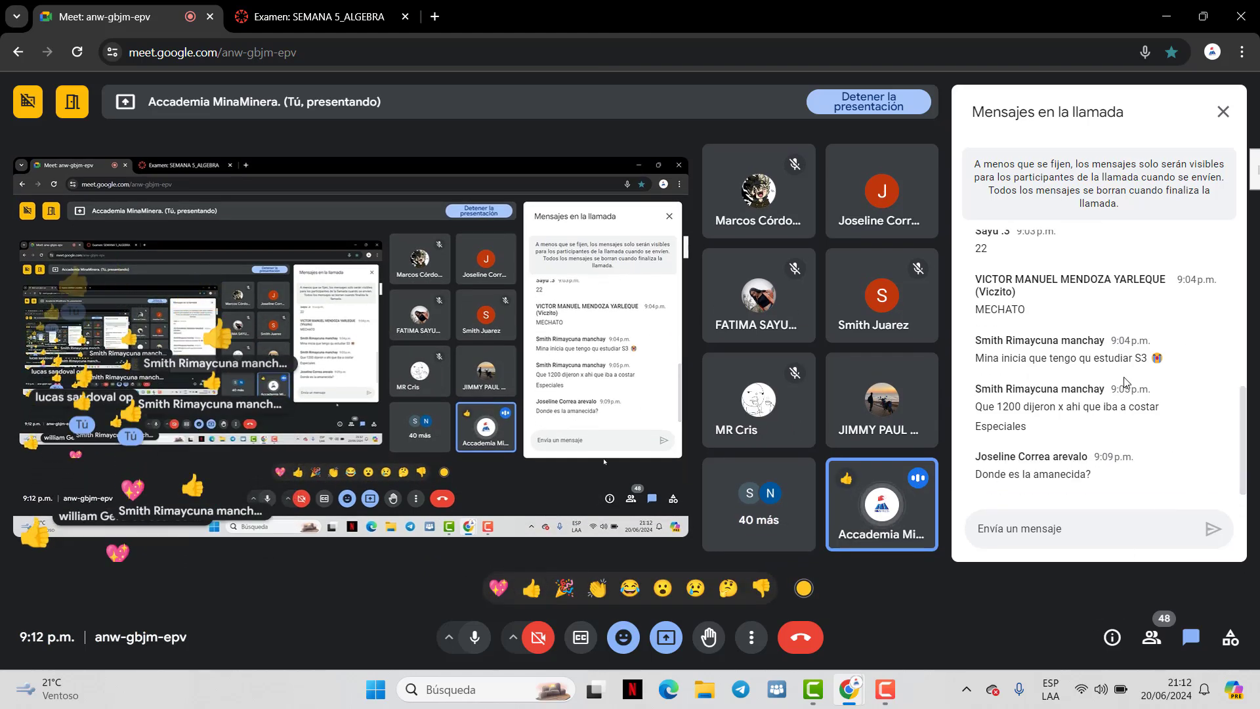
left_click(1223, 112)
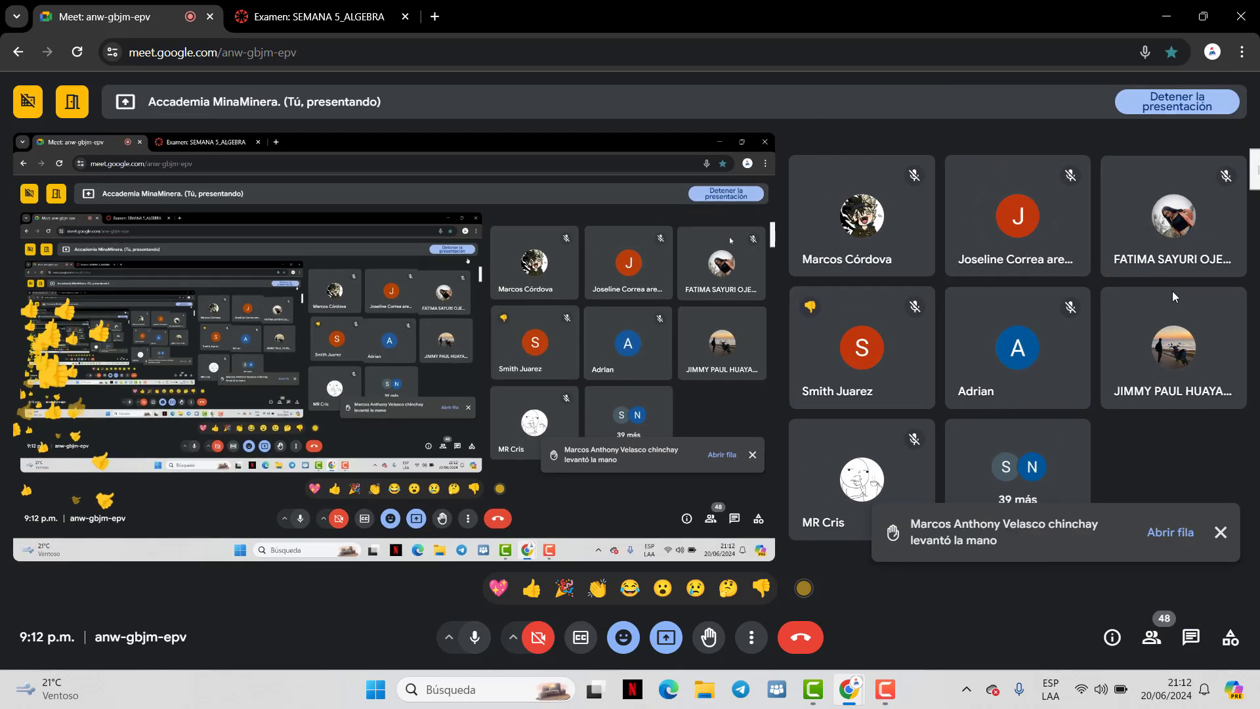
Return to the SEMANA 5_ALGEBRA exam and submit it
left_click(298, 7)
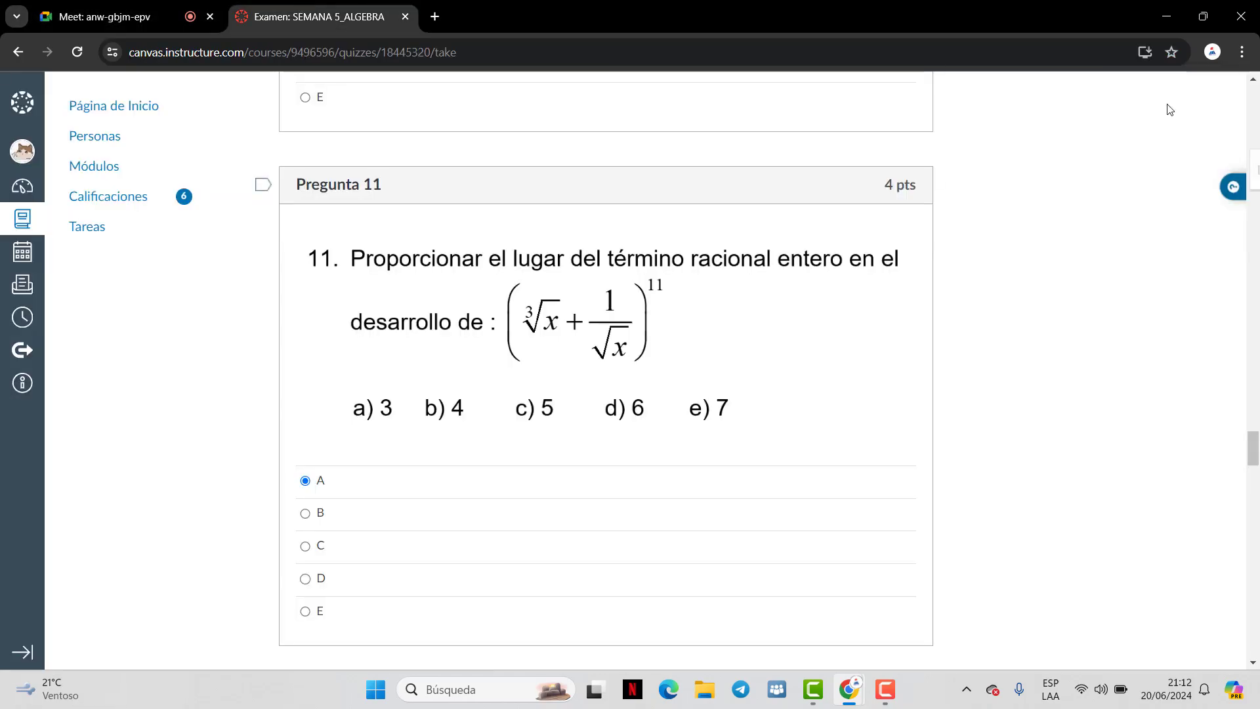
scroll(919, 343, "down", 20)
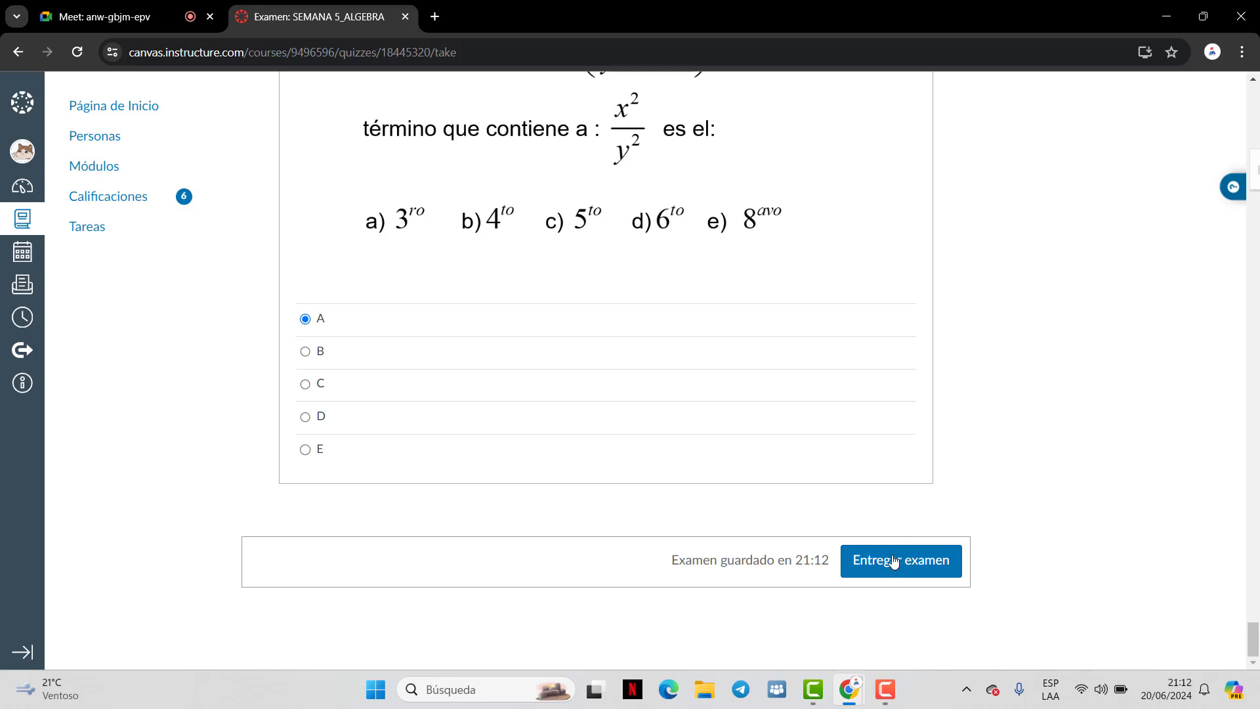
left_click(894, 560)
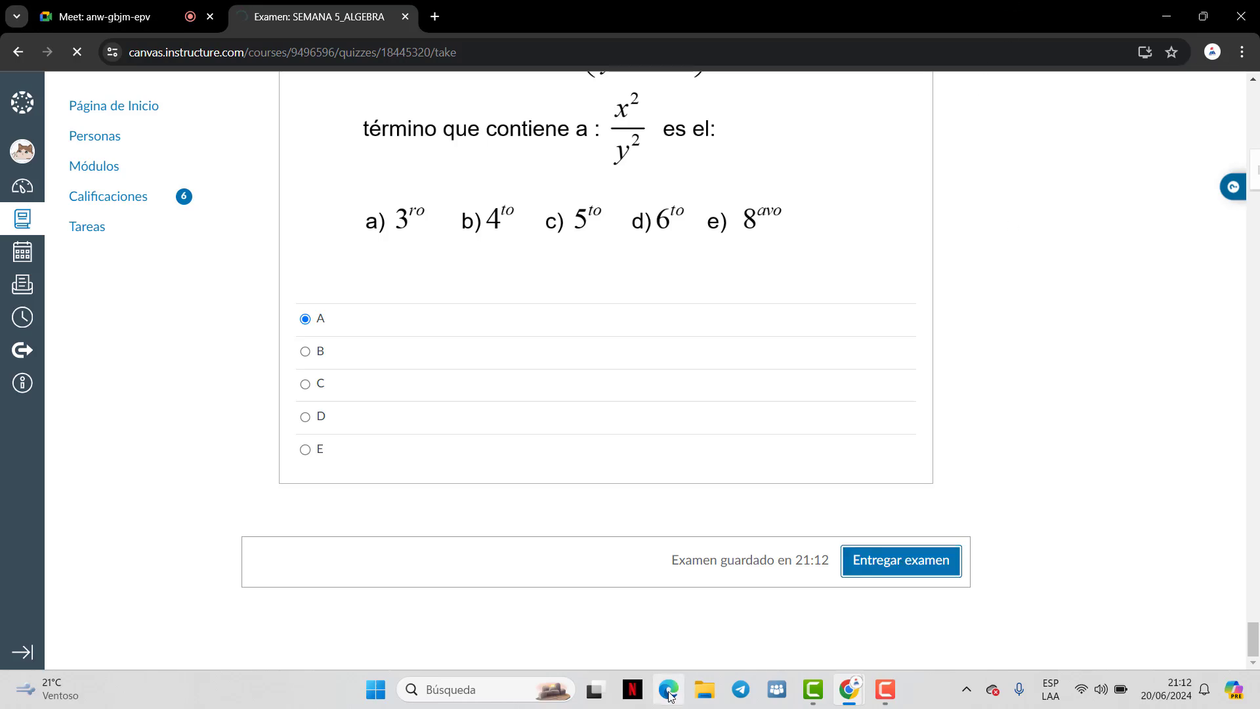
Open the course's assignment list and look in on the Google Meet call
scroll(652, 374, "down", 3)
scroll(653, 374, "up", 3)
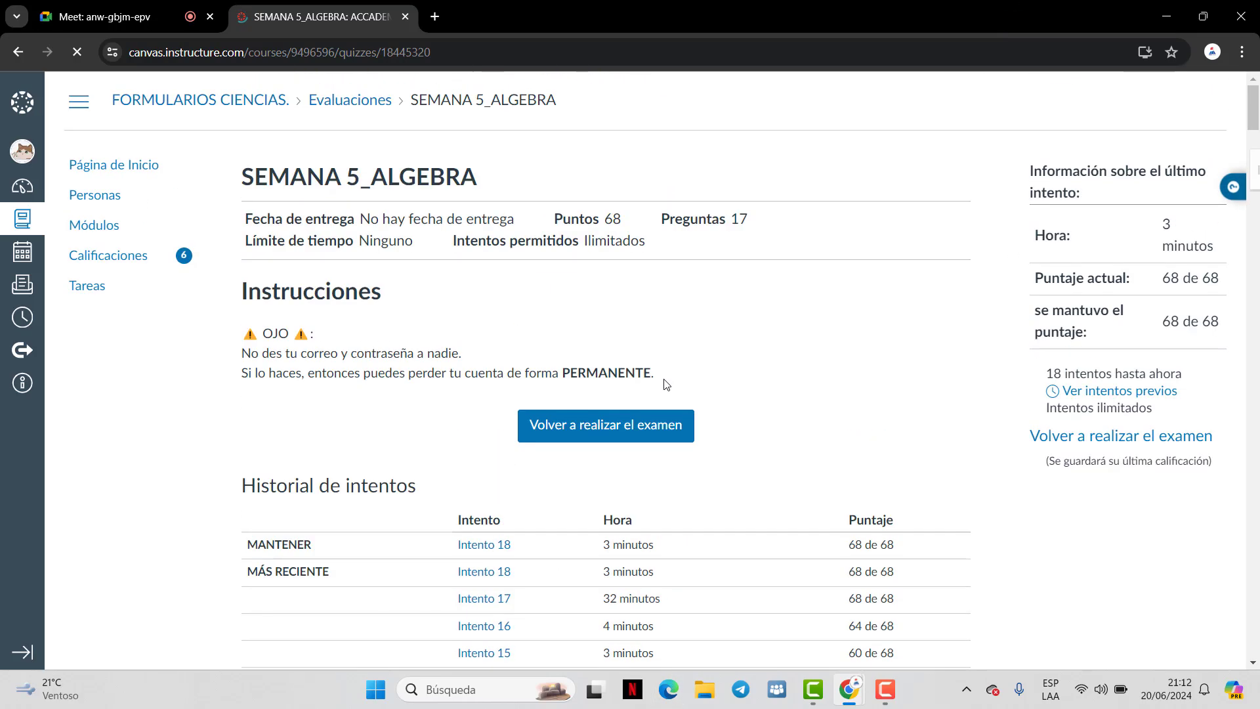
left_click(93, 289)
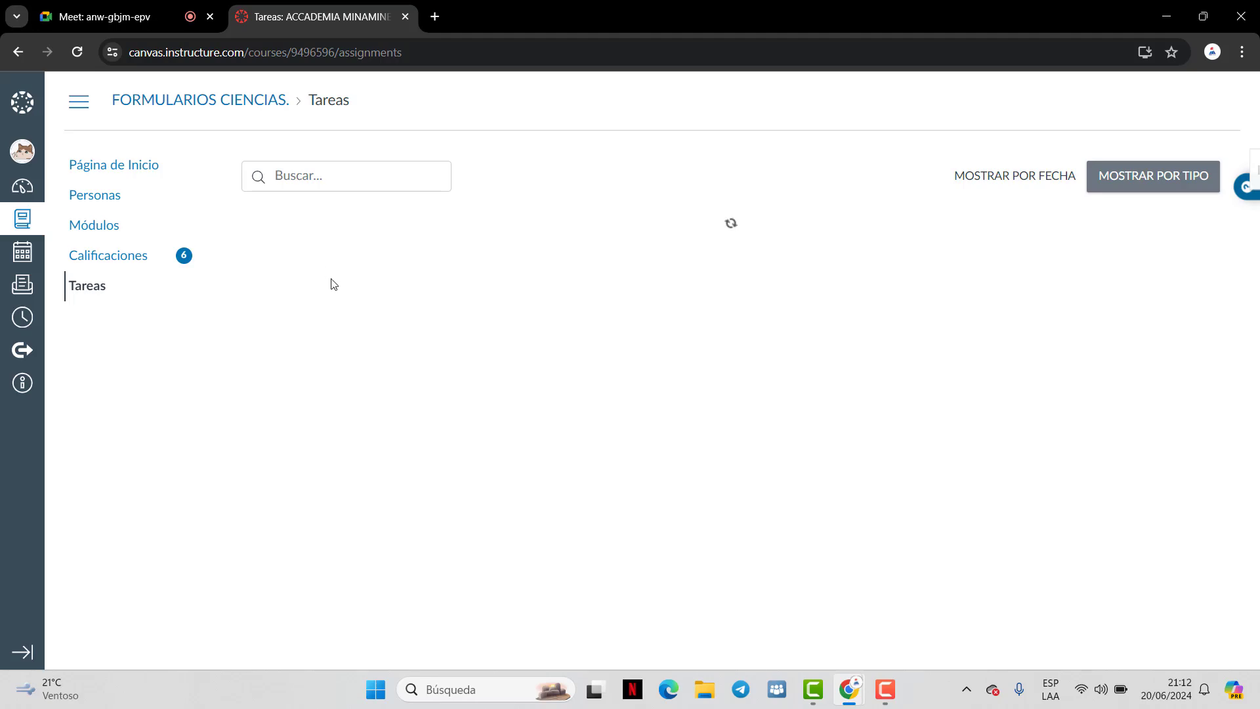
left_click(112, 16)
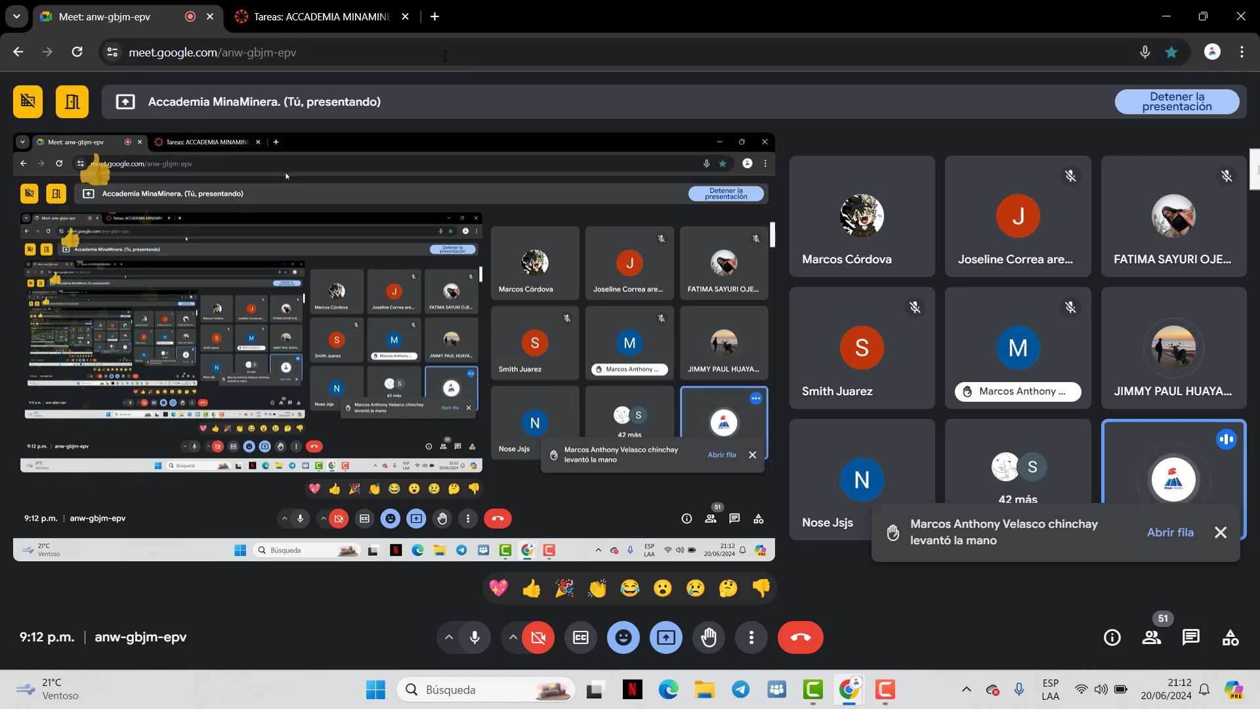
From the Canvas assignment list, open the SEMANA 5_ARITMETICA exam and start a new attempt
left_click(363, 6)
scroll(366, 352, "down", 6)
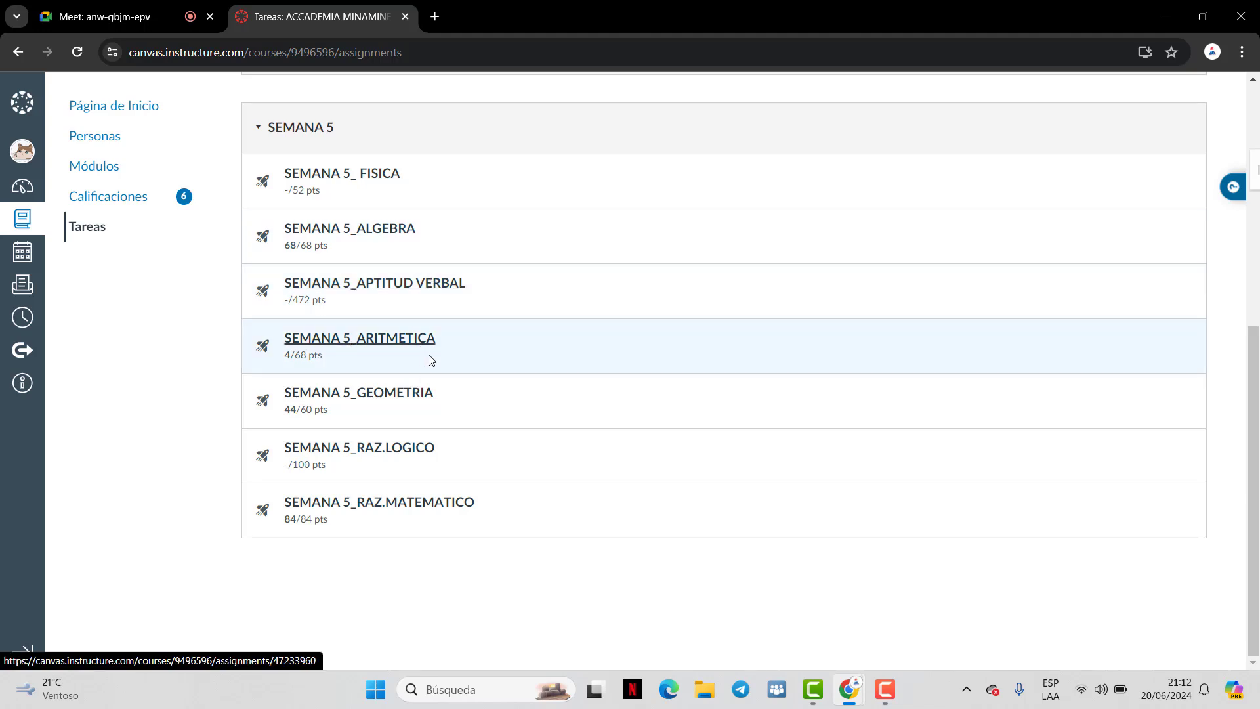
left_click(393, 344)
scroll(564, 420, "down", 4)
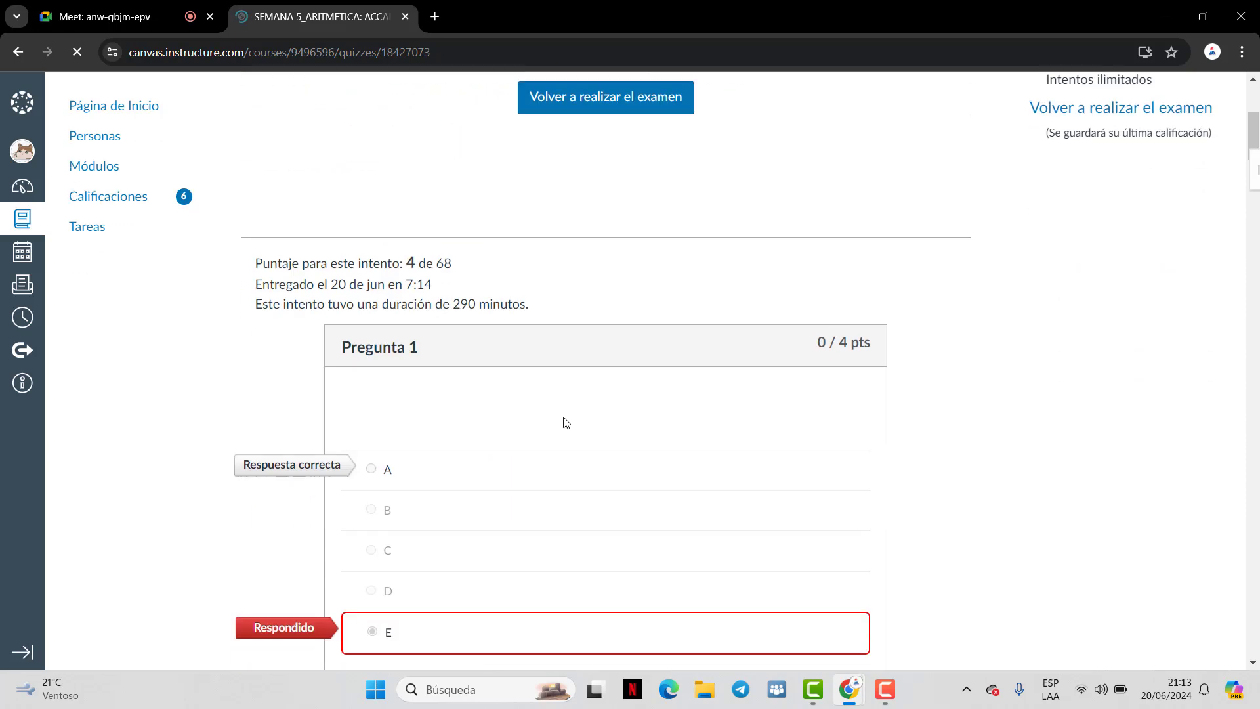
scroll(568, 394, "up", 1)
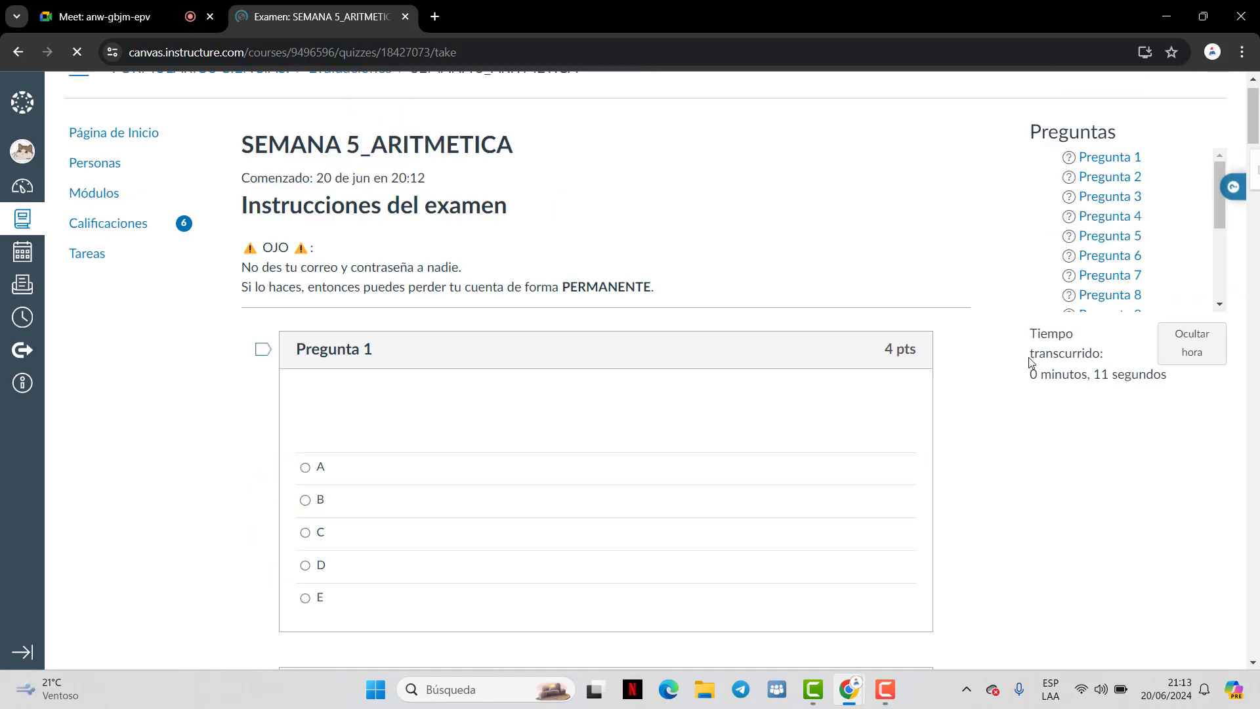
Select answer A (13) for question 1 and answer B (15/25) for question 2, about the fraction equivalent to 18/30
scroll(863, 322, "down", 3)
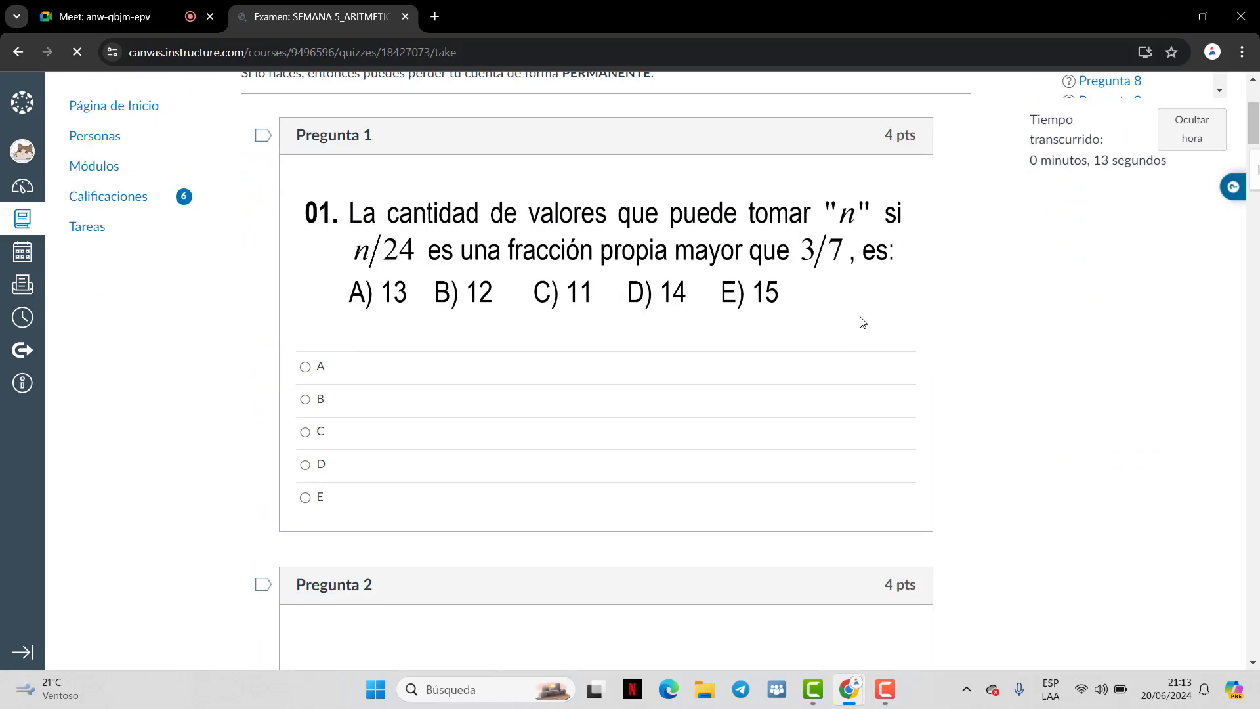
scroll(769, 351, "up", 1)
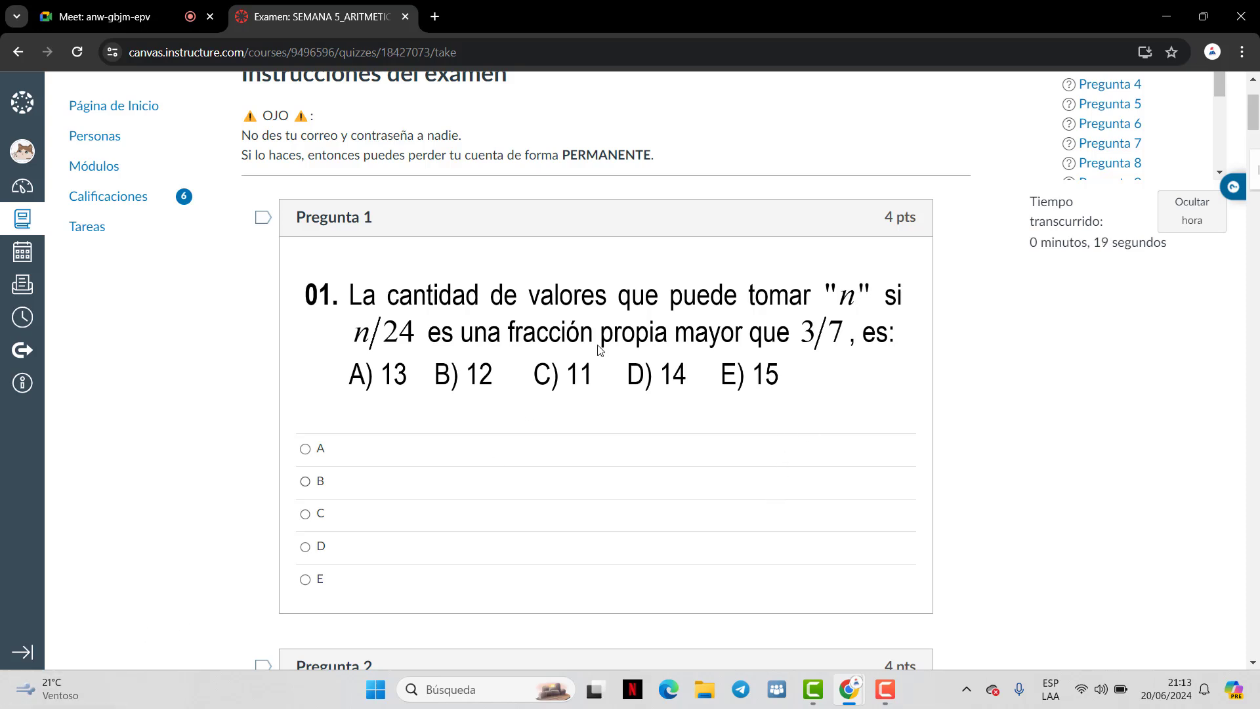
left_click(305, 448)
scroll(588, 361, "down", 8)
scroll(588, 364, "down", 1)
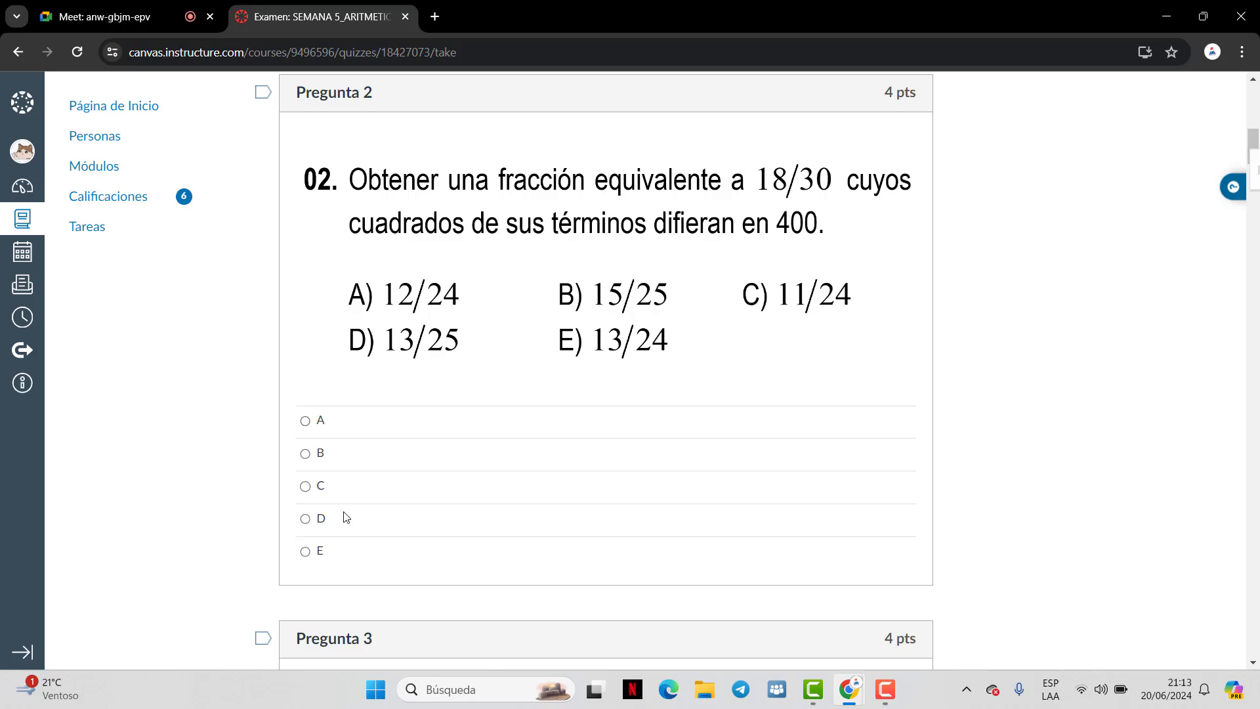
left_click(306, 452)
Select answer B (5) for question 3 and answer D (4) for question 4, about fractions equivalent to 68/119
scroll(394, 452, "down", 10)
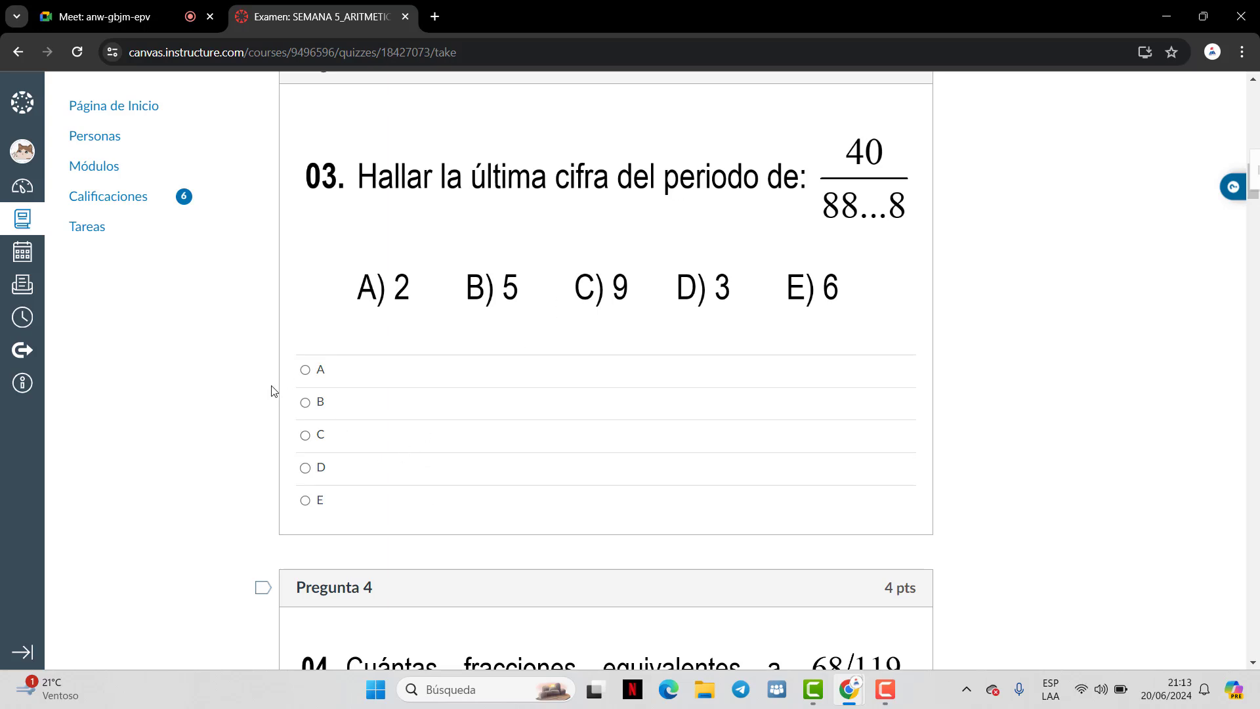
left_click(305, 402)
scroll(459, 380, "down", 8)
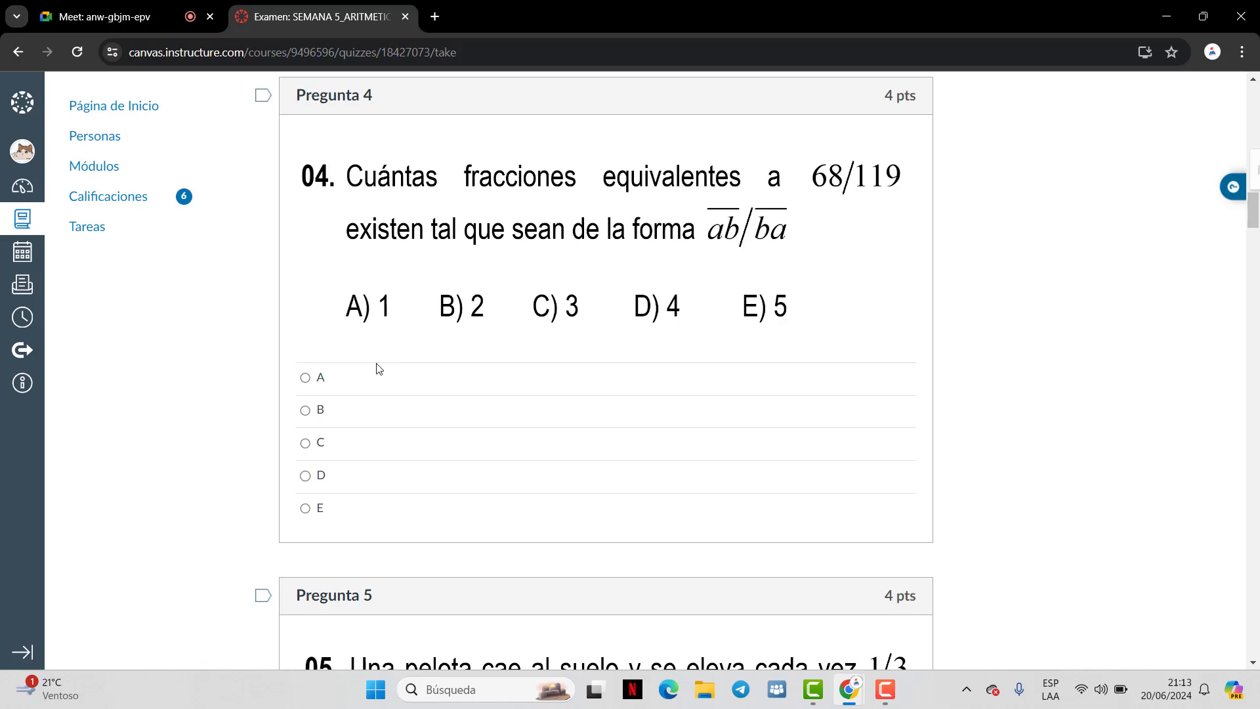
left_click(321, 484)
Select answer D (6,75 m) for question 5 about the bouncing ball and answer B (21/4) for question 6
scroll(353, 463, "down", 9)
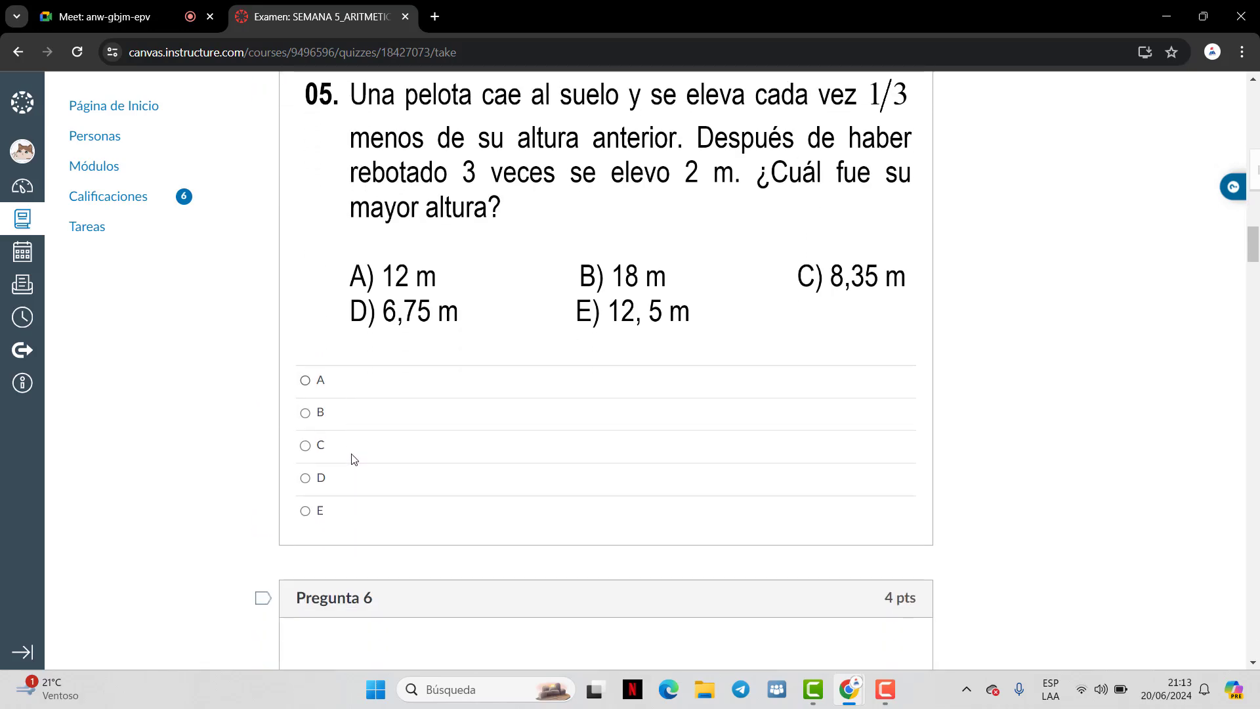
scroll(354, 459, "up", 1)
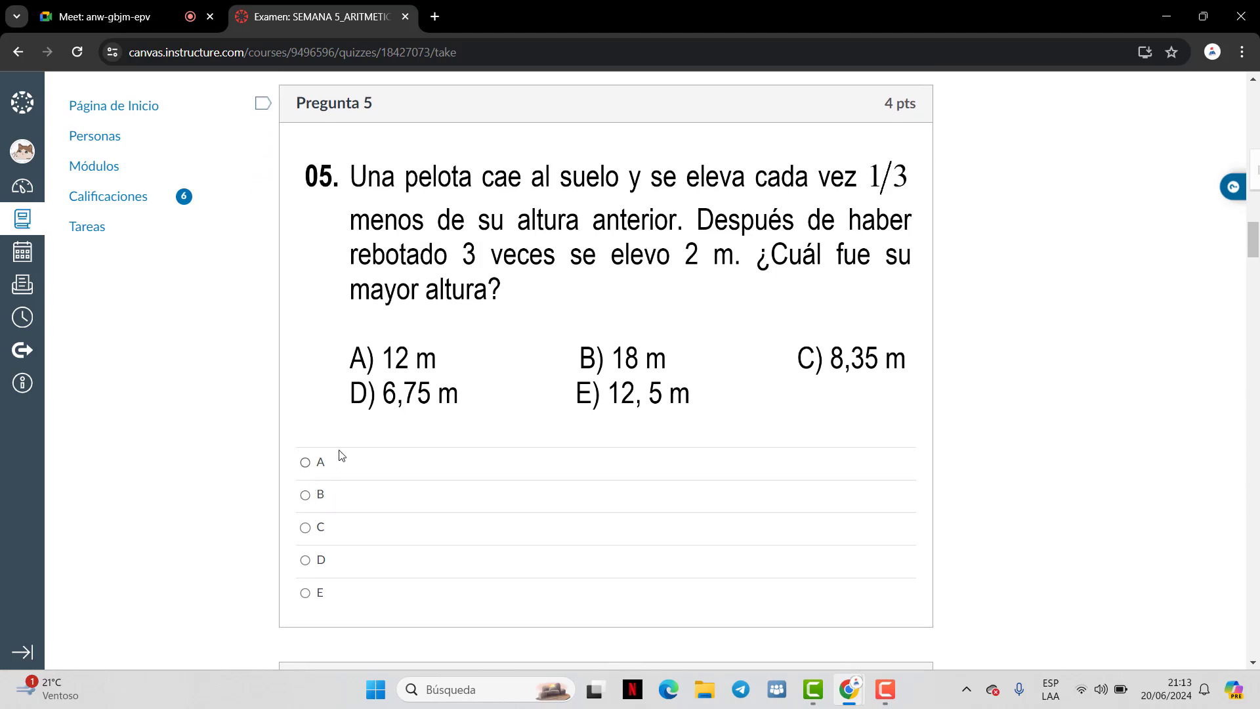
left_click(307, 562)
scroll(550, 450, "down", 1)
scroll(550, 450, "down", 8)
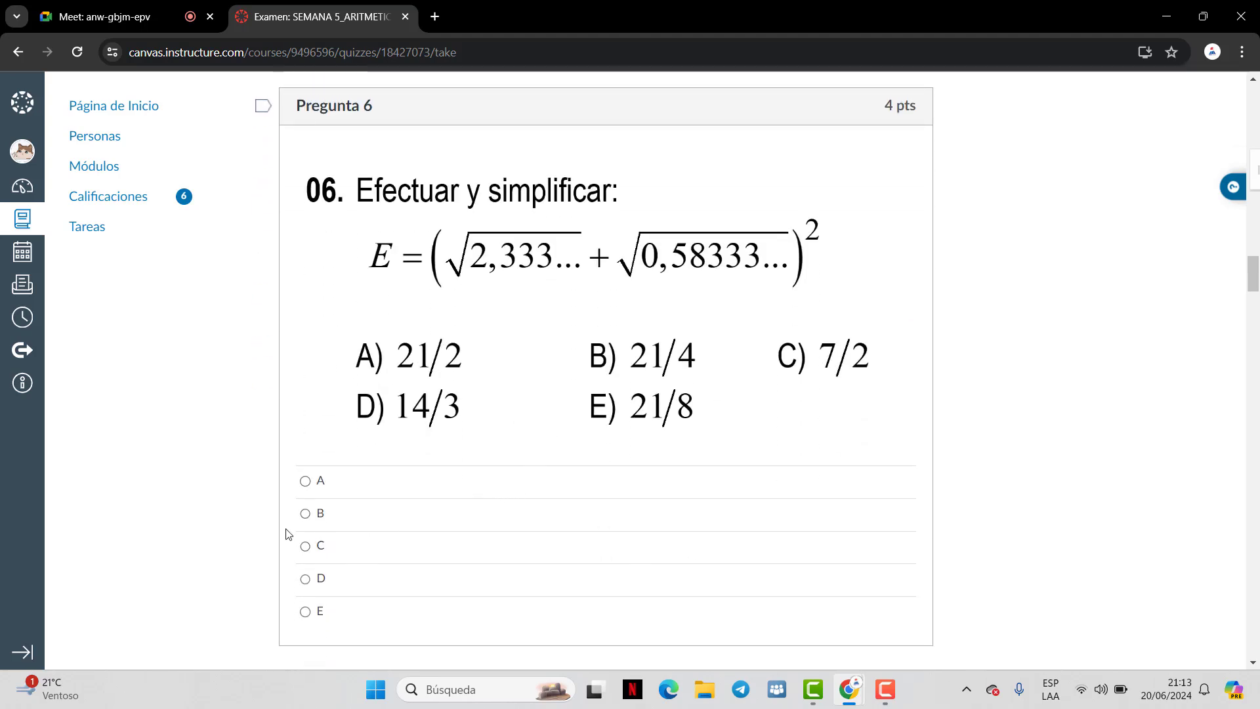
left_click(320, 514)
Select answer E (1) for question 7 and answer C (47) for question 8, about the period's last two digits
scroll(617, 394, "down", 10)
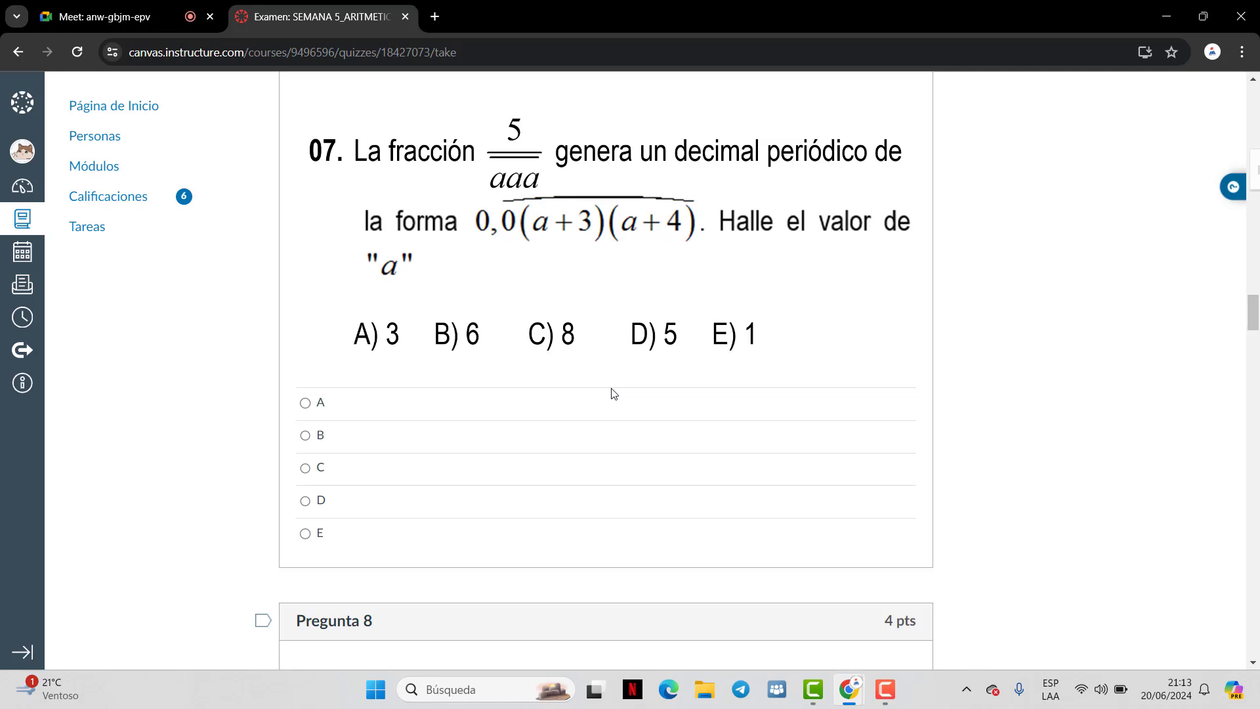
left_click(306, 534)
scroll(1116, 345, "down", 8)
scroll(1116, 346, "up", 1)
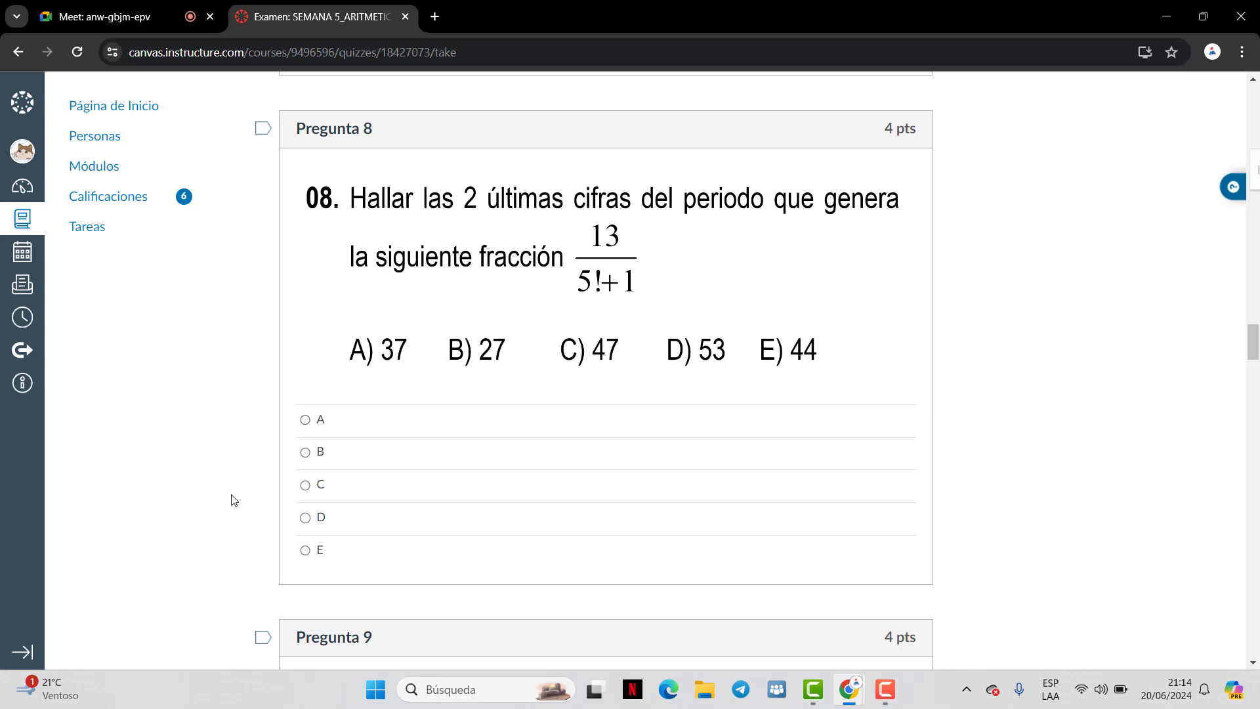
left_click(331, 488)
Select answer D (7) for question 9 and answer B (7/24) for question 10, about the infinite sum
scroll(728, 305, "down", 8)
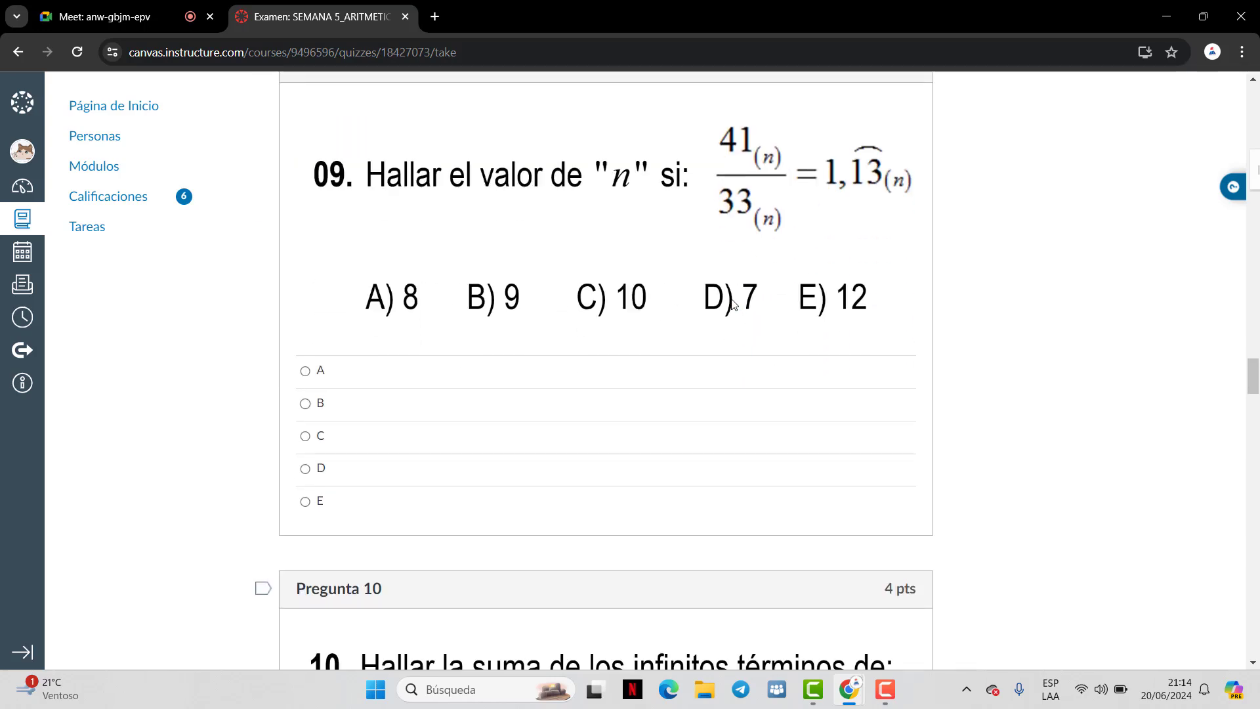
left_click(324, 472)
scroll(917, 342, "down", 9)
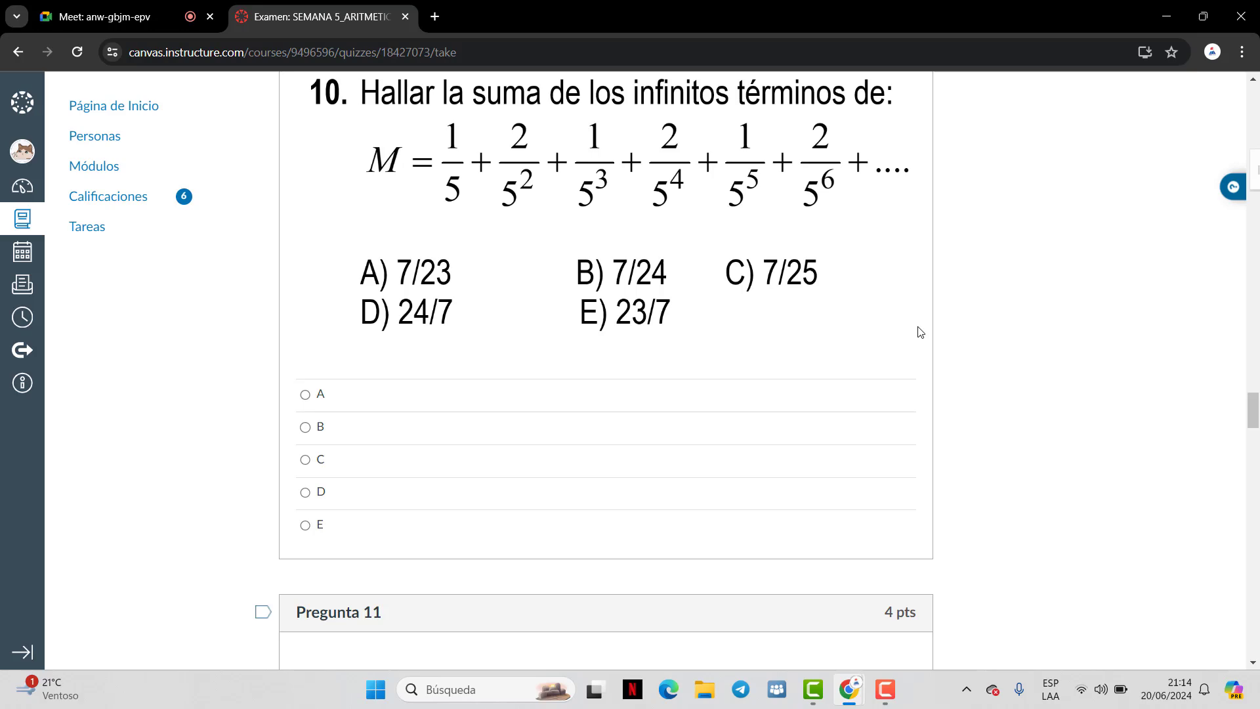
scroll(260, 407, "up", 1)
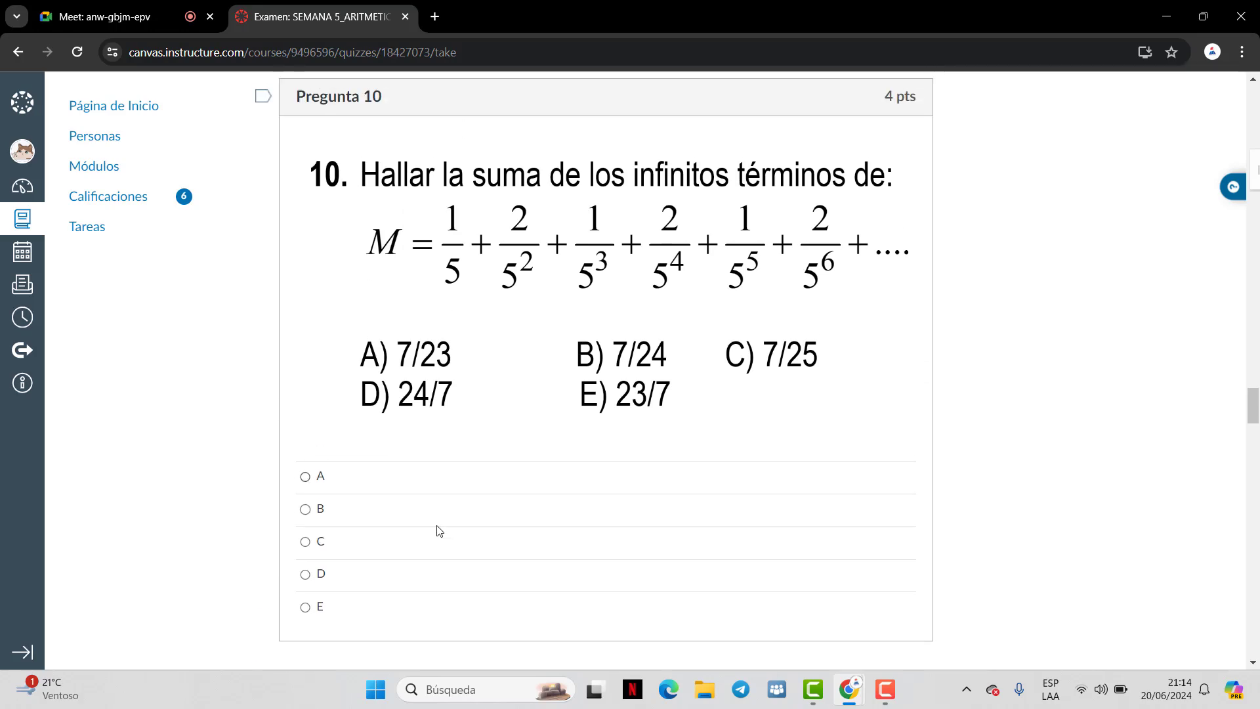
left_click(305, 509)
Select answer A (2) for question 11 and answer E (14) for question 12, about x + y + z
scroll(649, 354, "down", 10)
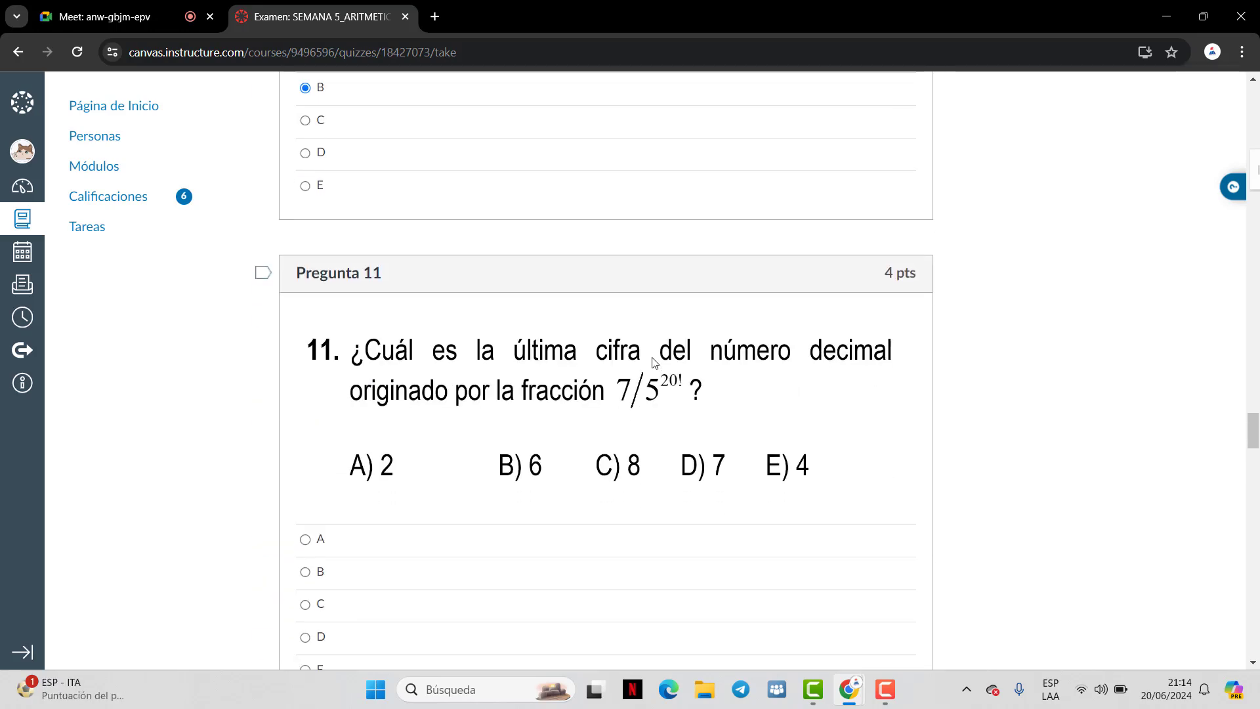
scroll(656, 360, "up", 1)
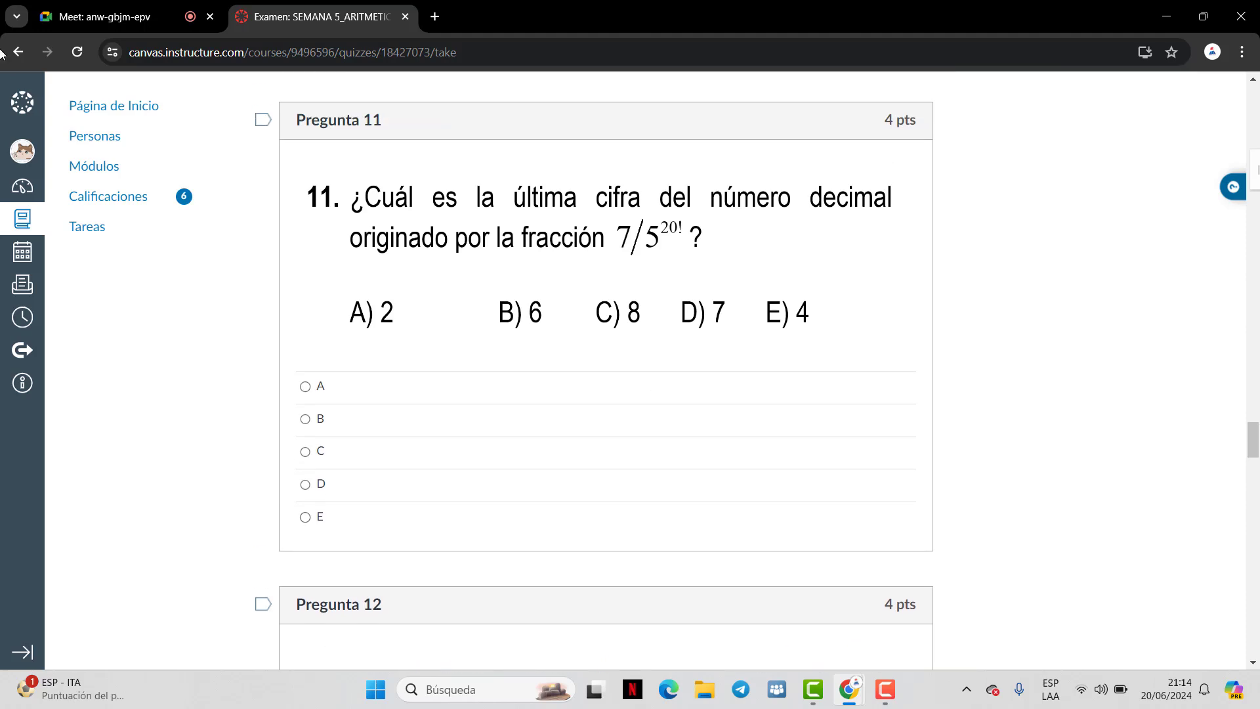
left_click(305, 386)
scroll(877, 393, "down", 8)
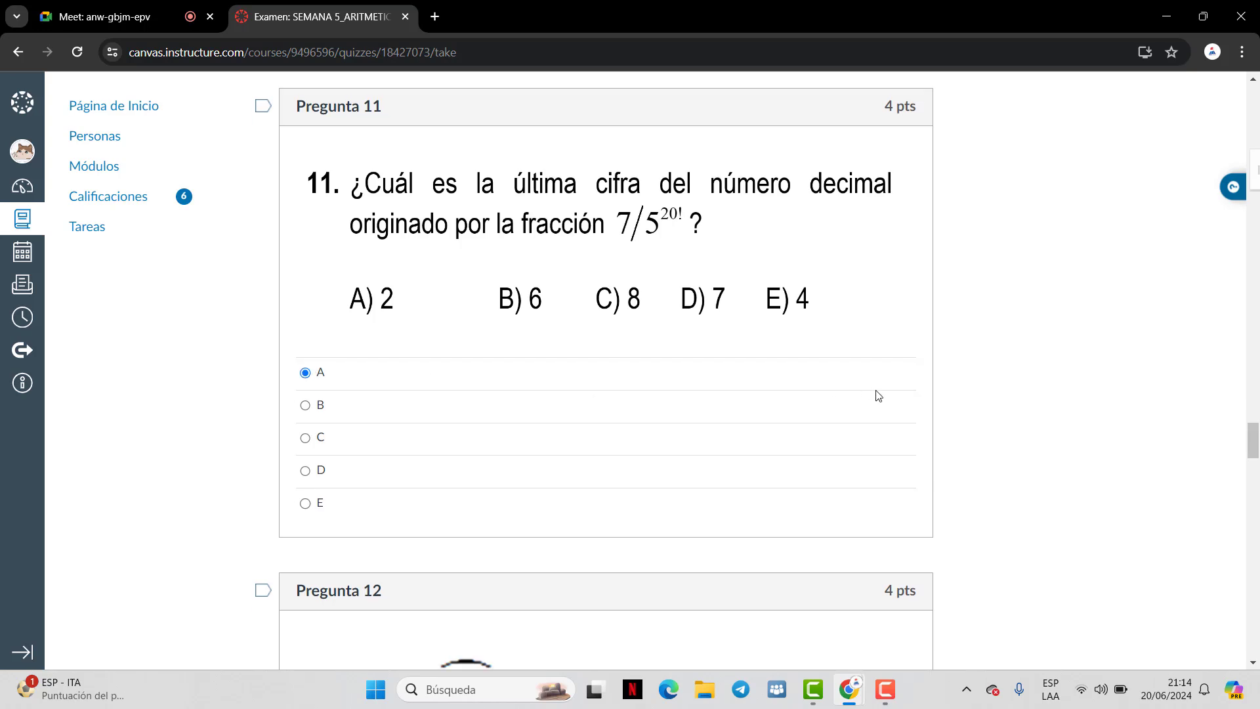
scroll(882, 394, "up", 1)
scroll(892, 380, "down", 1)
scroll(906, 360, "up", 1)
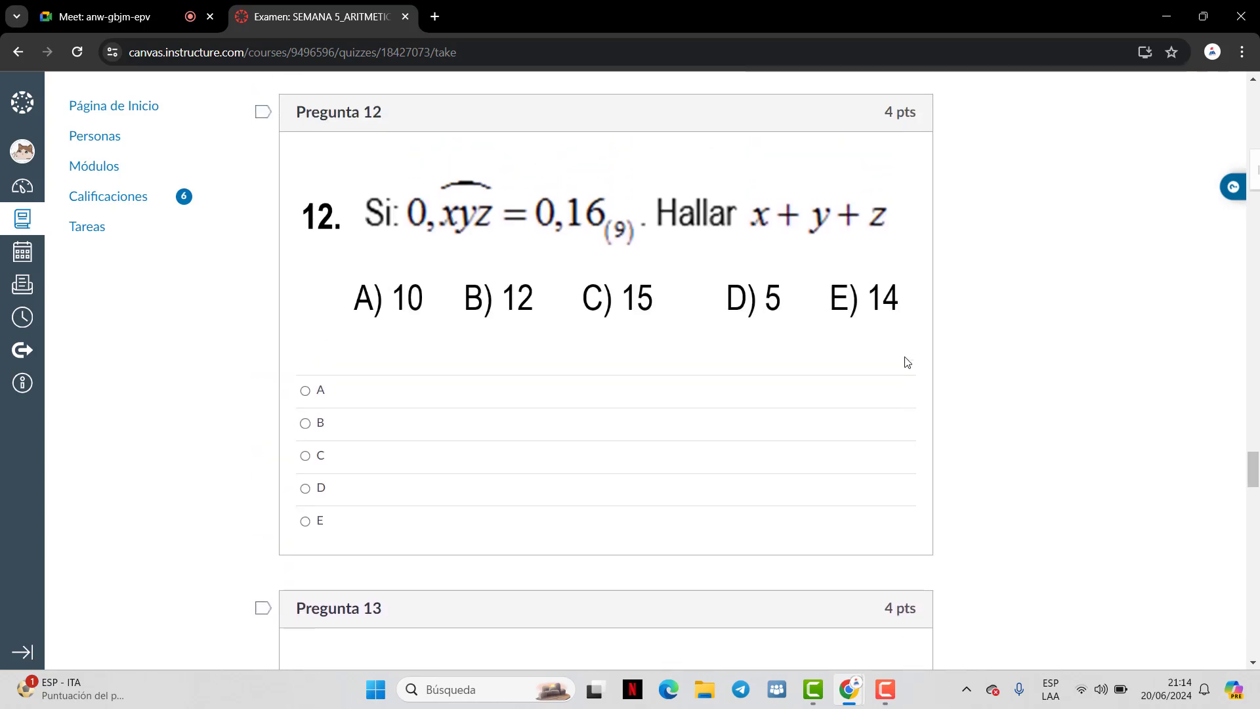
left_click(317, 518)
Select answer C (S/. 690) for question 13 and answer C (1 200) for question 14, about the plank
scroll(722, 367, "down", 8)
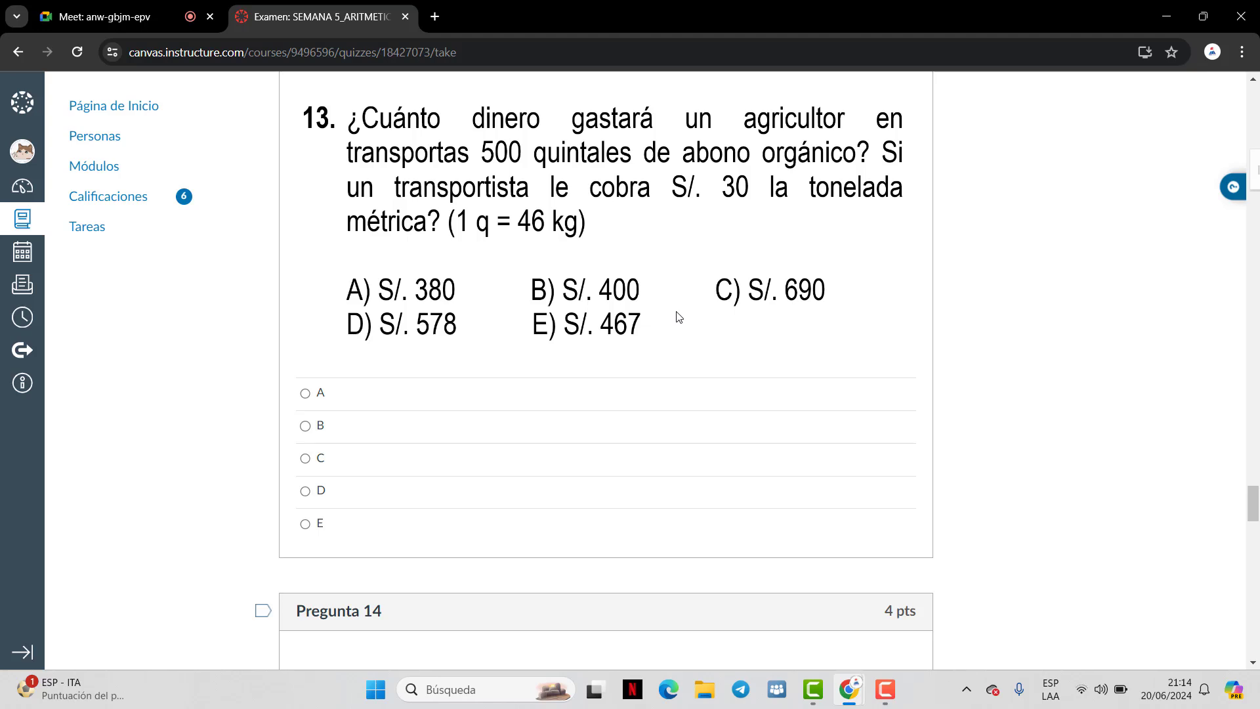
left_click(313, 458)
scroll(793, 330, "up", 1)
scroll(793, 330, "down", 2)
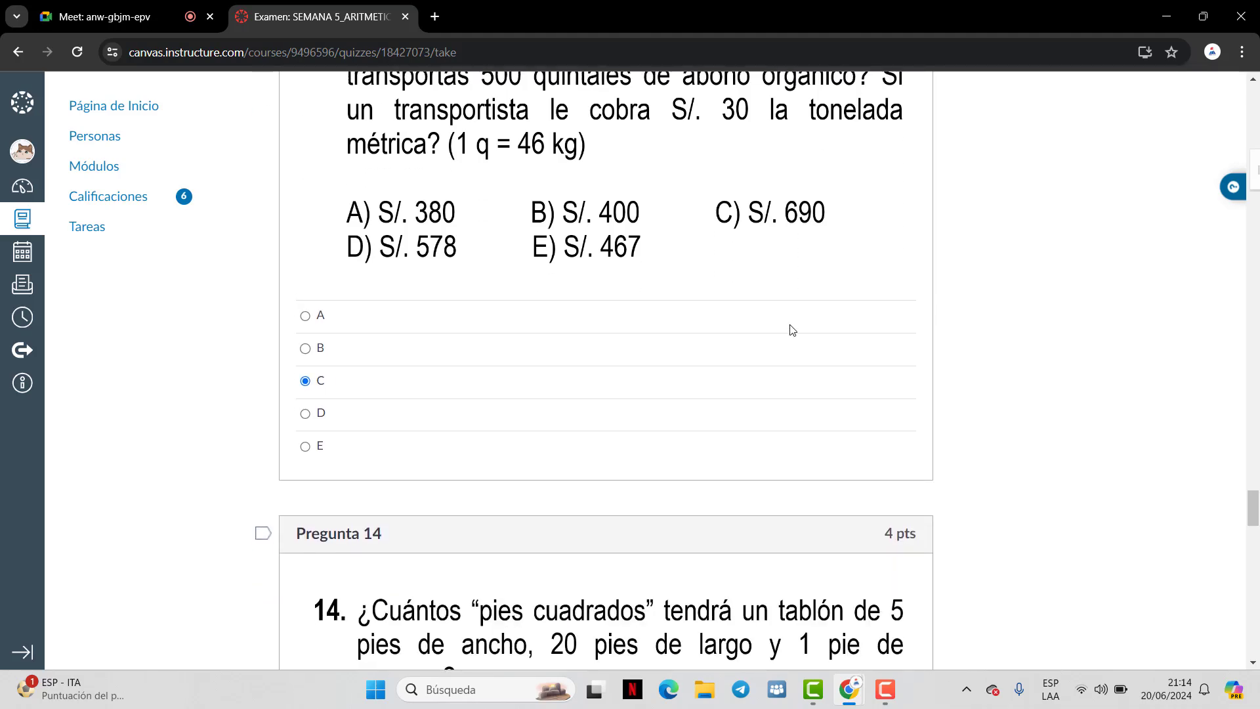
scroll(792, 330, "down", 6)
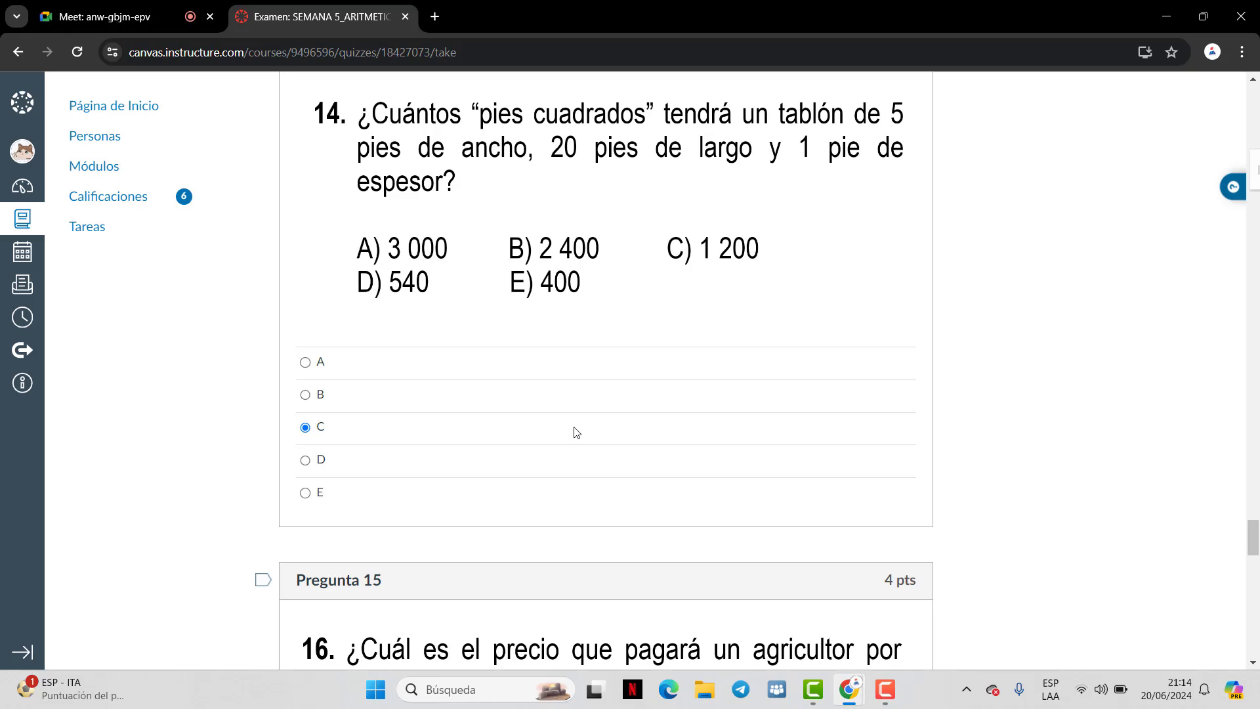
Recheck question 14 and select answer E (S/. 50 000) for question 15, about the price of the 5 Ha plot
scroll(627, 408, "down", 9)
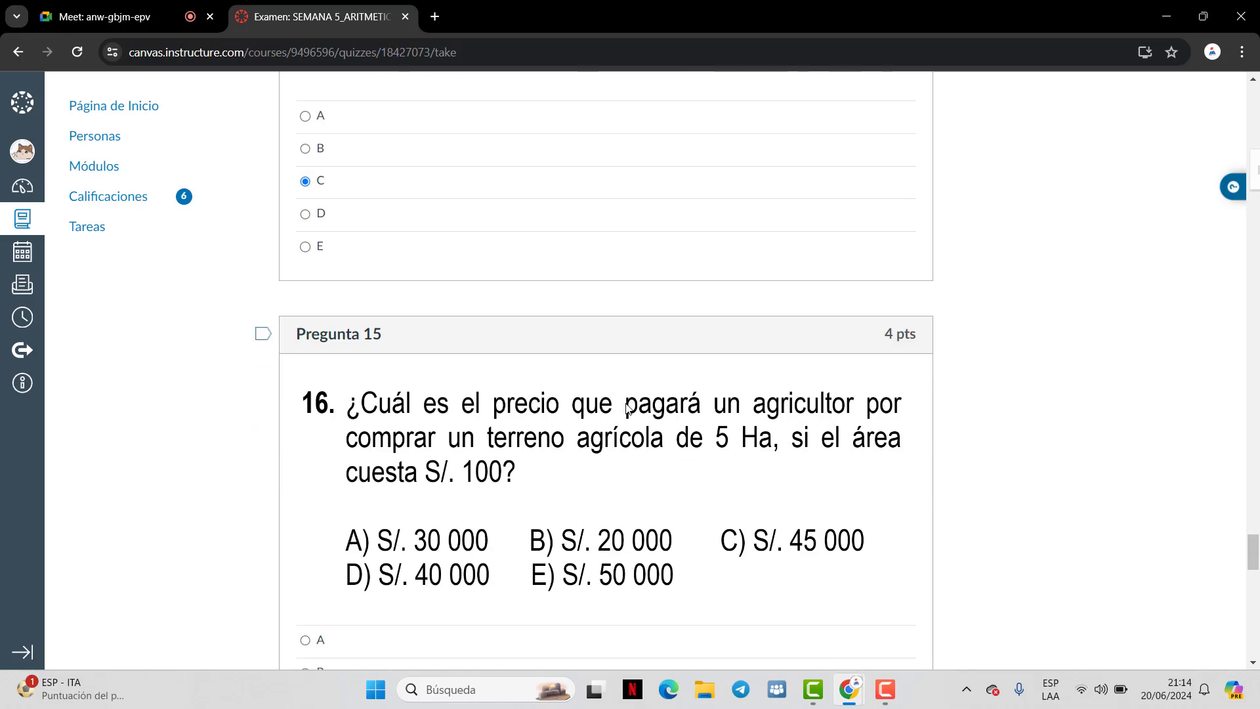
scroll(632, 401, "up", 1)
scroll(633, 401, "up", 10)
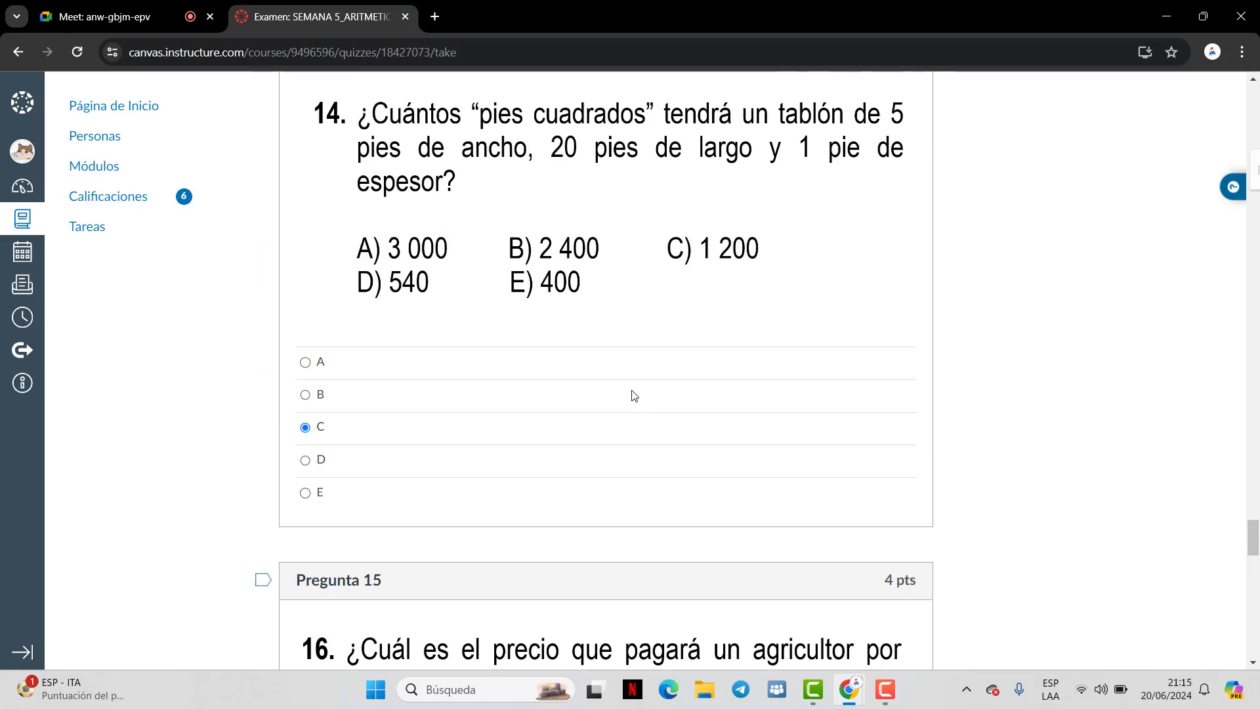
scroll(633, 394, "down", 5)
scroll(631, 354, "up", 9)
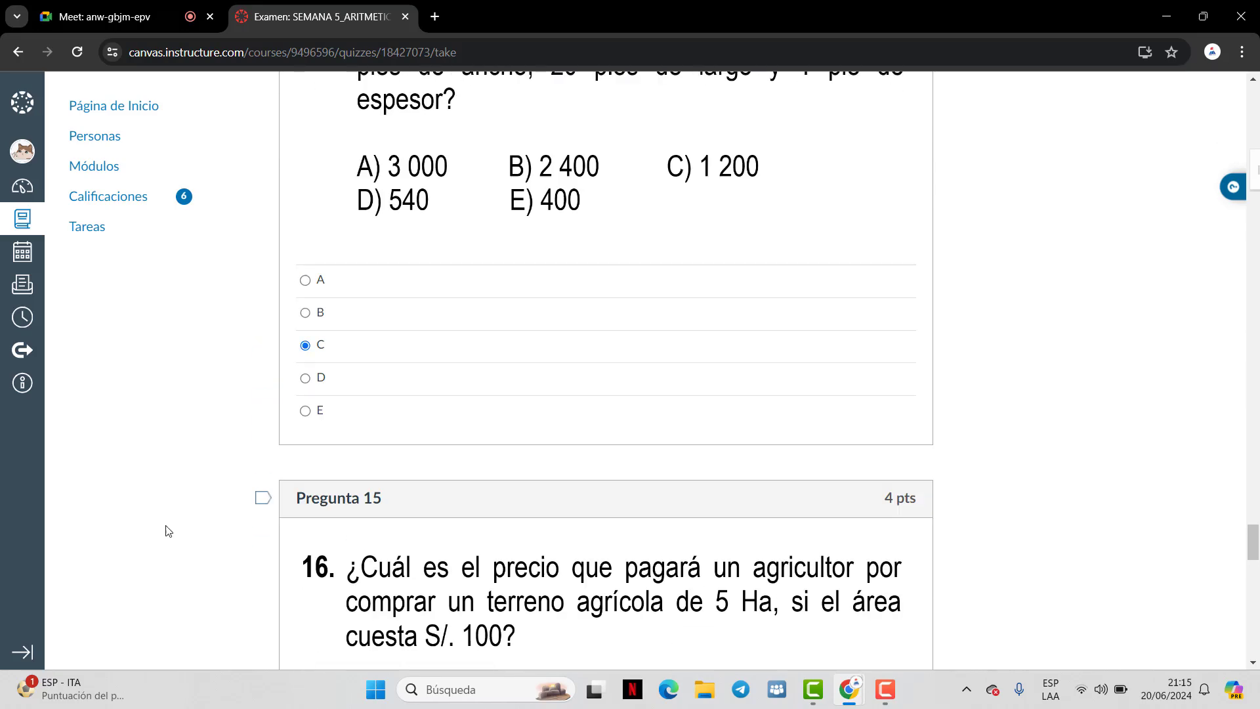
scroll(414, 386, "down", 10)
scroll(439, 395, "down", 3)
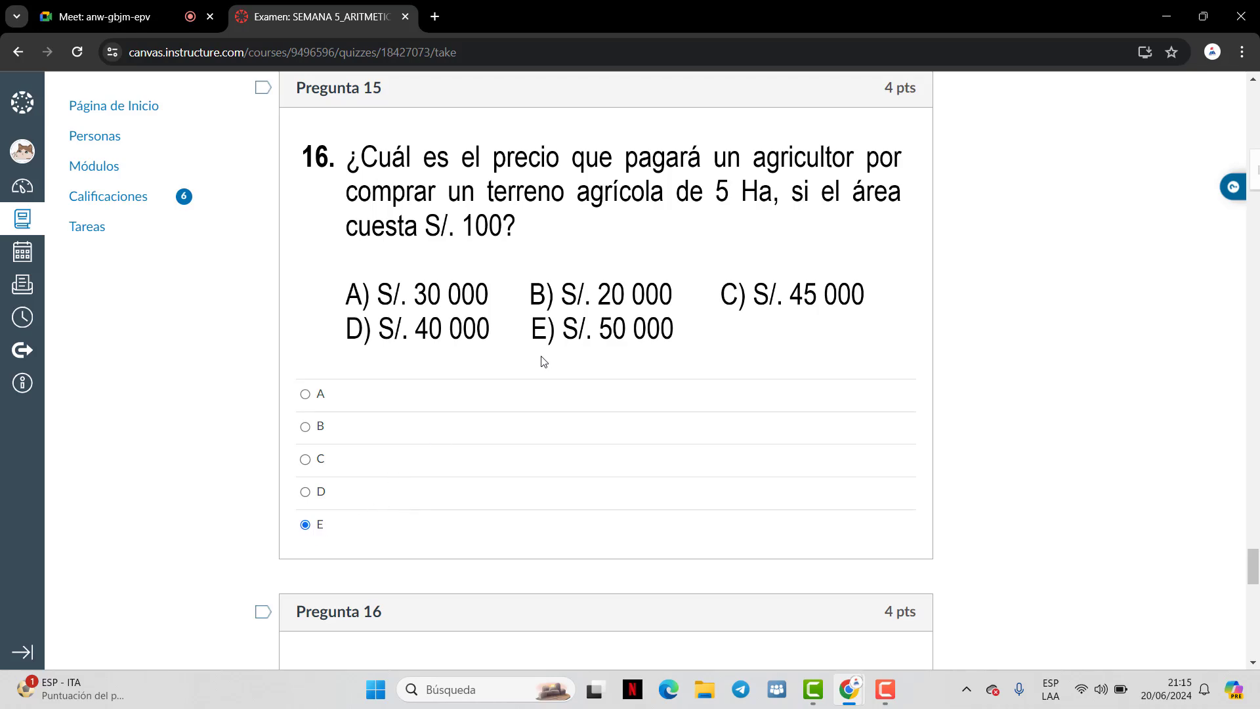
Select answer B (19) for question 16, about proper fractions with consecutive odd terms less than 0,95
scroll(674, 402, "down", 7)
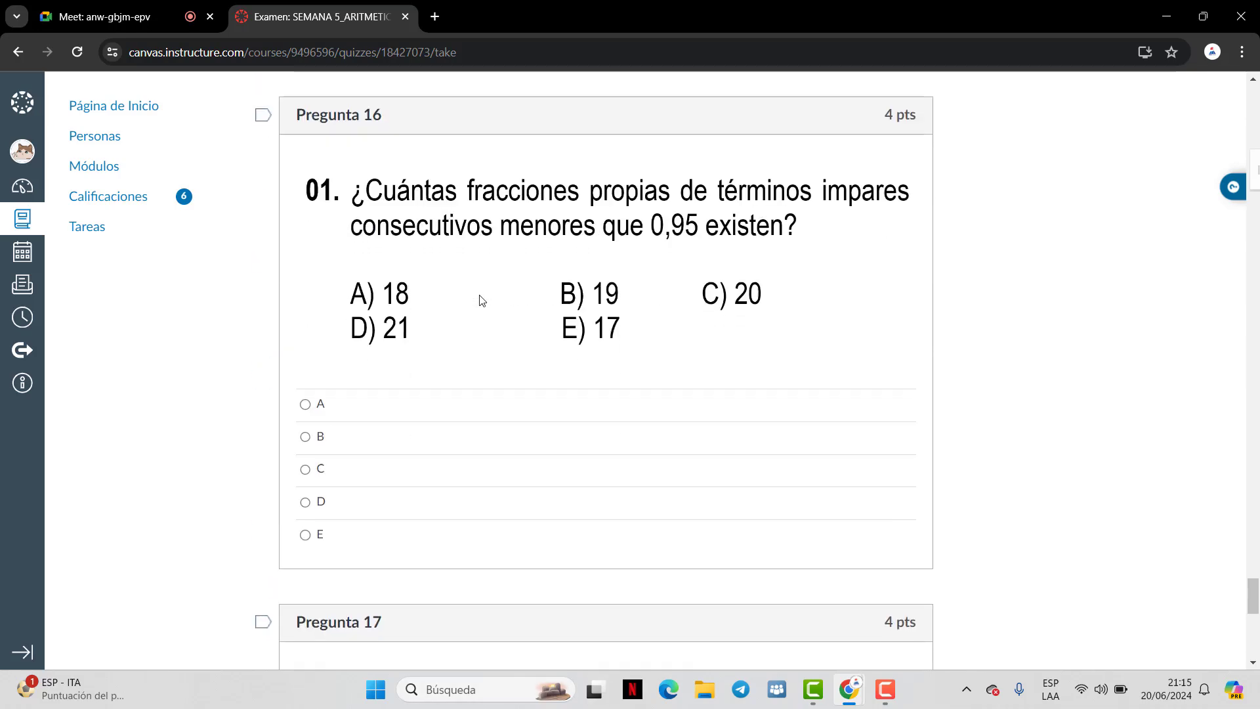
scroll(481, 299, "up", 1)
scroll(476, 316, "down", 1)
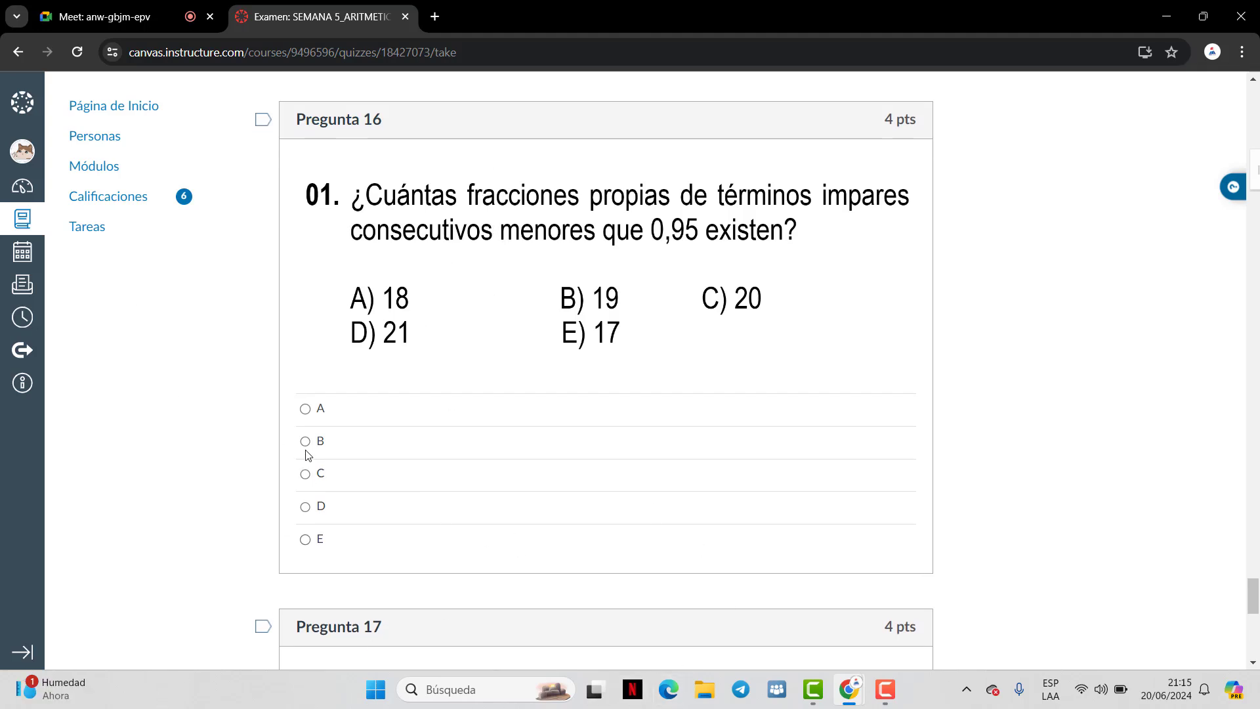
left_click(341, 436)
Select answer D (1/2 km²) for question 17, about converting 50 hectares, and submit the exam
scroll(653, 437, "down", 6)
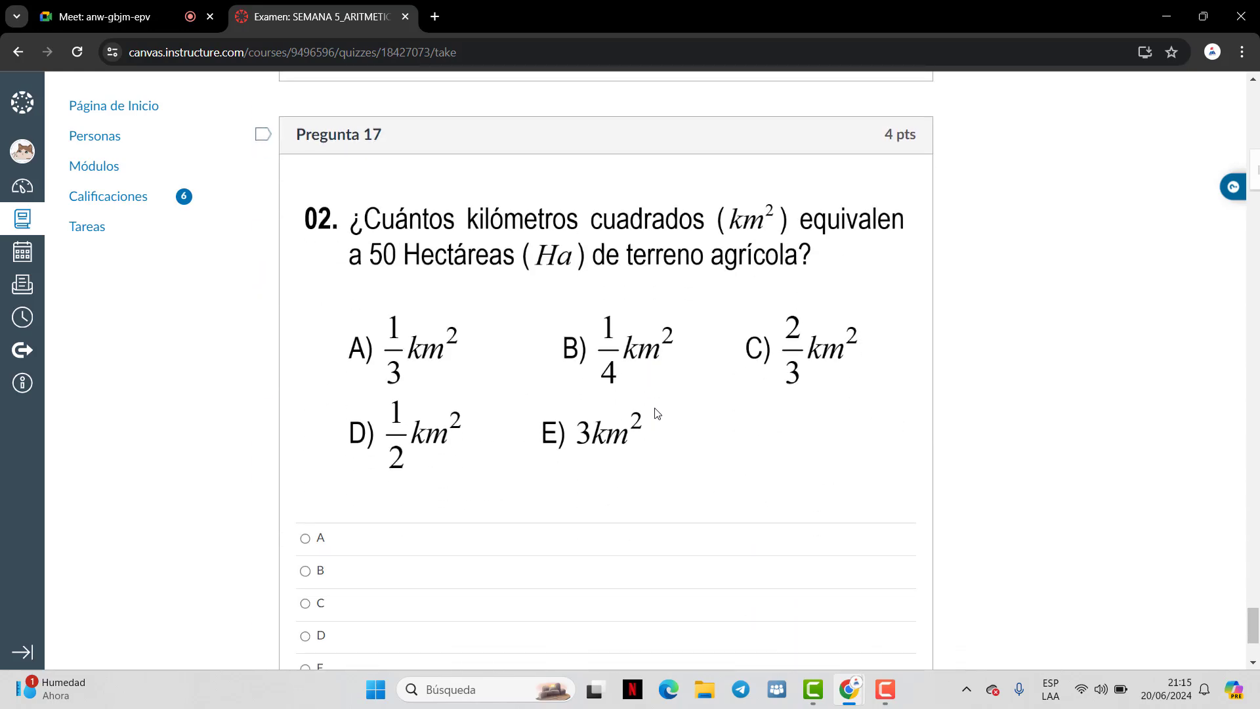
scroll(657, 414, "down", 1)
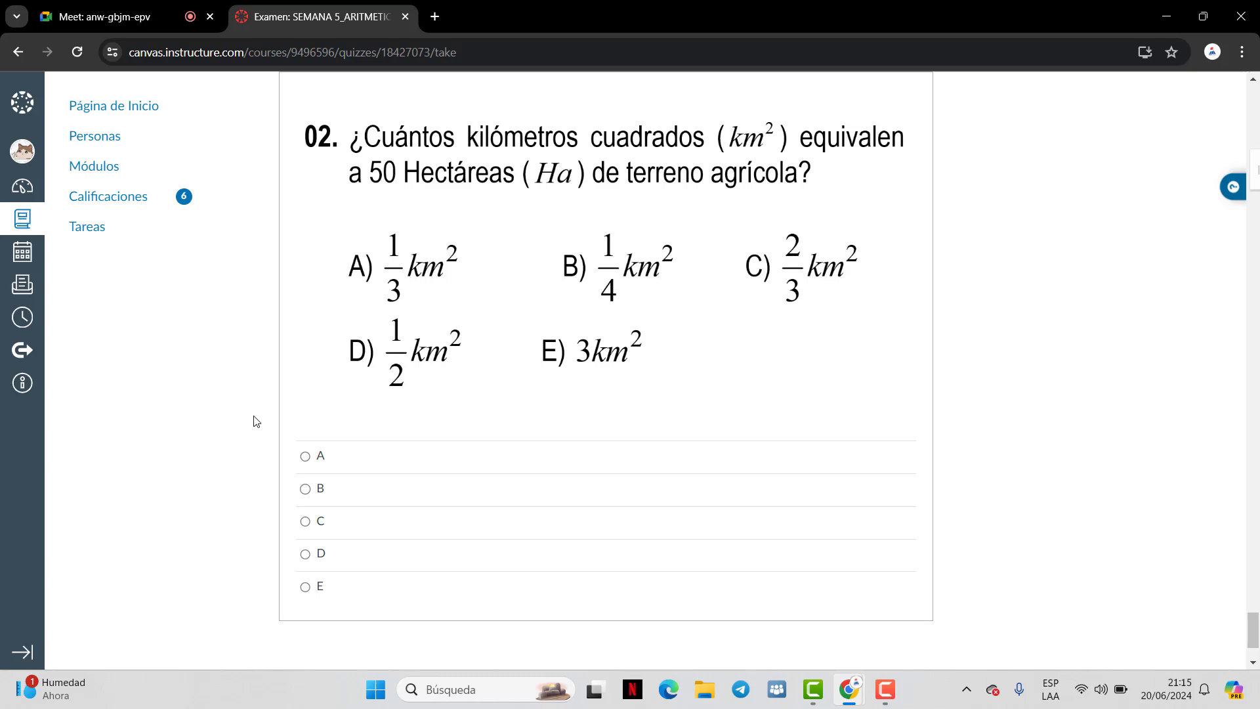
left_click(306, 555)
scroll(745, 394, "down", 2)
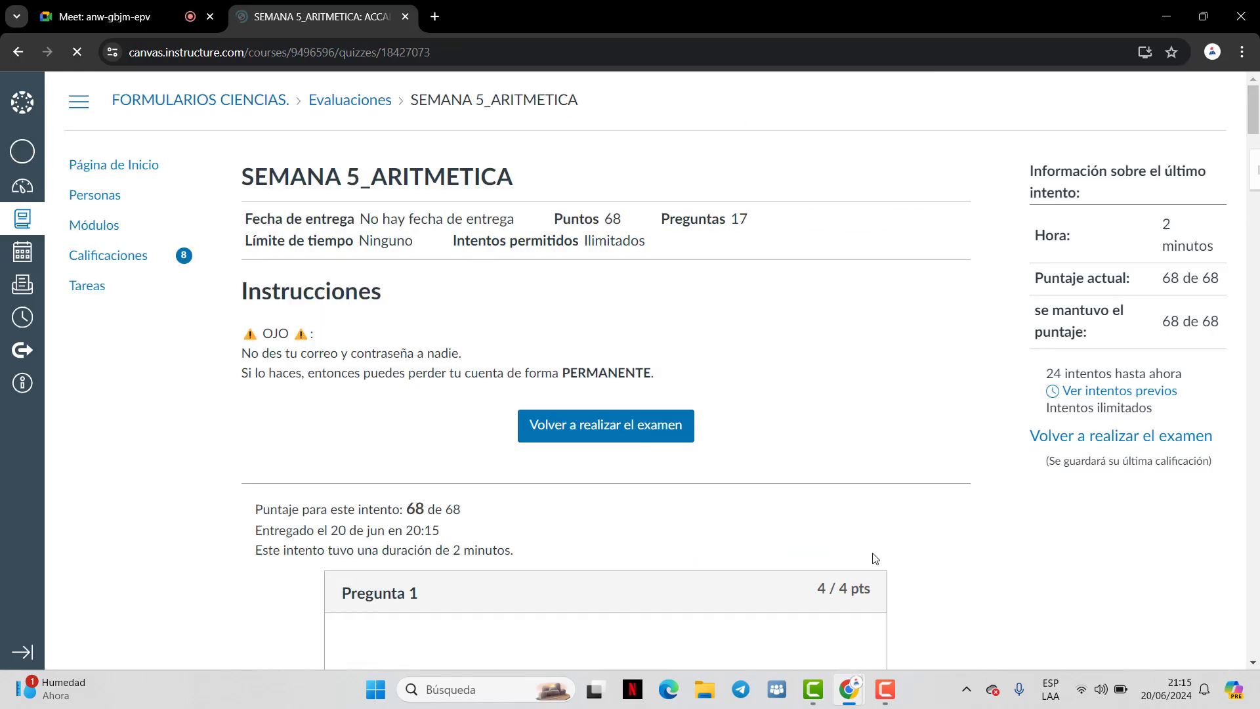
Check the latest score and the attempt history of the SEMANA 5_ARITMETICA exam
triple_click(1171, 279)
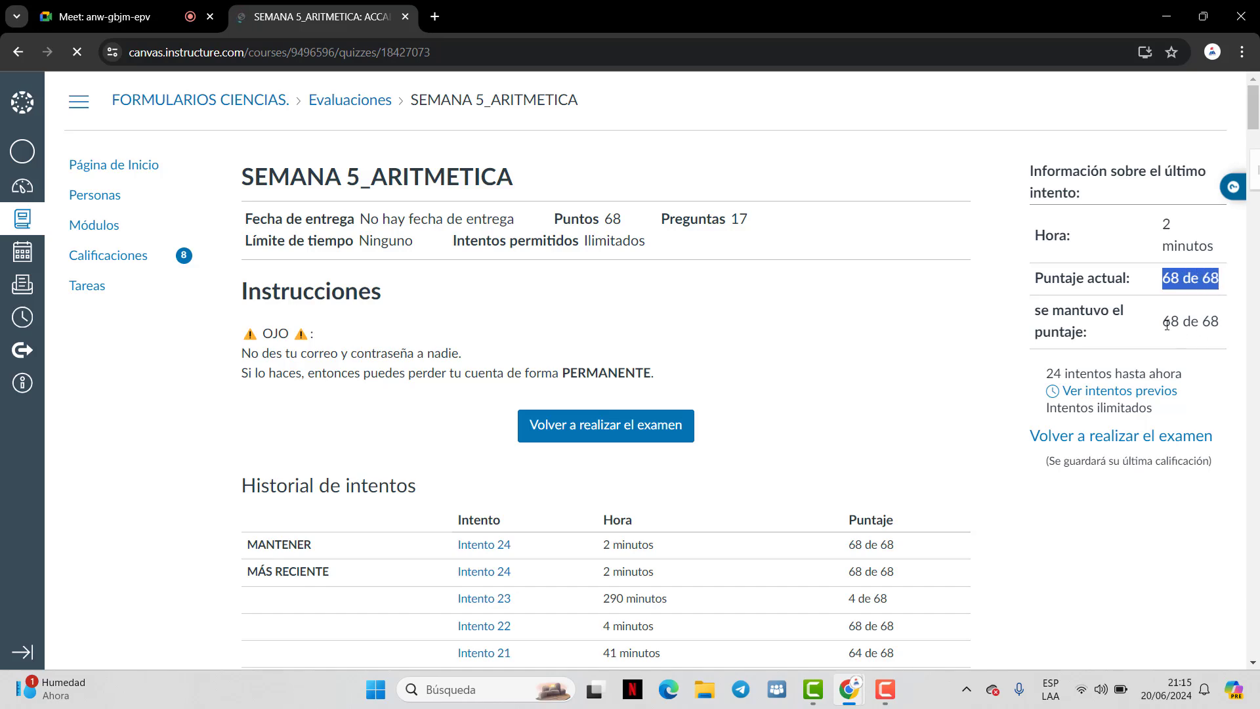
left_click(906, 352)
scroll(906, 352, "down", 5)
Switch to the Google Meet call and open its chat to read the participants' latest messages
left_click(113, 6)
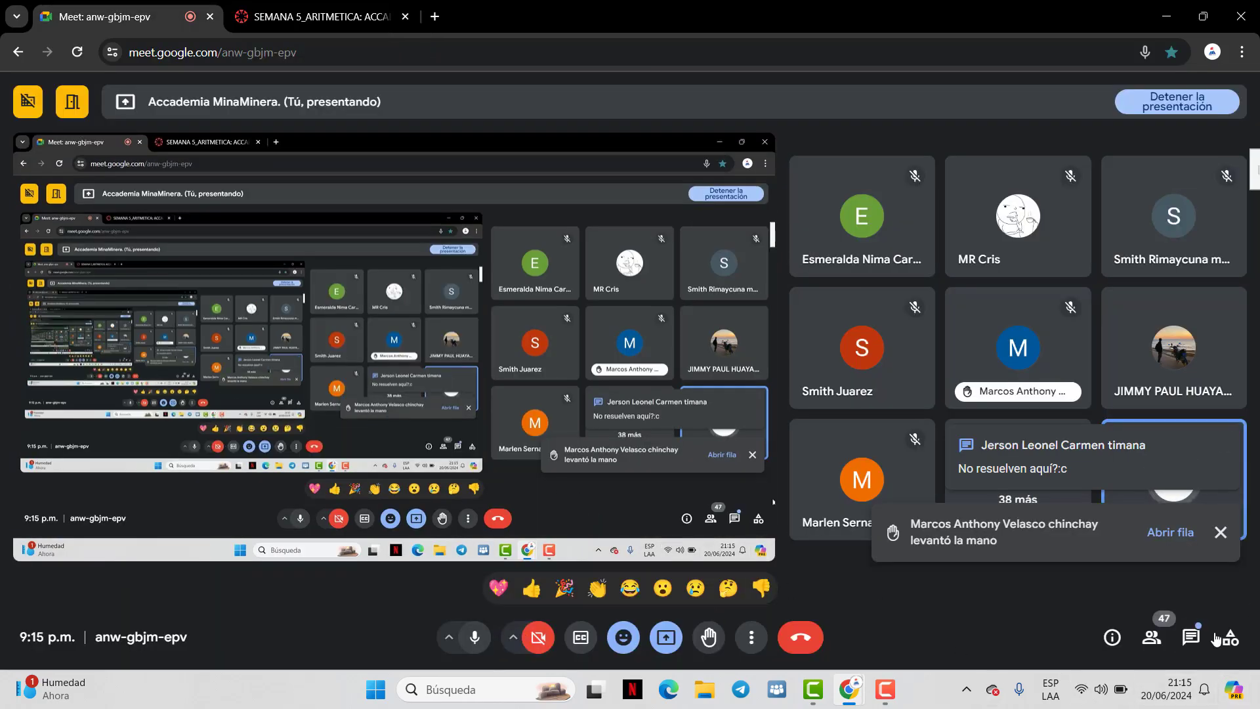
left_click(1200, 649)
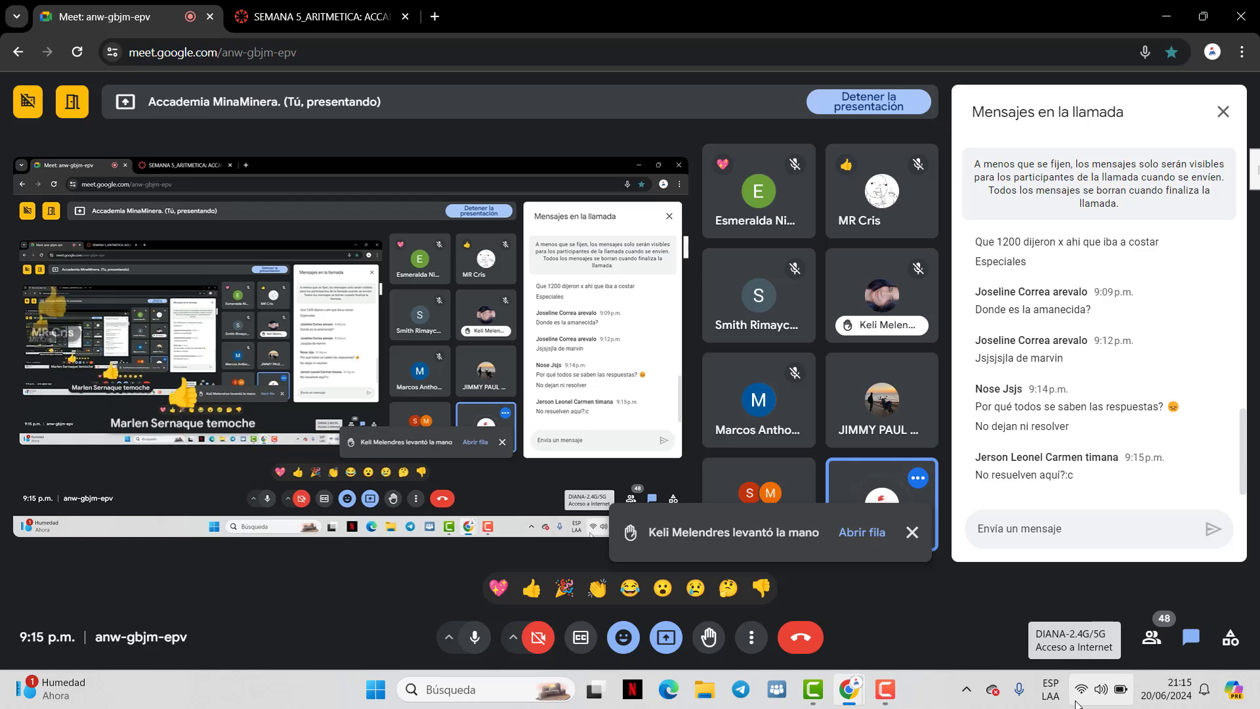
triple_click(1057, 412)
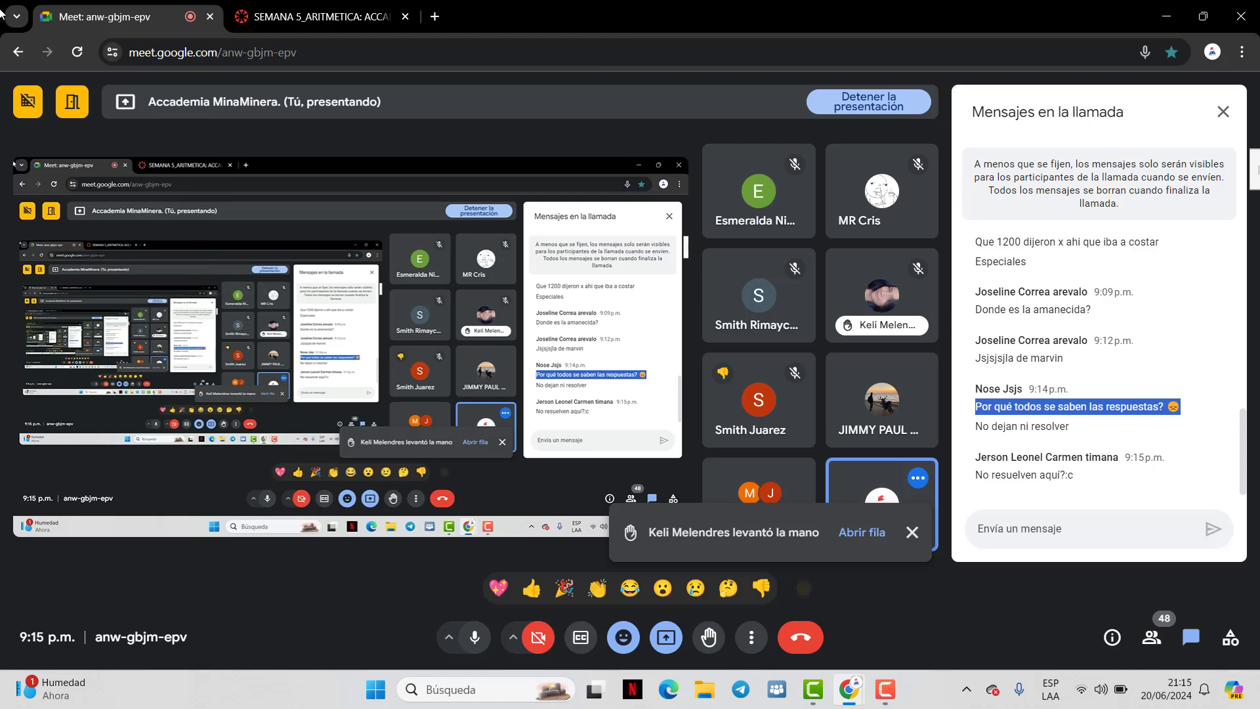
Return to Canvas, open the course's Tareas list, and add a blank browser tab
left_click(315, 17)
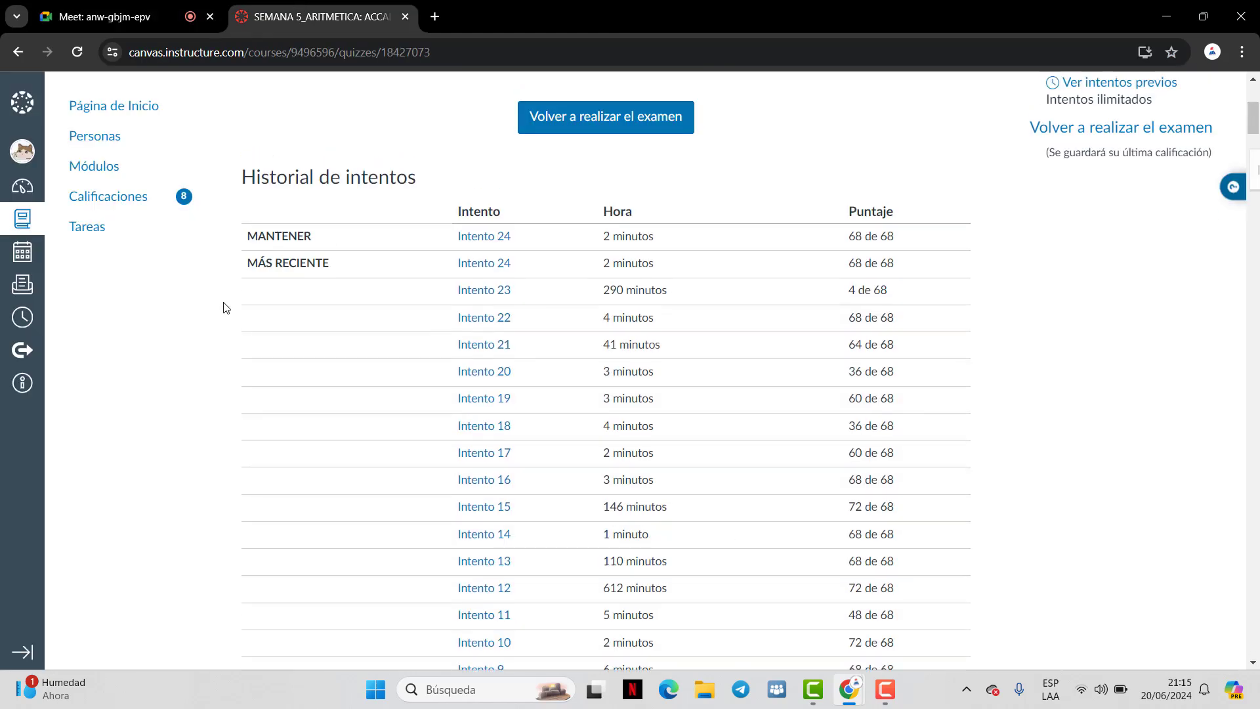
scroll(223, 307, "up", 1)
left_click(150, 6)
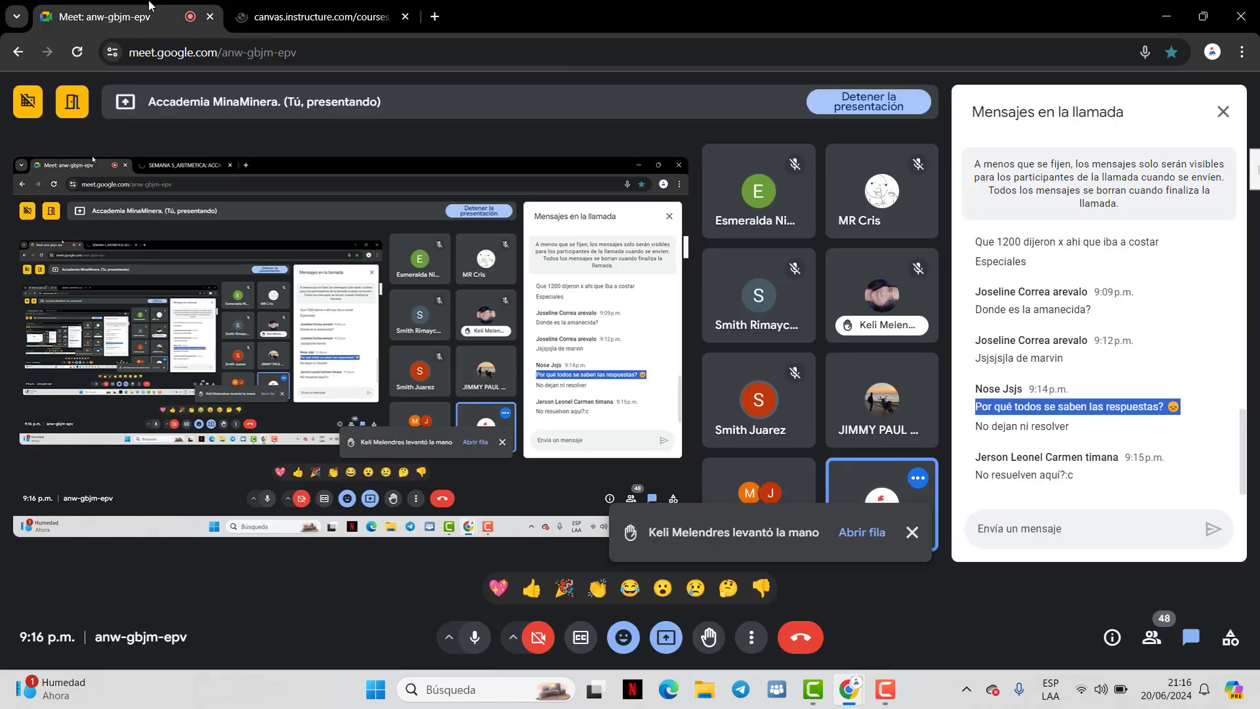
left_click(269, 7)
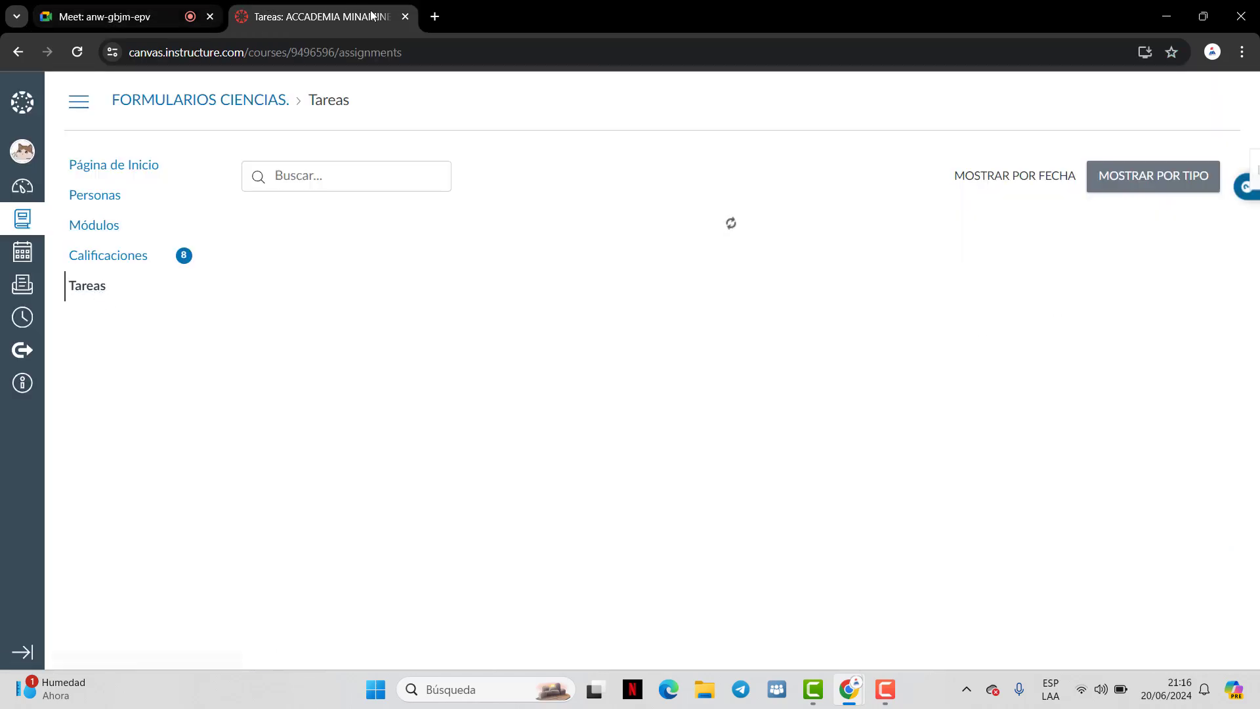
left_click(435, 16)
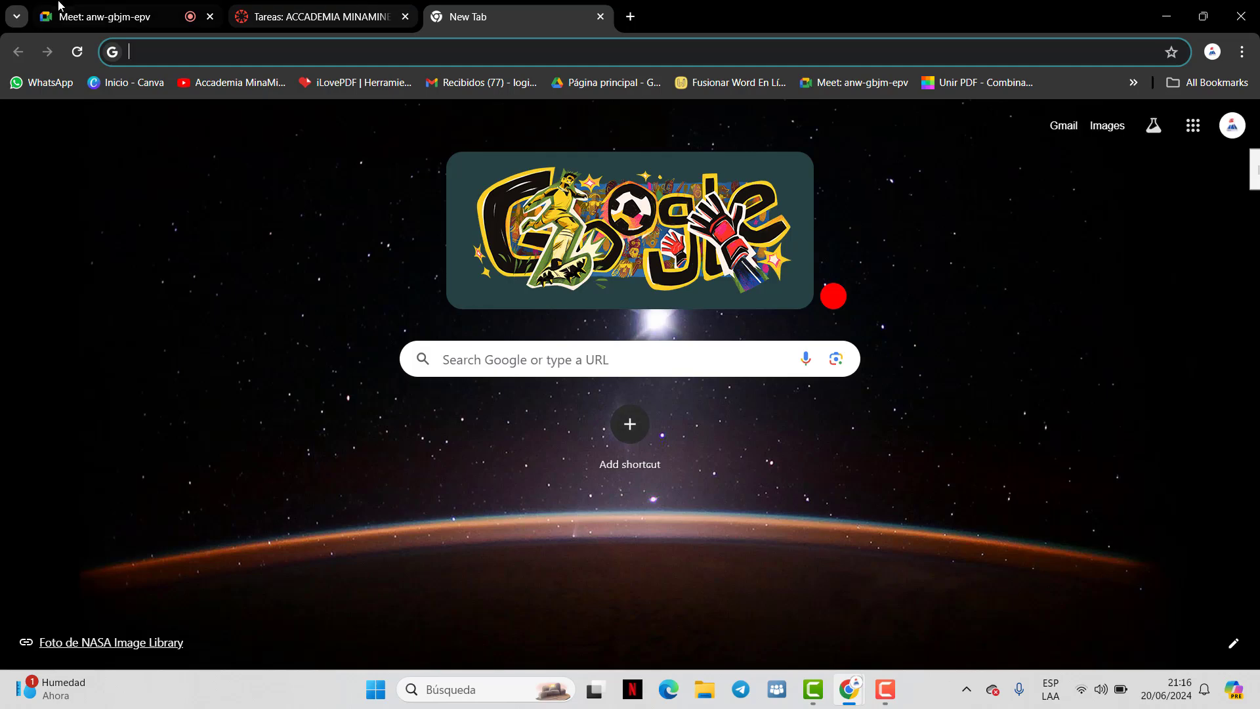
left_click(59, 6)
left_click(322, 16)
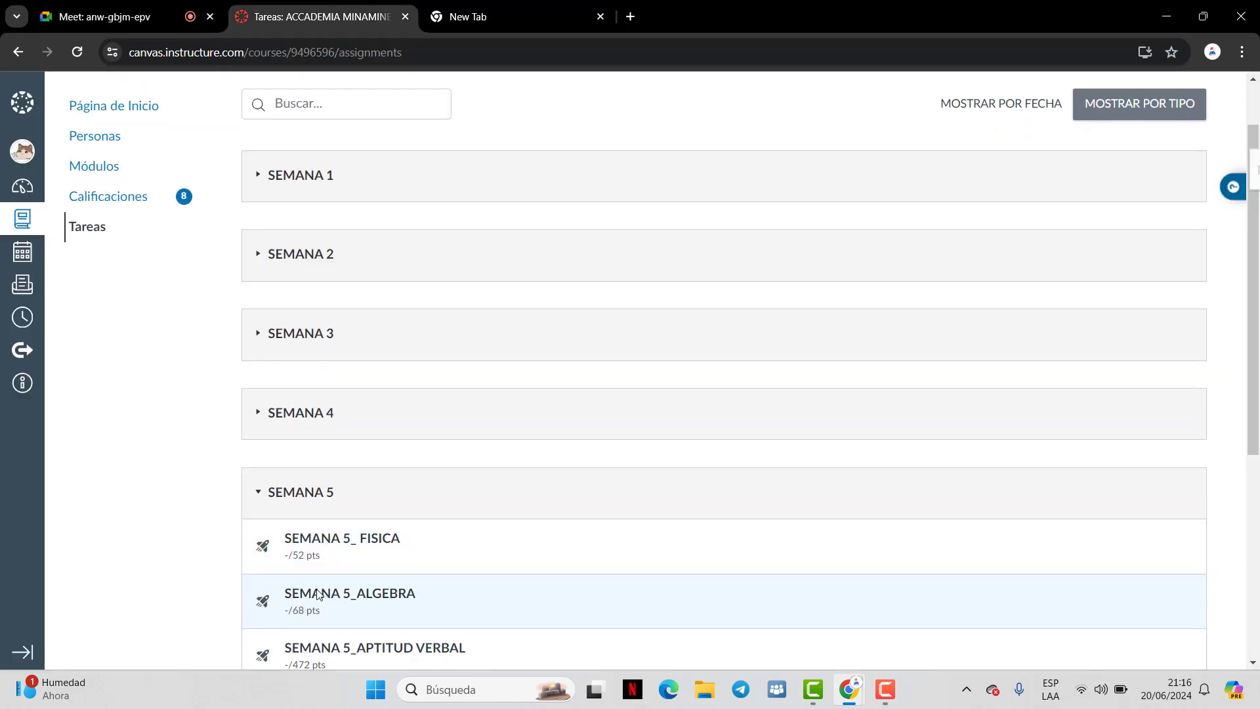
Open SEMANA 5_APTITUD VERBAL from the SEMANA 5 assignments and start the exam
scroll(318, 594, "down", 4)
scroll(352, 461, "up", 1)
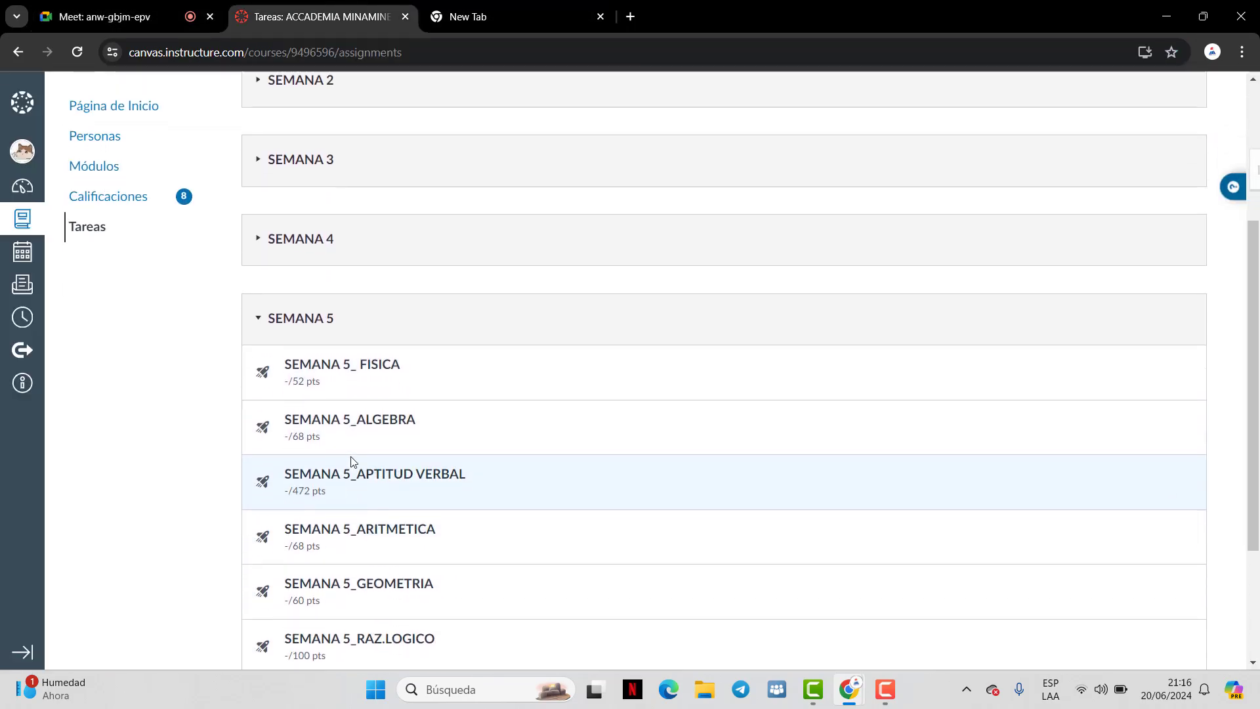
scroll(352, 461, "up", 1)
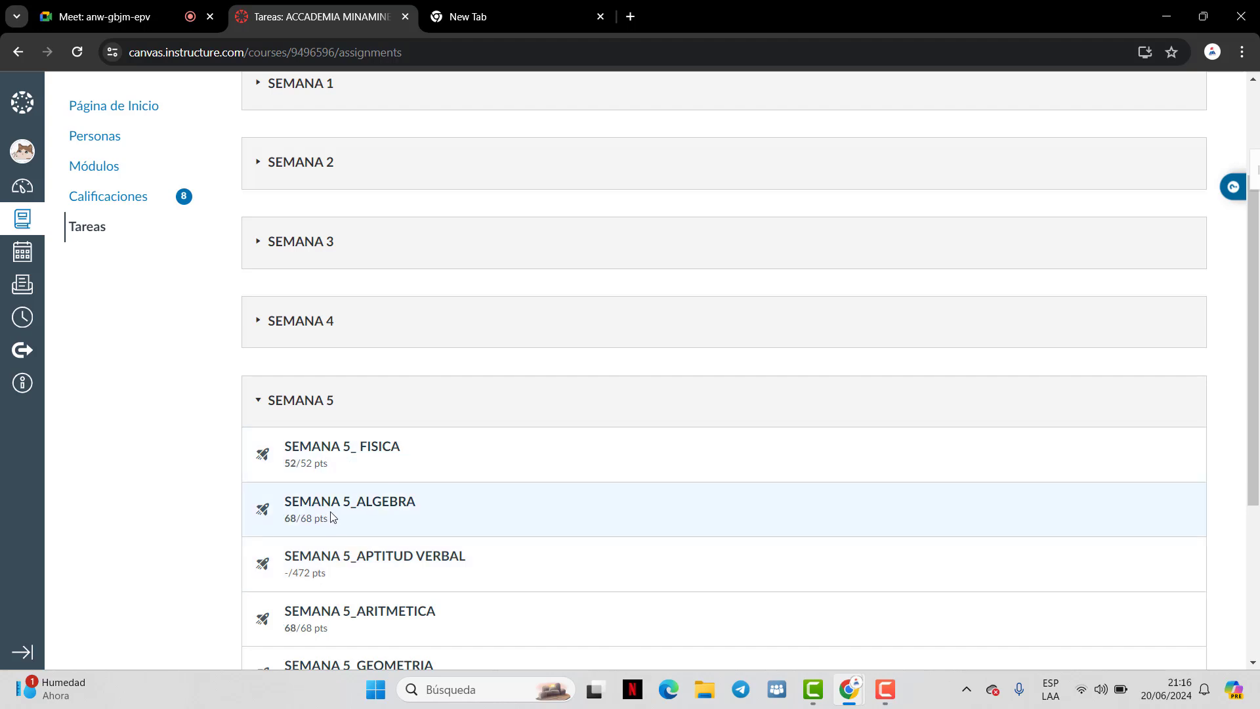
scroll(440, 451, "down", 3)
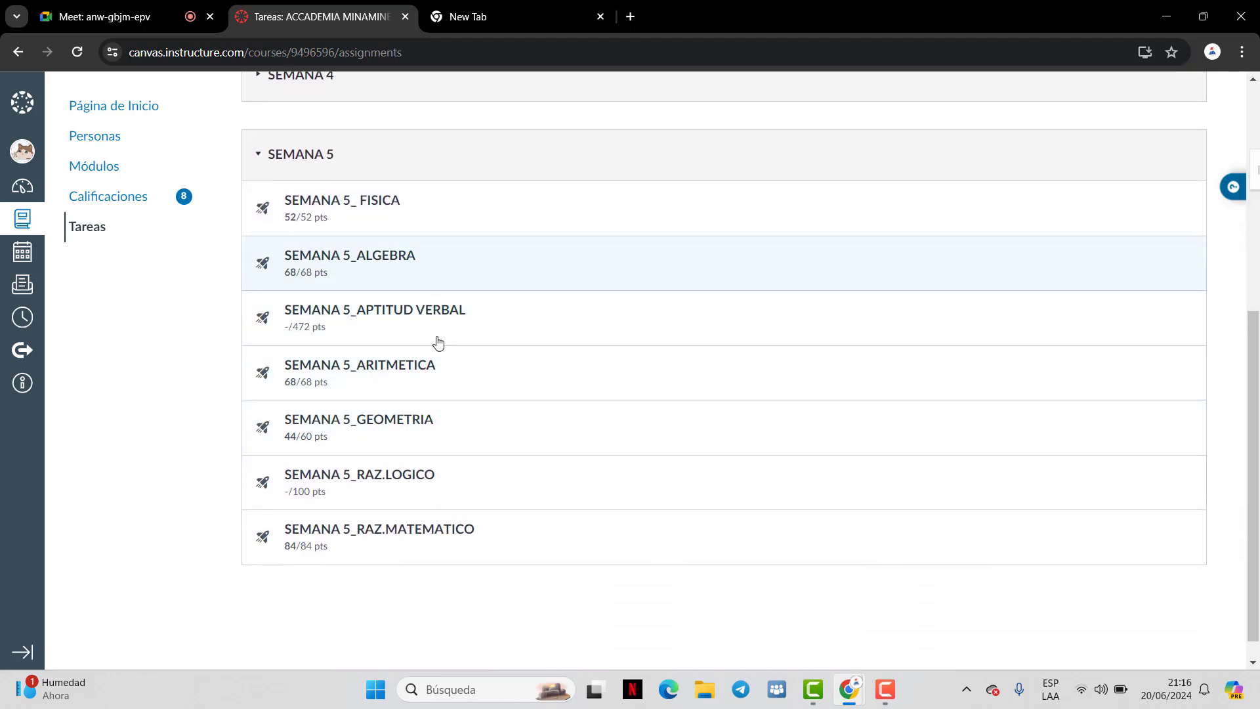
left_click(389, 317)
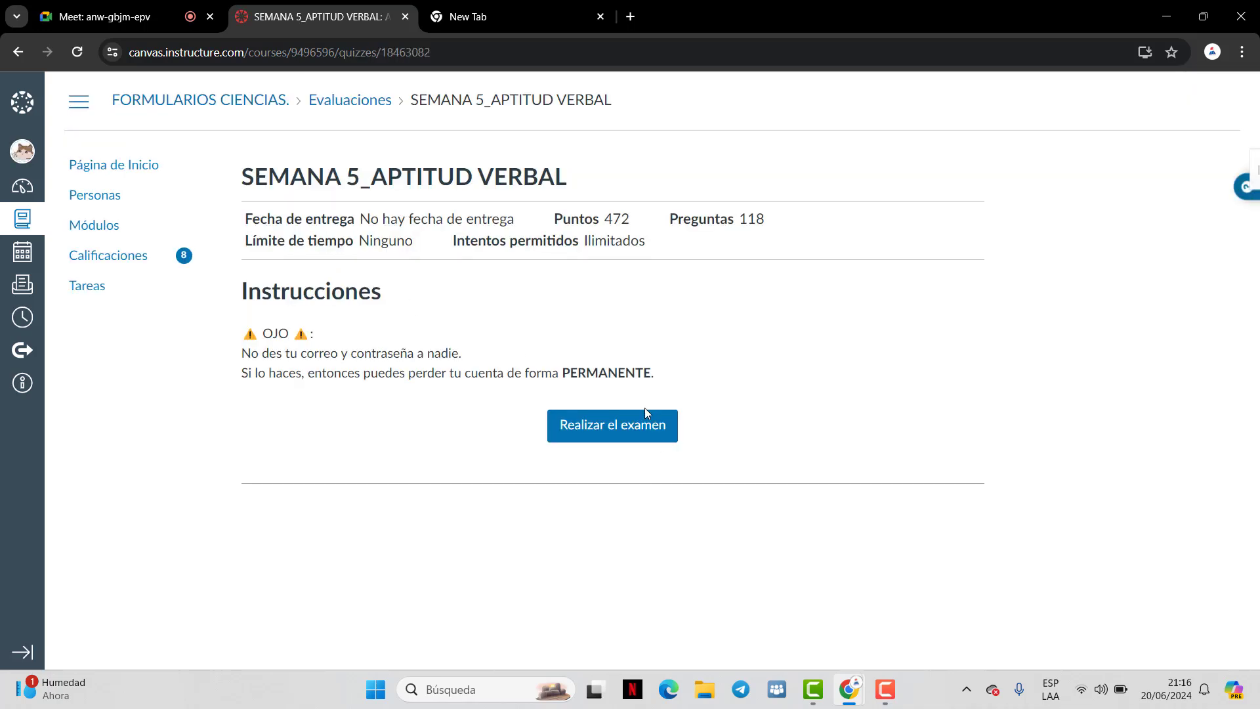
left_click(636, 432)
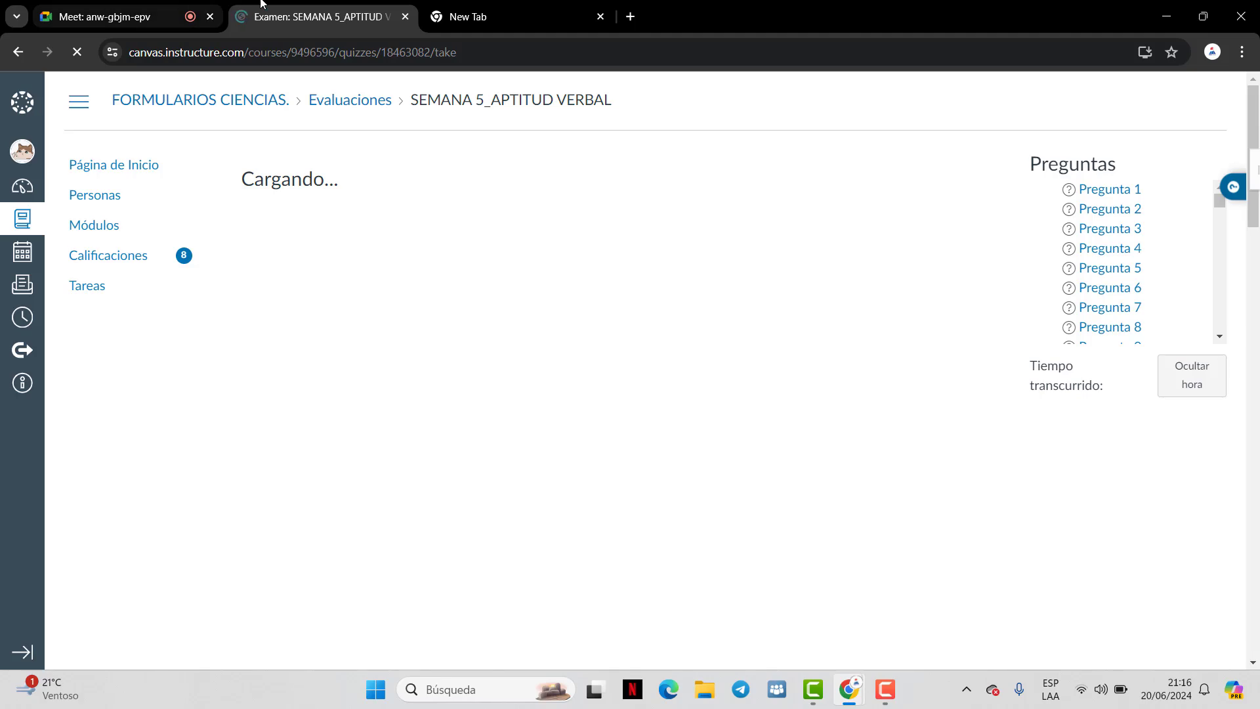
Reload the SEMANA 5_APTITUD VERBAL exam page and check back on the Meet call while it loads
left_click(465, 9)
left_click(354, 9)
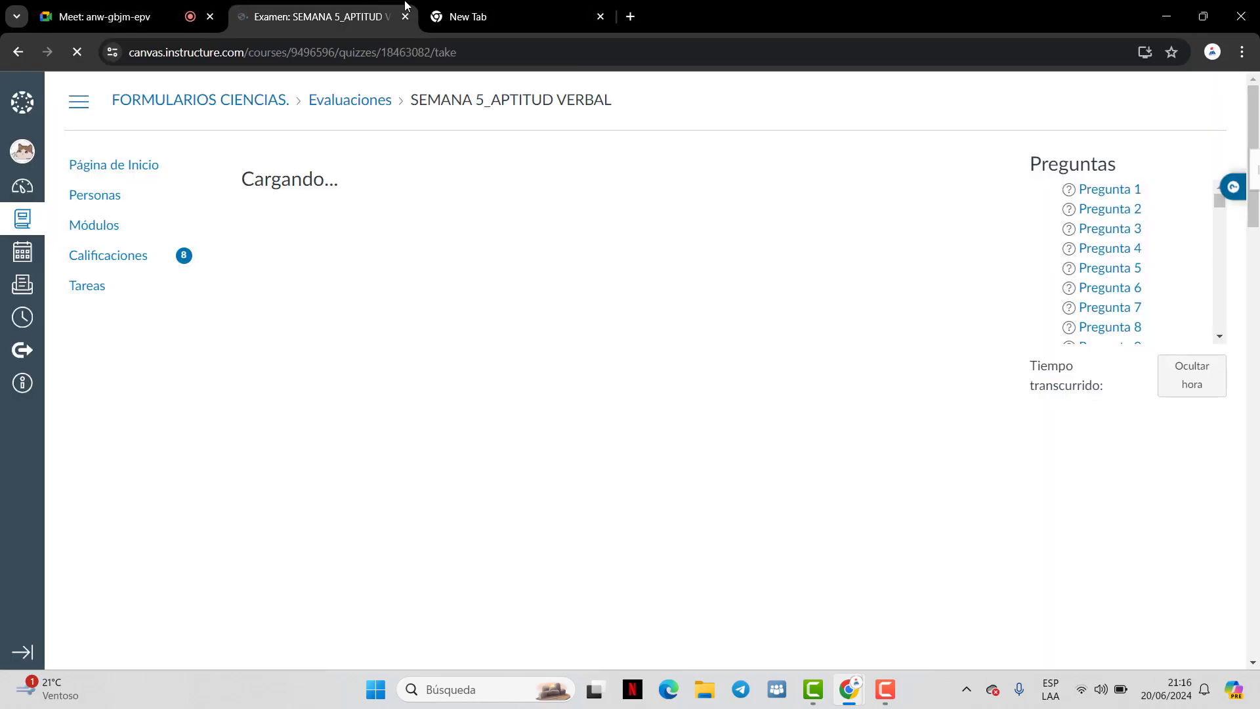
left_click(77, 52)
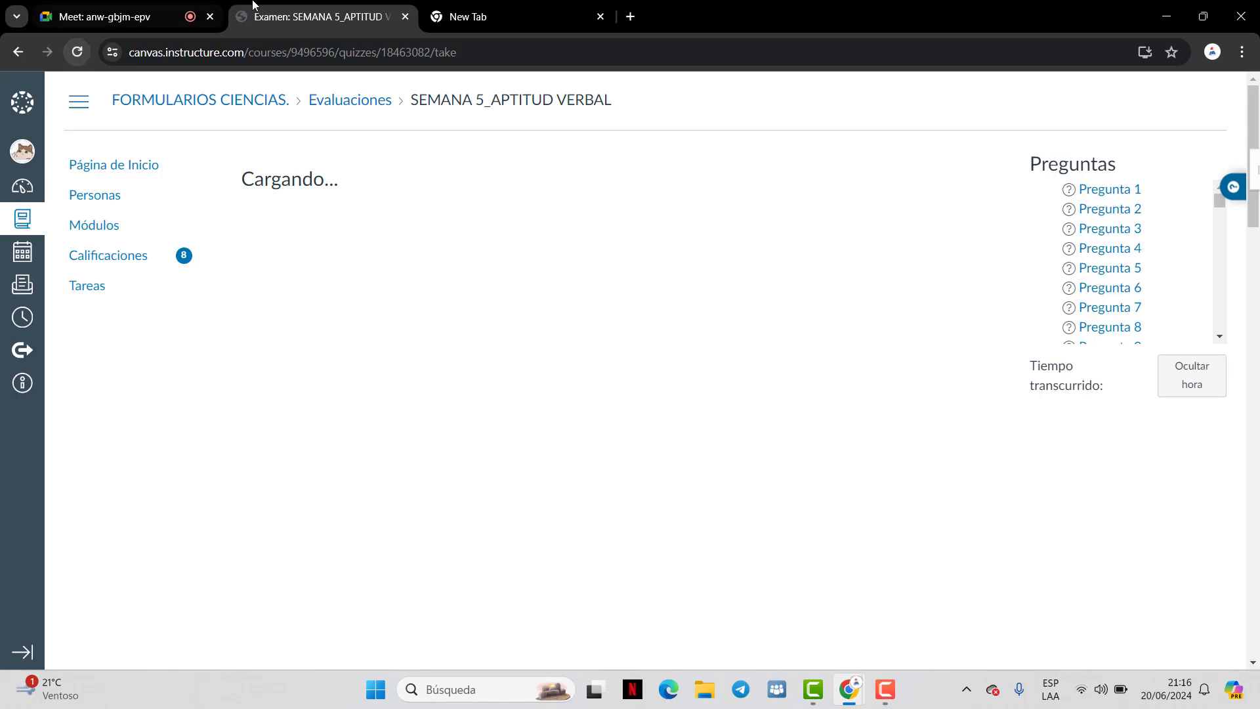
left_click(159, 9)
left_click(296, 15)
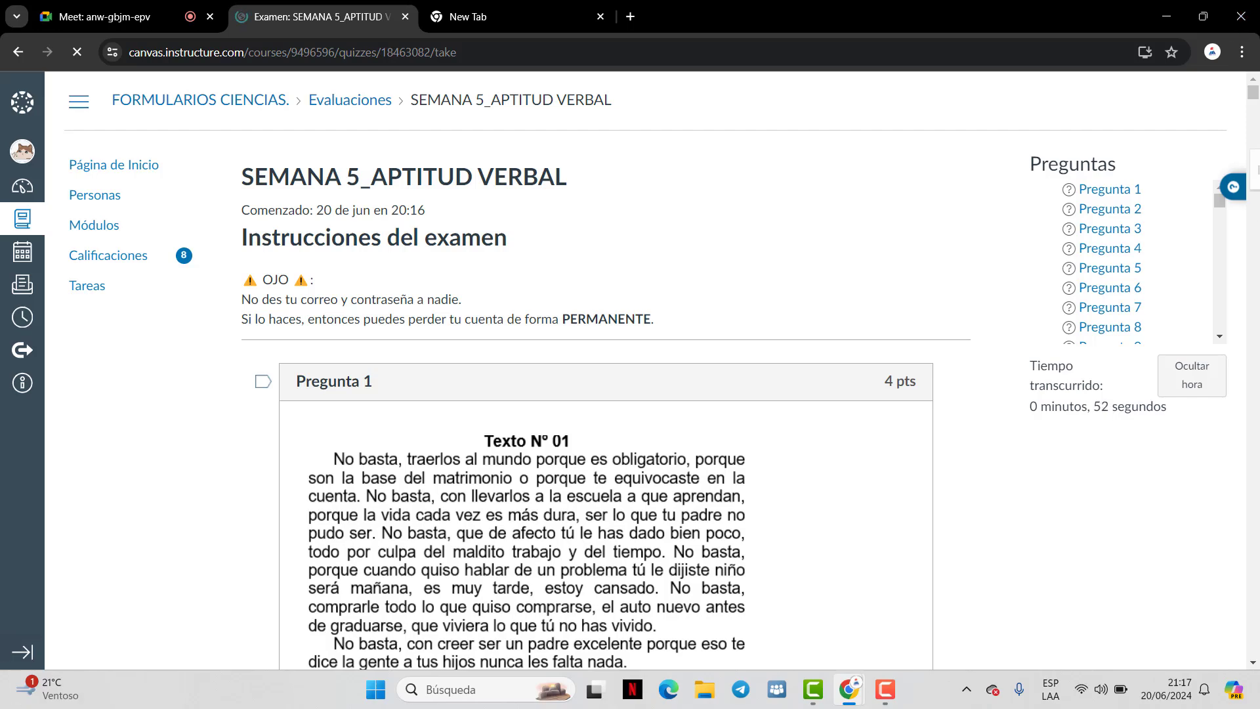
View Texto Nº 01 in question 1 and raise the system volume to 100
scroll(649, 335, "down", 7)
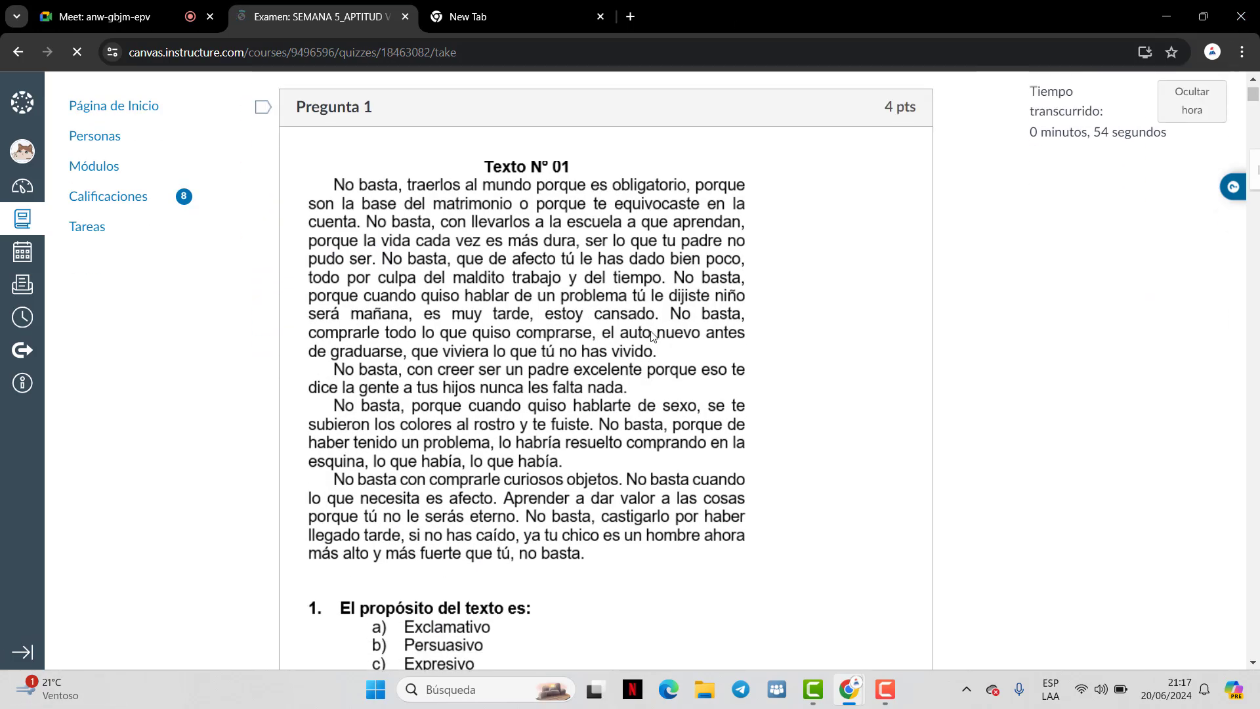
scroll(649, 335, "up", 2)
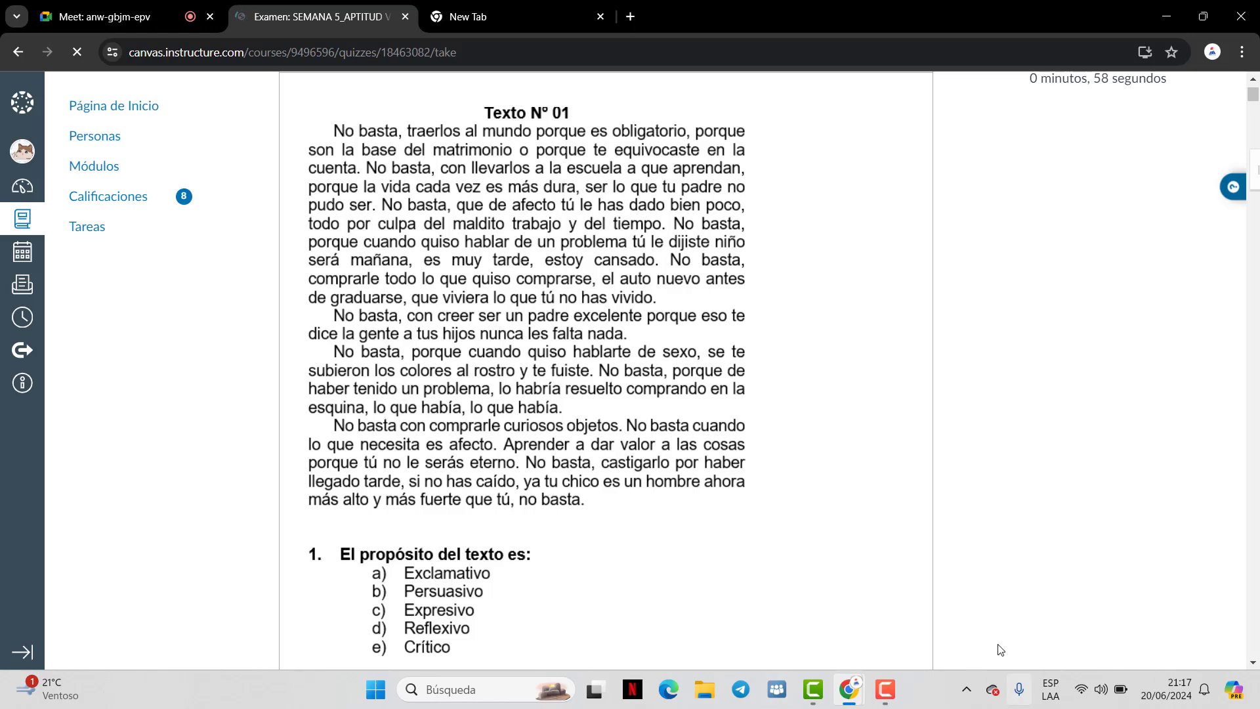
key("XF86AudioRaiseVolume")
key("XF86AudioRaiseVolume")
key("XF86AudioRaiseVolume")
key("XF86AudioRaiseVolume")
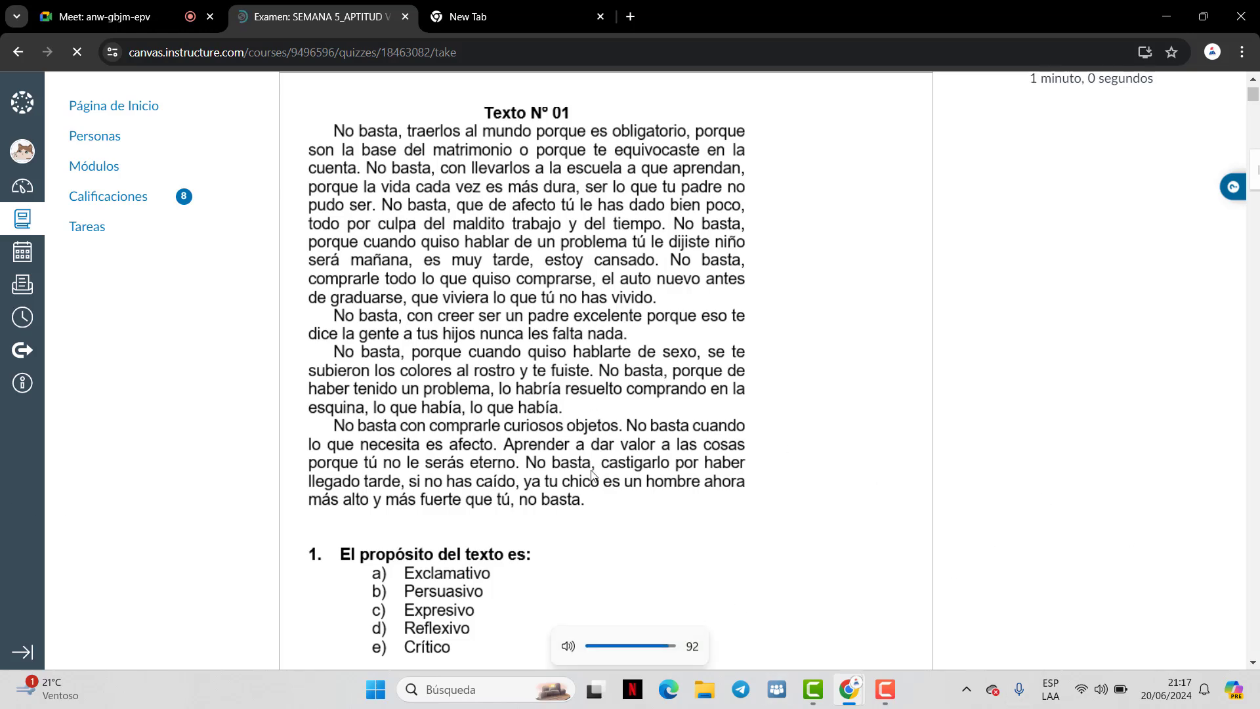
Select answer D (Reflexivo) for question 1, about the purpose of Texto Nº 01
scroll(776, 312, "down", 4)
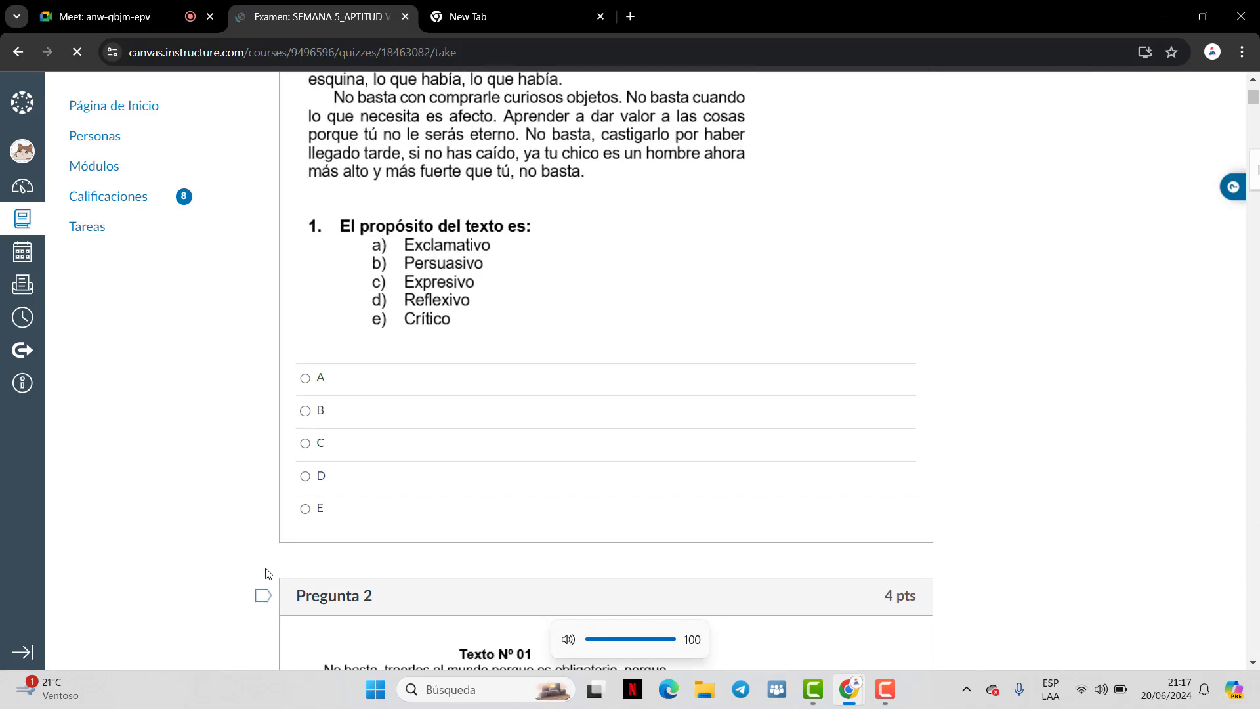
left_click(311, 475)
scroll(505, 519, "up", 3)
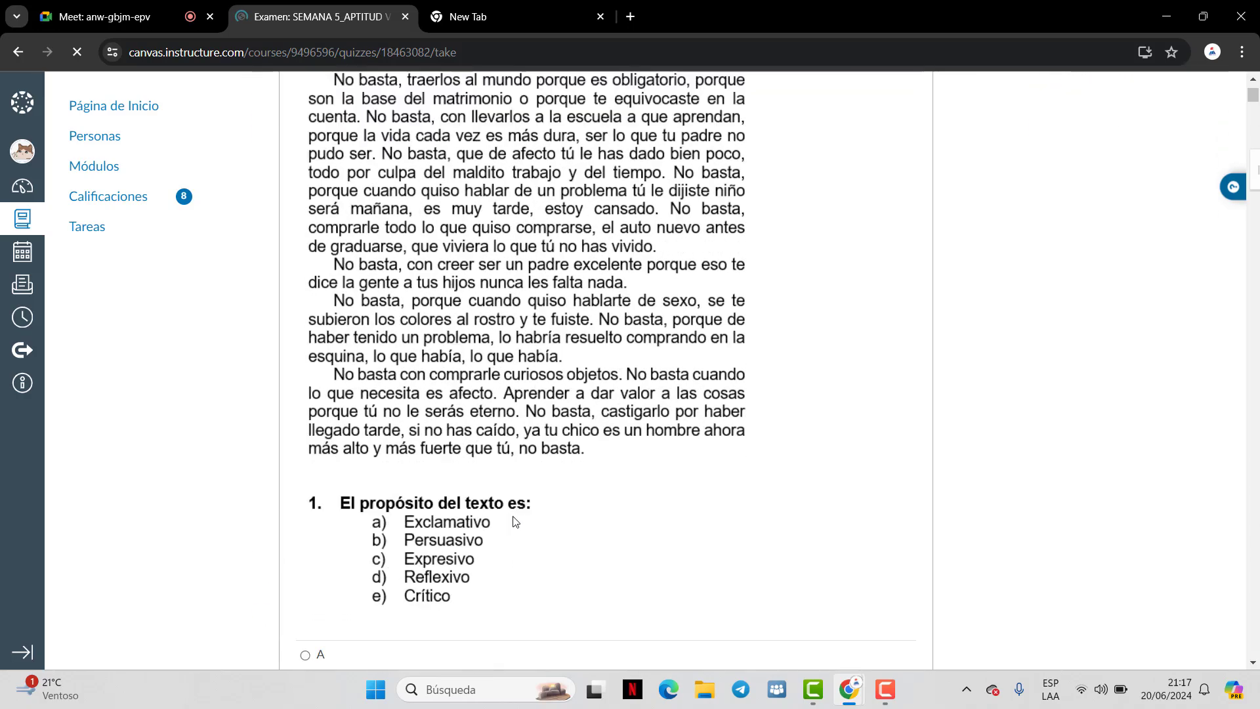
scroll(512, 520, "down", 3)
Select answer E for question 2, about what can be inferred from the whole text
scroll(515, 520, "down", 7)
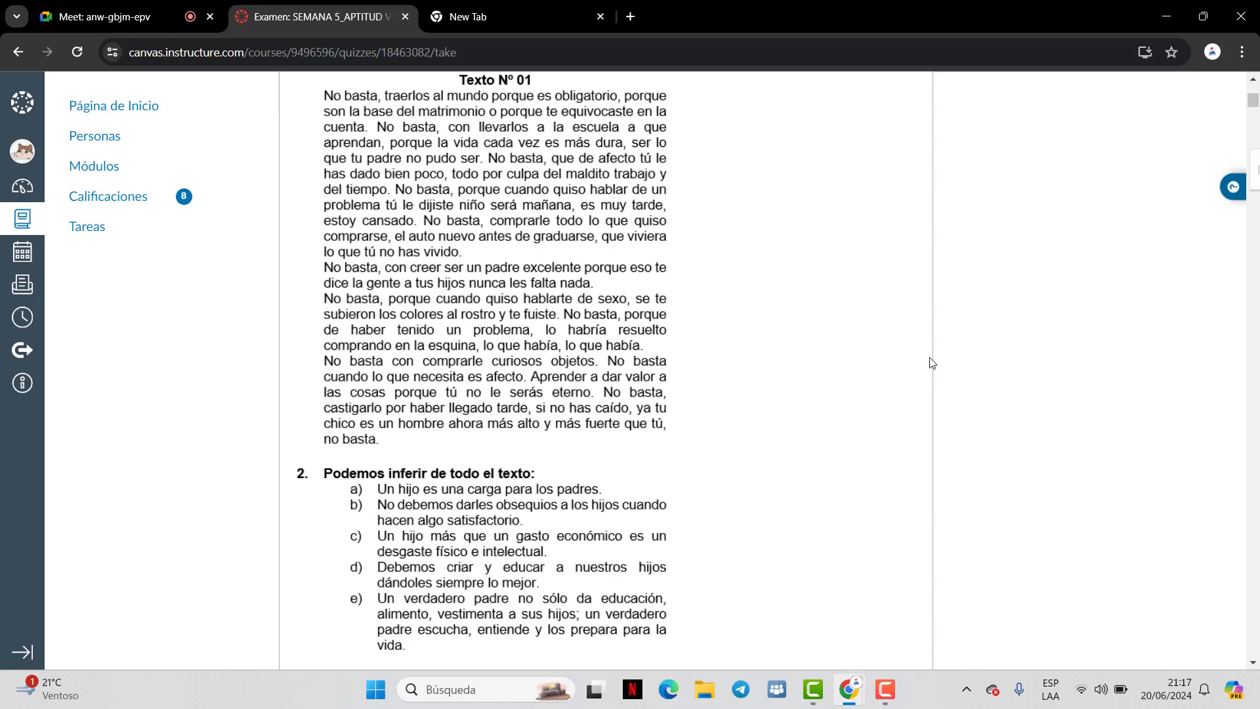
scroll(516, 341, "down", 6)
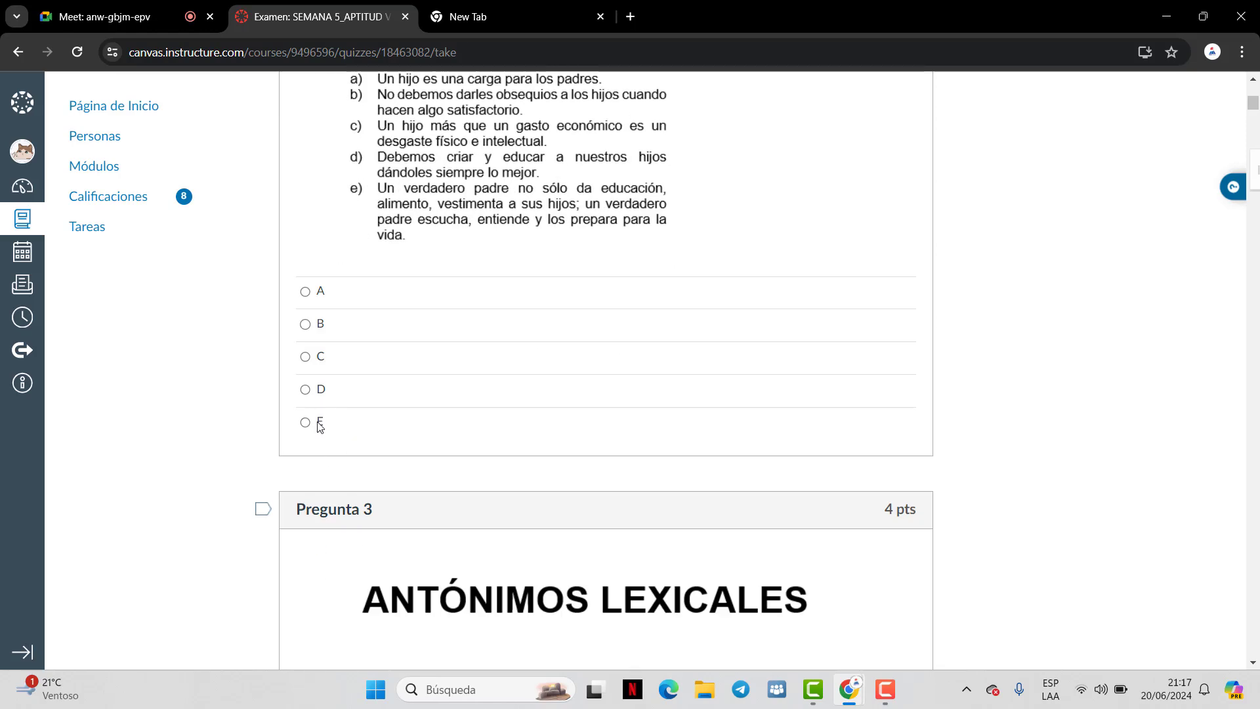
scroll(707, 430, "down", 5)
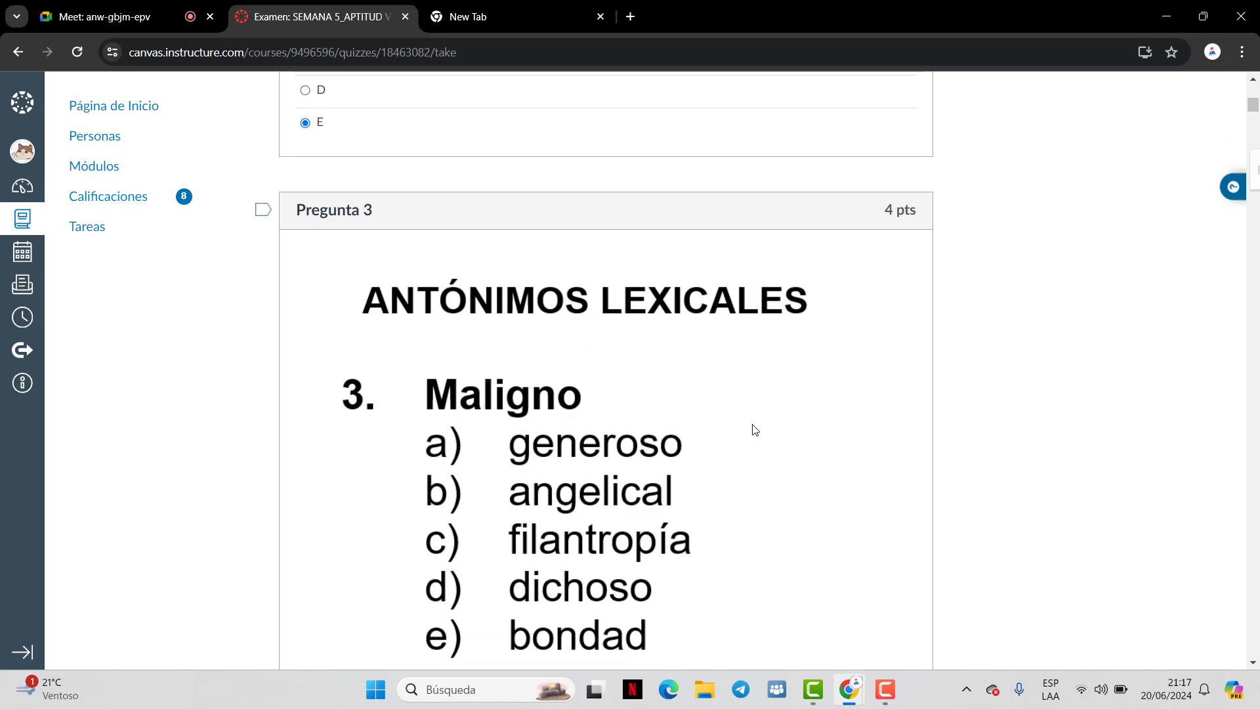
Read question 3, about the antonym of Maligno, and check the chat of the Meet call
scroll(755, 430, "down", 3)
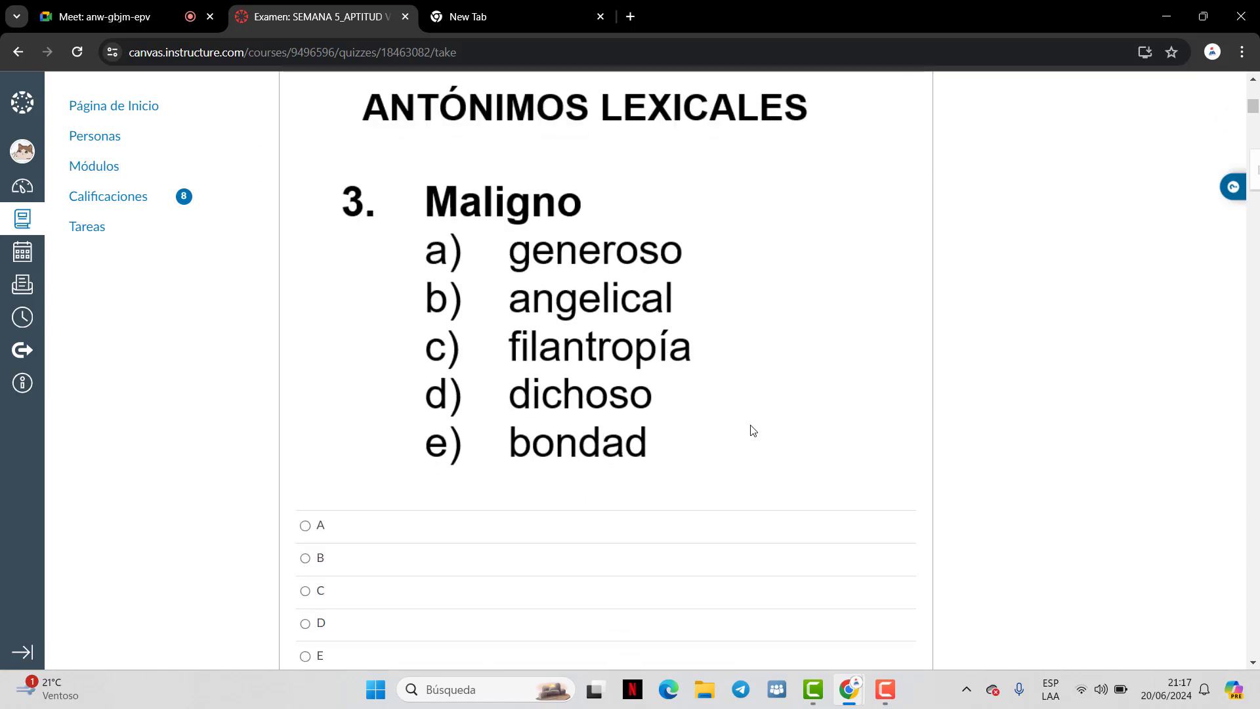
scroll(752, 432, "down", 1)
scroll(750, 436, "up", 1)
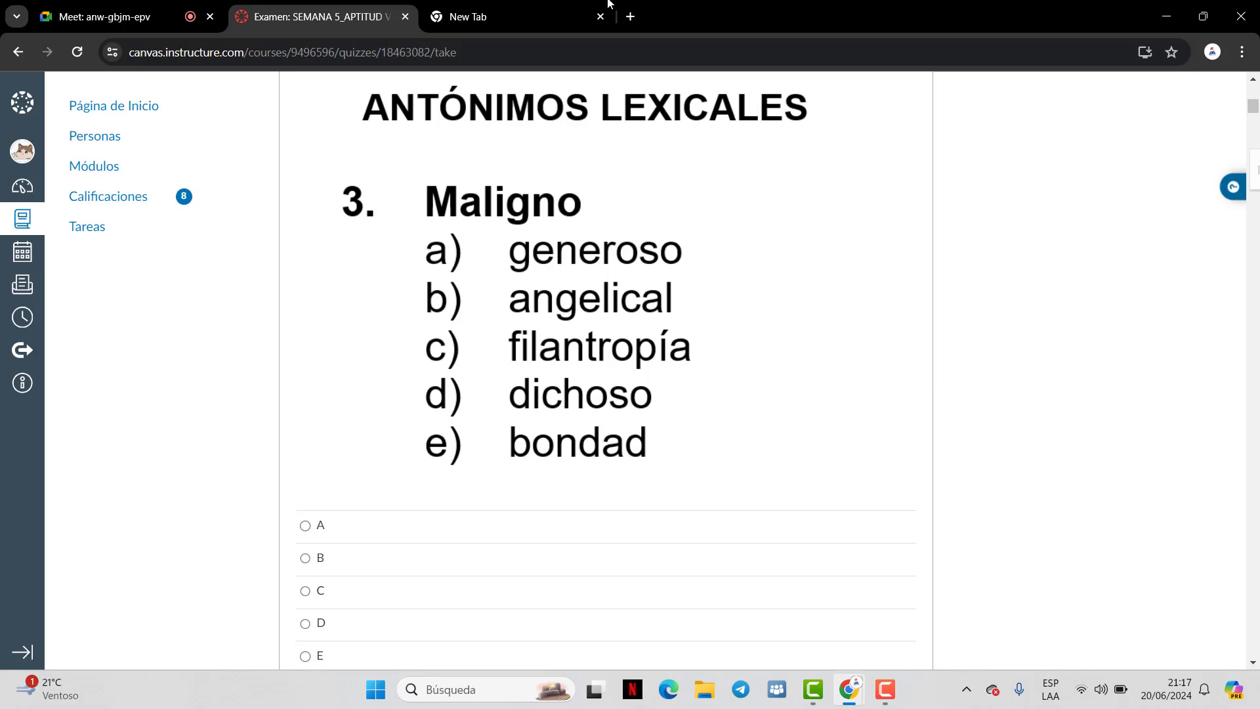
left_click(118, 17)
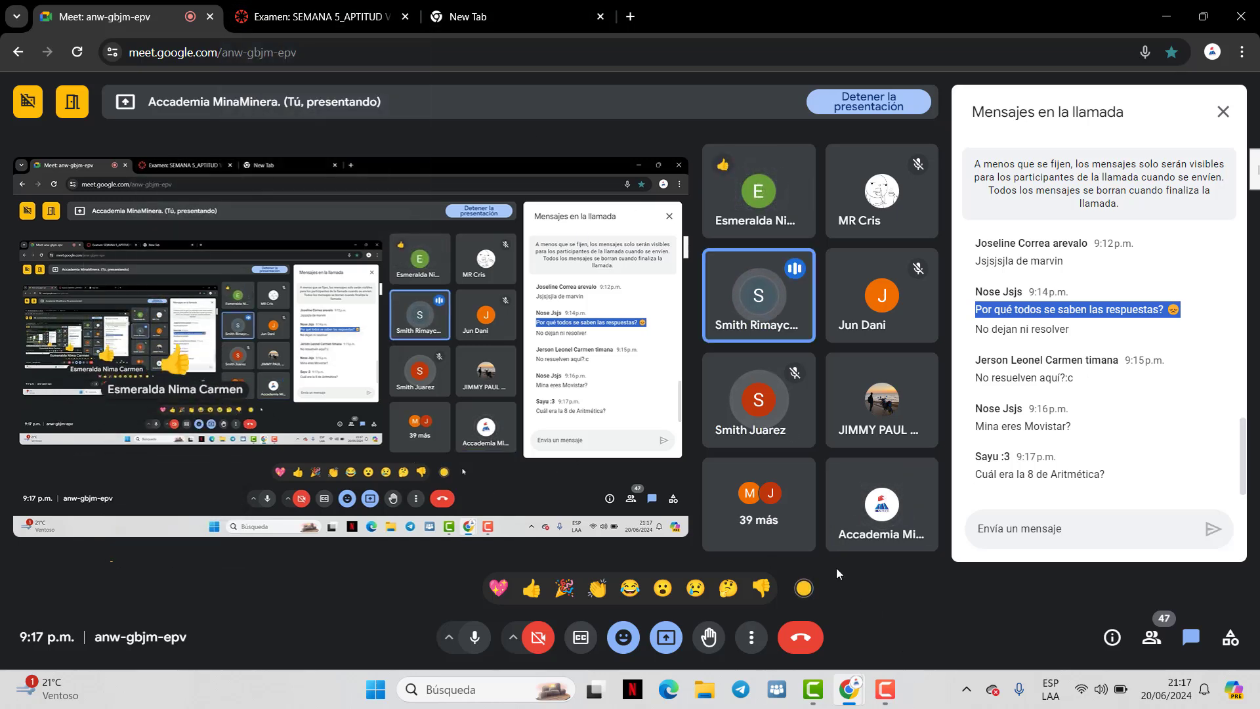
left_click(315, 16)
Review the selected answers to questions 1 and 2, and reread the options of question 3 about Maligno
scroll(672, 312, "up", 1)
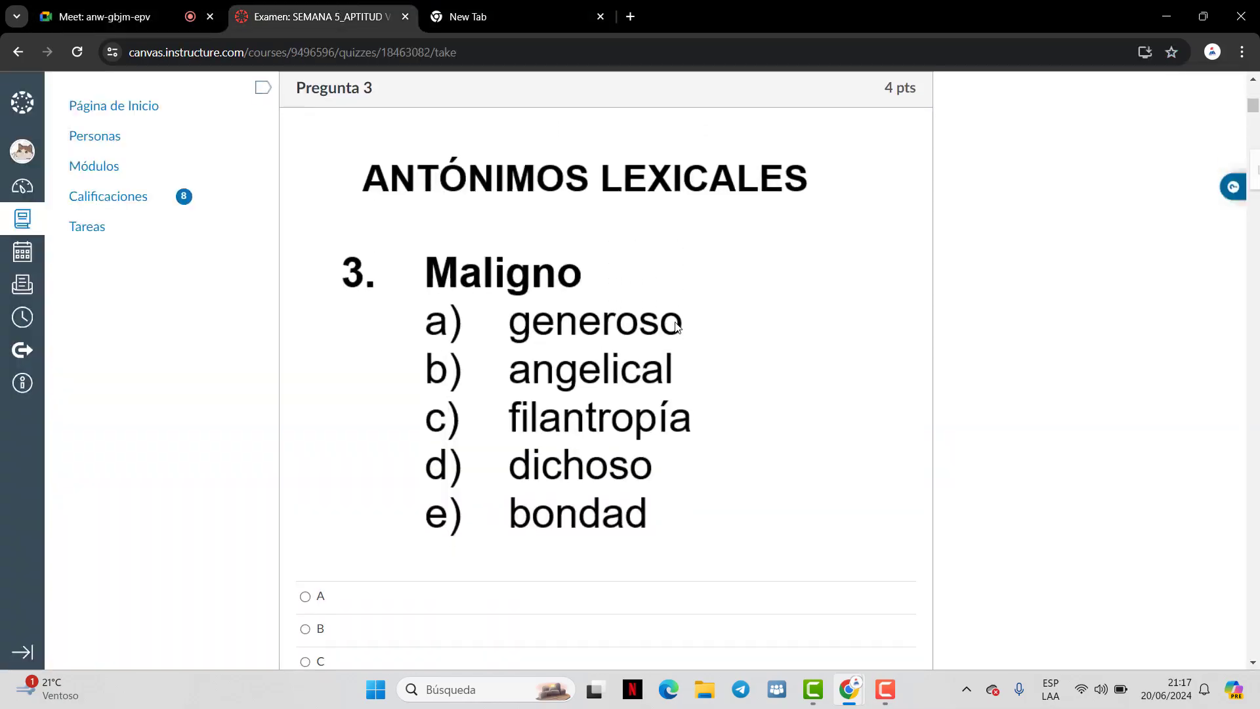
scroll(675, 334, "down", 2)
scroll(669, 347, "up", 15)
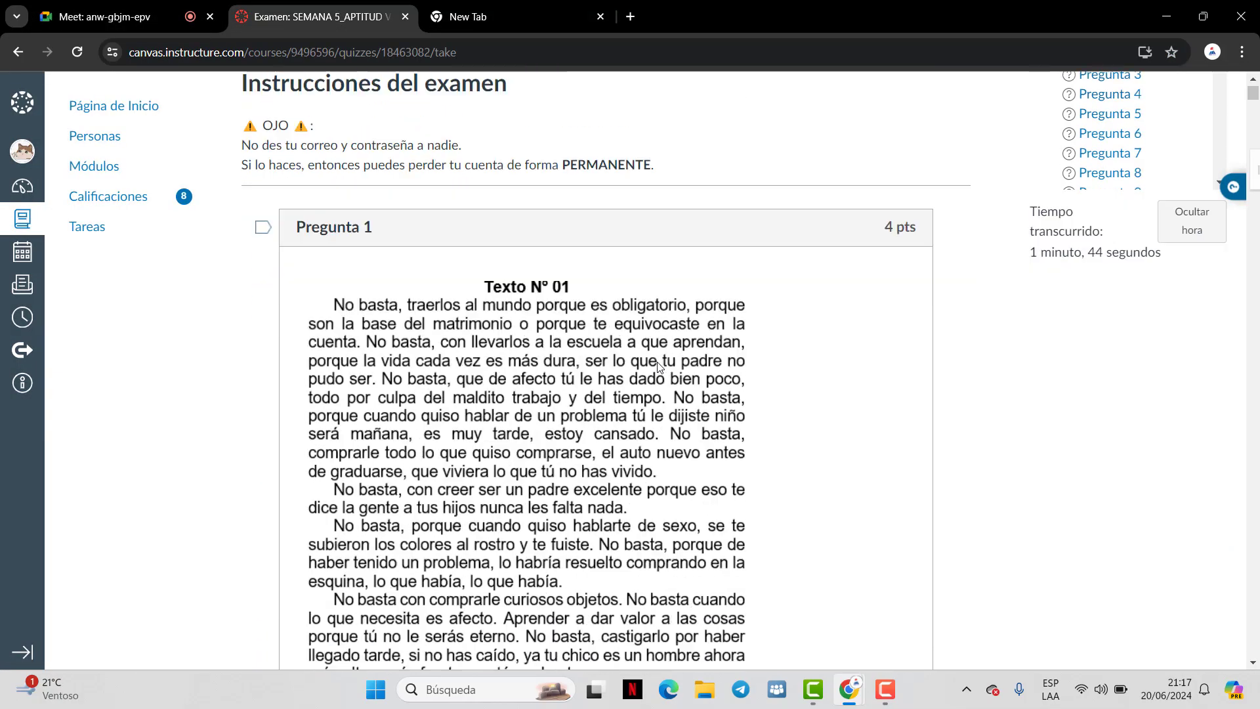
scroll(660, 366, "down", 5)
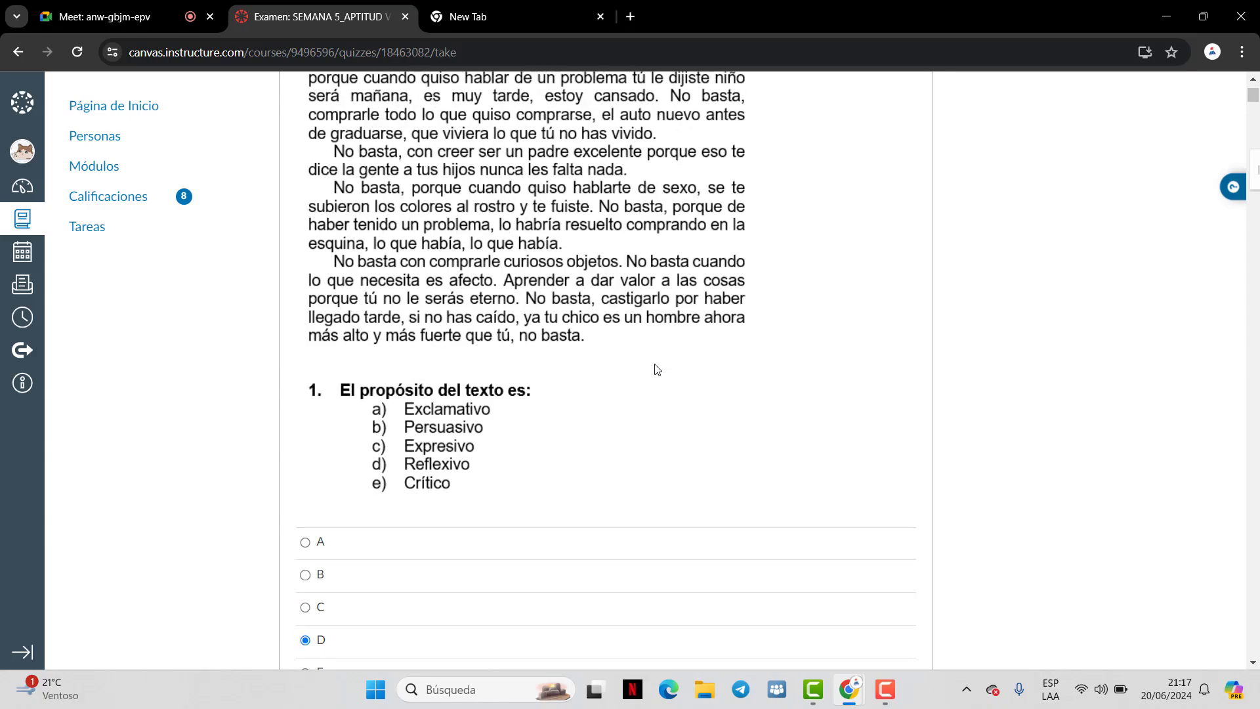
scroll(656, 370, "down", 15)
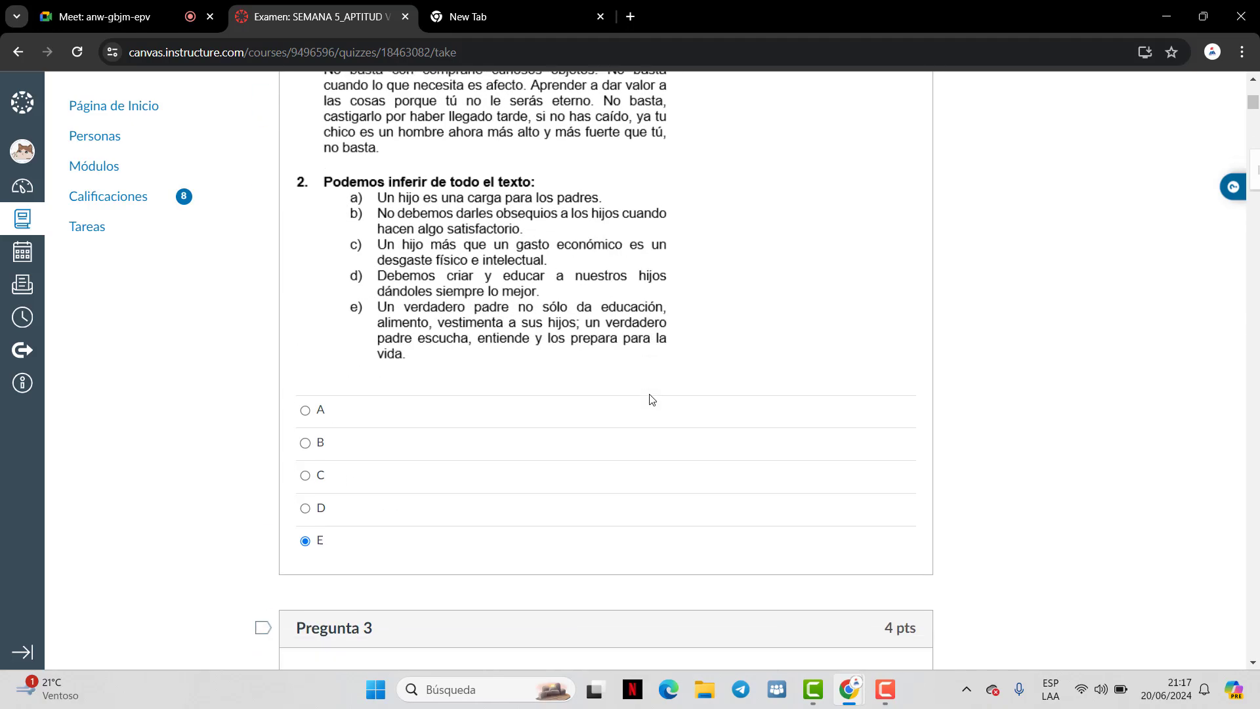
scroll(651, 399, "down", 1)
scroll(650, 400, "up", 2)
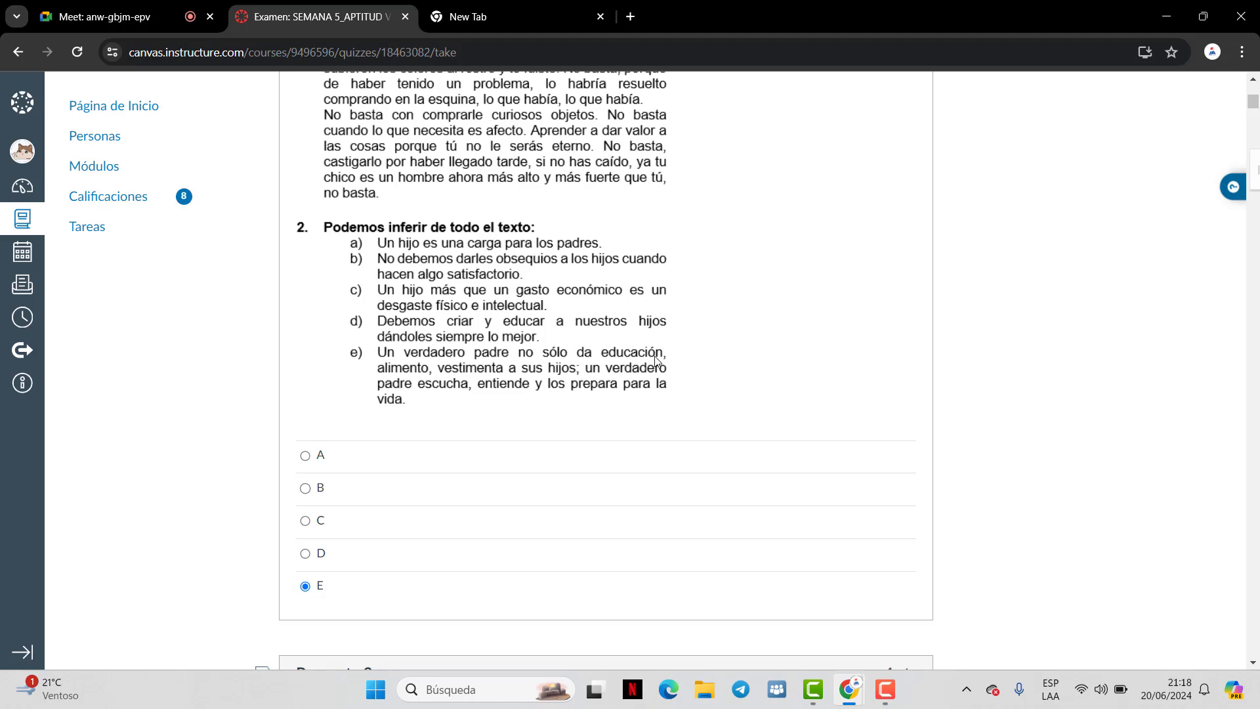
scroll(662, 358, "down", 8)
scroll(671, 348, "down", 2)
scroll(669, 366, "up", 1)
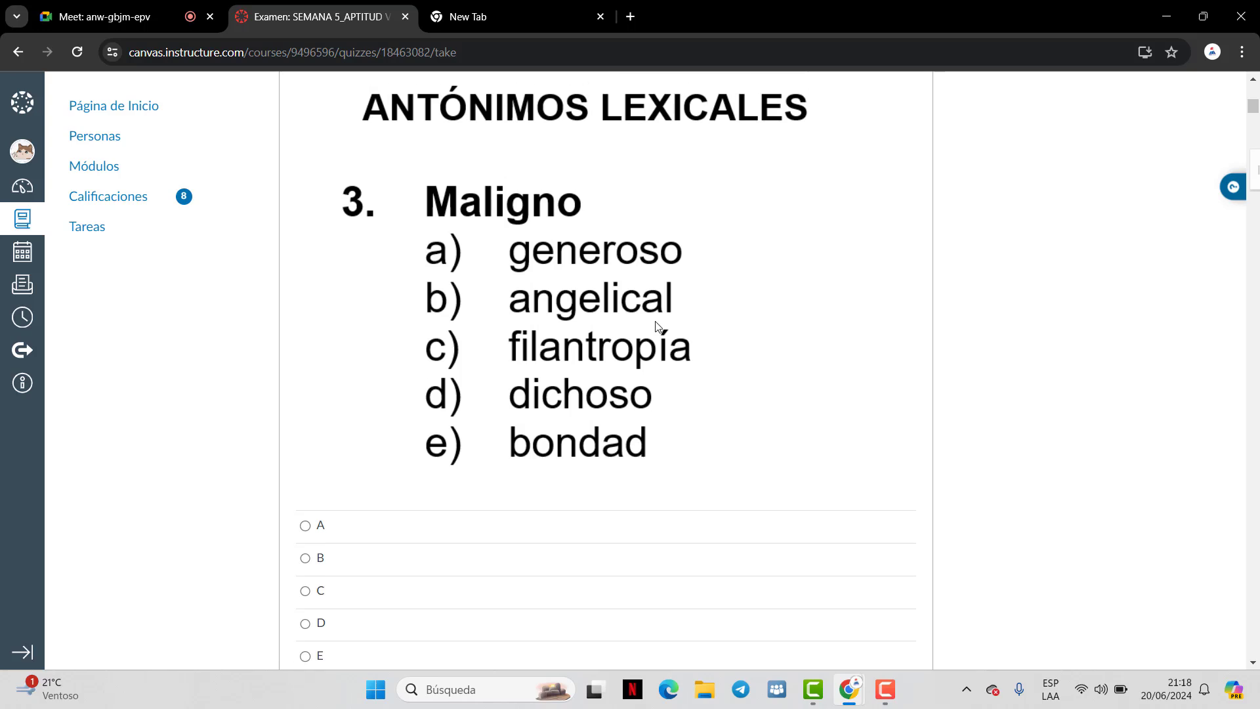
scroll(664, 341, "down", 2)
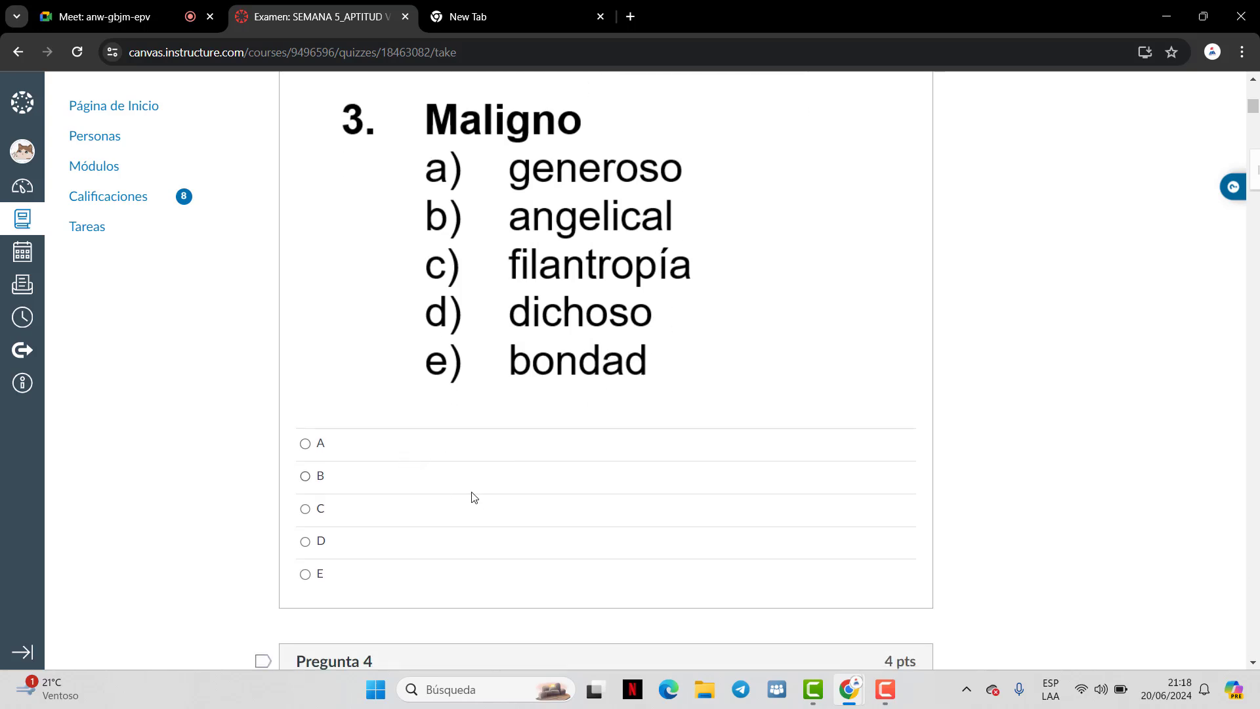
Select answer A (generoso) for question 3, Maligno, and answer E (insignificante) for question 4, Magno
left_click(319, 444)
scroll(726, 309, "down", 1)
scroll(718, 315, "up", 1)
scroll(705, 318, "down", 5)
scroll(670, 358, "down", 2)
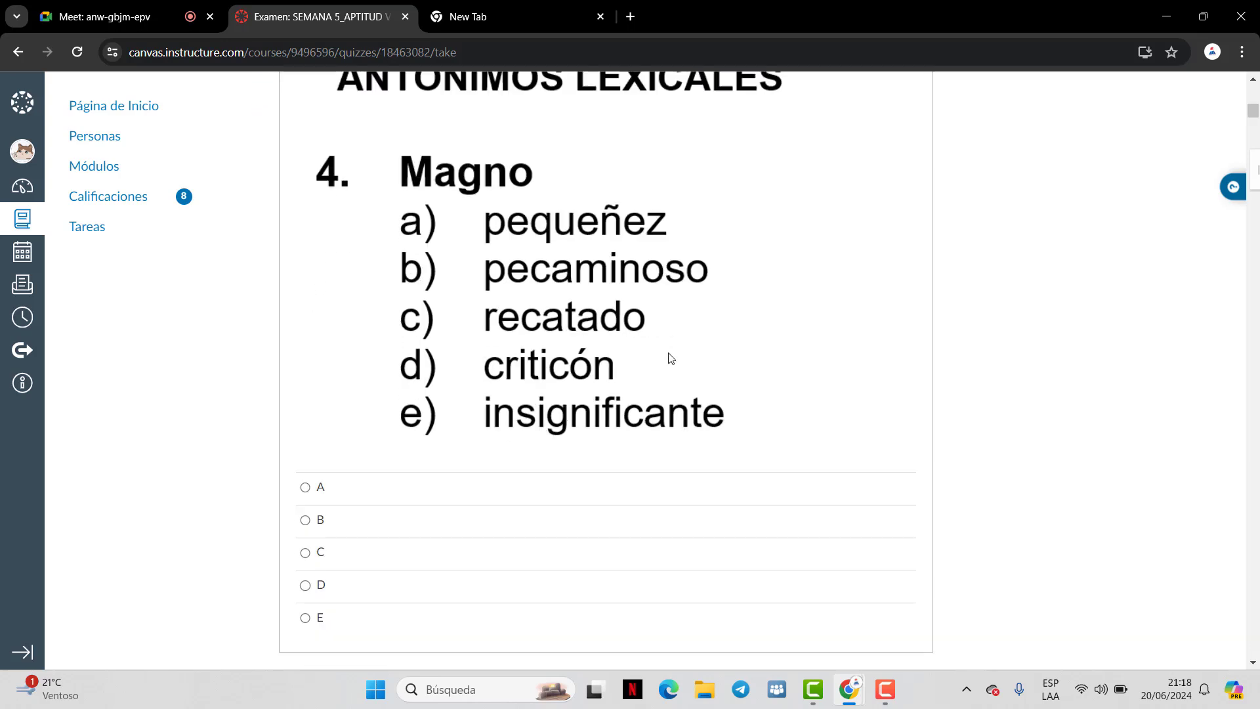
scroll(671, 358, "down", 1)
scroll(671, 358, "up", 1)
left_click(309, 622)
Select answer D (impreciso) for question 5, Riguroso, and answer B (progresista) for question 6, Conservador
scroll(491, 453, "down", 9)
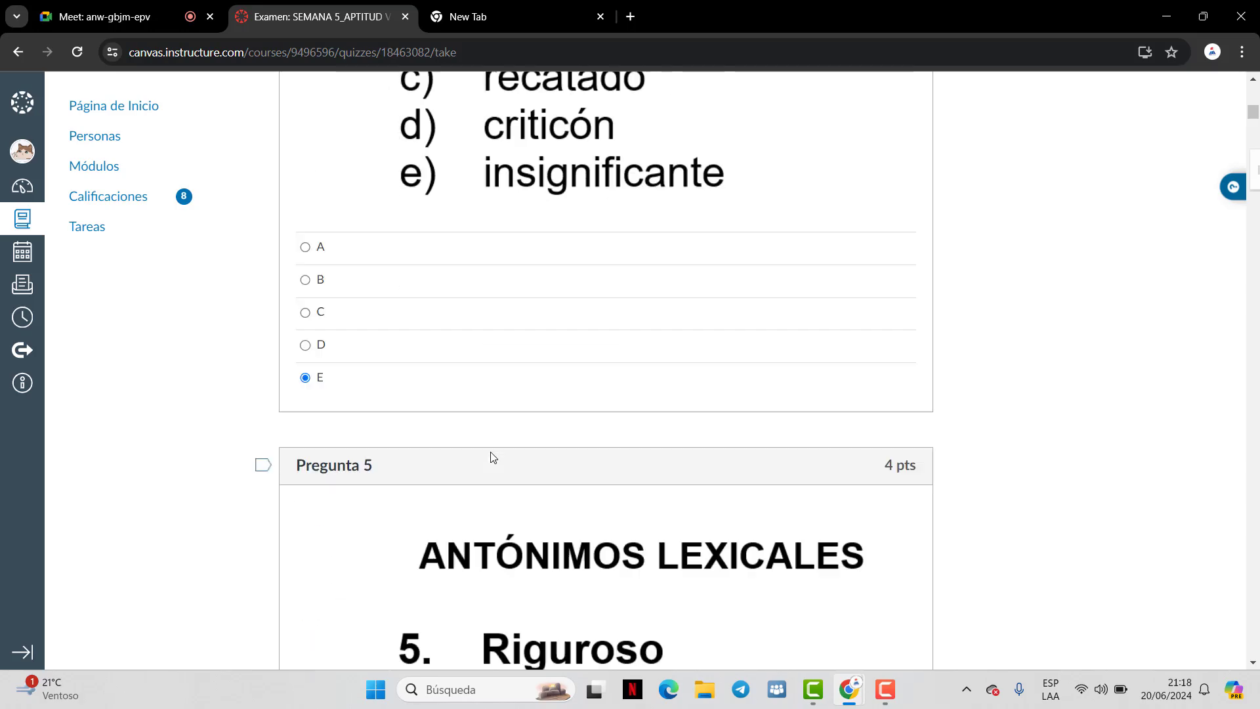
scroll(487, 448, "down", 3)
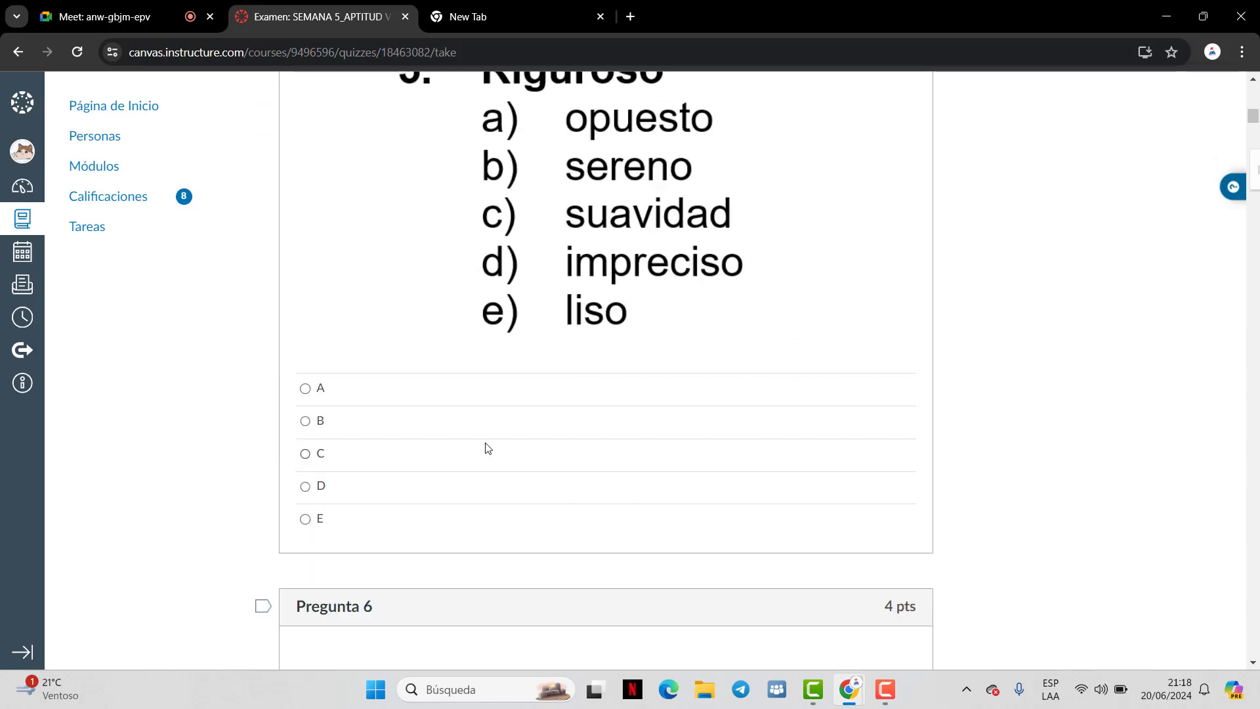
scroll(486, 447, "up", 1)
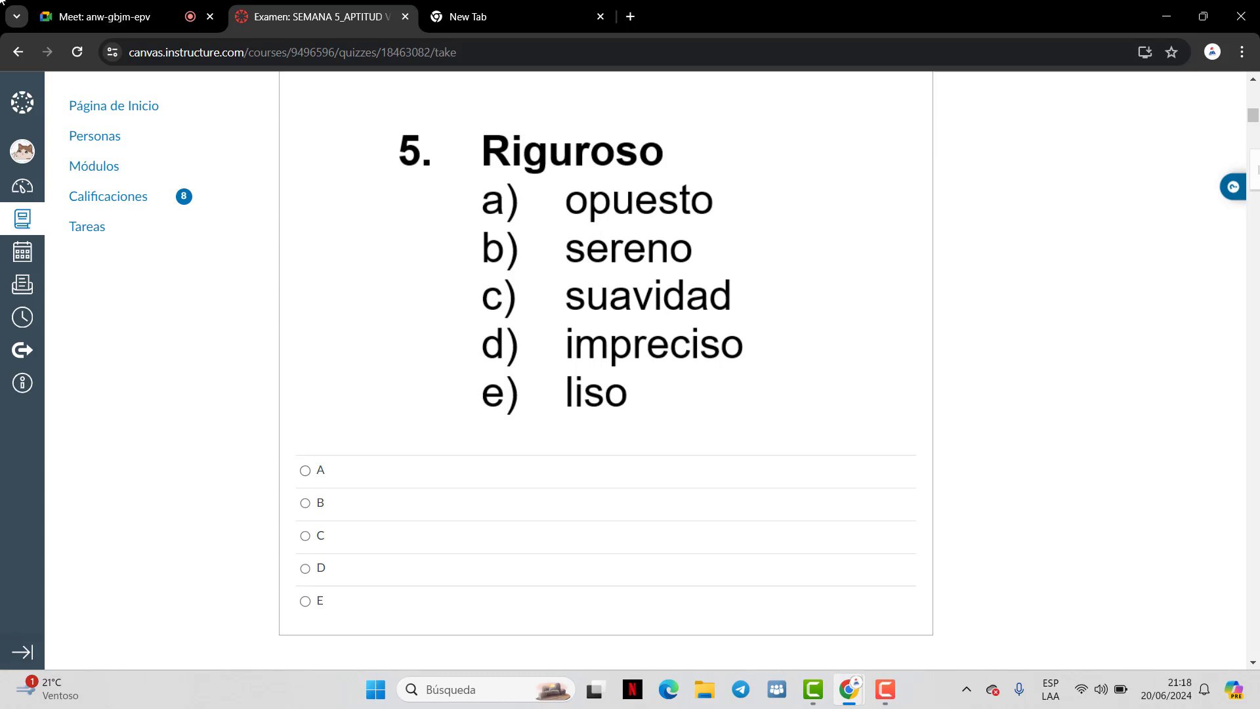
left_click(305, 568)
scroll(396, 388, "down", 10)
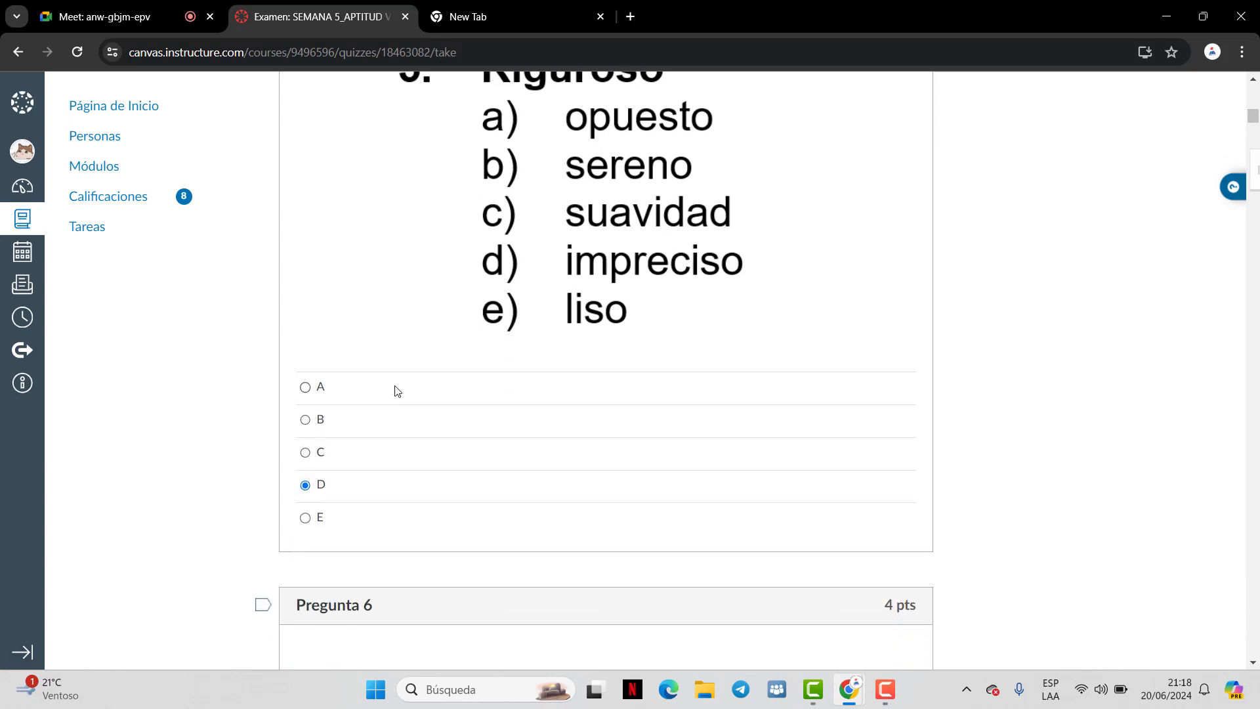
scroll(394, 400, "down", 1)
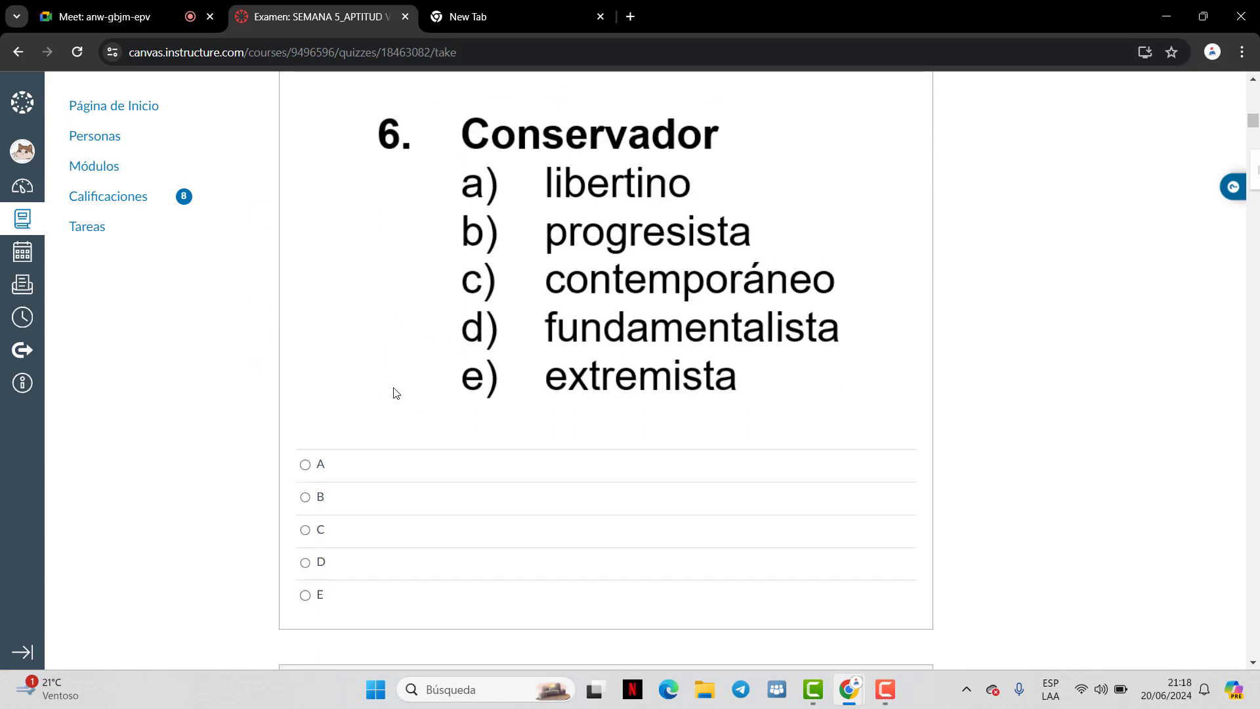
scroll(388, 410, "up", 1)
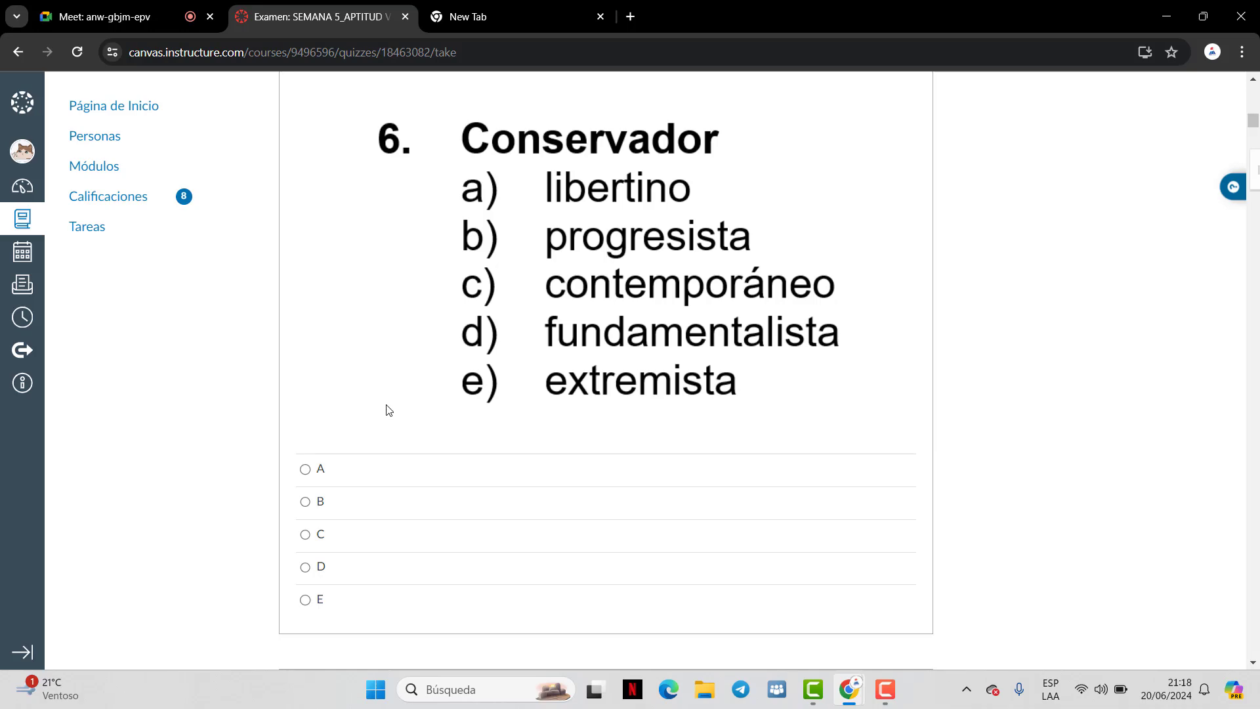
left_click(314, 501)
Select answer B (analfabeto) for question 7, Cultivado, and answer A (sociable) for question 8, Arisco
scroll(525, 387, "down", 12)
scroll(545, 357, "up", 2)
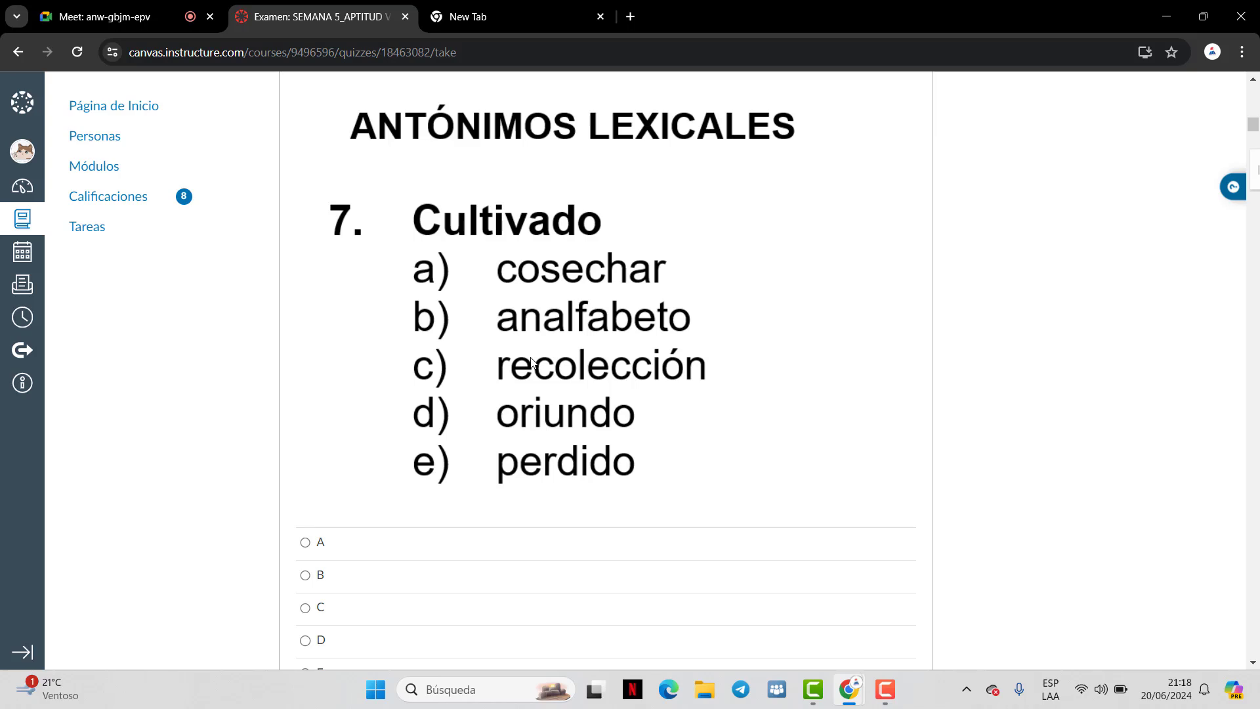
scroll(305, 574, "down", 1)
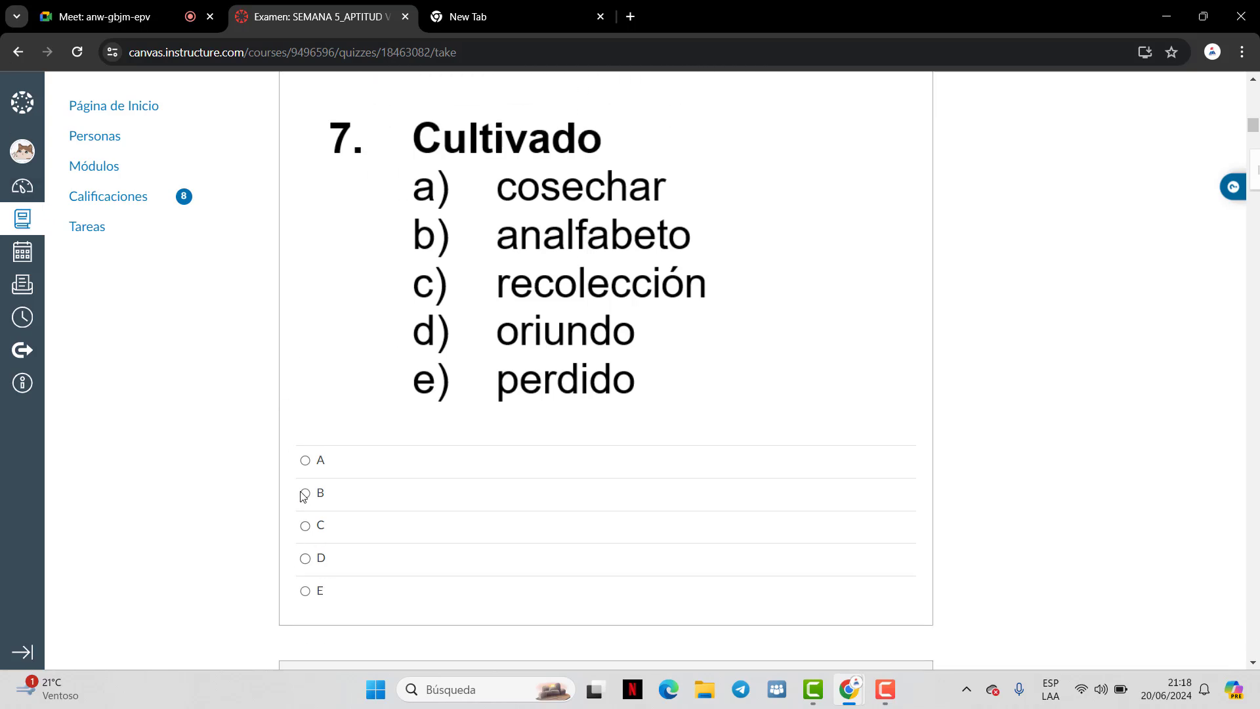
left_click(305, 488)
scroll(529, 349, "down", 8)
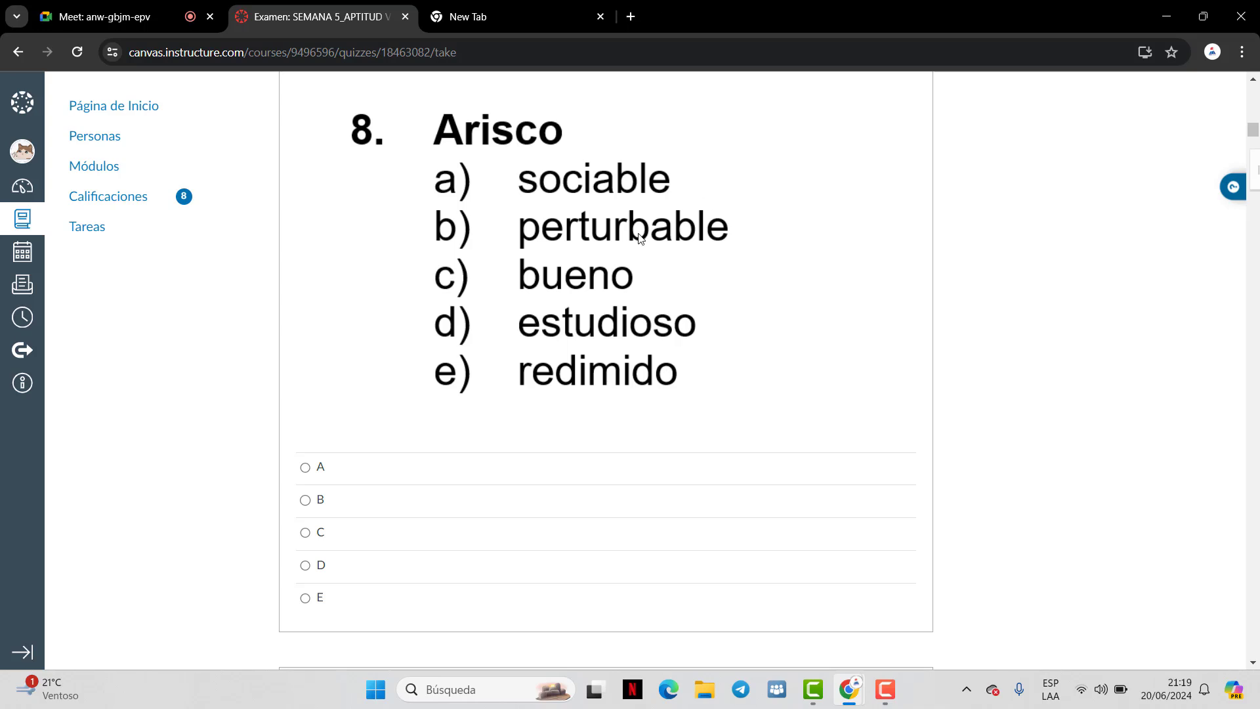
left_click(306, 468)
Select answer B (posterior) for question 9, Precedente, and answer B (desagradar) for question 10, Gustar
scroll(515, 394, "down", 10)
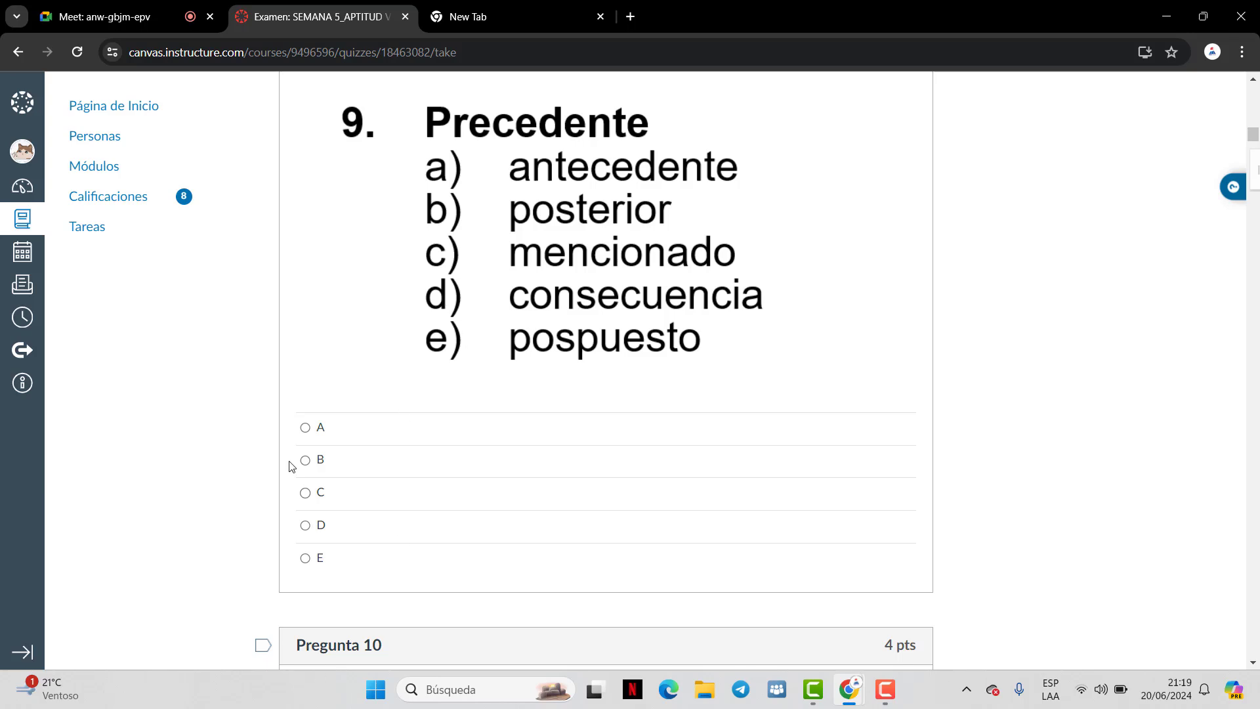
left_click(305, 460)
scroll(469, 340, "down", 9)
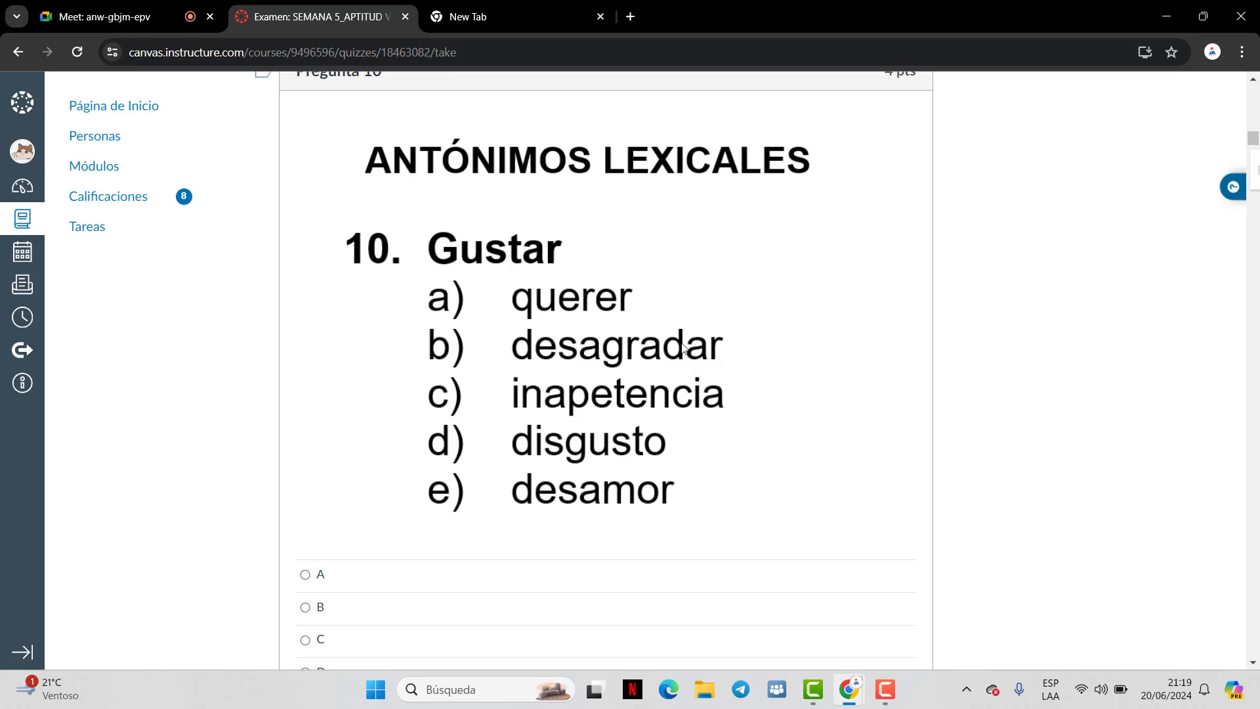
scroll(343, 523, "down", 3)
left_click(320, 441)
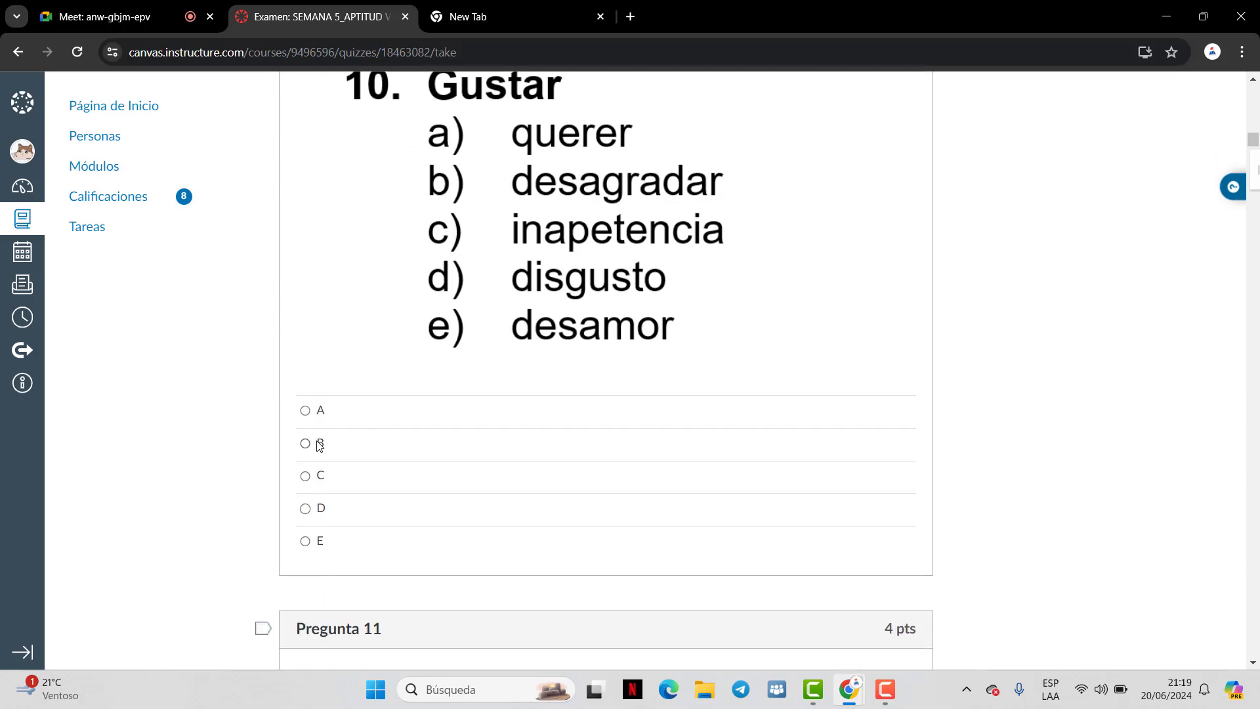
Select answer C (desdichado) for question 11, Afortunado, and read the options of question 12, Colocar
scroll(756, 331, "down", 1)
scroll(755, 333, "down", 8)
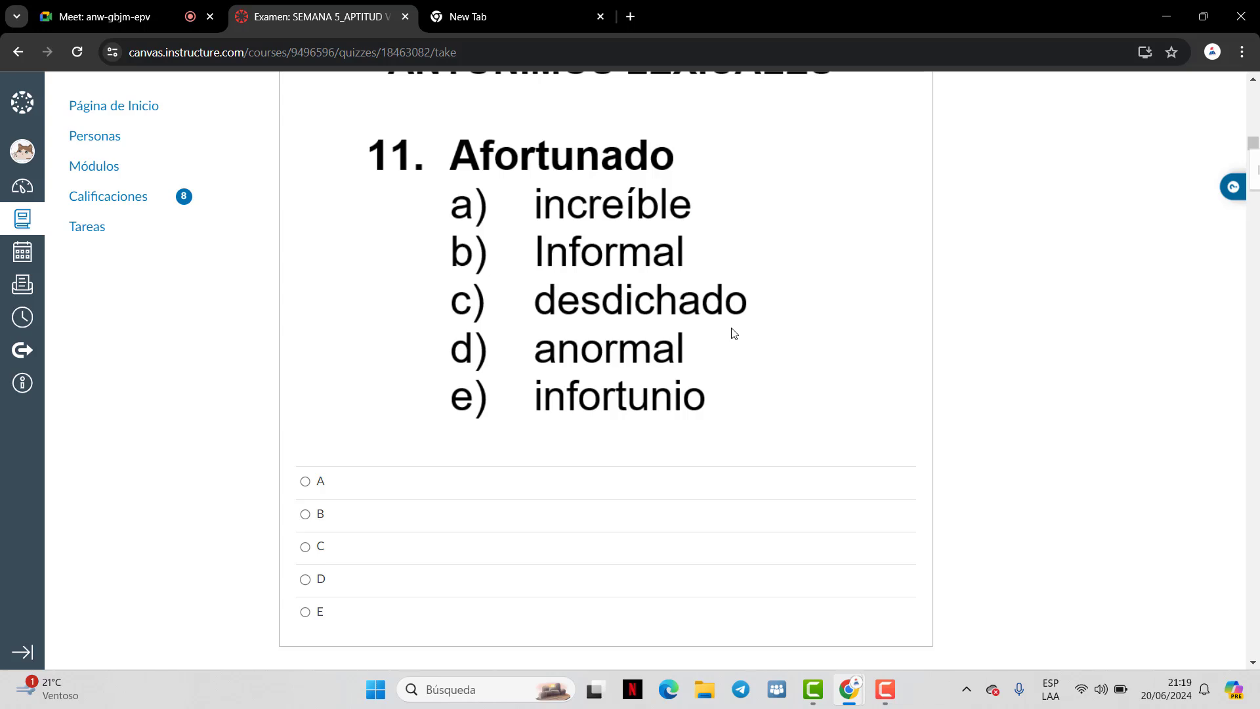
scroll(738, 315, "up", 3)
scroll(748, 284, "down", 2)
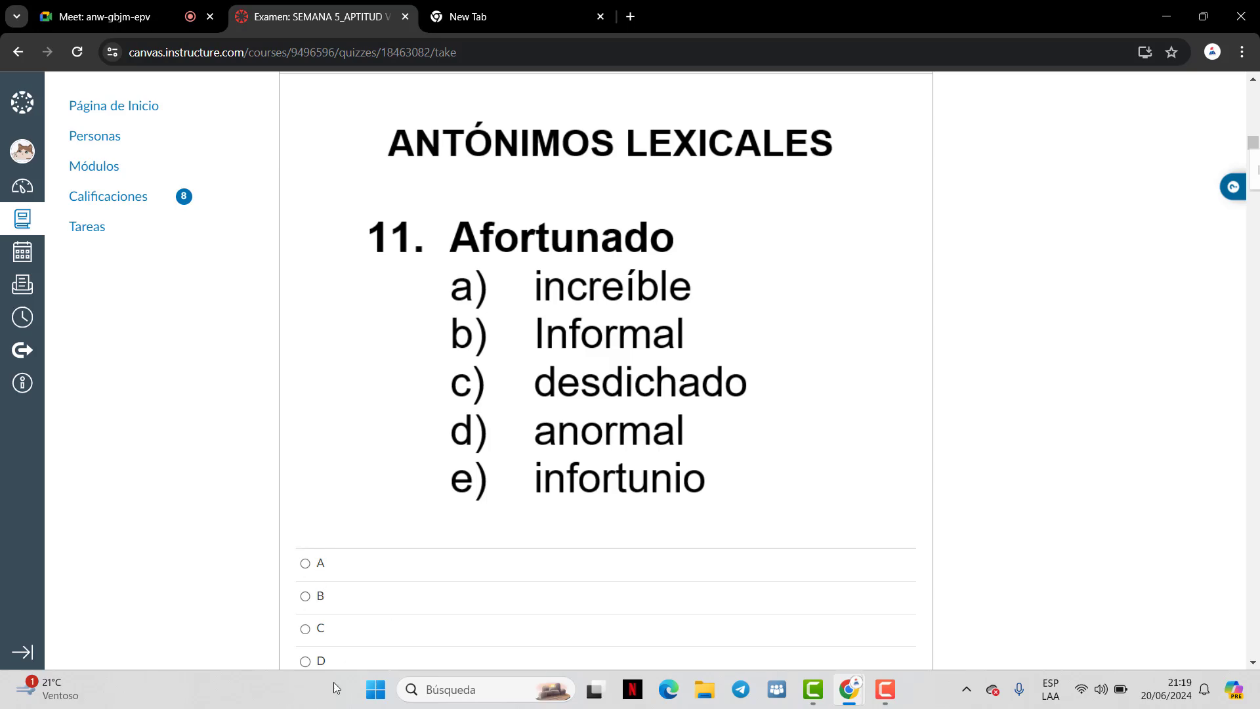
left_click(313, 643)
scroll(763, 337, "down", 11)
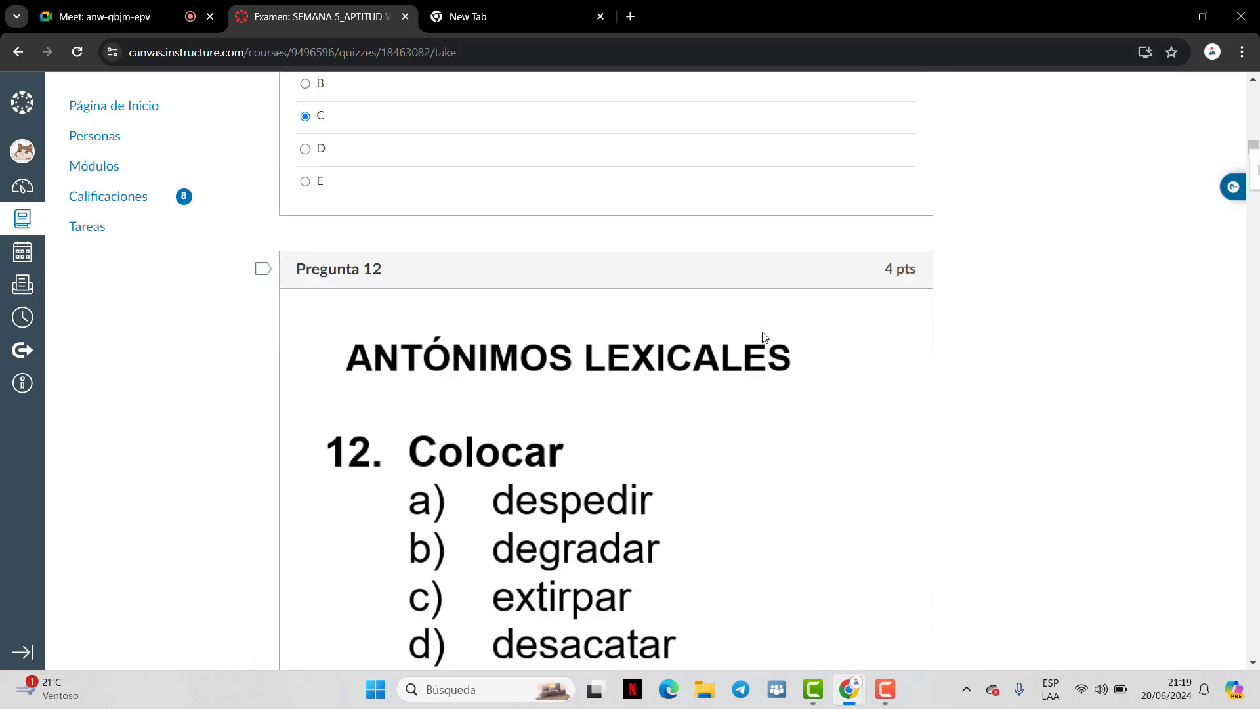
scroll(763, 337, "down", 1)
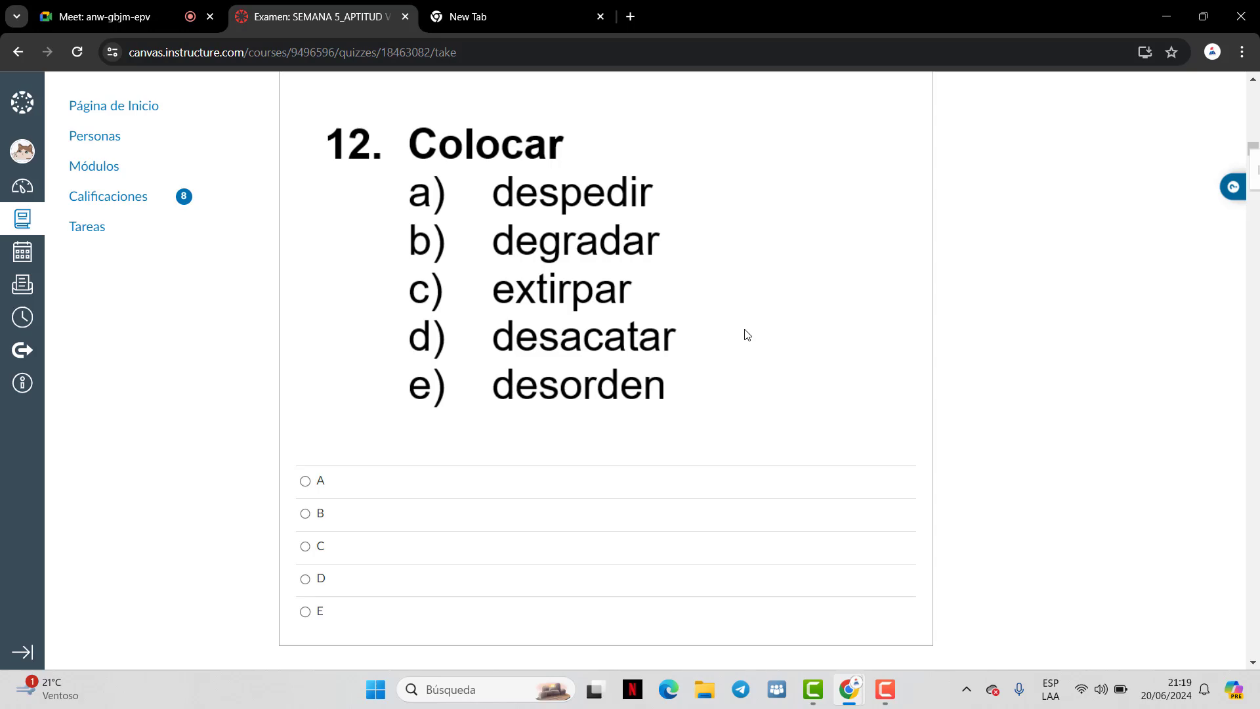
Switch to the Meet call, mute the microphone, bring up the screen recorder's controls, and unmute the microphone
left_click(158, 16)
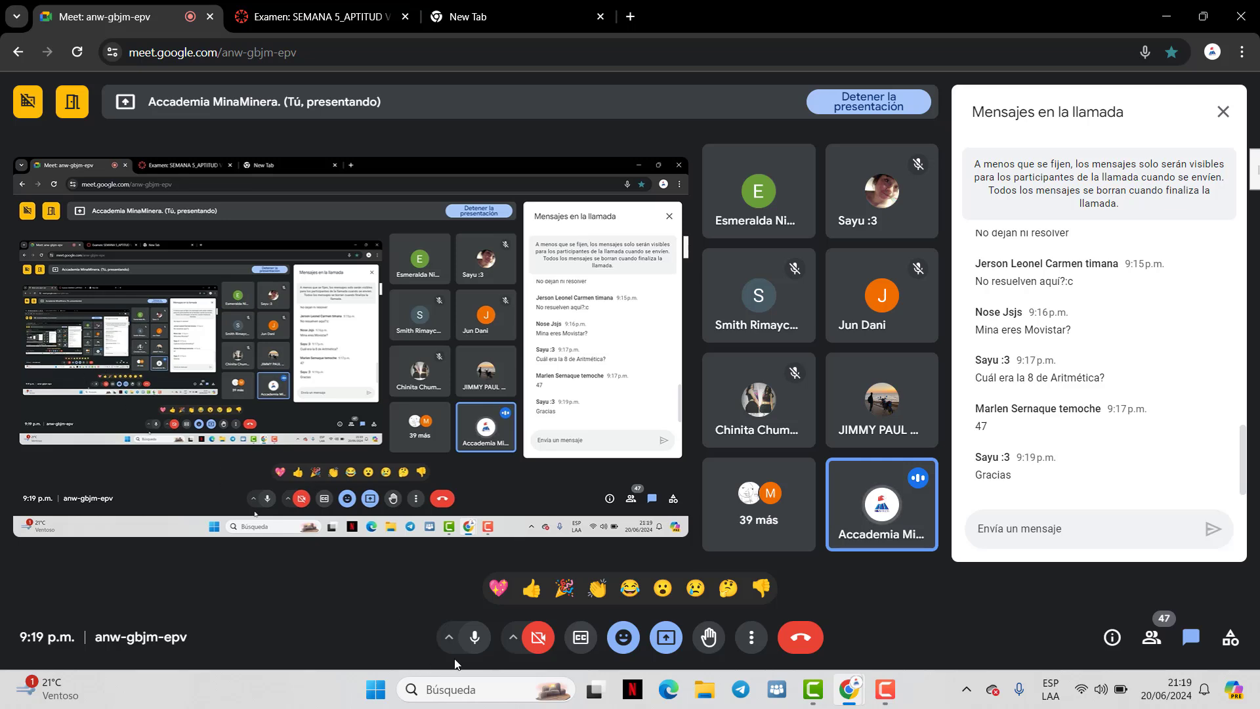
left_click(474, 636)
left_click(885, 689)
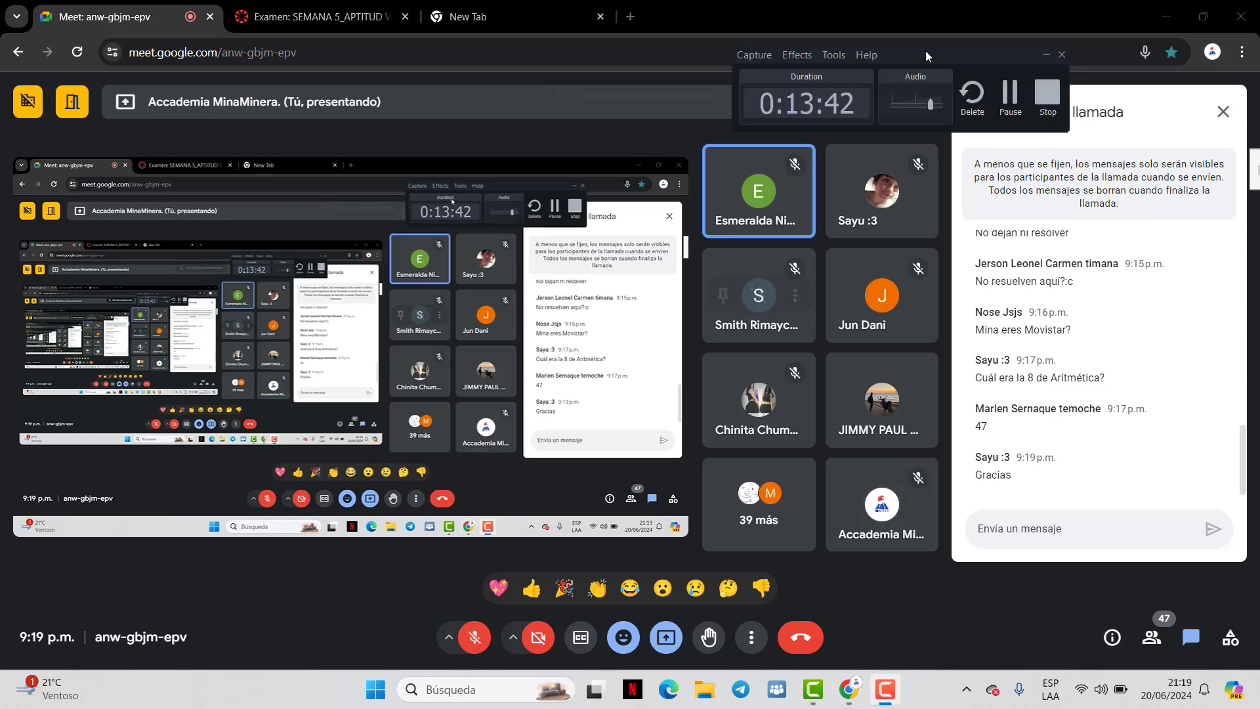
left_click(885, 689)
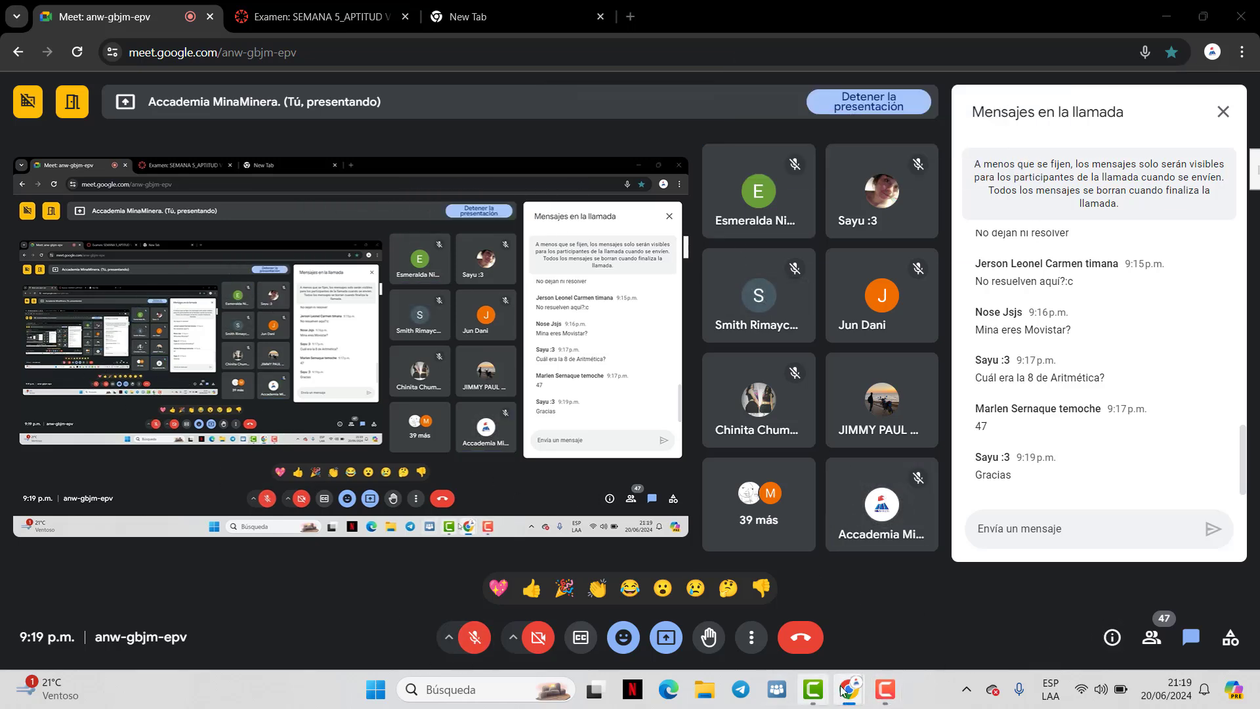
left_click(885, 689)
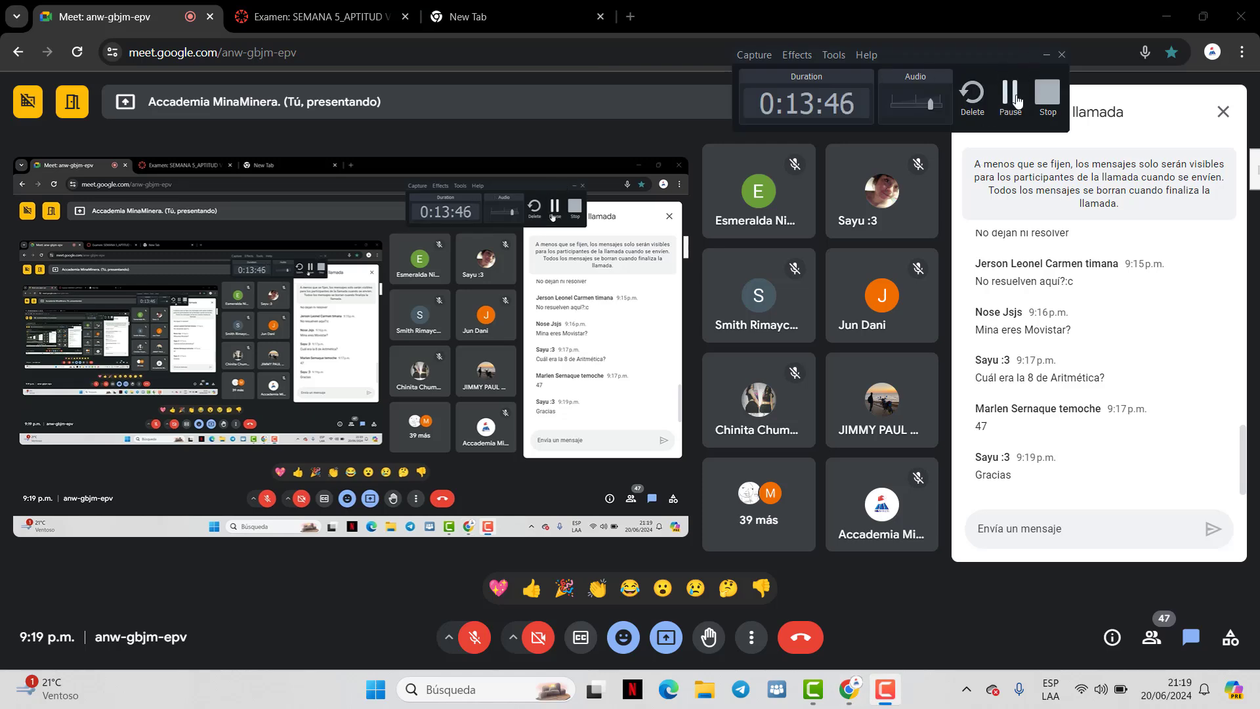
left_click(1003, 331)
key("ctrl+d")
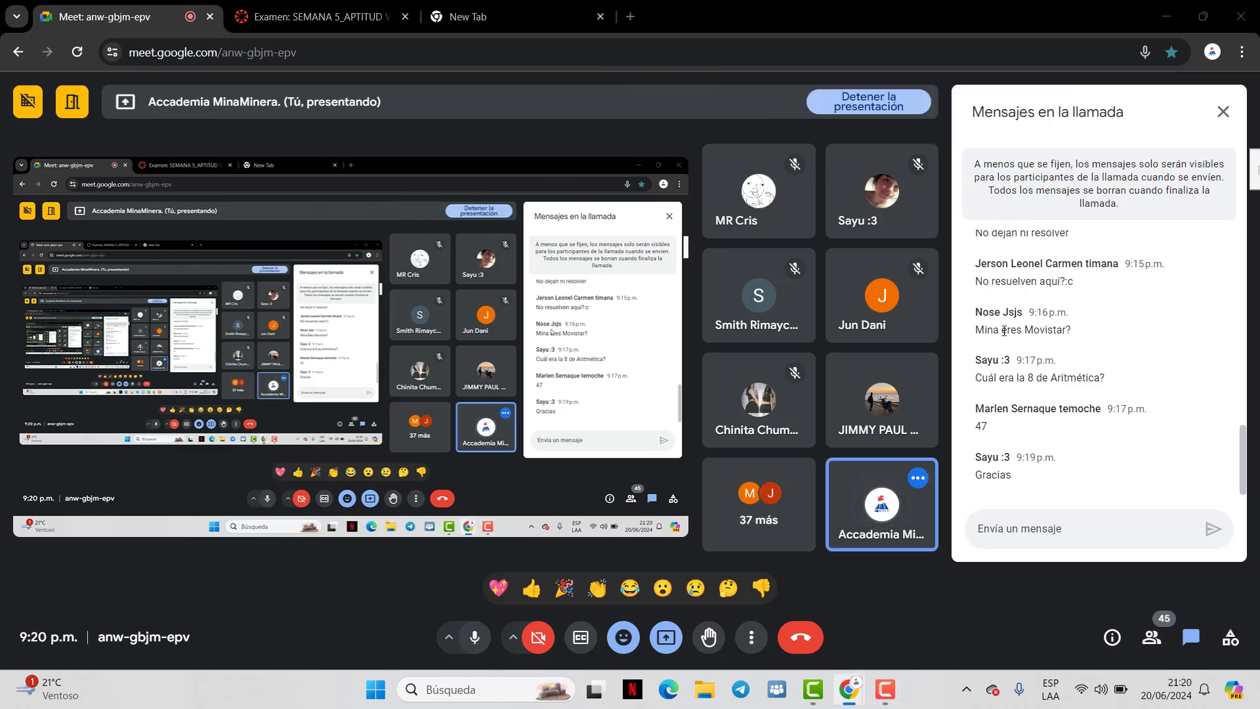
Return to the exam and select answer A (despedir) for question 12, Colocar, and answer A (fiel) for question 13, Apóstata
left_click(322, 16)
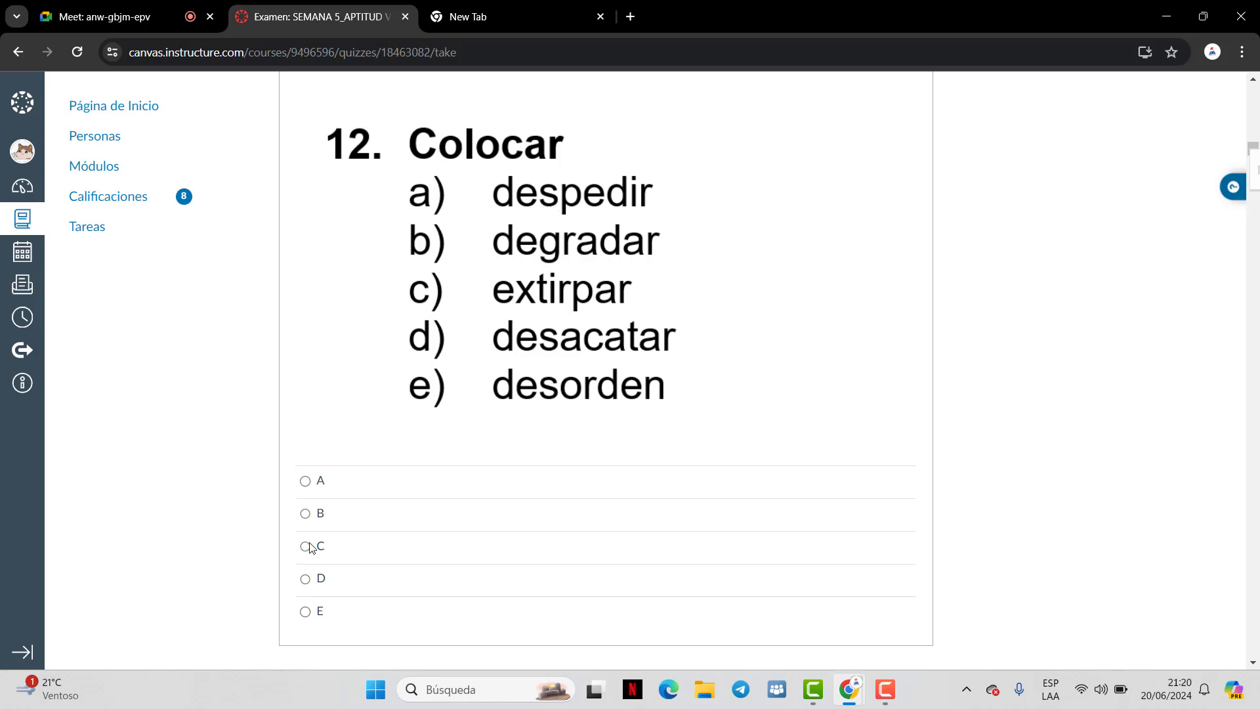
left_click(305, 481)
scroll(440, 481, "down", 10)
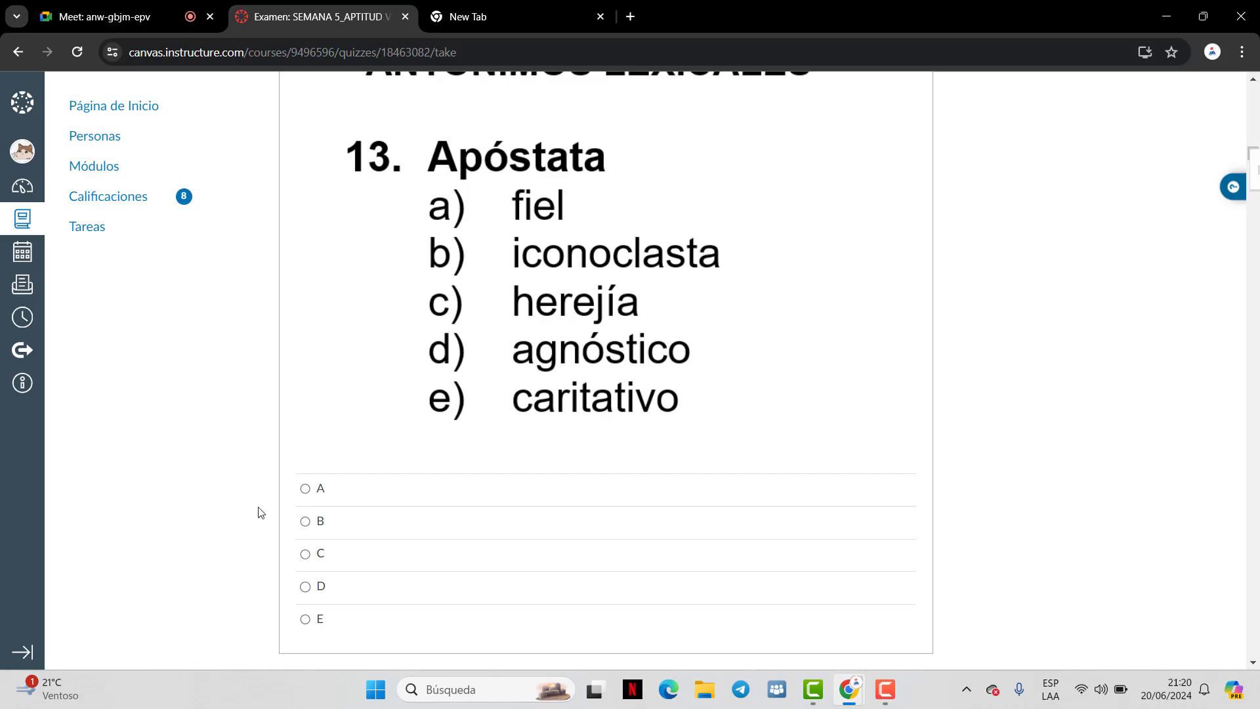
left_click(305, 488)
Select answer C (sencillo) for question 14, Alabancioso, and answer E (parlanchín) for question 15, Callado
scroll(497, 303, "down", 10)
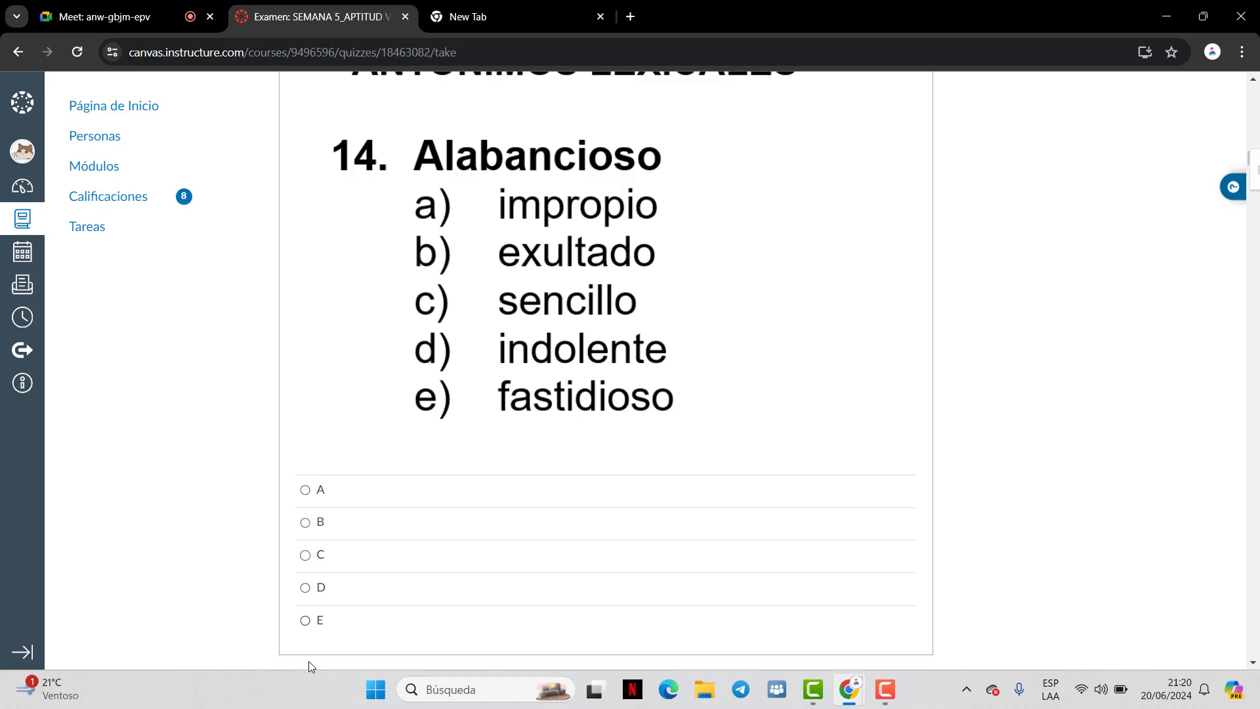
left_click(306, 555)
scroll(492, 394, "down", 10)
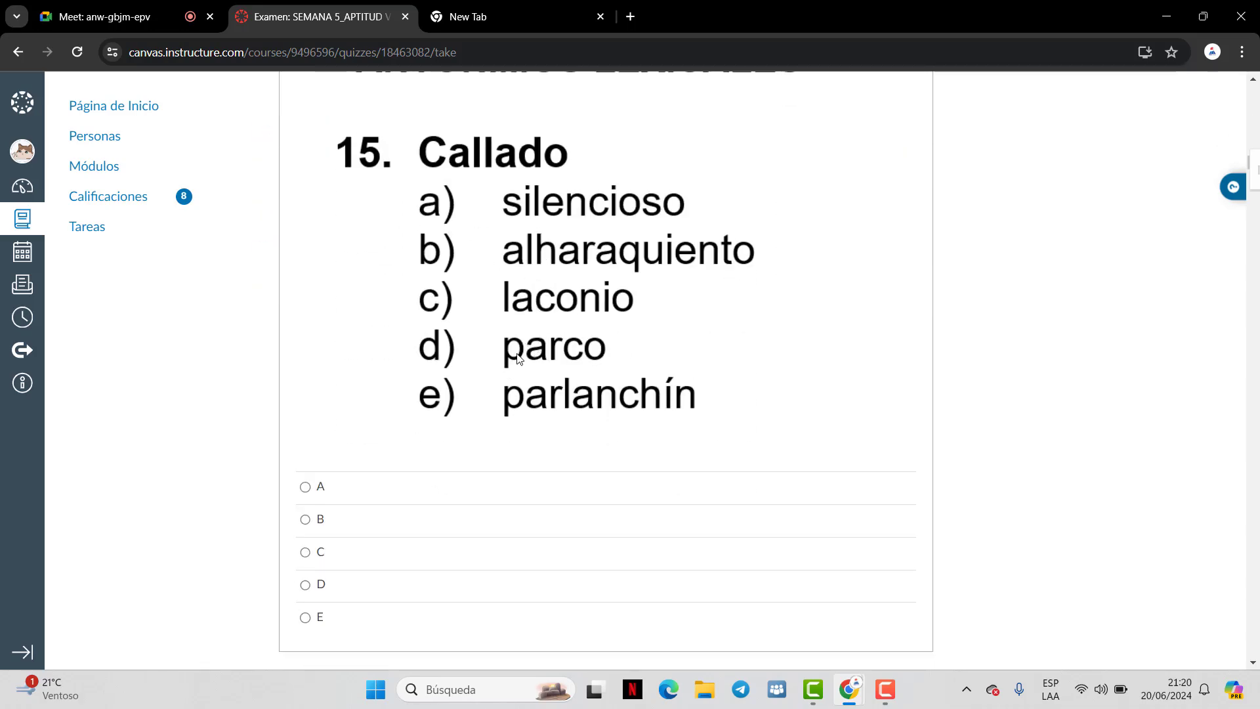
left_click(305, 618)
Reread question 15, about the antonym of Callado, and compare its options with the selected answer
scroll(432, 456, "down", 3)
scroll(432, 460, "up", 5)
scroll(414, 485, "down", 1)
scroll(388, 529, "up", 1)
scroll(385, 540, "down", 1)
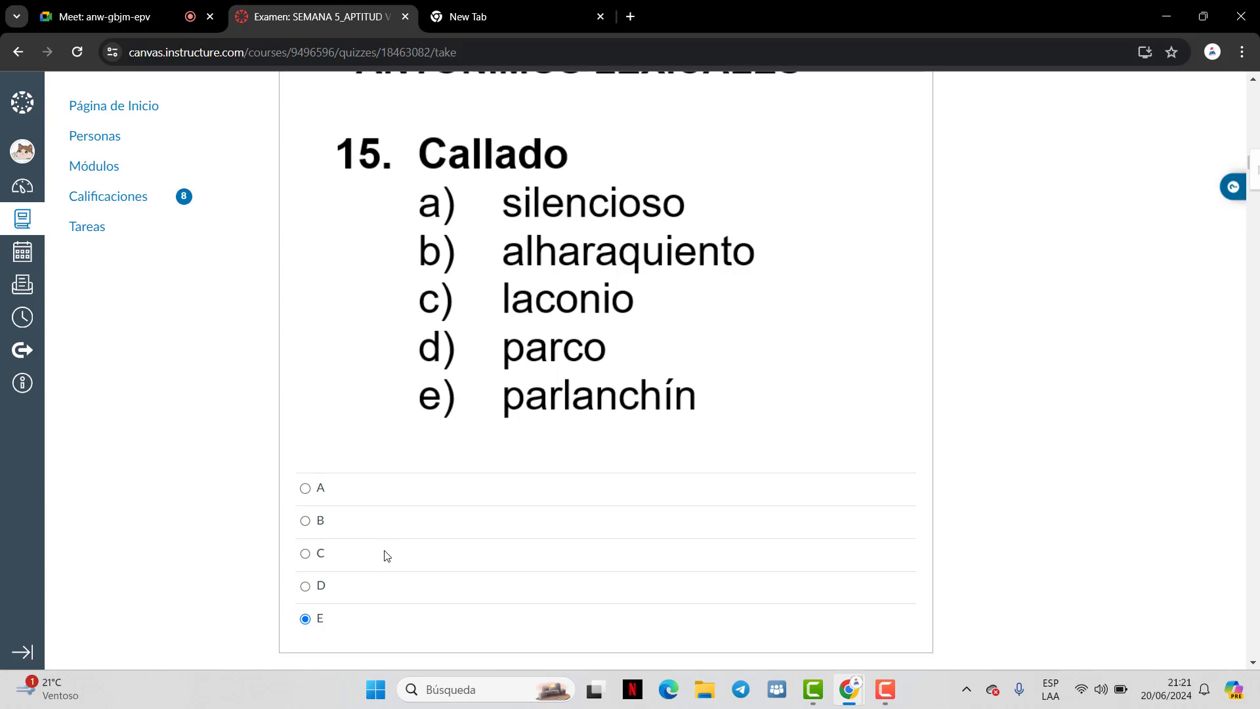
scroll(385, 551, "up", 2)
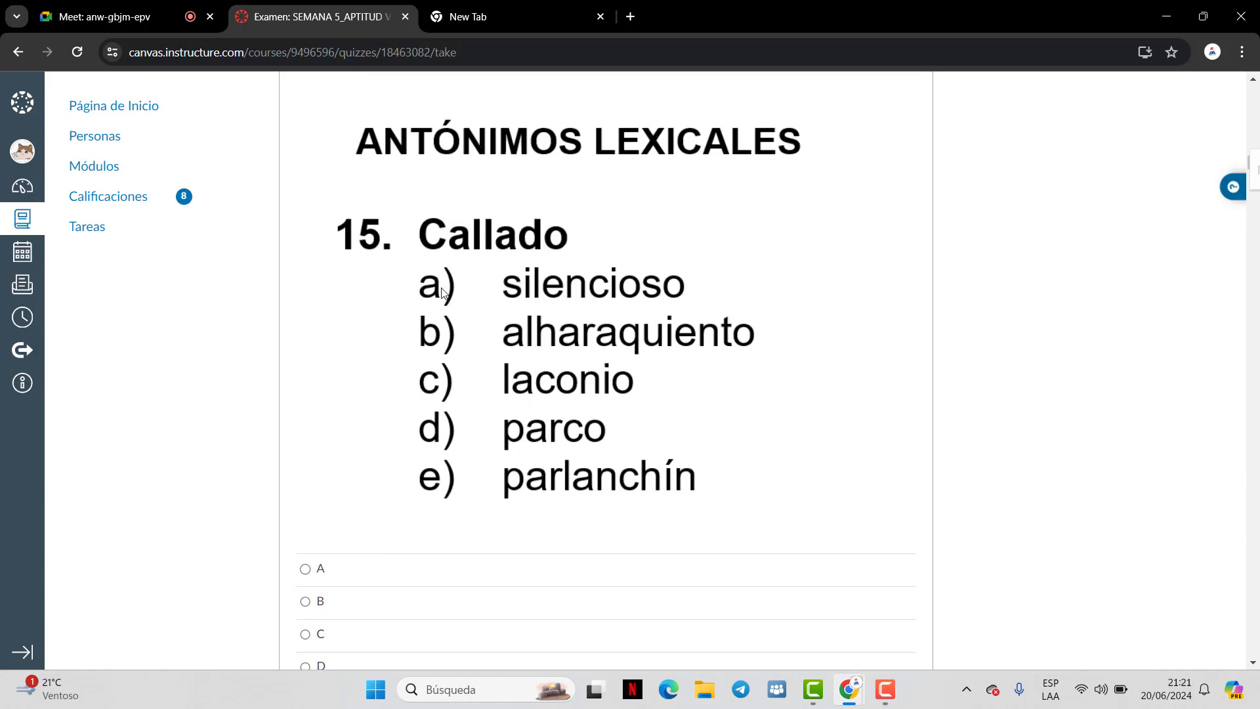
scroll(442, 291, "down", 2)
scroll(507, 174, "up", 2)
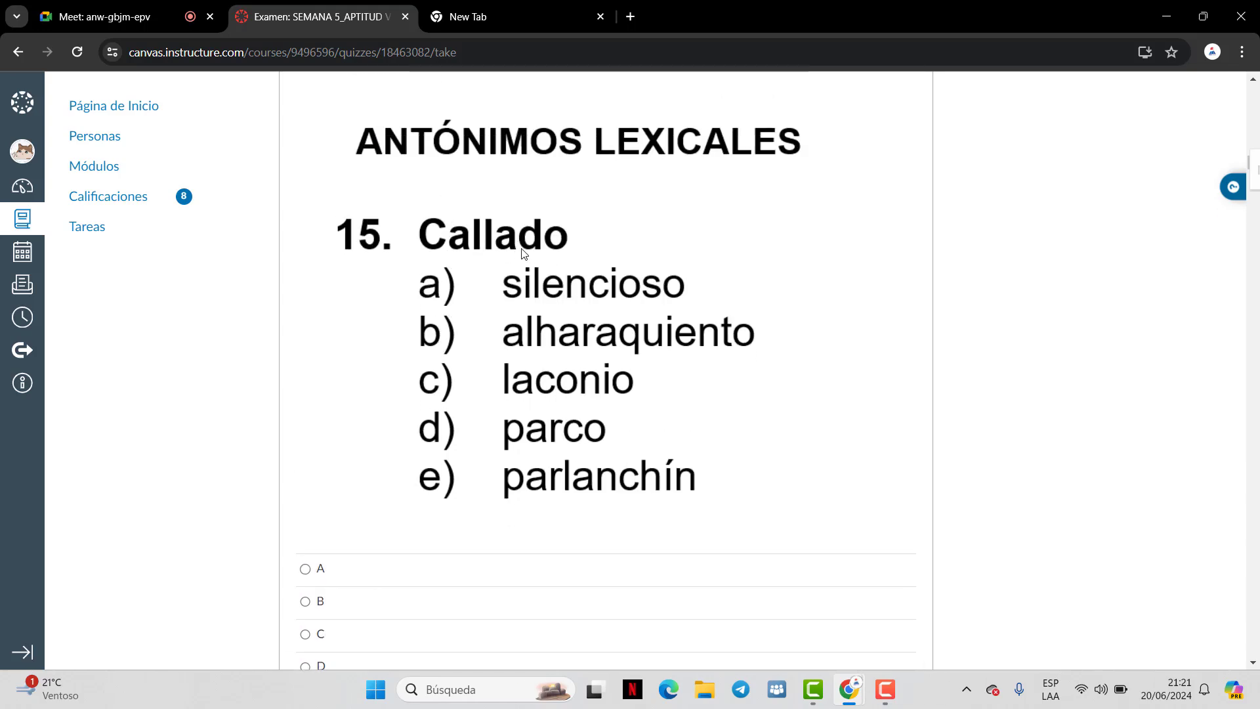
scroll(472, 427, "down", 4)
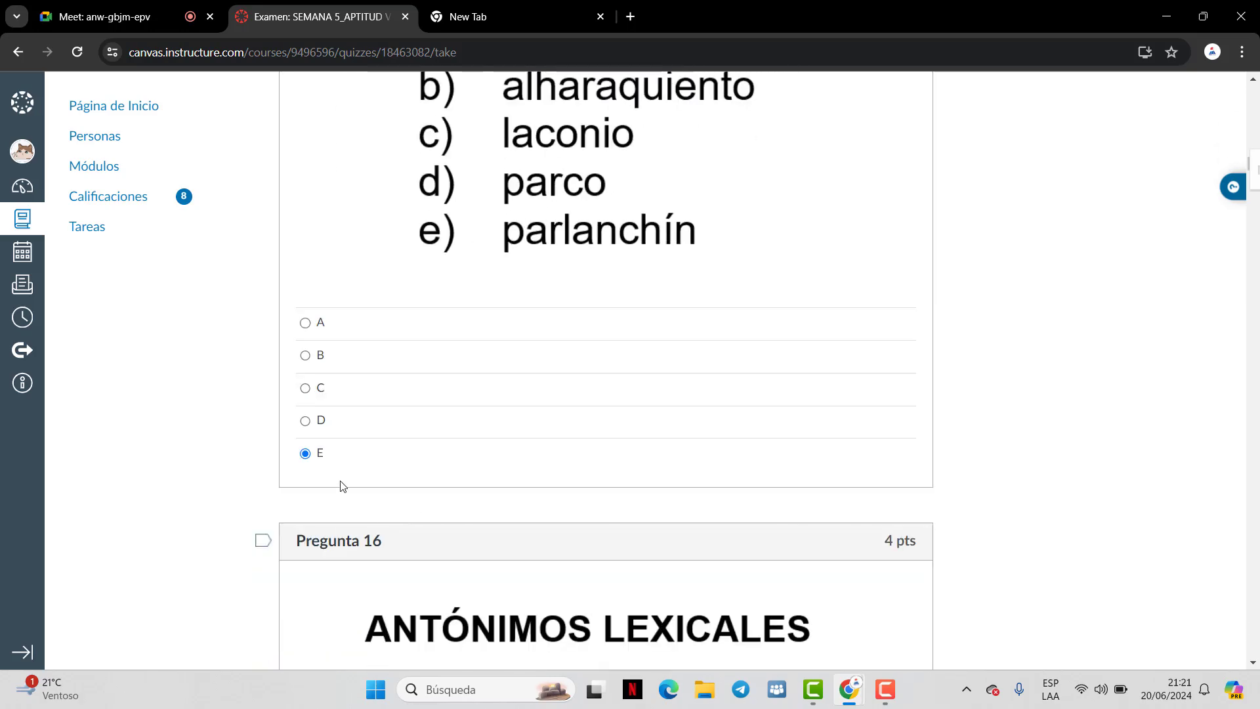
scroll(337, 479, "up", 2)
scroll(349, 425, "down", 1)
Select answer C (escaso) for question 16, Profuso, and answer D (presencia) for question 17, Falta
scroll(350, 425, "down", 7)
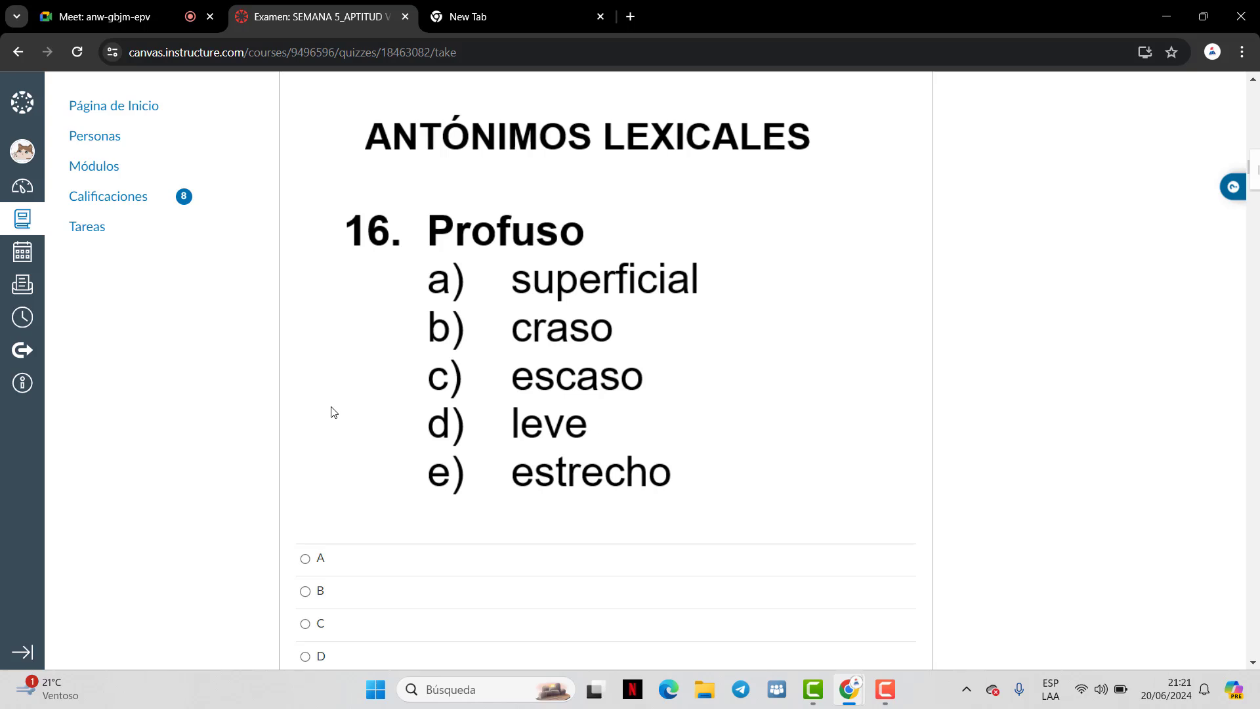
scroll(334, 412, "down", 1)
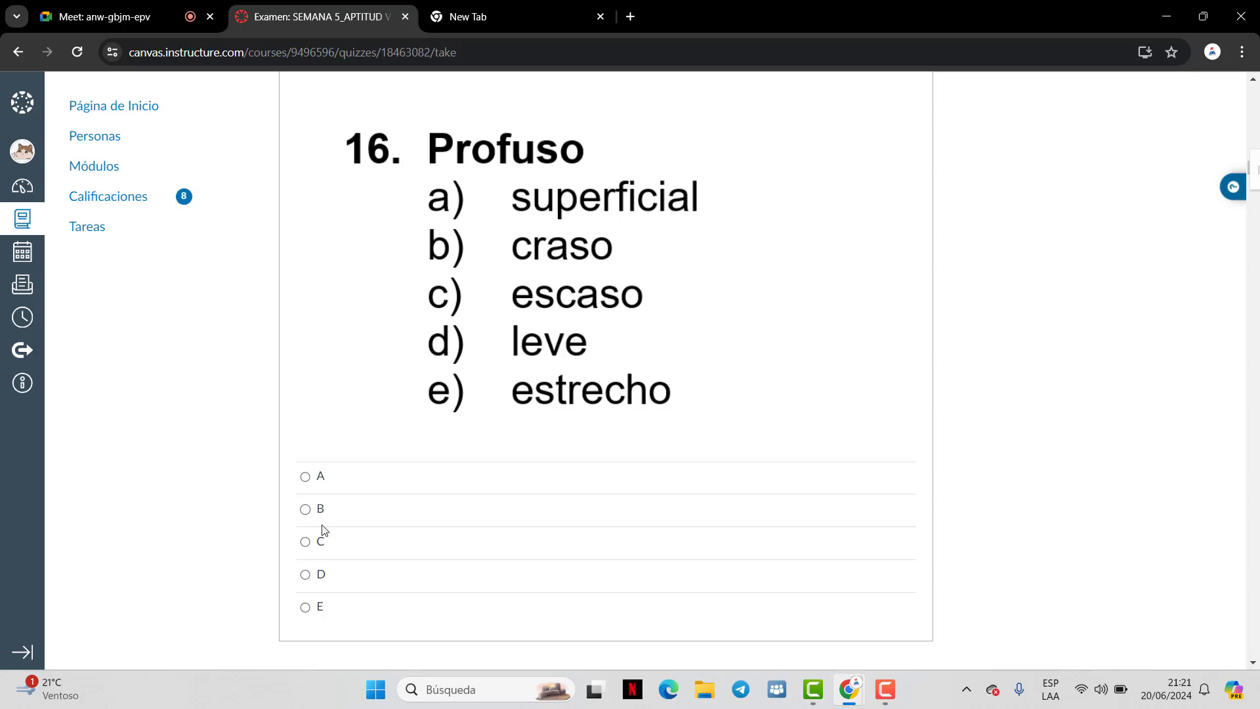
left_click(306, 543)
scroll(564, 376, "down", 12)
scroll(541, 413, "up", 1)
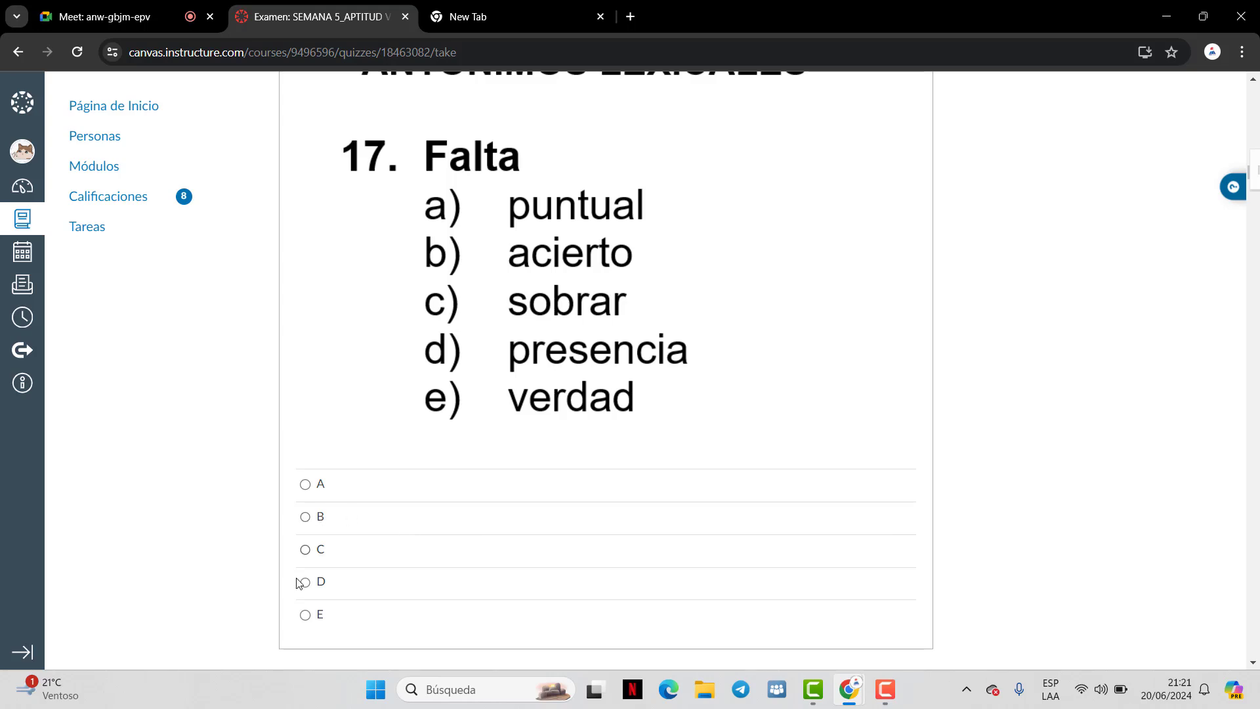
scroll(309, 594, "down", 1)
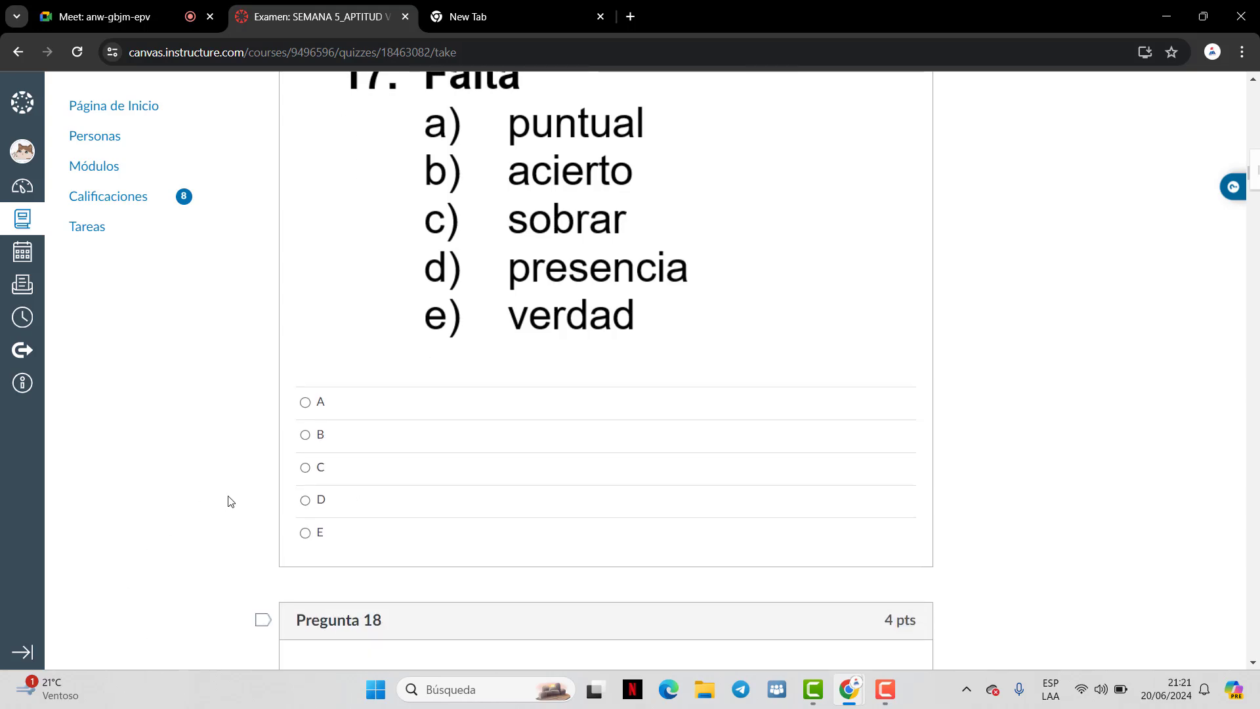
left_click(321, 502)
scroll(859, 379, "down", 8)
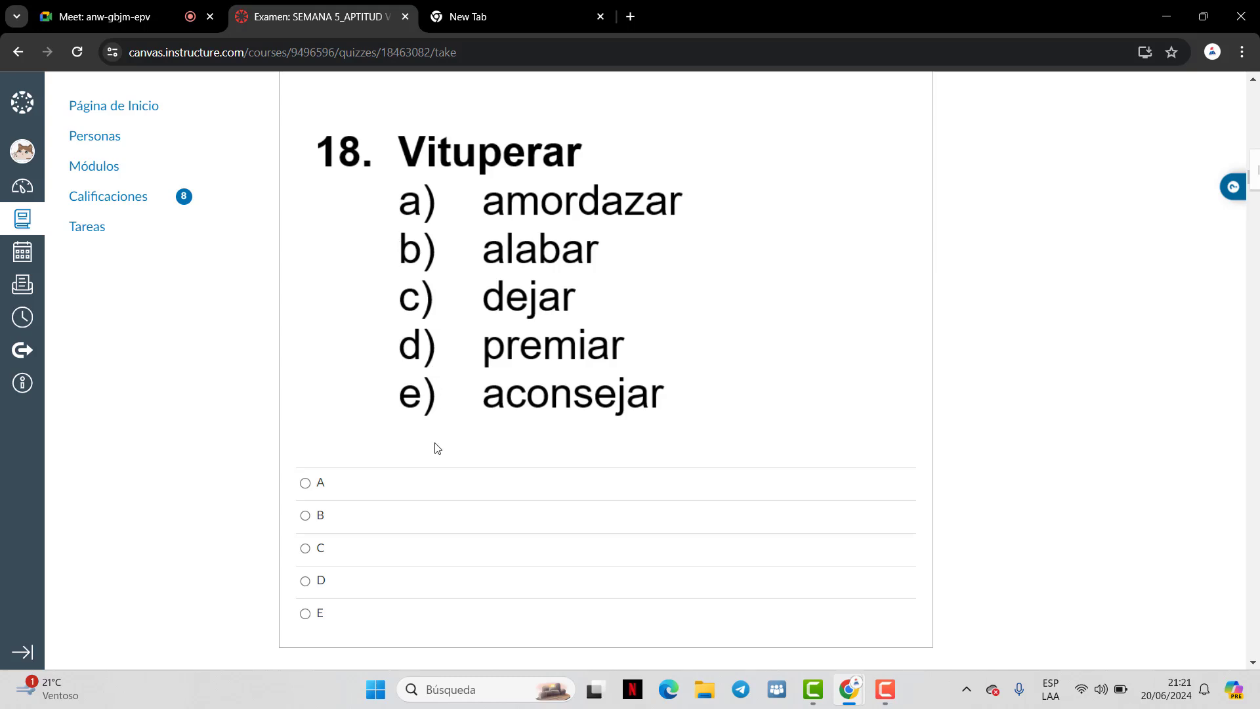
Select answer B (alabar) for question 18, Vituperar, and answer A (suave) for question 19, Áspero
left_click(307, 515)
scroll(470, 414, "down", 10)
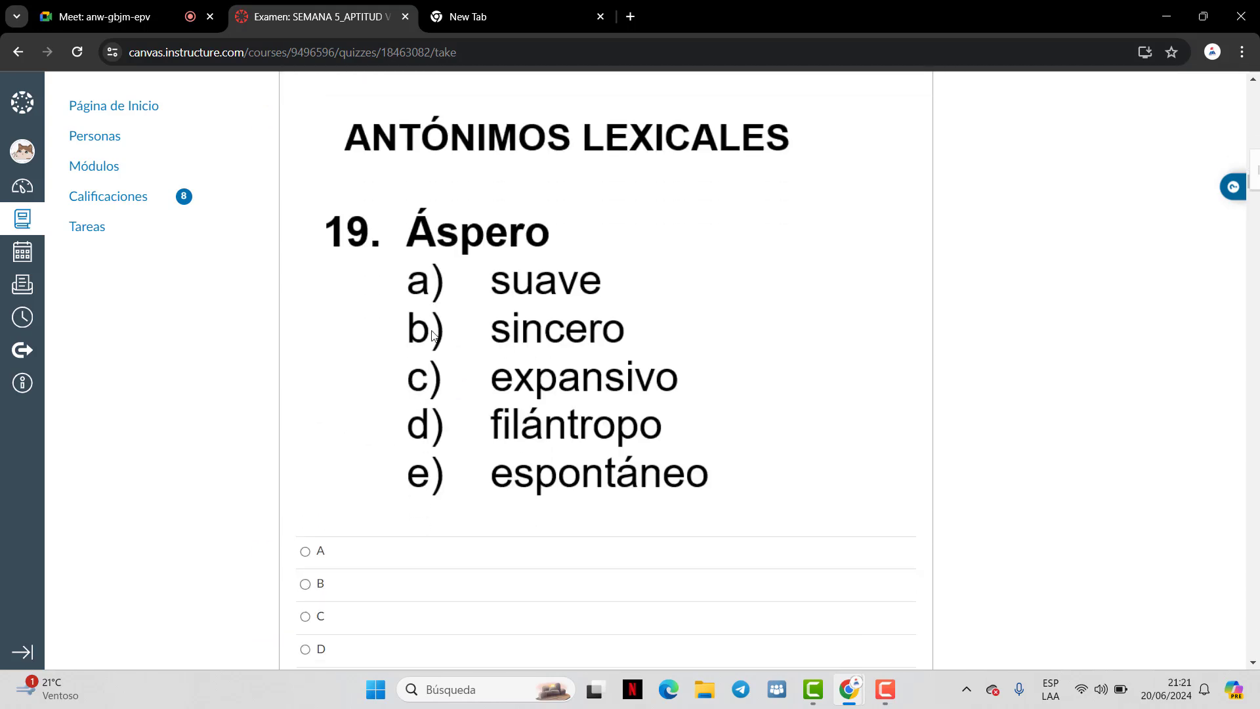
scroll(431, 334, "down", 2)
left_click(307, 459)
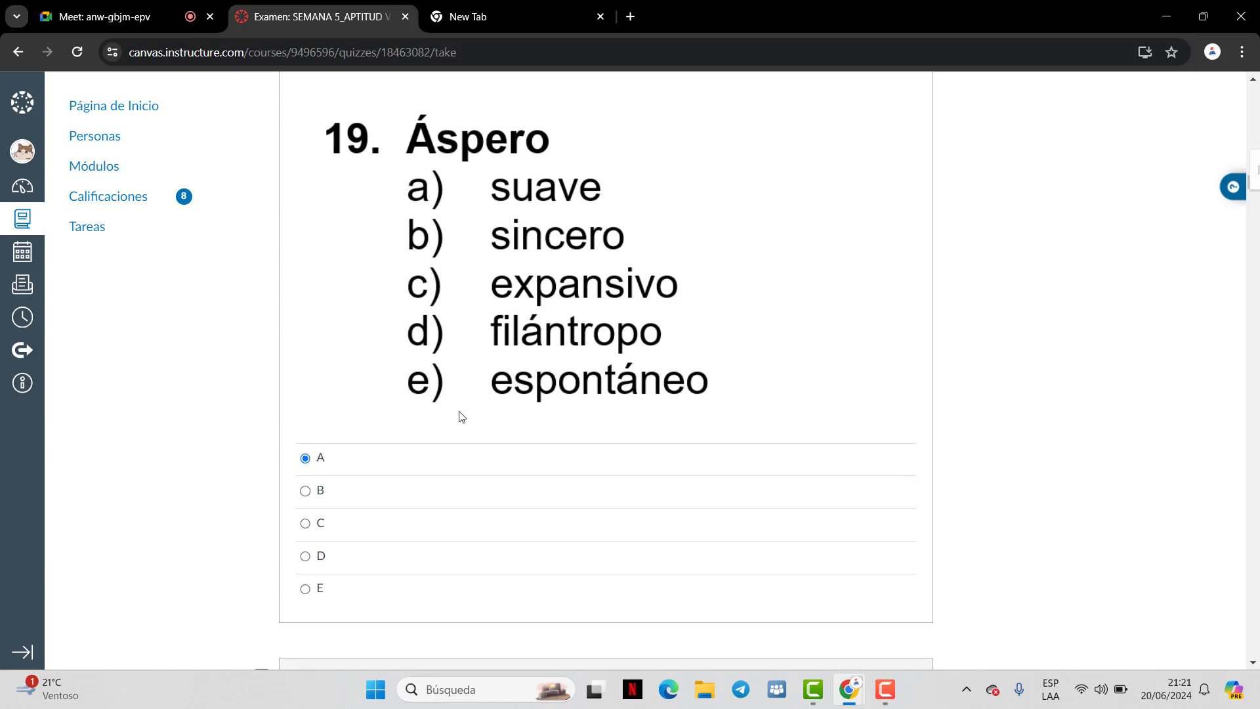
Select answer E (liso) for question 20, Encogido, and answer A (elegante) for question 21, Andrajoso
scroll(461, 416, "down", 9)
scroll(460, 416, "down", 1)
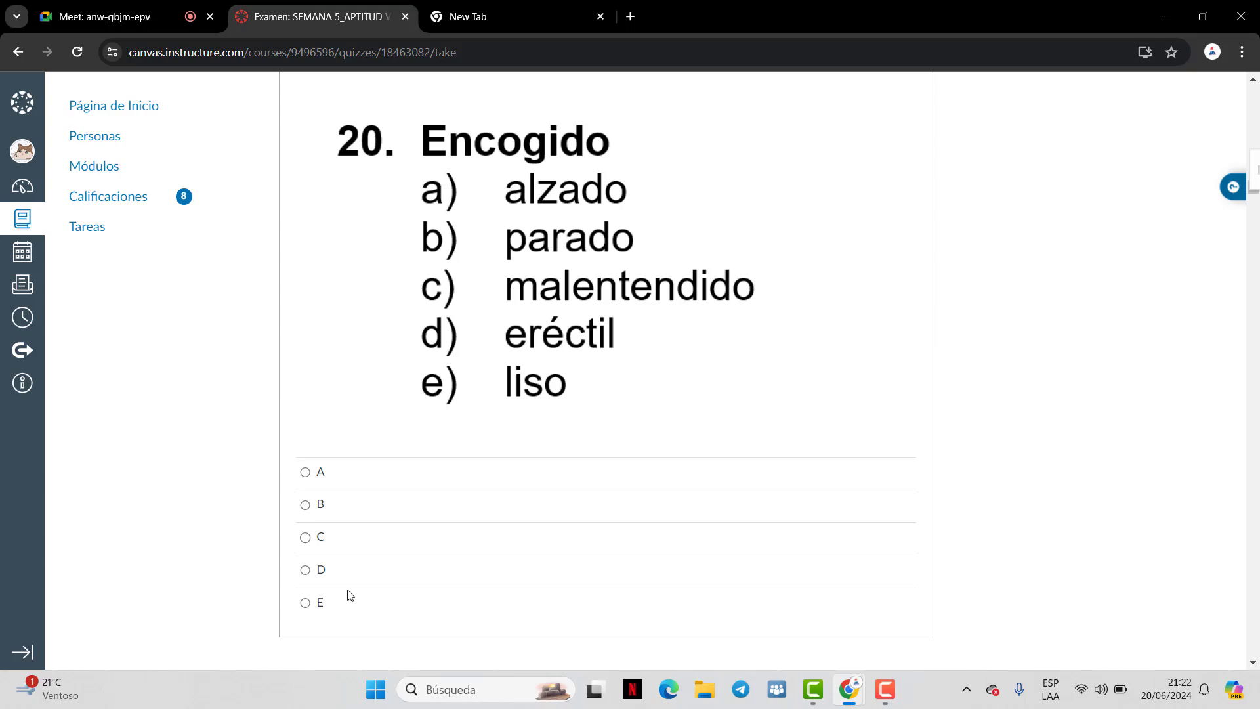
left_click(320, 604)
scroll(599, 304, "down", 7)
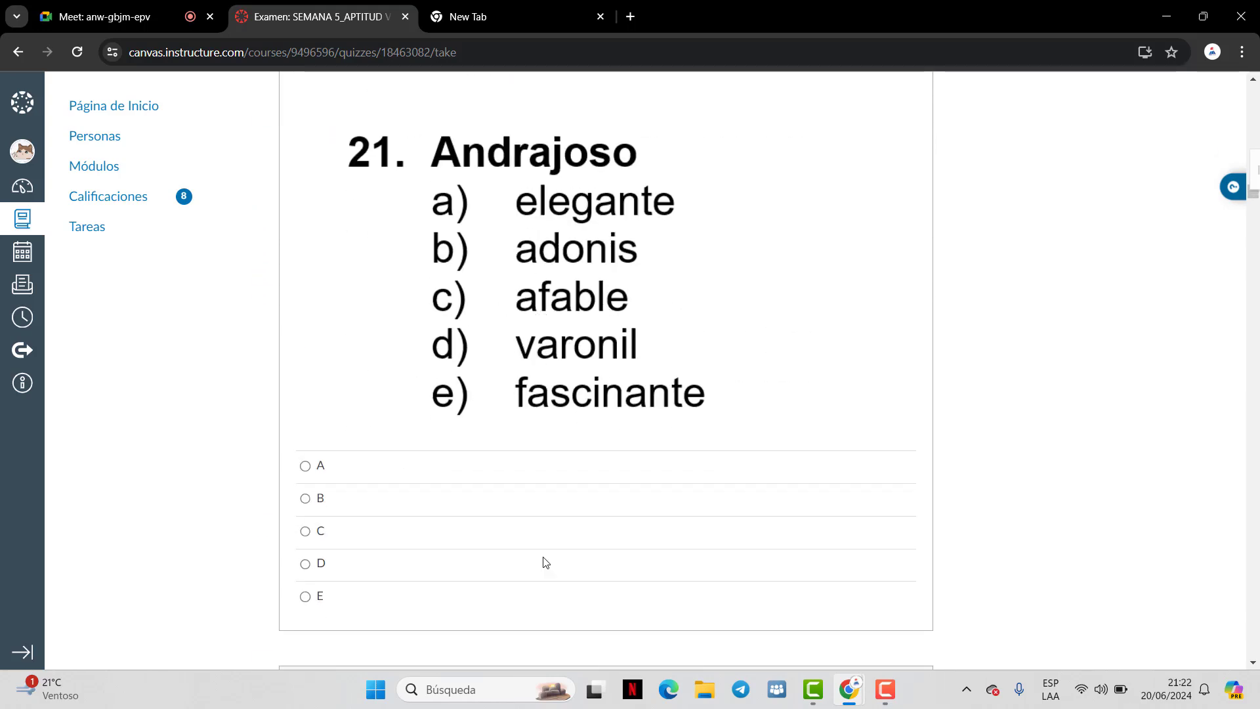
left_click(313, 479)
Select answer D (riqueza) for question 22, Mendicidad, and answer A (entendido) for question 23, Ignorante
scroll(360, 442, "down", 8)
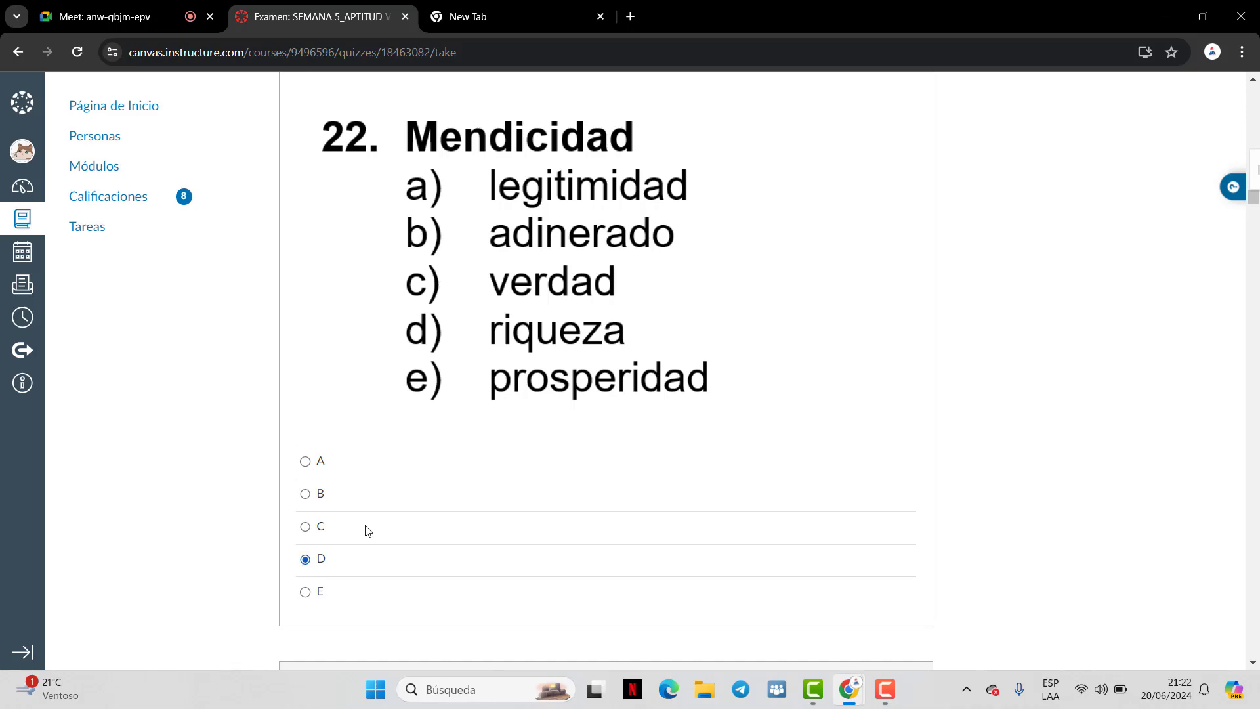
scroll(544, 460, "down", 10)
scroll(544, 452, "up", 1)
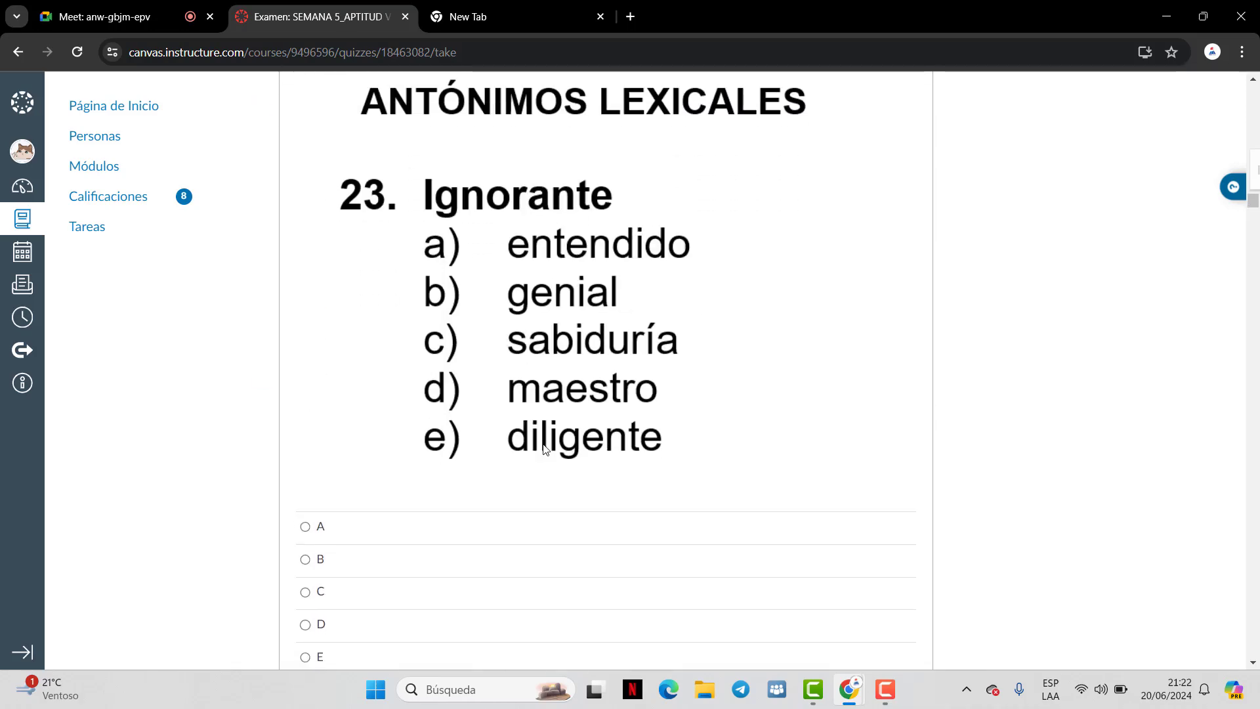
scroll(544, 450, "down", 1)
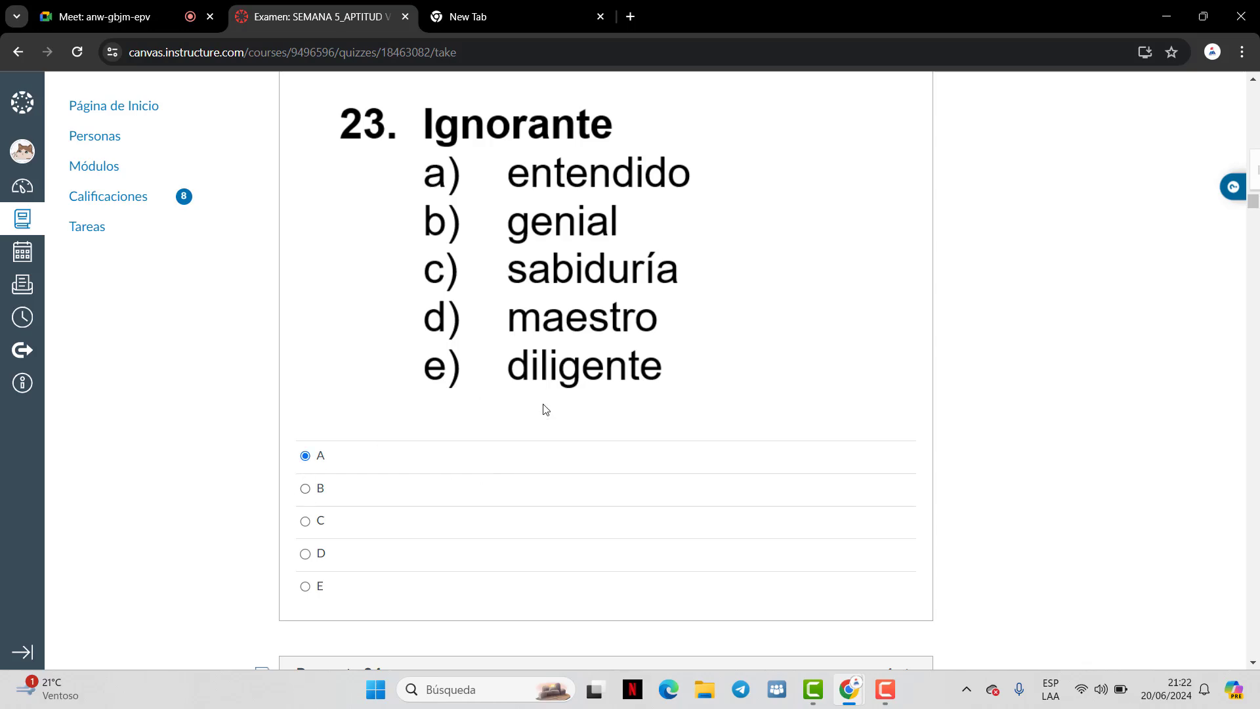
Select answer D (sucio) for question 24, Terso, and answer B (atinar) for question 25, Errar
scroll(459, 446, "down", 5)
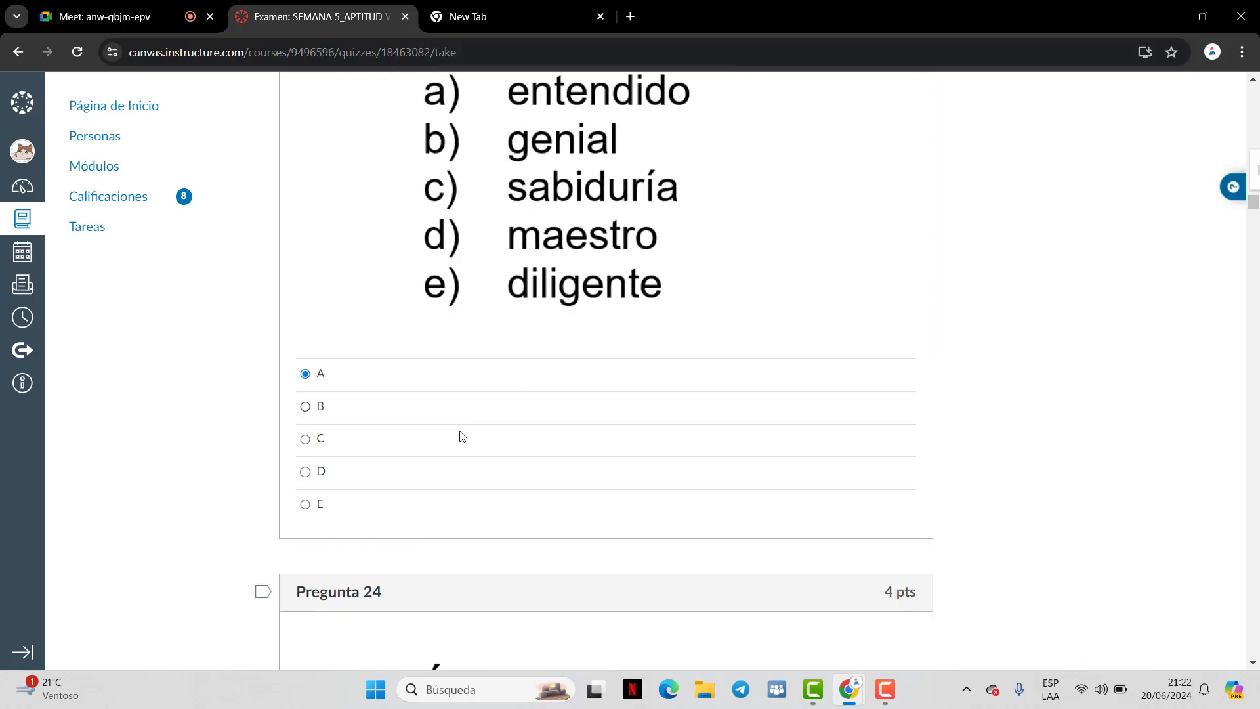
scroll(457, 354, "down", 5)
scroll(462, 369, "down", 1)
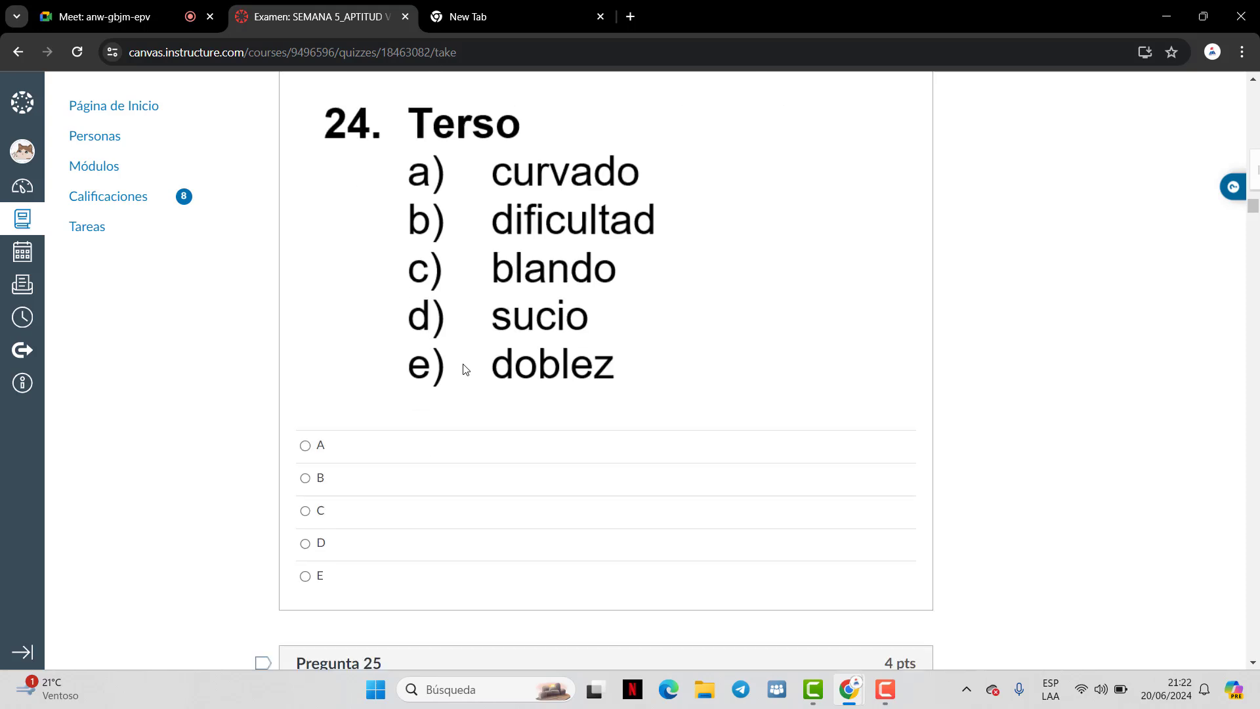
left_click(305, 543)
scroll(360, 446, "down", 9)
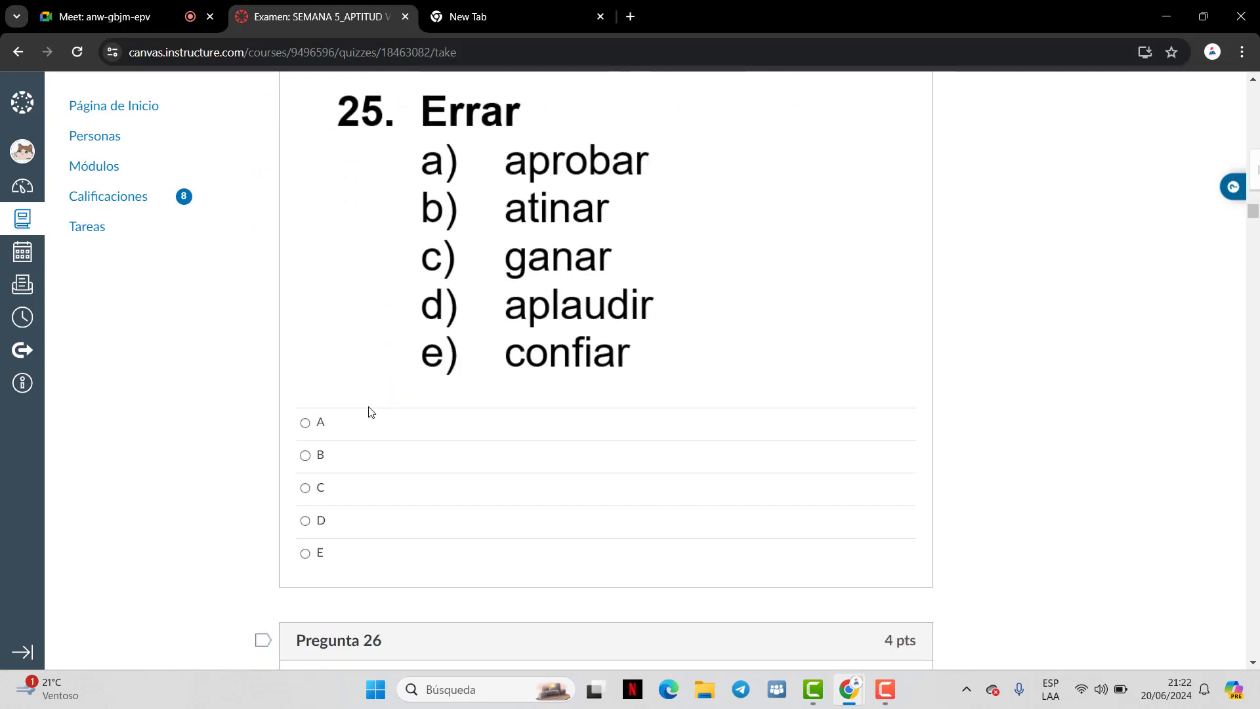
scroll(365, 413, "up", 1)
scroll(334, 619, "down", 1)
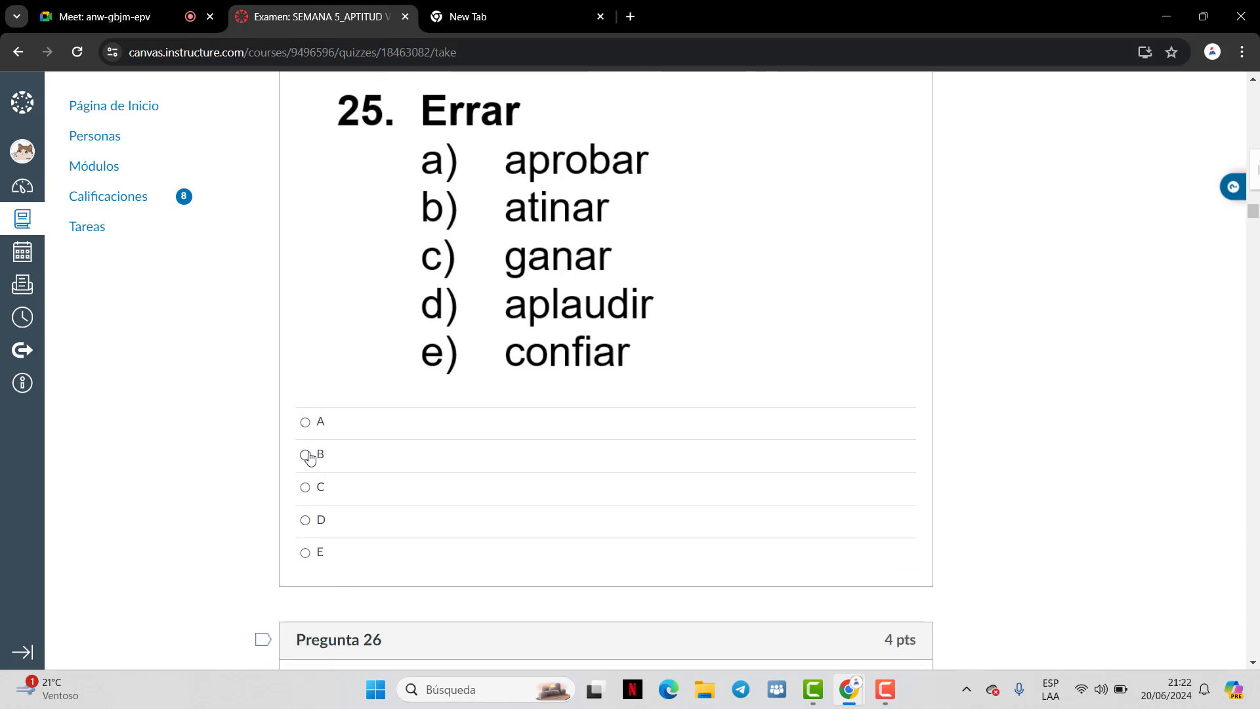
left_click(306, 454)
Select answer B (castigado) for question 26, Impune, and answer B (reunir) for question 27, Diseminar
scroll(721, 282, "down", 8)
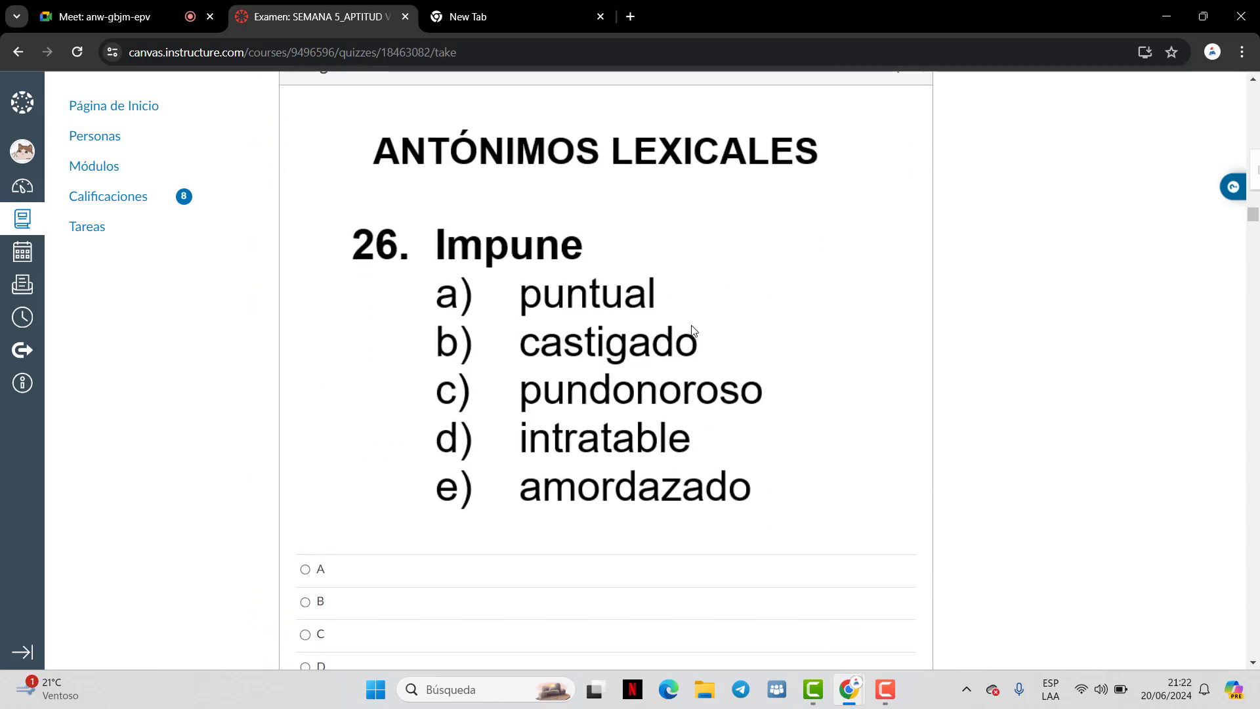
left_click(307, 520)
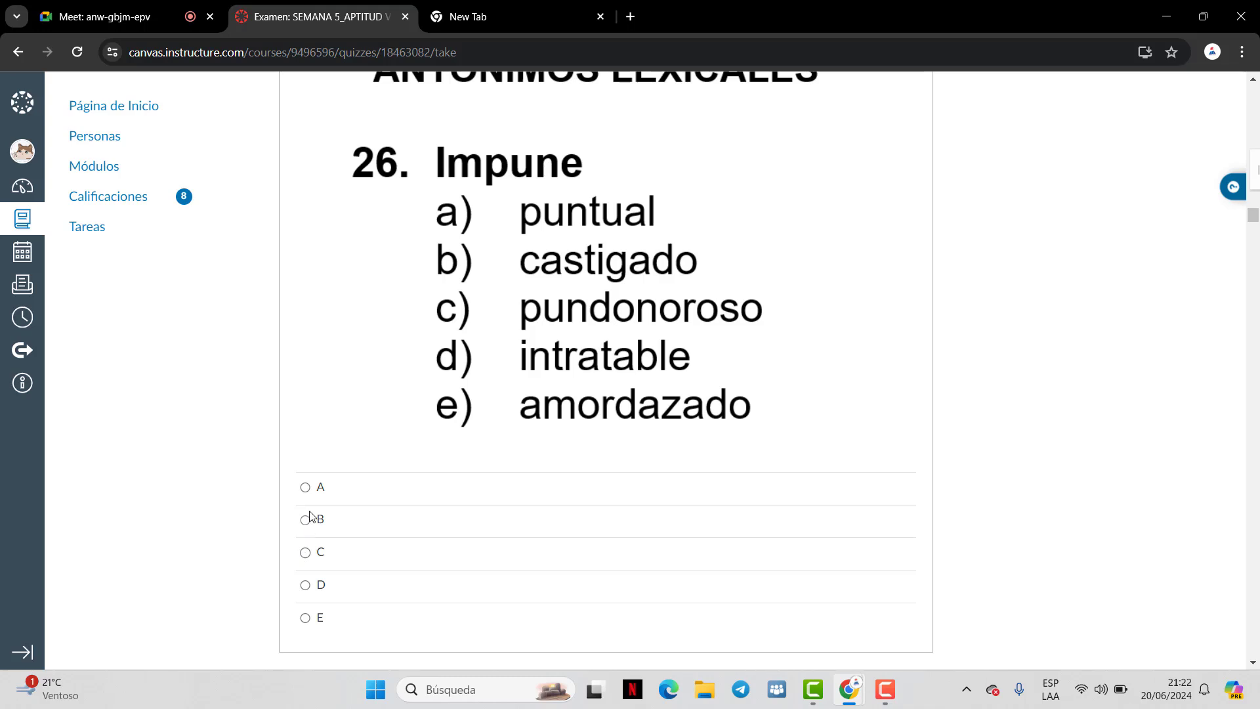
scroll(380, 468, "down", 8)
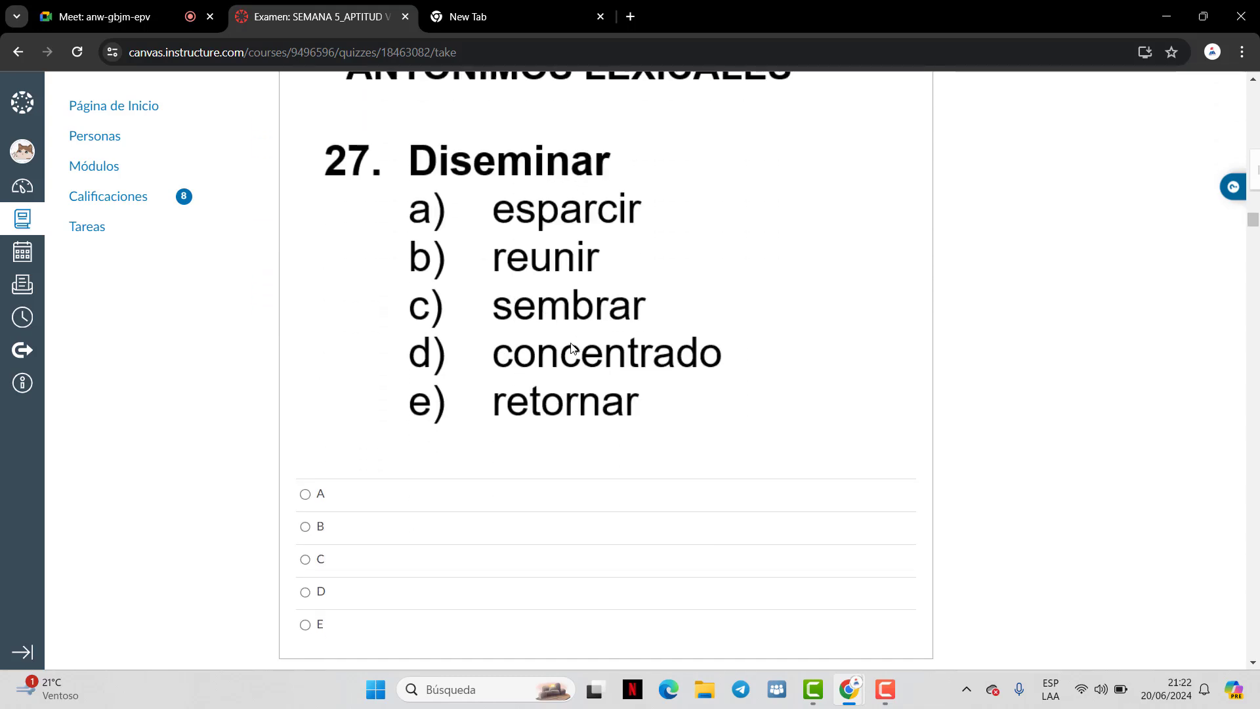
left_click(305, 527)
Select answer A (repugnante) for question 28, Apetecible, and answer B (desconocido) for question 29, Popular
scroll(693, 355, "down", 8)
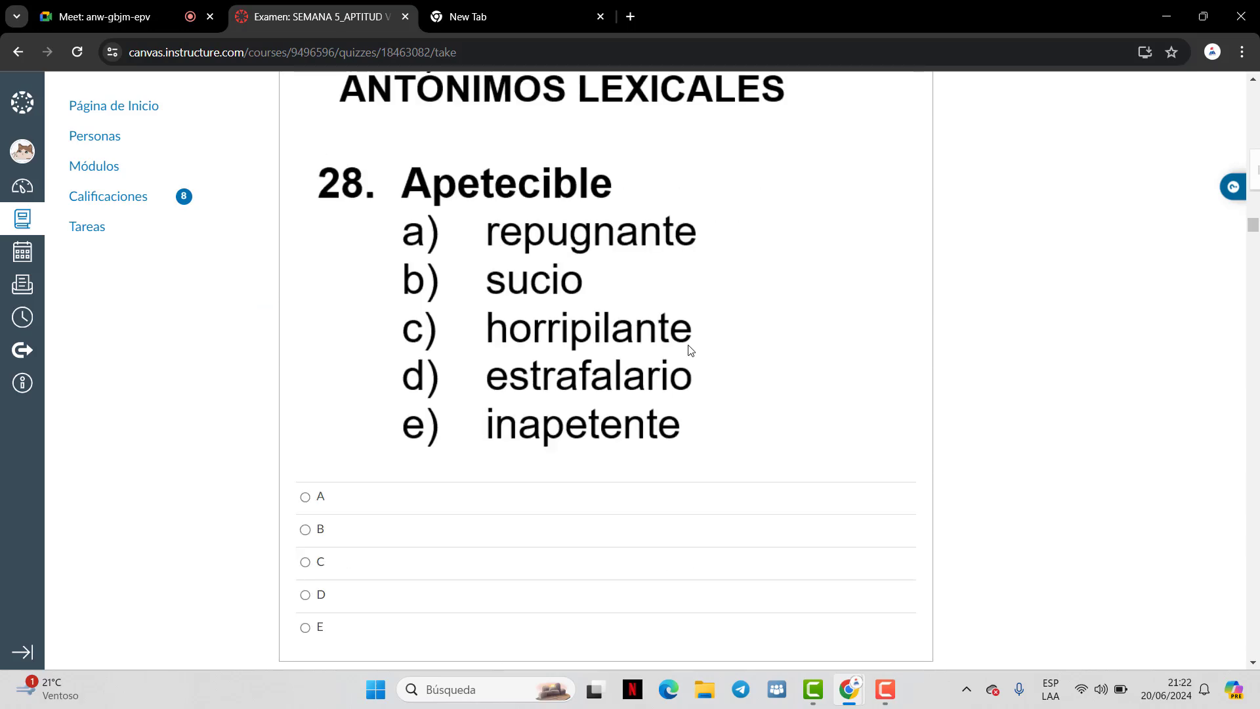
scroll(689, 347, "down", 1)
scroll(690, 344, "up", 1)
left_click(313, 498)
scroll(617, 289, "down", 11)
scroll(605, 296, "up", 1)
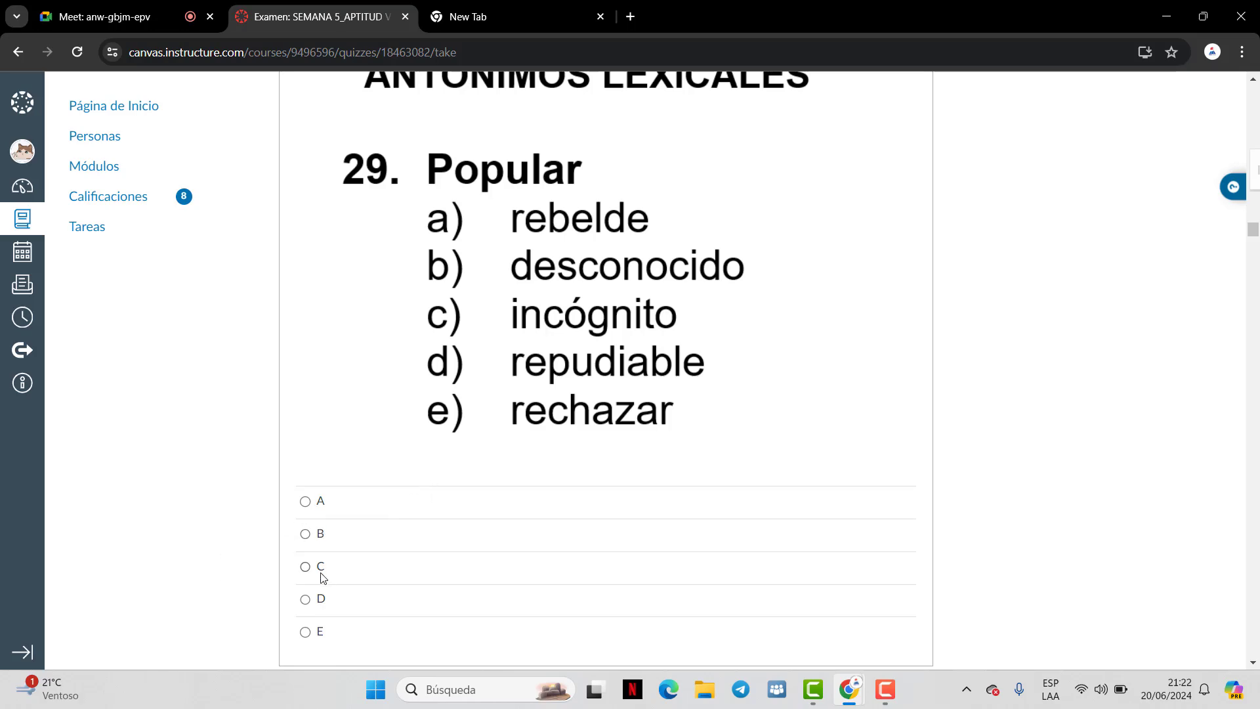
left_click(306, 533)
Select answer E (común) for question 30, Selecto, and answer E (insultar) for question 31, Halagar
scroll(574, 318, "down", 5)
scroll(574, 318, "down", 6)
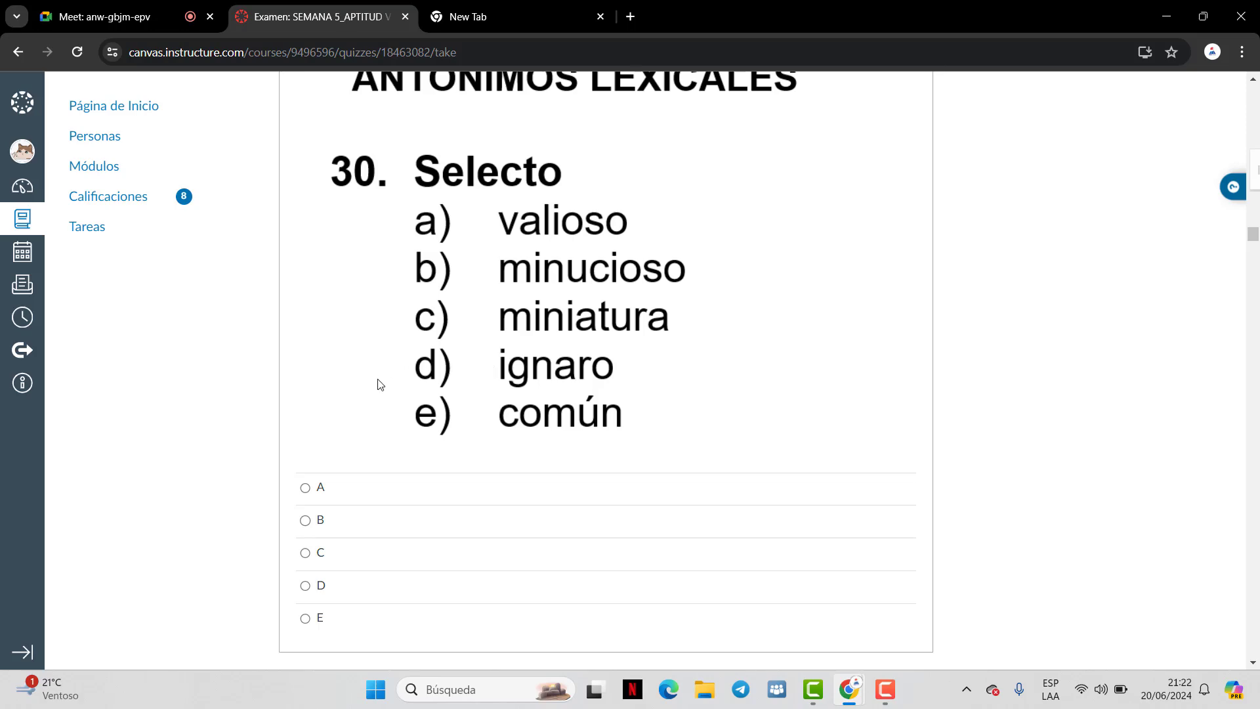
left_click(306, 620)
scroll(344, 623, "down", 12)
scroll(385, 513, "up", 1)
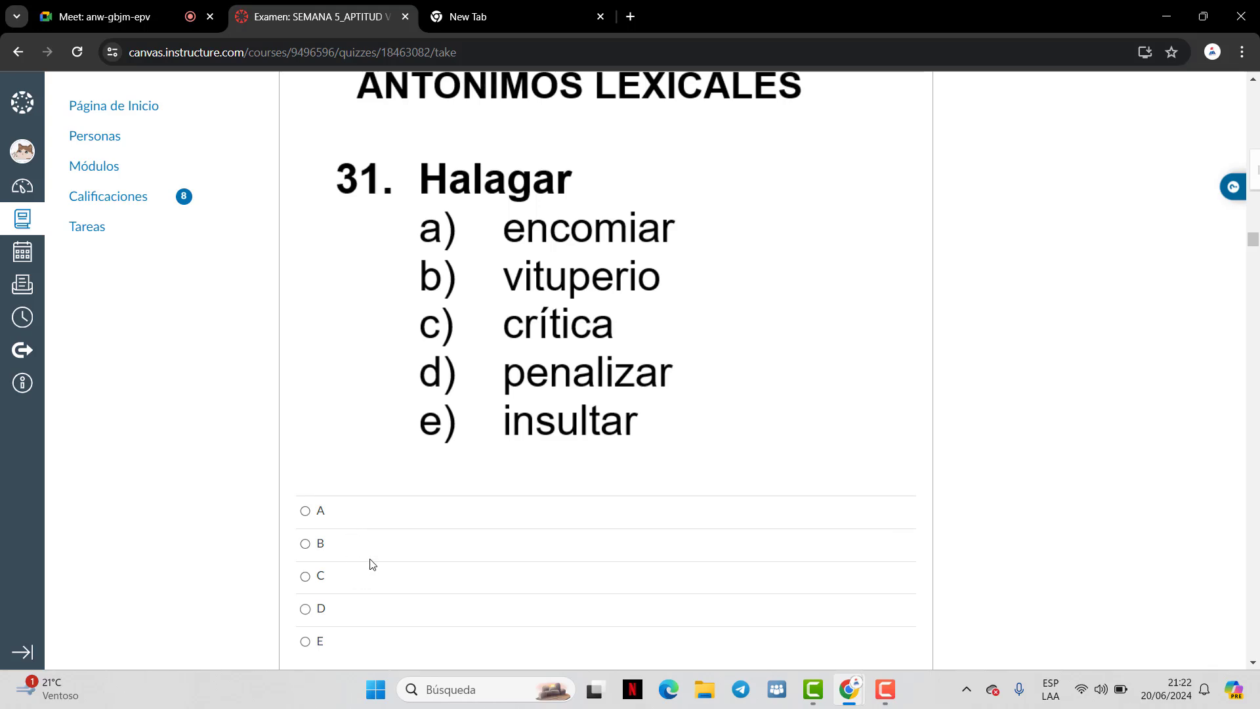
left_click(320, 642)
Select answer A (trabajador) for question 32, Gandul, and answer C (desmesura) for question 33, Frugalidad
scroll(642, 369, "down", 8)
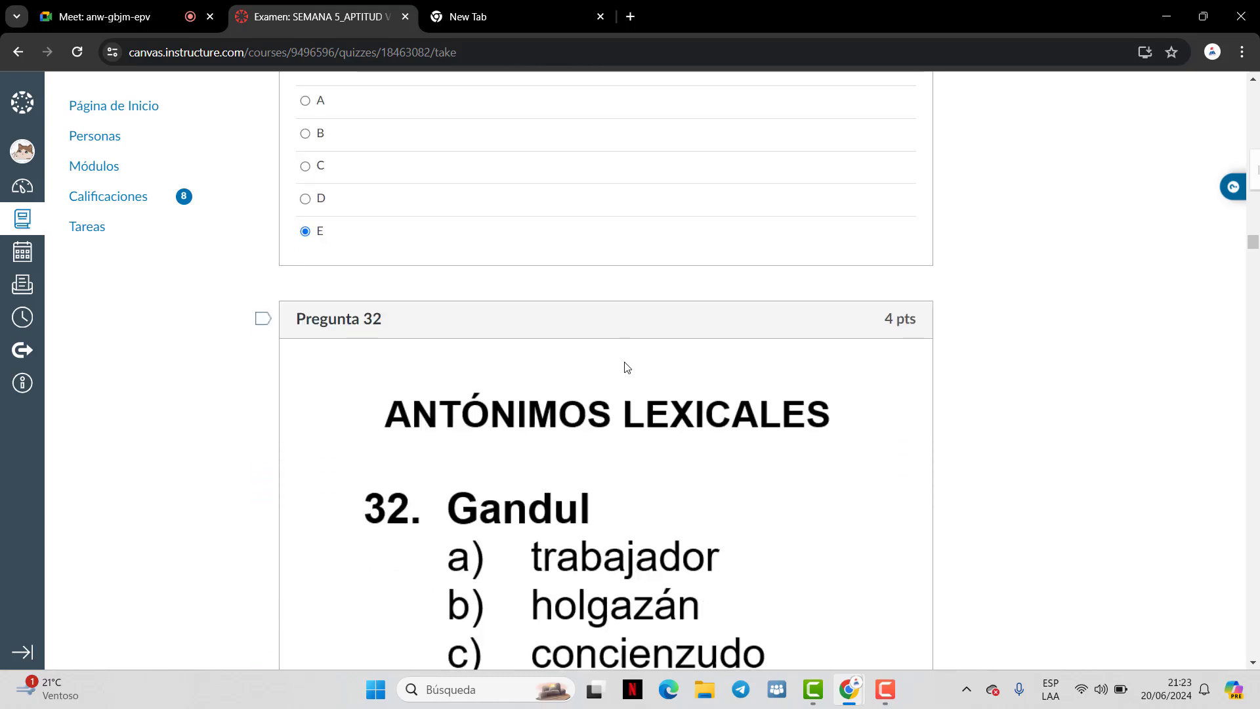
scroll(624, 366, "down", 3)
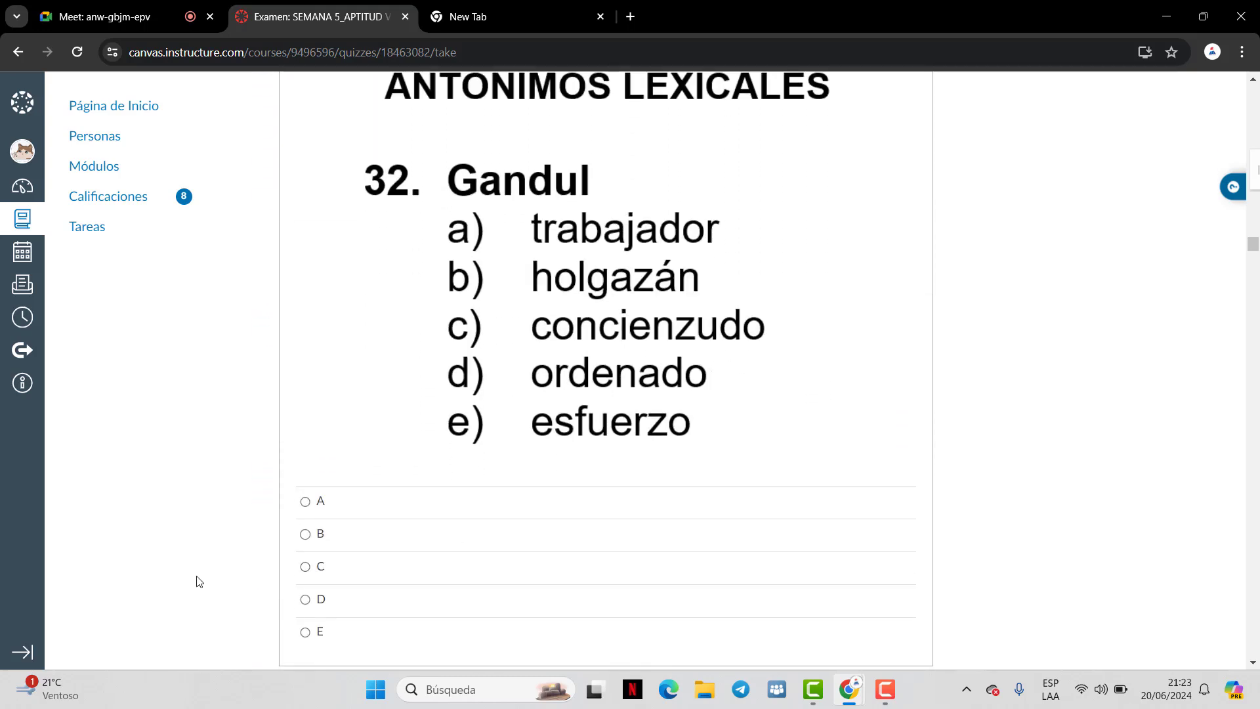
left_click(305, 502)
scroll(420, 453, "down", 10)
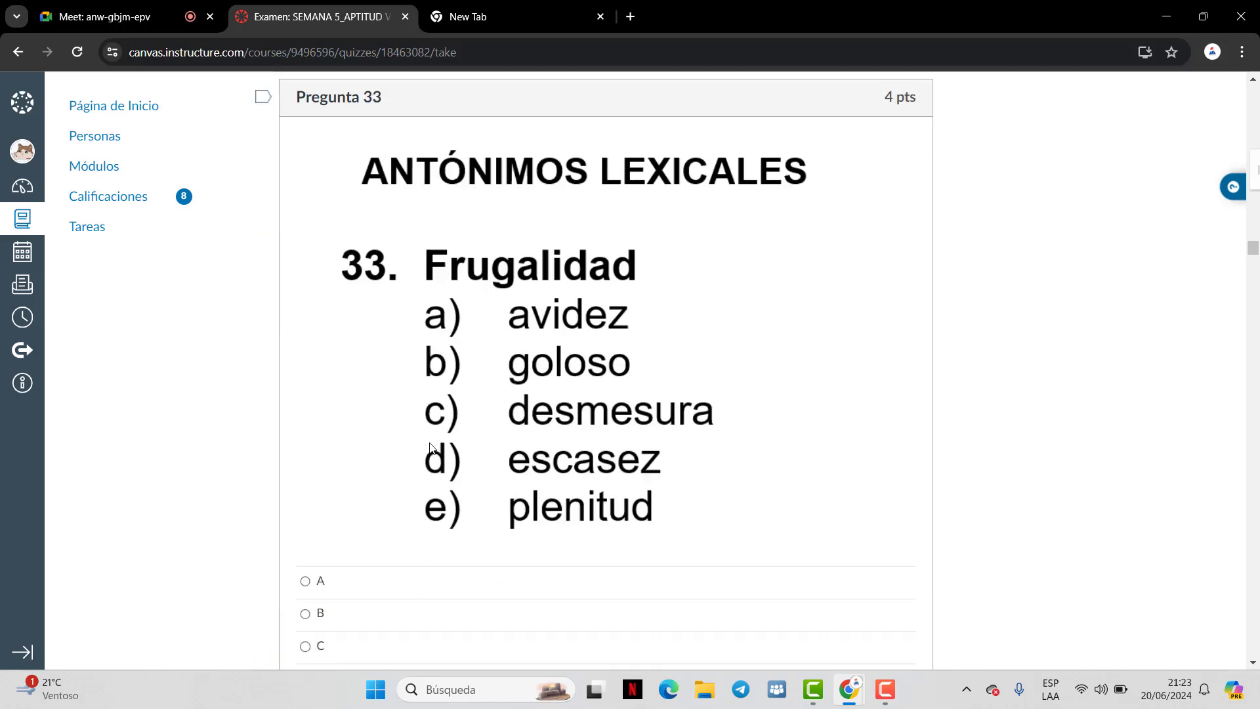
scroll(427, 450, "down", 3)
scroll(422, 453, "up", 1)
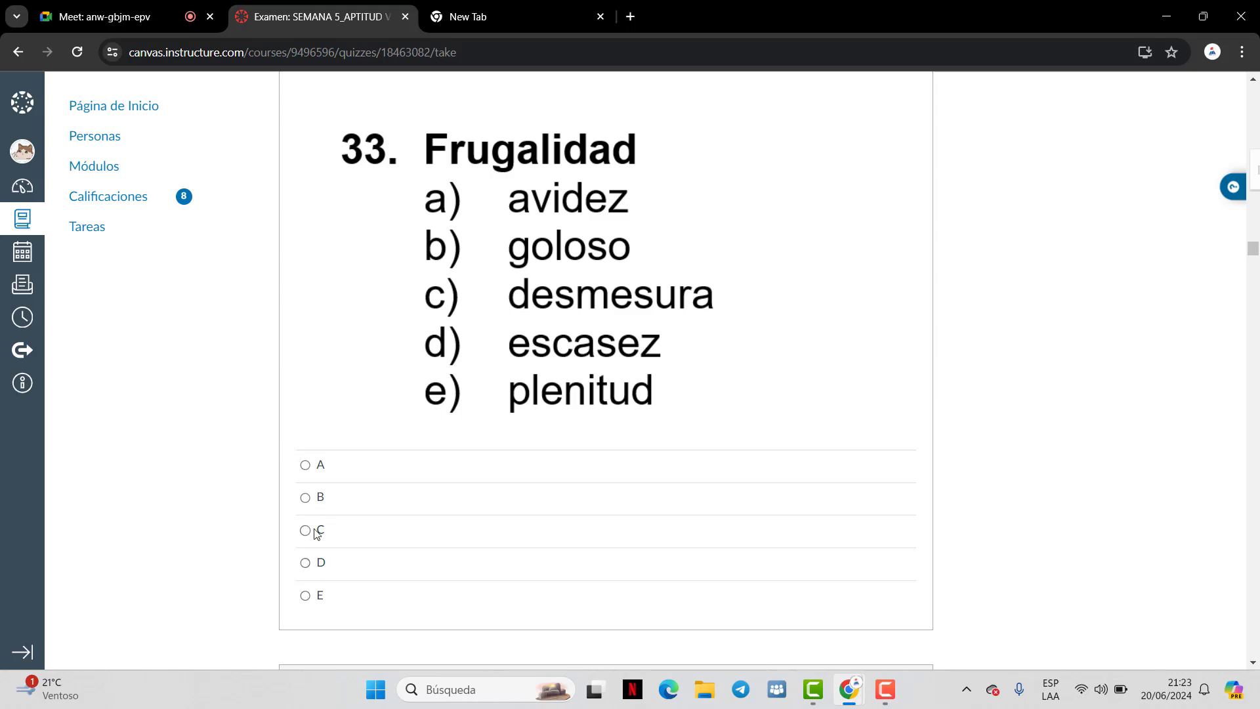
Select answer D (egoísta) for question 34, Filántropo, and answer C (nobleza) for question 35, Infamia
scroll(474, 430, "down", 9)
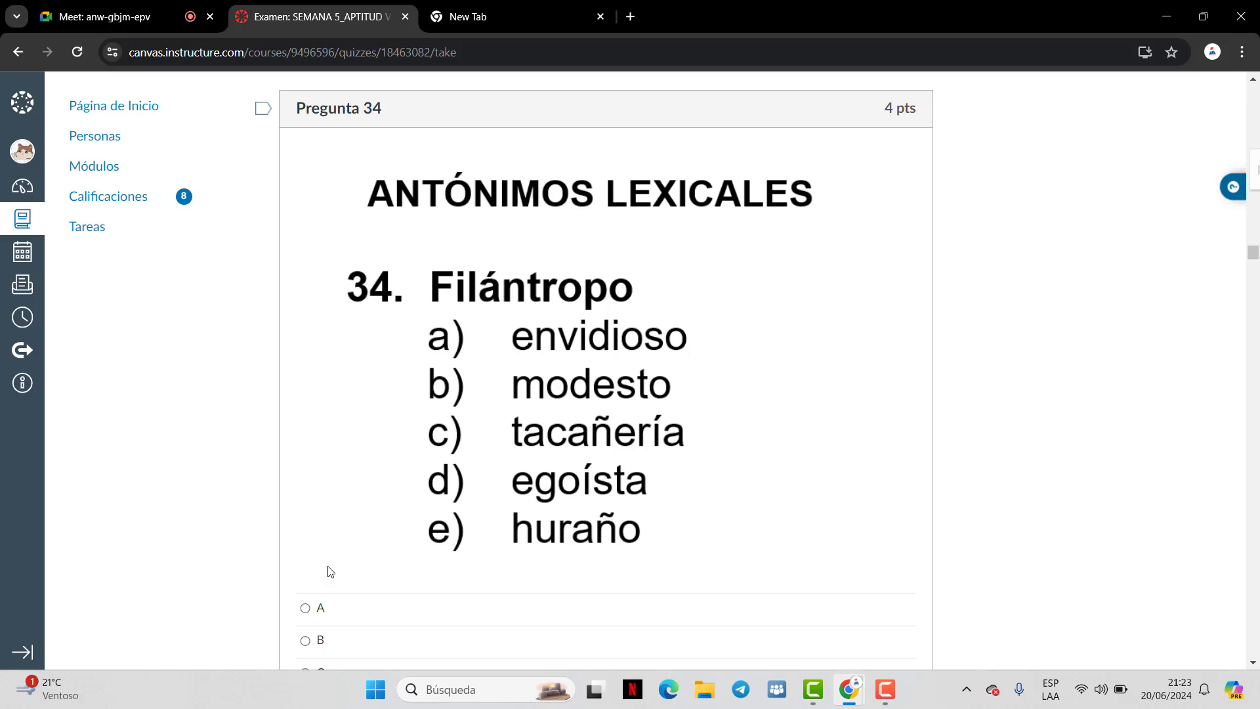
scroll(363, 544, "down", 2)
left_click(315, 547)
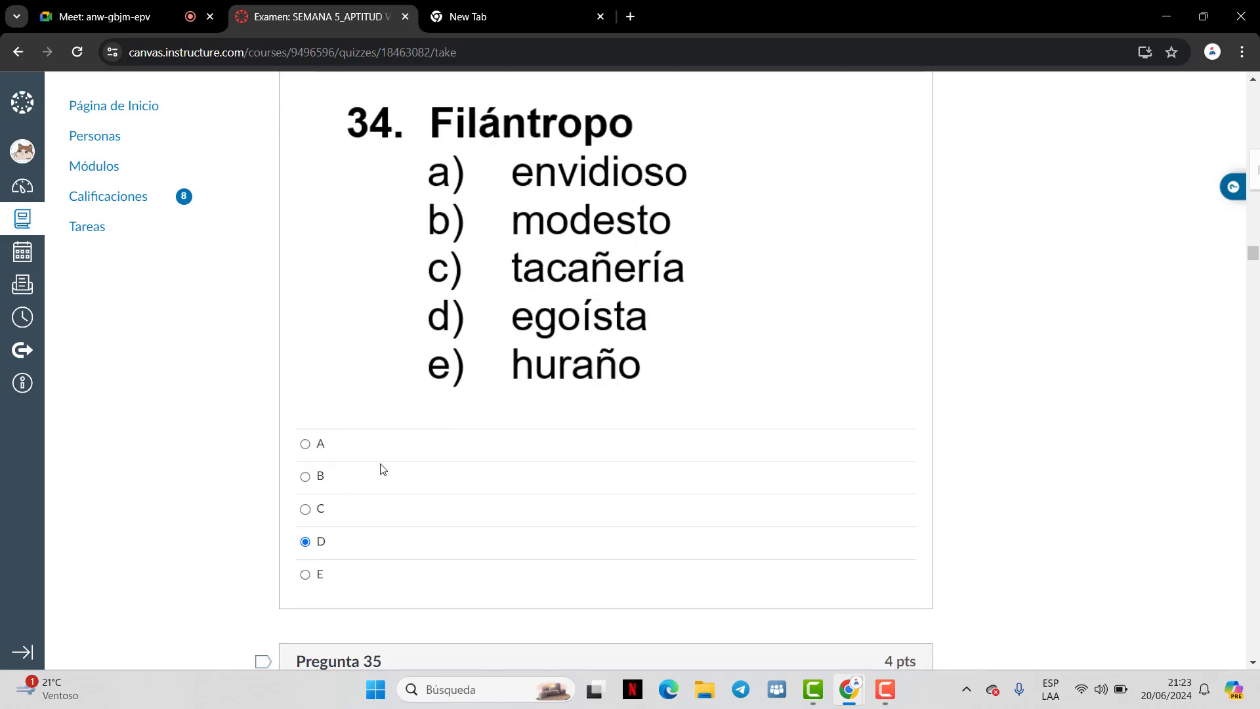
scroll(382, 470, "down", 5)
scroll(384, 470, "down", 2)
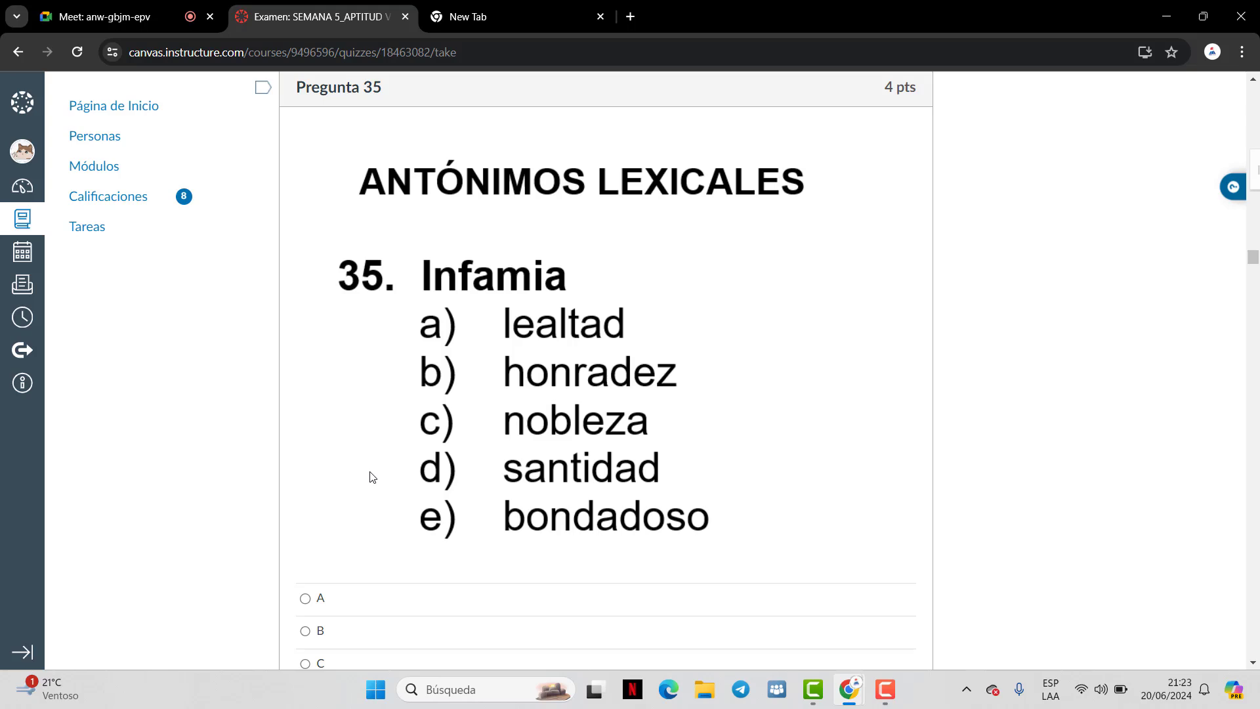
scroll(358, 498, "down", 2)
scroll(354, 506, "up", 1)
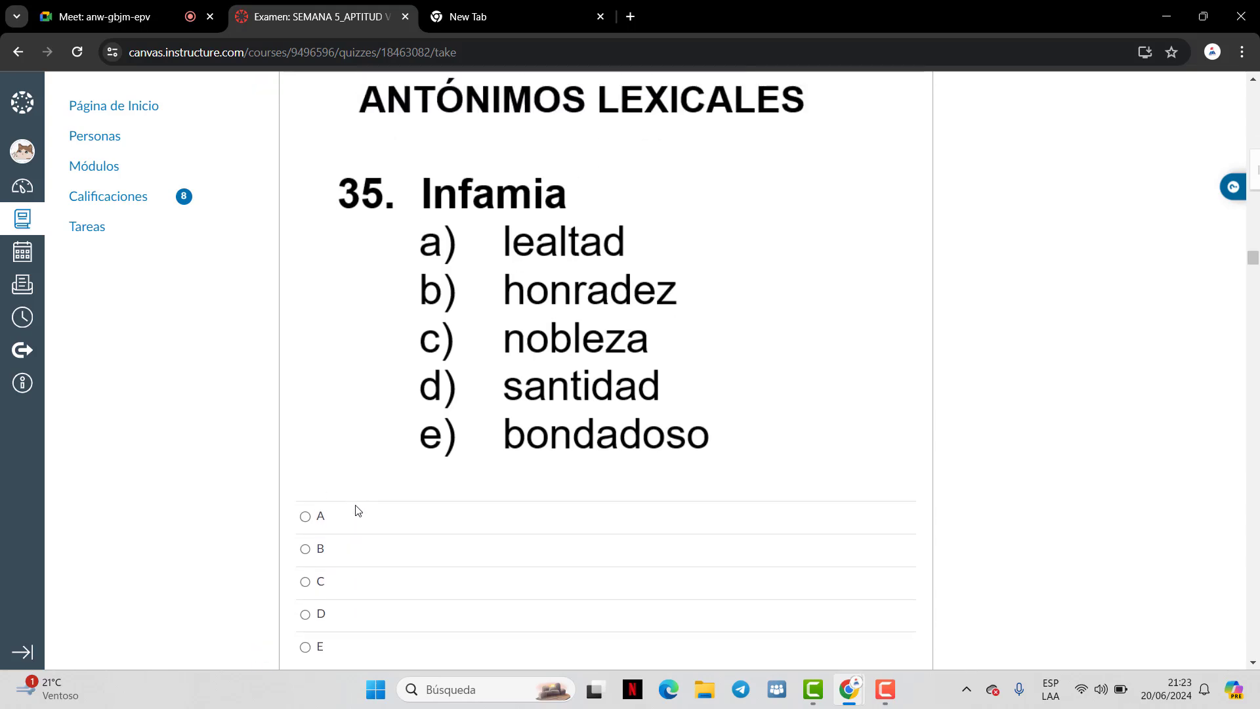
scroll(356, 524, "down", 1)
left_click(306, 499)
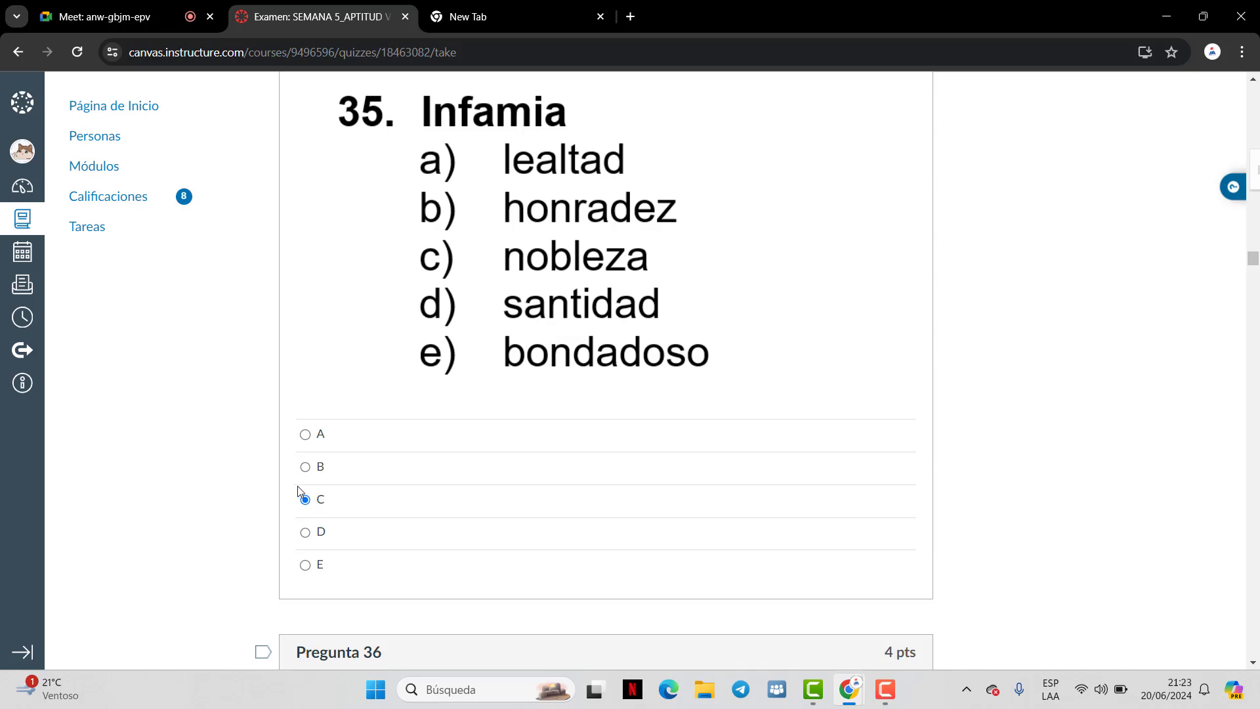
Select answer E (calumniar) for question 36, Enaltecer, and answer E (dócil) for question 37, Levantisco
scroll(366, 400, "down", 1)
scroll(366, 400, "up", 2)
scroll(362, 395, "down", 10)
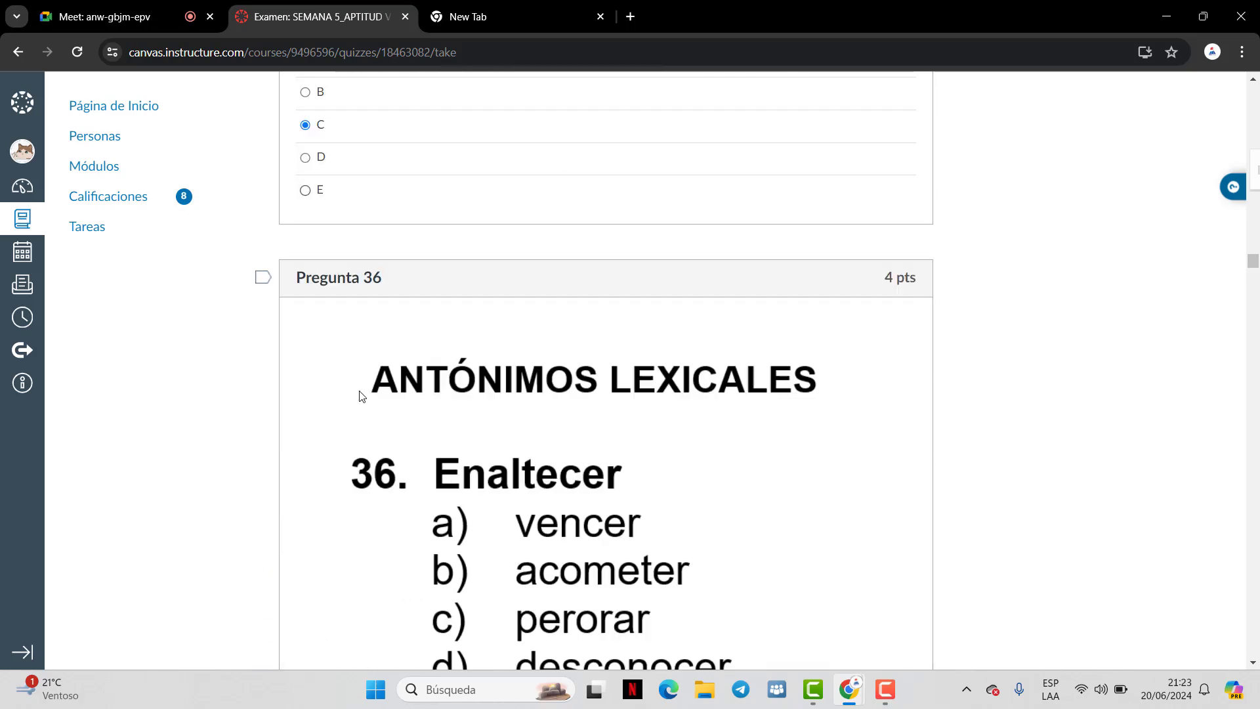
scroll(361, 395, "down", 2)
scroll(359, 397, "up", 1)
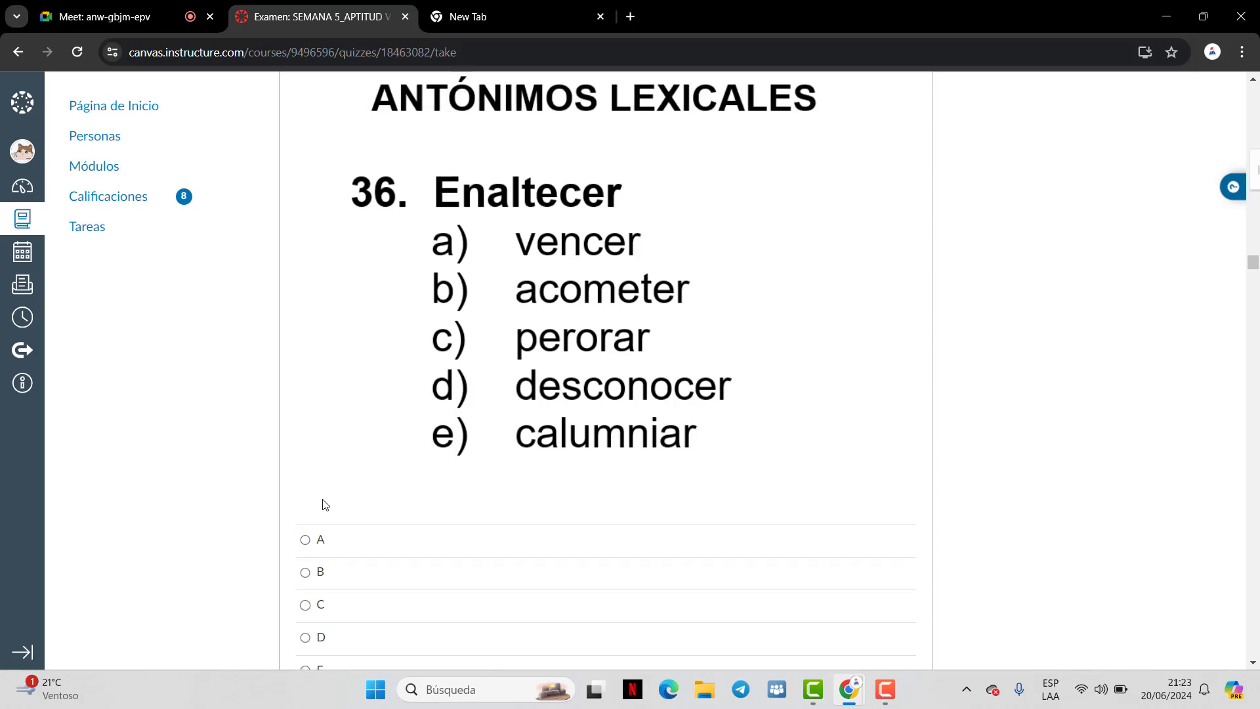
scroll(324, 505, "down", 1)
left_click(306, 588)
scroll(399, 410, "down", 8)
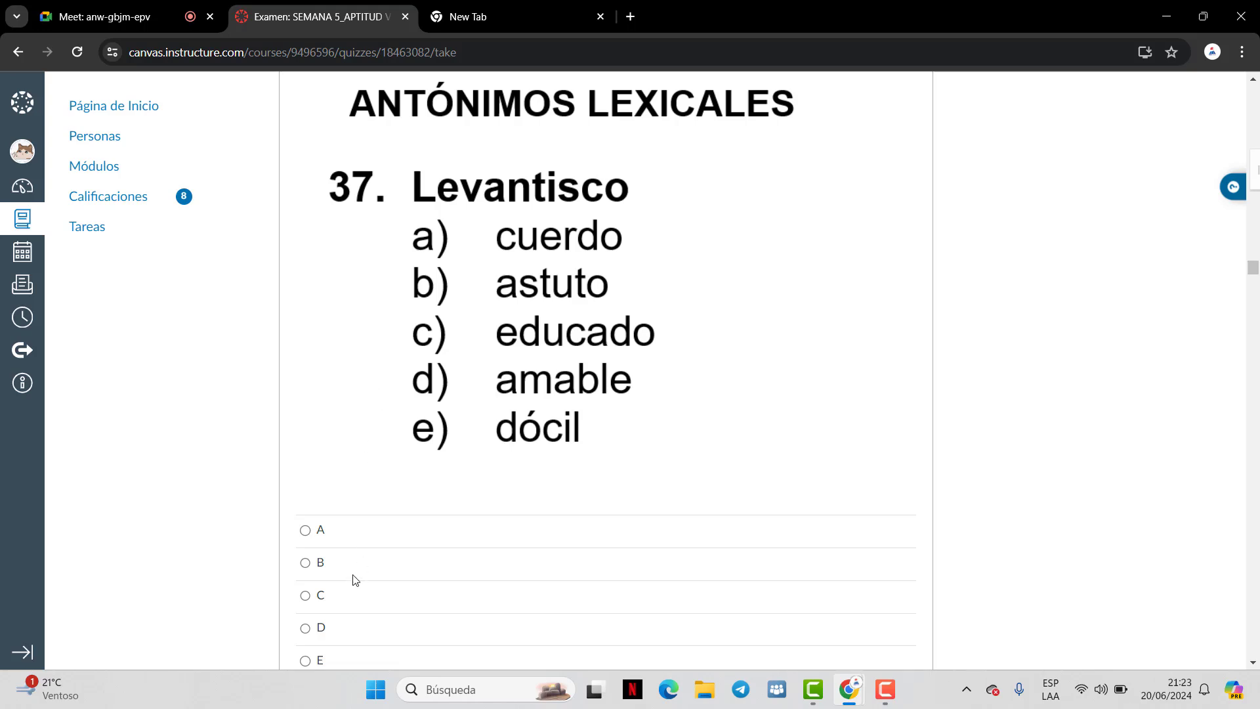
scroll(355, 580, "down", 1)
left_click(303, 578)
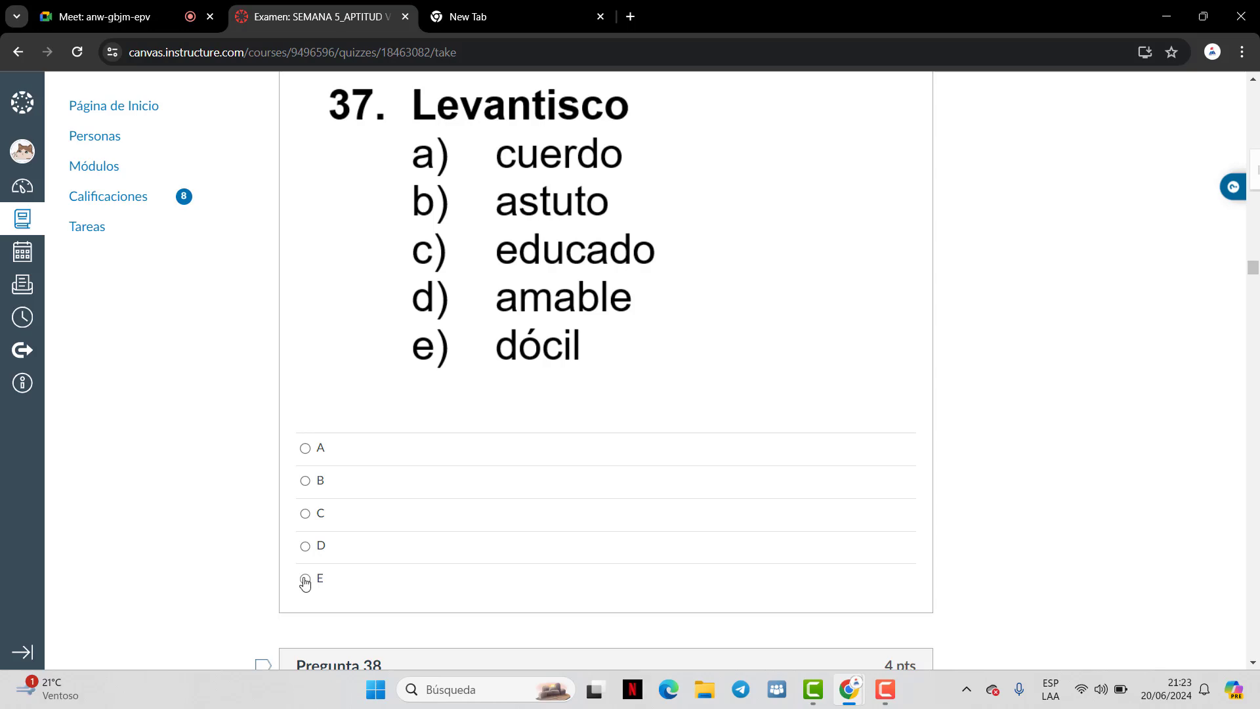
Select answer C (extender) for question 38, Contraer
scroll(584, 414, "down", 9)
scroll(516, 434, "up", 1)
scroll(517, 434, "down", 1)
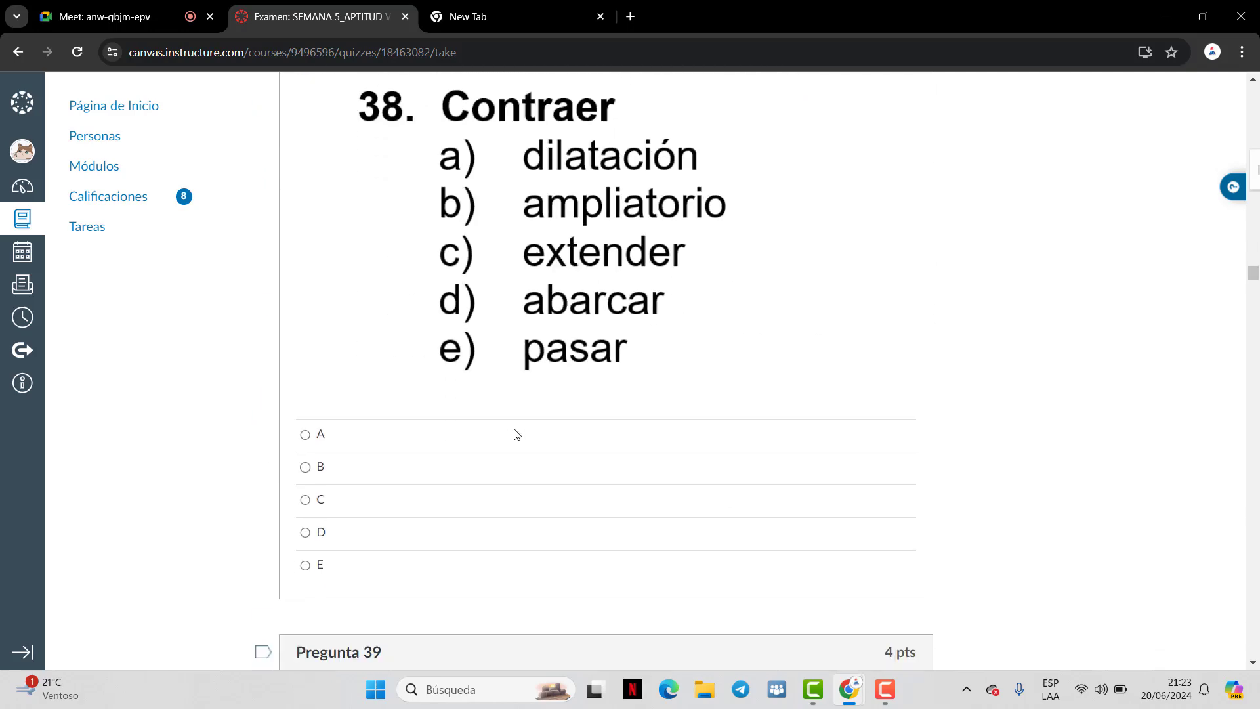
left_click(309, 500)
Select answer E (experto) for question 40, Aprendiz, and answer E (pésimo) for question 41, Eximio
scroll(706, 334, "down", 10)
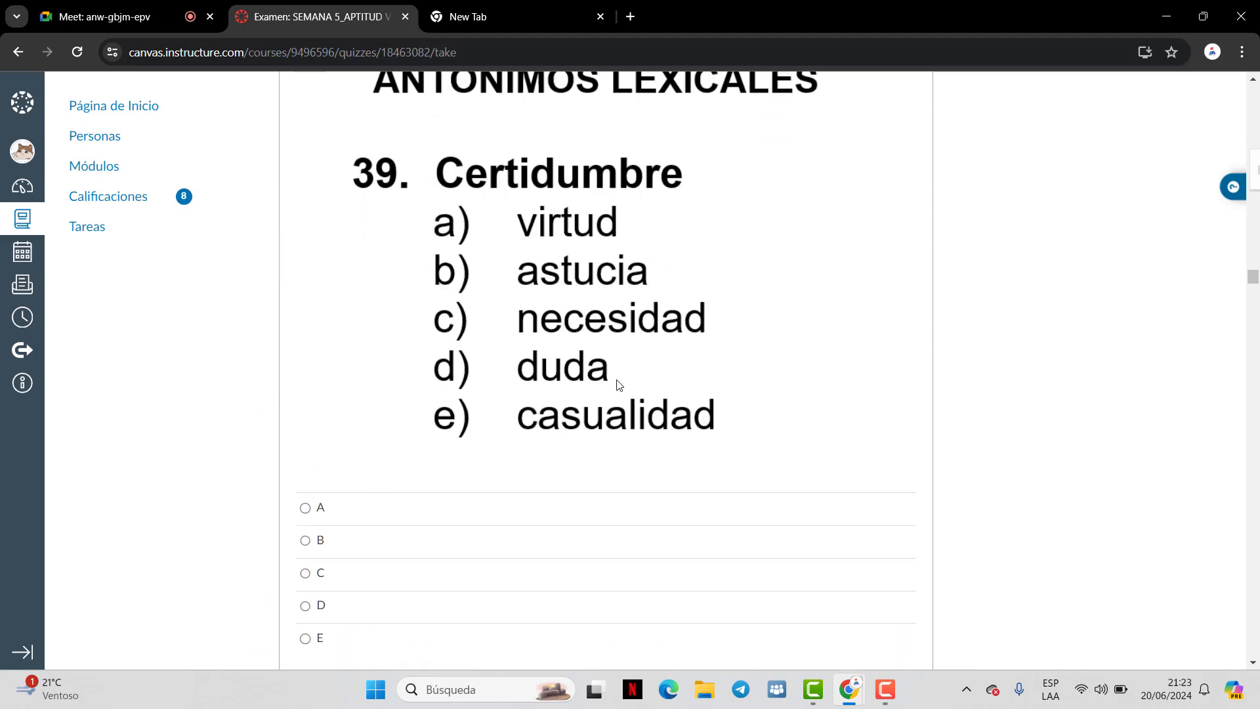
scroll(509, 387, "down", 1)
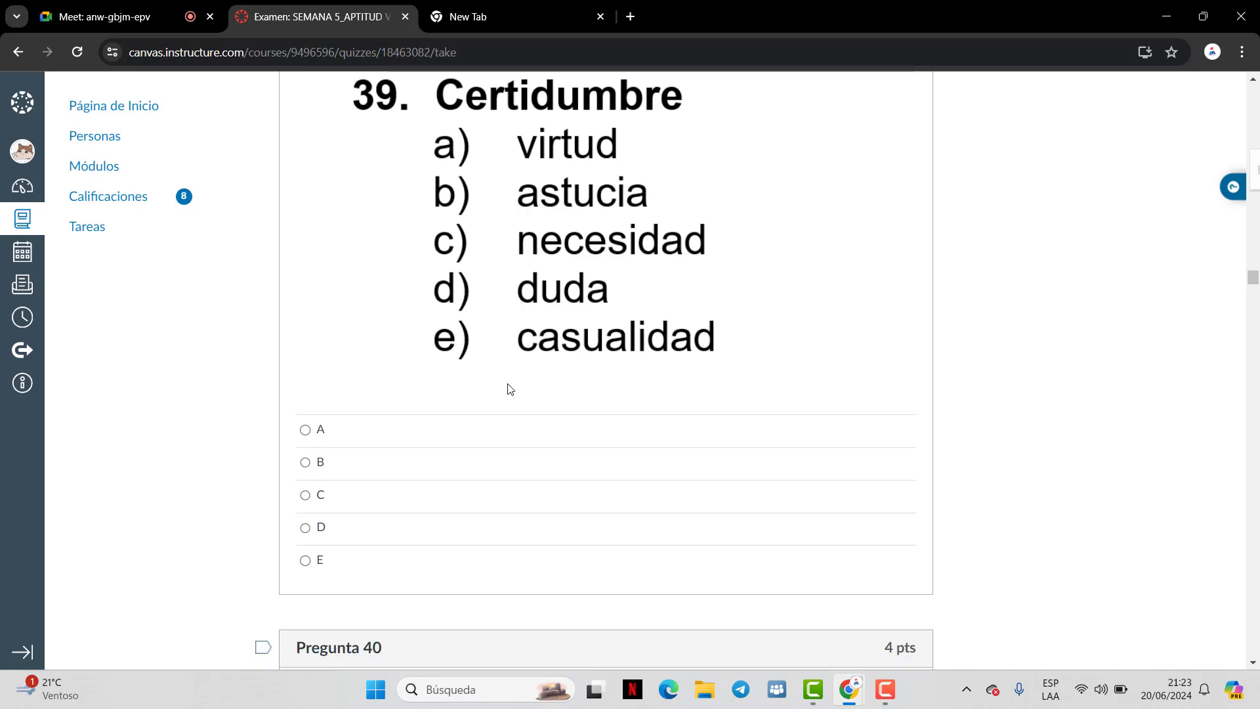
scroll(643, 389, "down", 11)
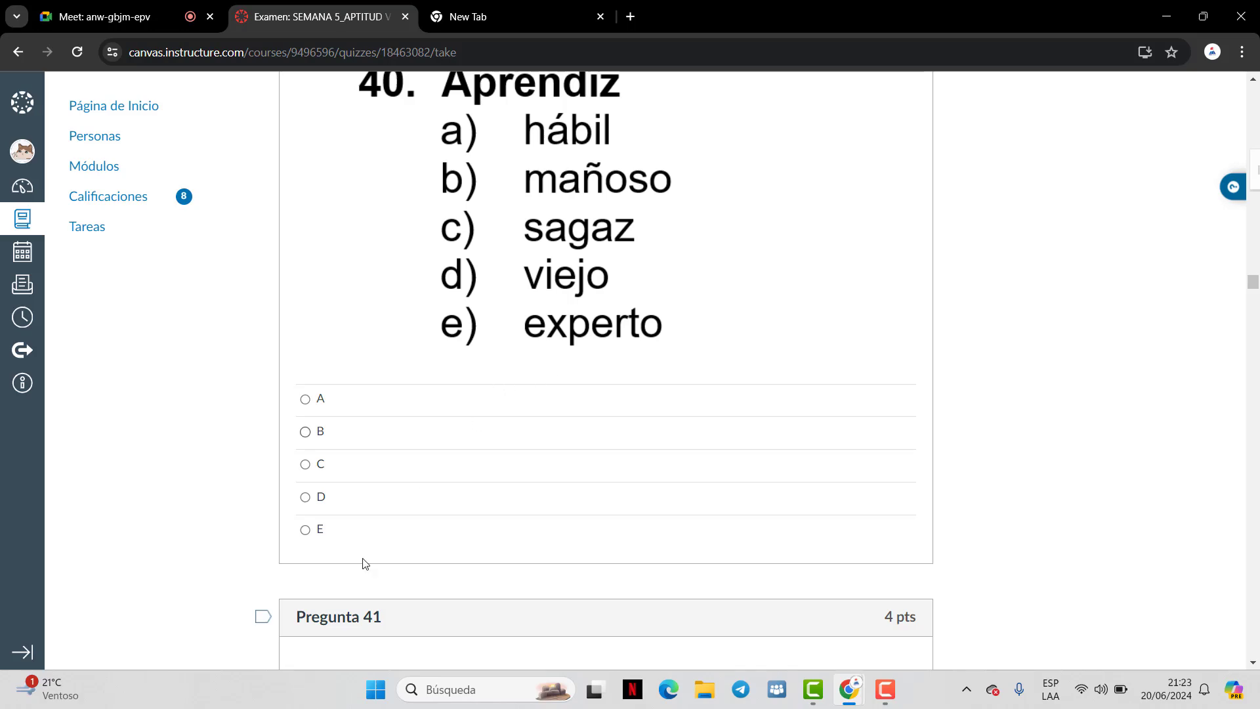
left_click(305, 529)
scroll(483, 419, "up", 1)
scroll(485, 418, "down", 7)
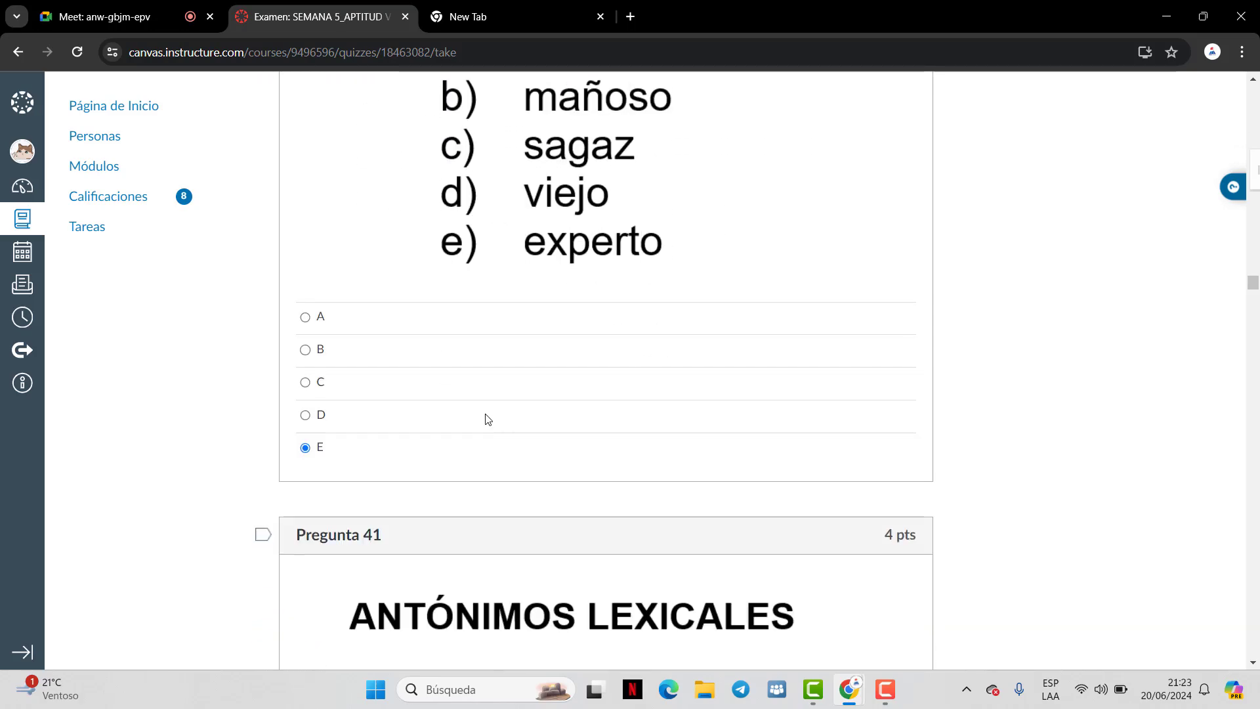
scroll(487, 419, "down", 3)
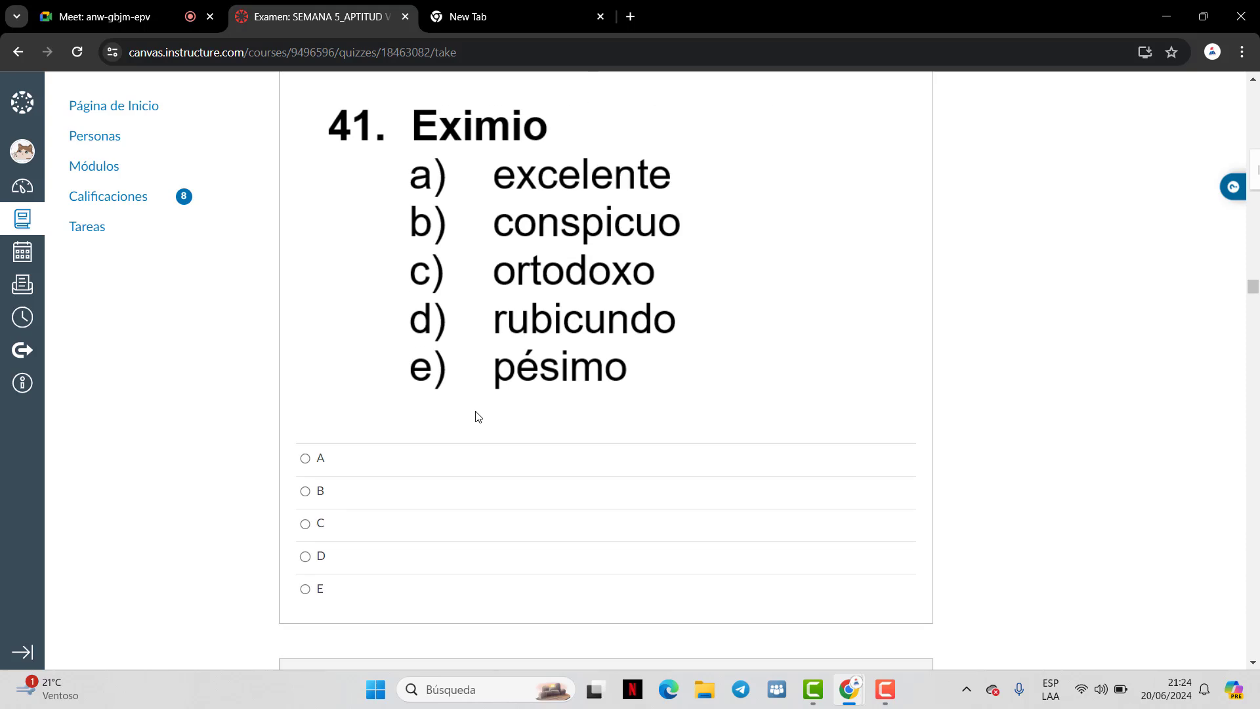
left_click(321, 589)
scroll(450, 239, "down", 1)
scroll(453, 393, "up", 2)
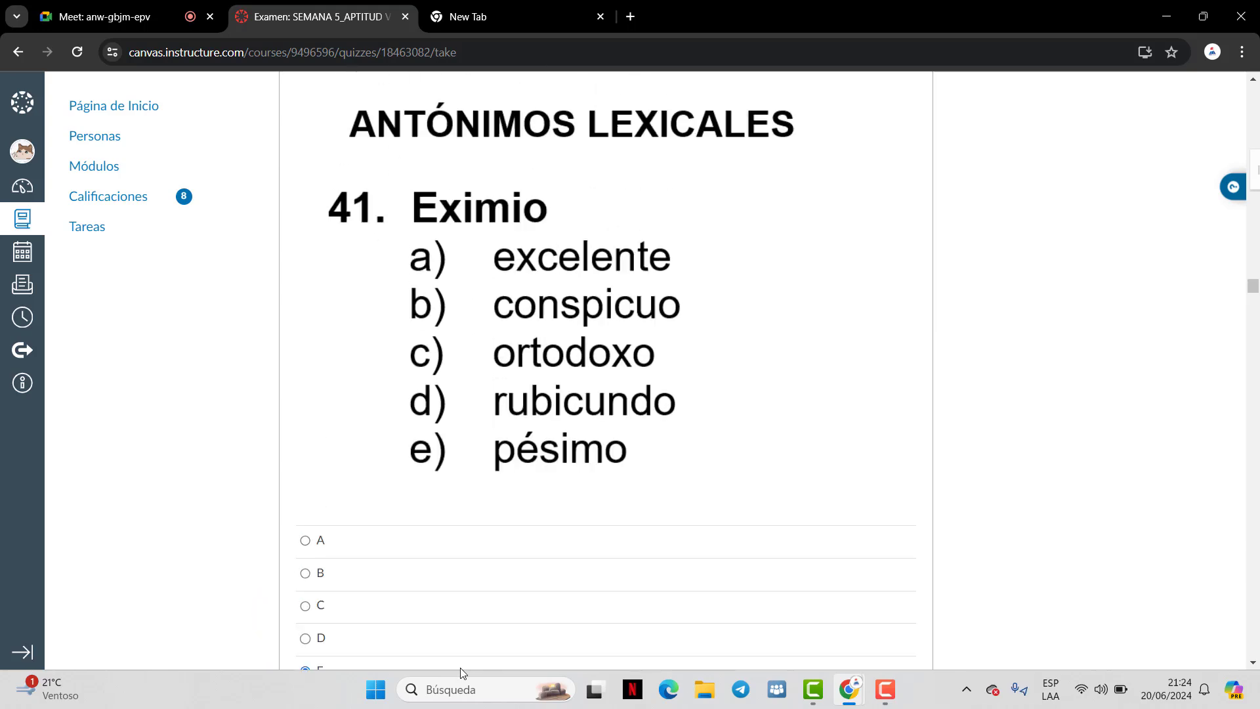
Select answer C (insípido) for question 42, Sápido, and answer D (desatento) for question 43, Absorto
scroll(563, 478, "down", 10)
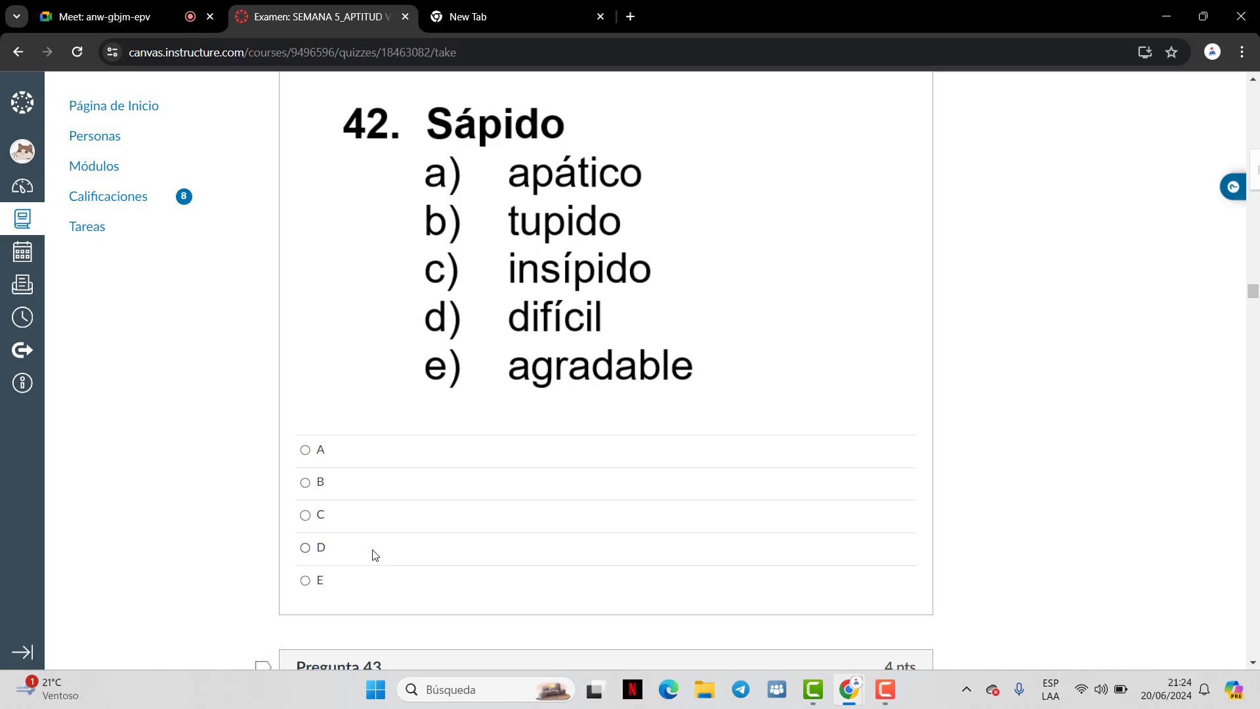
left_click(320, 518)
scroll(424, 433, "down", 10)
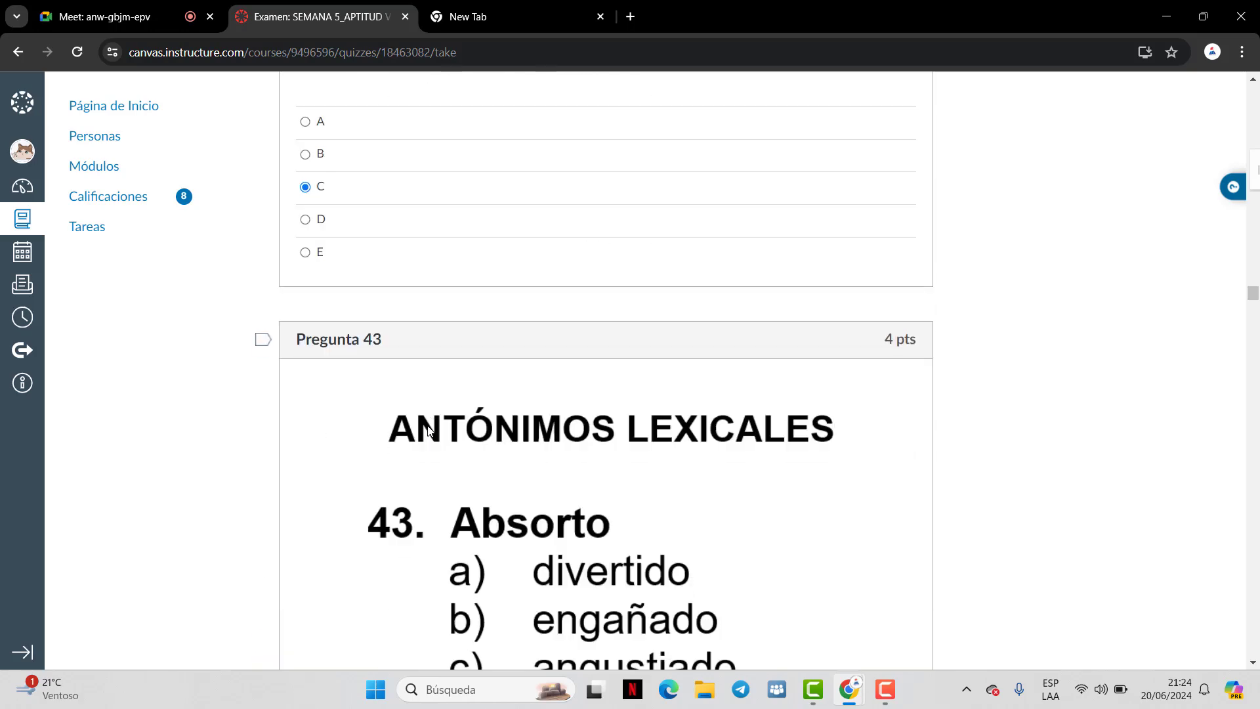
scroll(426, 436, "down", 4)
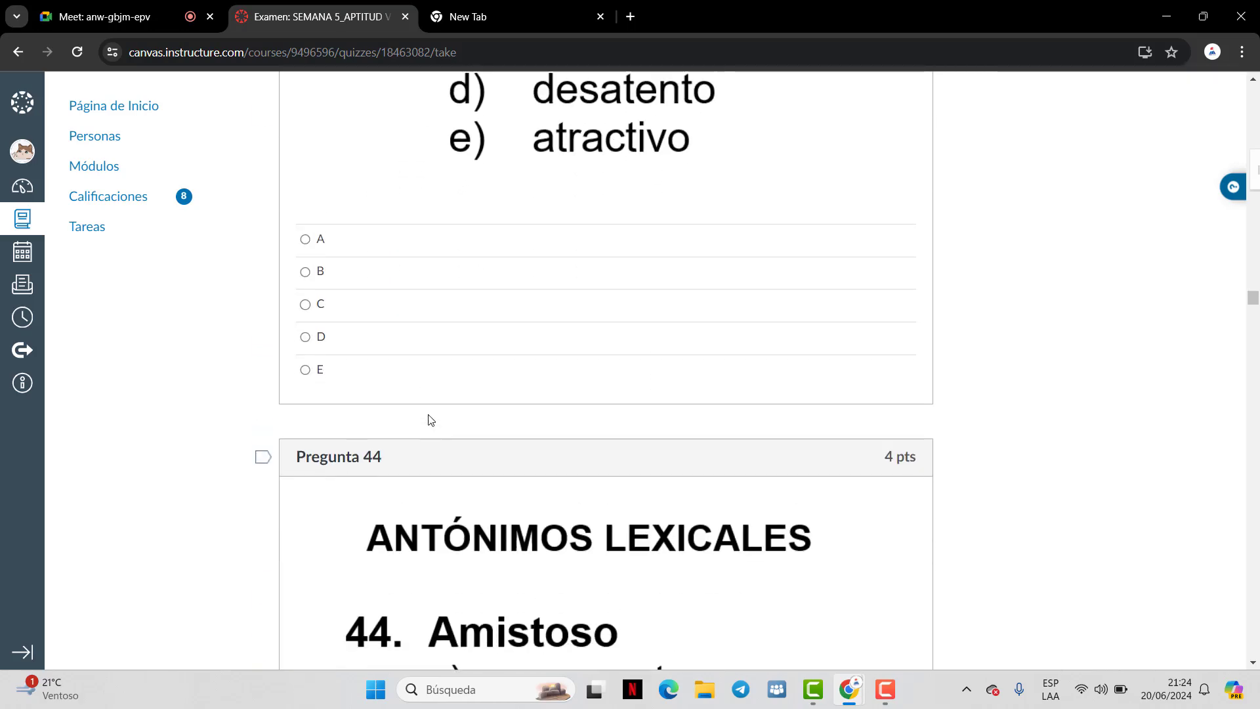
scroll(426, 436, "up", 4)
scroll(432, 438, "down", 1)
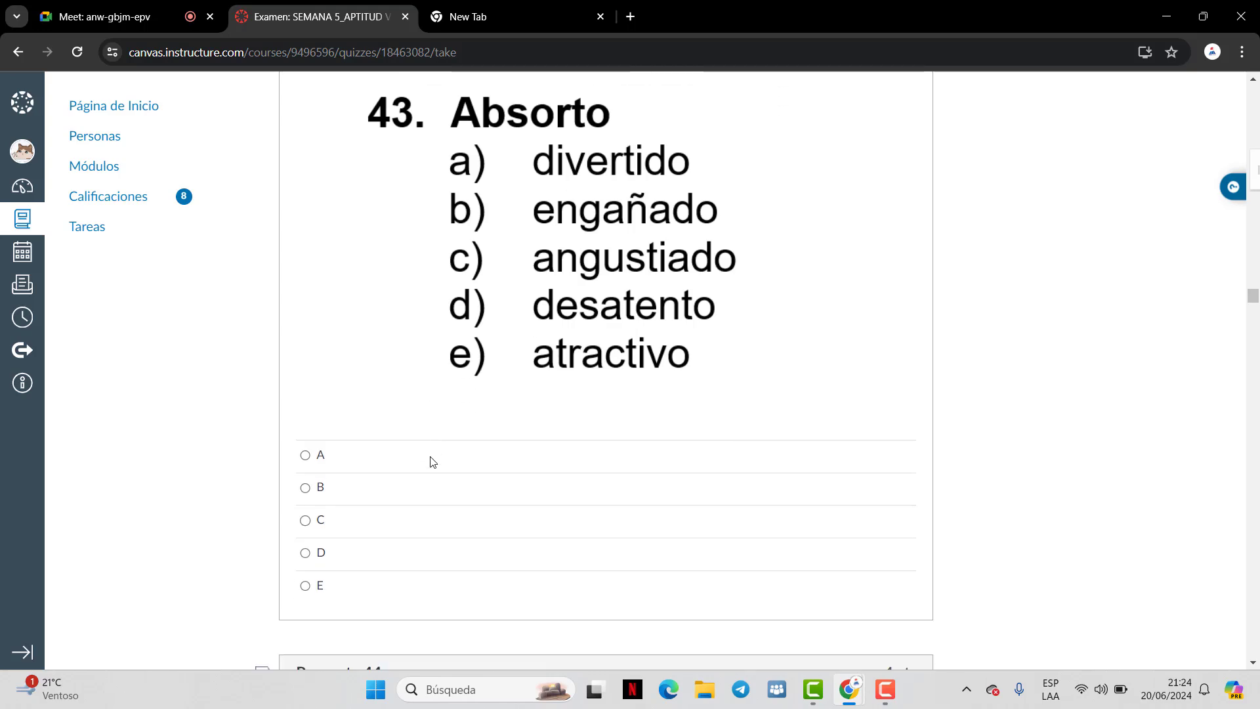
left_click(314, 551)
Select answer C (arisco) for question 44, Amistoso, and answer B (elogiar) for question 45, Difamar
scroll(526, 269, "down", 8)
scroll(525, 334, "down", 3)
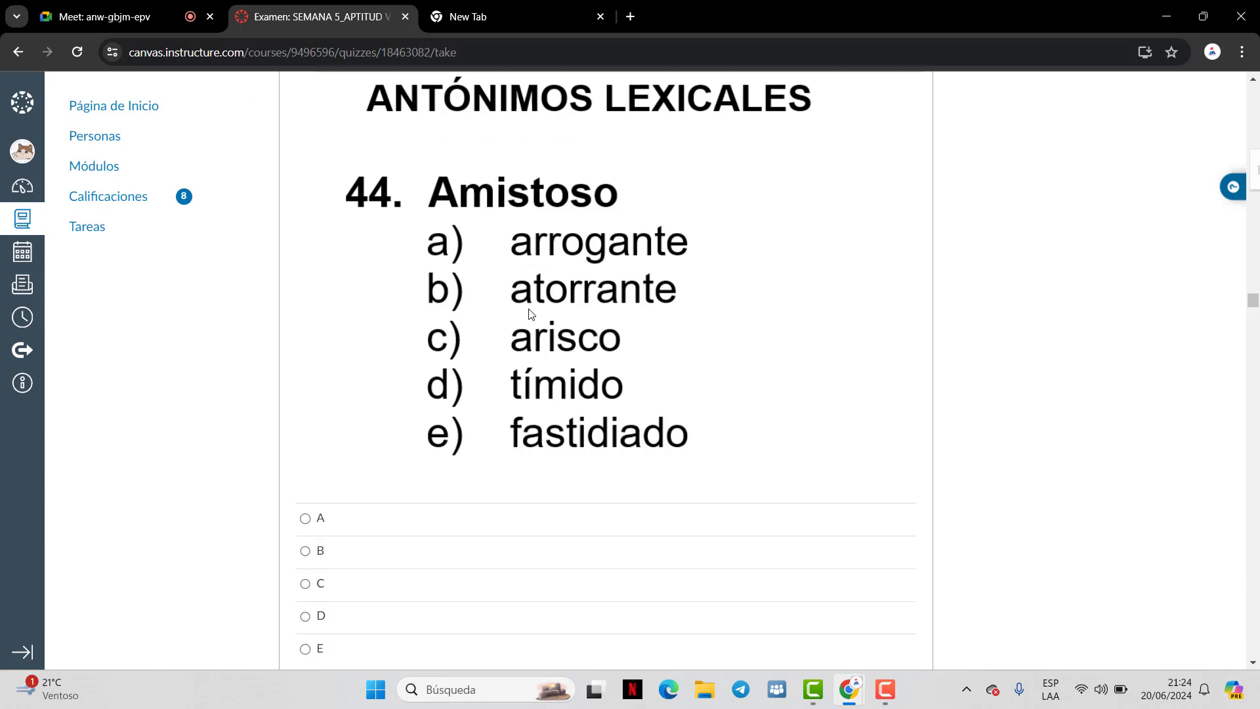
scroll(528, 334, "down", 3)
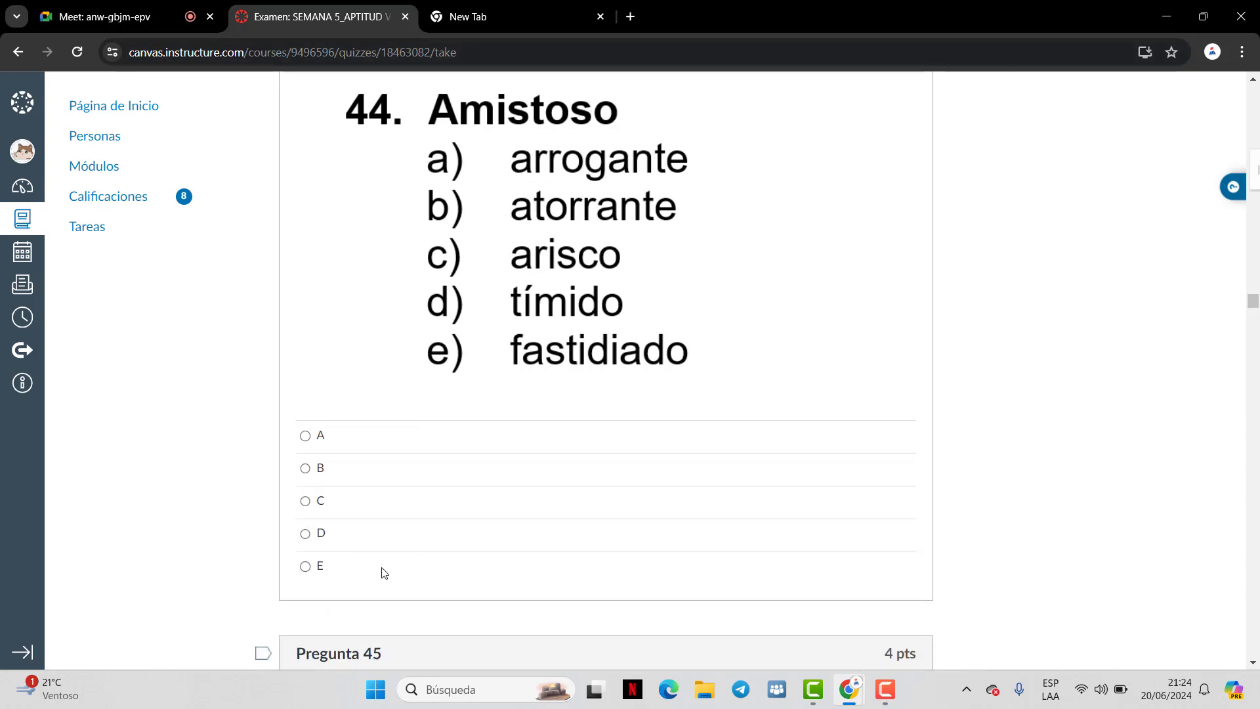
left_click(320, 500)
scroll(470, 358, "down", 6)
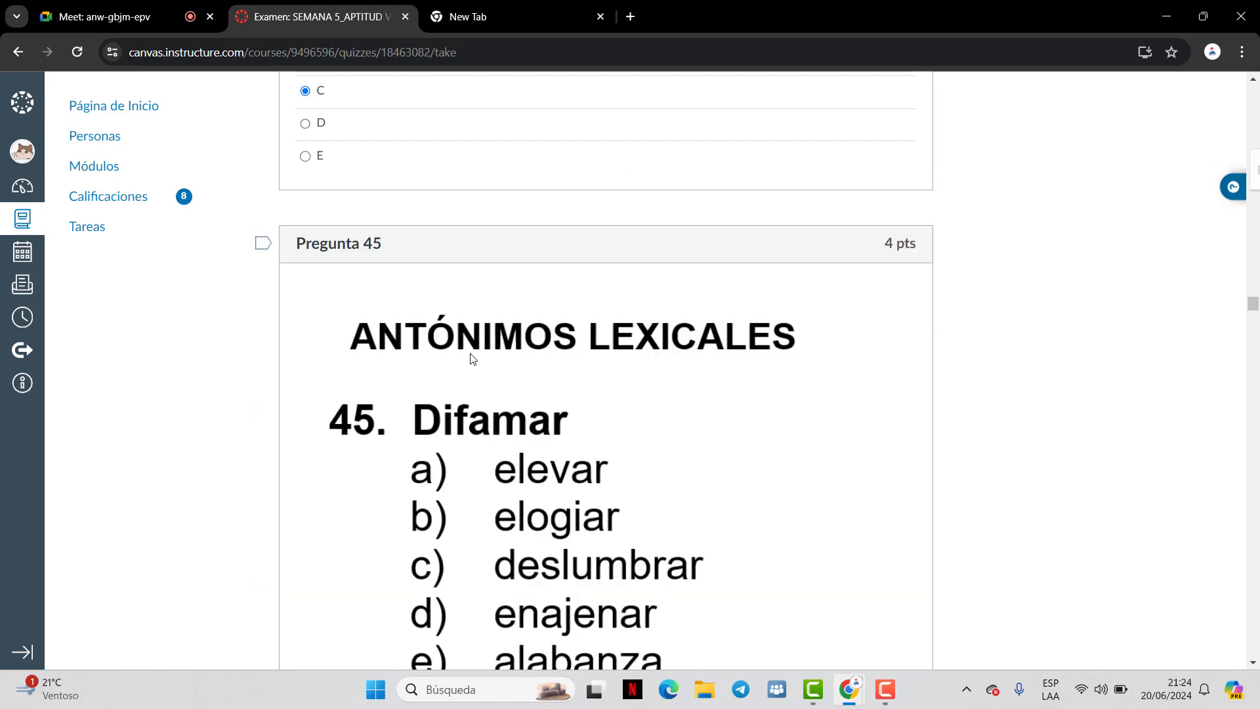
scroll(470, 359, "down", 4)
scroll(464, 253, "down", 1)
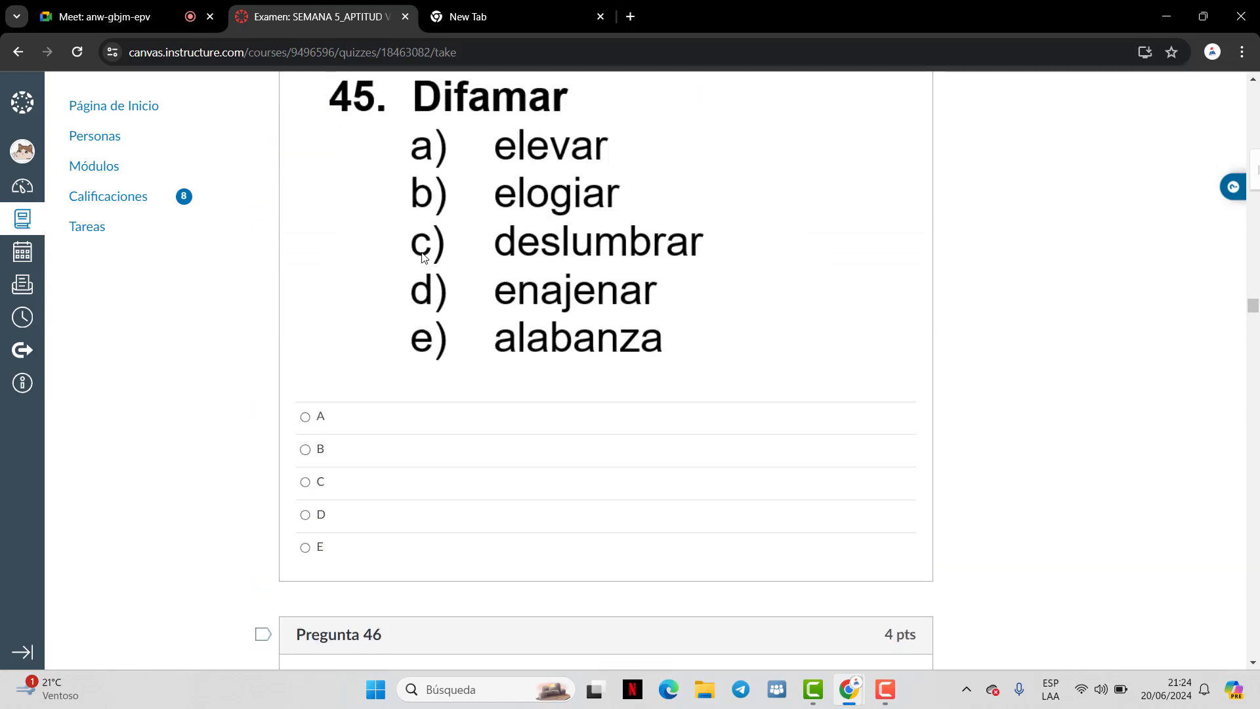
scroll(502, 590, "up", 1)
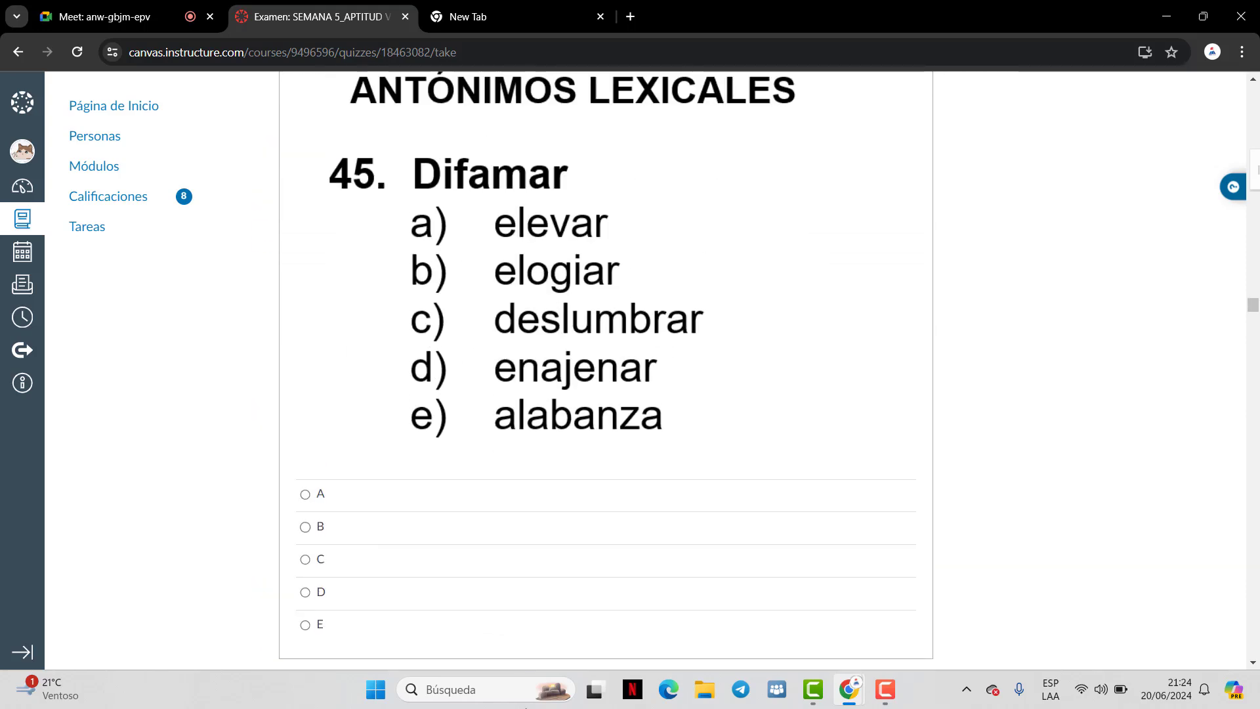
left_click(305, 527)
Select answer B (aumentar) for question 46, Mermar, and answer E (admitir) for question 47, Rechazar
scroll(450, 441, "down", 10)
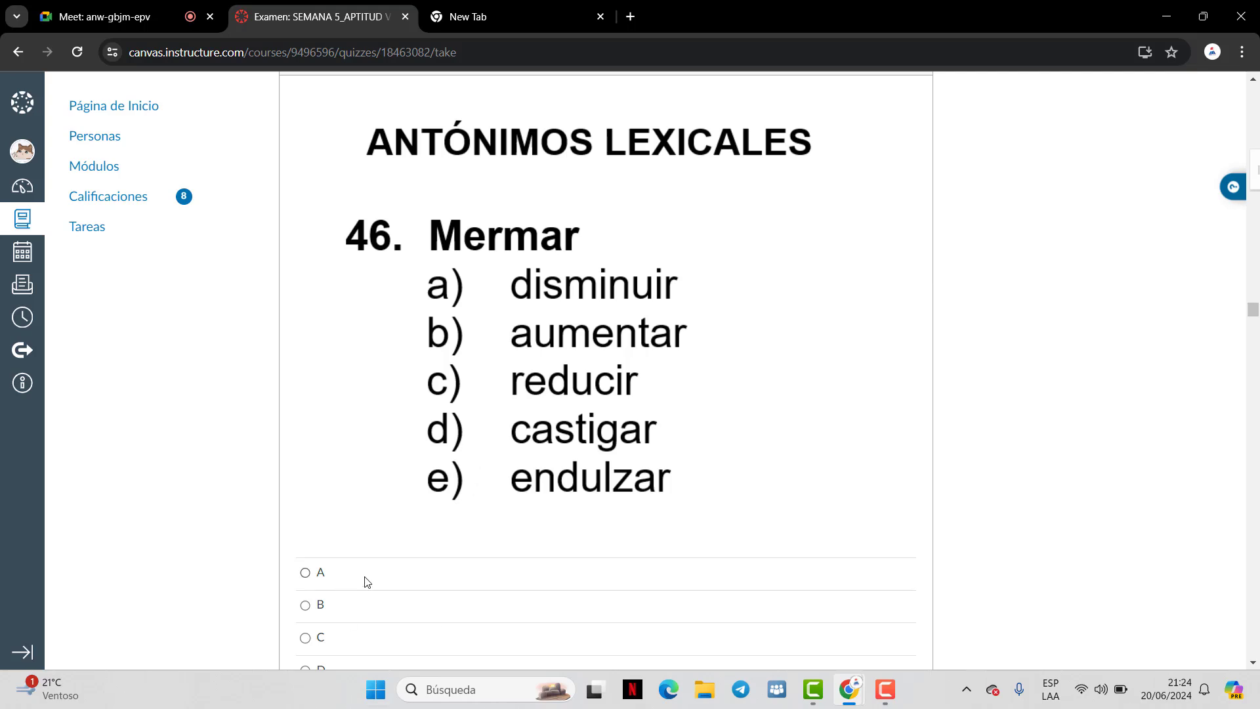
scroll(362, 555, "down", 1)
scroll(335, 541, "down", 1)
left_click(313, 528)
scroll(482, 407, "down", 7)
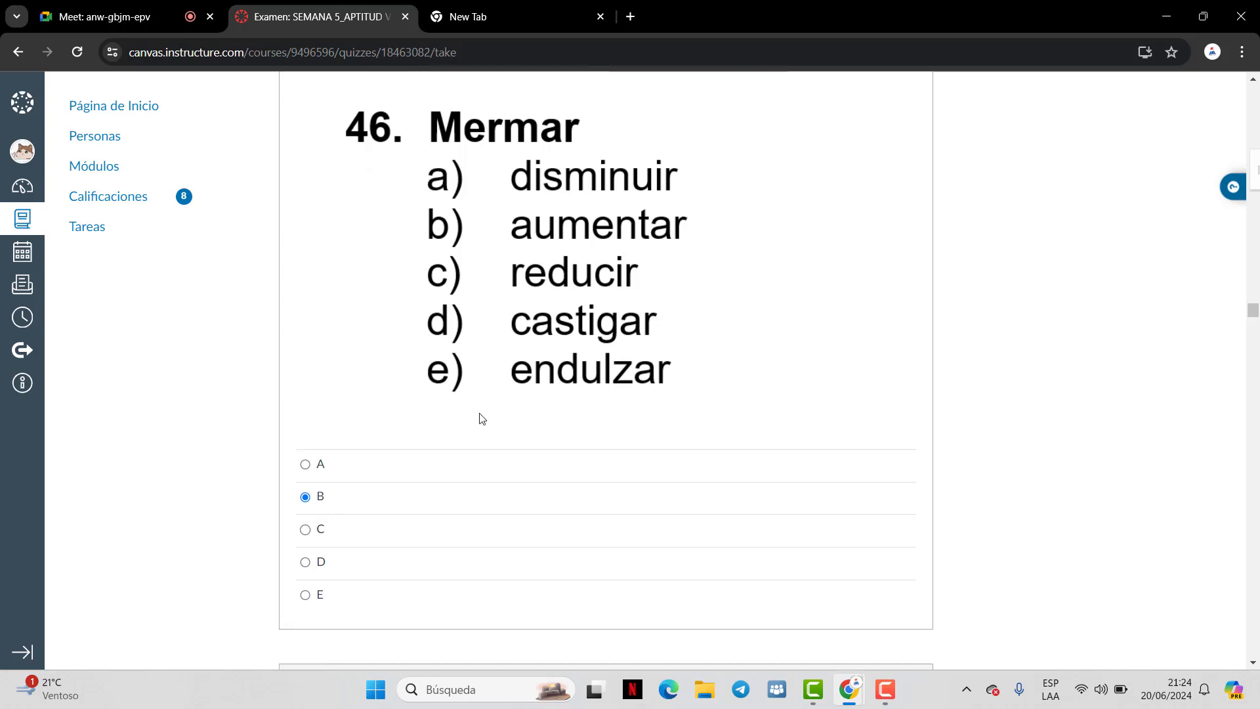
scroll(488, 394, "down", 5)
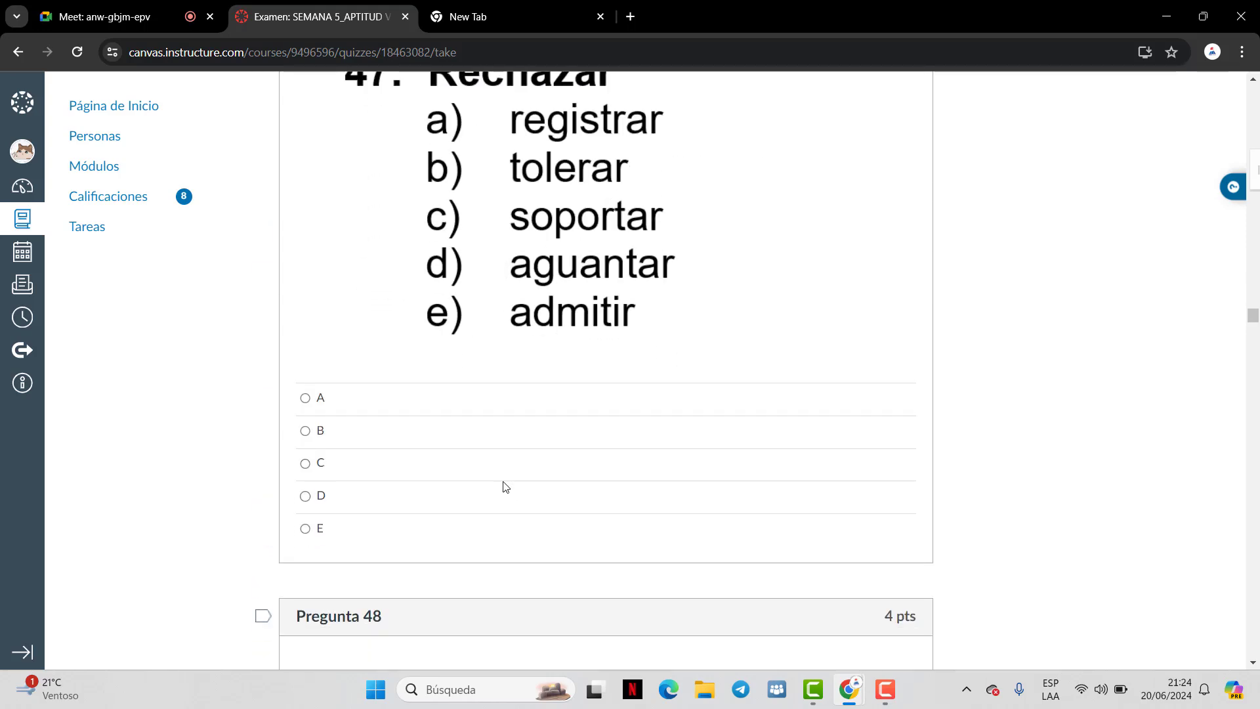
scroll(500, 479, "up", 1)
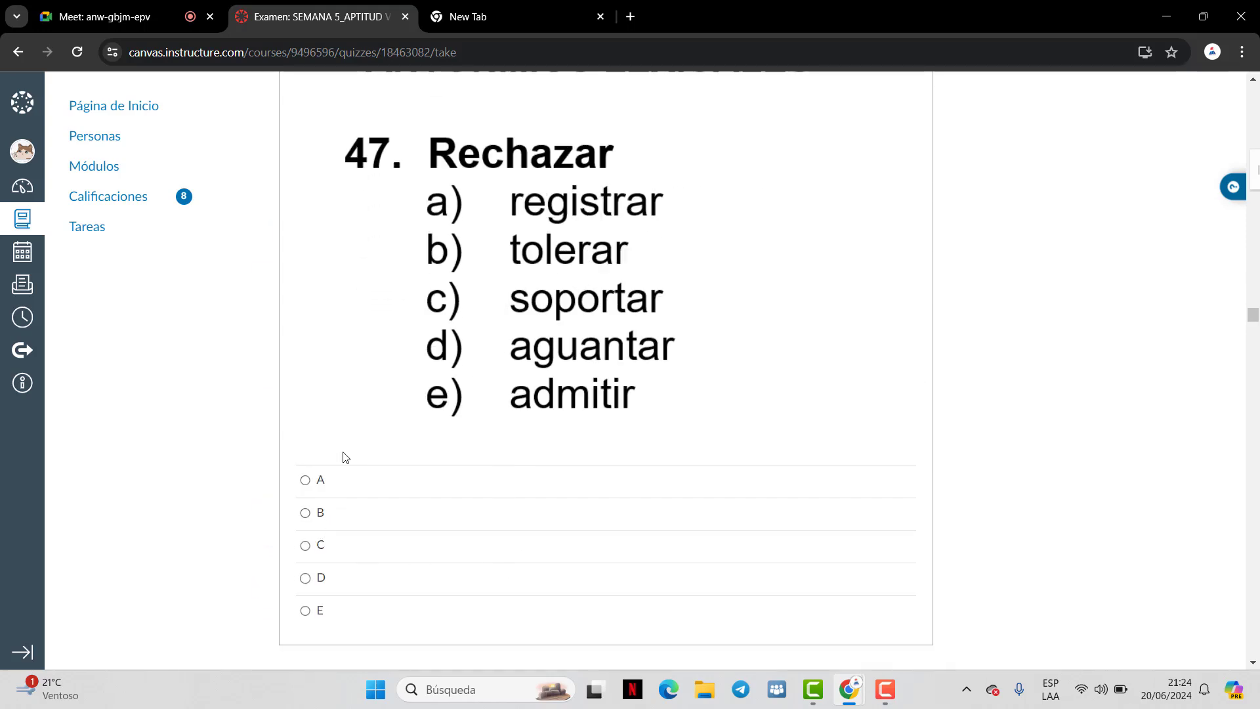
left_click(305, 610)
Select answer E (articular) for question 48, Balbucear, and answer A (esplendor) for question 49, Decadencia
scroll(443, 506, "down", 10)
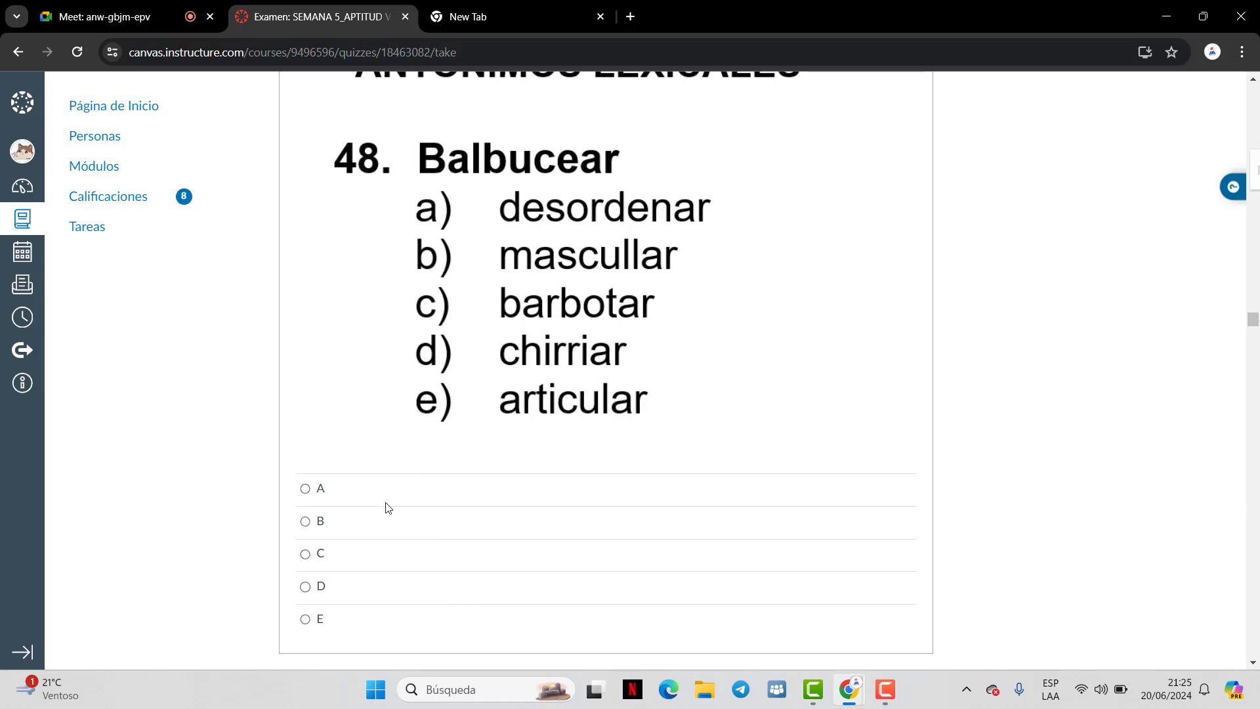
scroll(386, 509, "down", 1)
scroll(386, 512, "up", 1)
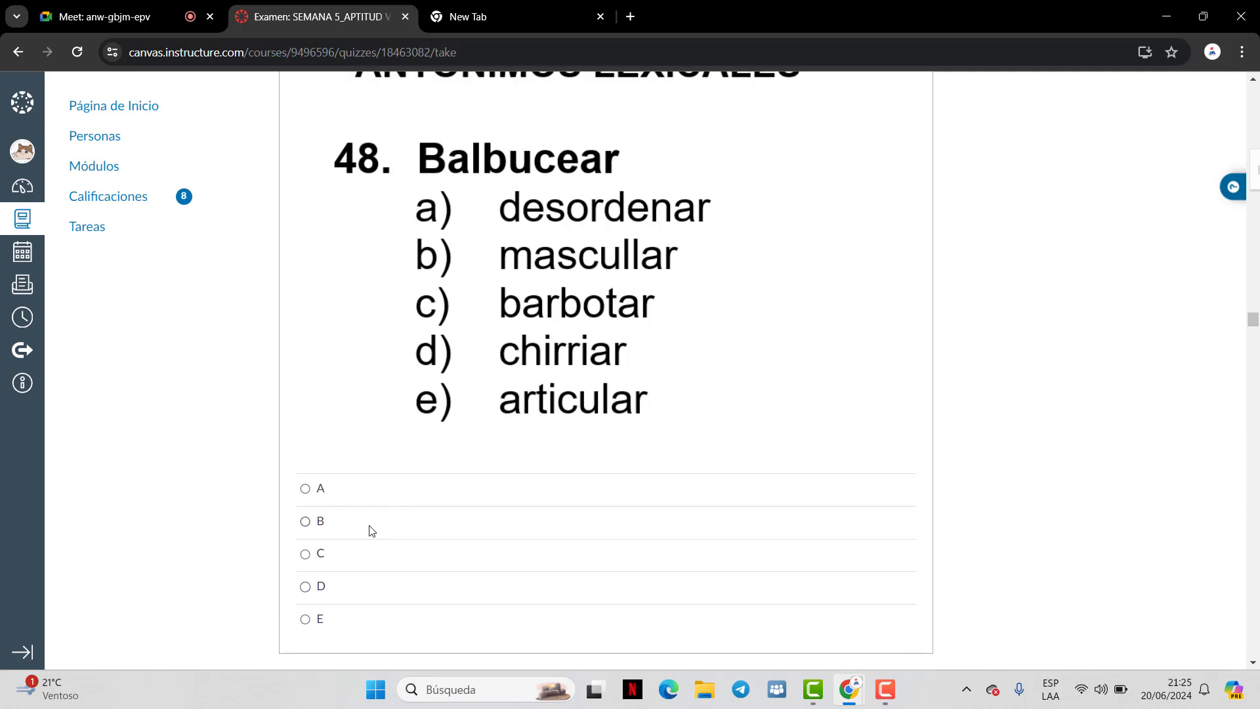
left_click(305, 619)
scroll(840, 398, "down", 8)
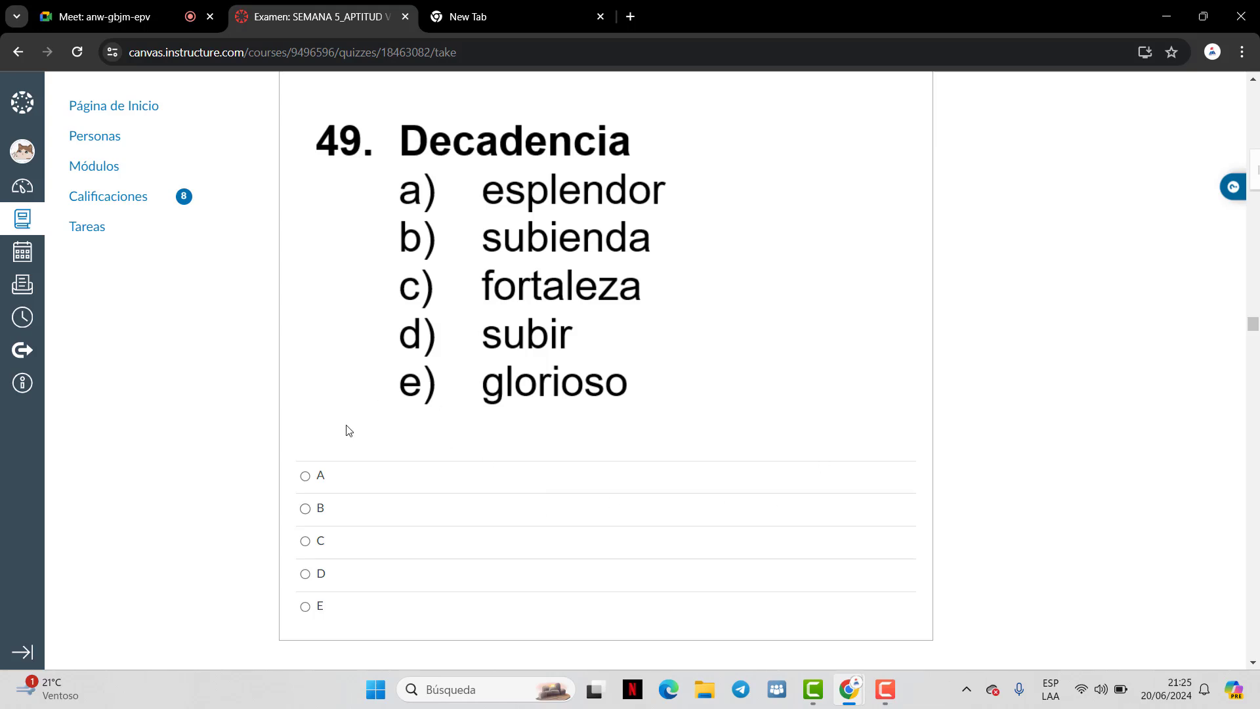
left_click(323, 477)
Select answer B (exaltación) for question 50, Amodorramiento, and answer D (constante) for question 51, Versátil
scroll(726, 197, "down", 10)
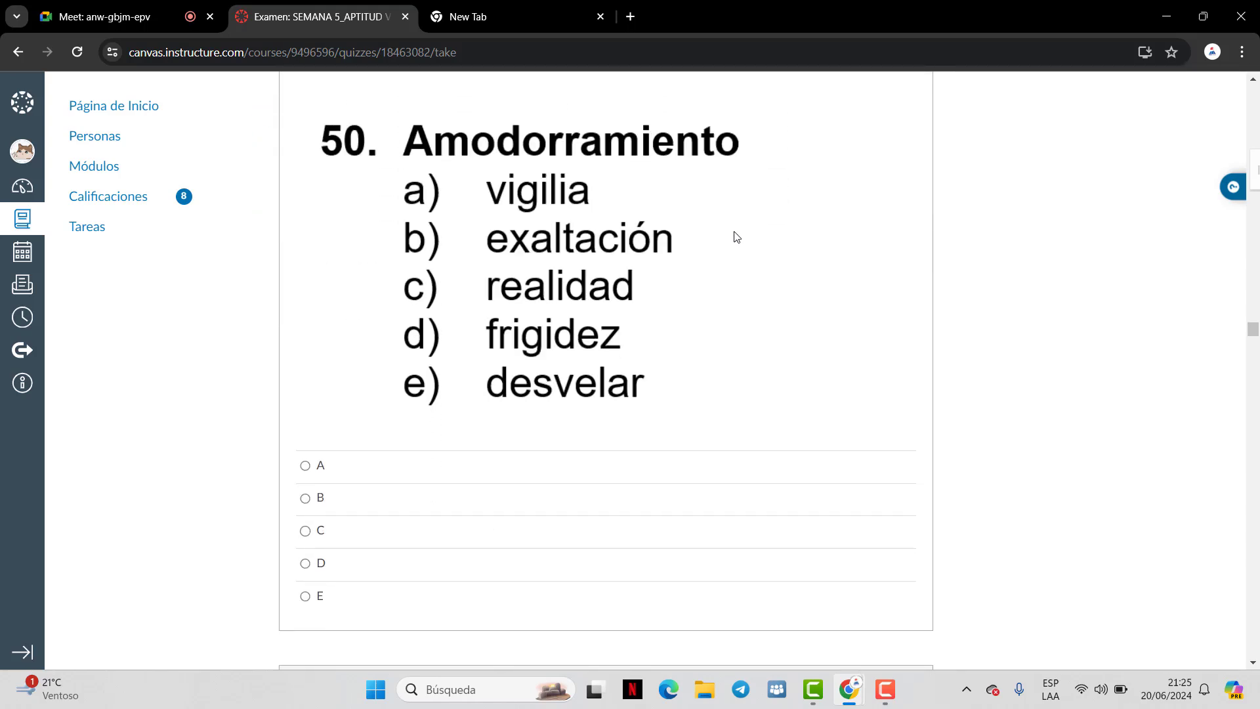
left_click(297, 497)
scroll(923, 184, "down", 10)
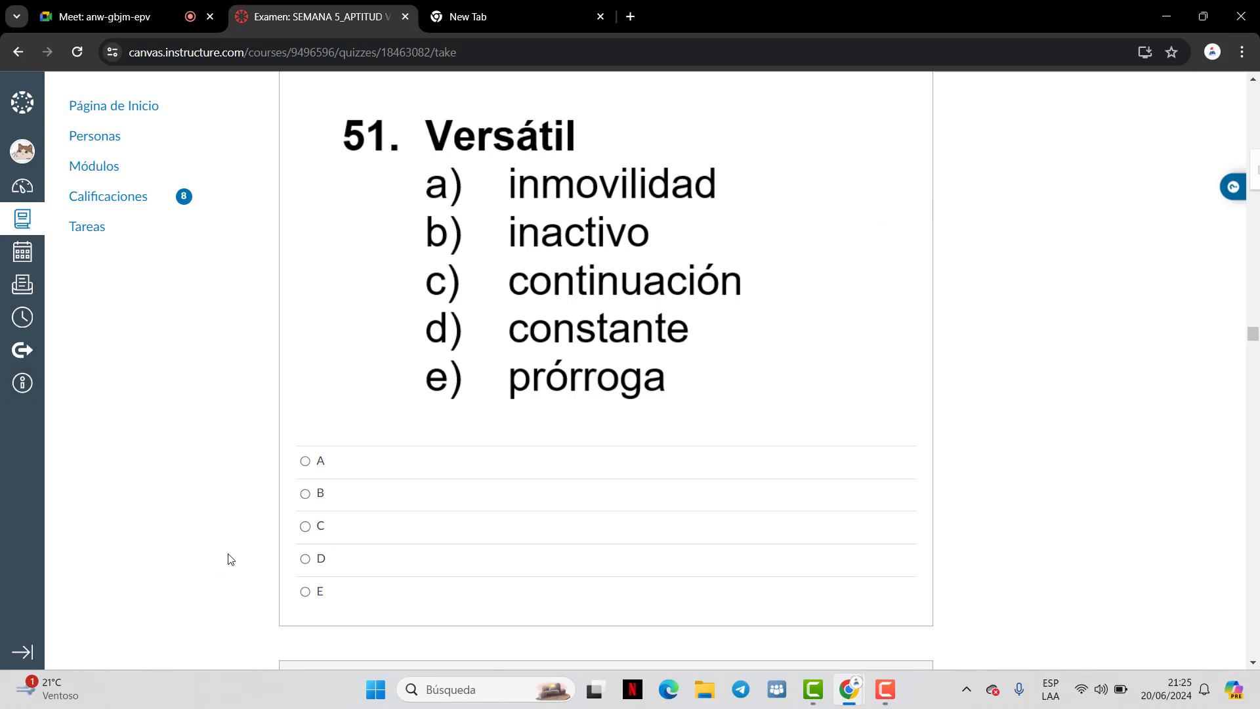
left_click(320, 561)
Select answer D (asustadizo) for question 52, Impertérrito, and answer B (estridente) for question 53, Quedo
scroll(727, 253, "down", 5)
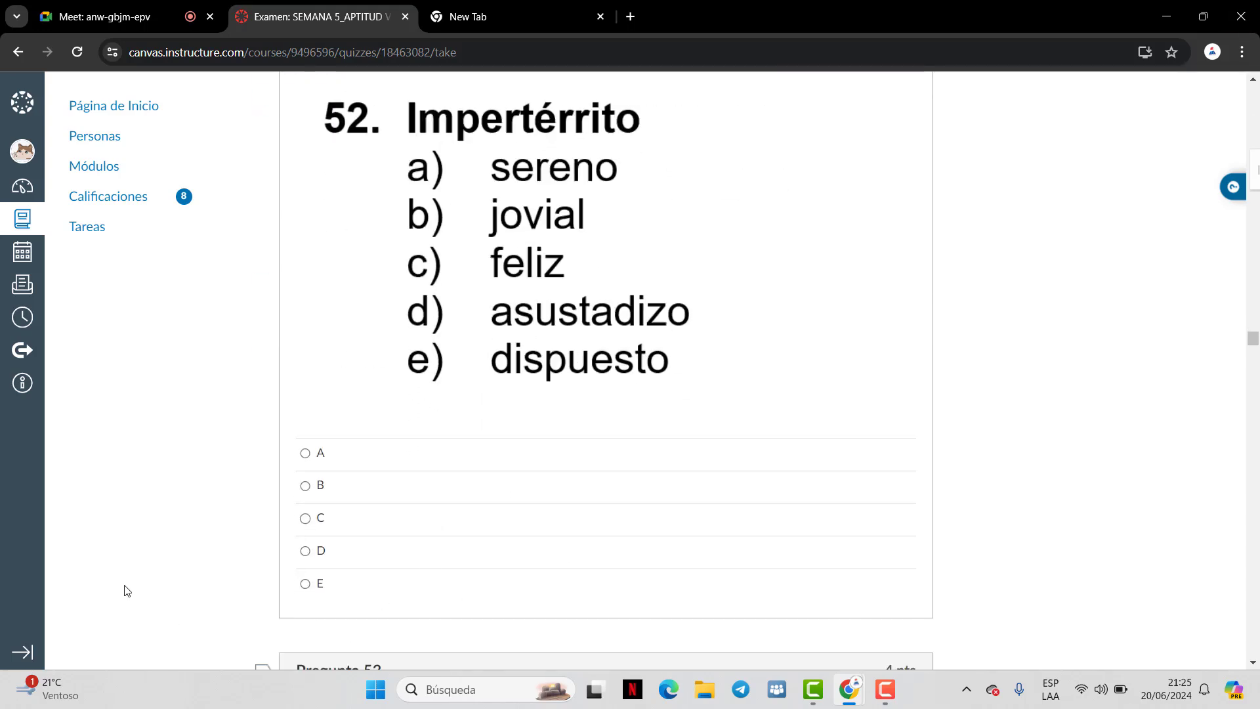
left_click(305, 550)
scroll(584, 325, "down", 7)
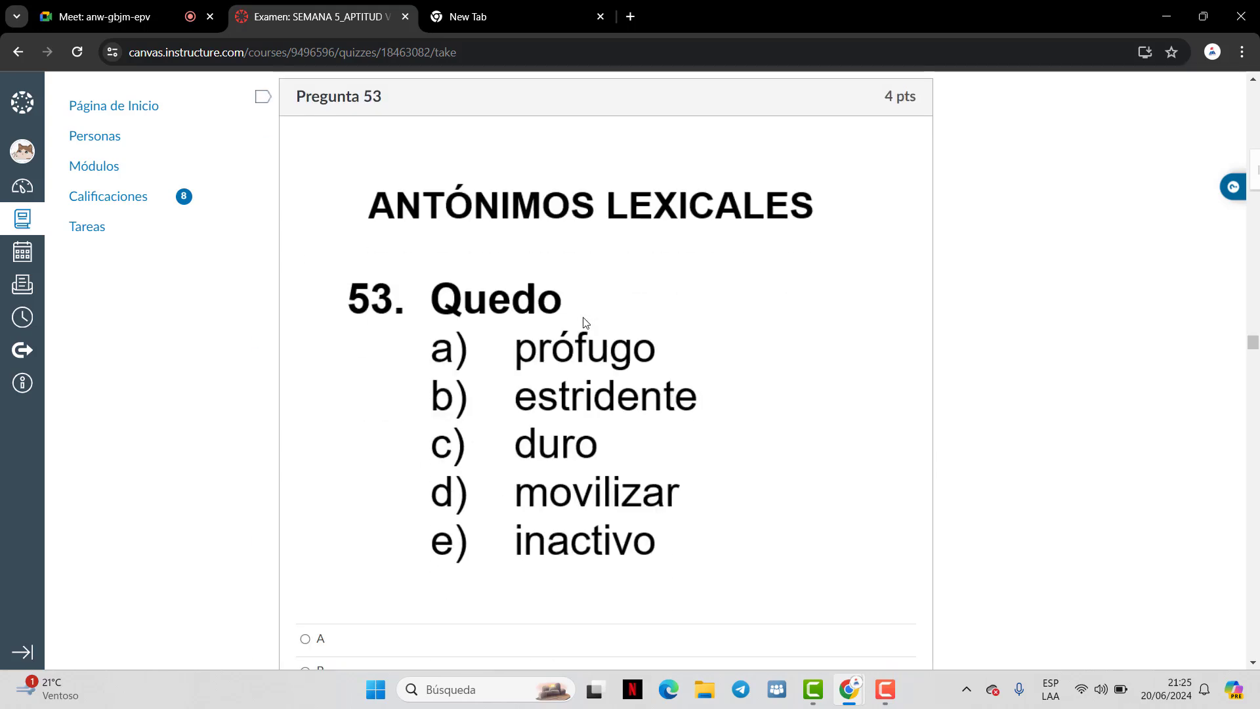
scroll(584, 322, "down", 1)
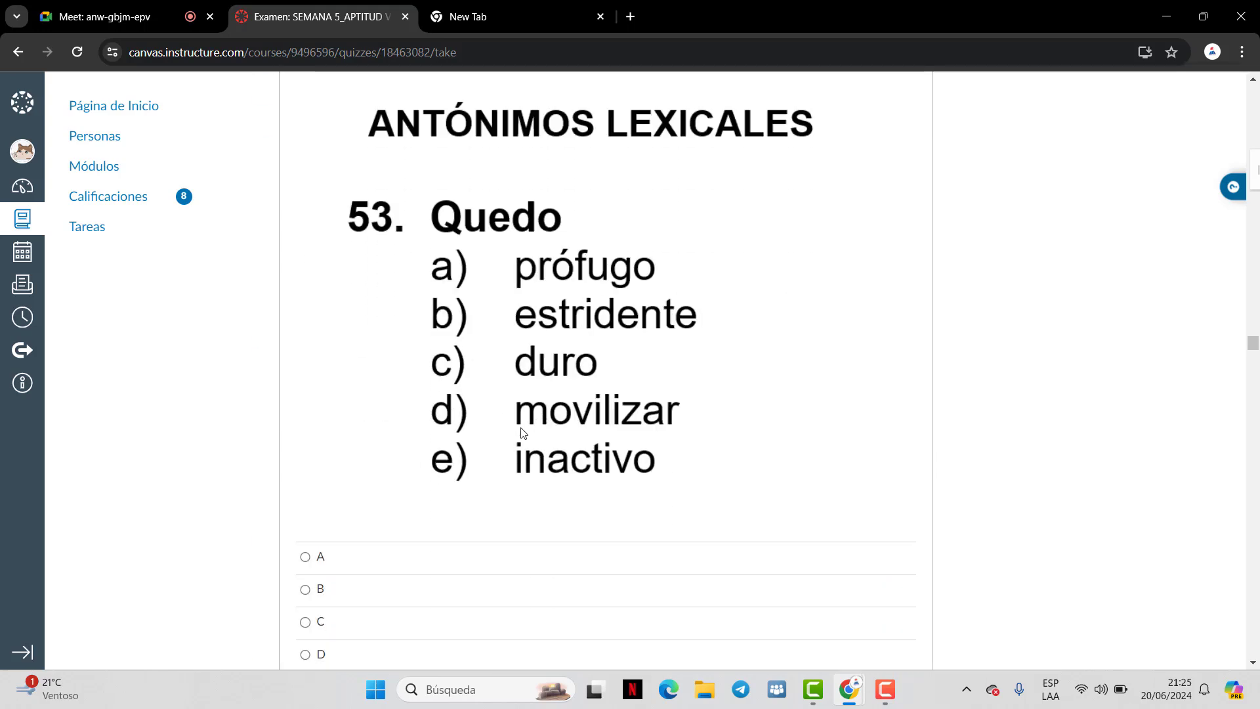
scroll(522, 432, "down", 1)
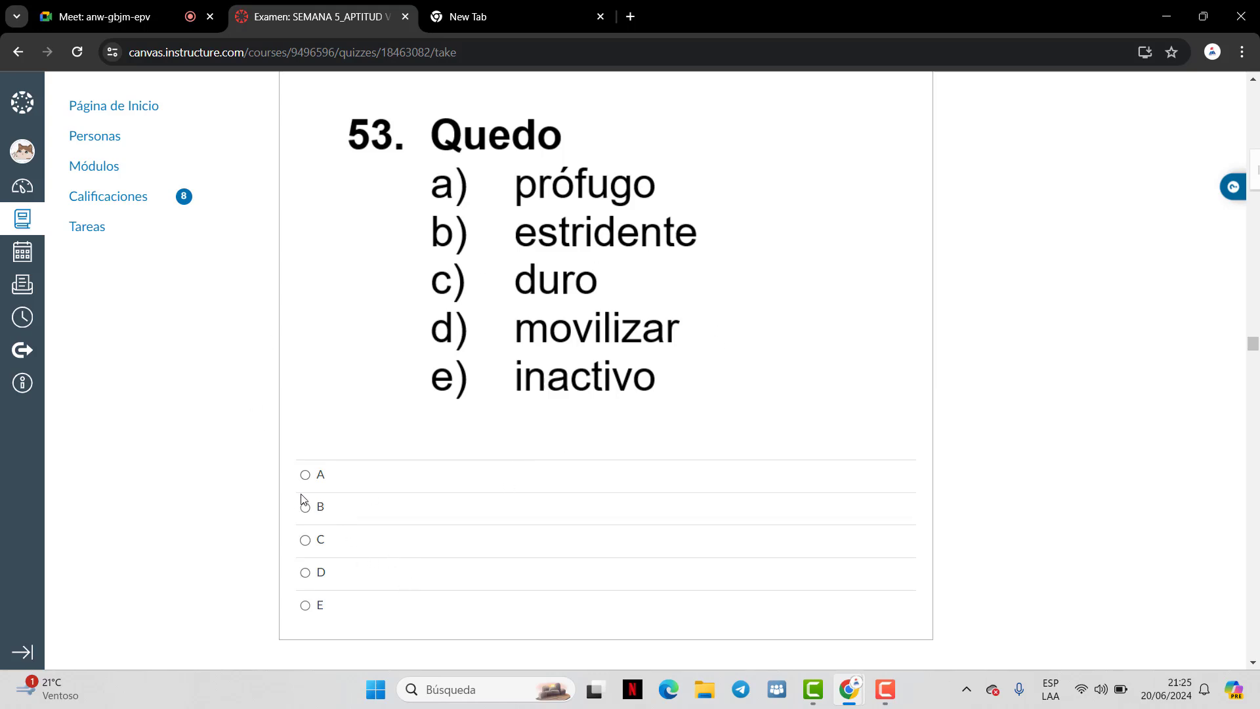
left_click(306, 515)
Select answer D (exánime) for question 54, Vivo, and answer E (fervor) for question 55, Apatía
scroll(457, 456, "down", 1)
scroll(458, 456, "down", 10)
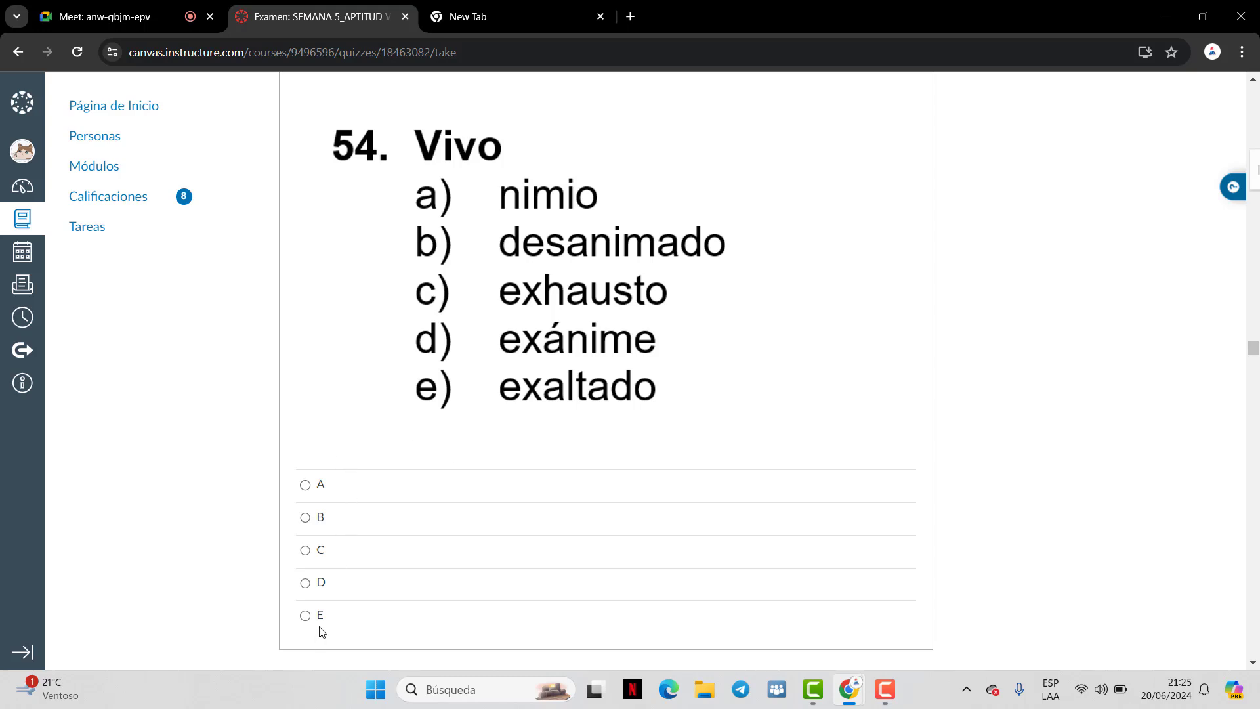
scroll(567, 362, "down", 11)
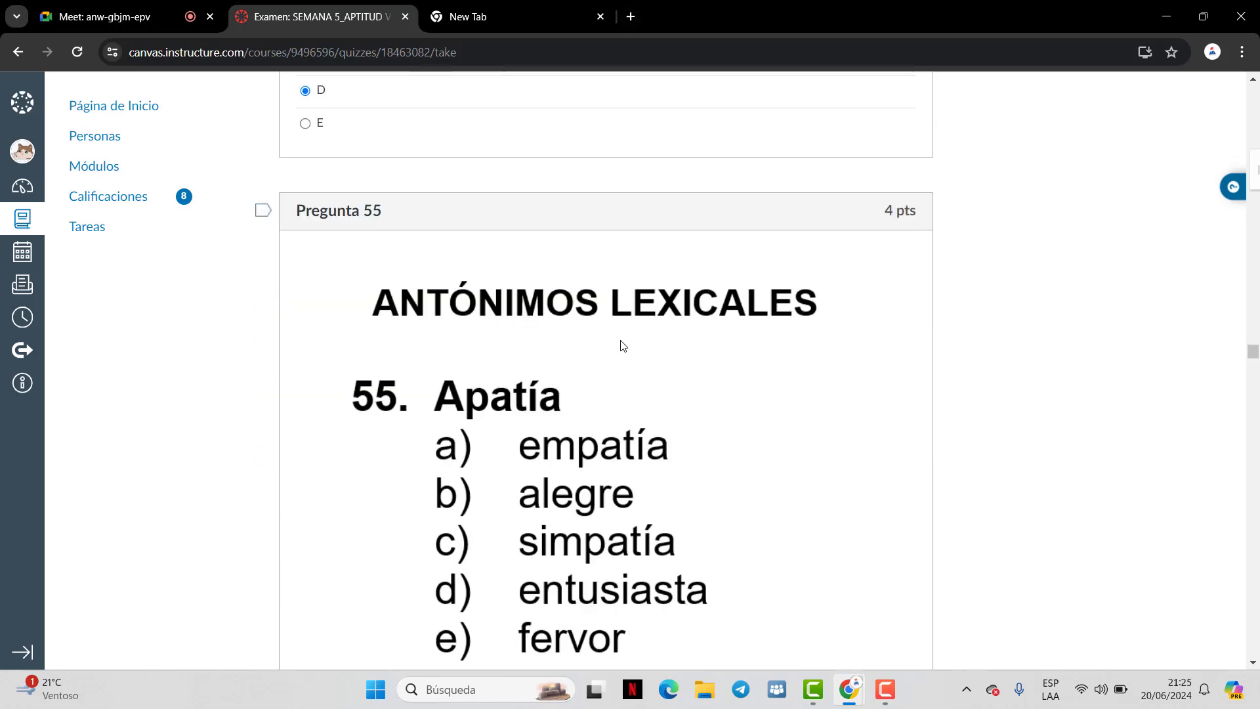
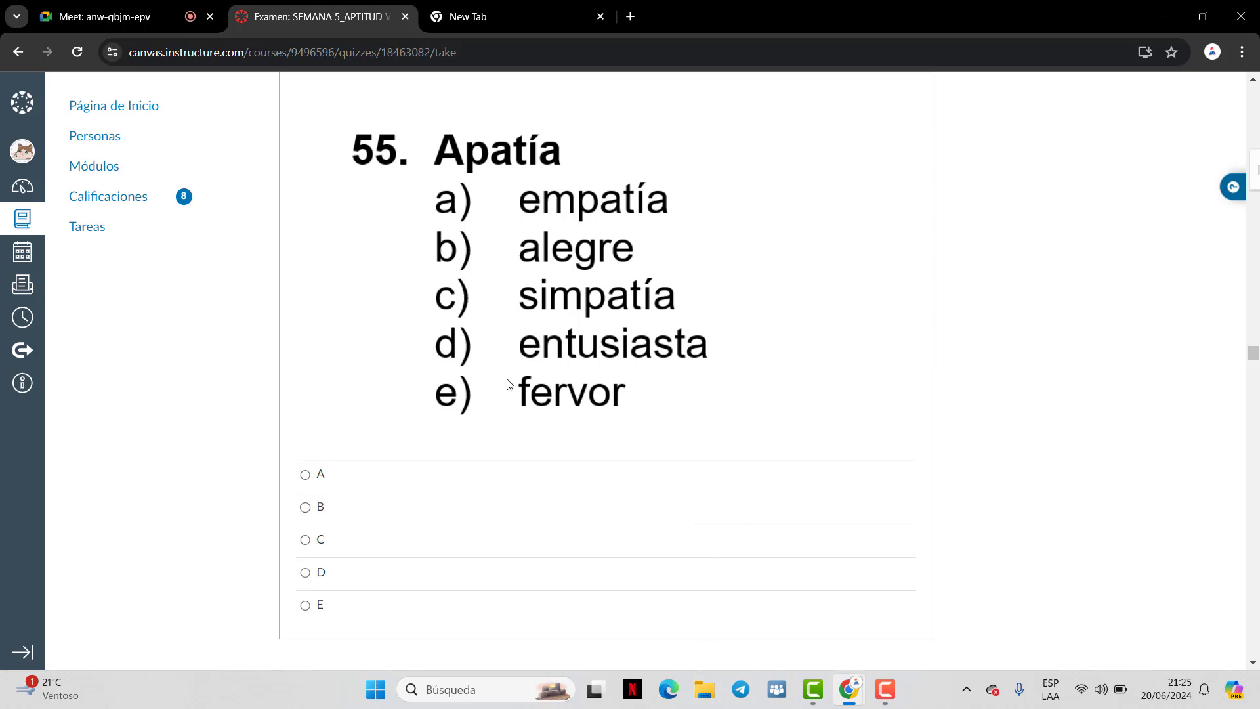
left_click(305, 605)
Select answer D (obstaculizar) for question 56, Fomentar
scroll(525, 423, "down", 10)
scroll(524, 423, "down", 1)
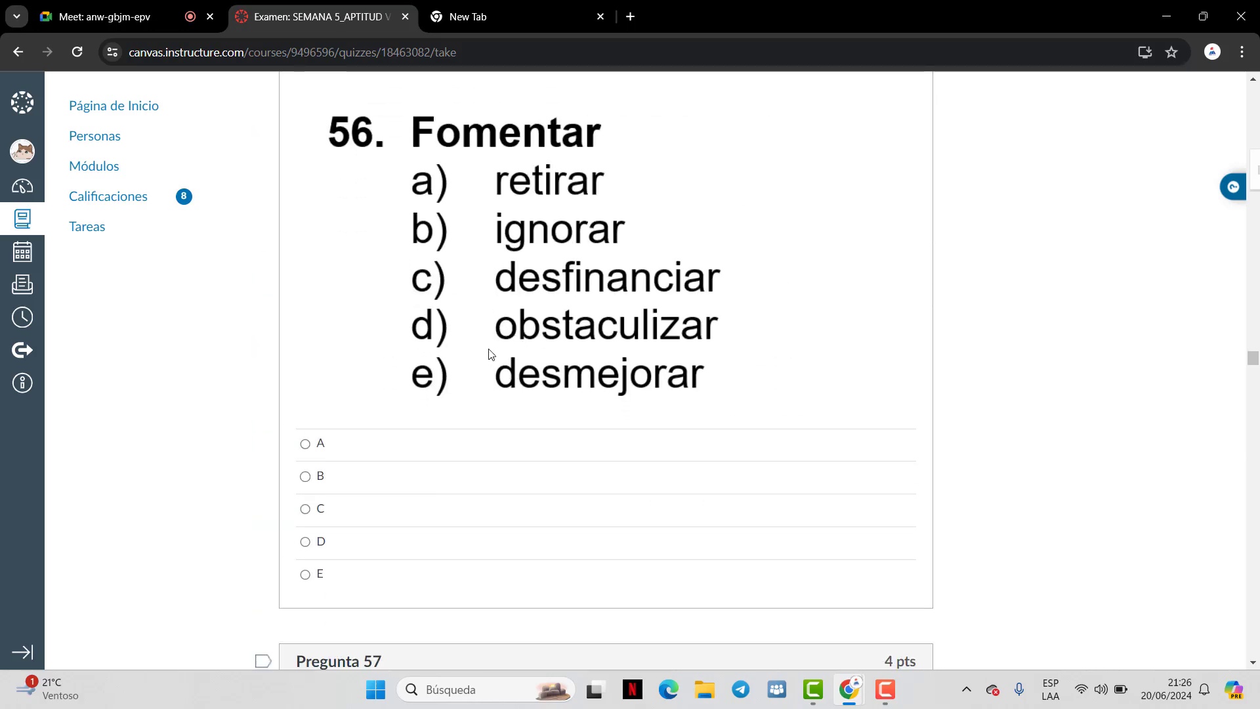
left_click(306, 542)
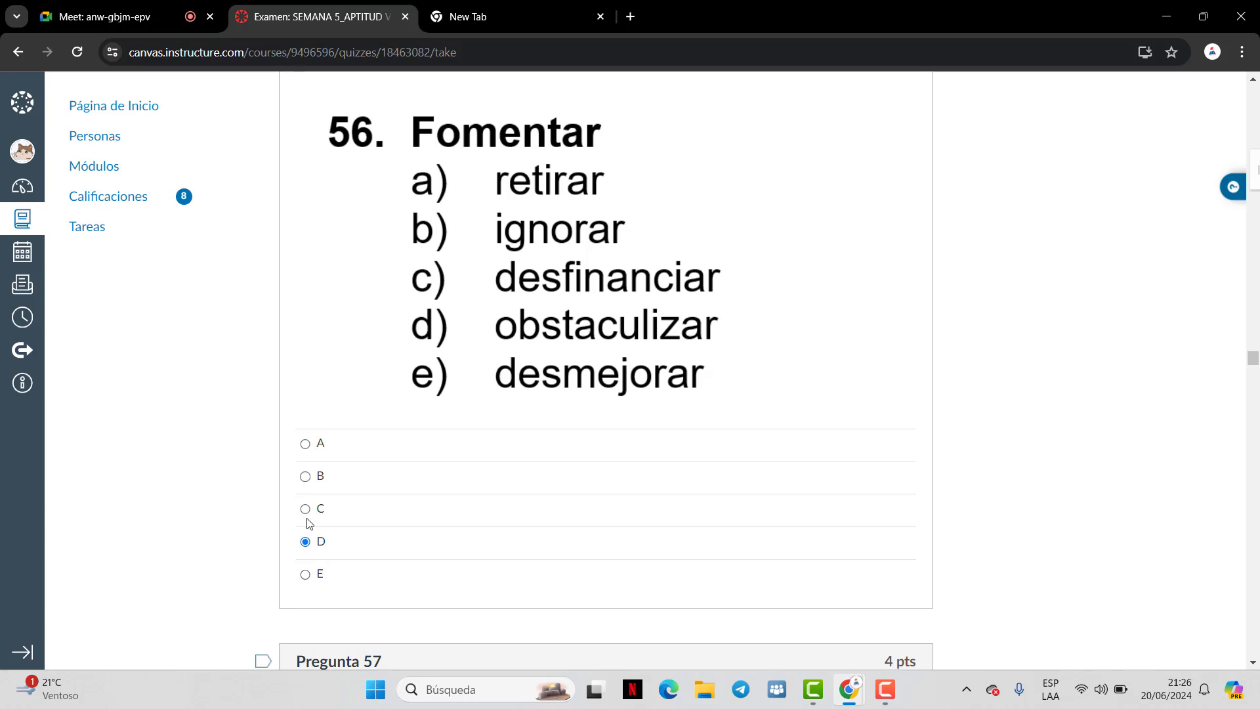
Select answer B (indiferencia) for question 57, Celo
scroll(324, 508, "down", 8)
scroll(339, 444, "up", 1)
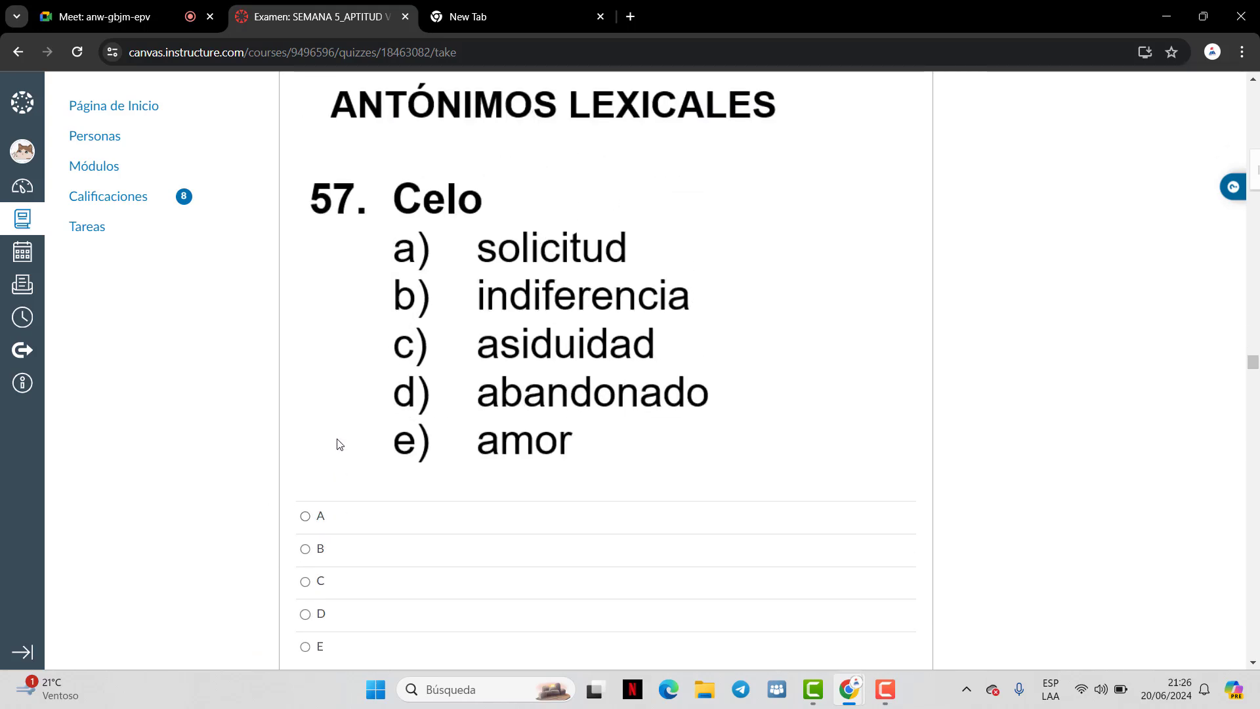
scroll(338, 444, "down", 1)
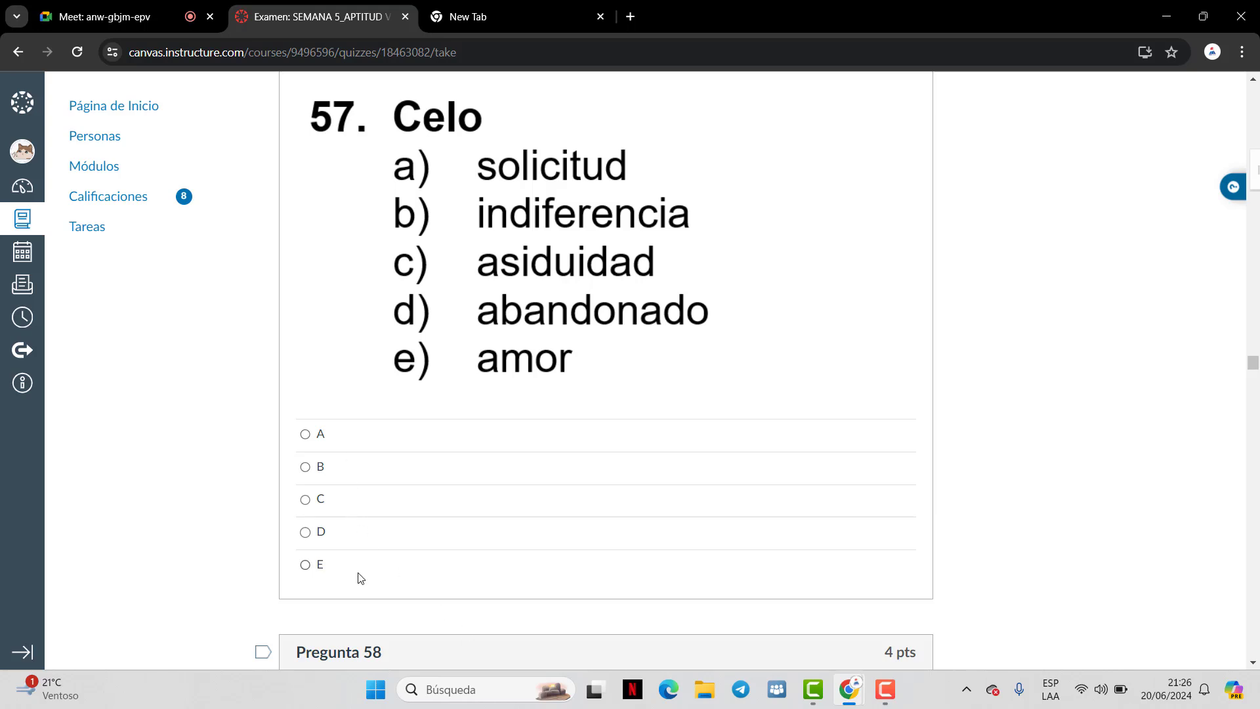
left_click(320, 531)
left_click(318, 502)
left_click(317, 470)
Select answer C (ofuscamiento) for question 58, Lucidez, and answer B (aceptable) for question 59, Repudiable
scroll(614, 367, "down", 10)
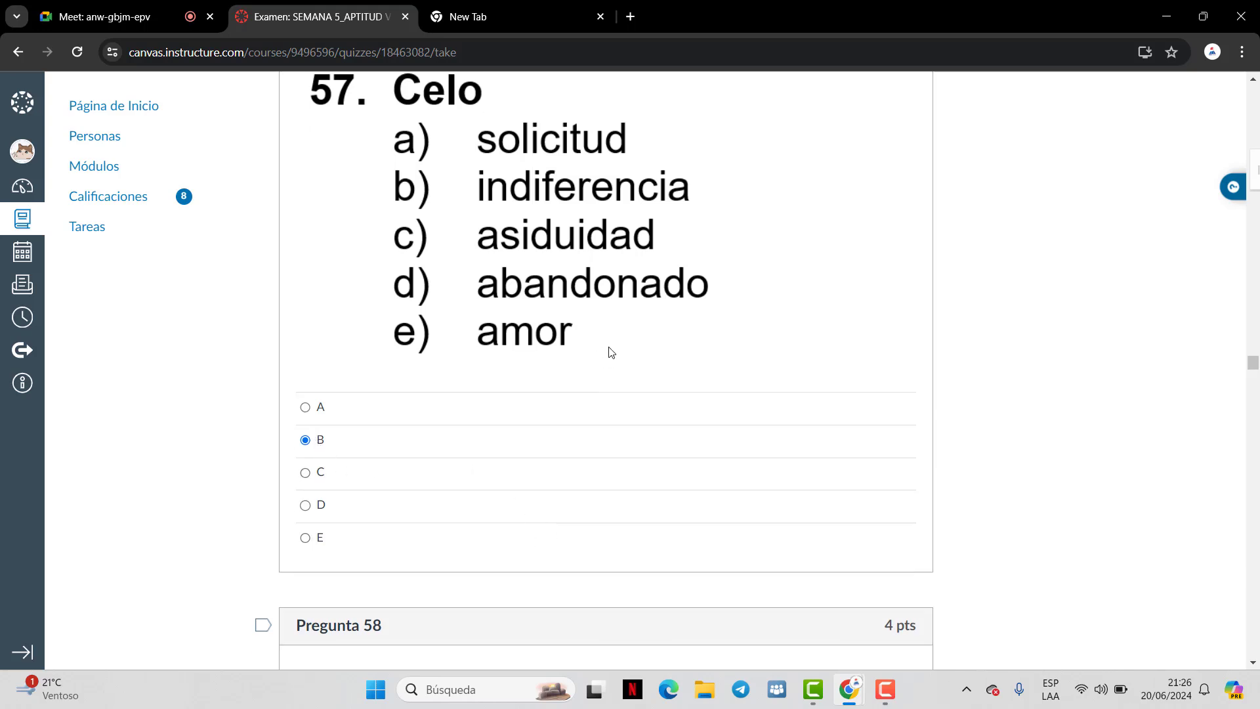
scroll(624, 401, "up", 1)
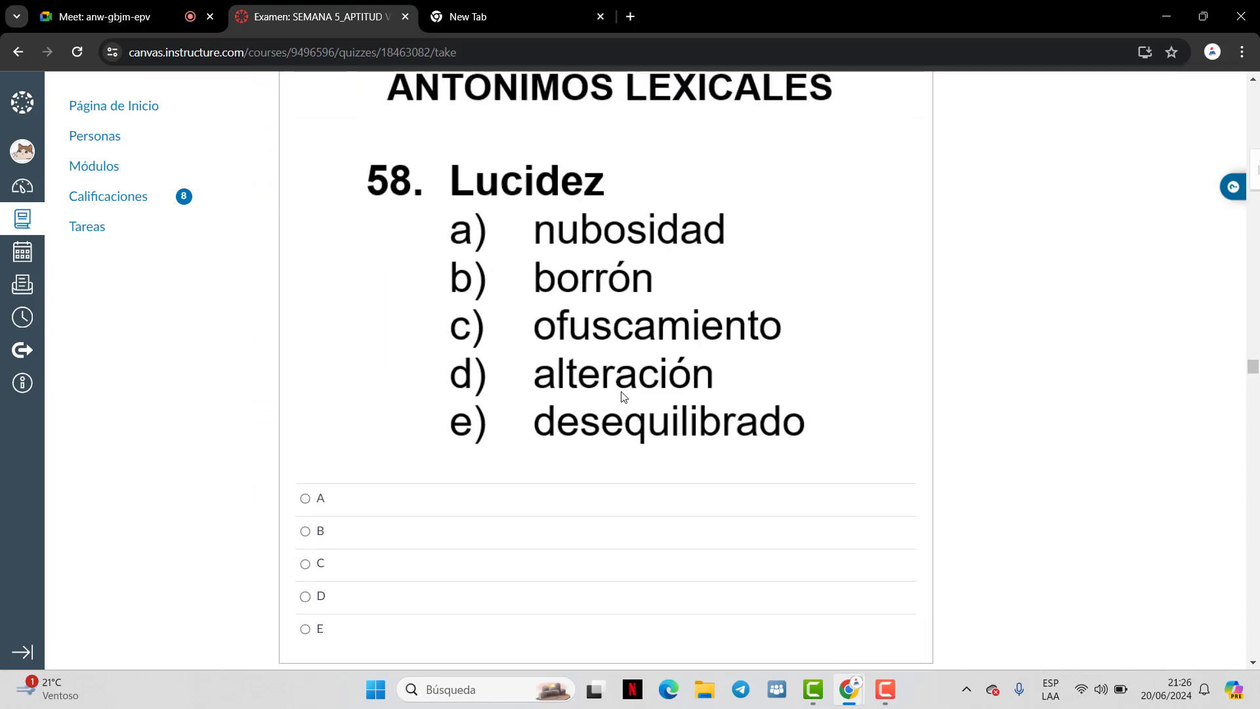
scroll(621, 394, "down", 1)
scroll(621, 427, "up", 1)
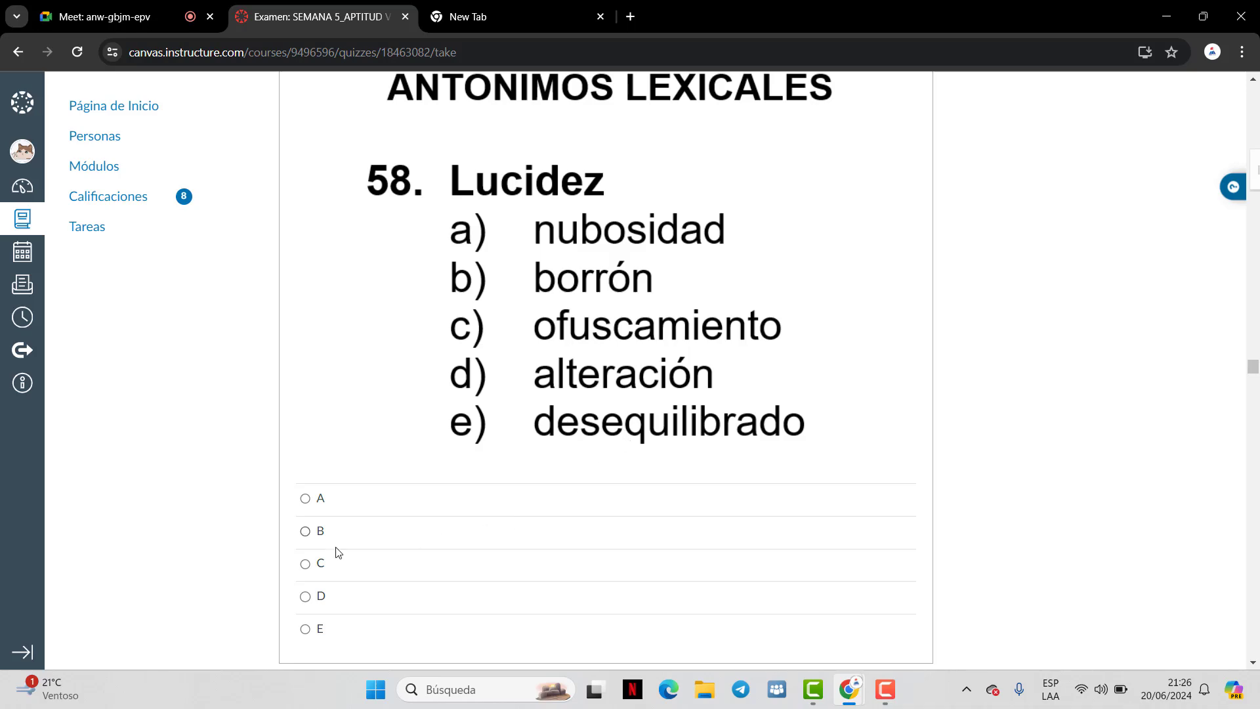
left_click(309, 572)
scroll(796, 282, "down", 10)
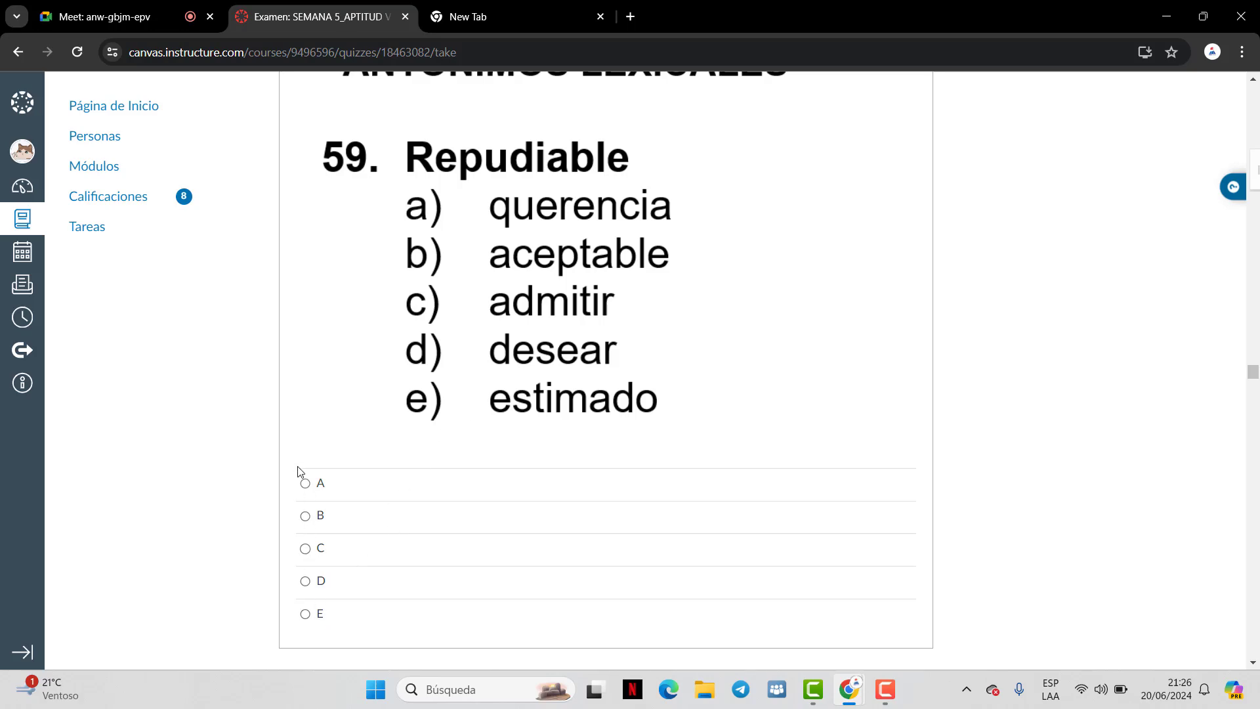
left_click(321, 517)
Select answer A (perdonable) for question 60, Punible, and answer D (frío) for question 61, Indolente
scroll(676, 318, "down", 10)
scroll(679, 328, "down", 3)
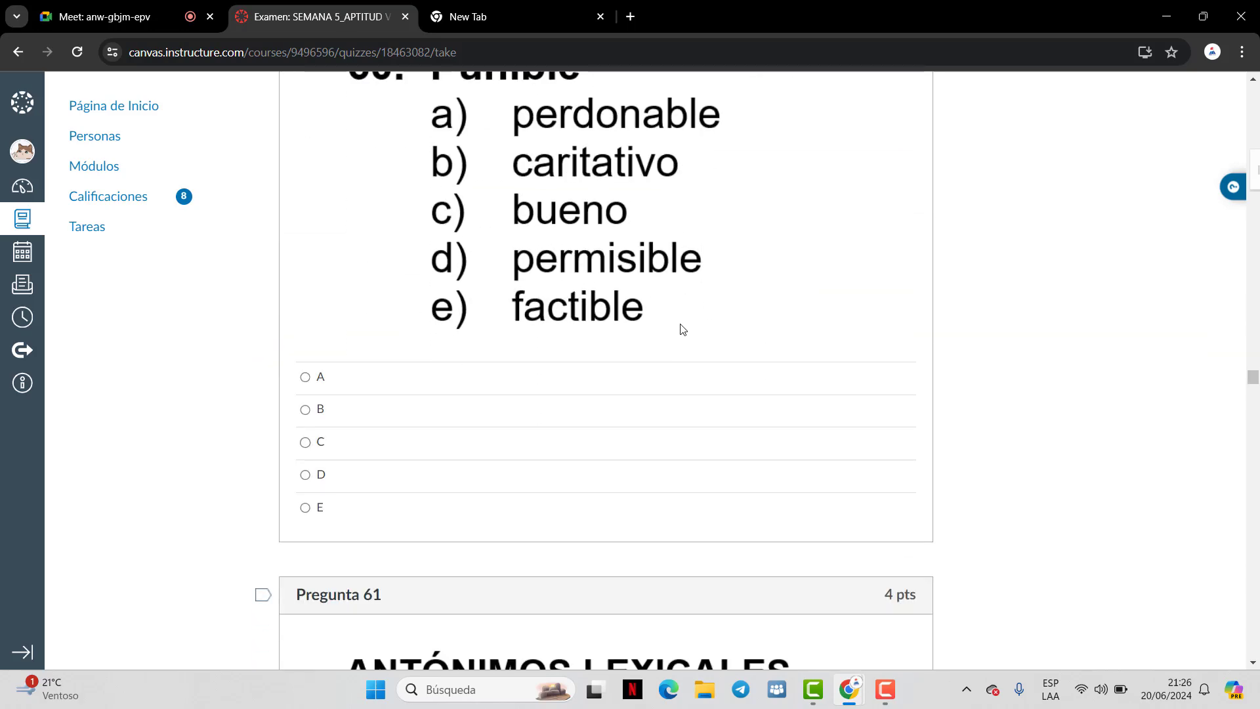
scroll(681, 326, "up", 2)
scroll(680, 326, "down", 1)
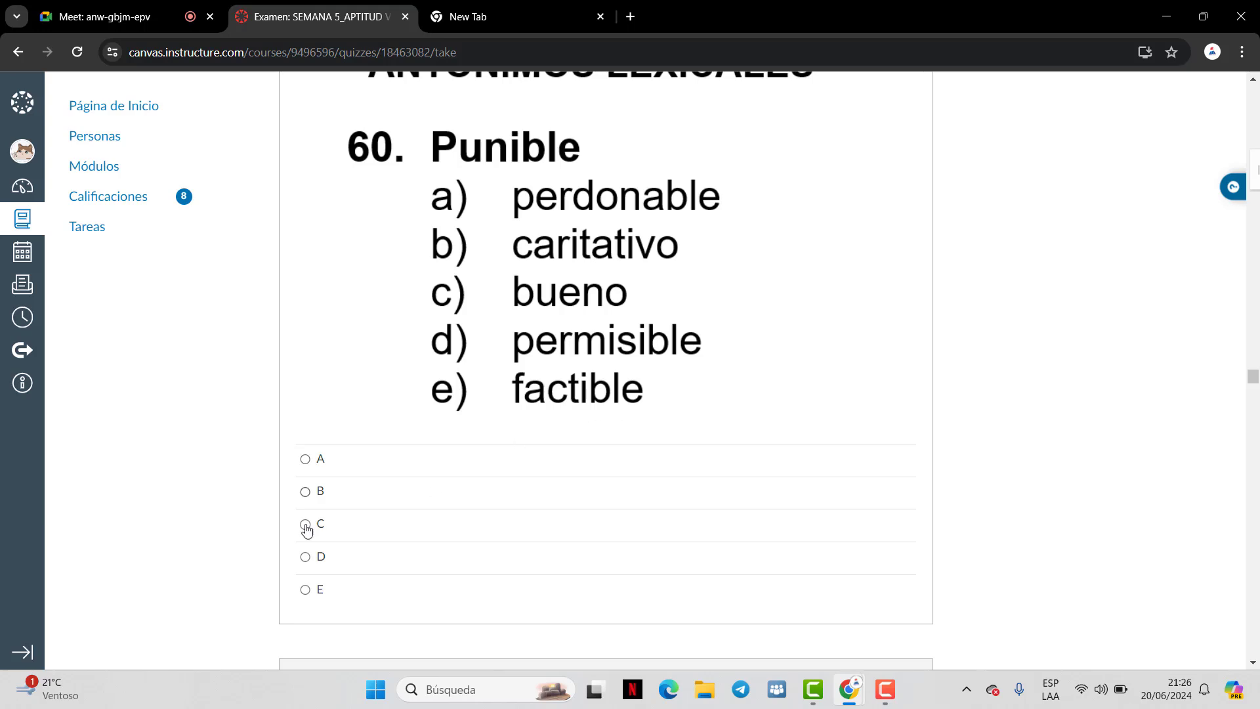
left_click(306, 460)
scroll(508, 395, "down", 10)
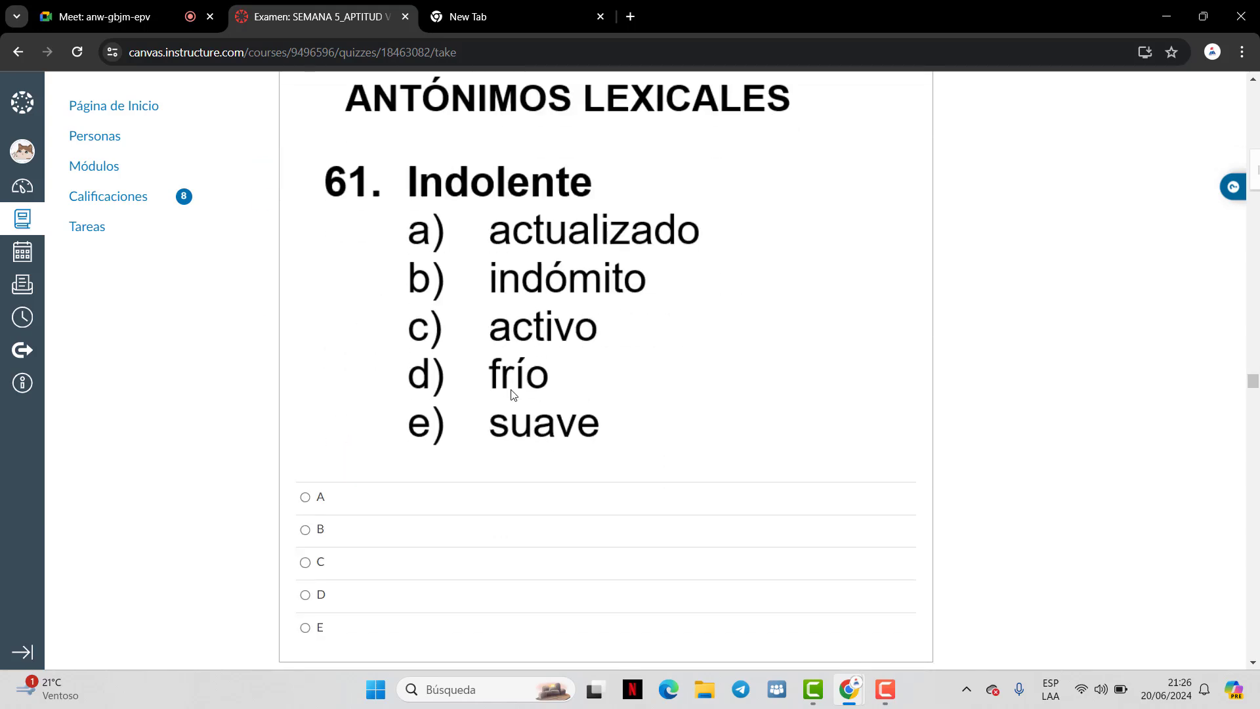
scroll(513, 394, "down", 1)
scroll(513, 394, "up", 1)
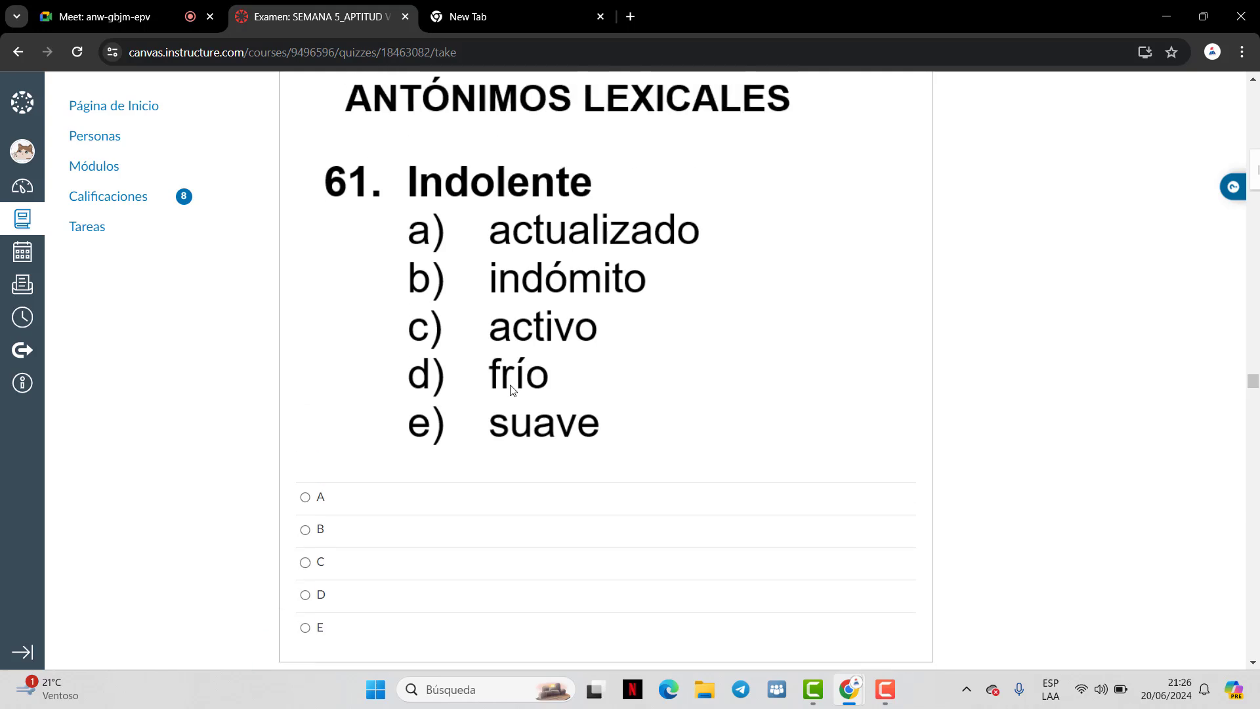
left_click(315, 604)
Select answer C (rechazar) for question 62, Autorizar, and answer B (moderación) for question 63, Ostentación
scroll(584, 384, "down", 10)
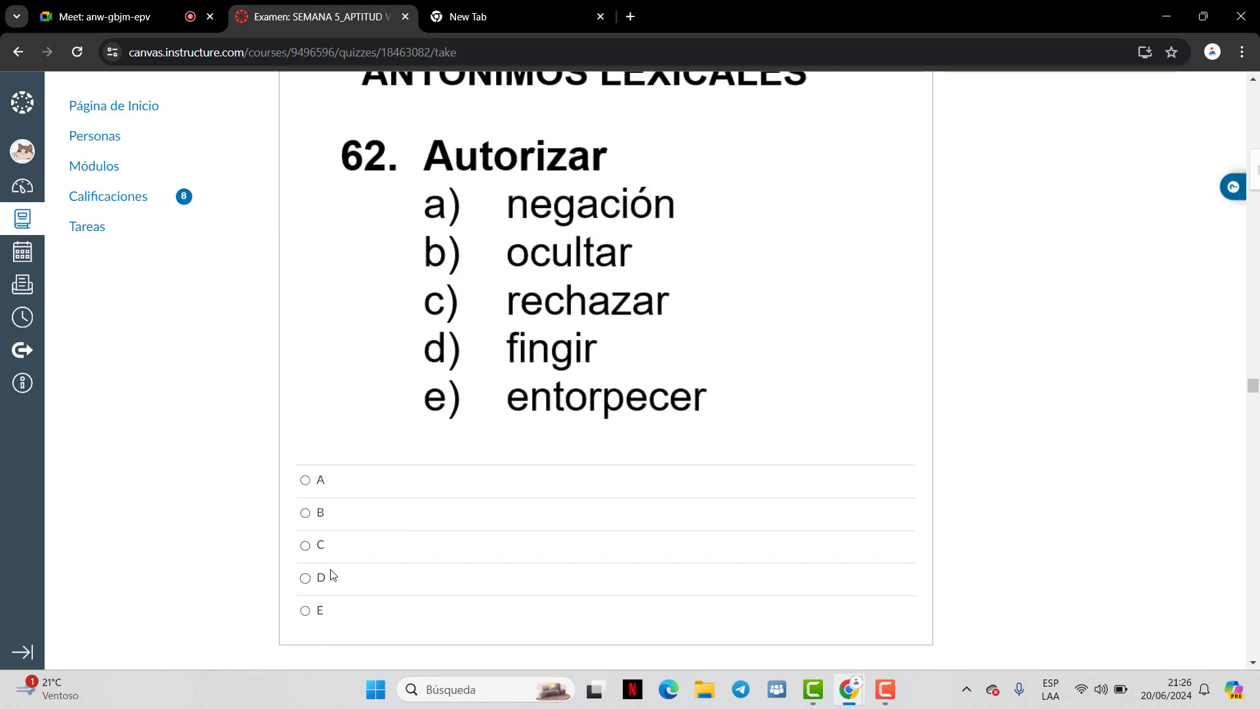
left_click(316, 549)
scroll(638, 485, "down", 7)
scroll(638, 484, "down", 4)
scroll(636, 481, "up", 2)
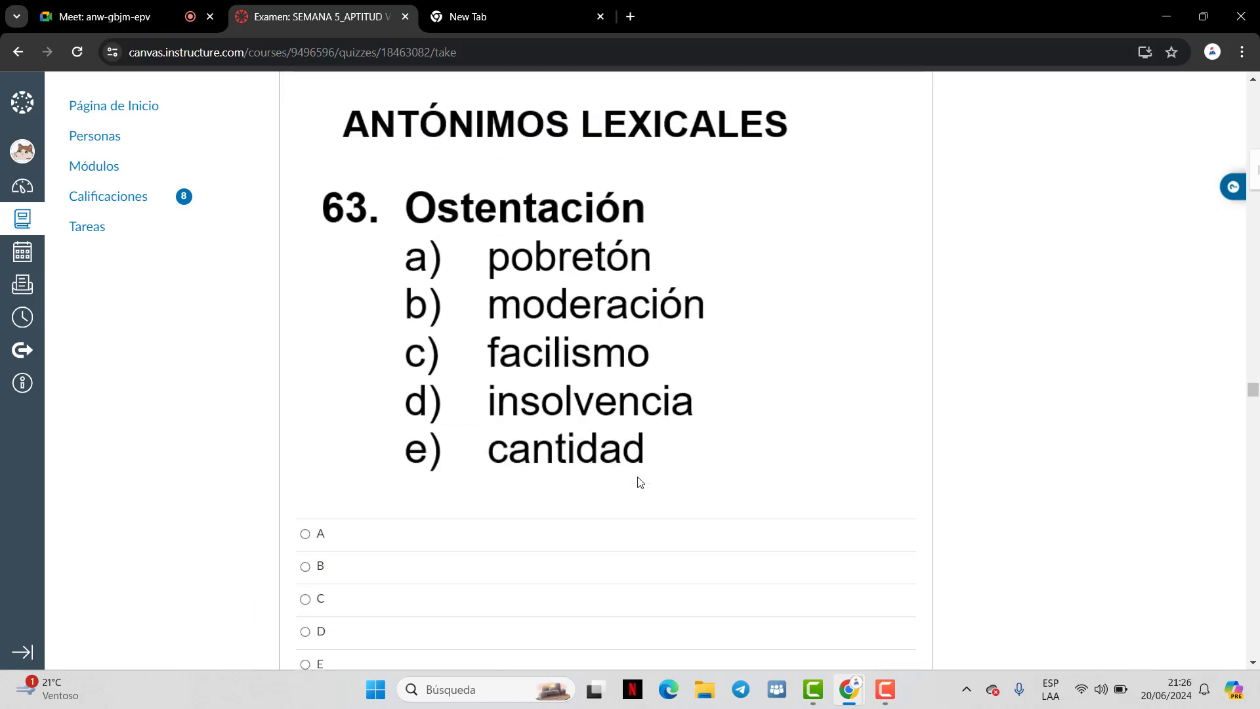
scroll(636, 481, "down", 1)
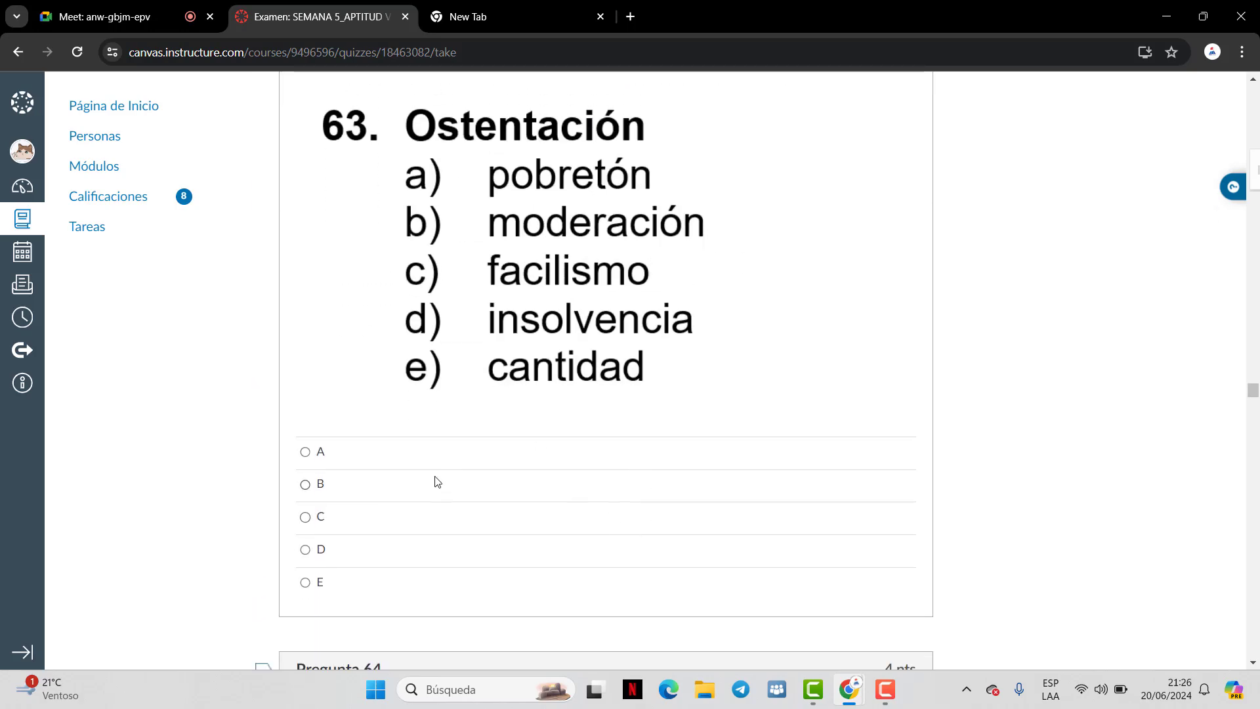
left_click(316, 491)
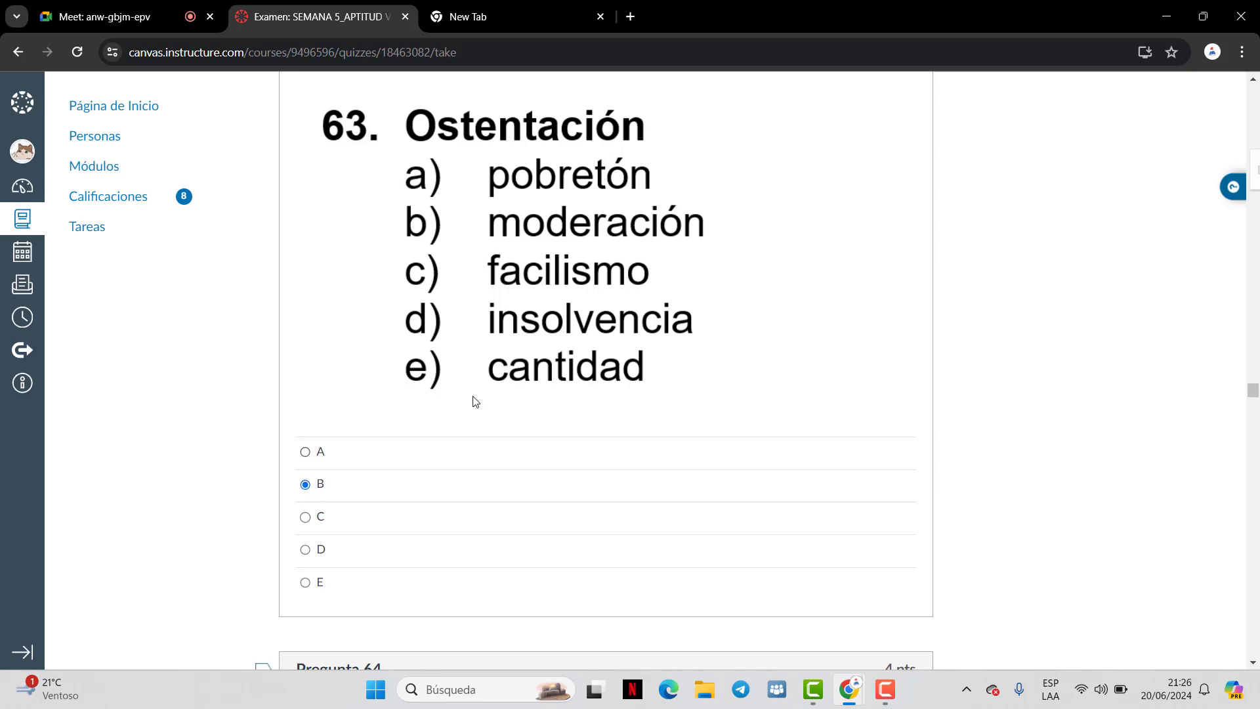
Select answer D (modesto) for question 64, Majestuoso, and answer B (facilitar) for question 65, Impedir
scroll(485, 393, "down", 9)
scroll(510, 388, "down", 2)
scroll(513, 393, "up", 1)
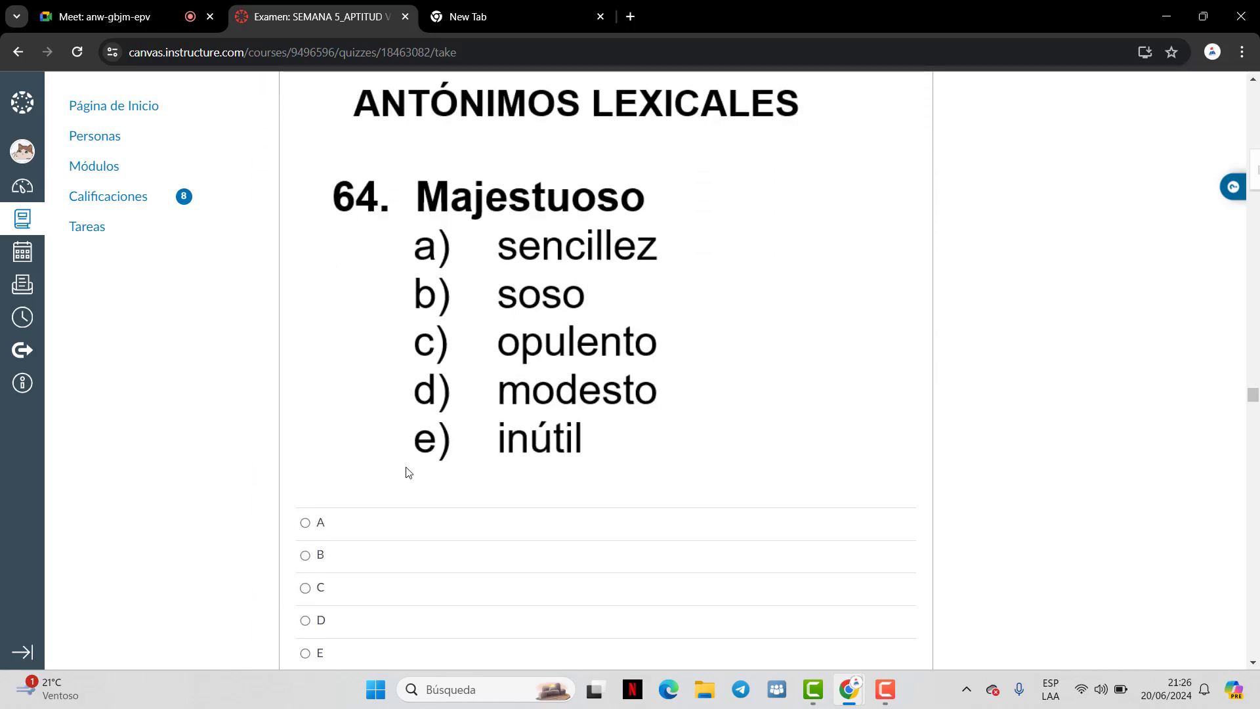
left_click(319, 622)
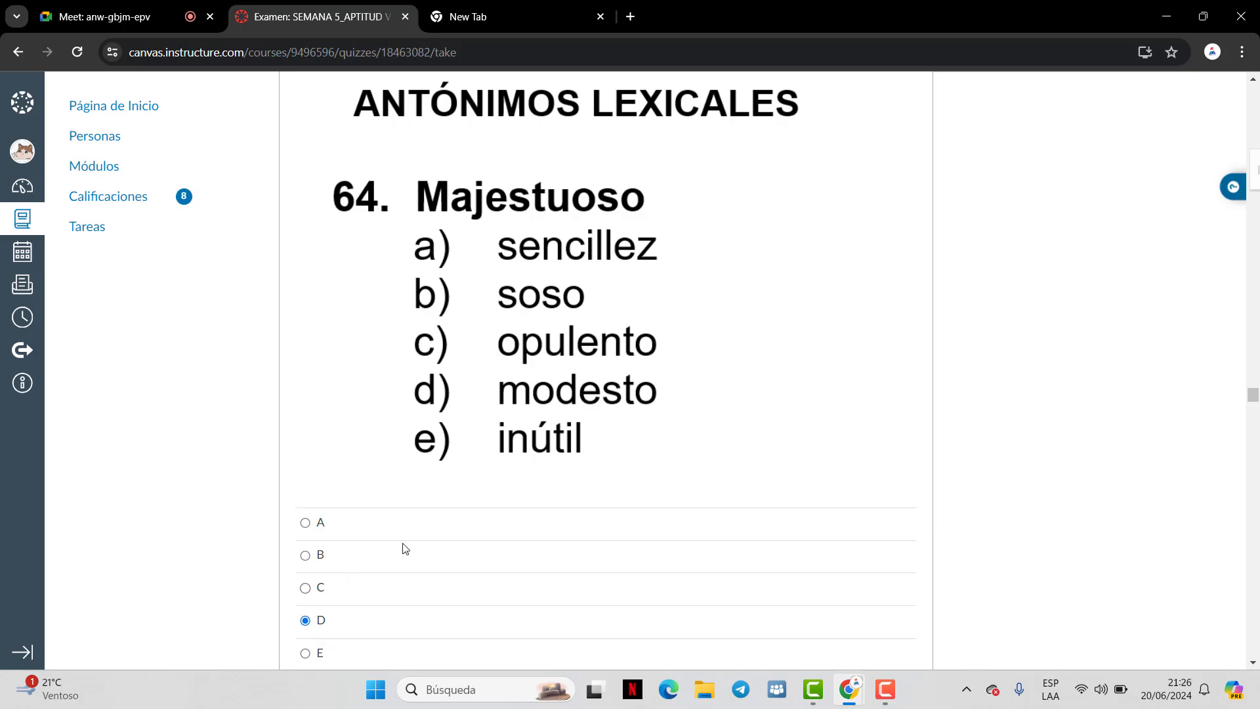
scroll(402, 549, "down", 9)
scroll(524, 520, "down", 2)
scroll(525, 520, "up", 1)
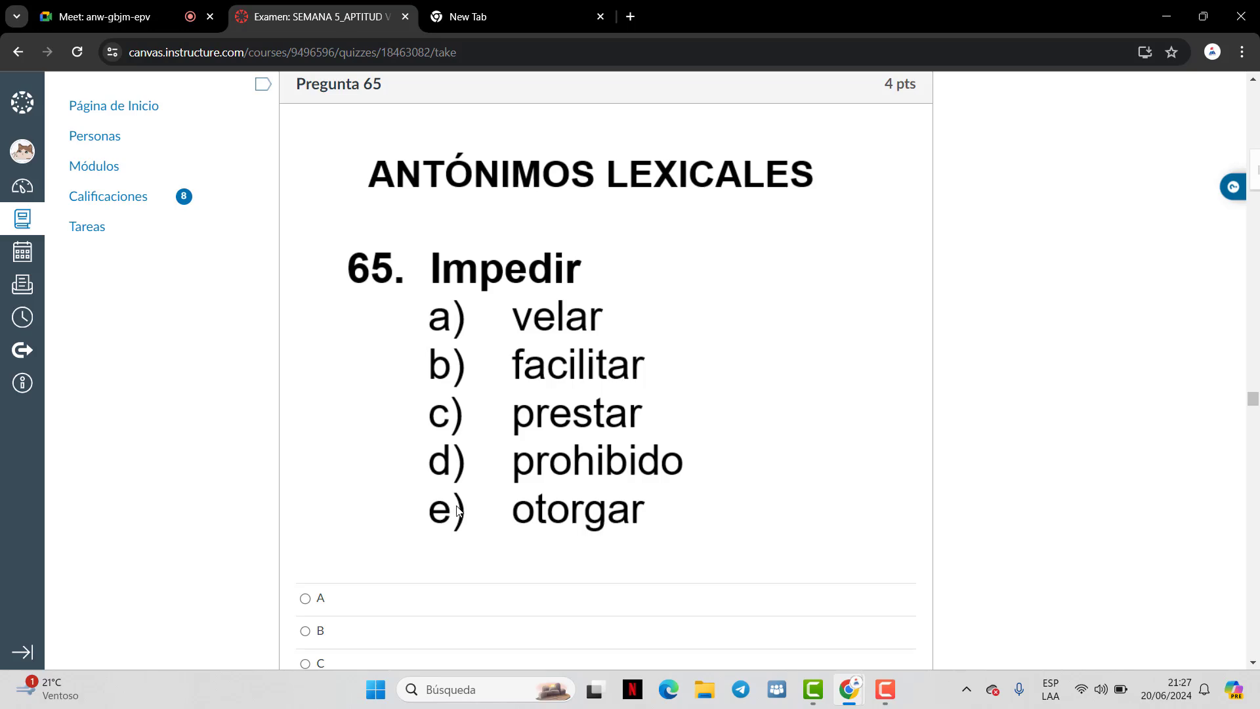
scroll(462, 515, "down", 1)
left_click(322, 557)
Select answer B (honesto) for question 66, Extraviado, and answer D (sencillo) for question 67, Intrincado
scroll(753, 214, "down", 10)
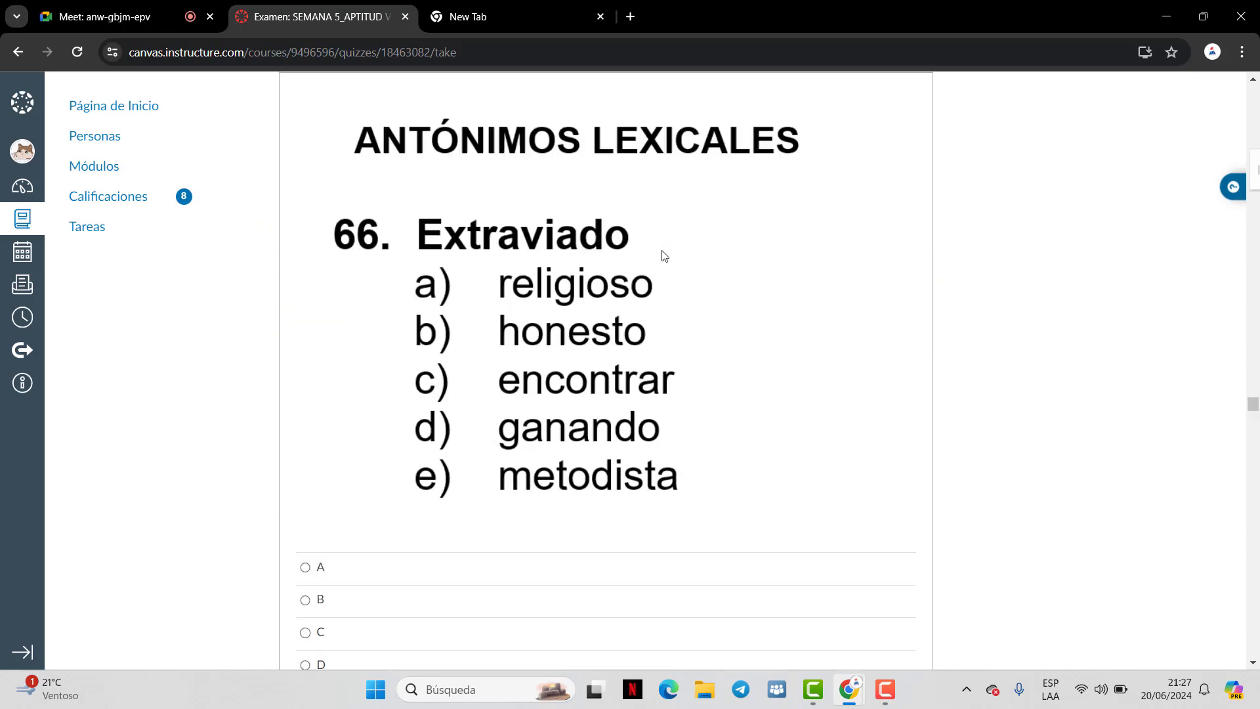
scroll(668, 274, "up", 1)
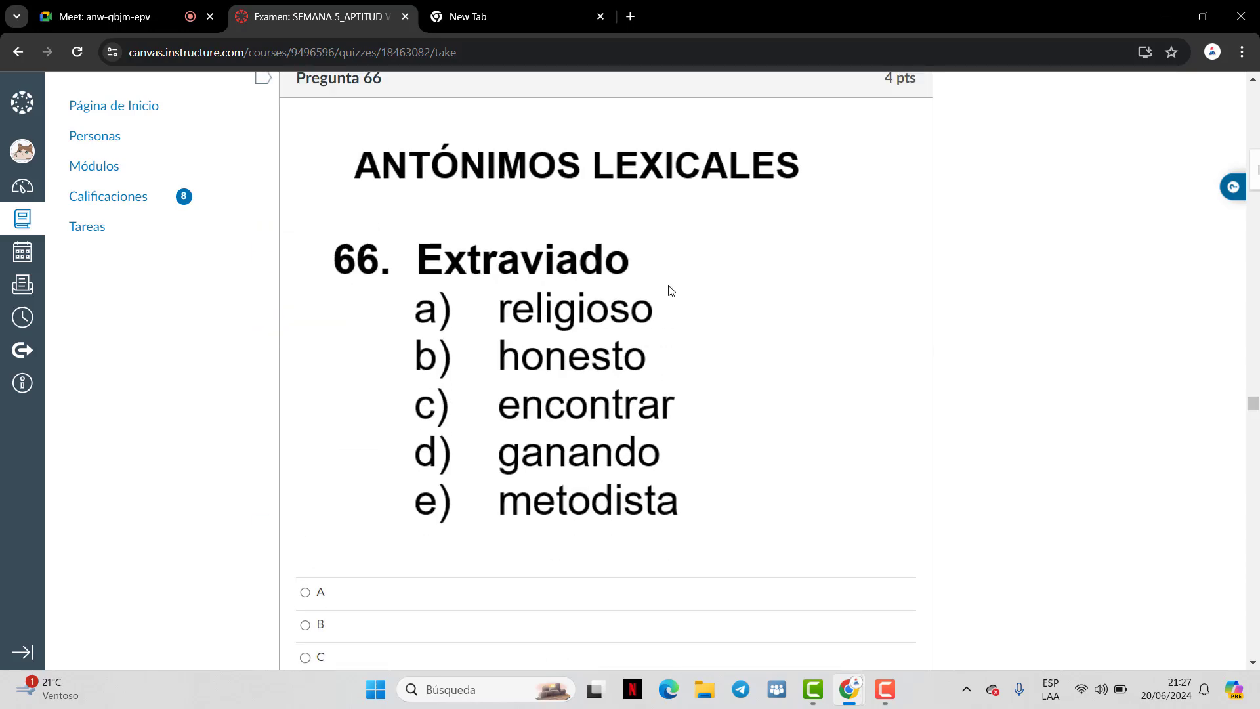
scroll(288, 427, "down", 1)
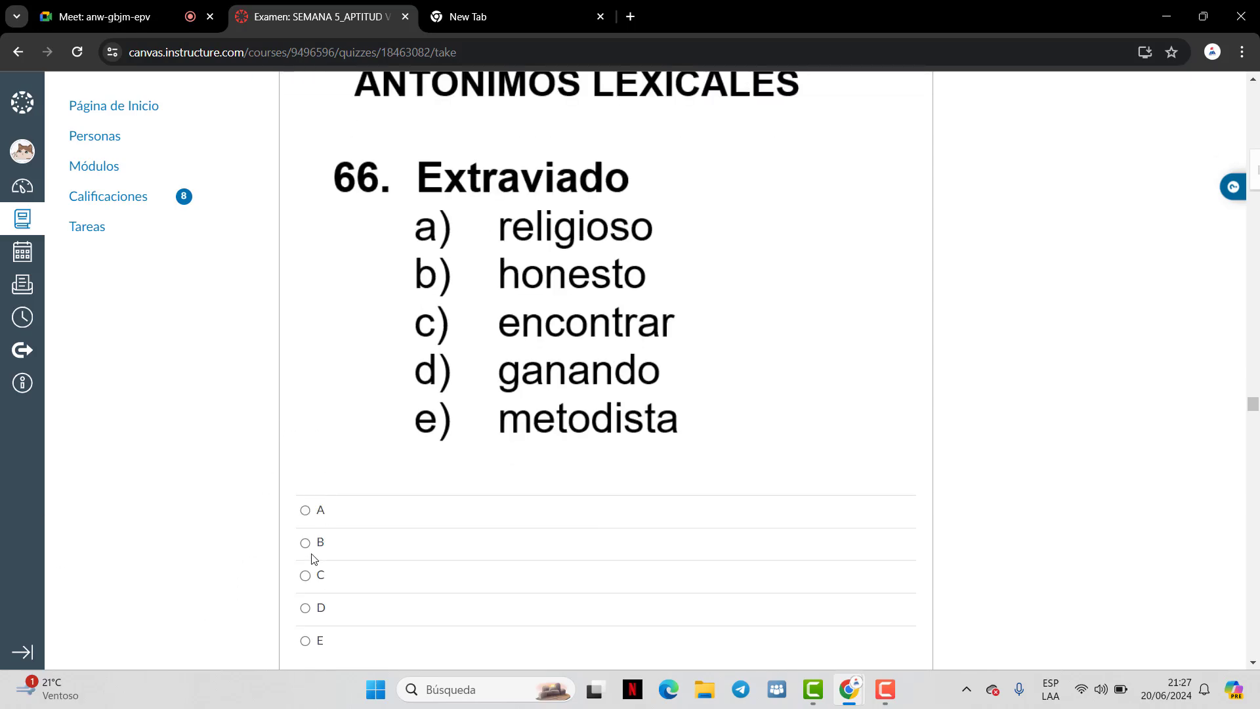
left_click(313, 554)
scroll(546, 418, "down", 7)
scroll(546, 418, "down", 2)
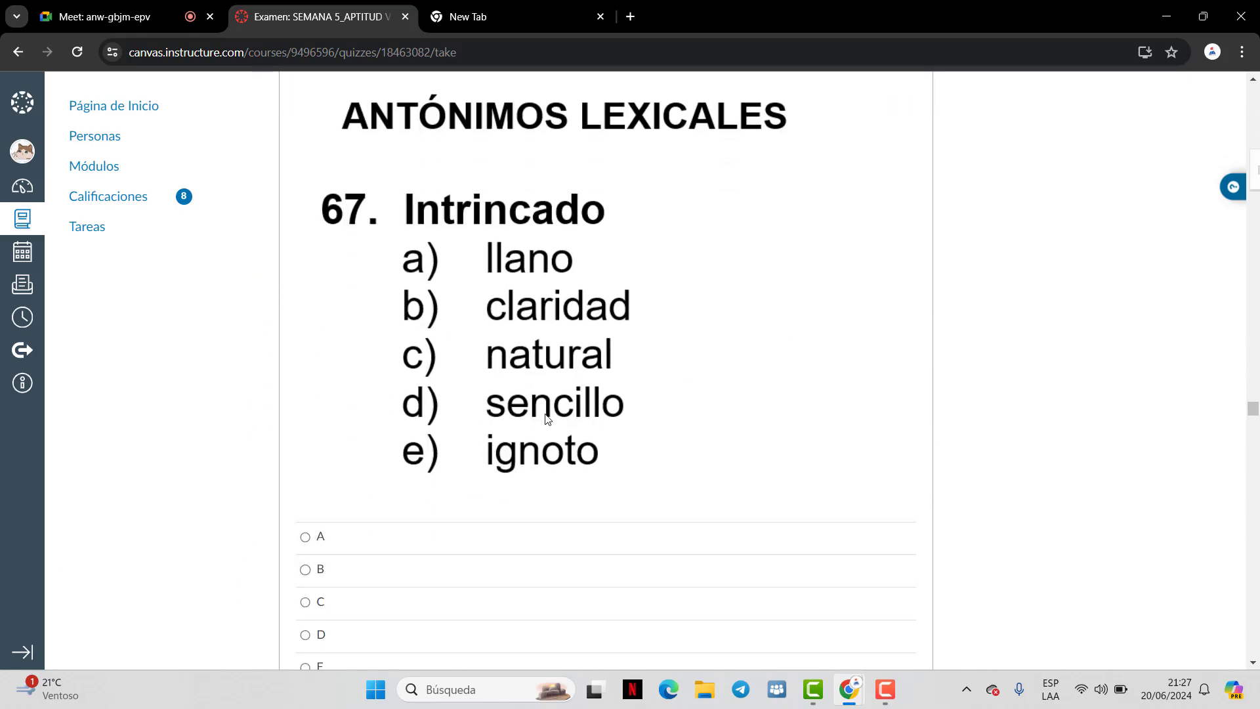
scroll(546, 418, "up", 1)
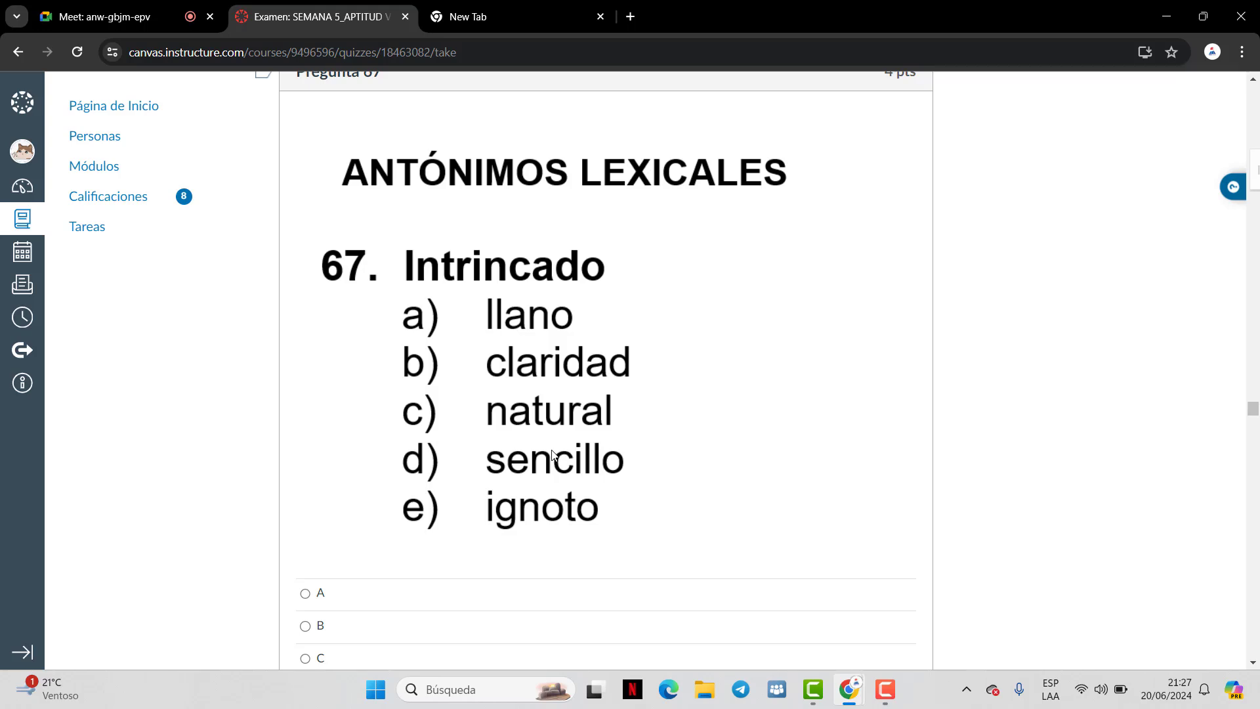
scroll(426, 468, "down", 1)
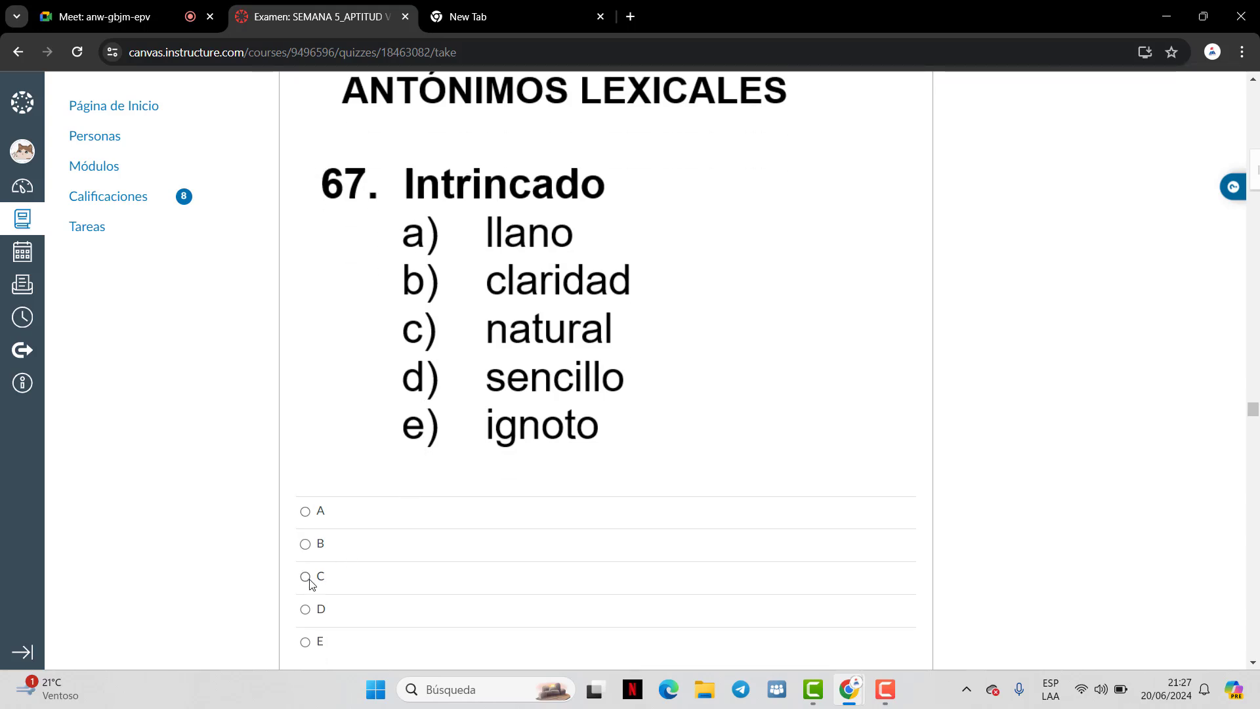
left_click(306, 608)
Select answer D (ausencia) for question 68, Afluencia, and answer D (cerrado) for question 69, Espabilado
scroll(464, 374, "down", 10)
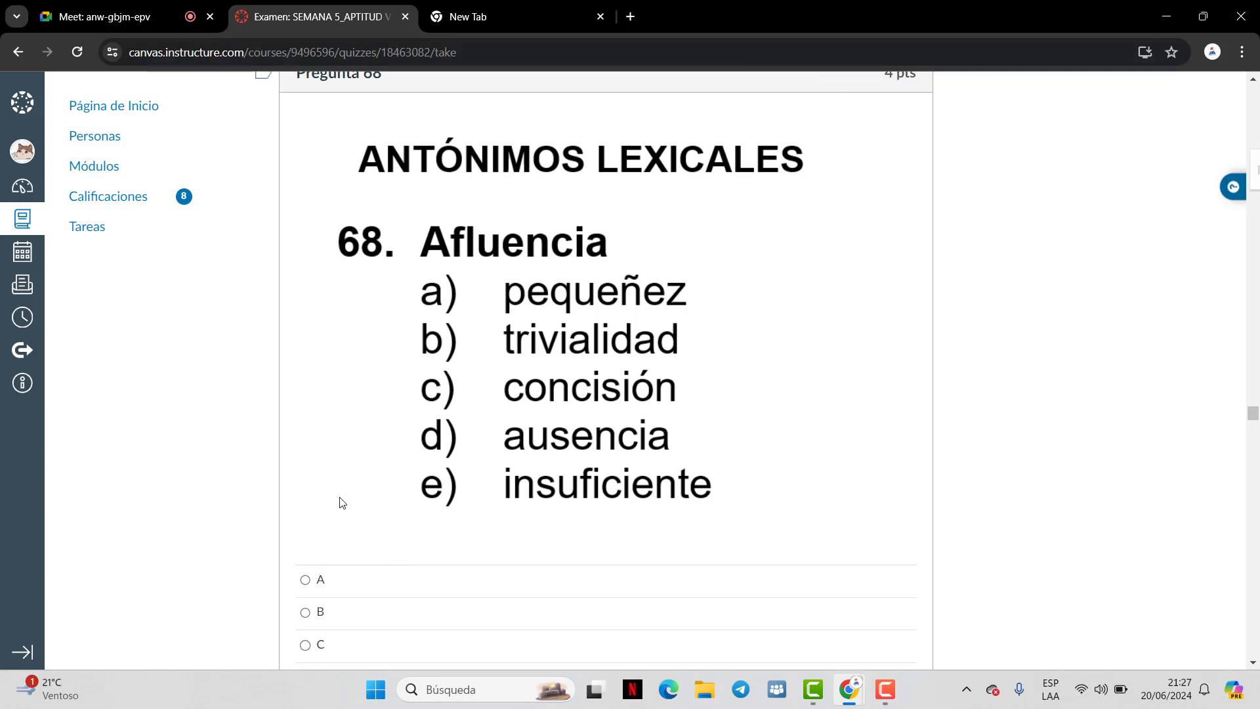
scroll(341, 503, "down", 2)
left_click(308, 513)
scroll(493, 397, "up", 1)
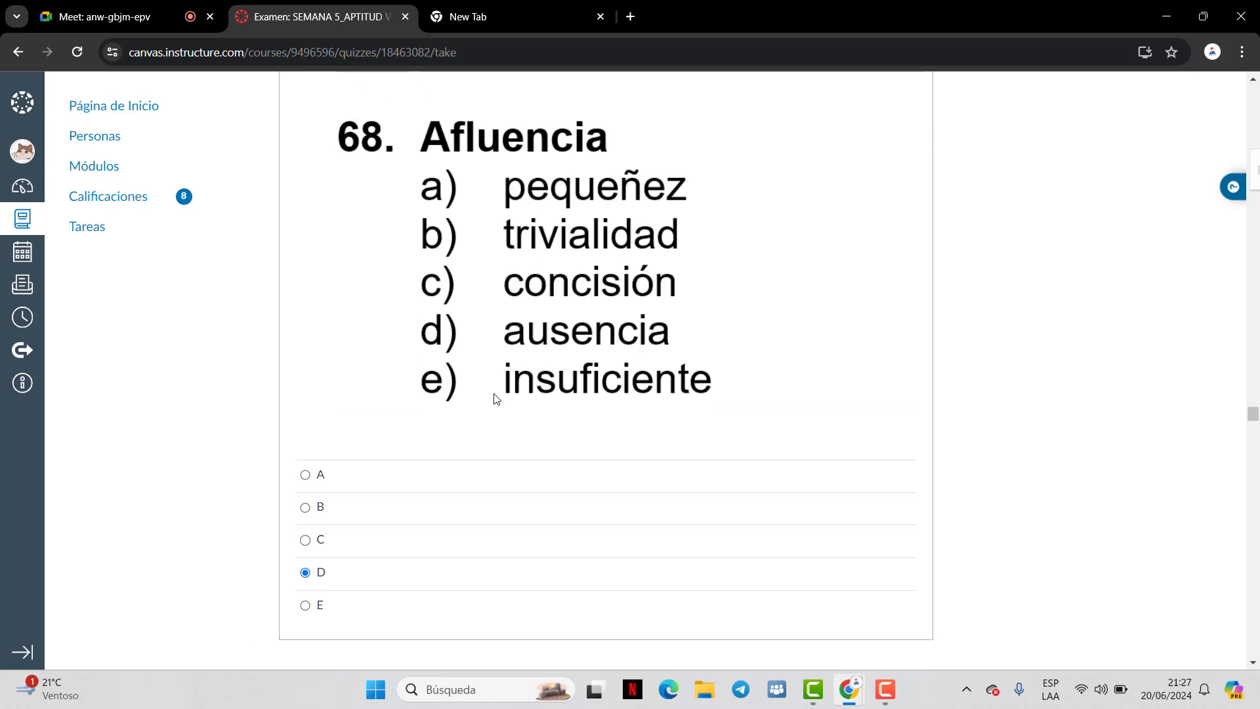
scroll(495, 398, "down", 9)
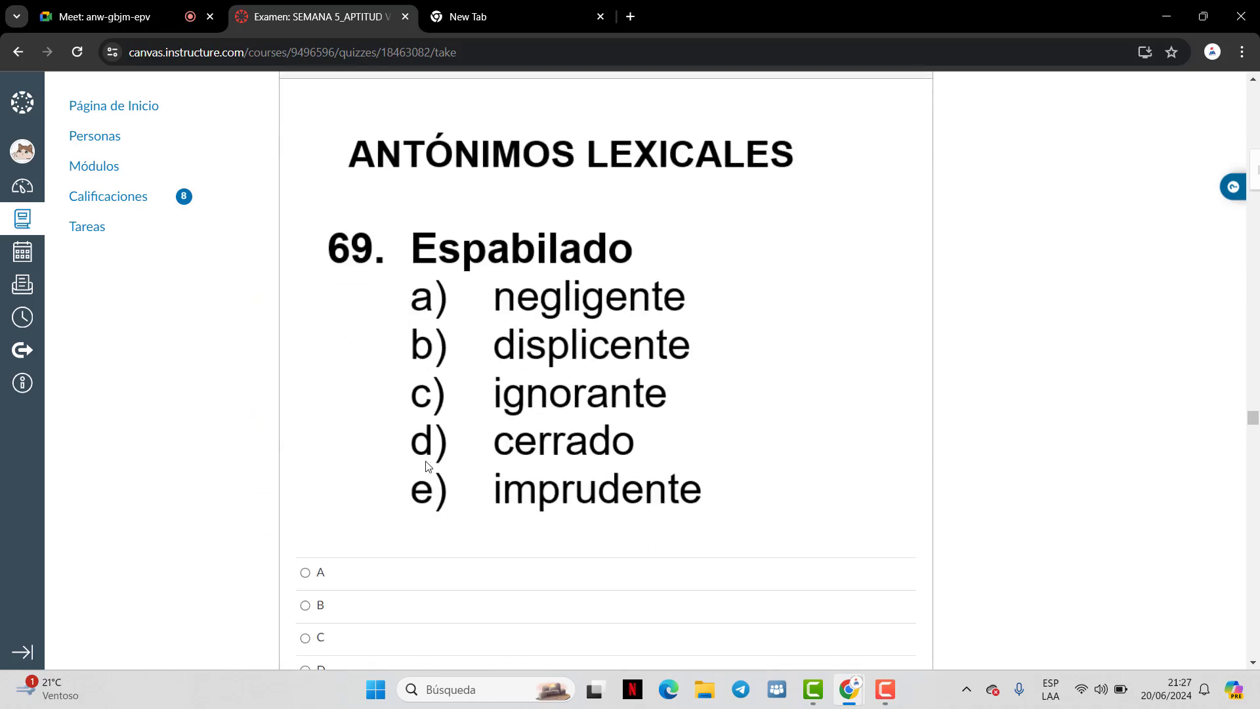
scroll(425, 466, "down", 1)
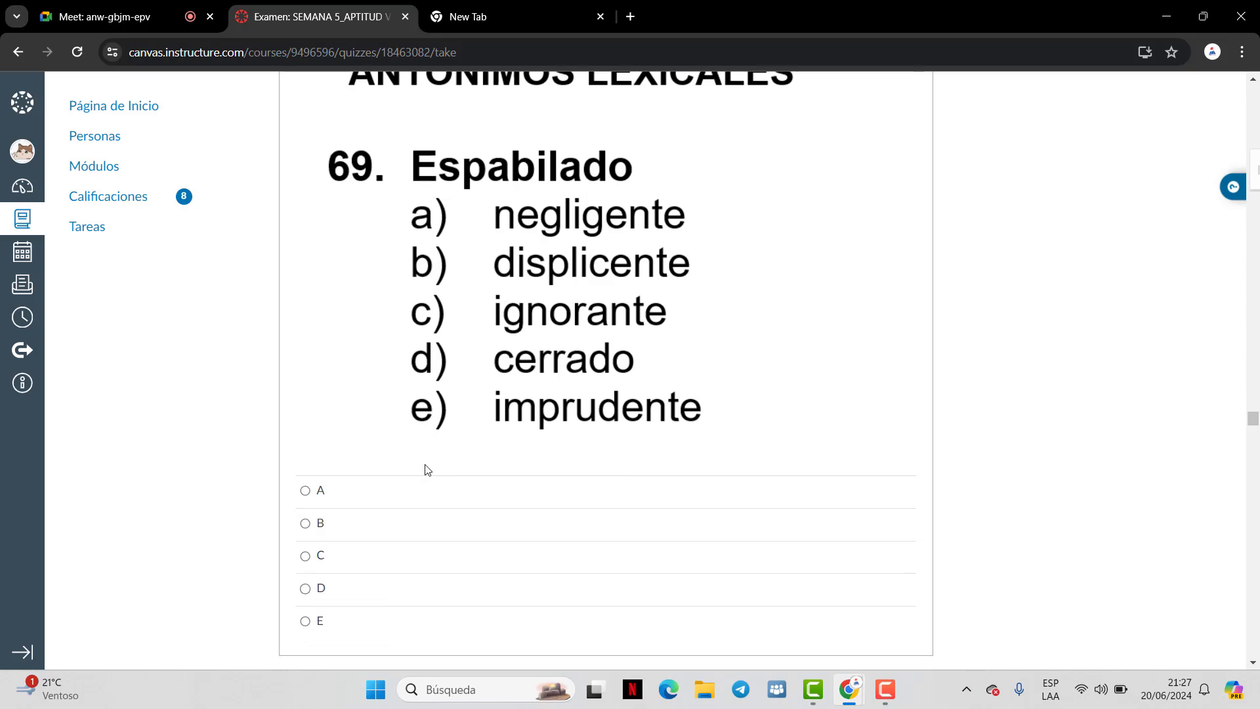
left_click(306, 589)
Select answer E (egoísmo) for question 70, Altruismo, and answer B (inmigración) for question 71, Éxodo
scroll(533, 344, "down", 10)
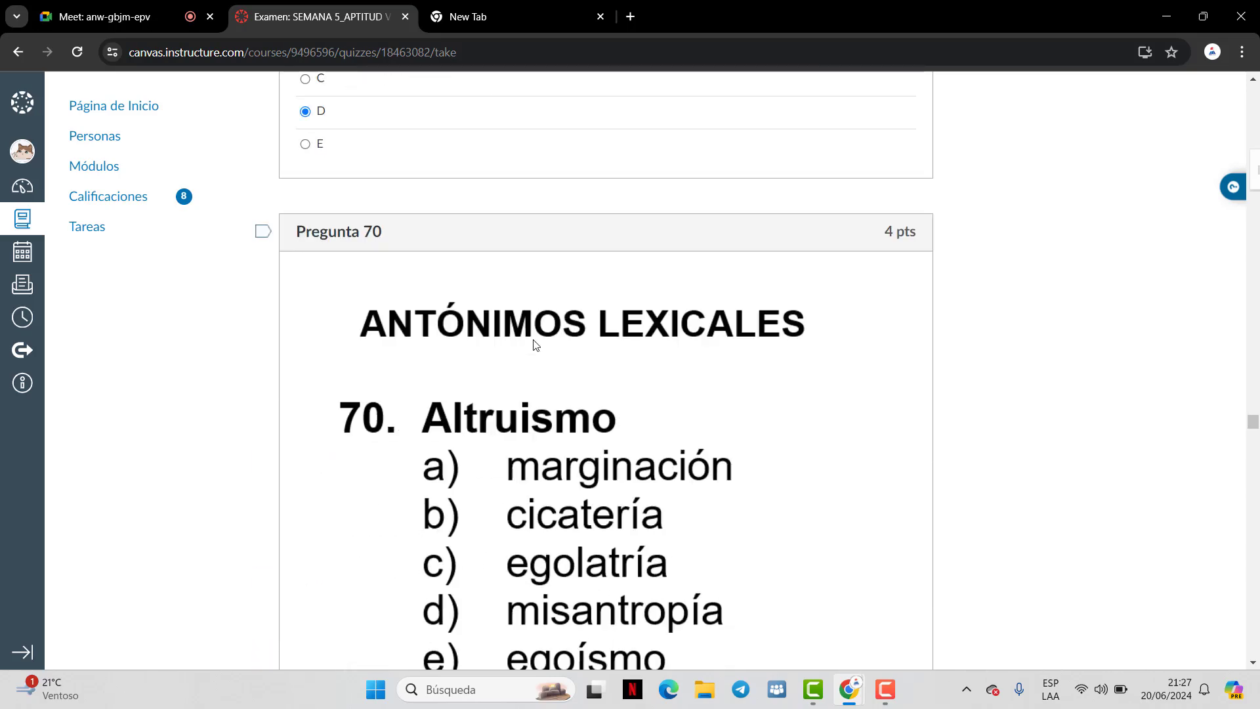
scroll(533, 398, "up", 1)
scroll(530, 401, "up", 1)
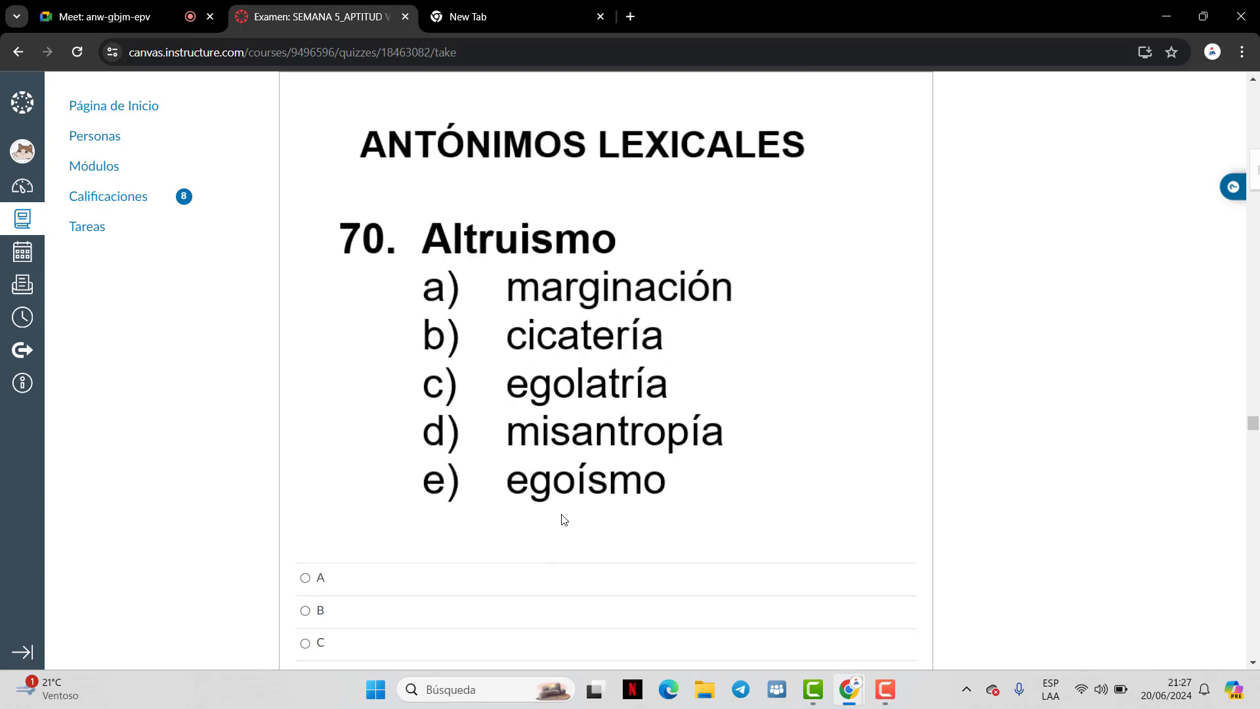
scroll(454, 544, "down", 1)
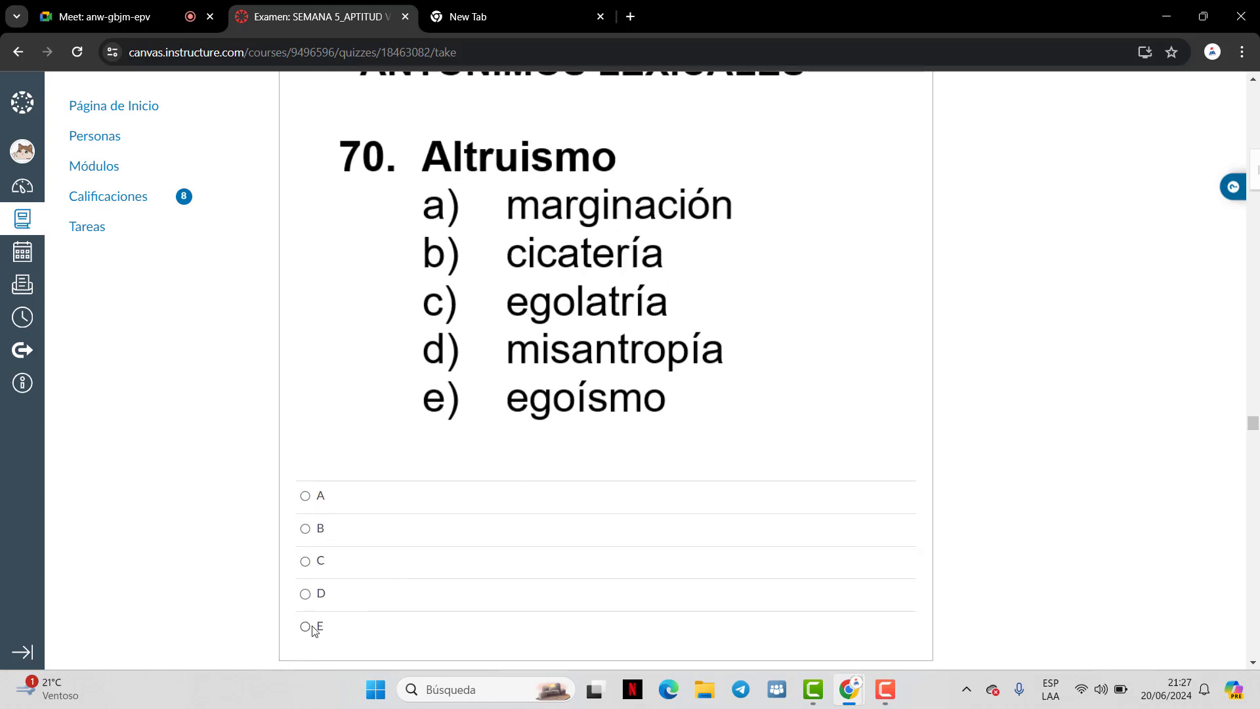
left_click(313, 628)
scroll(414, 537, "down", 9)
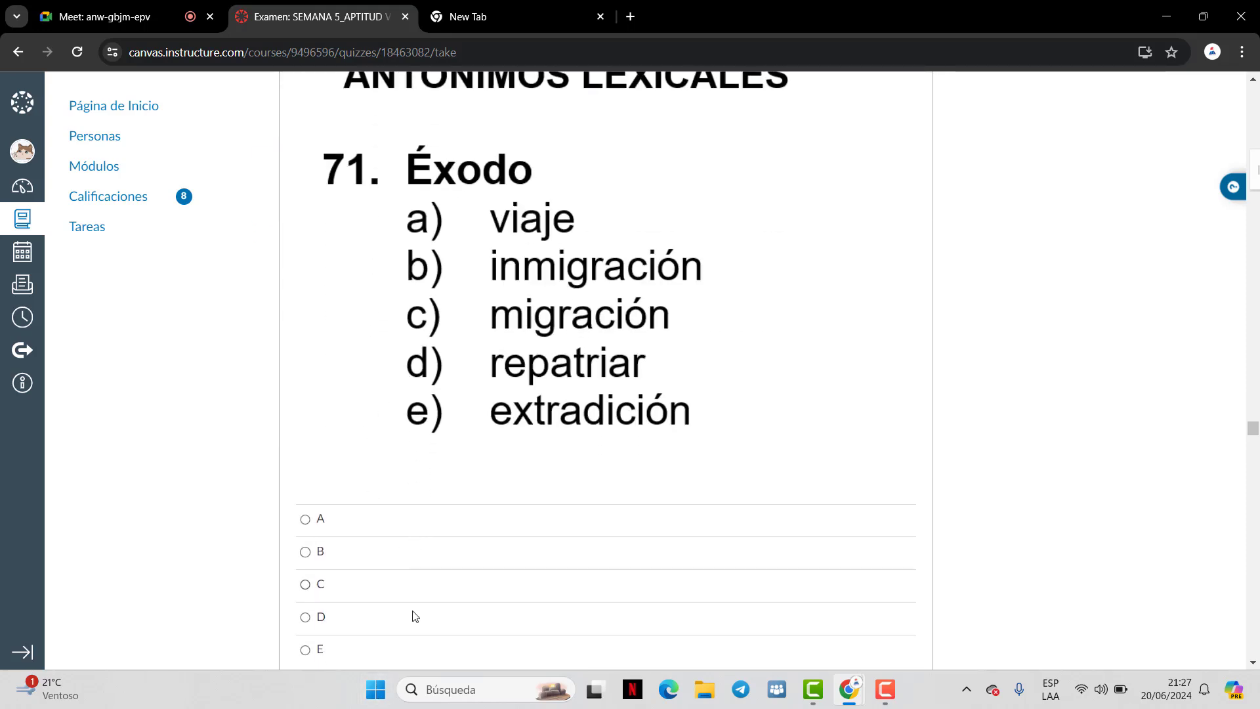
left_click(319, 550)
Select answer E (contento) for question 72, Compungido
scroll(619, 267, "down", 8)
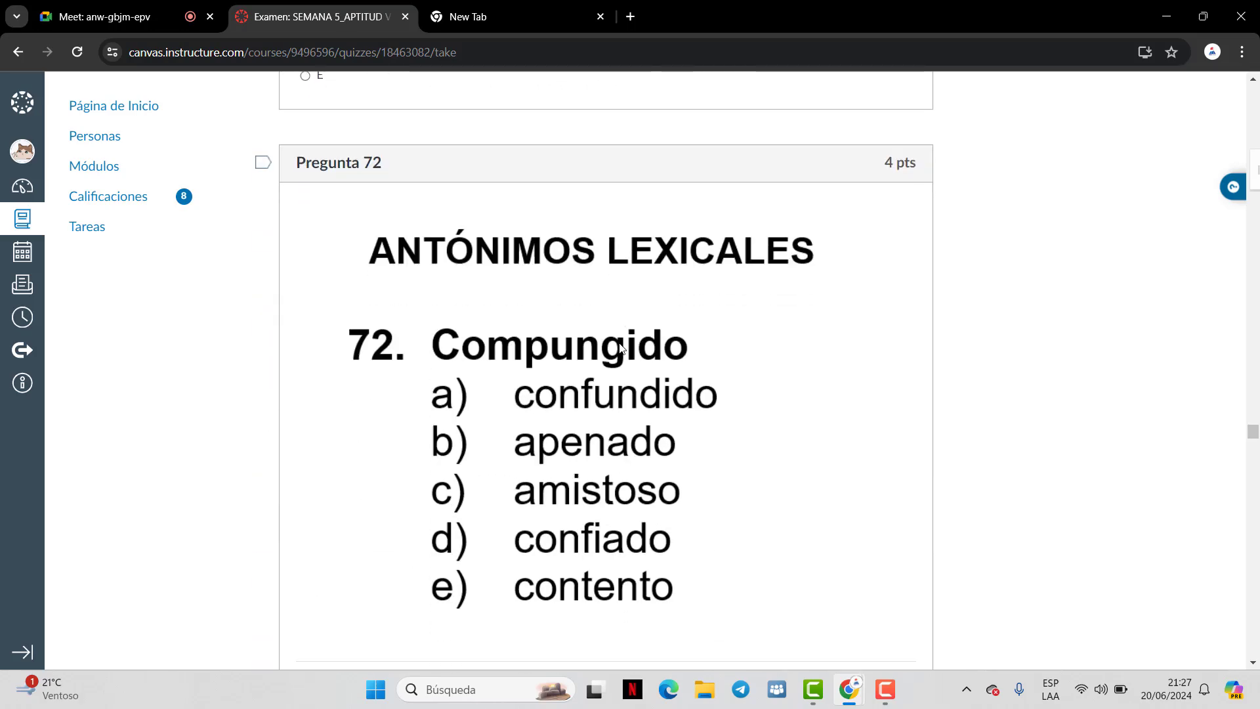
scroll(659, 308, "down", 2)
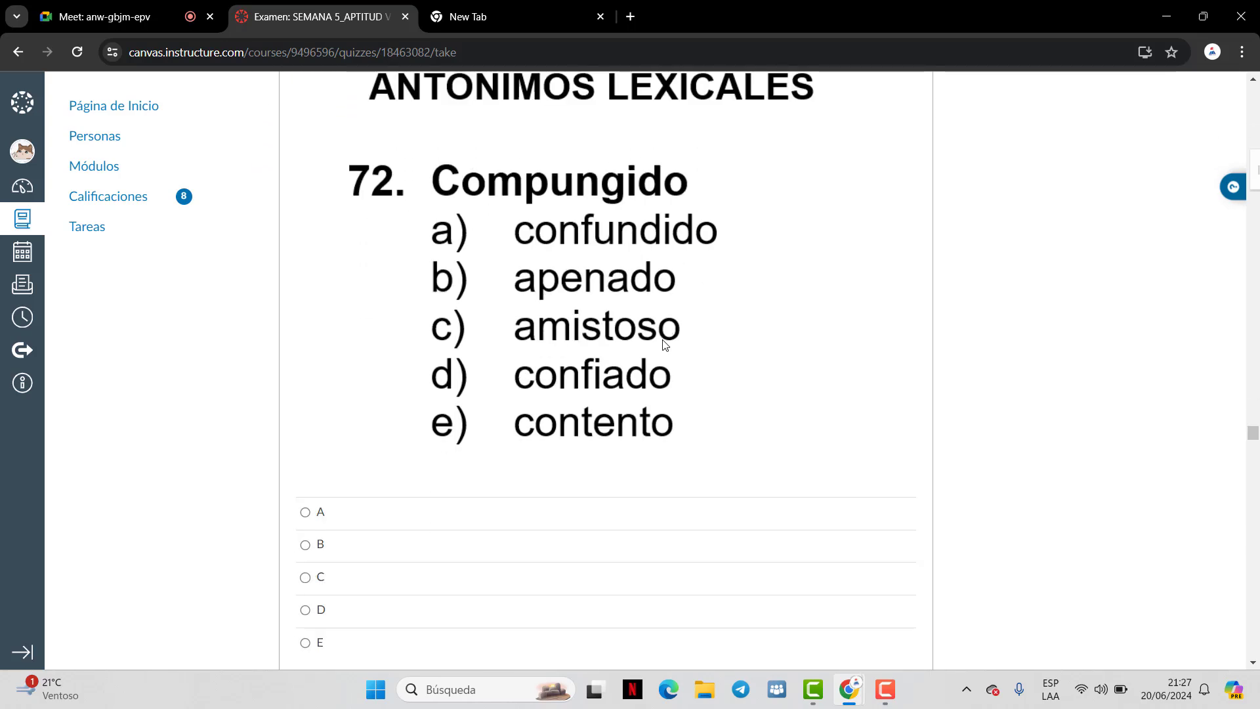
scroll(659, 367, "down", 1)
scroll(658, 394, "up", 1)
scroll(431, 447, "down", 2)
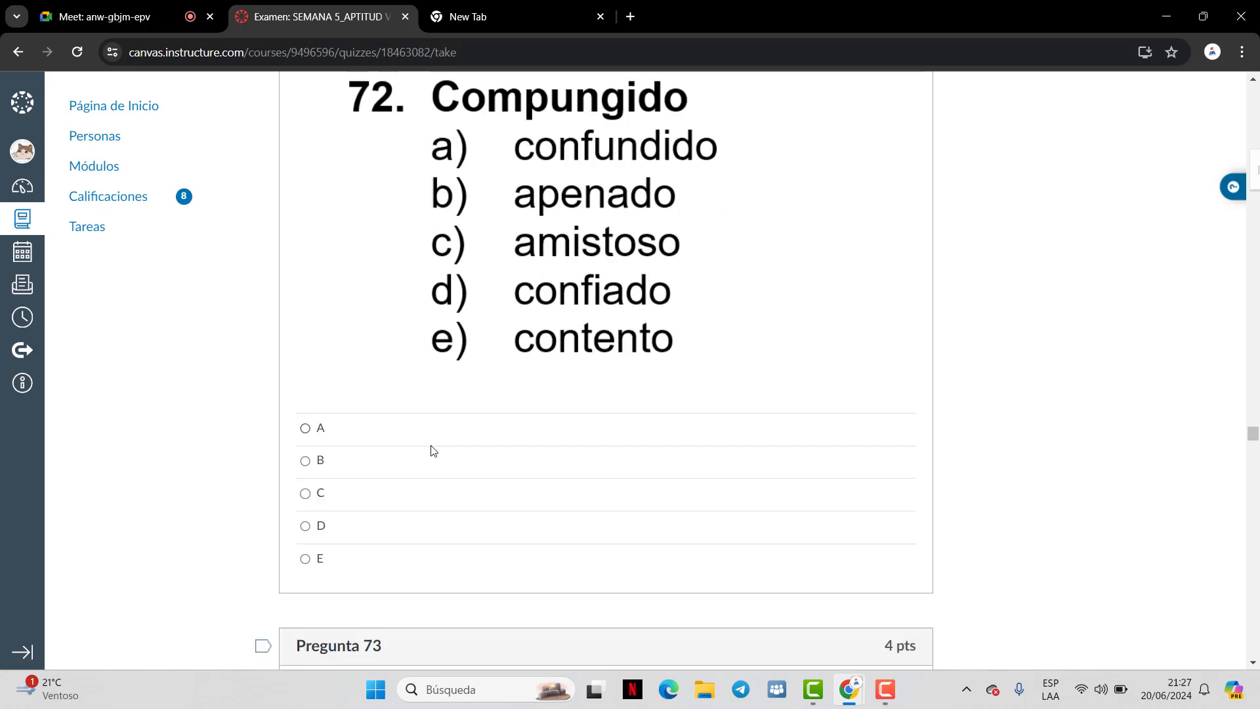
scroll(282, 558, "up", 2)
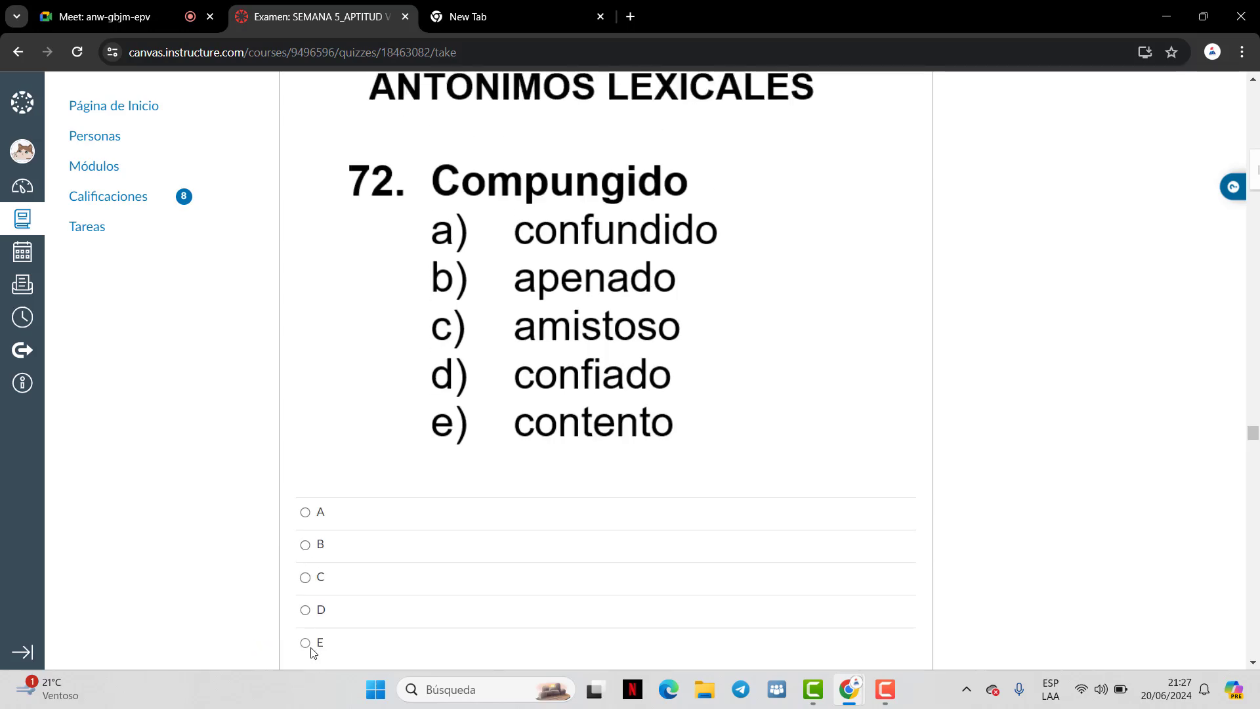
left_click(305, 642)
Select answer A (anticuado) for question 73, Actual, and answer C (premio) for question 74, Castigo
scroll(563, 328, "down", 10)
scroll(565, 332, "up", 1)
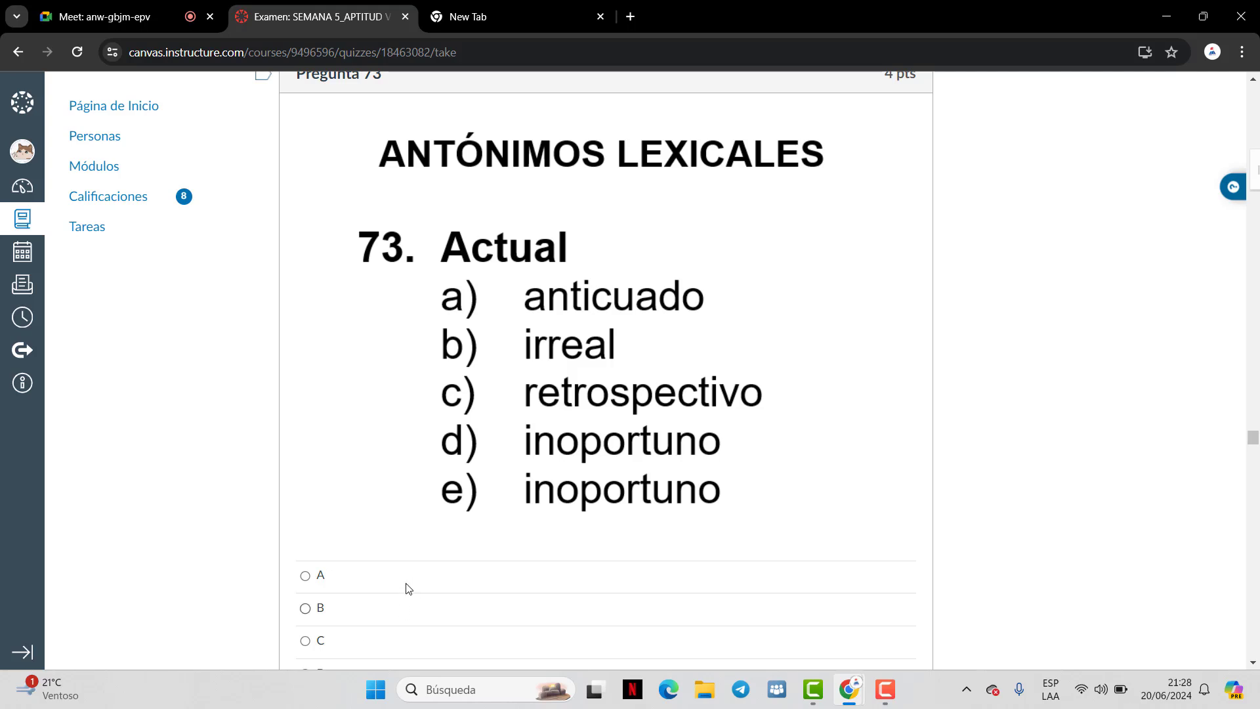
scroll(413, 414, "down", 1)
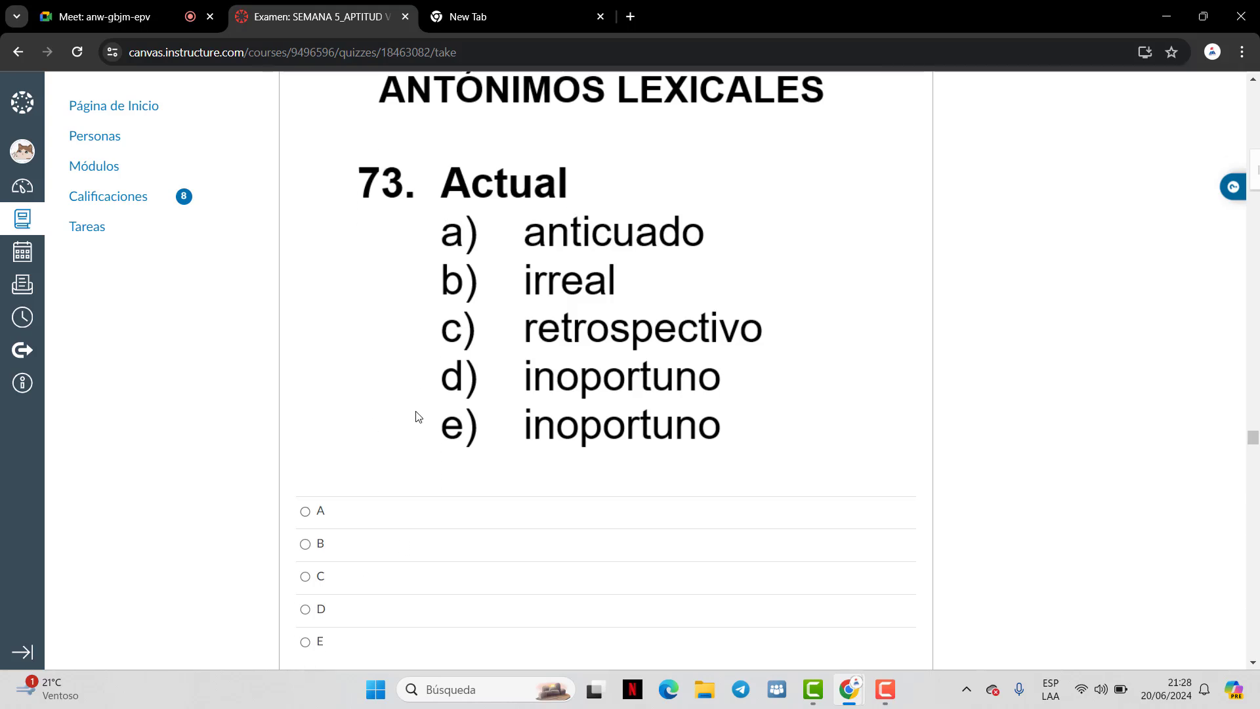
left_click(321, 501)
scroll(361, 479, "down", 10)
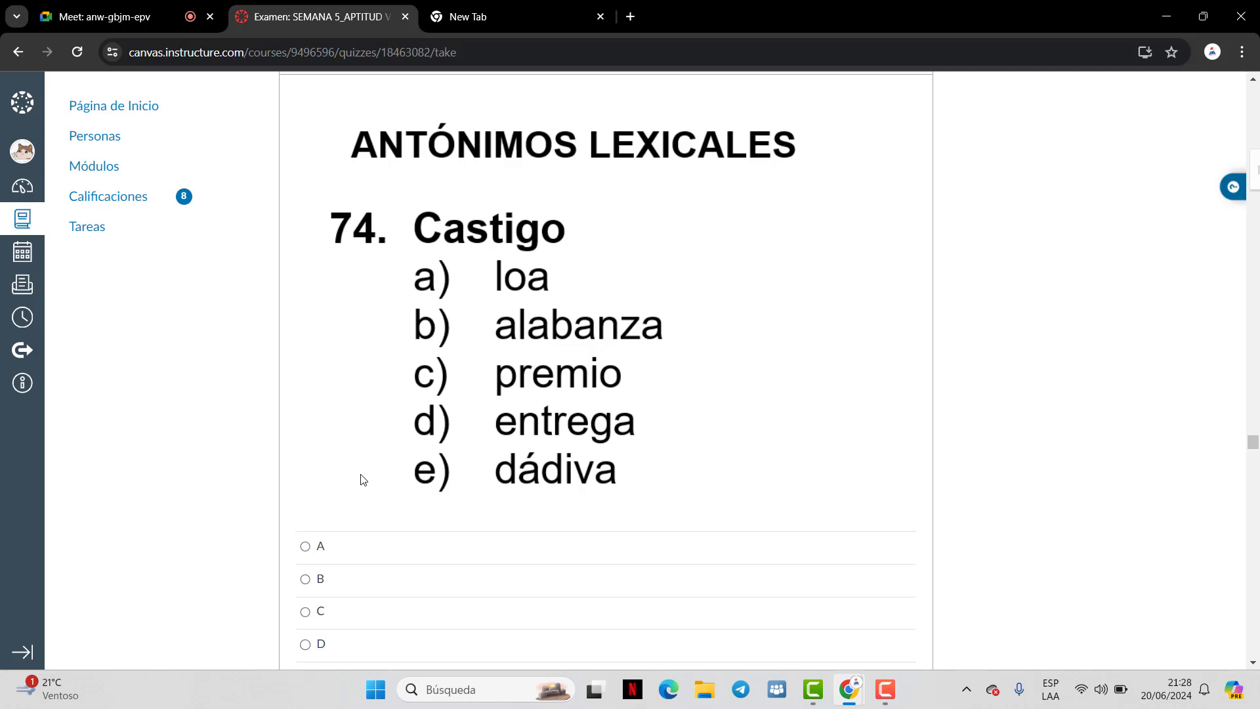
left_click(320, 611)
Select answer C (rigor) for question 75, Clemencia, and answer C (ensombrecer) for question 76, Esclarecer
scroll(574, 456, "down", 10)
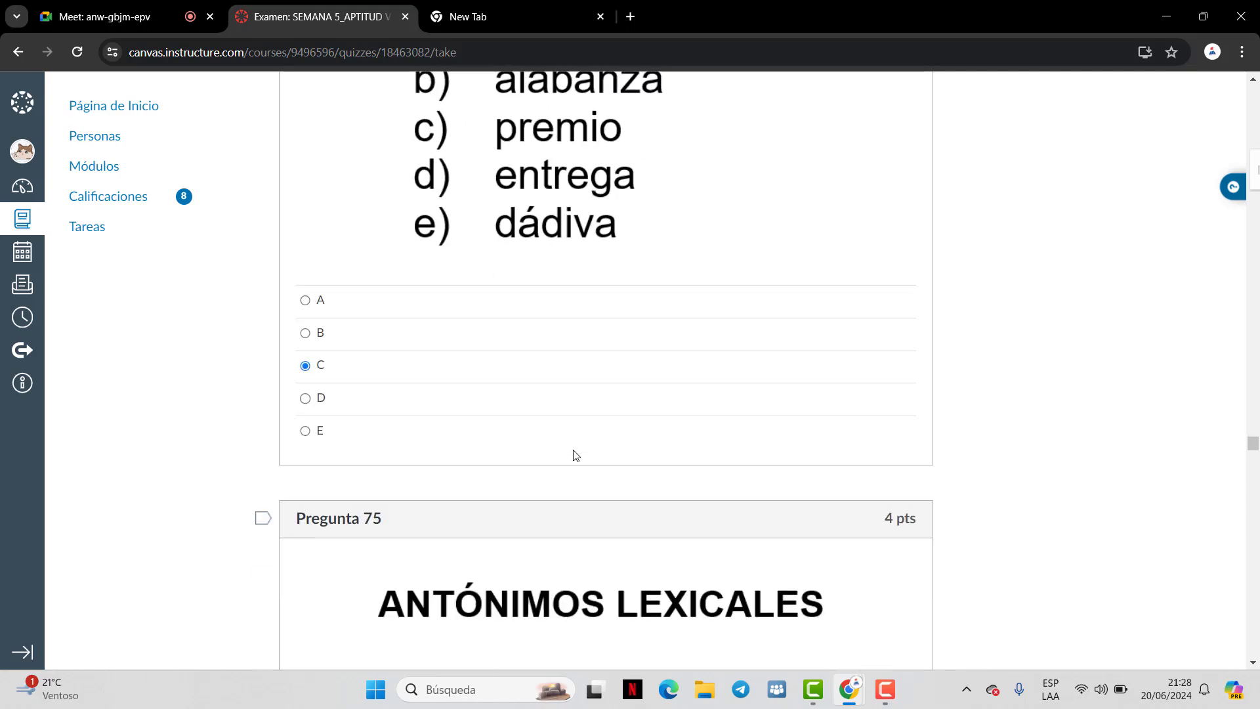
scroll(587, 455, "up", 1)
scroll(623, 457, "down", 1)
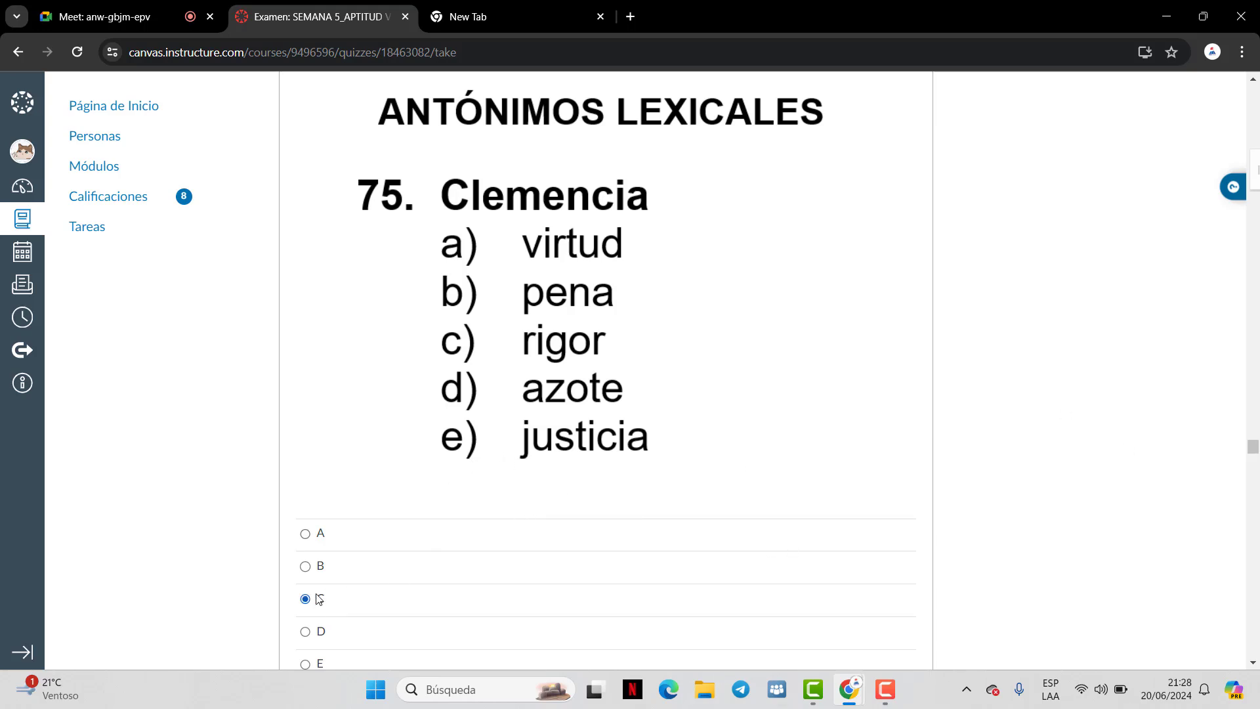
scroll(748, 349, "down", 10)
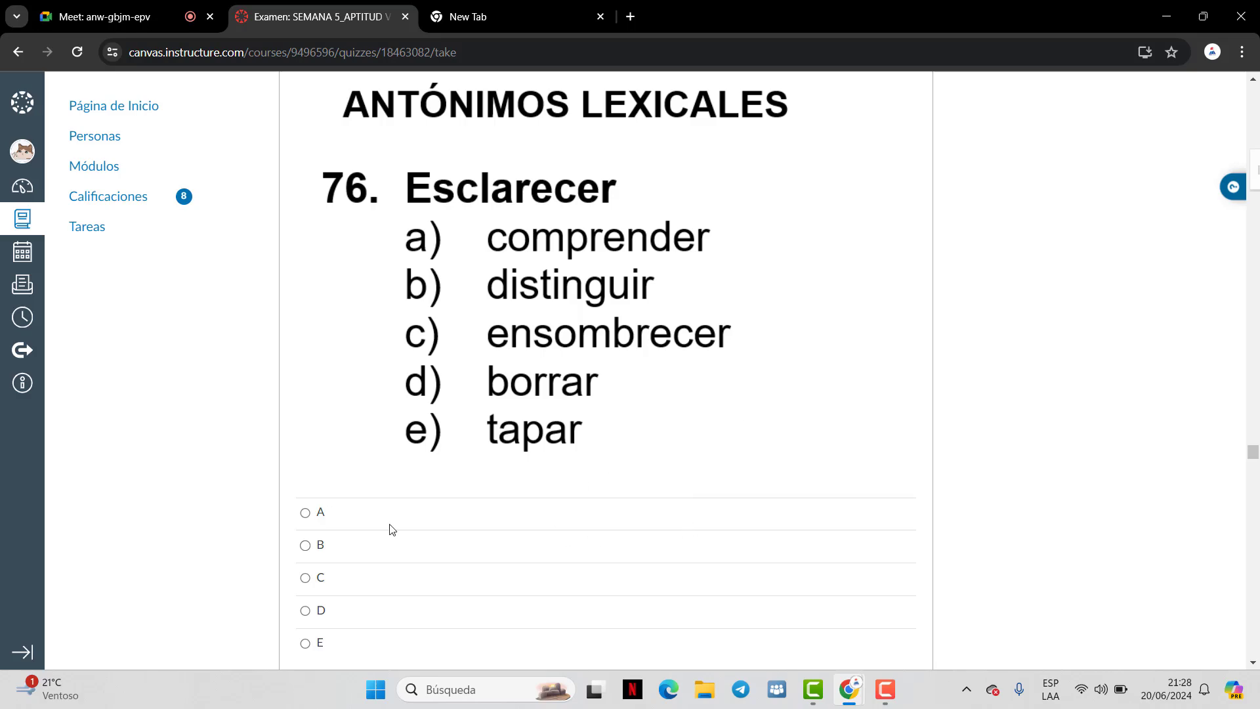
left_click(317, 579)
Select answer D (laconismo) for question 77, Circunloquio
scroll(643, 352, "down", 1)
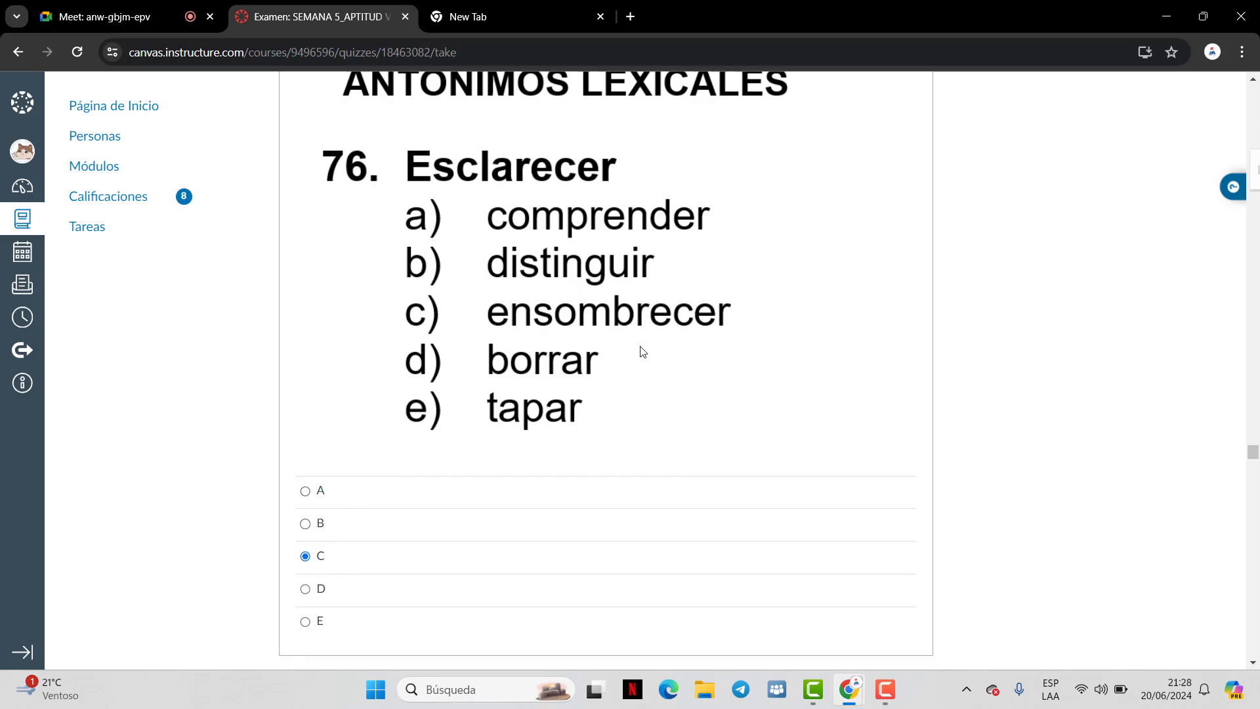
scroll(642, 352, "down", 10)
scroll(664, 354, "down", 1)
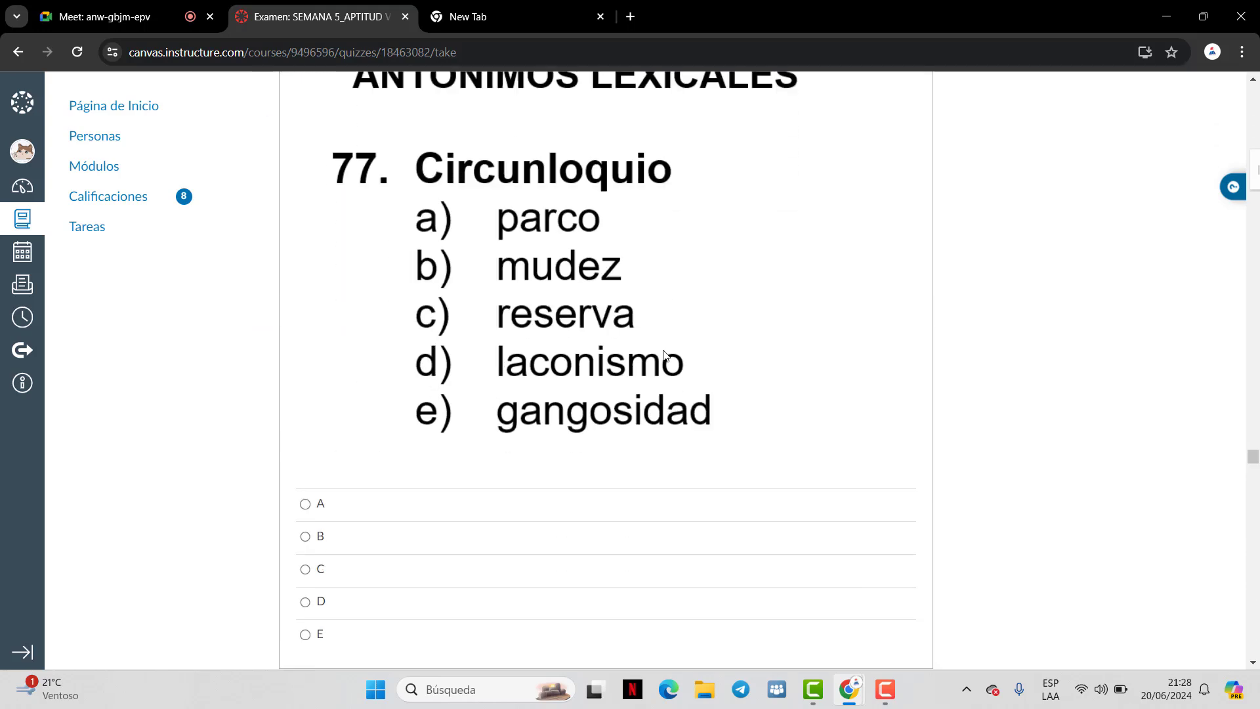
scroll(664, 354, "up", 1)
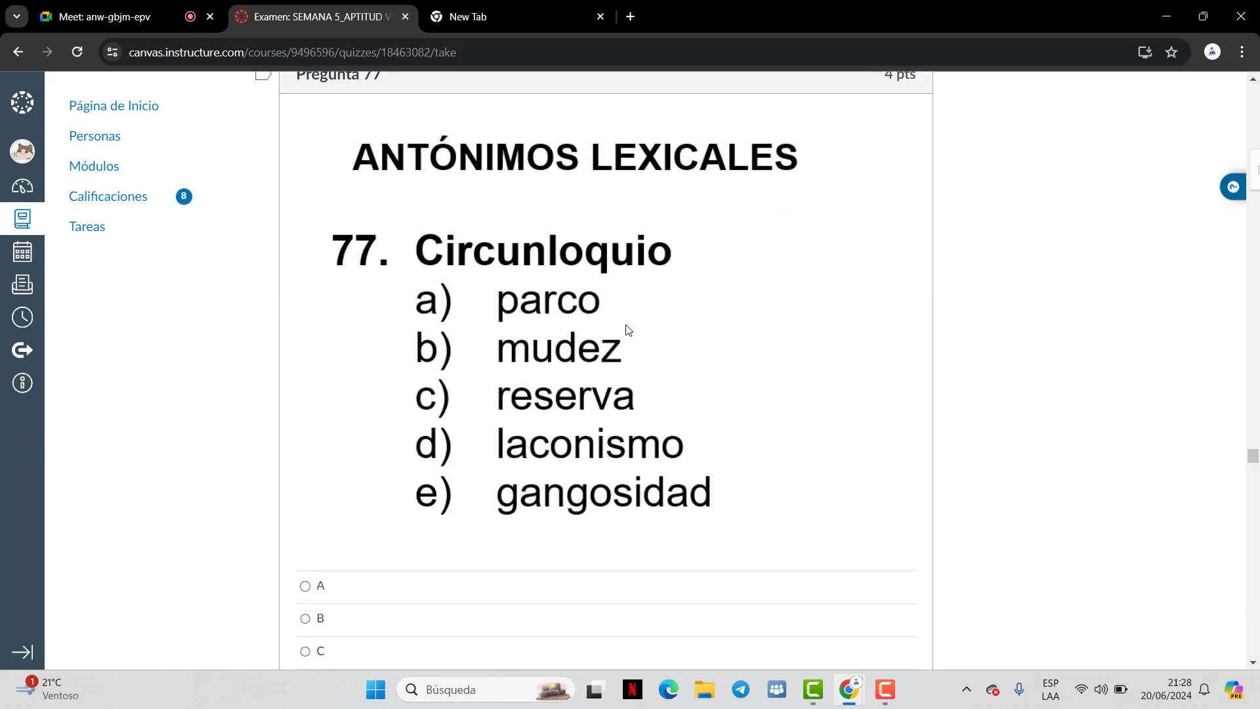
scroll(477, 537, "down", 1)
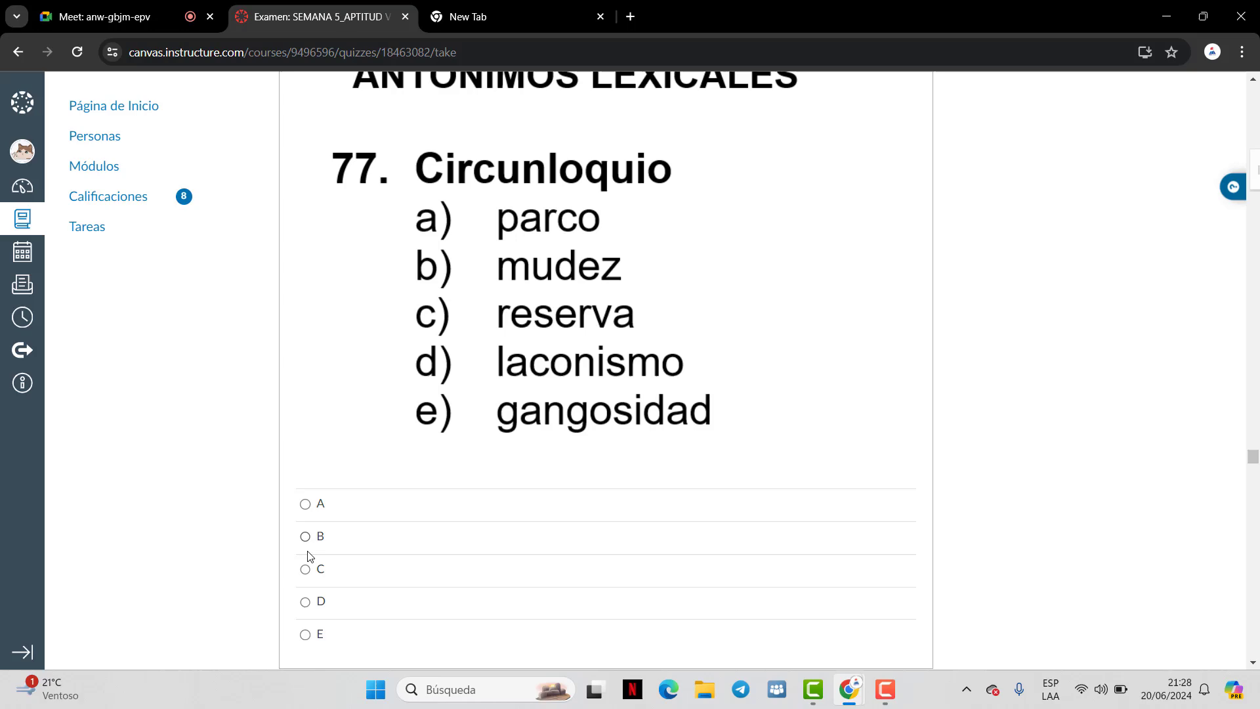
left_click(315, 598)
Select answer E (blando) for question 78, Férreo
scroll(603, 469, "down", 7)
scroll(604, 469, "down", 5)
scroll(604, 470, "up", 3)
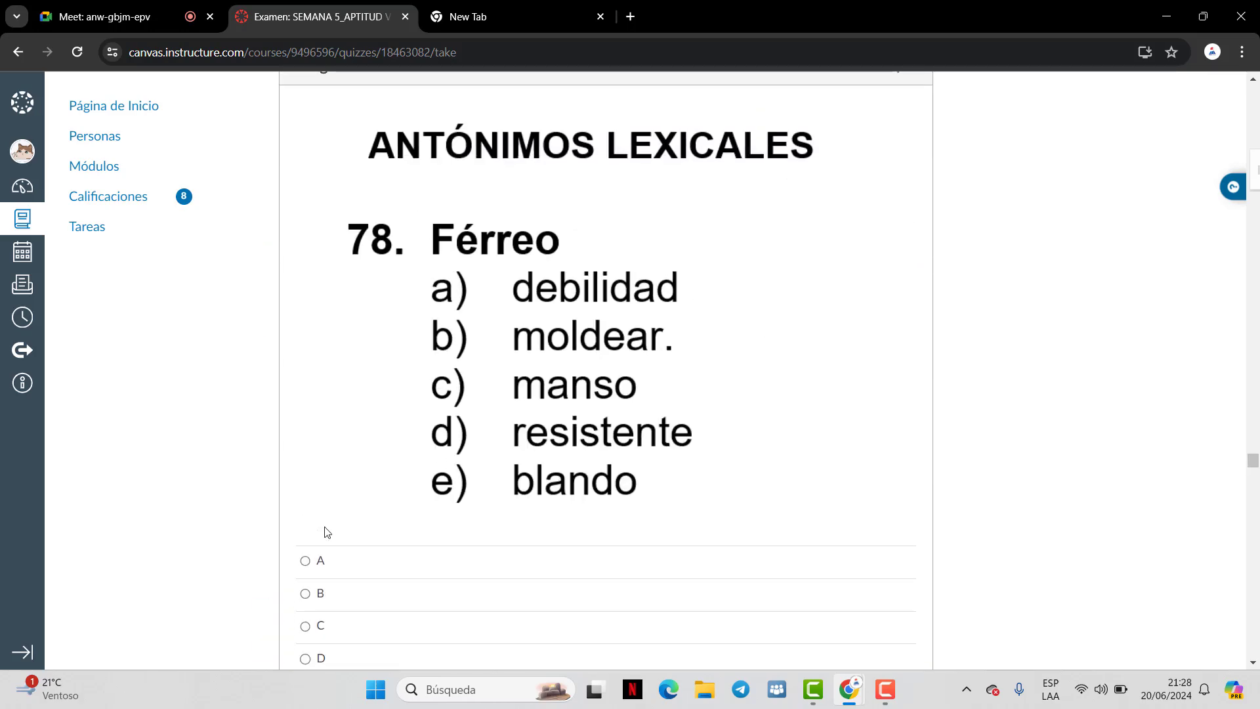
scroll(388, 544, "down", 1)
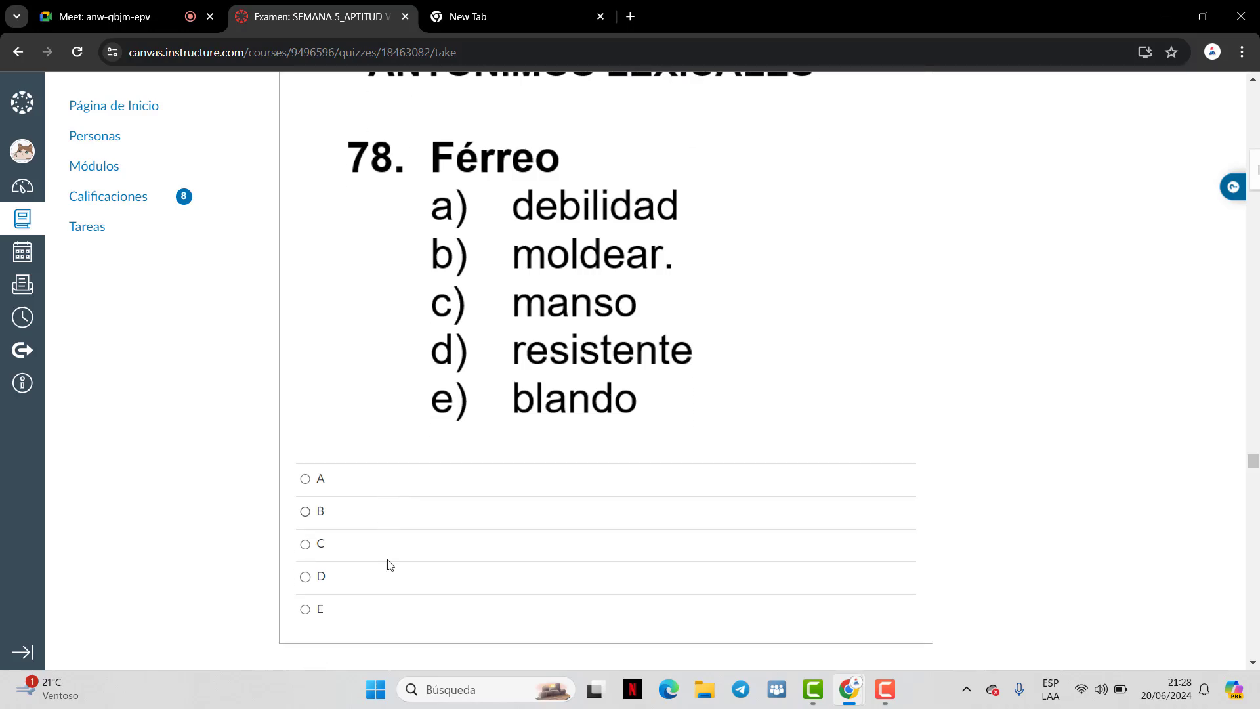
left_click(305, 611)
Select answer B (limitación) for question 79, Infinito
scroll(560, 387, "down", 3)
scroll(560, 389, "down", 6)
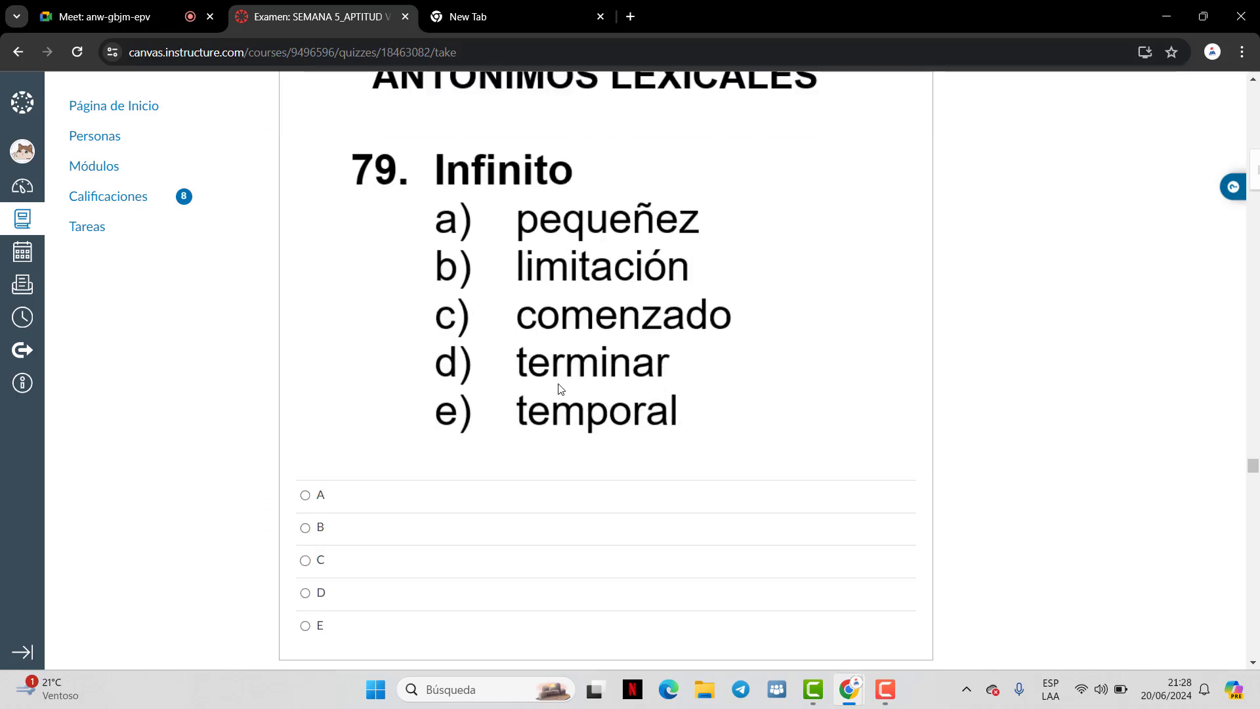
scroll(564, 384, "up", 2)
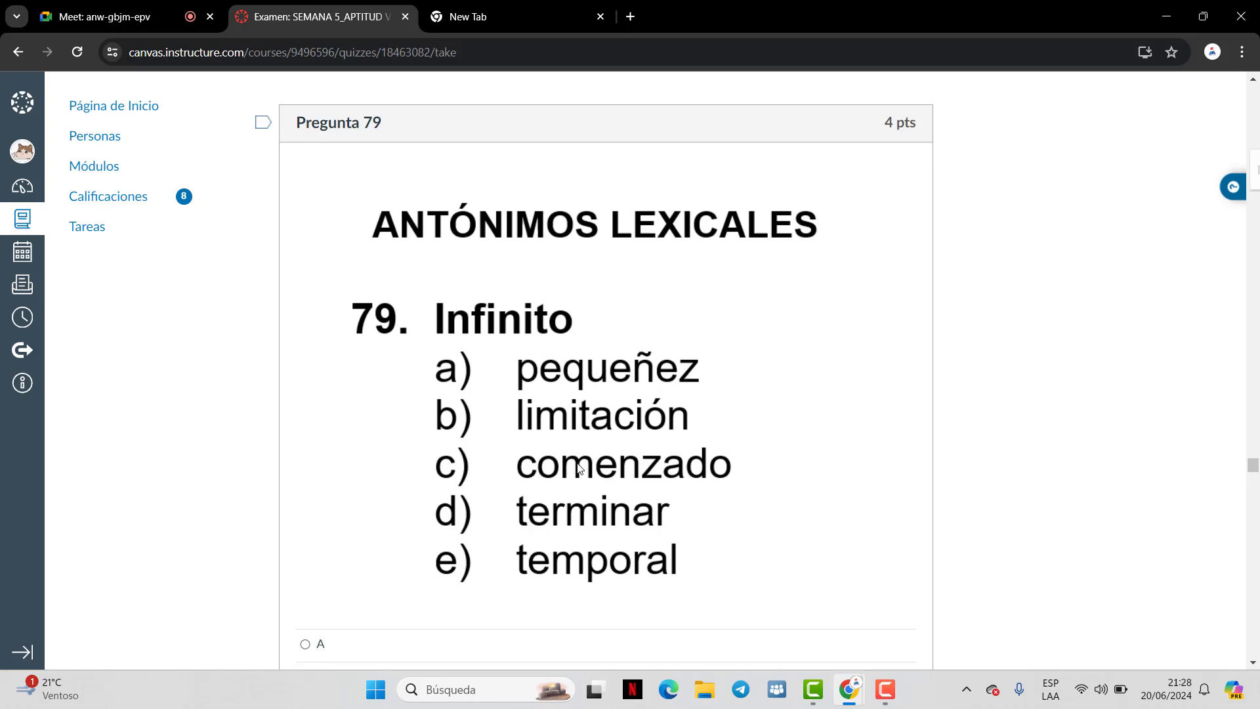
scroll(512, 369, "down", 1)
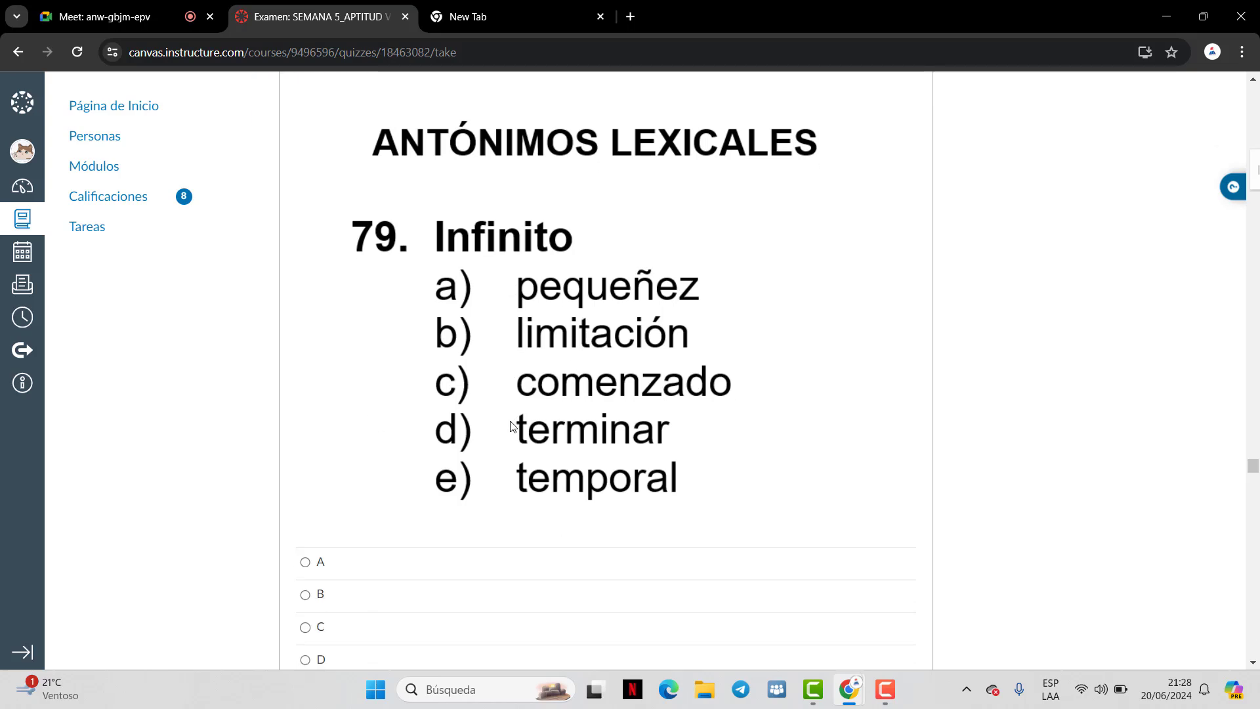
scroll(512, 427, "down", 1)
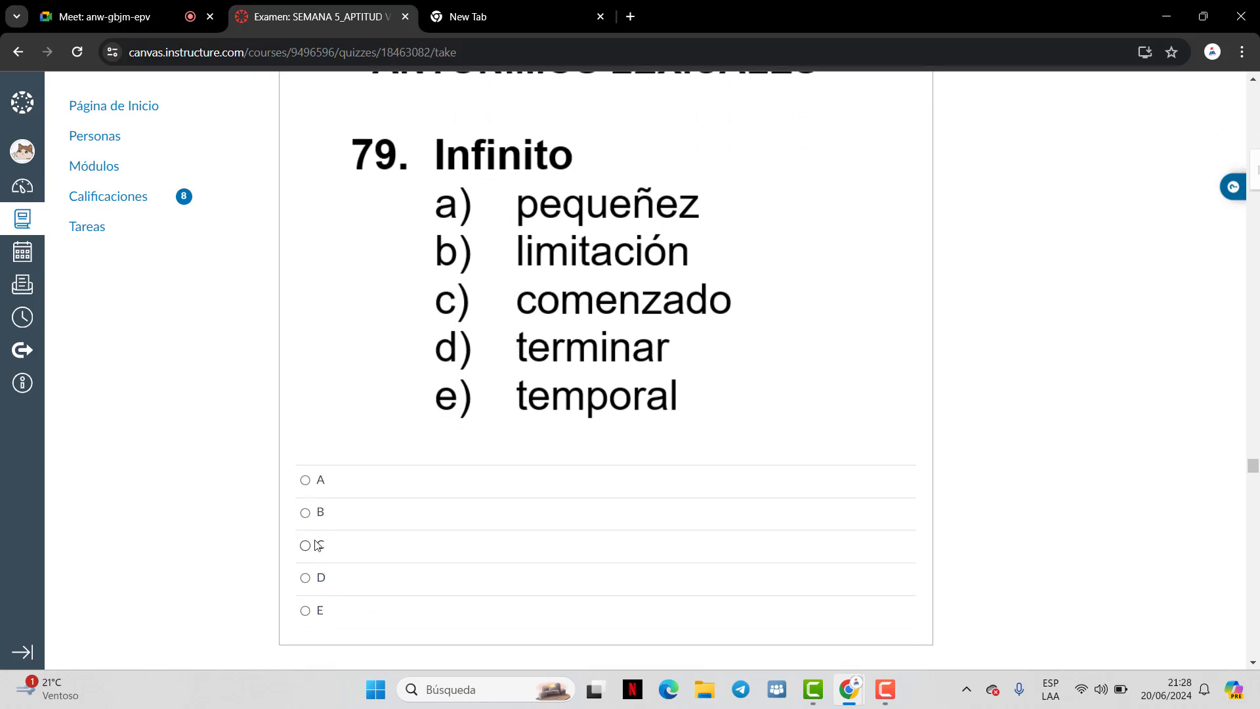
left_click(307, 515)
Return from question 80 to question 79, Infinito, and change its answer to E (temporal)
scroll(462, 464, "down", 7)
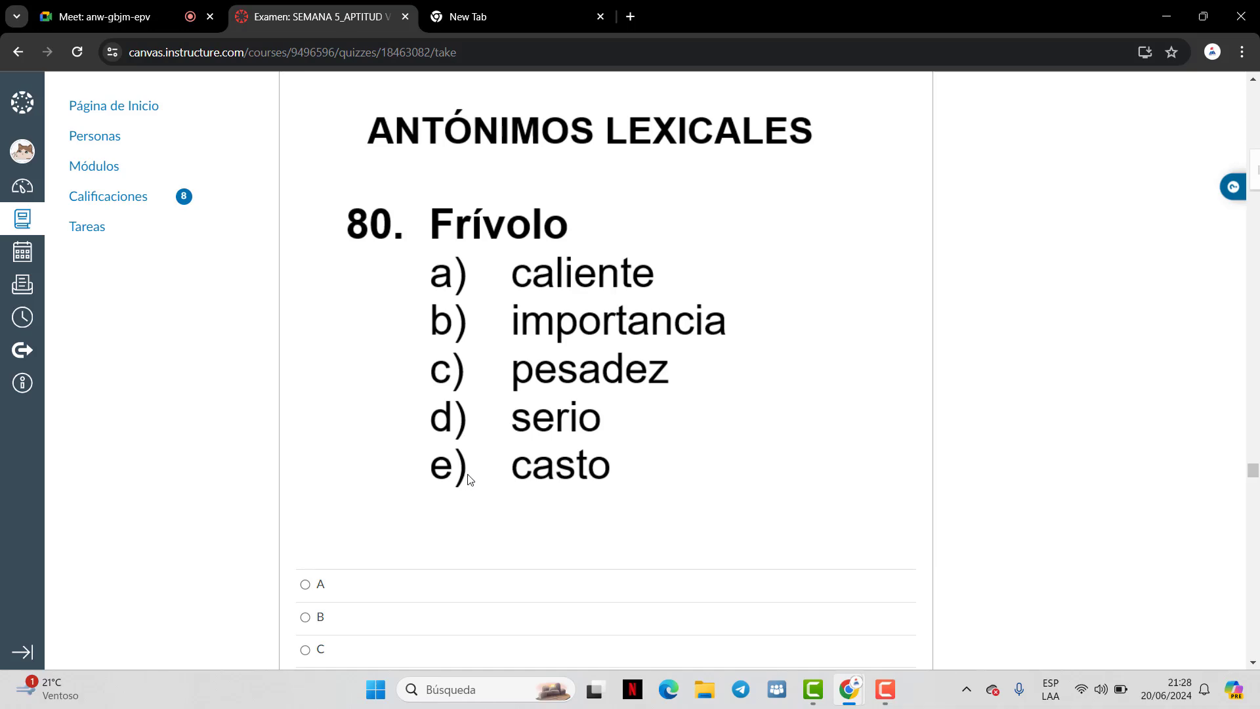
scroll(495, 459, "up", 1)
scroll(521, 448, "down", 2)
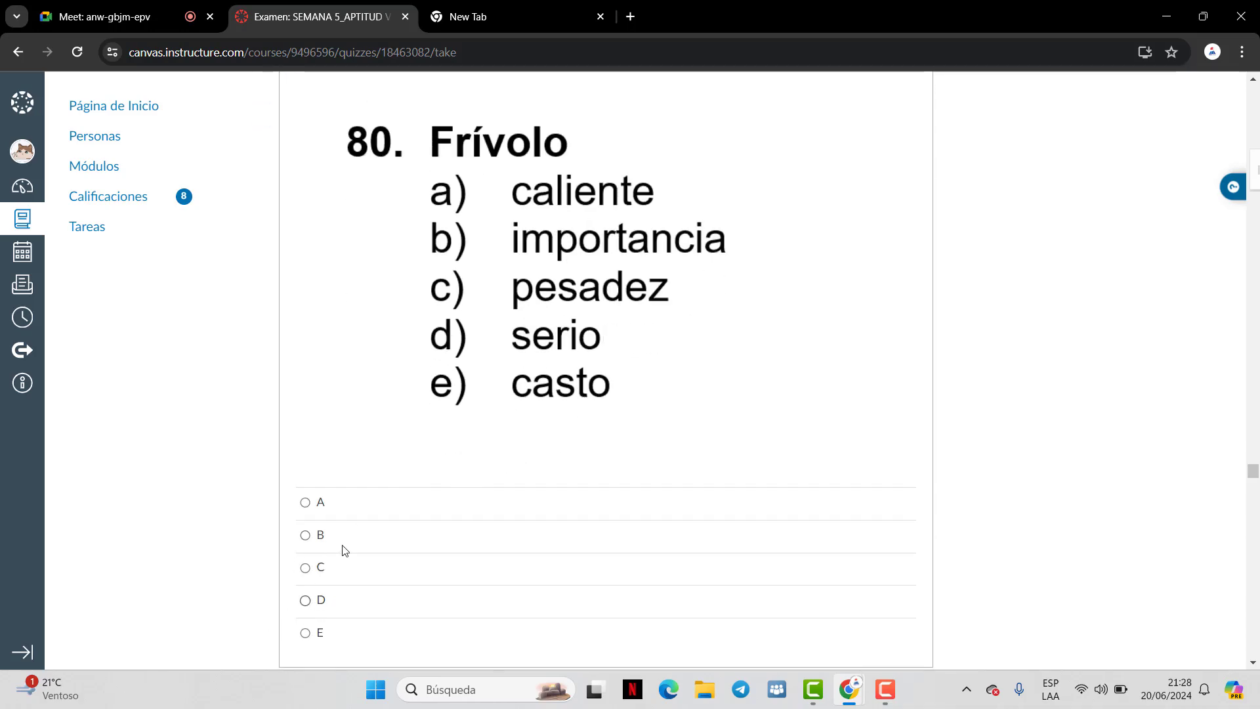
scroll(344, 552, "up", 12)
scroll(372, 550, "down", 4)
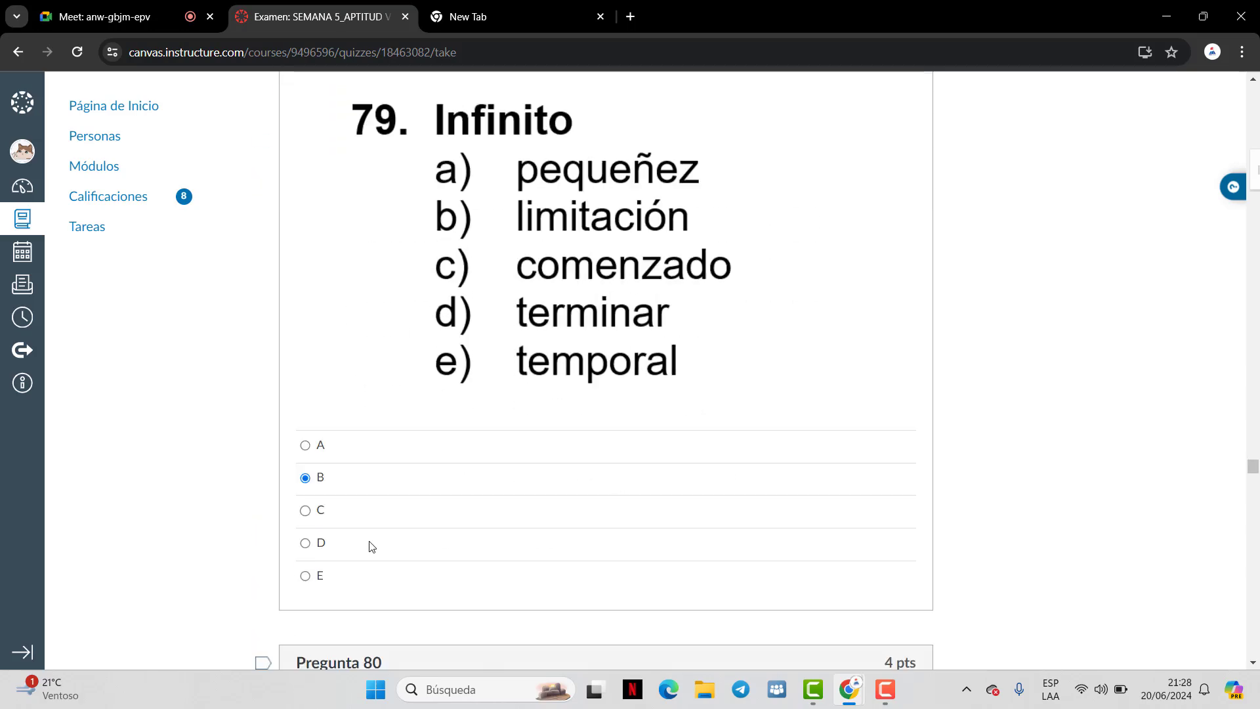
scroll(370, 547, "up", 1)
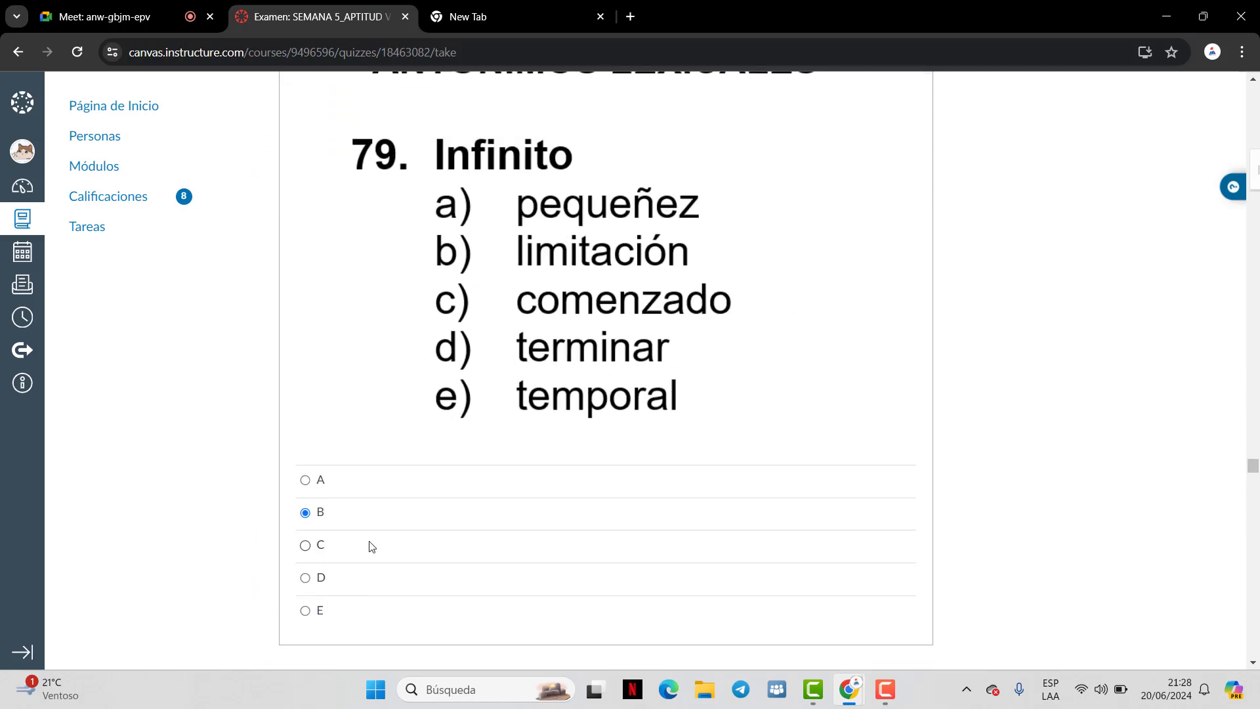
left_click(319, 612)
Reread question 79, Infinito, and compare its five answer options with the selected answer
scroll(516, 141, "up", 4)
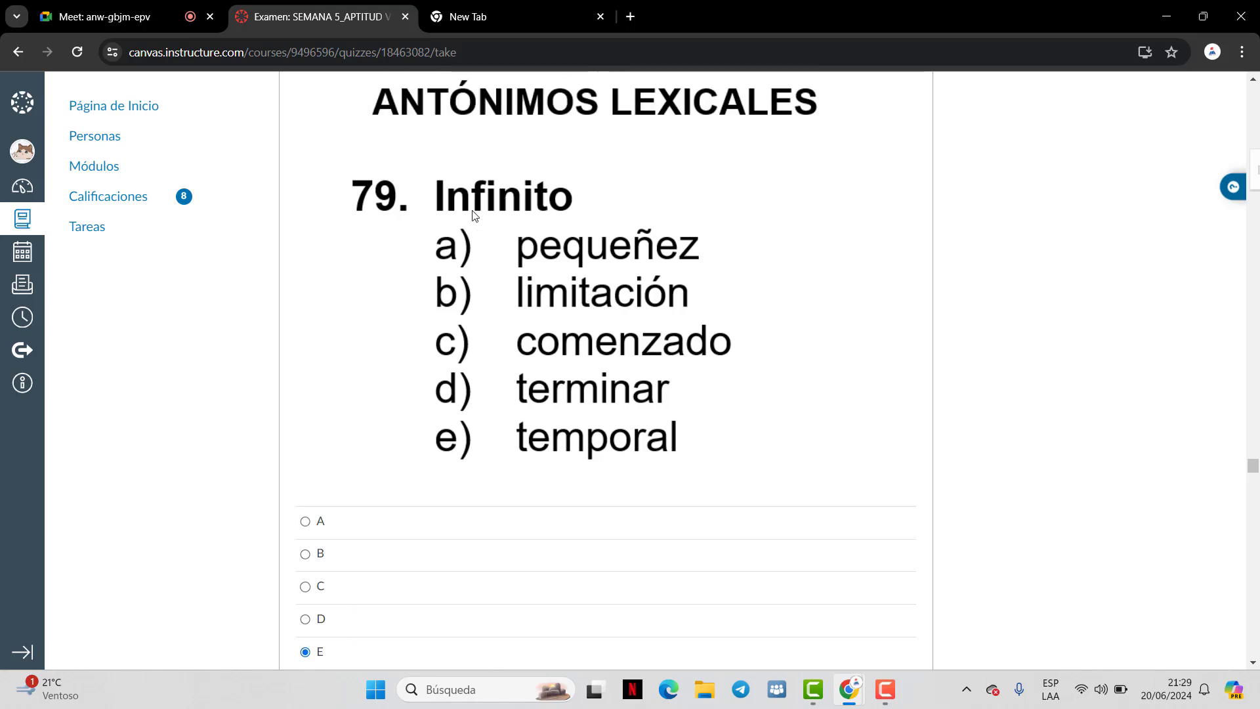
scroll(474, 290, "down", 2)
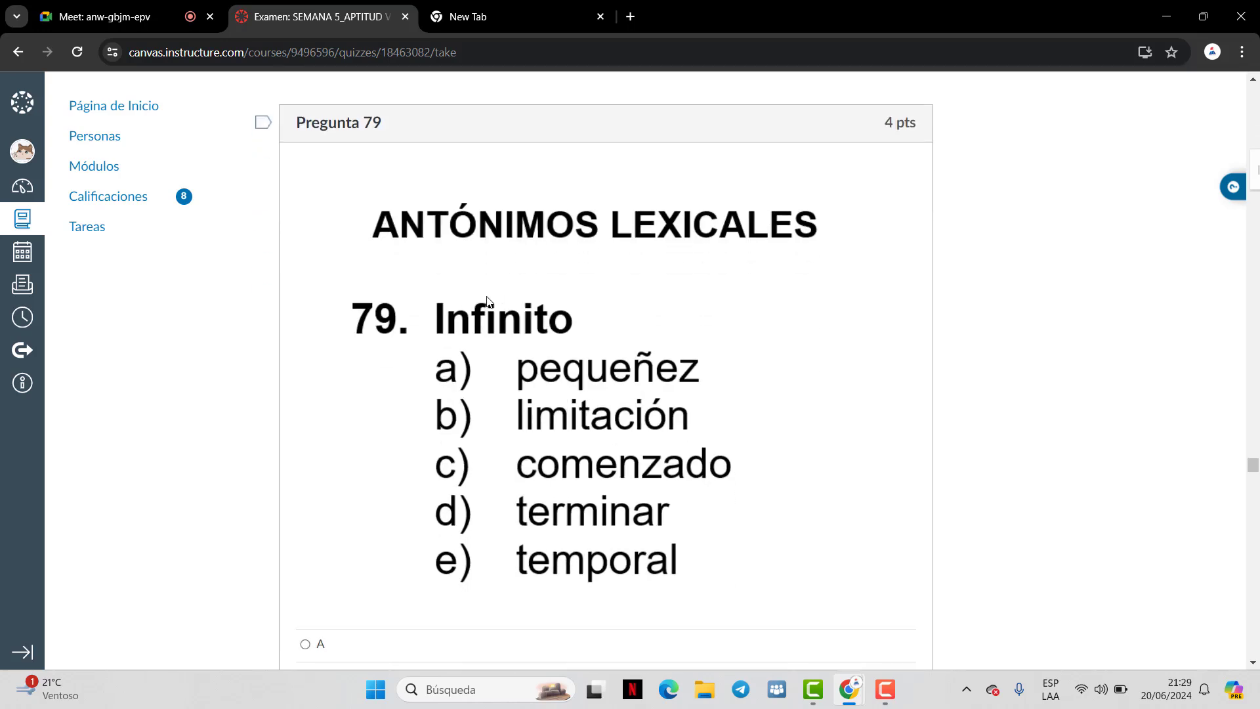
scroll(489, 354, "up", 1)
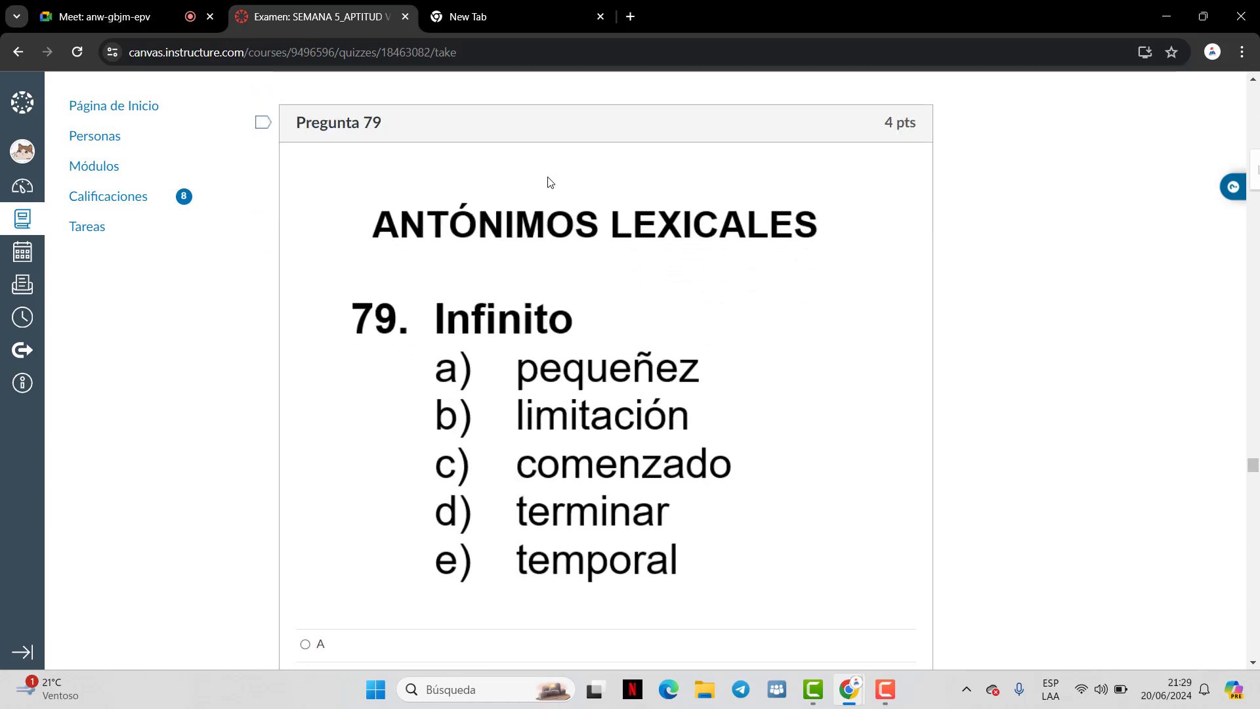
scroll(521, 436, "down", 2)
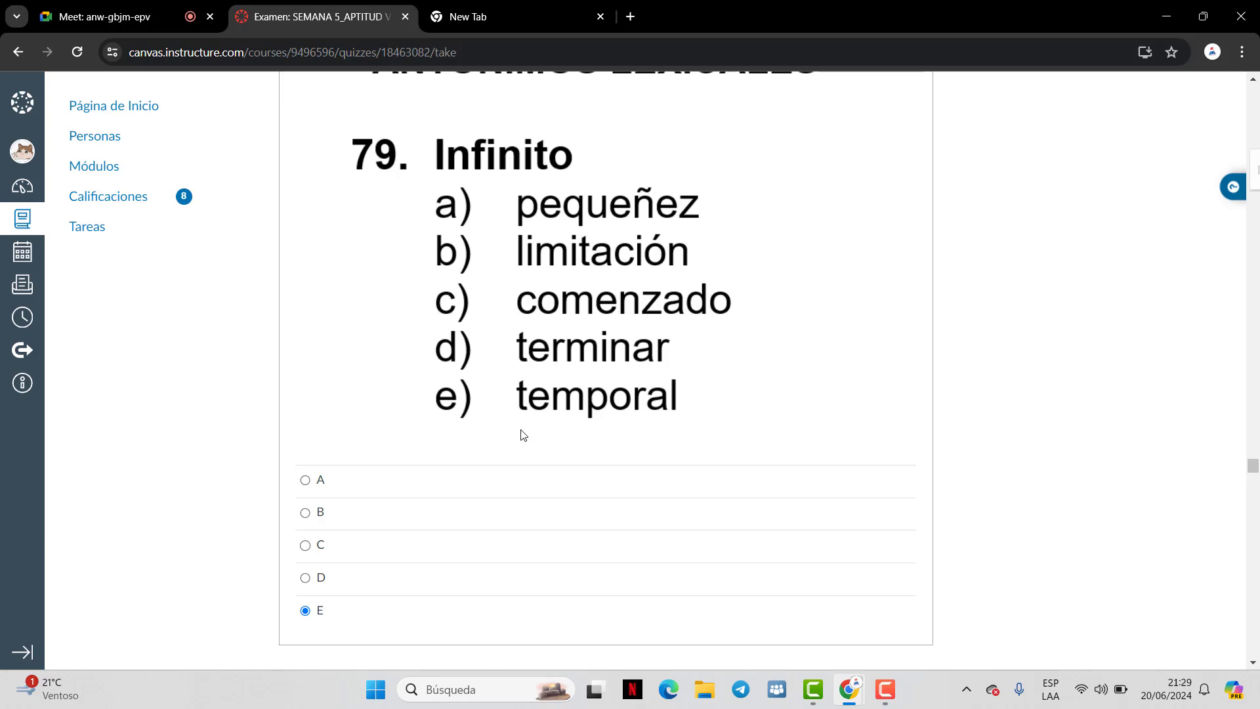
scroll(561, 436, "up", 2)
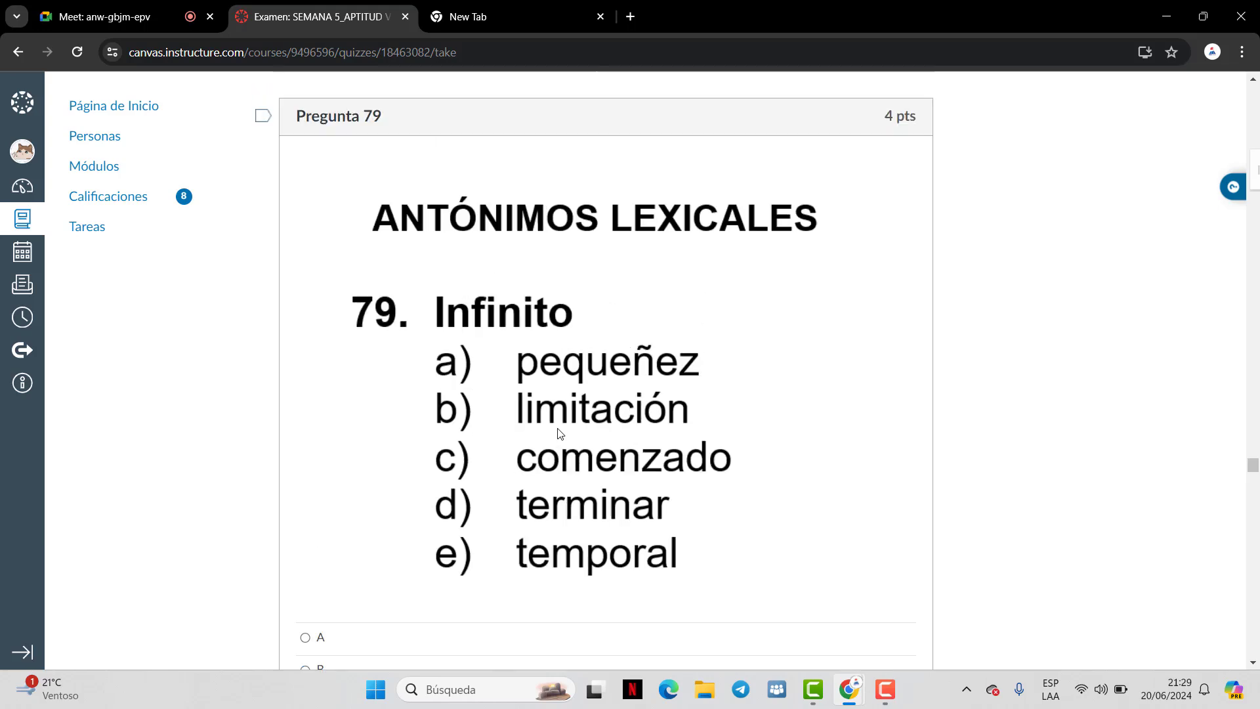
scroll(561, 452, "down", 2)
scroll(562, 485, "up", 2)
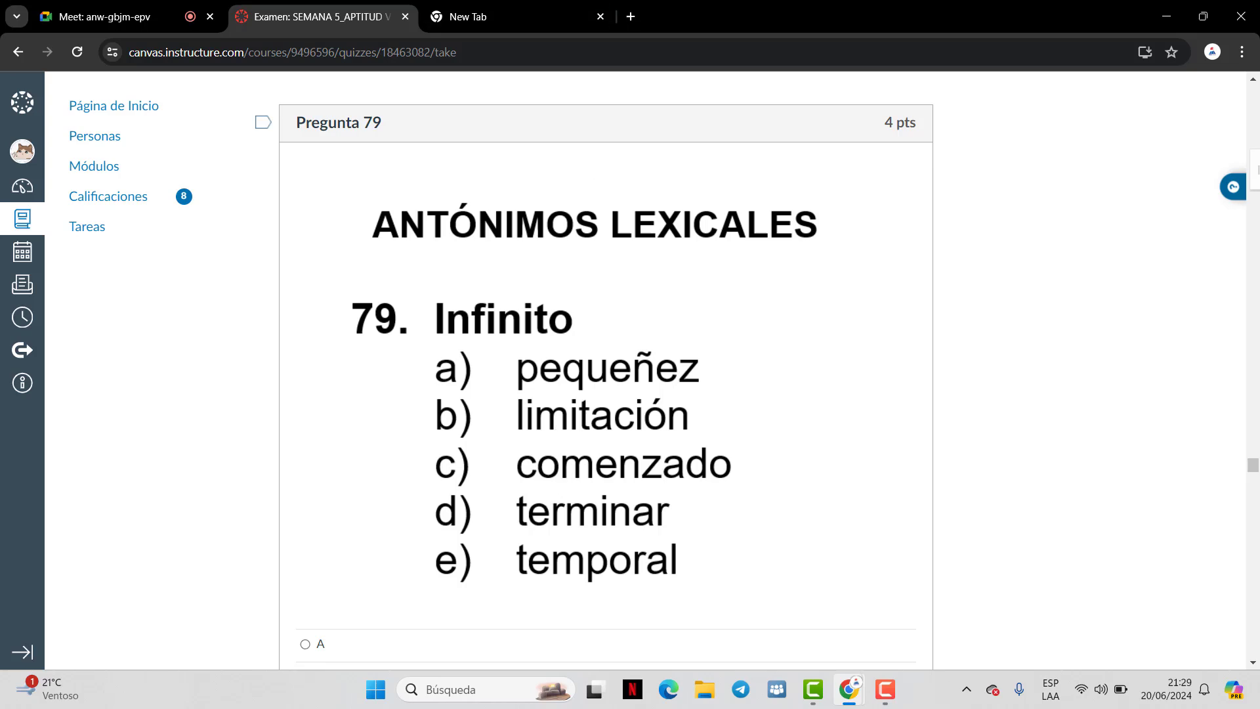
scroll(361, 267, "down", 2)
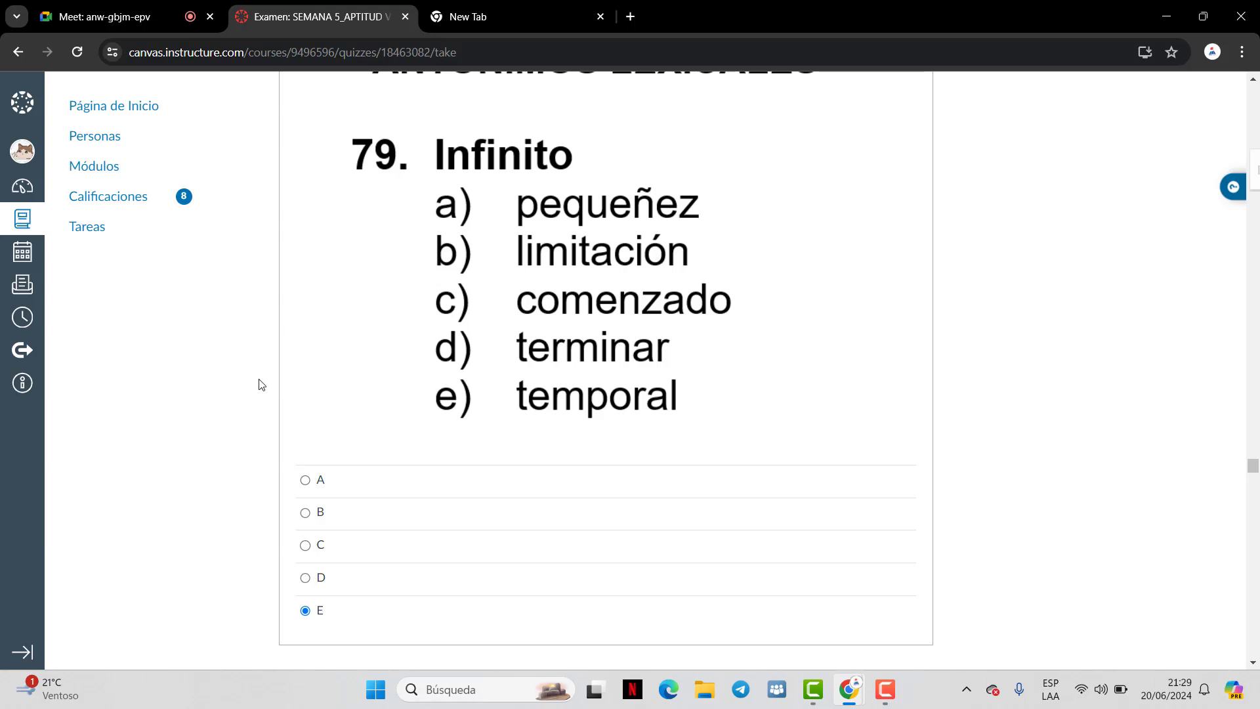
scroll(407, 324, "up", 1)
scroll(387, 365, "down", 1)
scroll(374, 384, "up", 2)
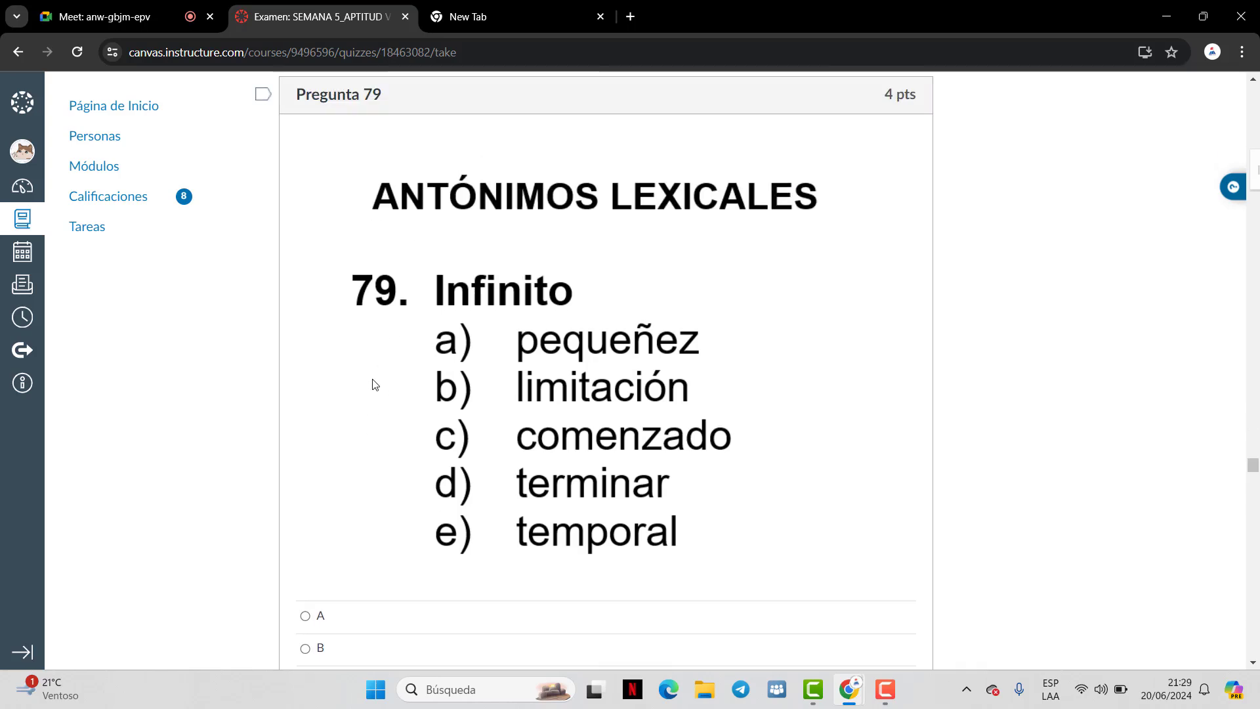
scroll(371, 355, "up", 2)
scroll(317, 419, "down", 3)
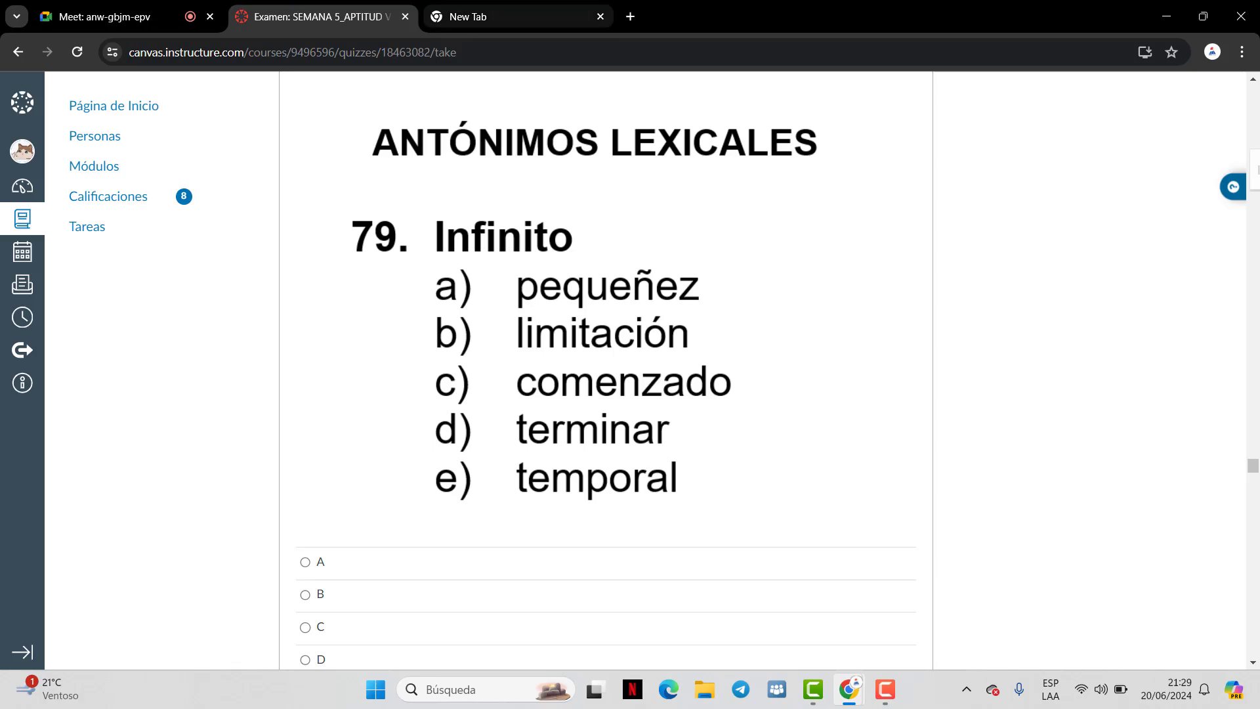
scroll(714, 189, "down", 2)
scroll(715, 190, "up", 3)
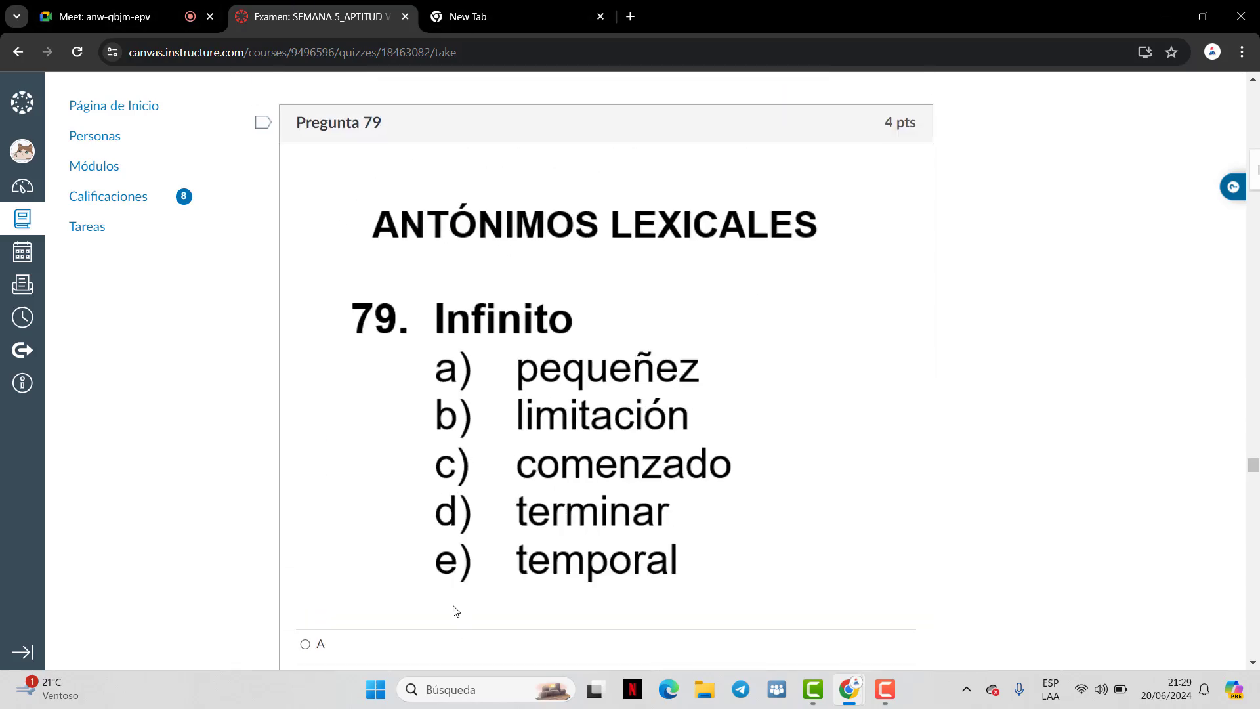
Select answer D (serio) for question 80, Frívolo
scroll(453, 608, "down", 3)
scroll(535, 201, "down", 8)
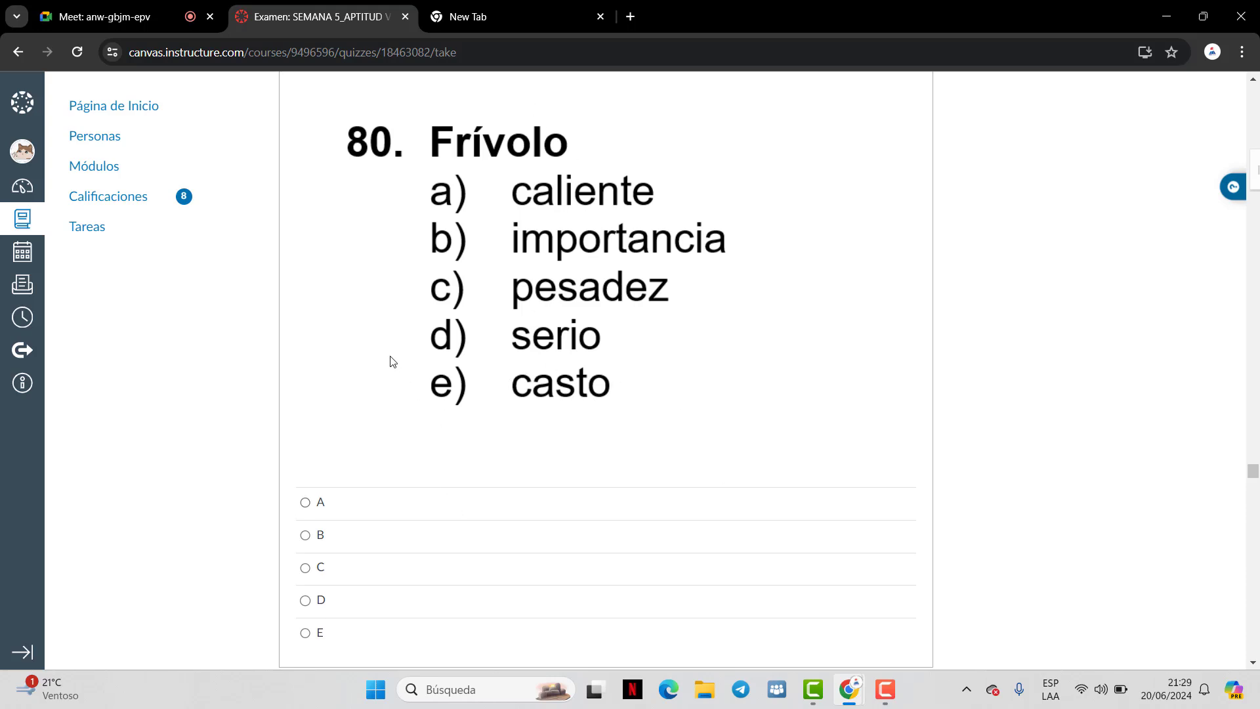
scroll(392, 362, "down", 2)
scroll(388, 359, "up", 2)
left_click(332, 594)
scroll(411, 282, "up", 6)
scroll(410, 276, "down", 6)
Select answer E (agradable) for question 81, Tremendo
scroll(413, 223, "down", 11)
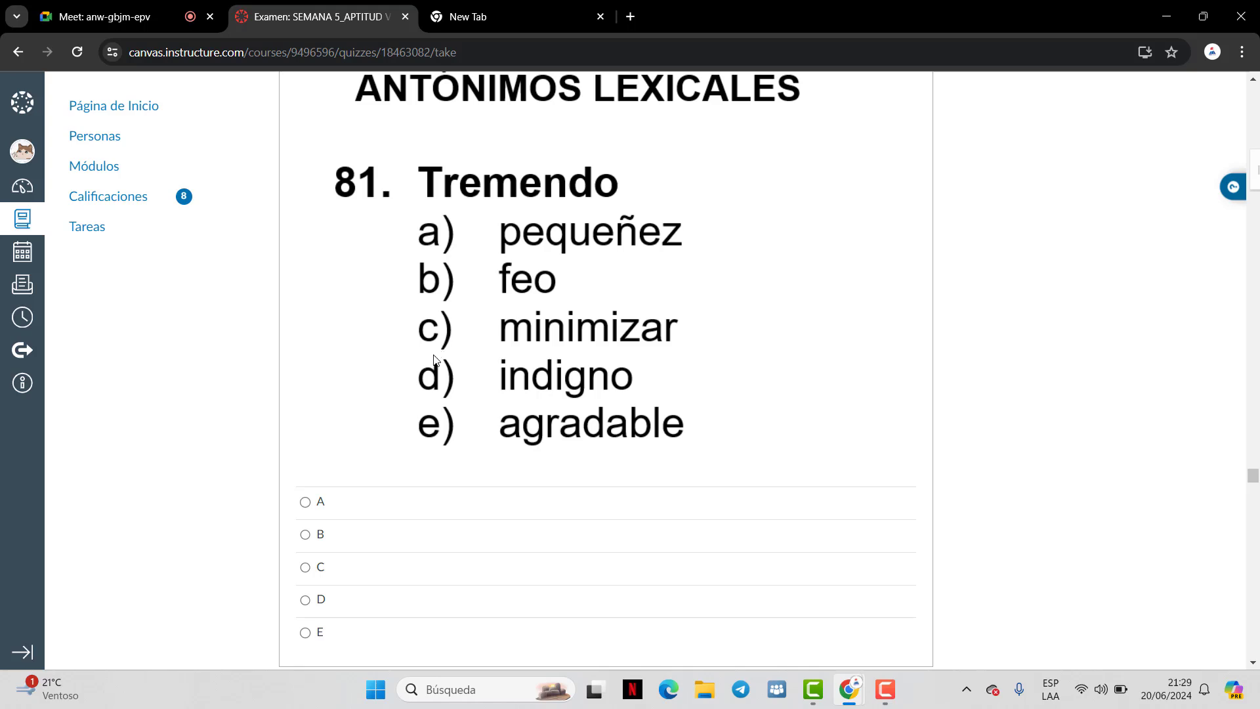
scroll(396, 352, "down", 1)
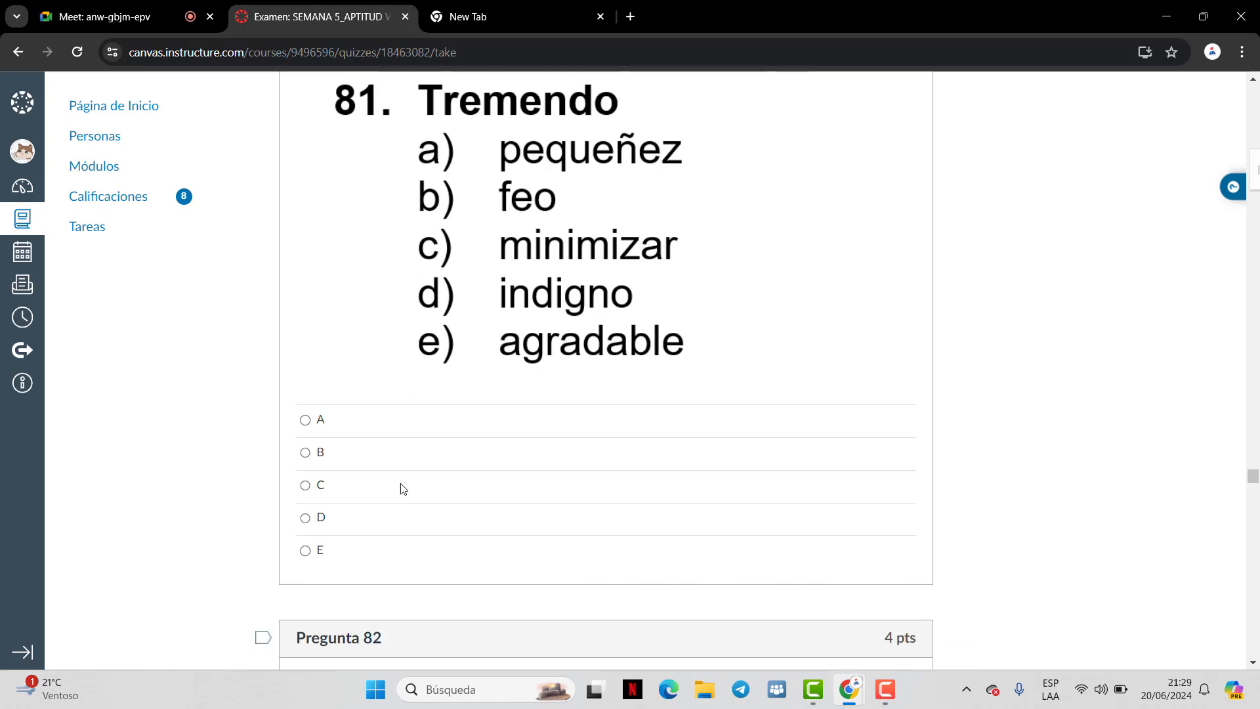
left_click(315, 551)
Select answer E (aptitud) for question 82, Inepcia
scroll(484, 332, "down", 10)
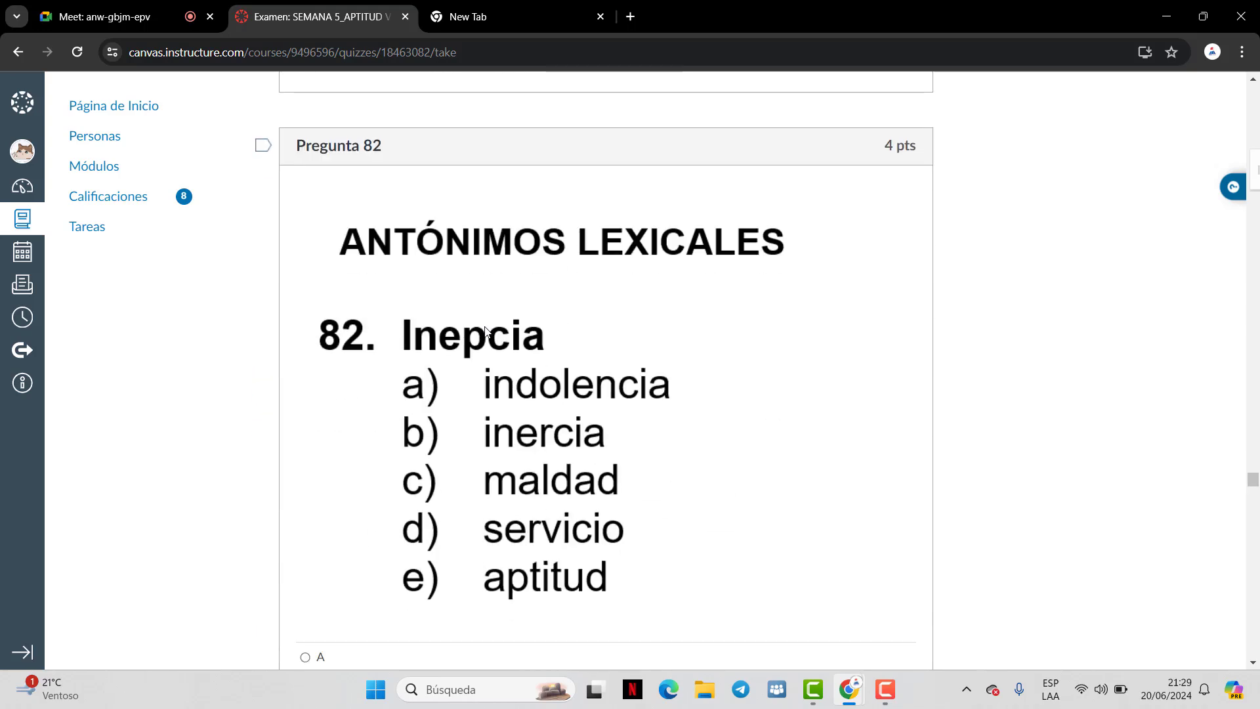
scroll(485, 330, "up", 2)
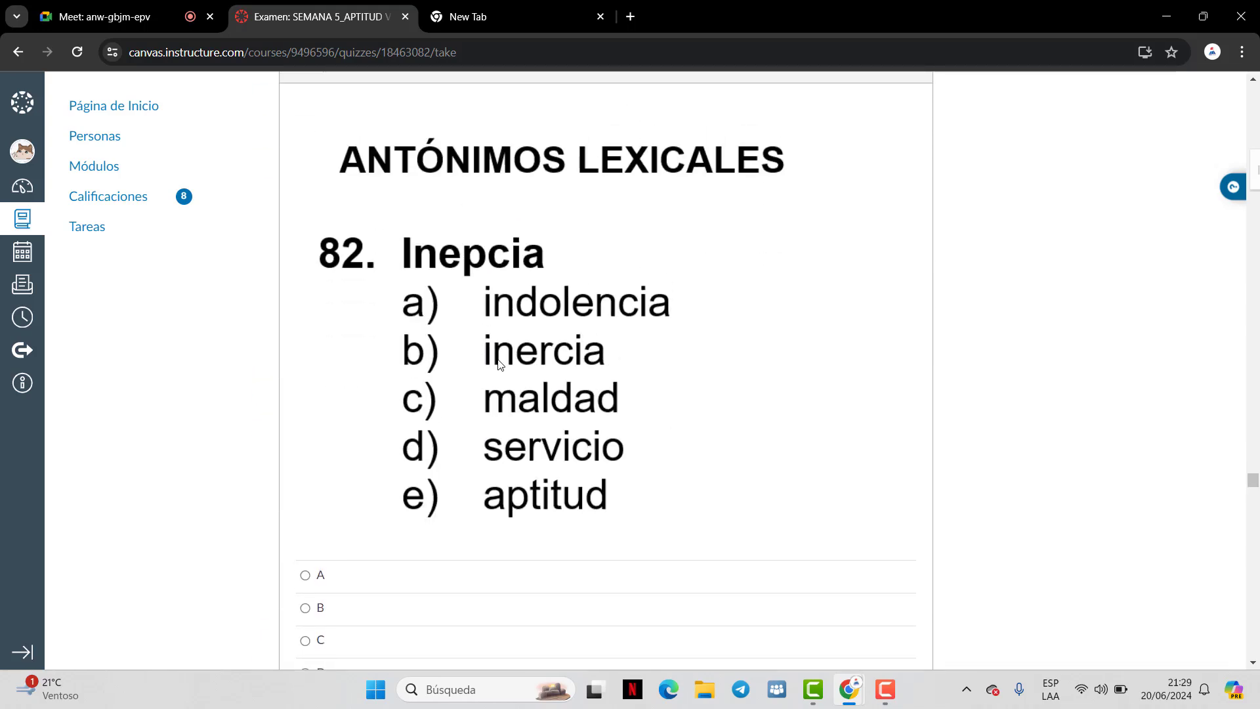
scroll(499, 363, "down", 1)
scroll(498, 363, "up", 1)
scroll(518, 433, "down", 2)
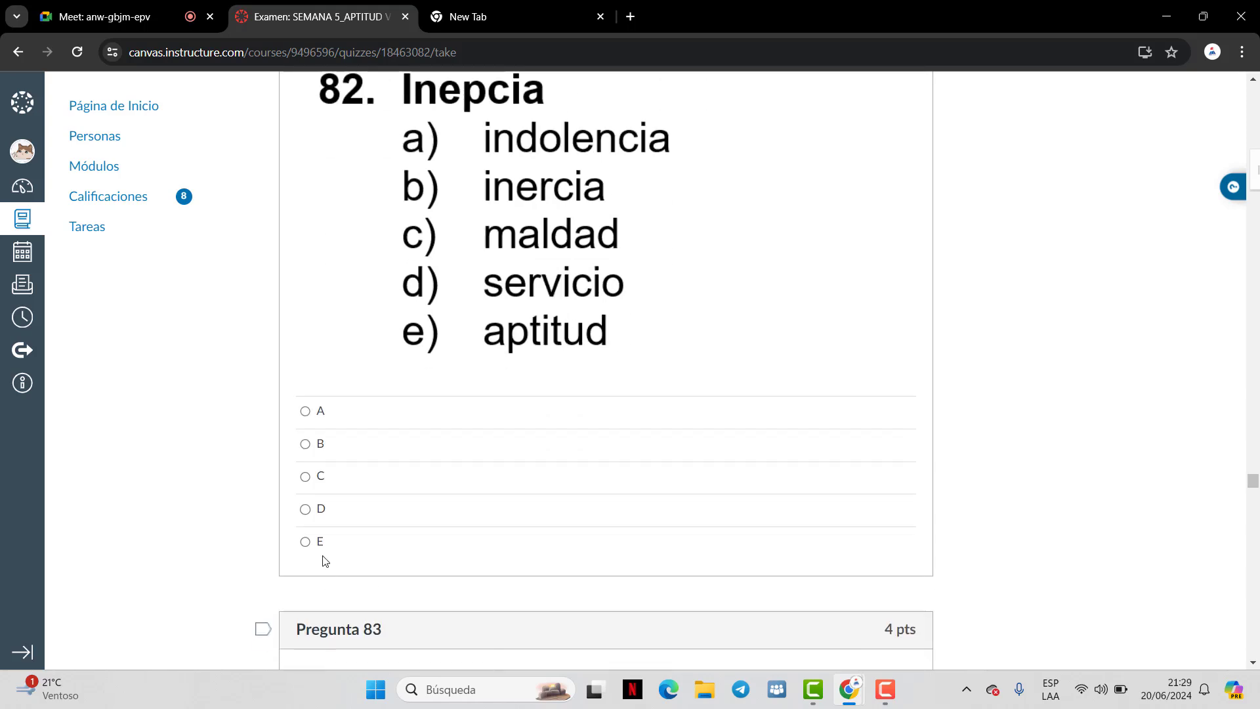
left_click(322, 545)
Select answer D (sumiso) for question 83, Bravío
scroll(747, 274, "down", 7)
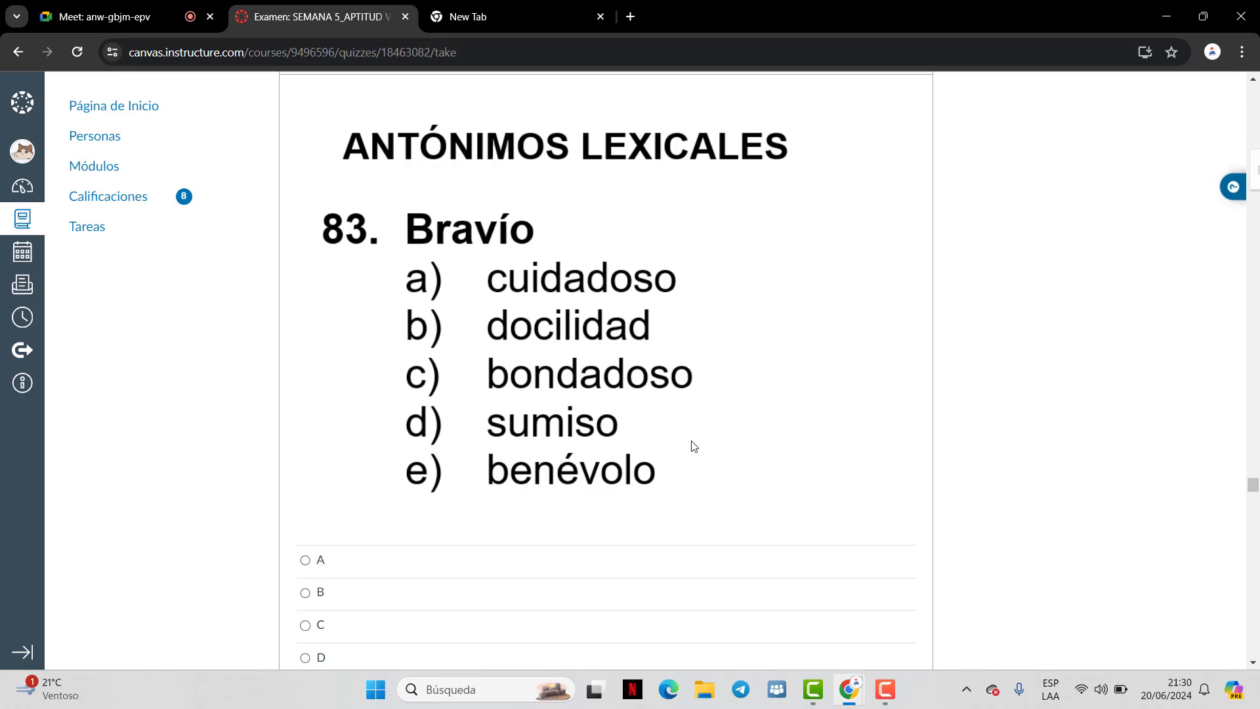
scroll(394, 599, "down", 1)
left_click(305, 574)
Select answer C (discontinuo) for question 84, Asiduo
scroll(853, 367, "down", 4)
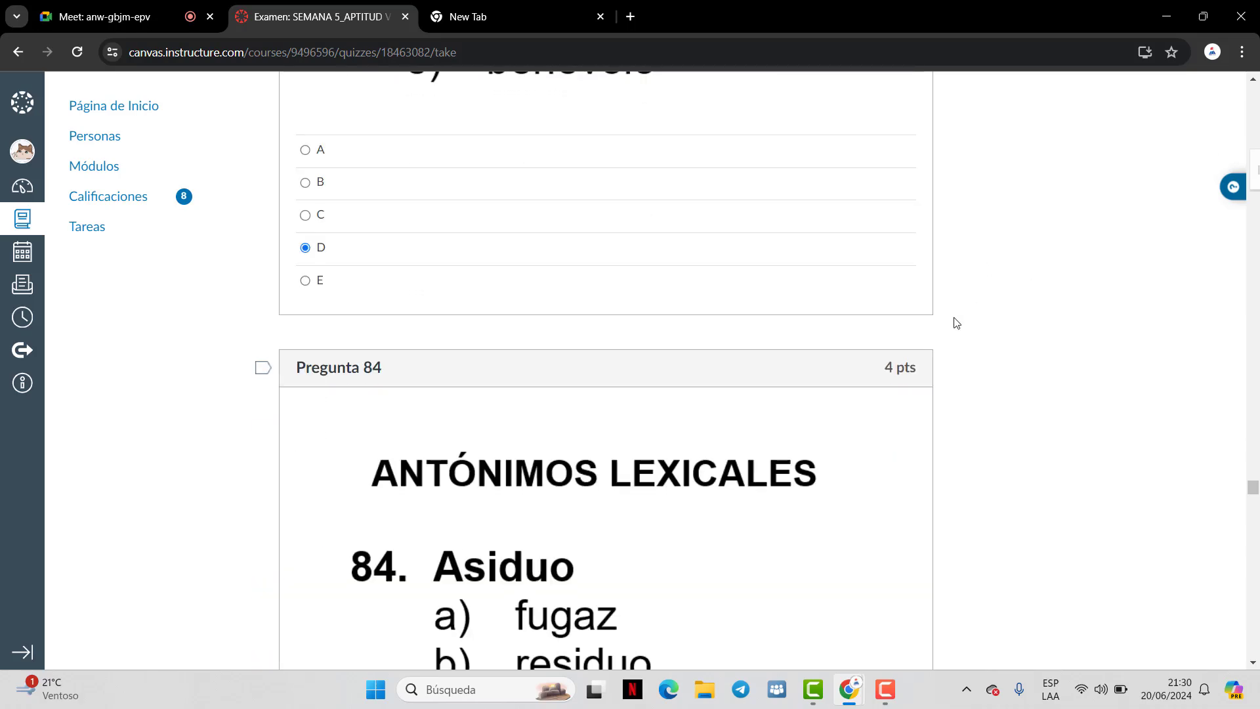
scroll(953, 326, "down", 5)
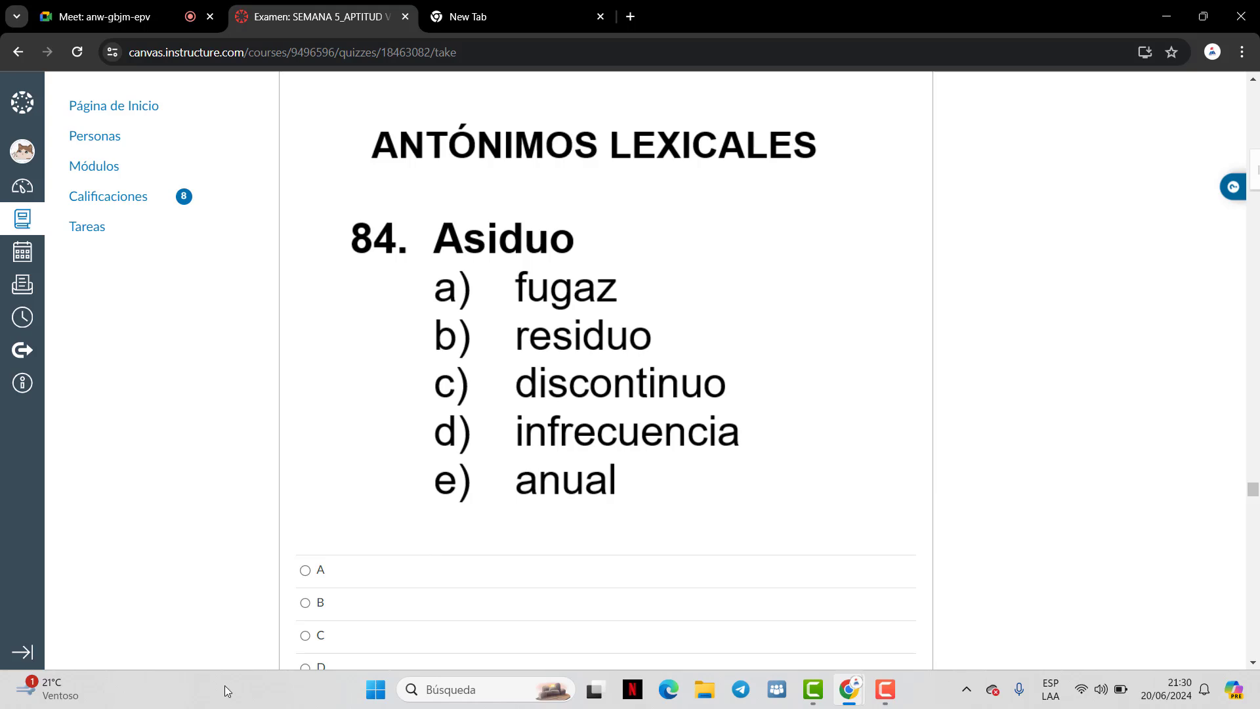
left_click(305, 635)
Select answer C (diseminar) for question 85, Acopiar
scroll(859, 197, "down", 8)
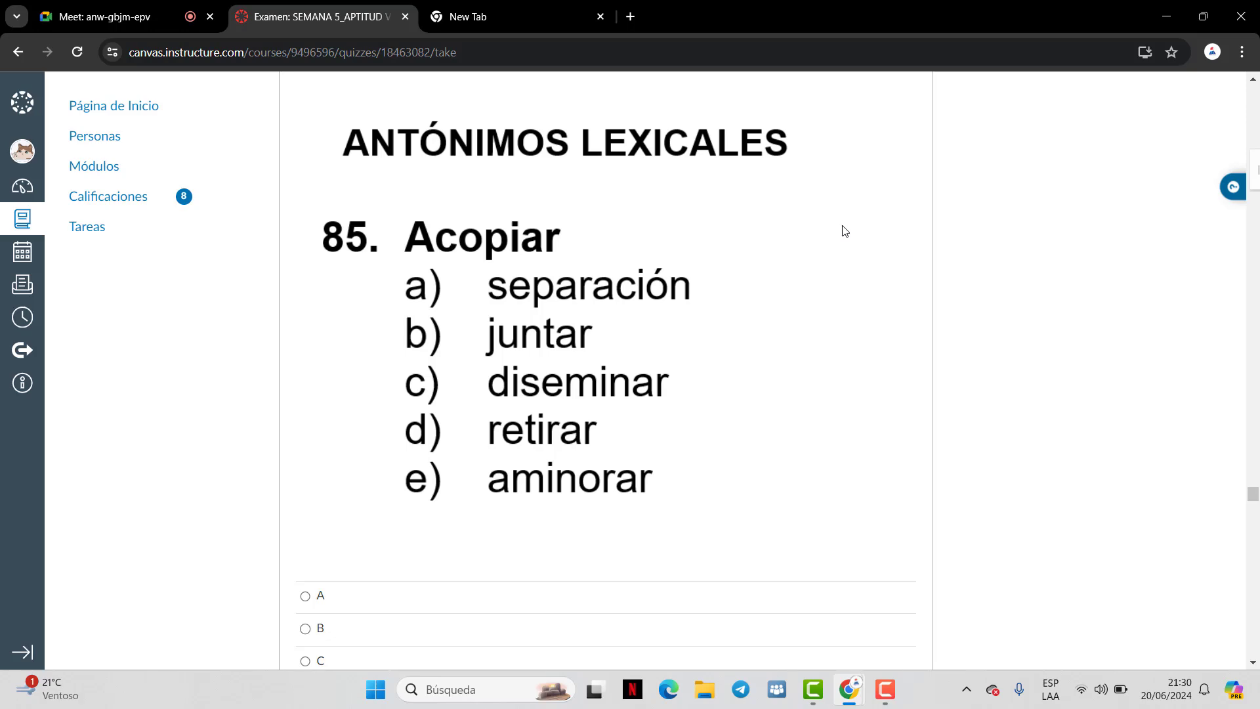
scroll(479, 548, "down", 1)
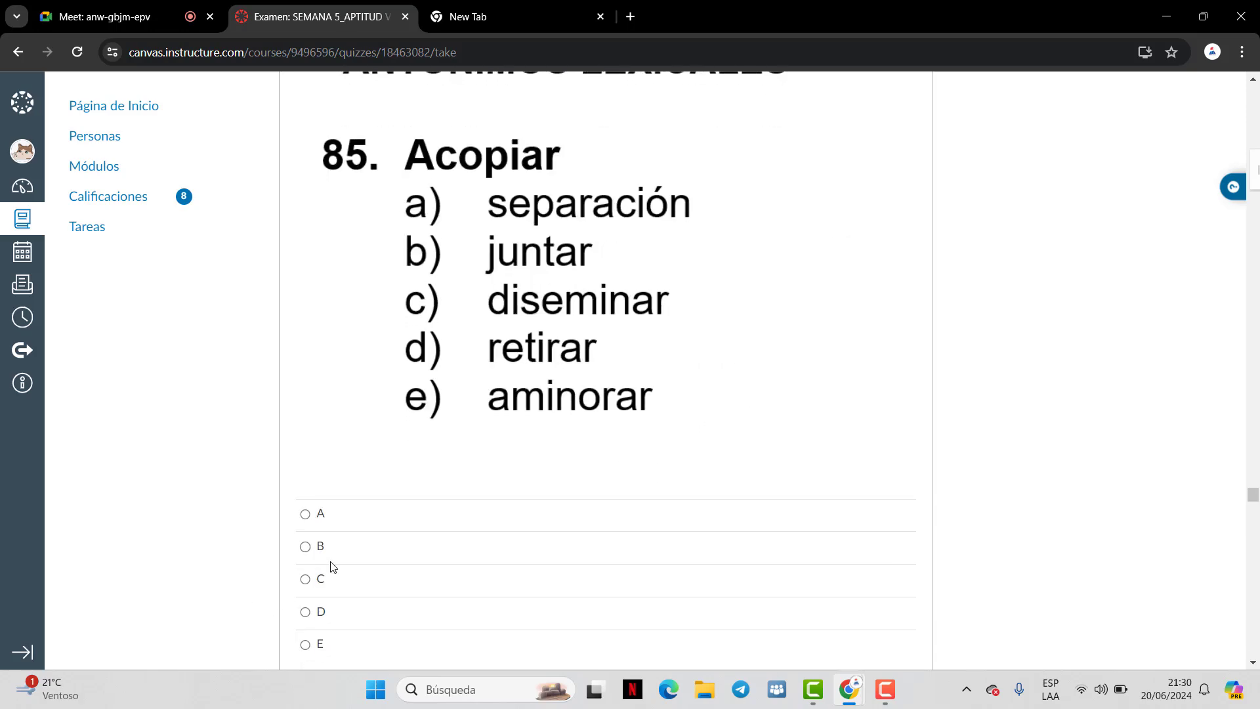
left_click(323, 586)
Select answer B (respeto) for question 86, Desdén
scroll(633, 441, "down", 10)
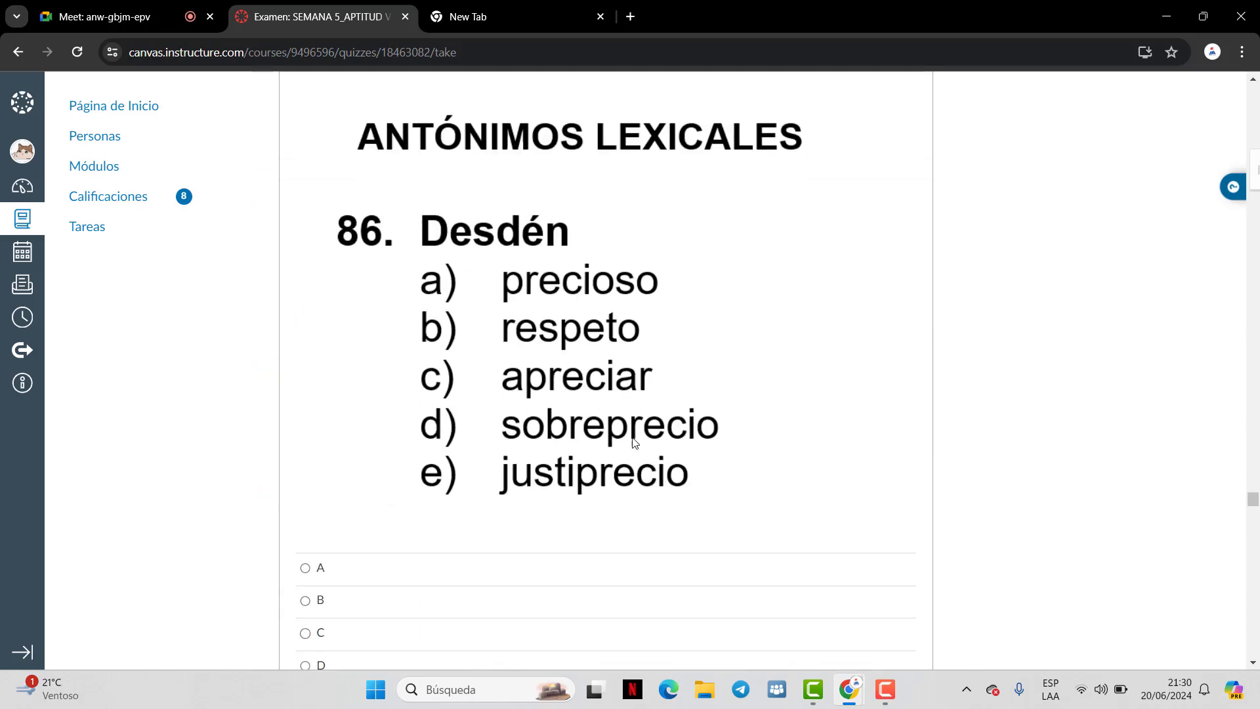
scroll(635, 442, "up", 1)
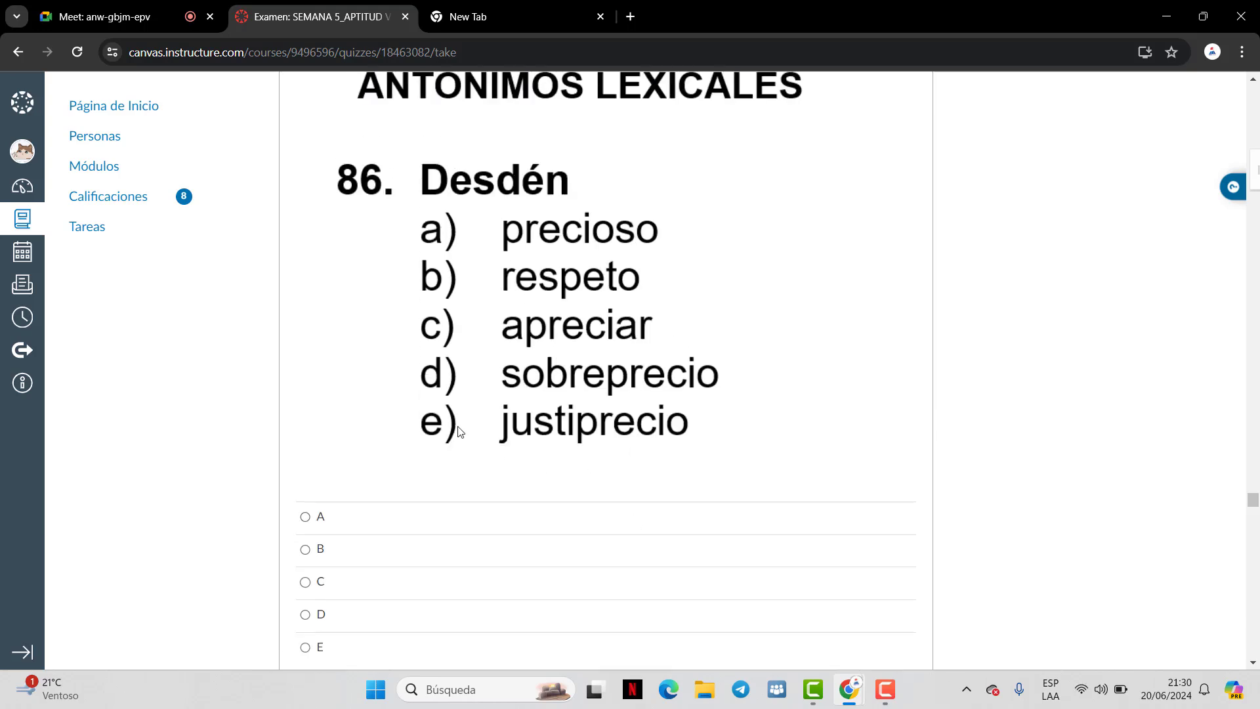
left_click(322, 556)
Select answer E (heterodoxo) for question 87, Dogmático
scroll(647, 315, "down", 12)
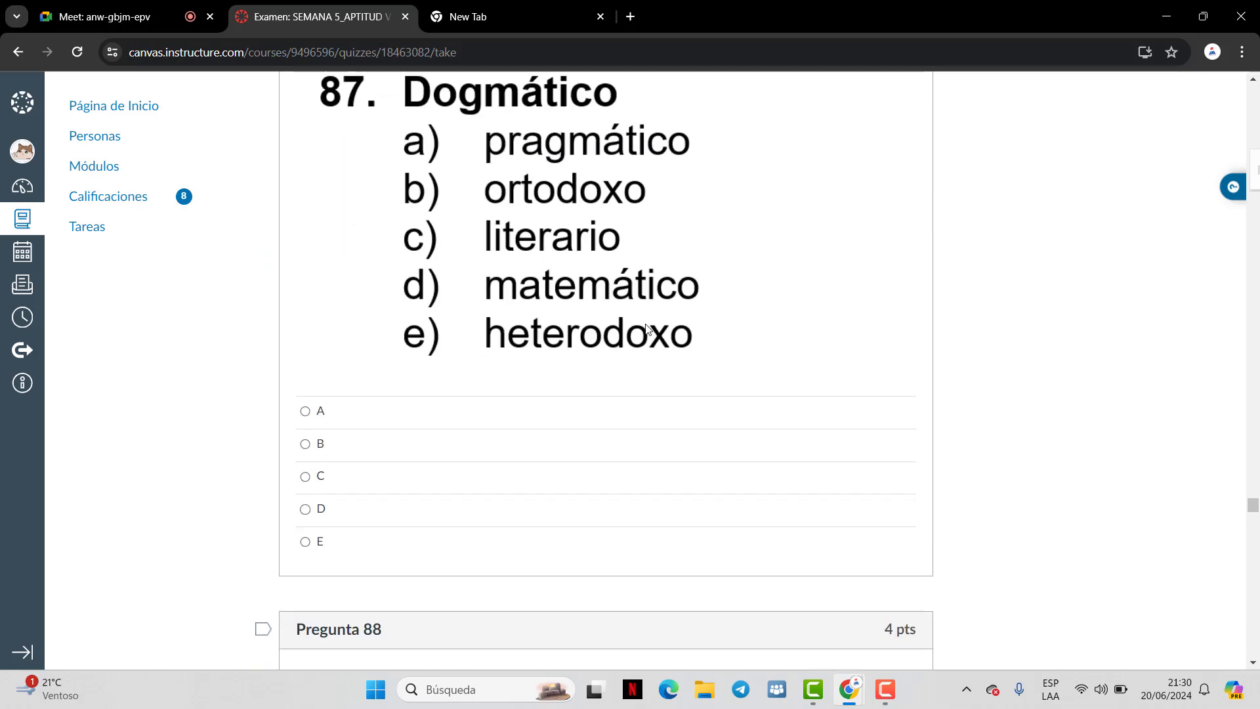
scroll(647, 340, "up", 1)
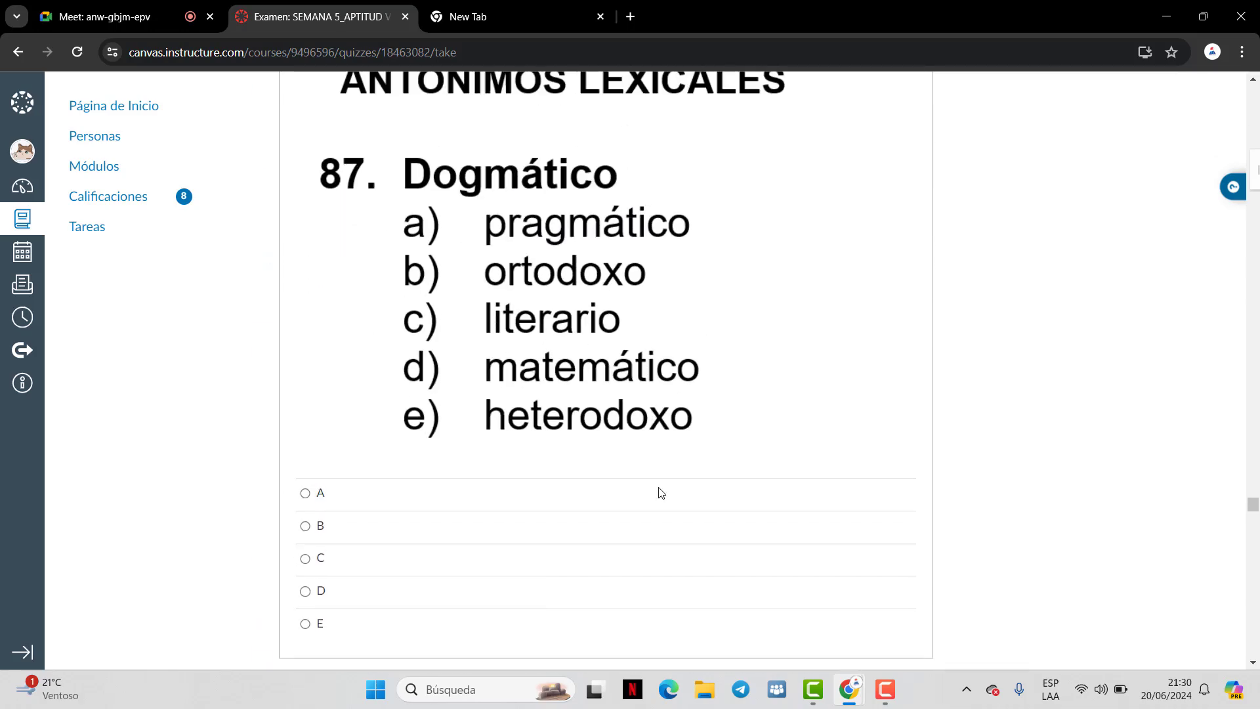
left_click(323, 633)
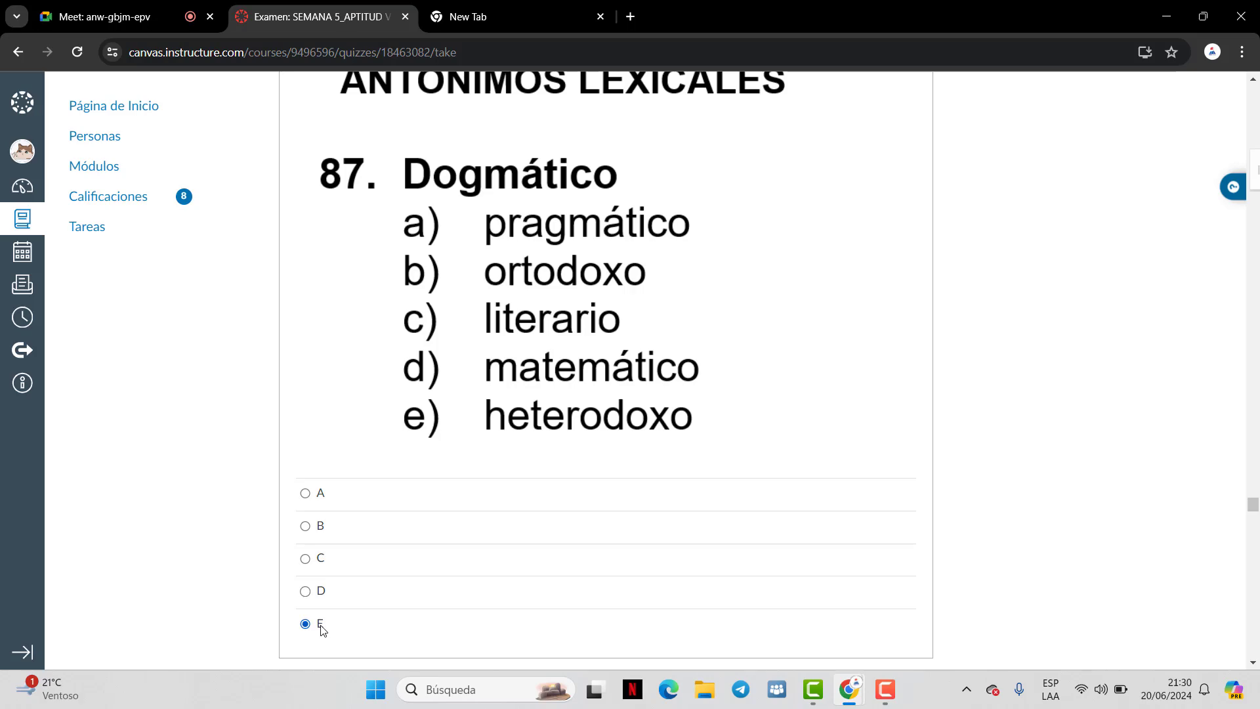
Answer the lexical antonym questions 88 (Entusiasta) with option C and 89 (Encogido) with option E
scroll(337, 590, "down", 10)
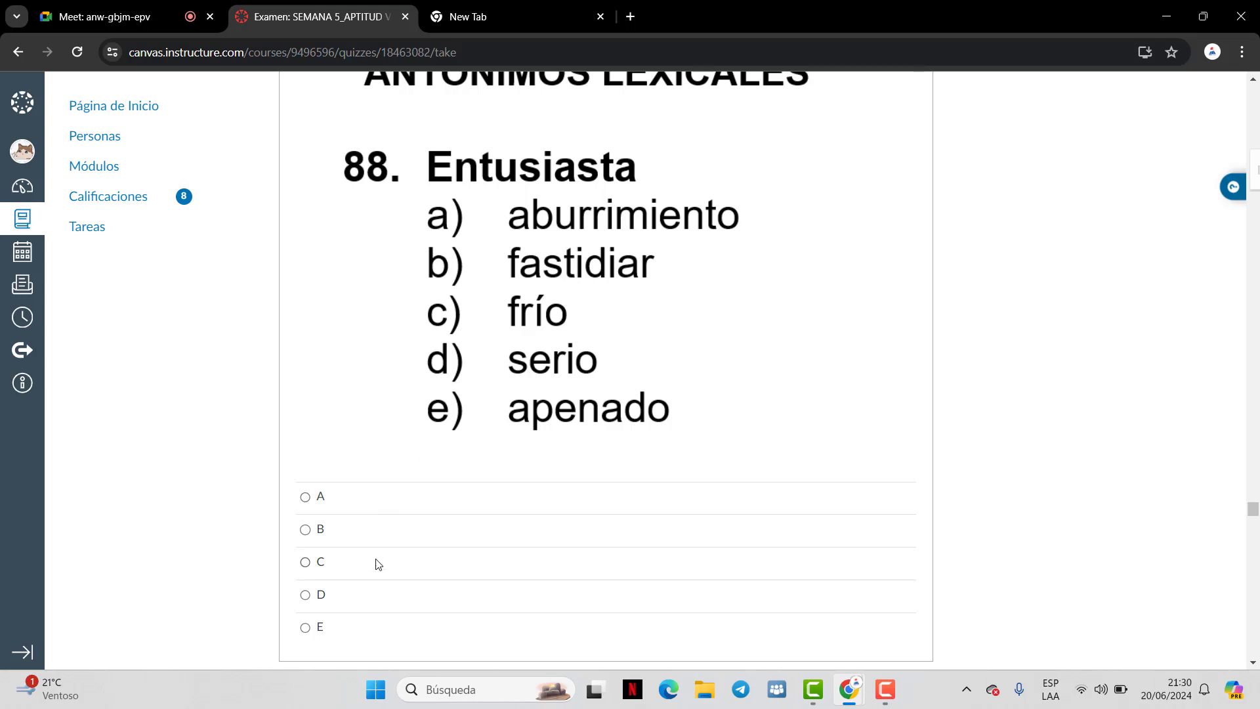
left_click(306, 565)
scroll(437, 437, "down", 10)
scroll(436, 439, "down", 3)
scroll(436, 439, "up", 2)
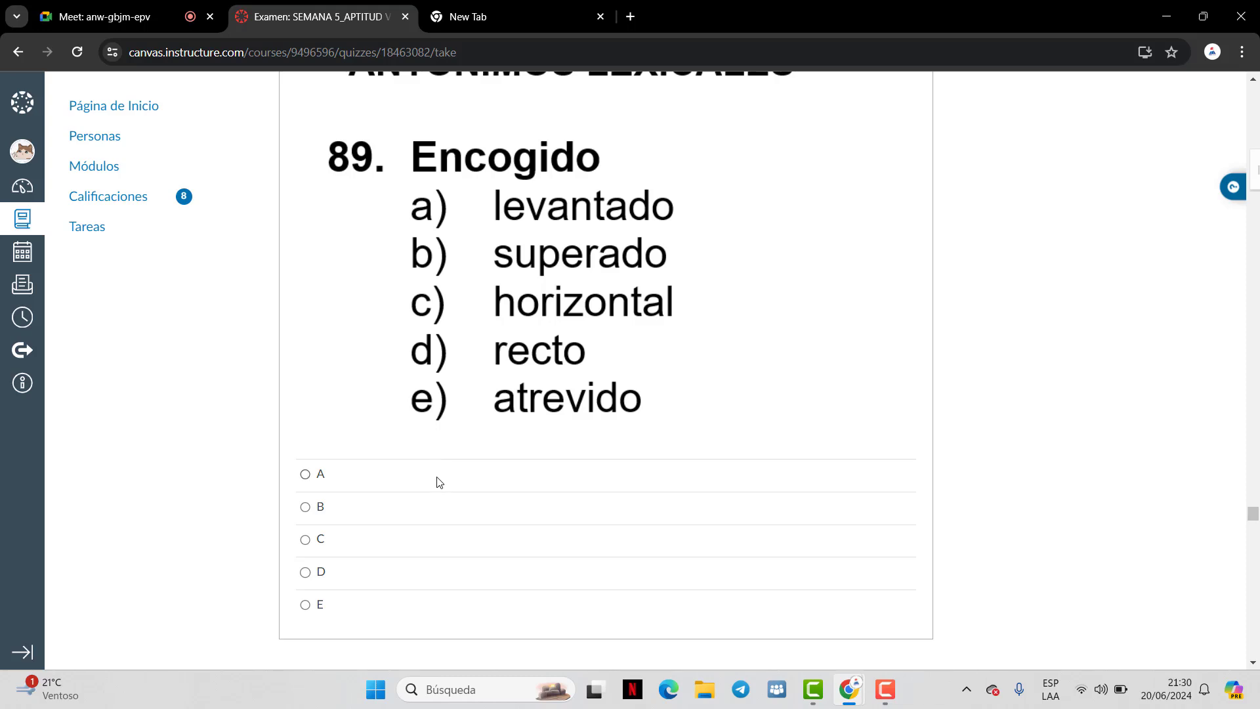
left_click(306, 604)
Answer the lexical antonym questions 90 (Enmascarar) with option A and 91 (Conocer) with option D
scroll(542, 275, "down", 10)
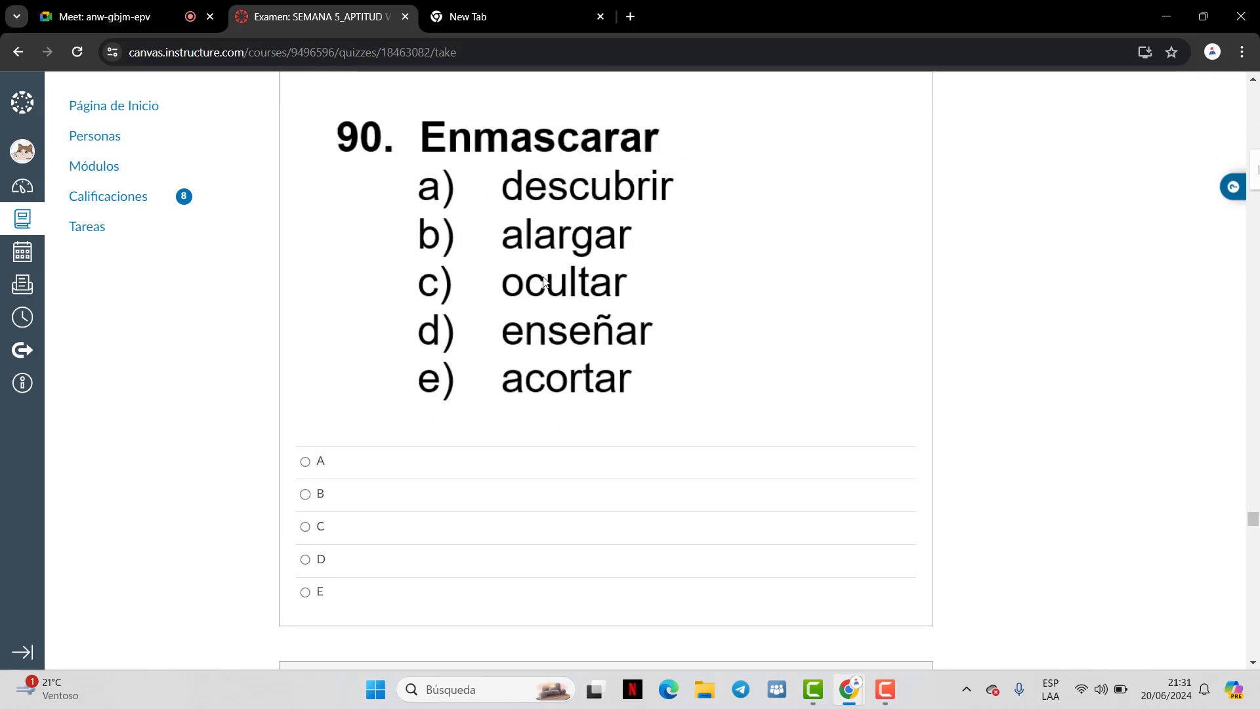
left_click(319, 463)
scroll(536, 313, "down", 5)
scroll(536, 313, "down", 3)
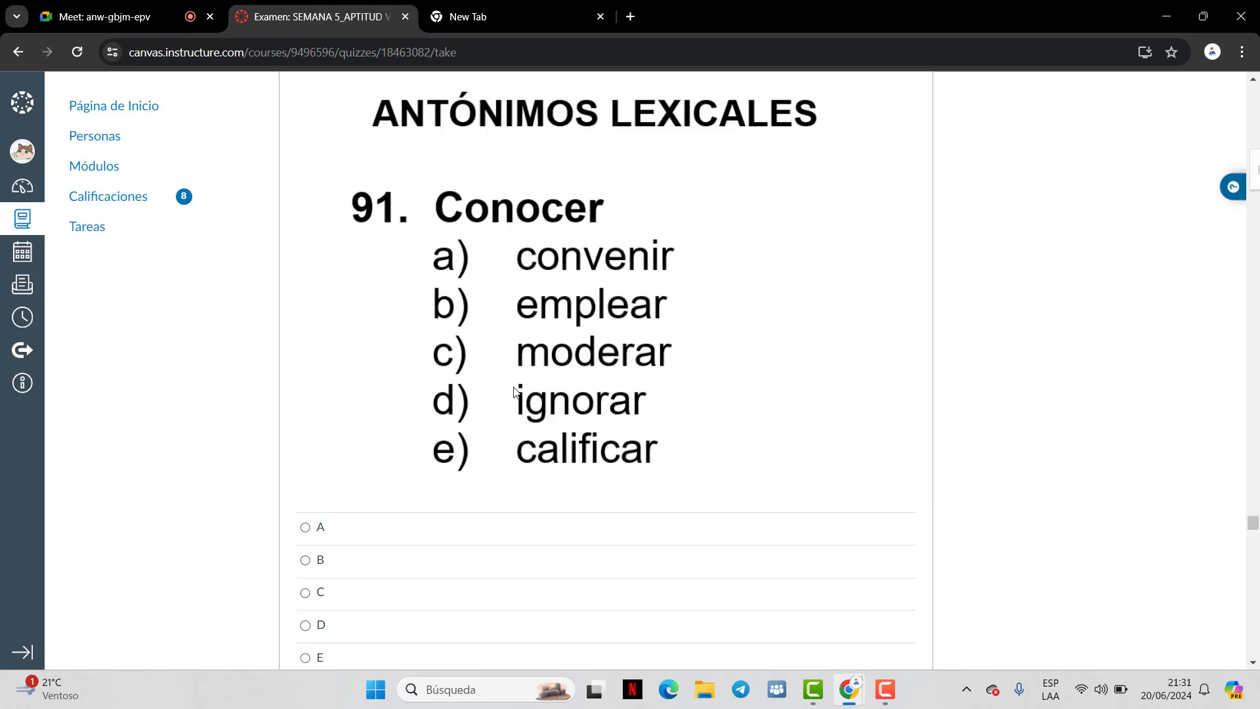
scroll(514, 392, "down", 1)
left_click(305, 543)
scroll(533, 449, "down", 6)
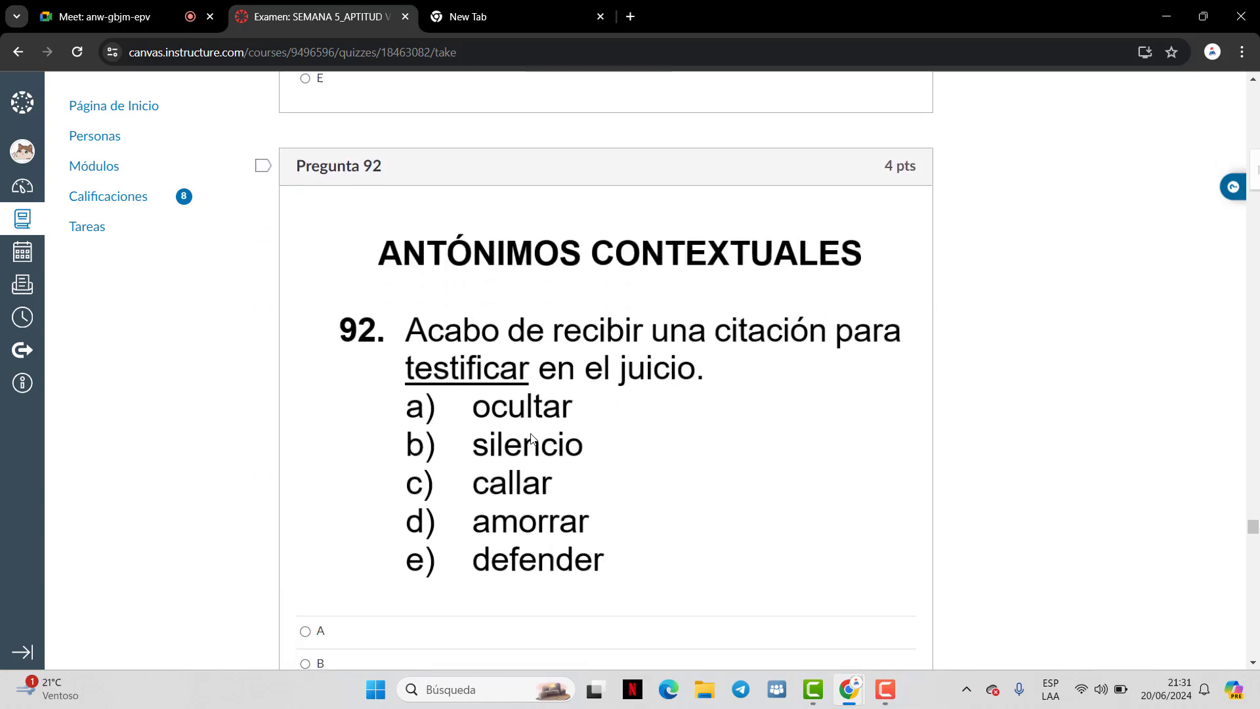
scroll(532, 439, "down", 2)
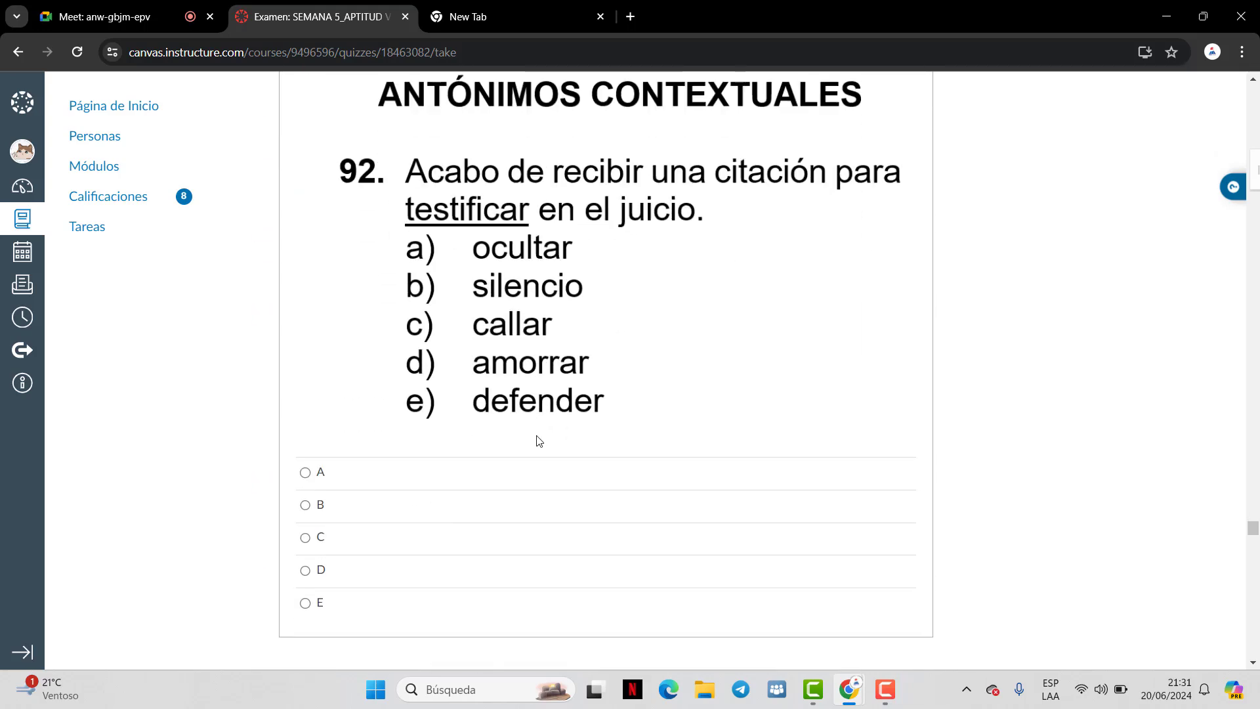
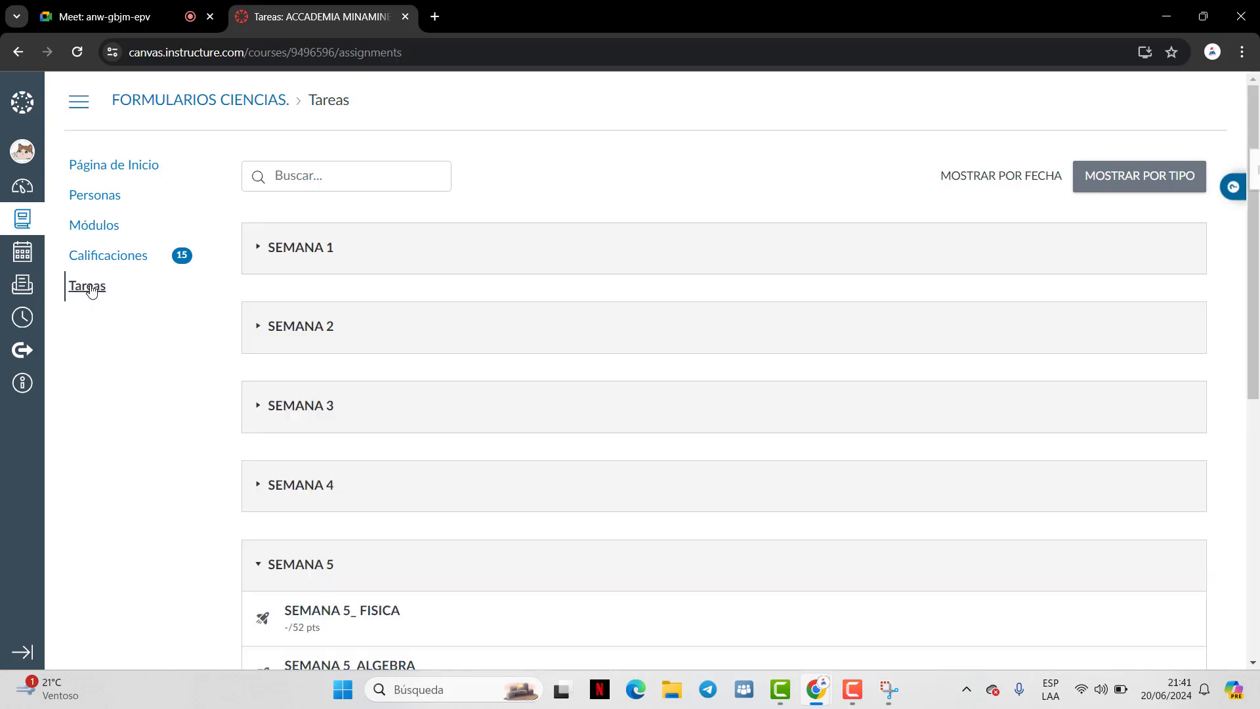
Open the SEMANA 5_RAZ.LOGICO exam from the SEMANA 5 group of the course's assignments
left_click(91, 288)
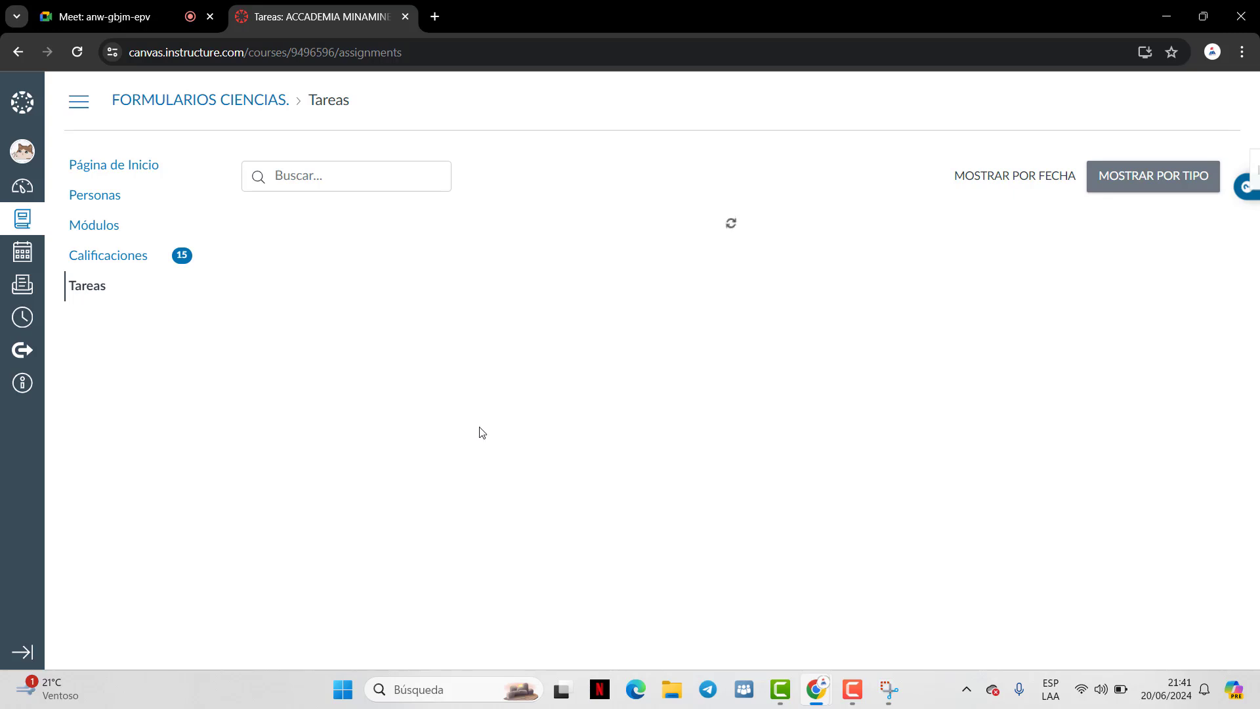
scroll(487, 284, "down", 5)
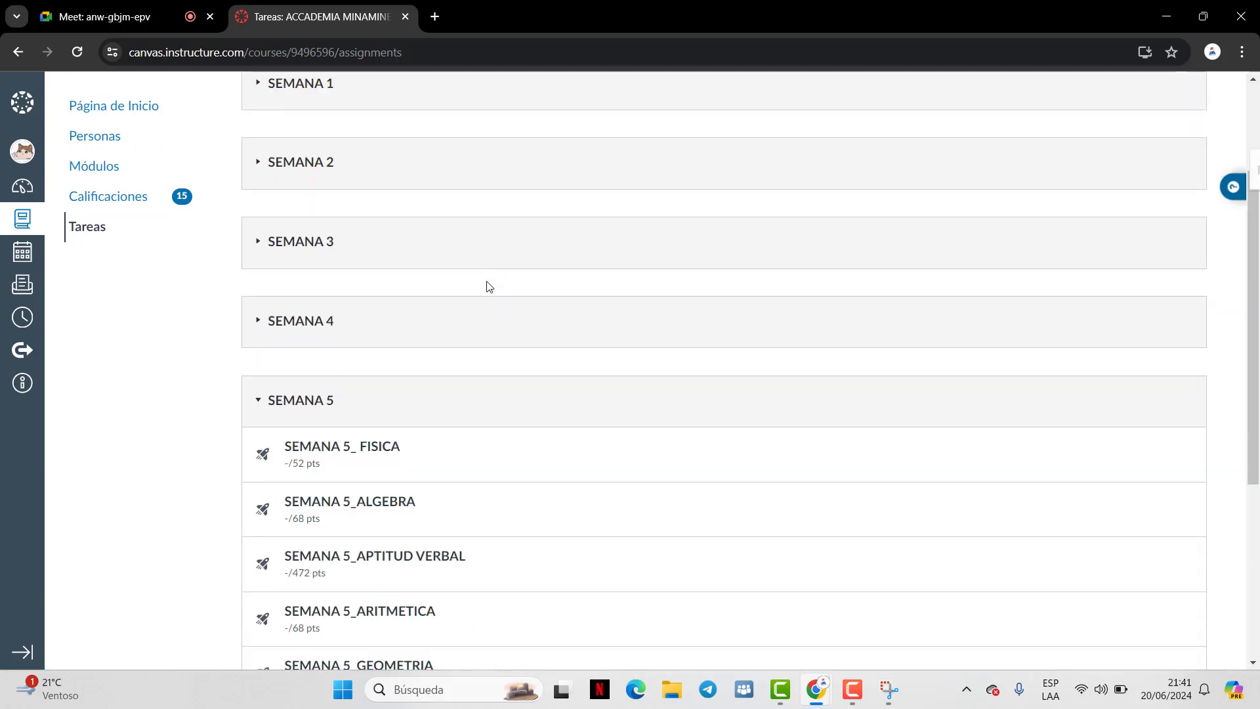
left_click(420, 488)
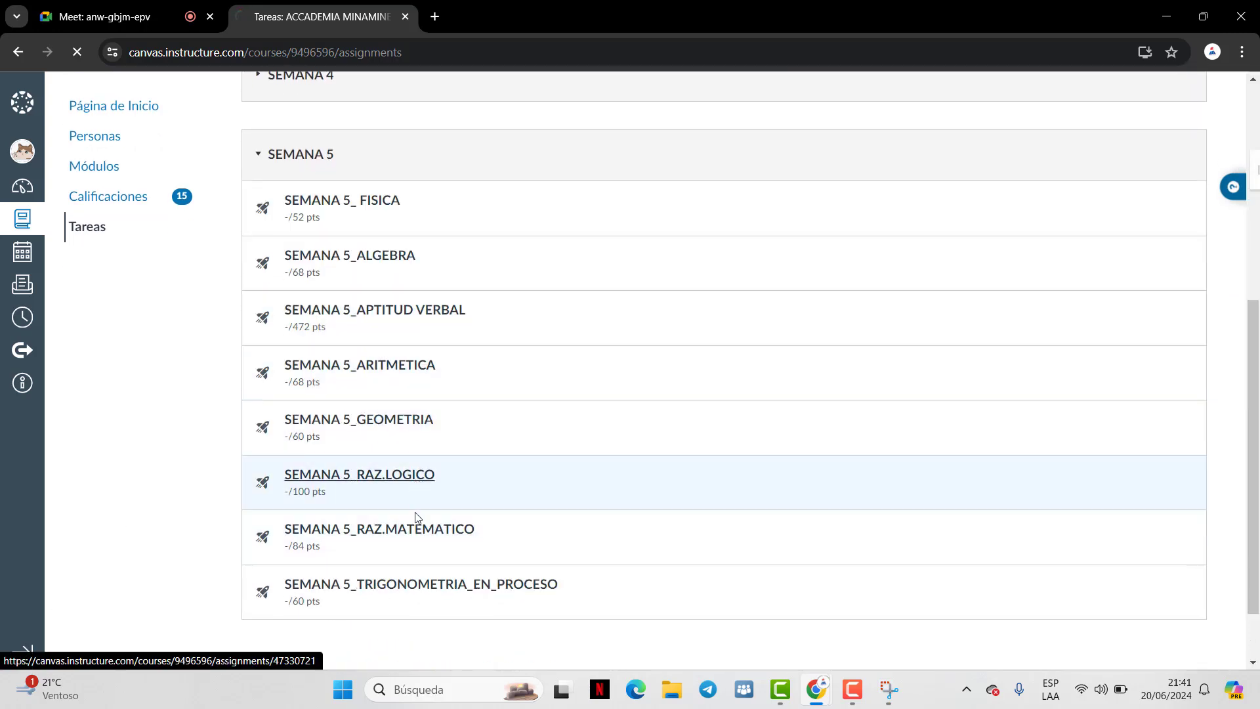
Switch to the Google Meet call, mute the microphone and turn it back on
left_click(105, 16)
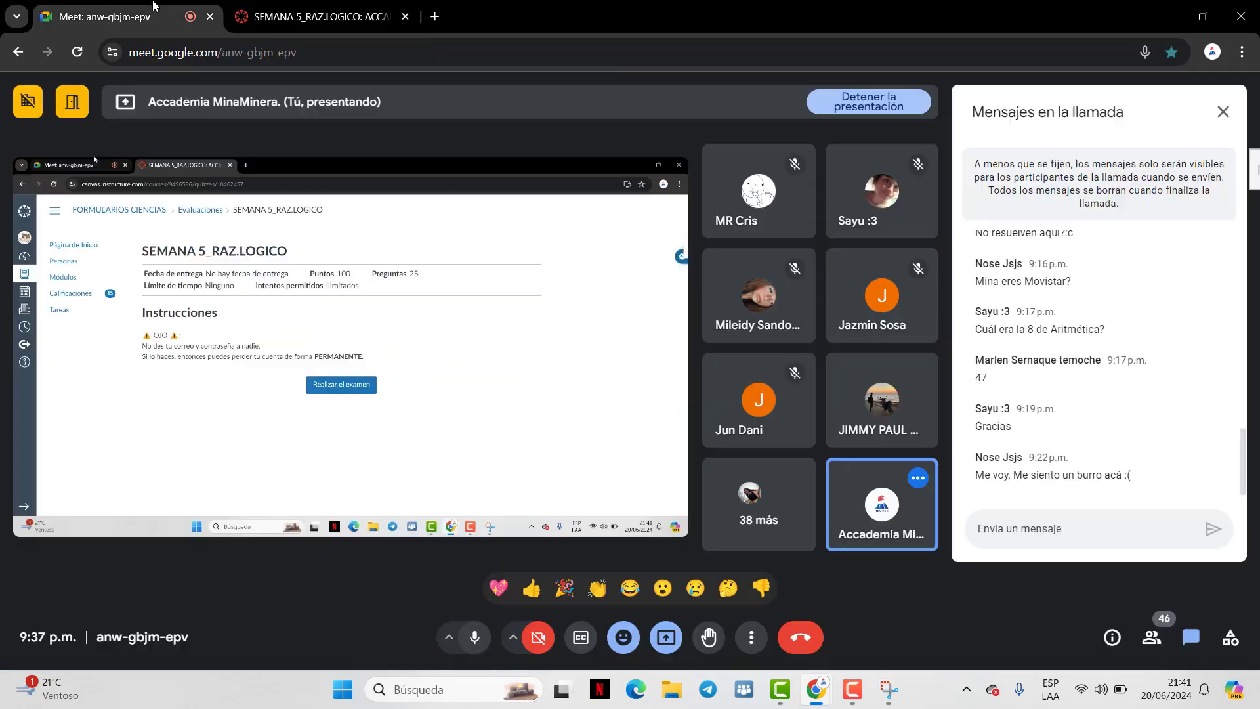
left_click(471, 648)
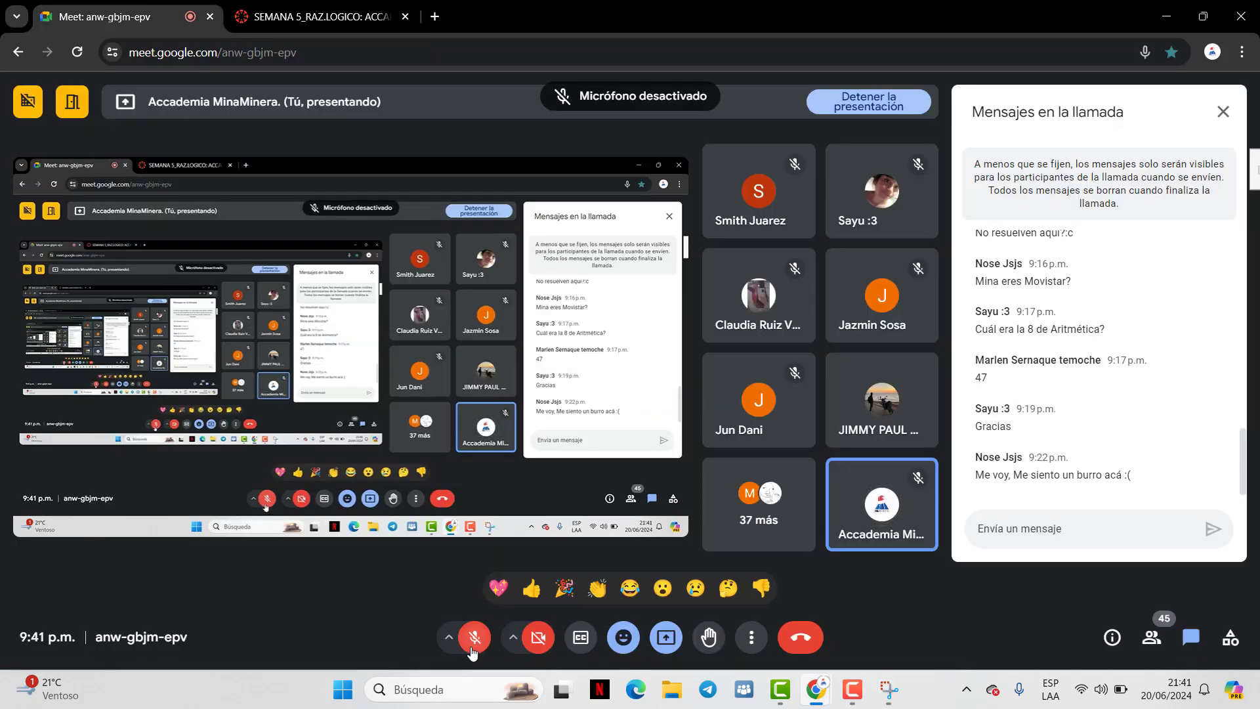
left_click(471, 649)
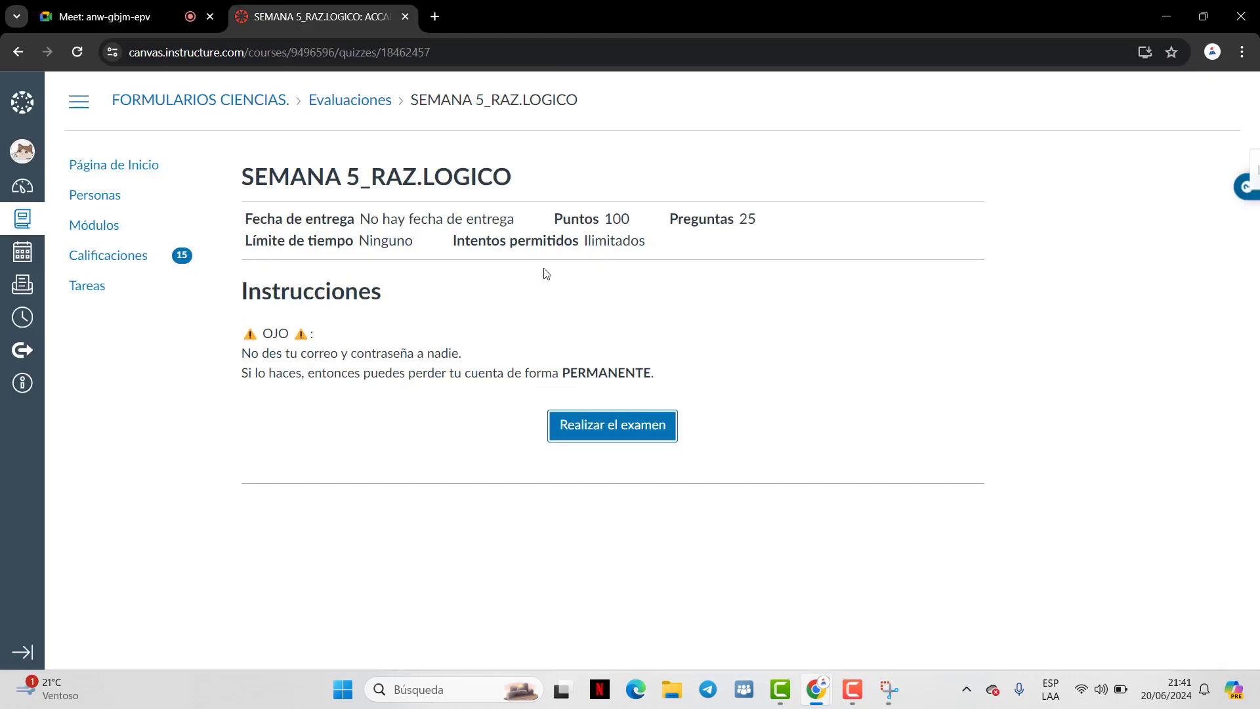
Return to the SEMANA 5_RAZ.LOGICO exam in Canvas and start the attempt
left_click(321, 16)
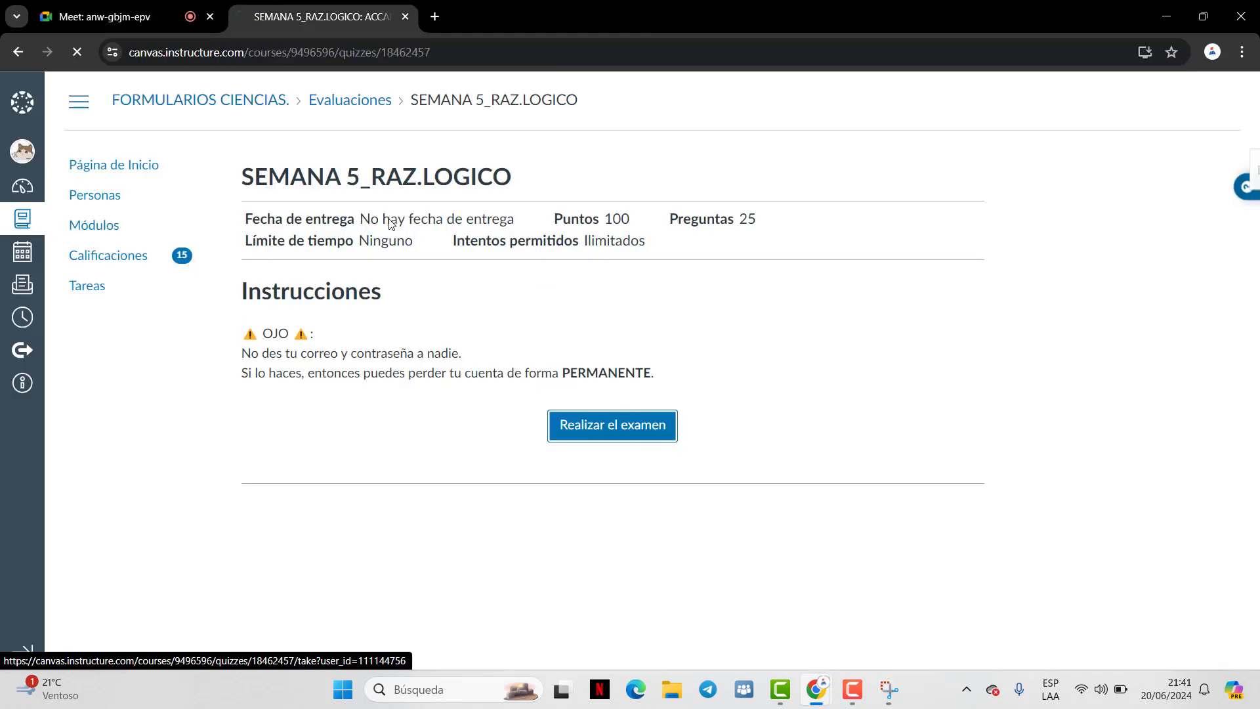
left_click(183, 12)
left_click(286, 3)
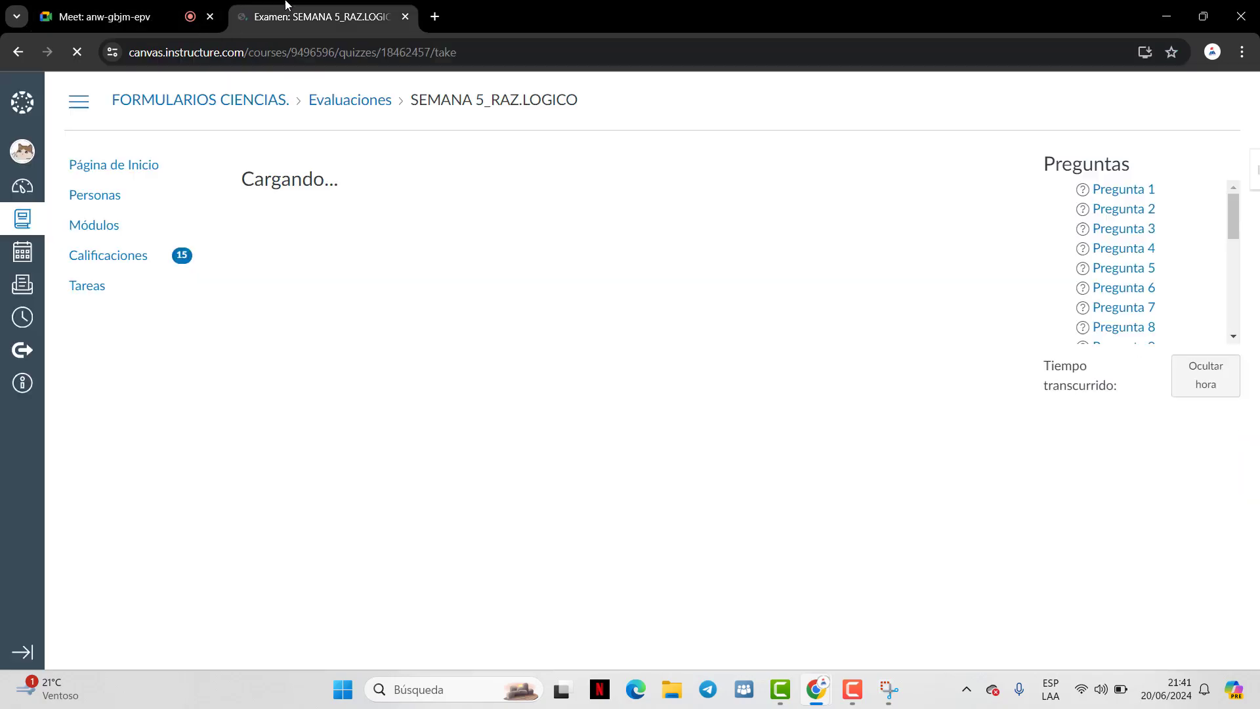
Answer question 1, about having a passport and travelling to España, with option E
scroll(525, 408, "down", 4)
scroll(525, 408, "up", 3)
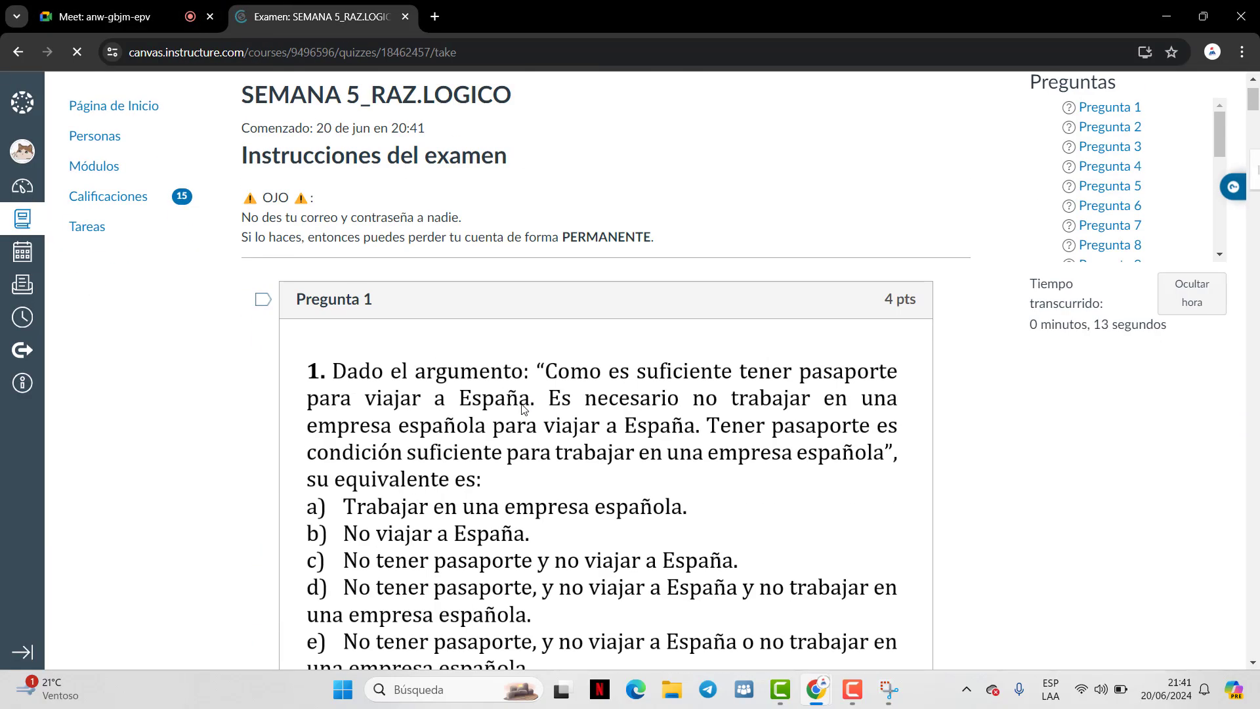
scroll(525, 408, "down", 2)
scroll(564, 289, "up", 3)
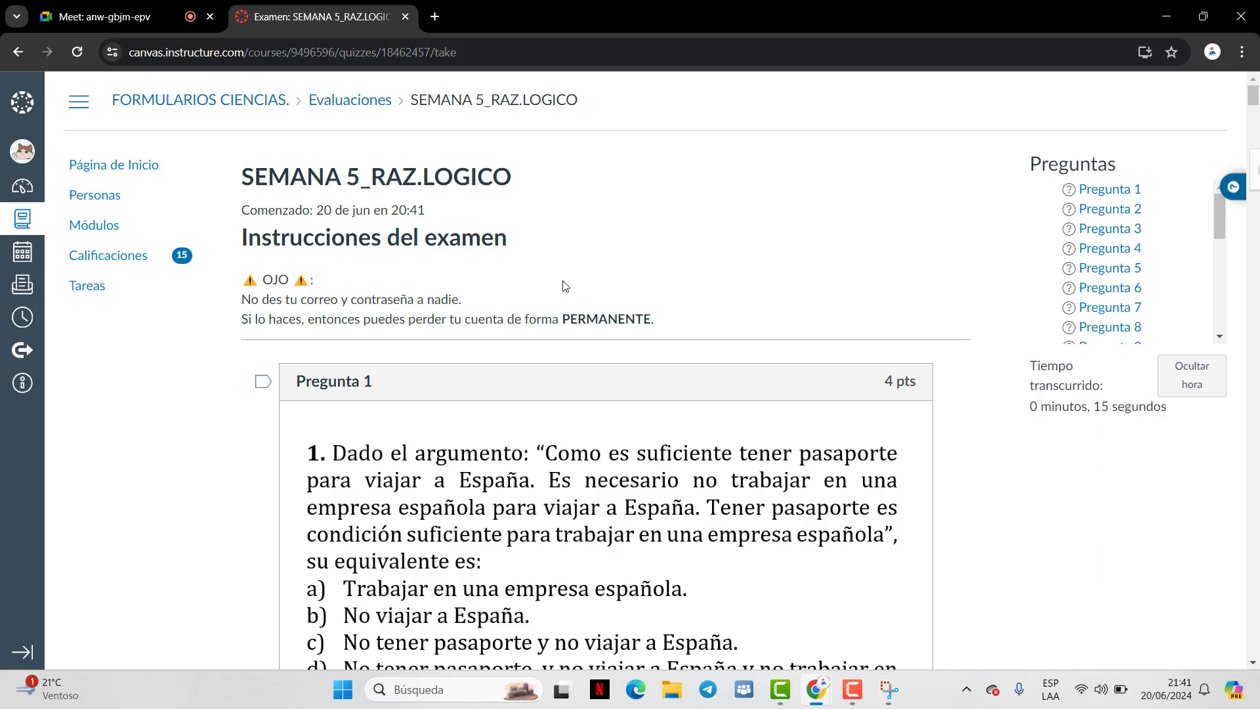
scroll(604, 332, "down", 5)
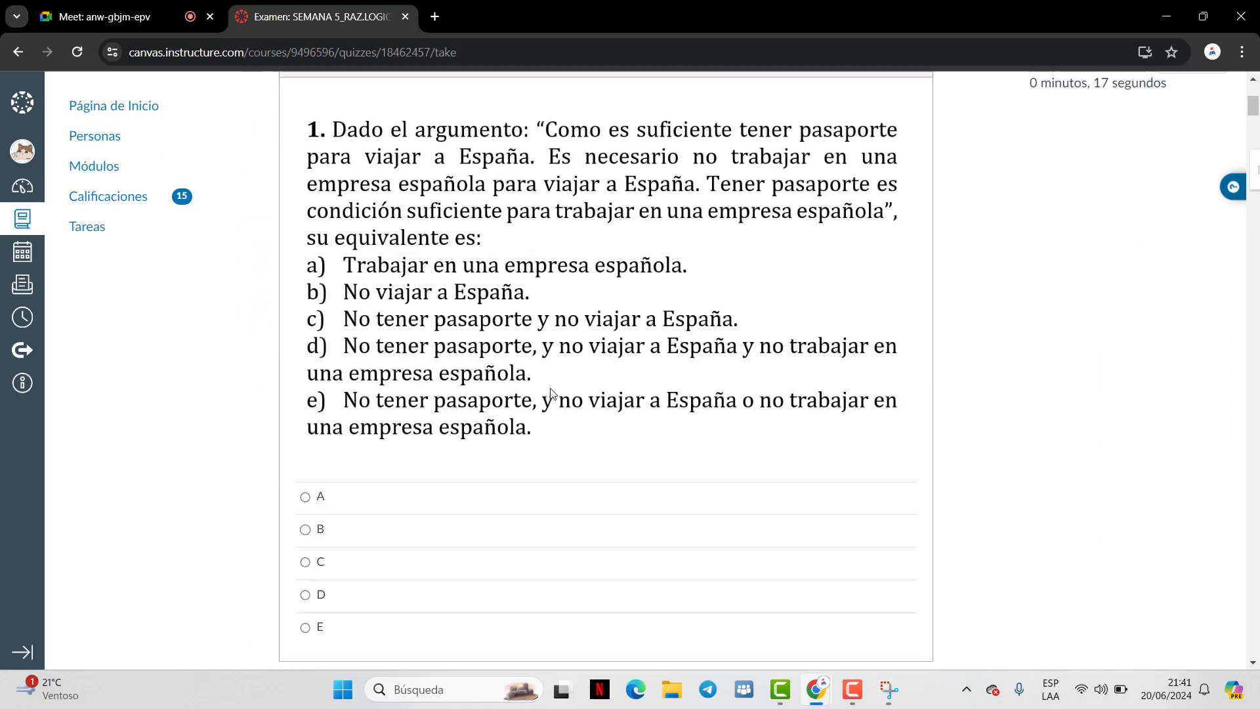
scroll(548, 422, "up", 3)
scroll(548, 423, "down", 3)
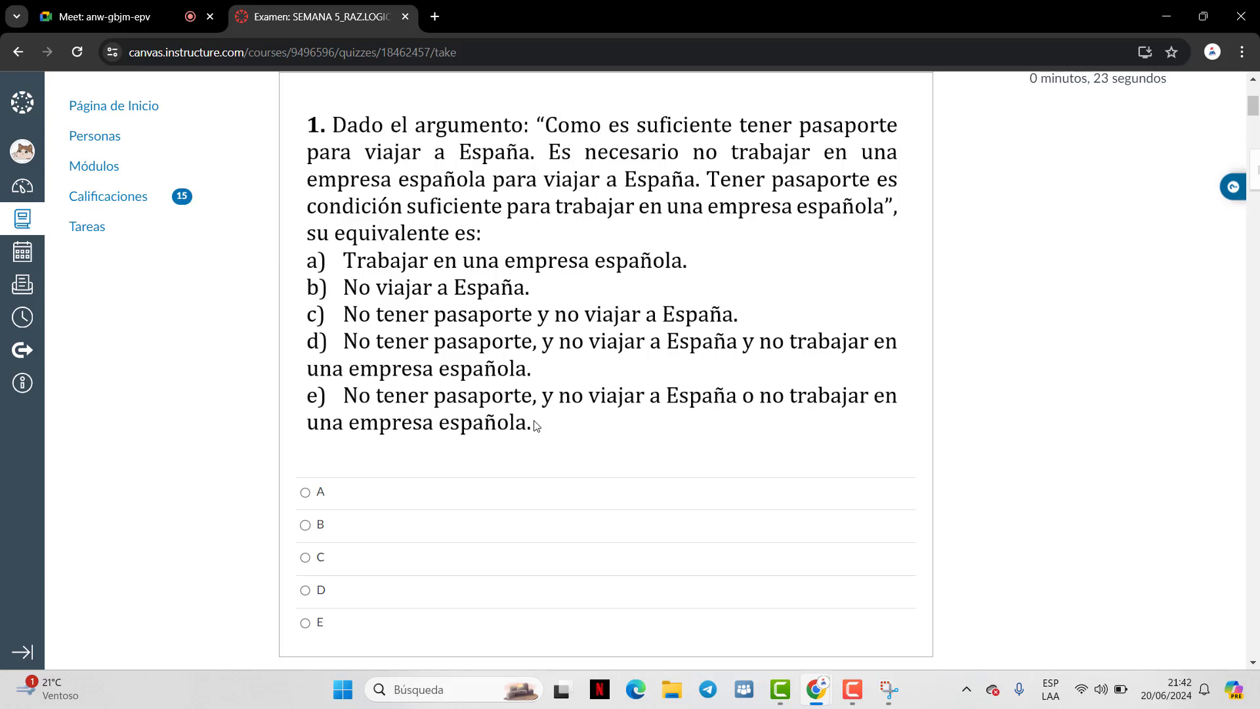
scroll(332, 494, "down", 1)
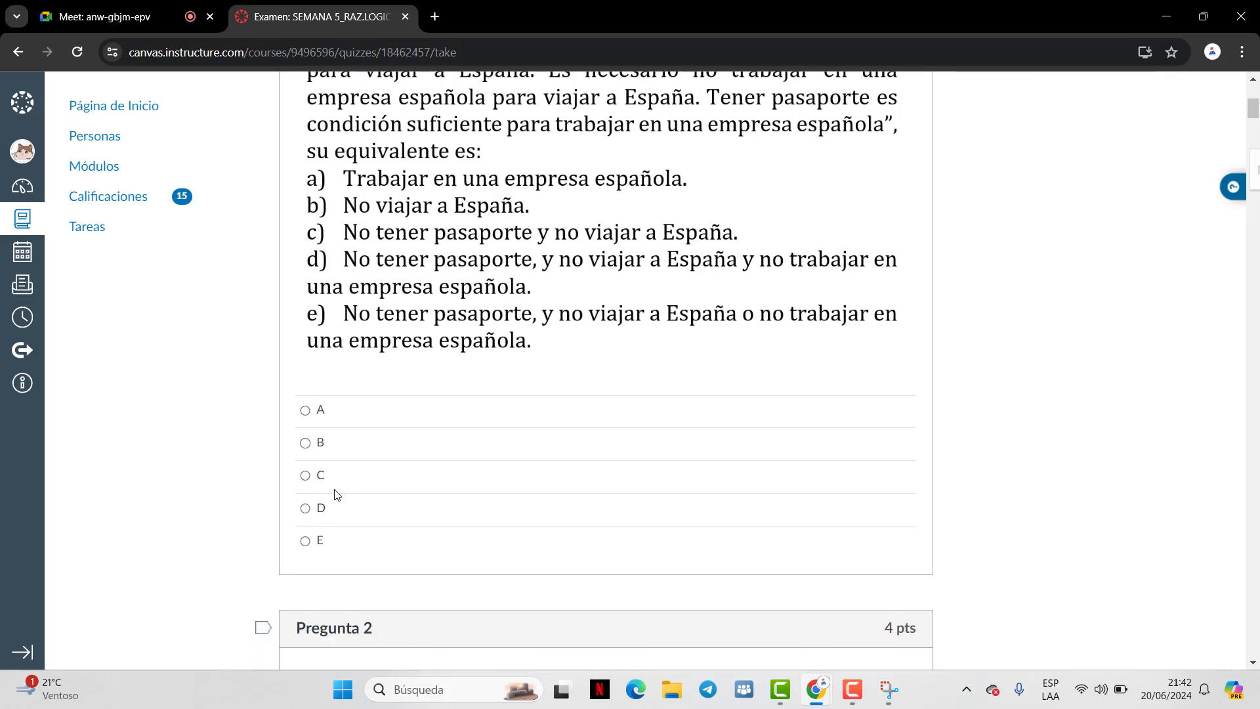
scroll(326, 565, "up", 1)
scroll(319, 545, "down", 1)
left_click(319, 544)
Answer question 2, about lifting the anchoveta fishing ban, with option D
scroll(367, 512, "down", 8)
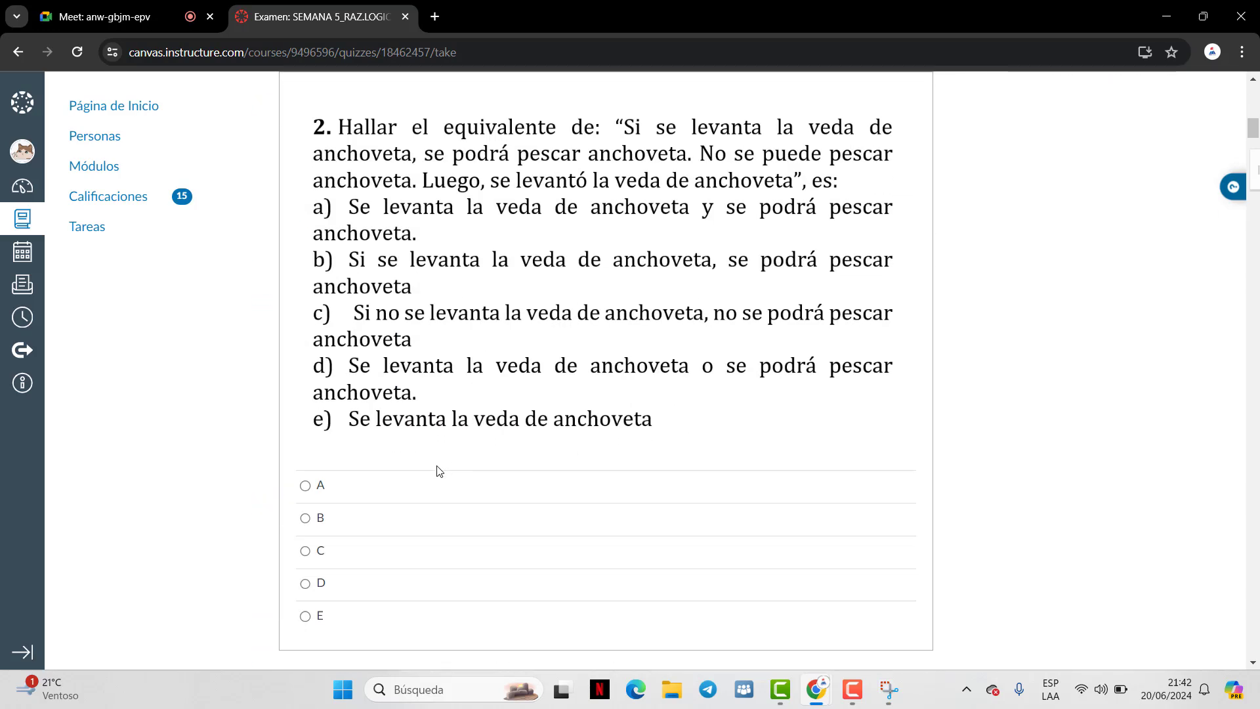
scroll(438, 471, "up", 1)
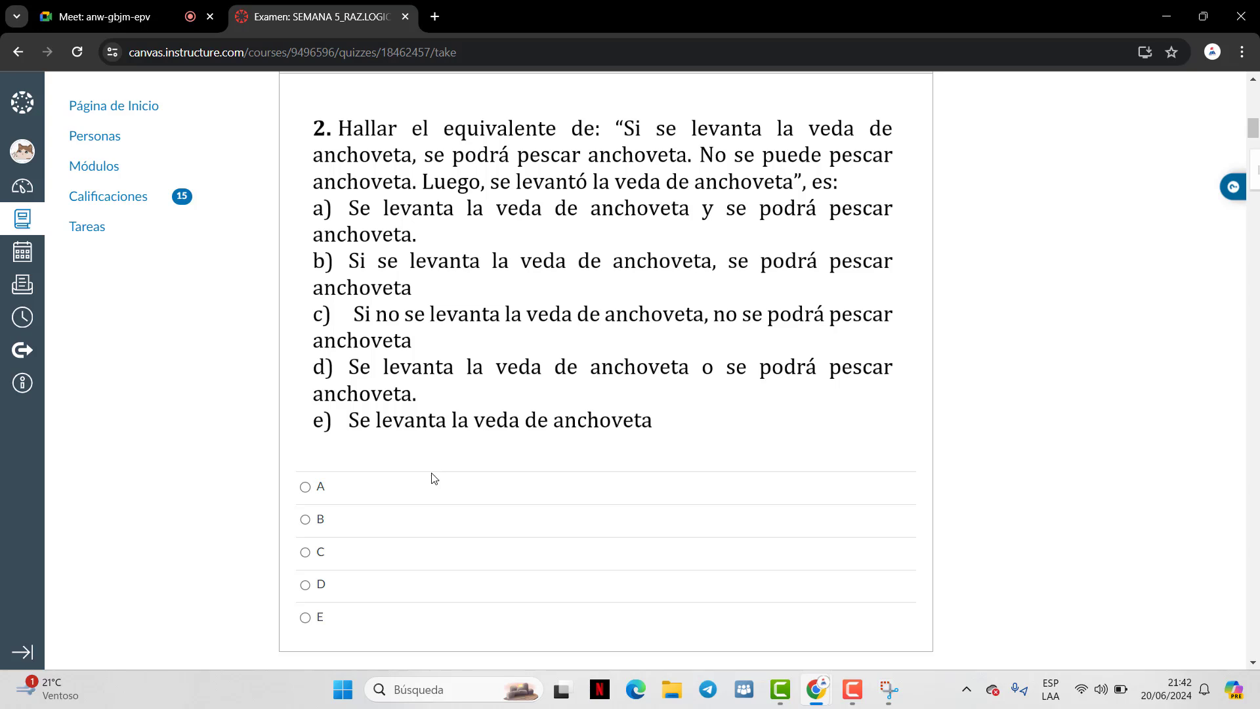
scroll(428, 482, "up", 1)
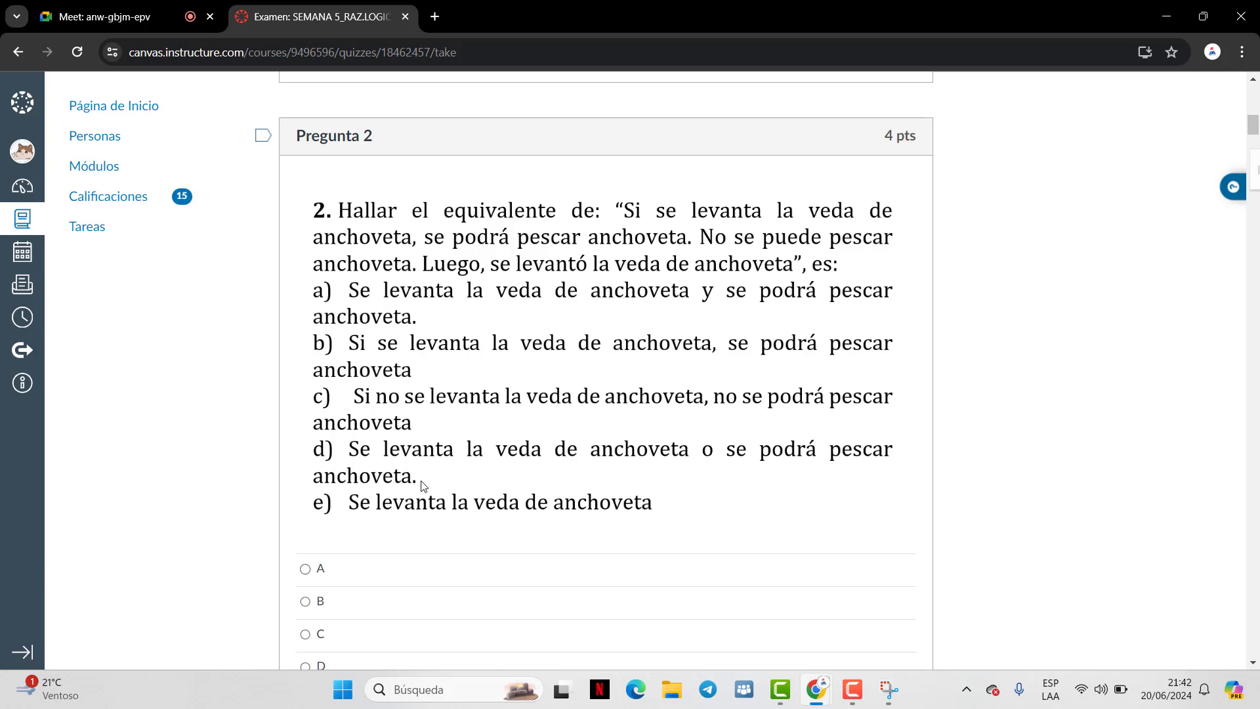
scroll(494, 416, "down", 3)
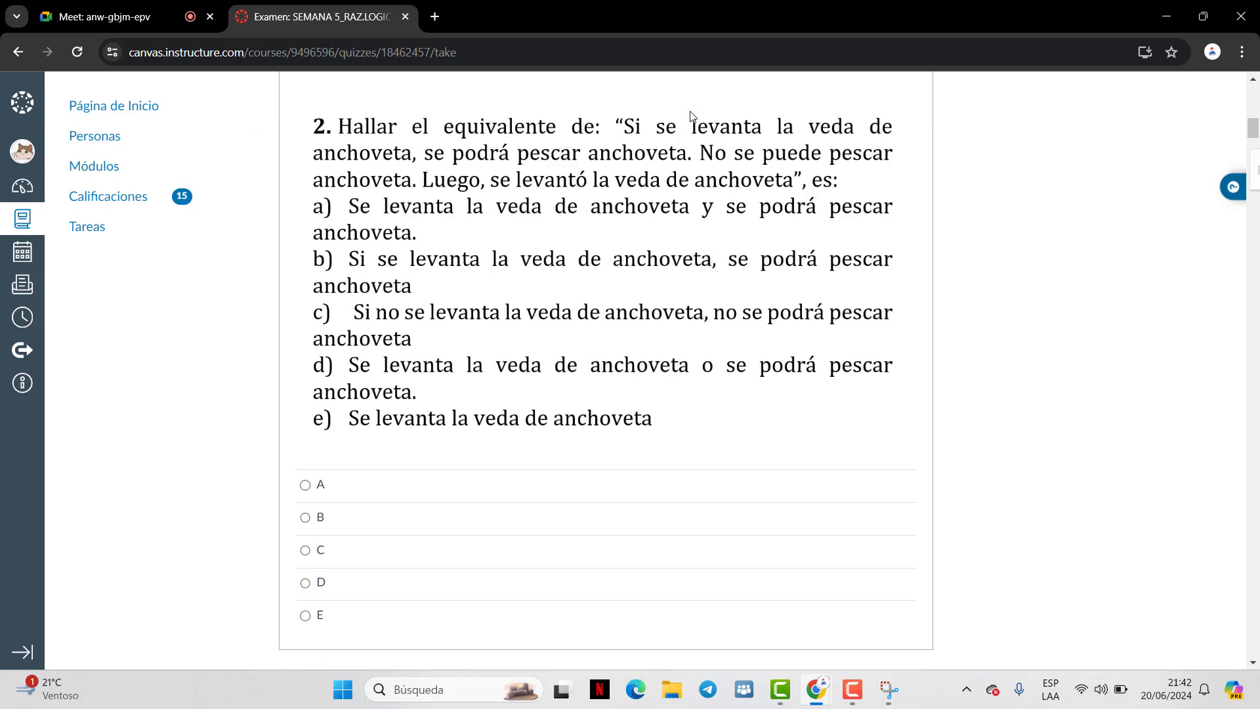
scroll(411, 430, "up", 1)
left_click(319, 502)
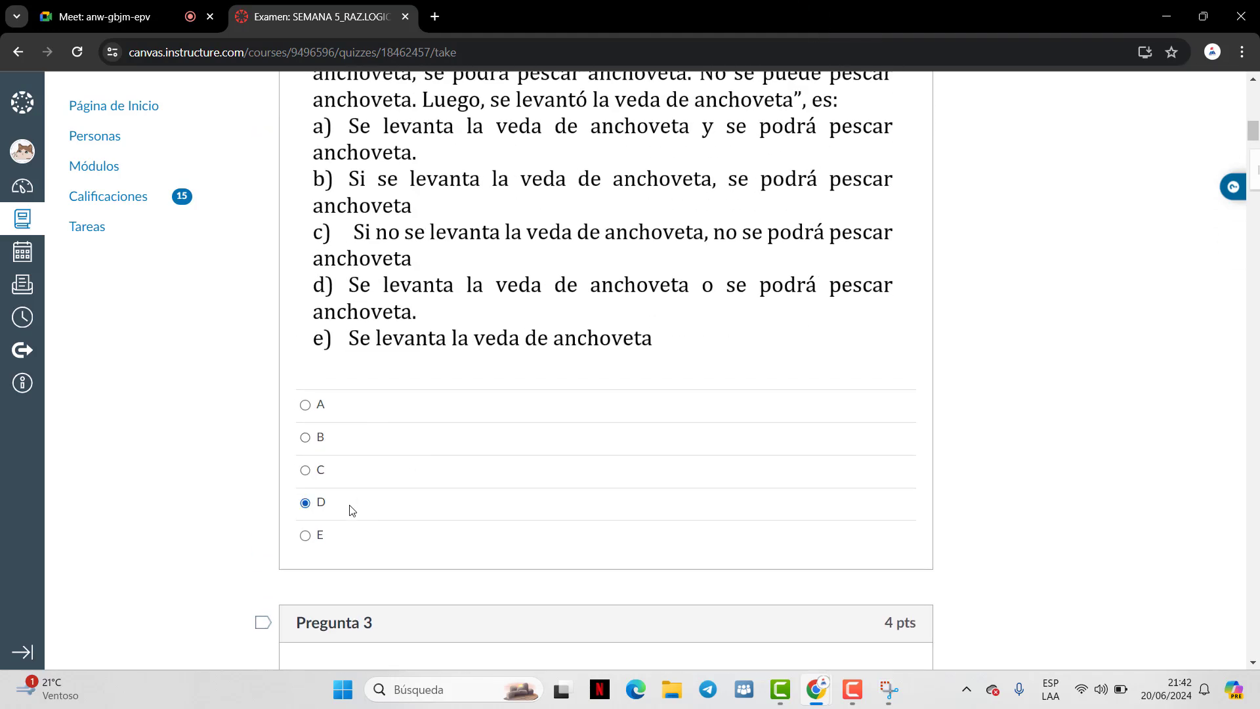
Answer question 3 (aguas del mar peruano) with option A and question 4 (terreno cultivado) with option E
scroll(448, 383, "down", 7)
scroll(449, 374, "down", 1)
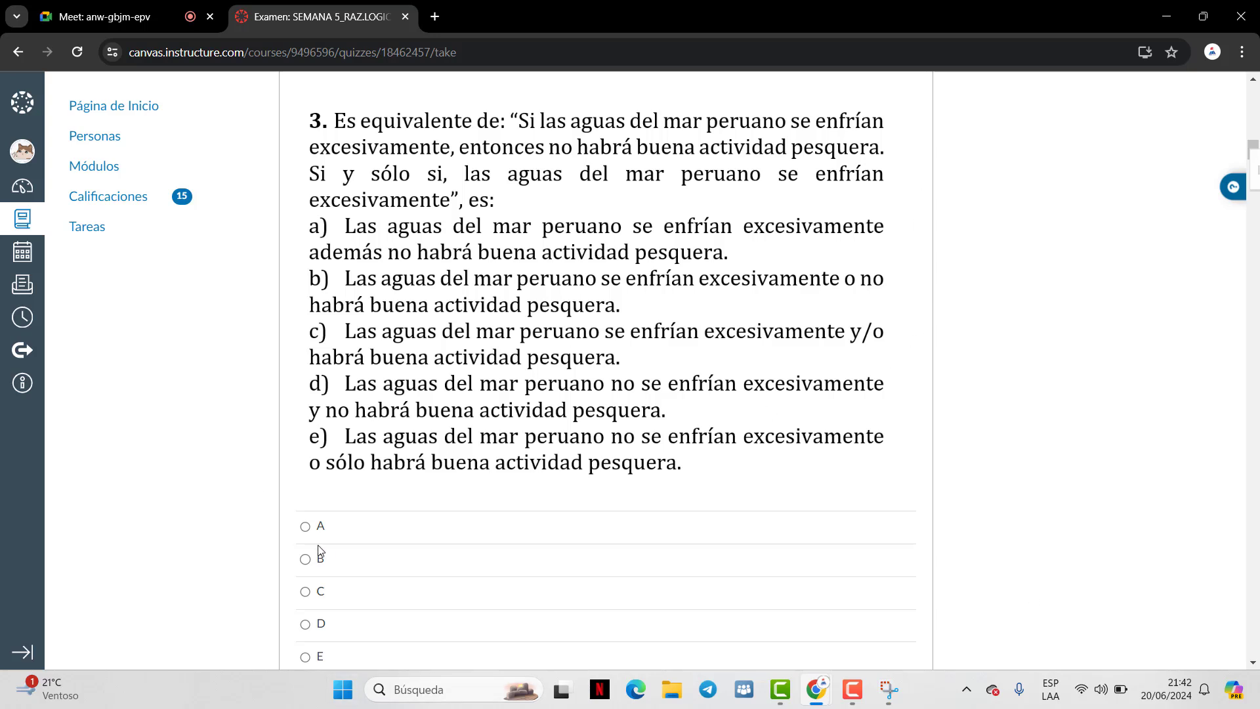
left_click(305, 527)
scroll(430, 498, "down", 7)
scroll(433, 339, "down", 2)
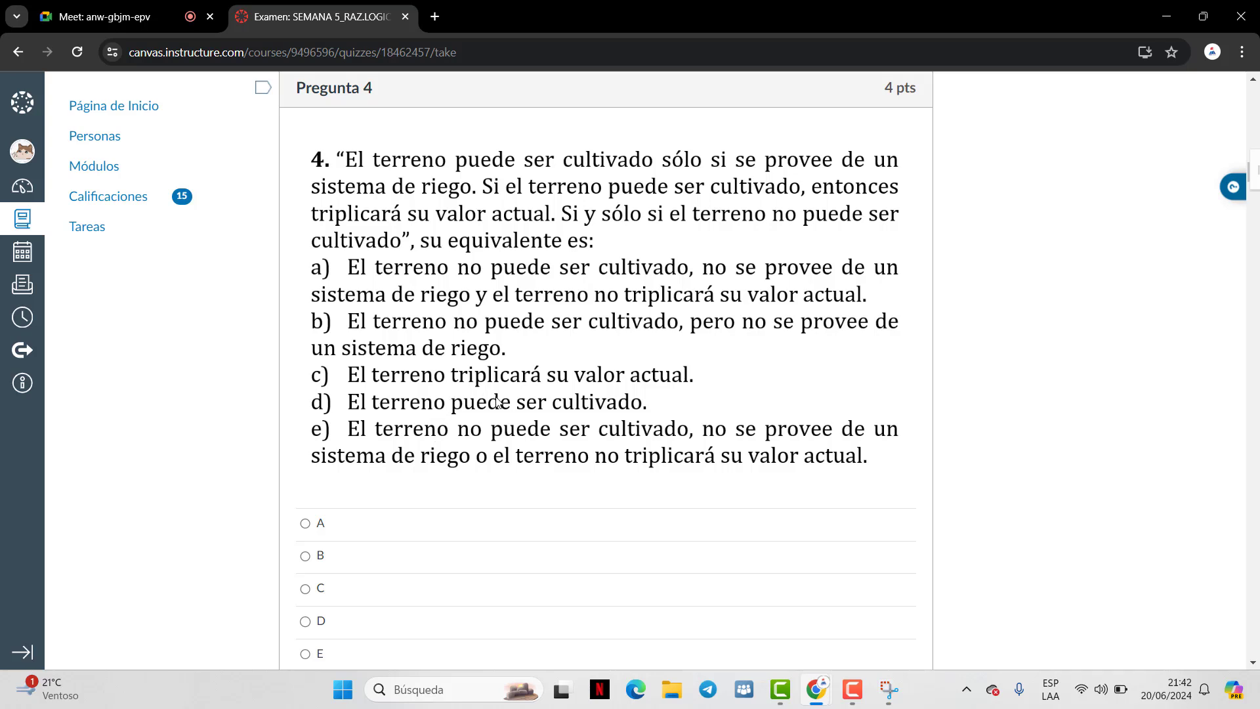
scroll(504, 415, "down", 1)
scroll(504, 414, "up", 1)
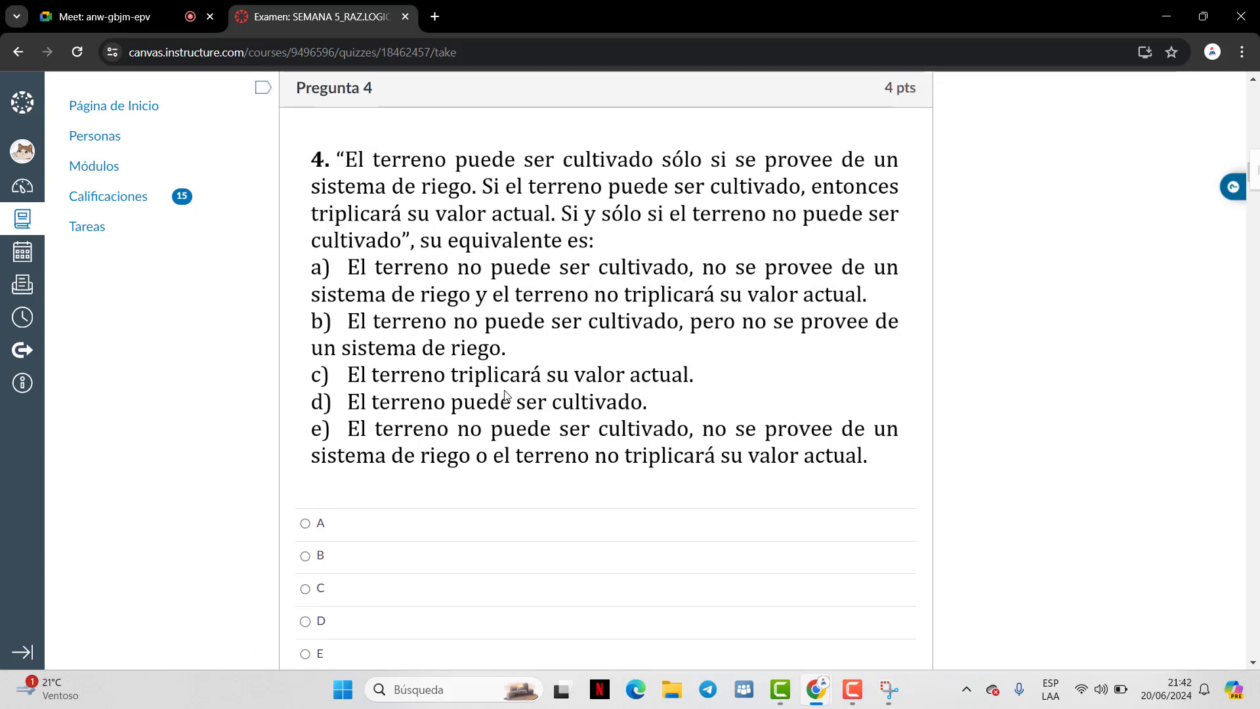
left_click(305, 652)
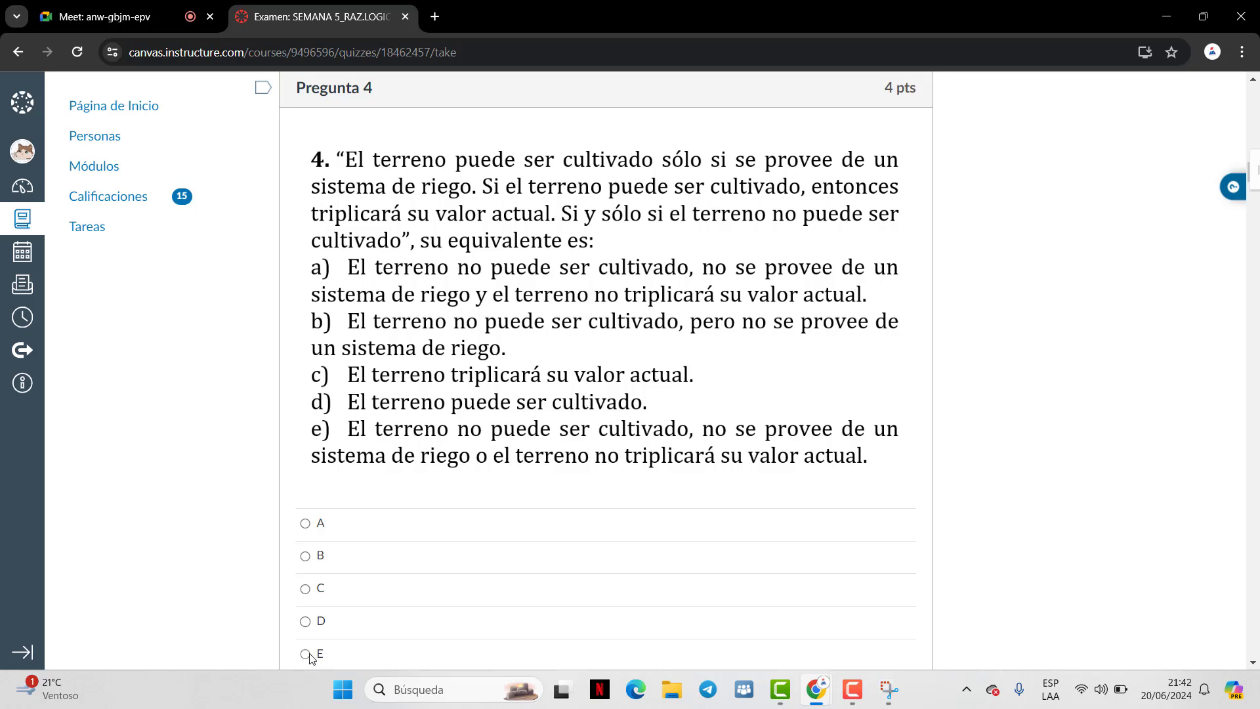
Answer question 5 (automóvil acelera) with option D and question 6 (profesional en química) with option B
scroll(801, 371, "down", 10)
scroll(784, 412, "down", 1)
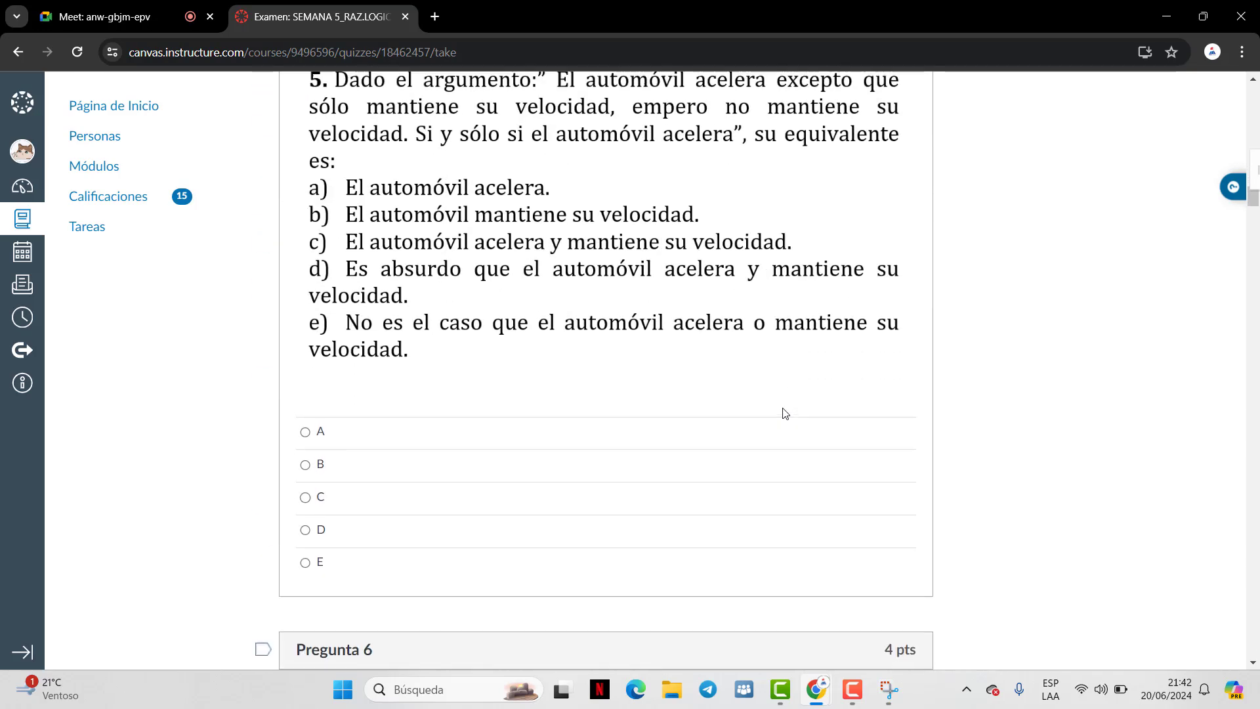
scroll(782, 413, "up", 1)
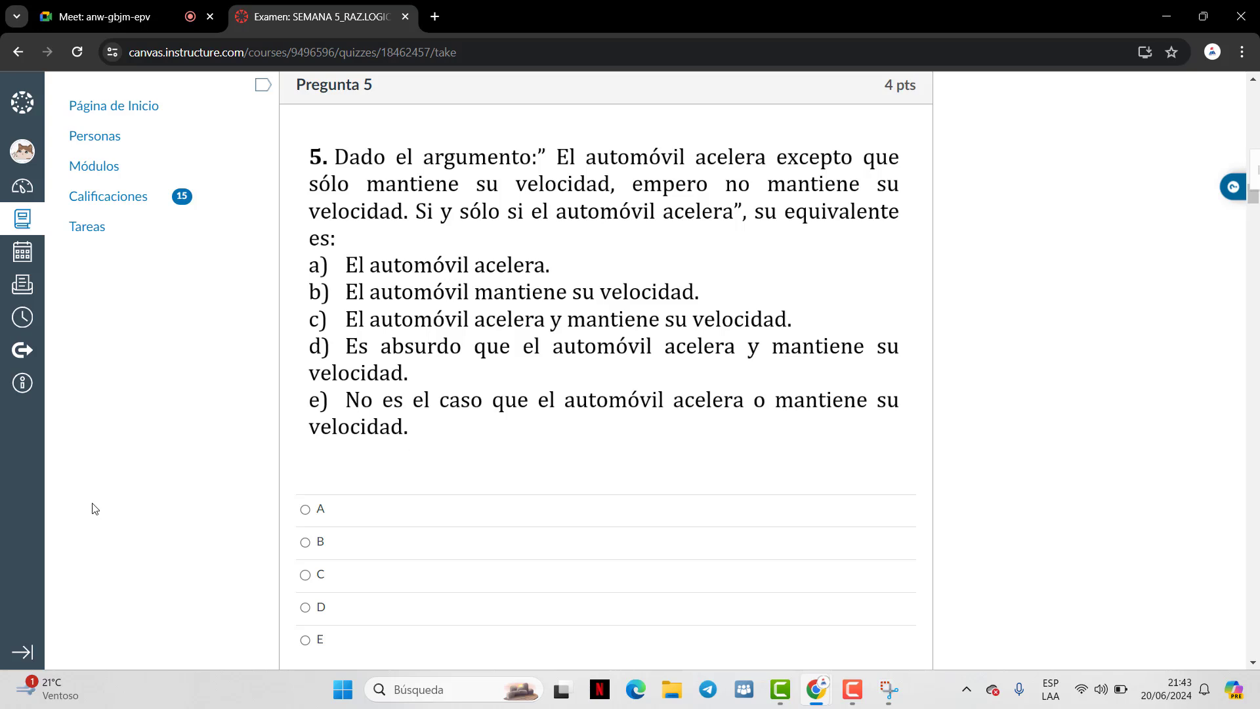
left_click(305, 609)
scroll(695, 426, "down", 10)
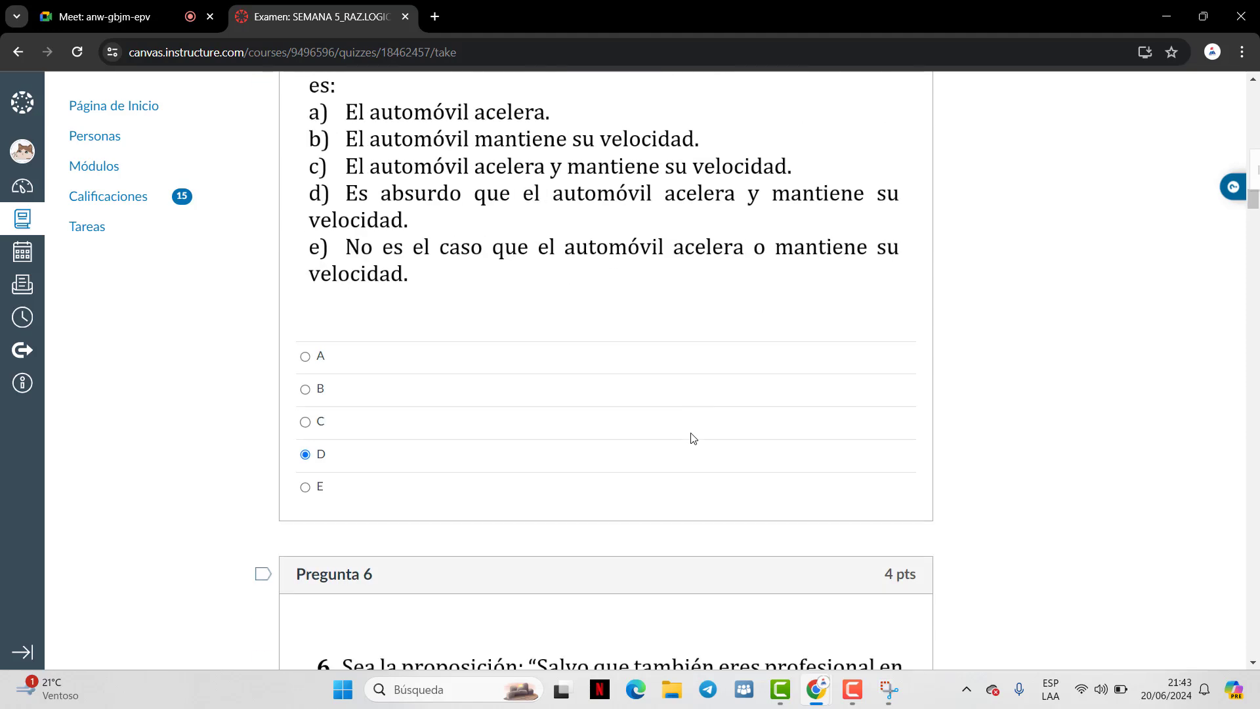
scroll(692, 409, "up", 1)
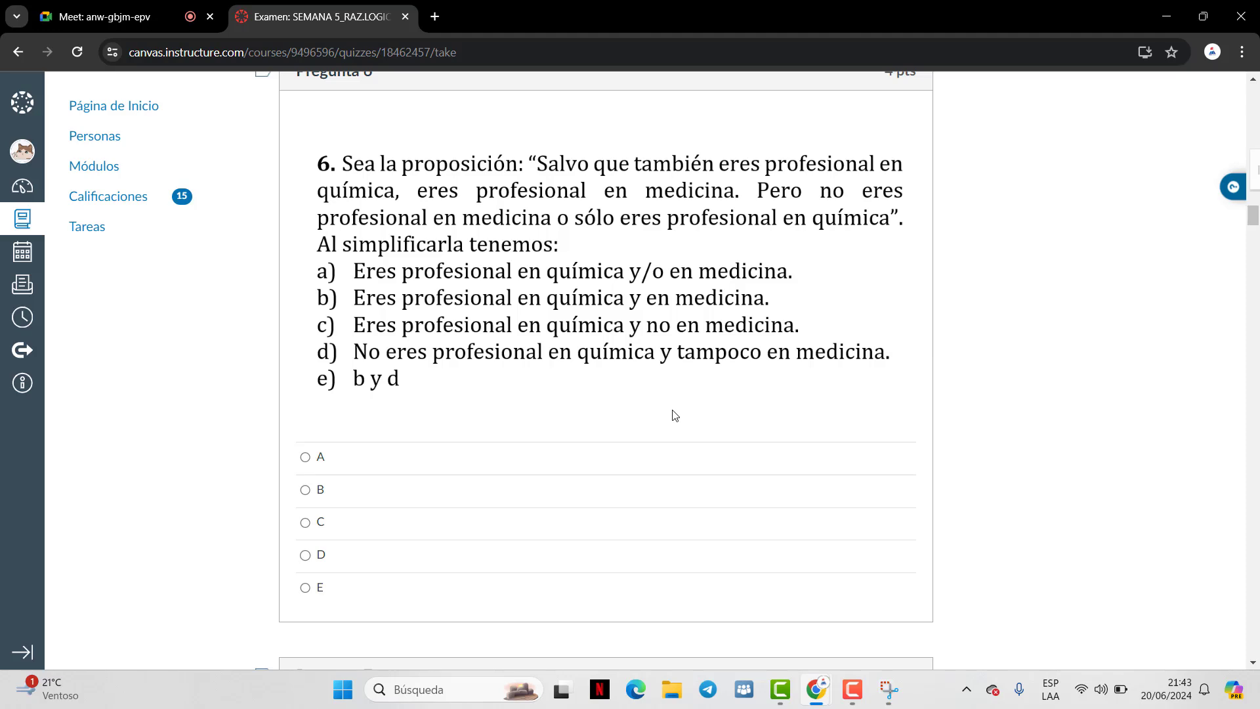
left_click(306, 490)
Answer question 7, about elements being metals or metalloids, with option B
scroll(642, 328, "down", 10)
scroll(642, 316, "up", 1)
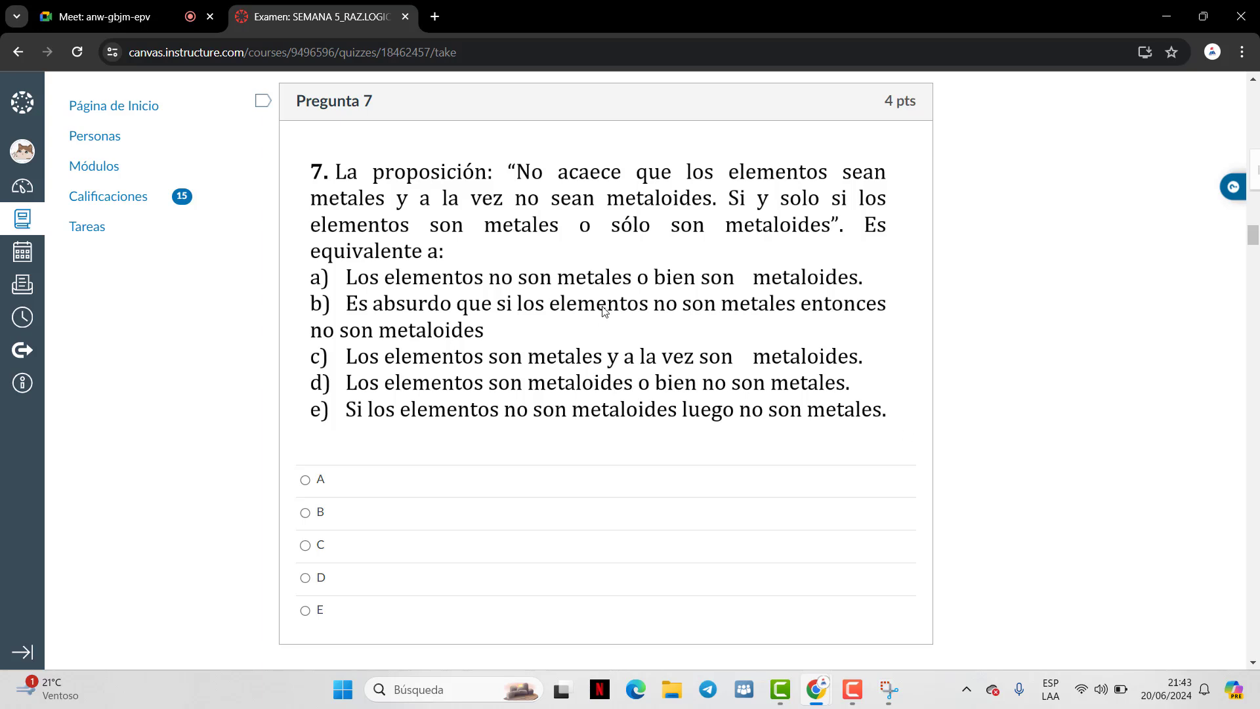
left_click(310, 519)
scroll(531, 321, "down", 10)
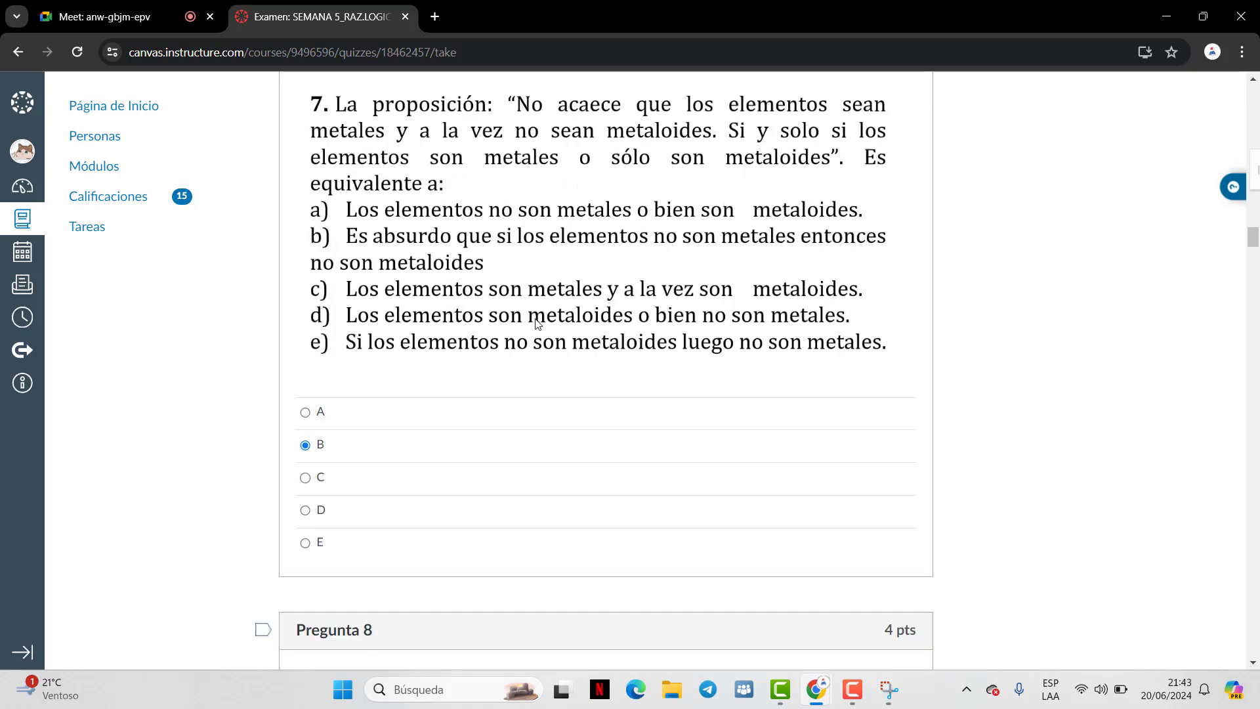
Answer question 8, about universal and voluntary suffrage, with option A and question 9, about Milagros and the discoteca, with option D
scroll(531, 325, "up", 1)
scroll(532, 335, "down", 1)
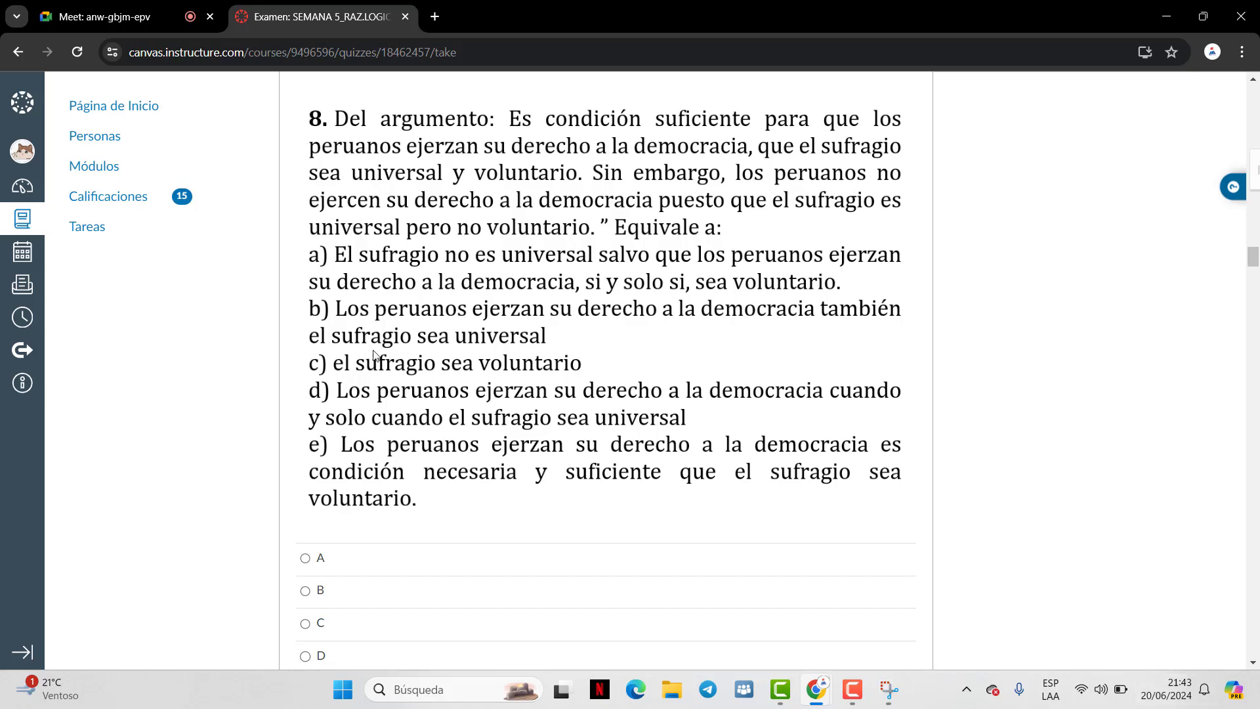
scroll(407, 361, "down", 2)
scroll(433, 368, "up", 1)
left_click(309, 475)
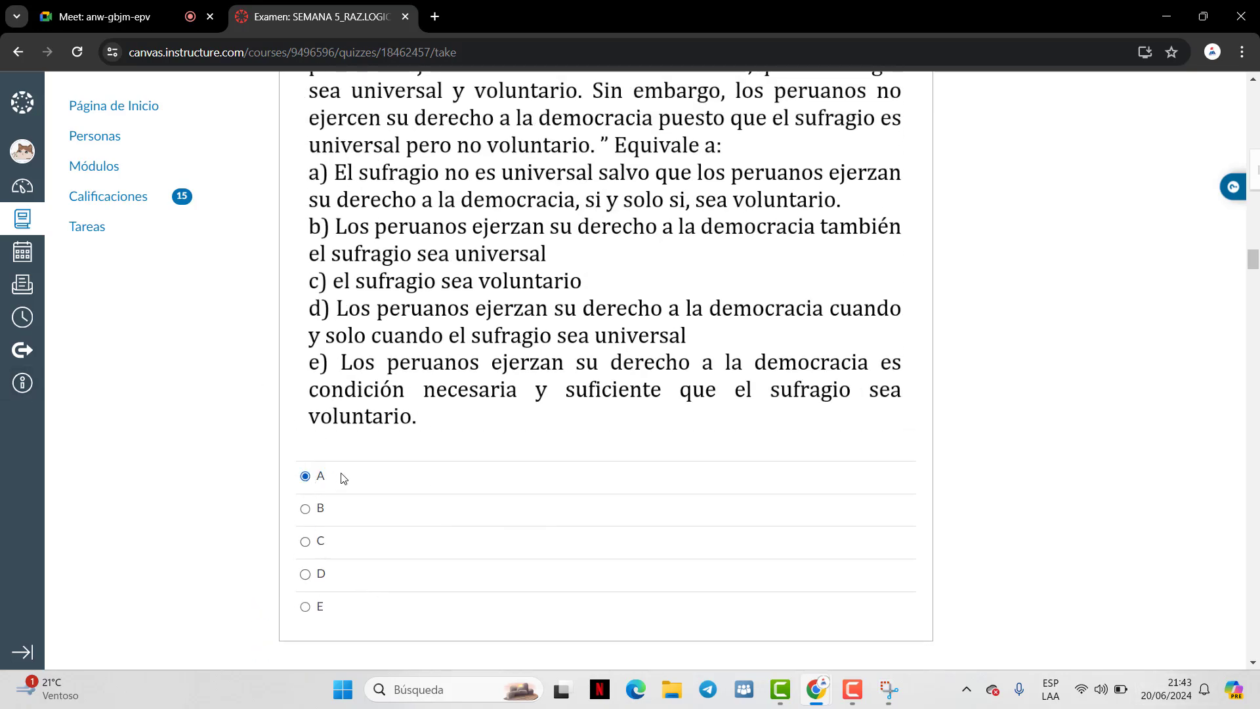
scroll(341, 475, "up", 2)
scroll(372, 473, "down", 8)
scroll(372, 472, "down", 3)
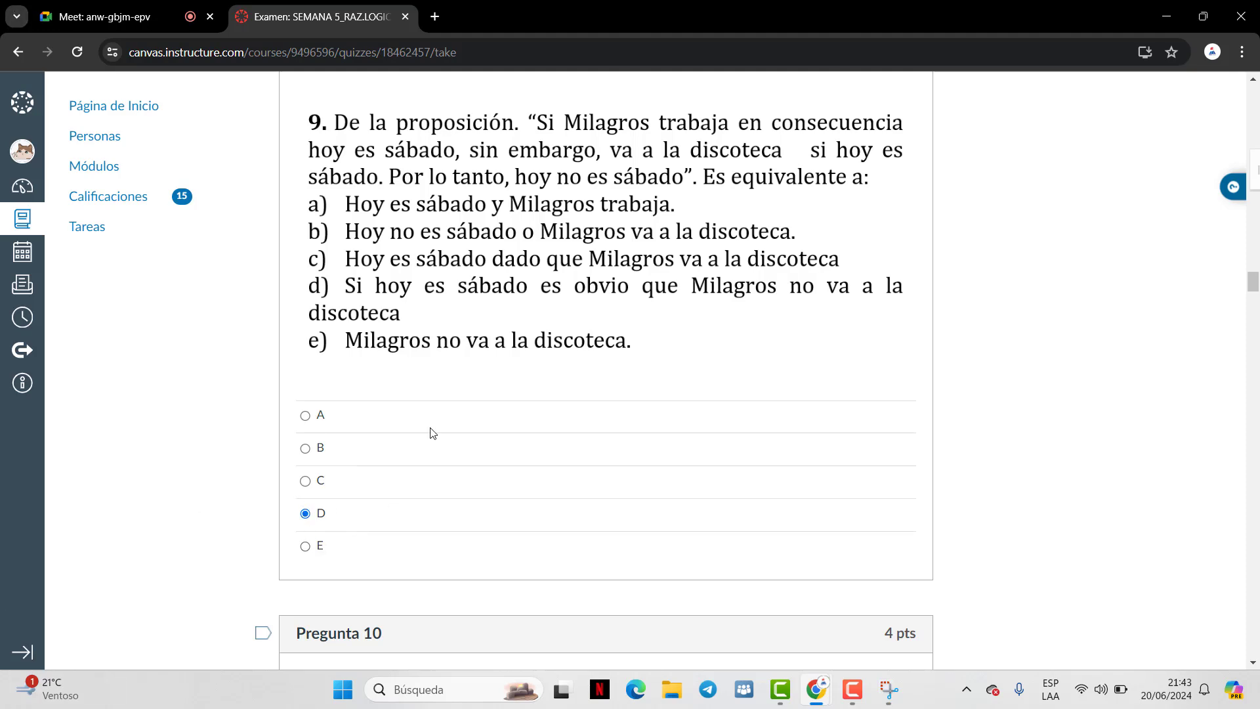
Answer question 10 (jornal, sueldo y honorarios) with option B and question 11 (composición de la sangre) with option D
scroll(432, 432, "down", 8)
scroll(414, 446, "up", 1)
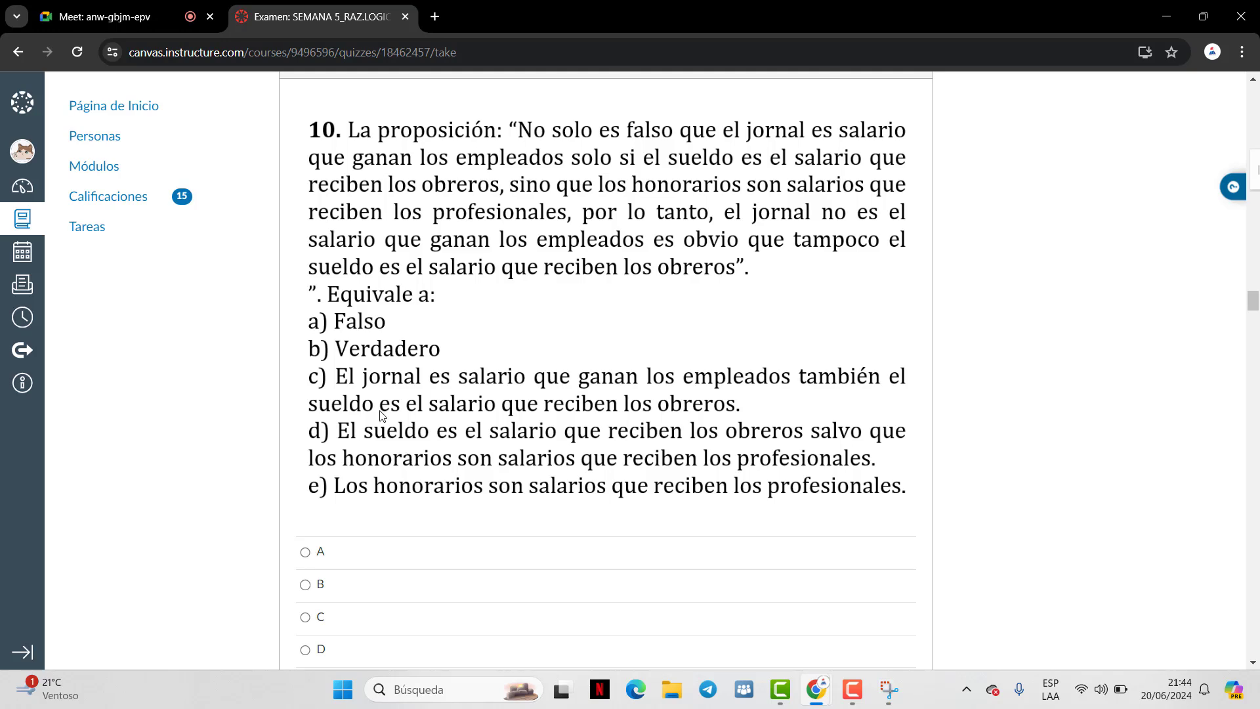
scroll(309, 484, "down", 1)
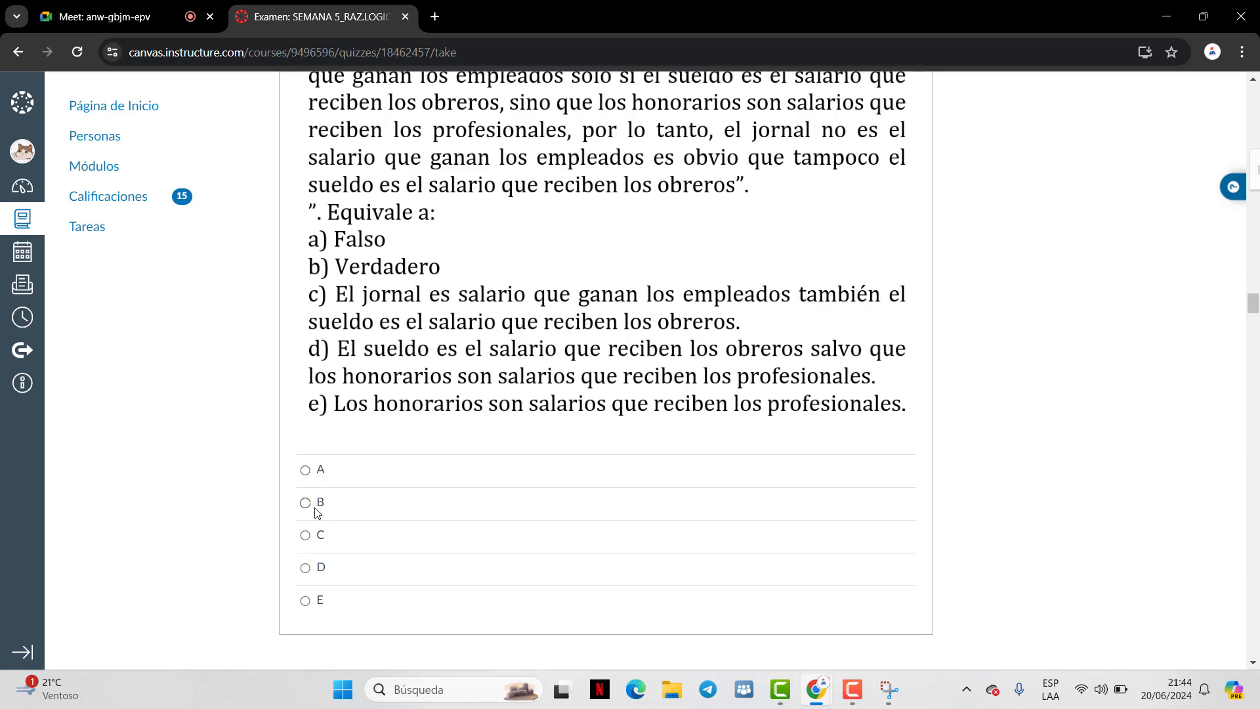
left_click(316, 510)
scroll(430, 422, "down", 8)
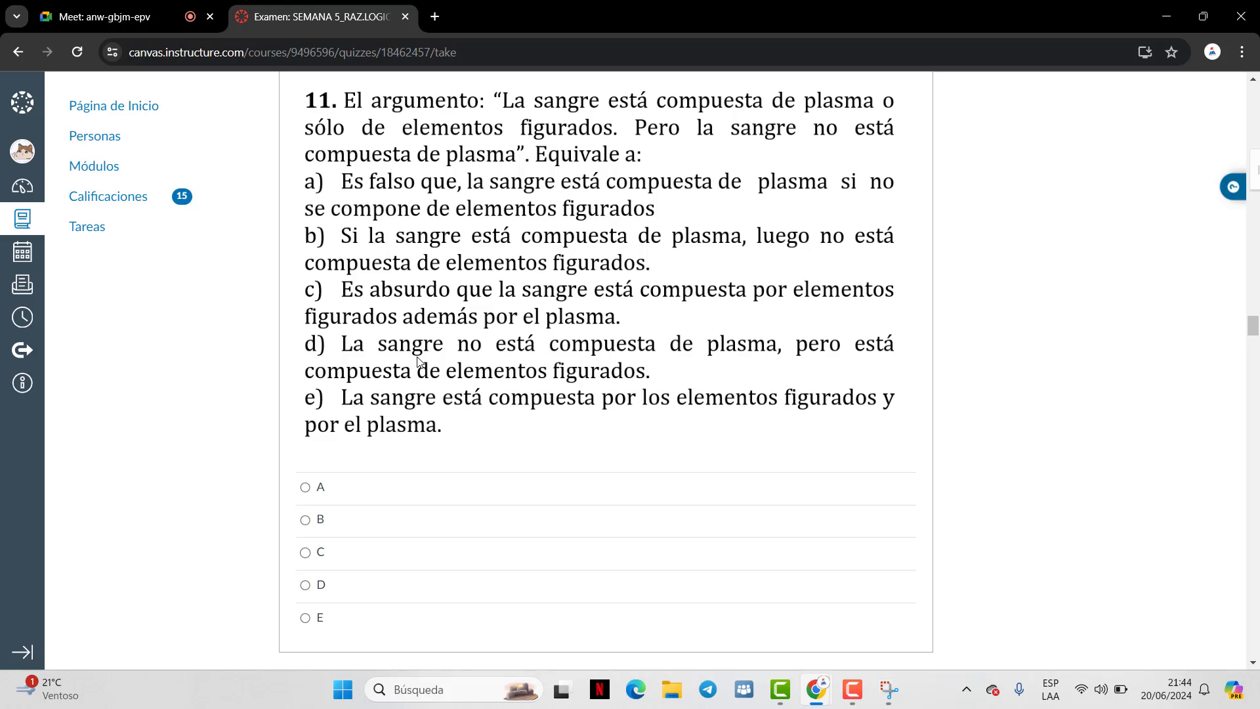
left_click(320, 586)
Answer question 12 (peces vertebrados y acuáticos) with option B and question 13 (leyes y principios ontológicos) with option D
scroll(412, 481, "down", 1)
scroll(412, 481, "down", 8)
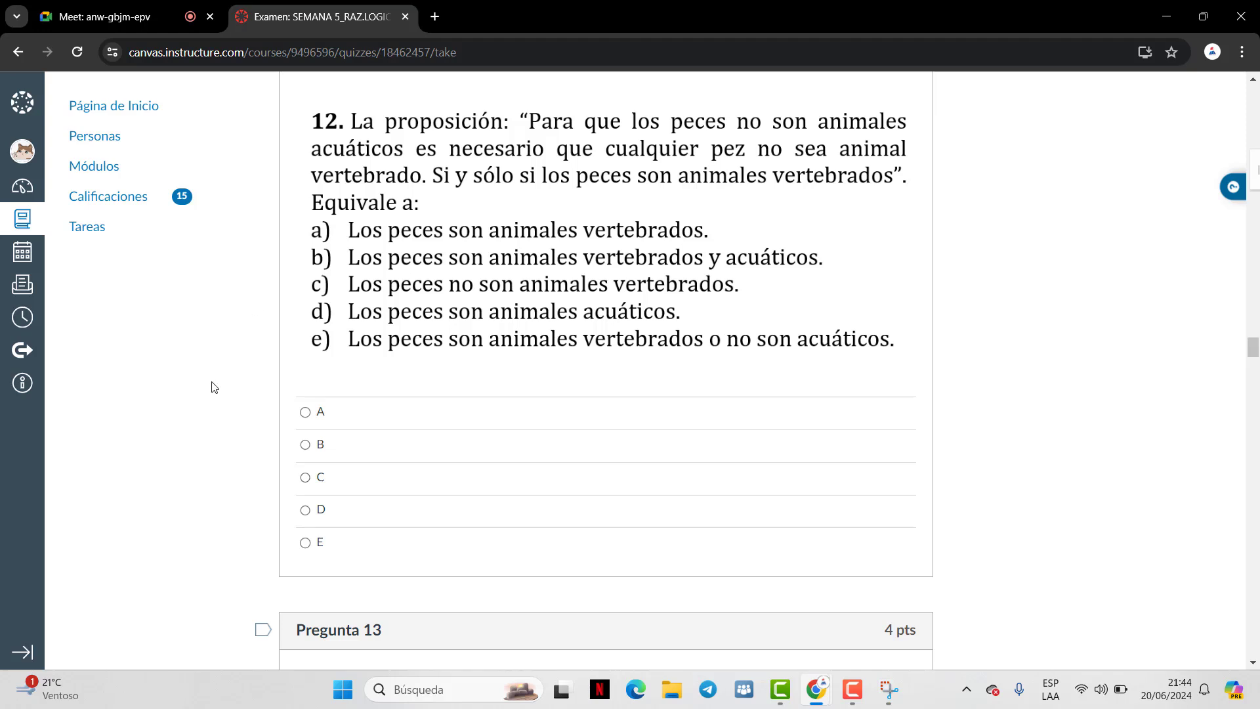
left_click(321, 445)
scroll(414, 397, "down", 9)
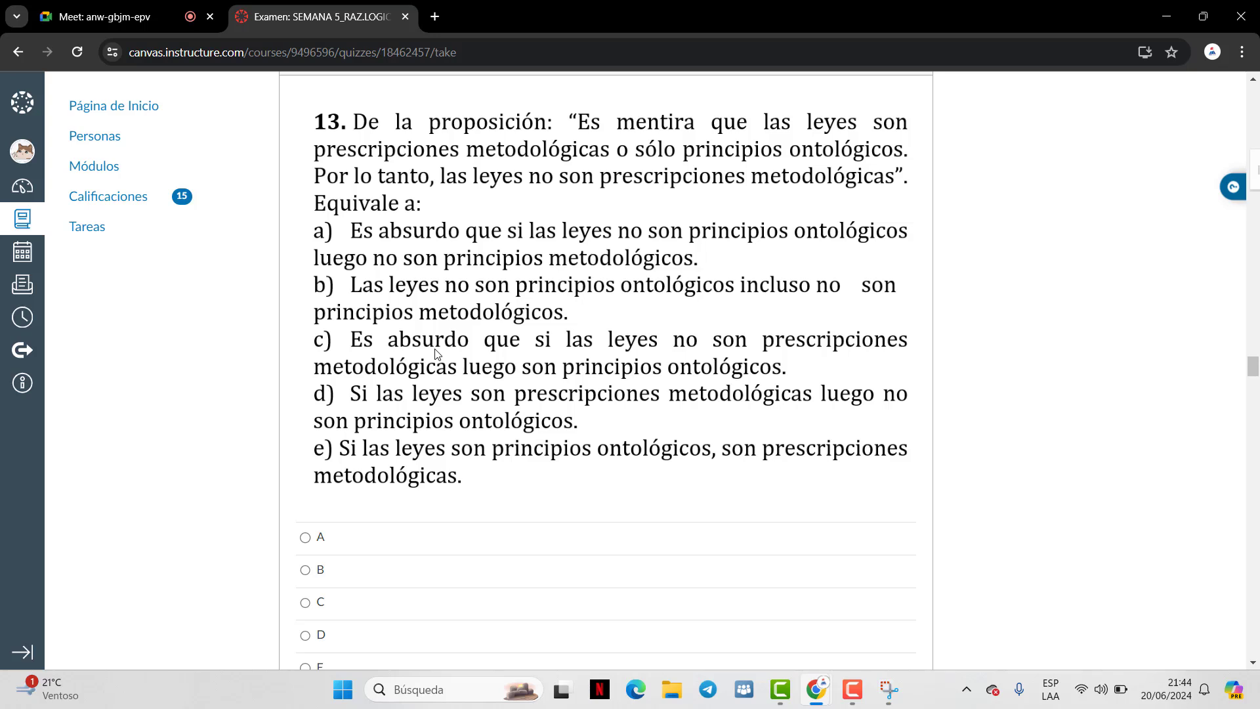
scroll(432, 355, "down", 1)
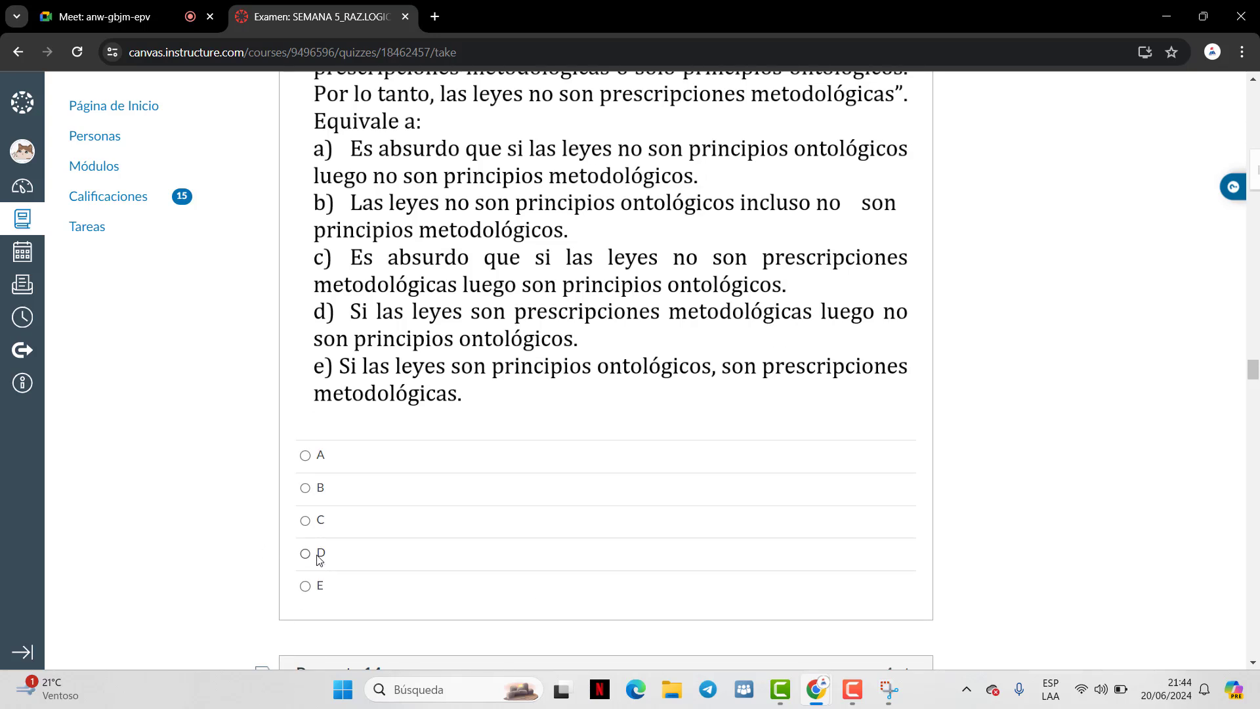
left_click(307, 553)
Answer question 14 (profesor de lógica) with option B and question 15 (geocentrismo y heliocentrismo) with option A
scroll(574, 372, "down", 3)
scroll(580, 374, "up", 5)
scroll(584, 376, "down", 10)
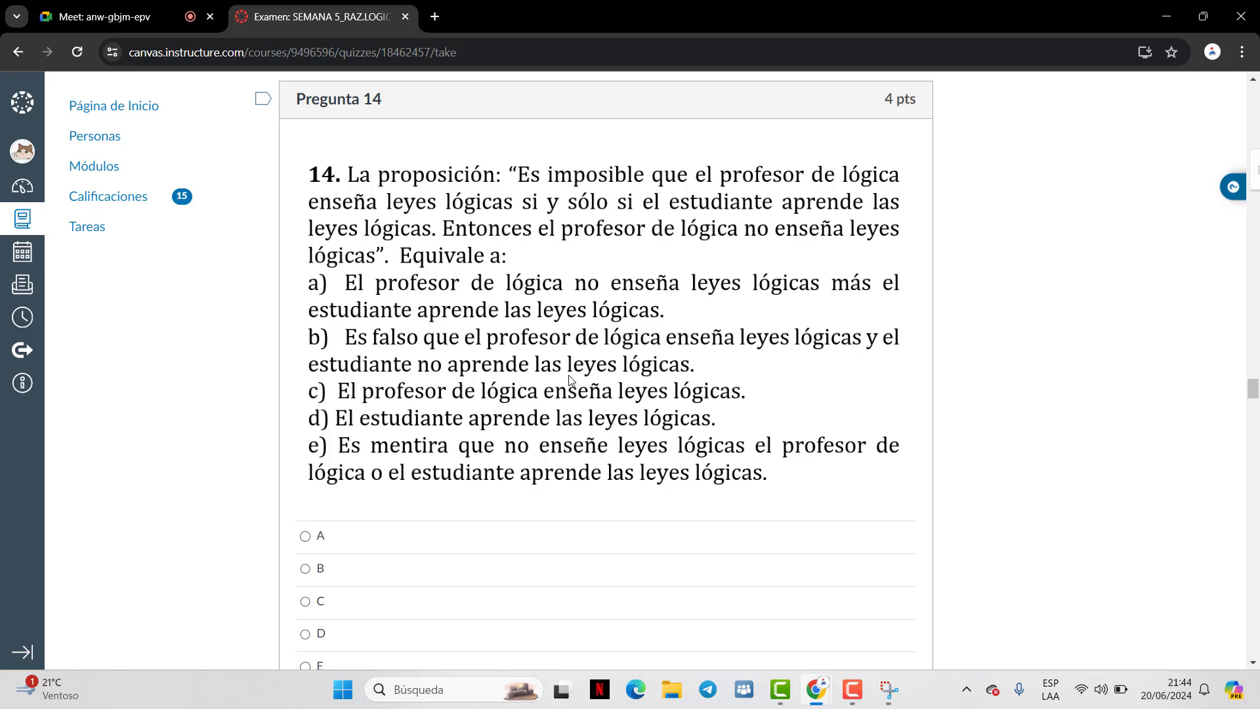
left_click(306, 569)
scroll(439, 438, "down", 10)
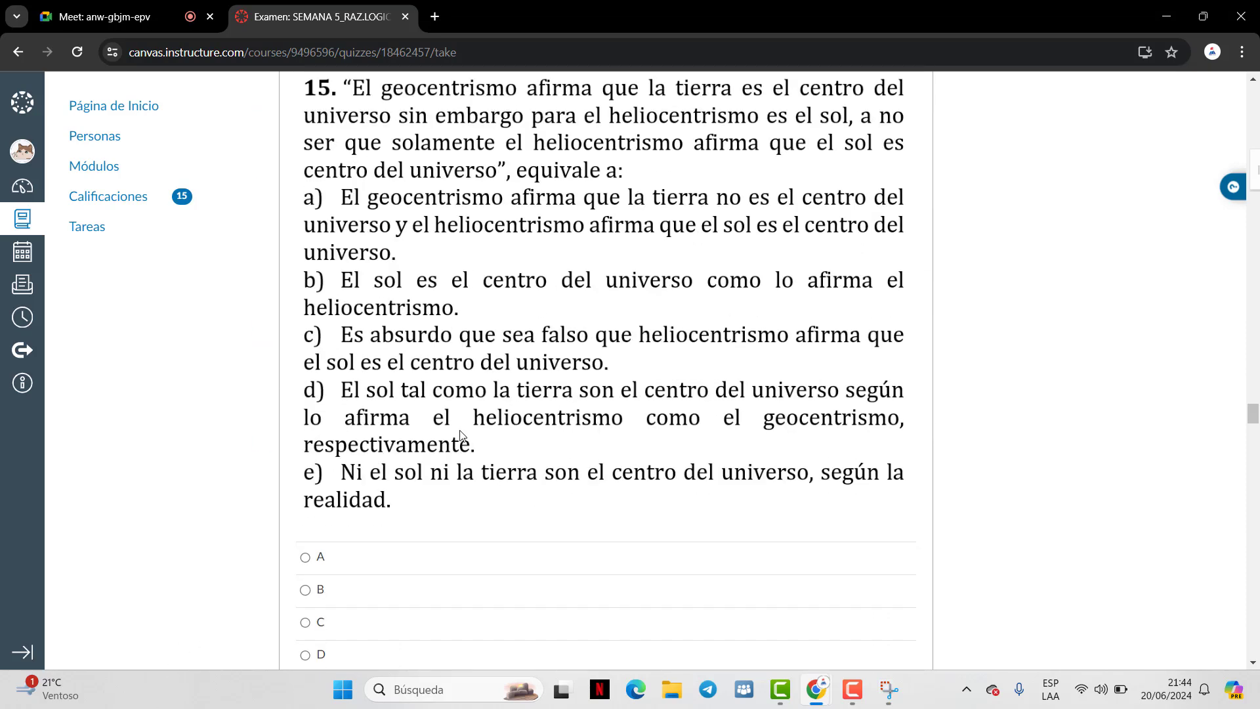
scroll(439, 438, "up", 1)
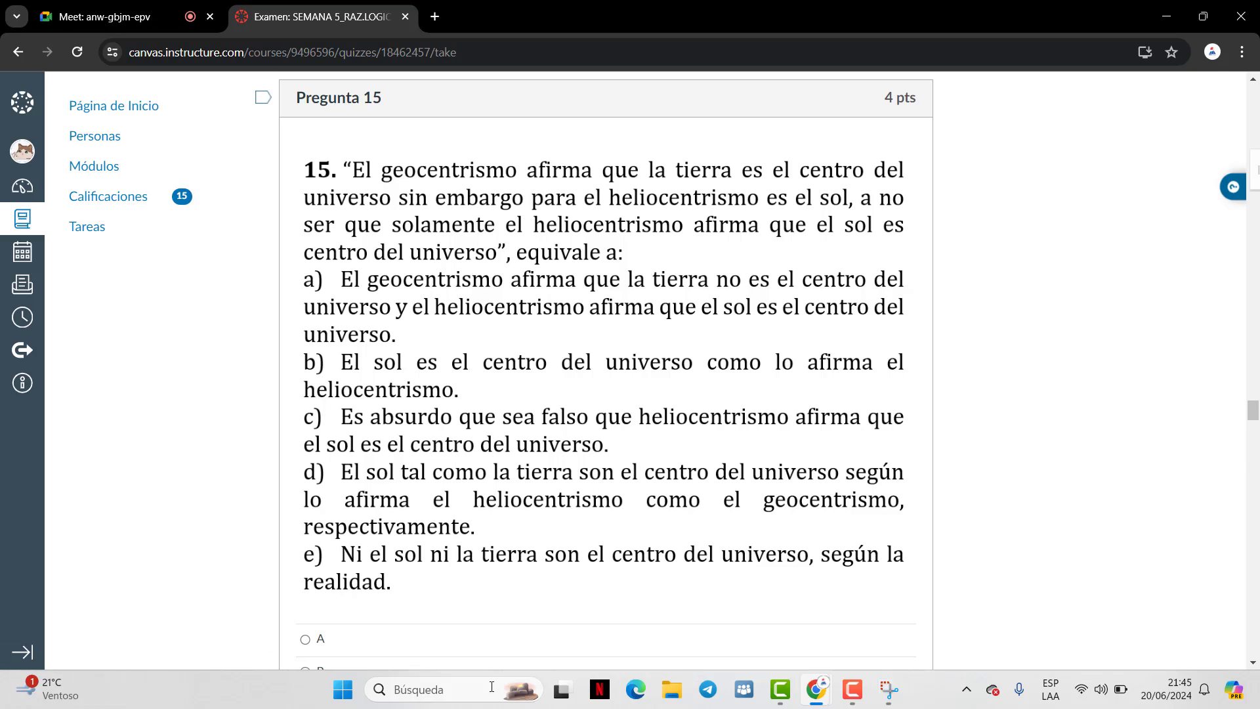
scroll(389, 575, "down", 1)
left_click(320, 563)
Answer question 16, about mammals being the animals most likely to dream, with option C
scroll(368, 499, "down", 10)
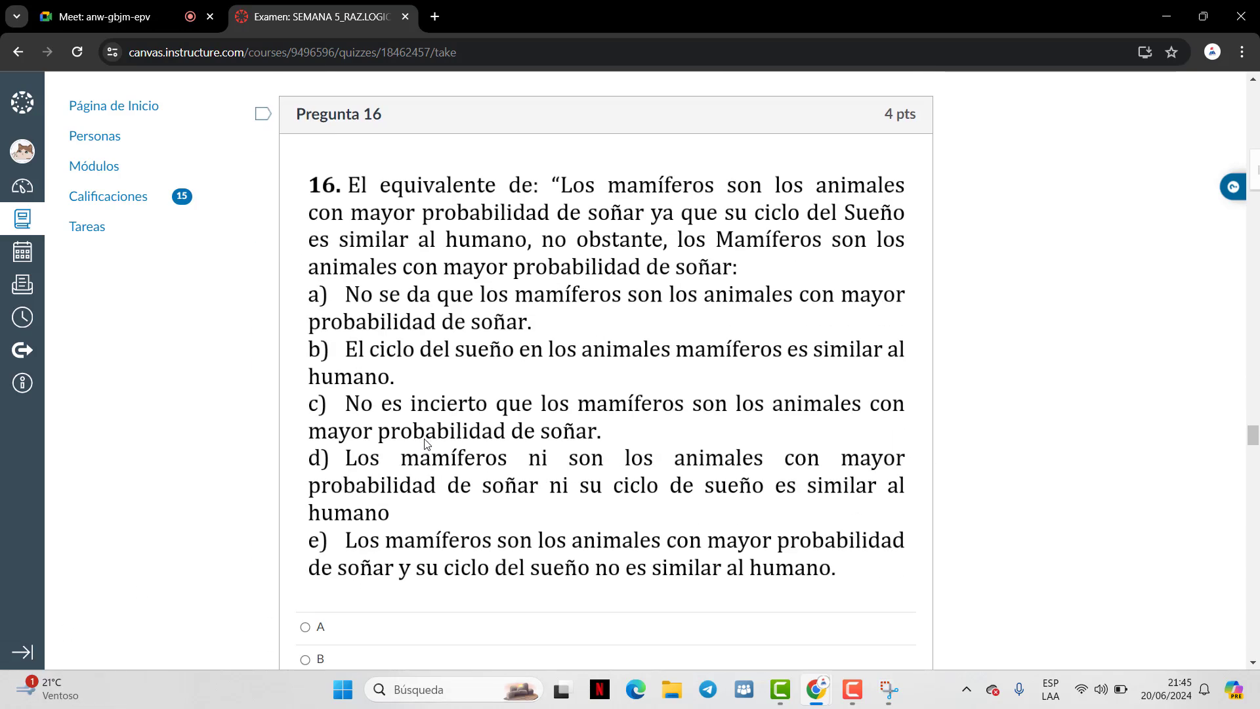
scroll(425, 443, "down", 1)
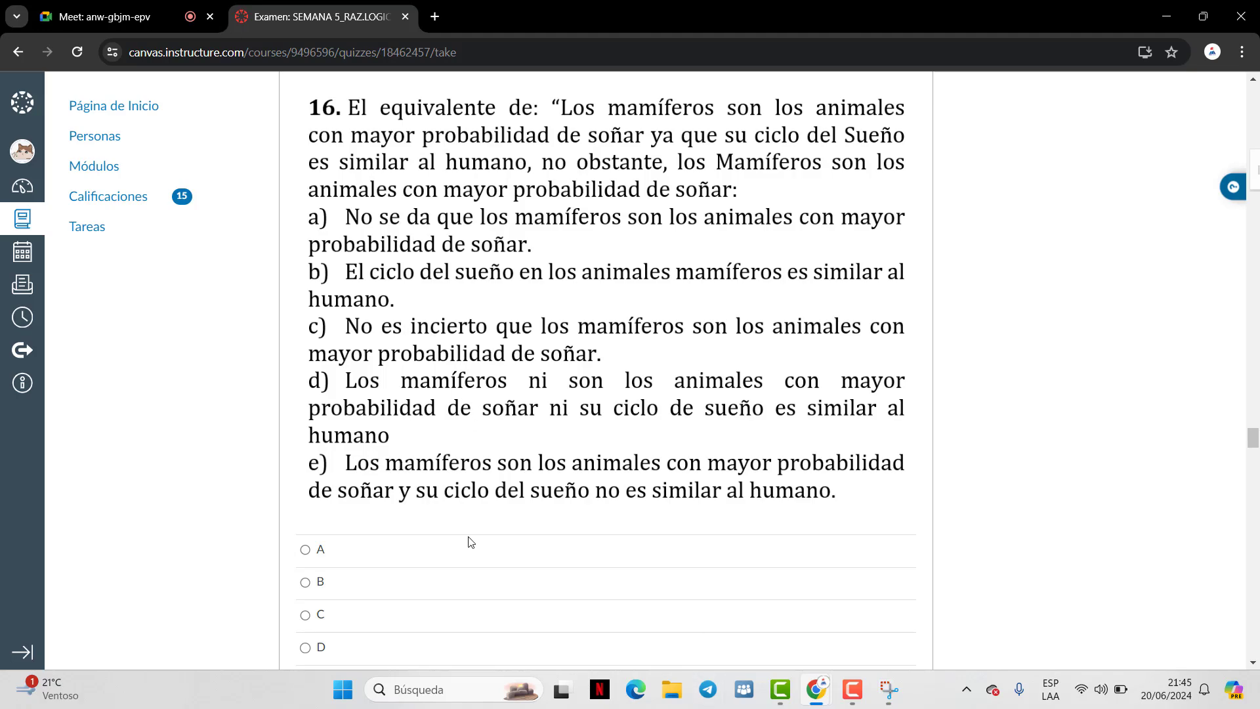
scroll(470, 542, "down", 2)
left_click(305, 449)
Reread question 16's proposition about dreaming mammals and compare it with the five alternatives to check the chosen answer
scroll(407, 423, "up", 4)
scroll(412, 415, "down", 11)
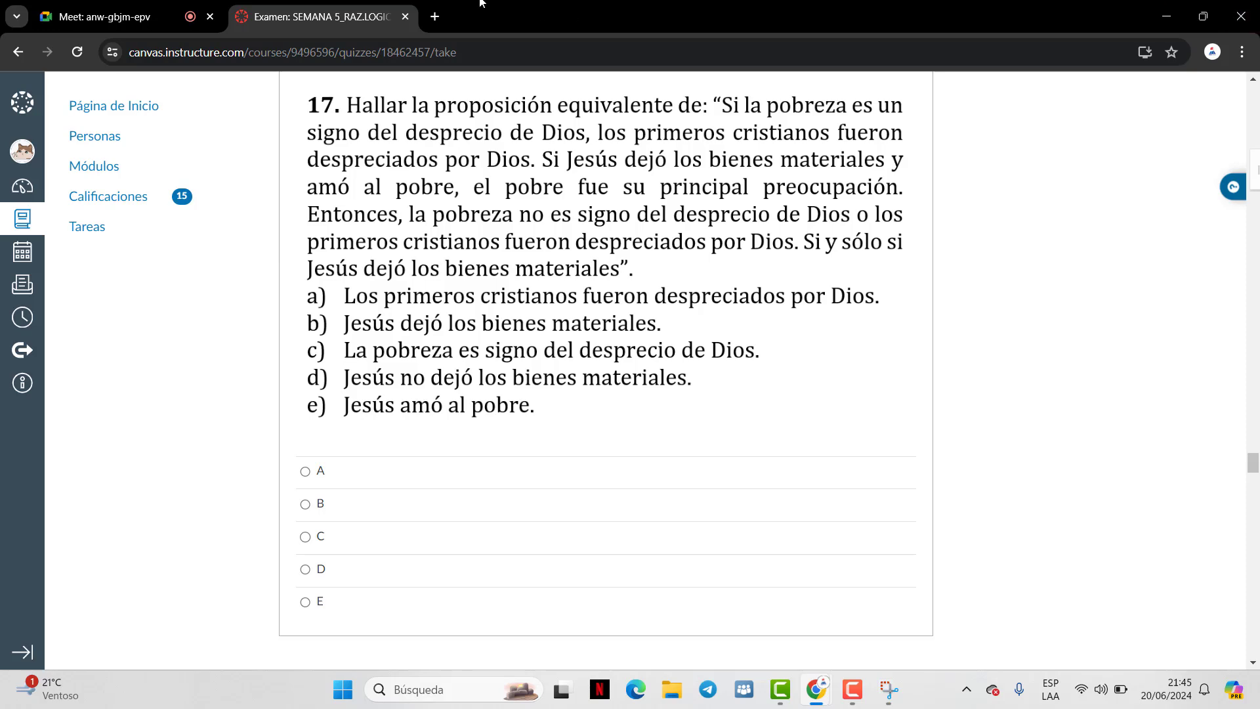
scroll(596, 396, "up", 10)
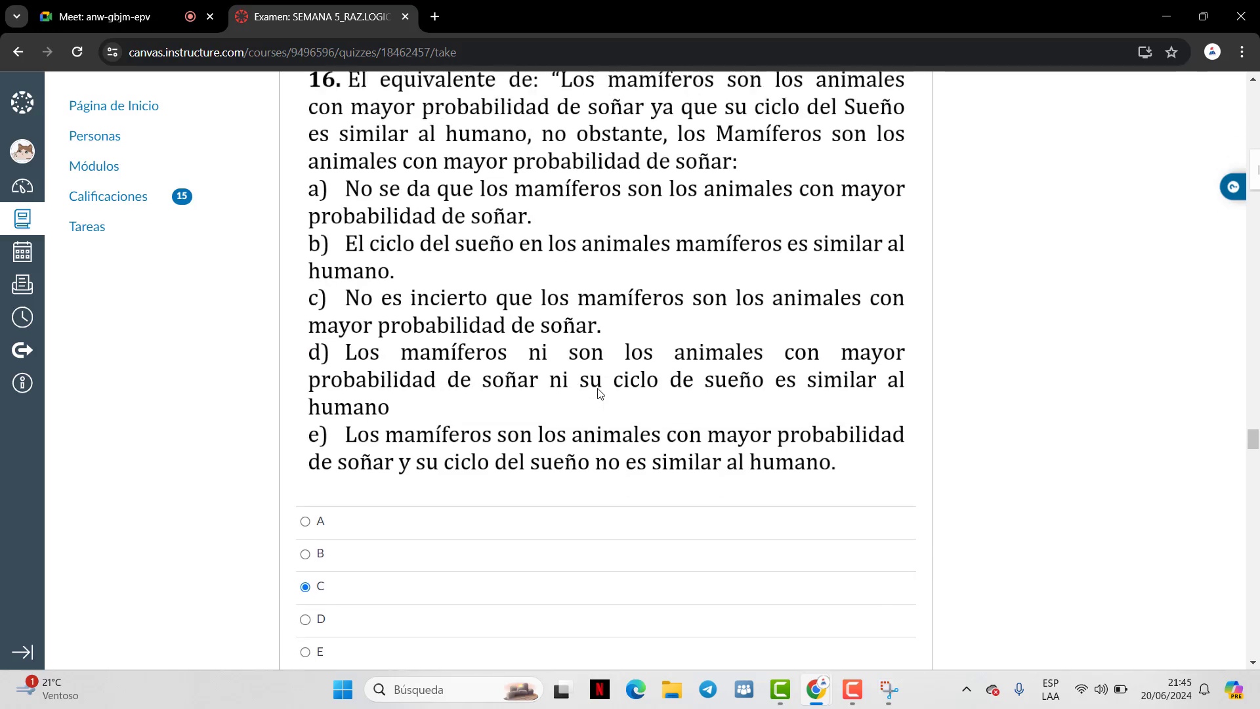
scroll(596, 395, "up", 1)
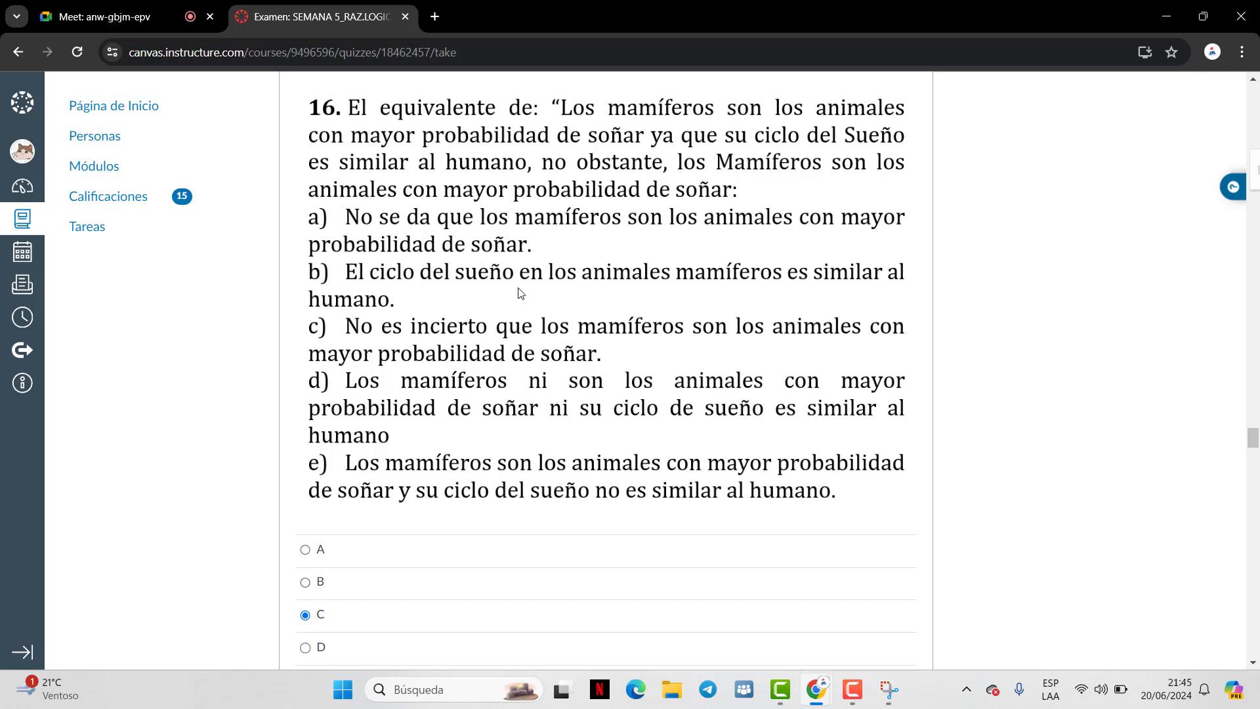
scroll(492, 425, "down", 1)
scroll(492, 426, "up", 2)
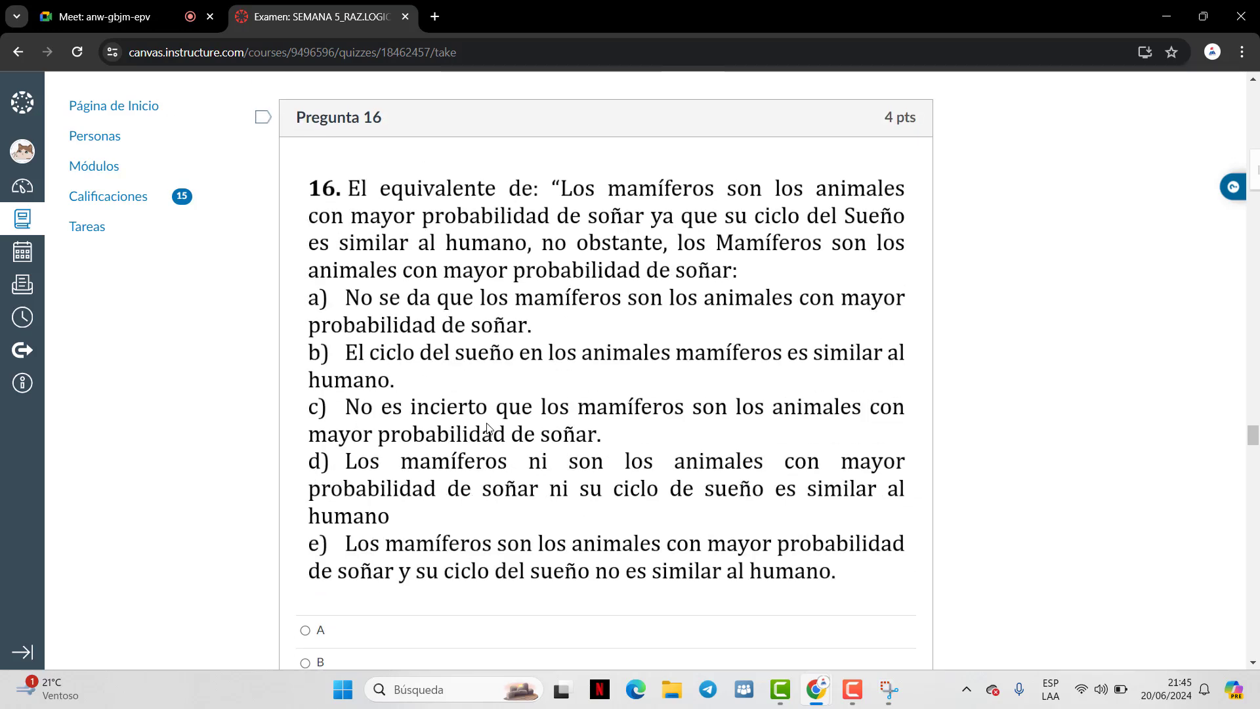
scroll(466, 393, "down", 3)
scroll(465, 394, "up", 2)
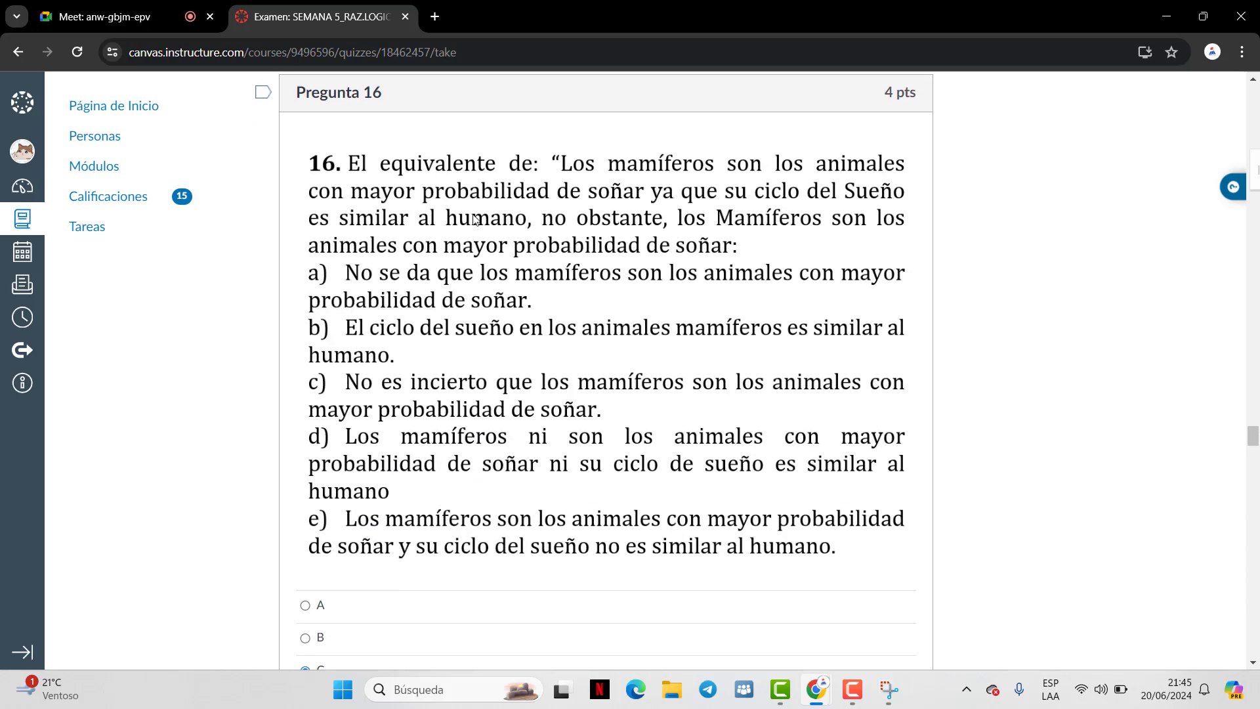
scroll(407, 400, "down", 2)
scroll(392, 397, "up", 1)
scroll(392, 397, "up", 1)
scroll(392, 397, "down", 2)
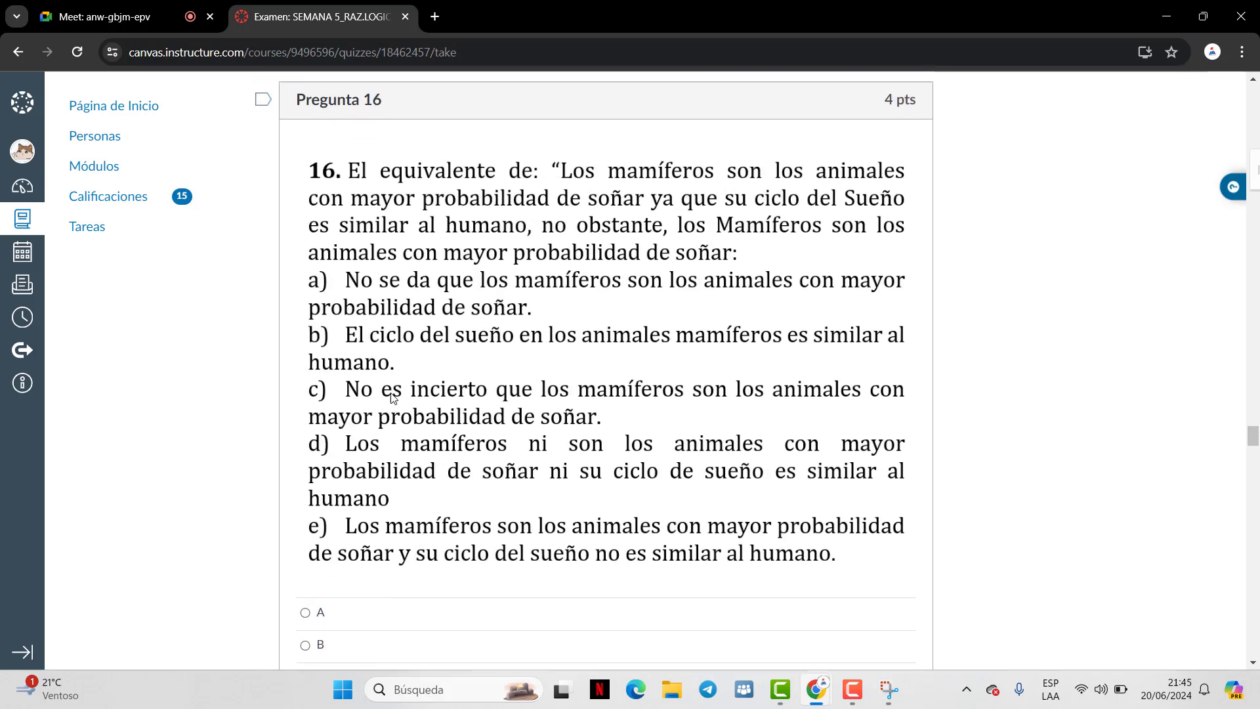
scroll(392, 397, "up", 2)
scroll(392, 397, "down", 1)
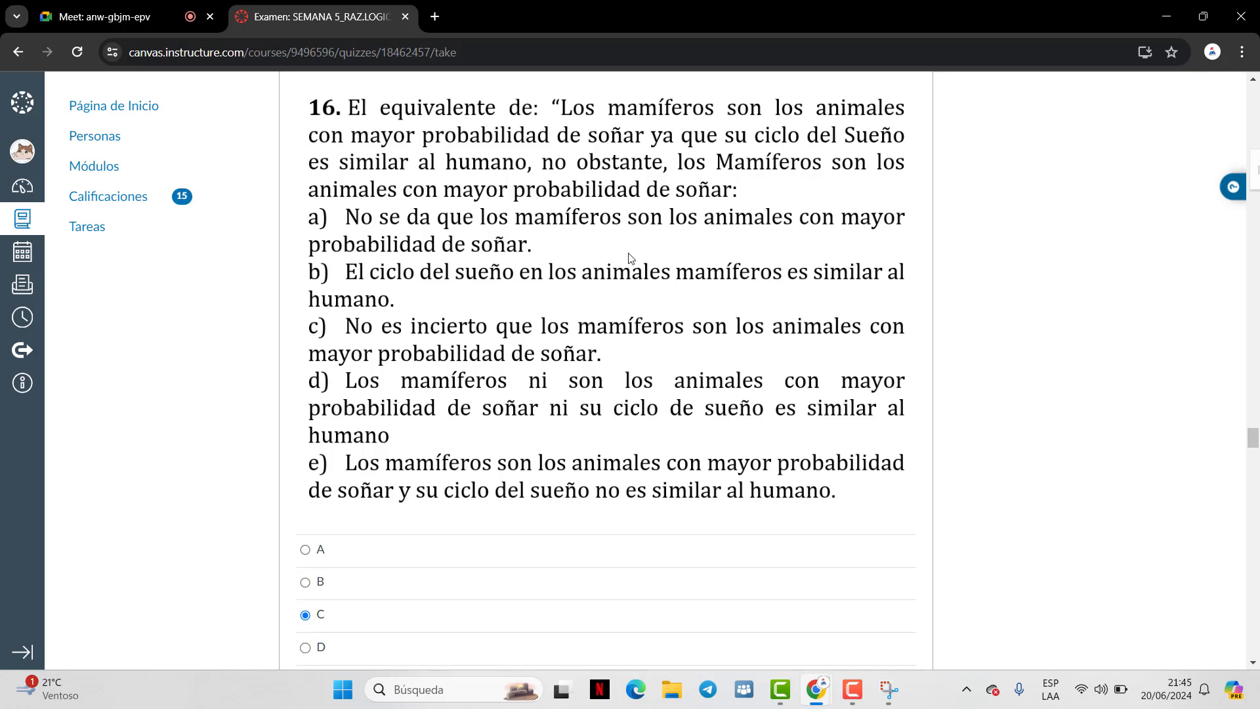
scroll(617, 262, "down", 1)
scroll(613, 259, "up", 2)
scroll(610, 258, "down", 1)
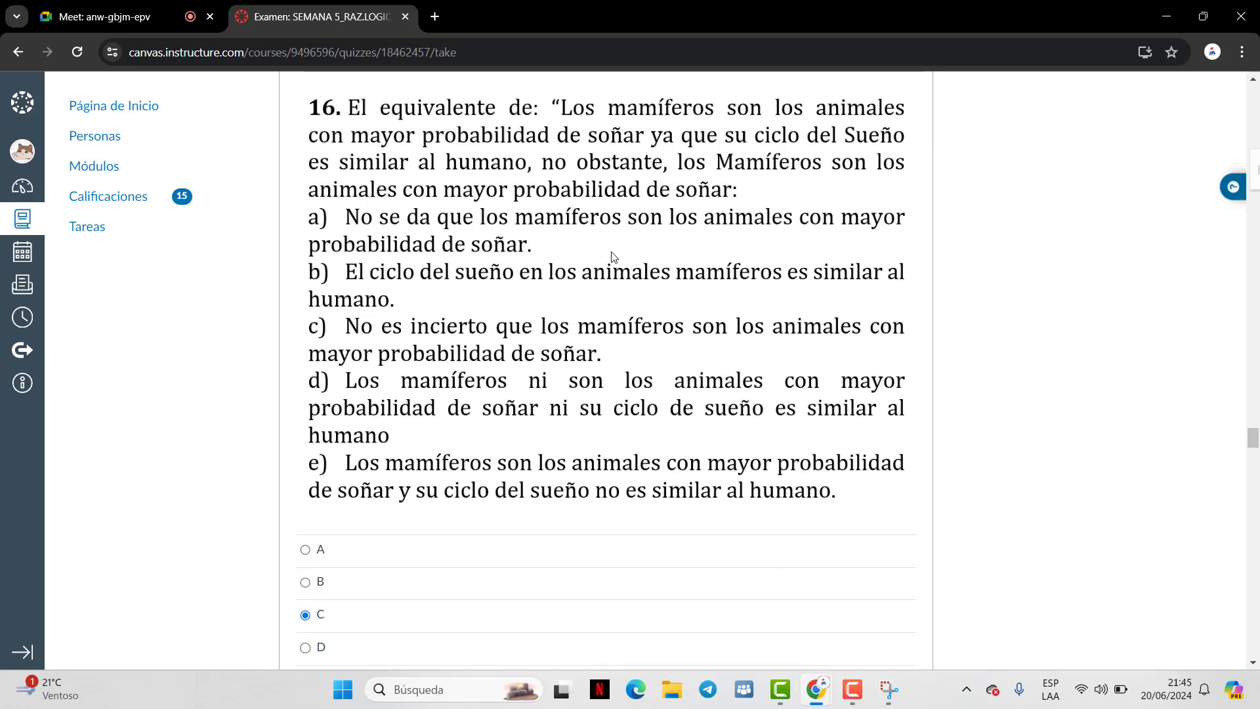
scroll(611, 255, "up", 1)
scroll(612, 254, "down", 1)
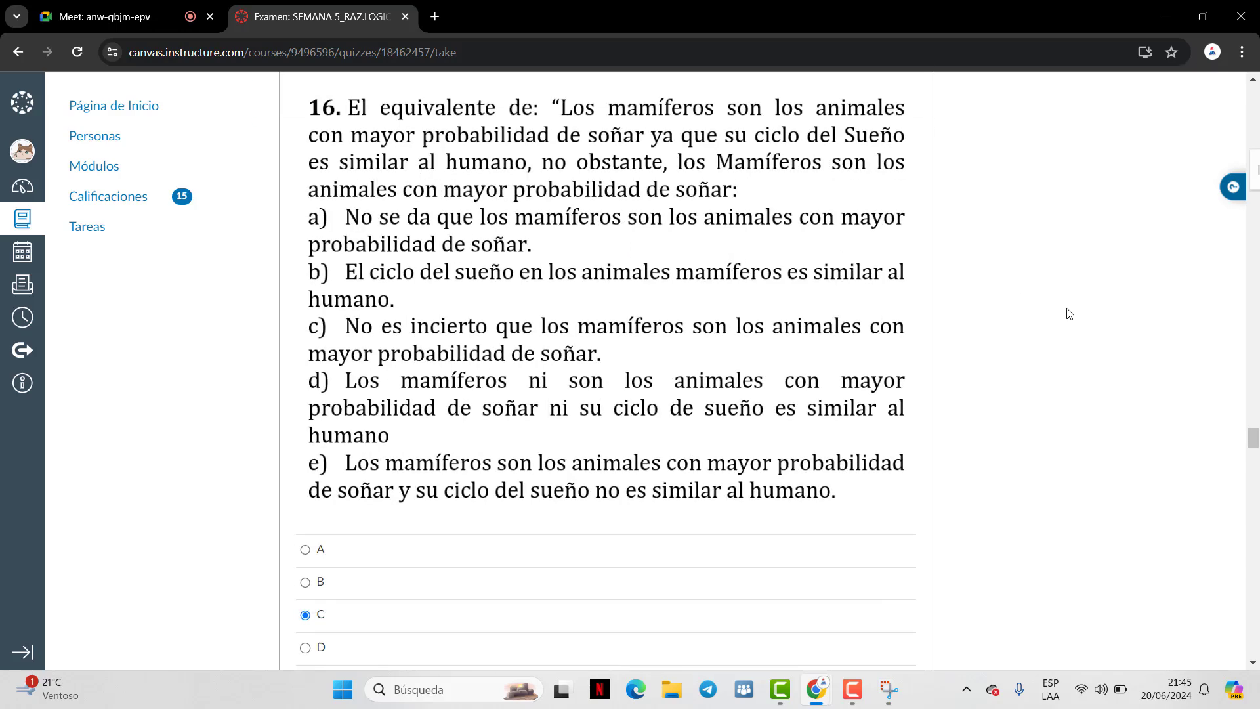
Answer question 17 (pobreza y bienes materiales) with option B and question 18 (Hilbert y la hipótesis del continuo) with option A
scroll(754, 397, "down", 6)
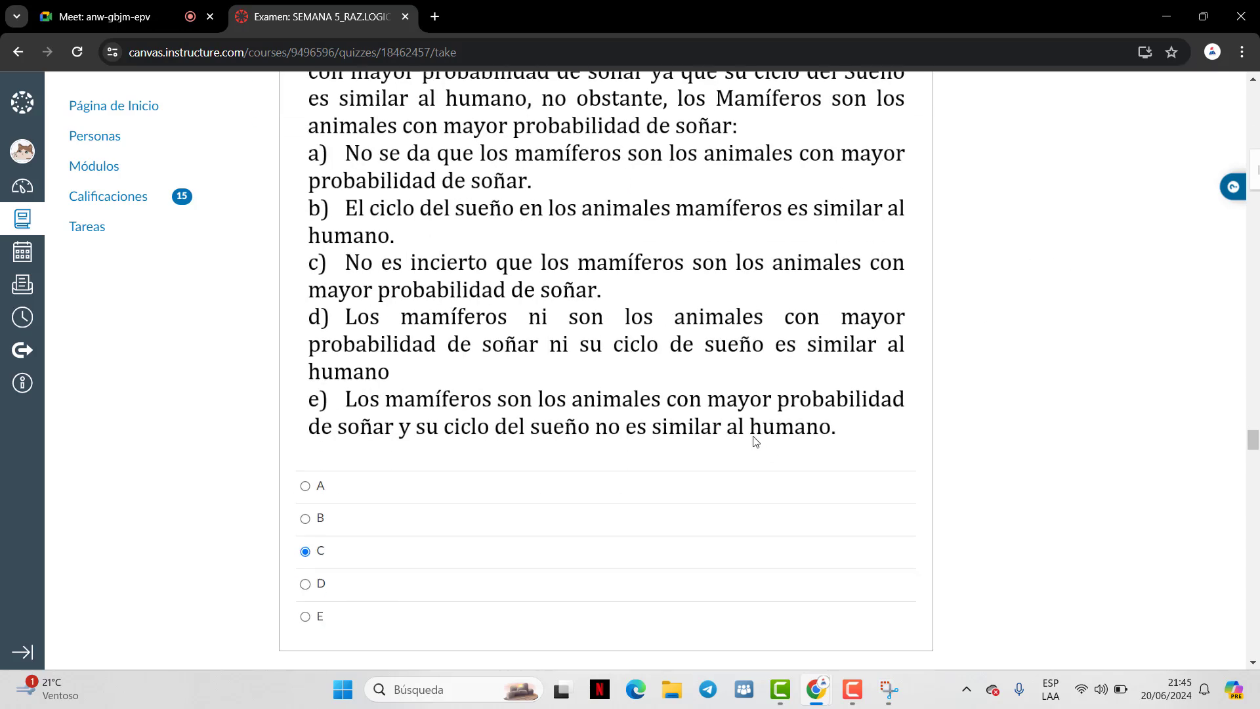
scroll(763, 397, "down", 3)
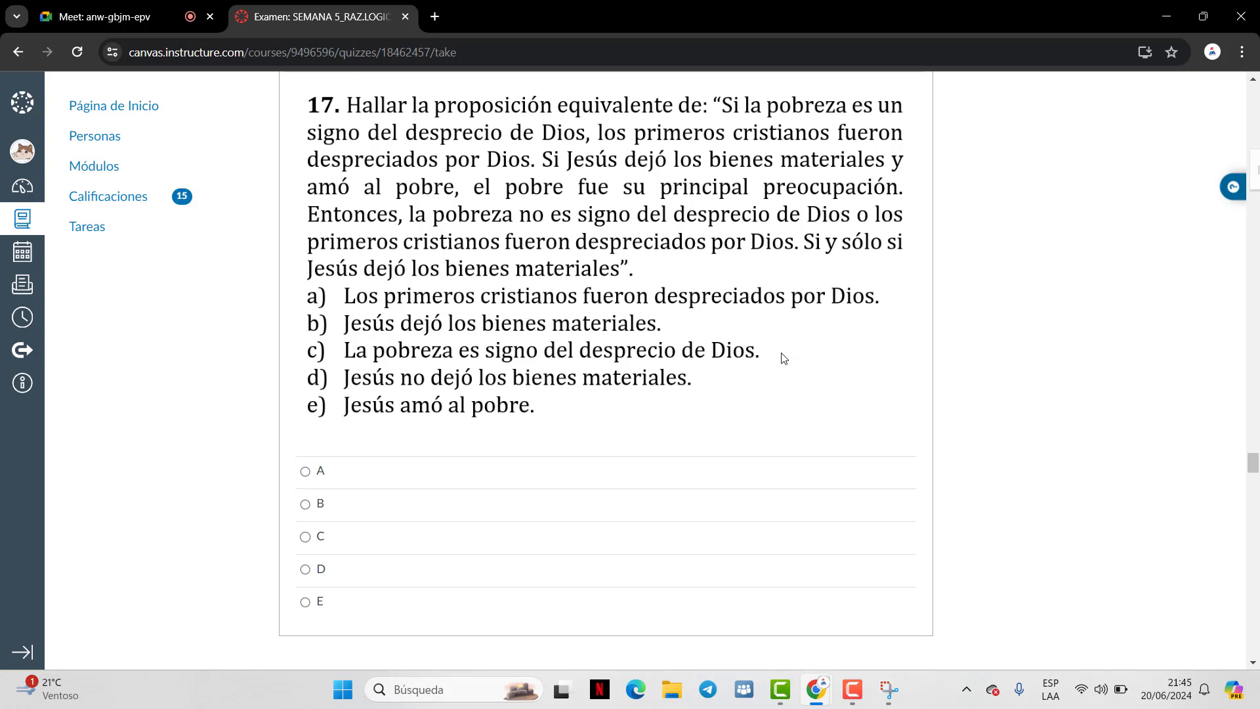
left_click(320, 503)
scroll(672, 284, "down", 9)
scroll(676, 266, "up", 1)
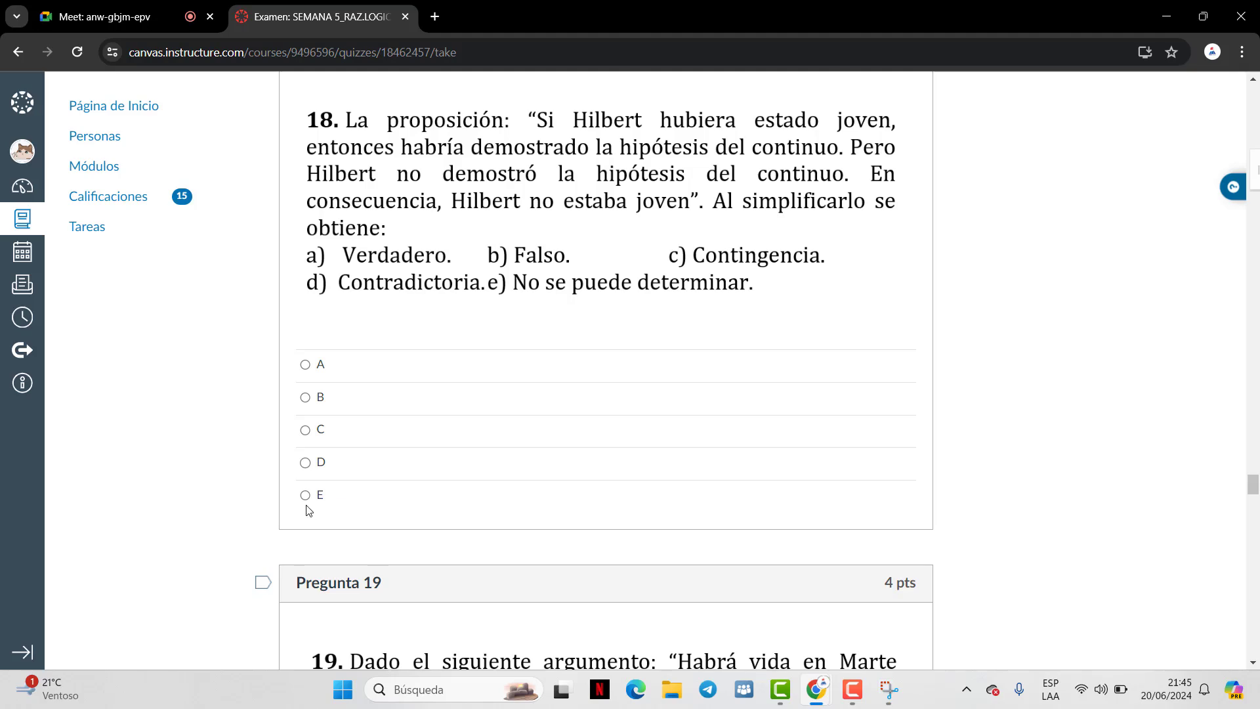
left_click(318, 364)
Answer question 19 (vida y agua en Marte) with option C and question 20 (átomos isótopos) with option A
scroll(410, 335, "down", 7)
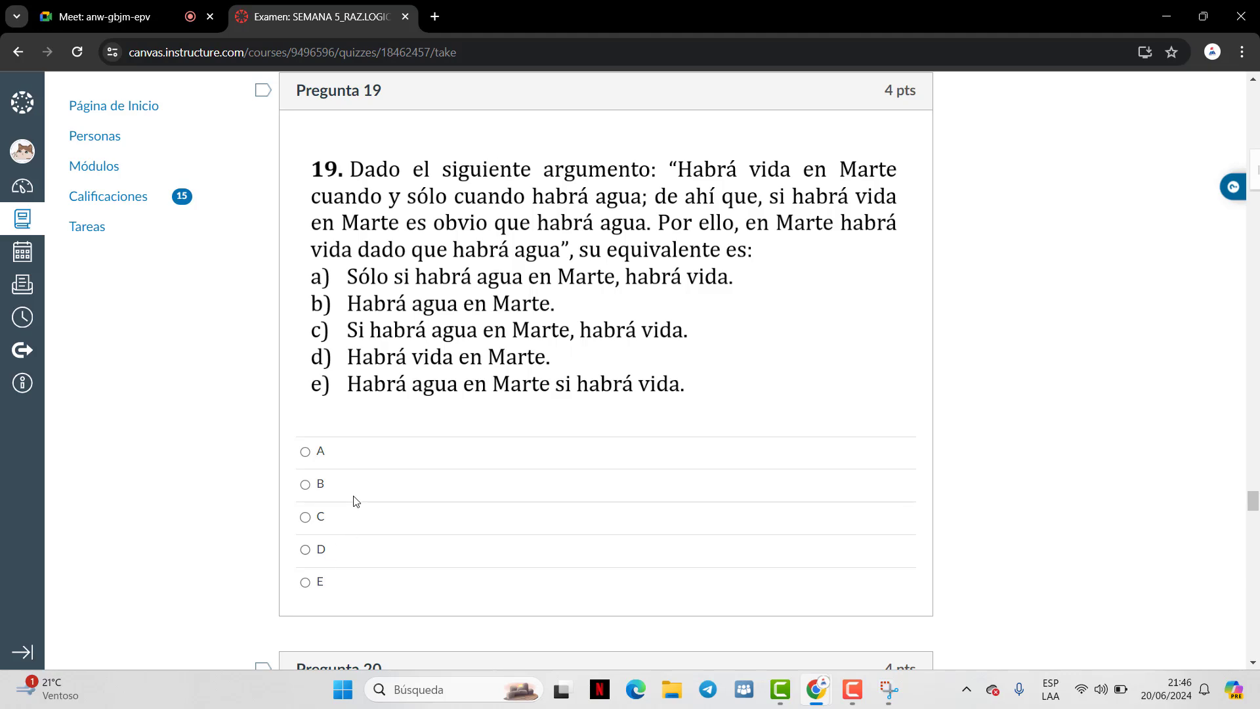
left_click(318, 517)
scroll(450, 359, "down", 5)
scroll(450, 359, "down", 5)
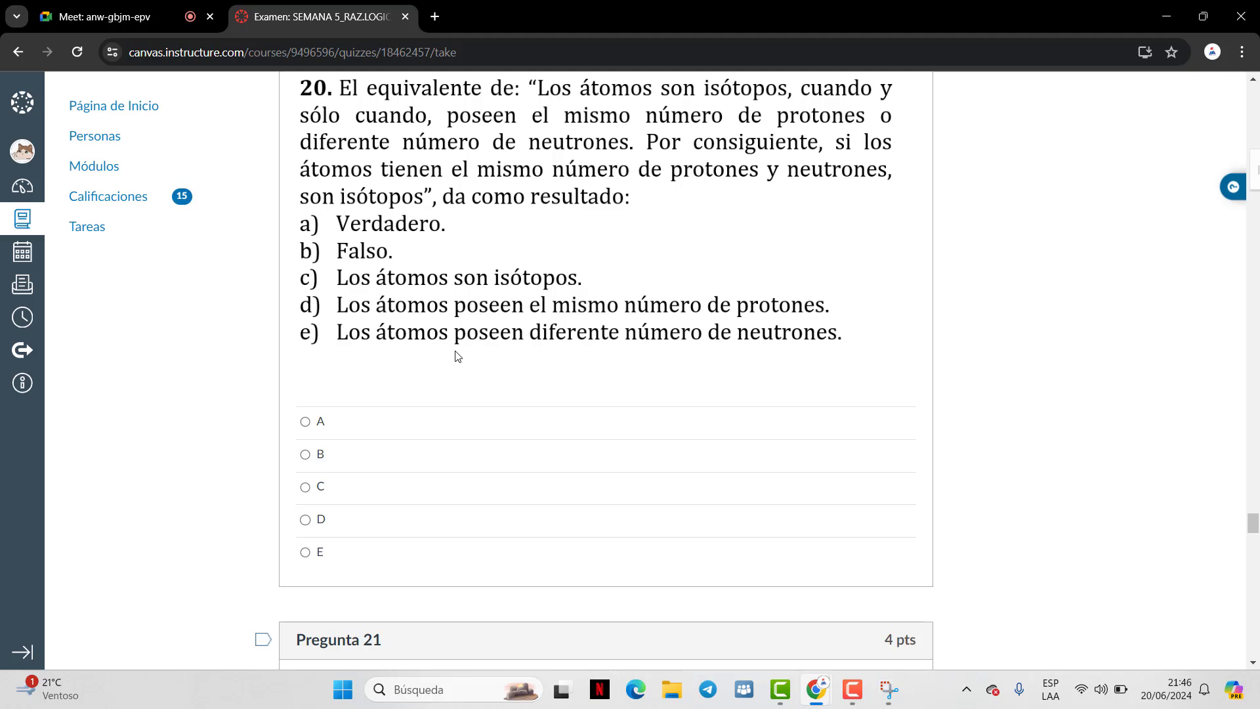
left_click(343, 425)
Answer question 21, the argument about where Ernesto "Che" Guevara died, with option A
scroll(384, 394, "down", 10)
scroll(397, 417, "up", 3)
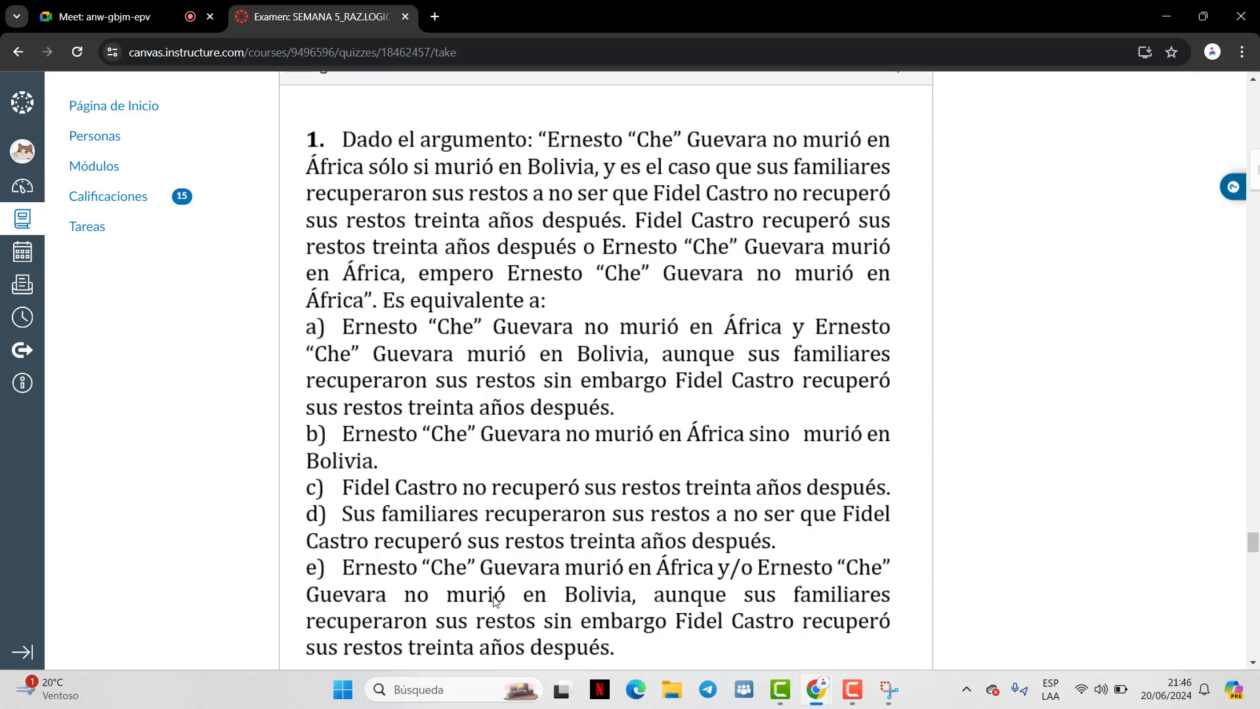
scroll(495, 561, "down", 4)
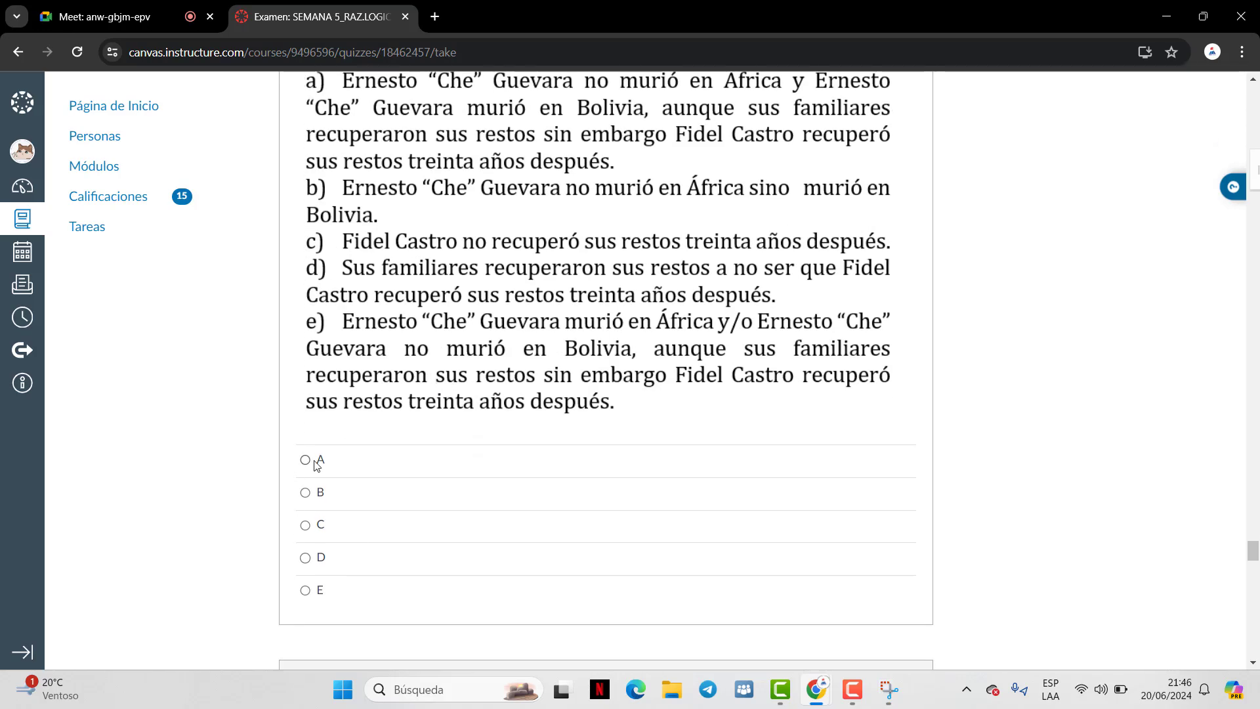
left_click(315, 457)
Answer question 22 (extensión lingüística y estructura formal) with option E and question 23 (tuberculosis) with option A
scroll(580, 291, "down", 10)
scroll(580, 291, "up", 1)
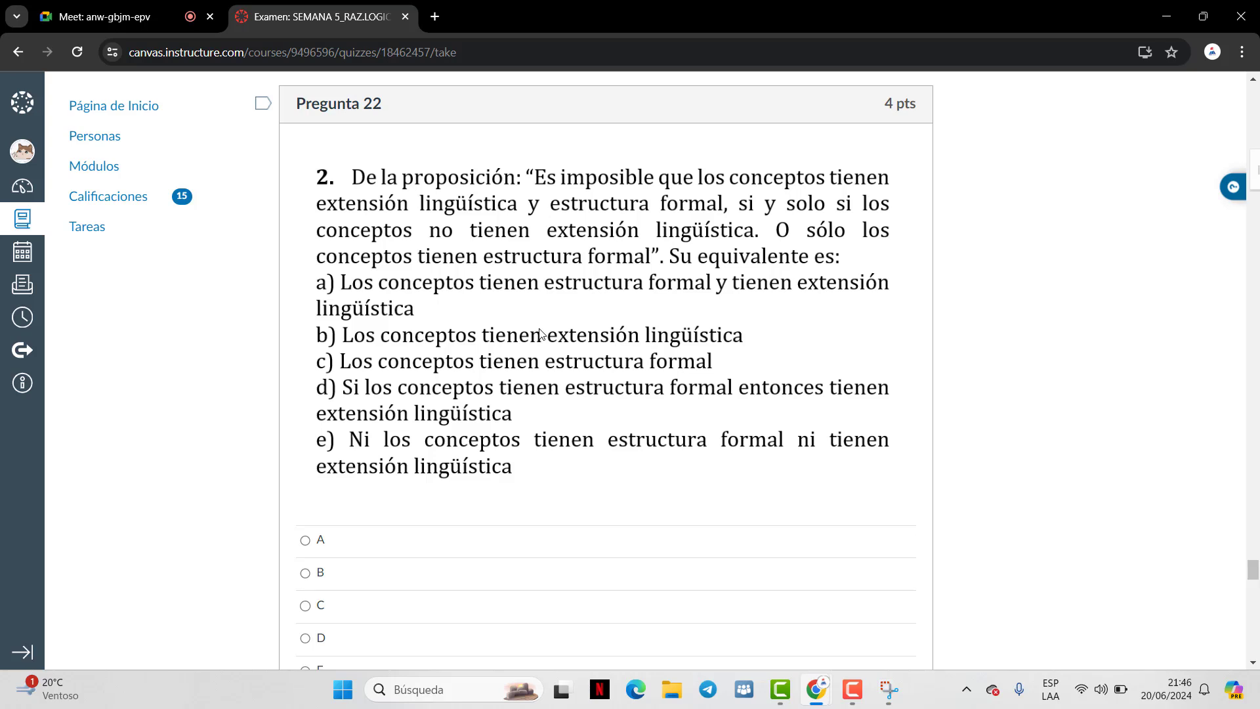
scroll(437, 574, "down", 3)
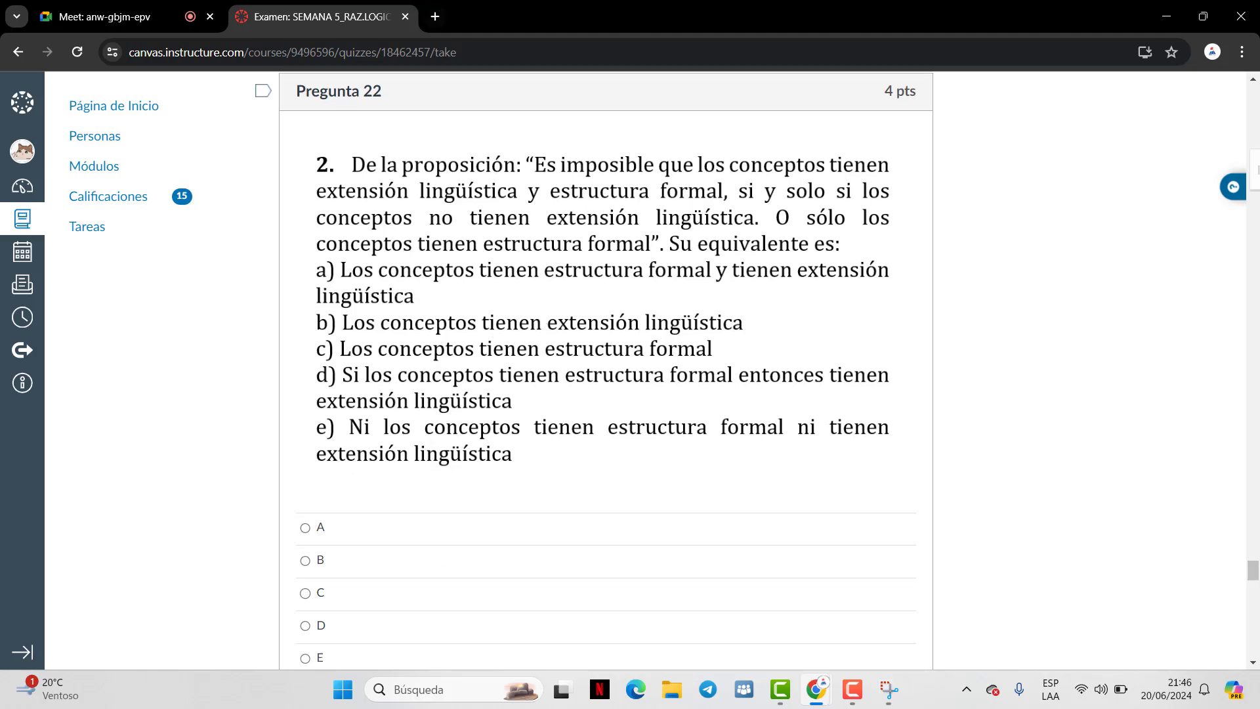
left_click(305, 509)
scroll(384, 459, "down", 5)
scroll(383, 459, "down", 4)
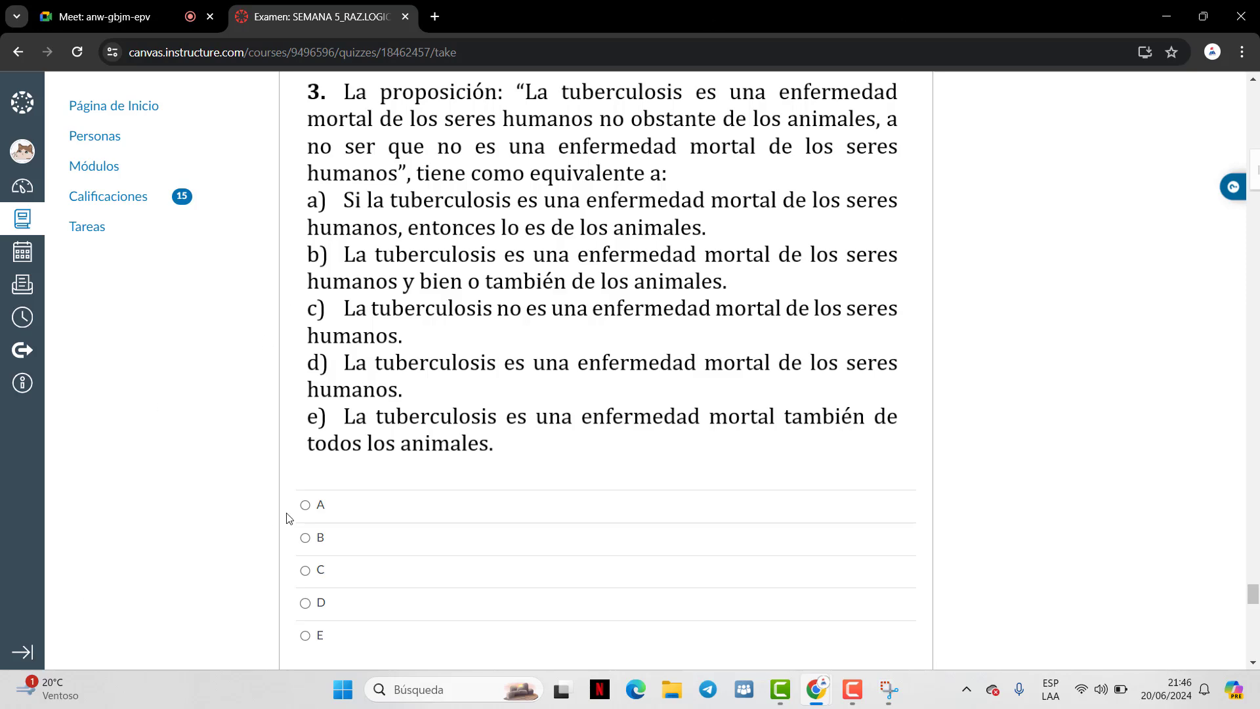
left_click(313, 506)
Answer question 24, on the true transformer of the imperio incaico, with option A
scroll(467, 315, "down", 10)
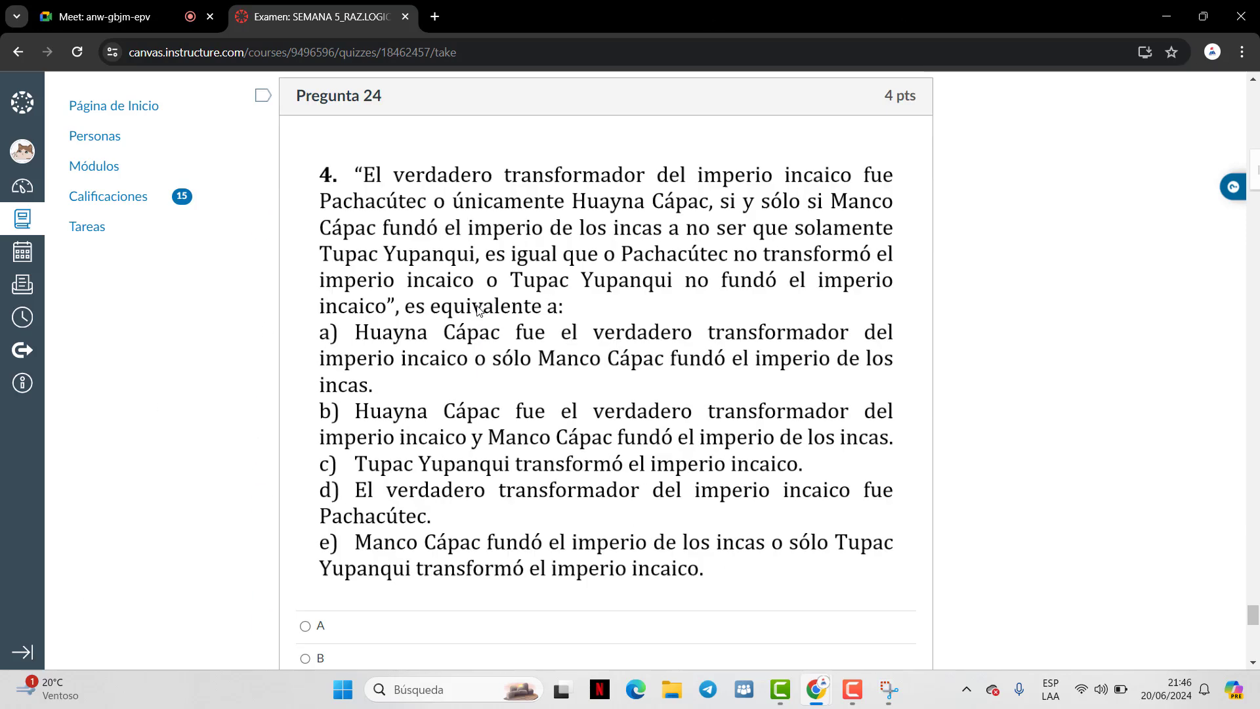
scroll(478, 309, "down", 1)
scroll(478, 308, "up", 1)
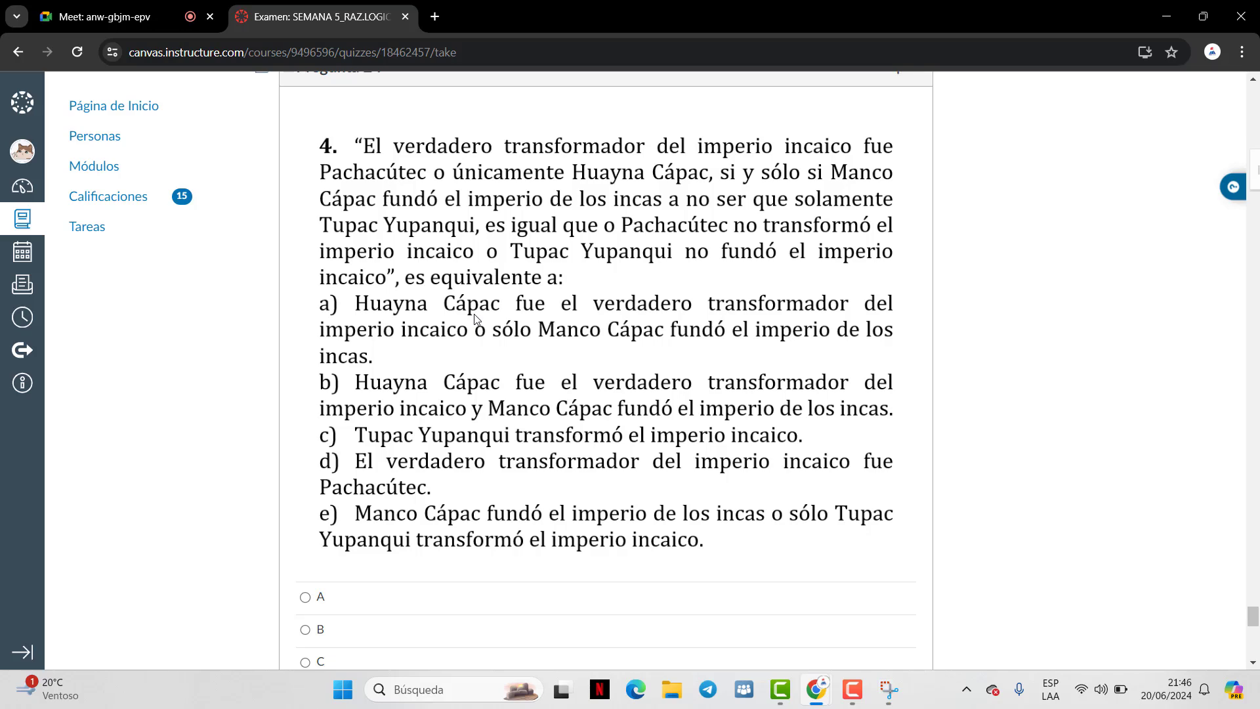
scroll(576, 274, "down", 1)
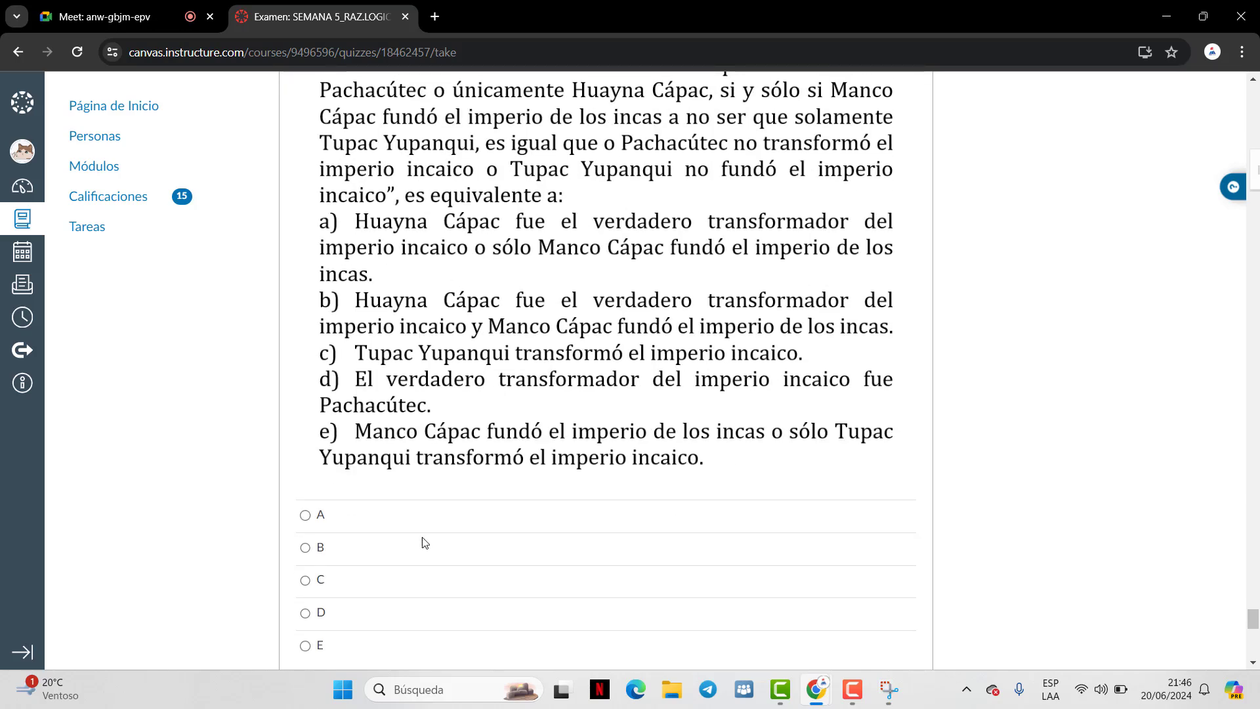
left_click(322, 515)
Answer question 25 (león y perro) with option C and submit the SEMANA 5_RAZ.LOGICO exam
scroll(405, 453, "down", 10)
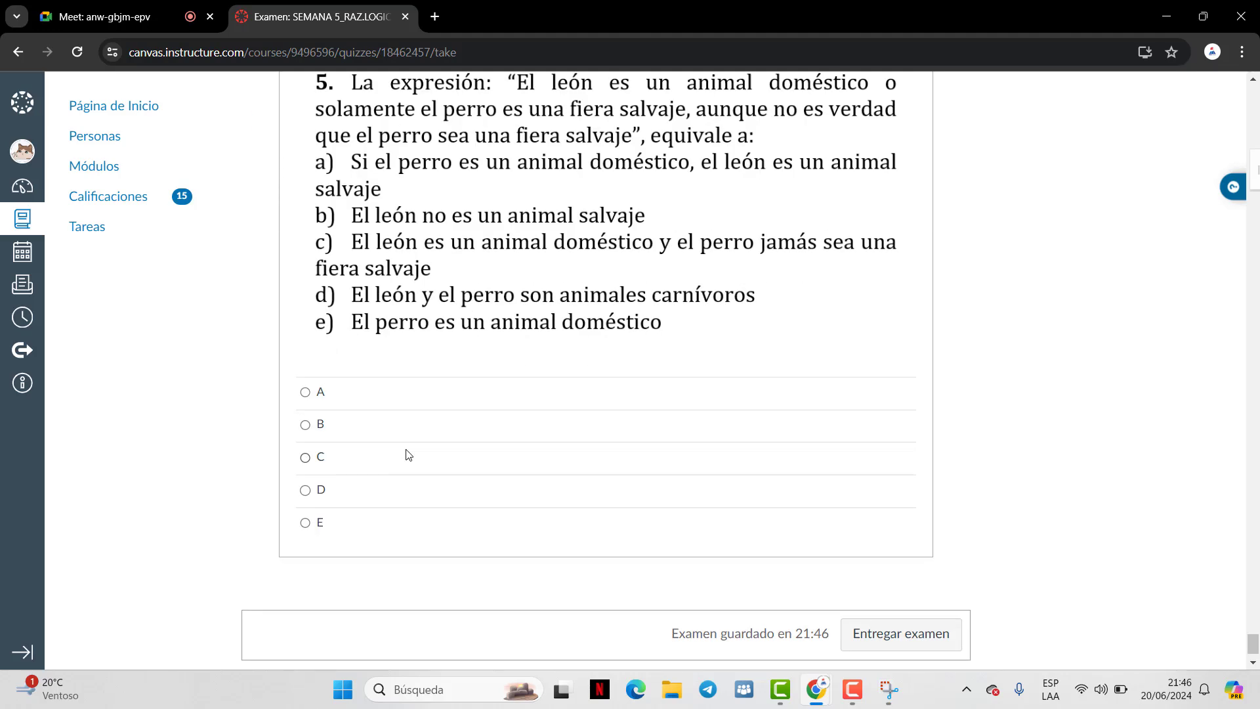
scroll(408, 459, "up", 1)
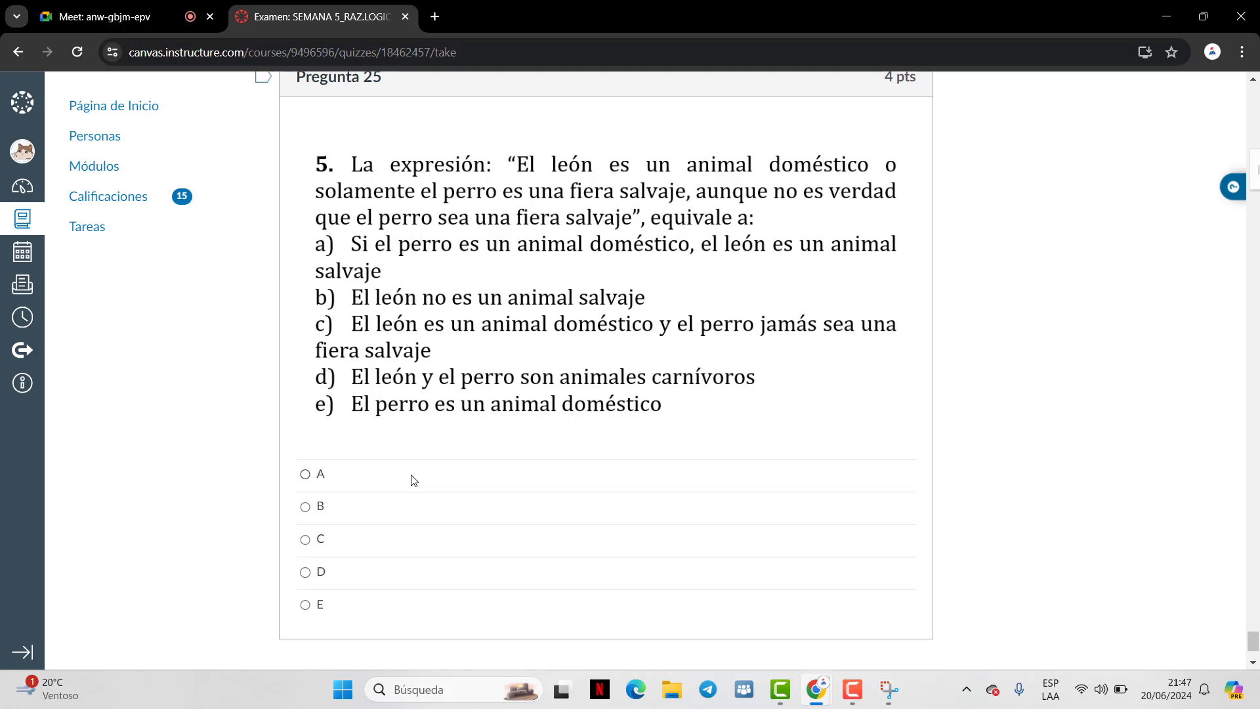
left_click(306, 540)
scroll(856, 361, "down", 2)
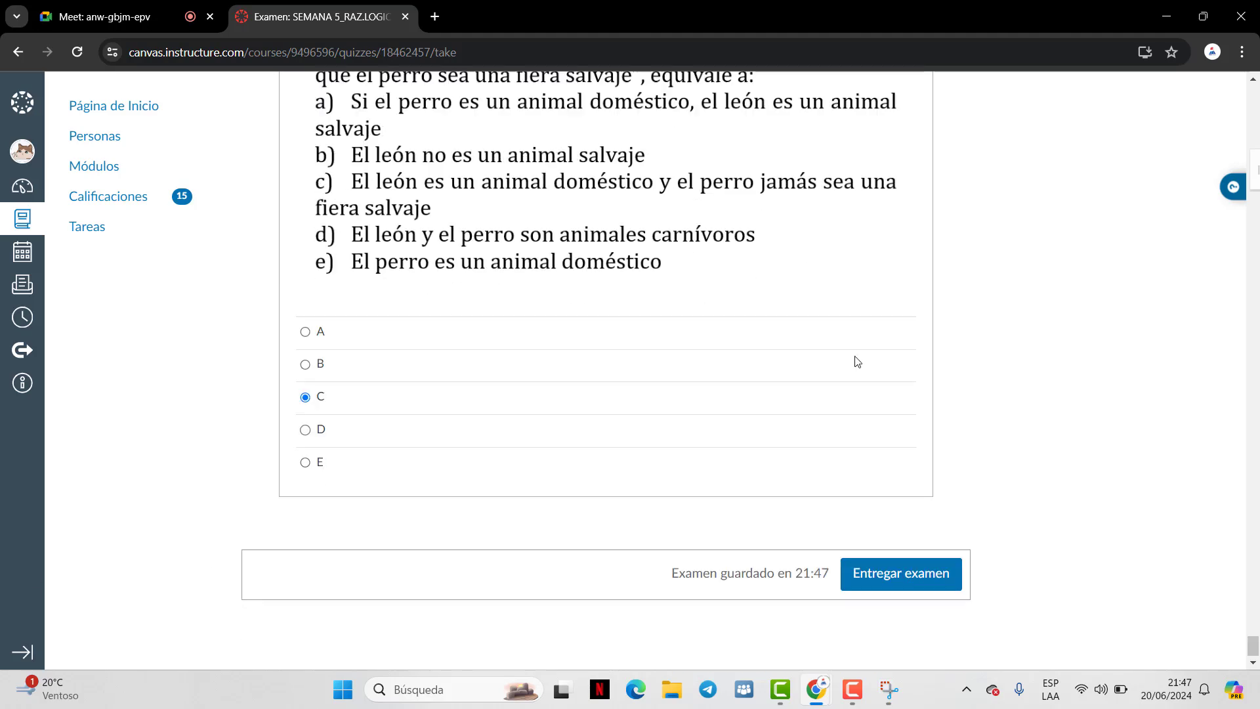
left_click(912, 562)
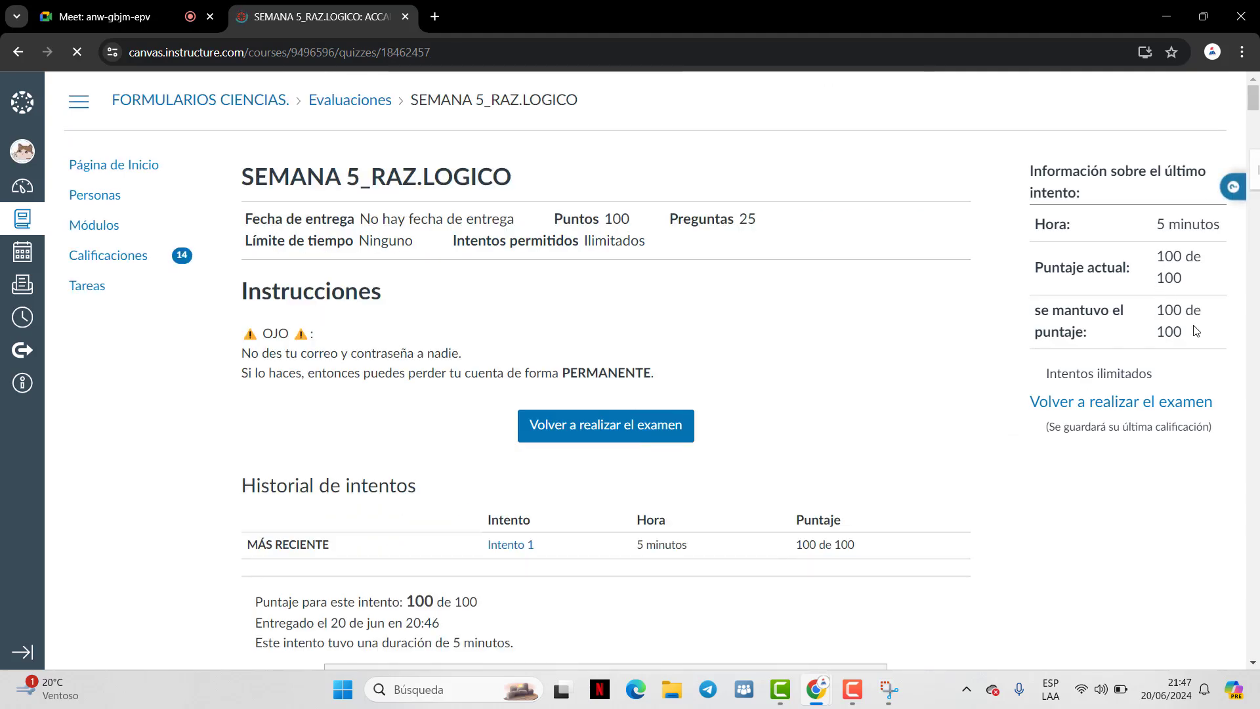
left_click_drag(1207, 258, 1175, 430)
left_click(1174, 430)
scroll(1102, 523, "down", 1)
scroll(1128, 394, "up", 1)
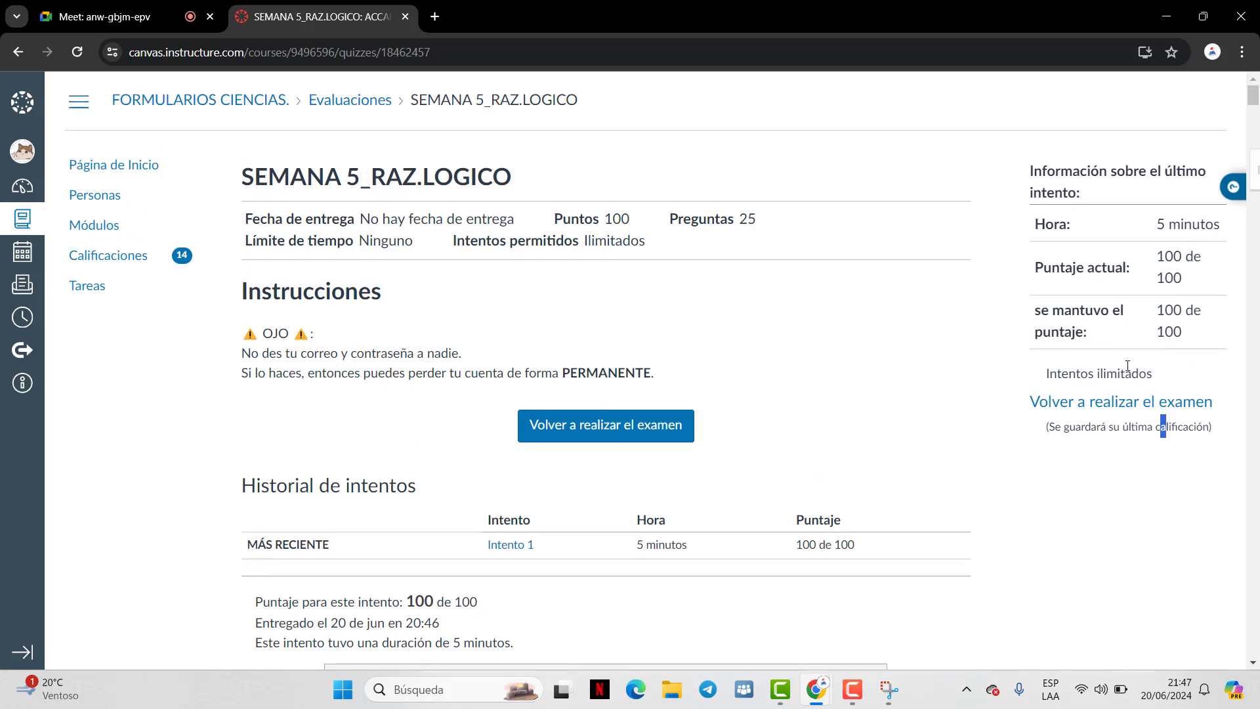
Open the SEMANA 5_RAZ.MATEMATICO exam from the course's assignment list
left_click(101, 290)
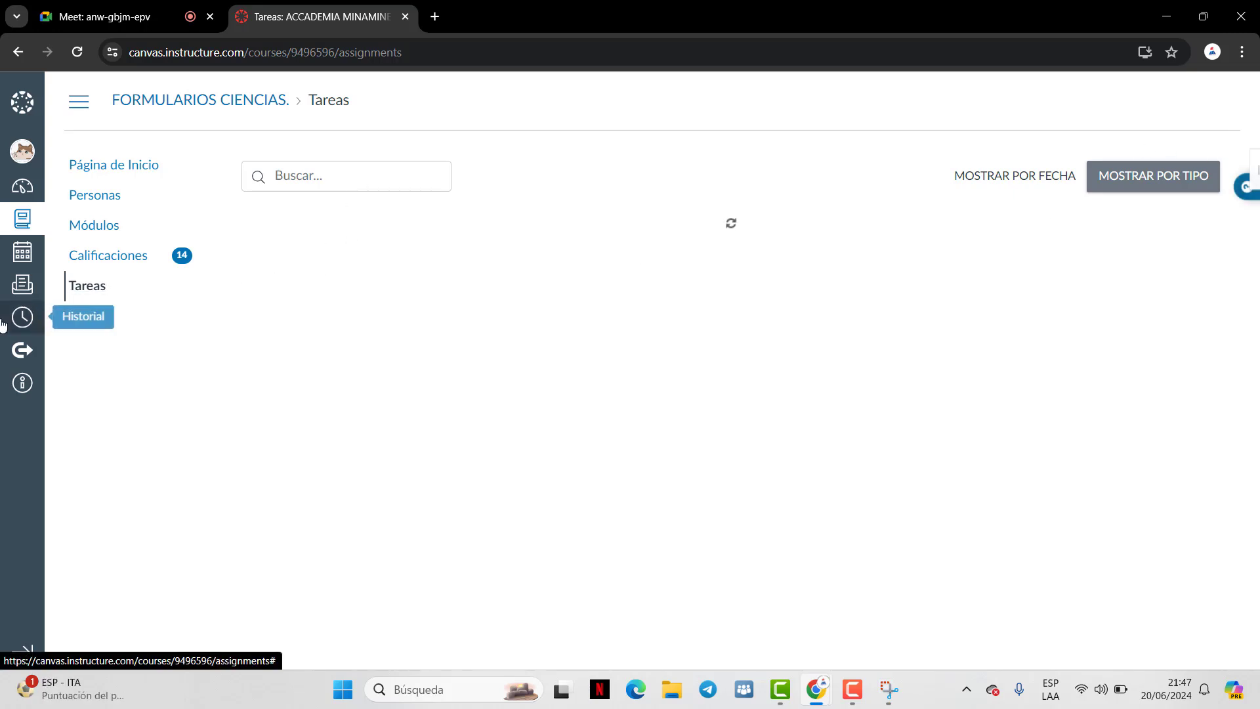
scroll(587, 354, "down", 7)
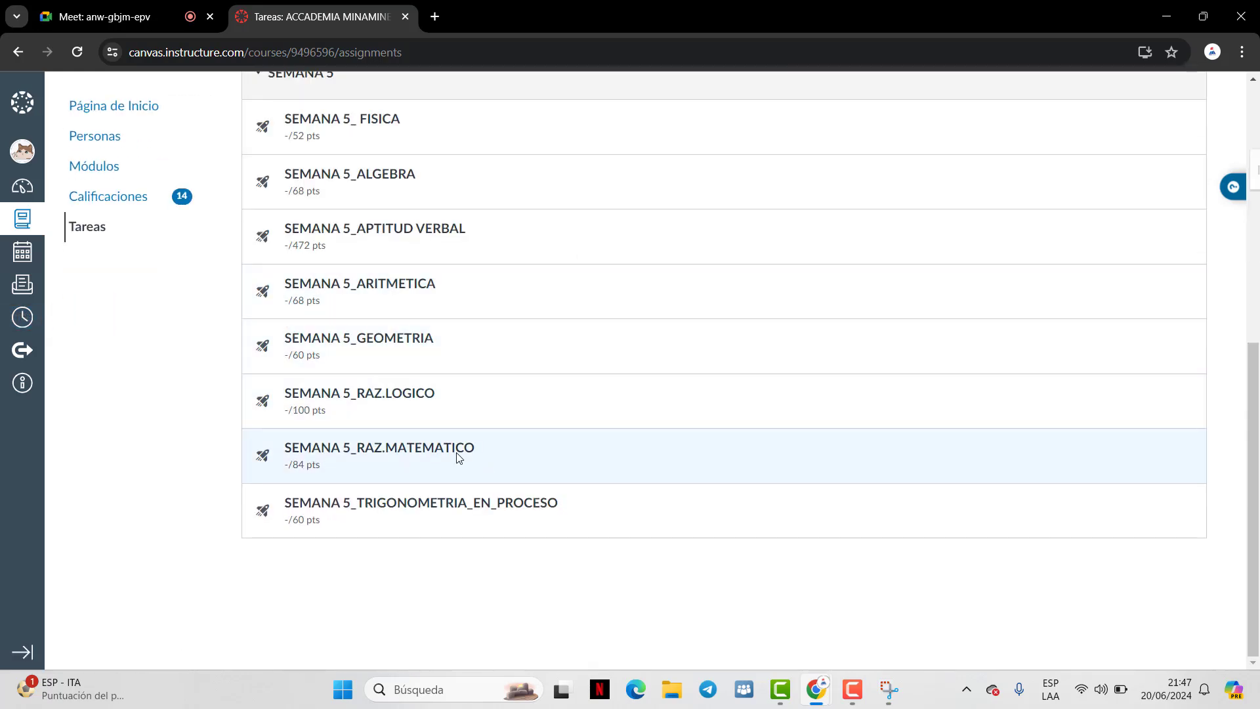
left_click(448, 448)
Switch to the Google Meet call to read the latest chat message, and return to the SEMANA 5_RAZ.MATEMATICO page in Canvas
left_click(100, 3)
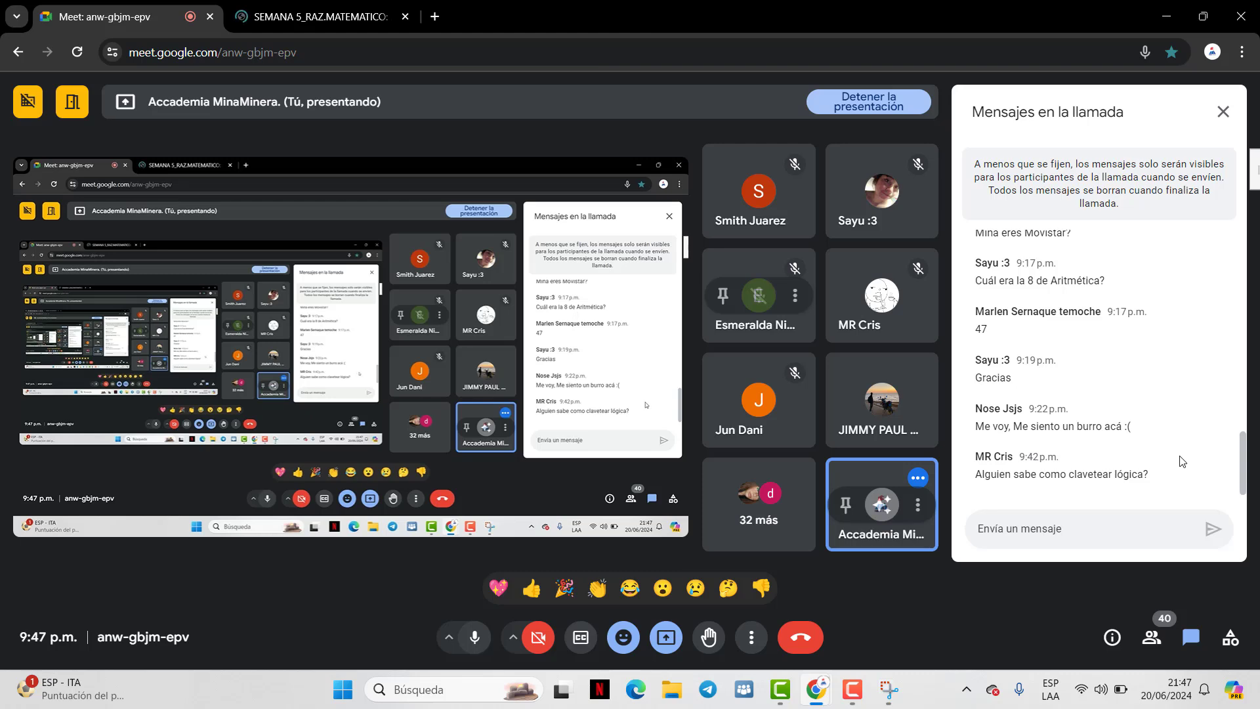
triple_click(1129, 474)
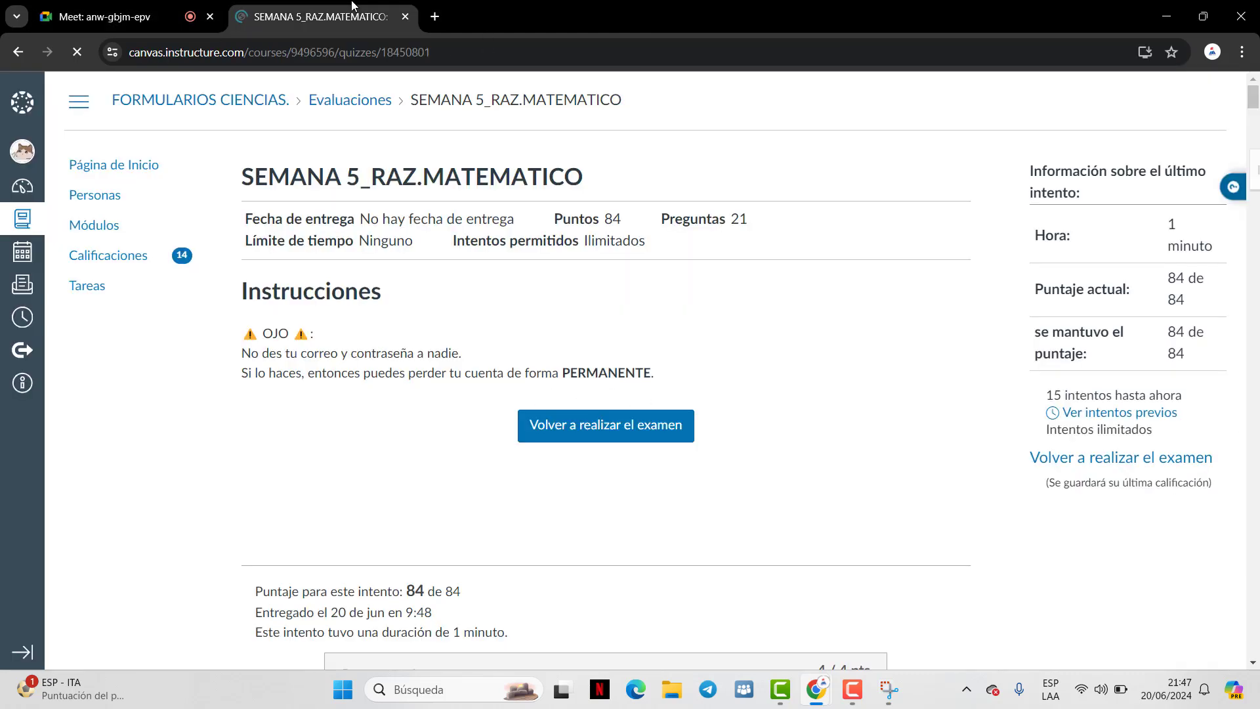
left_click(315, 16)
Examine the attempt history of the SEMANA 5_RAZ.MATEMATICO exam, comparing the durations and scores of the attempts
scroll(668, 366, "down", 2)
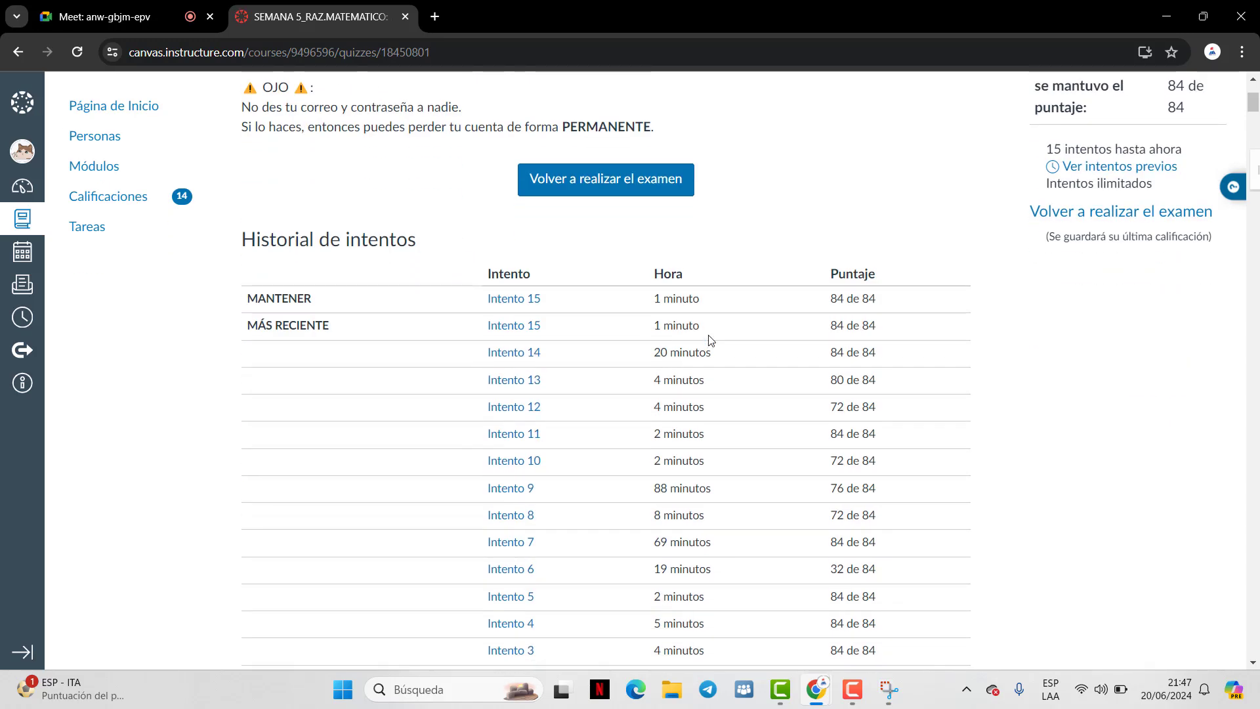
scroll(708, 339, "down", 2)
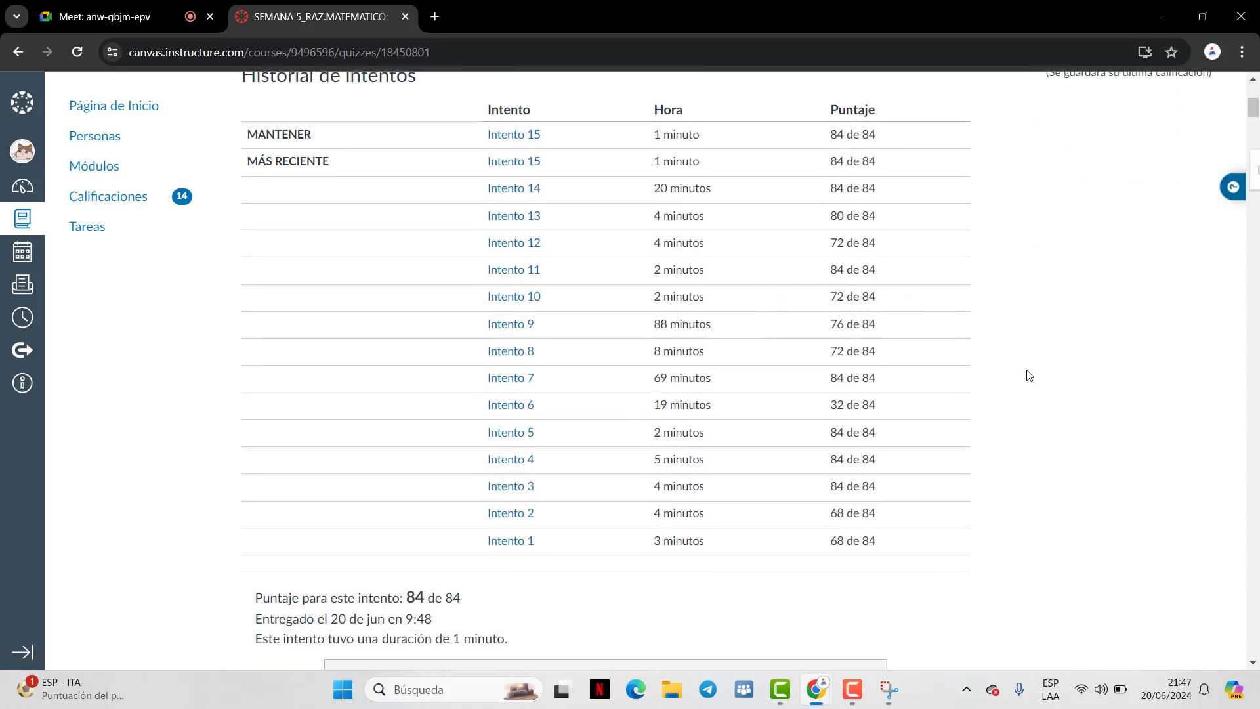
scroll(1027, 374, "up", 1)
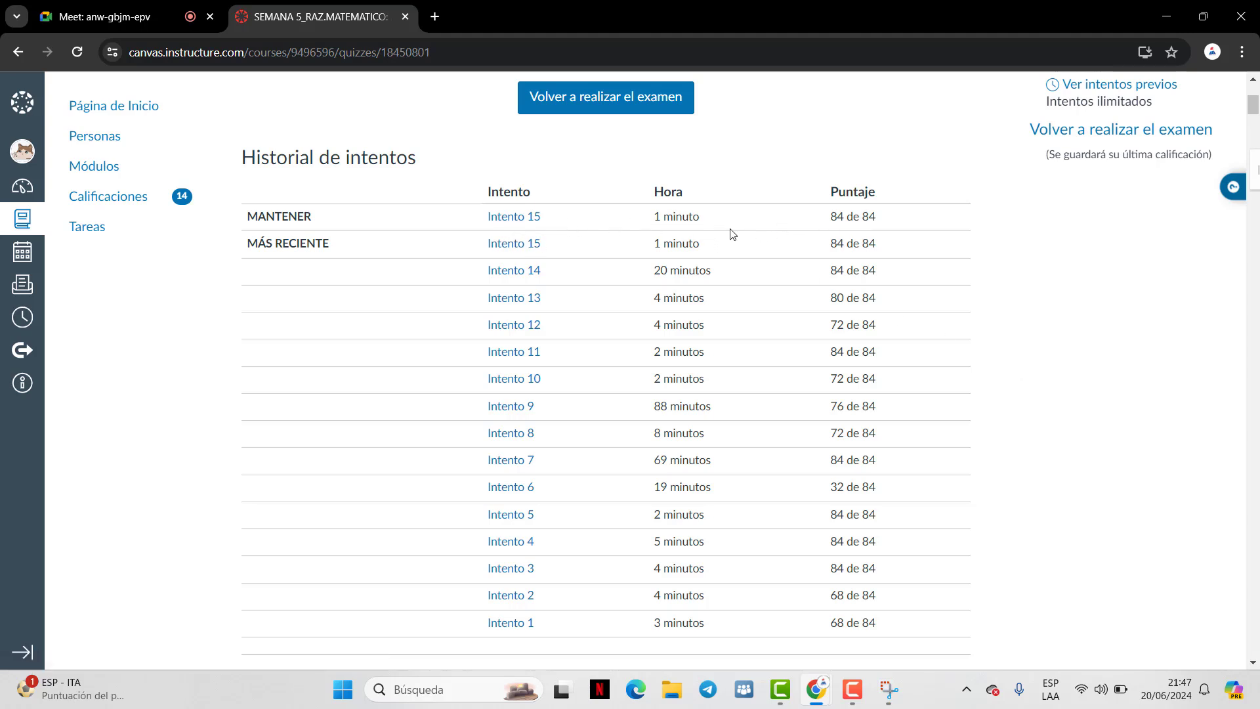
scroll(846, 213, "down", 1)
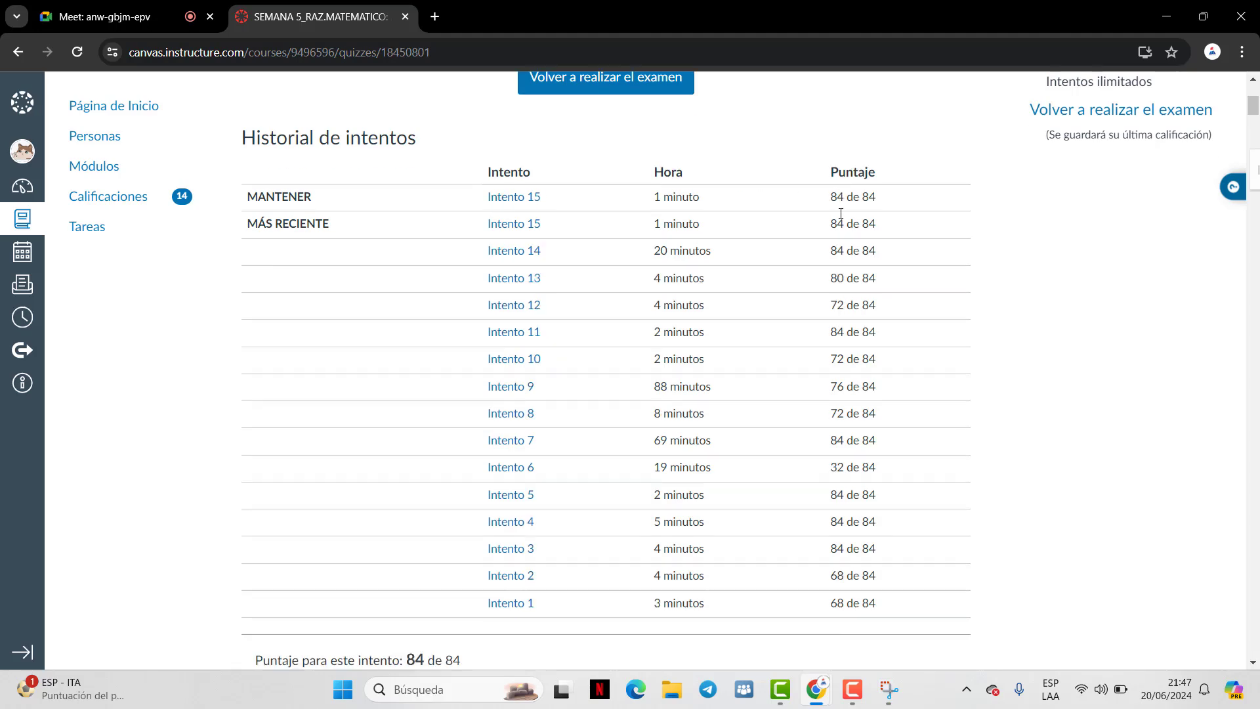
scroll(863, 184, "up", 5)
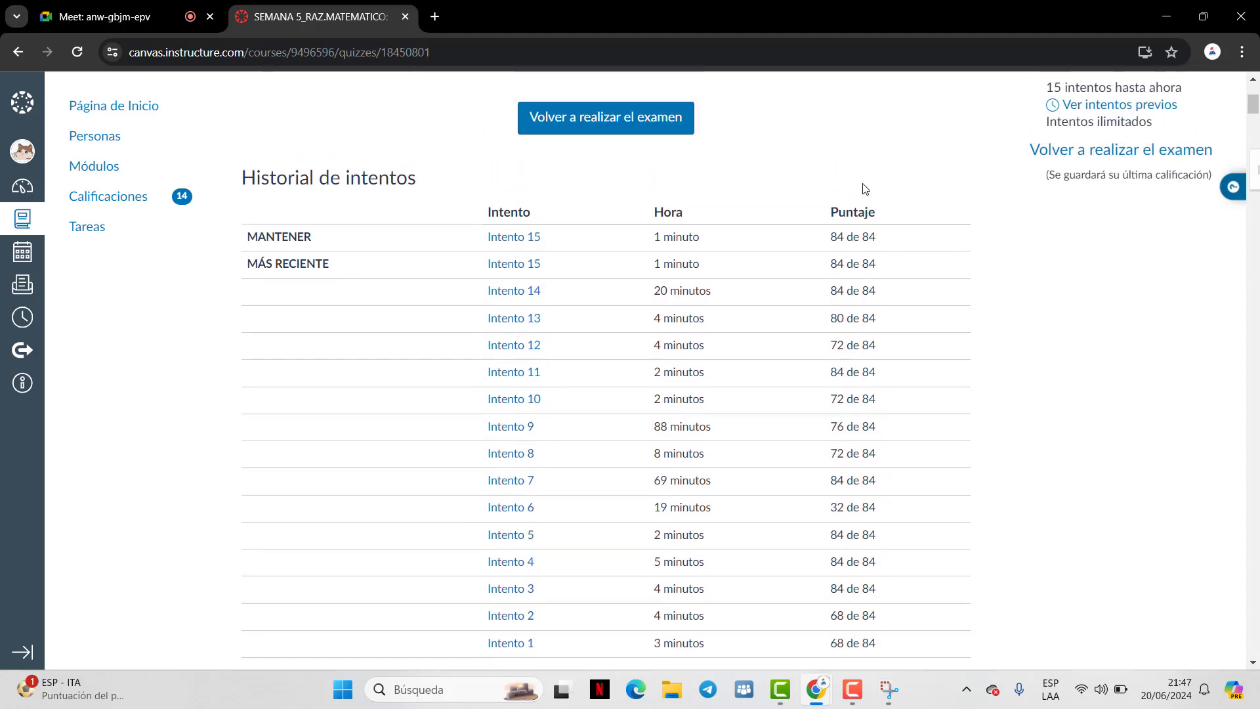
scroll(798, 297, "down", 2)
scroll(796, 340, "up", 3)
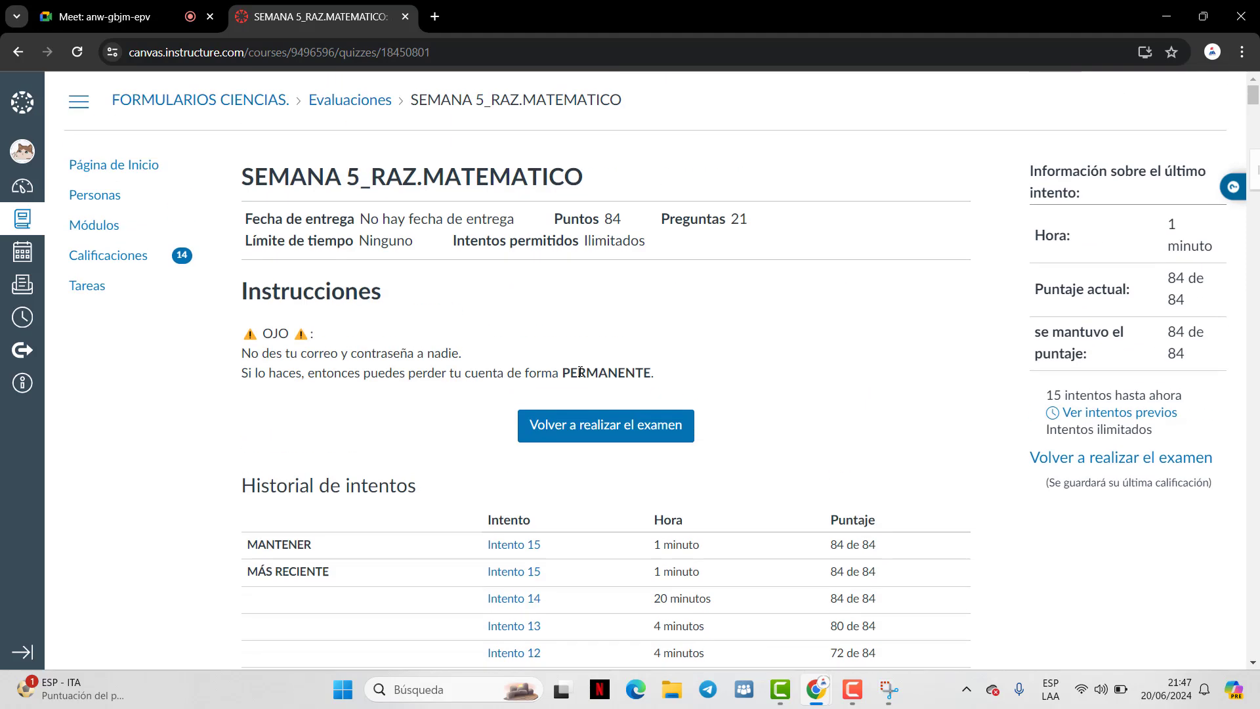
Retake the SEMANA 5_RAZ.MATEMATICO exam and answer question 1, on the total number of segments, with option A (465)
left_click(641, 436)
scroll(664, 394, "down", 3)
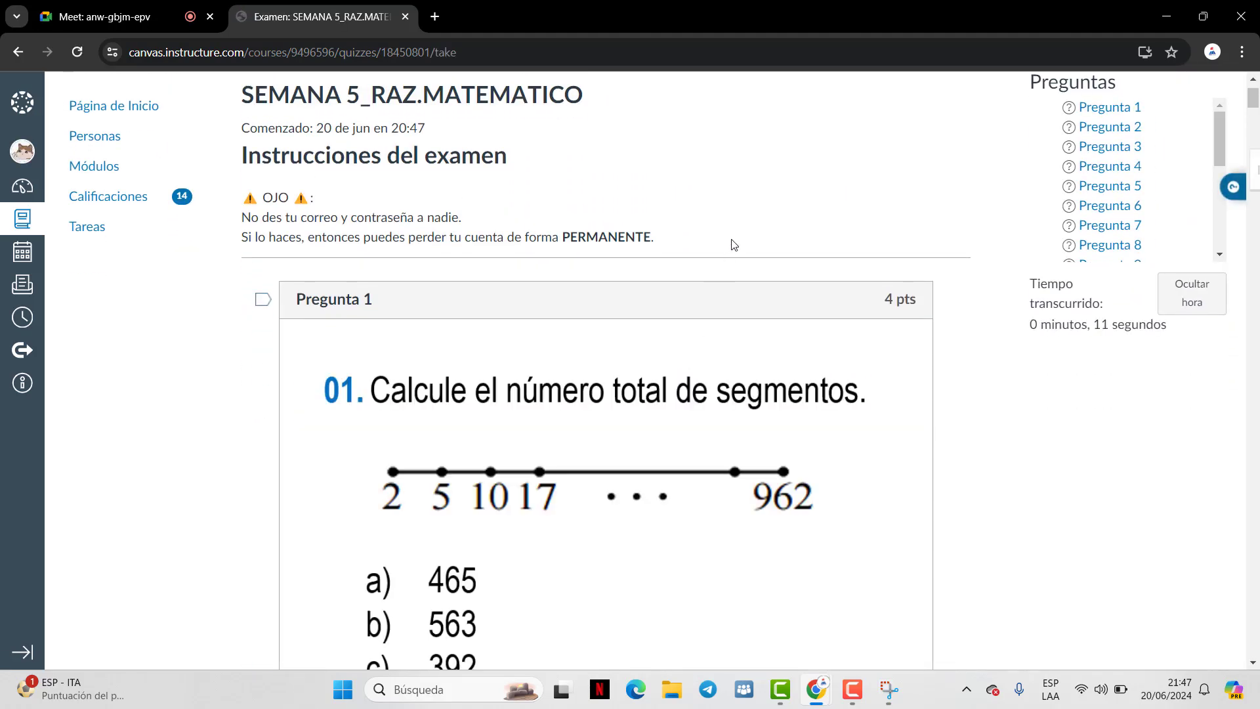
scroll(748, 269, "down", 2)
scroll(768, 282, "down", 1)
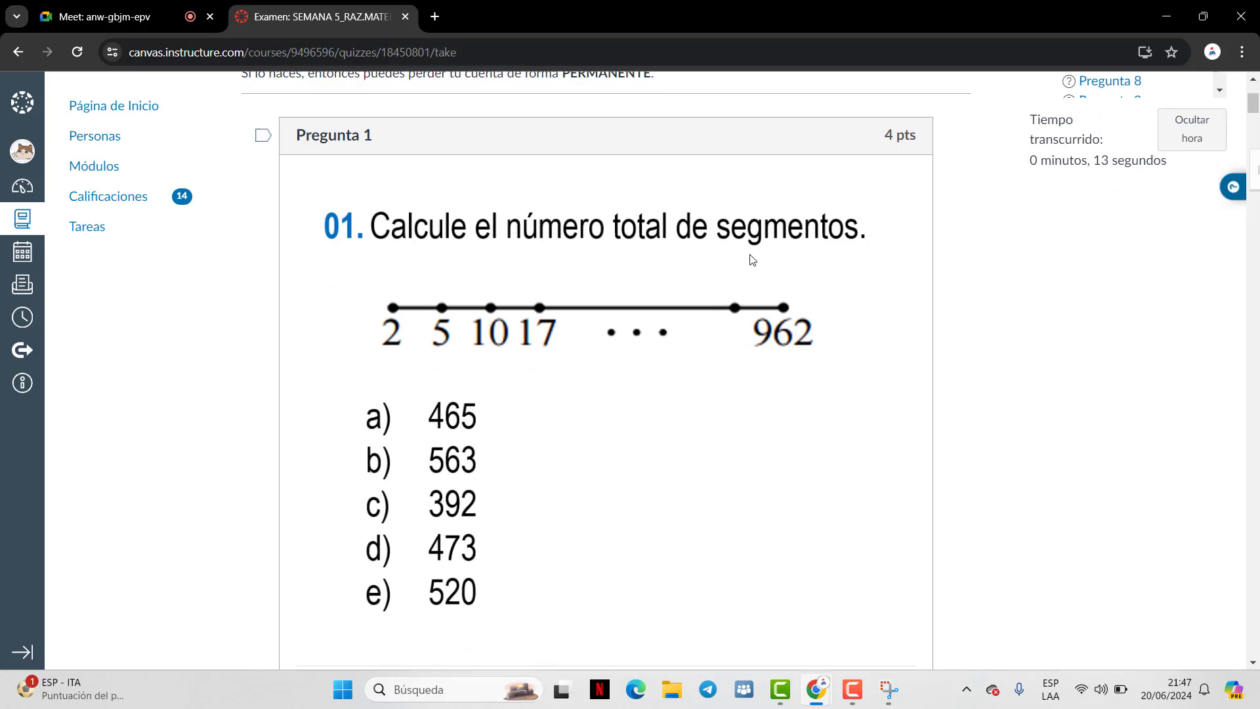
scroll(755, 269, "down", 1)
scroll(720, 309, "down", 1)
scroll(719, 309, "up", 1)
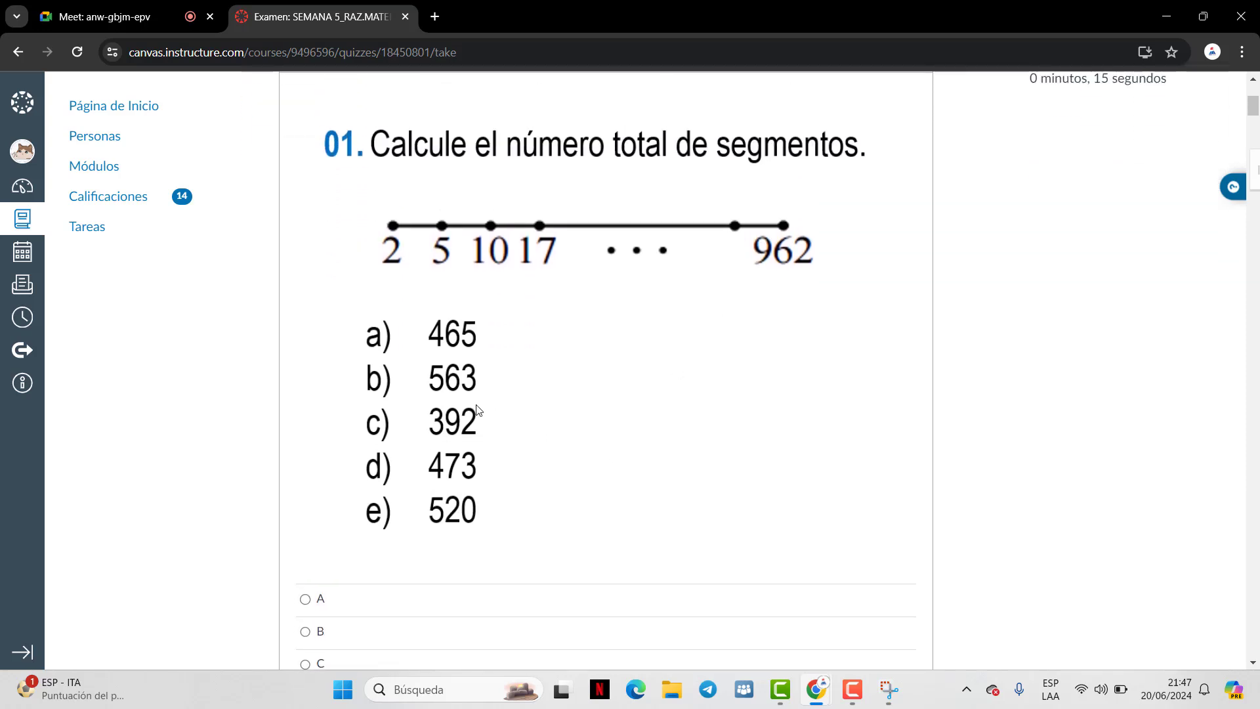
left_click(306, 599)
Go to question 2, on the quadrilaterals in the grid, and reduce the browser's page zoom by one level
scroll(790, 301, "down", 11)
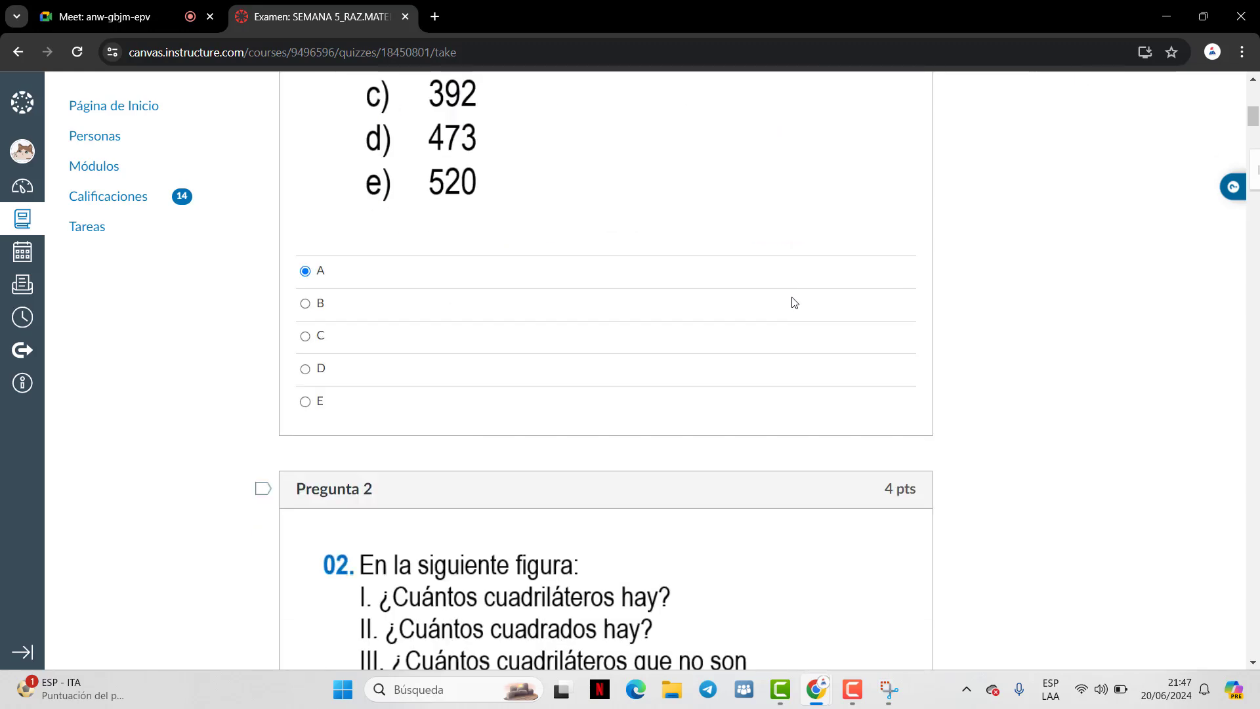
scroll(801, 291, "up", 1)
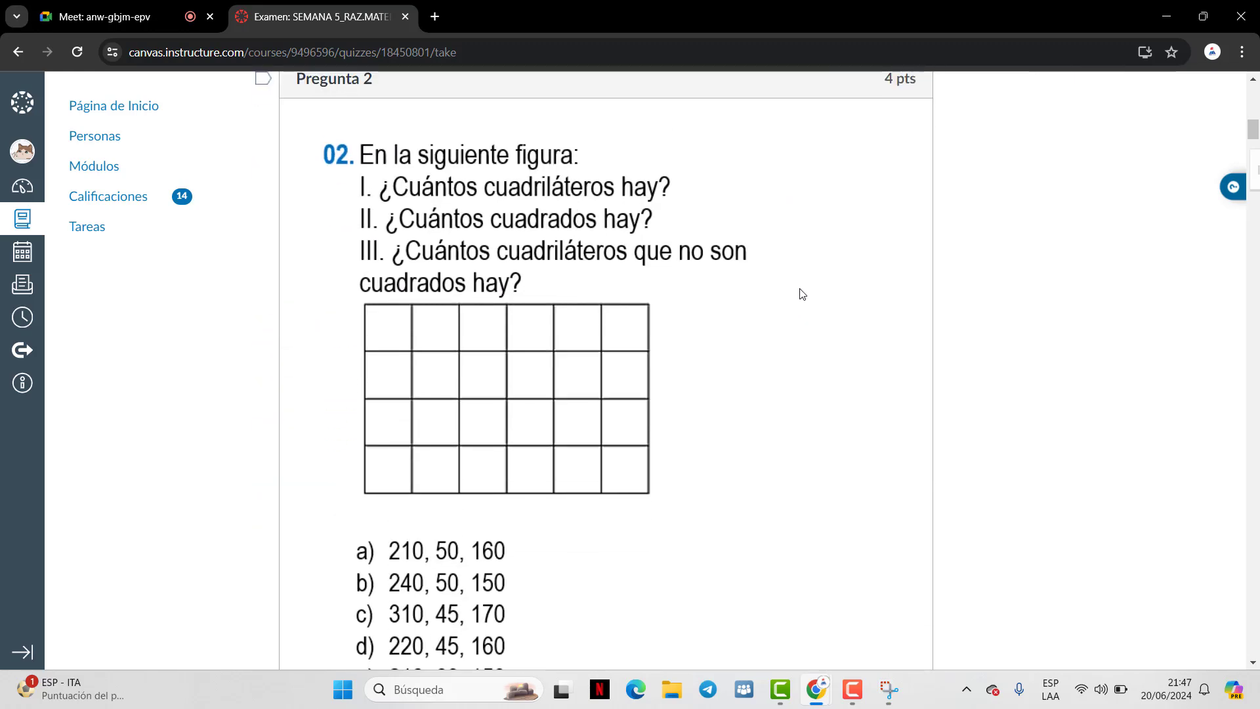
scroll(801, 291, "down", 1)
left_click(1242, 52)
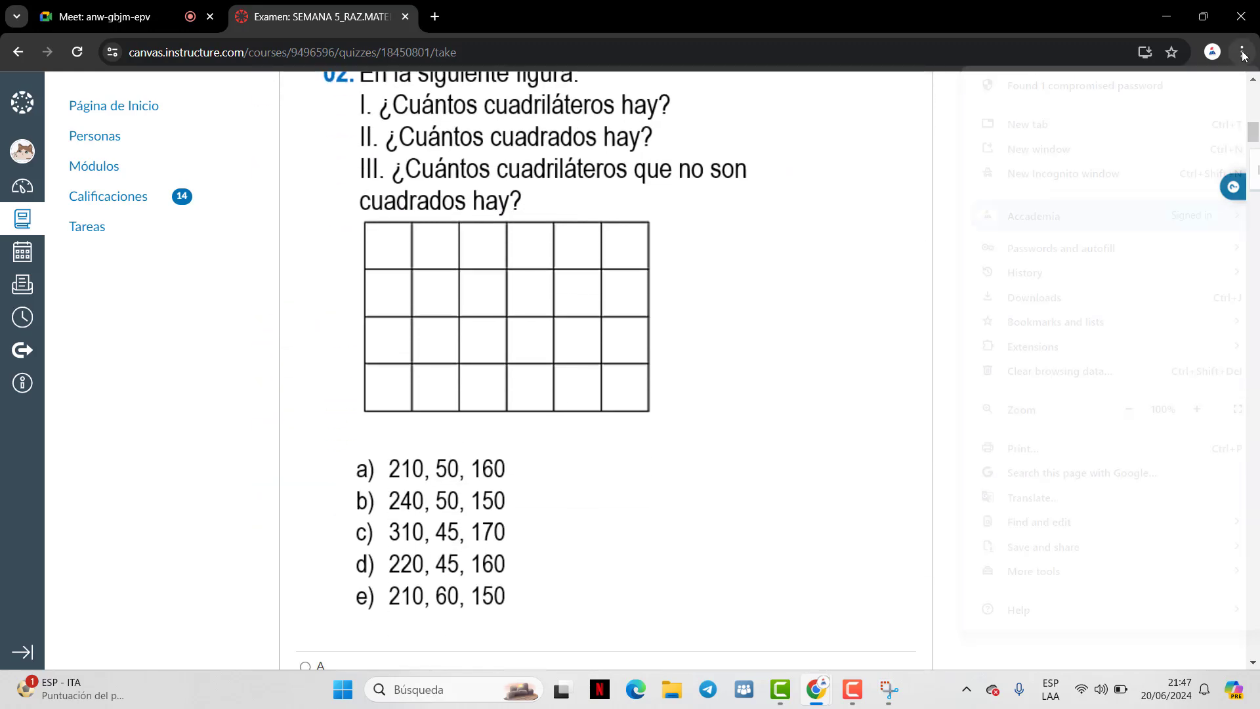
left_click(1128, 409)
left_click(843, 360)
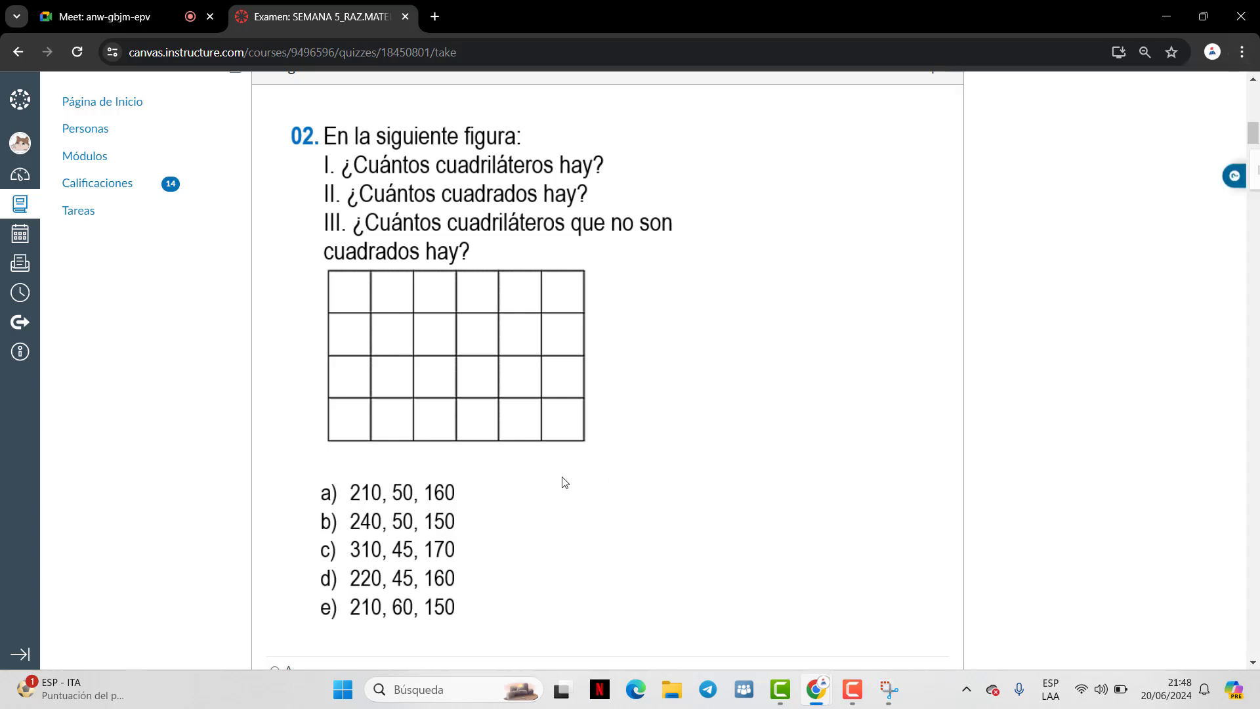
Answer question 3, on how many triangles the figure contains, with option E (79)
scroll(348, 525, "down", 1)
scroll(419, 495, "down", 10)
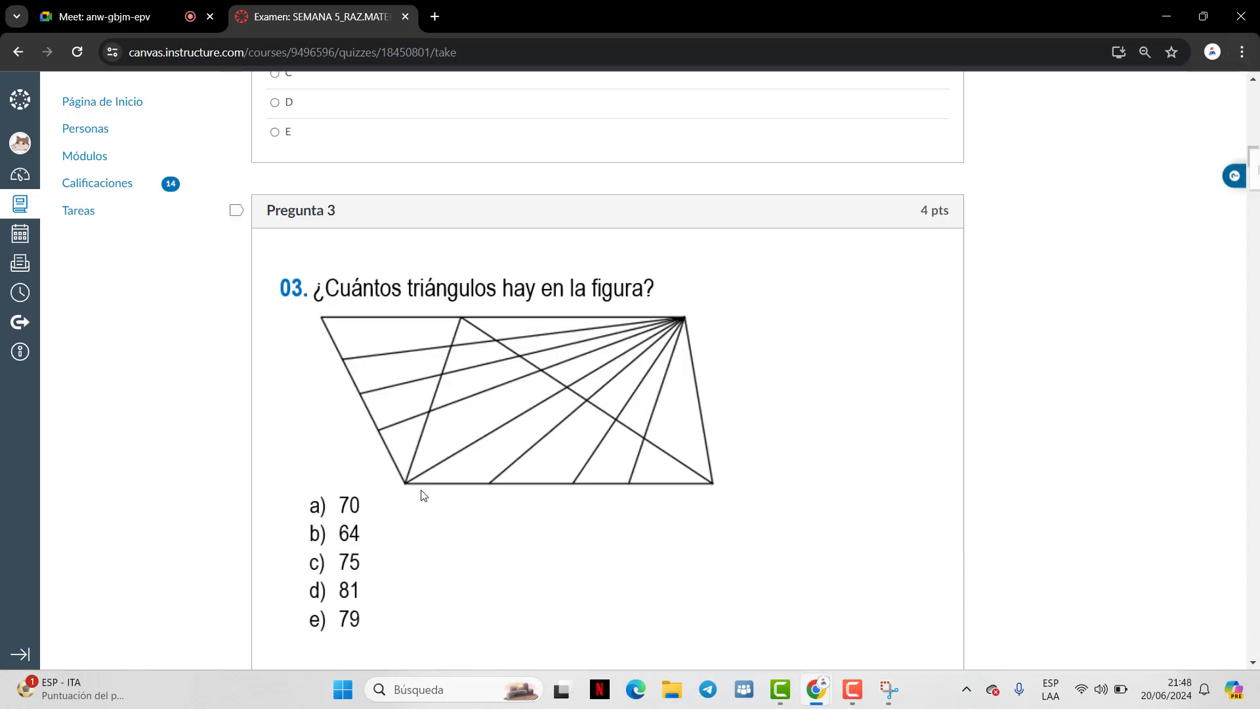
scroll(430, 487, "down", 1)
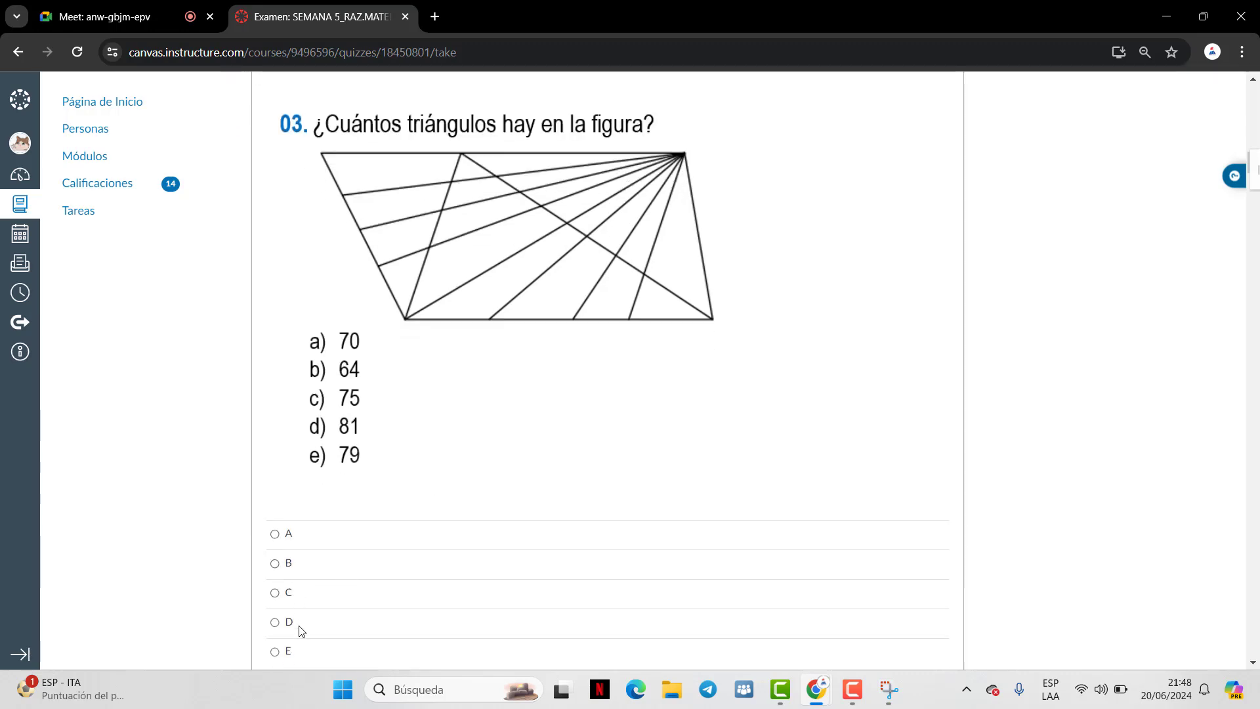
left_click(286, 652)
Read question 4 on the triangle figure and answer question 5, on counting the figure's quadrilaterals, with option D (21)
scroll(558, 220, "down", 7)
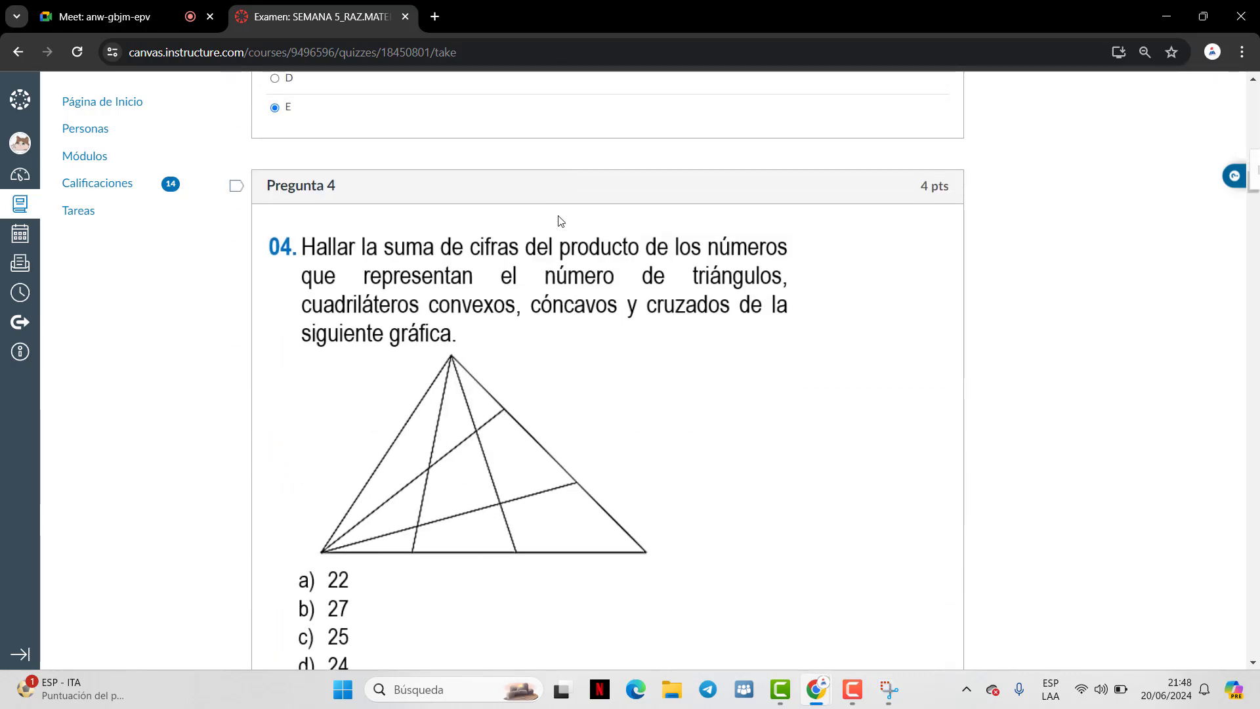
scroll(559, 219, "down", 2)
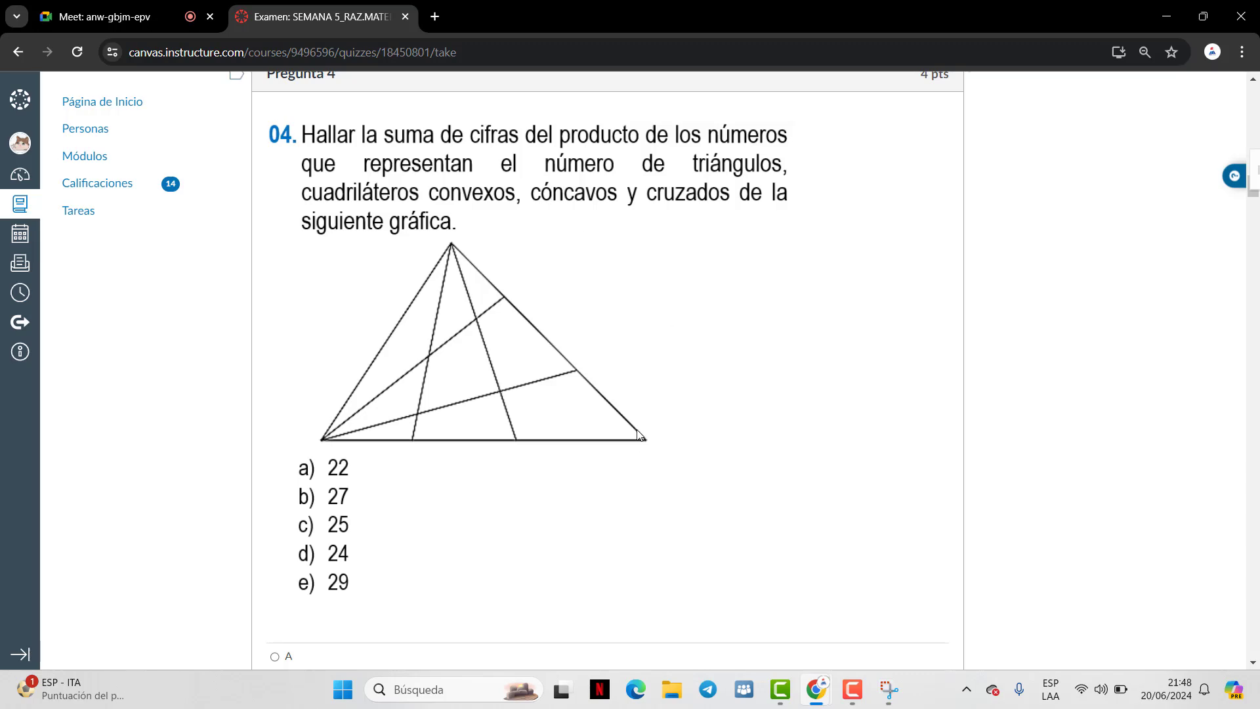
scroll(394, 538, "down", 1)
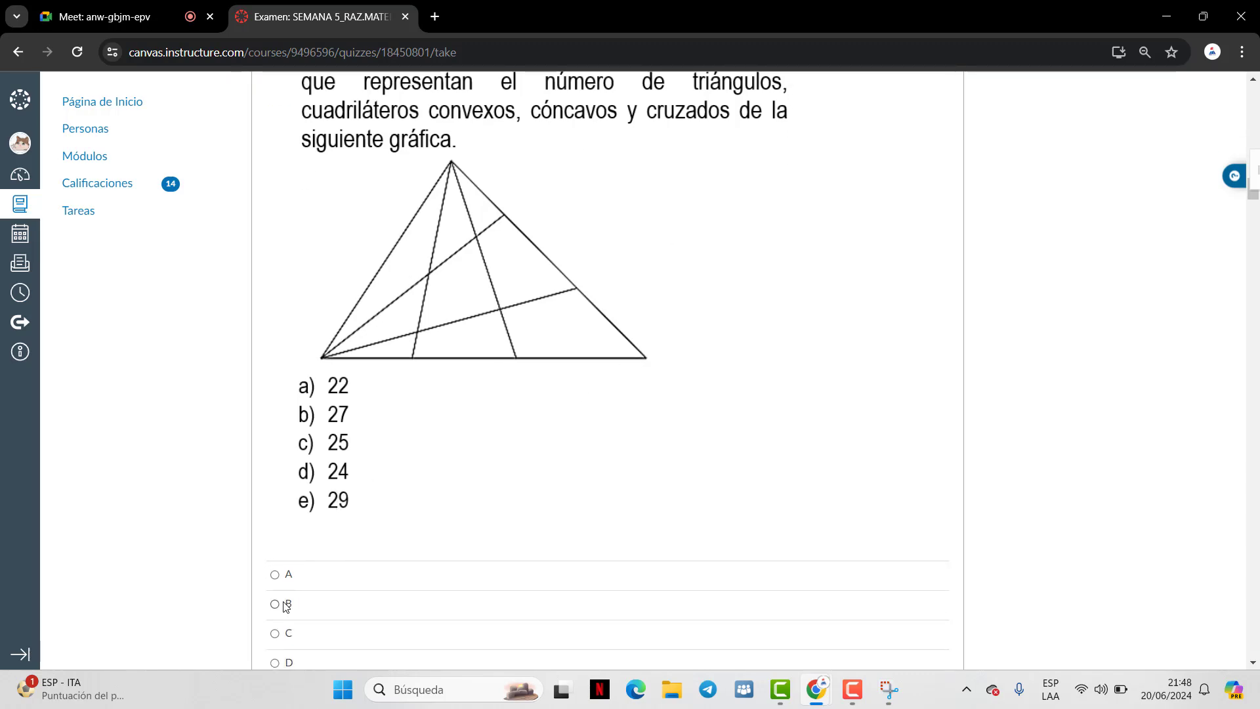
scroll(533, 313, "down", 10)
scroll(535, 309, "up", 2)
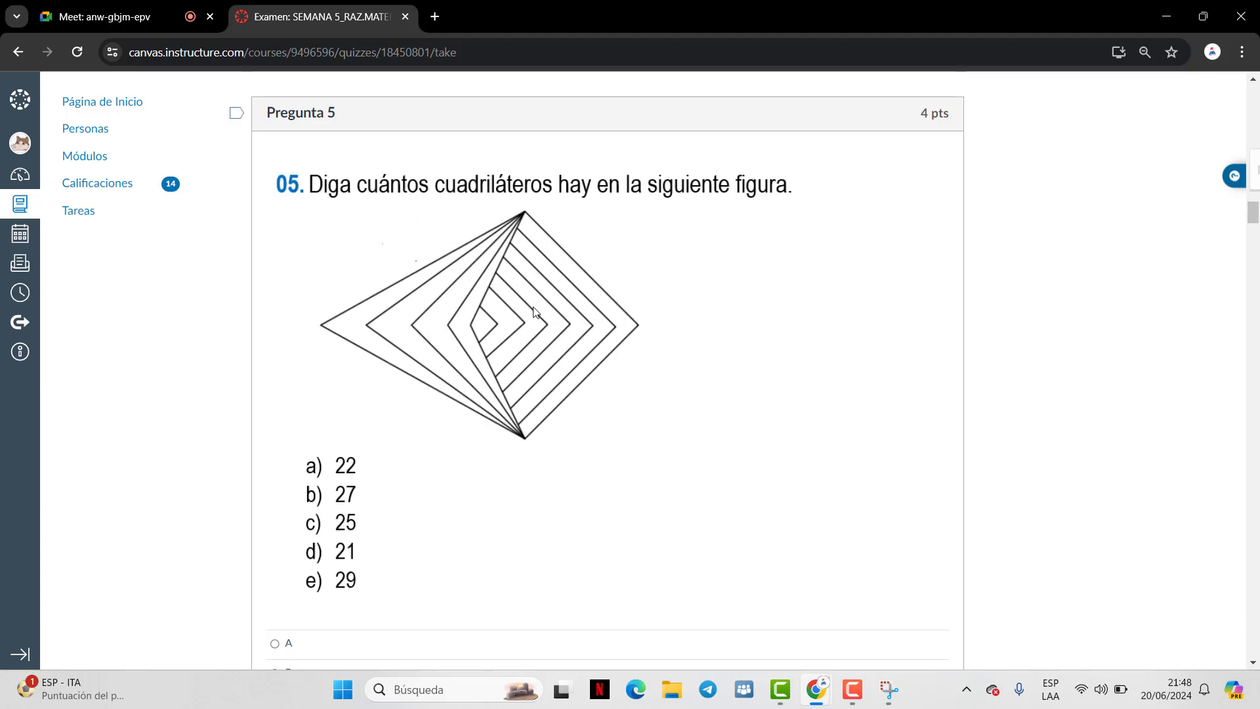
scroll(545, 328, "down", 1)
scroll(557, 346, "up", 1)
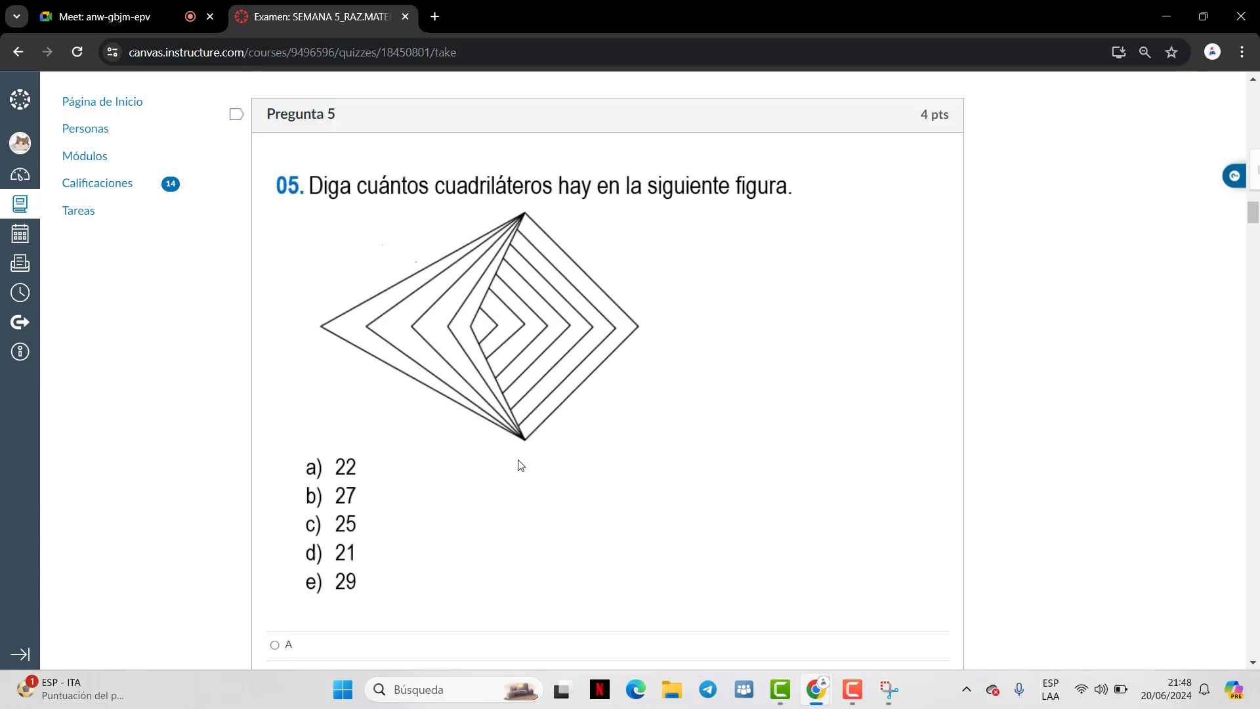
scroll(412, 517, "down", 2)
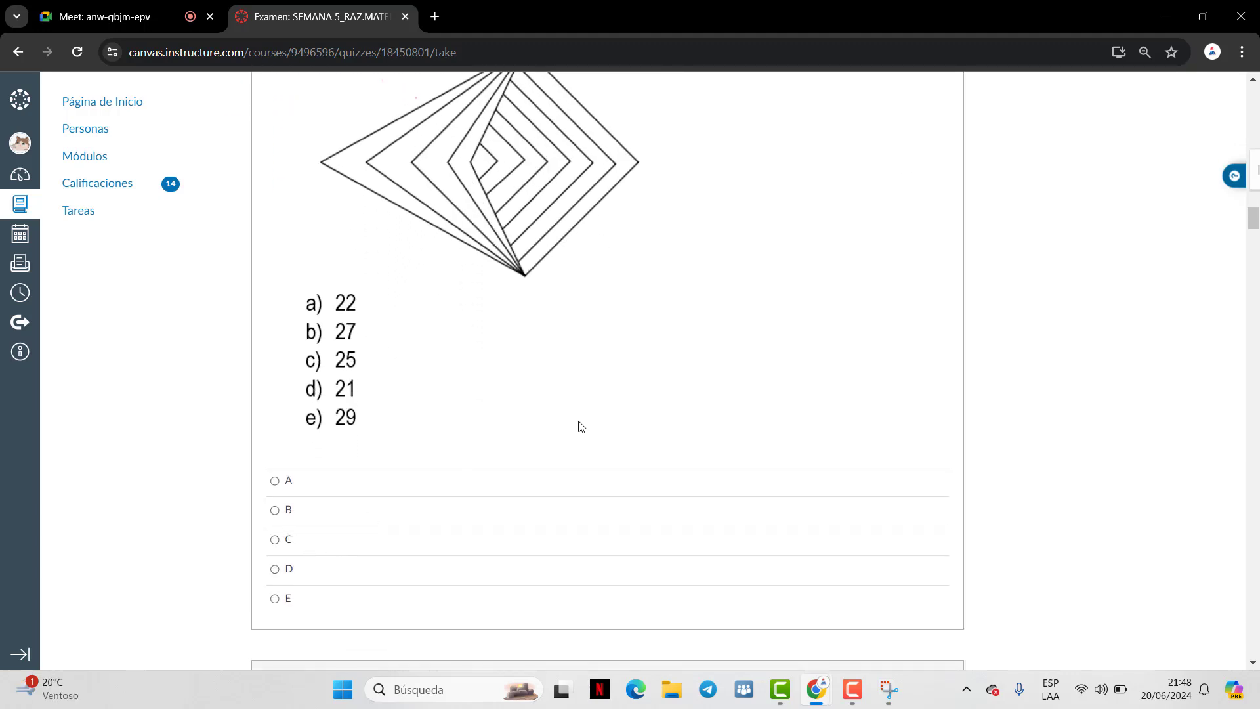
scroll(579, 426, "down", 3)
left_click(275, 321)
Answer question 6, on how many crossed quadrilaterals the figure contains, with option C (315)
scroll(438, 330, "down", 5)
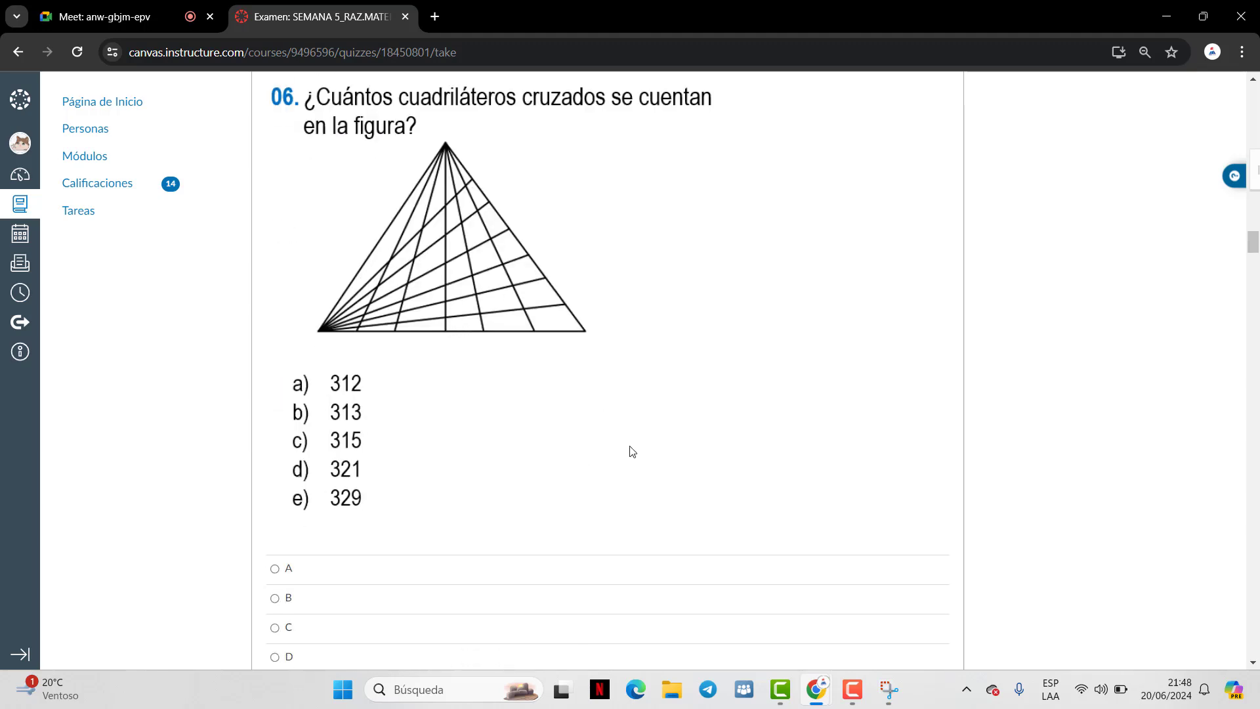
scroll(527, 667, "up", 1)
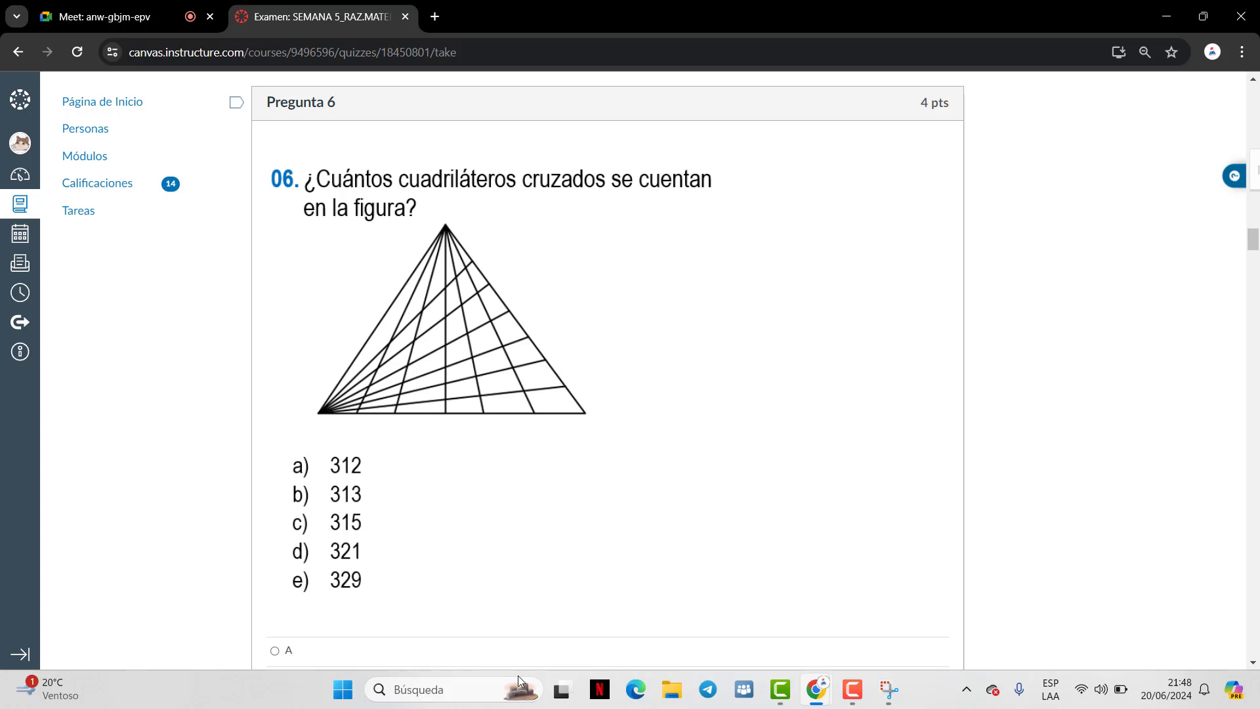
scroll(459, 647, "down", 3)
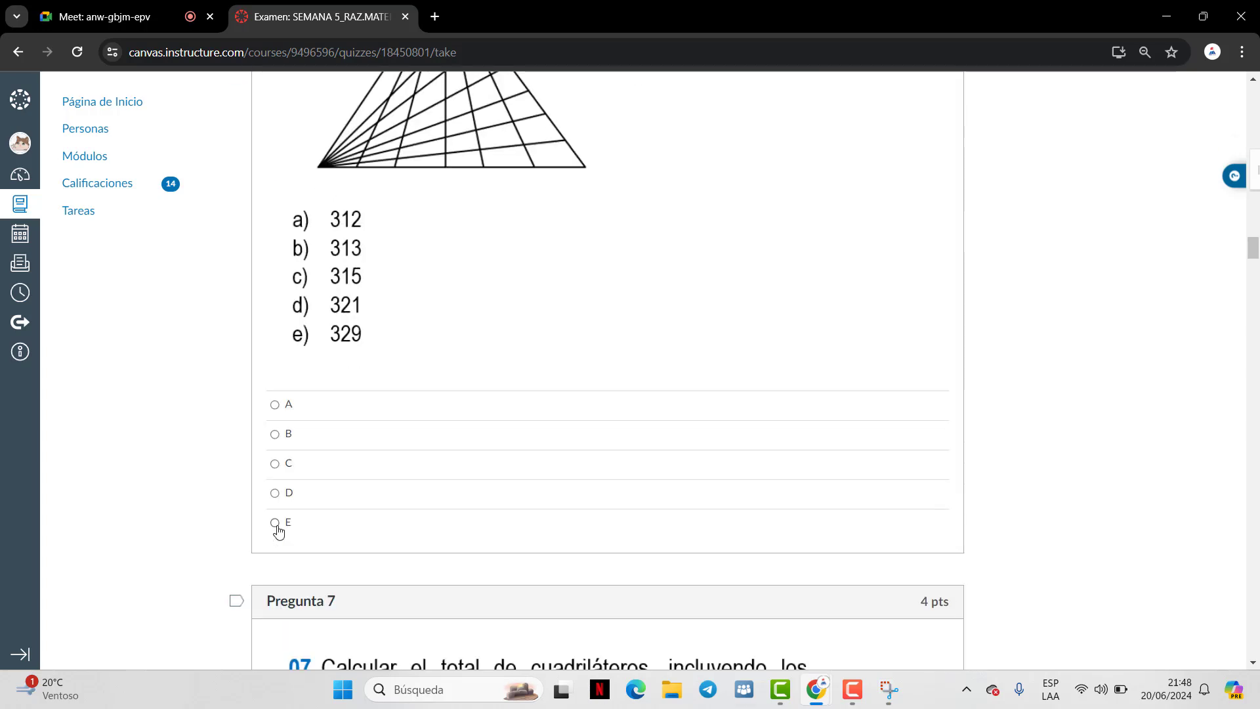
scroll(289, 466, "down", 3)
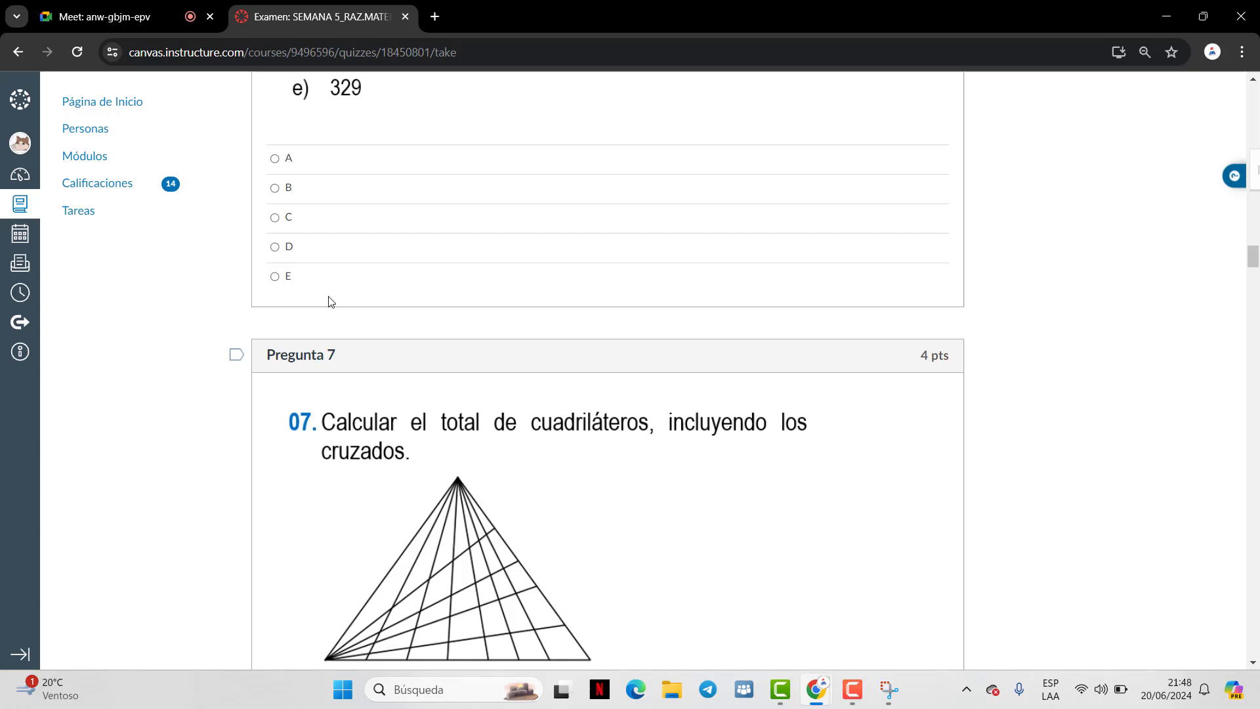
left_click(274, 214)
Answer question 7, on the total number of quadrilaterals including the crossed ones, with option E (630)
scroll(761, 276, "down", 3)
scroll(768, 279, "down", 1)
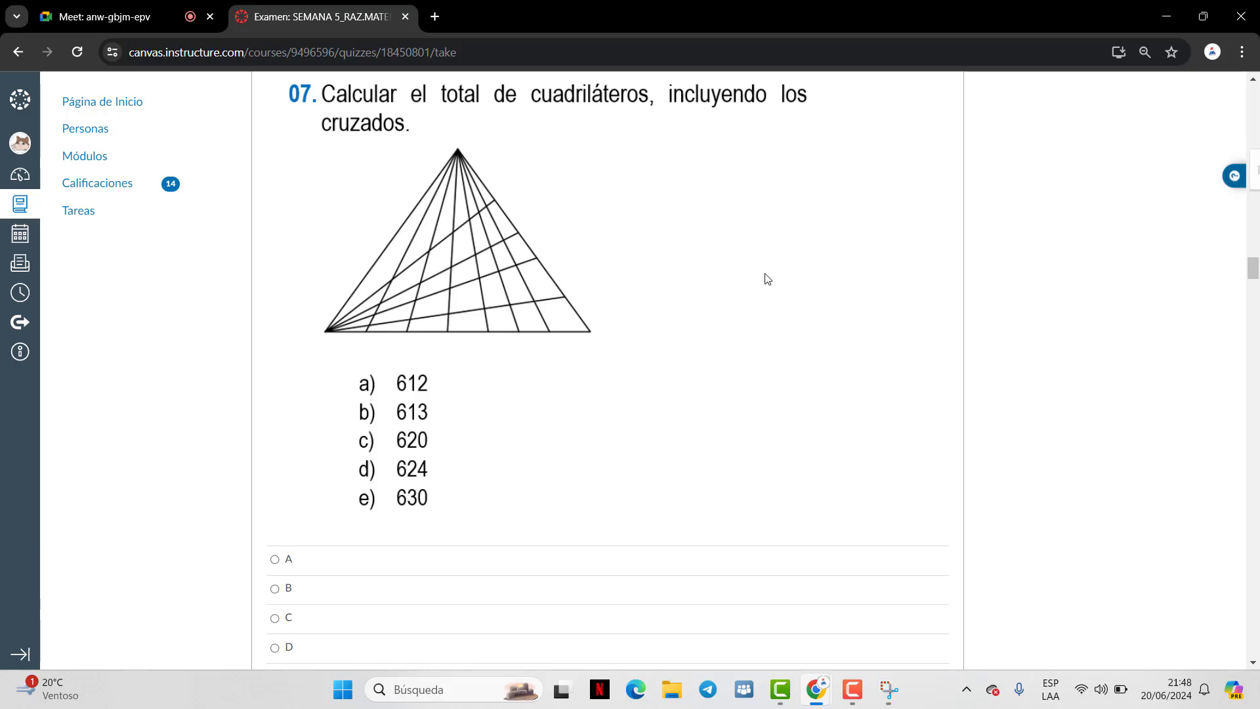
scroll(697, 360, "down", 5)
left_click(274, 346)
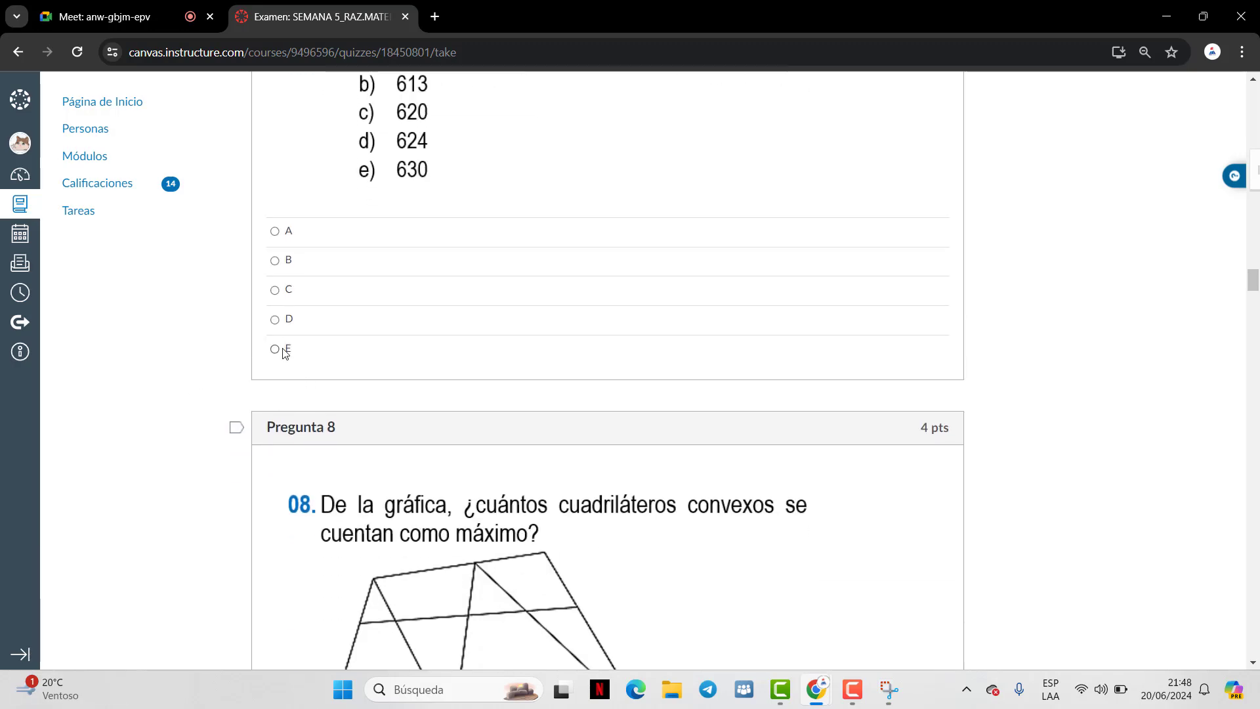
scroll(461, 357, "up", 3)
Answer question 8, on the maximum number of convex quadrilaterals, with option B (48)
scroll(495, 386, "down", 7)
scroll(496, 387, "up", 1)
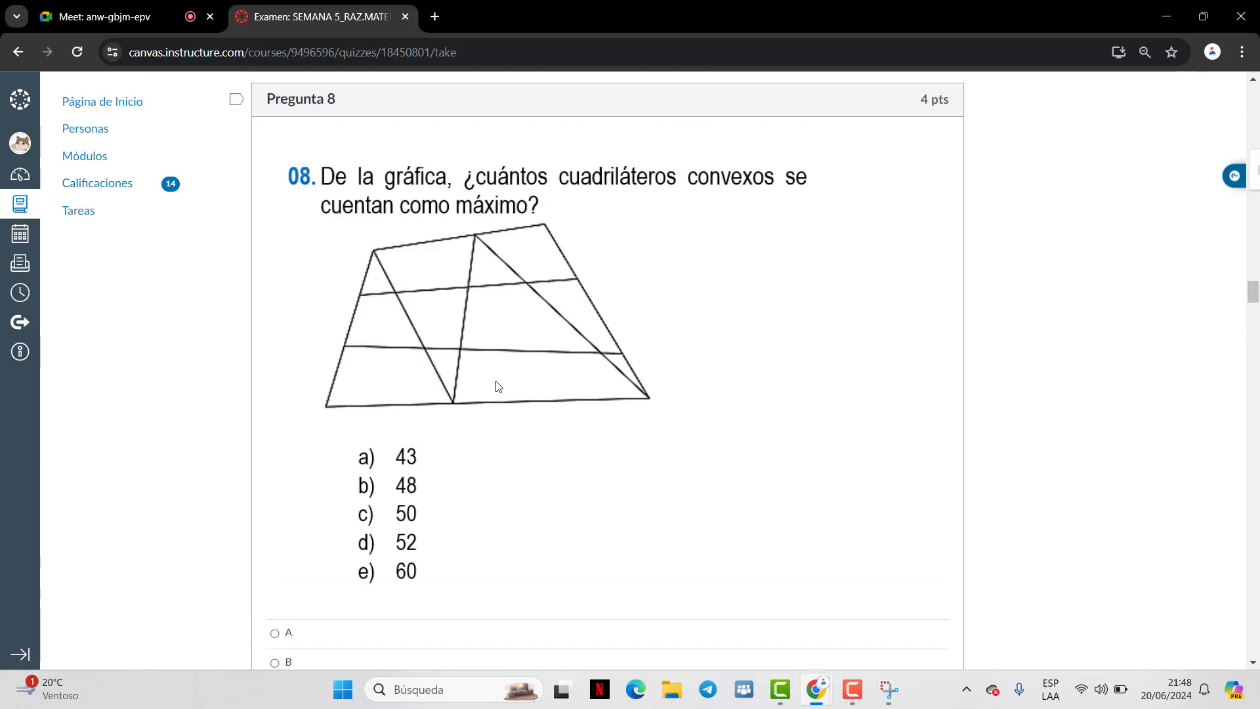
scroll(608, 362, "down", 1)
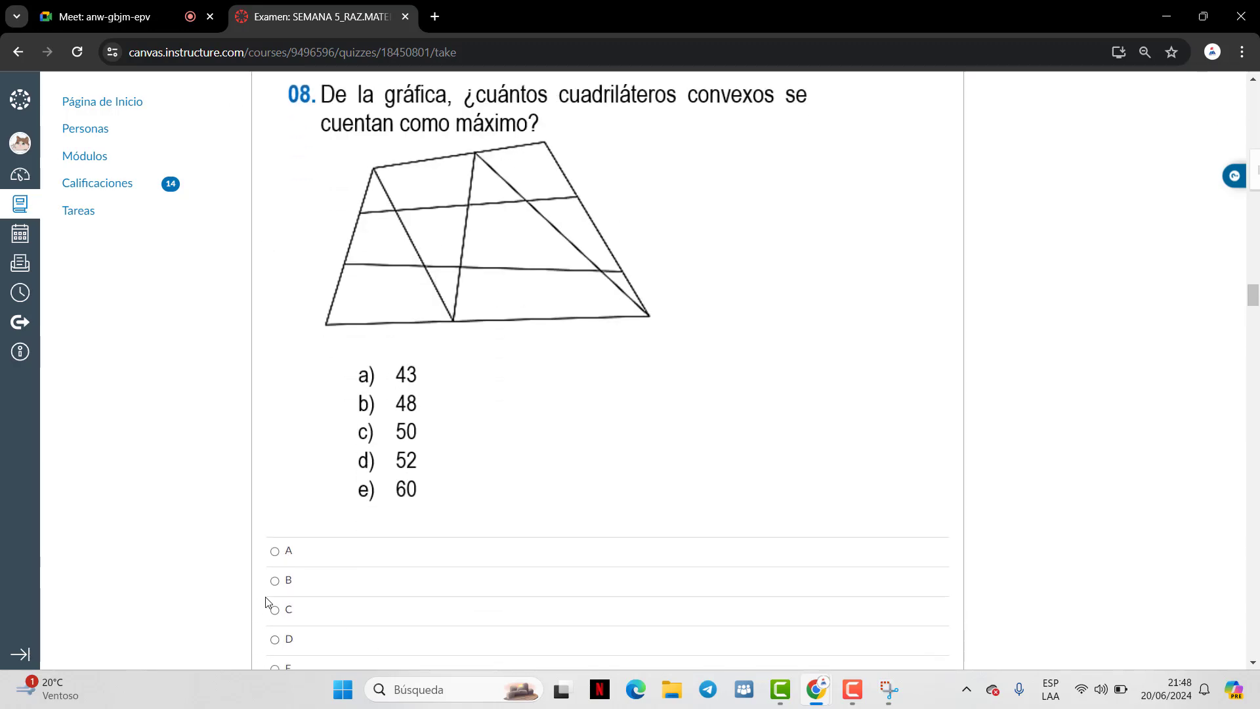
left_click(285, 584)
Answer question 9, on the triangles containing at least one point inside, with option D (29)
scroll(771, 322, "down", 6)
scroll(771, 321, "down", 4)
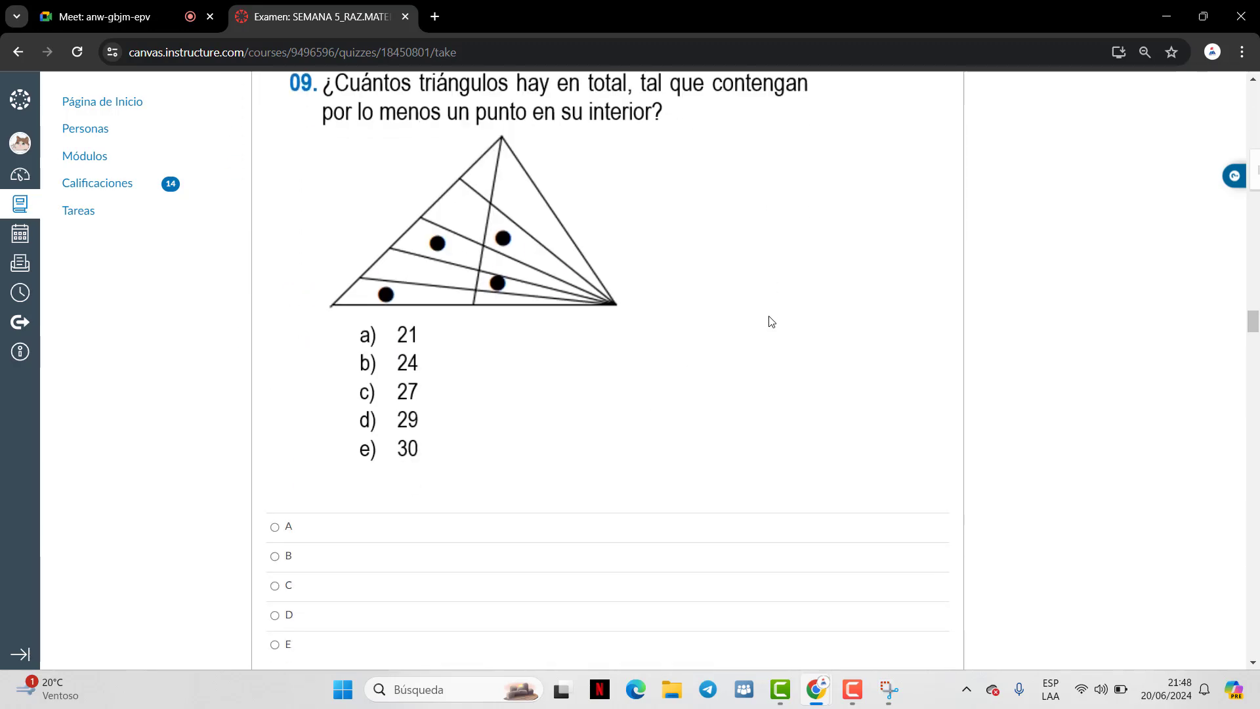
scroll(769, 320, "up", 1)
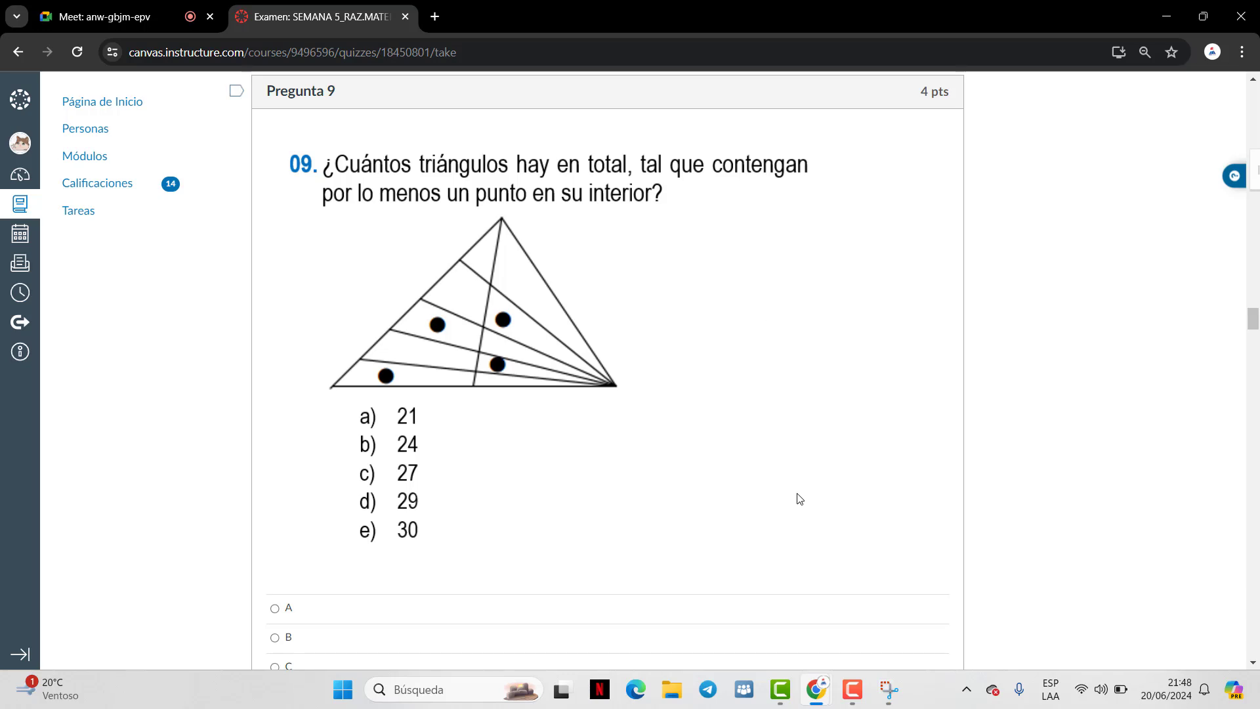
scroll(317, 579, "down", 3)
left_click(309, 540)
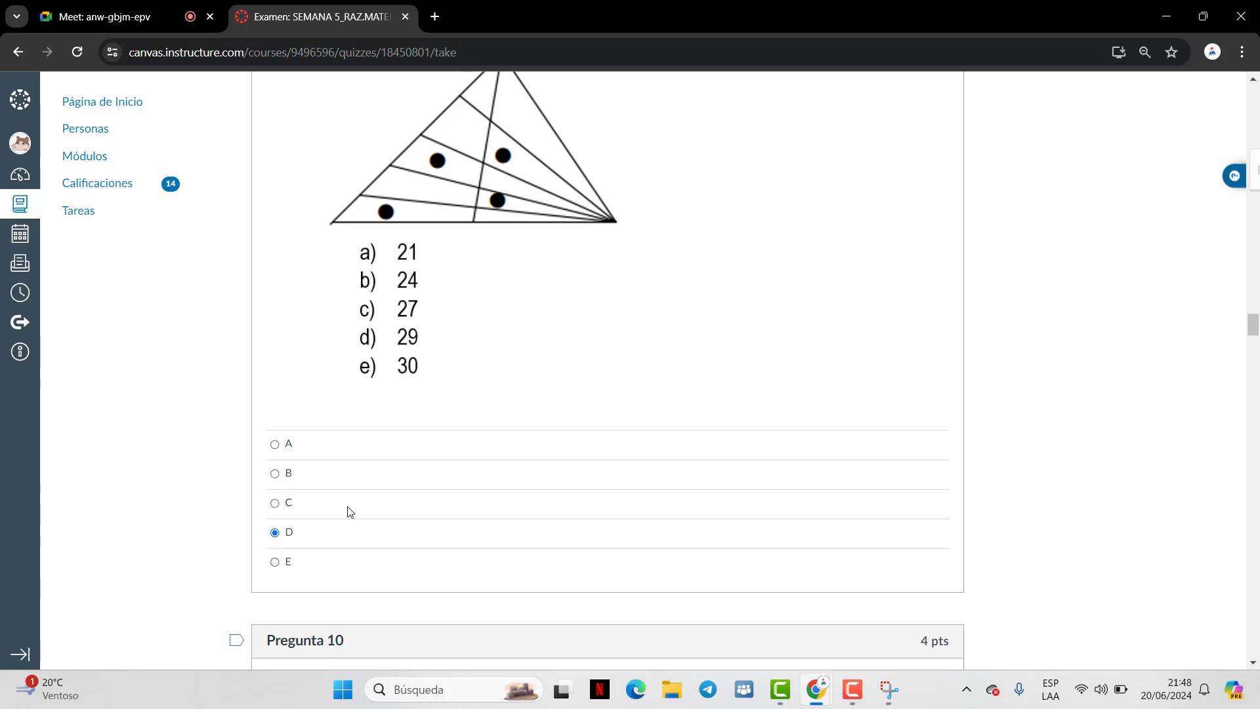
Answer question 10, on the total number of triangles in the row of crossed rectangles, with option B (258)
scroll(348, 510, "down", 10)
scroll(402, 491, "up", 2)
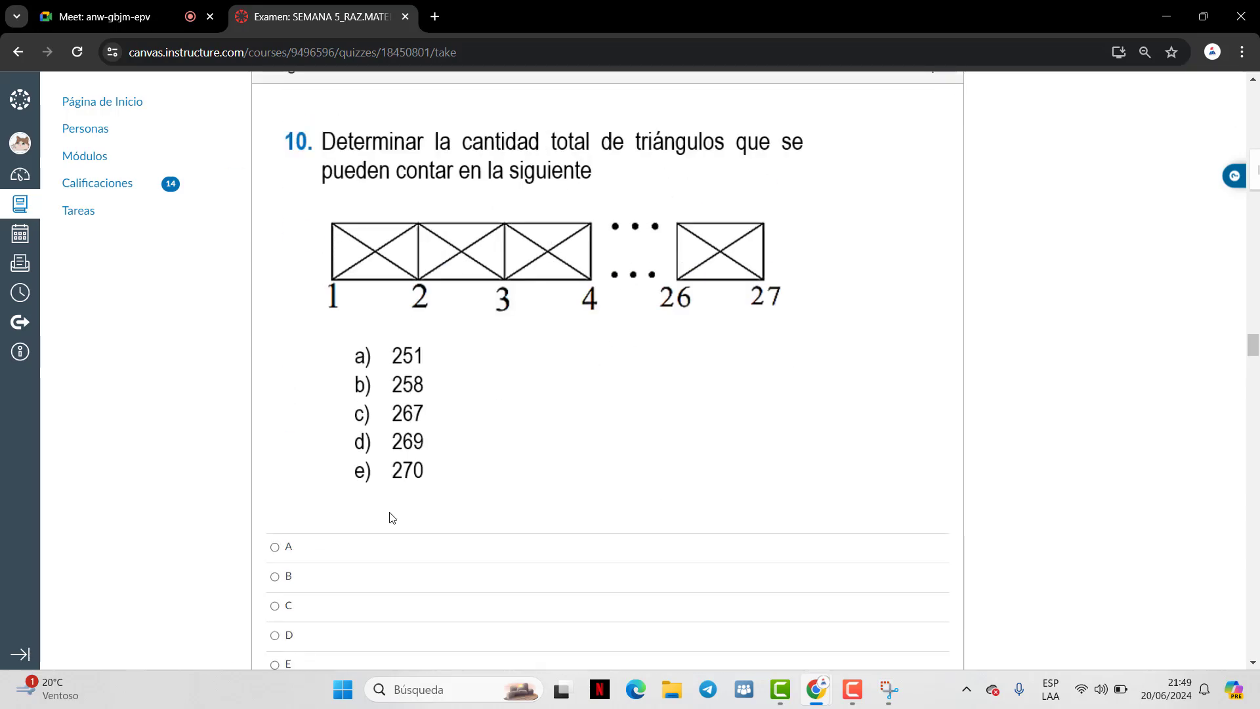
left_click(282, 576)
scroll(329, 551, "down", 1)
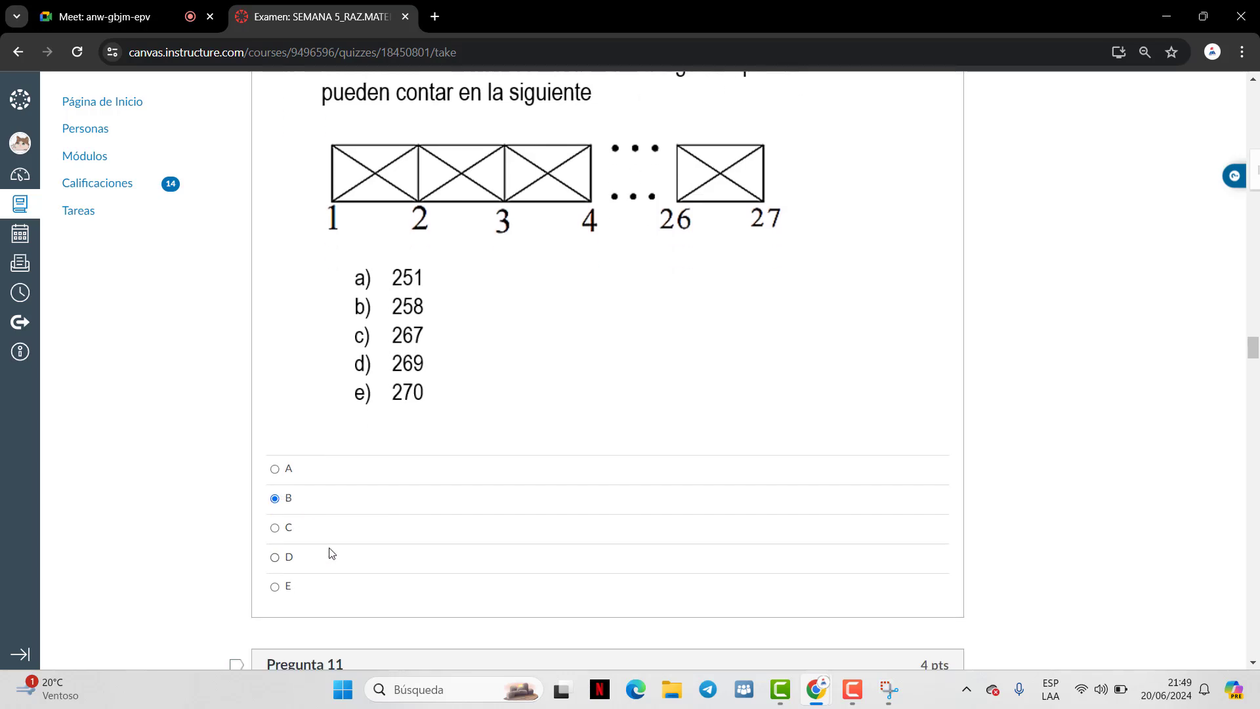
scroll(329, 551, "up", 1)
scroll(334, 547, "down", 1)
scroll(397, 473, "up", 2)
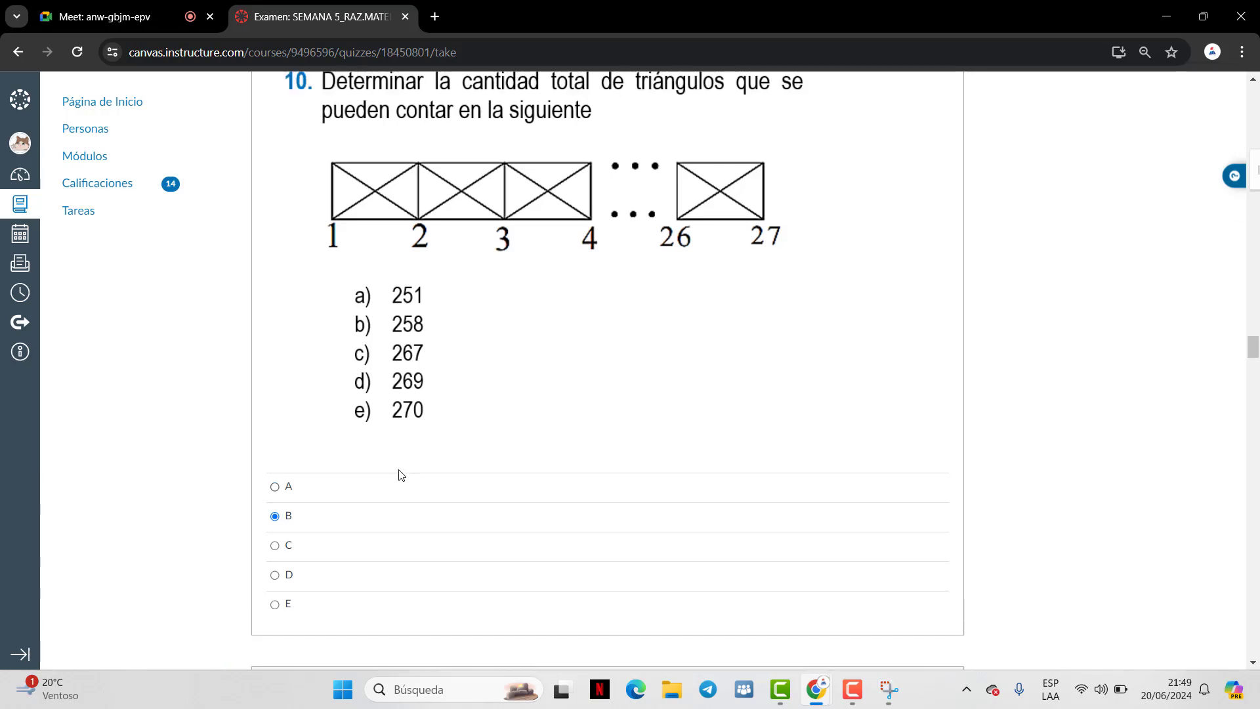
Answer question 11, on the total number of quadrilaterals in the chain of rhombuses, with option A (351)
scroll(403, 470, "down", 3)
scroll(436, 420, "down", 7)
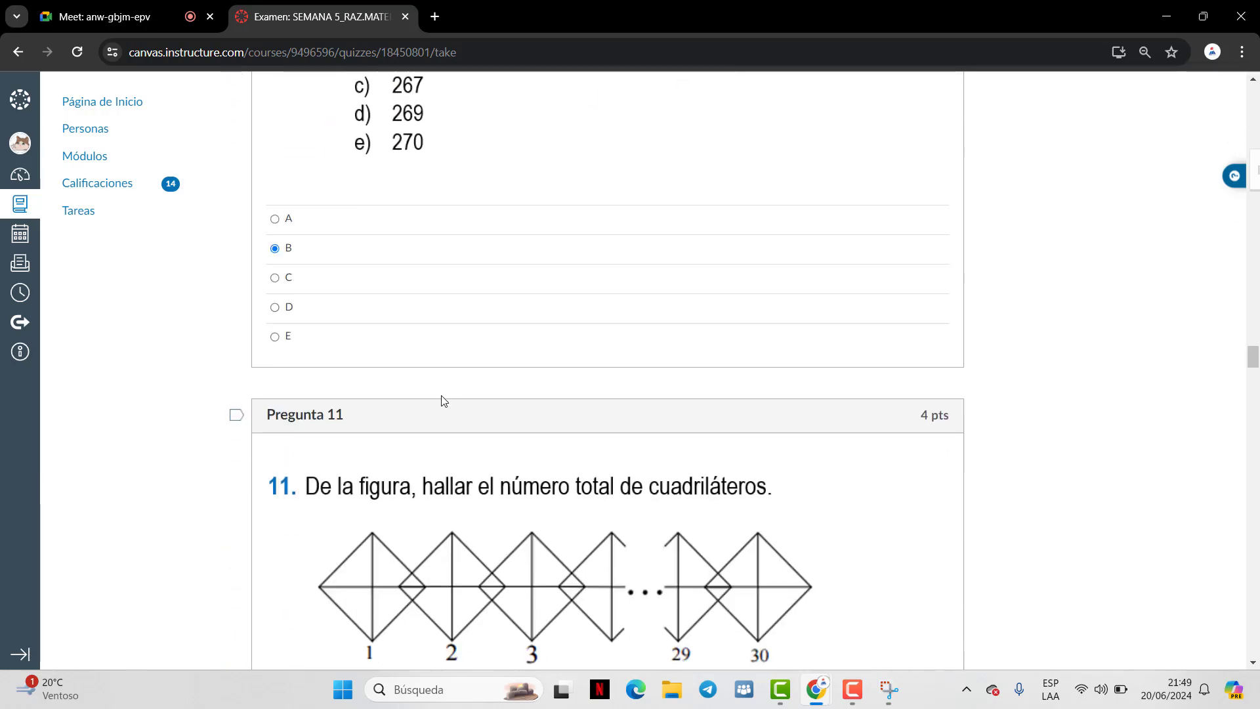
scroll(440, 401, "up", 1)
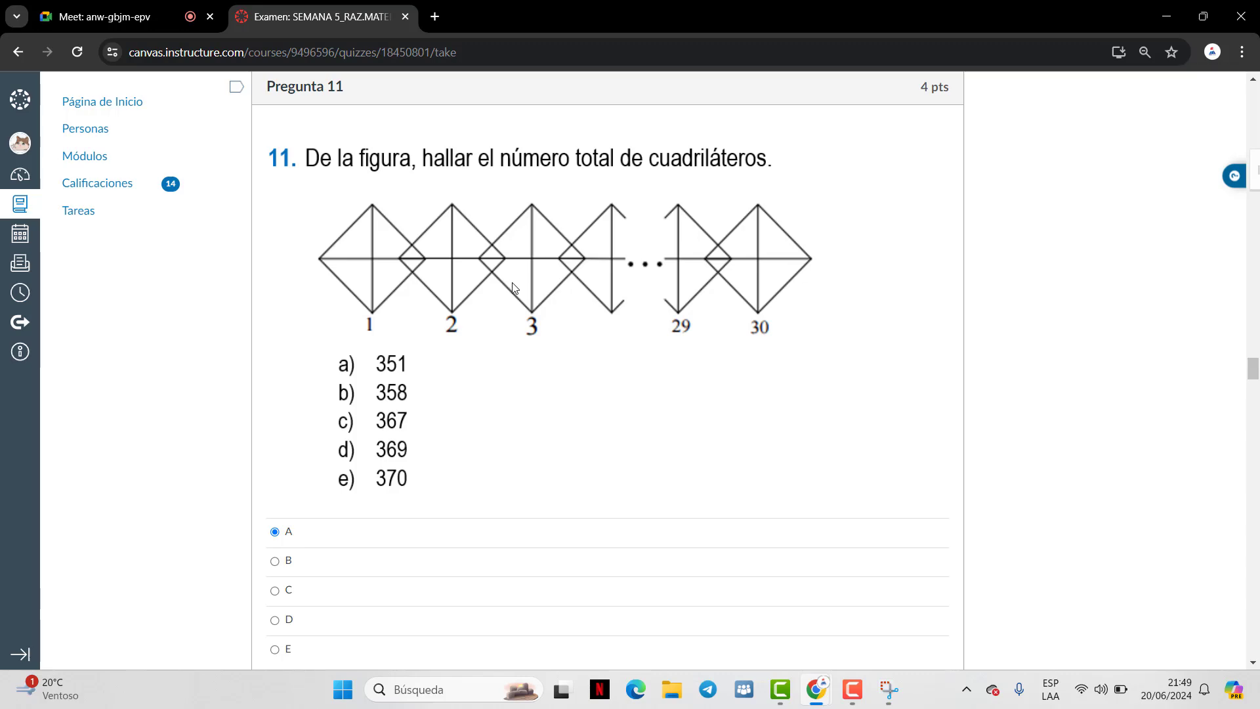
Answer question 12, on the parallelepipeds that are not cubes, with option D (810)
scroll(512, 287, "down", 5)
scroll(515, 287, "down", 7)
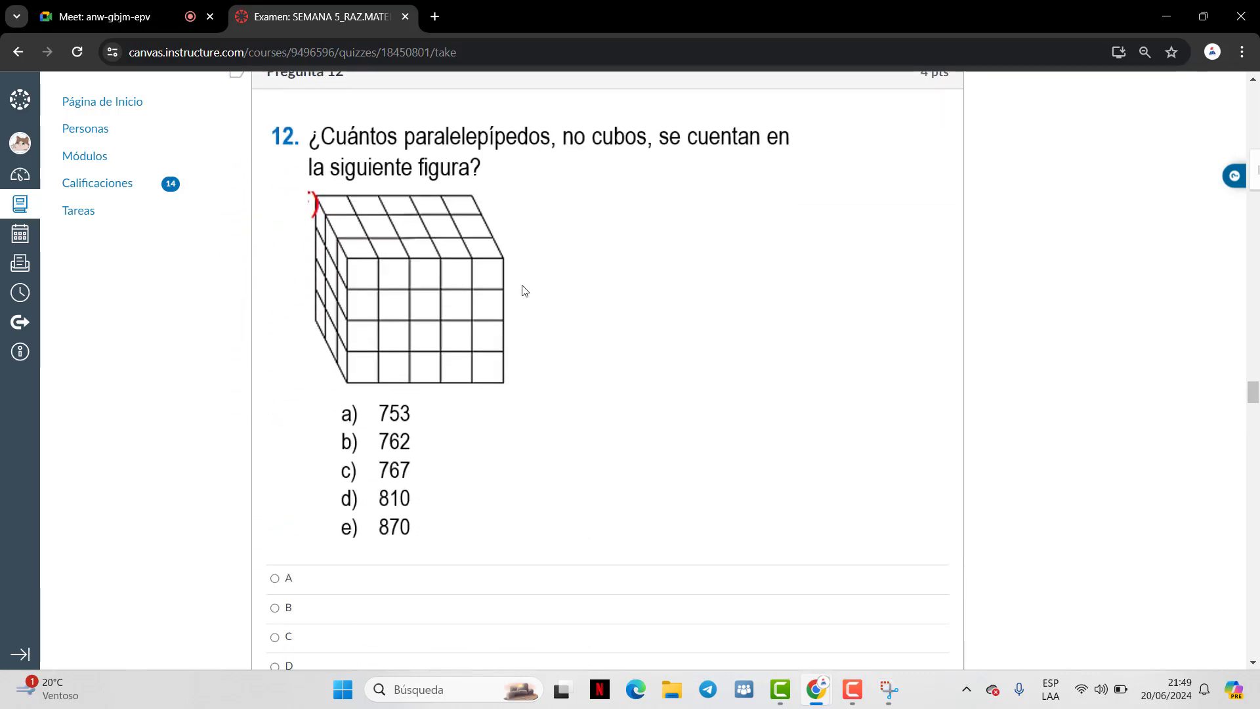
scroll(525, 292, "up", 2)
scroll(354, 525, "down", 1)
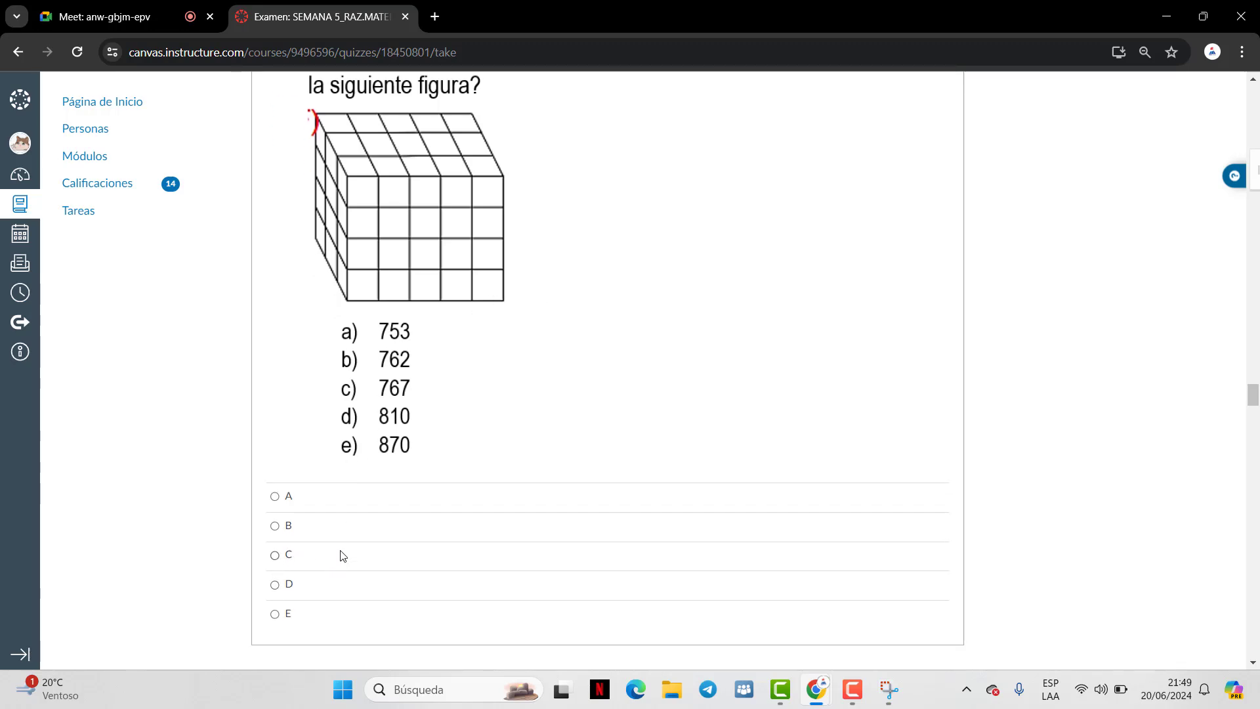
left_click(275, 584)
scroll(427, 517, "up", 2)
Answer question 13, on the maximum number of cubes, with option B (42), and question 14, on the single-stroke figures, with option A (I, II y III)
scroll(431, 515, "down", 7)
scroll(433, 514, "down", 4)
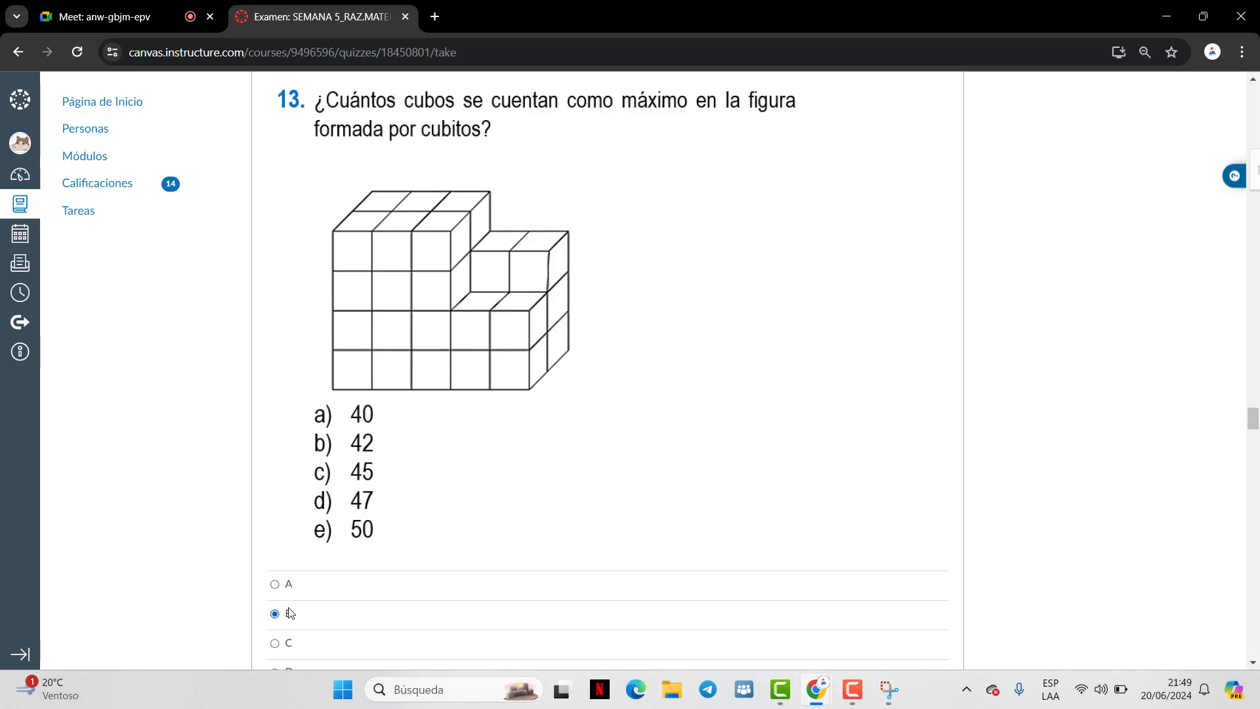
scroll(632, 278, "down", 12)
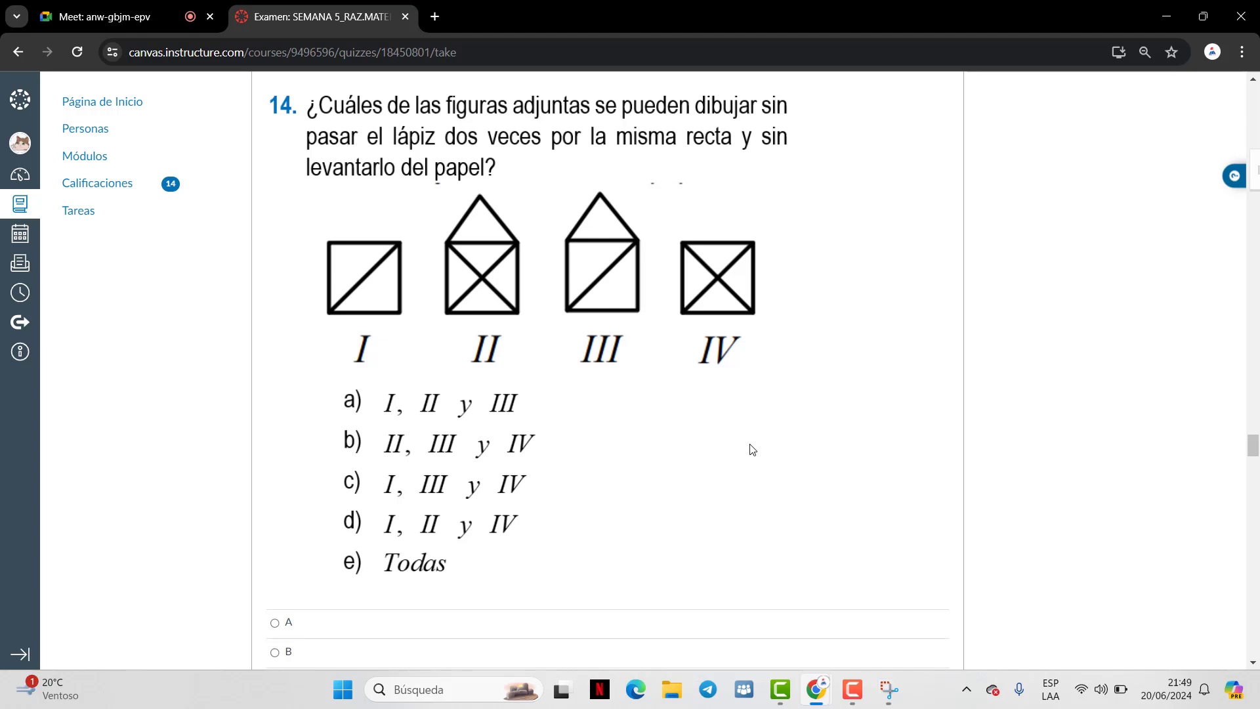
scroll(273, 484, "down", 3)
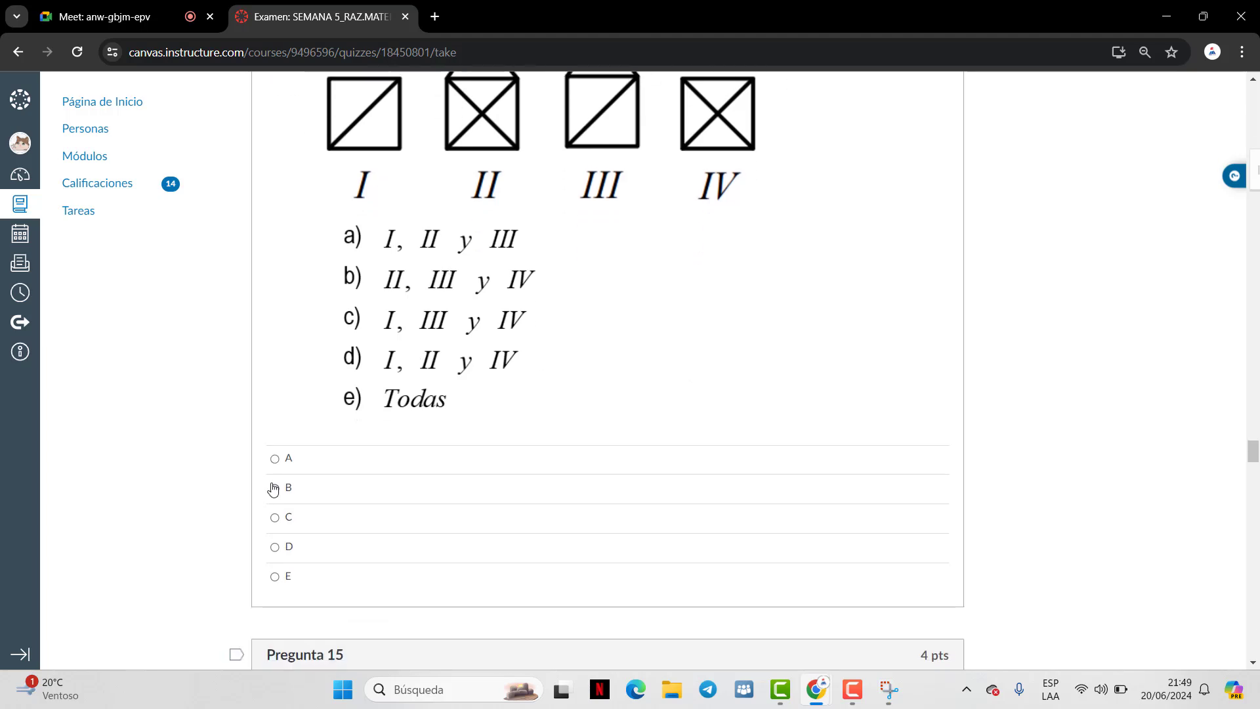
left_click(274, 454)
Dismiss the McAfee offer and answer question 15, on the maximum number of squares in the figure, with option A (206)
scroll(393, 427, "down", 10)
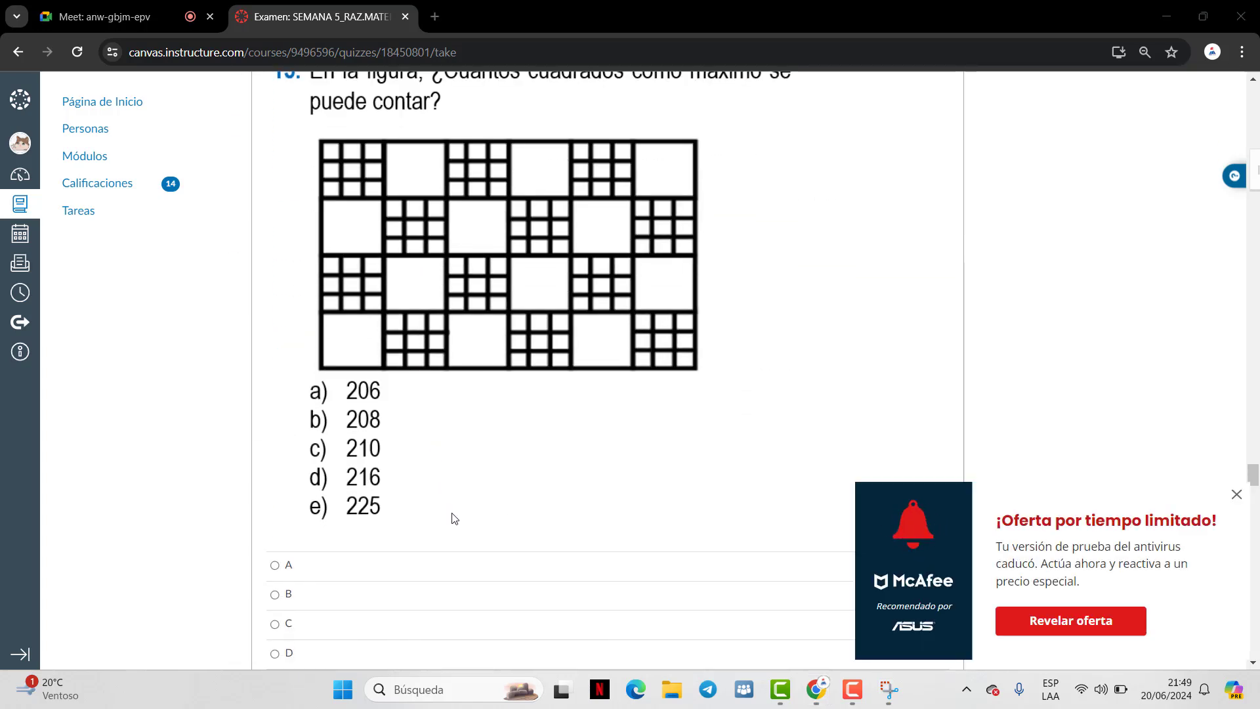
scroll(534, 374, "up", 1)
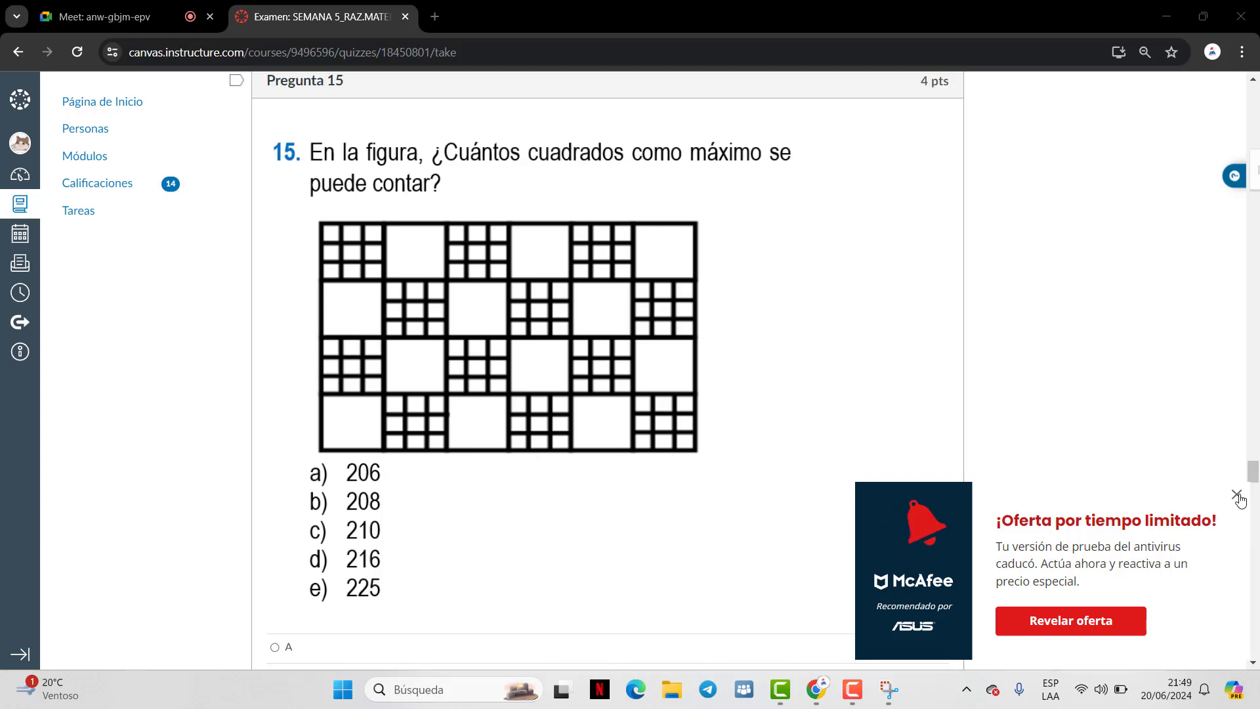
scroll(206, 344, "down", 1)
scroll(290, 540, "down", 1)
left_click(274, 563)
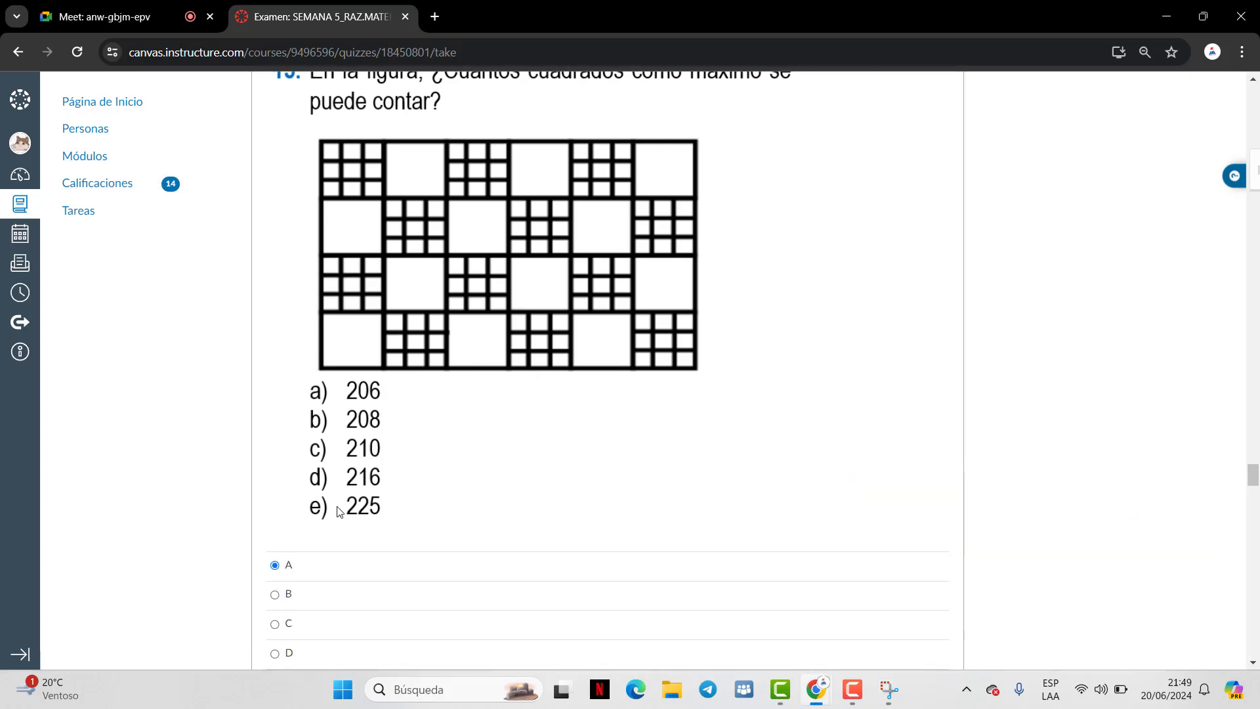
Go to question 16, on the triangles with at least one asterisk, and open WhatsApp Web in a new tab
scroll(471, 395, "down", 5)
scroll(472, 395, "down", 5)
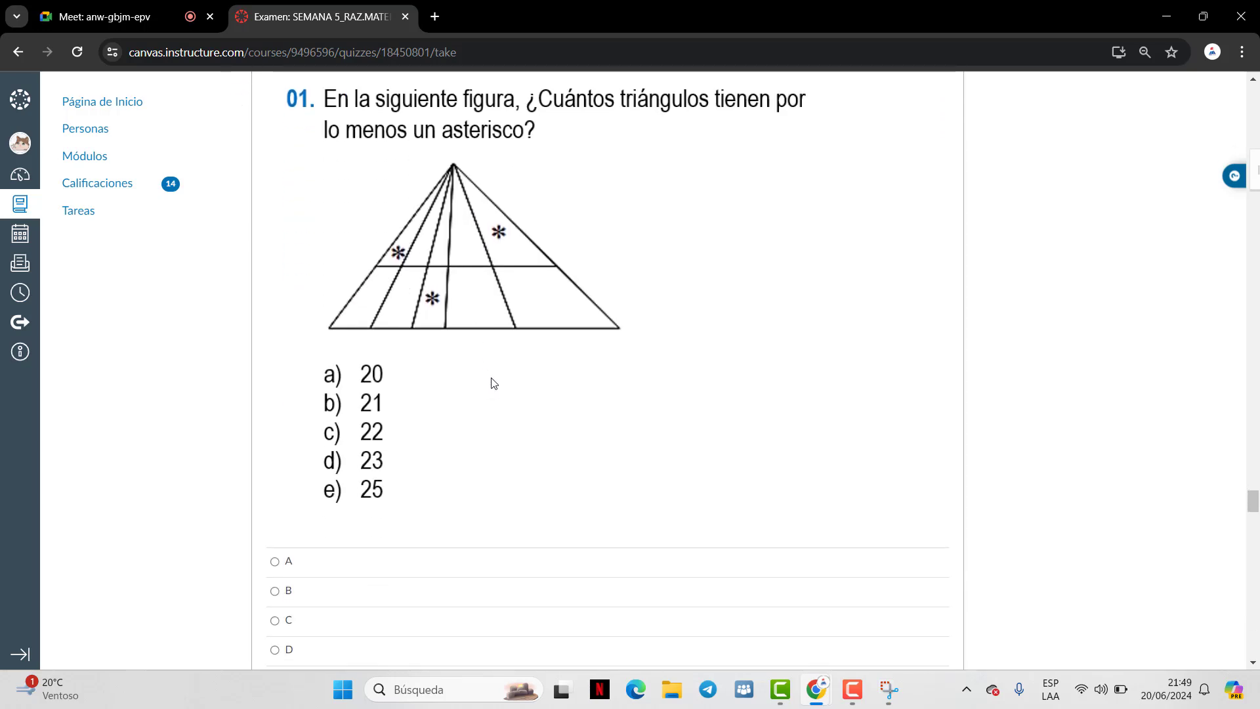
scroll(507, 385, "up", 1)
scroll(506, 384, "down", 1)
left_click(437, 18)
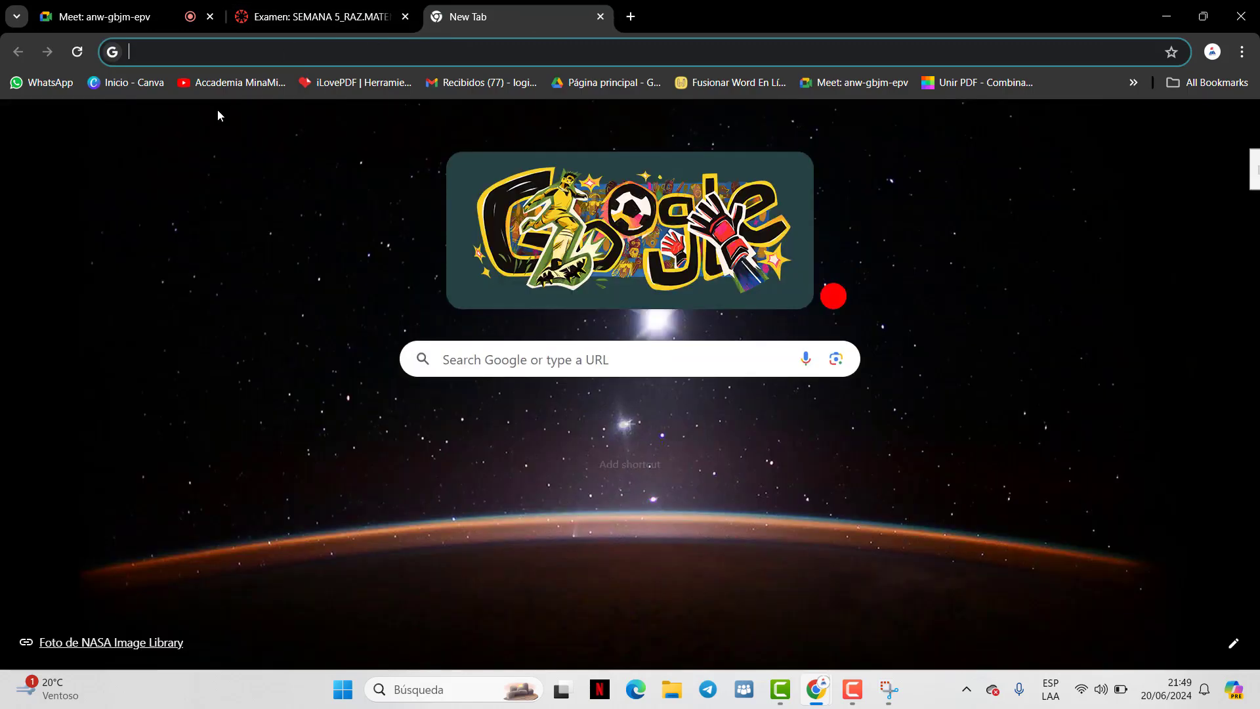
left_click(43, 84)
left_click(328, 19)
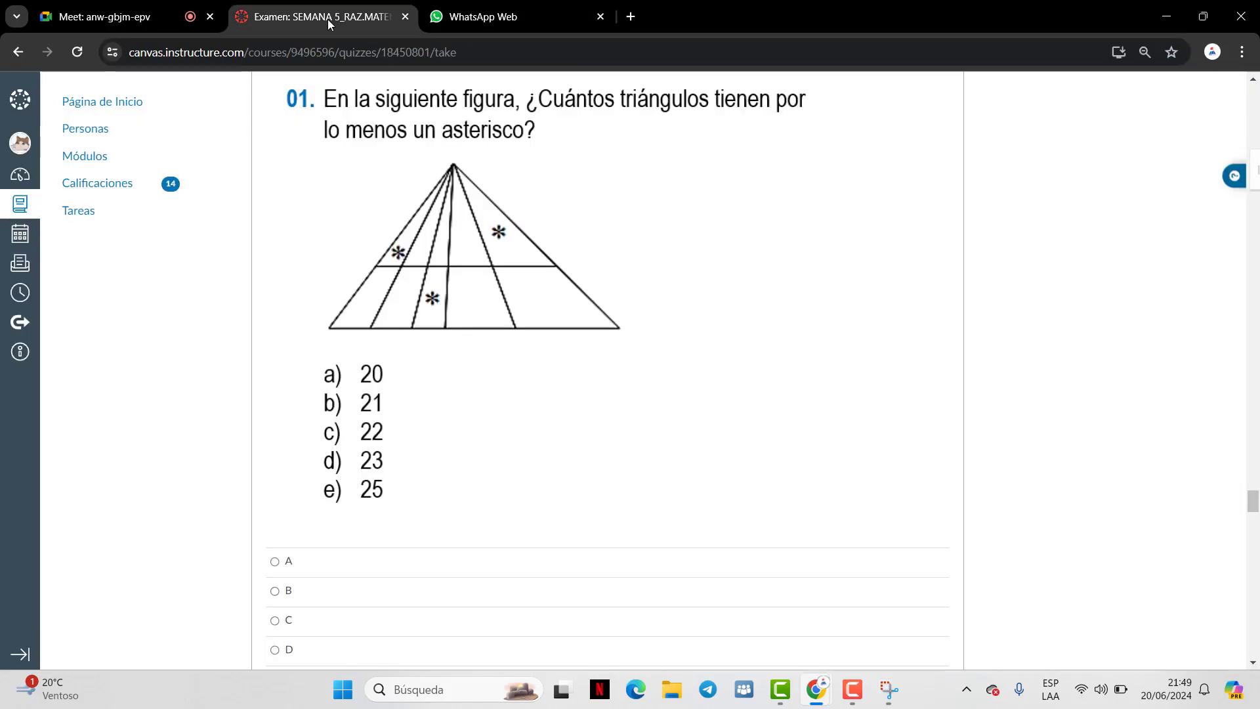
left_click(517, 21)
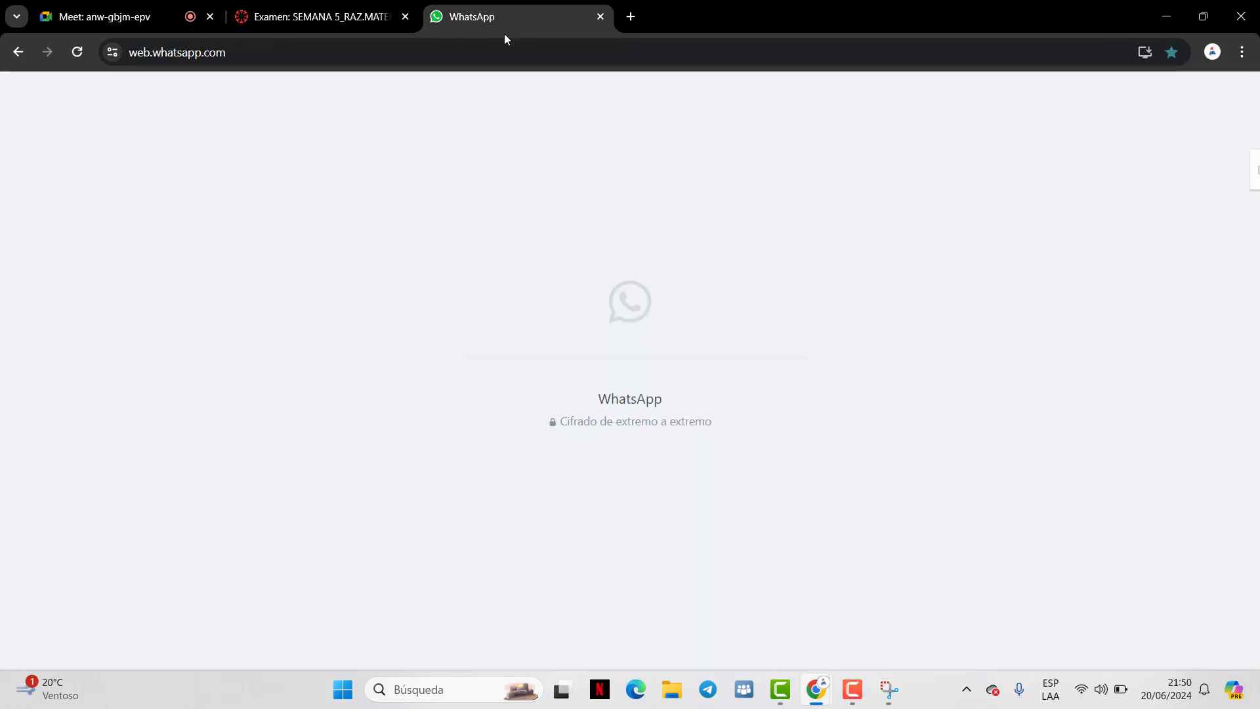
left_click(413, 25)
left_click(434, 7)
left_click(346, 13)
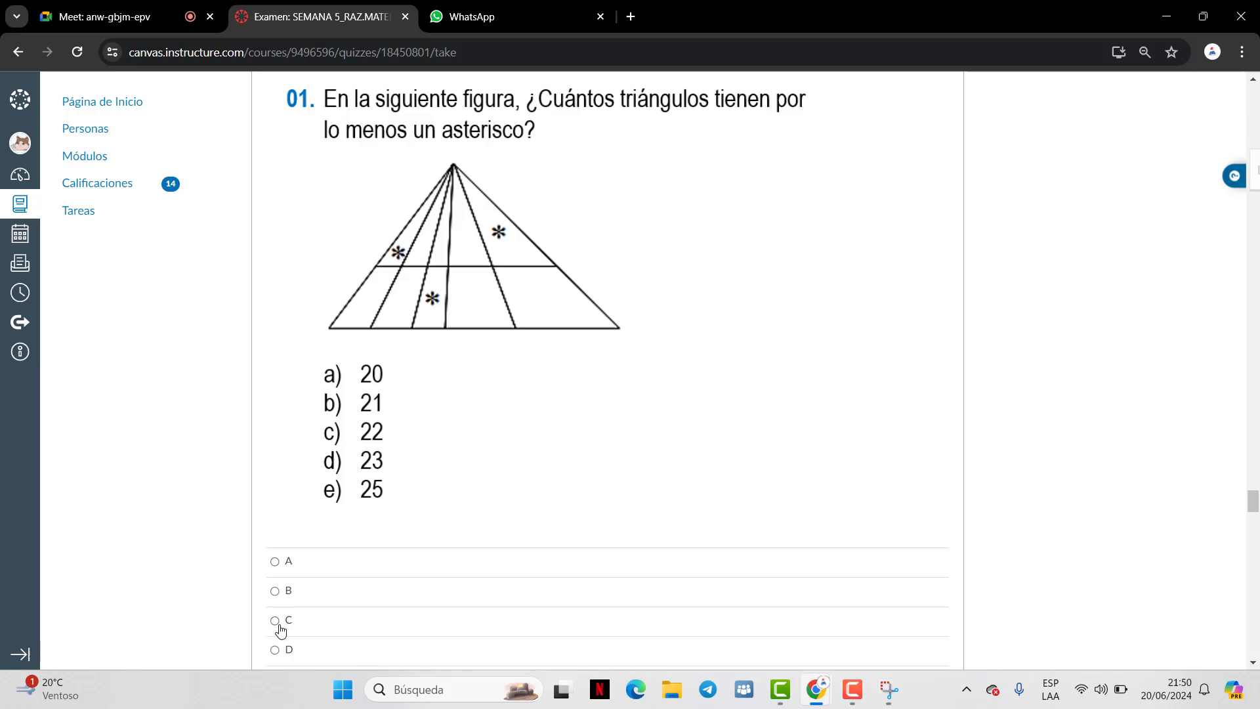
scroll(393, 497, "up", 1)
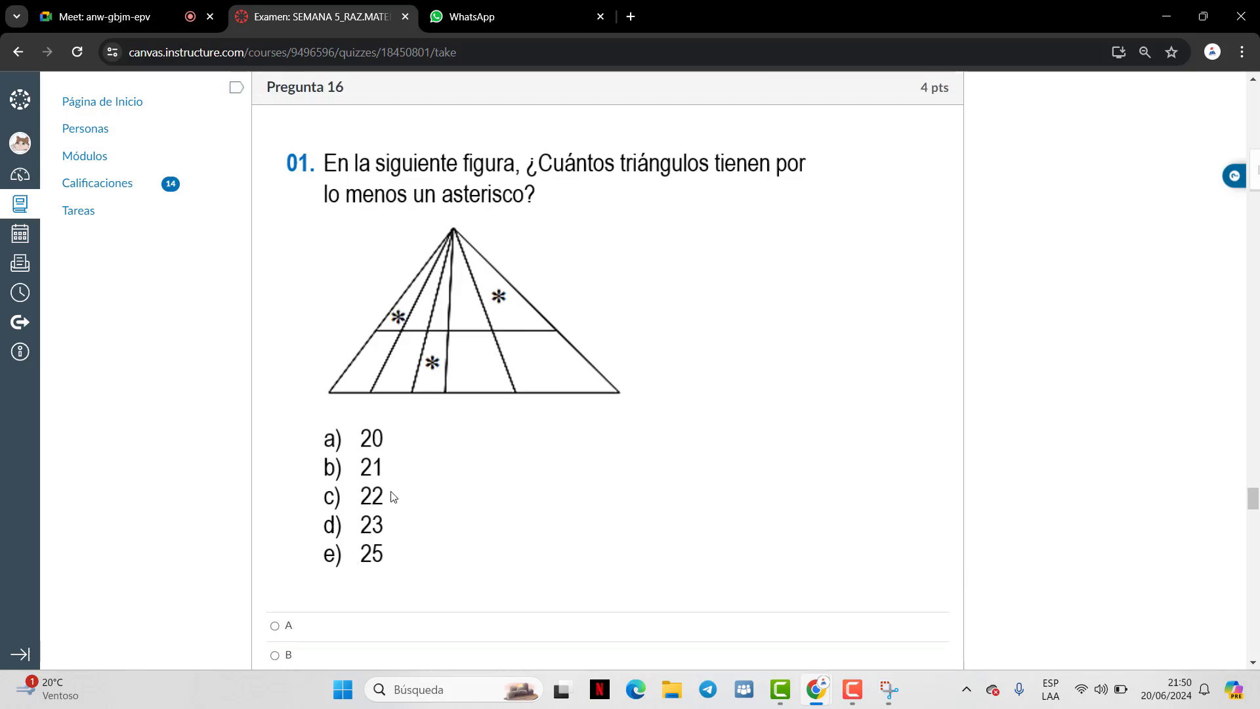
In WhatsApp Web, open the blue-heart contact's chat and follow its Razonamiento Matemático - Semana 05 form link
left_click(505, 5)
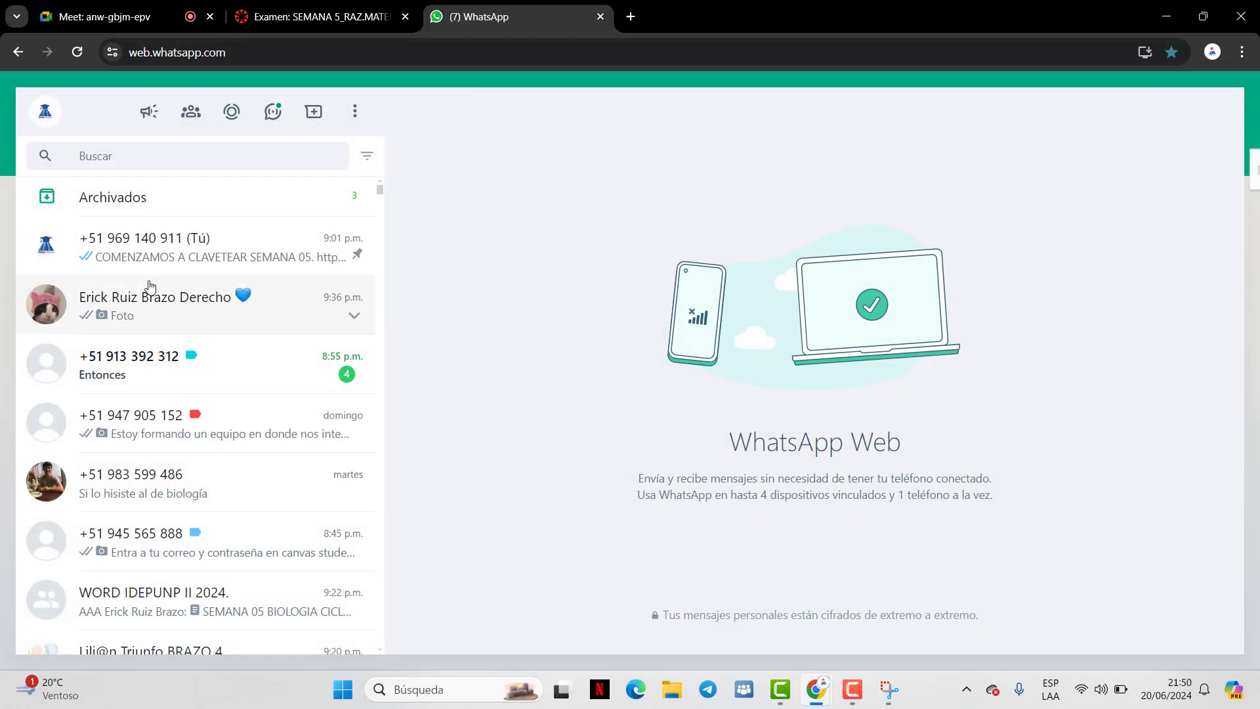
left_click(217, 307)
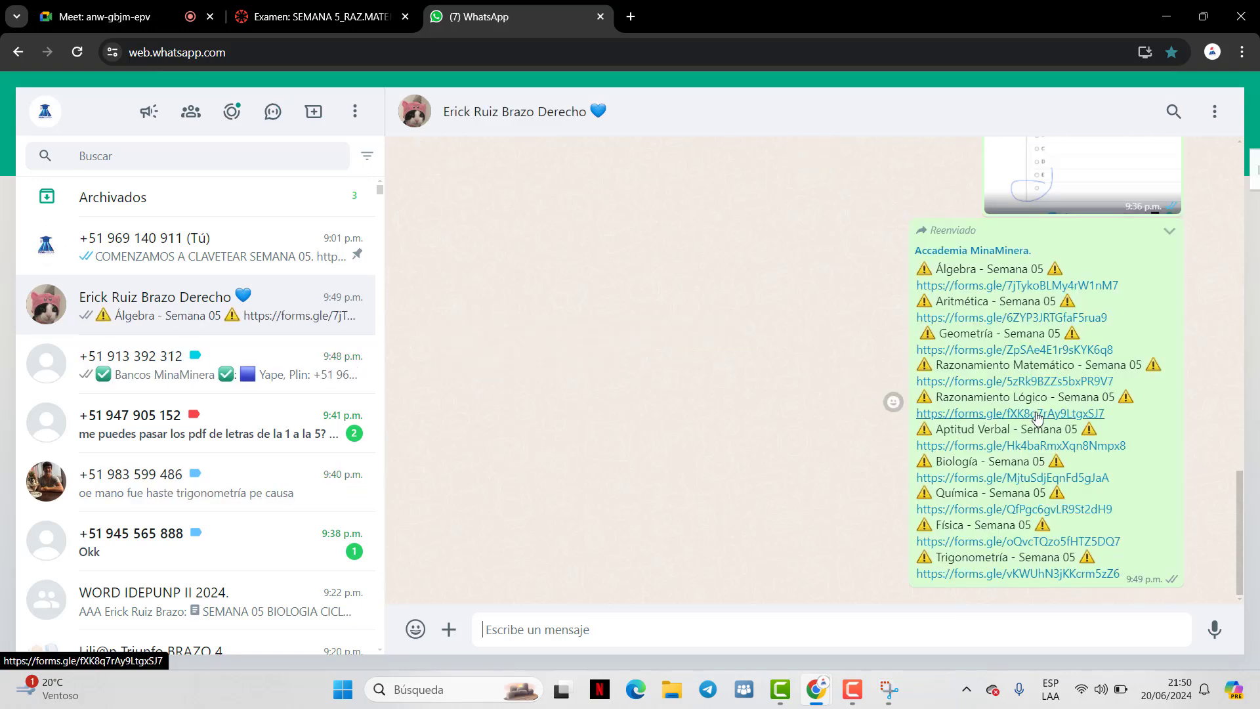
left_click(1047, 382)
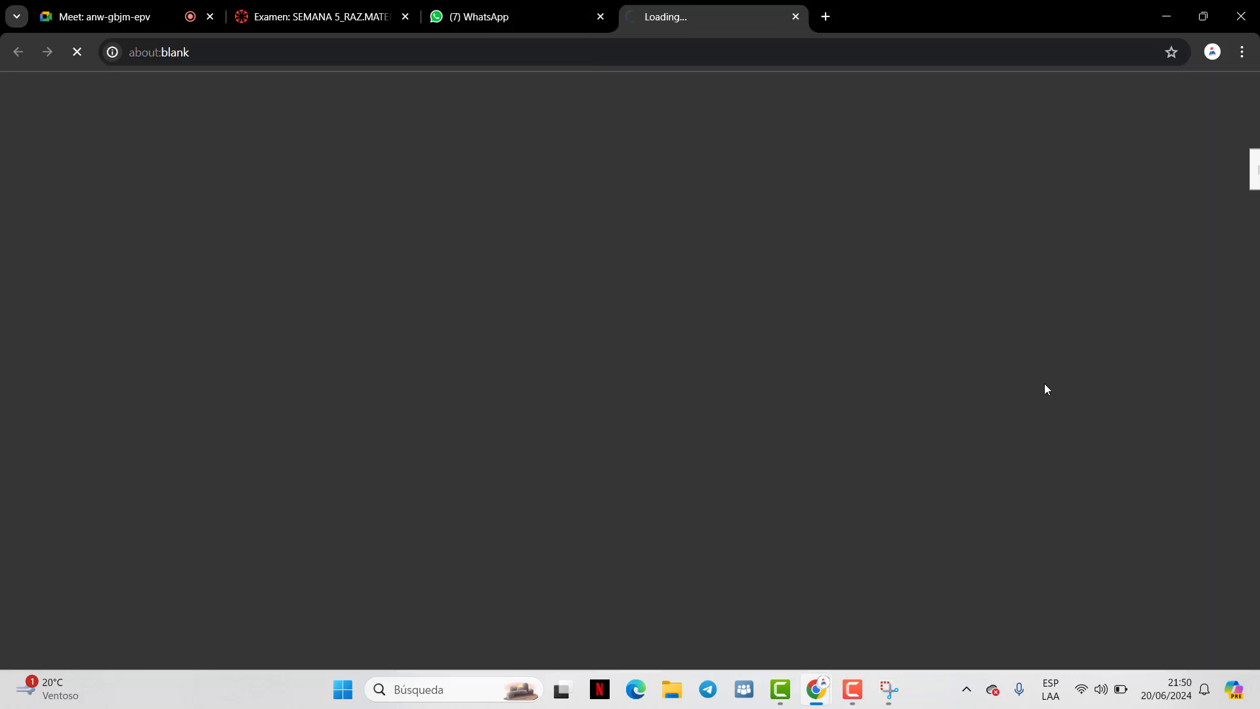
Register the account e-mail with the form response, enter the form's password and continue to the question section
scroll(297, 365, "down", 3)
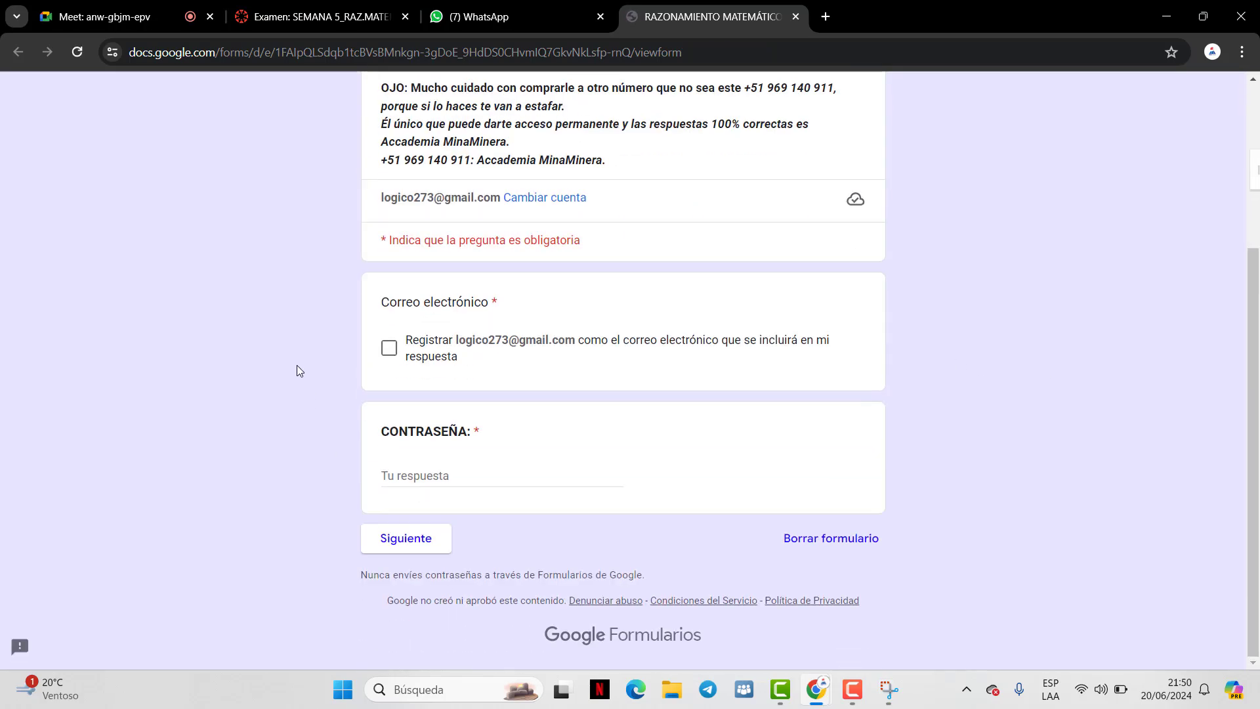
left_click(387, 345)
left_click(420, 477)
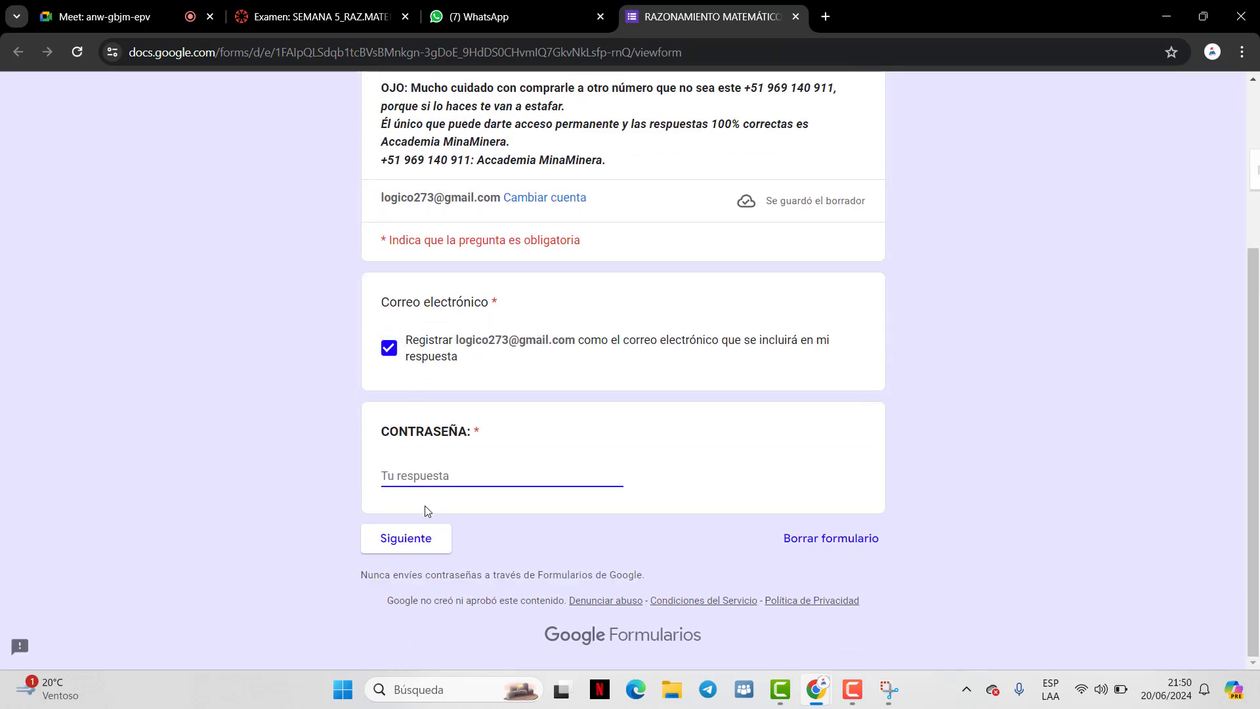
type("EEEEE")
left_click(405, 539)
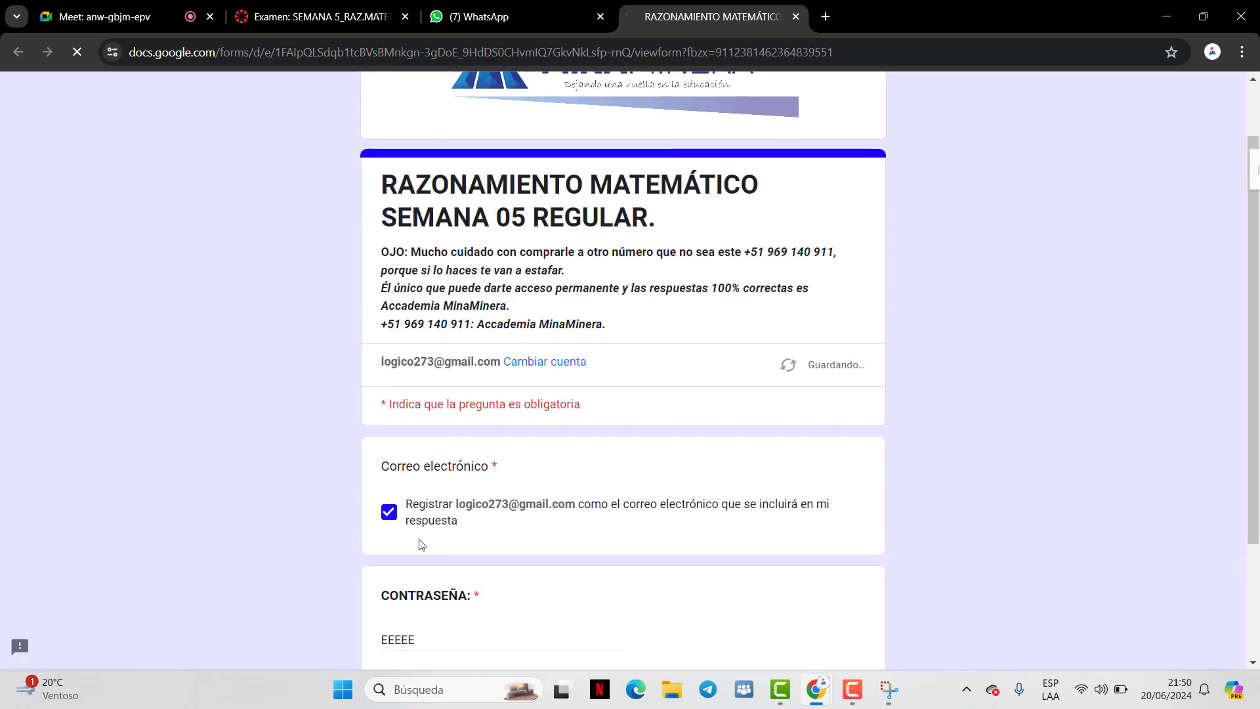
Answer form question 4, on the triangles with at least one asterisk, with option a (22)
scroll(441, 459, "down", 4)
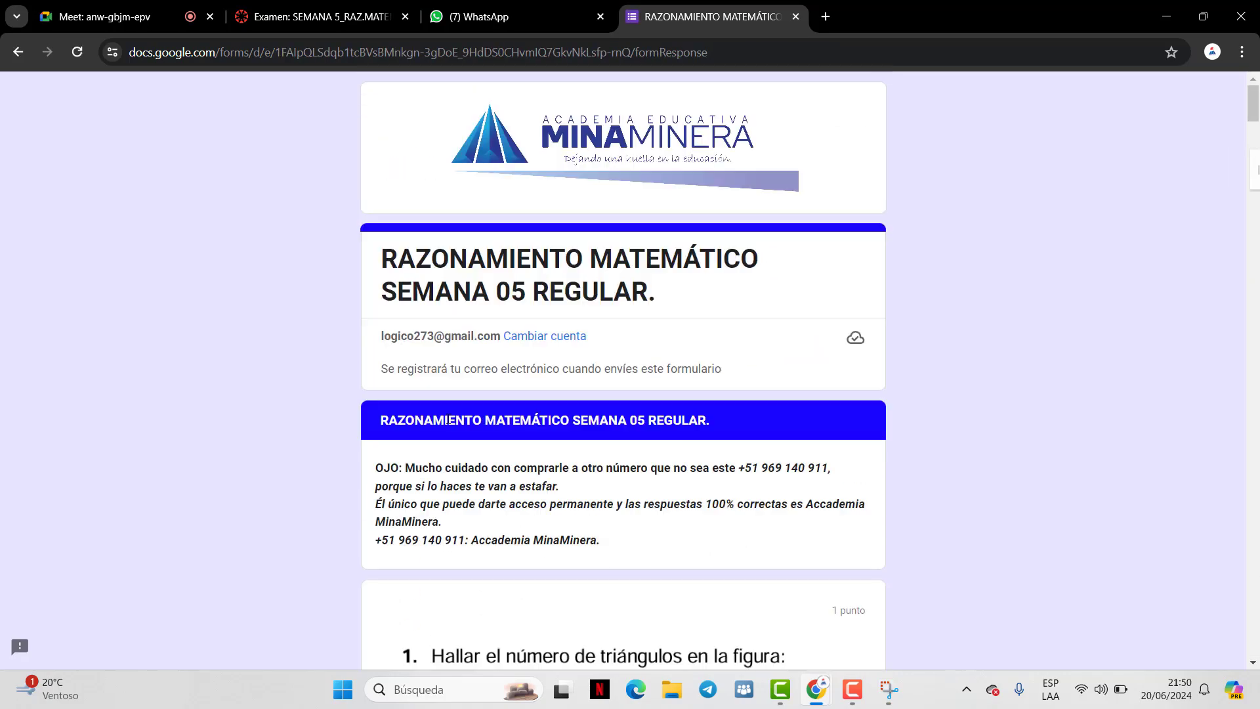
scroll(460, 414, "down", 15)
scroll(455, 404, "down", 20)
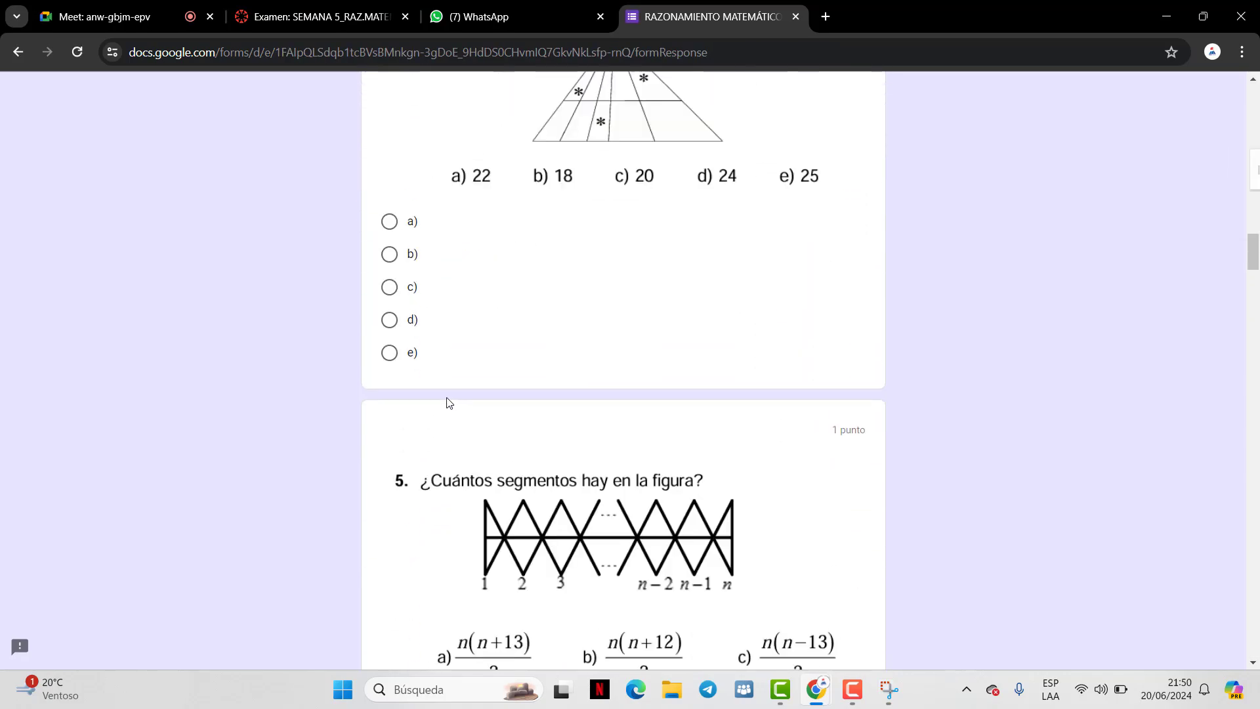
scroll(437, 397, "up", 4)
scroll(438, 381, "down", 2)
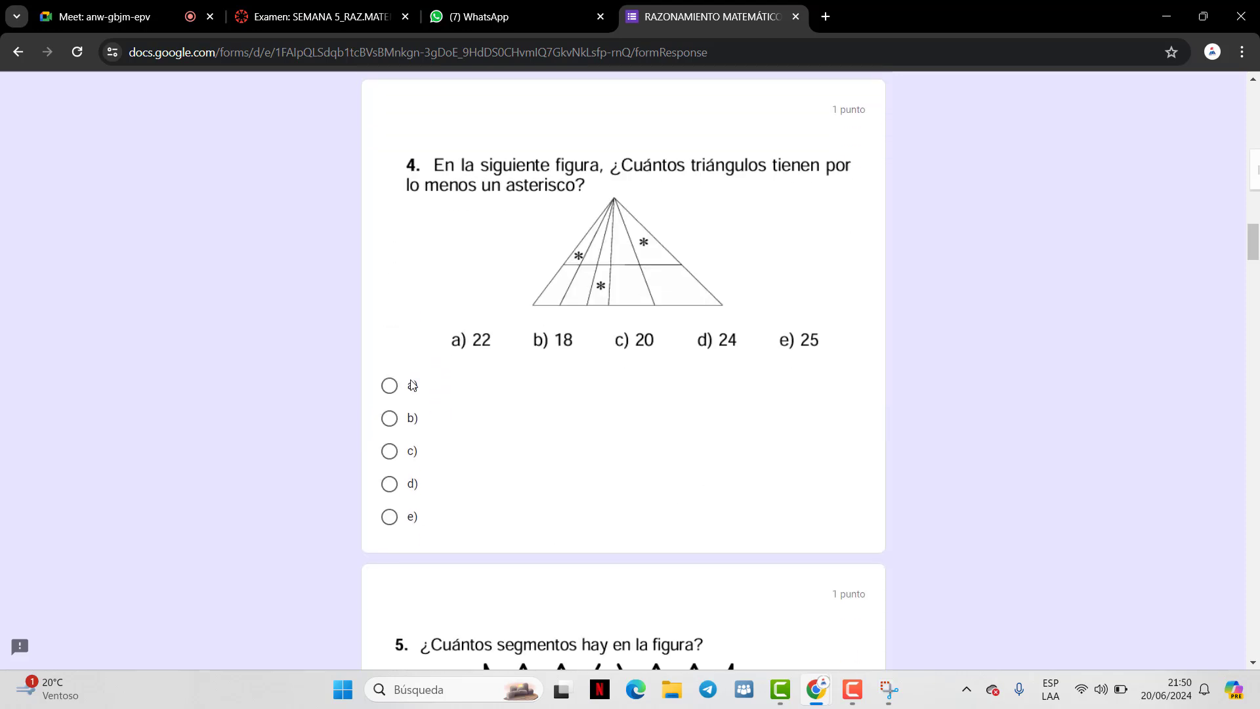
left_click(389, 385)
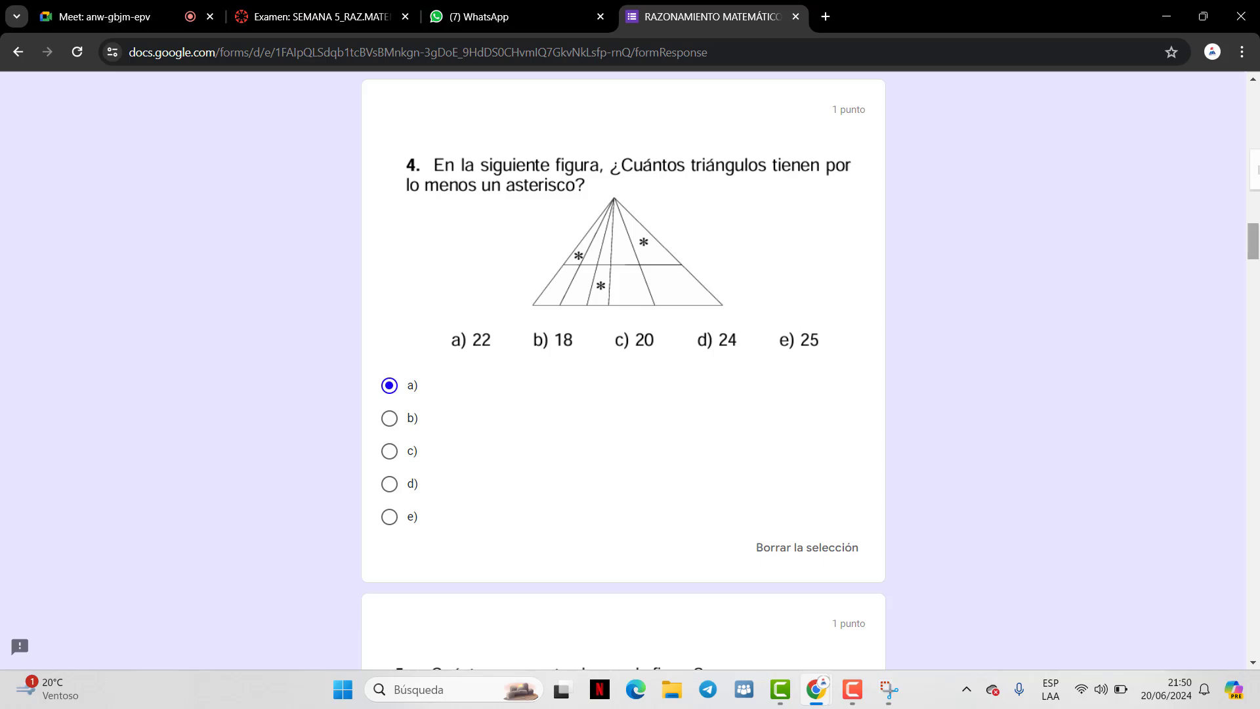
Leave the remaining form questions blank, continue to the final section and submit the form
scroll(1253, 242, "down", 11)
left_click_drag(1253, 286, 1253, 638)
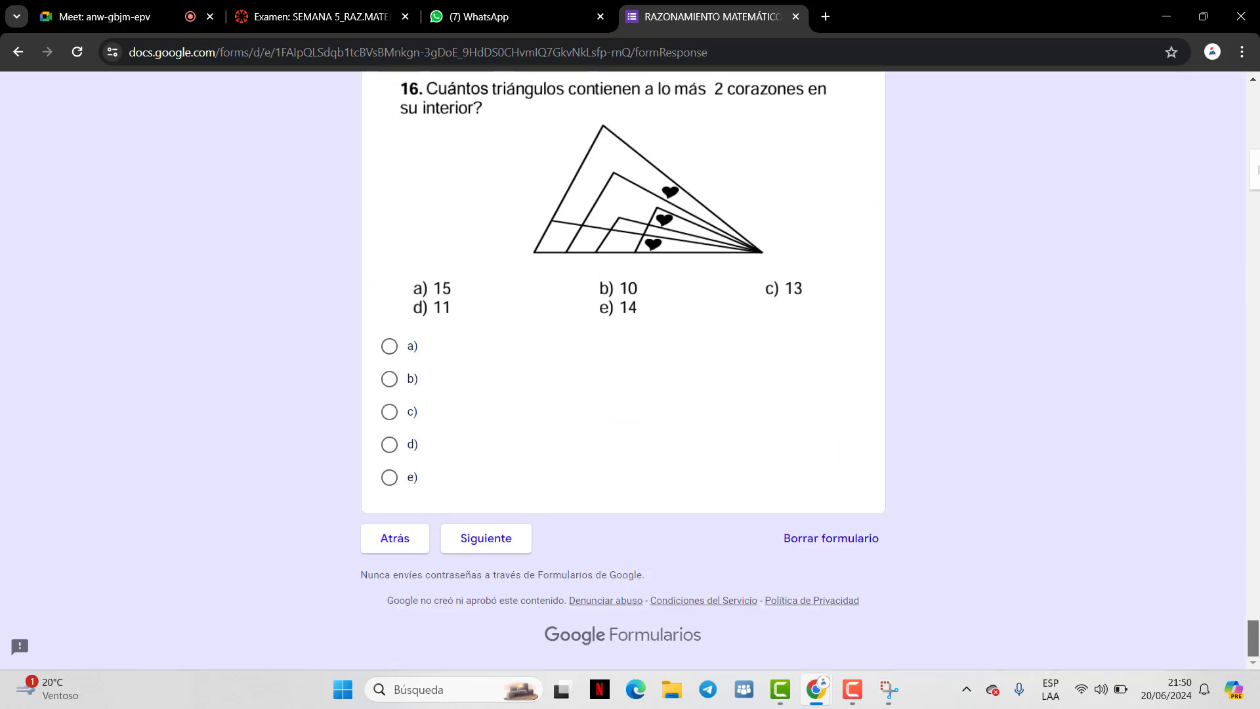
left_click(502, 553)
scroll(509, 430, "down", 14)
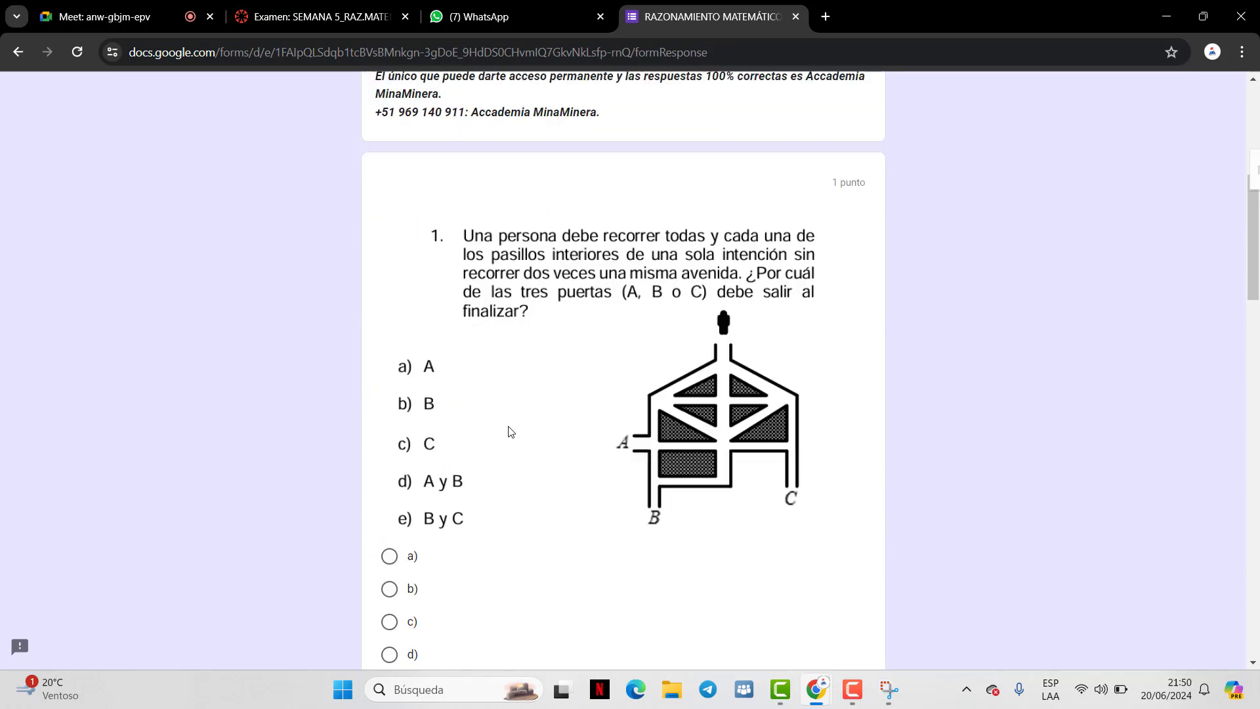
scroll(532, 422, "down", 17)
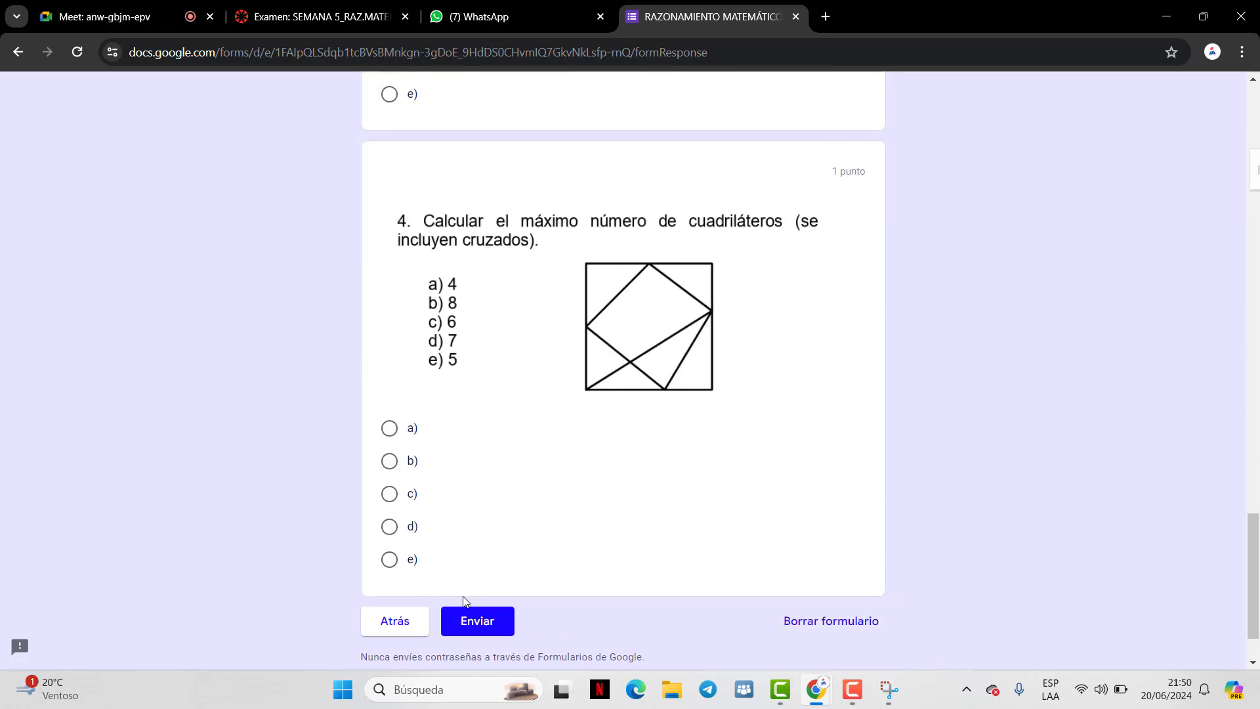
left_click(490, 622)
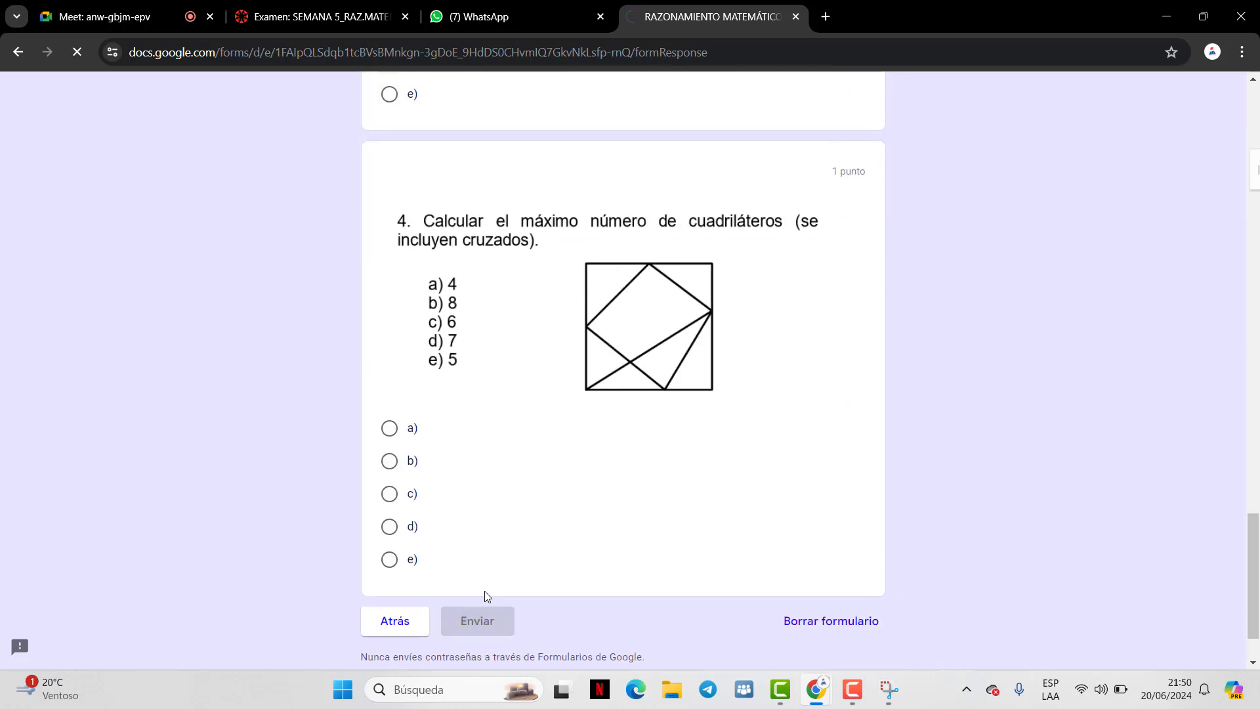
Open the form's score report and check how question 4, on the triangles with at least one asterisk, was marked
left_click(465, 383)
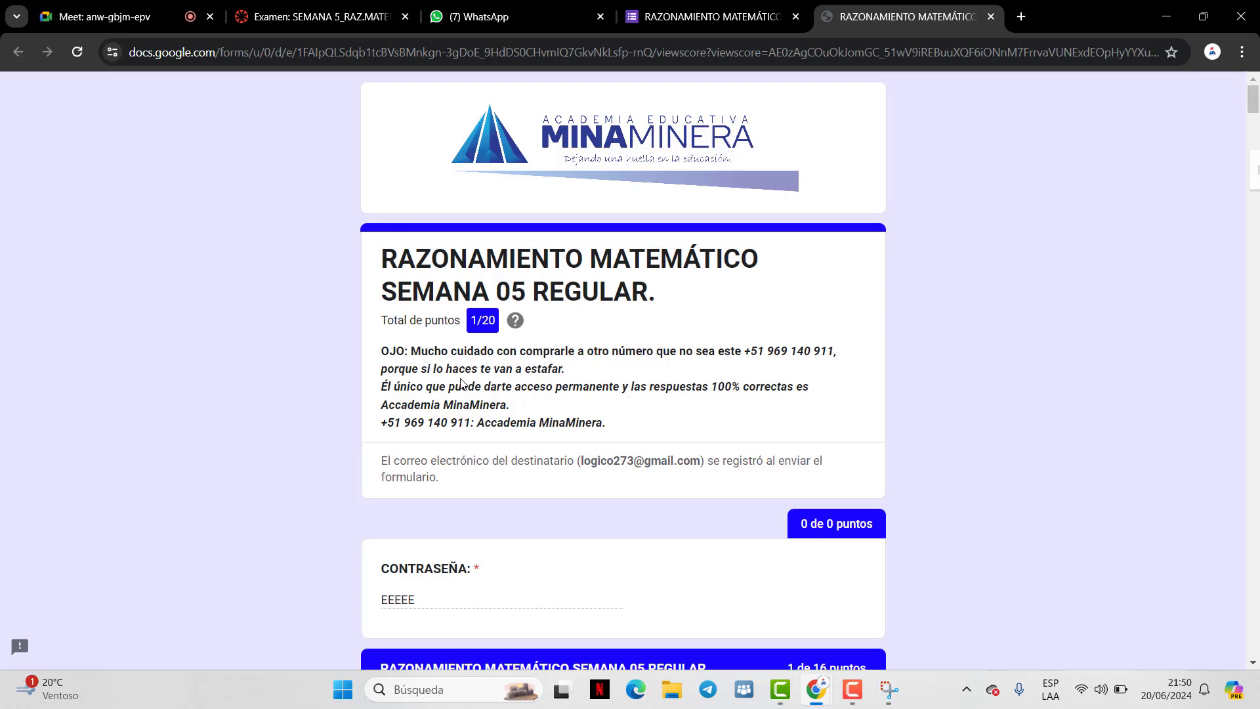
scroll(483, 357, "down", 1)
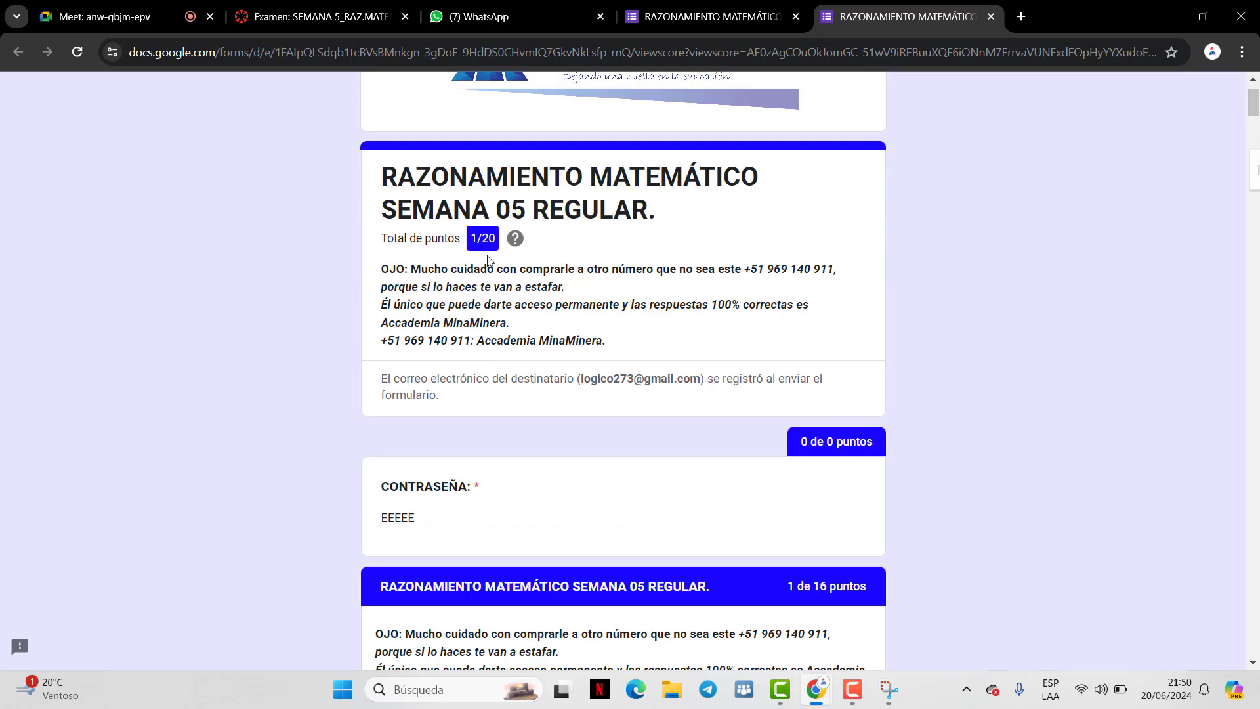
scroll(488, 259, "down", 20)
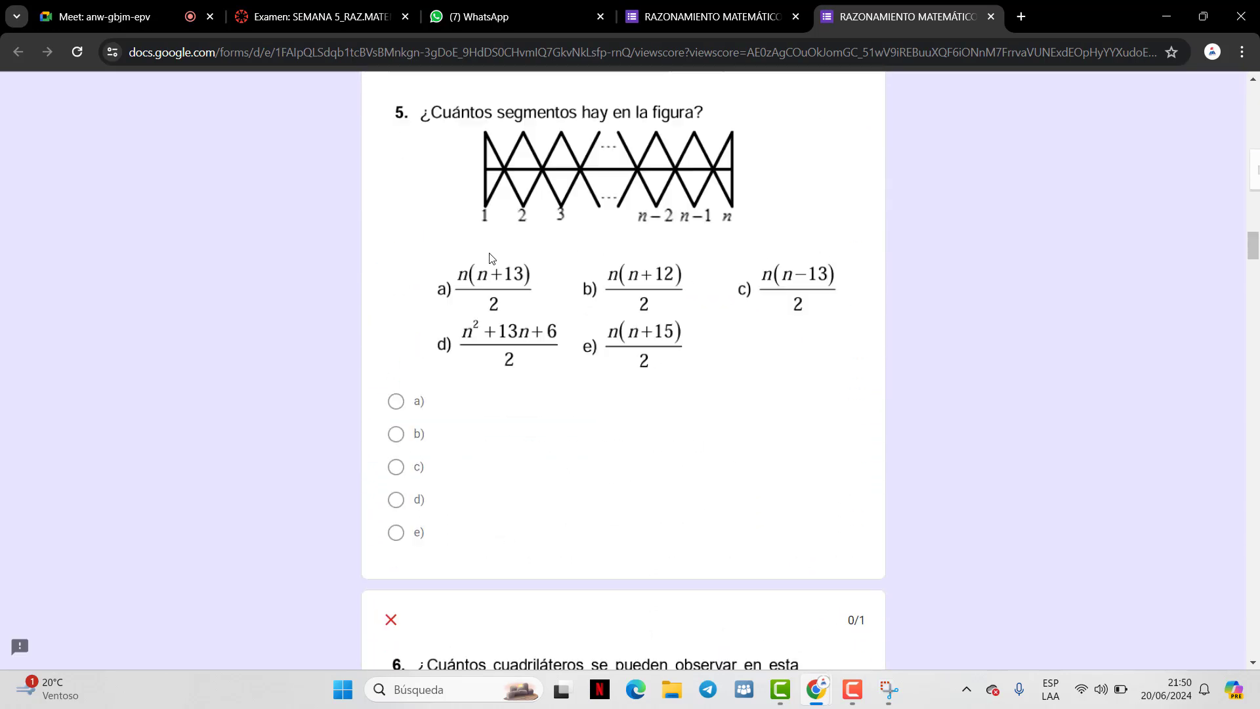
scroll(489, 258, "up", 10)
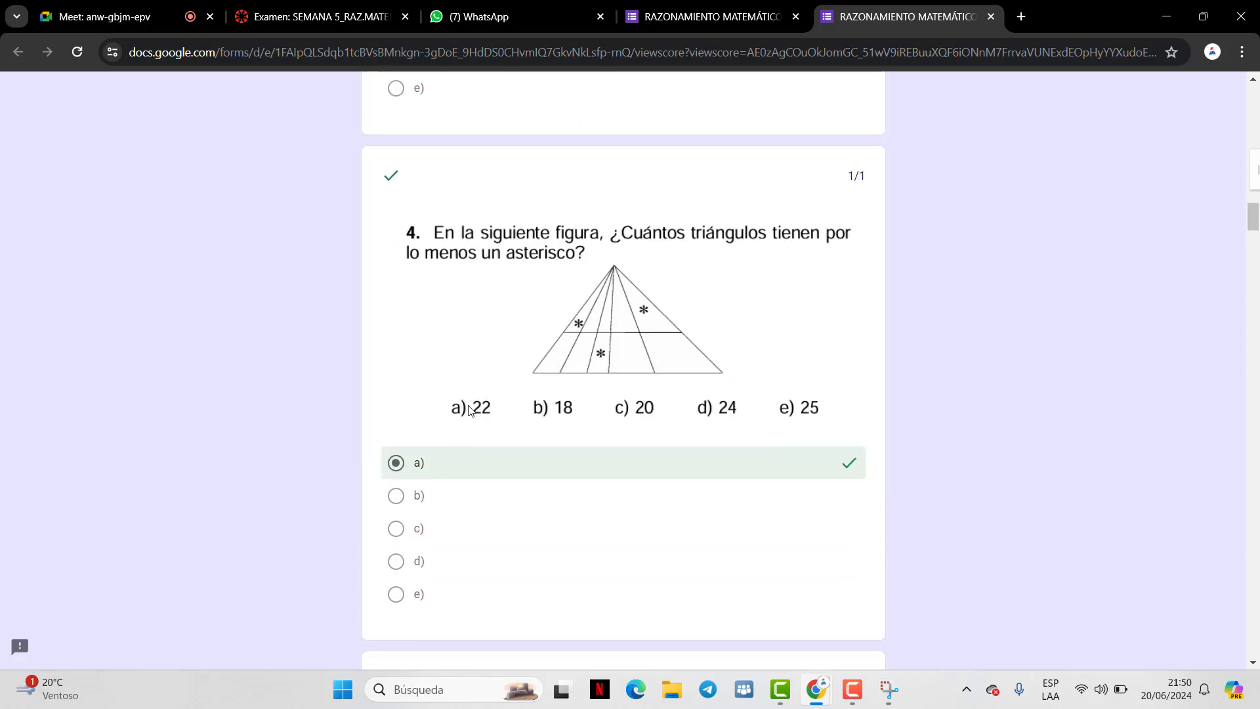
Return to the Canvas exam and answer question 16, on the triangles with at least one asterisk, with option C (22)
left_click(656, 15)
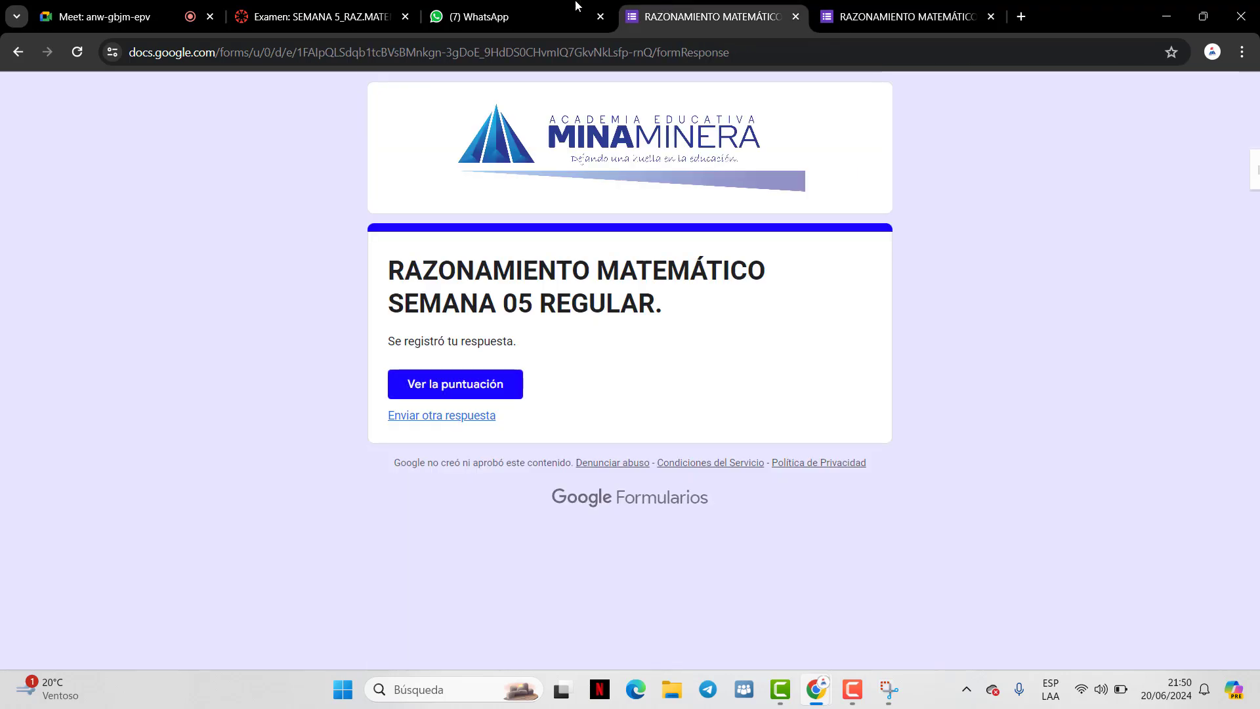
left_click(538, 5)
left_click(309, 9)
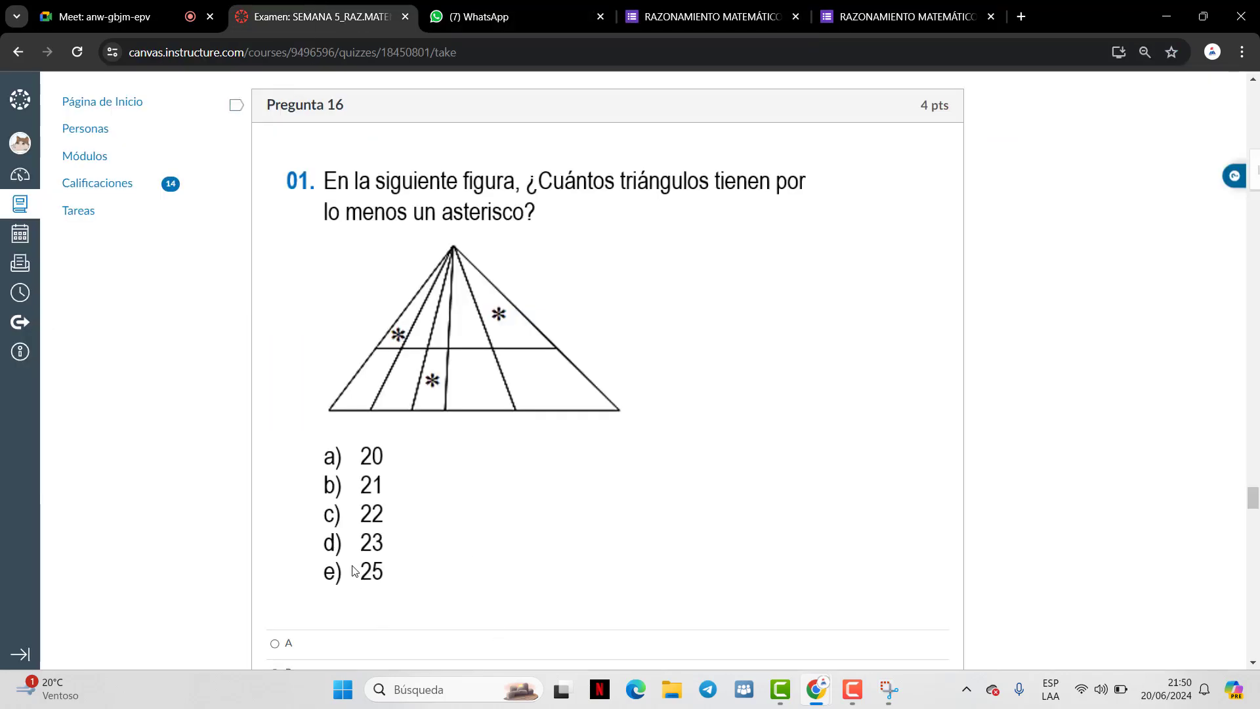
scroll(332, 554, "down", 3)
scroll(323, 521, "up", 3)
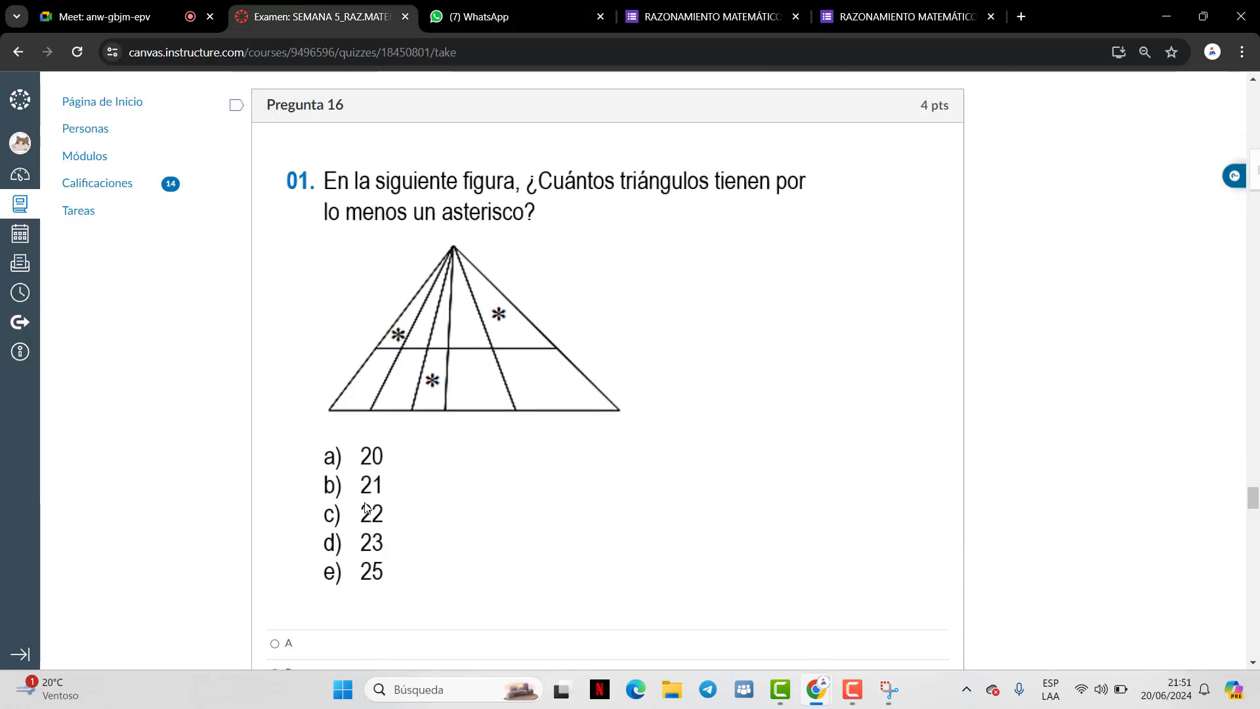
scroll(319, 427, "down", 1)
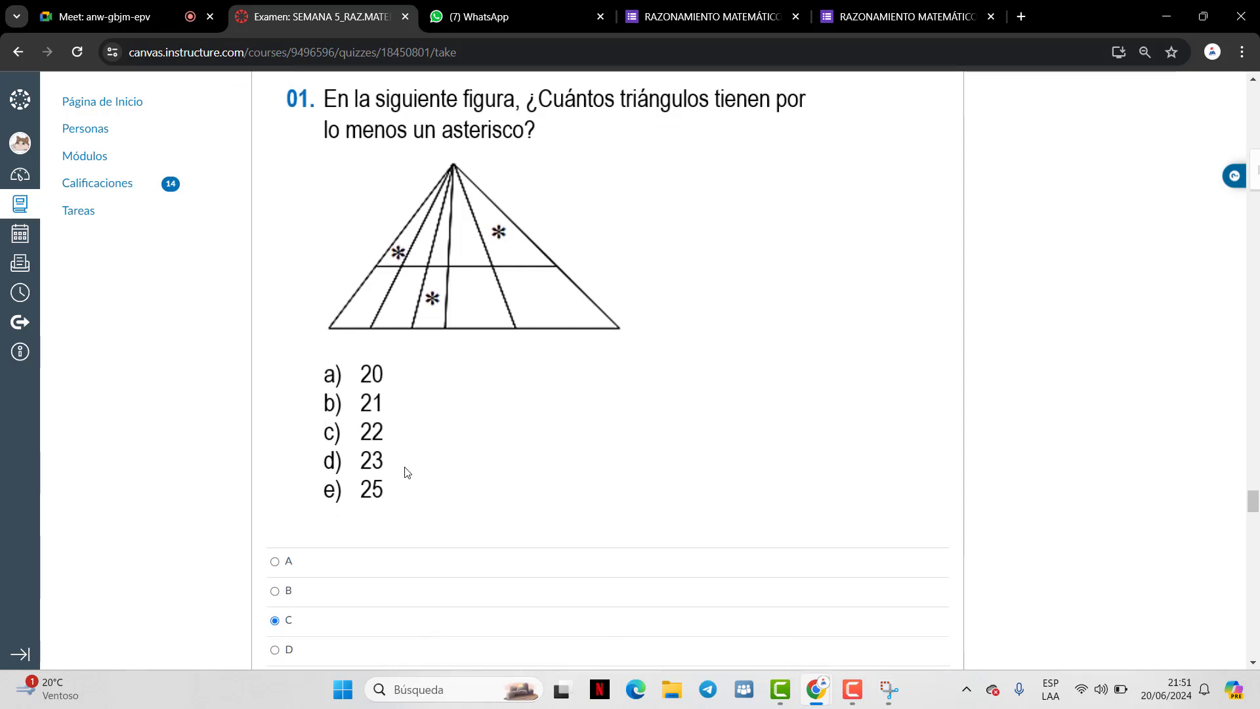
Answer question 17, on the door where the street route ends, with option A (A o B)
scroll(407, 472, "down", 9)
scroll(426, 362, "up", 1)
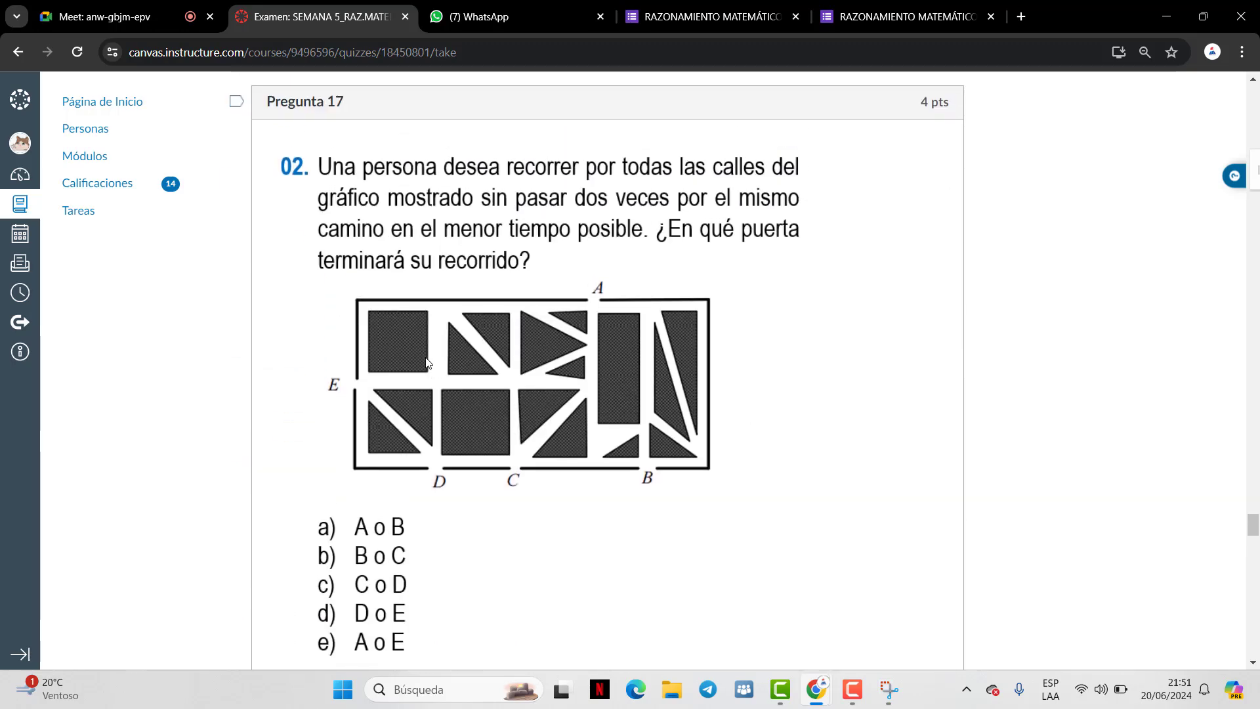
scroll(392, 426, "down", 1)
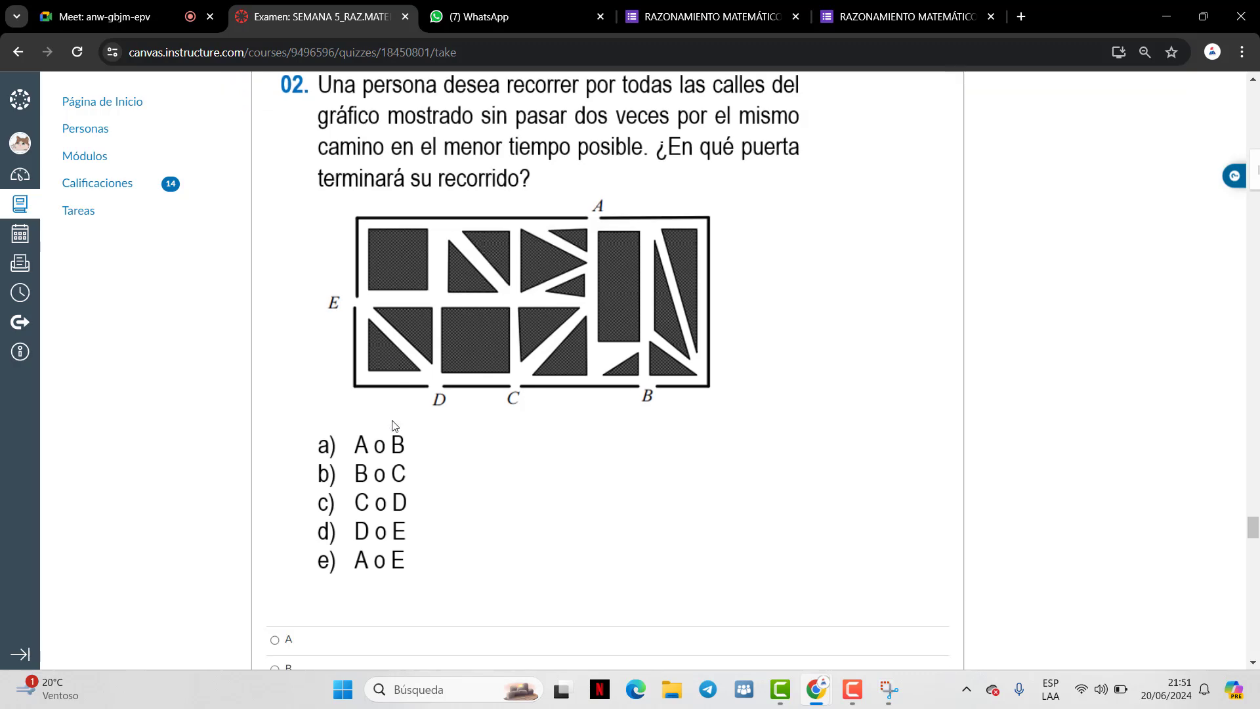
scroll(416, 391, "up", 1)
scroll(416, 387, "down", 1)
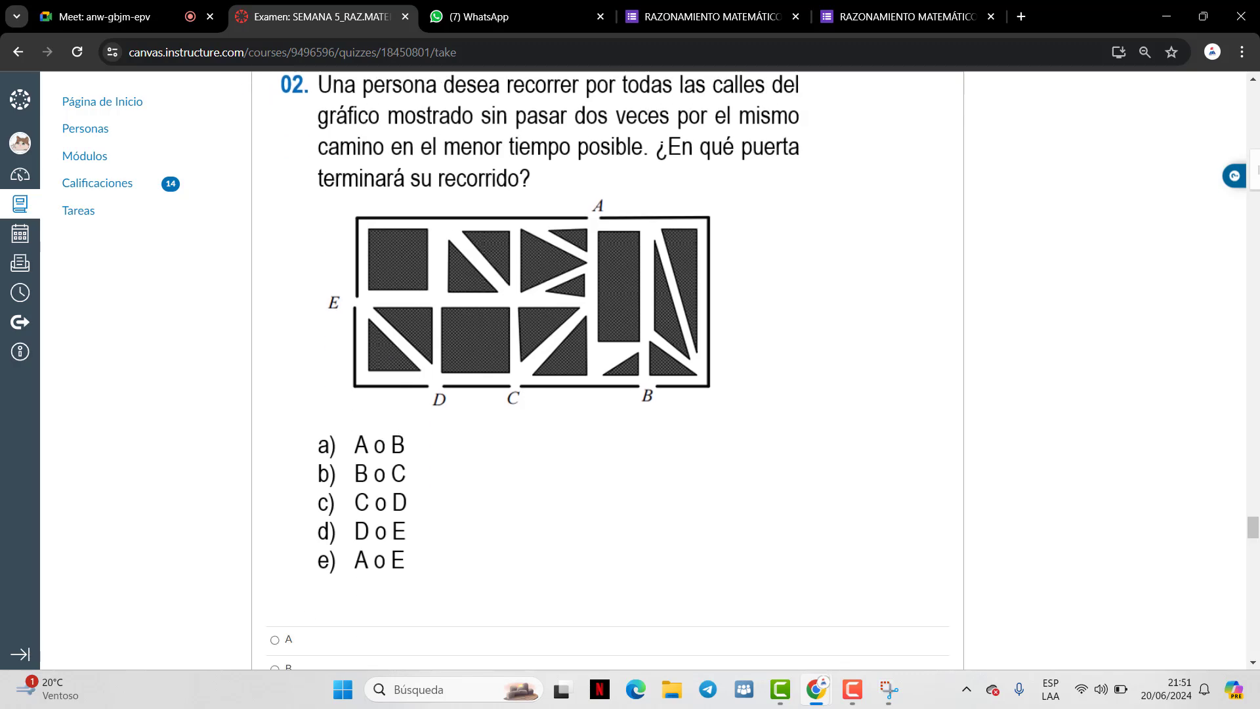
left_click(275, 640)
Answer question 18, on the drawings that can be traced without lifting the pencil, with option A (I y II)
scroll(453, 286, "down", 8)
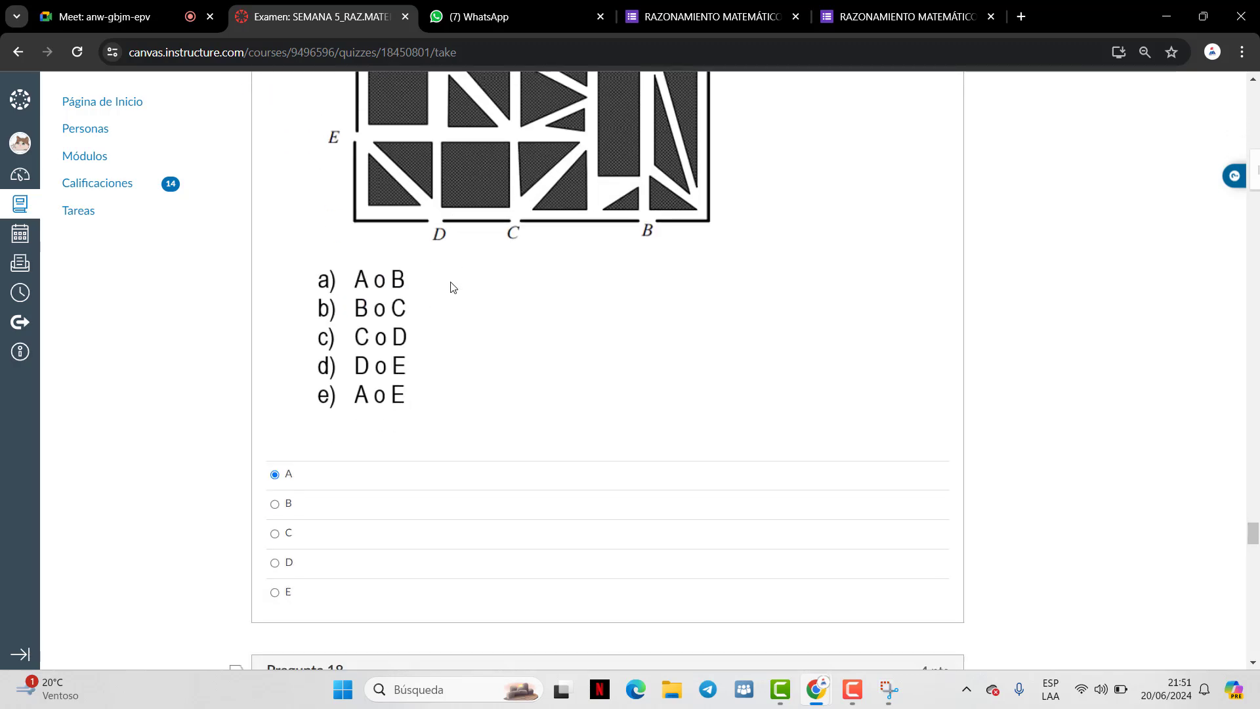
scroll(463, 281, "up", 1)
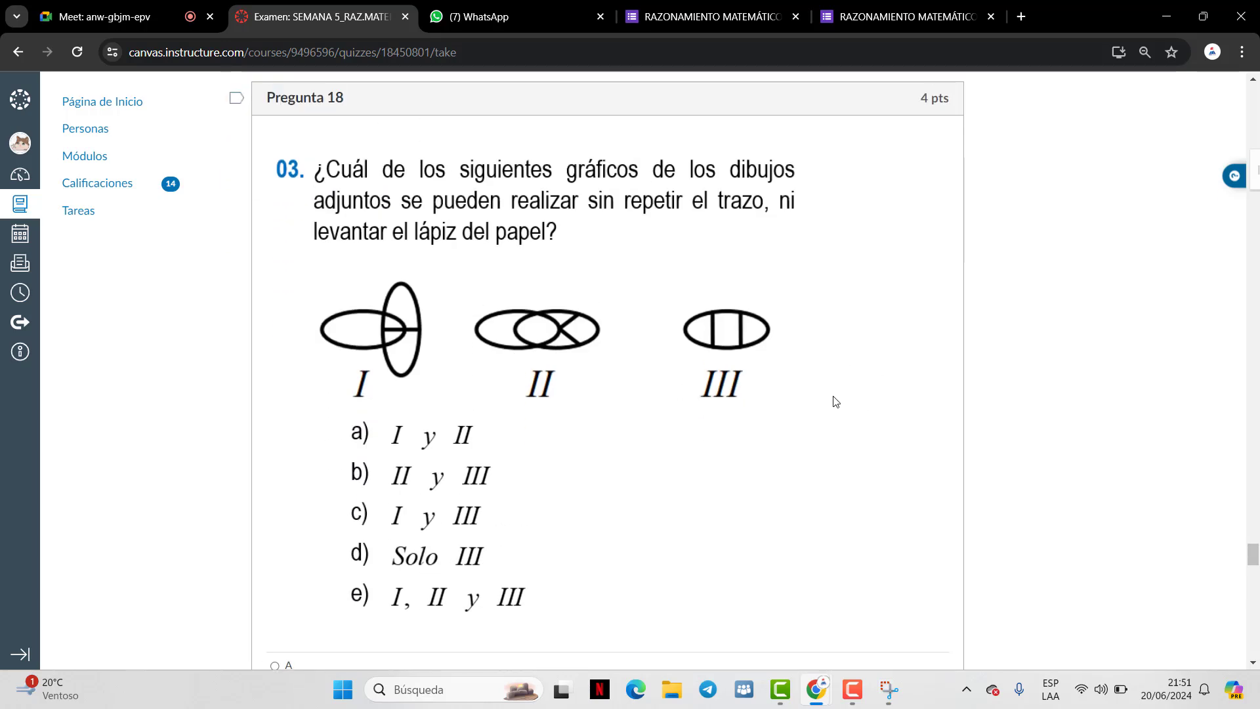
scroll(317, 483, "down", 1)
left_click(274, 583)
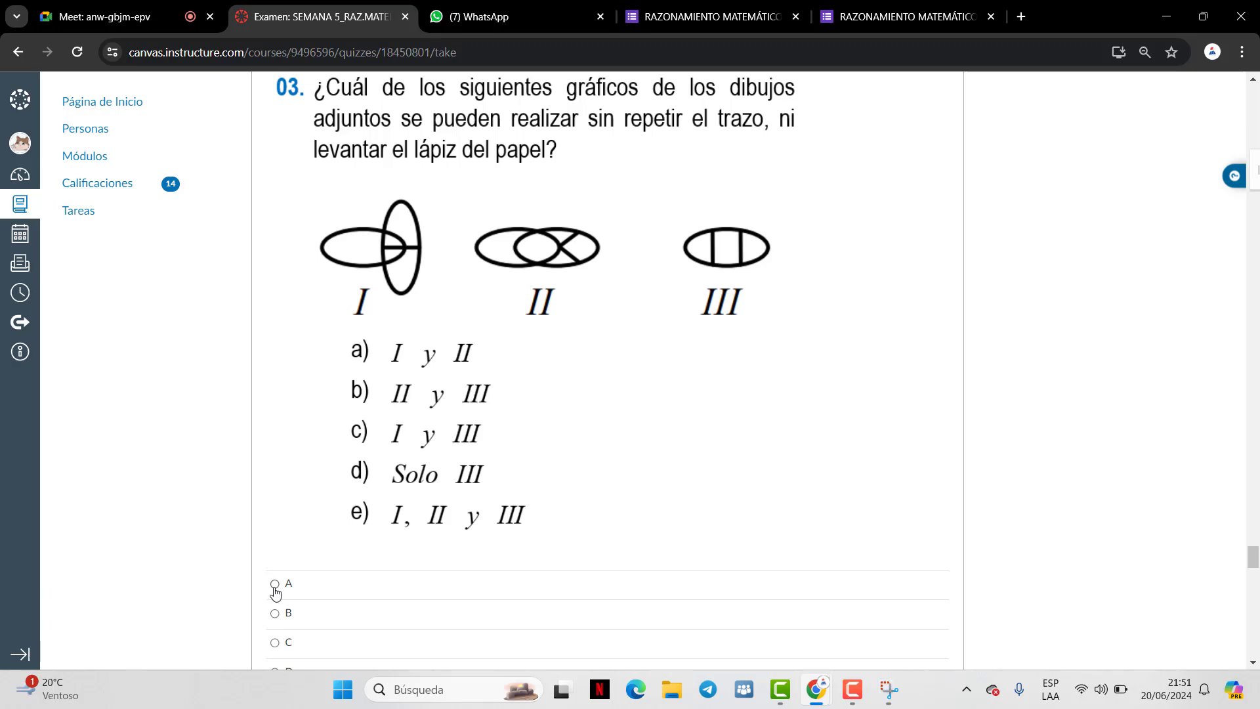
Answer question 19, on the number of circular sectors, with option E (760)
scroll(885, 259, "down", 9)
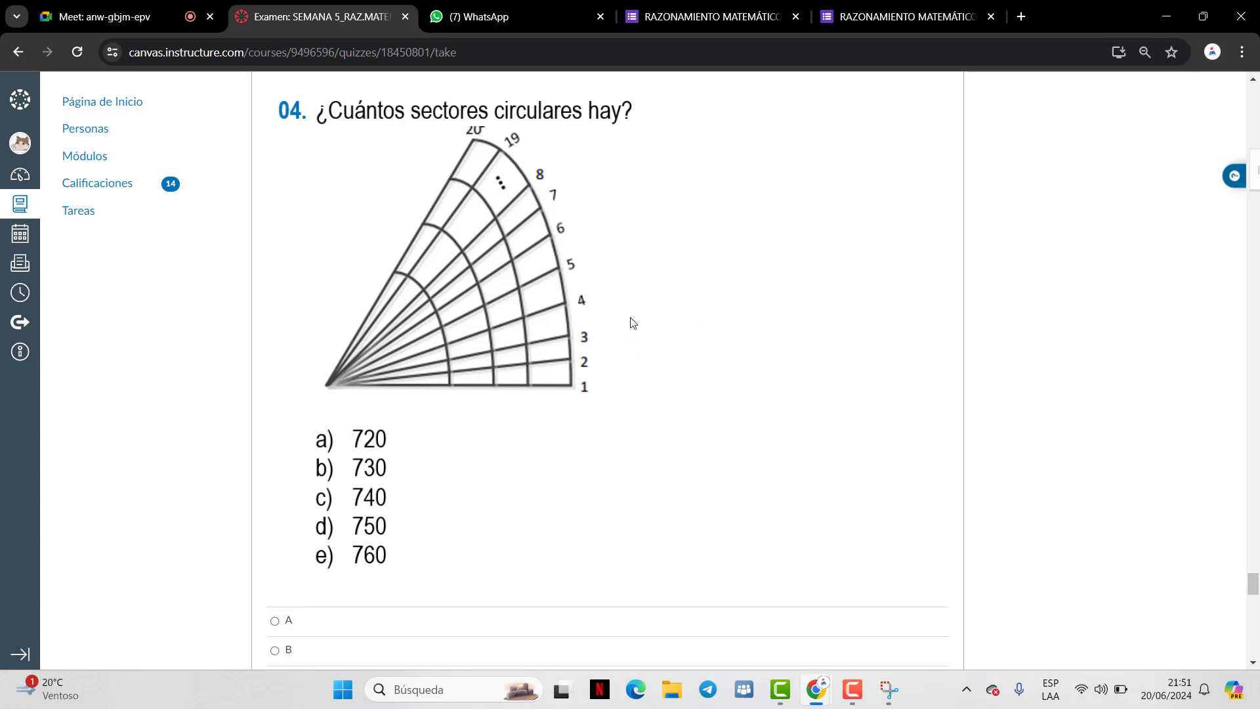
scroll(509, 467, "down", 3)
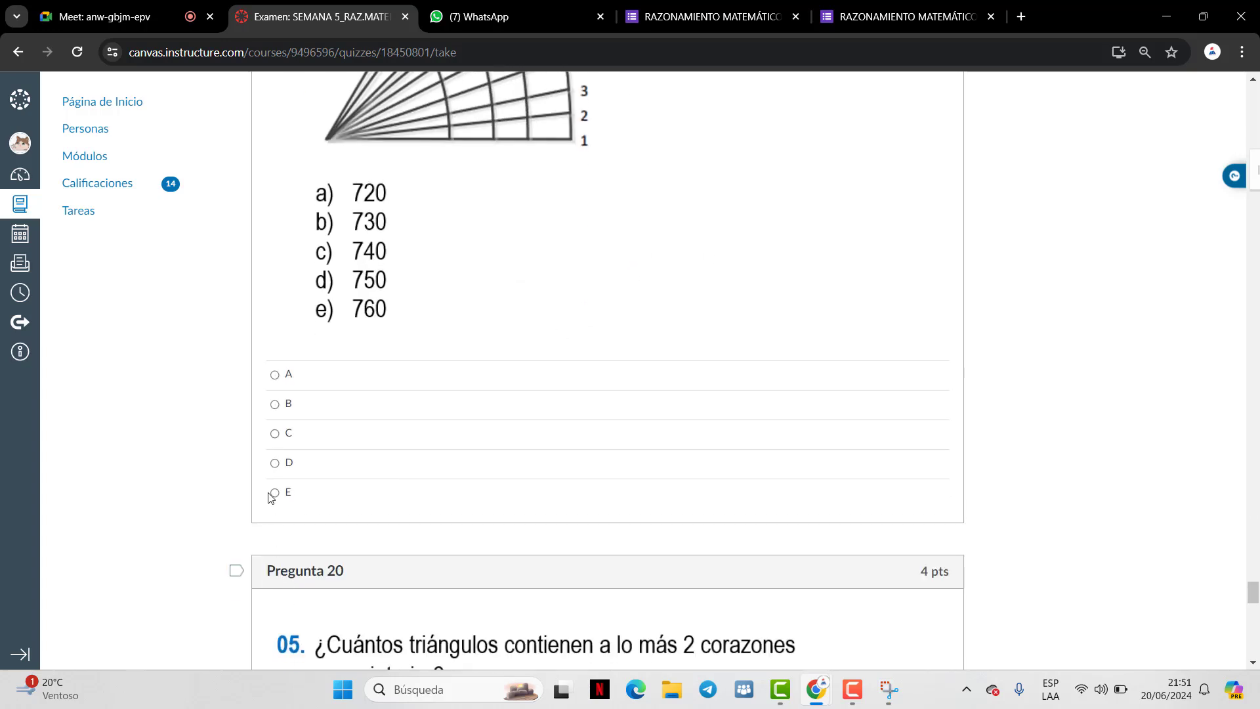
left_click(274, 493)
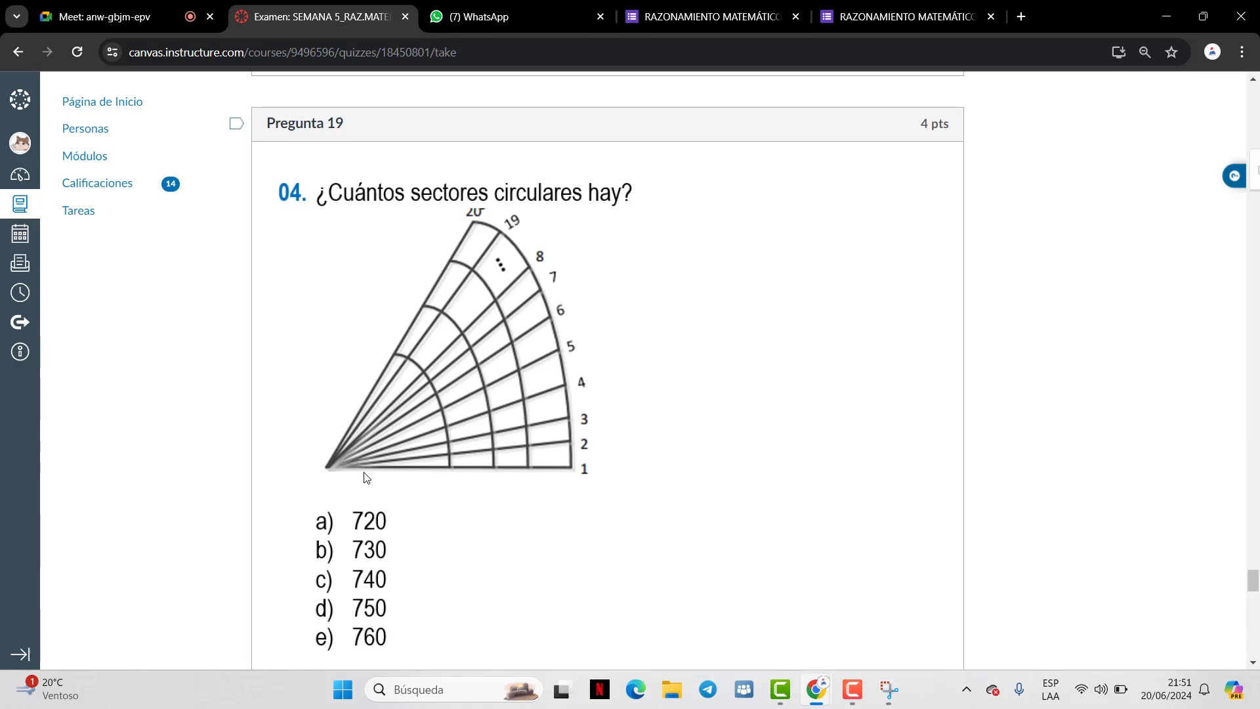
Answer question 20, on the triangles containing at most 2 hearts, with option C (14)
scroll(365, 475, "down", 9)
scroll(489, 474, "down", 2)
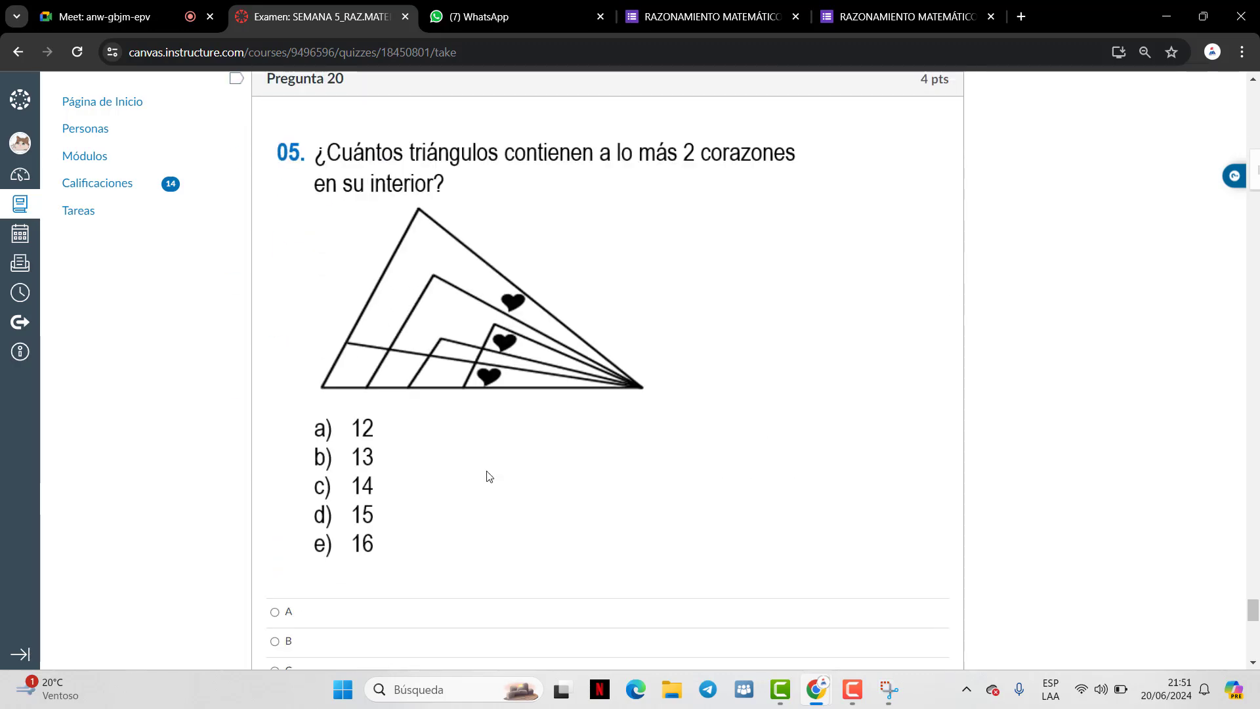
scroll(487, 475, "up", 1)
scroll(487, 477, "down", 1)
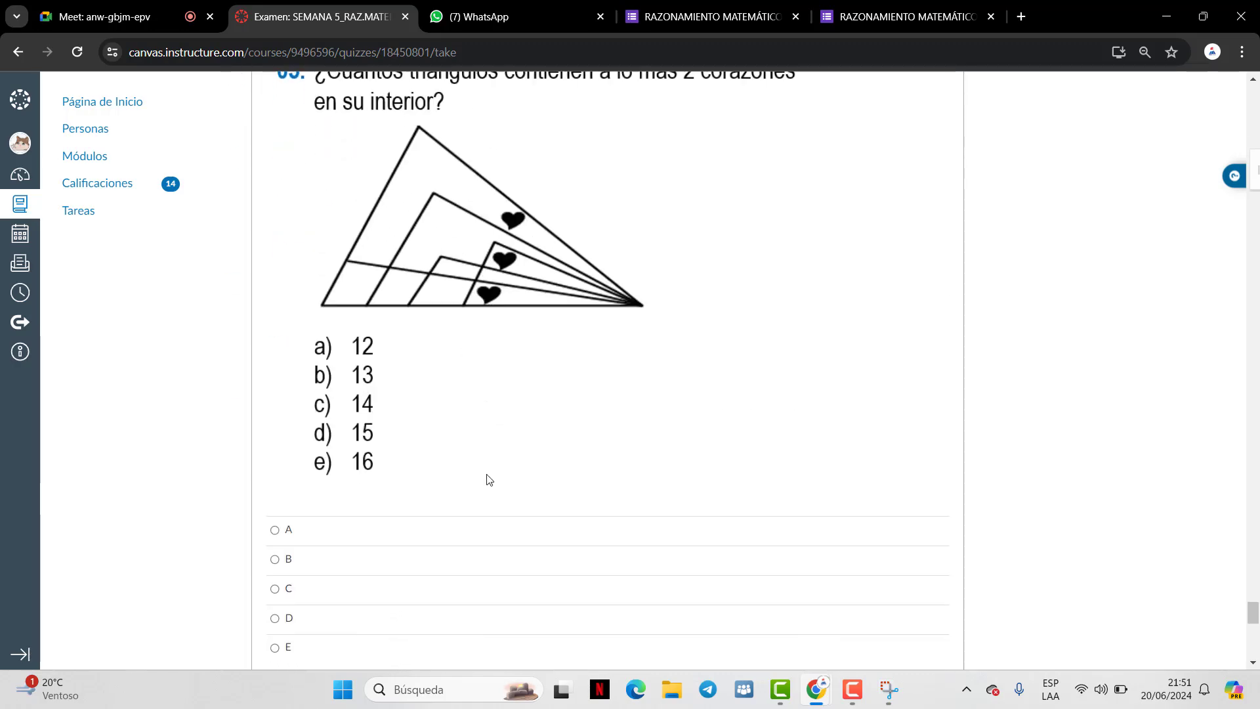
scroll(423, 528, "up", 2)
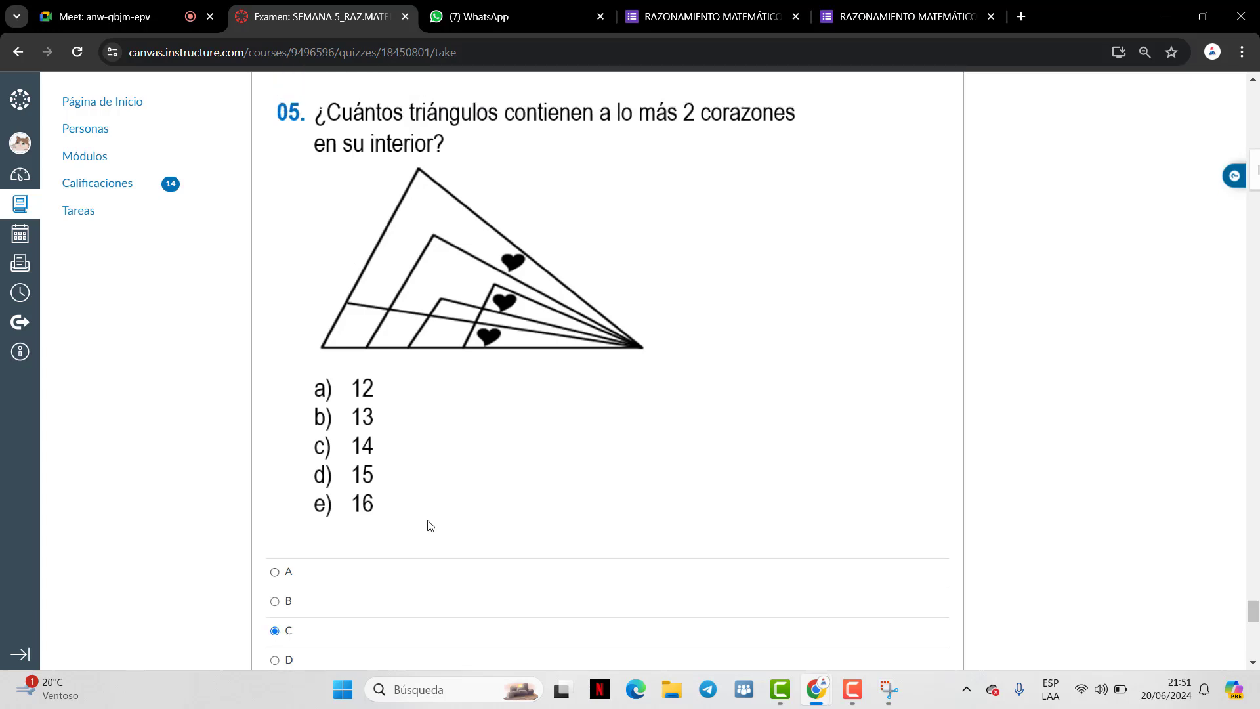
Answer question 21, on the number of triangles in the figure, with option E (49)
scroll(438, 517, "down", 1)
scroll(475, 498, "down", 10)
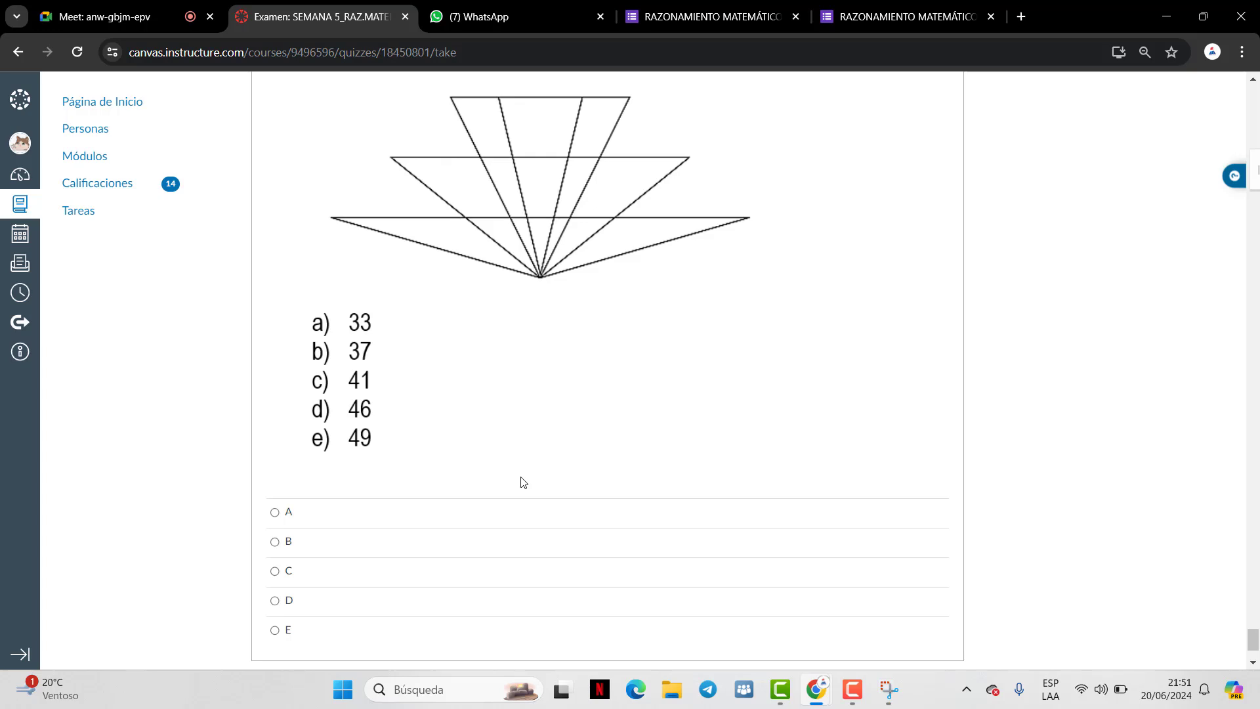
scroll(522, 480, "up", 2)
scroll(520, 482, "down", 1)
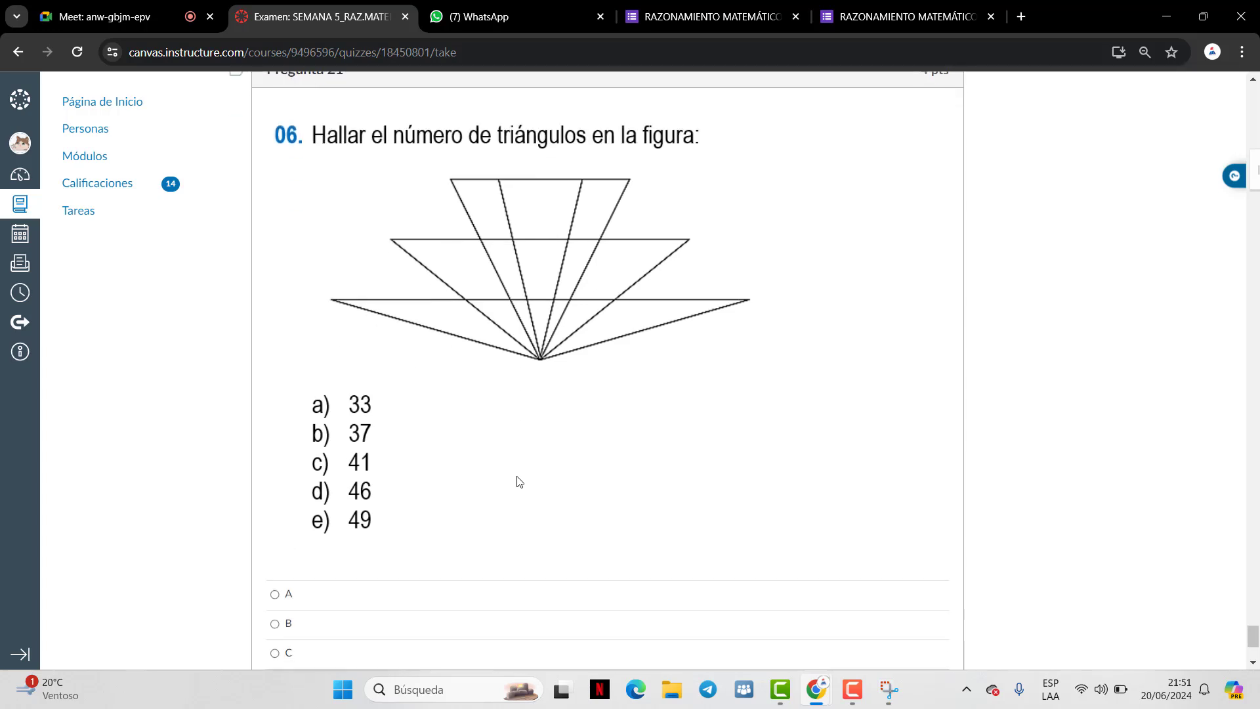
scroll(520, 440, "down", 3)
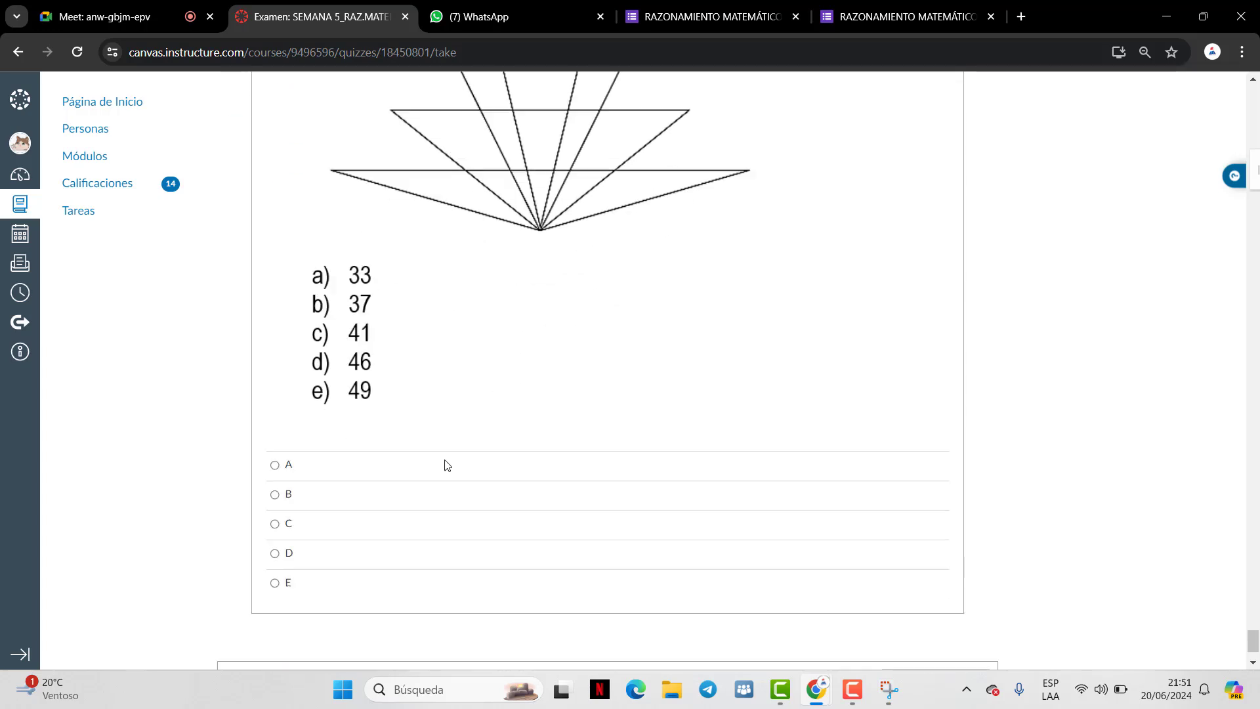
left_click(301, 555)
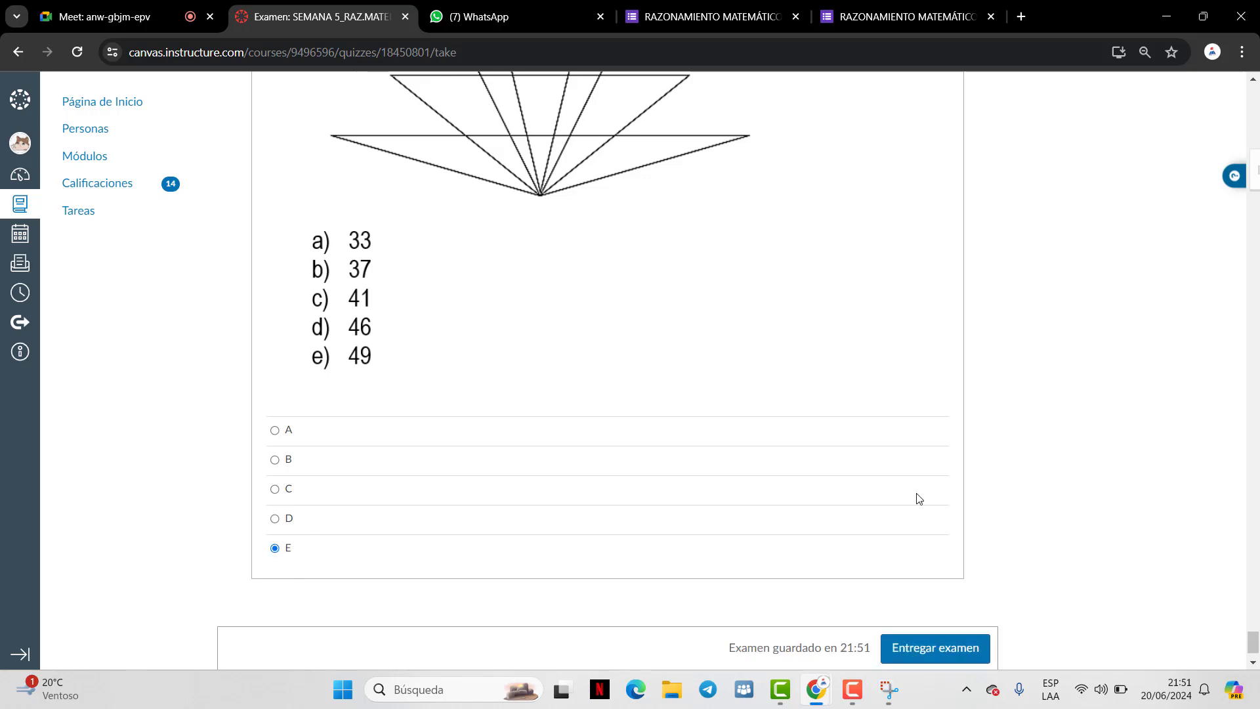
Submit the SEMANA 5_RAZ.MATEMATICO exam and look over its attempt history
left_click(945, 657)
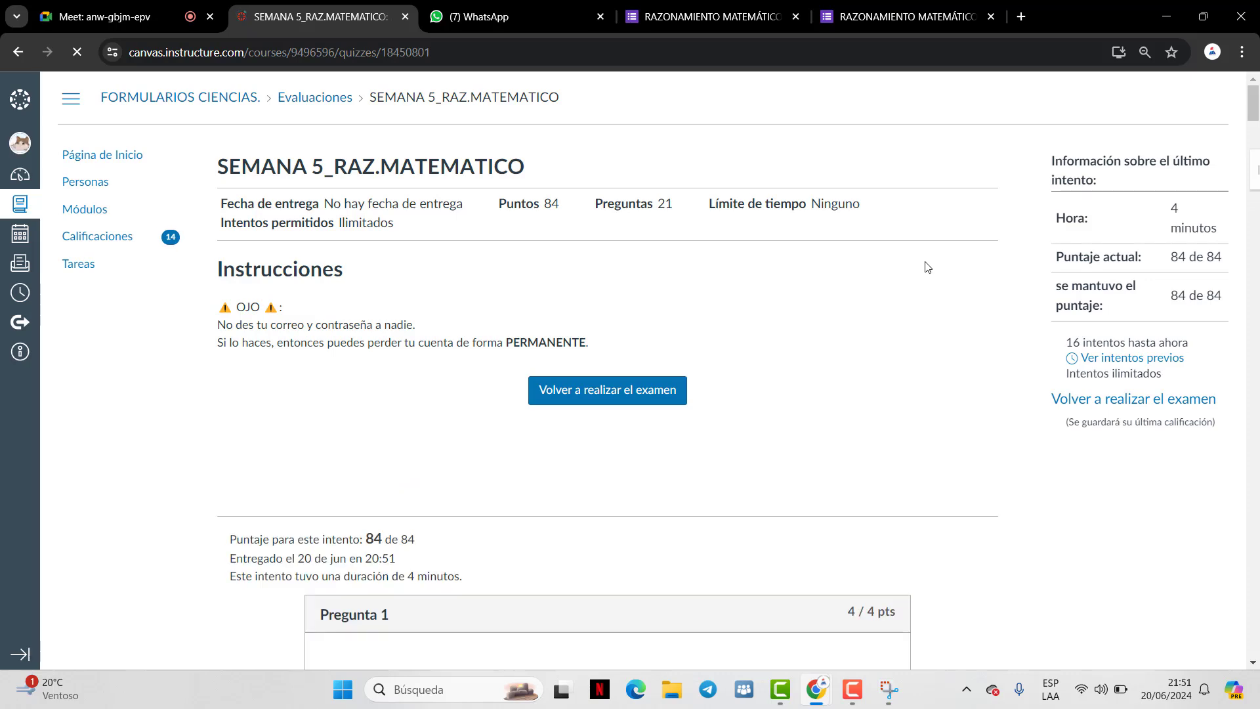
scroll(932, 246, "down", 4)
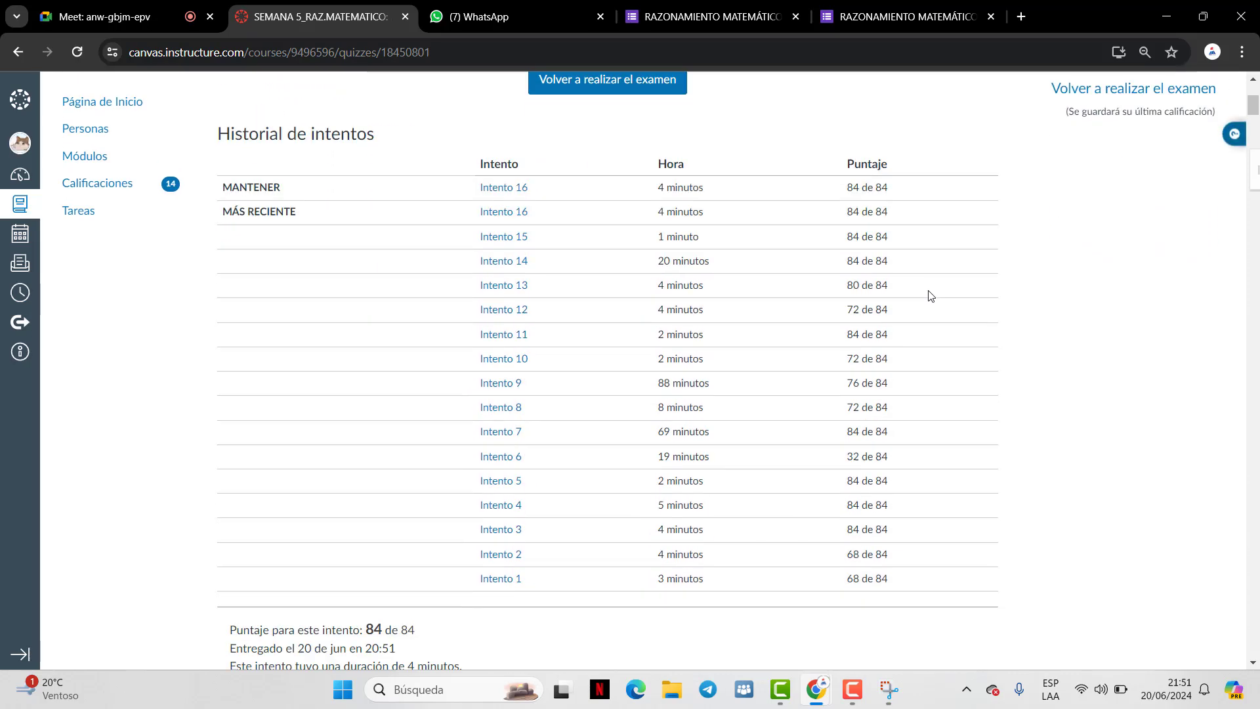
scroll(931, 288, "up", 1)
scroll(932, 290, "down", 3)
scroll(934, 294, "up", 5)
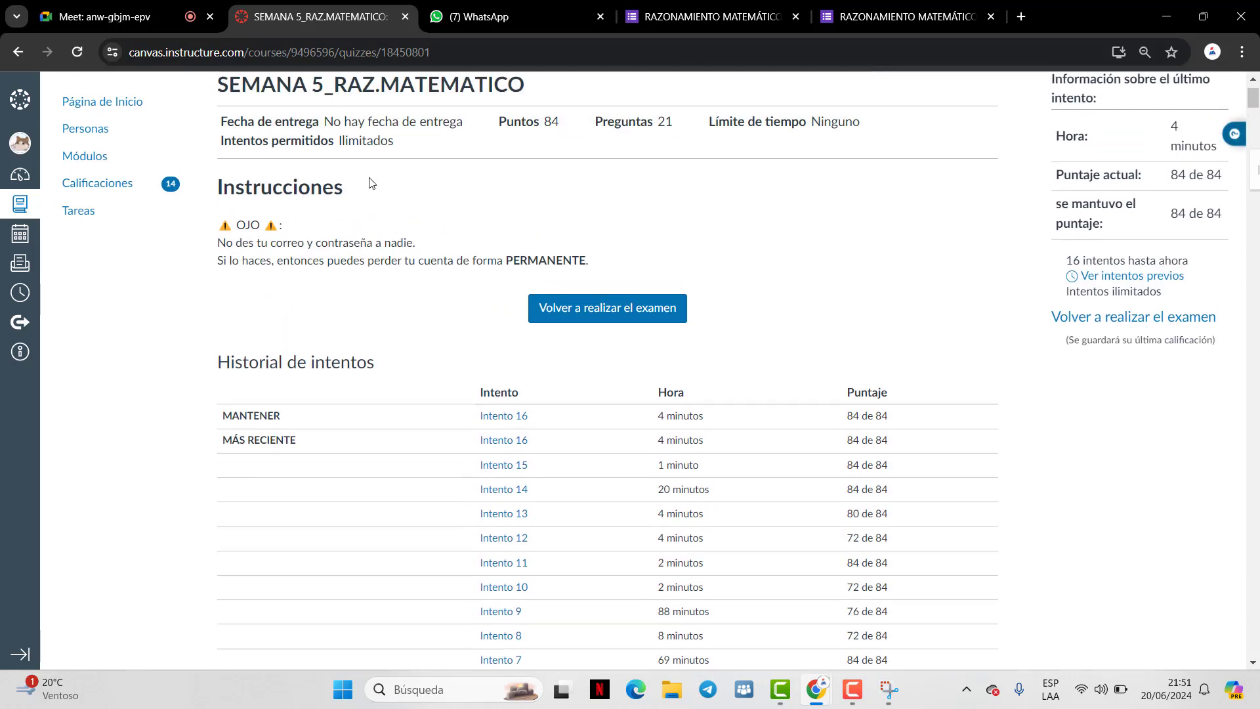
Open the course's assignment list at the SEMANA 5 group and switch to the Google Meet call
left_click(80, 210)
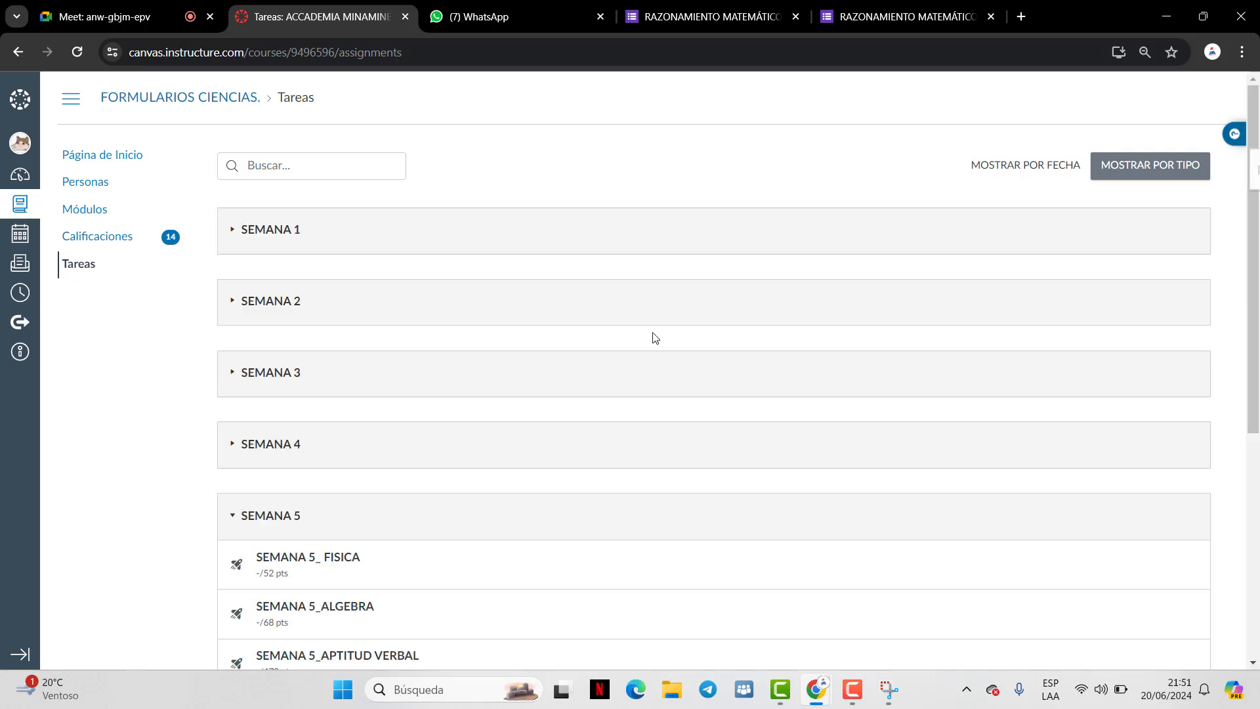
scroll(492, 448, "down", 5)
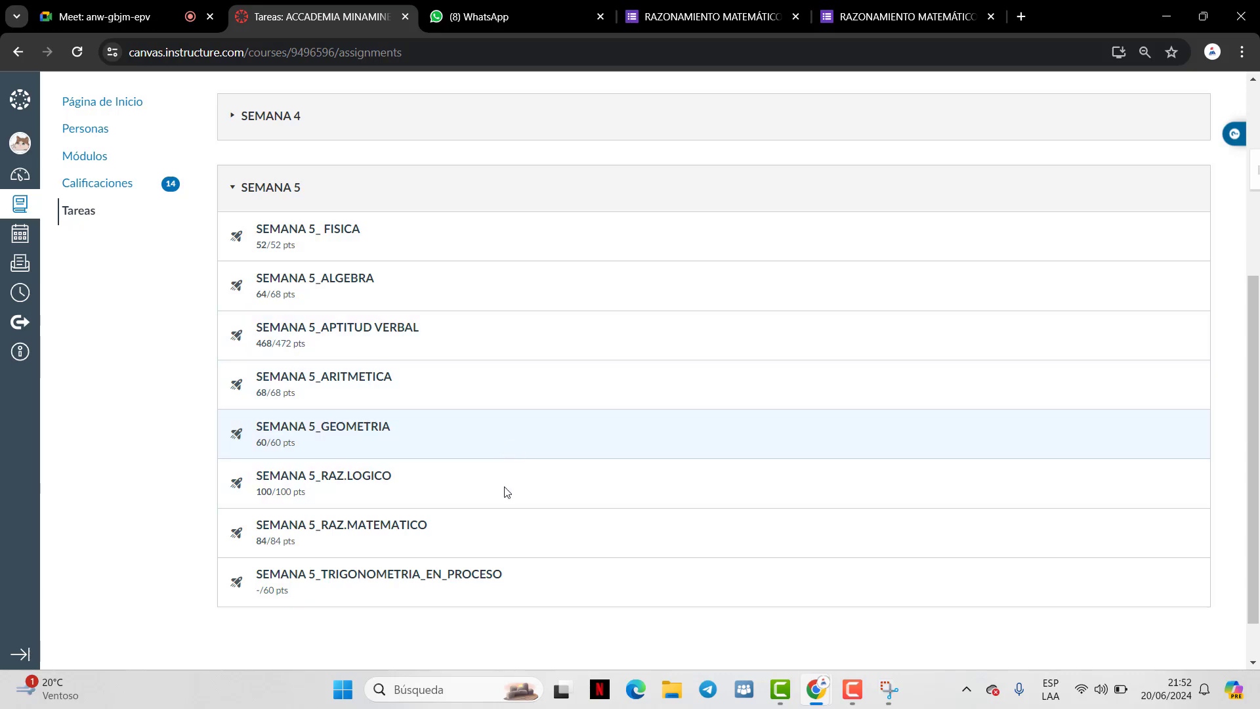
left_click(174, 5)
left_click(289, 7)
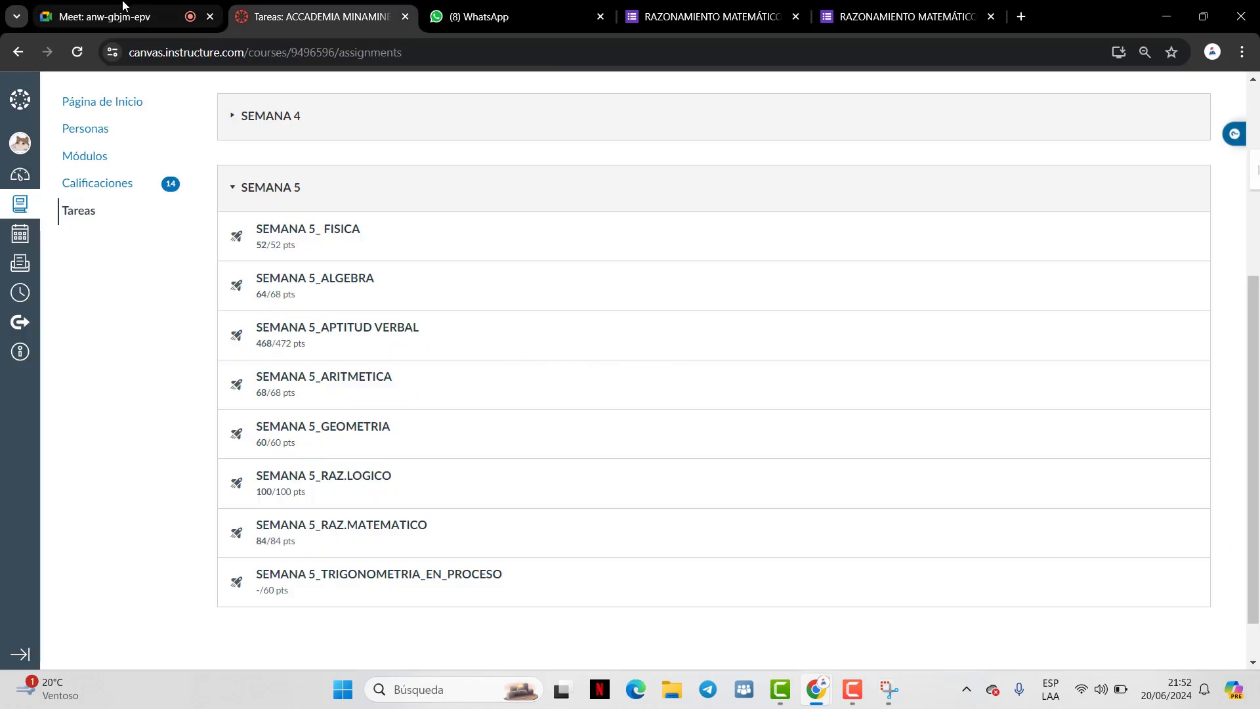
left_click(196, 7)
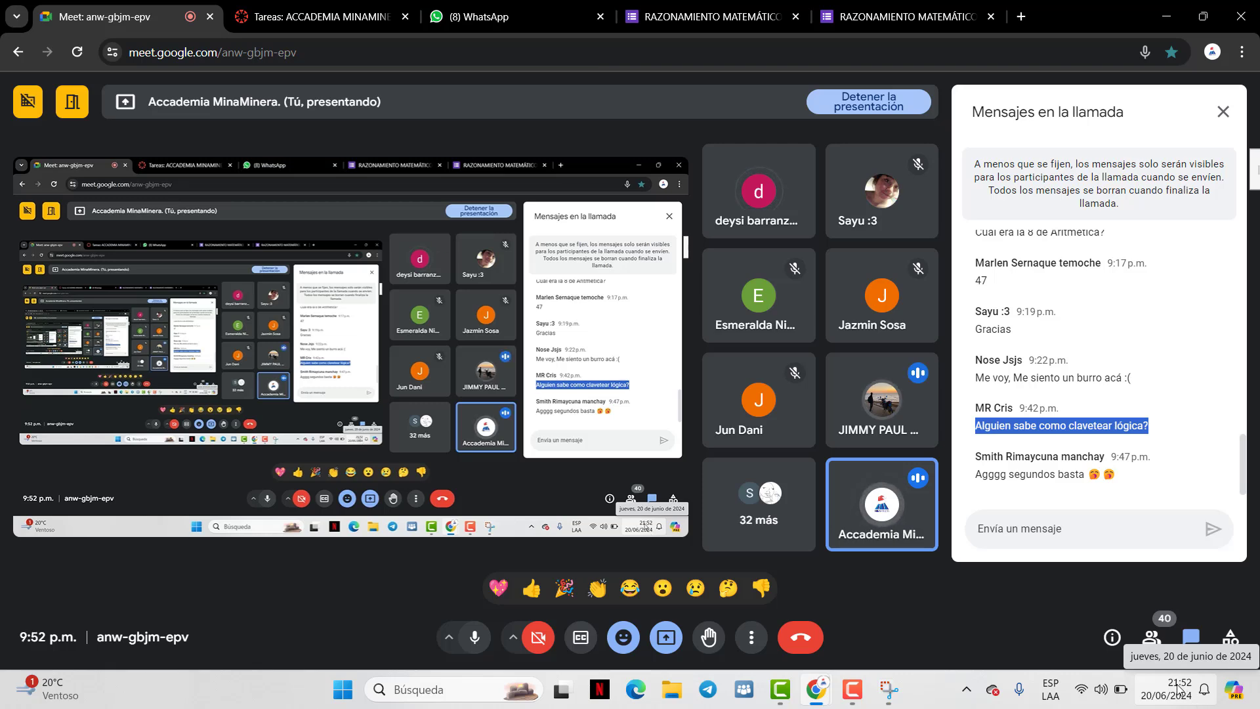
In WhatsApp, open the archived group MI EQUIPO IDEPUNP. and copy its group invitation link
left_click(498, 16)
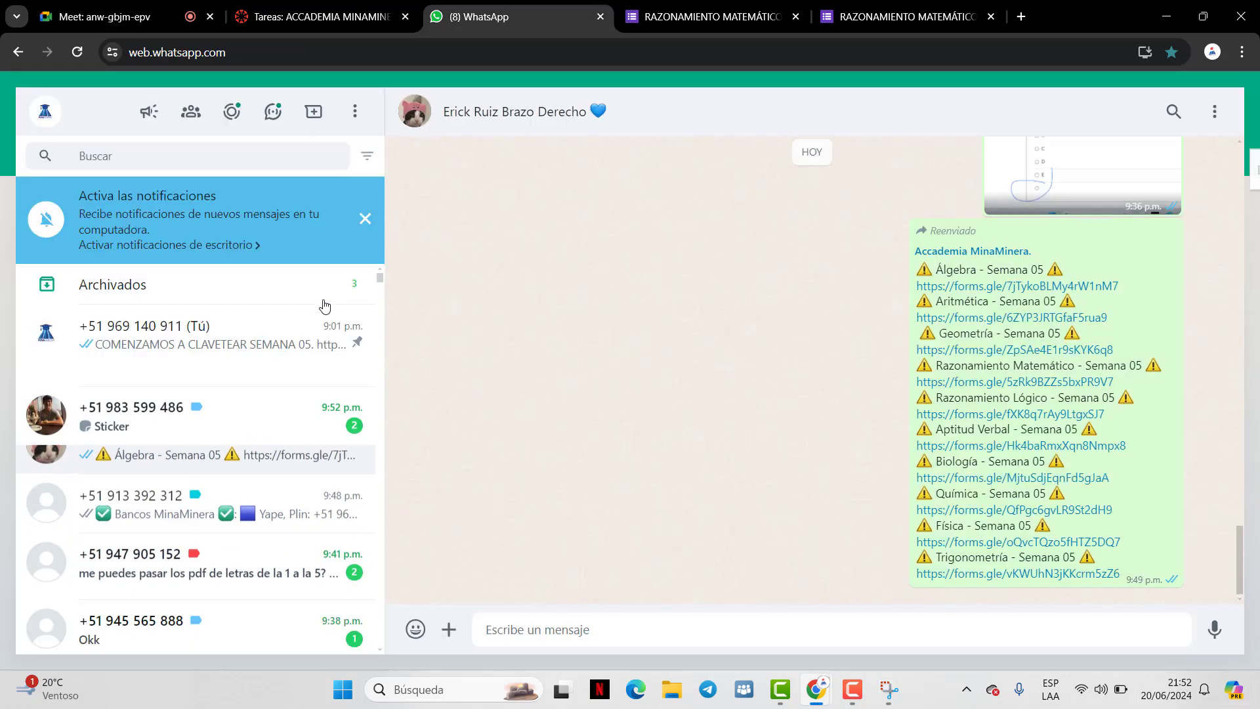
left_click(323, 286)
left_click(276, 334)
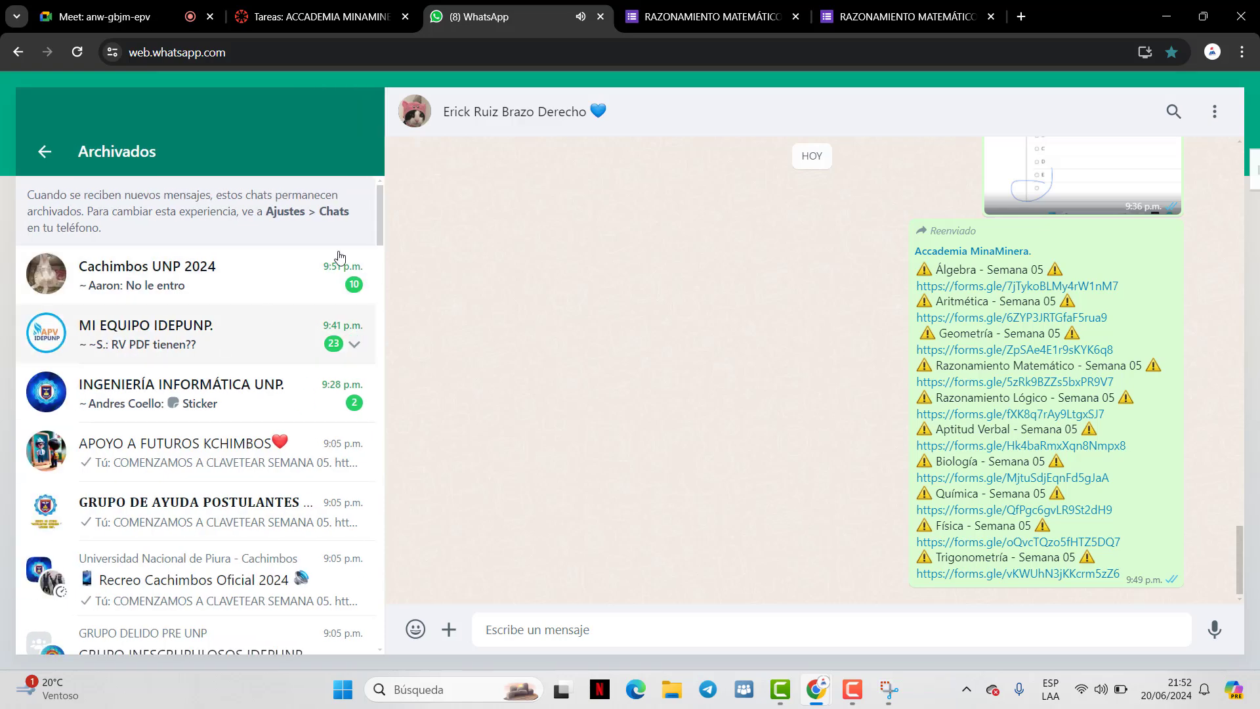
left_click(604, 106)
scroll(1063, 459, "down", 10)
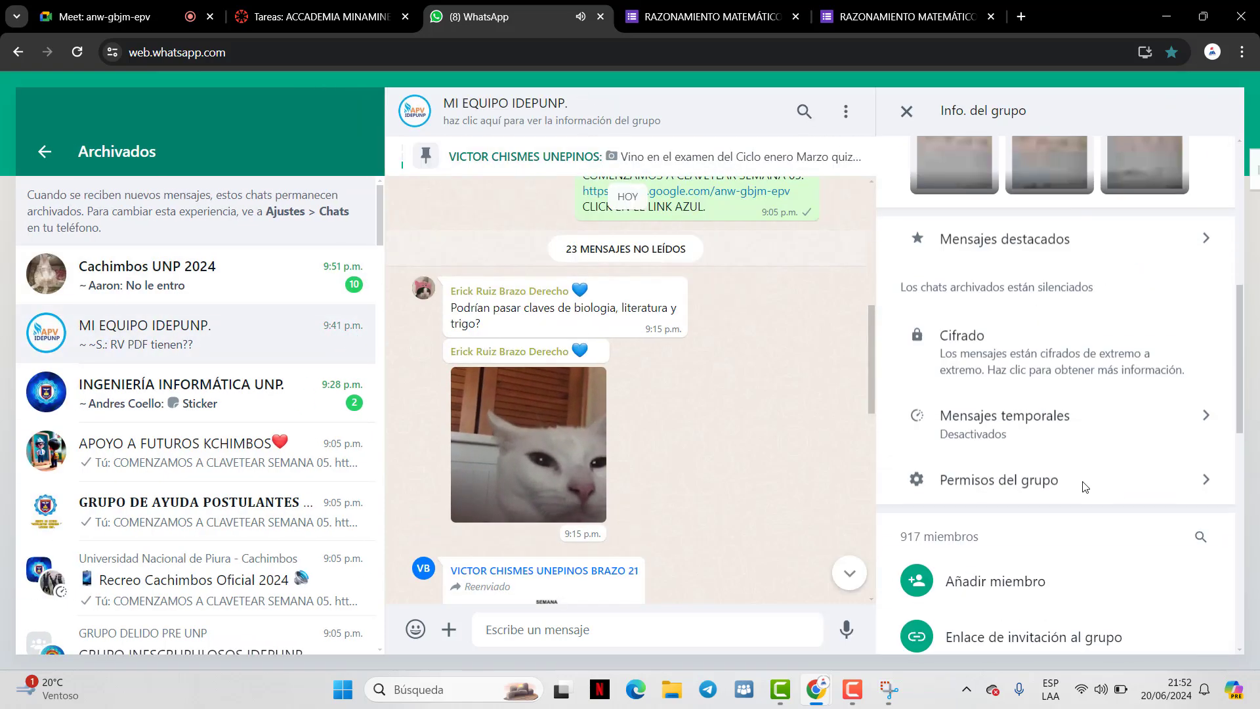
scroll(1026, 341, "up", 3)
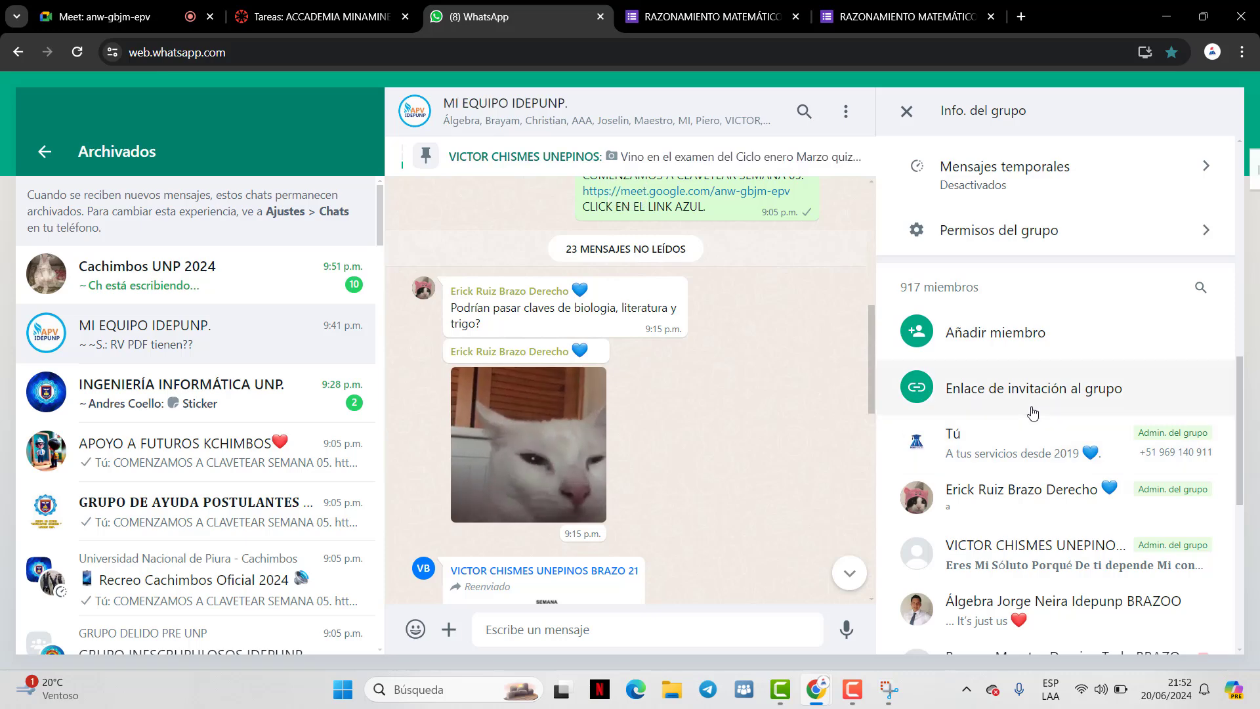
left_click(1034, 380)
left_click(1050, 365)
Post the copied WhatsApp group invitation link in the Google Meet call's chat
key("ctrl+1")
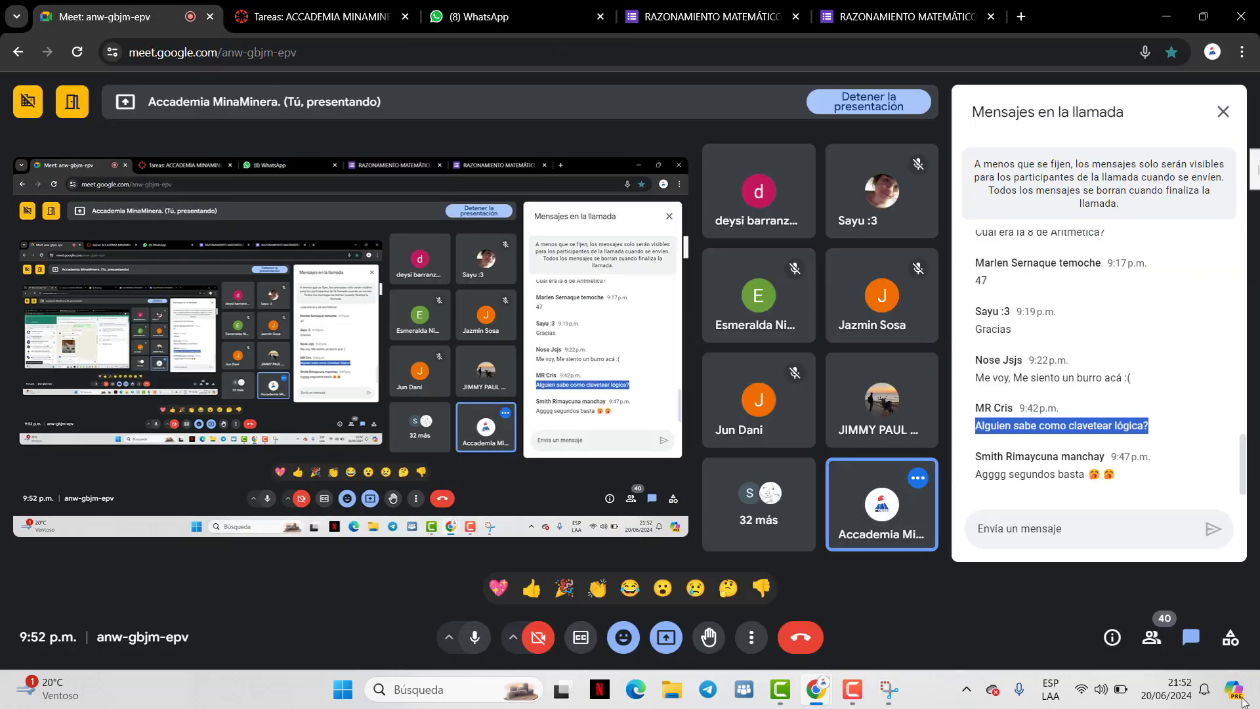
left_click(1130, 535)
key("ctrl+v")
key("Return")
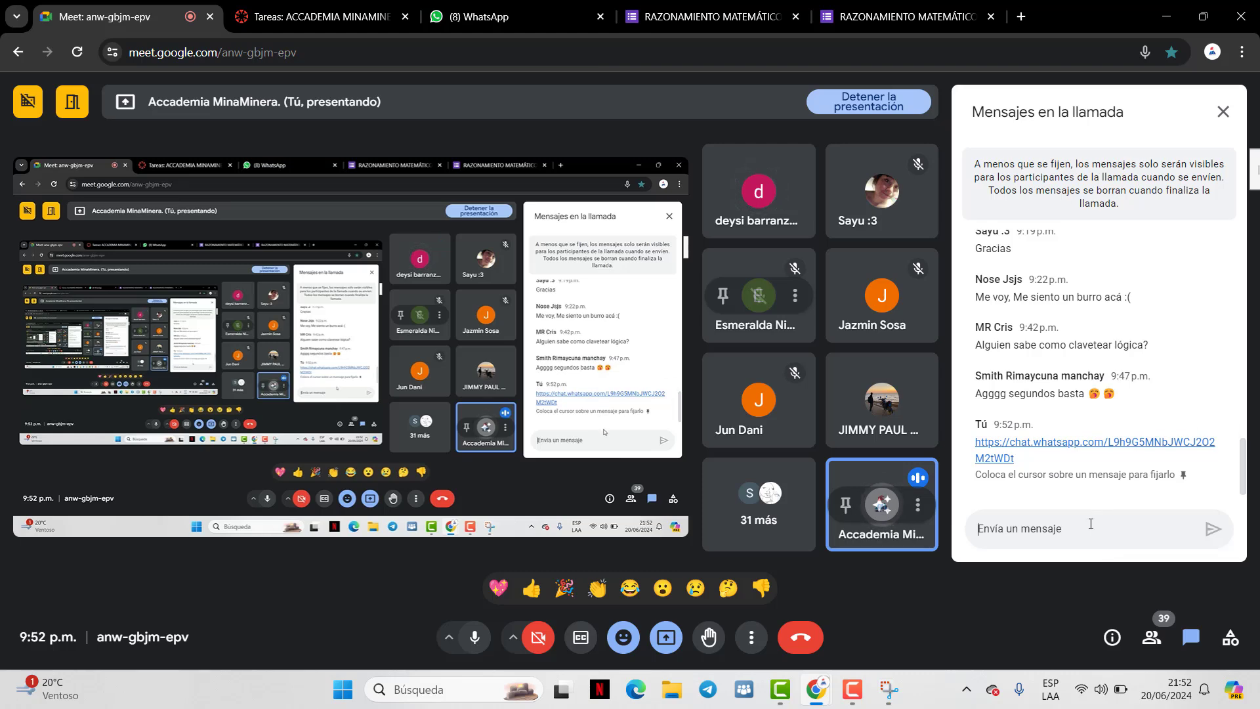
mouse_move(1111, 434)
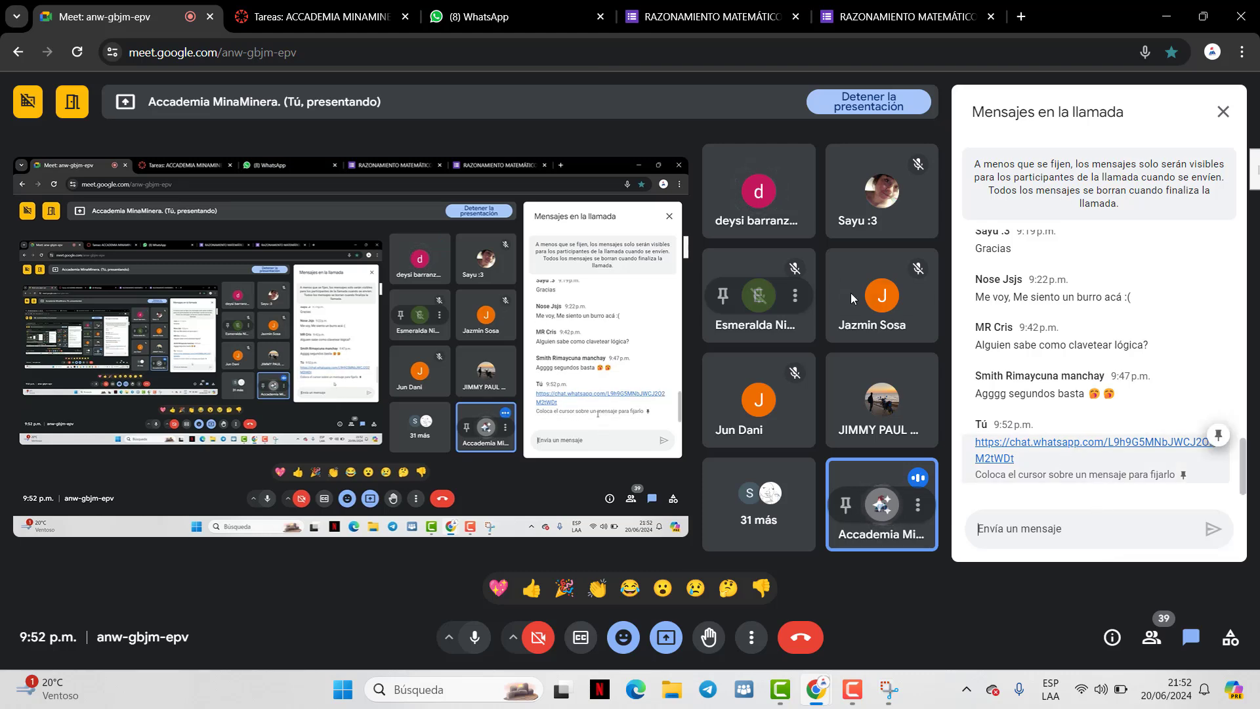
Return to the Canvas assignment list and open the SEMANA 5_ FISICA exam
left_click(478, 7)
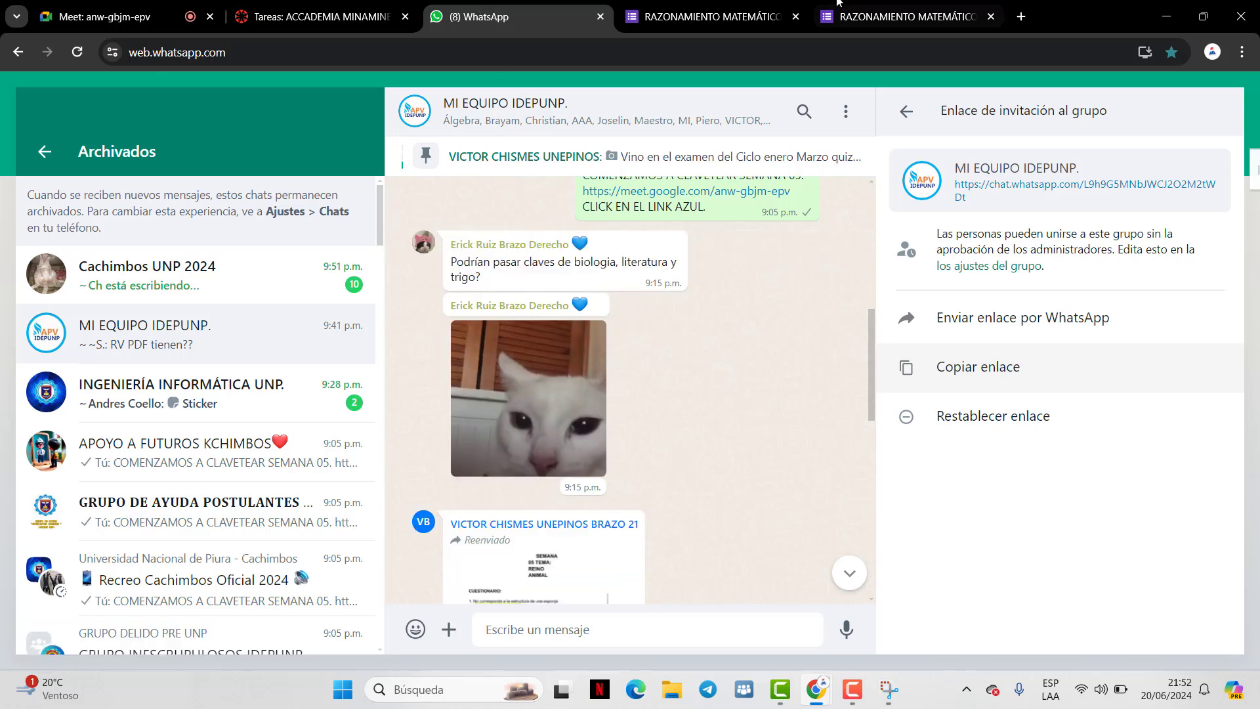
left_click(318, 17)
scroll(479, 342, "down", 1)
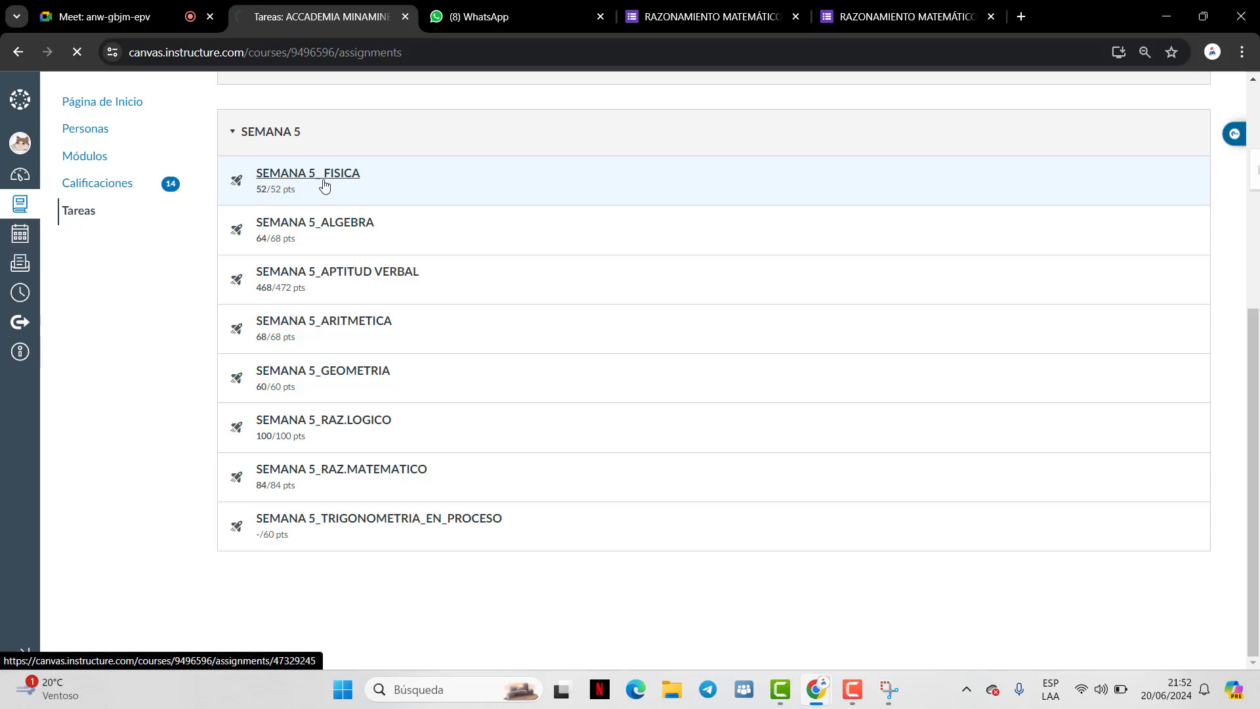
left_click(336, 179)
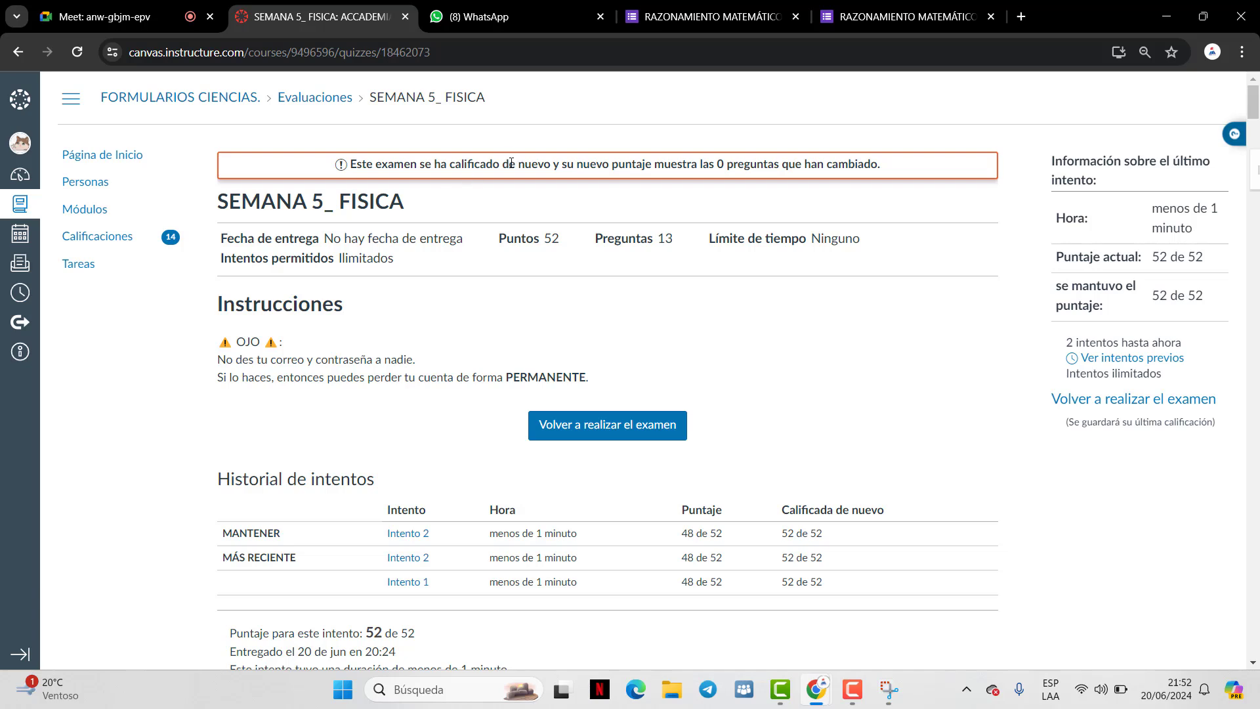
Check the WhatsApp chat containing the Semana 05 form links, and start a new attempt of the SEMANA 5_ FISICA exam in Canvas
left_click(477, 5)
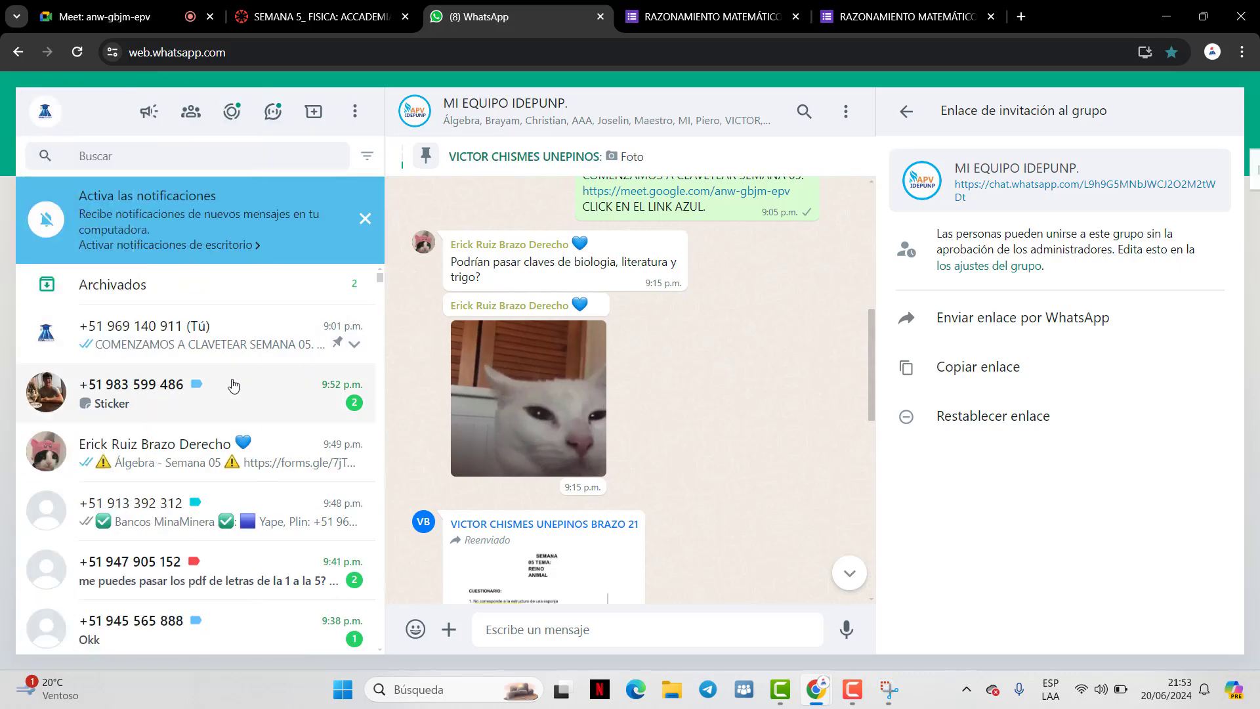
left_click(218, 454)
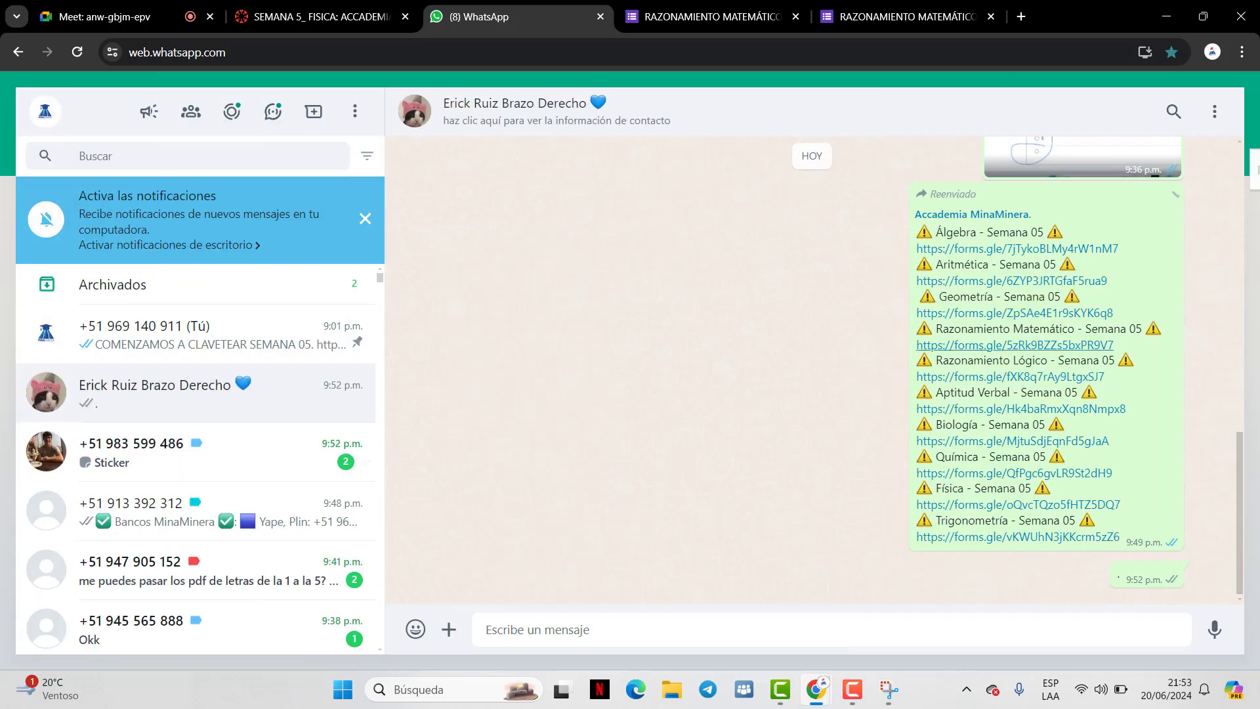
left_click(322, 16)
scroll(631, 256, "down", 3)
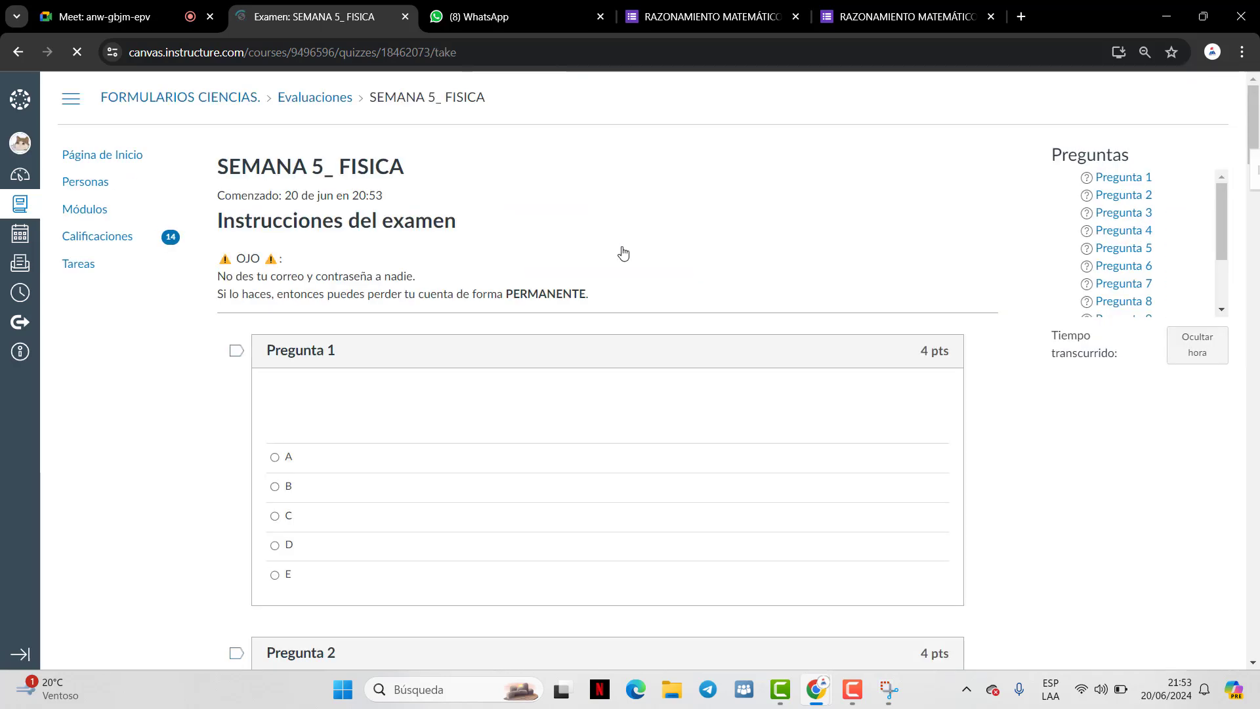
Examine question 1, on the deformation of the spring carried by the accelerating truck, and its answer options
scroll(617, 269, "down", 5)
scroll(612, 290, "up", 1)
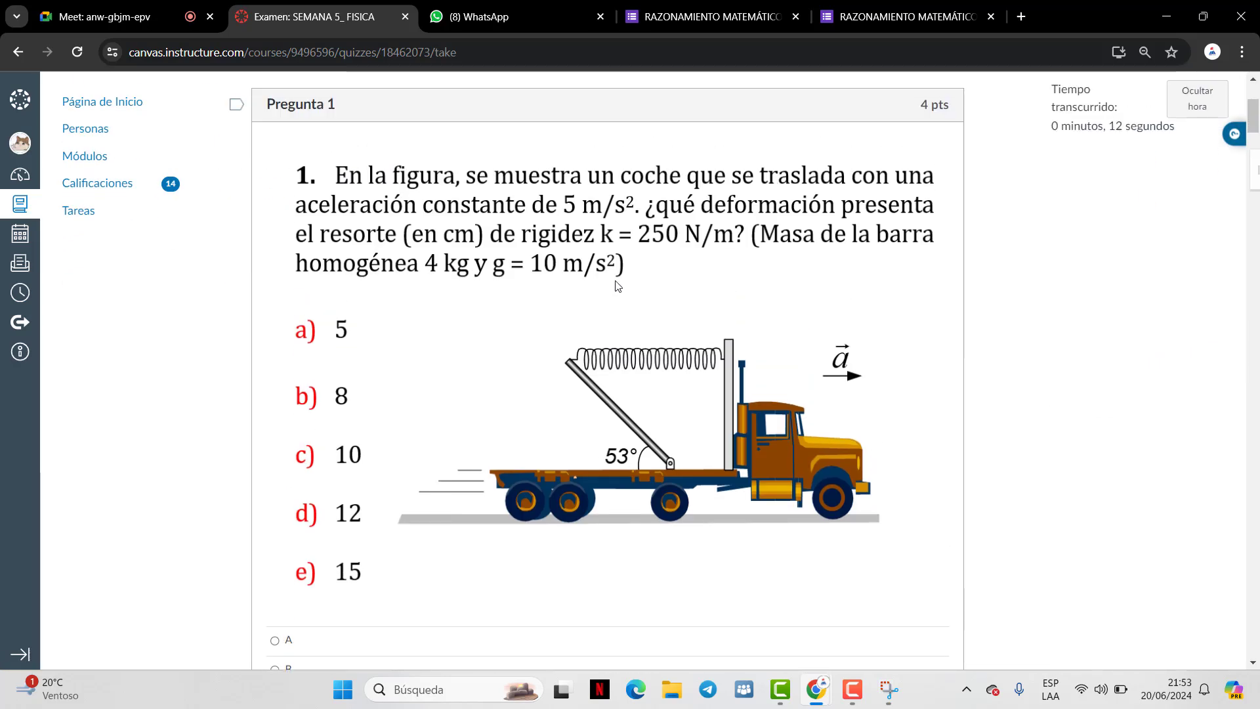
scroll(611, 286, "down", 1)
scroll(610, 288, "up", 1)
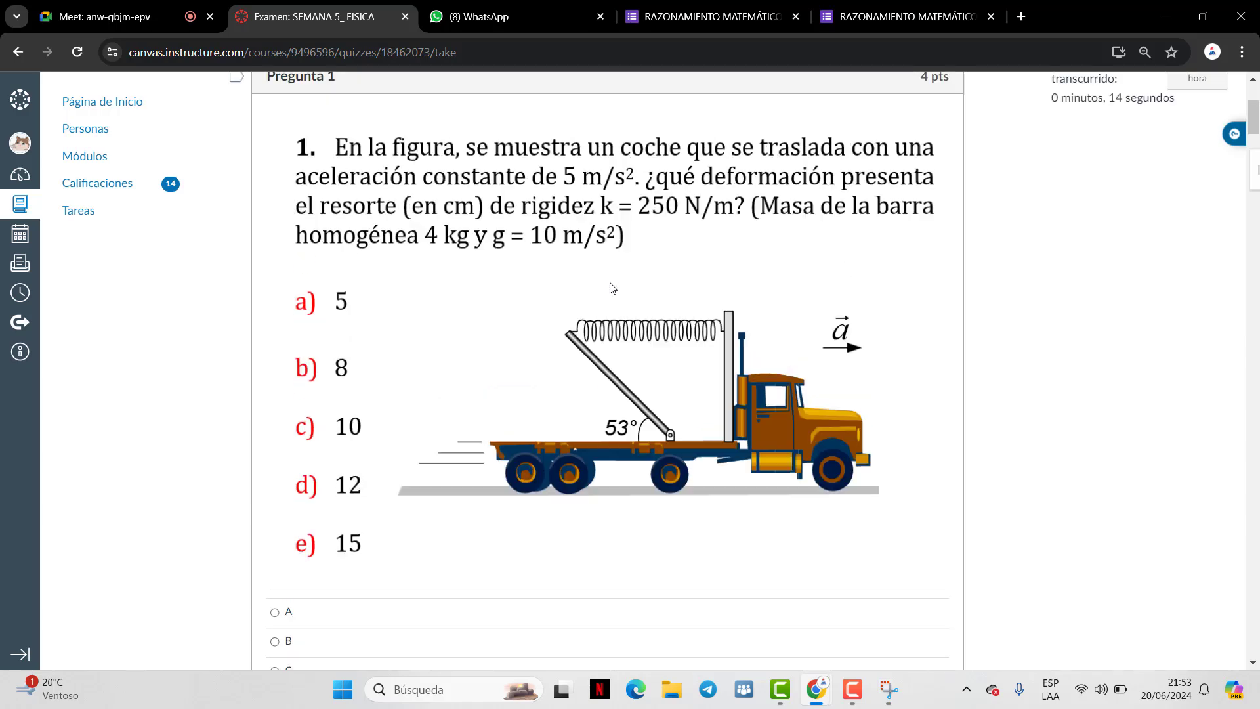
scroll(608, 348, "down", 1)
scroll(599, 358, "up", 1)
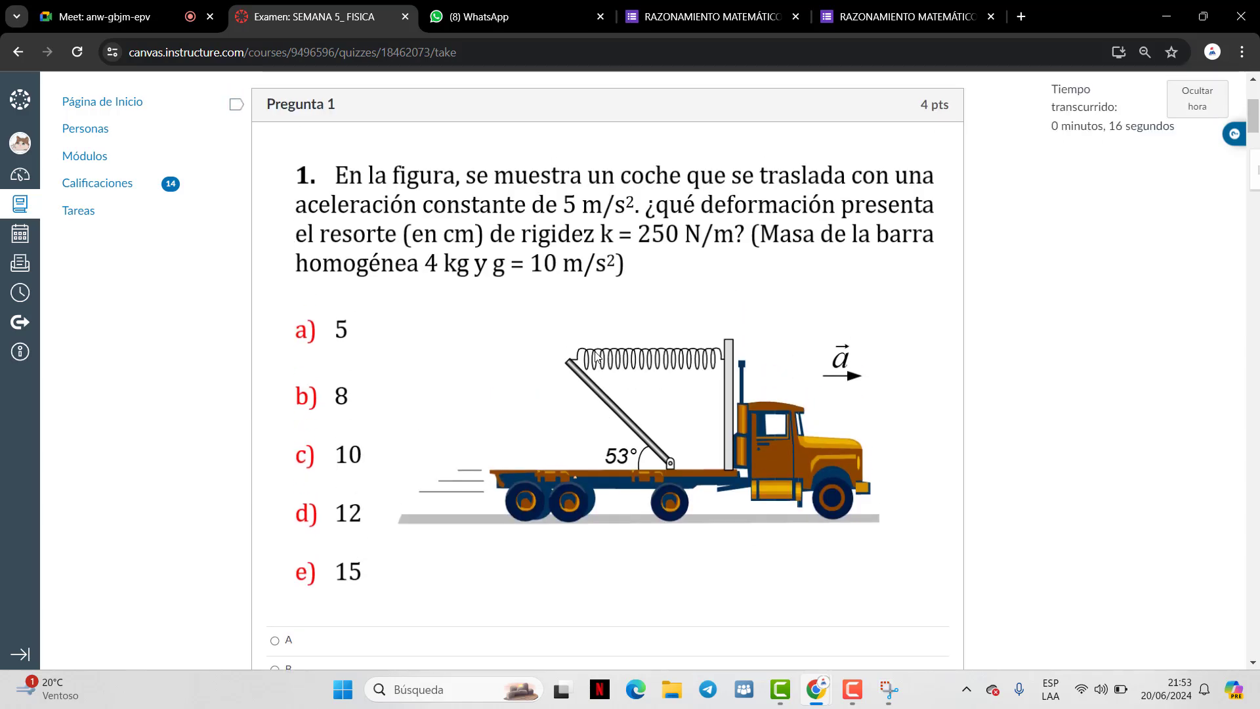
scroll(596, 356, "down", 1)
scroll(597, 357, "up", 1)
scroll(597, 356, "down", 1)
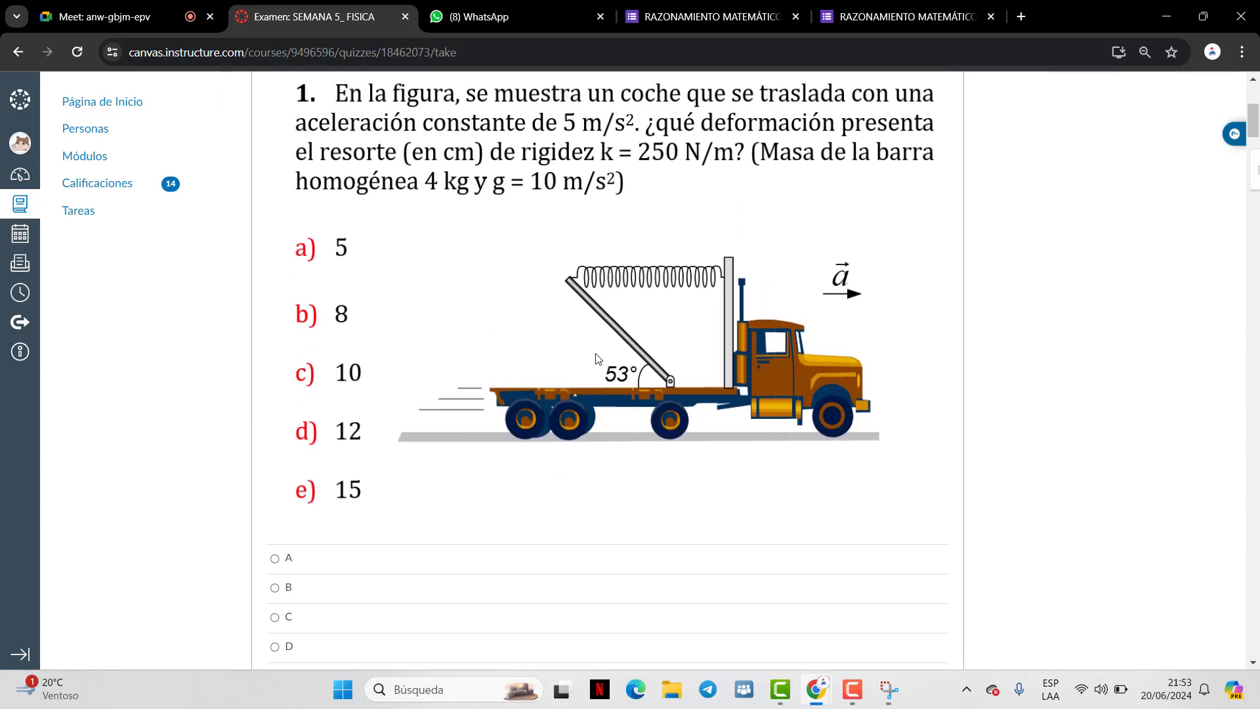
scroll(328, 533, "down", 1)
scroll(879, 276, "up", 2)
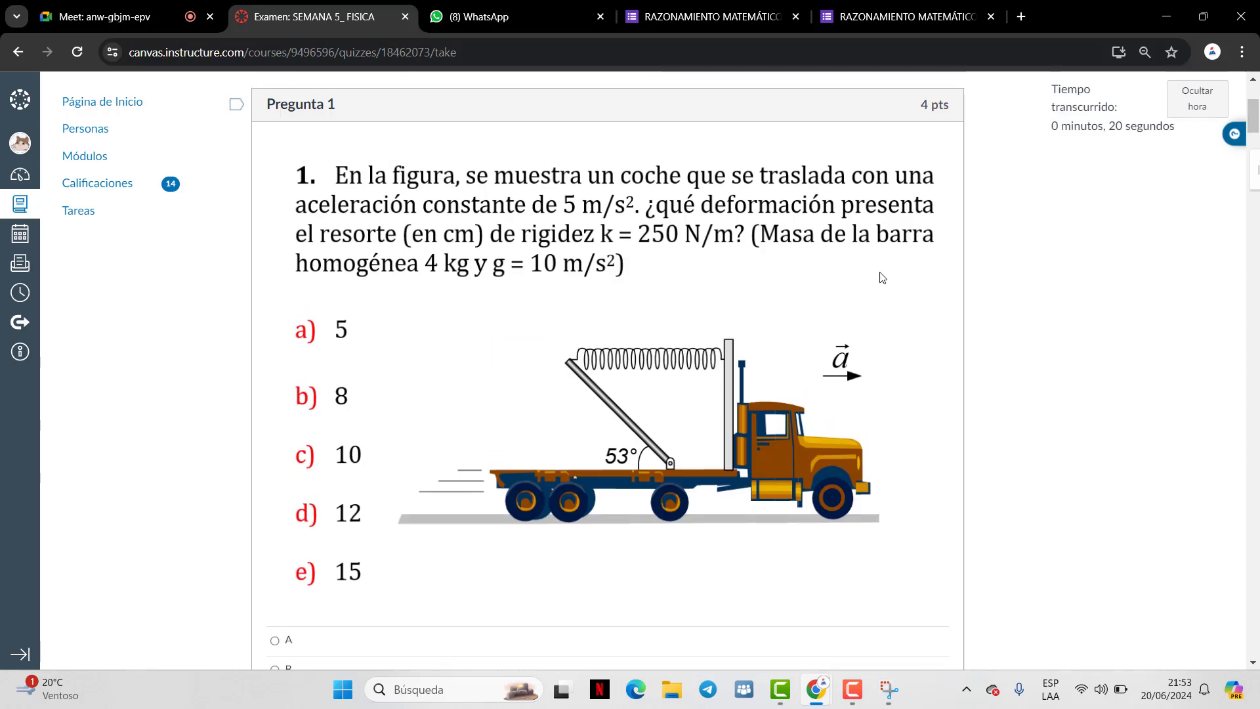
Answer question 2, on the wedge acceleration that leaves the block about to slide up, with option C (2g)
scroll(880, 273, "down", 10)
scroll(885, 274, "up", 1)
scroll(882, 275, "up", 1)
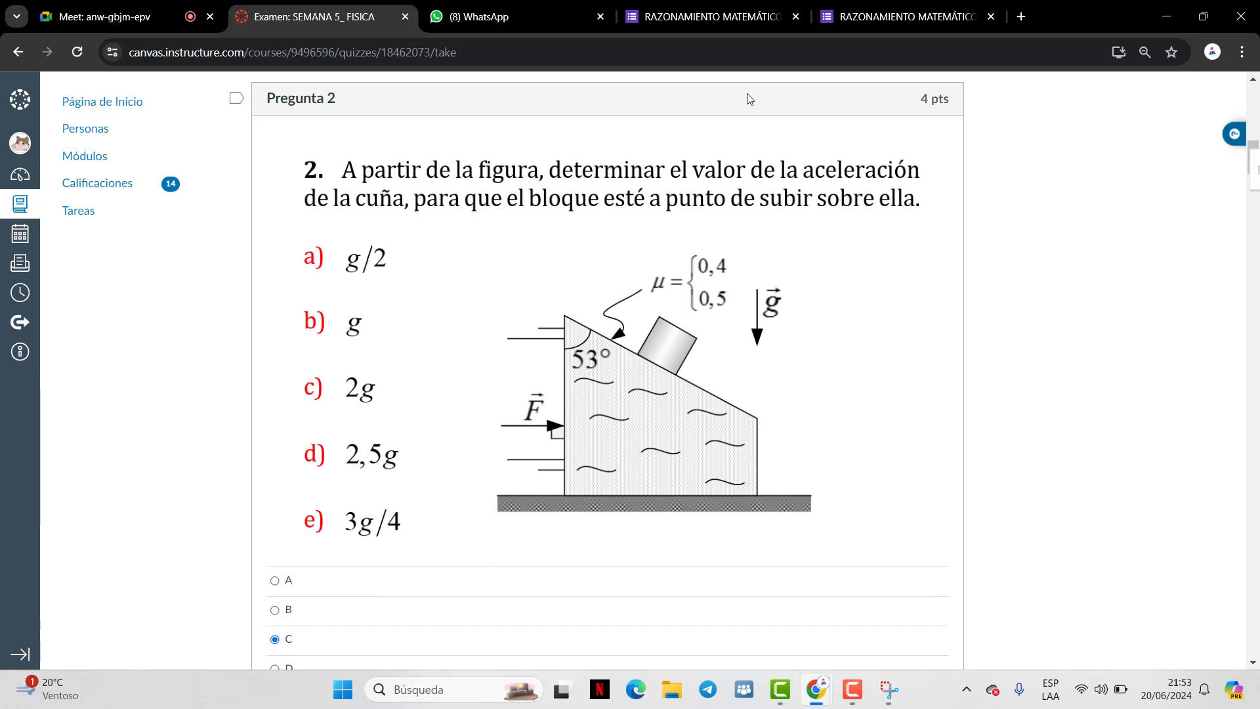
Answer question 3, on the sphere's tangential acceleration, and question 4, on the box reaching the end of the trailer platform
scroll(714, 236, "down", 10)
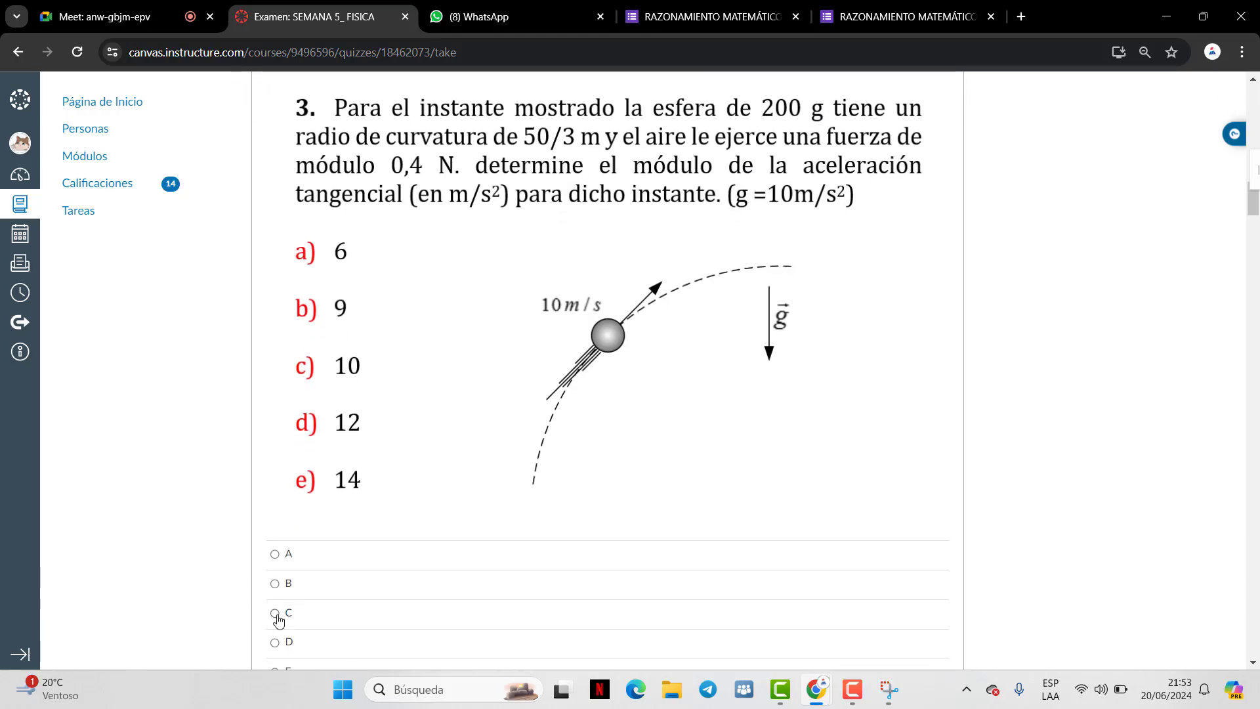
scroll(520, 427, "down", 13)
scroll(525, 420, "up", 4)
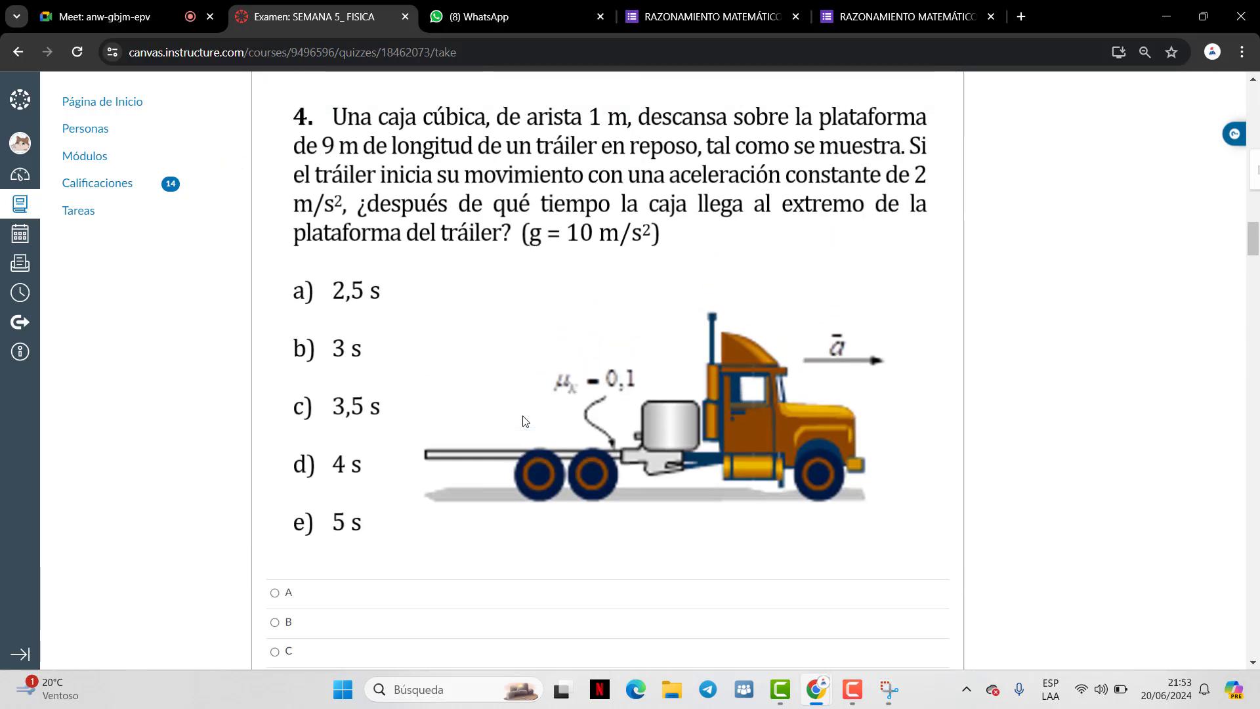
scroll(524, 420, "down", 1)
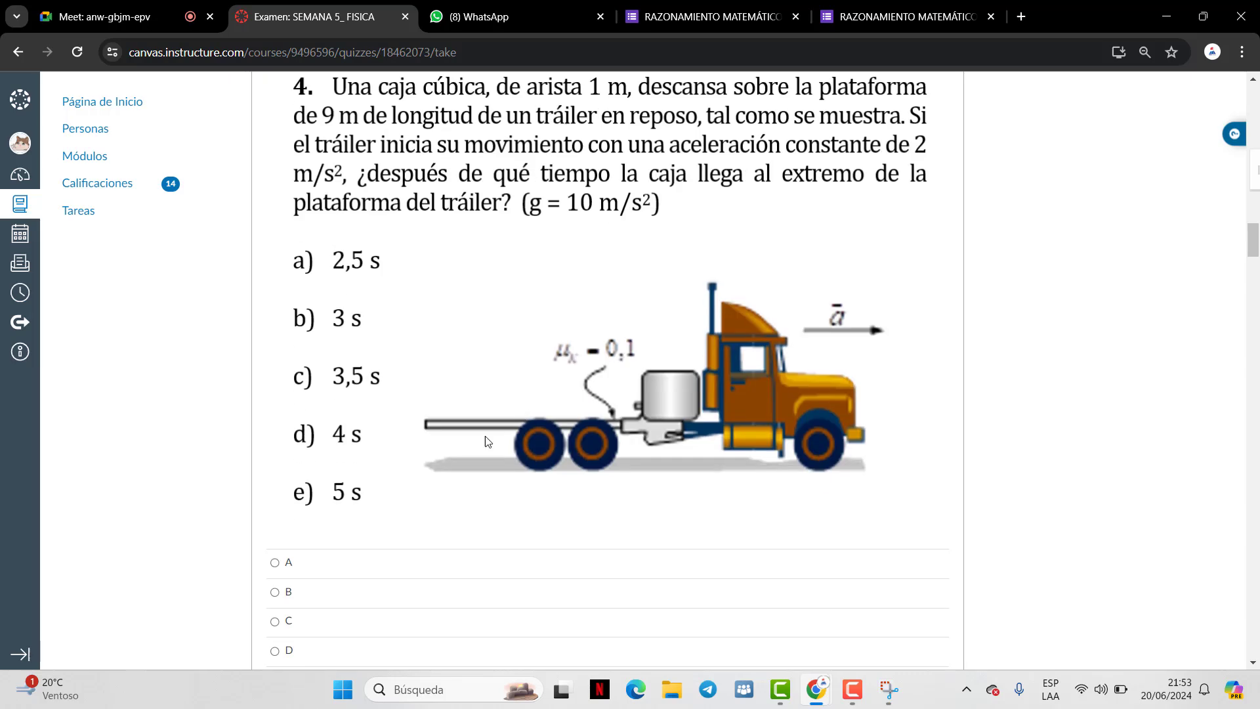
scroll(384, 550, "down", 2)
Answer question 5, on the block's acceleration when leaving the cylindrical surface, with option D (10 m/s²)
scroll(399, 450, "down", 6)
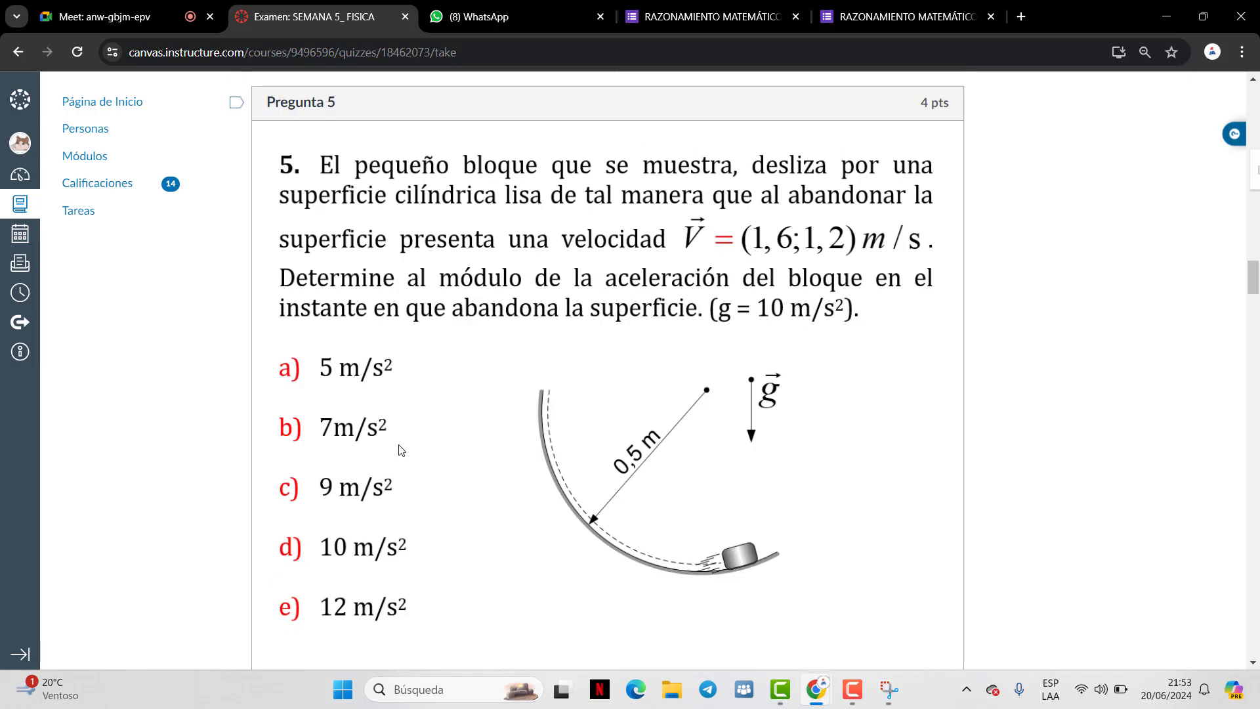
scroll(410, 452, "down", 2)
scroll(405, 455, "up", 2)
scroll(405, 457, "down", 1)
scroll(405, 456, "up", 1)
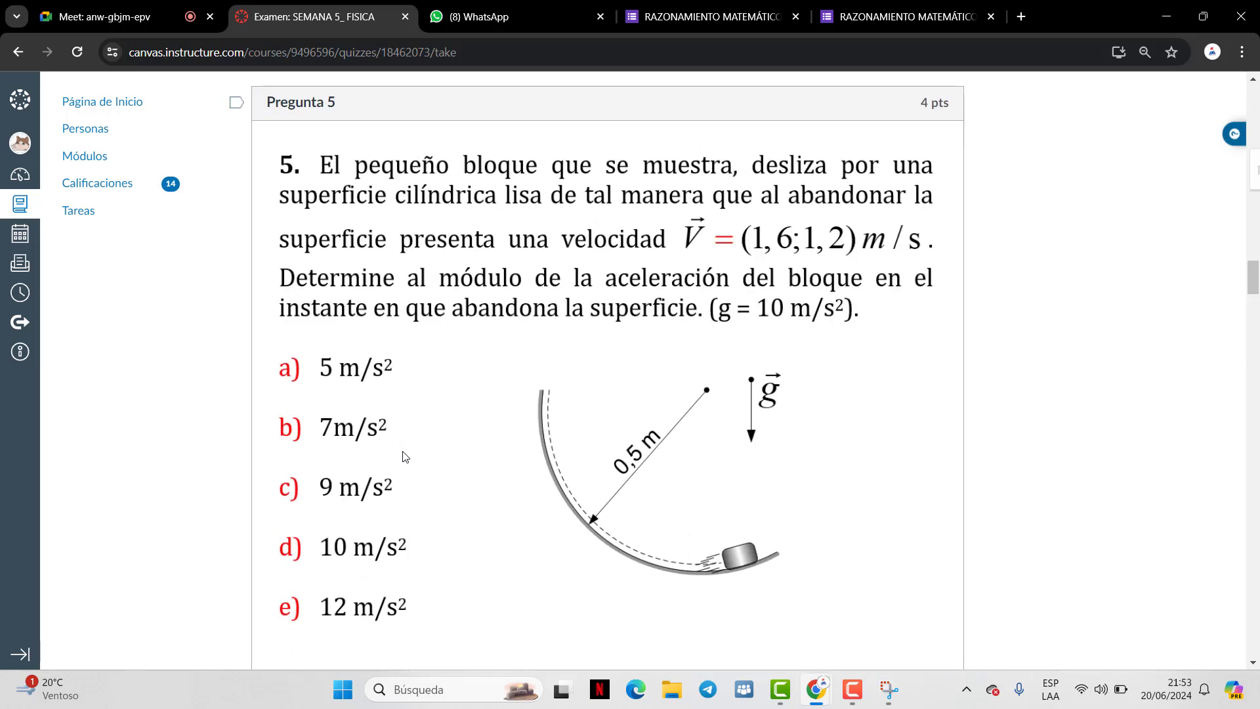
scroll(407, 459, "down", 3)
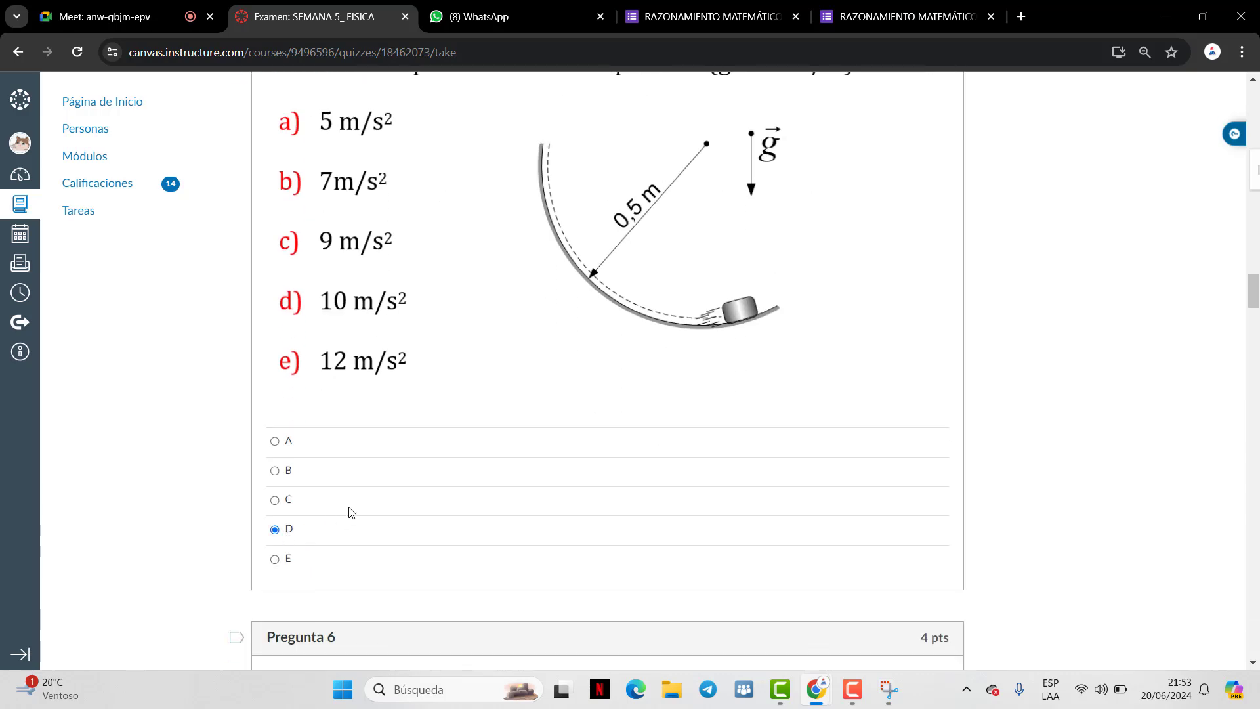
Answer question 6, on the acceleration of the young man and cart pulled up the ramp, with option E (10)
scroll(354, 515, "down", 8)
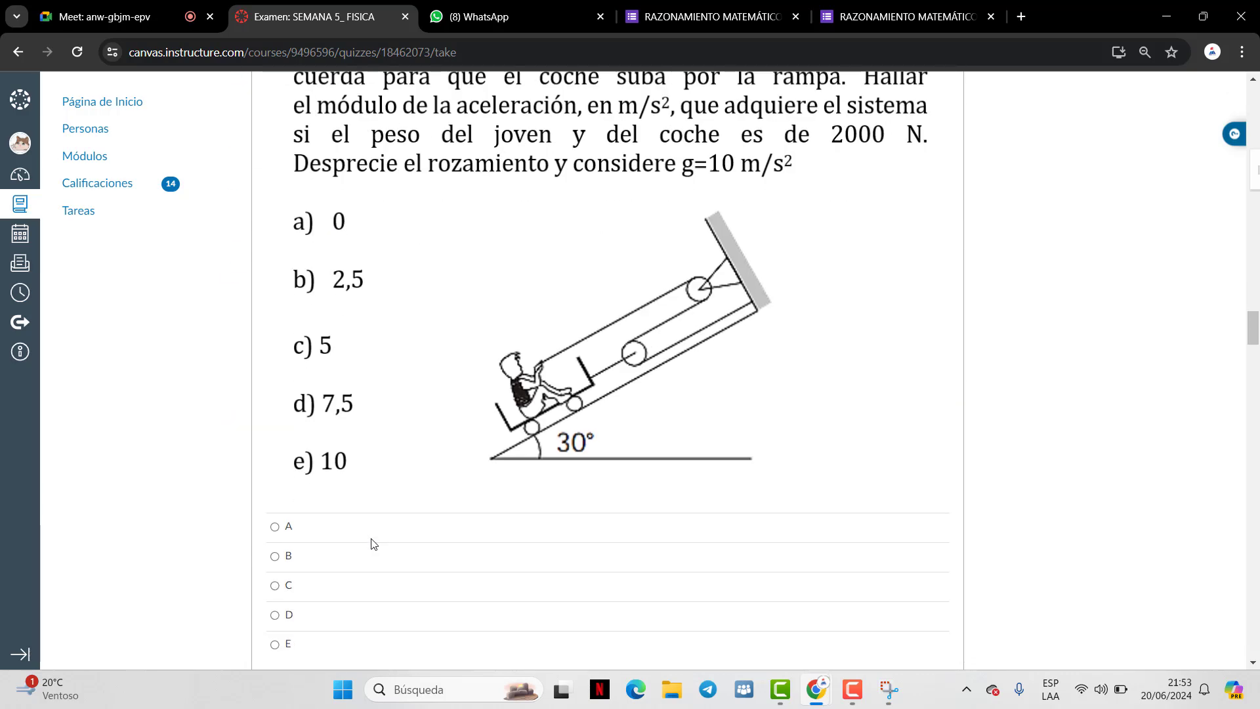
scroll(632, 416, "up", 1)
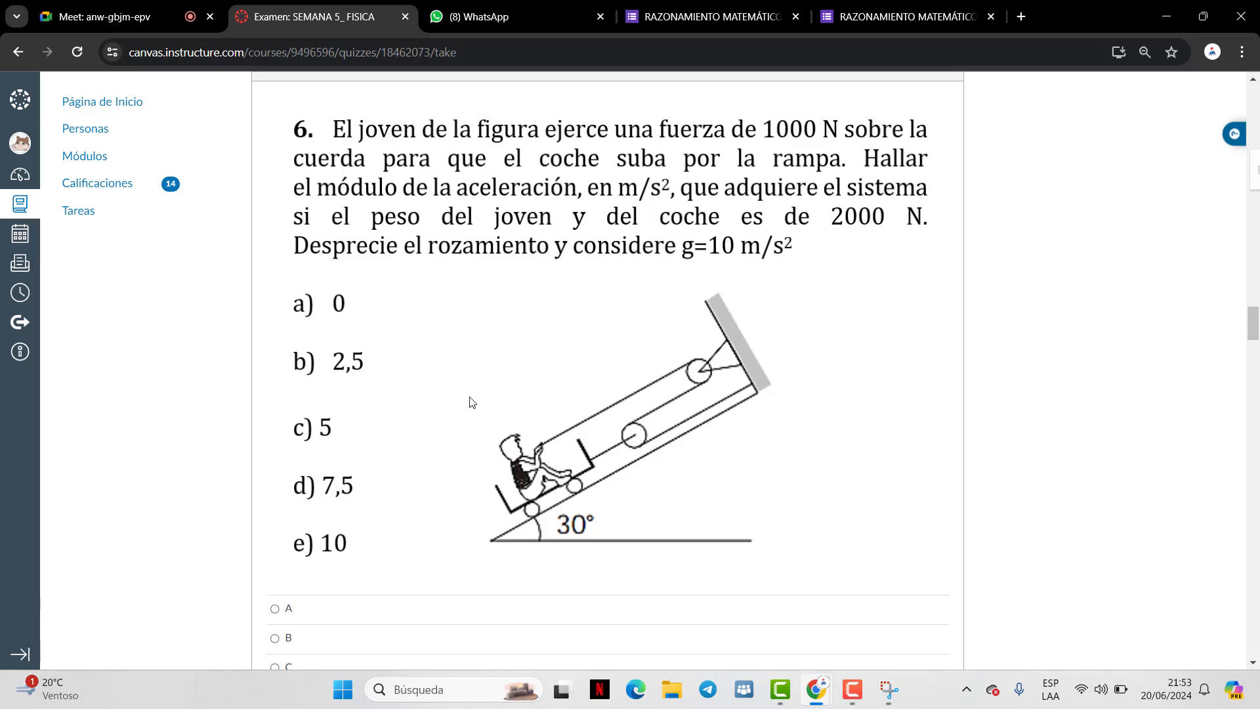
scroll(450, 418, "down", 1)
left_click(275, 644)
scroll(394, 525, "down", 8)
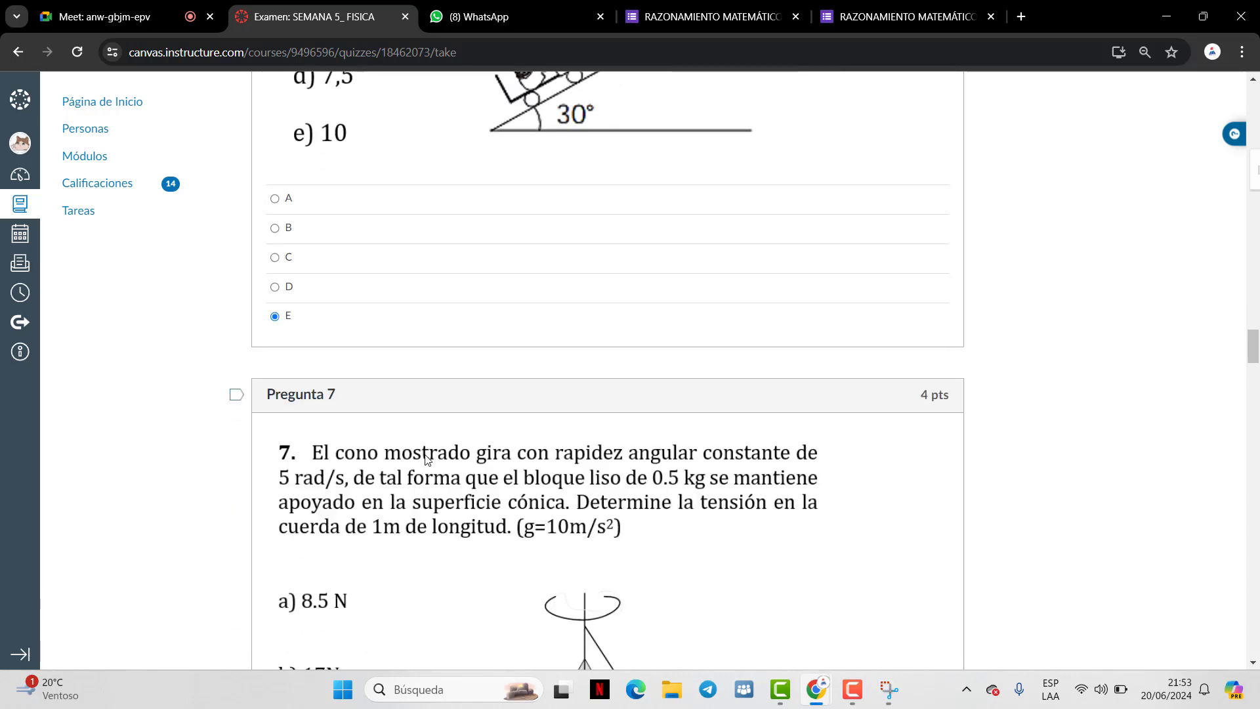
Answer question 7, on the cord tension of the block resting on the rotating cone, with option A (8.5 N)
scroll(432, 454, "down", 1)
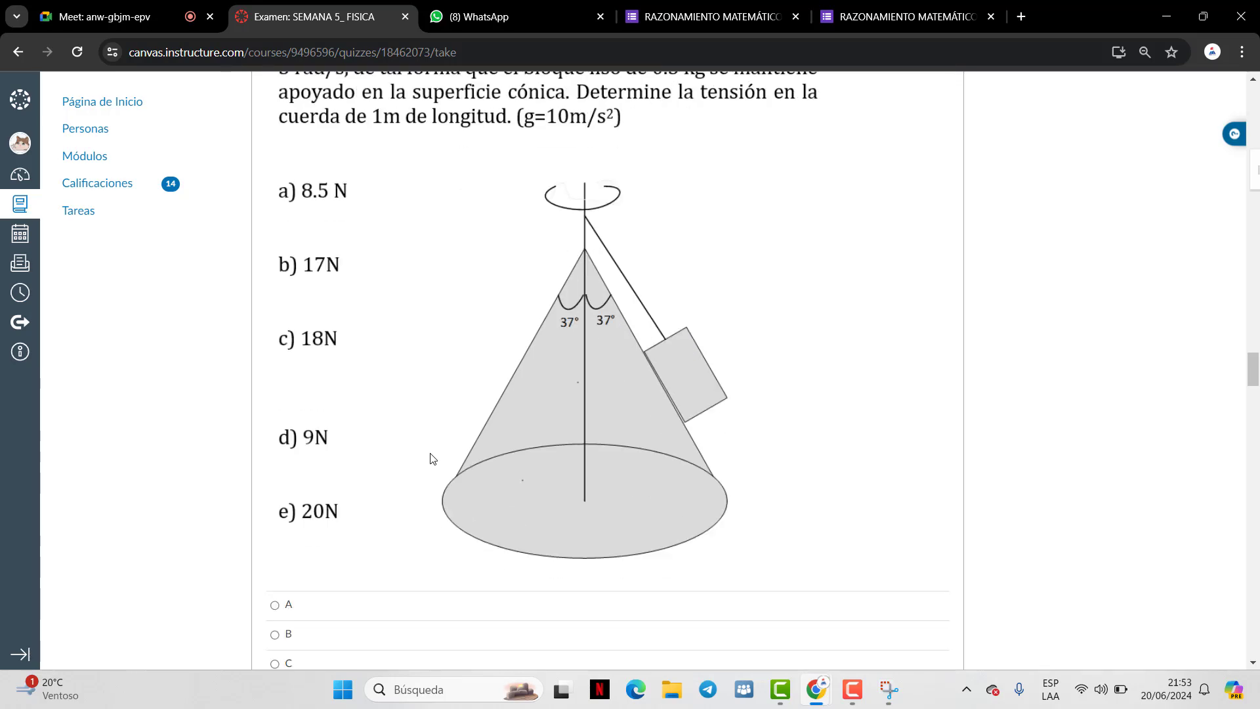
scroll(432, 460, "up", 1)
scroll(437, 409, "down", 2)
left_click(275, 524)
Answer question 8, on the tension in cord (1) between blocks A and B, with option E (40)
scroll(394, 451, "down", 5)
scroll(396, 449, "down", 3)
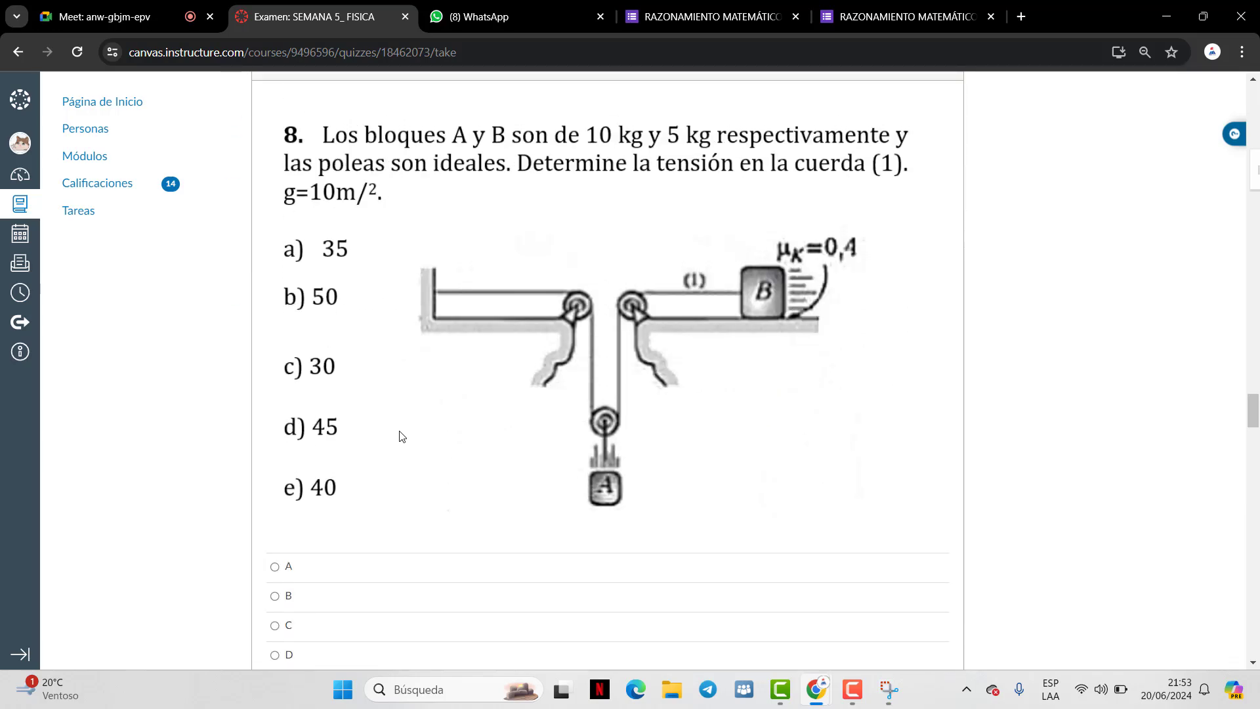
scroll(401, 436, "up", 1)
scroll(402, 436, "down", 1)
scroll(305, 596, "down", 1)
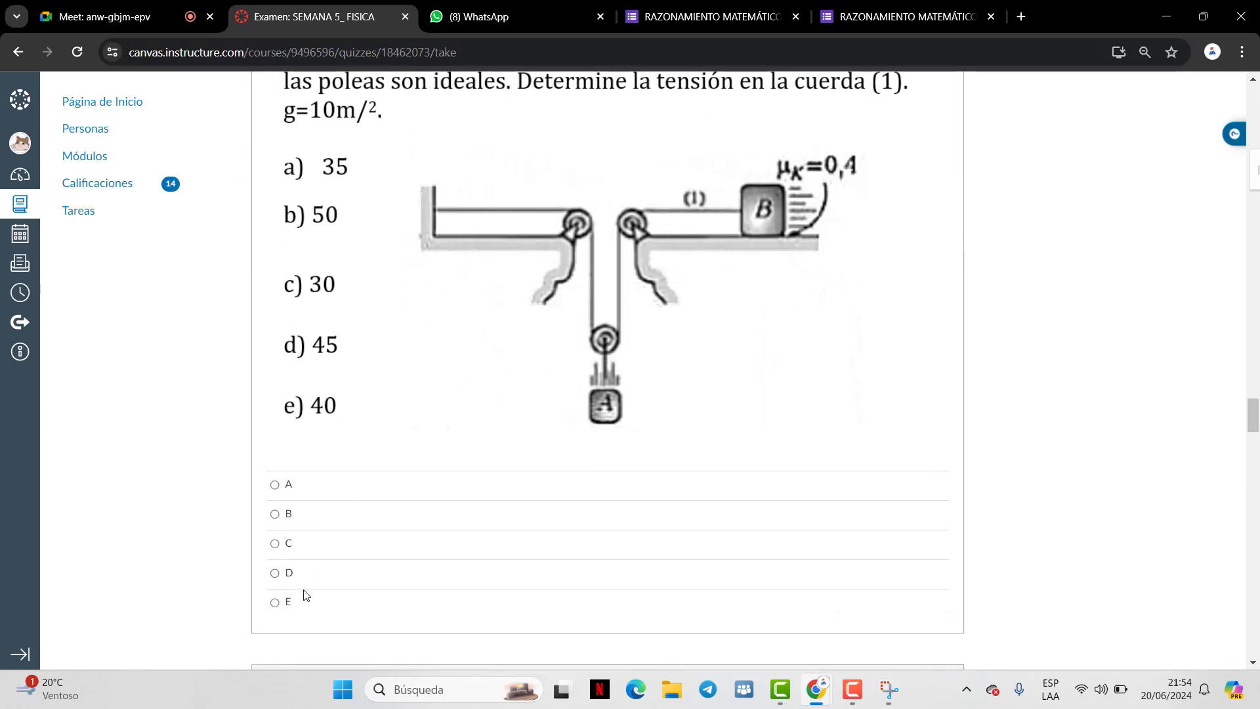
left_click(288, 601)
Answer question 9, on the blocks' accelerations and the rope tension, with option B (10g/13; 5g/13; 2000g/13)
scroll(547, 380, "down", 5)
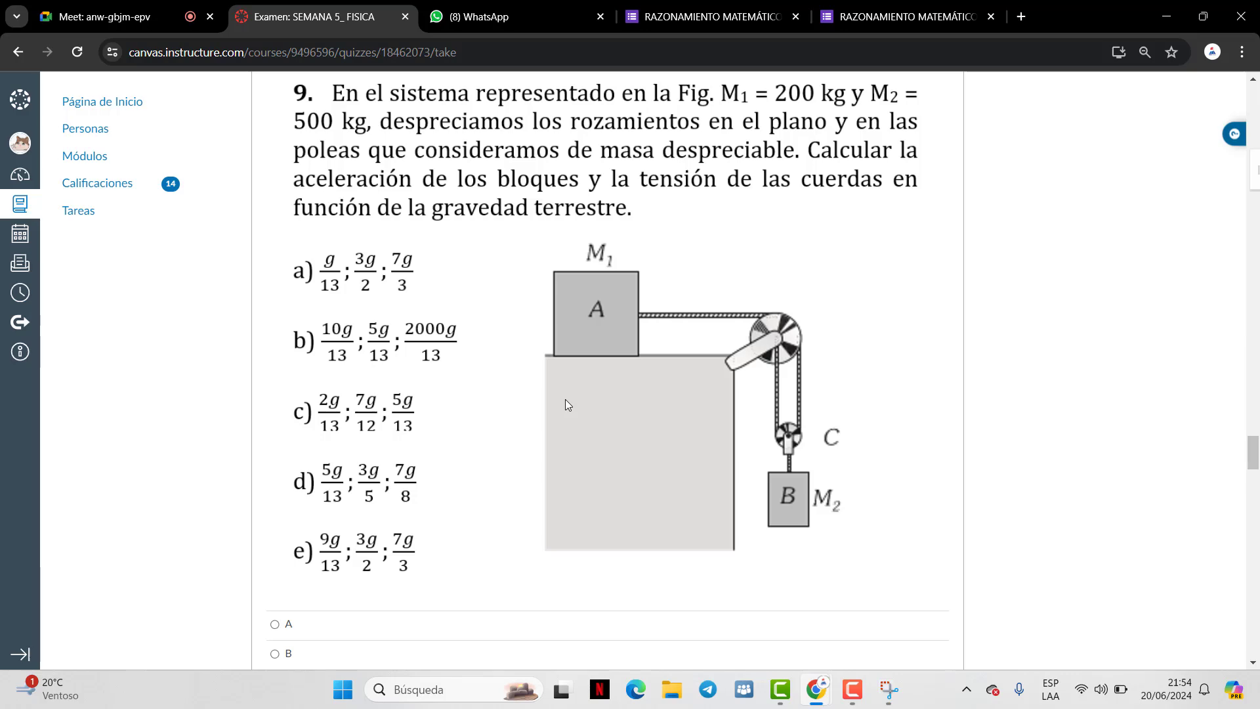
scroll(564, 390, "up", 1)
scroll(564, 390, "down", 3)
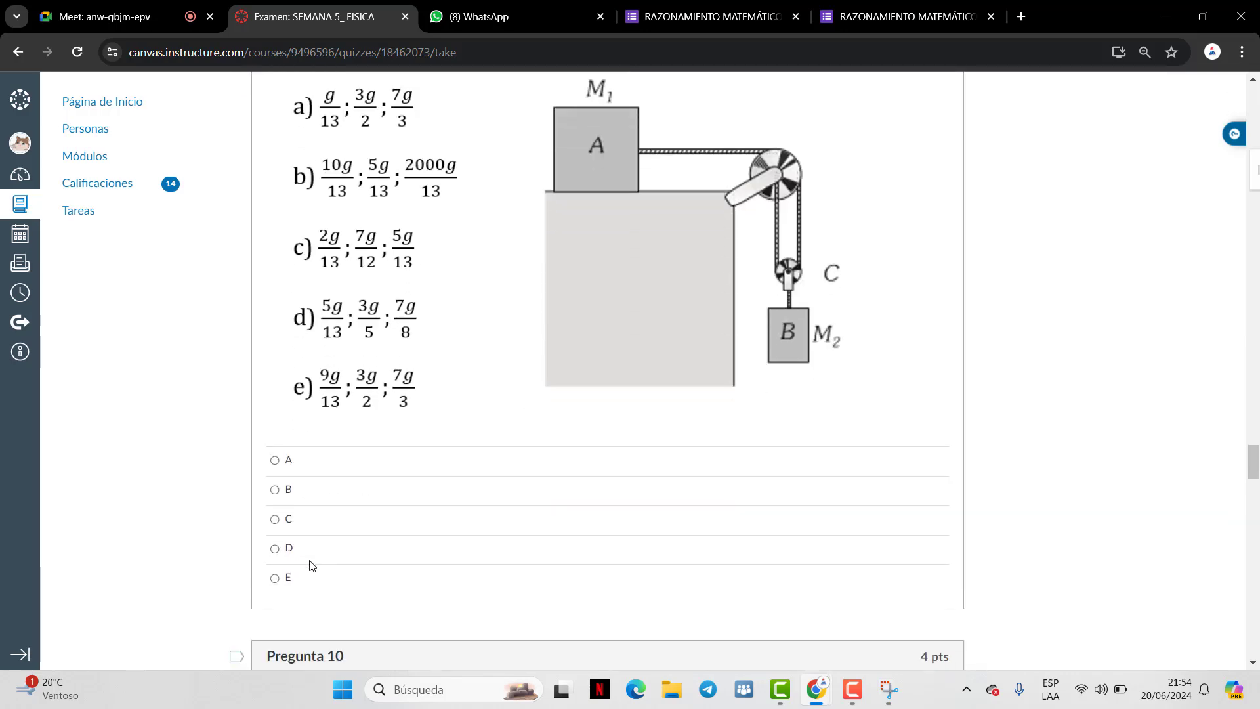
scroll(313, 492, "up", 4)
Answer question 10, on the constant force that takes the 2 kg block through point P at 2 m/s
scroll(362, 480, "down", 13)
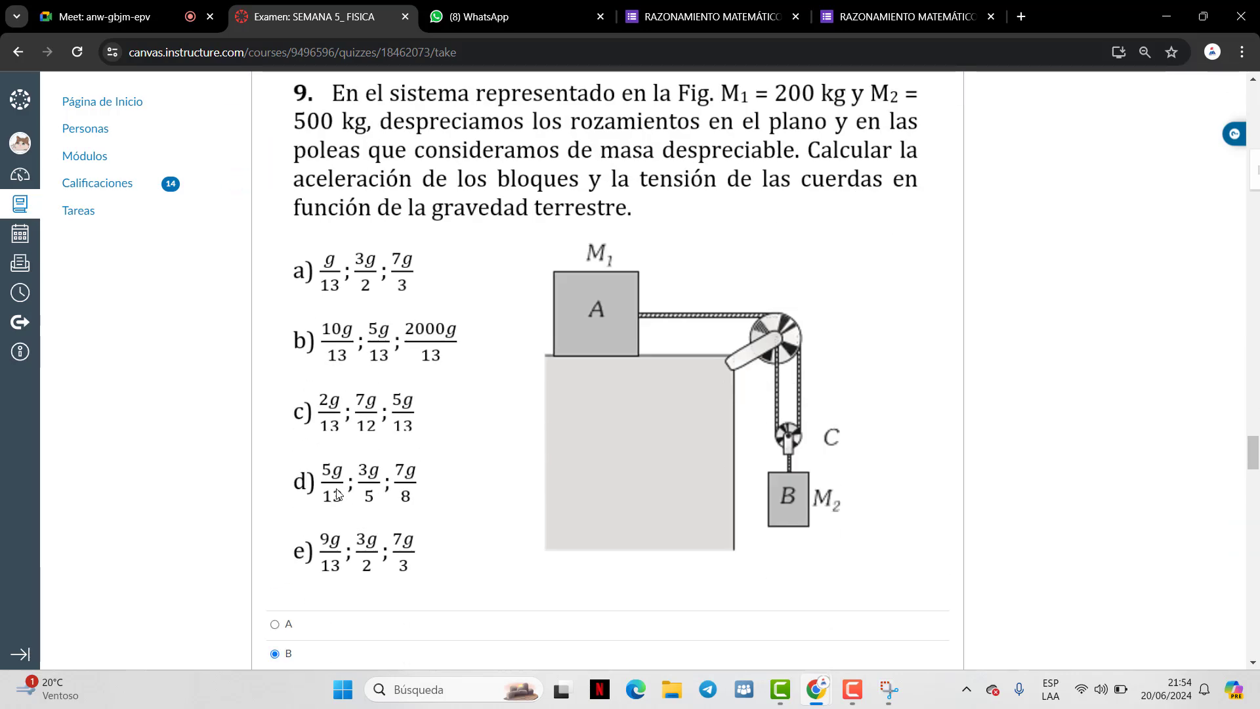
scroll(362, 479, "down", 2)
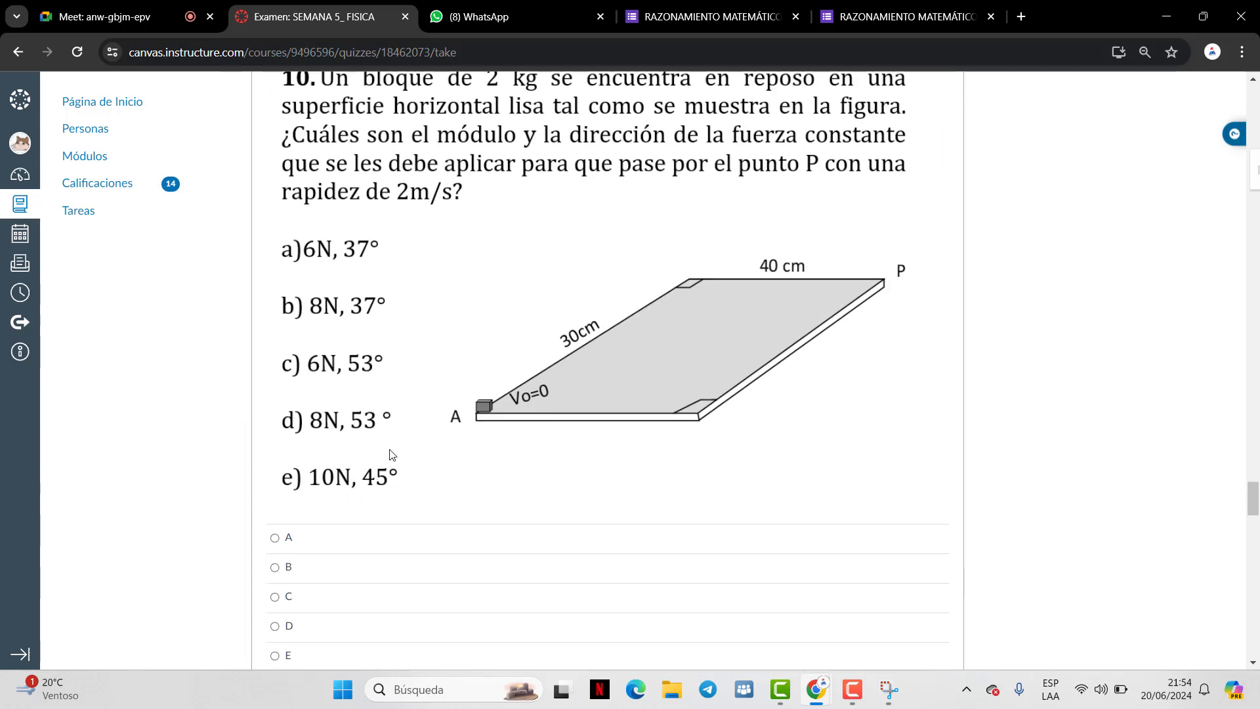
scroll(391, 453, "up", 2)
scroll(394, 501, "down", 2)
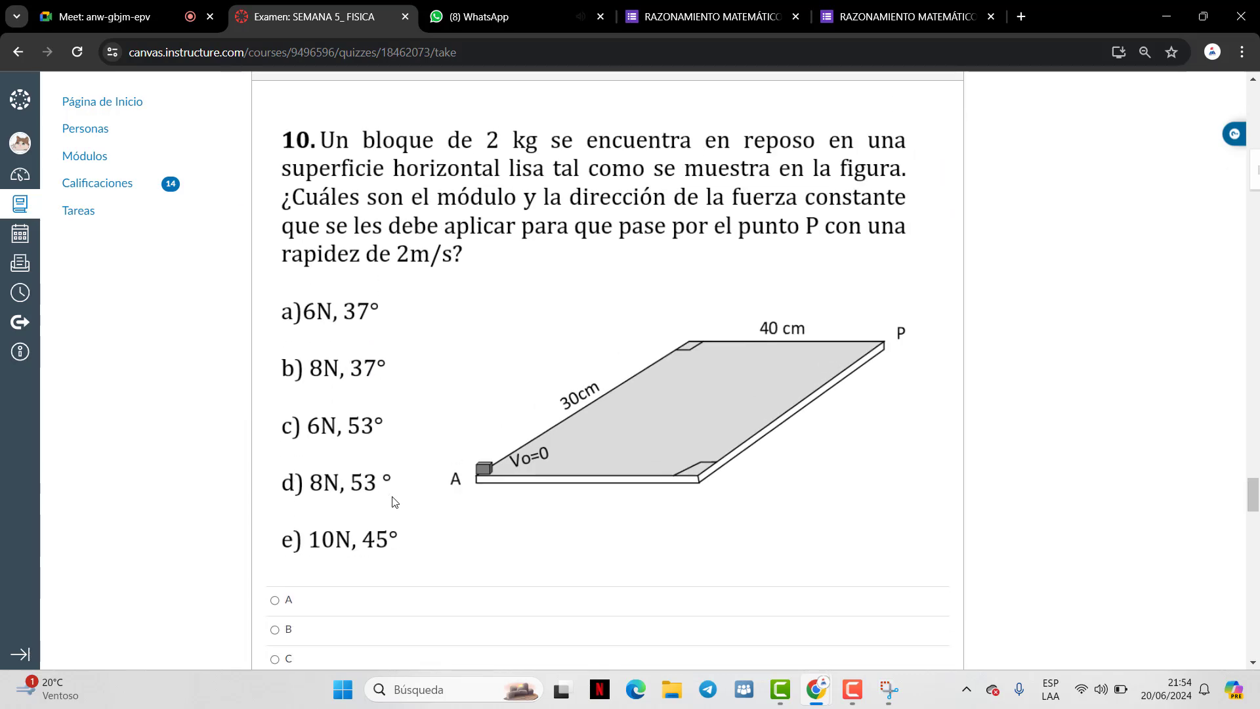
Answer question 11, on the sphere's speed when the scale reads 30 N, with option A (2√10)
scroll(317, 555, "down", 10)
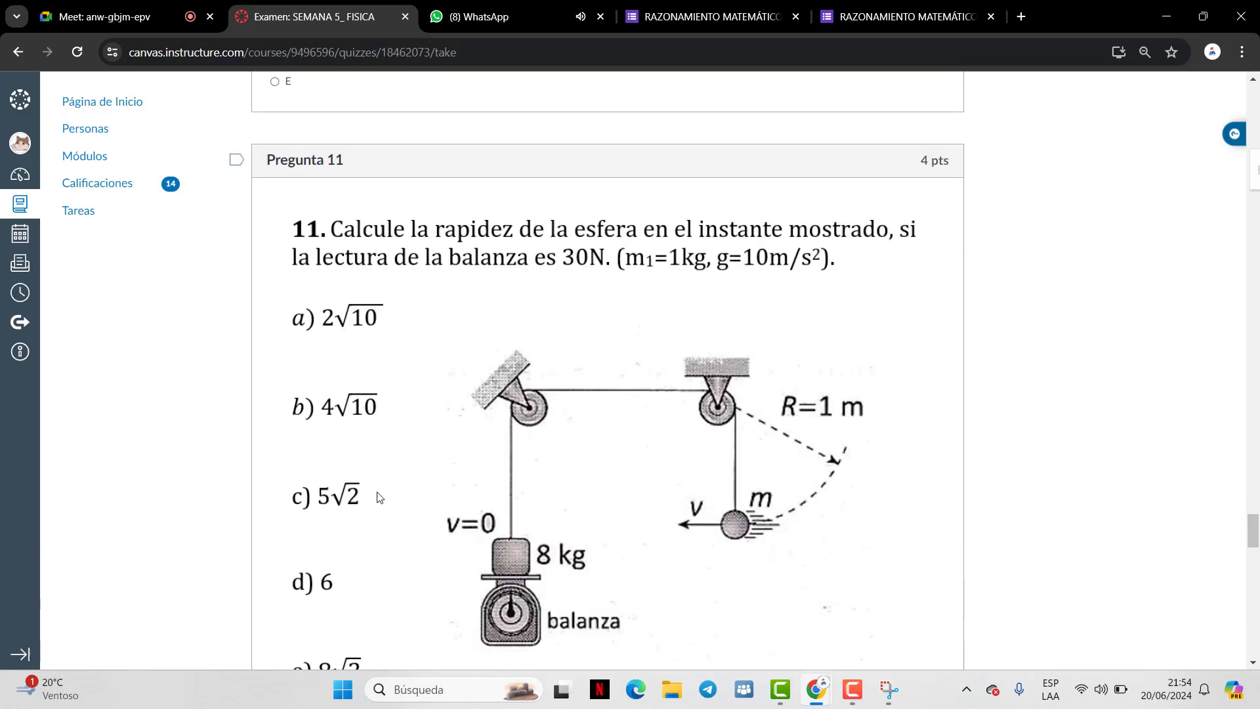
scroll(387, 482, "up", 2)
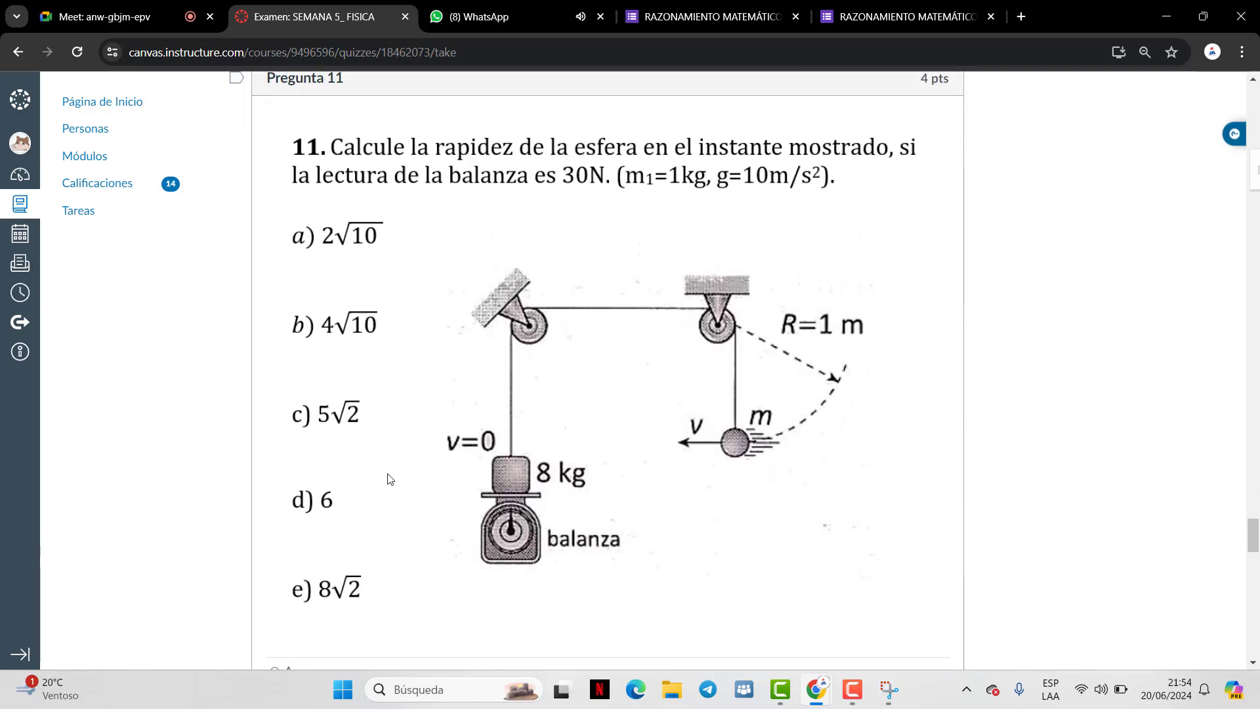
scroll(387, 479, "down", 2)
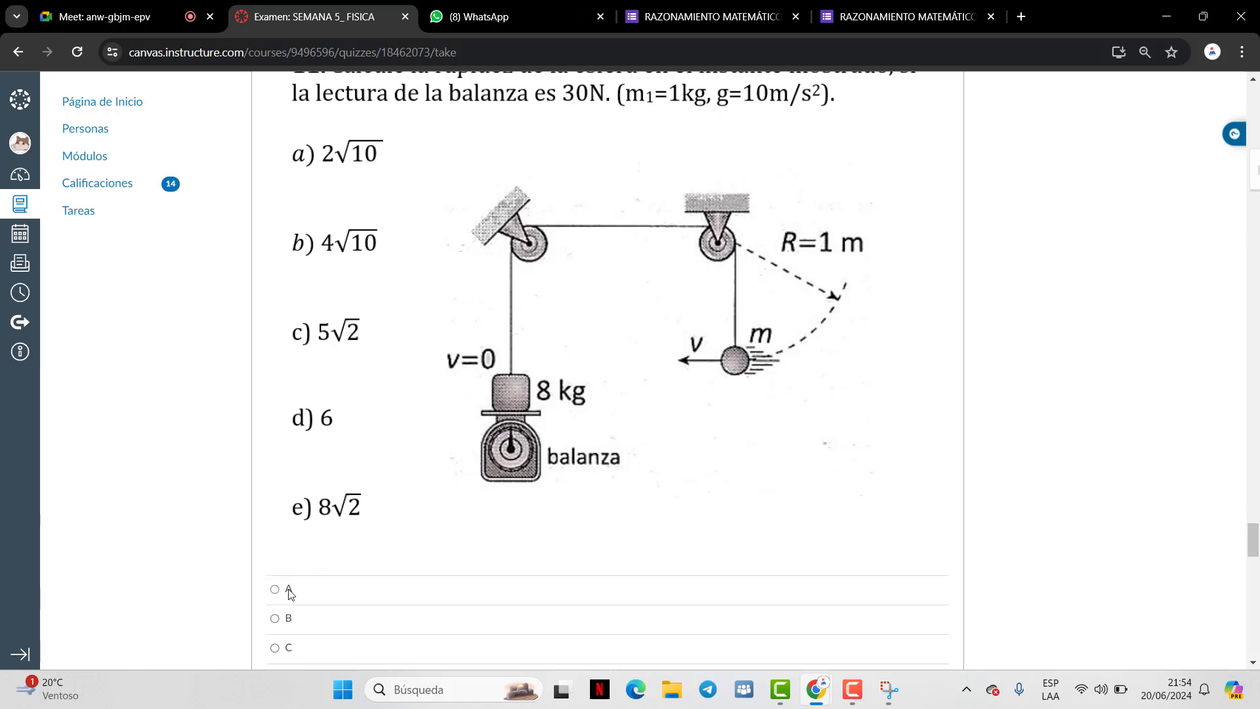
left_click(289, 590)
Answer question 12, on the static friction coefficient between the block and the car floor, with option C (0,5)
scroll(506, 416, "up", 1)
scroll(509, 416, "down", 10)
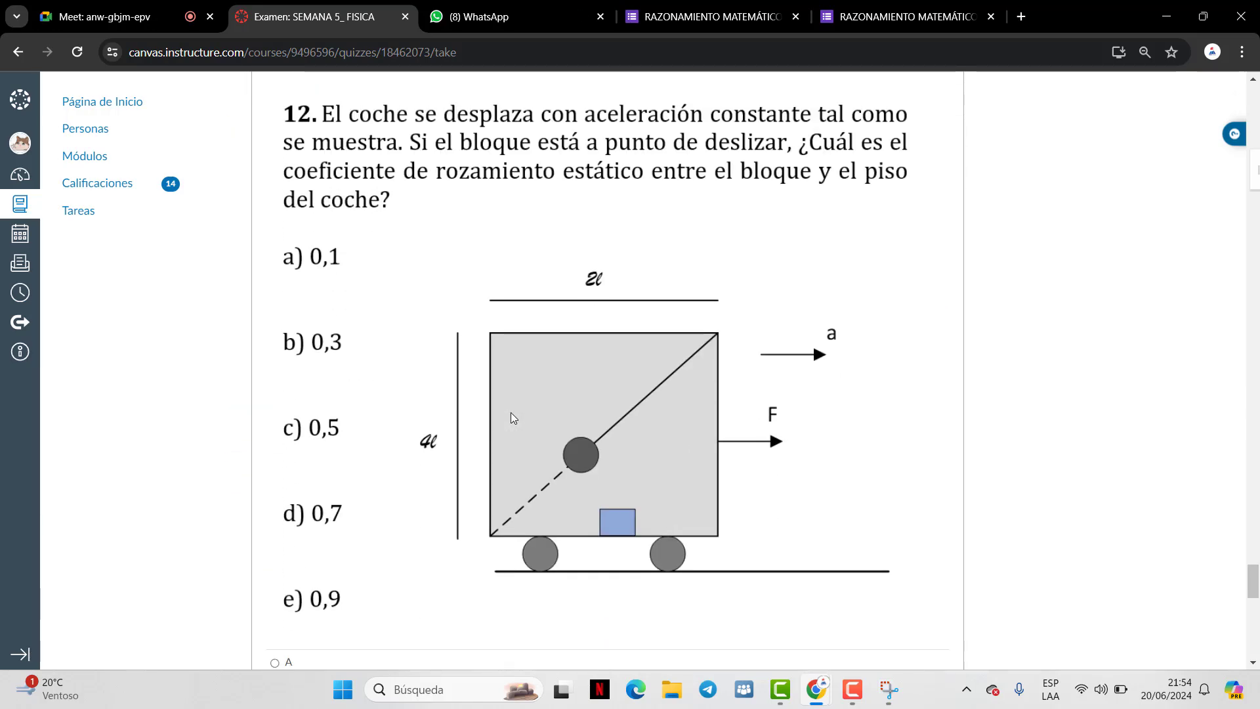
scroll(498, 434, "down", 1)
scroll(443, 441, "up", 1)
scroll(358, 515, "down", 3)
Answer question 13, on the load mass that keeps the sphere stable on the 9 kg cart, with option C (30 kg)
scroll(341, 473, "down", 7)
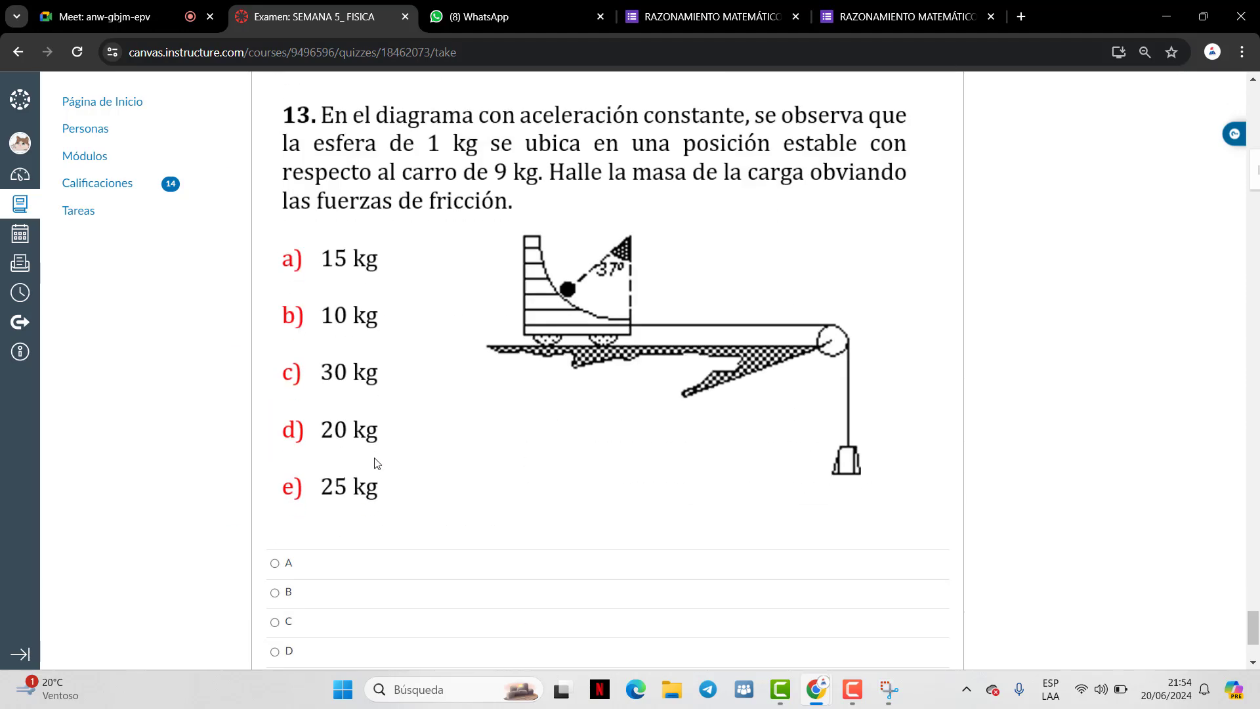
scroll(385, 446, "up", 1)
scroll(385, 453, "down", 1)
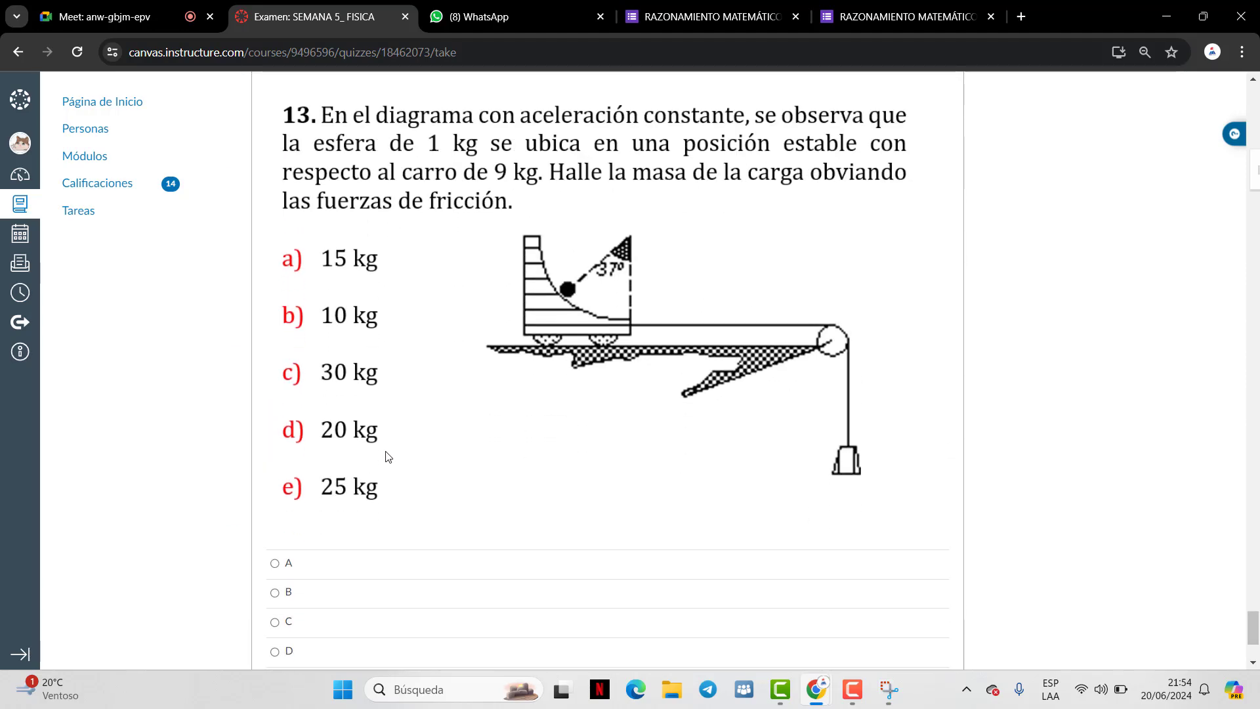
scroll(309, 405, "down", 1)
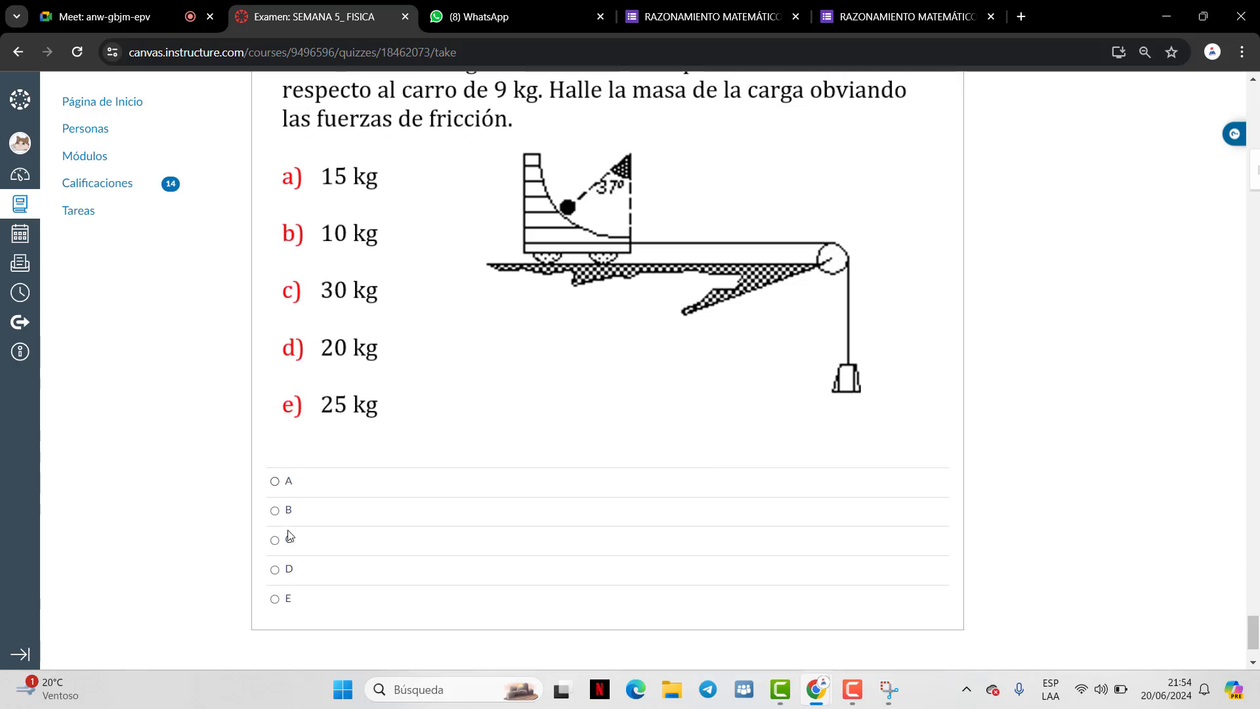
scroll(387, 498, "down", 2)
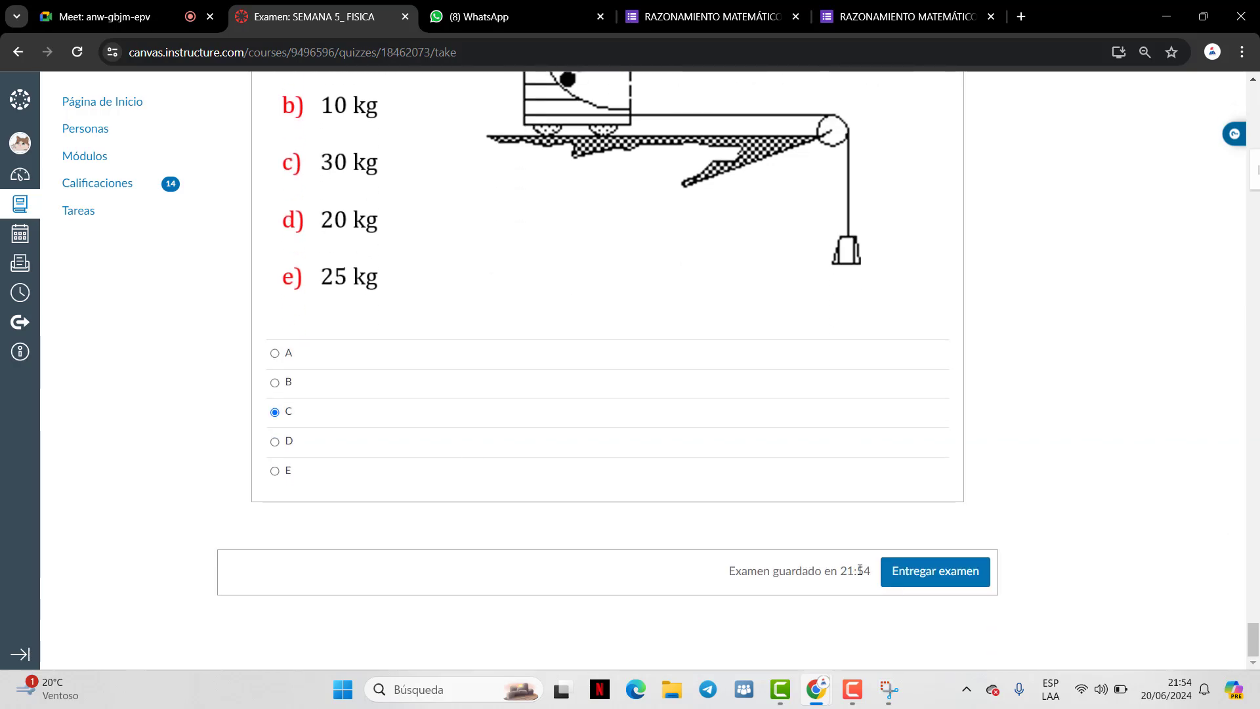
Review the marked answers from question 13 back to question 9, and examine question 9's statement and options
scroll(879, 555, "up", 4)
scroll(882, 534, "down", 1)
scroll(887, 532, "up", 3)
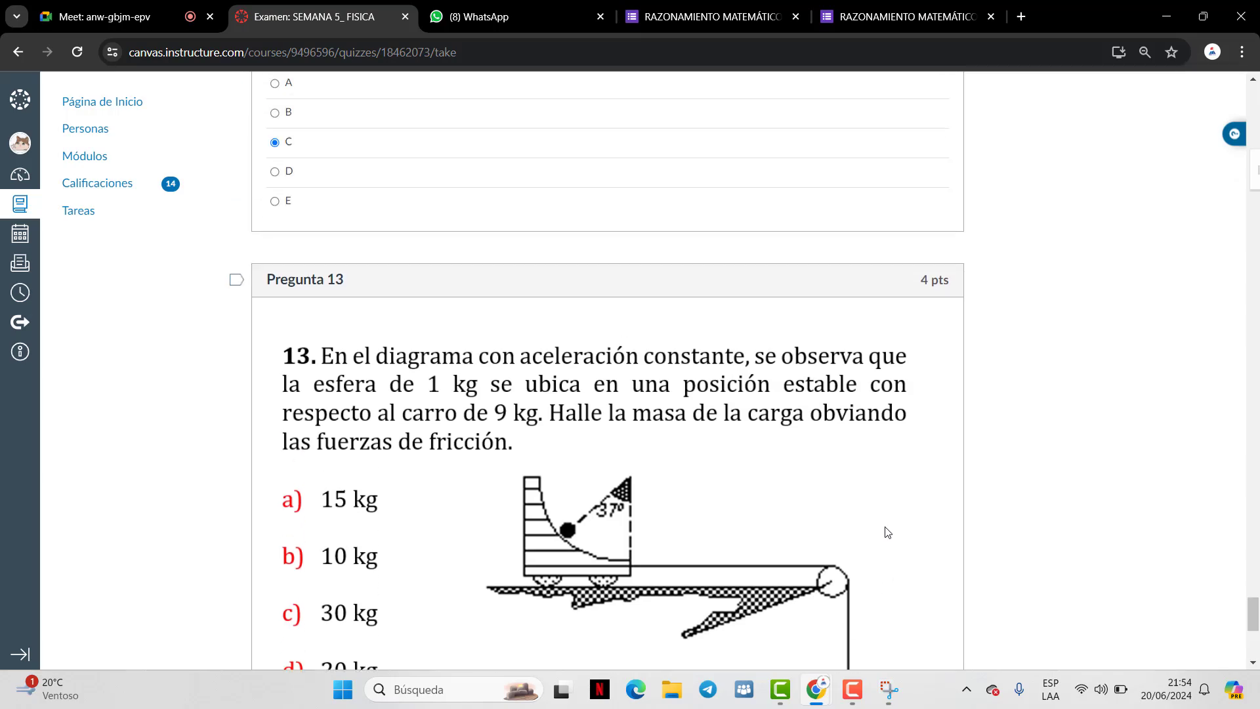
scroll(886, 529, "down", 5)
scroll(886, 529, "up", 15)
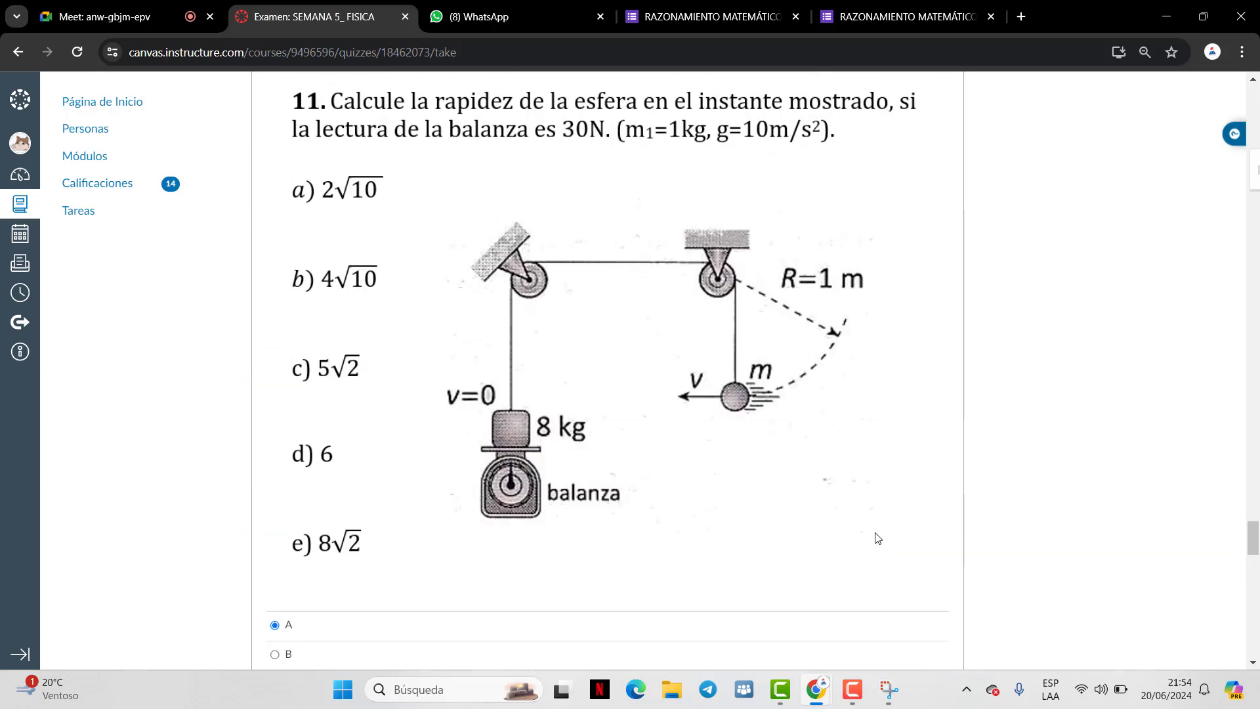
scroll(878, 538, "up", 20)
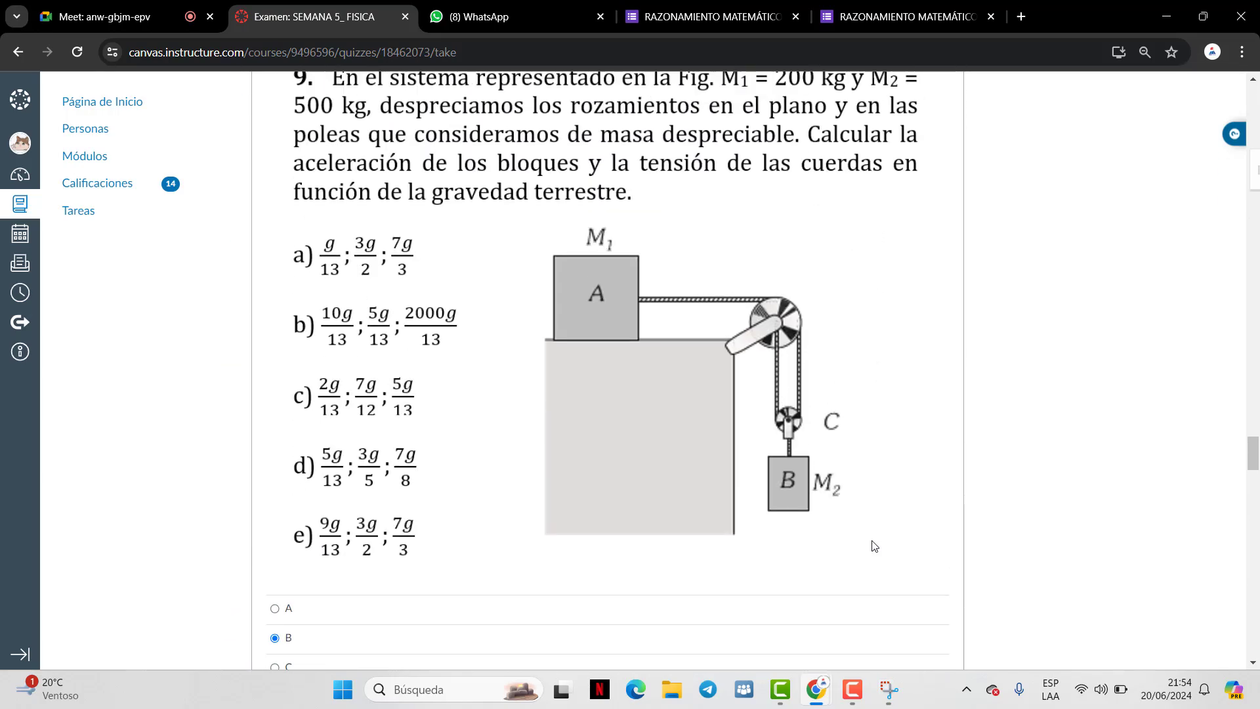
scroll(875, 546, "up", 2)
scroll(875, 546, "down", 1)
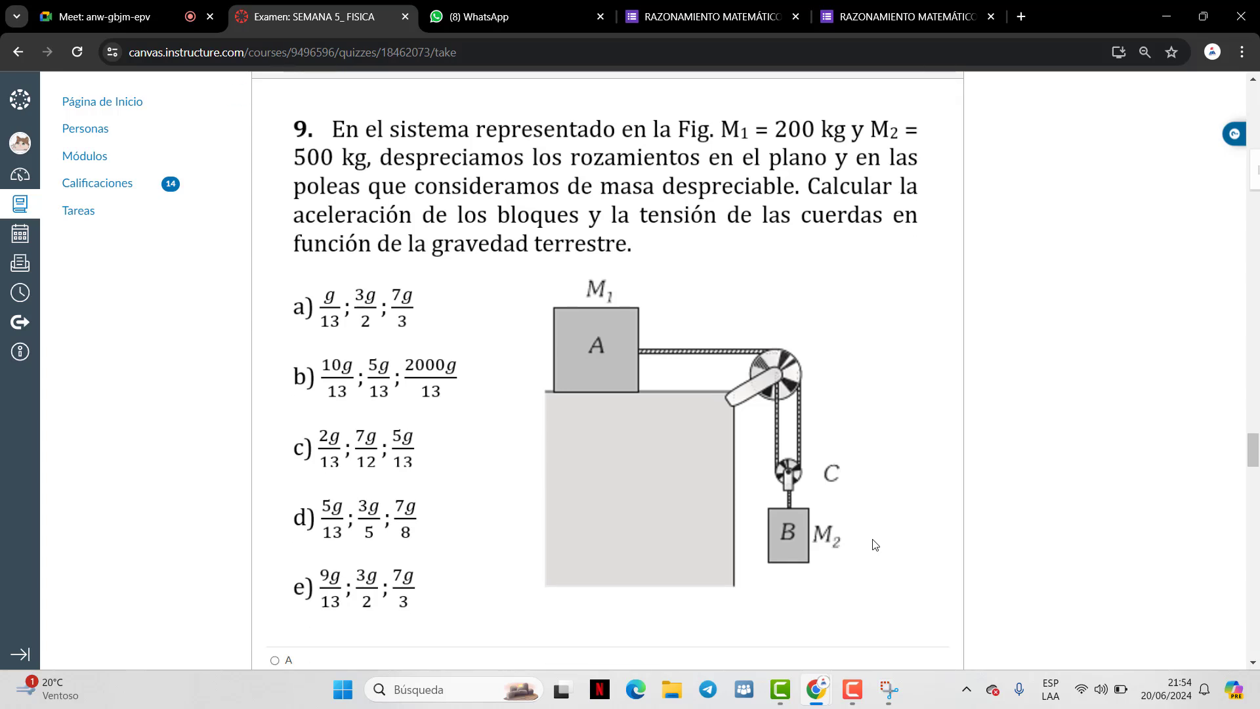
scroll(776, 492, "down", 1)
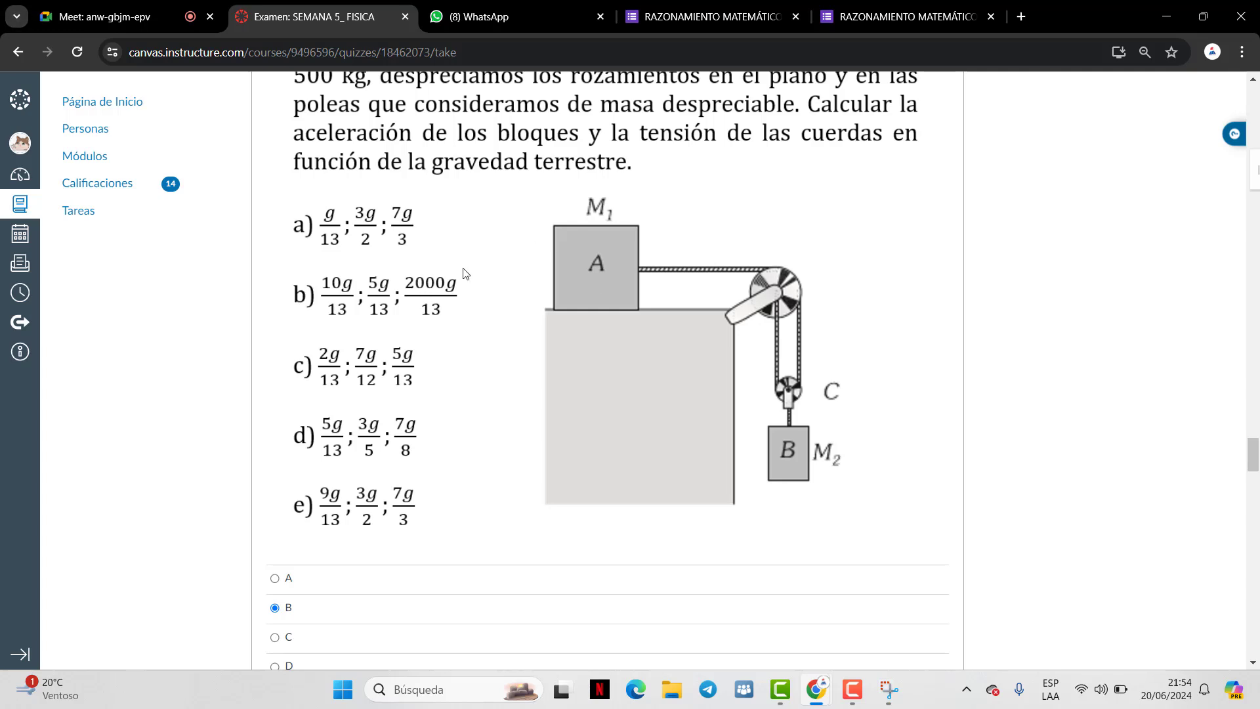
scroll(463, 274, "up", 1)
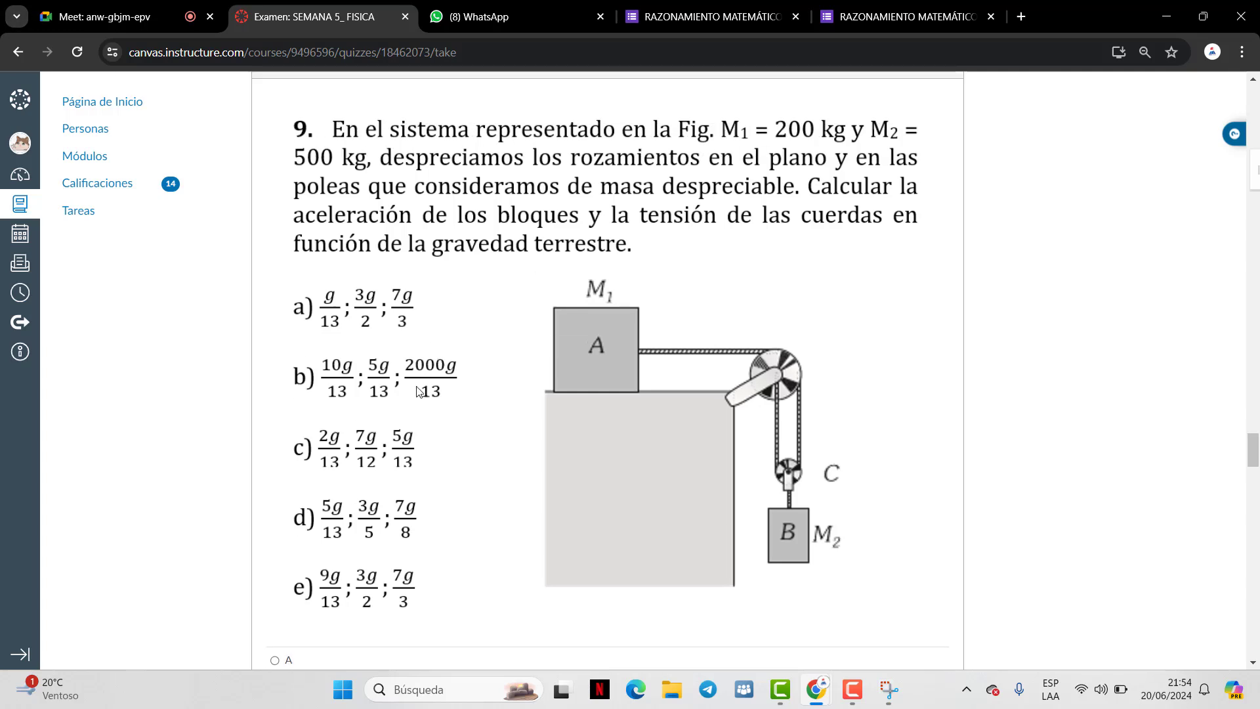
scroll(429, 400, "down", 2)
scroll(442, 408, "up", 1)
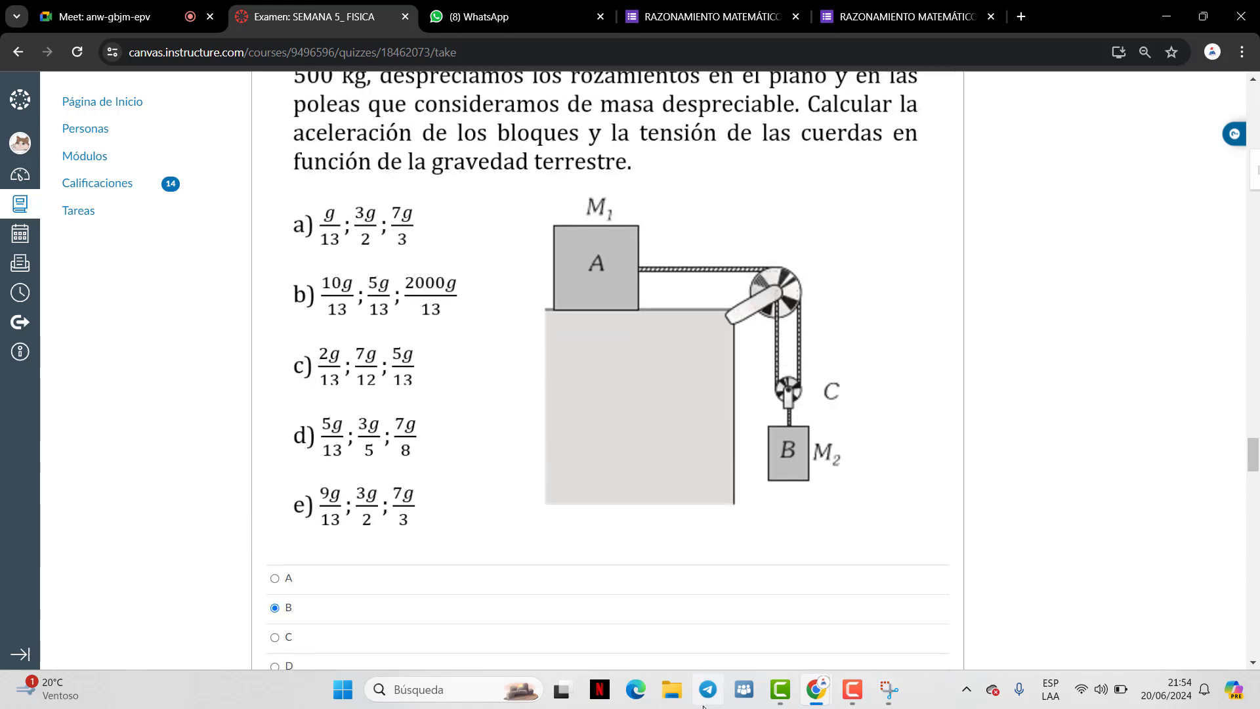
Switch to Herramienta Recortes and start a new screen capture for question 9
left_click(890, 697)
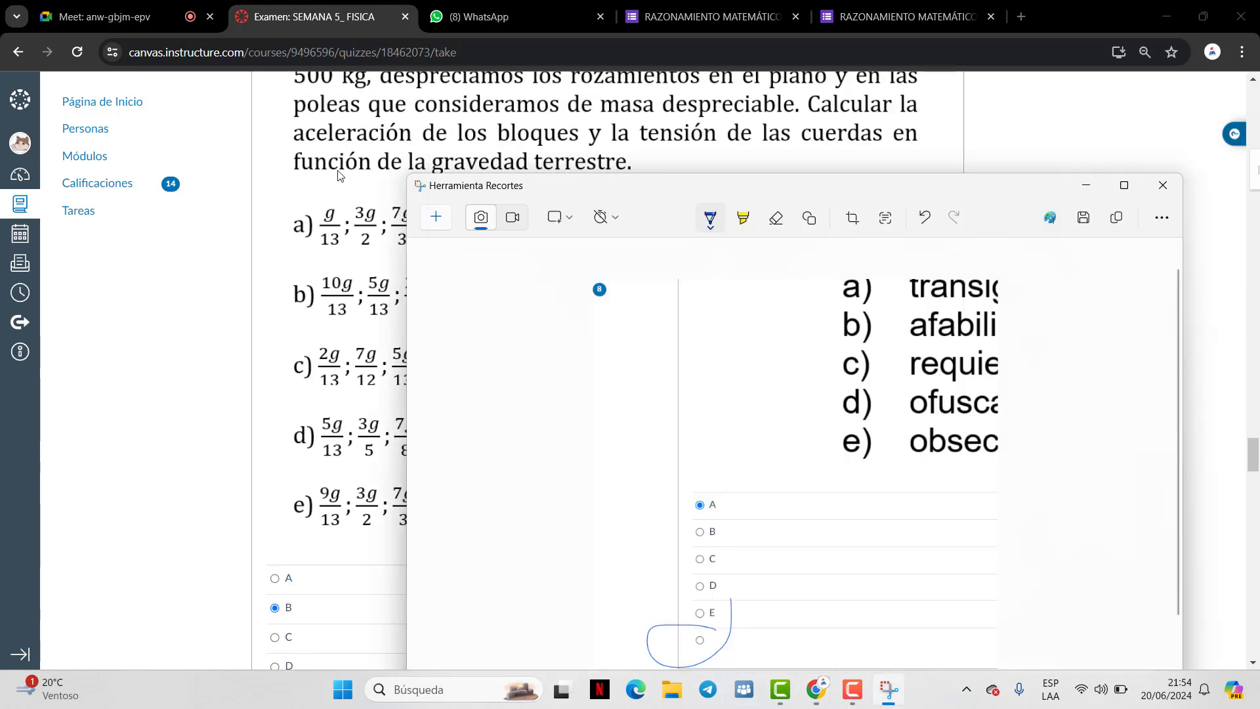
left_click(434, 222)
scroll(587, 310, "up", 1)
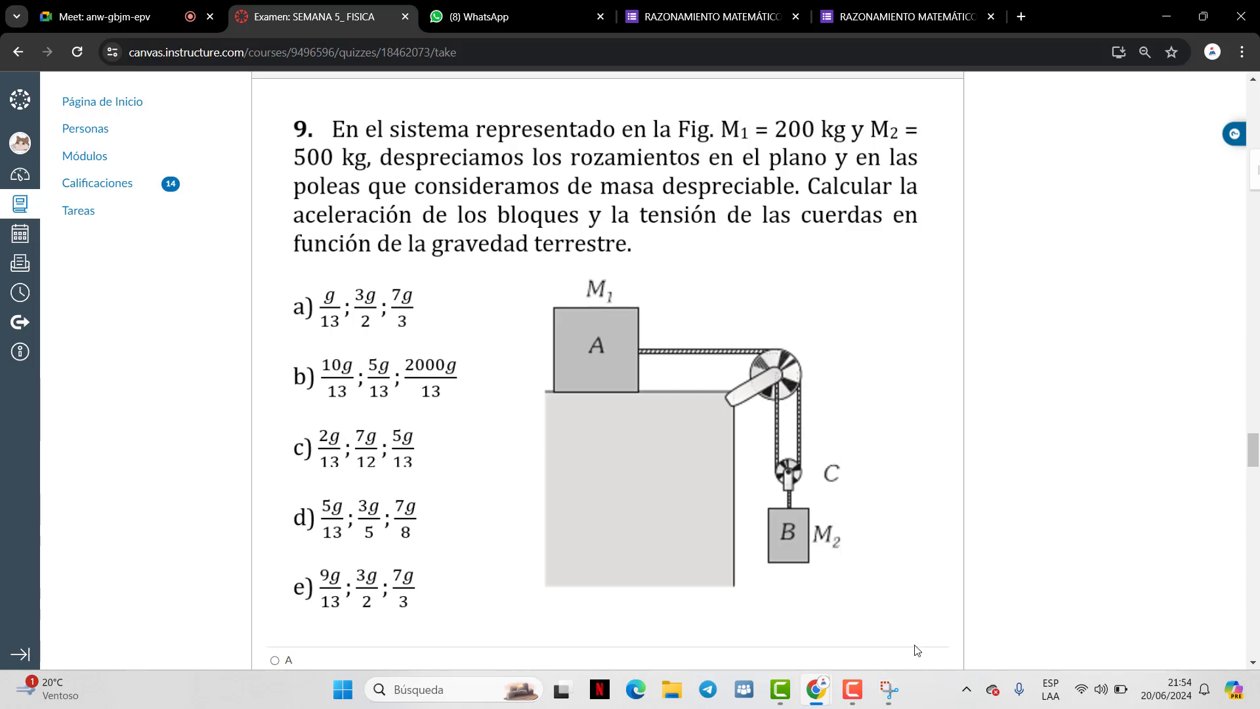
Switch to WhatsApp, find the physics contact's chat and send the message 'hola}}'
left_click(518, 16)
left_click(218, 160)
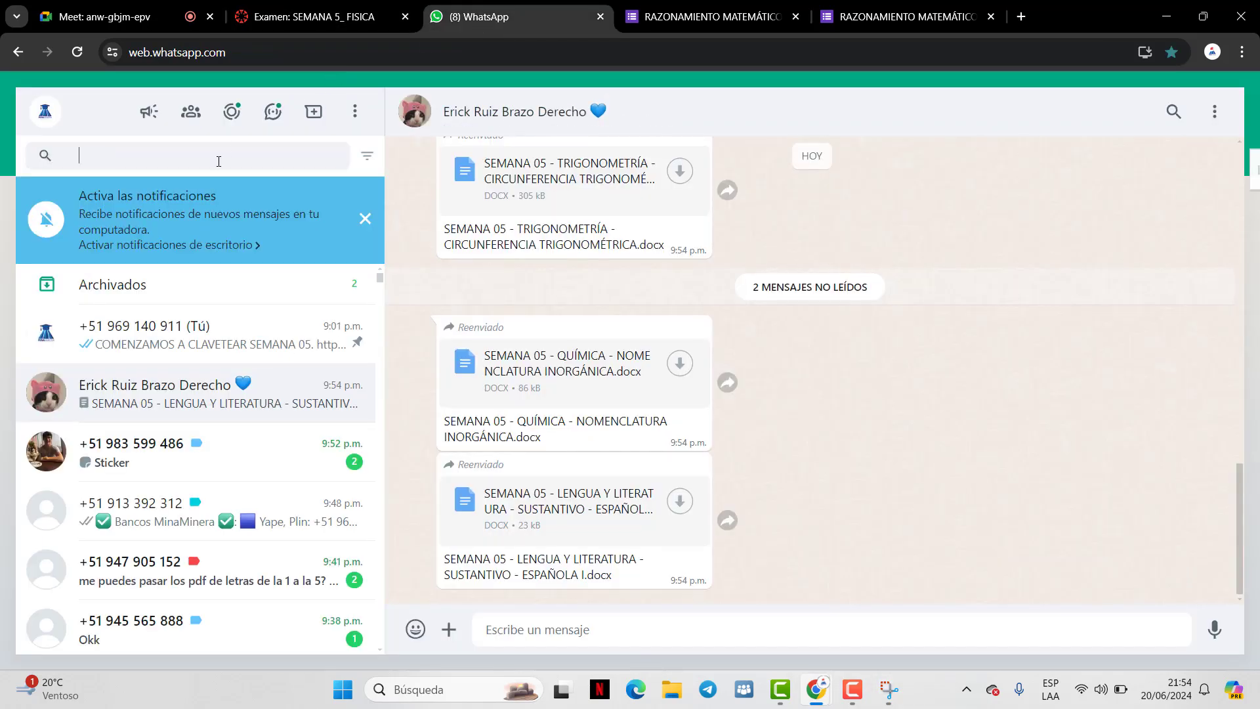
type("rube")
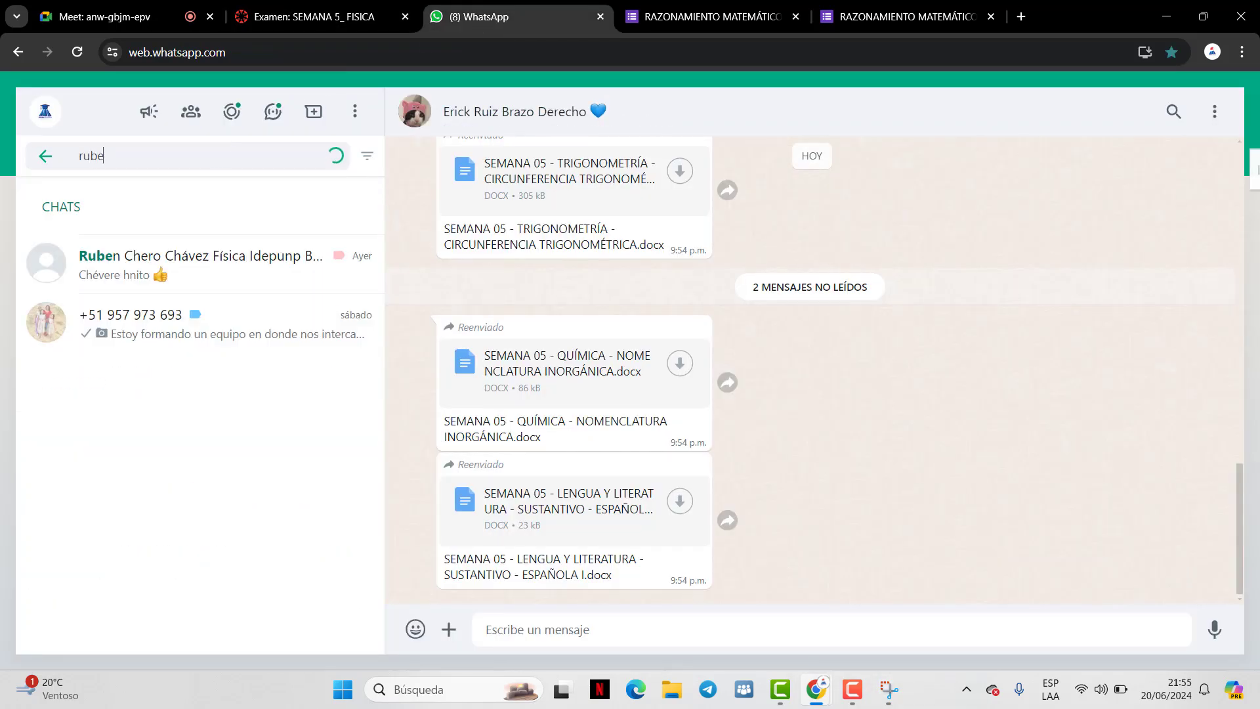
left_click(263, 257)
type("hola}}")
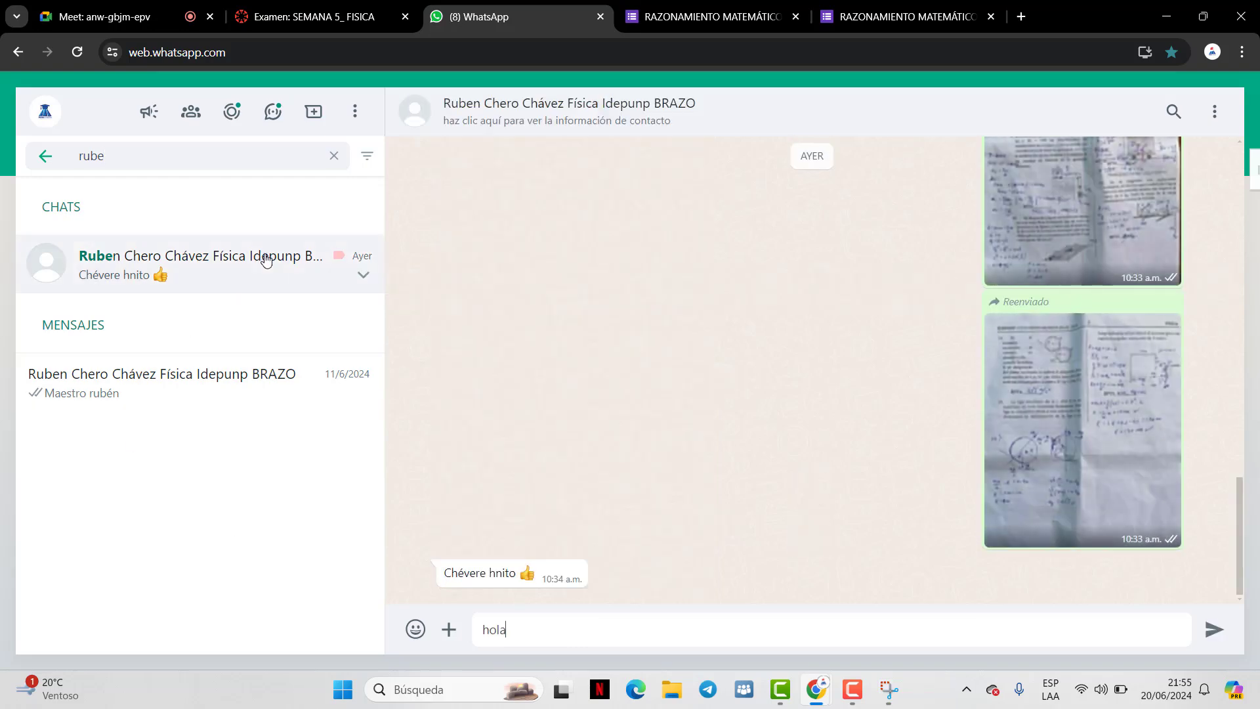
key("Return")
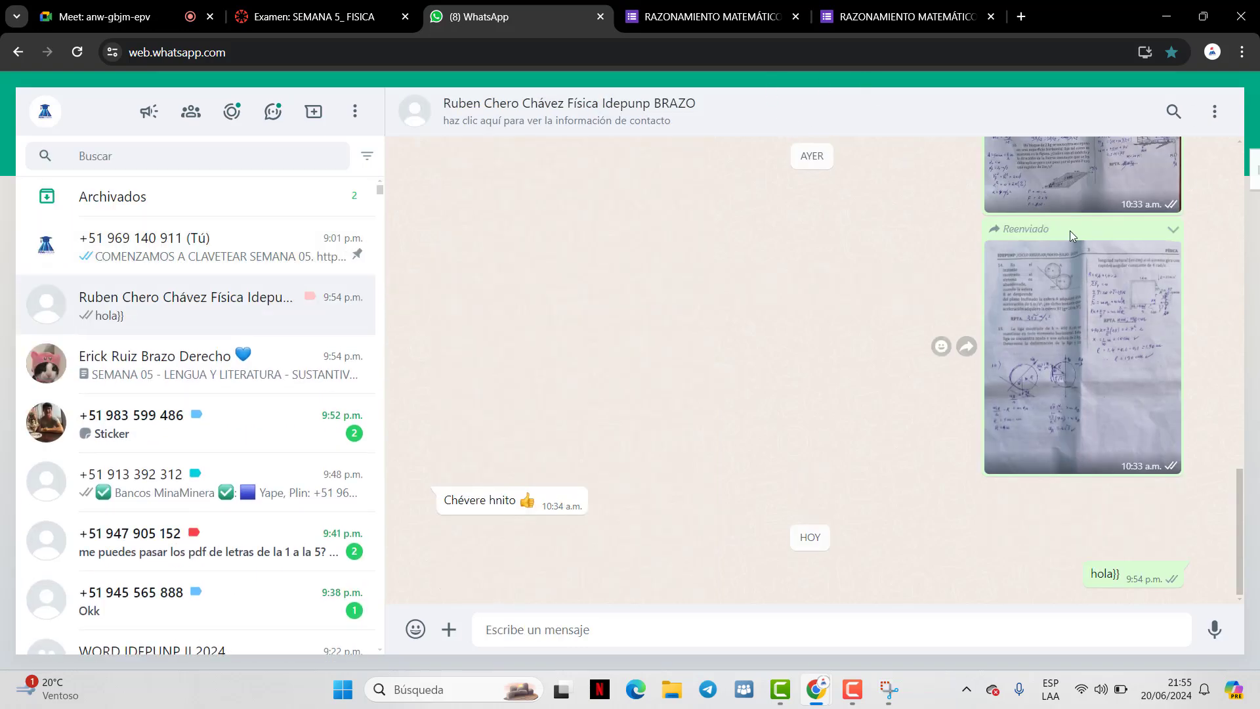
Examine the forwarded photo with the worked solutions to physics problems 14 and 15 up close, and close it
left_click(1076, 295)
left_click(715, 265)
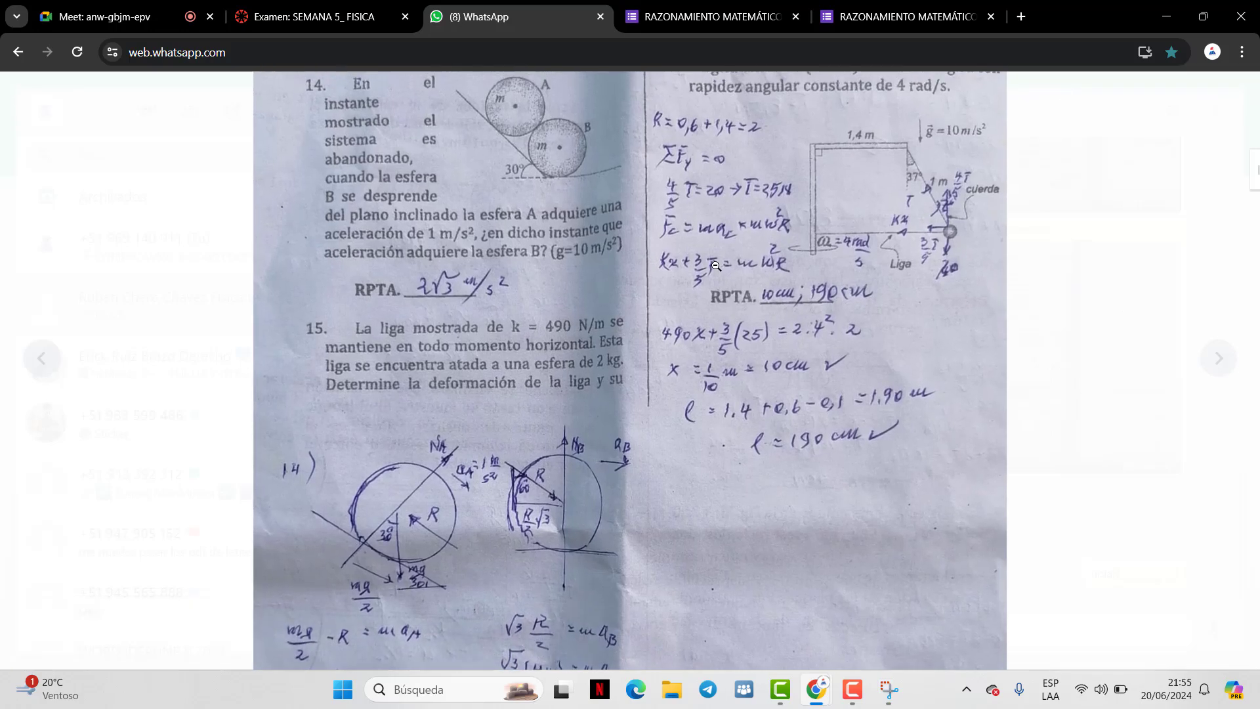
left_click(719, 254)
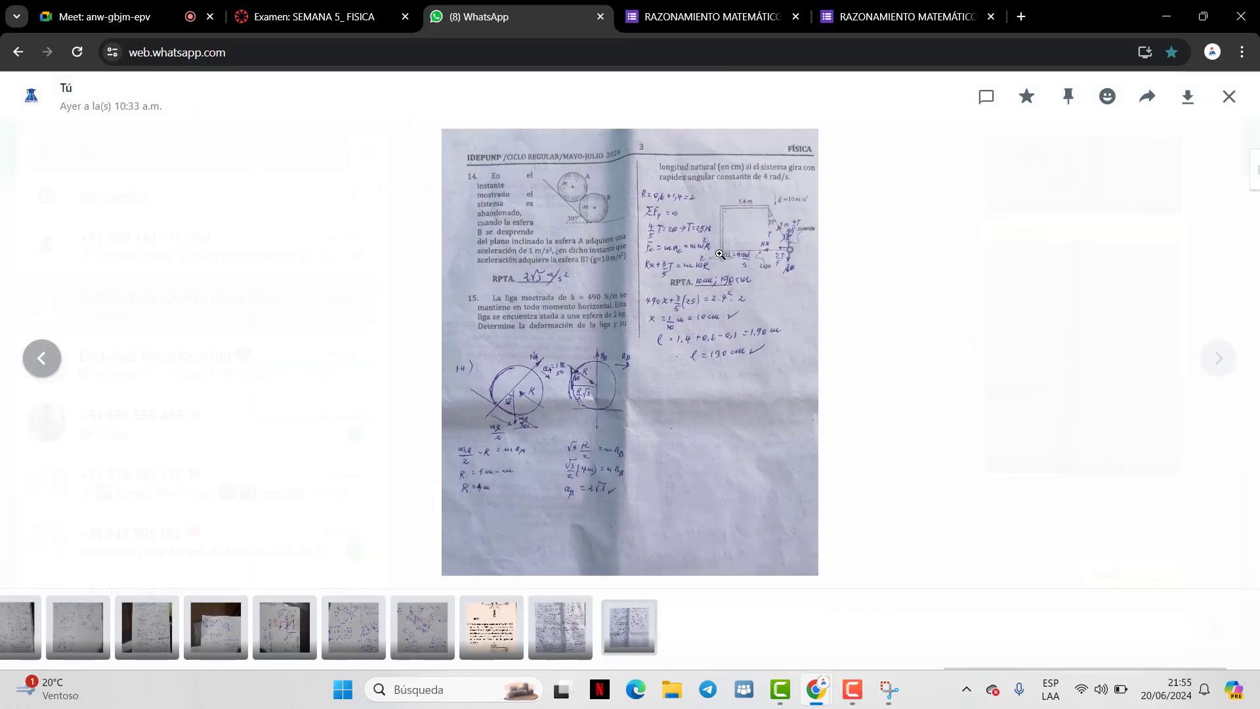
key("Escape")
Examine the previous forwarded photo with the worked solutions to physics problems 9 to 13 up close, and close it
scroll(1116, 340, "up", 2)
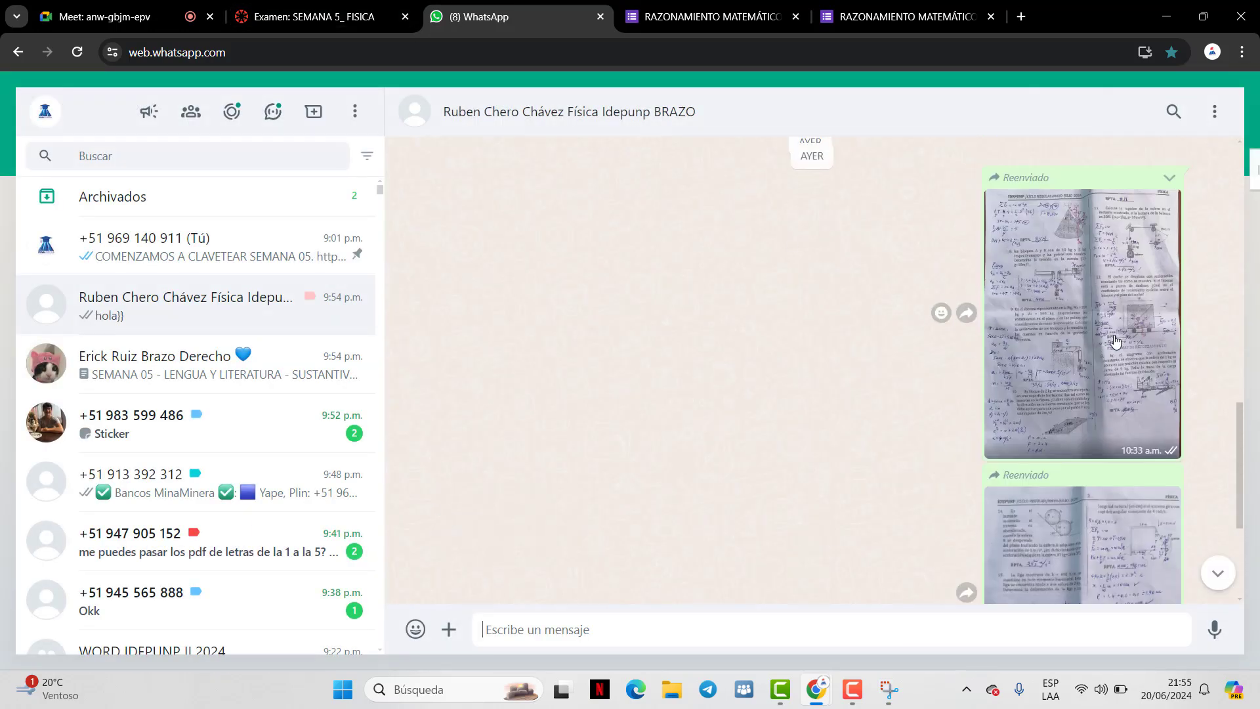
left_click(1113, 341)
key("Escape")
left_click(1079, 390)
left_click(720, 460)
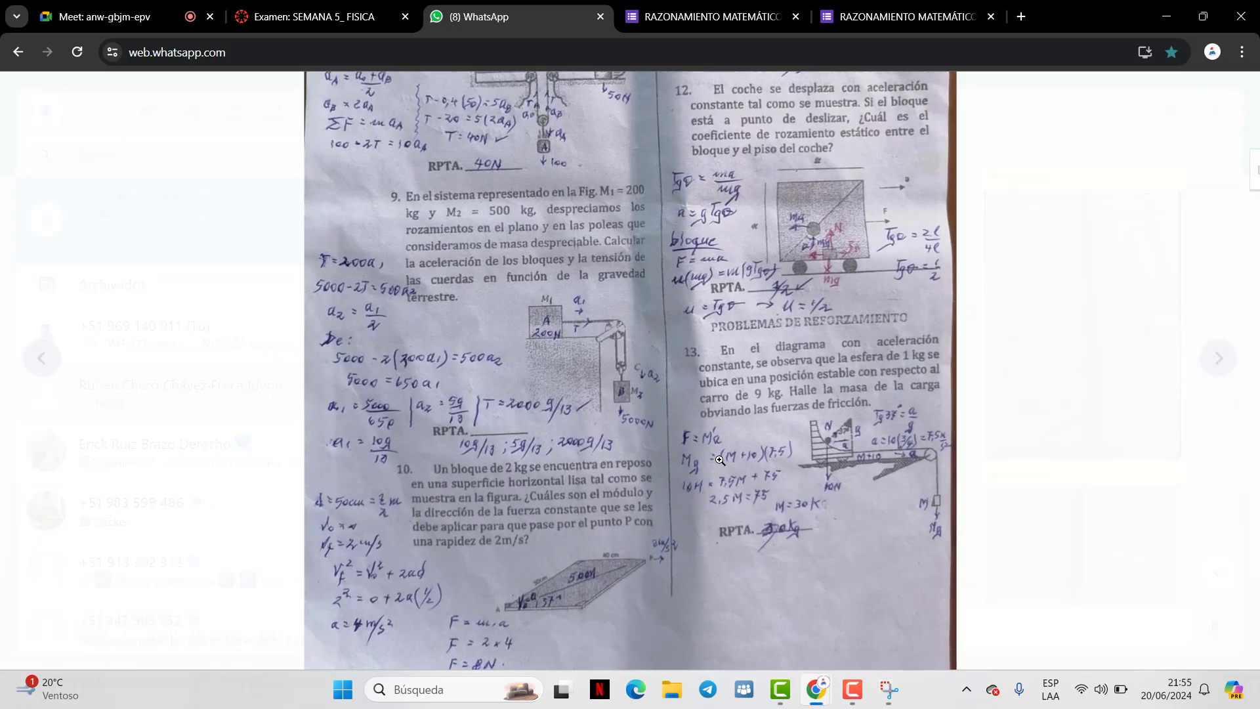
left_click(720, 460)
key("Escape")
Reopen the photo of the solutions to problems 14 and 15 and check it enlarged and at full-page size
scroll(762, 497, "down", 2)
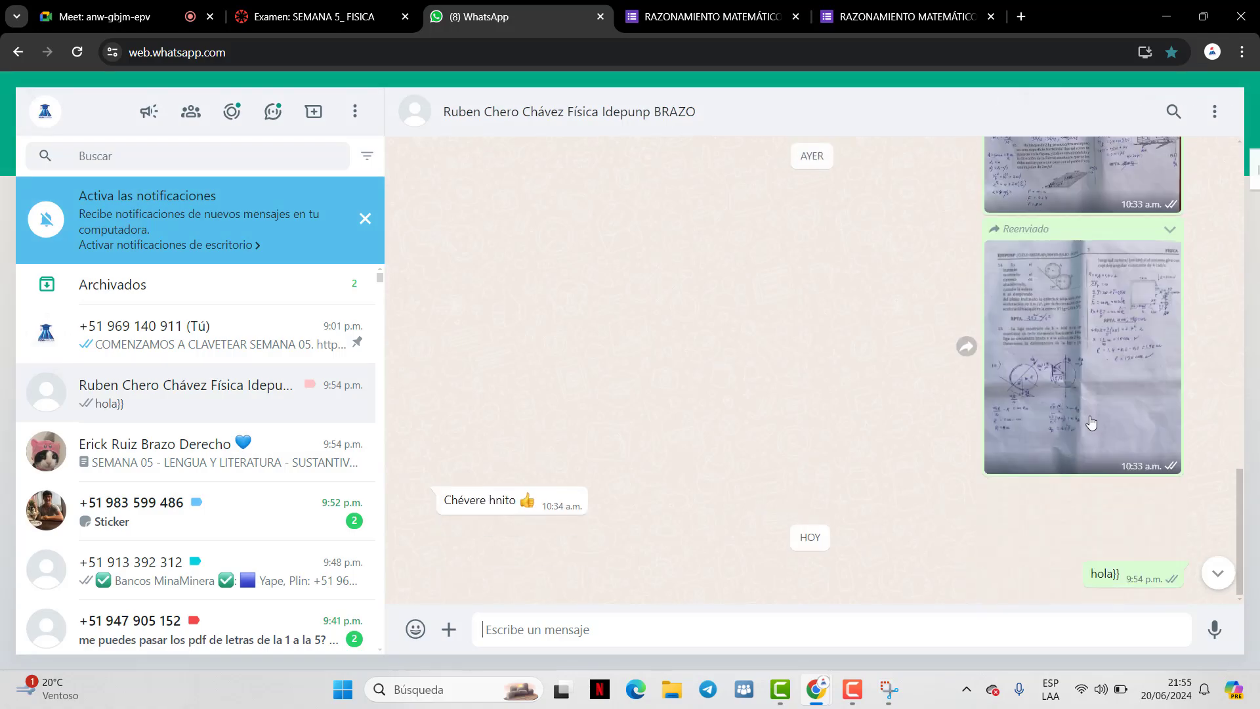
left_click(992, 431)
left_click(689, 347)
left_click(689, 348)
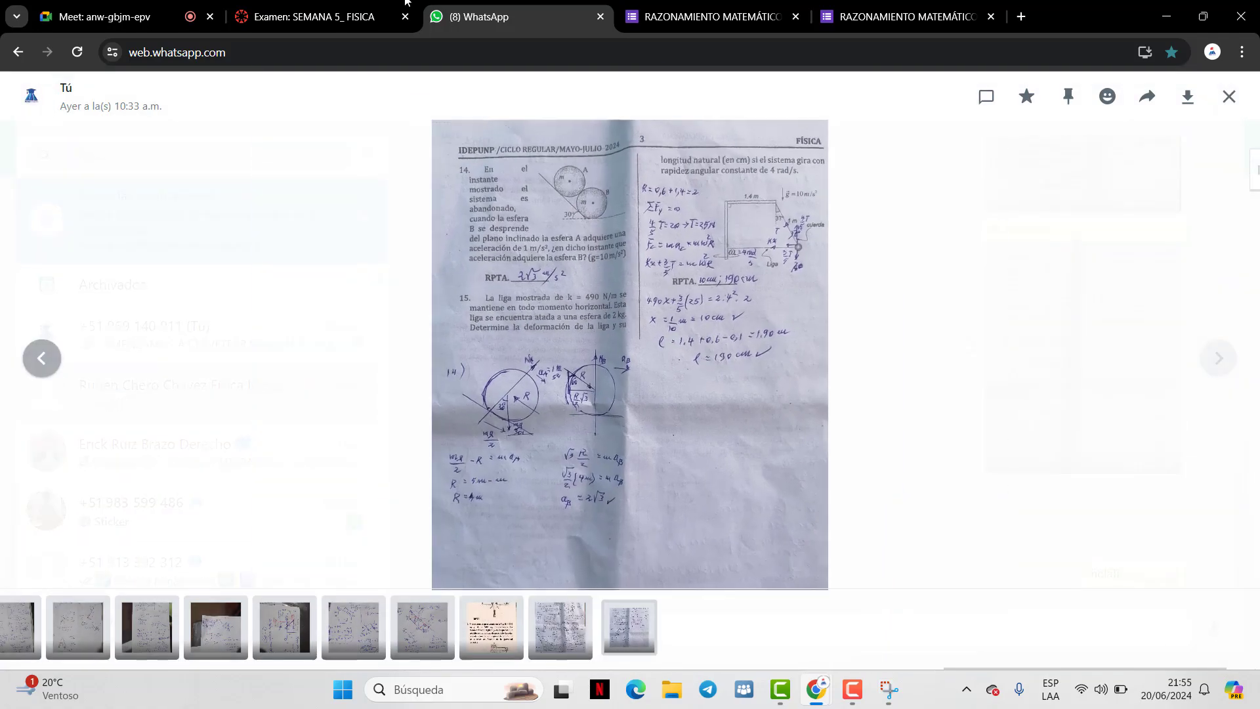
Close the solutions photo and look over questions 12 and 13 in the FISICA exam
key("Escape")
left_click(384, 6)
scroll(604, 298, "down", 20)
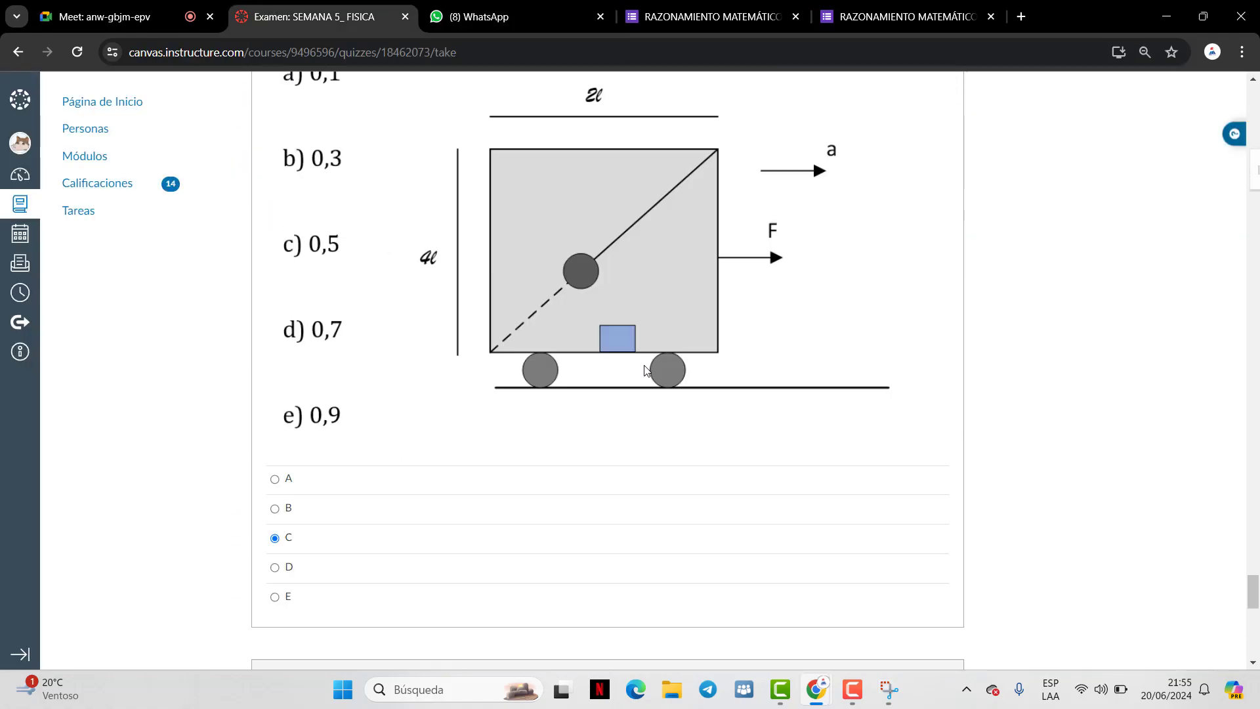
scroll(680, 352, "up", 12)
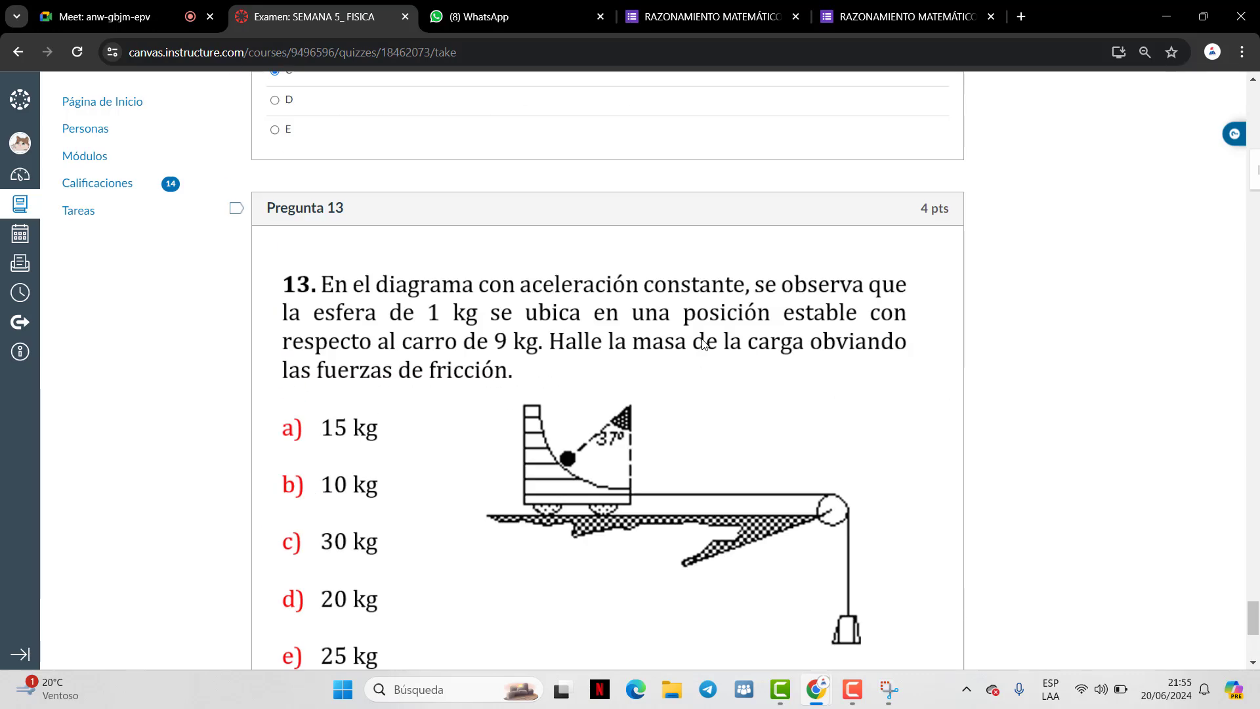
Switch to WhatsApp and download the SEMANA 05 Word files for BIOLOGÍA, TRIGONOMETRÍA and QUÍMICA from the law contact's chat
left_click(498, 17)
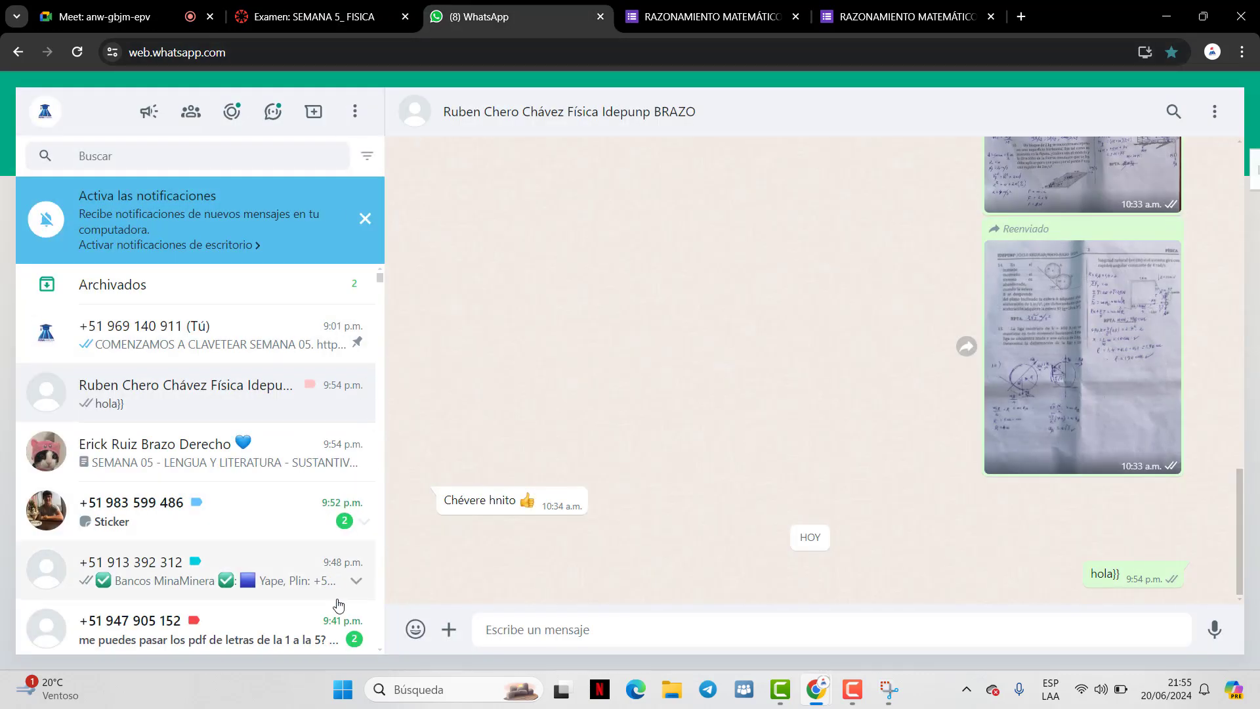
left_click(300, 462)
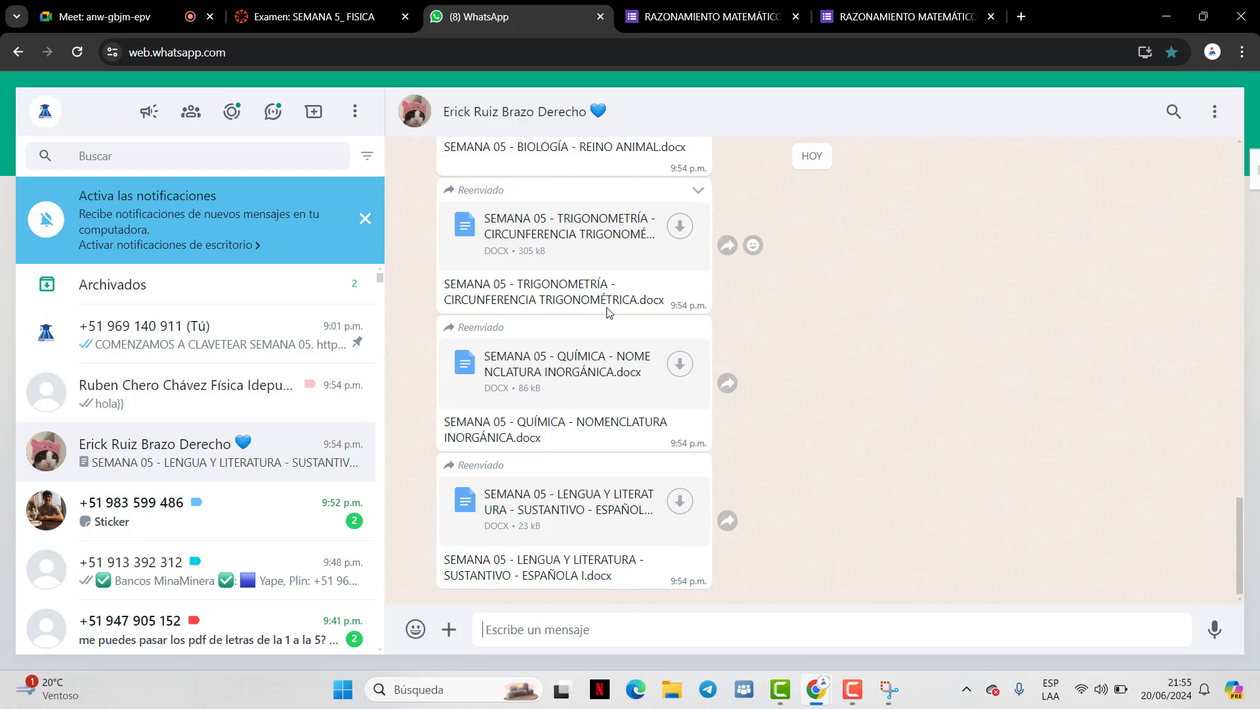
scroll(610, 308, "up", 5)
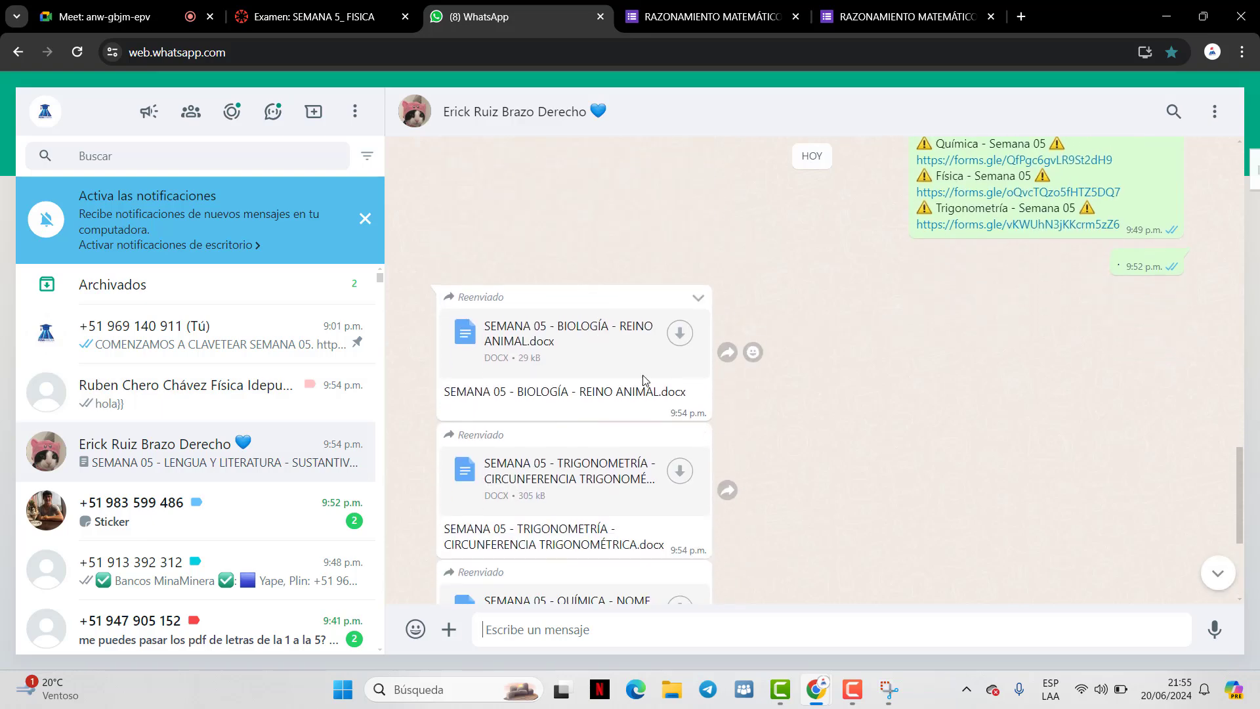
left_click(646, 371)
scroll(647, 371, "down", 3)
left_click(680, 306)
left_click(679, 451)
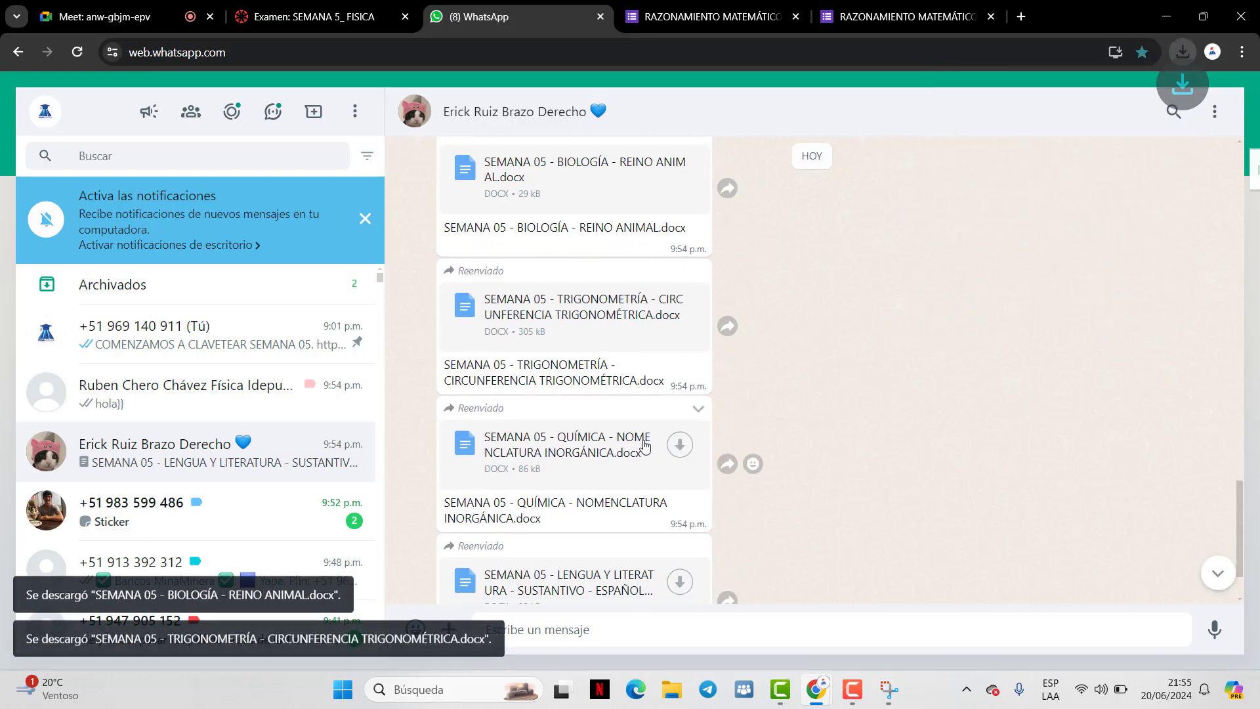
scroll(570, 384, "up", 2)
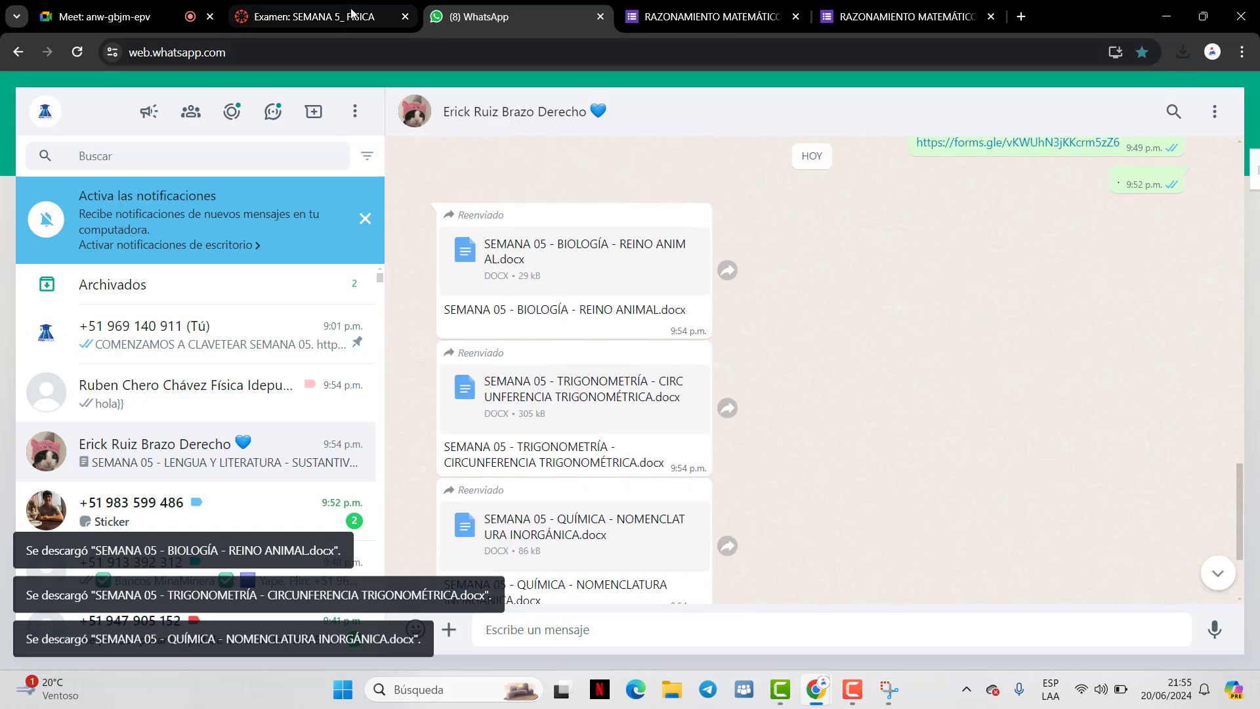
Review the FISICA exam back to questions 9 and 10 and check the Meet call
left_click(313, 16)
scroll(401, 329, "down", 3)
key("ctrl+shift+Tab")
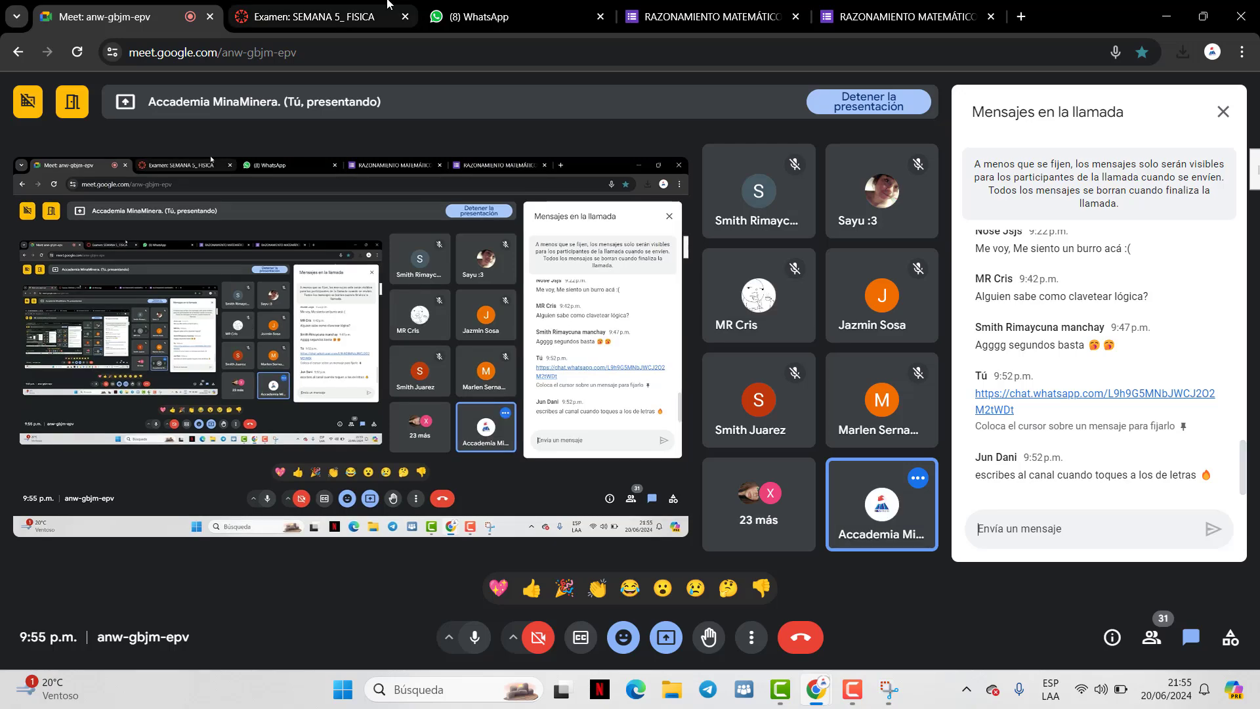
left_click(486, 8)
key("ctrl+shift+Tab")
scroll(498, 250, "up", 15)
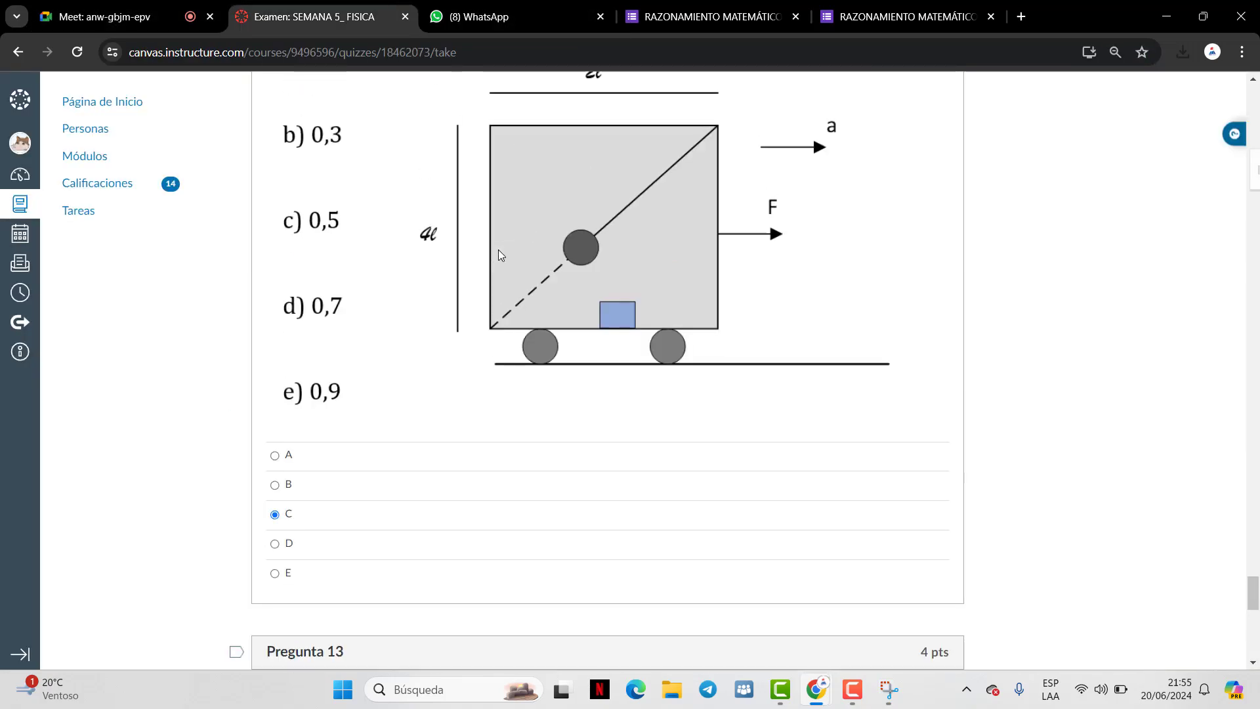
scroll(498, 268, "up", 20)
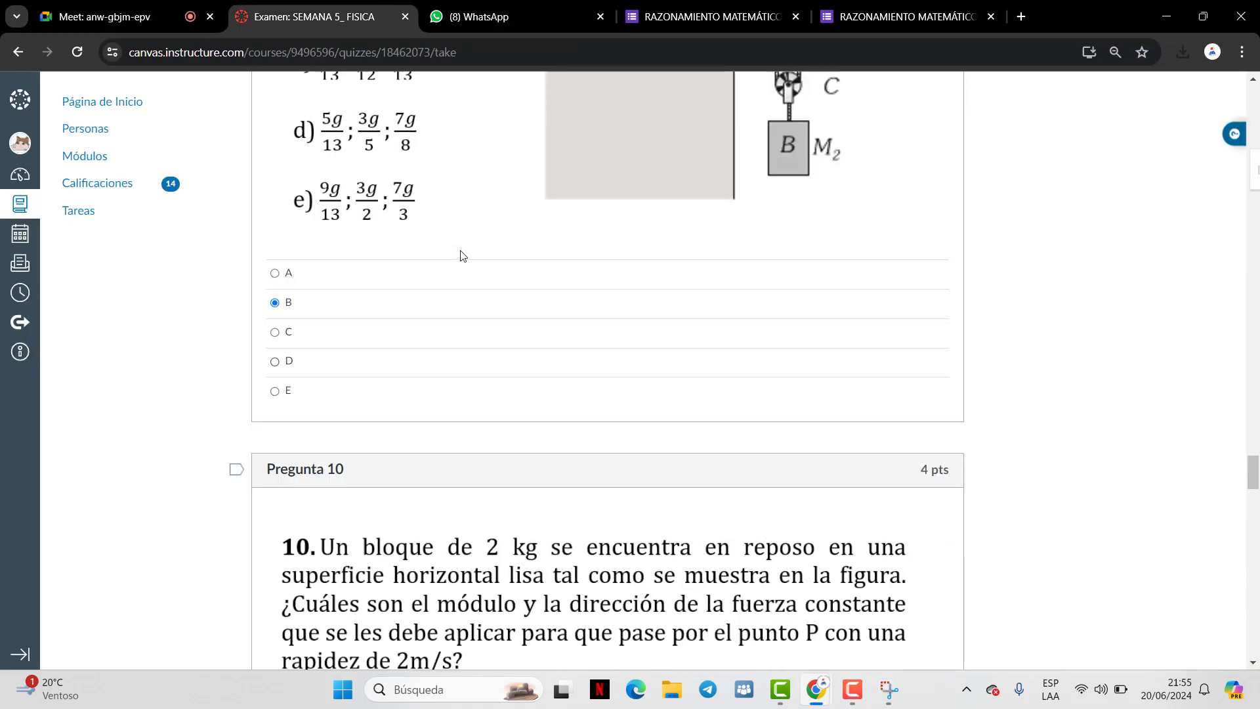
left_click(111, 16)
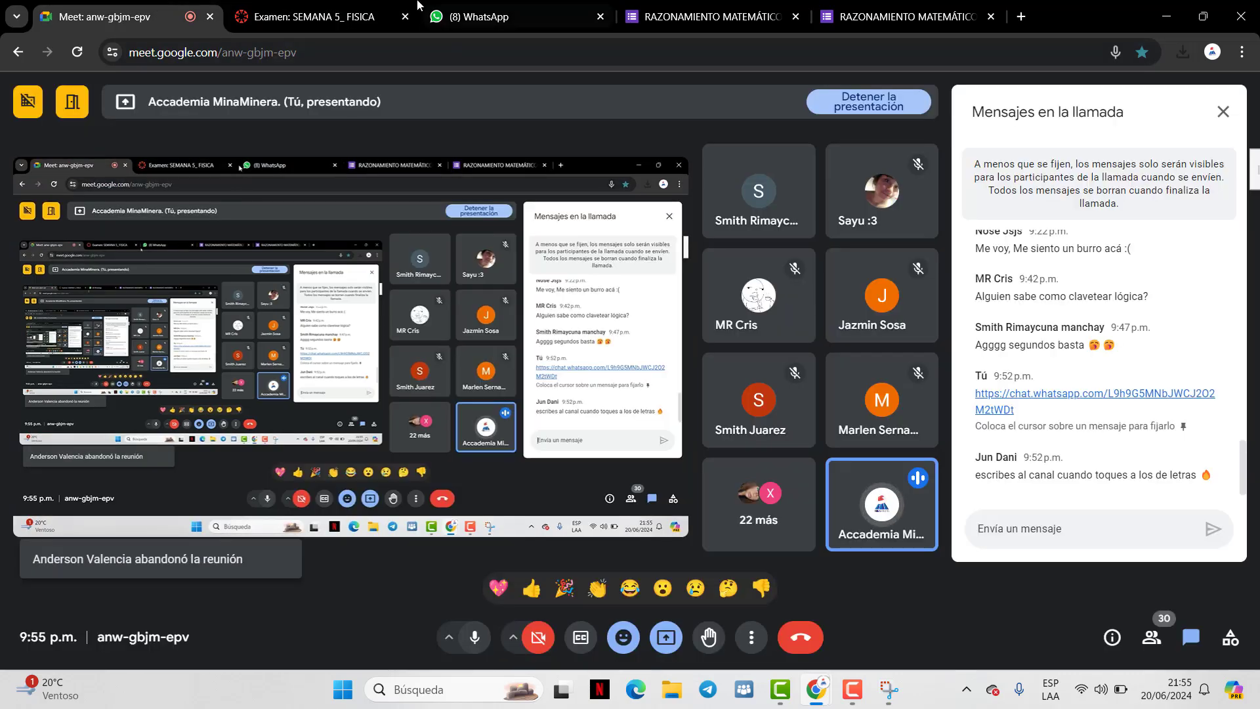
In the physics contact's WhatsApp chat, examine the worked solutions to problems 8 to 13 enlarged, and close the photo
left_click(485, 17)
left_click(269, 401)
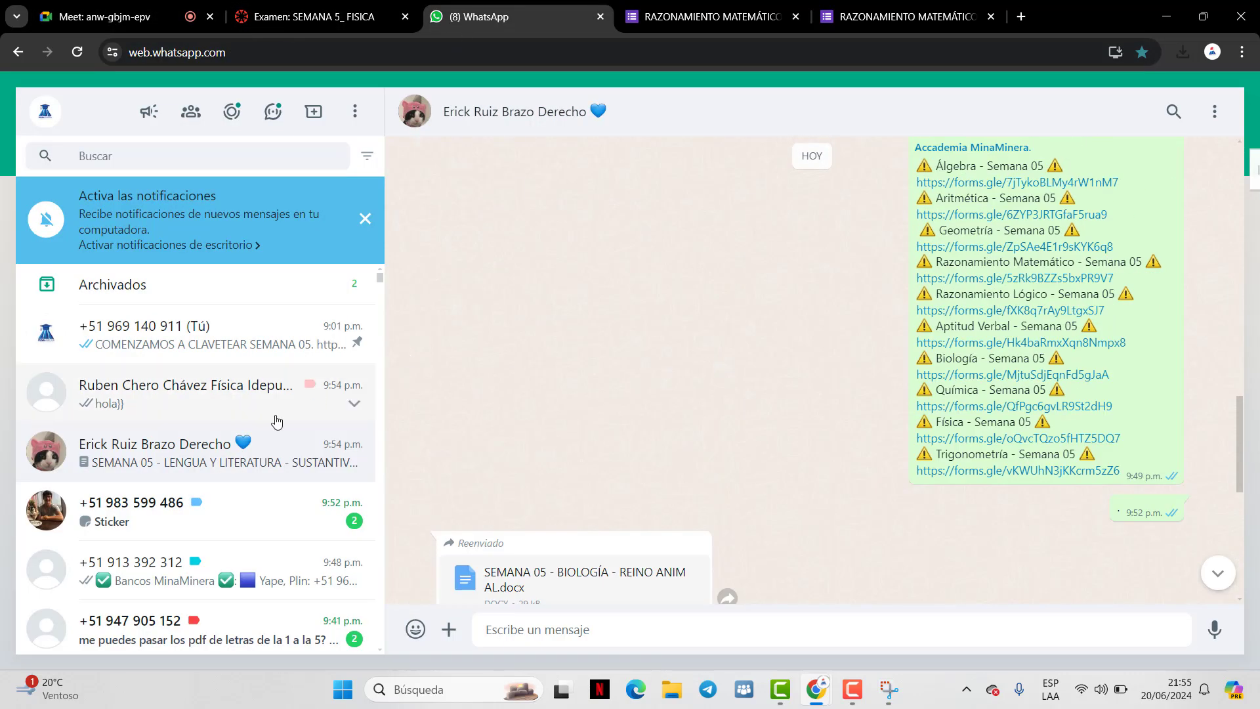
left_click(1018, 374)
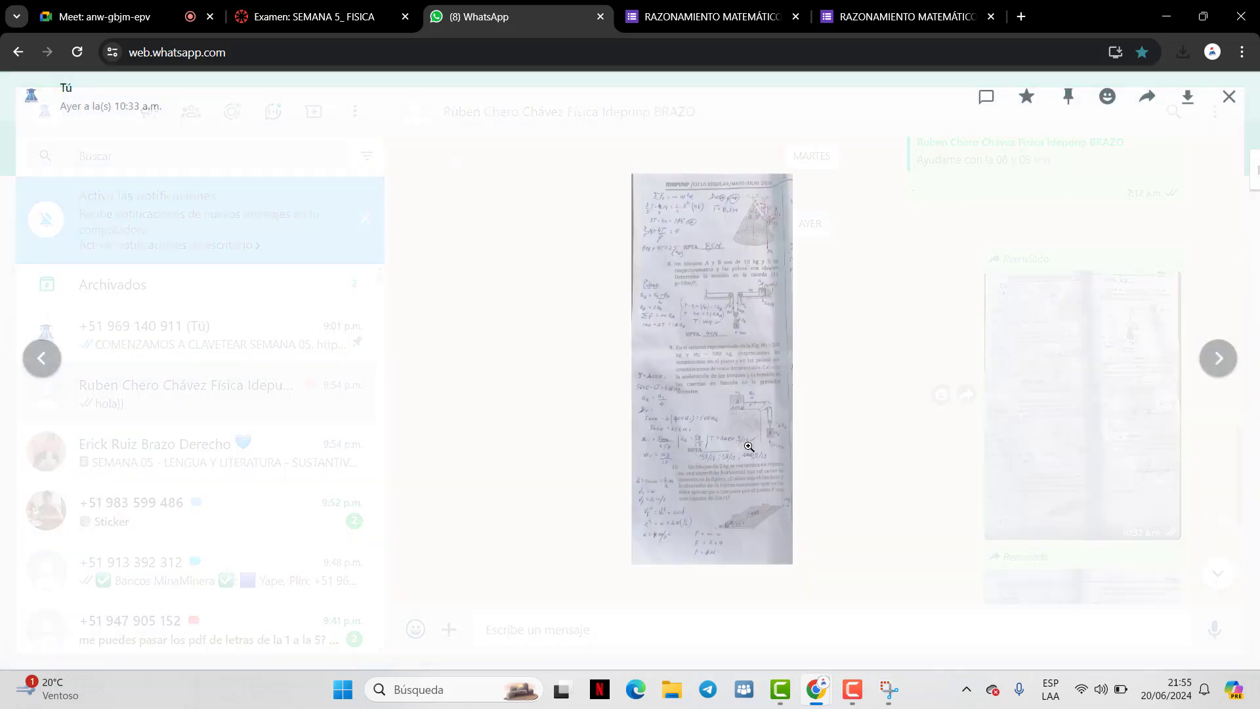
left_click(692, 387)
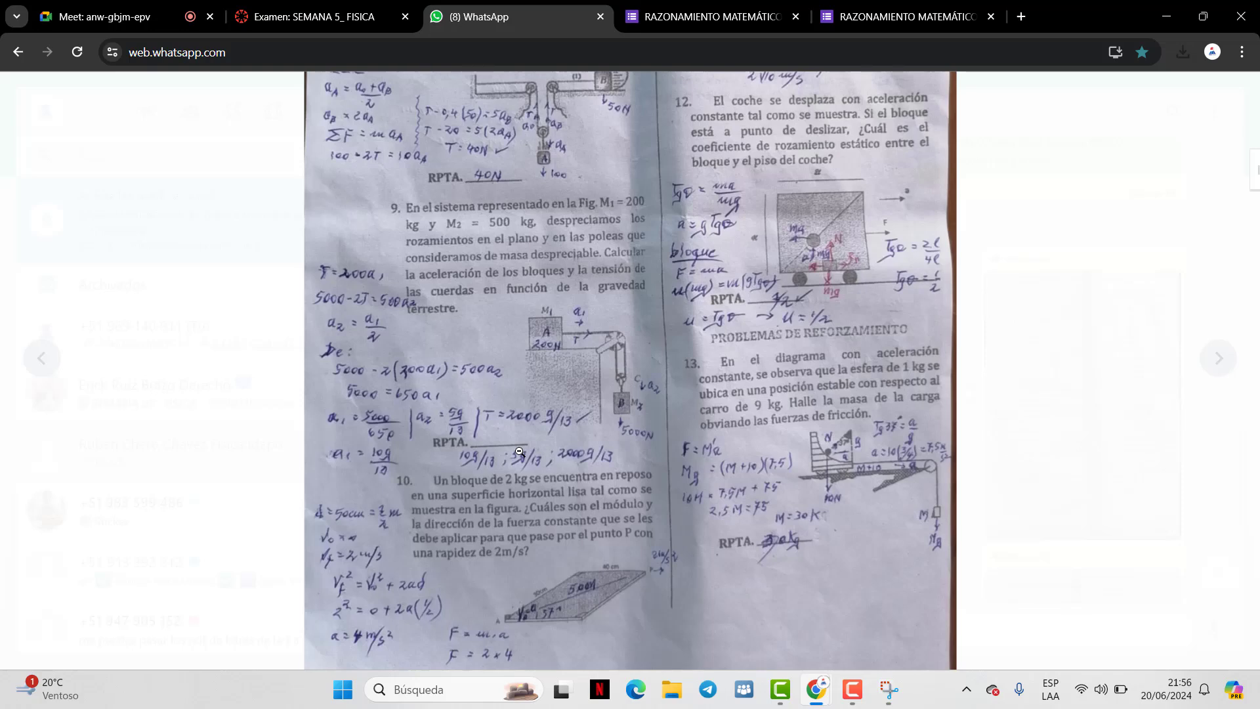
left_click(566, 425)
left_click(654, 410)
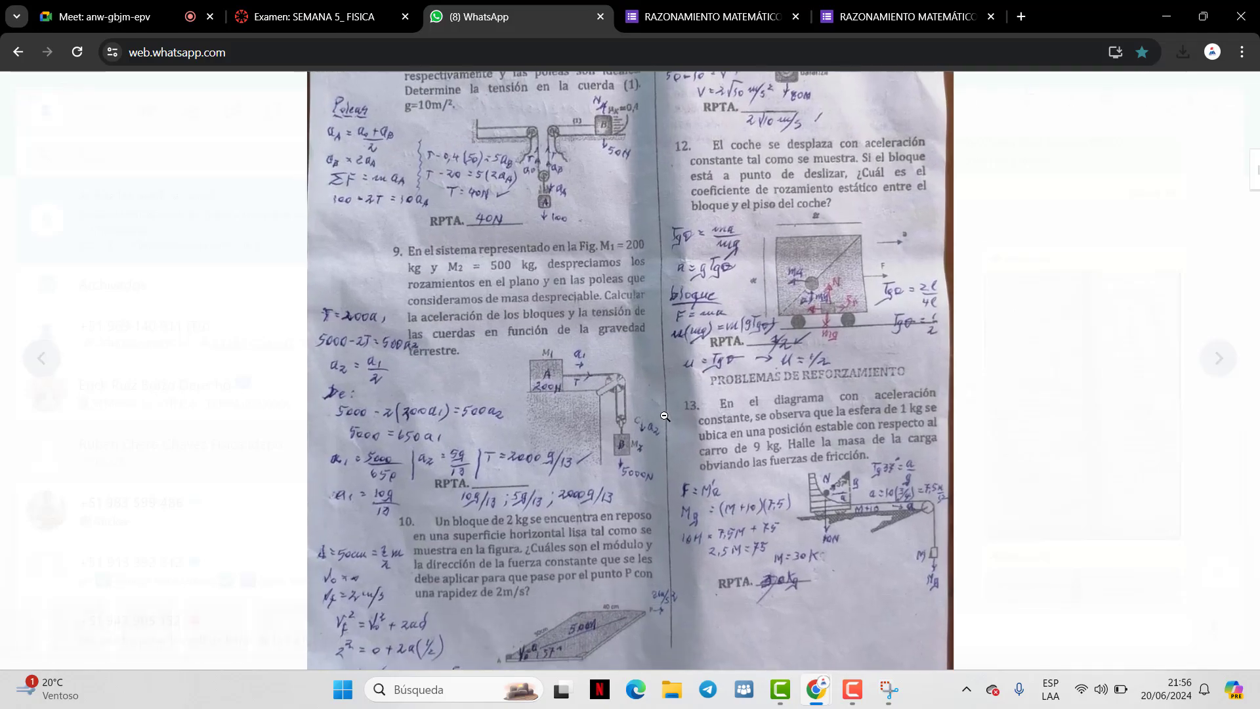
left_click(651, 411)
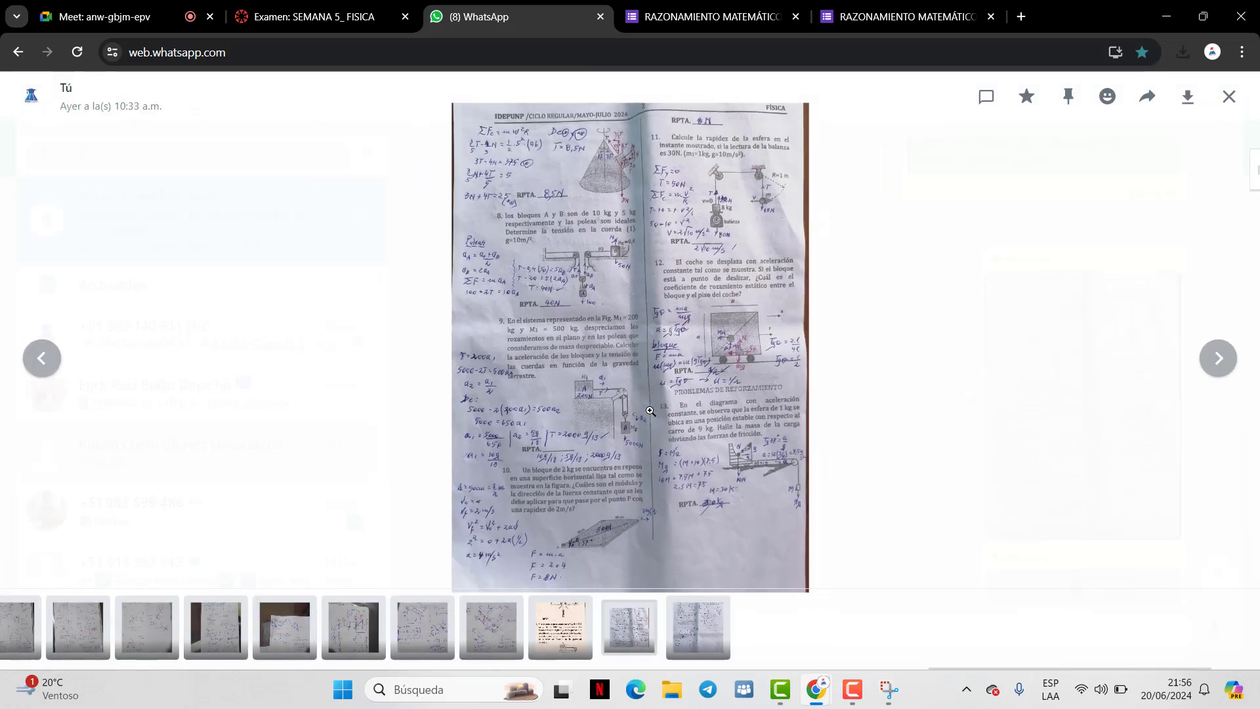
left_click(617, 416)
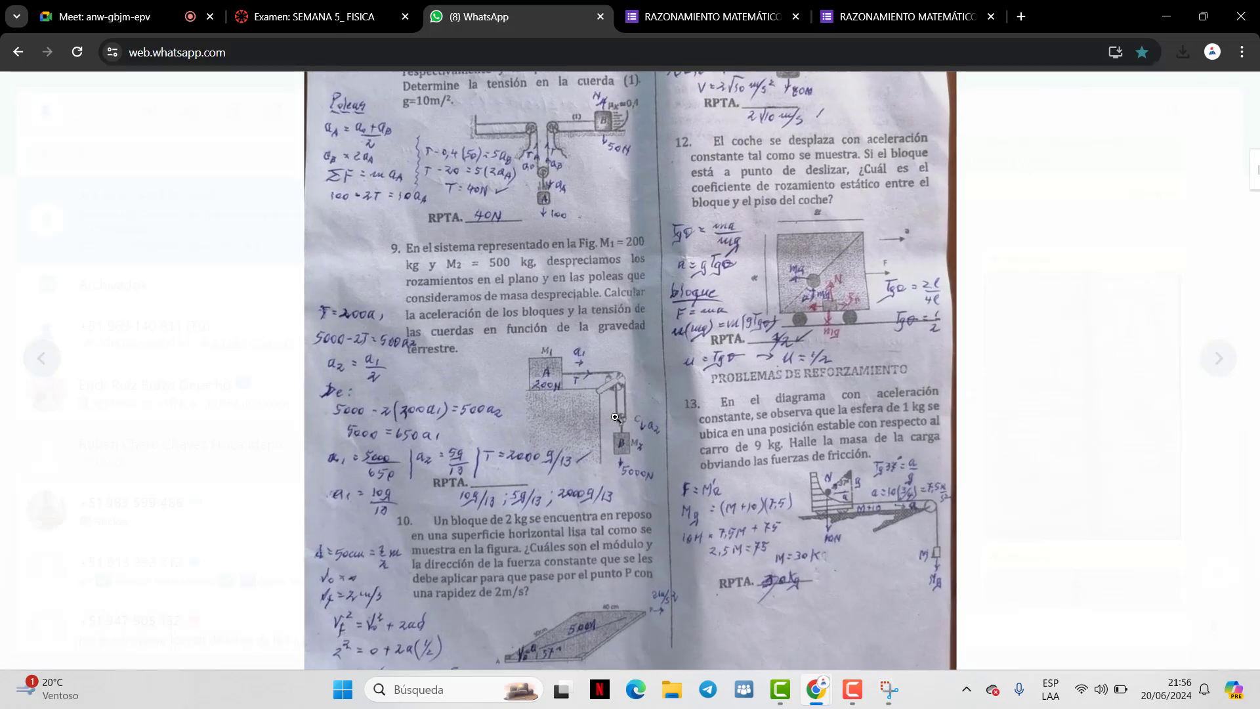
left_click(616, 418)
key("Escape")
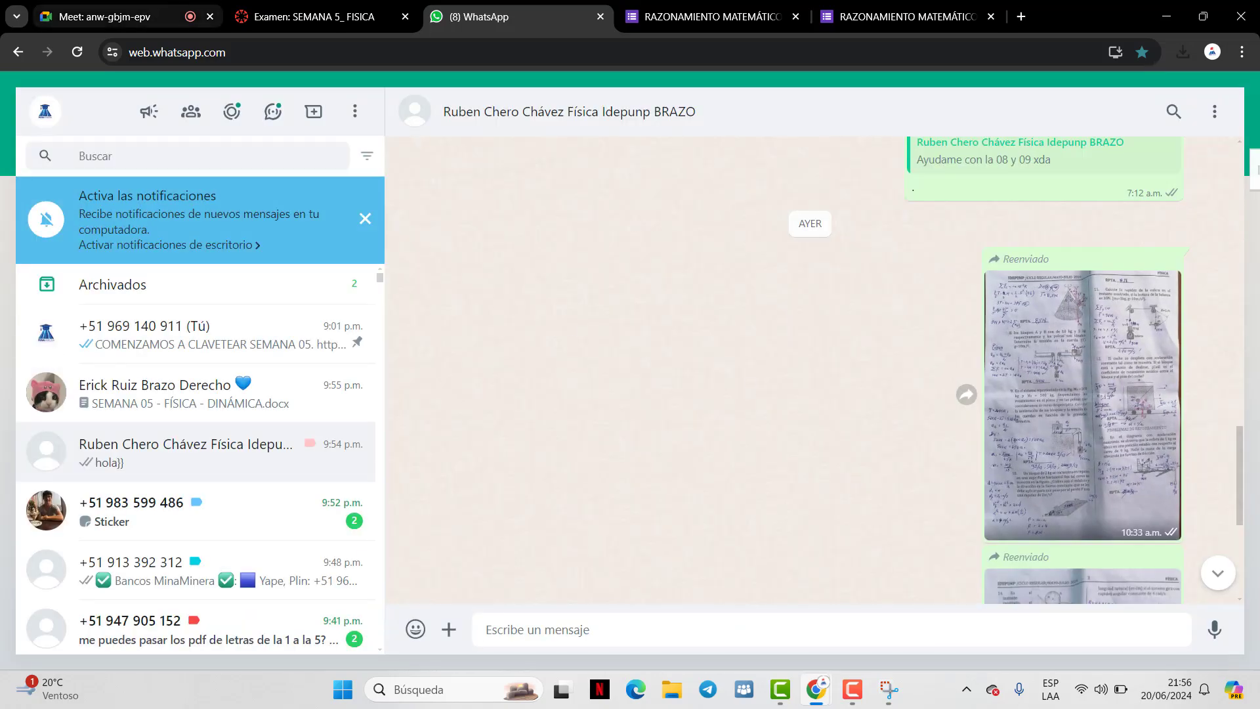
Return to the FISICA exam and look over question 10 and the questions after it
key("ctrl+shift+Tab")
scroll(445, 244, "up", 1)
scroll(445, 244, "down", 10)
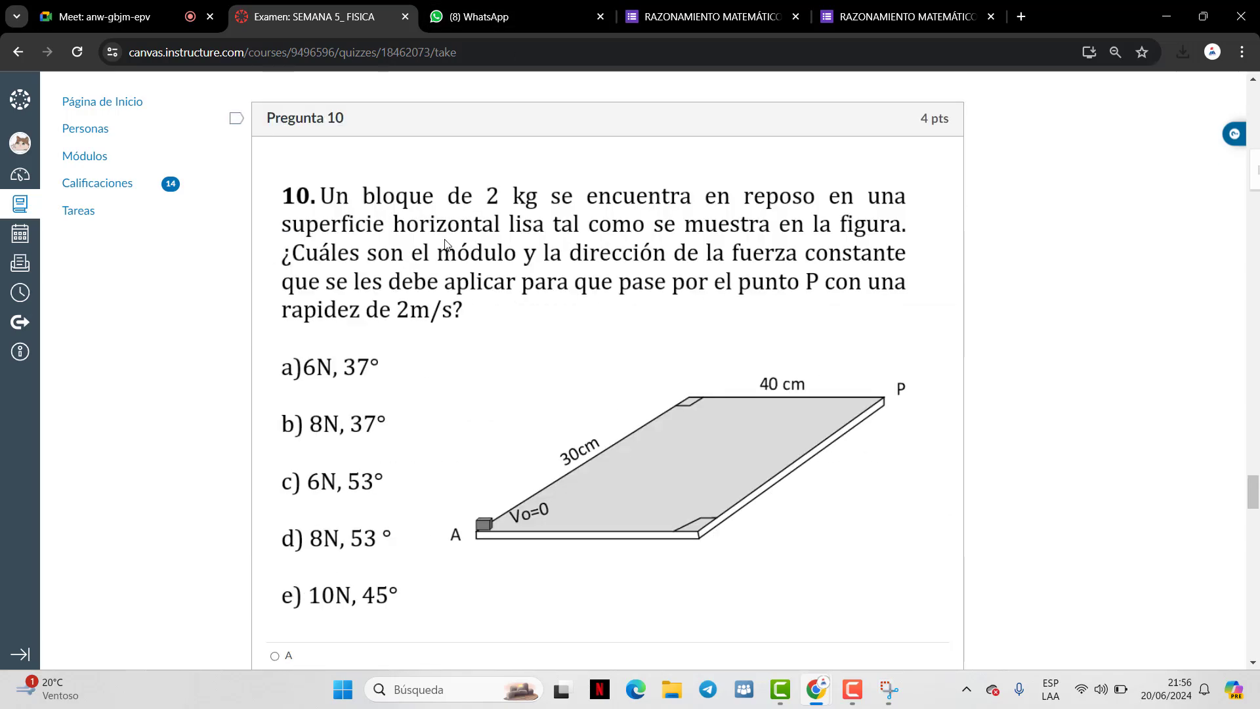
scroll(445, 245, "down", 20)
Switch to WhatsApp, examine the photo with the solutions to problems 14 and 15 enlarged, and close it
key("ctrl+Tab")
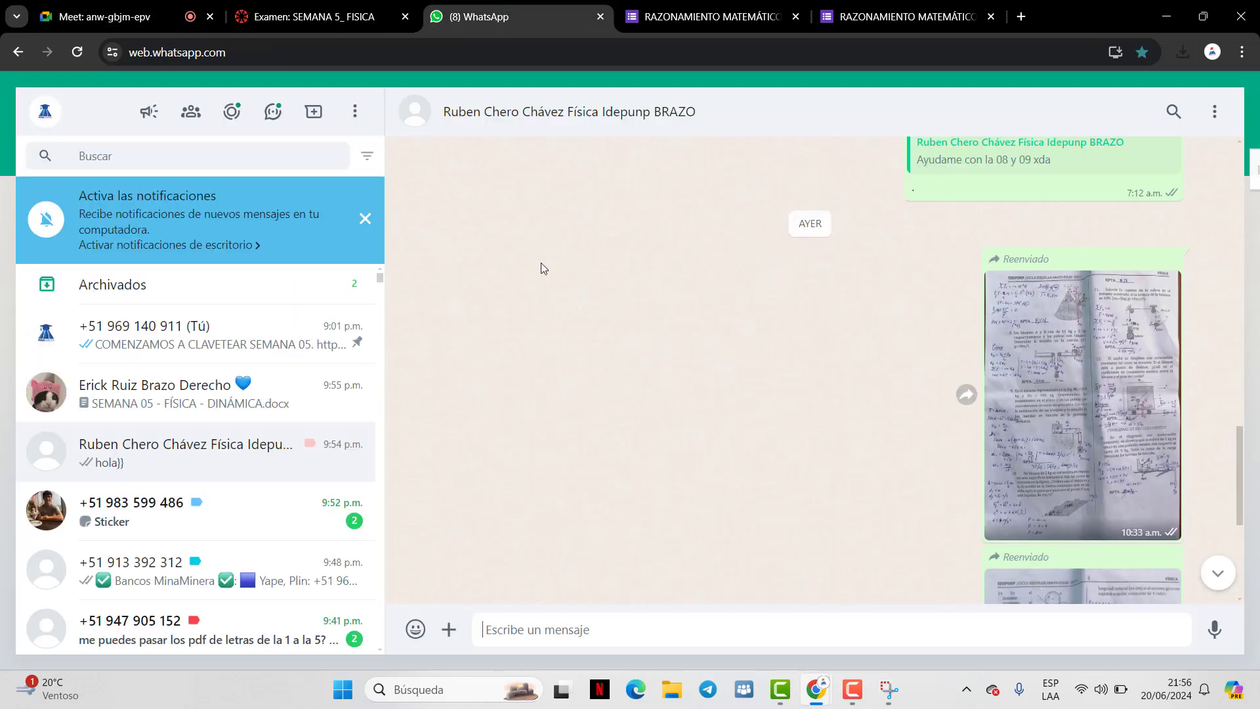
left_click(1217, 572)
left_click(1046, 328)
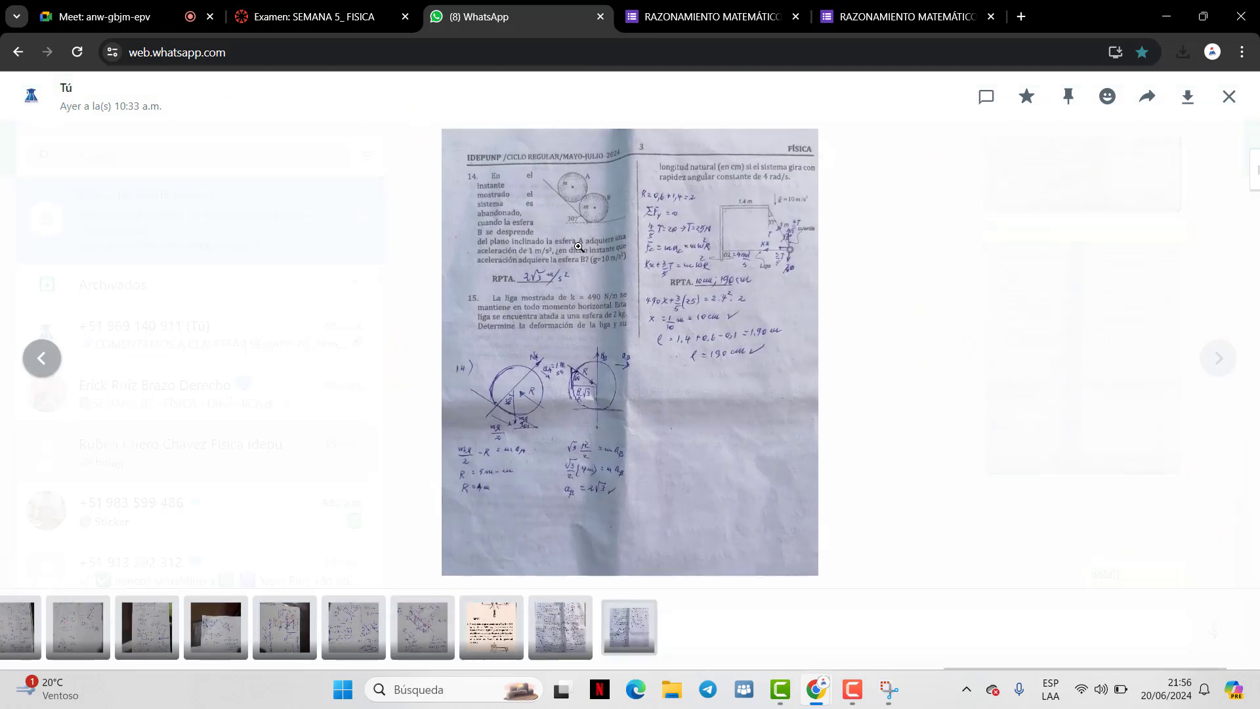
left_click(544, 230)
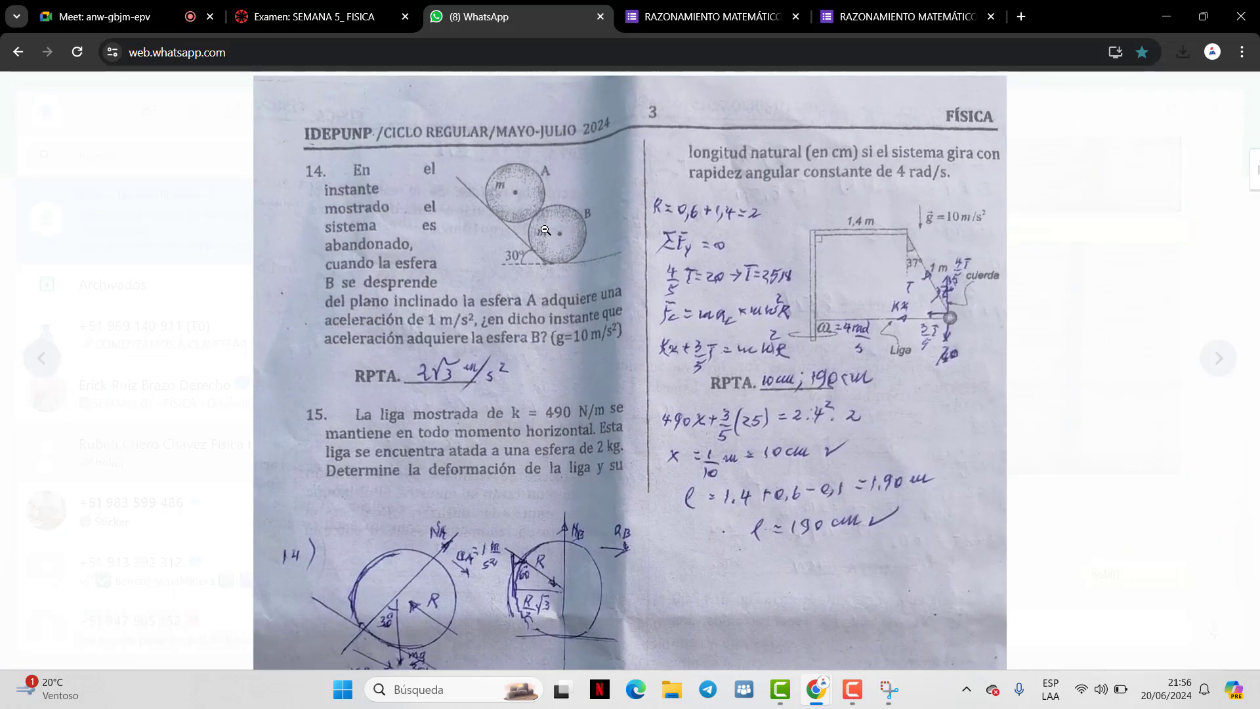
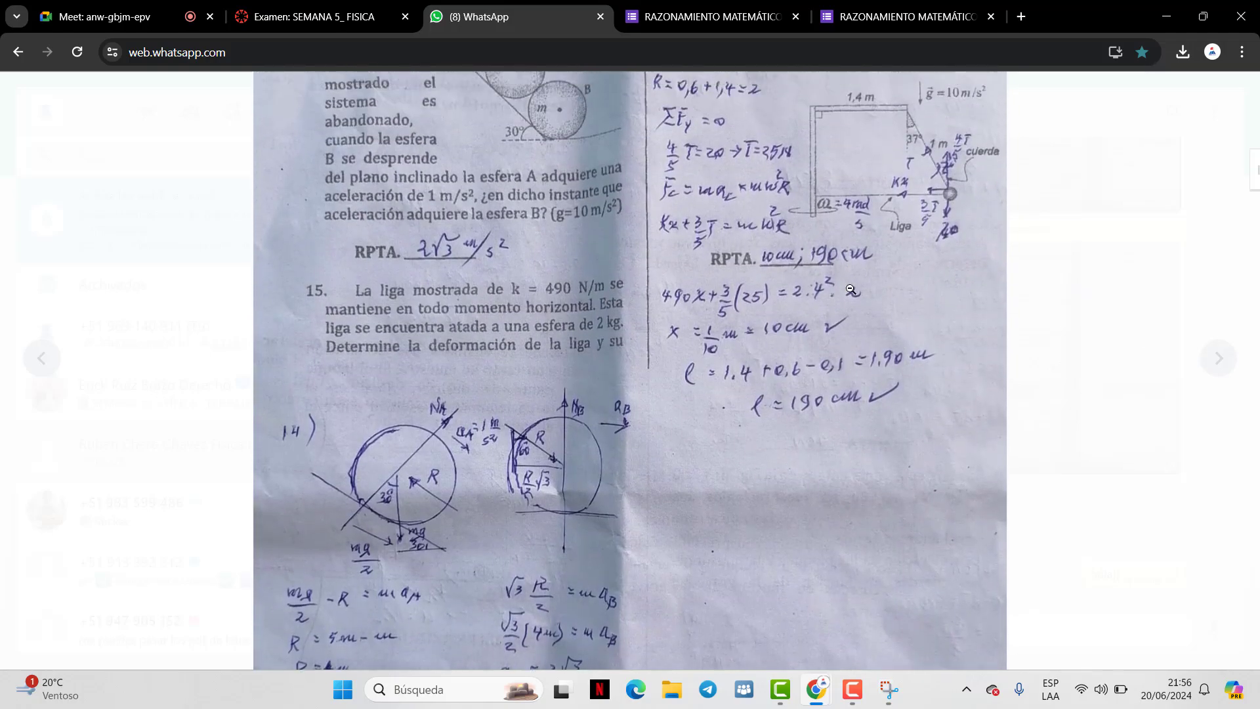
left_click(773, 357)
key("Escape")
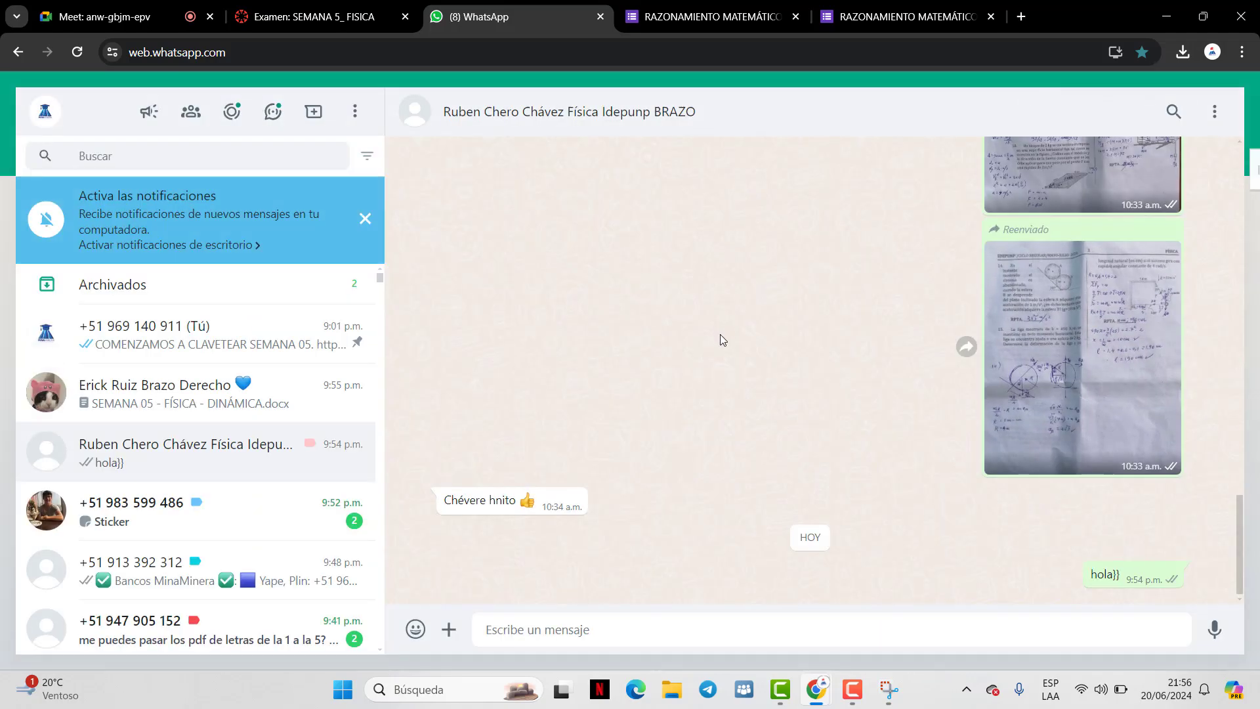
Download 'SEMANA 05 - FÍSICA - DINÁMICA.docx' from the law contact's chat and try to open it
left_click(321, 402)
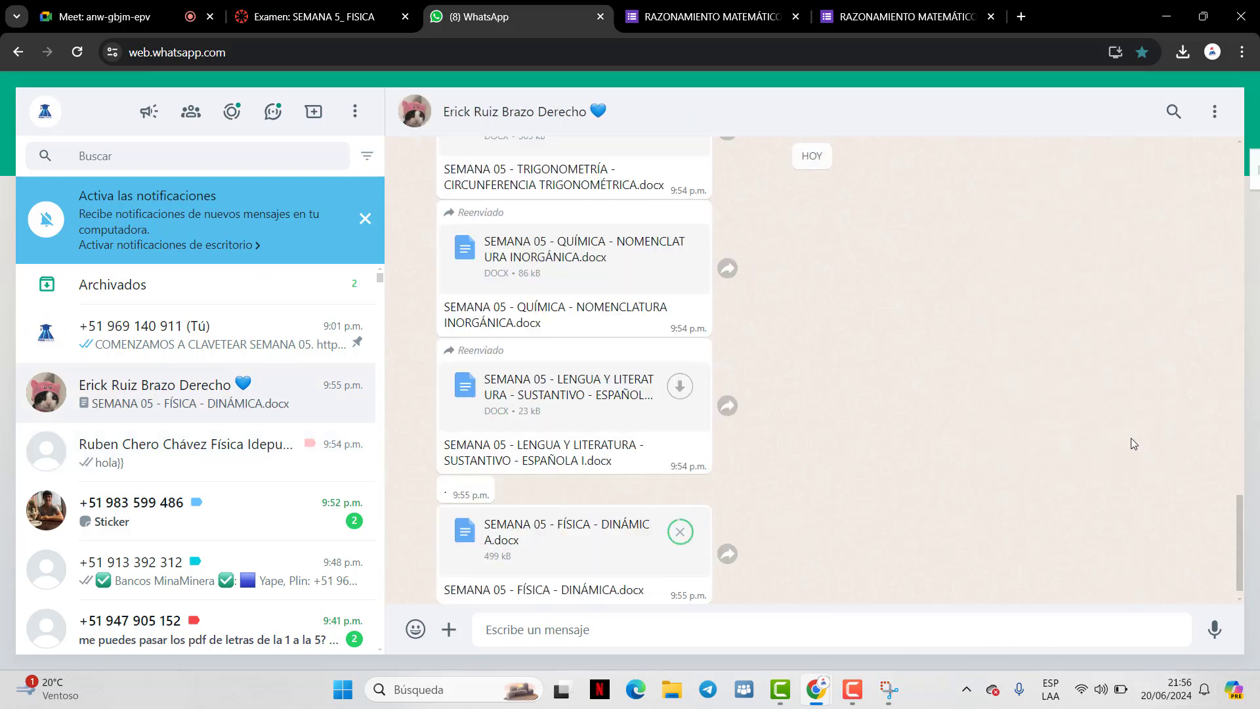
left_click(1182, 51)
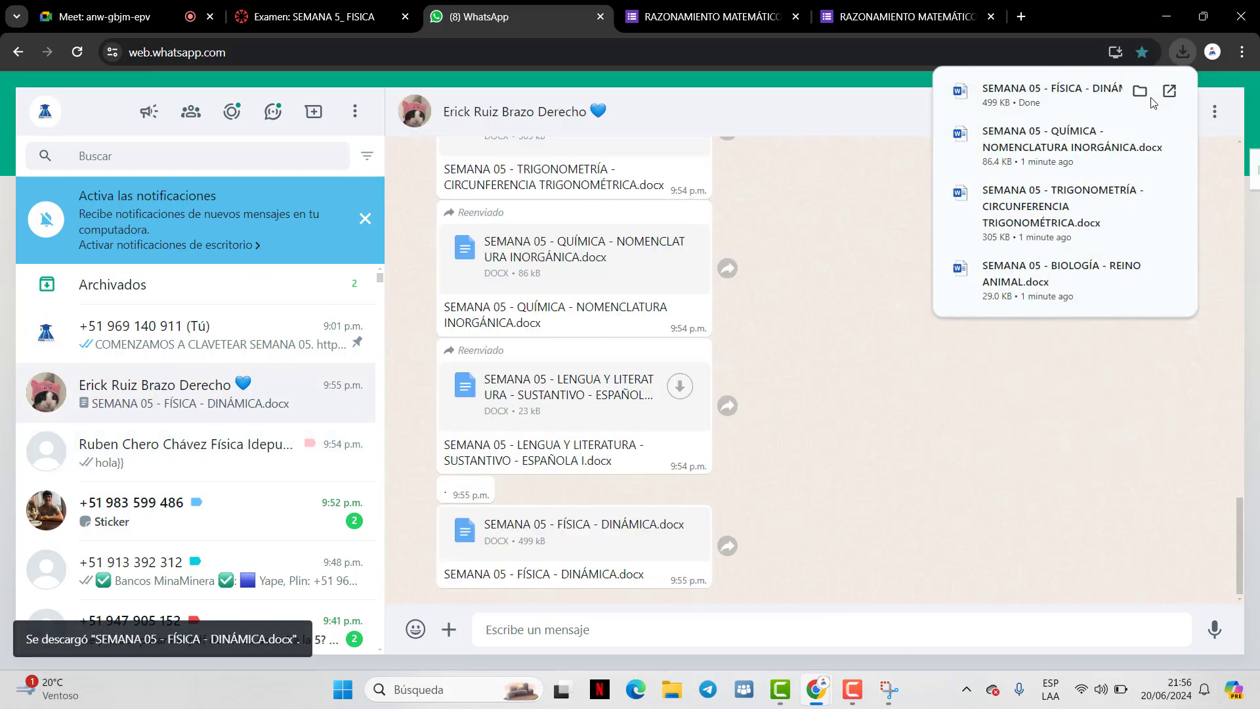
left_click(1055, 112)
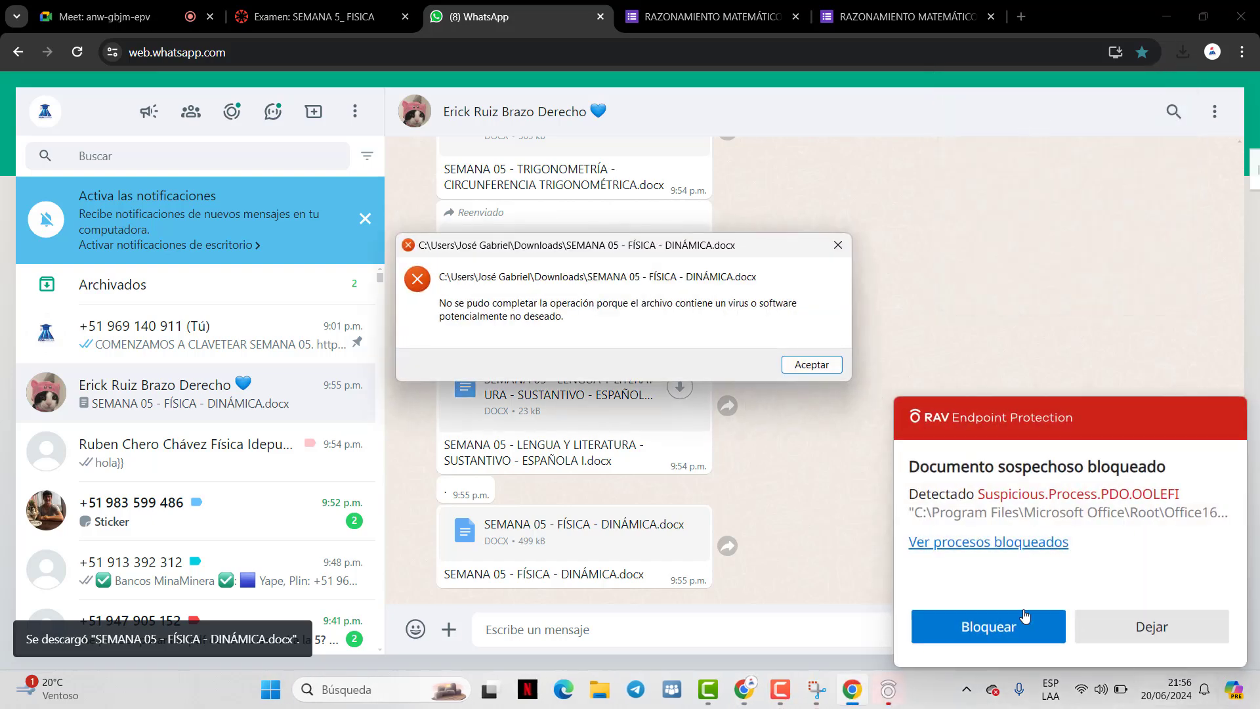
Allow the blocked document process in RAV Endpoint Protection and dismiss the file error
left_click(1102, 623)
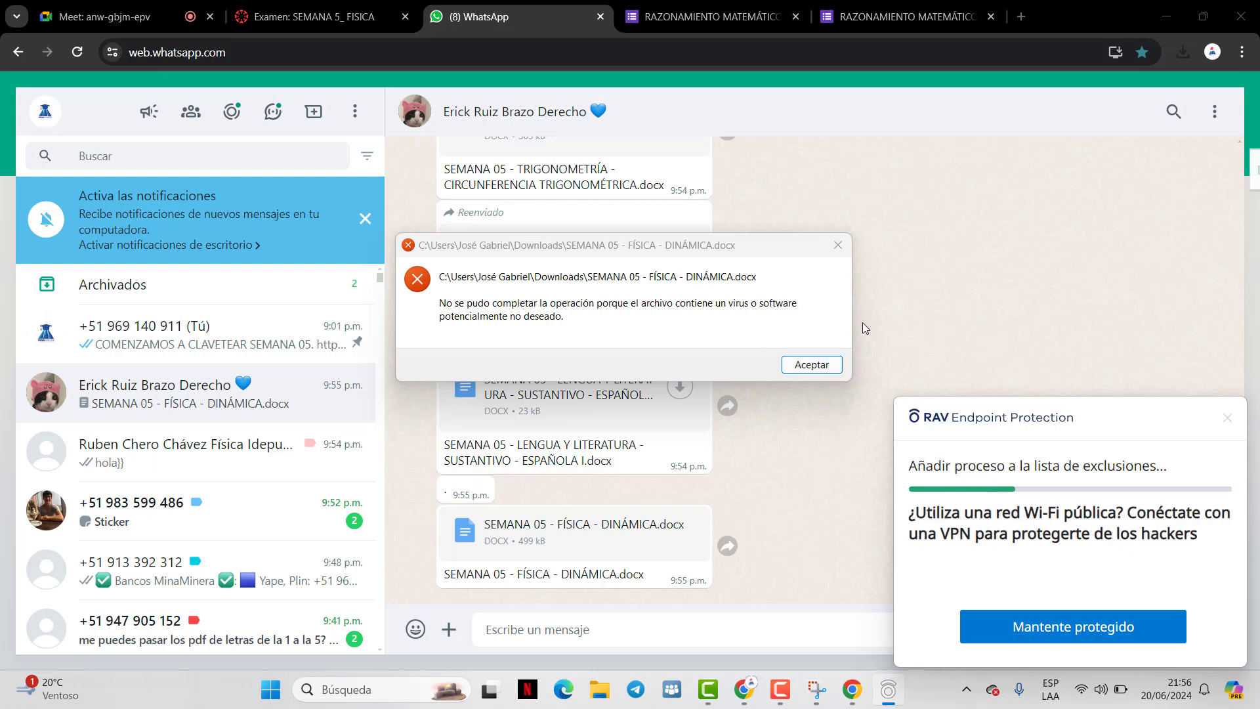
left_click(814, 366)
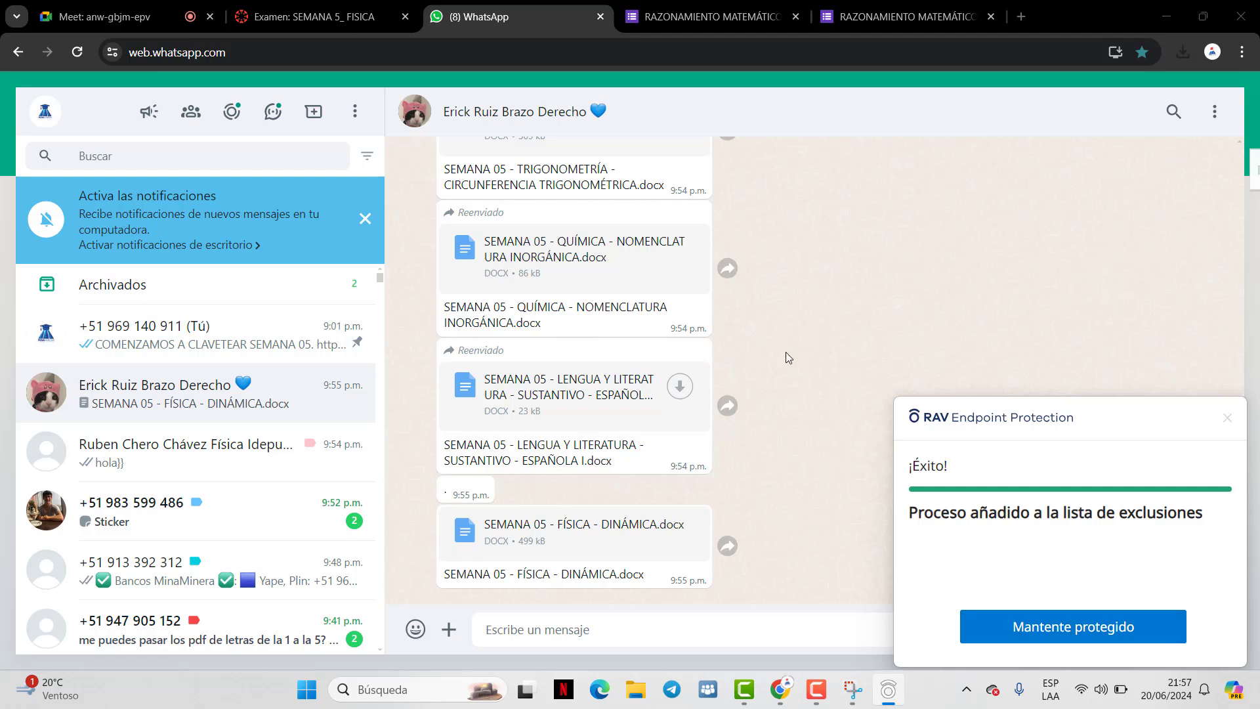
Download the FÍSICA - DINÁMICA document again, try to open the new copy and dismiss the error
left_click(643, 523)
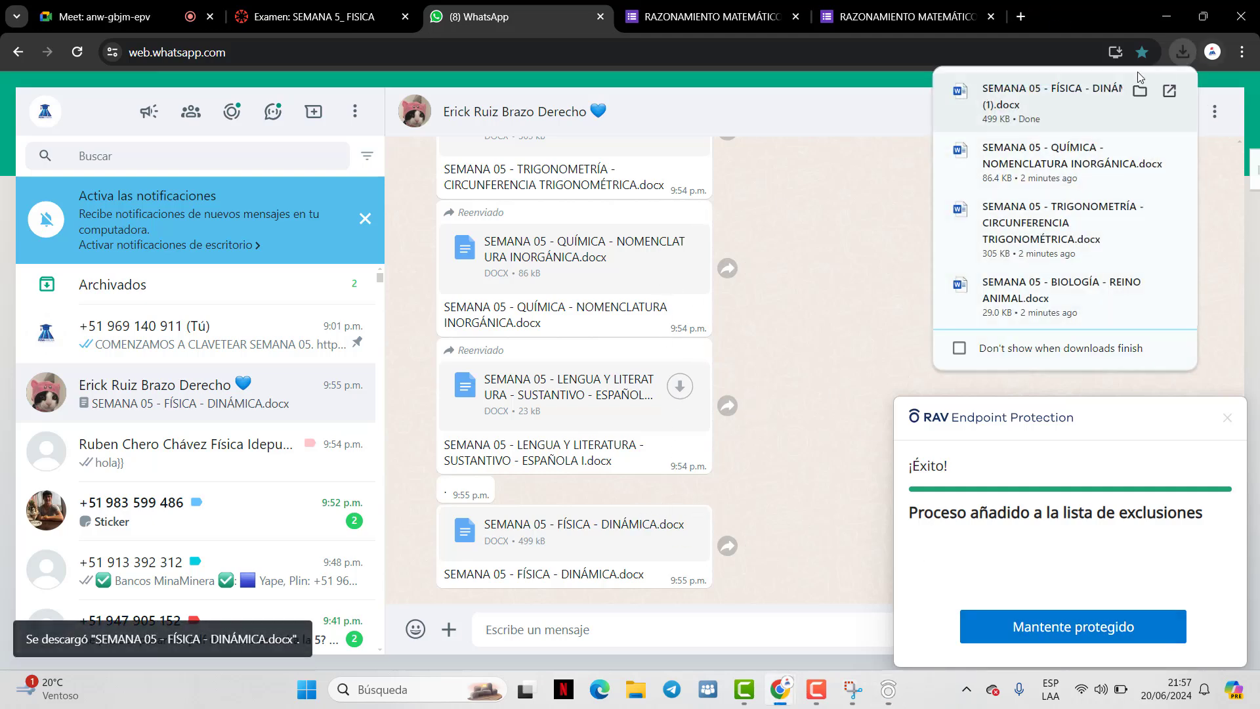
left_click(1037, 99)
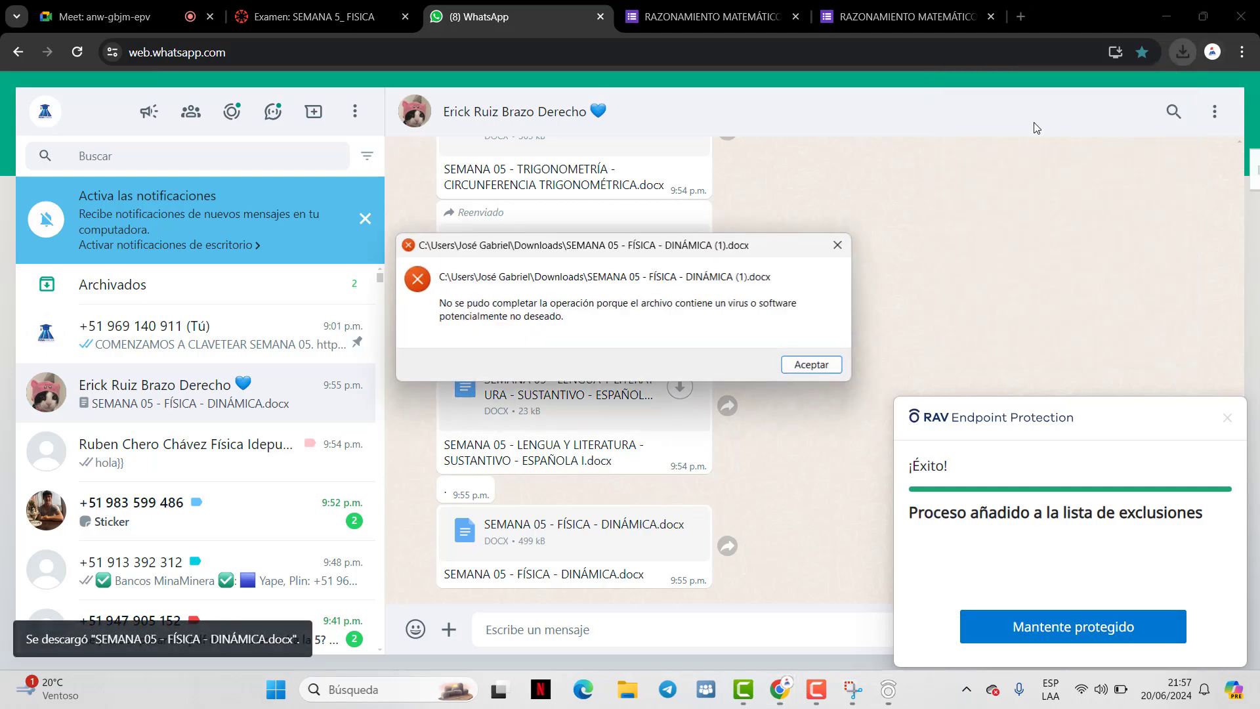
left_click(813, 364)
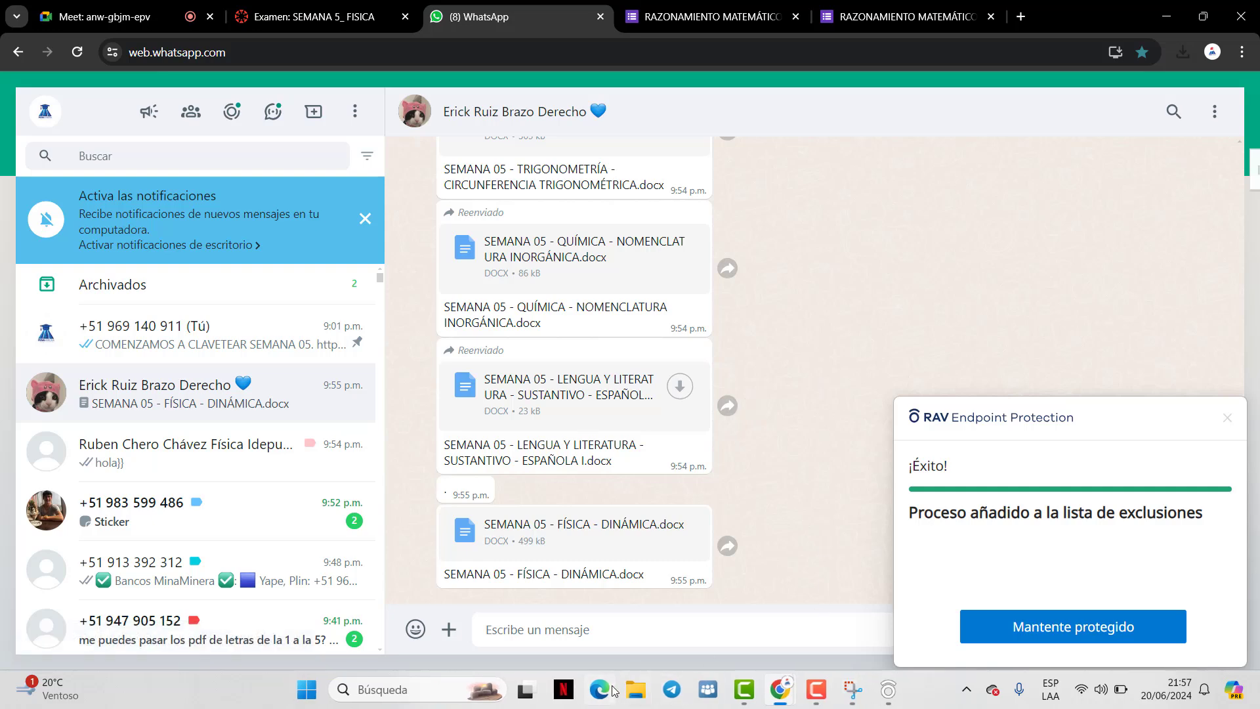
Open the SEMANA 05 - FÍSICA - DINÁMICA document from the Descargas folder in File Explorer
left_click(638, 701)
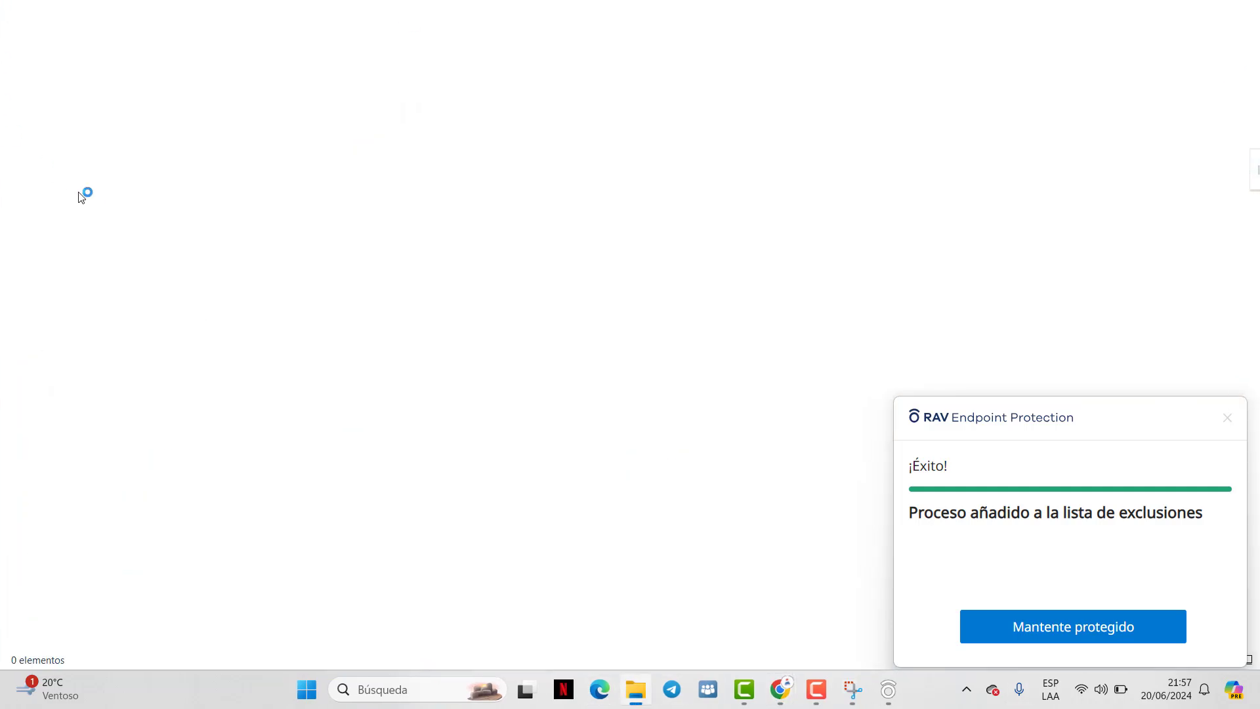
left_click(60, 261)
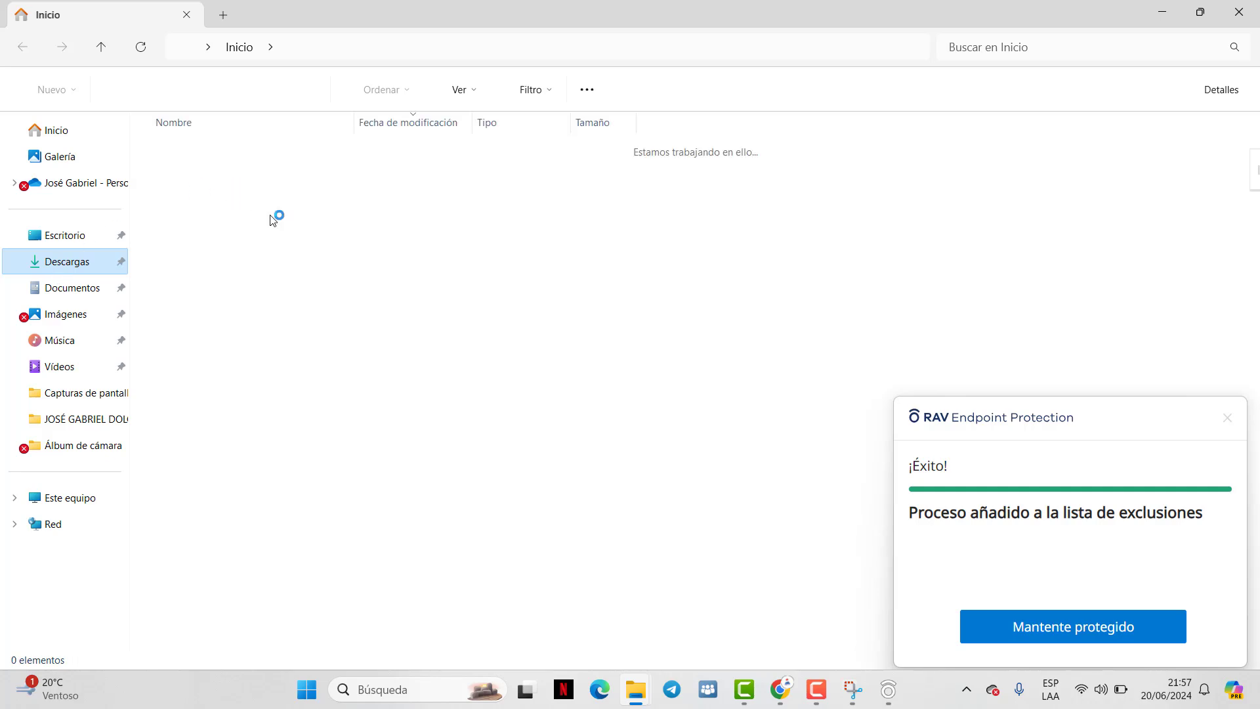
left_click(269, 169)
left_click(271, 200)
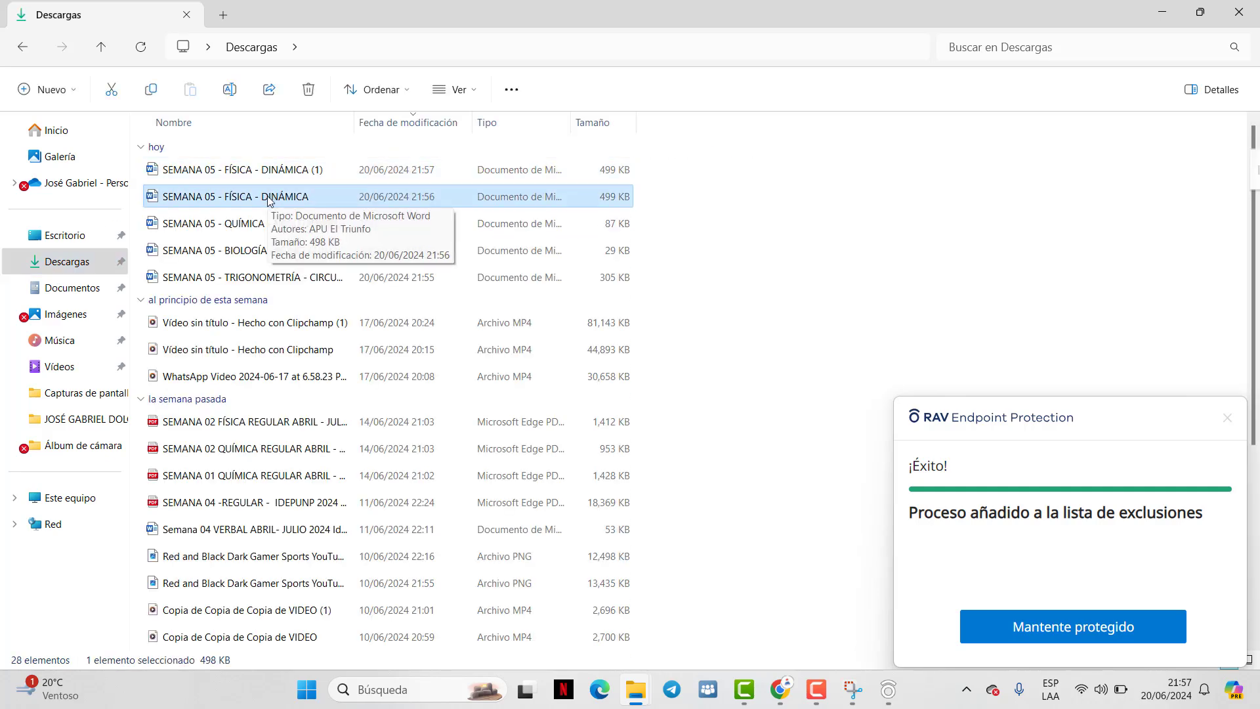
double_click(274, 198)
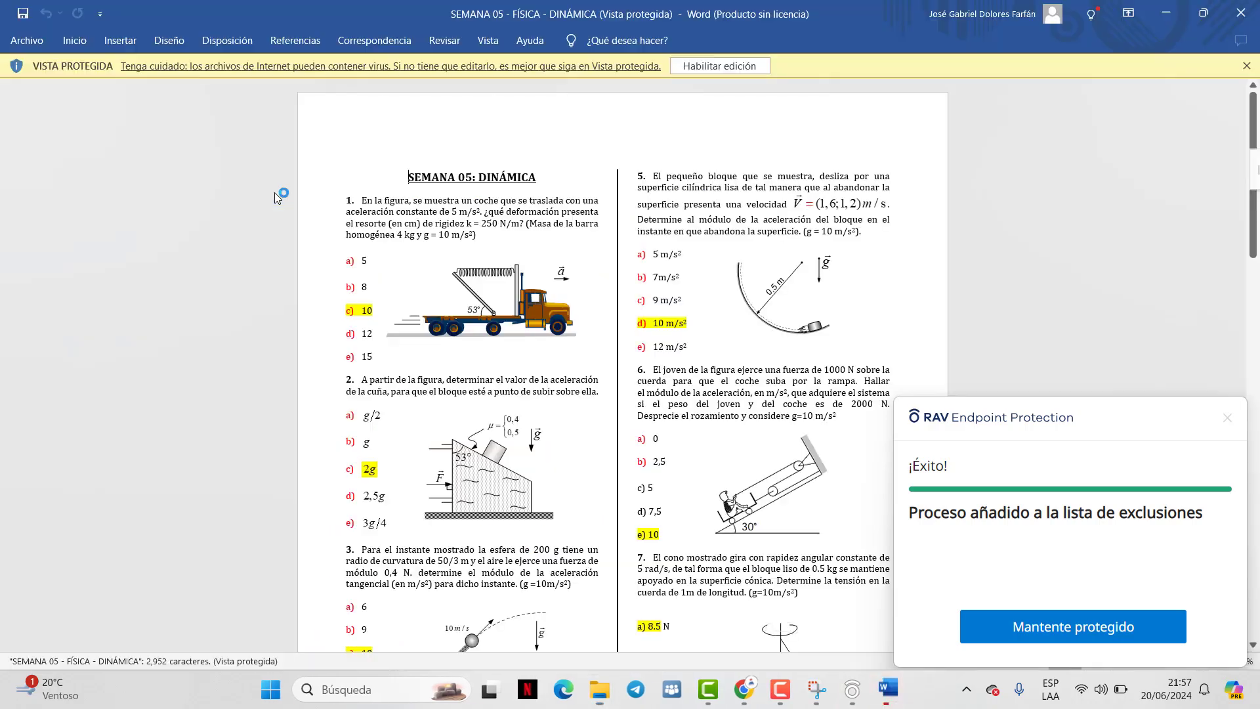
Dismiss the Microsoft 365 purchase and free-trial offers and look through the FÍSICA document to its last page
scroll(782, 331, "down", 20)
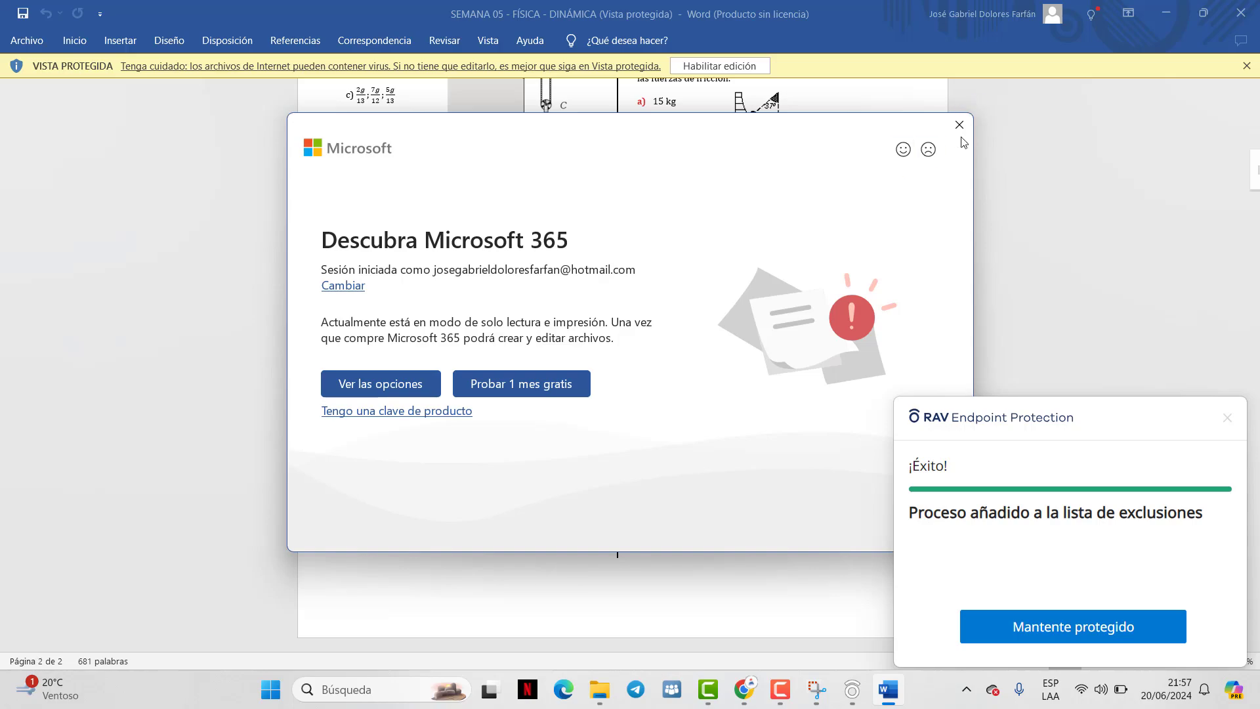
left_click(959, 126)
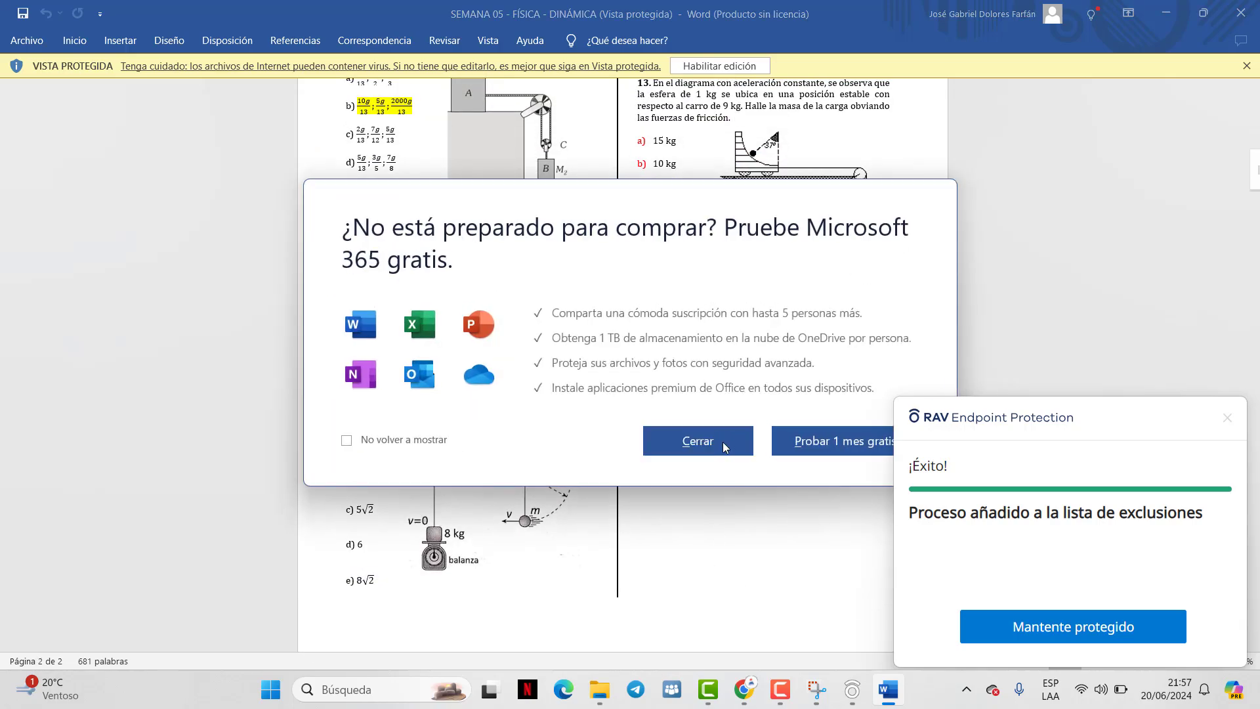
left_click(697, 441)
scroll(722, 442, "down", 3)
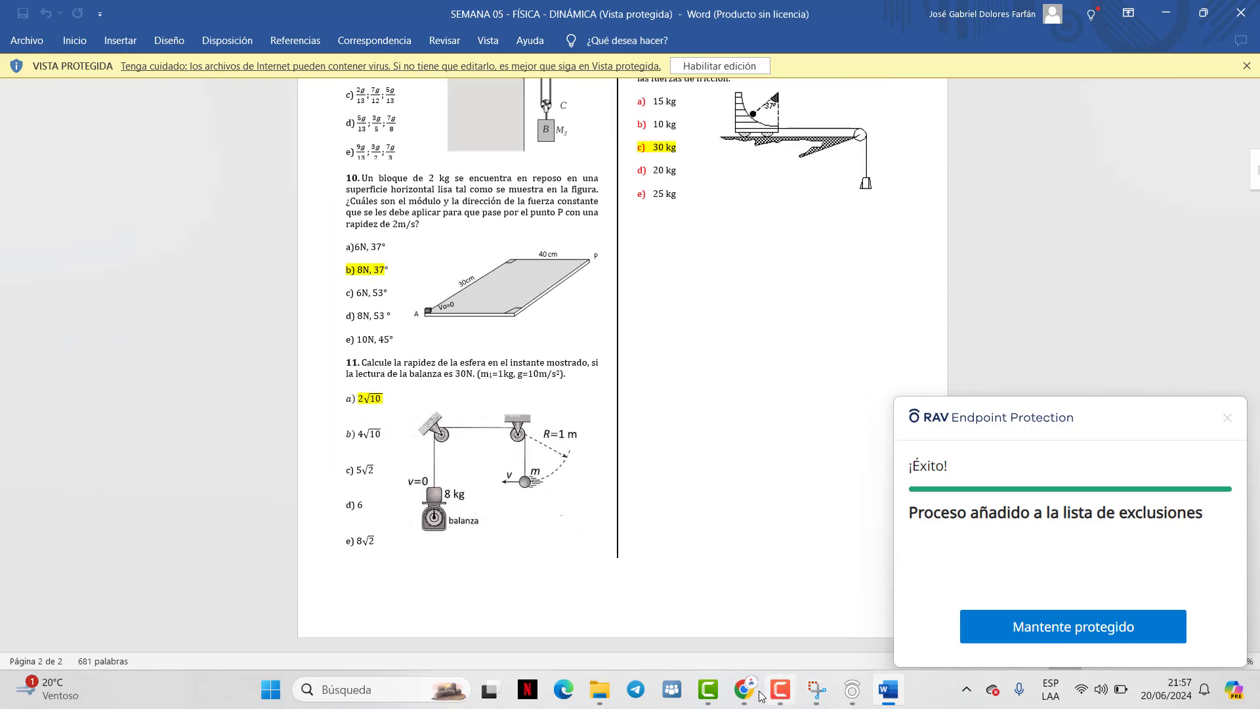
Switch to WhatsApp and open the photo with solutions 14 and 15 from the physics contact's chat
mouse_move(761, 696)
left_click(655, 594)
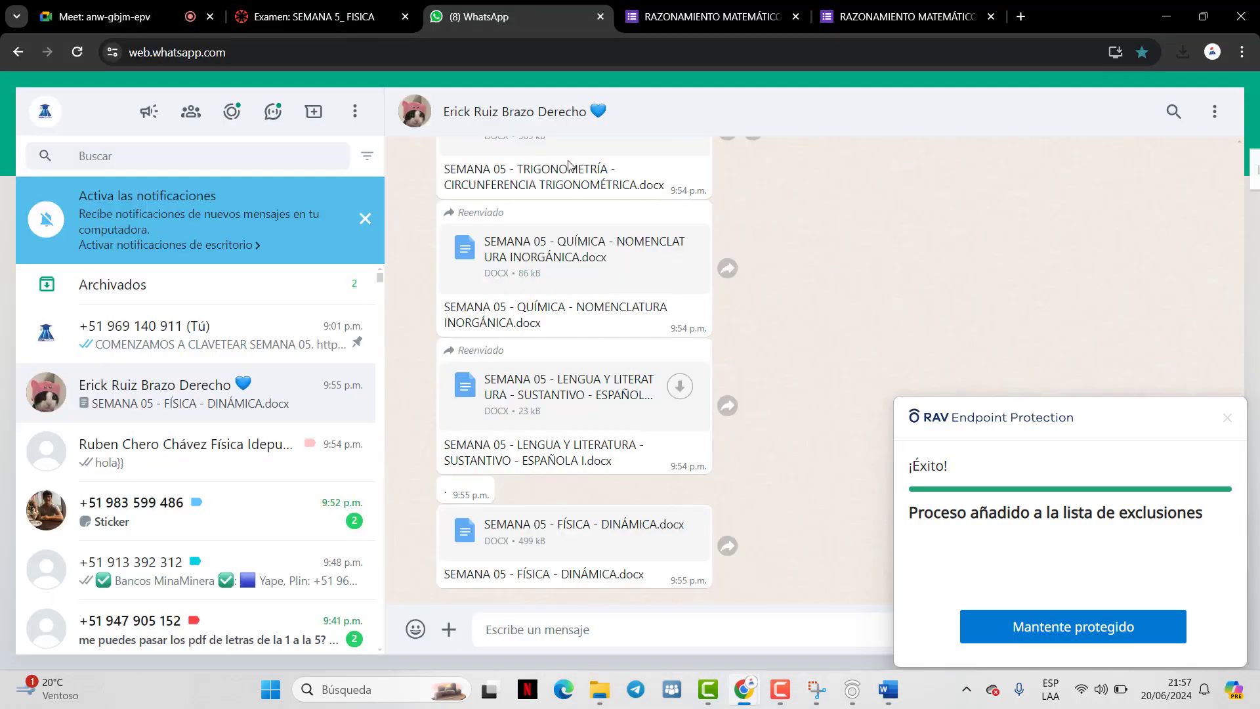
left_click(203, 441)
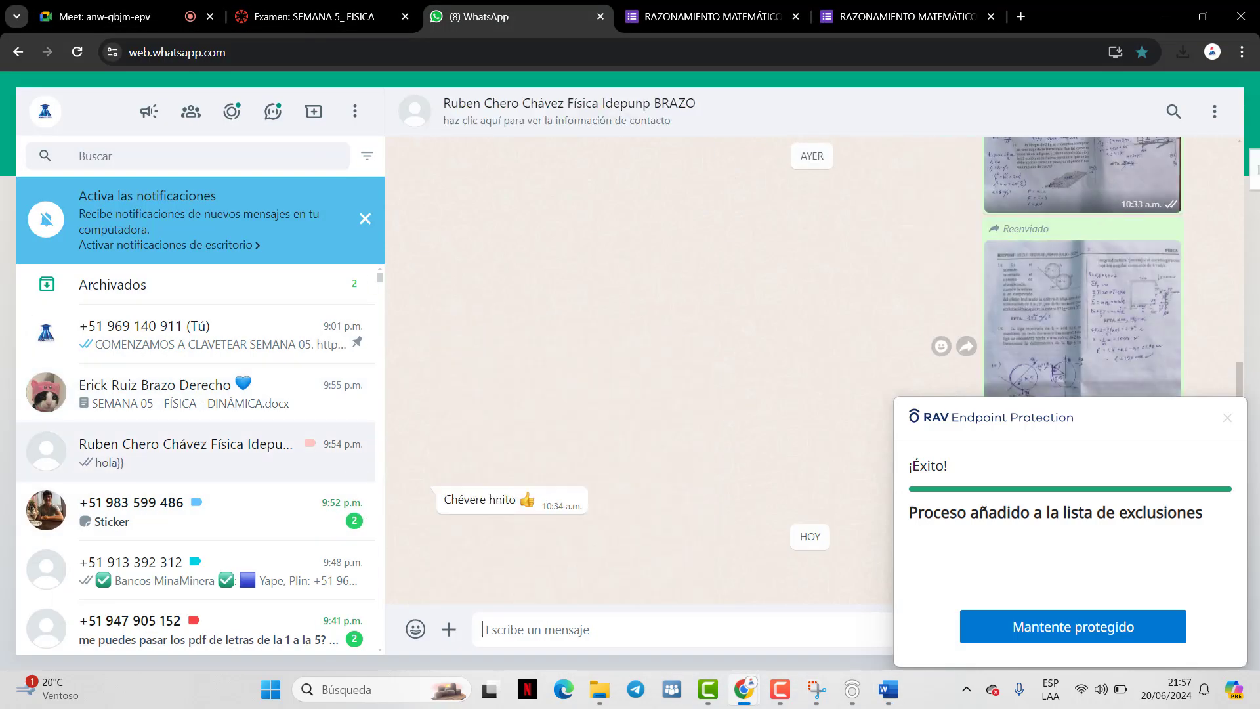
left_click(1067, 296)
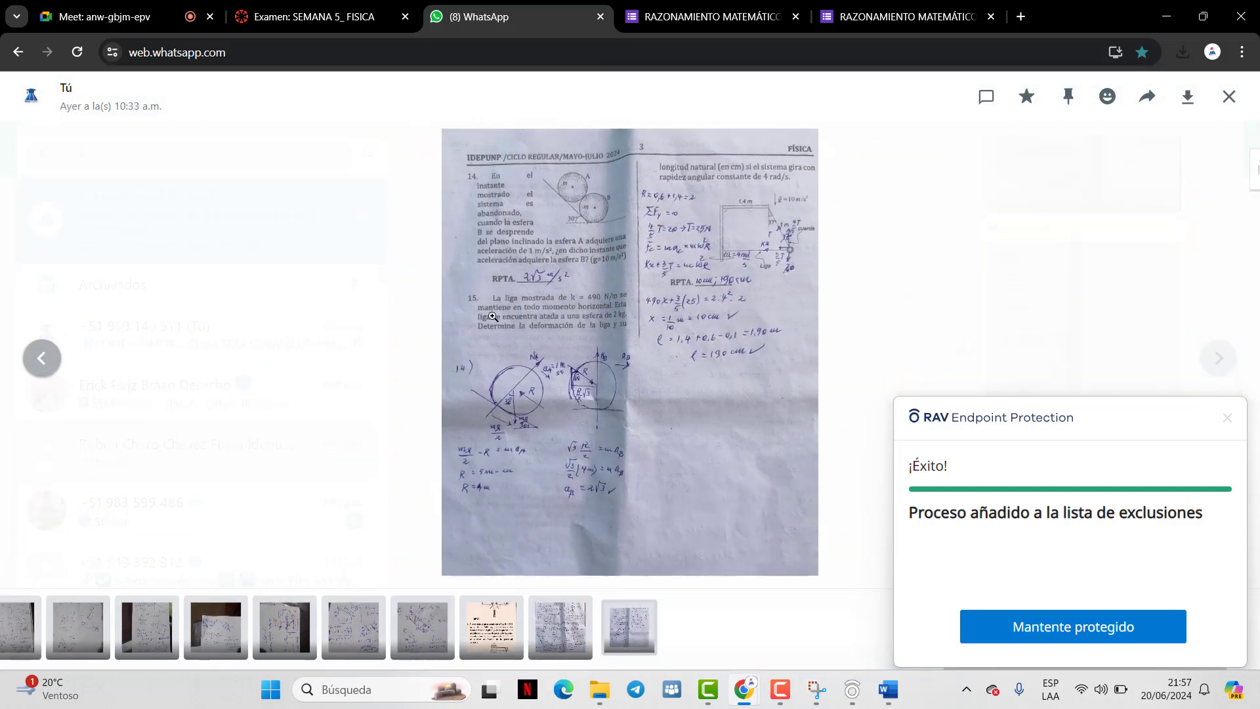
Switch to the Google Meet call and dismiss the RAV Endpoint Protection success notice
left_click(137, 5)
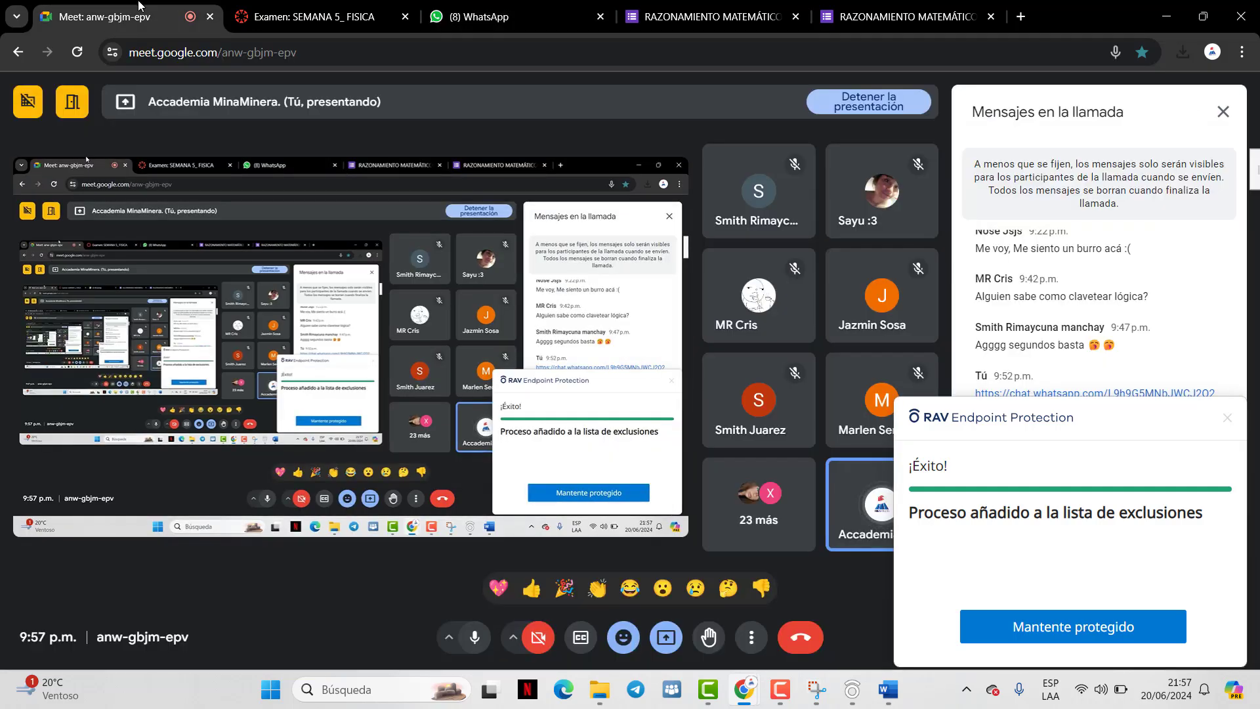
left_click(1231, 431)
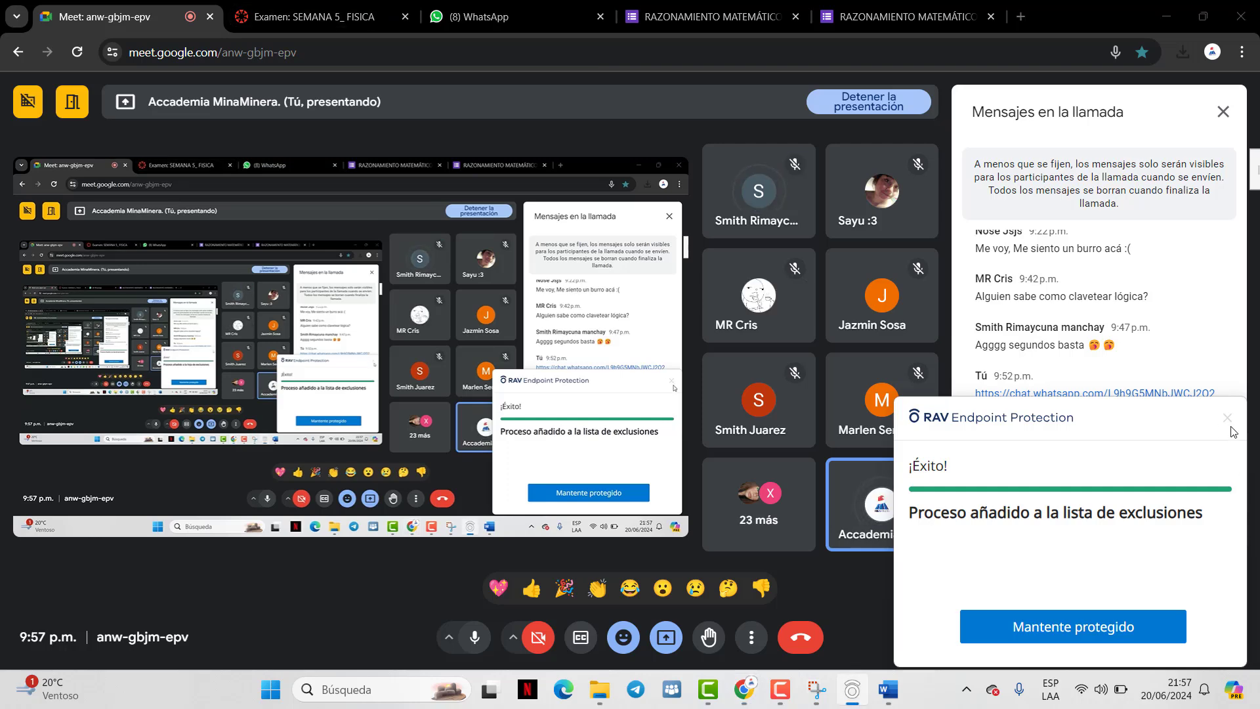
left_click(1226, 418)
Return to the WhatsApp photo and examine the enlarged solutions to problems 14 and 15
left_click(486, 17)
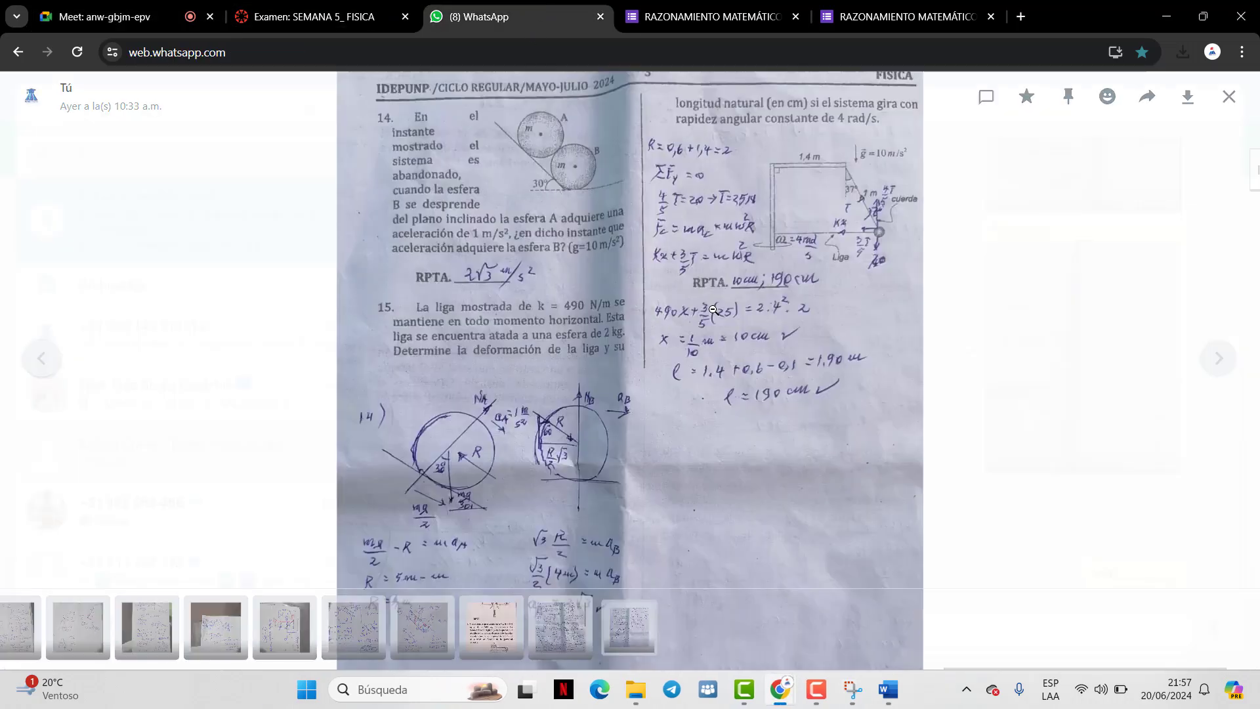
left_click(713, 309)
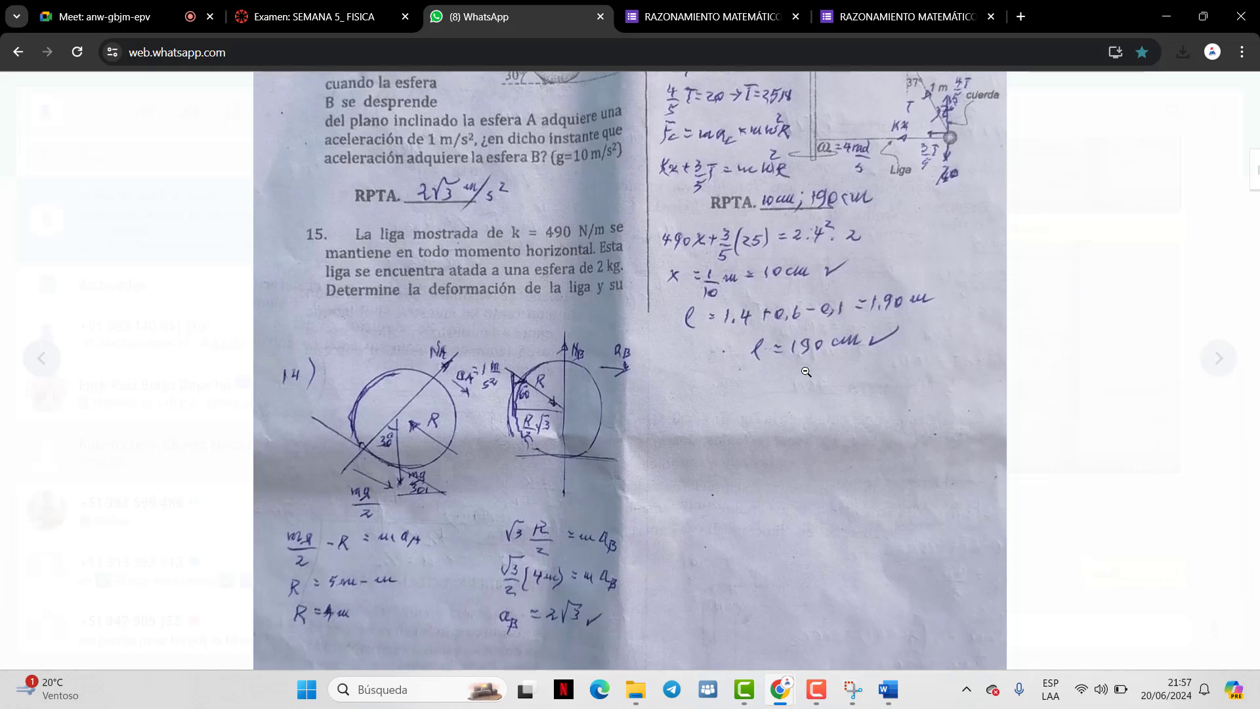
left_click(810, 364)
left_click(873, 299)
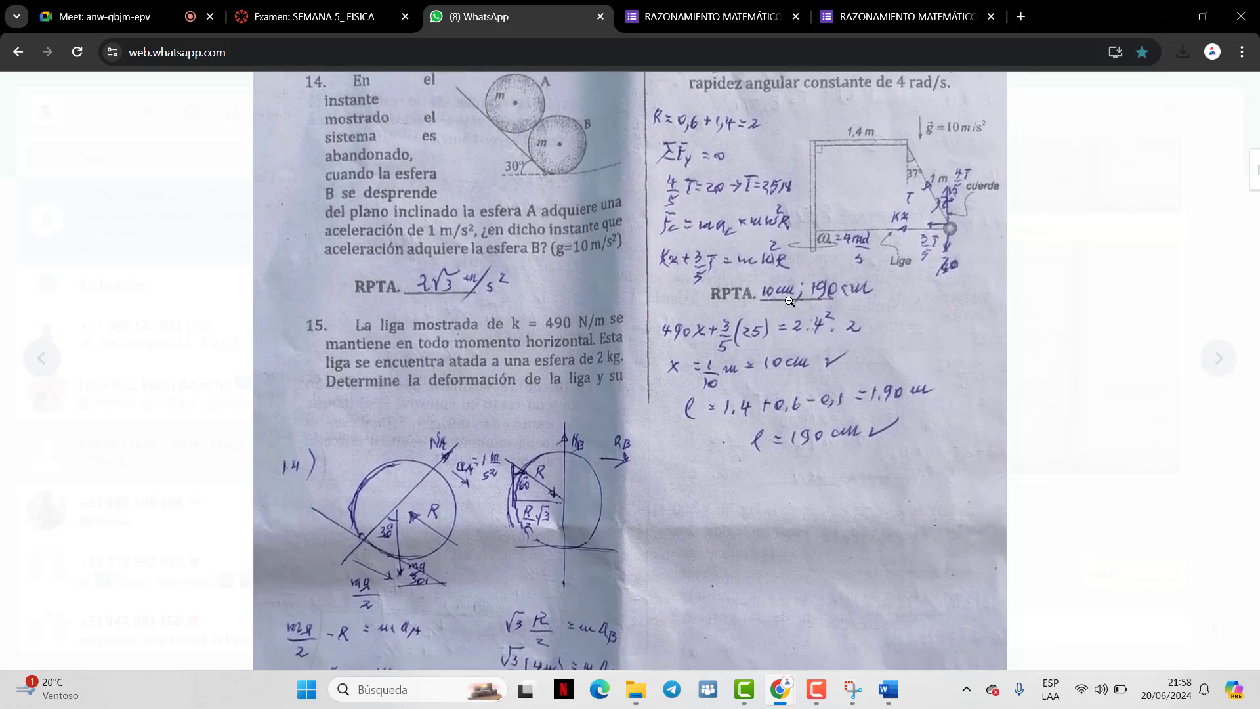
left_click(862, 147)
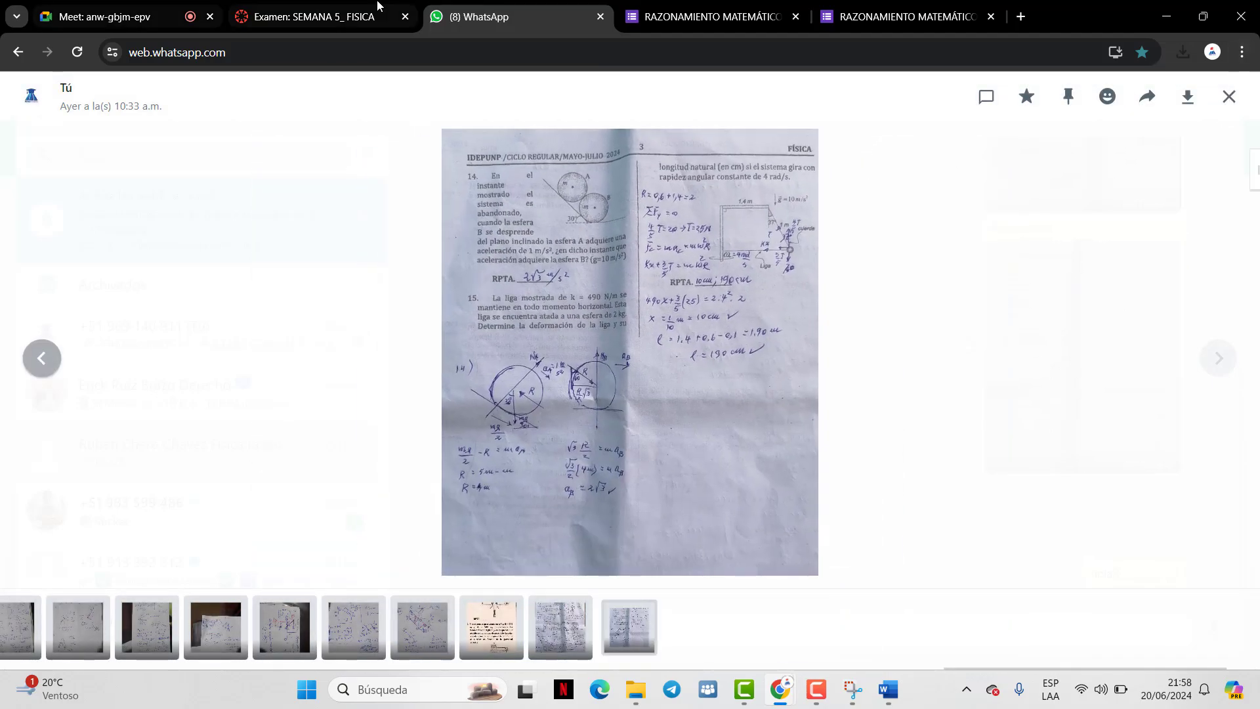
Return to the SEMANA 5_ FISICA exam in Canvas and leave it for the course's Tareas list, accepting the navigation warning
left_click(312, 16)
scroll(472, 344, "down", 4)
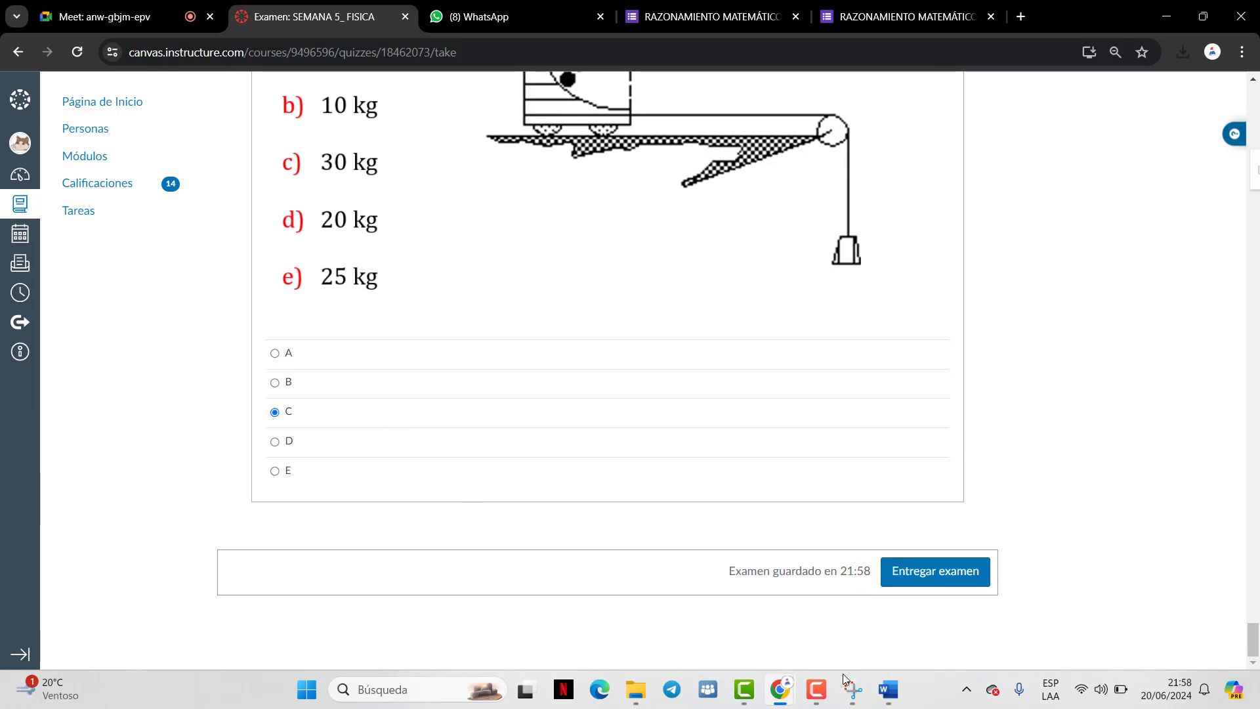
scroll(472, 345, "up", 5)
left_click(78, 211)
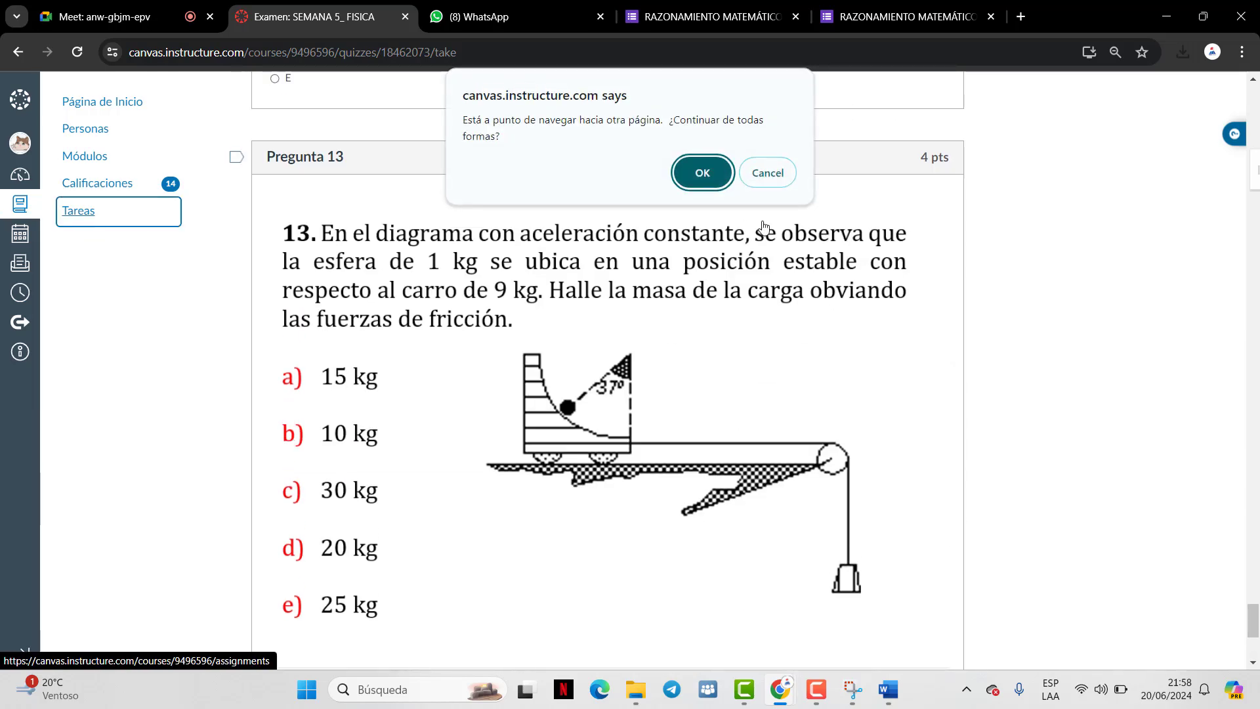
left_click(703, 173)
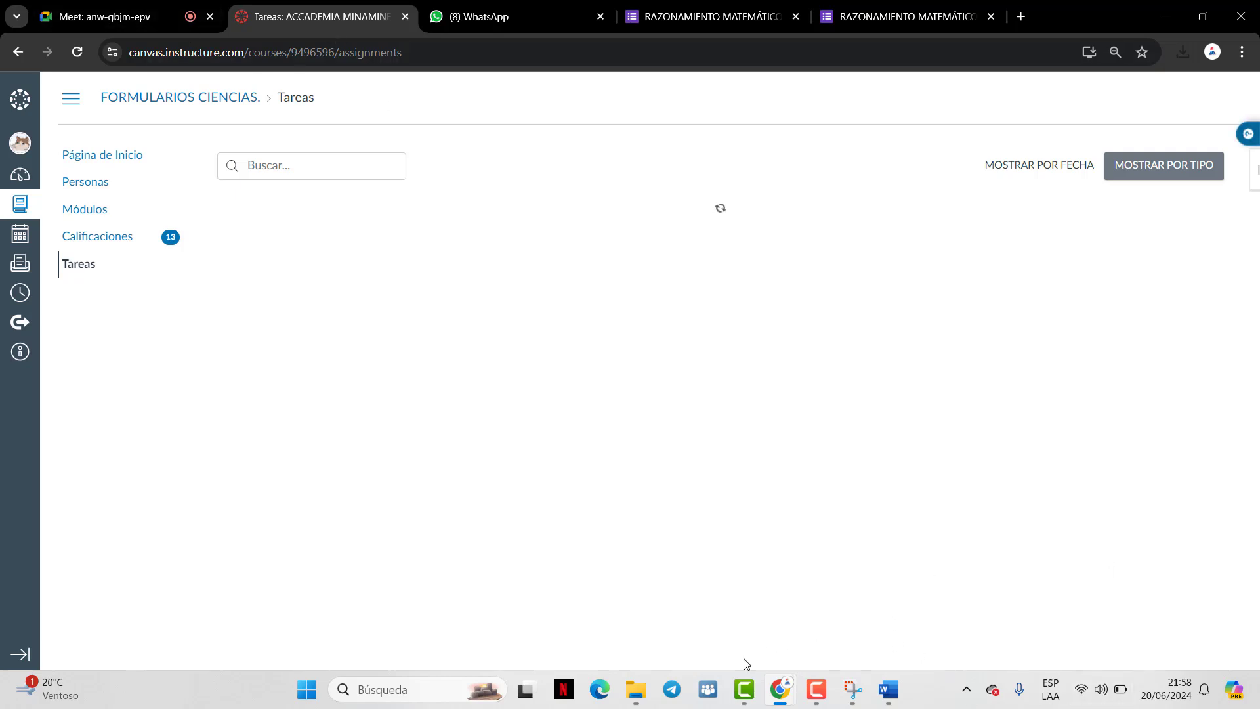
Open the SEMANA 05 - QUÍMICA - NOMENCLATURA INORGÁNICA document from the Descargas folder and enable editing
mouse_move(648, 691)
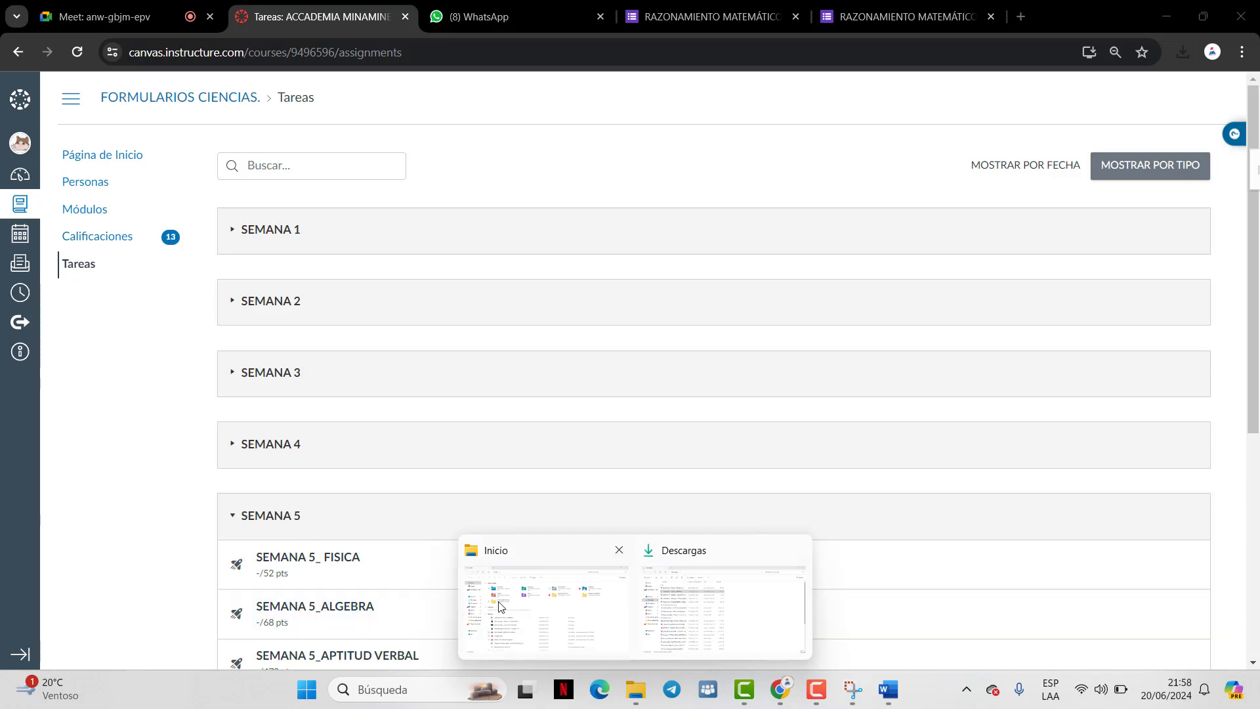
left_click(558, 597)
left_click(60, 261)
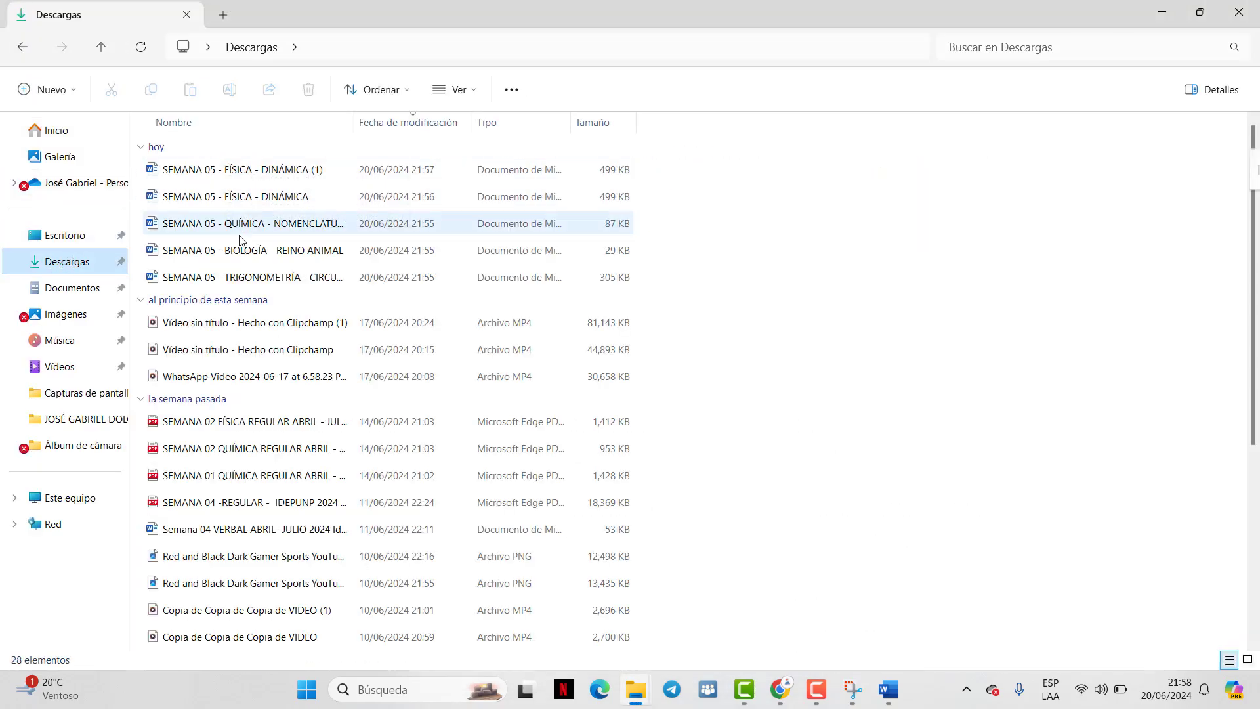
double_click(304, 236)
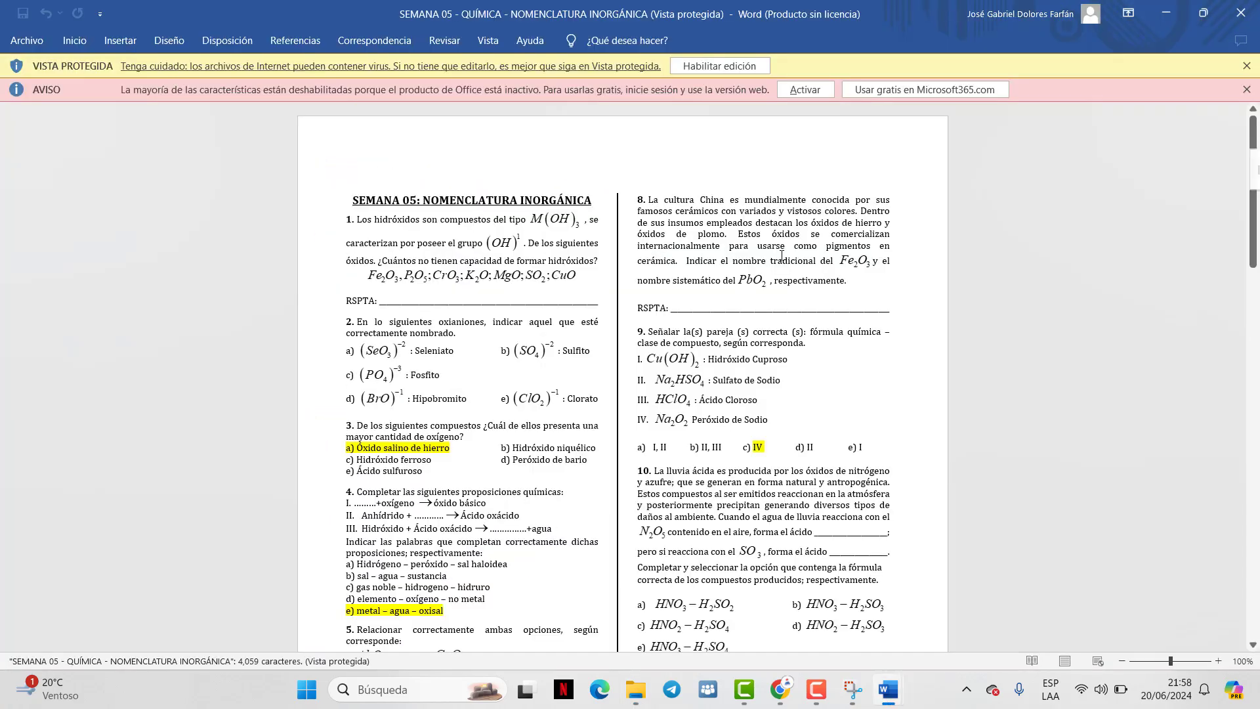
left_click(745, 67)
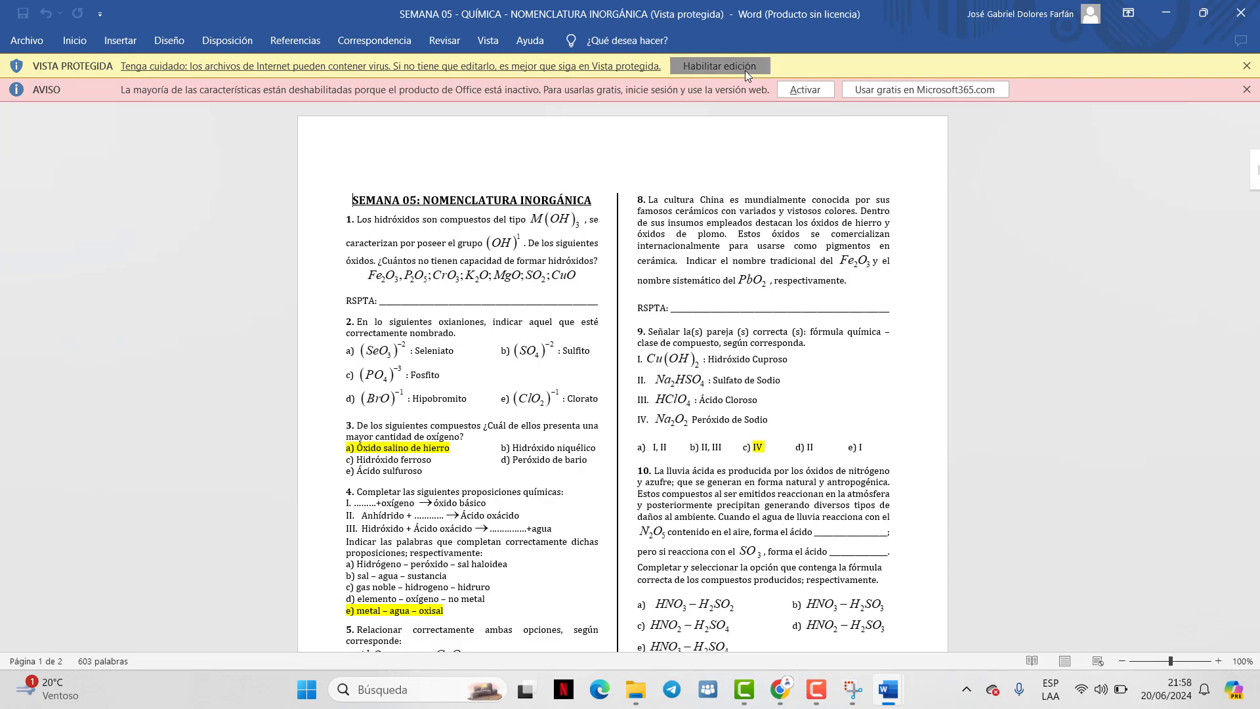
Skim the first page of QUÍMICA questions and dismiss the accessibility tip
scroll(588, 301, "down", 2)
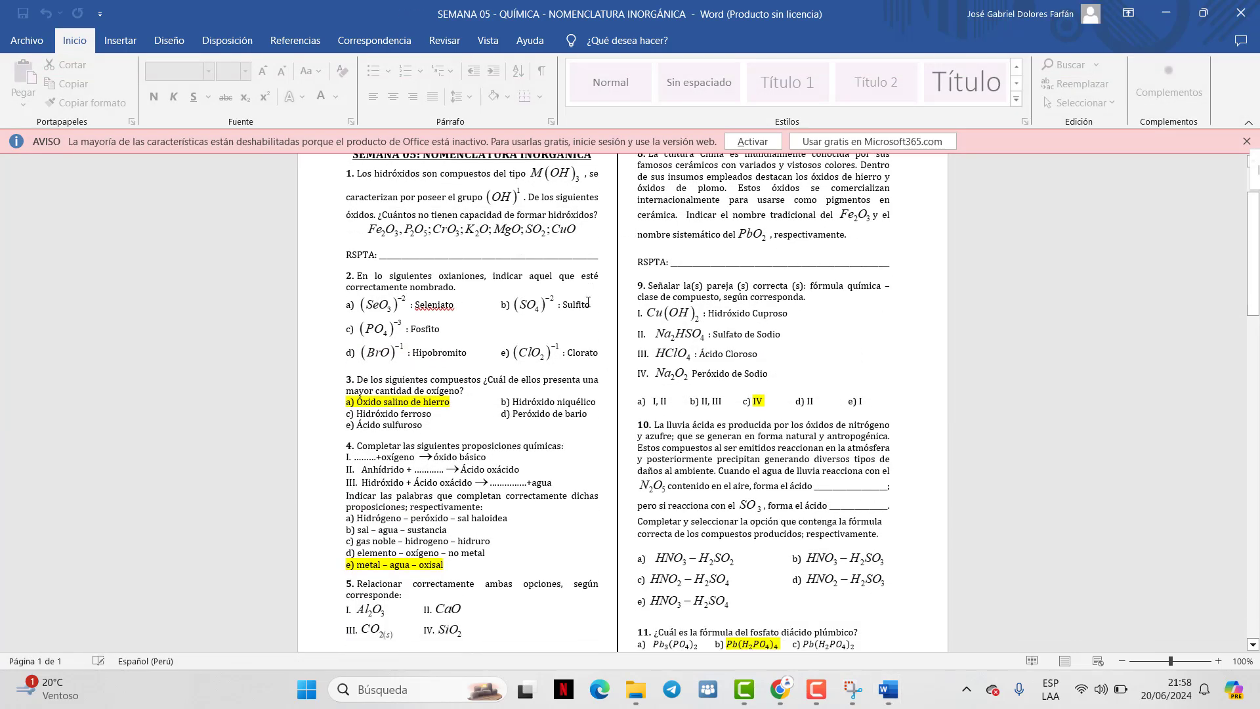
scroll(588, 302, "down", 3)
scroll(587, 301, "up", 1)
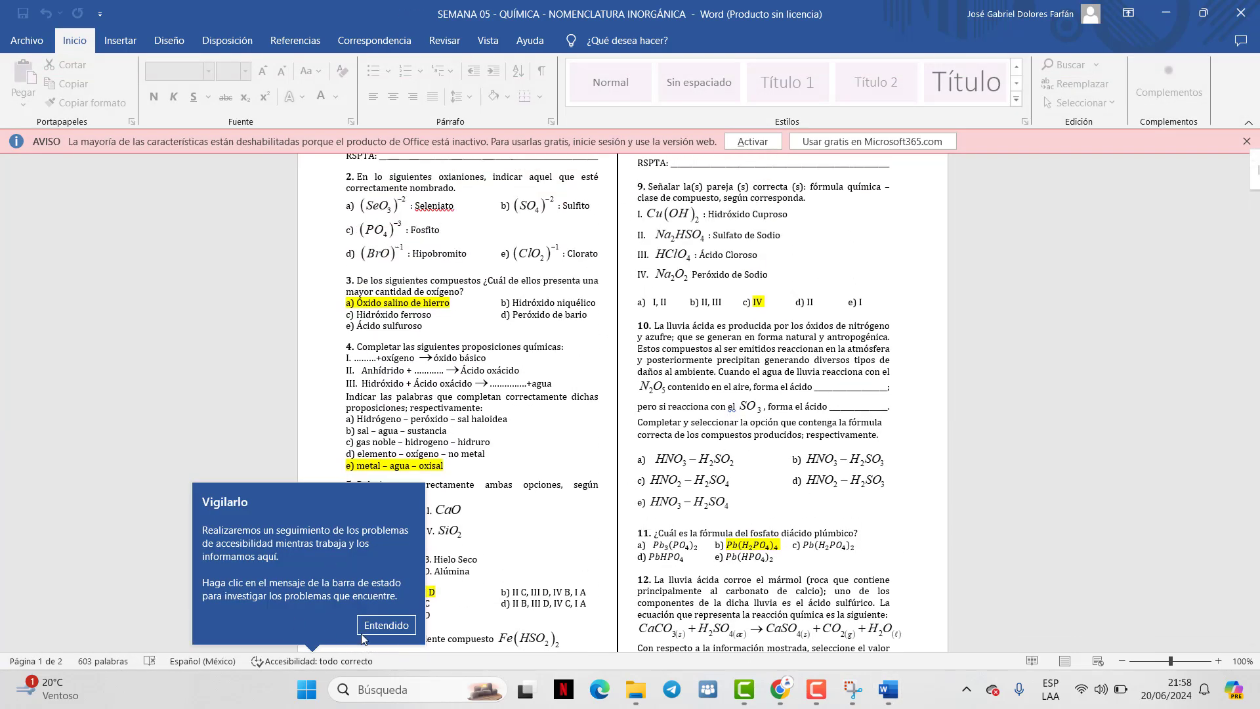
left_click(362, 625)
scroll(393, 525, "up", 3)
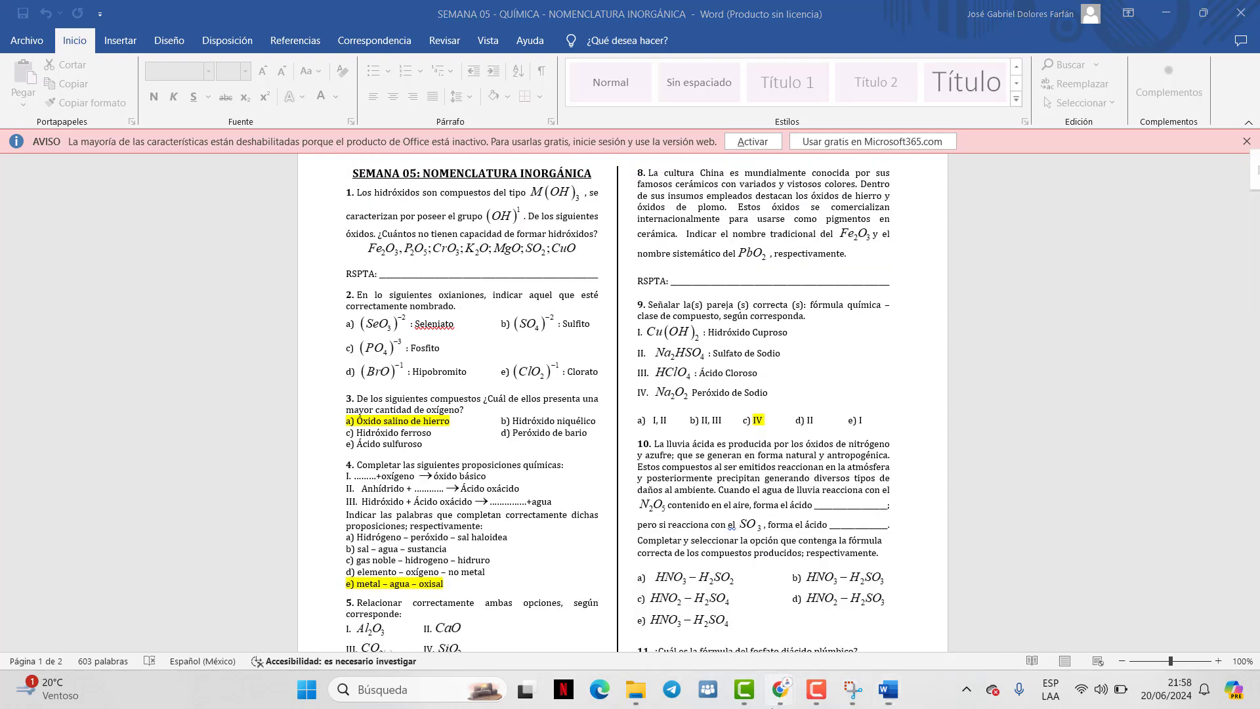
Check the Google Meet call's messages and return to the QUÍMICA document in Word
mouse_move(776, 699)
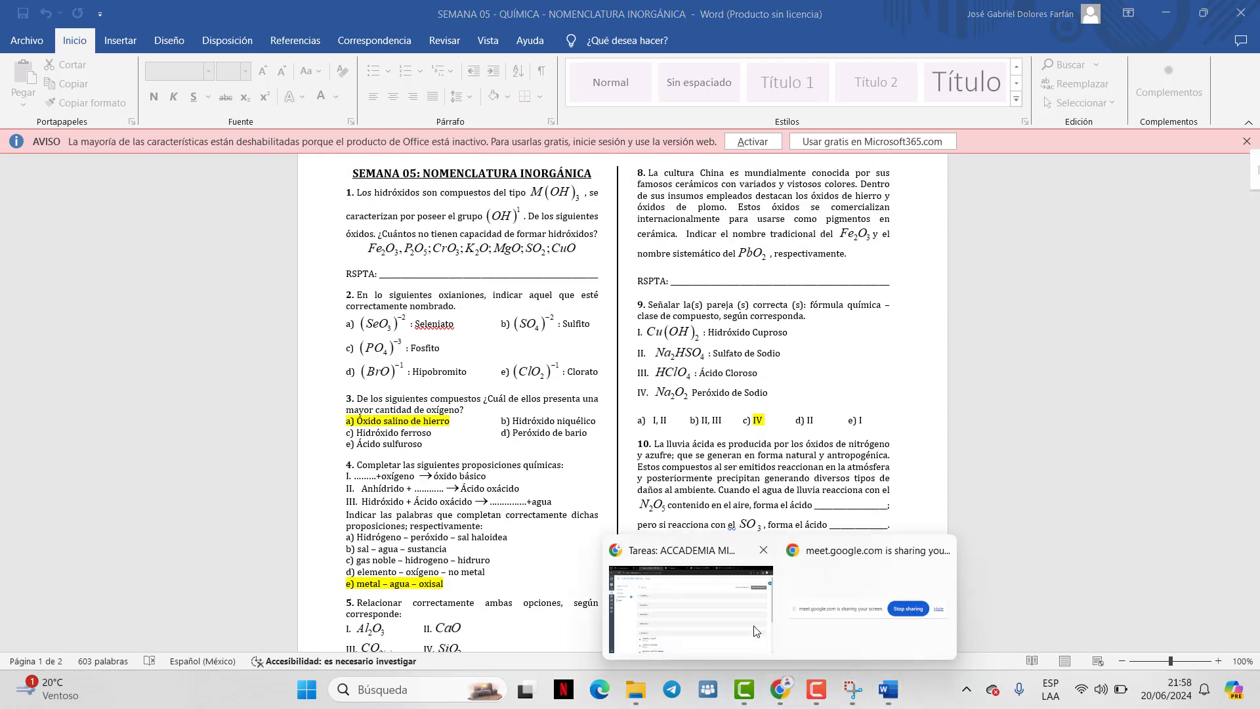
left_click(673, 600)
left_click(166, 6)
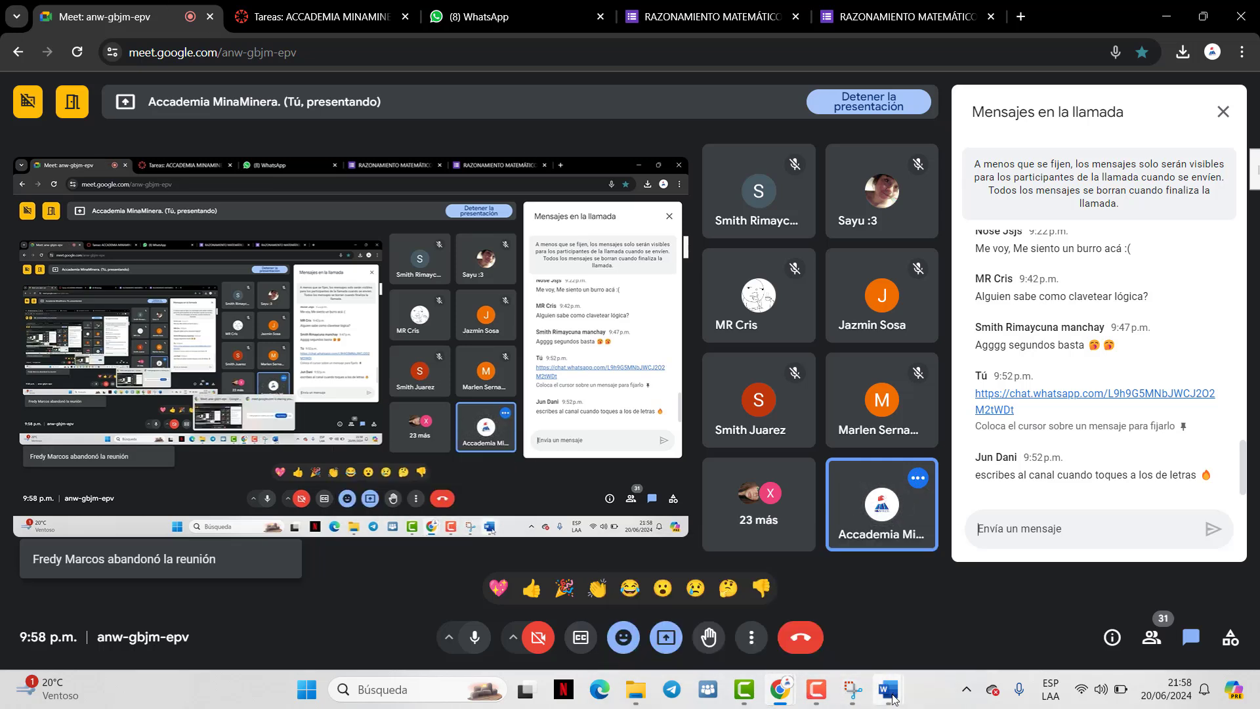
mouse_move(887, 689)
left_click(976, 607)
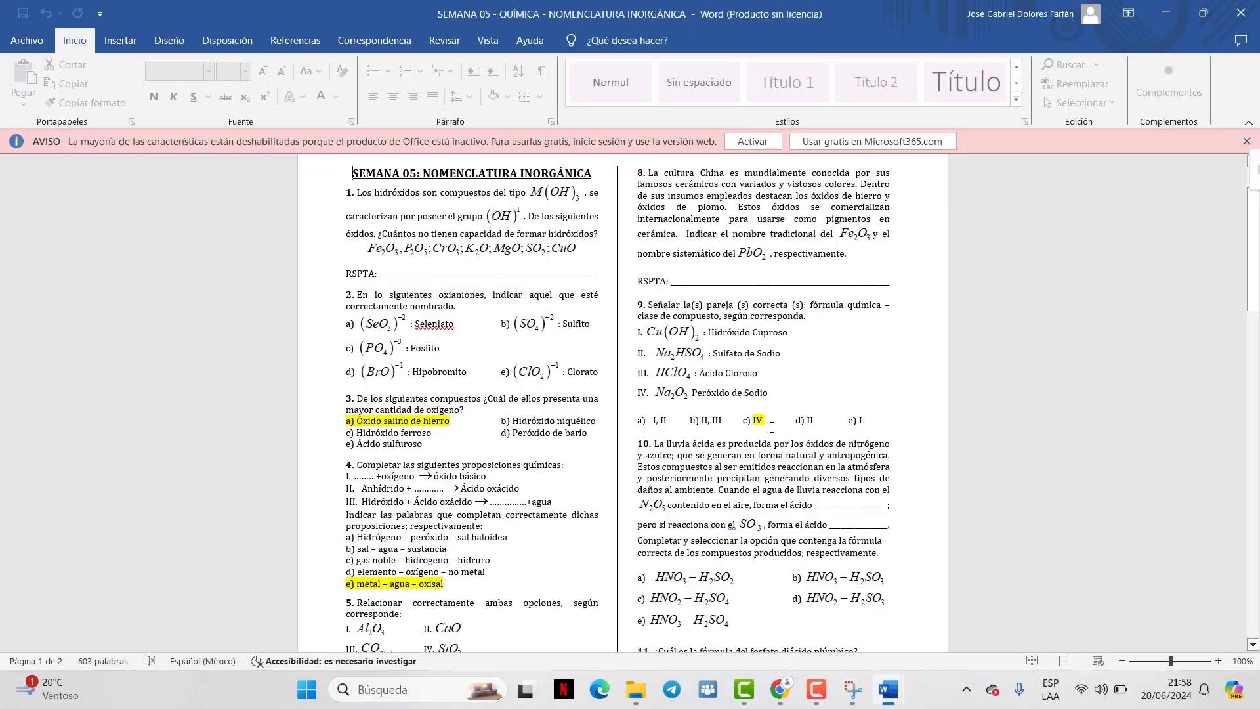
Close the inactive-product notice and examine the QUÍMICA questions and marked answers through the TAREA DOMICILIARIA section
left_click(1247, 141)
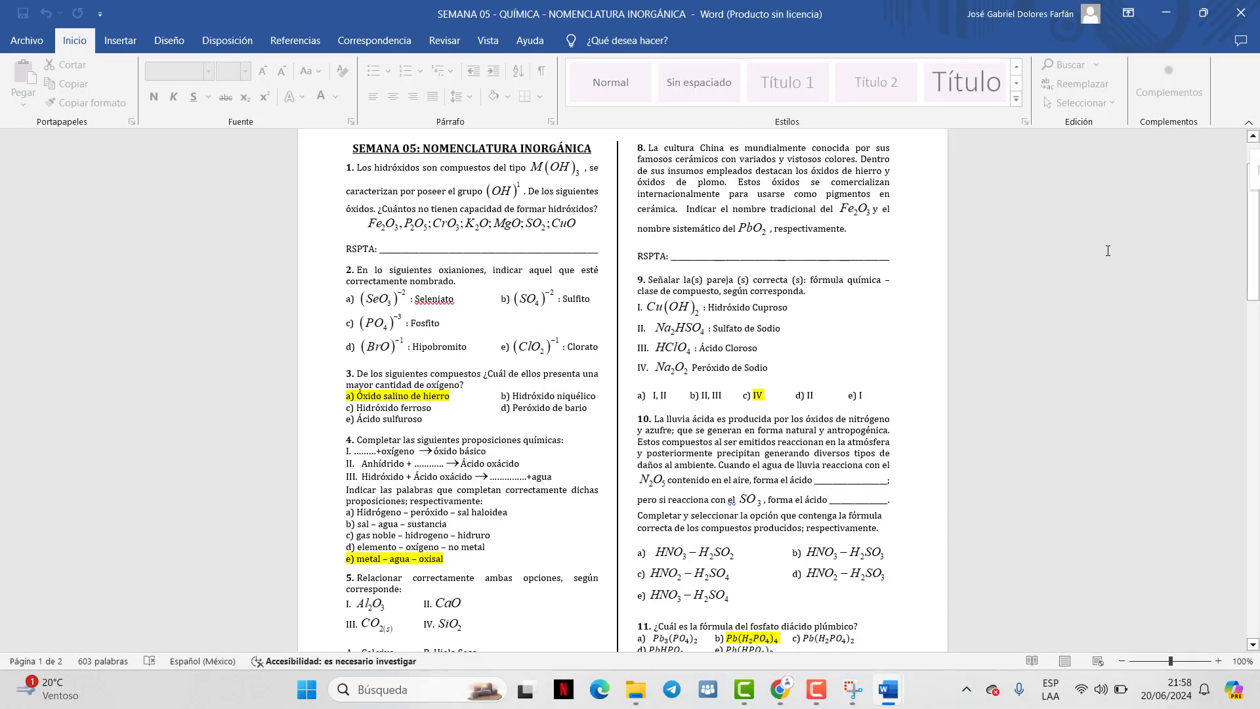
scroll(962, 338, "down", 6)
scroll(962, 338, "down", 7)
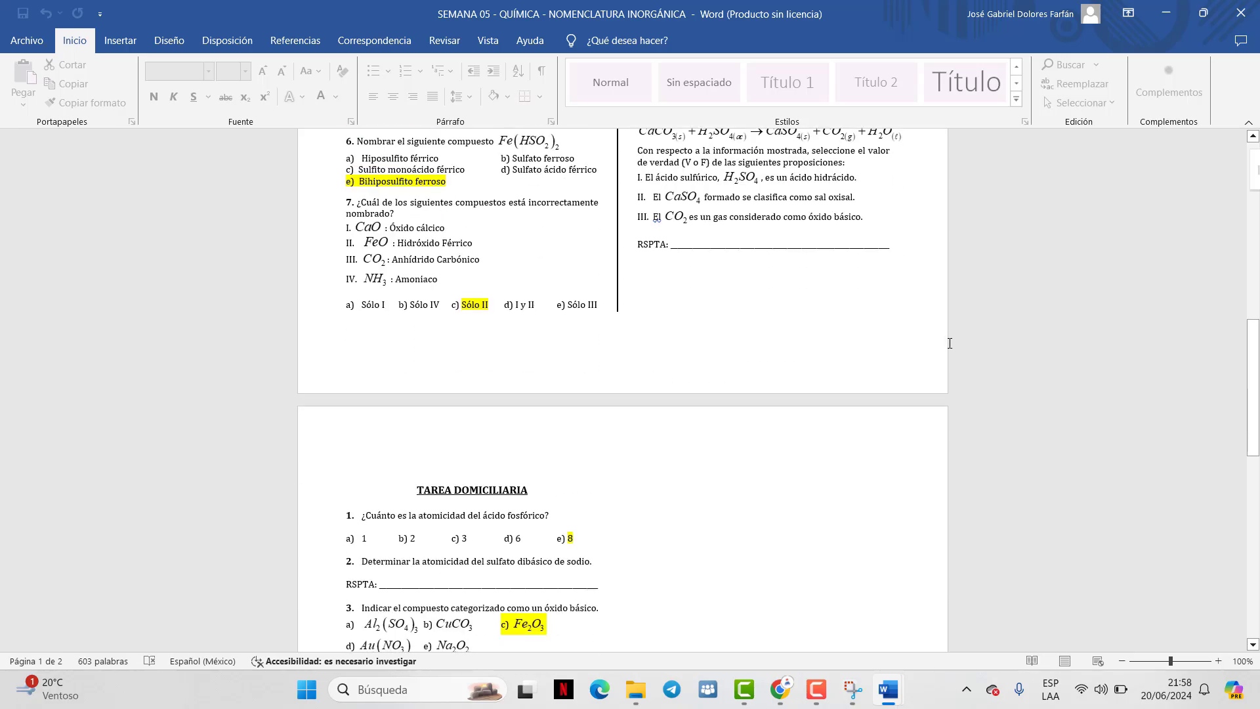
scroll(849, 323, "up", 5)
scroll(813, 394, "up", 8)
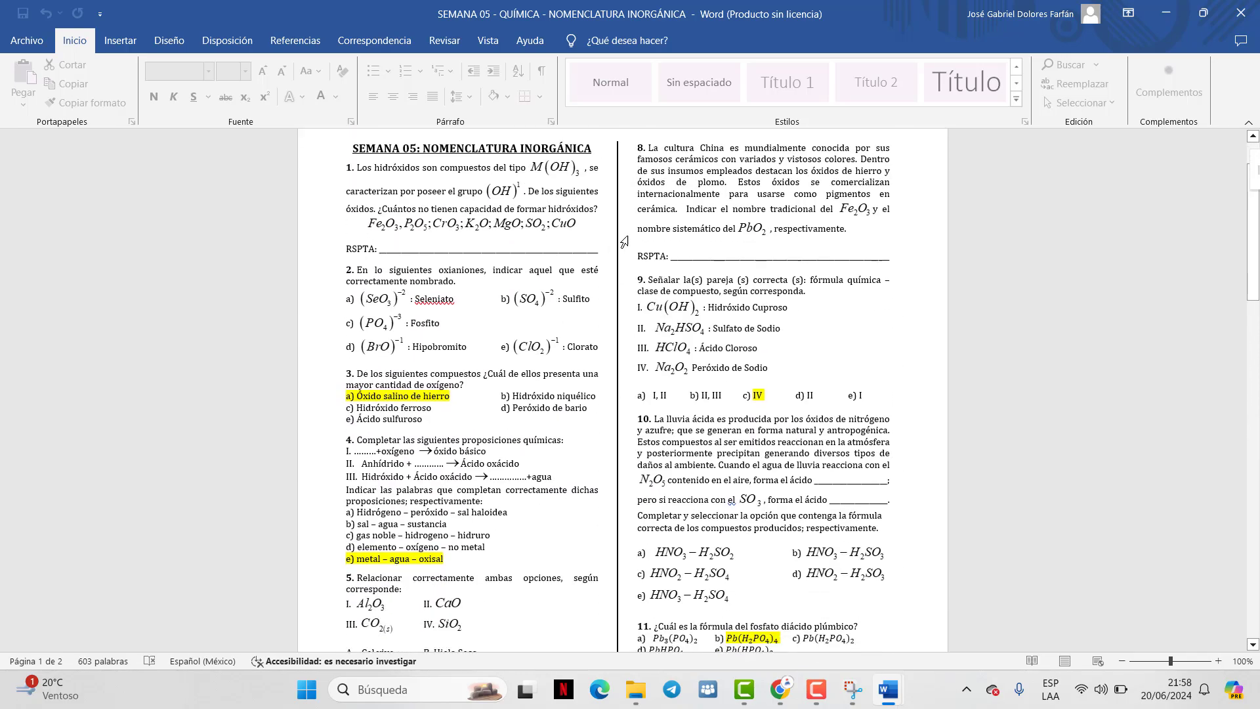
scroll(624, 242, "down", 7)
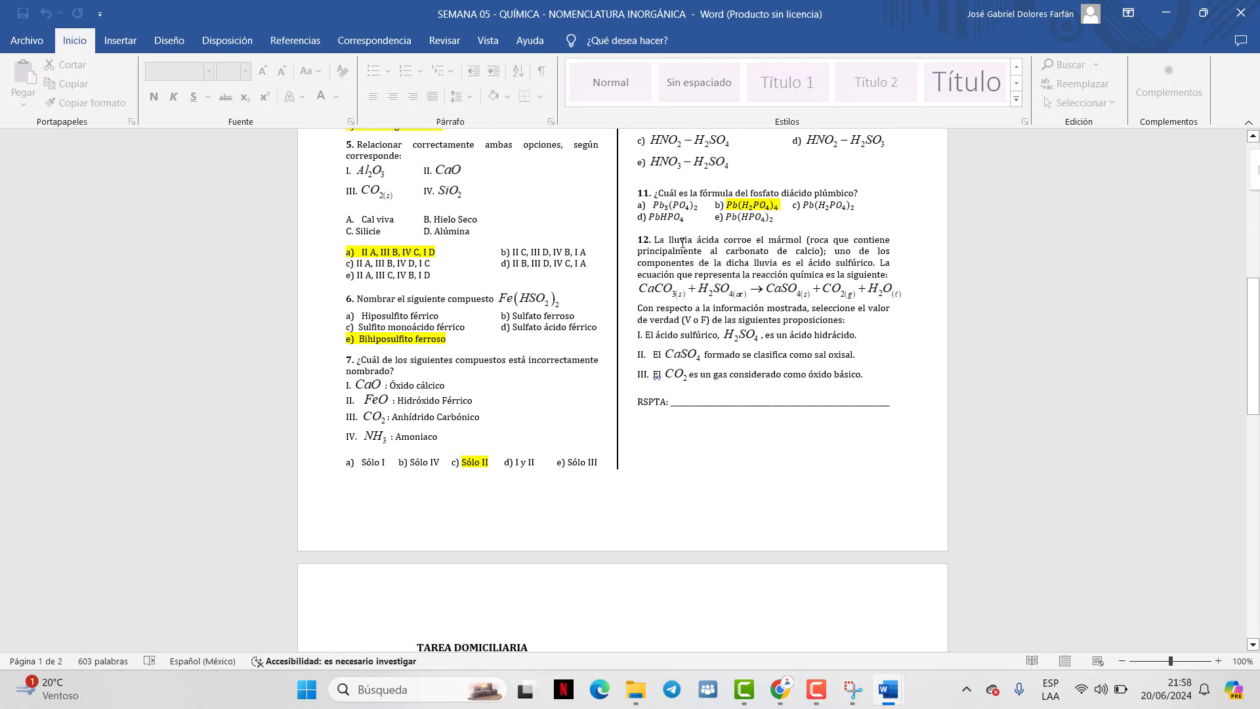
scroll(683, 243, "down", 2)
scroll(701, 277, "down", 3)
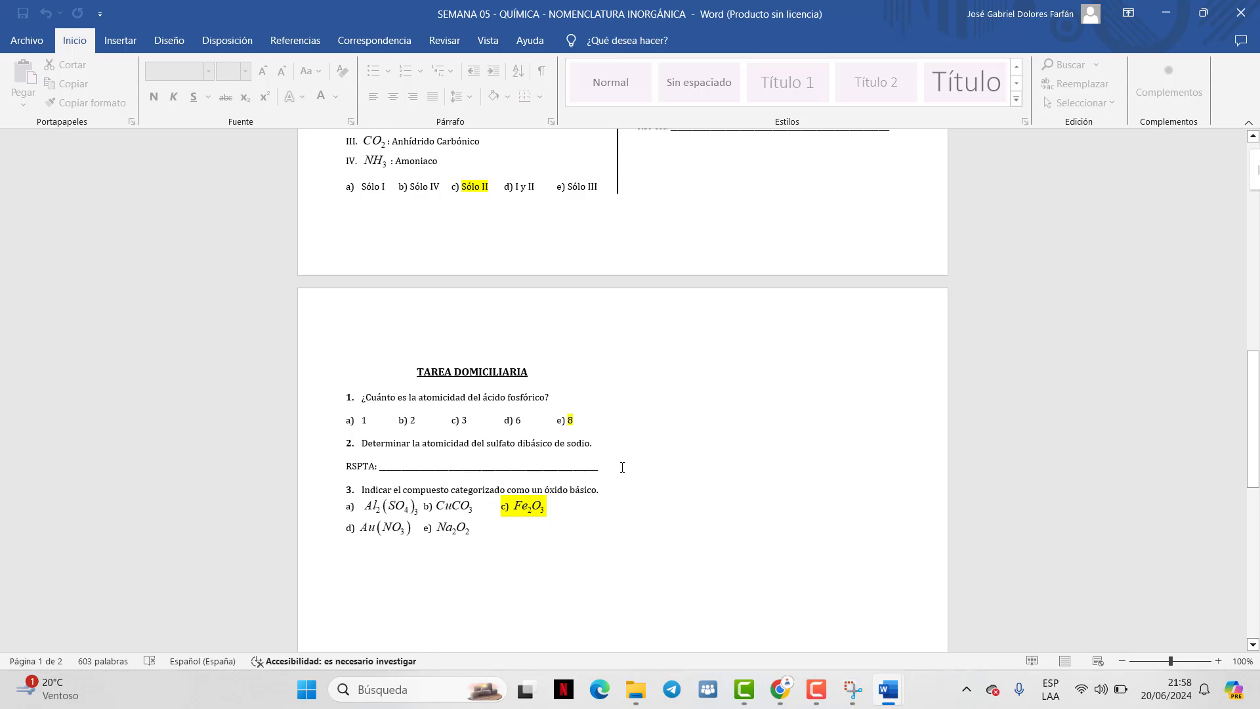
scroll(622, 467, "up", 12)
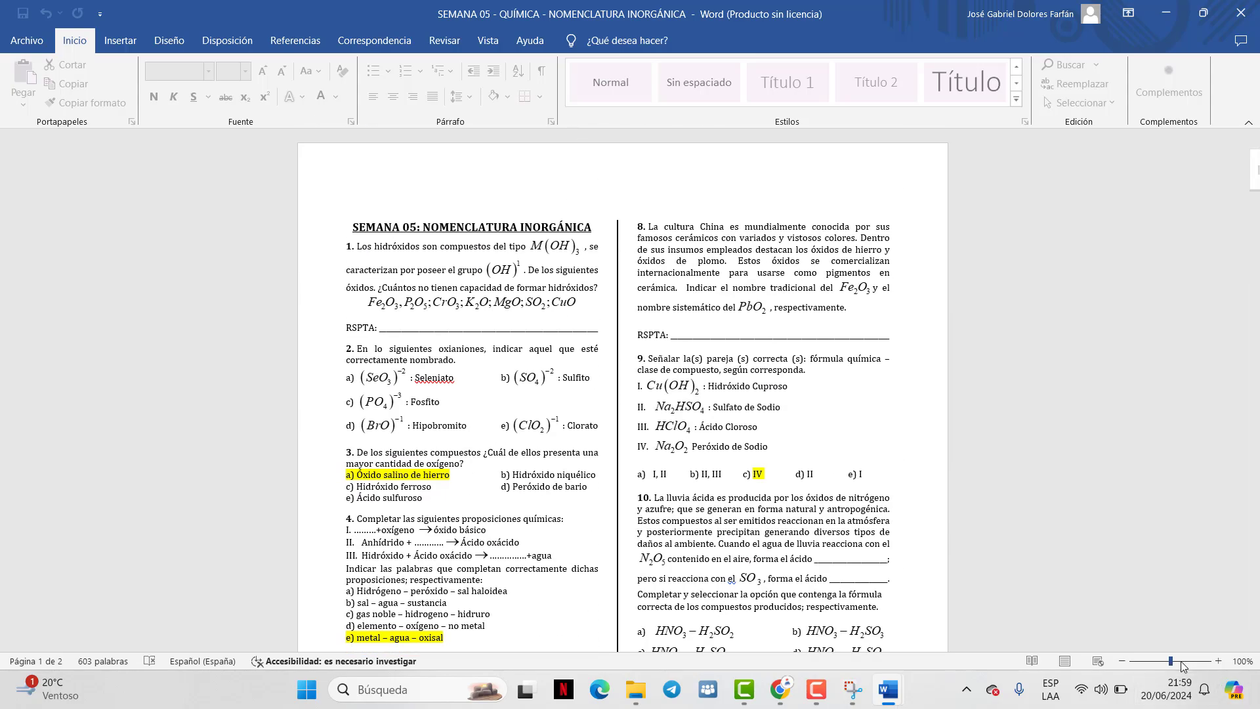
Try to insert spaces at the start of the RSPTA answer line under question 1
left_click_drag(1169, 661, 1180, 660)
scroll(251, 356, "down", 1)
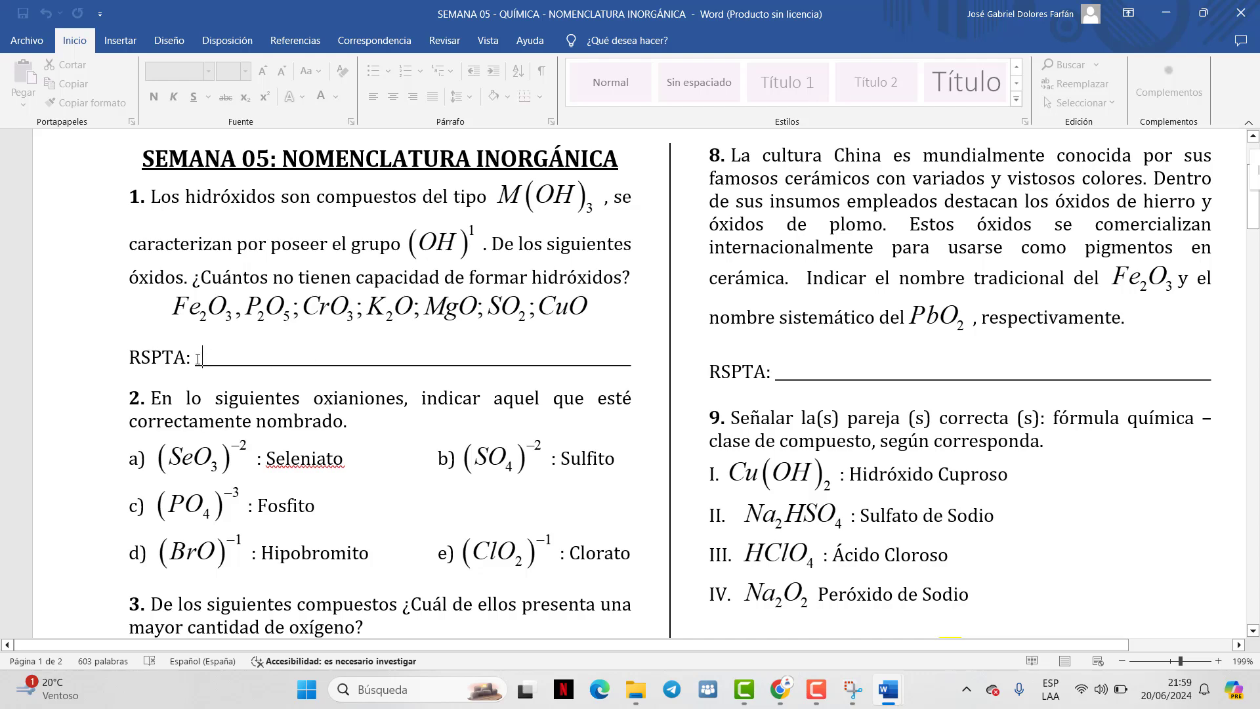
key("space")
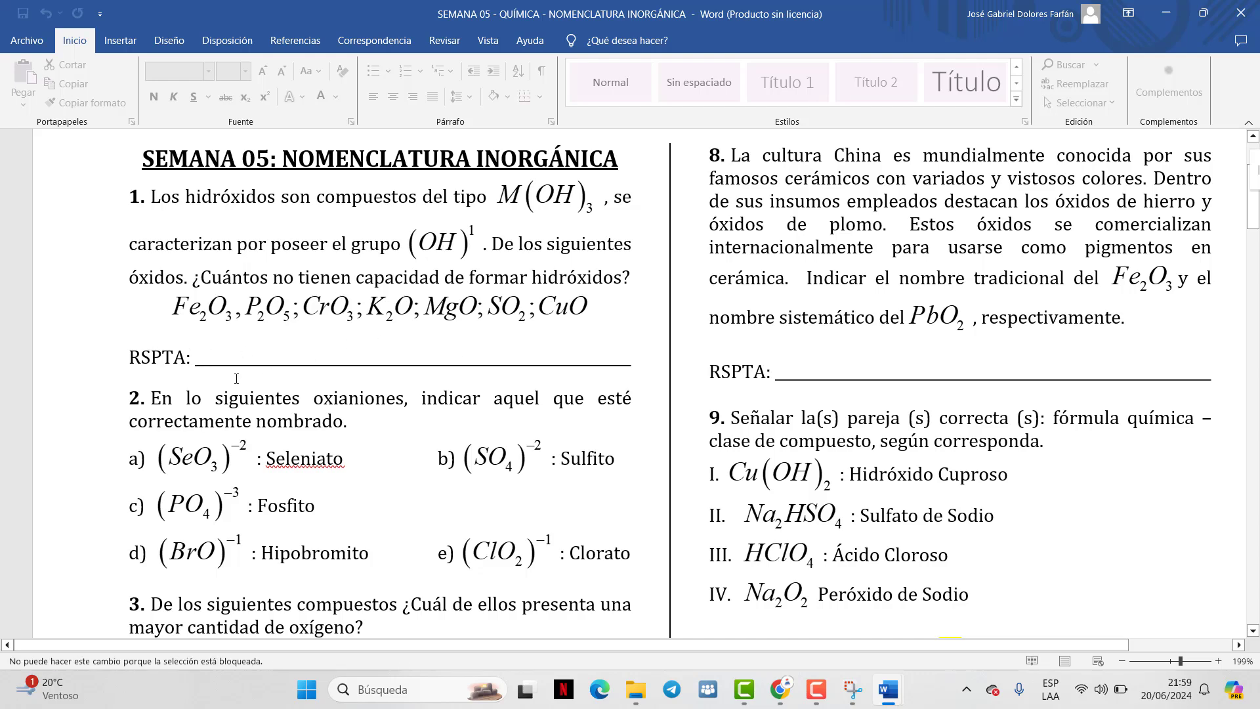
left_click(196, 362)
key("space")
key("space")
scroll(395, 374, "up", 1)
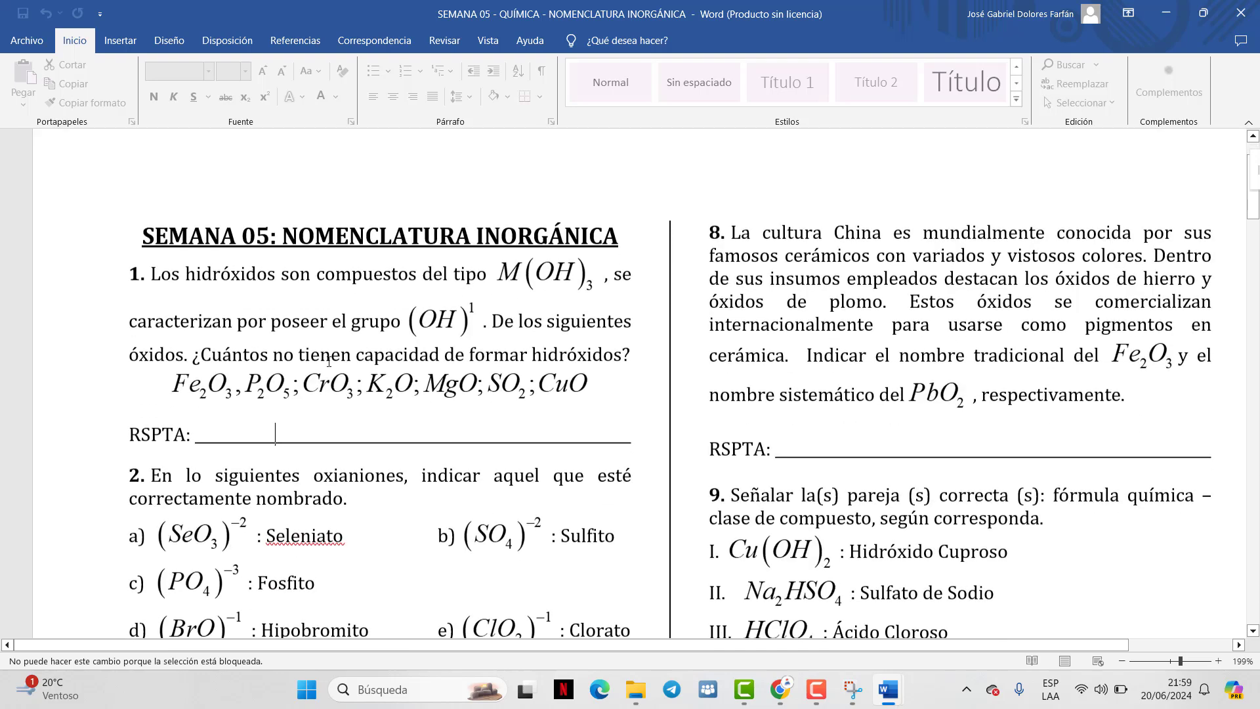
scroll(349, 356, "down", 1)
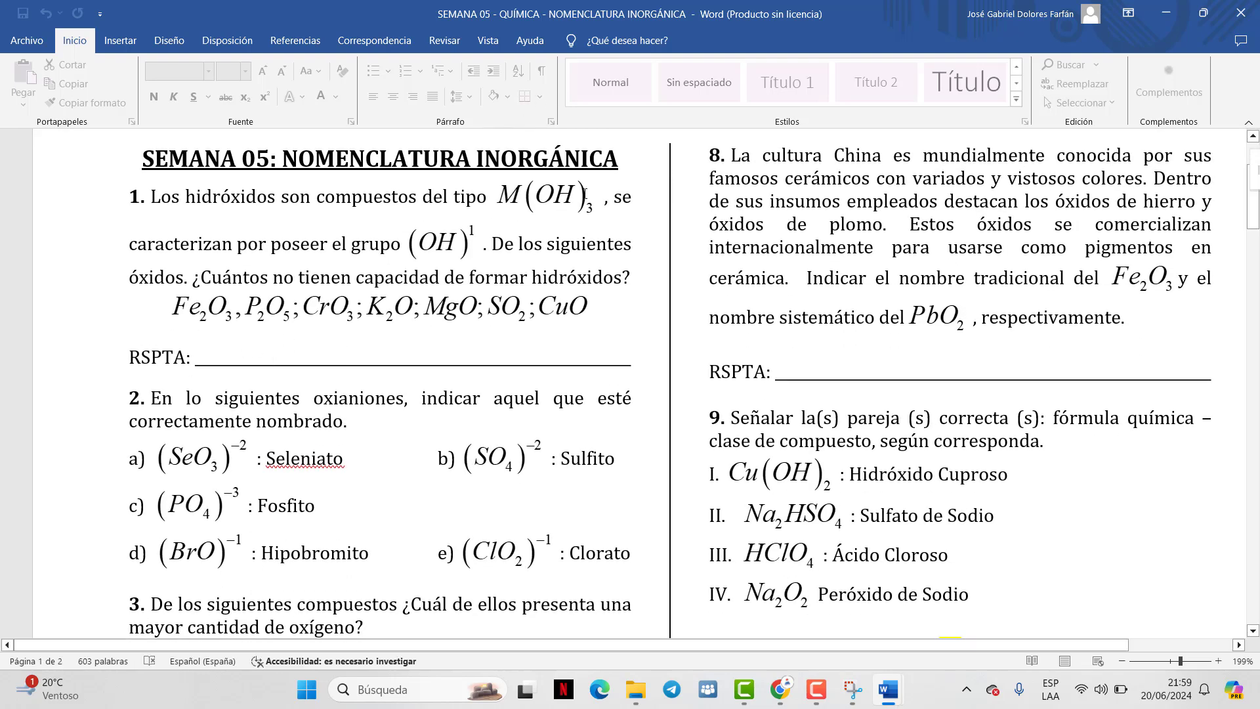
Try to delete a character on question 1's RSPTA line, check the document's accessibility issues, and retry editing the line
left_click(538, 355)
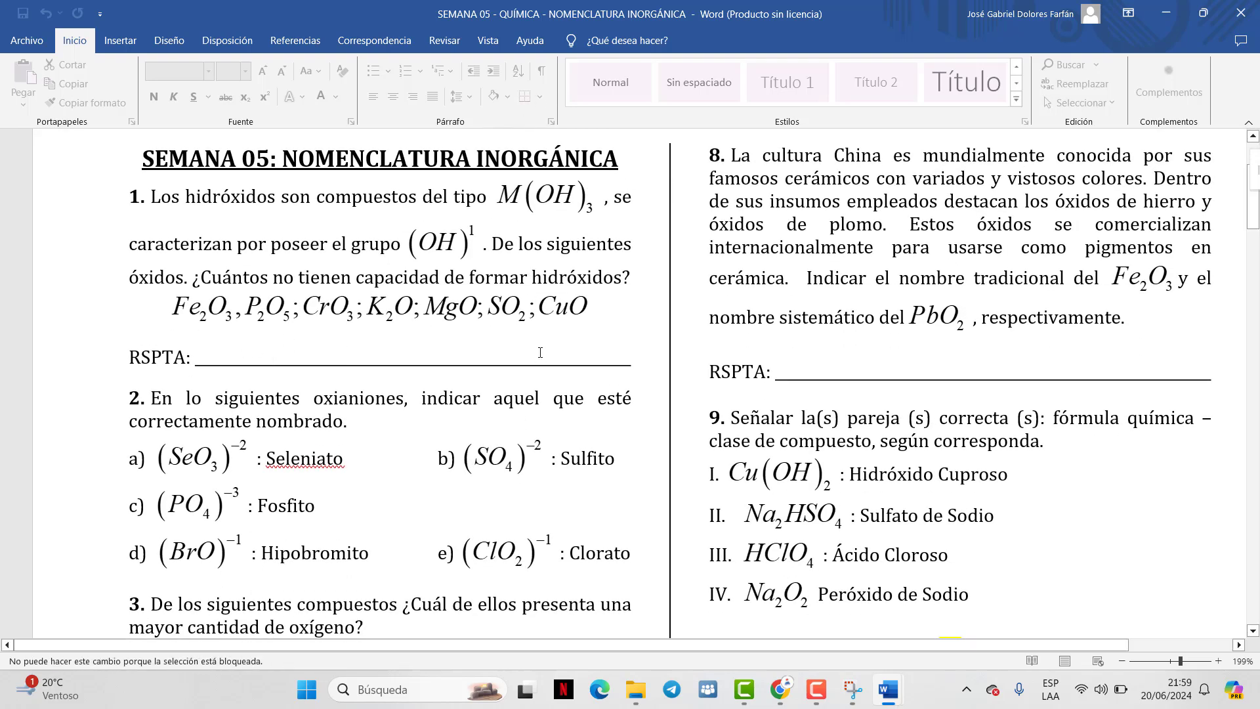
key("BackSpace")
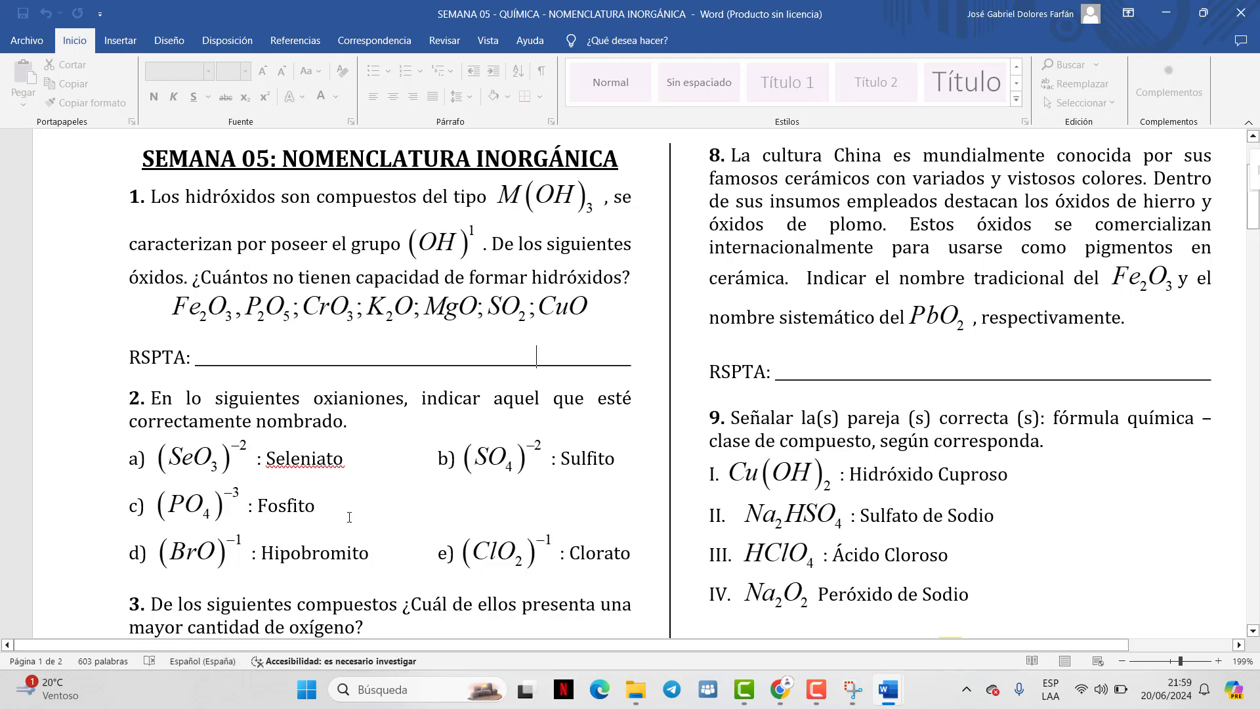
left_click(340, 661)
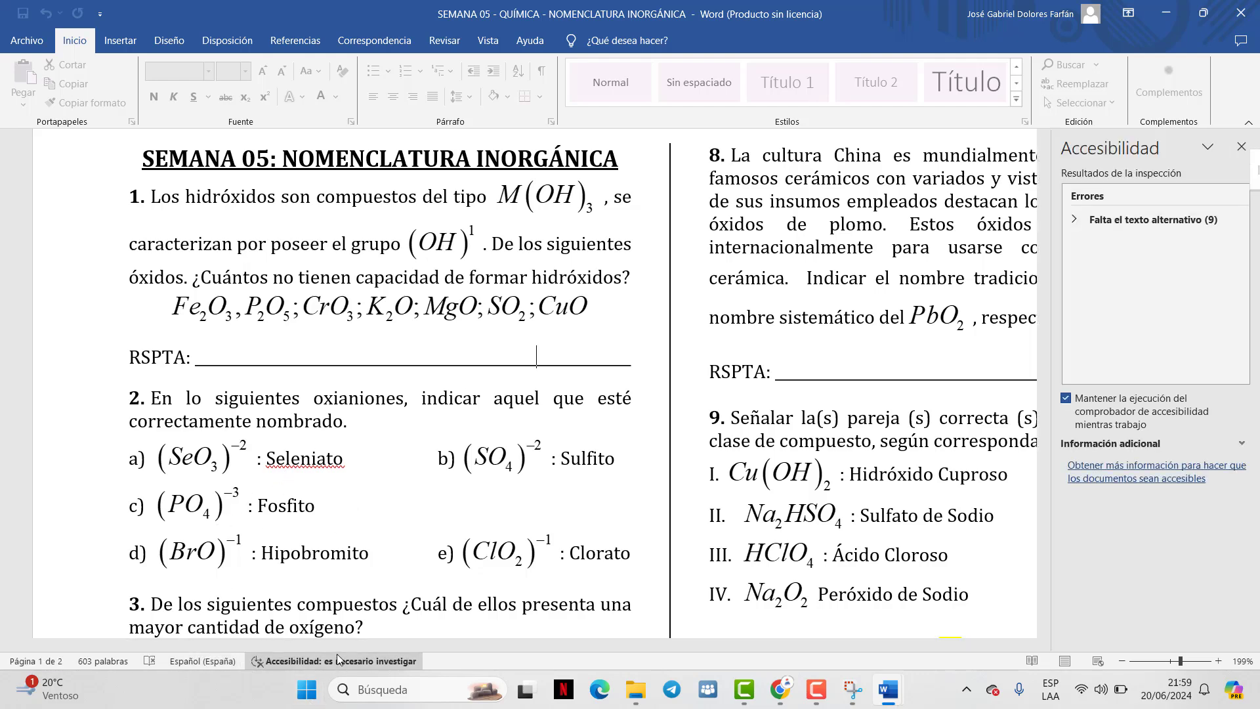
left_click(355, 352)
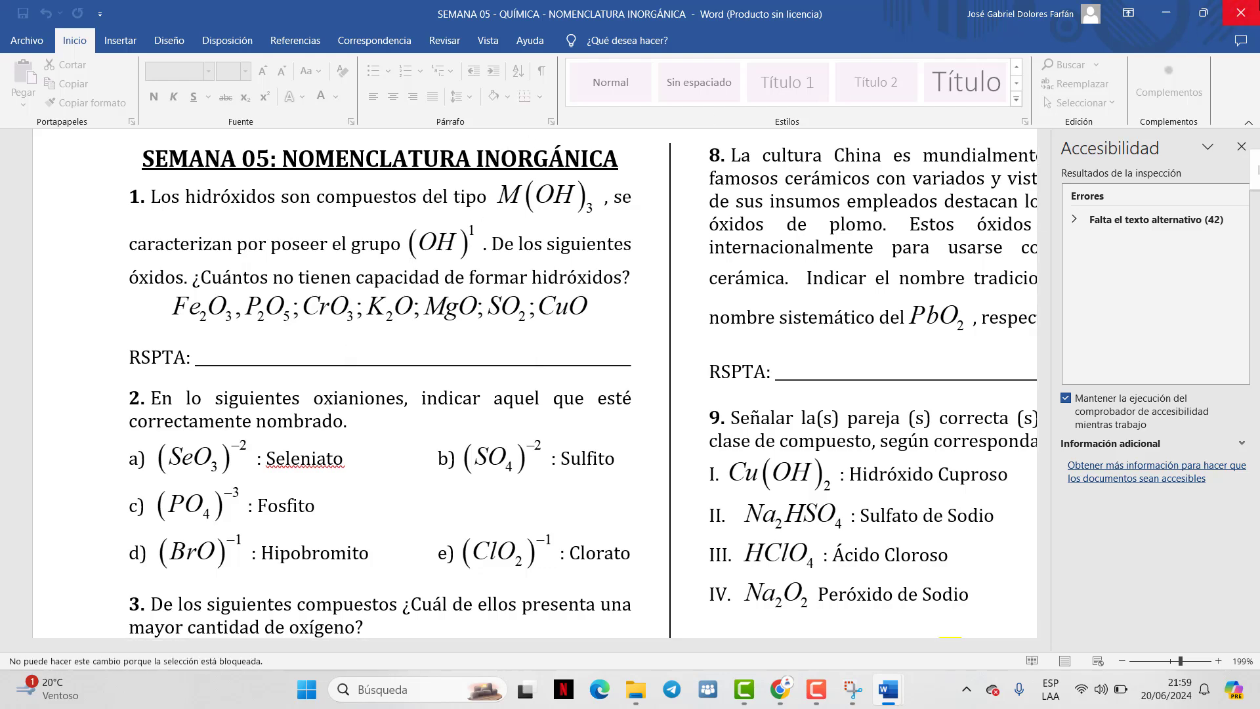
Close and reopen the SEMANA 05 - QUÍMICA document, and enter "wewdef" as test text on question 1's RSPTA line
left_click(1240, 13)
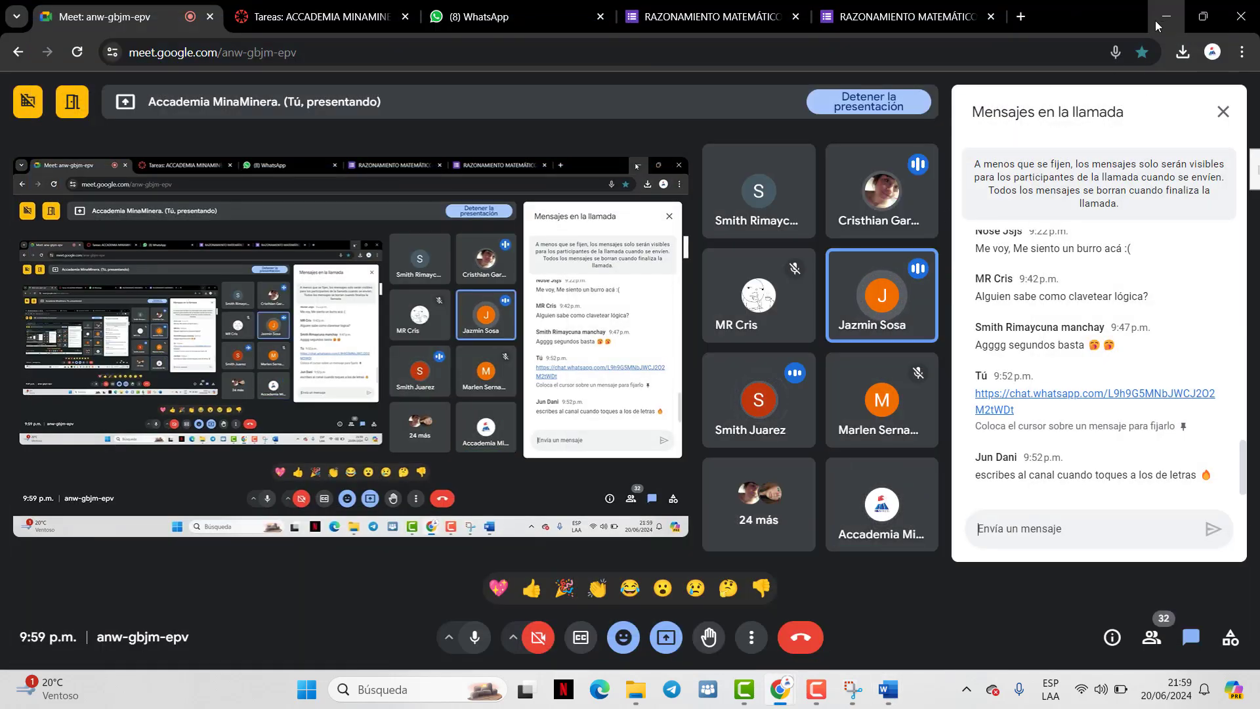
left_click(1154, 21)
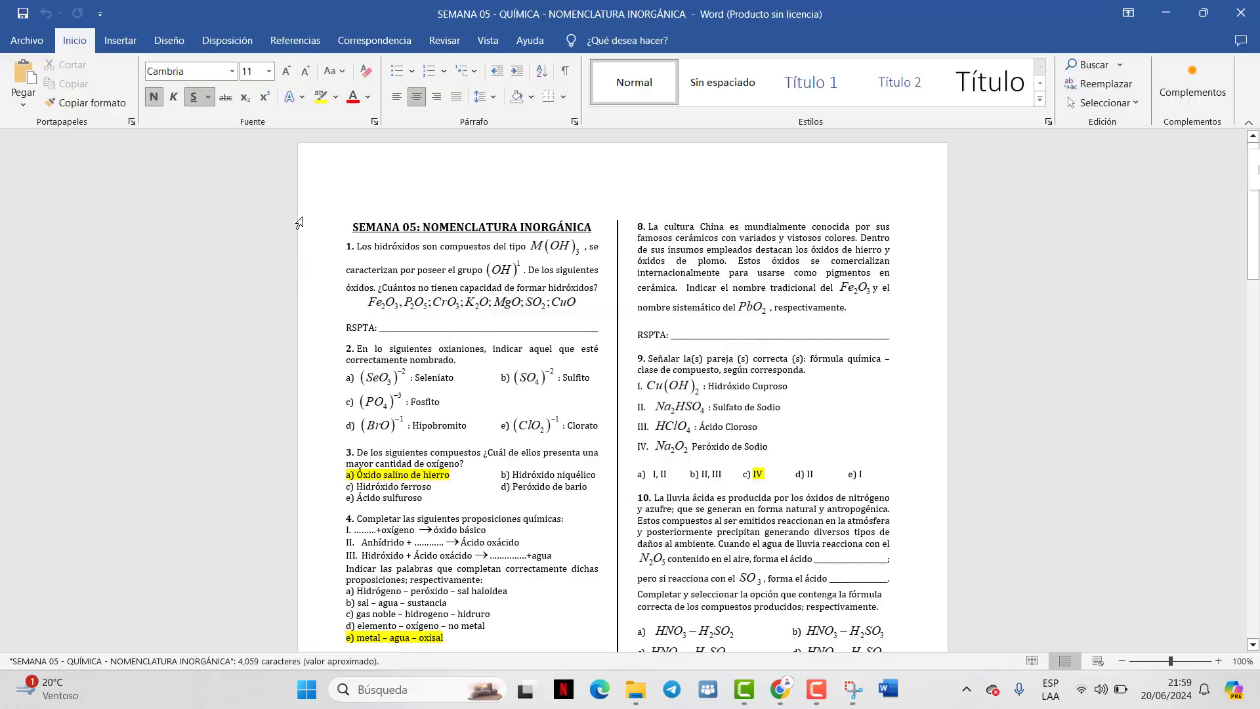
left_click(447, 326)
type("wewdef")
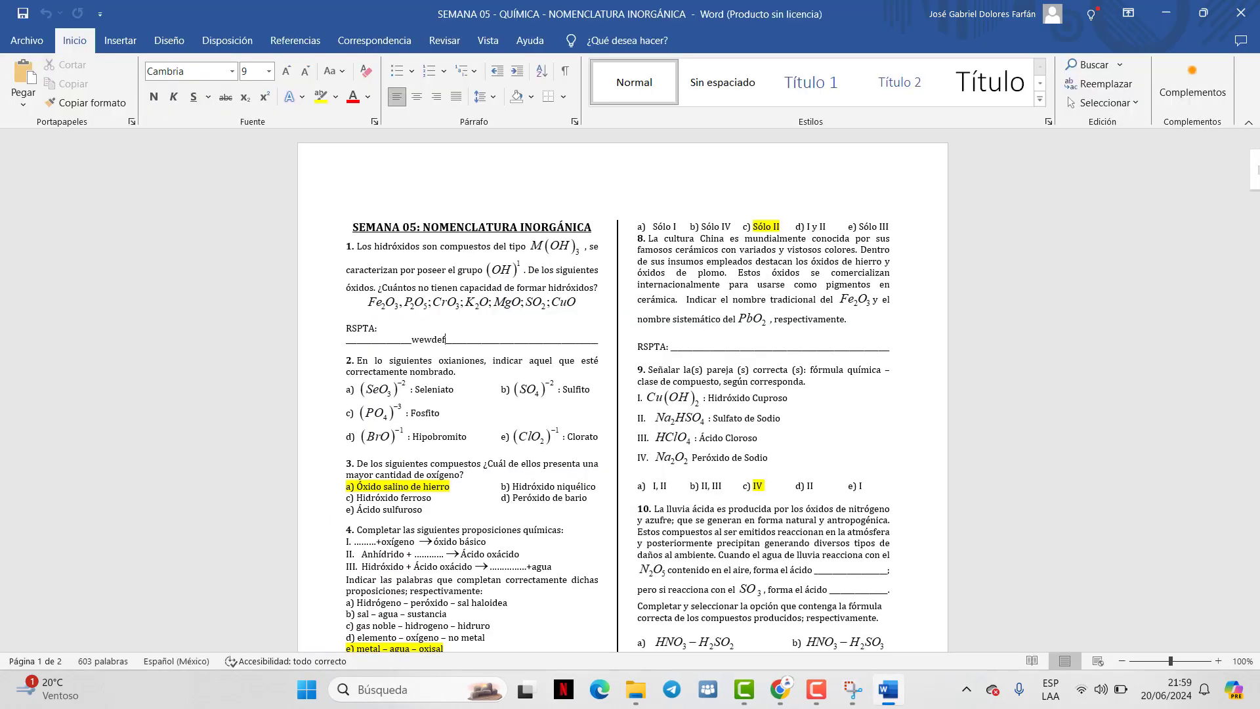
Replace the stray text on question 1's RSPTA line with the answer 3
key("BackSpace")
key("BackSpace")
key("BackSpace")
key("BackSpace")
key("BackSpace")
key("BackSpace")
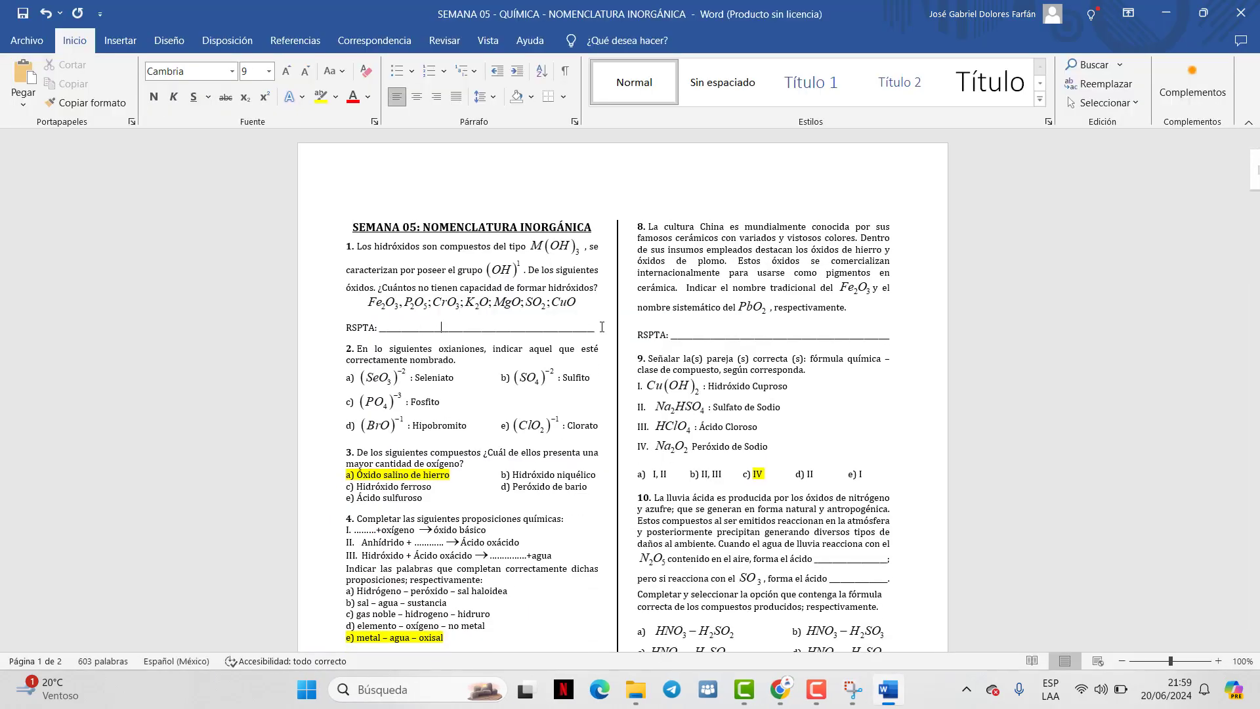
type("3")
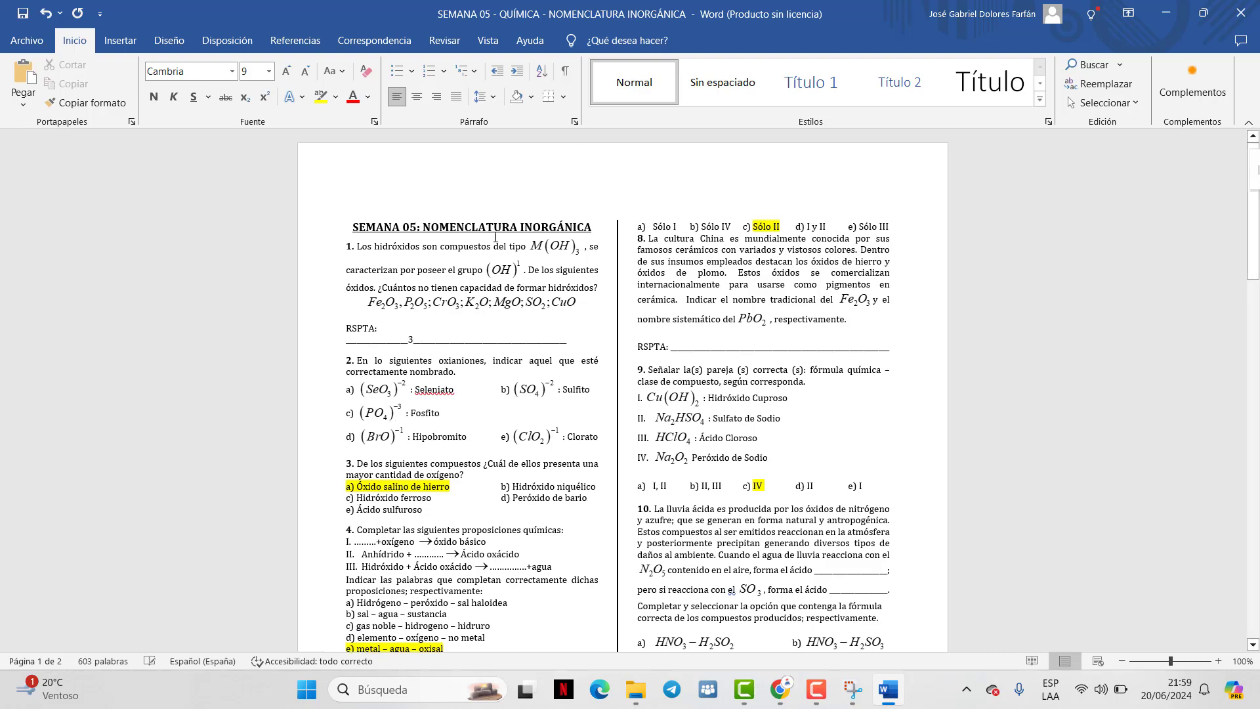
scroll(495, 237, "down", 5)
scroll(464, 283, "up", 3)
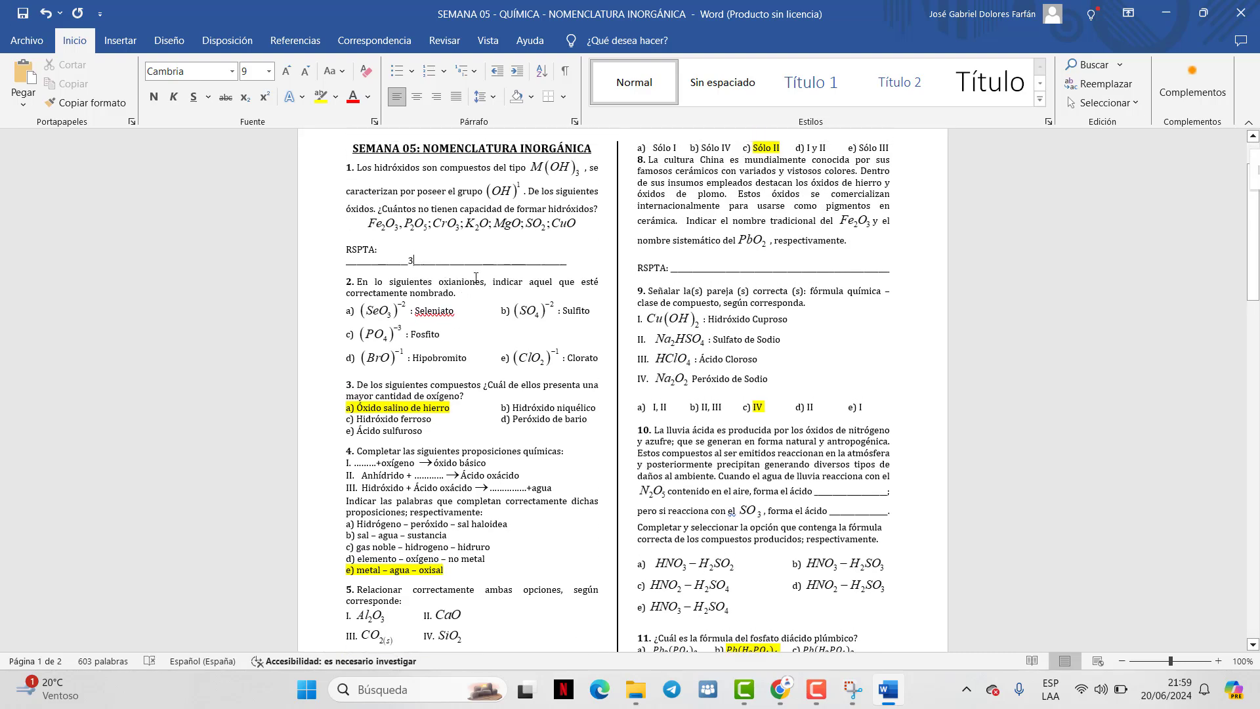
scroll(505, 212, "up", 1)
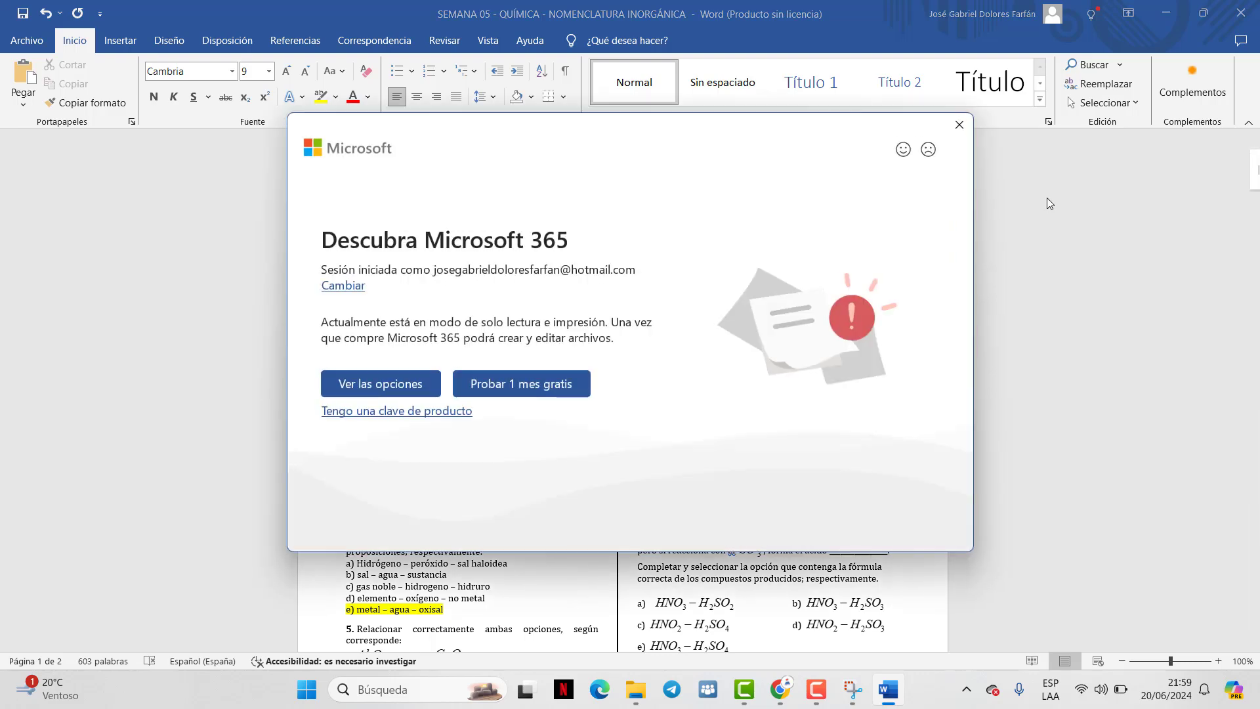
Dismiss the Microsoft 365 purchase and trial offers and close the inactive-product notice above the document
left_click(958, 124)
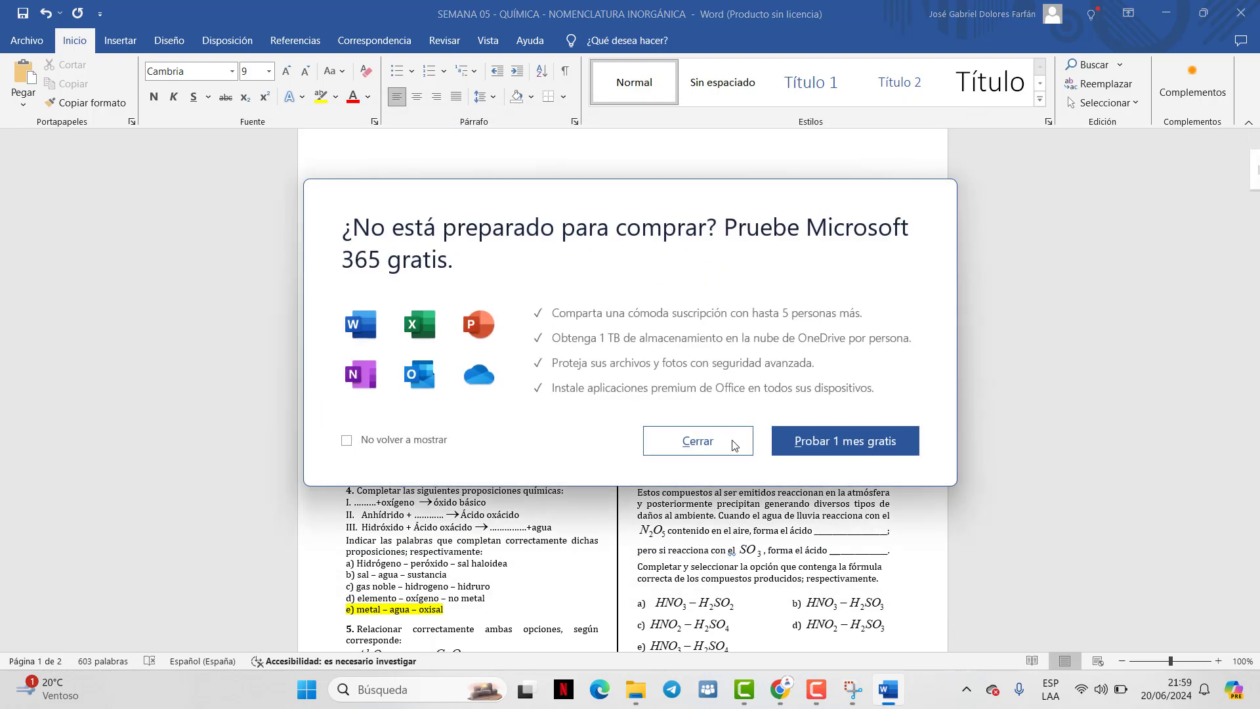
key("Escape")
scroll(886, 263, "down", 3)
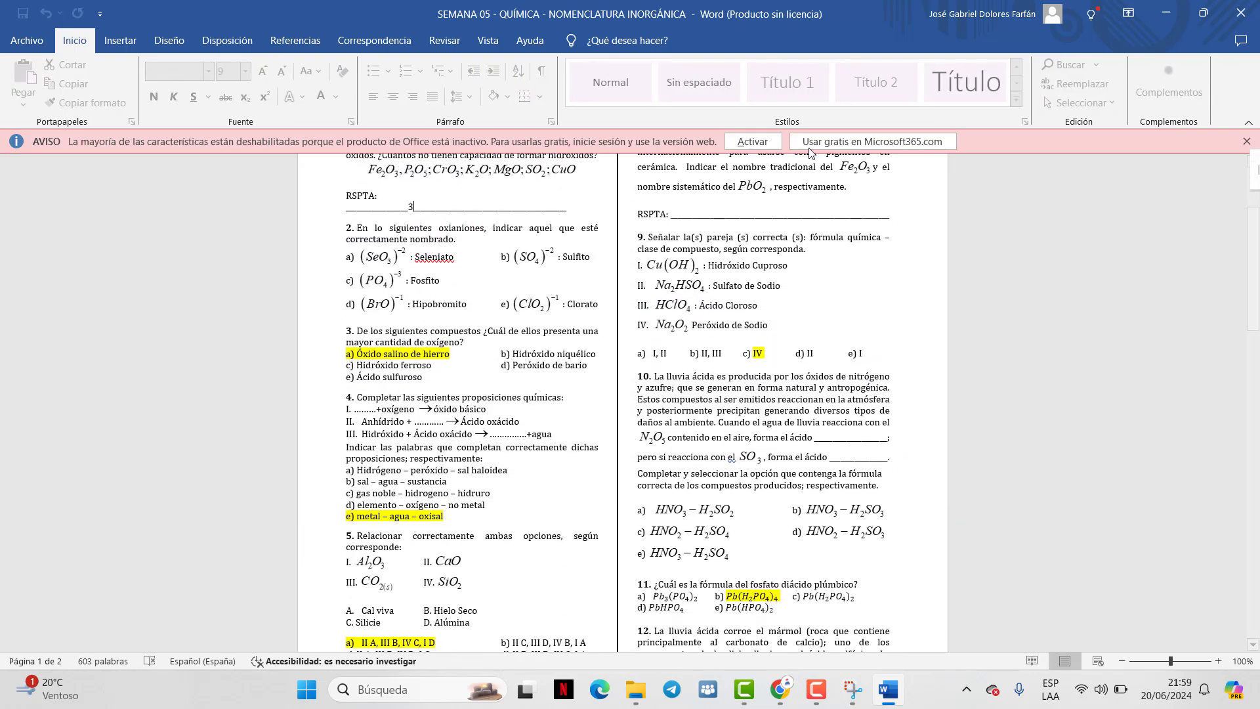
left_click(1244, 142)
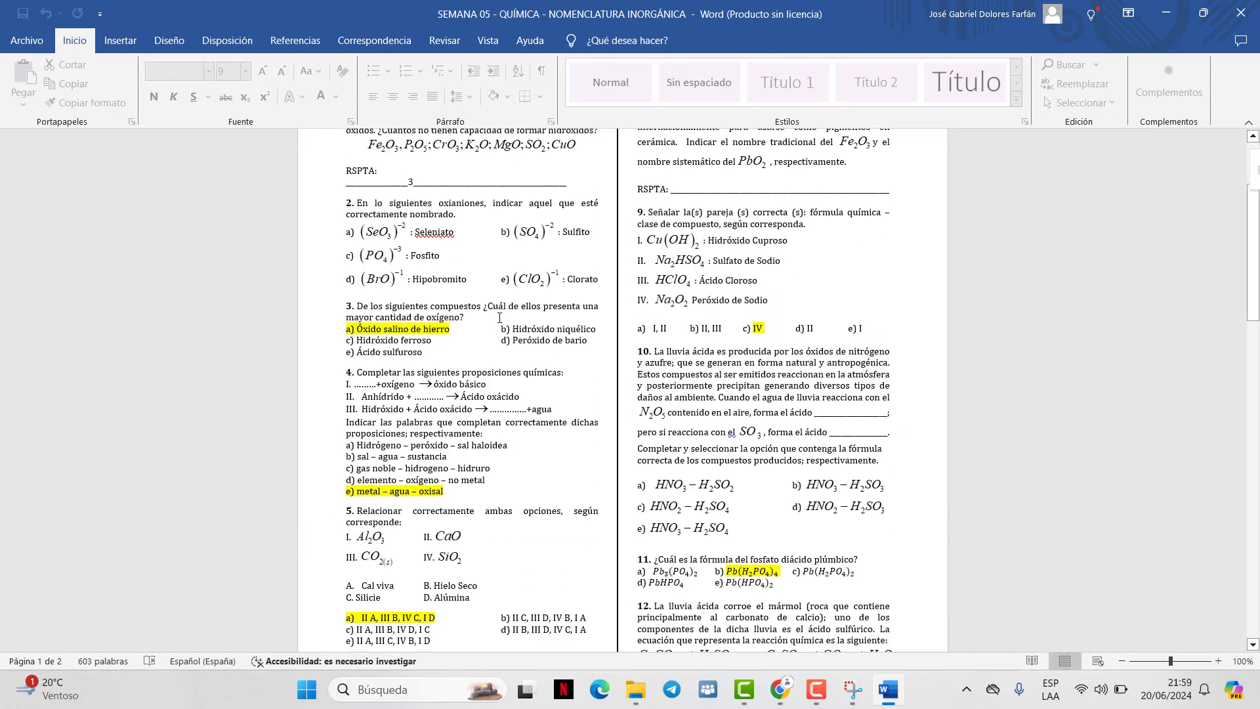
scroll(489, 289, "up", 1)
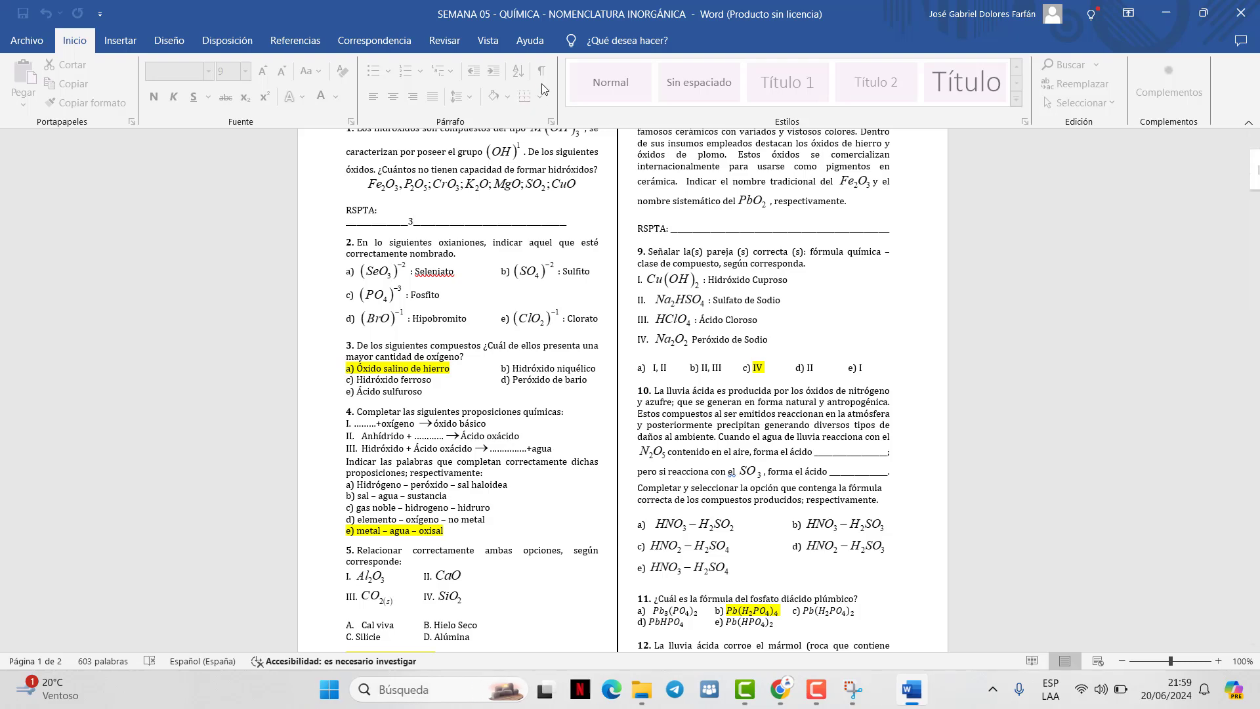
scroll(599, 371, "up", 5)
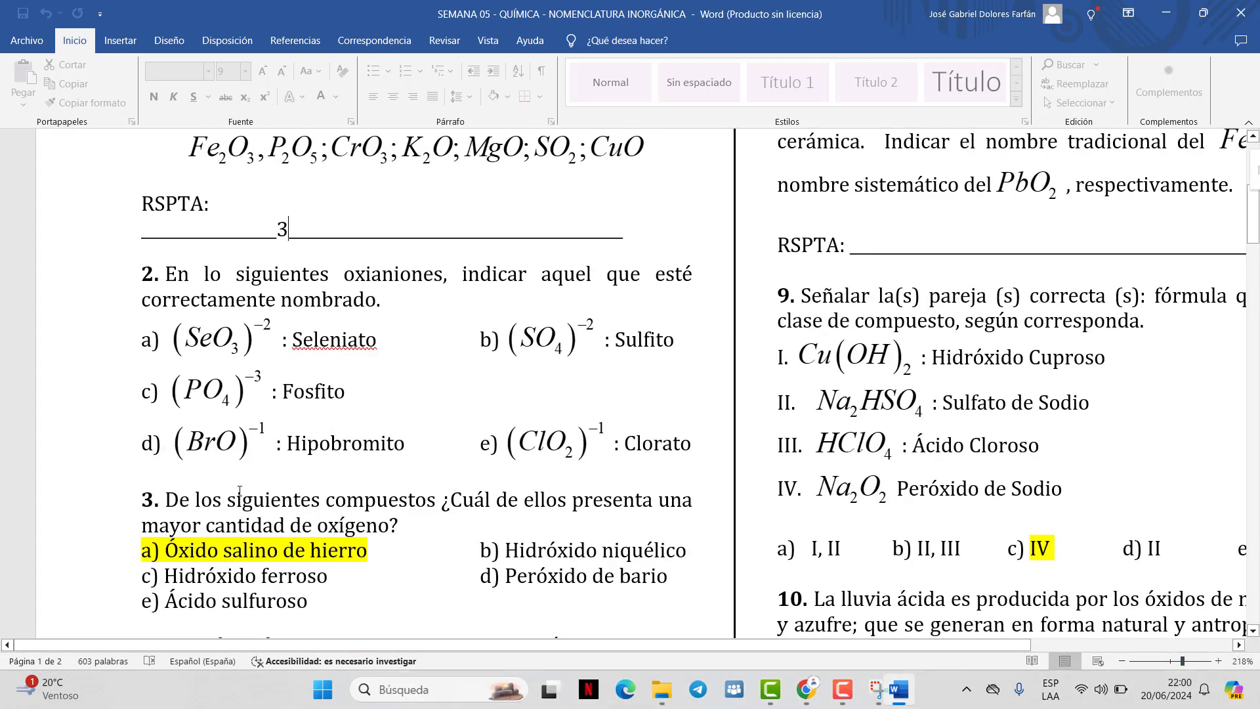
Try to mark option d) Hipobromito as the answer to question 2
left_click(133, 447)
left_click_drag(399, 447, 149, 449)
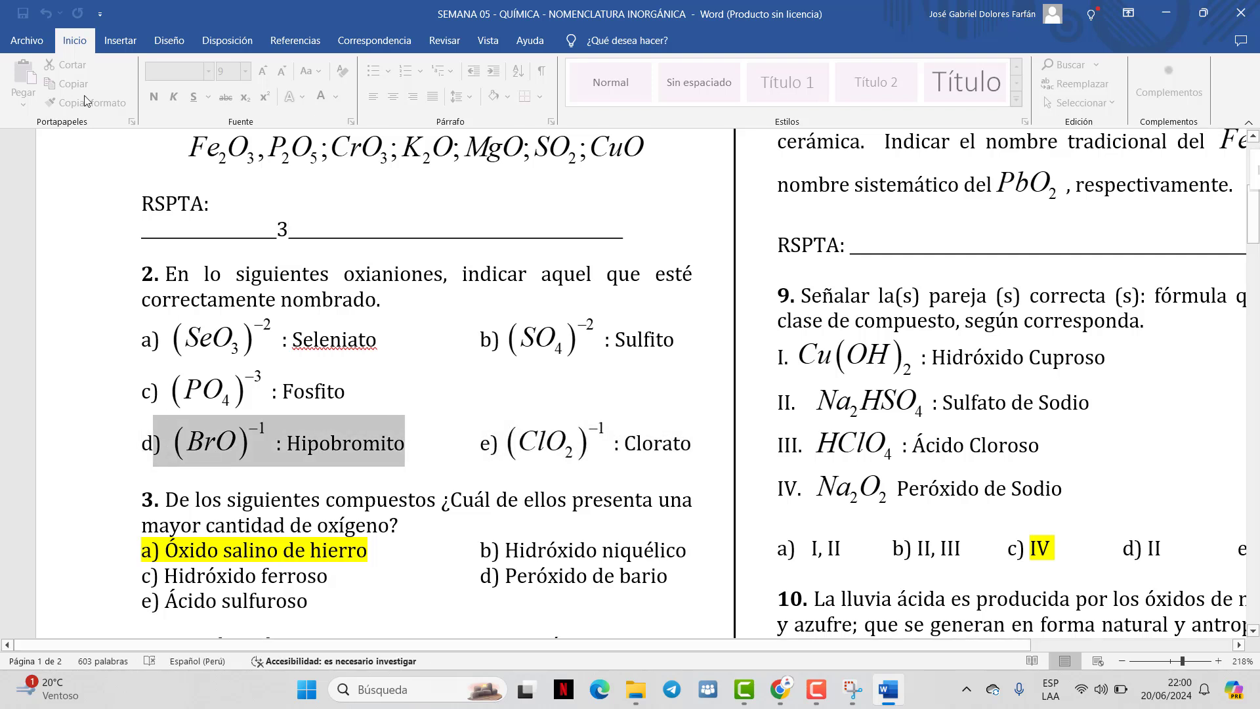
left_click(125, 41)
left_click(170, 40)
left_click(555, 441)
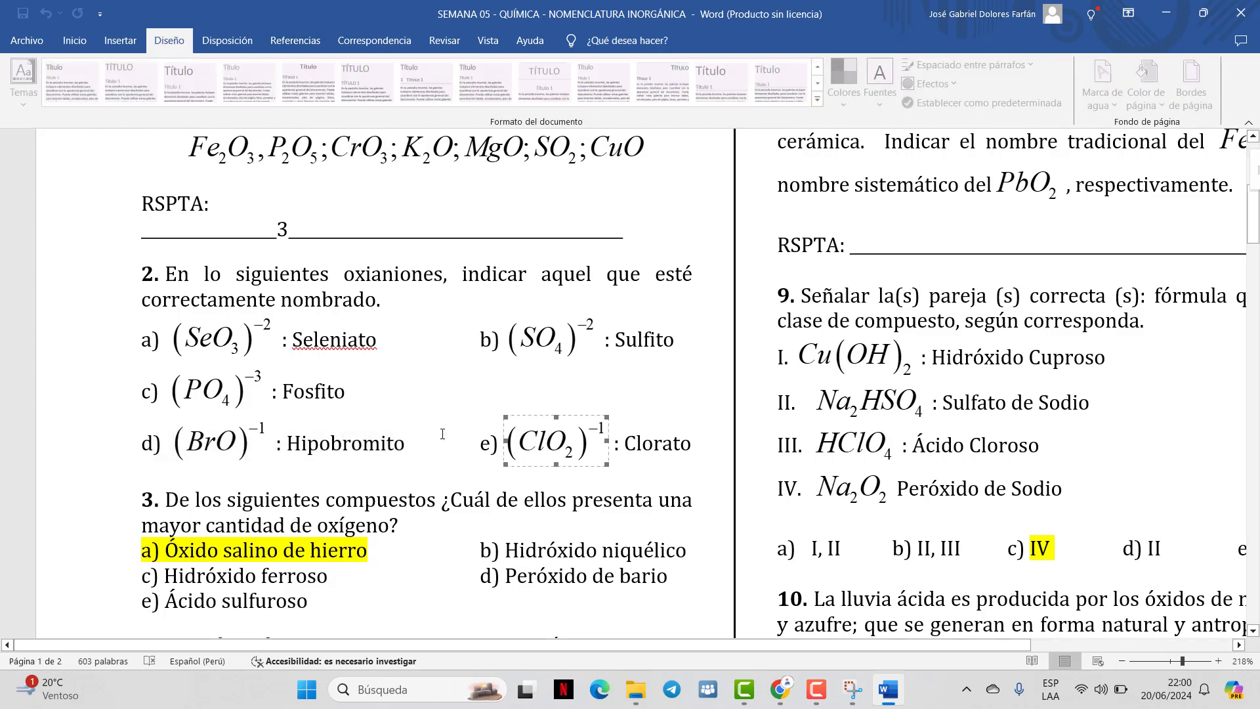
scroll(442, 433, "down", 3)
left_click_drag(176, 359, 293, 359)
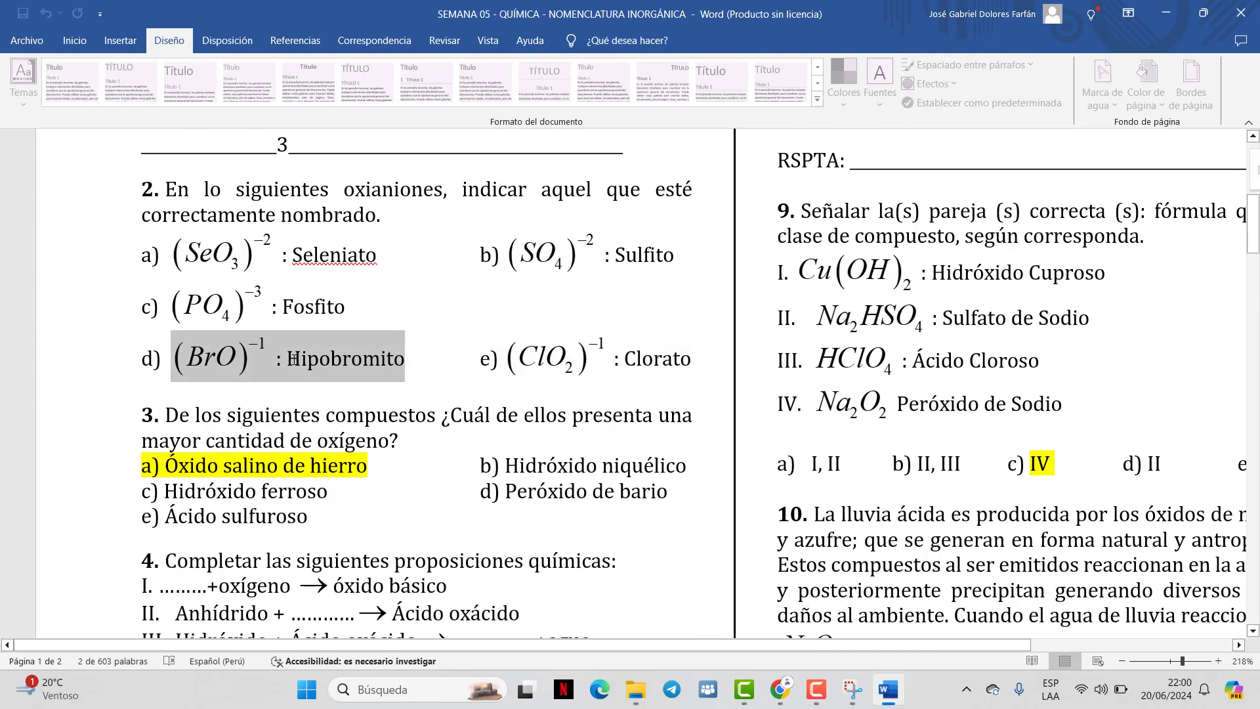
Review questions 3 to 7 and their highlighted answers, dismissing the OneDrive storage notification
scroll(308, 348, "down", 8)
scroll(350, 319, "up", 3)
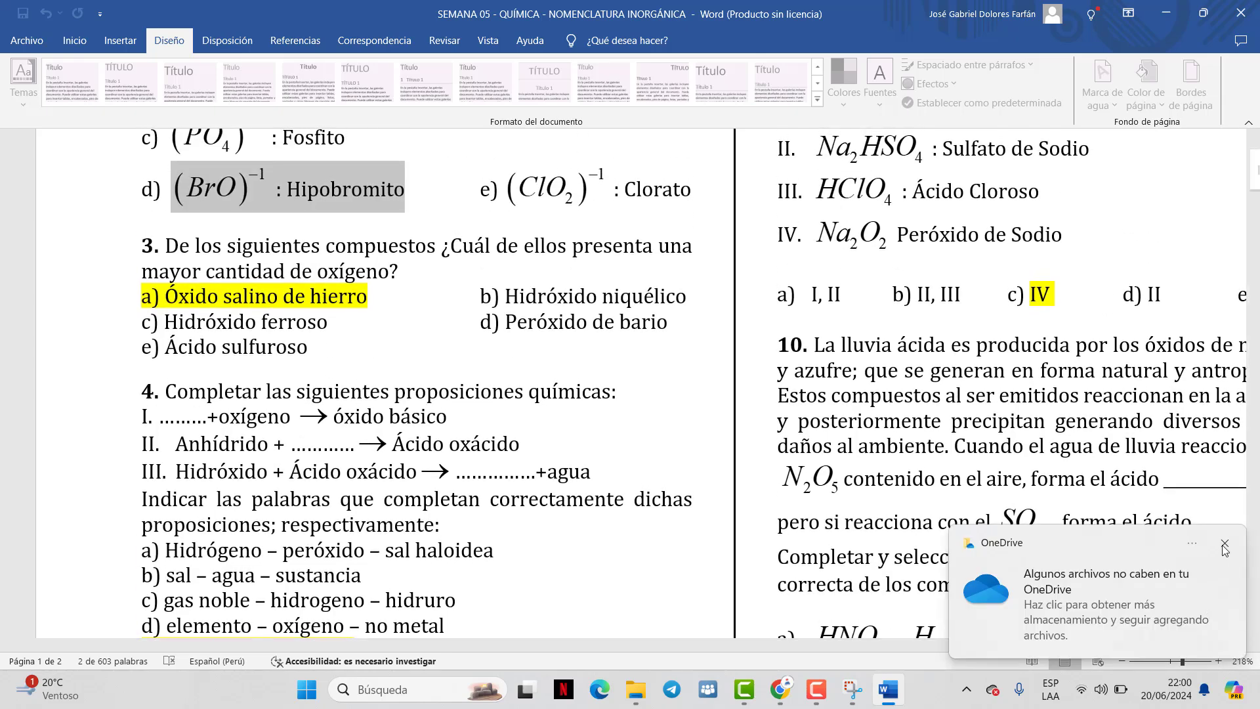
left_click(1225, 545)
scroll(362, 376, "up", 5)
scroll(362, 375, "down", 12)
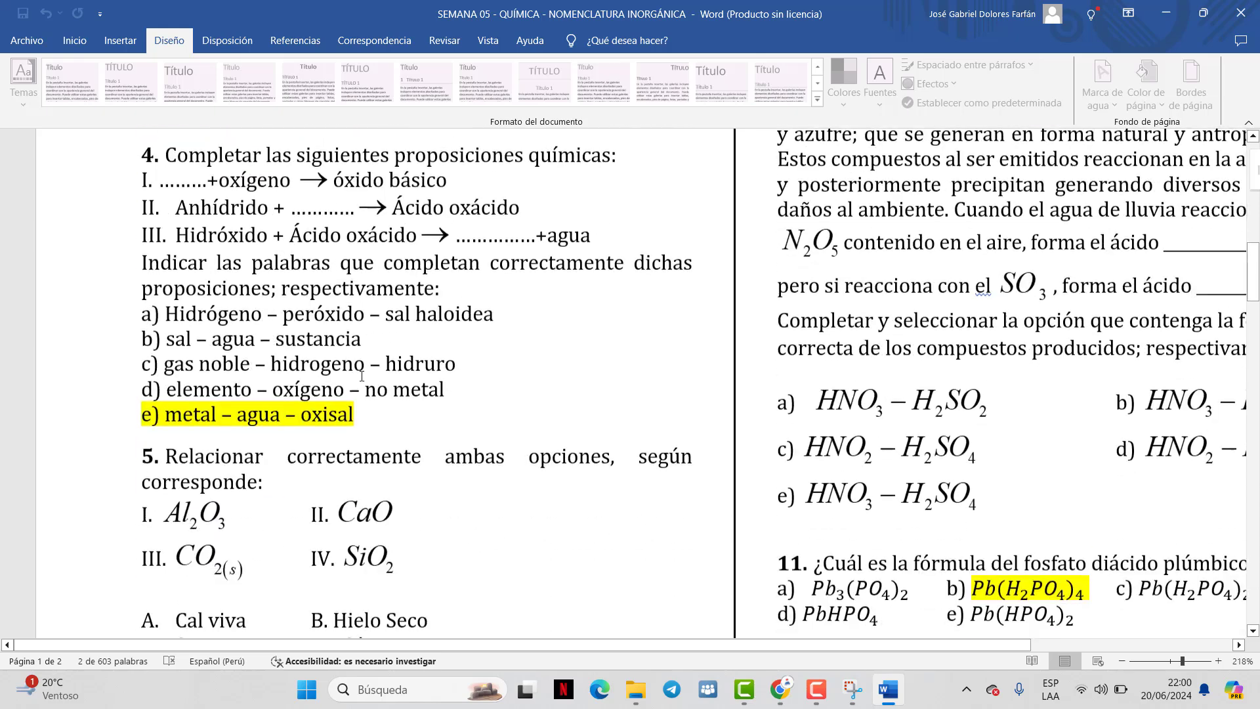
scroll(361, 376, "up", 2)
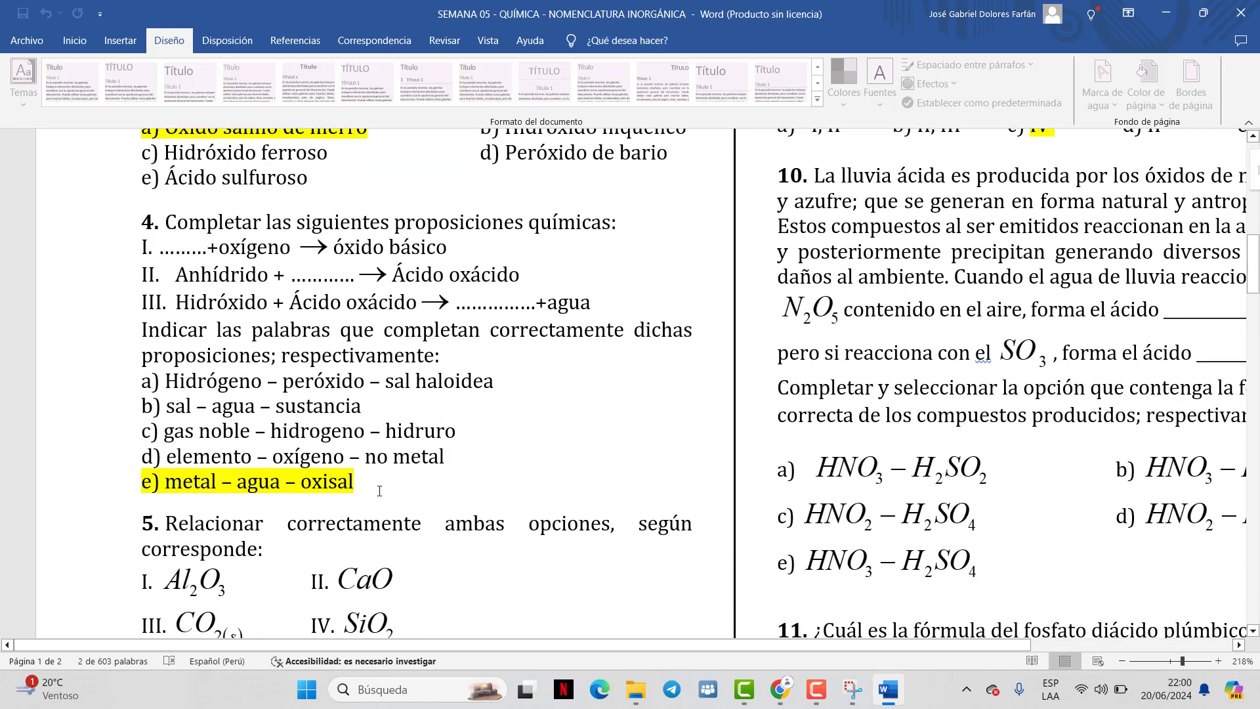
scroll(423, 375, "down", 8)
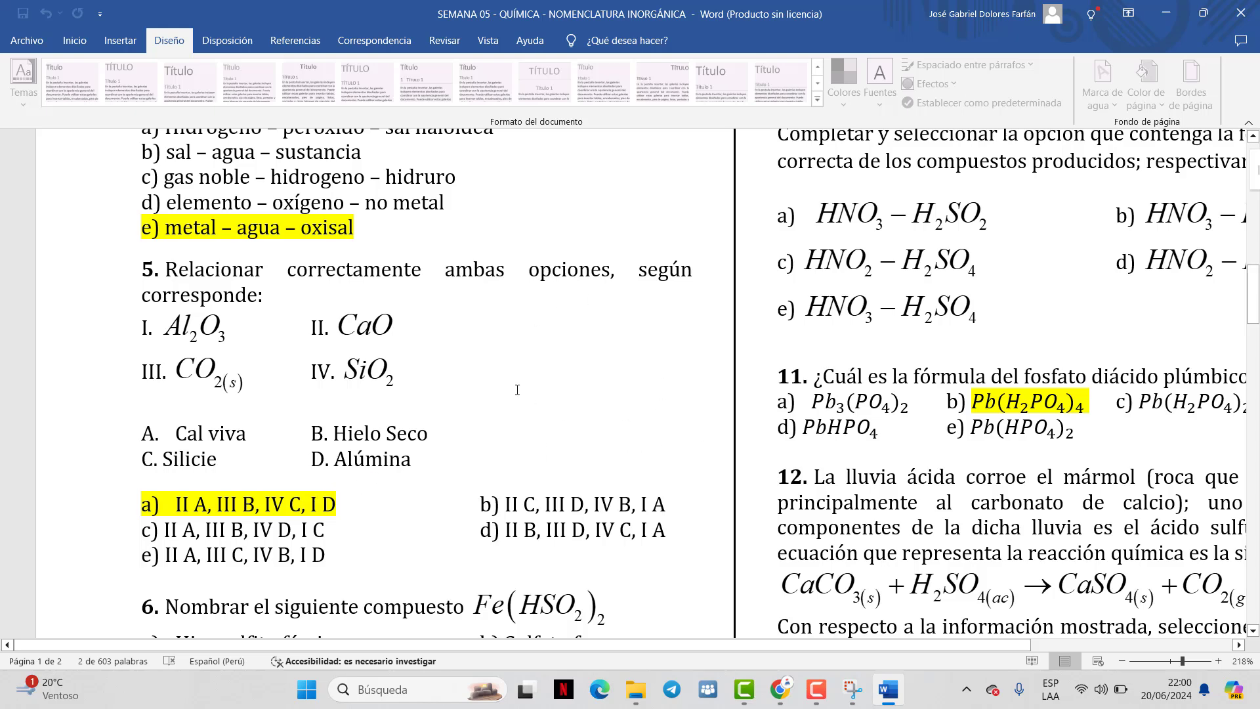
scroll(516, 384, "down", 3)
scroll(520, 377, "up", 3)
scroll(519, 377, "down", 5)
scroll(524, 365, "up", 2)
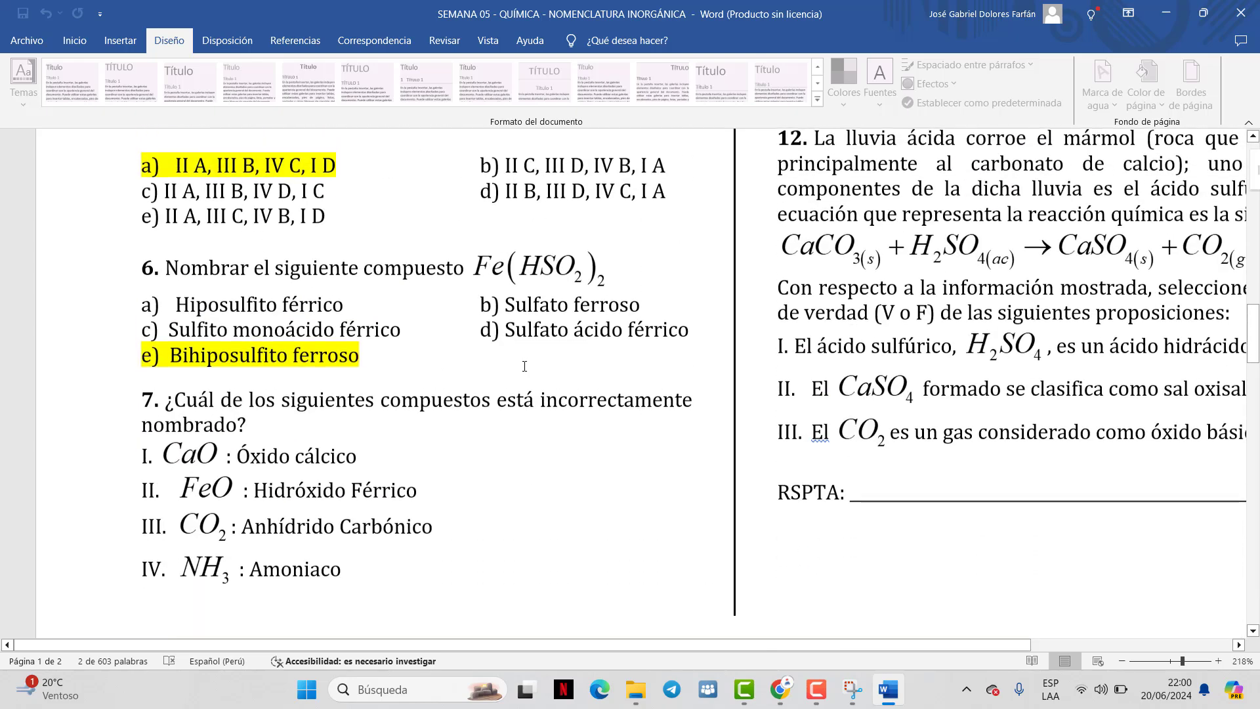
scroll(524, 365, "up", 1)
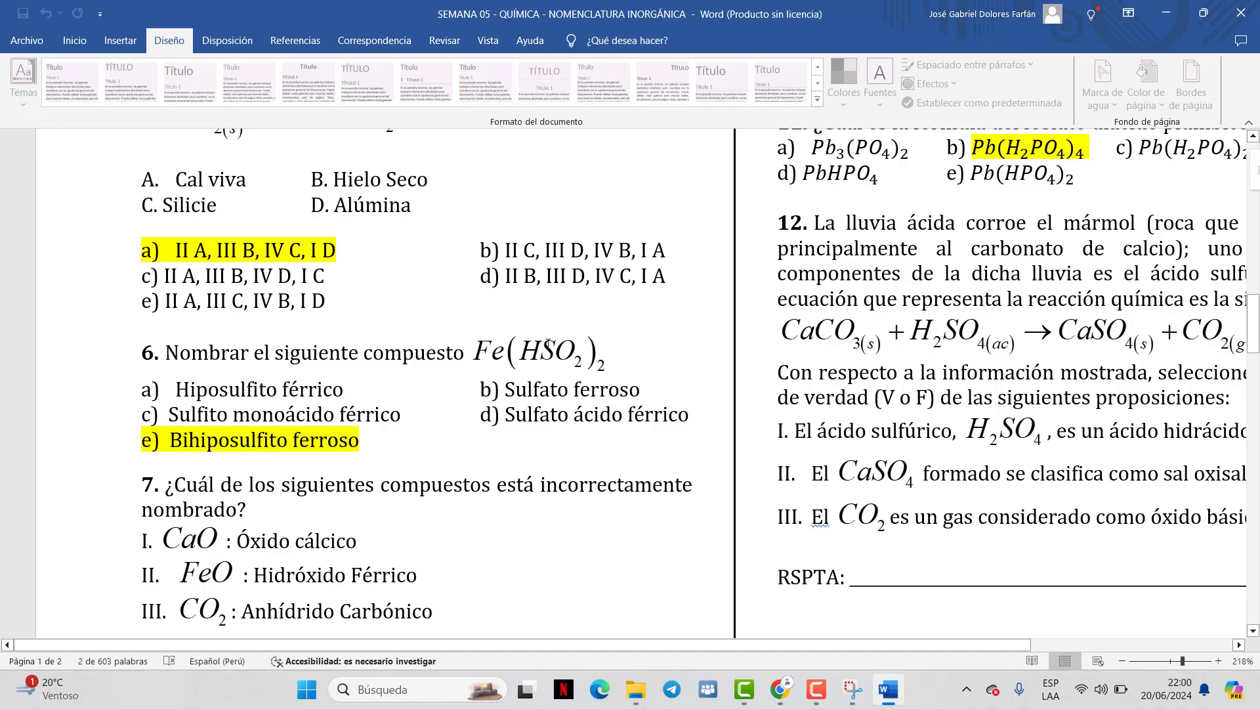
scroll(408, 378, "down", 6)
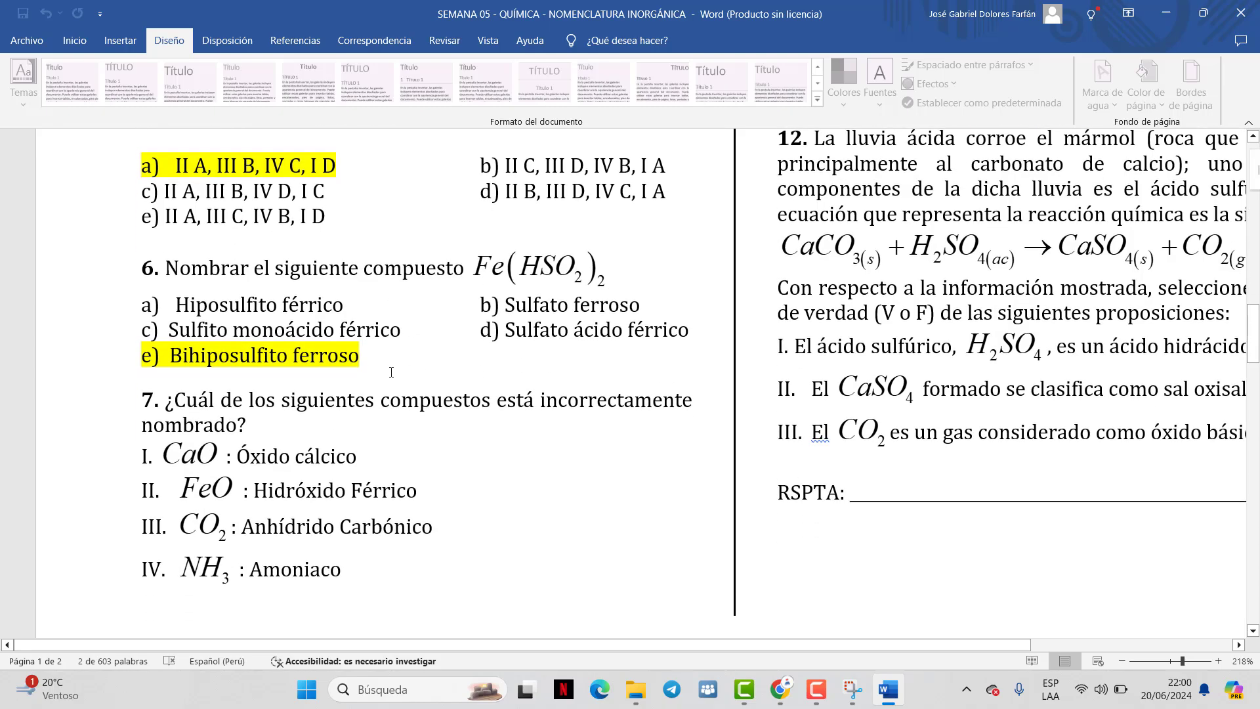
scroll(442, 372, "up", 10)
scroll(618, 545, "up", 10)
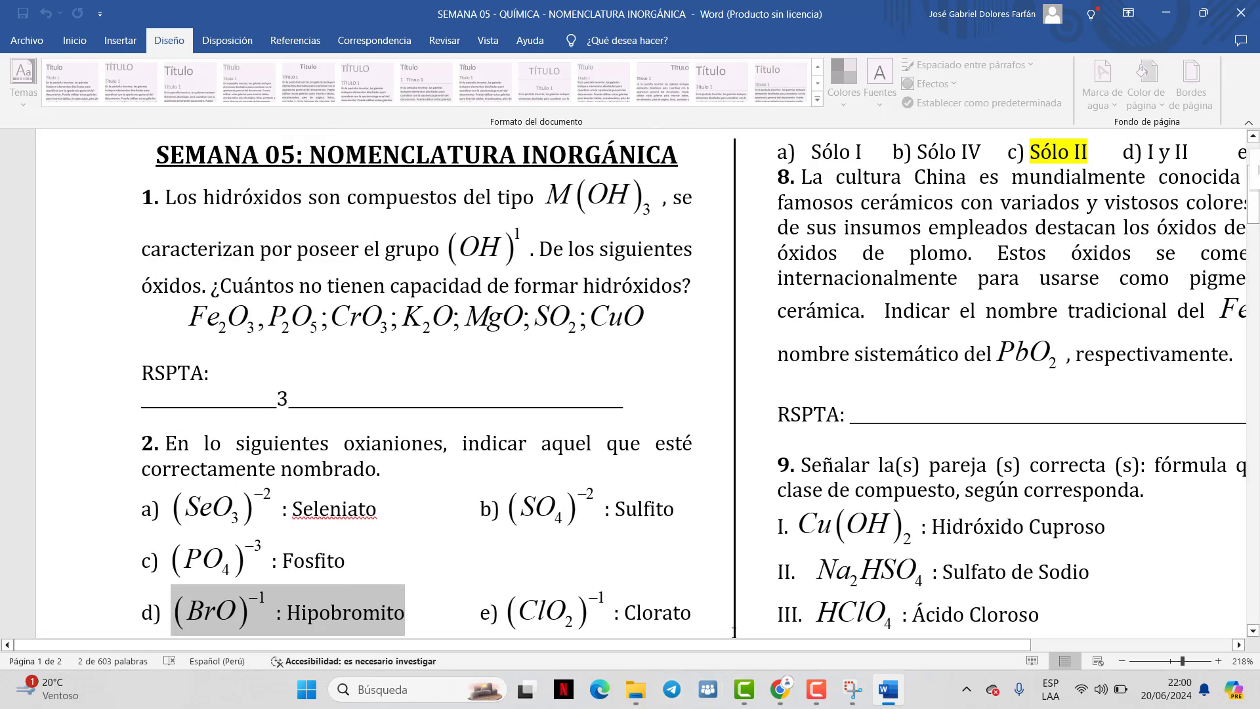
Select question 7's highlighted option c) Sólo II and look over questions 8 and 9 in the second column
left_click_drag(830, 644, 1032, 574)
scroll(1033, 575, "up", 3)
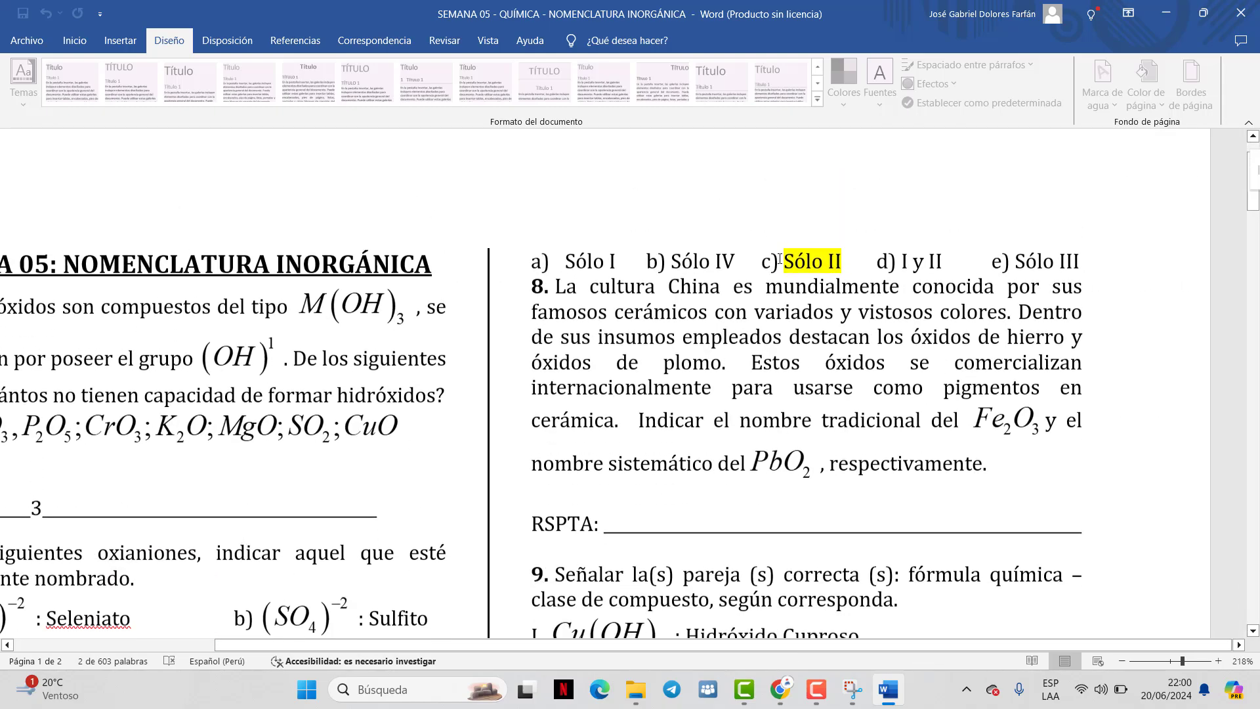
left_click_drag(761, 257, 841, 257)
scroll(842, 257, "down", 14)
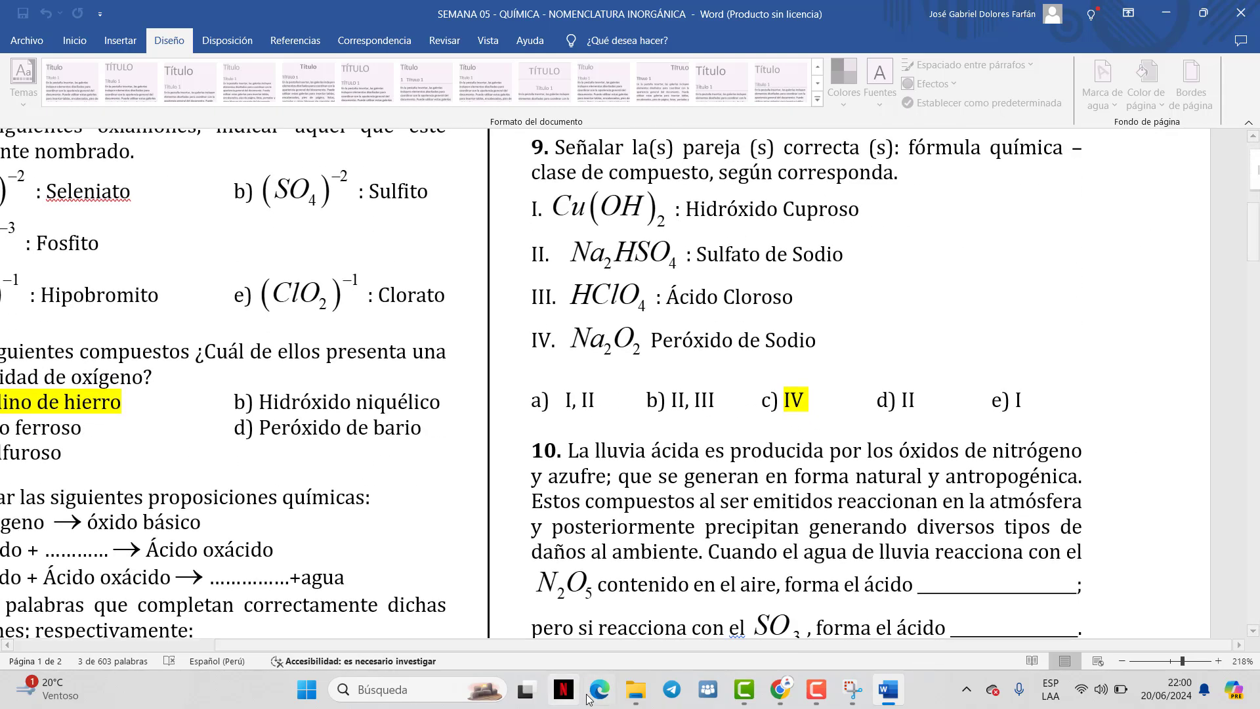
scroll(768, 140, "up", 11)
scroll(767, 140, "up", 4)
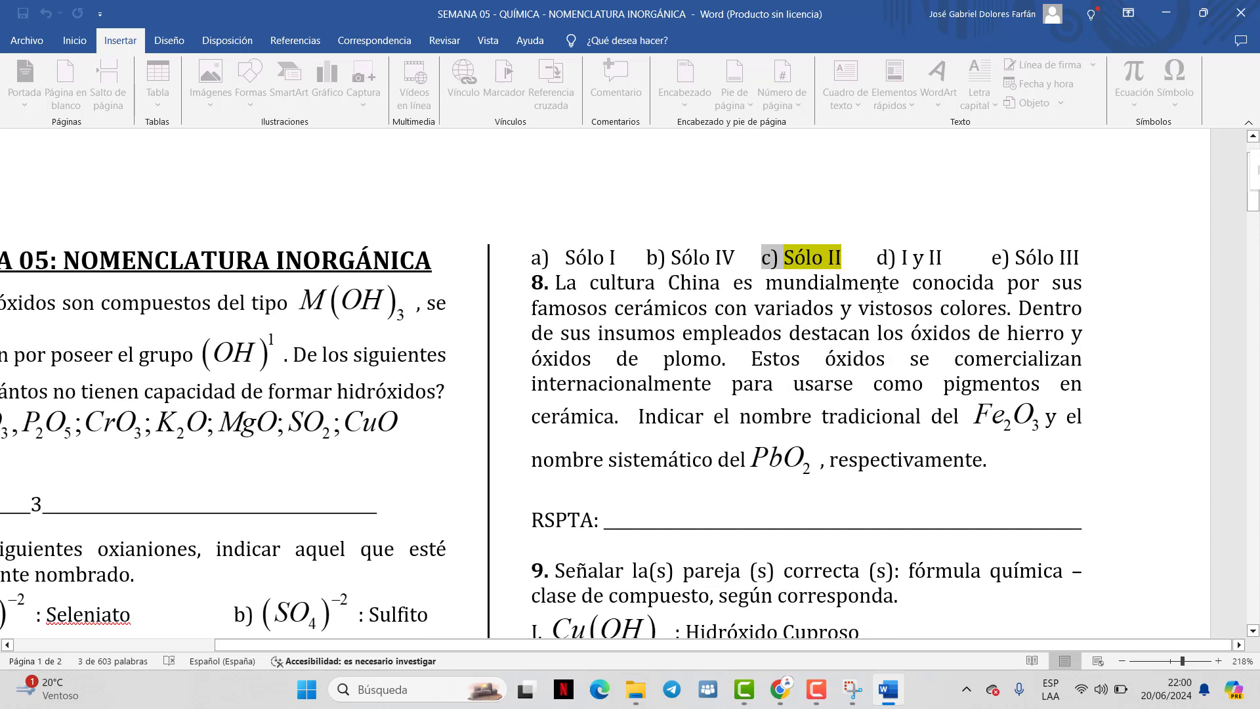
Try to enter an answer starting with "O" on question 8's RSPTA line
scroll(879, 287, "down", 2)
left_click(607, 434)
scroll(711, 252, "up", 2)
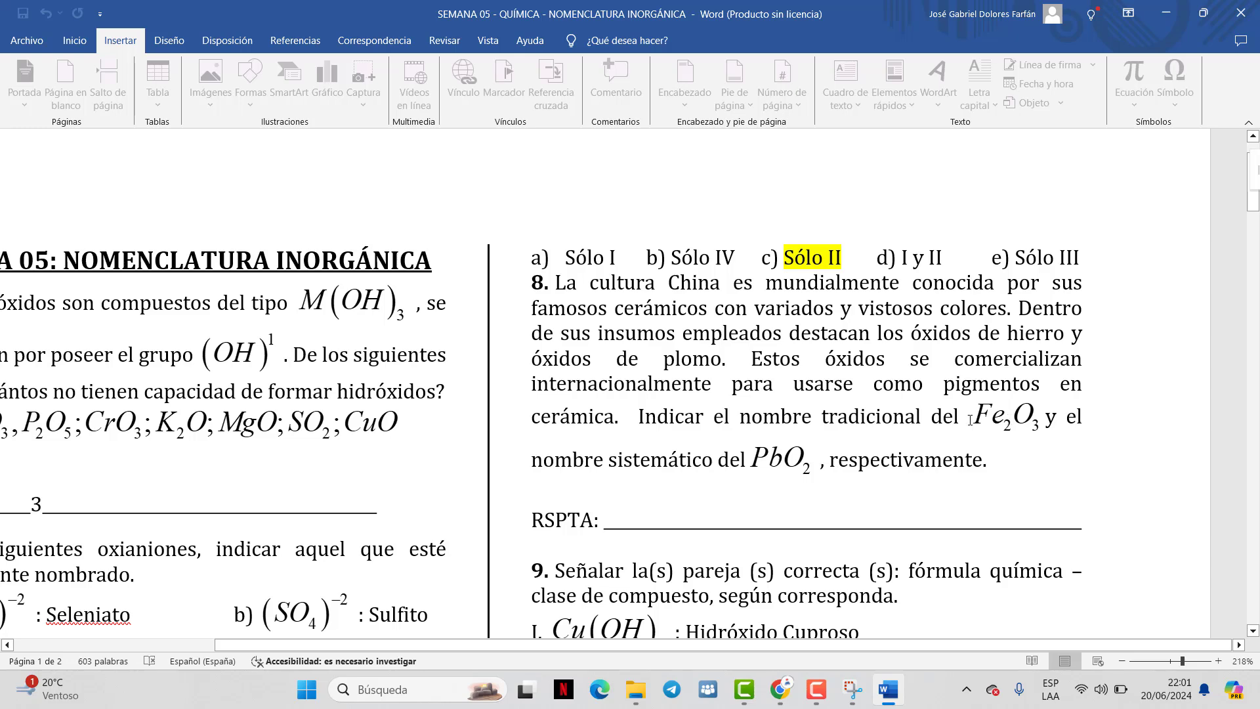
scroll(707, 488, "down", 1)
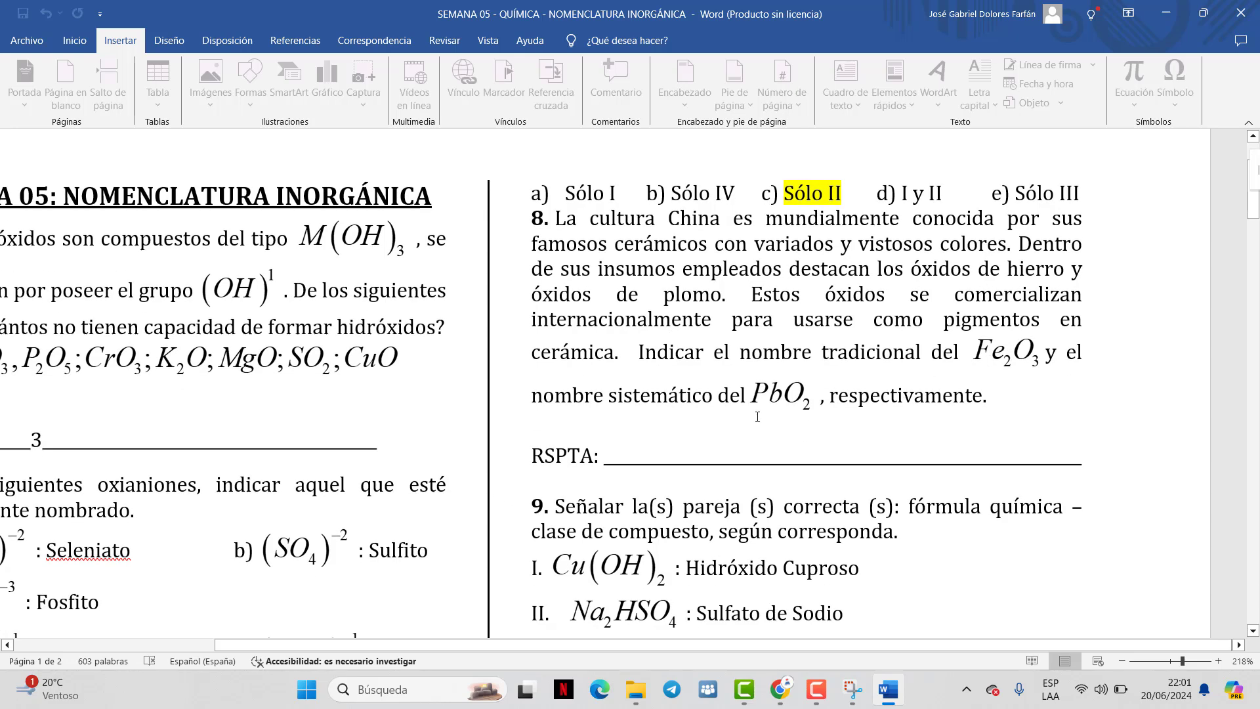
type("O")
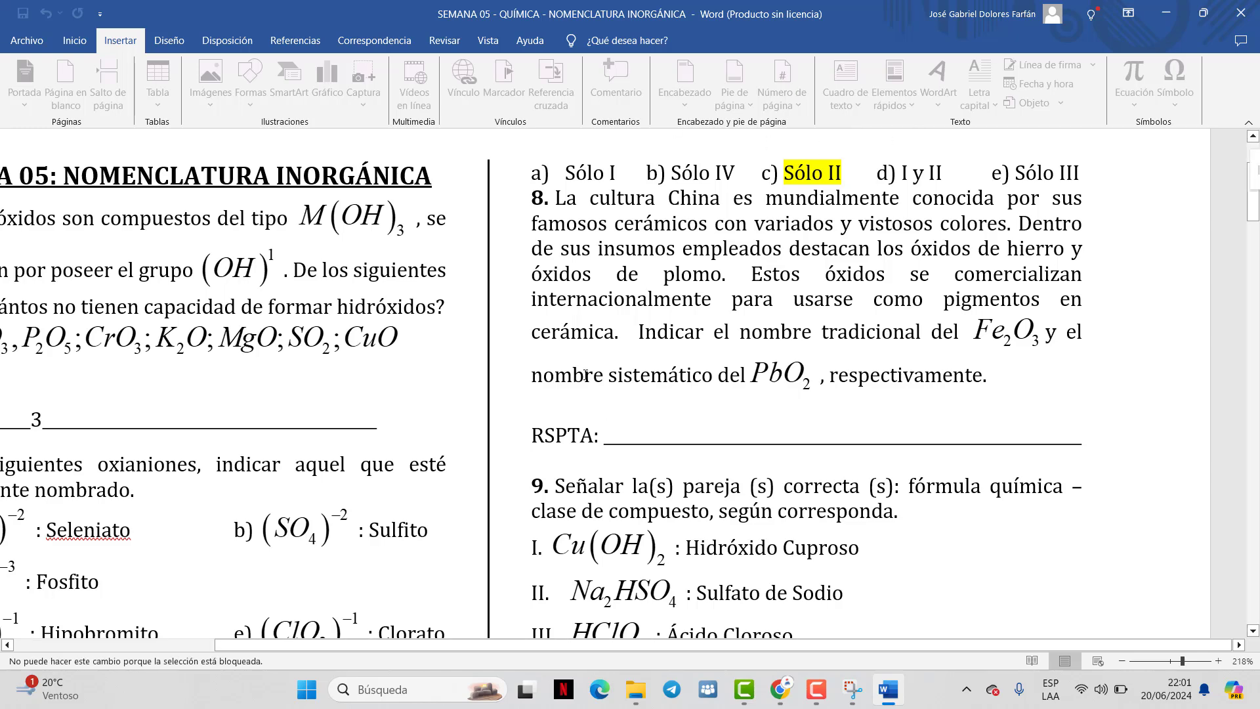
left_click(611, 416)
left_click(603, 433)
type("O")
left_click(604, 427)
type("O")
left_click(609, 431)
type("O")
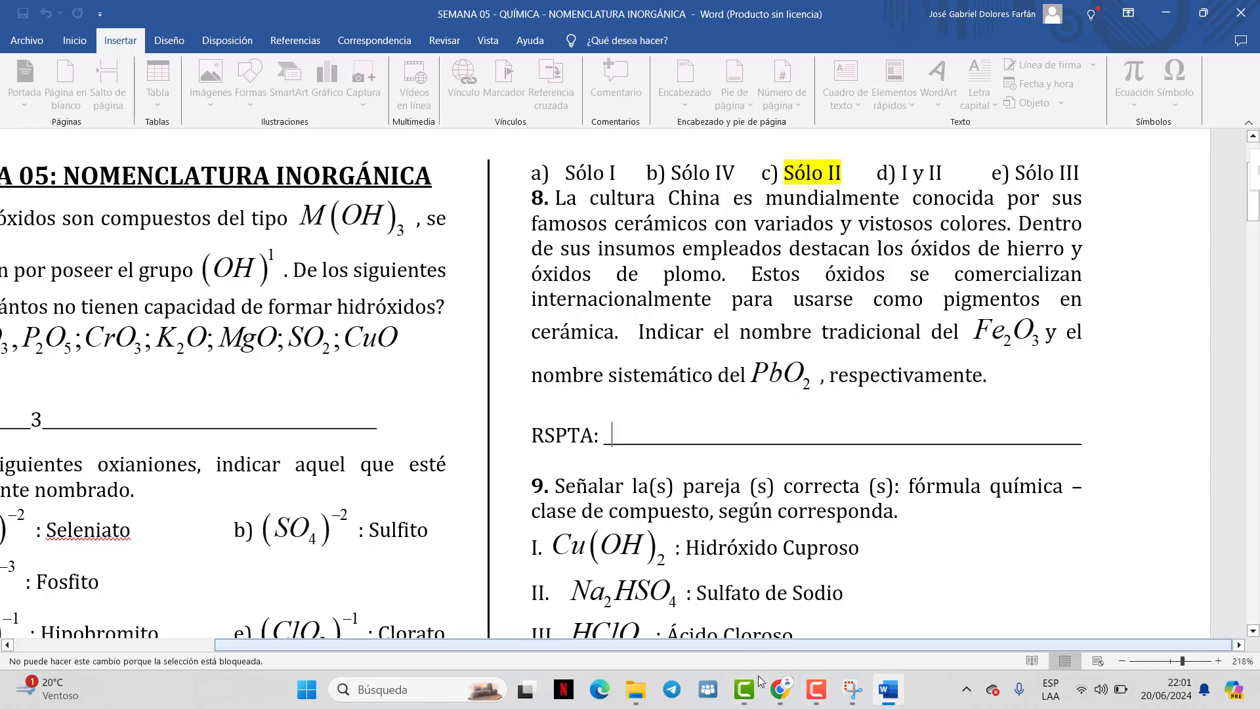
Switch to Chrome and open iLovePDF's Word to PDF converter in a new tab
mouse_move(779, 689)
left_click(726, 629)
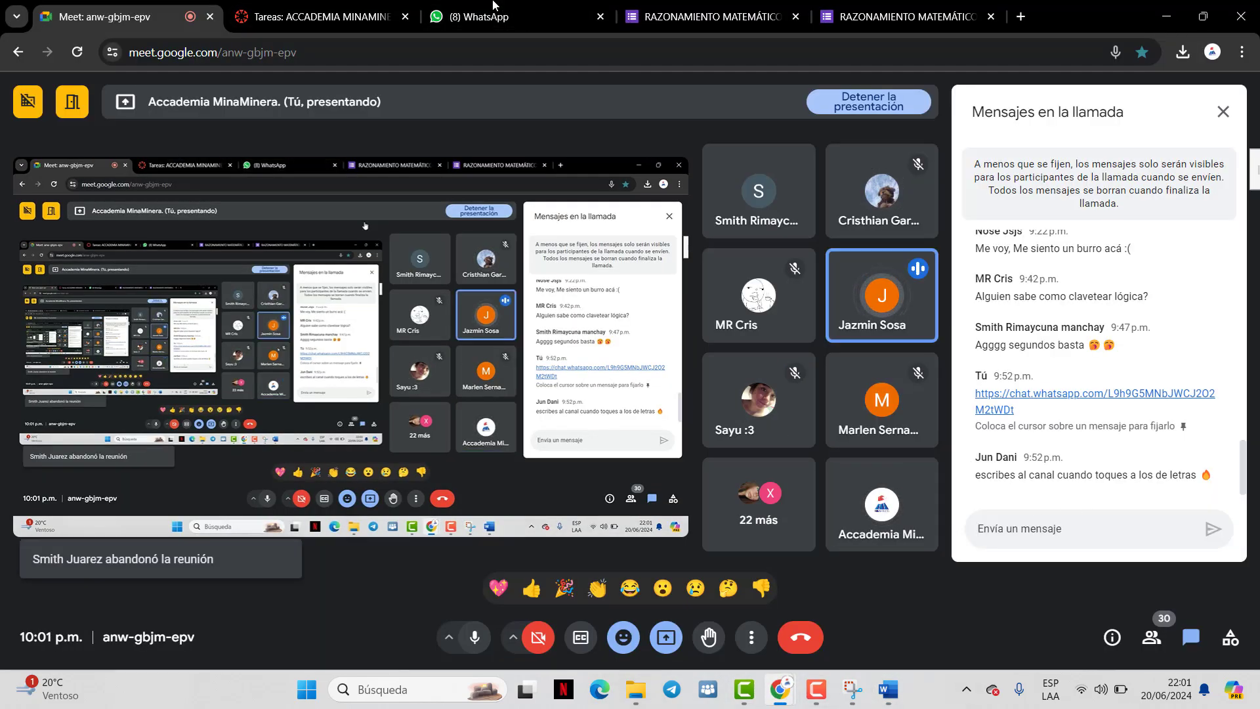
left_click(513, 20)
left_click(876, 406)
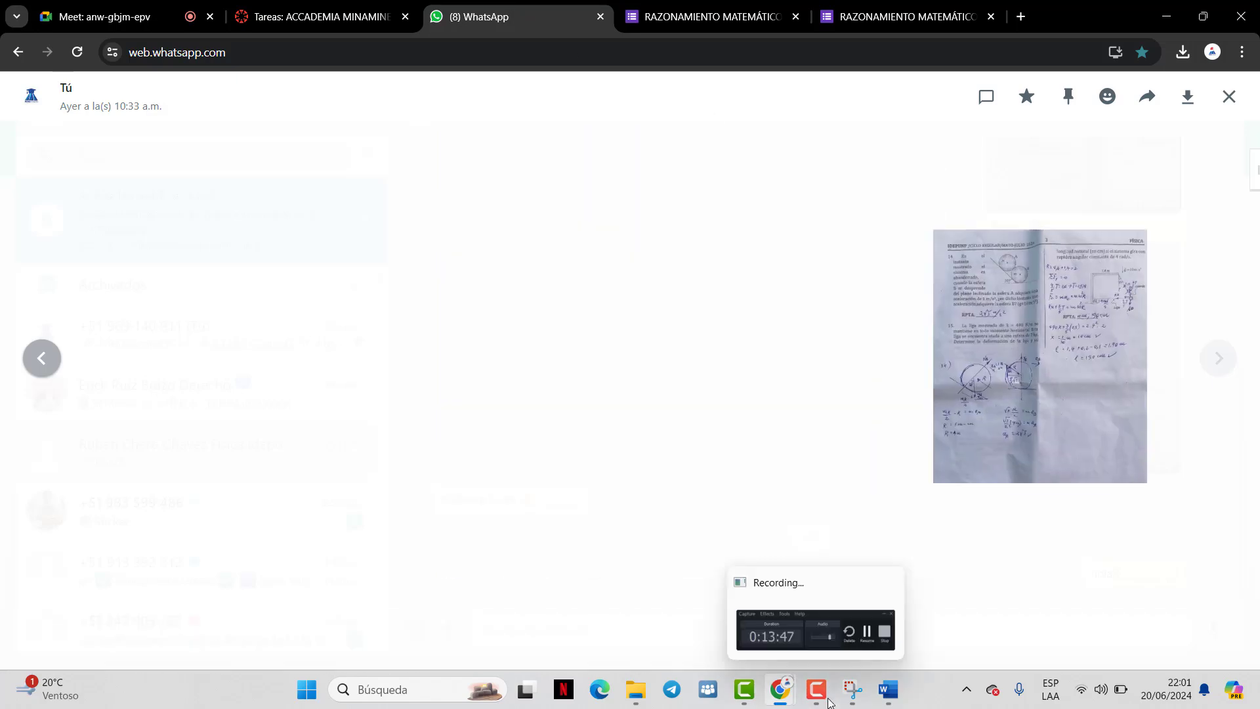
left_click(1021, 18)
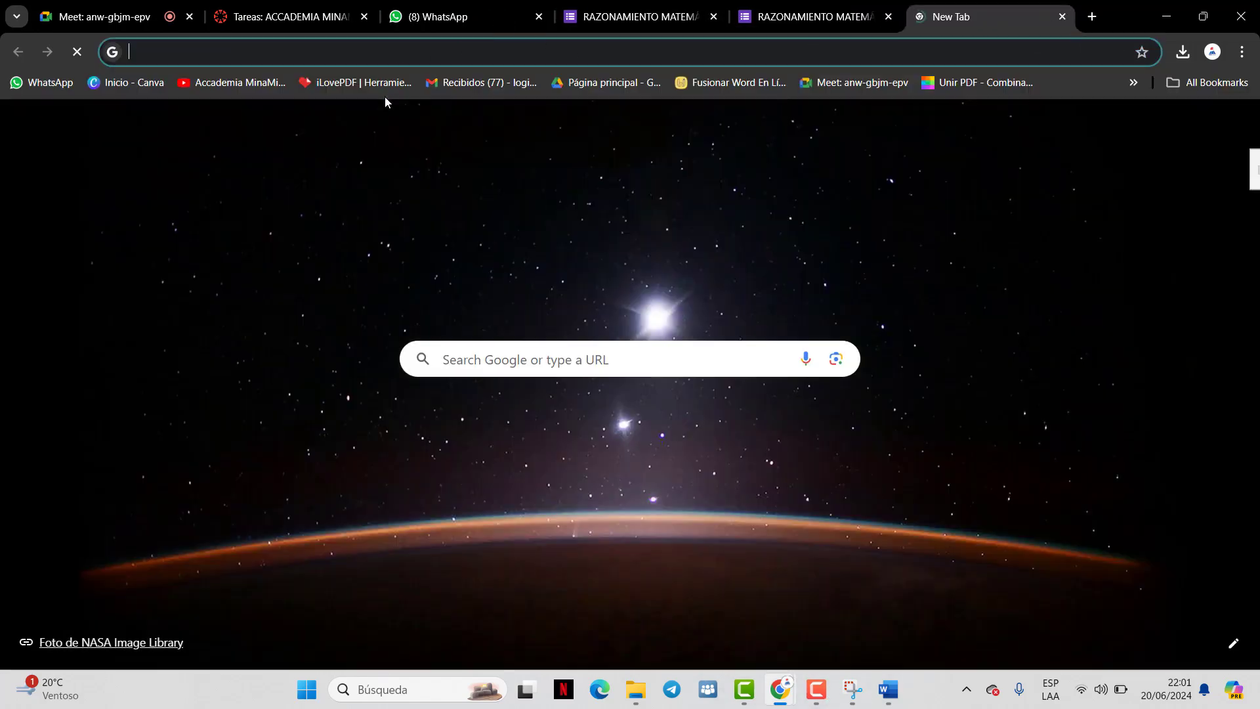
left_click(399, 83)
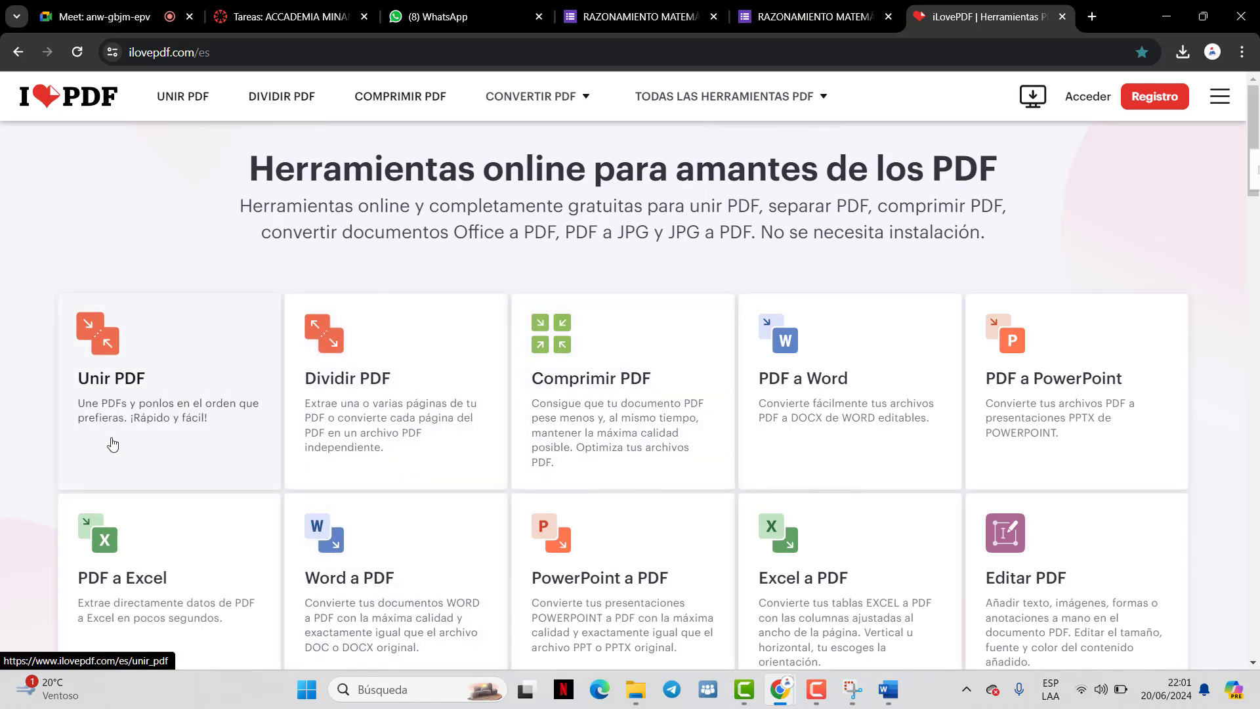
scroll(112, 442, "down", 1)
left_click(374, 486)
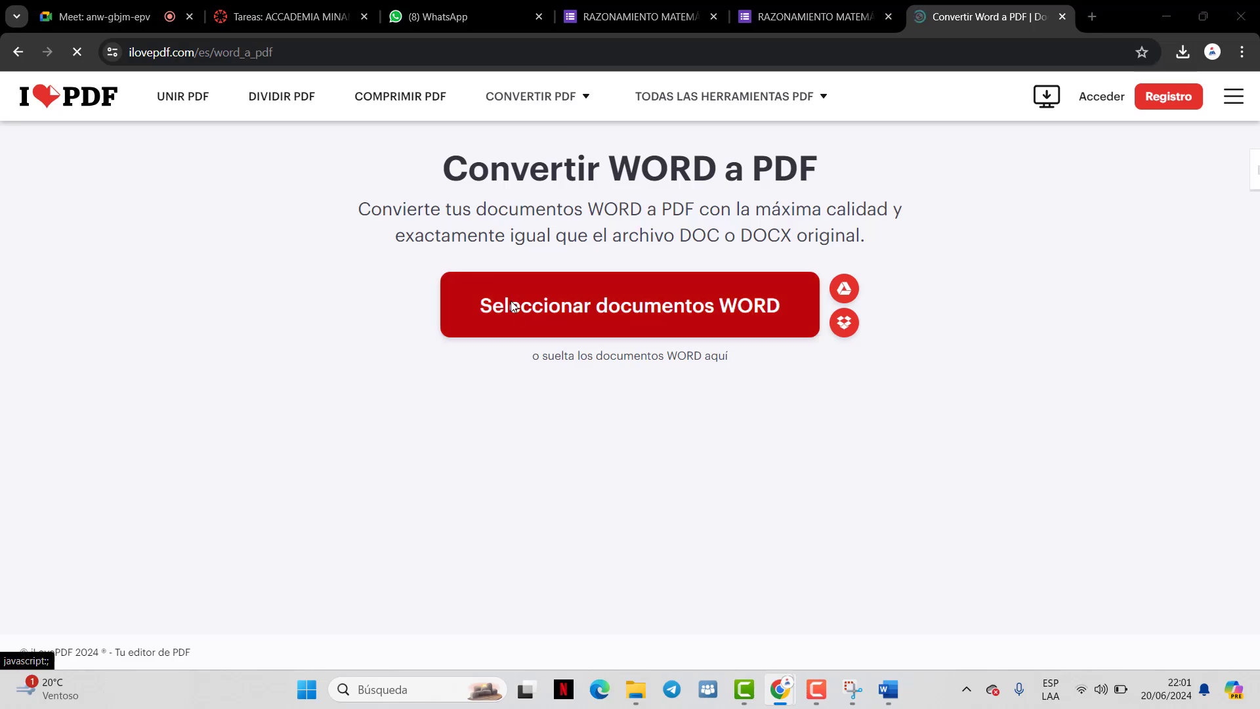
Convert the Word file SEMANA 05 - QUÍMICA - NOMENCLATURA INORGÁNICA from Descargas to PDF and open the downloaded PDF
left_click(514, 306)
left_click(287, 215)
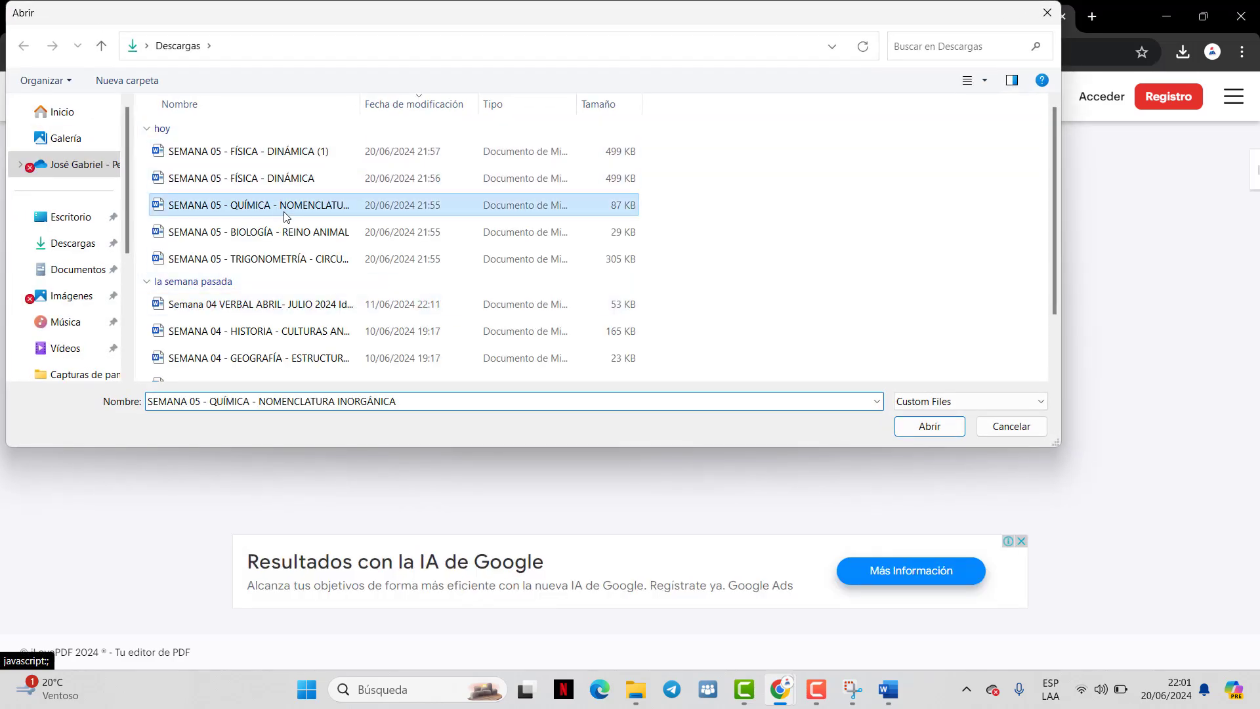
double_click(286, 215)
left_click(1113, 641)
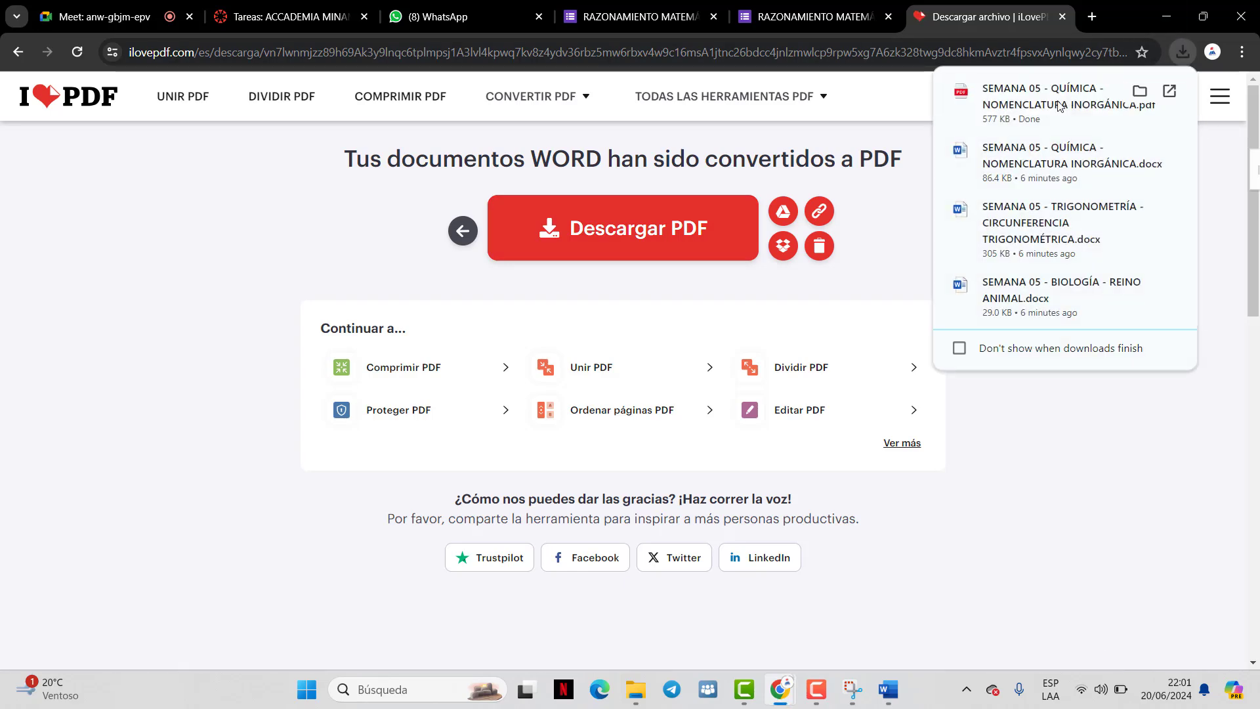
left_click(1071, 102)
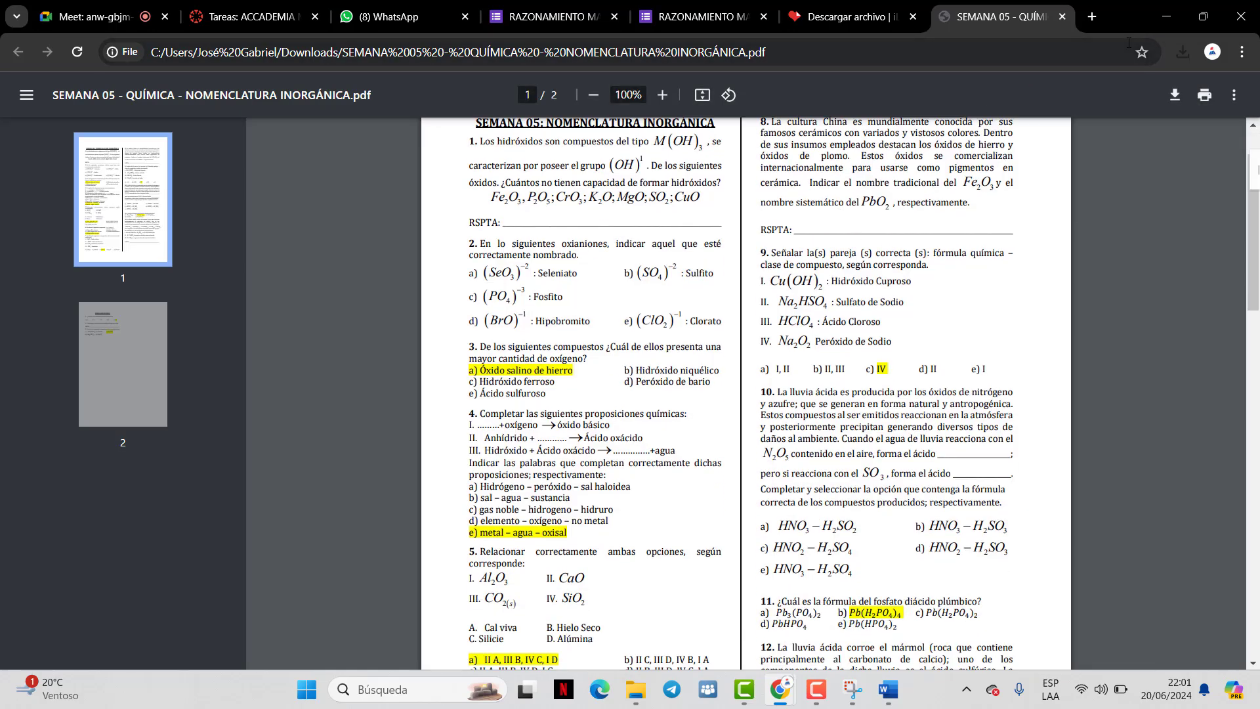
Open the converted PDF SEMANA 05 - QUÍMICA - NOMENCLATURA INORGÁNICA from Descargas in Microsoft Edge and close the extra tabs
scroll(974, 195, "up", 1)
scroll(925, 227, "down", 1)
scroll(845, 136, "up", 3)
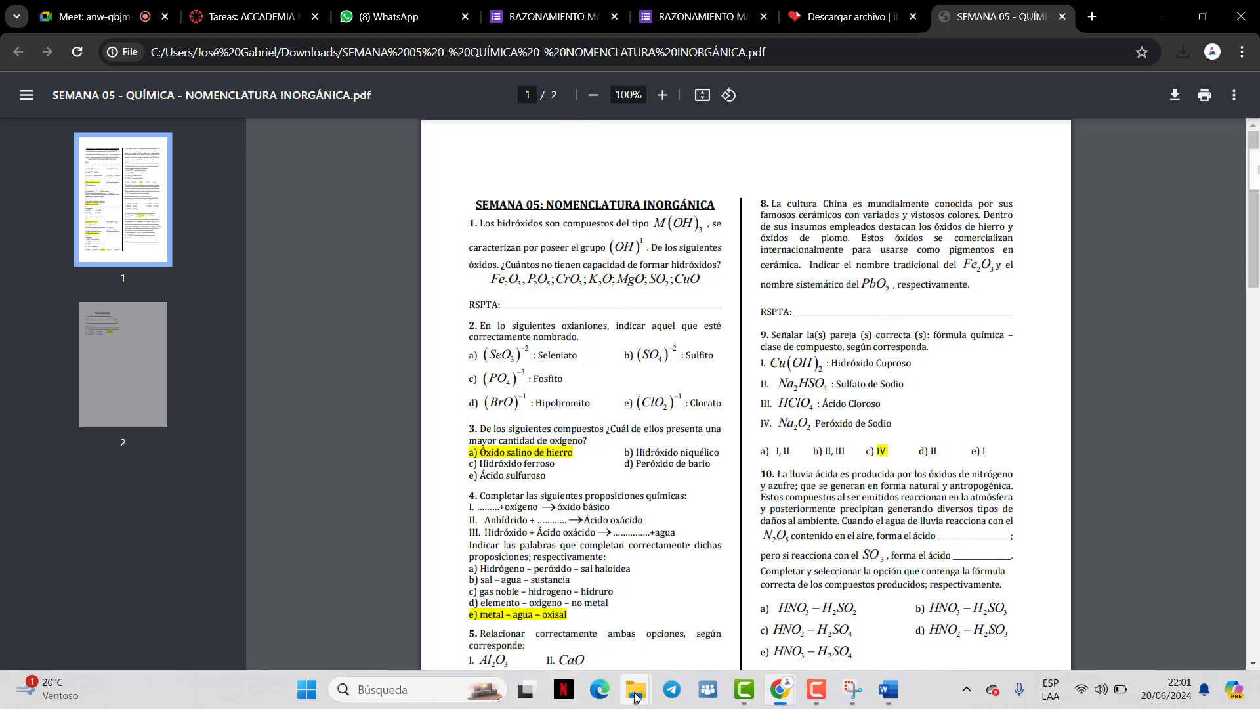
mouse_move(636, 689)
left_click(541, 617)
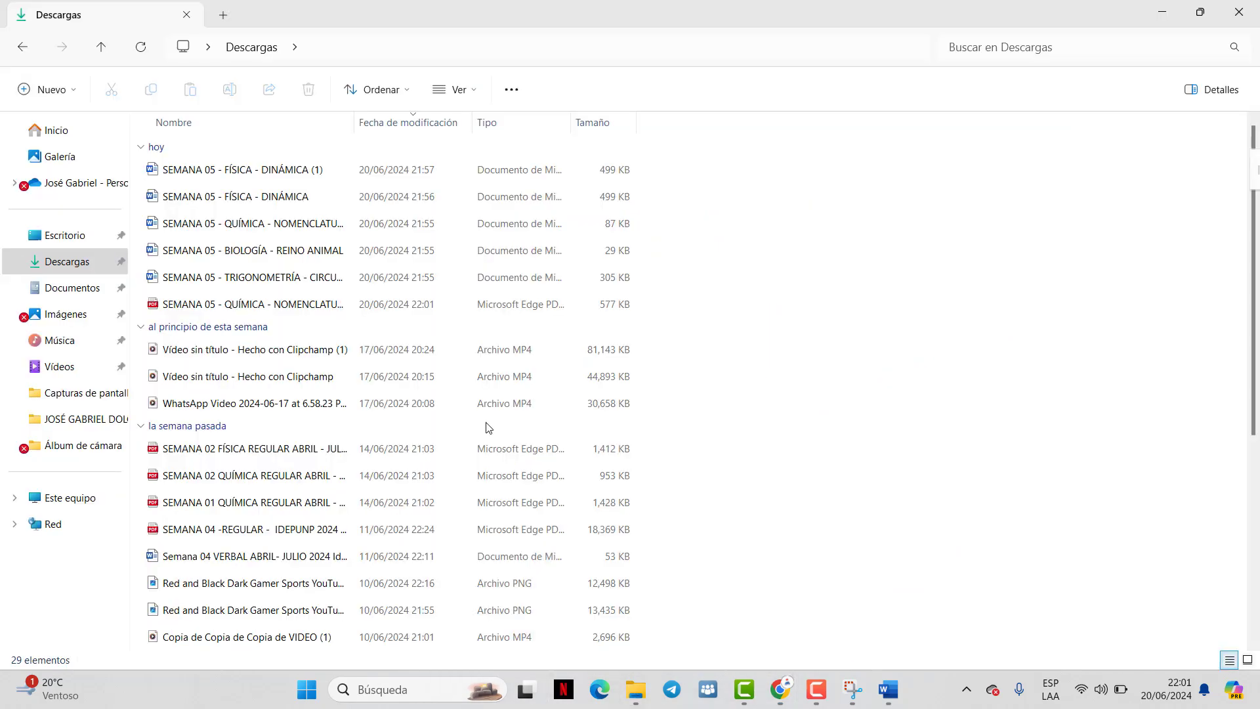
double_click(249, 304)
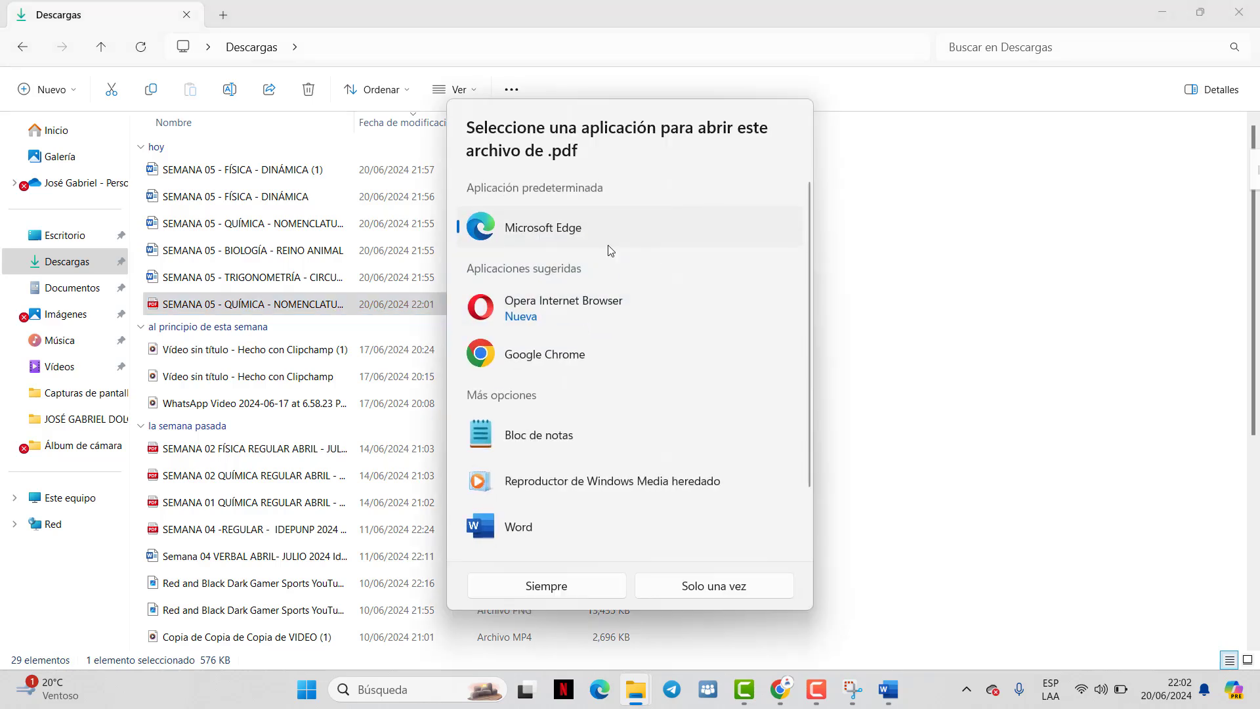
double_click(612, 236)
left_click(613, 230)
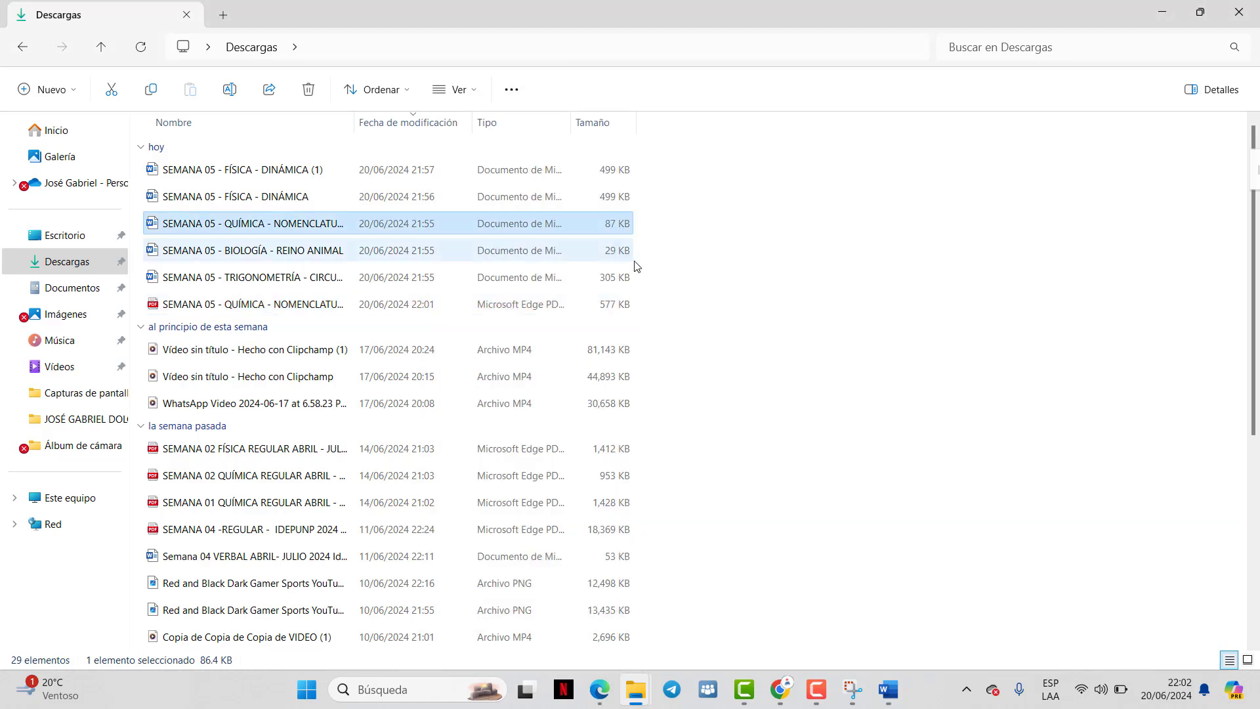
double_click(266, 304)
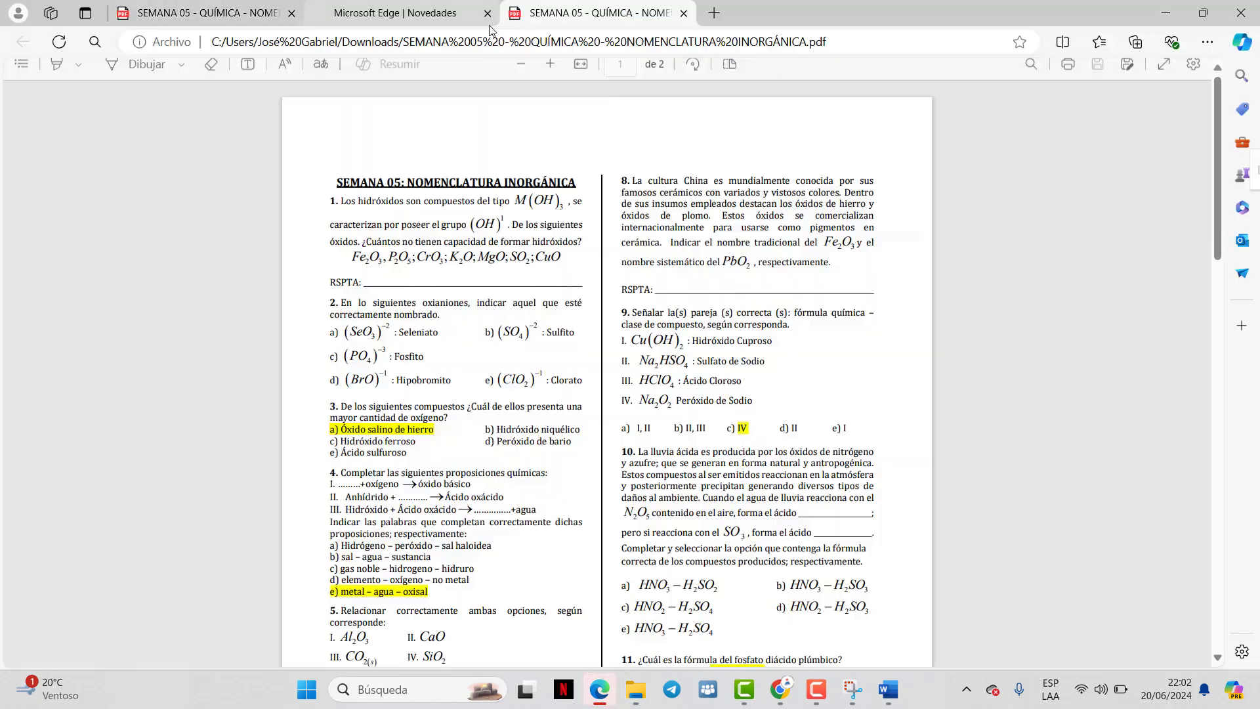
left_click(488, 13)
left_click(488, 13)
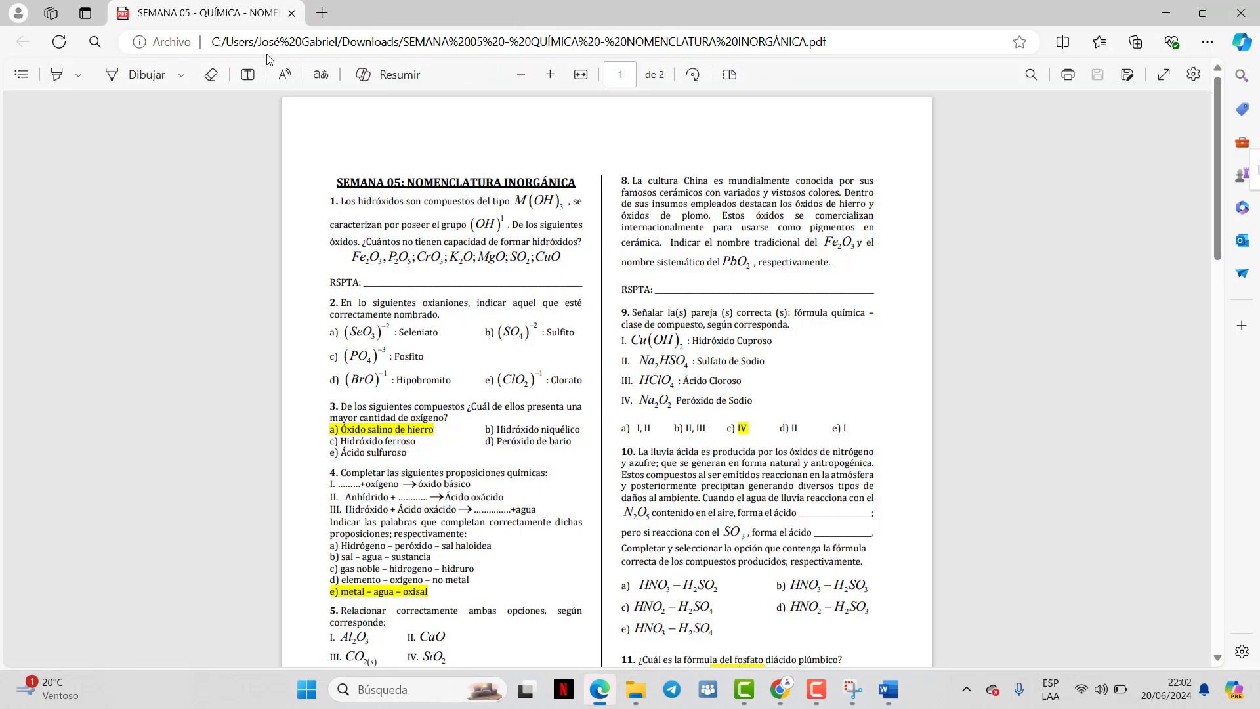
Add the text answer "3" on question 1's RSPTA line
left_click(429, 277)
type("s3")
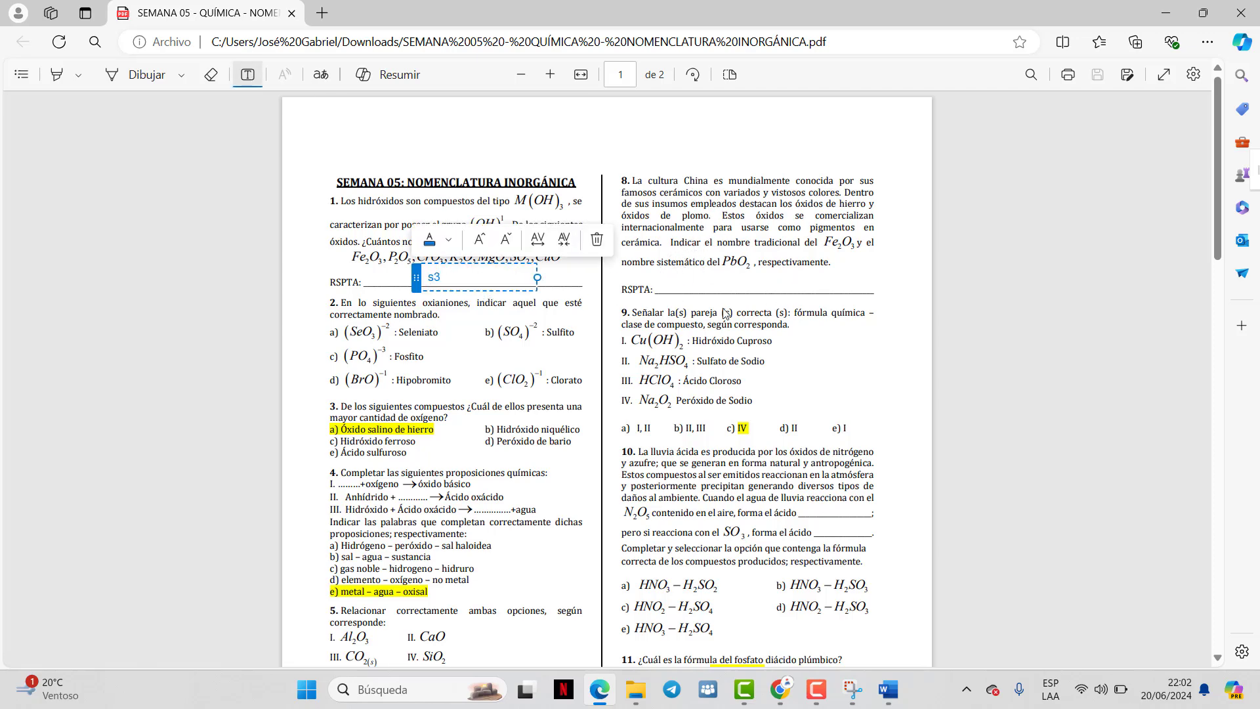
key("BackSpace")
key("BackSpace")
type("3")
Add the text answer "oxido férrico y dioxido de plomo" to question 8 and align it on the RSPTA line
left_click(694, 290)
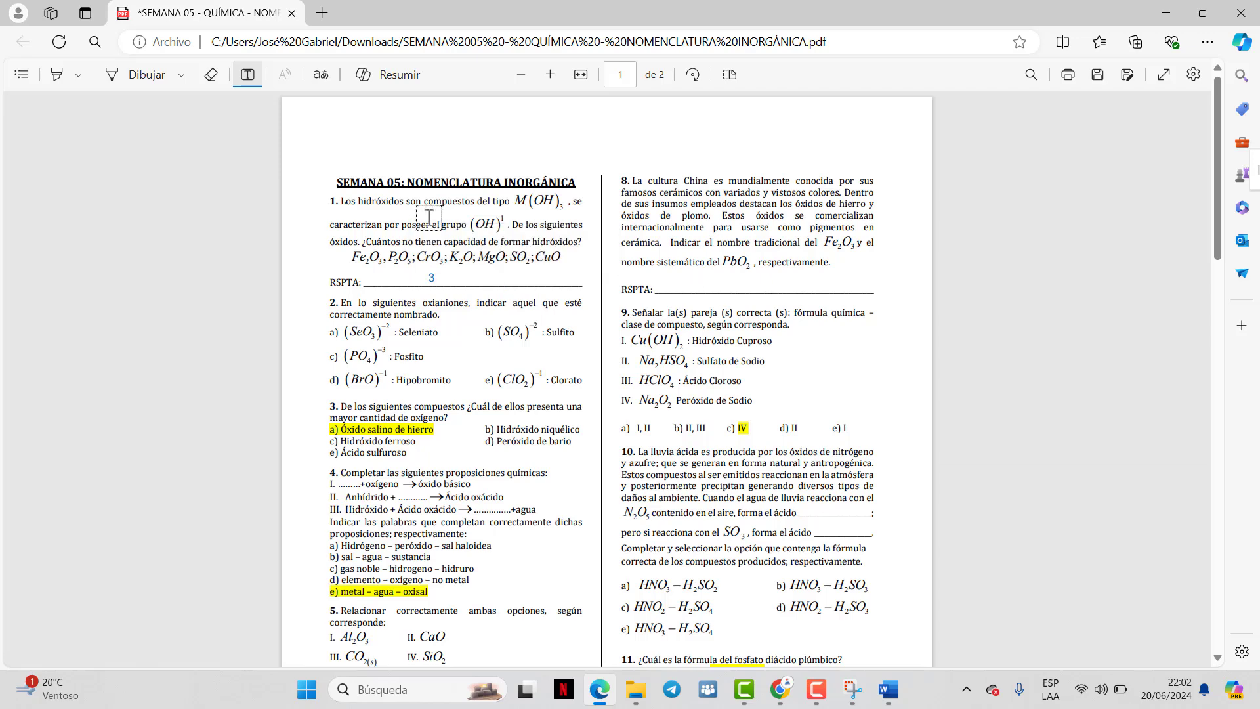
left_click(691, 292)
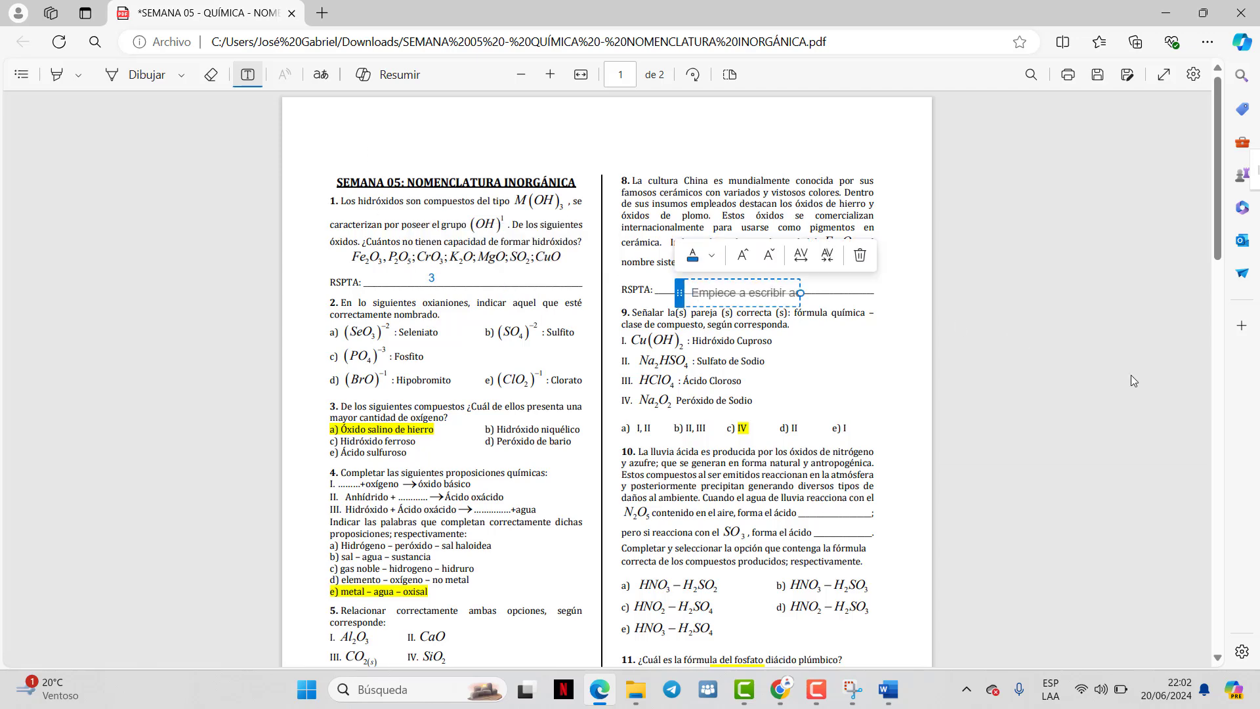
type("oxido férrico y dioxido de plomo")
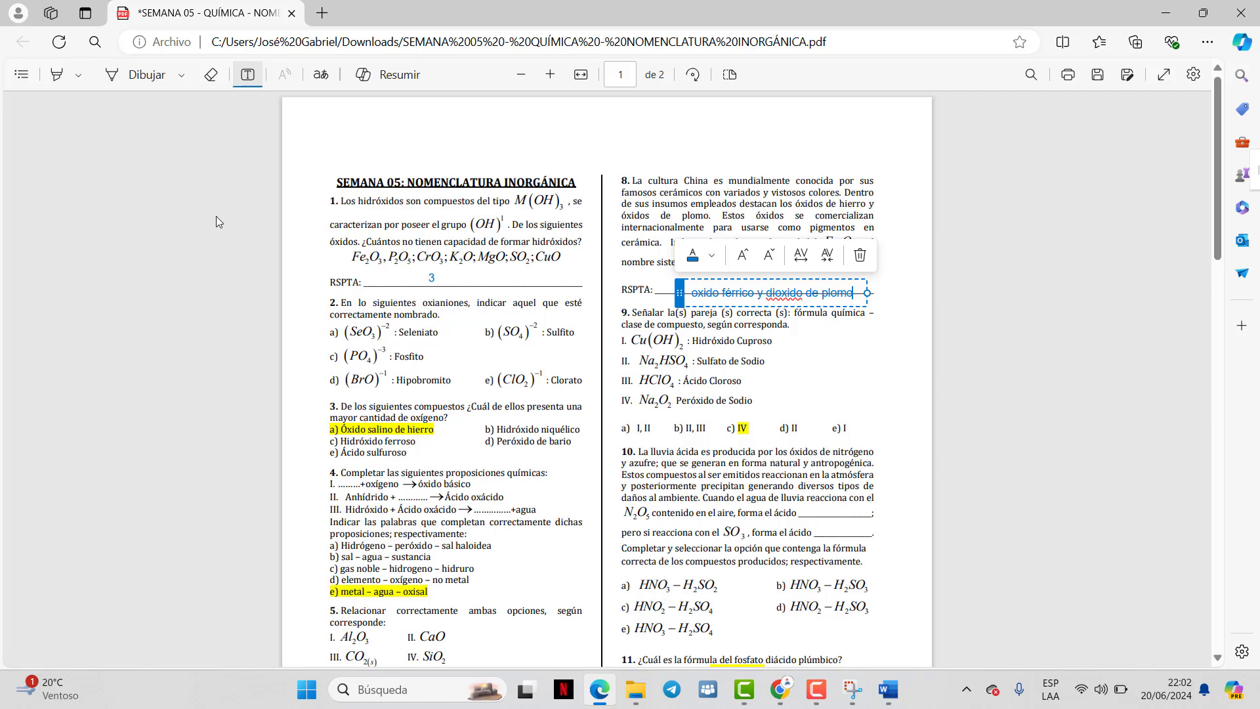
scroll(1032, 308, "down", 1)
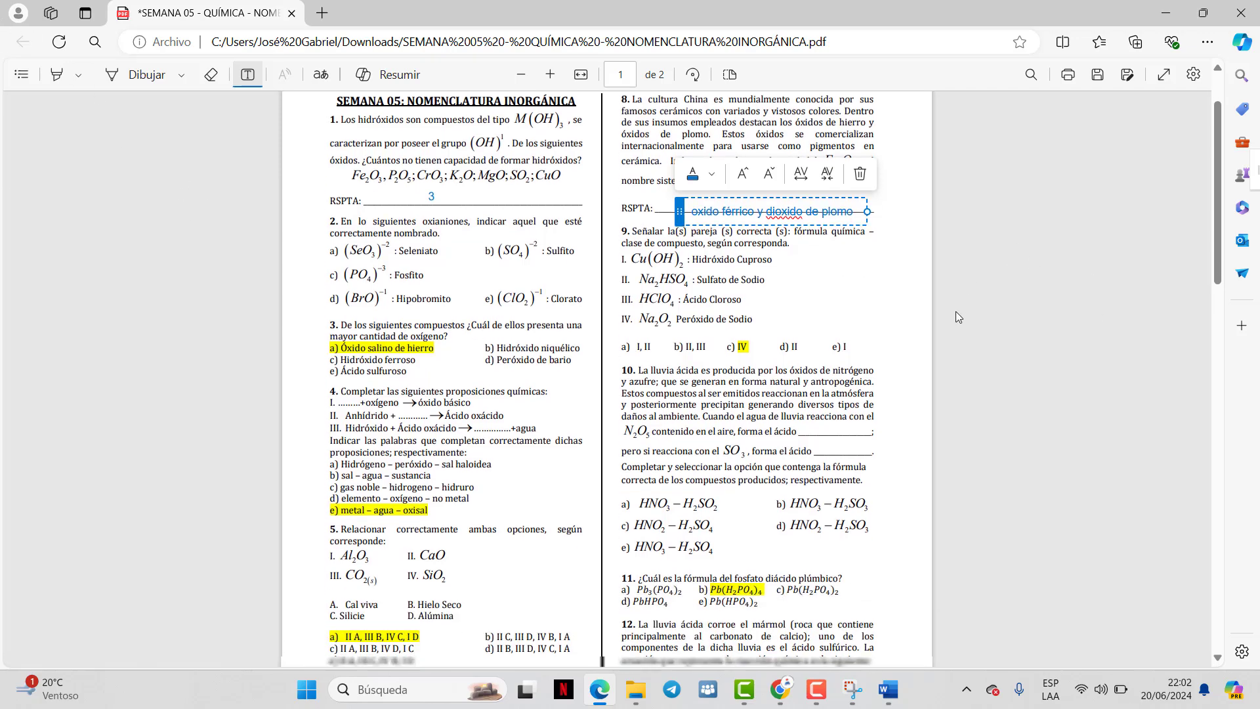
mouse_move(674, 213)
left_mouse_down()
mouse_move(668, 191)
mouse_move(671, 207)
left_mouse_up()
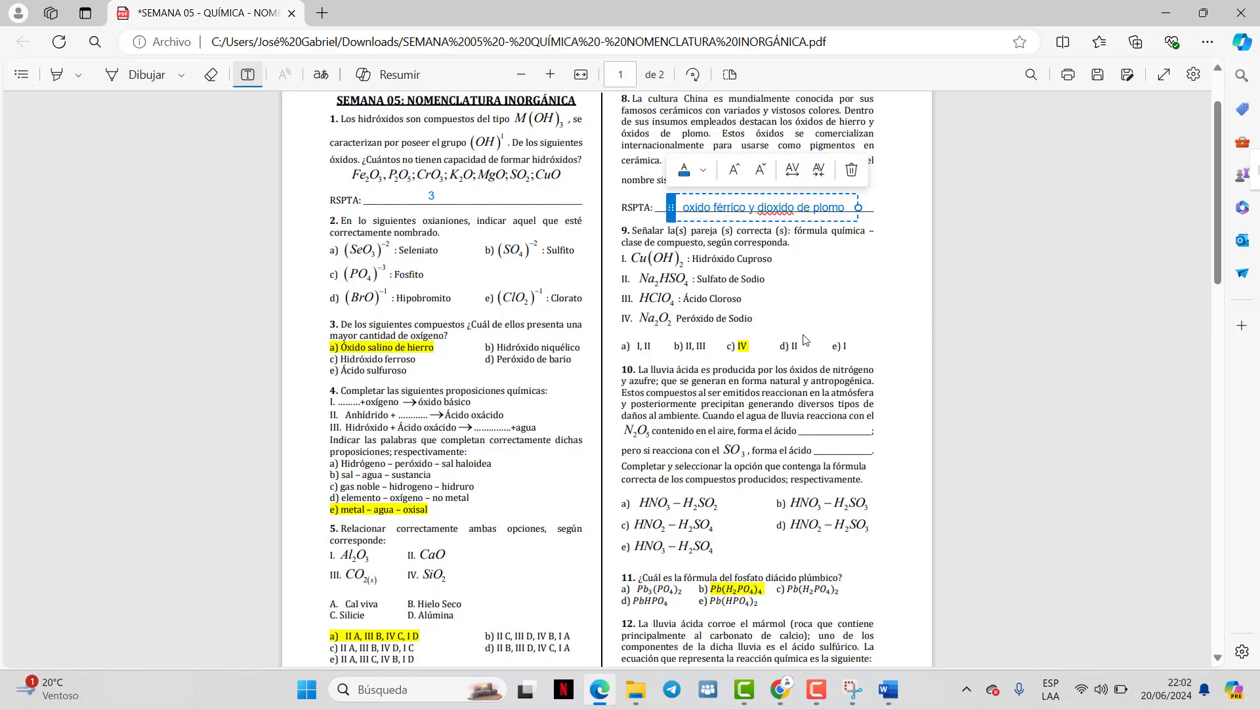
Highlight option d) Hipobromito in question 2 and option e) HNO3 – H2SO4 in question 10 in yellow
left_click(550, 75)
scroll(760, 326, "up", 1)
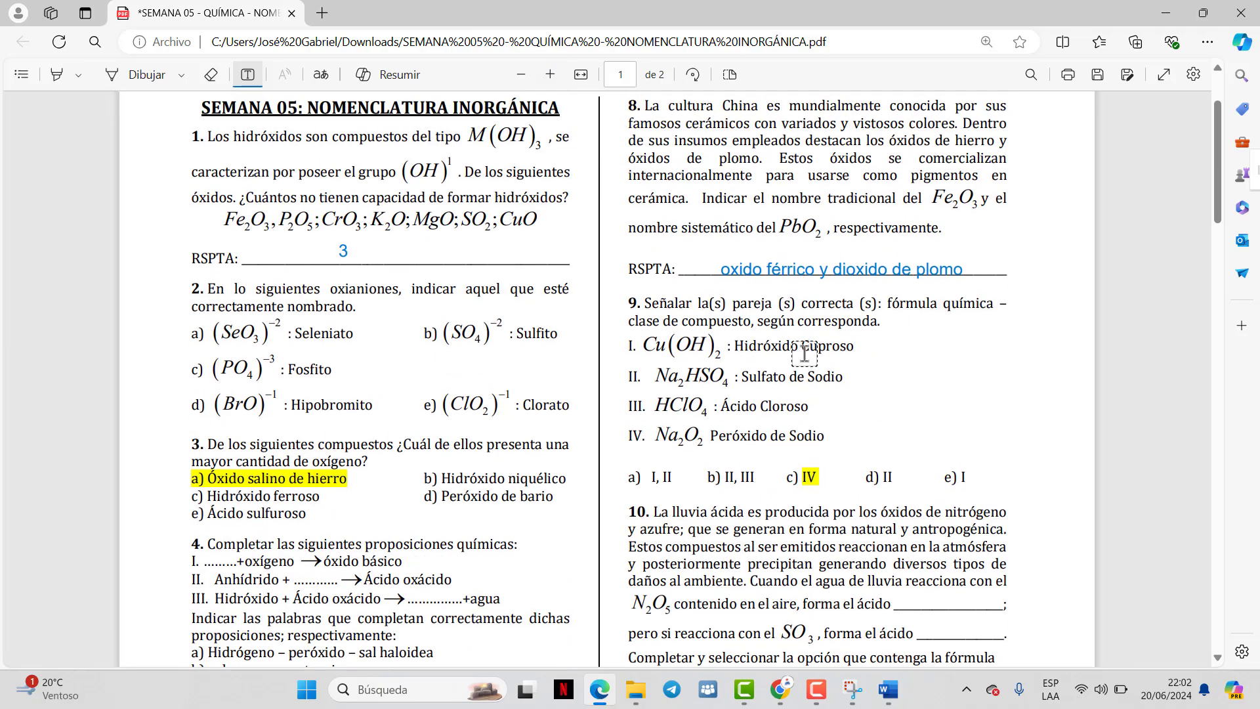
scroll(763, 326, "down", 3)
scroll(766, 326, "down", 1)
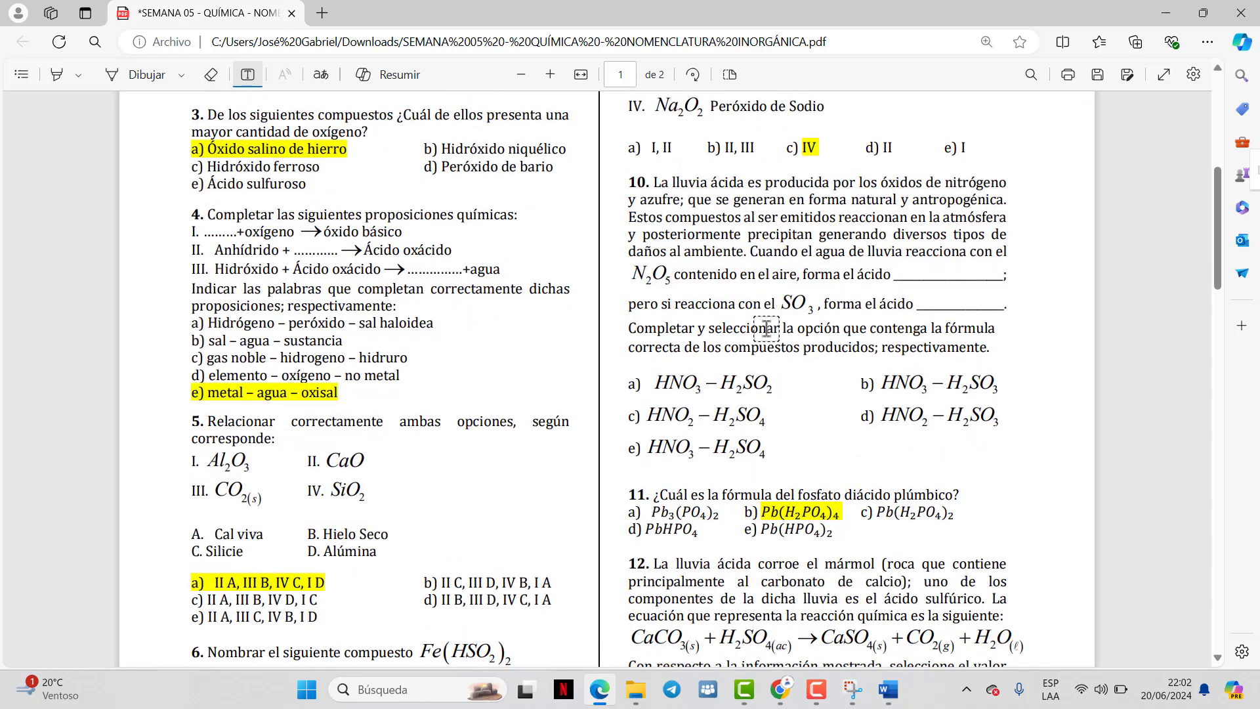
left_click(56, 74)
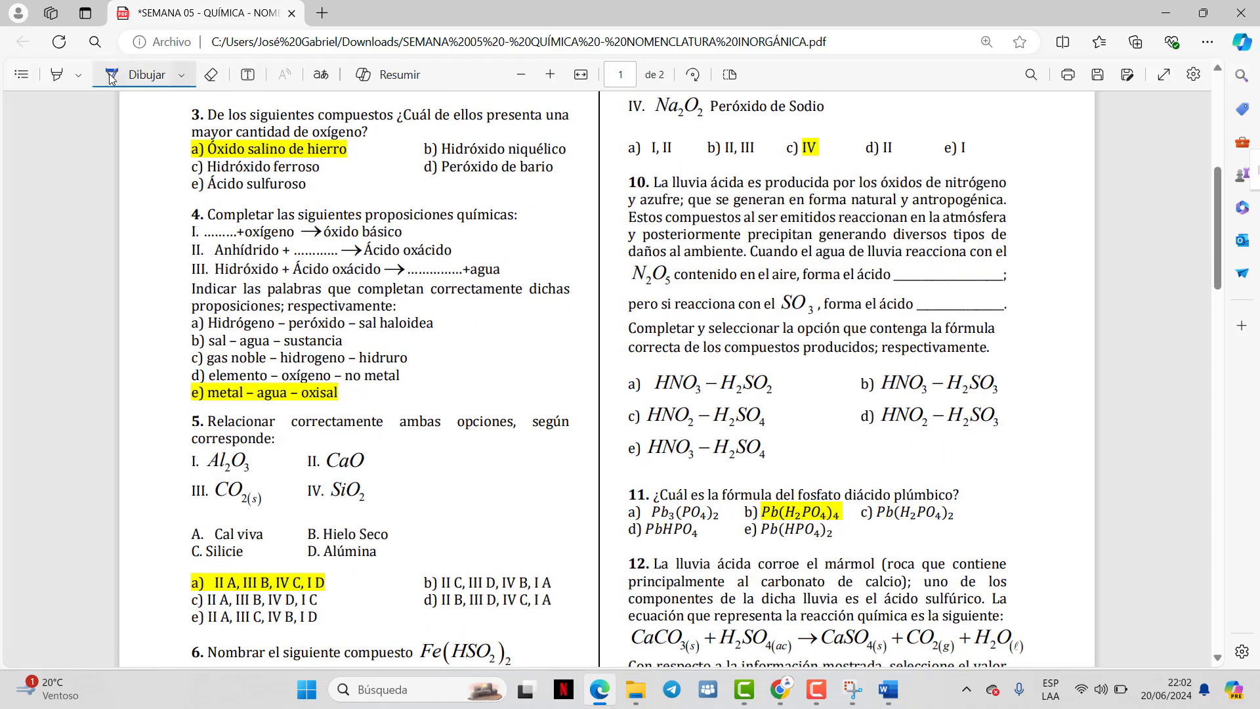
scroll(351, 245, "up", 3)
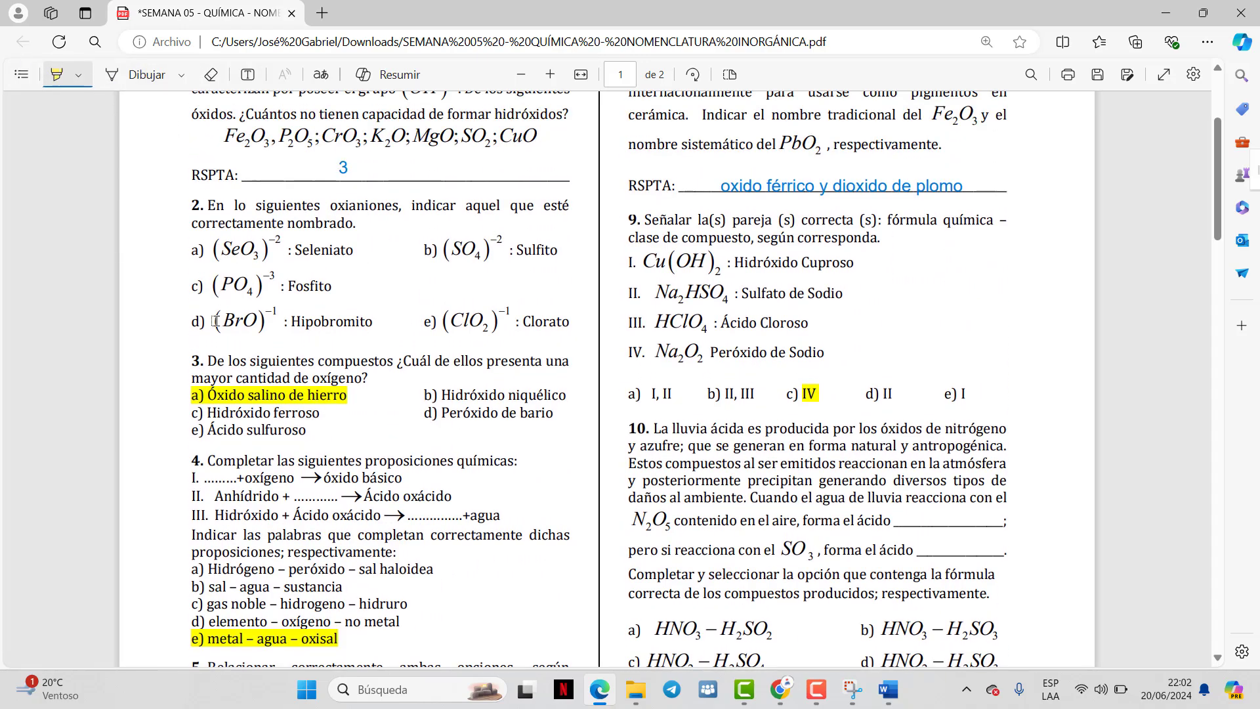
left_click_drag(192, 321, 356, 324)
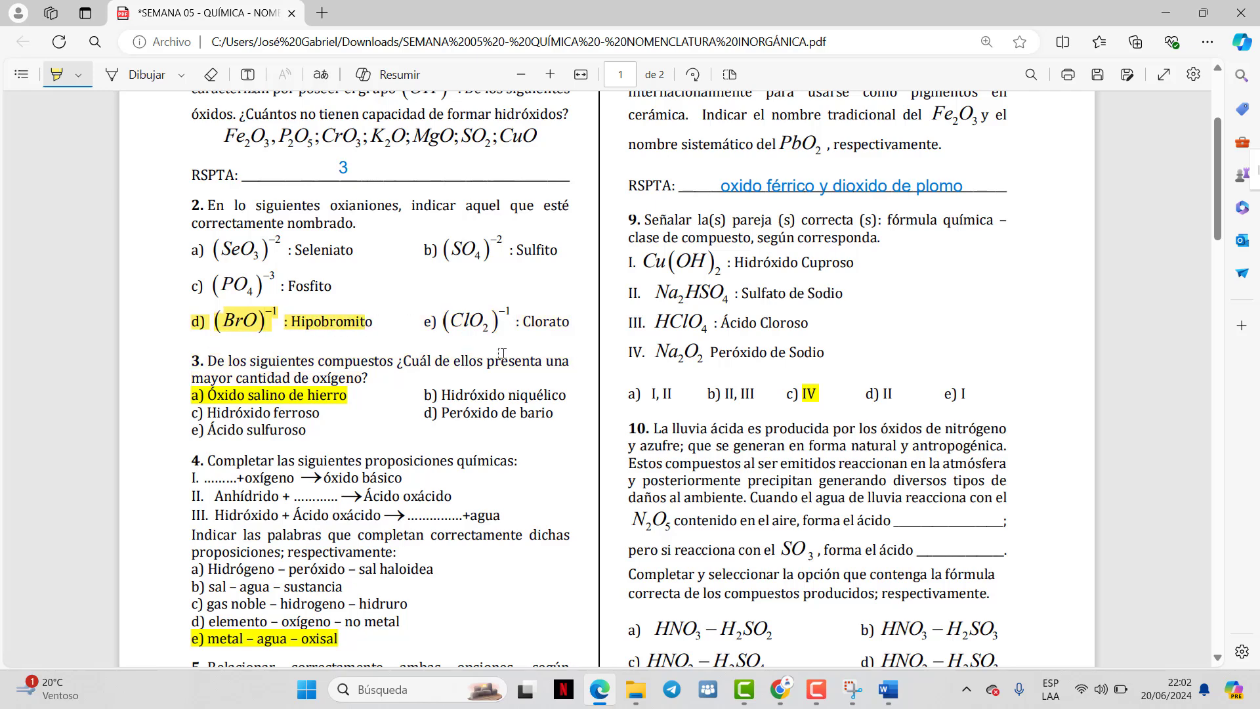
scroll(502, 353, "down", 2)
left_click_drag(658, 532, 750, 529)
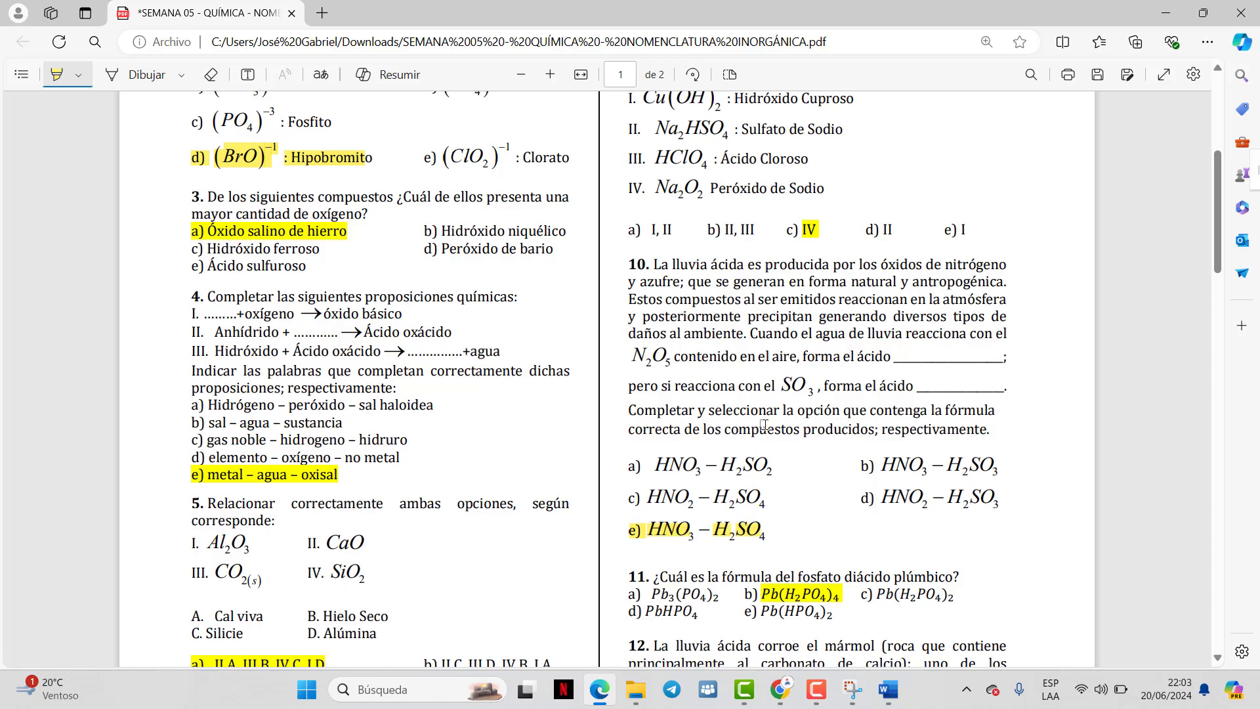
Add the text answer "fvf" to question 12 and move it onto the RSPTA line
scroll(764, 424, "down", 2)
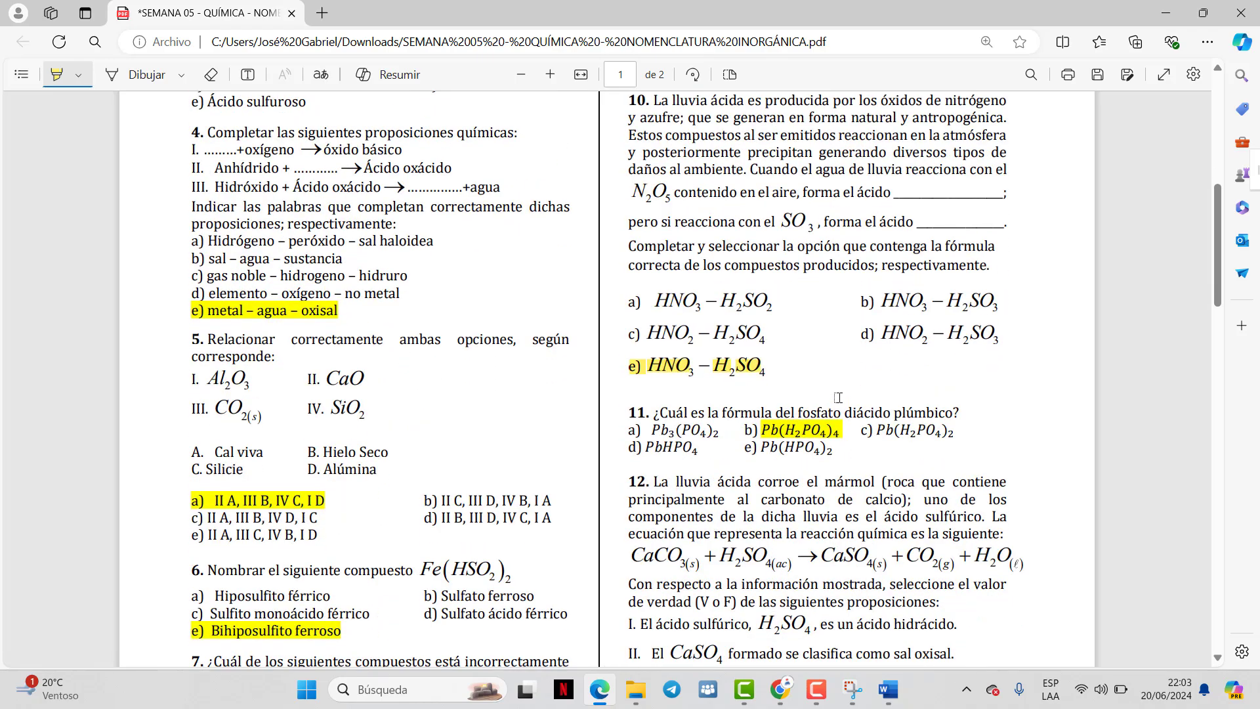
scroll(816, 398, "down", 2)
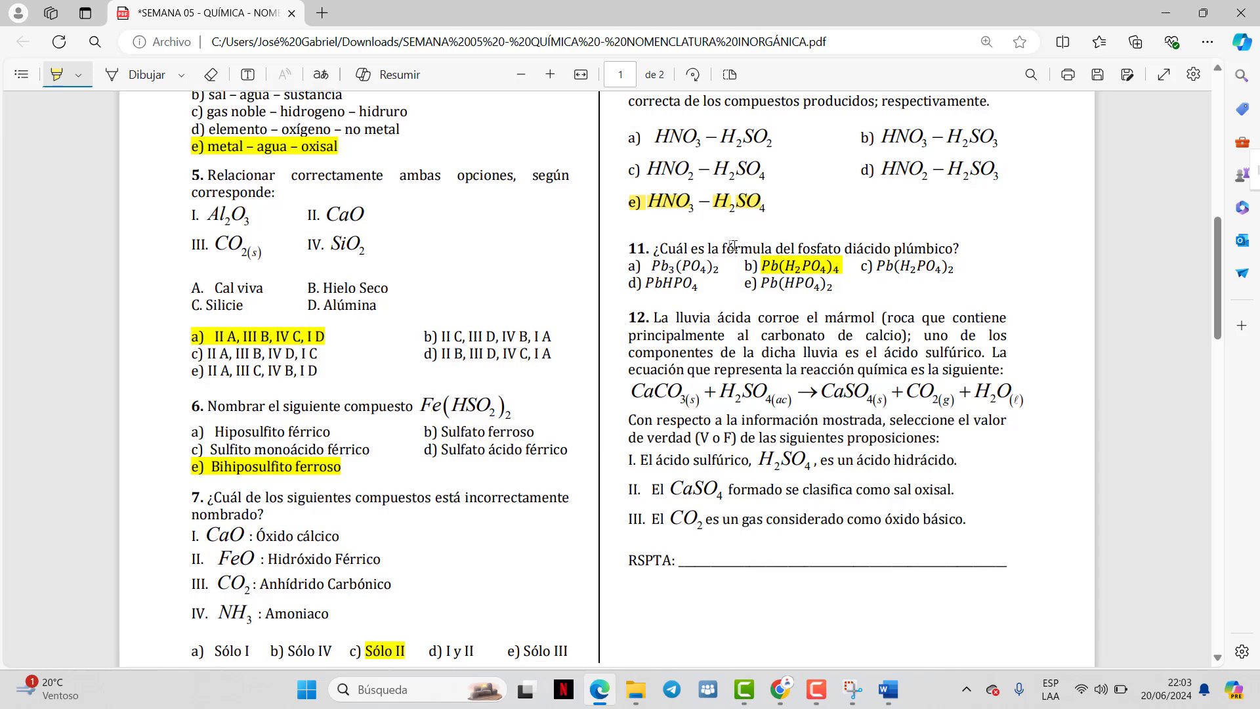
scroll(794, 271, "down", 1)
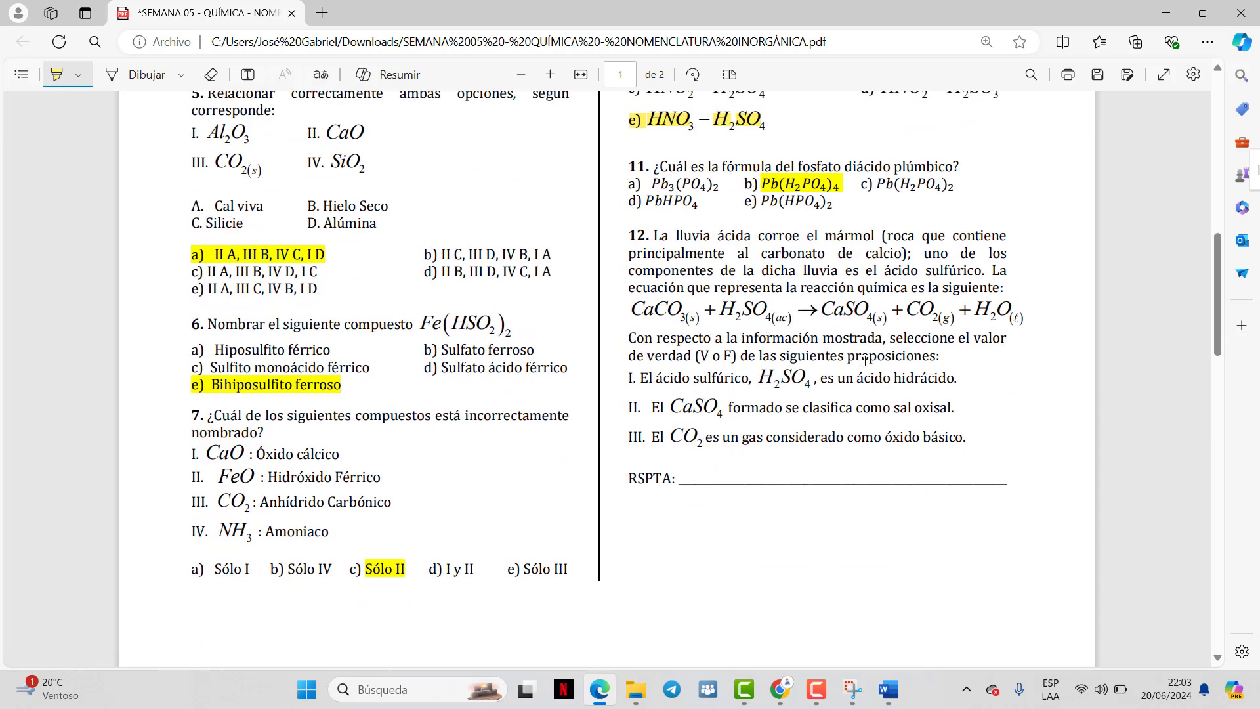
left_click(248, 74)
left_click(714, 466)
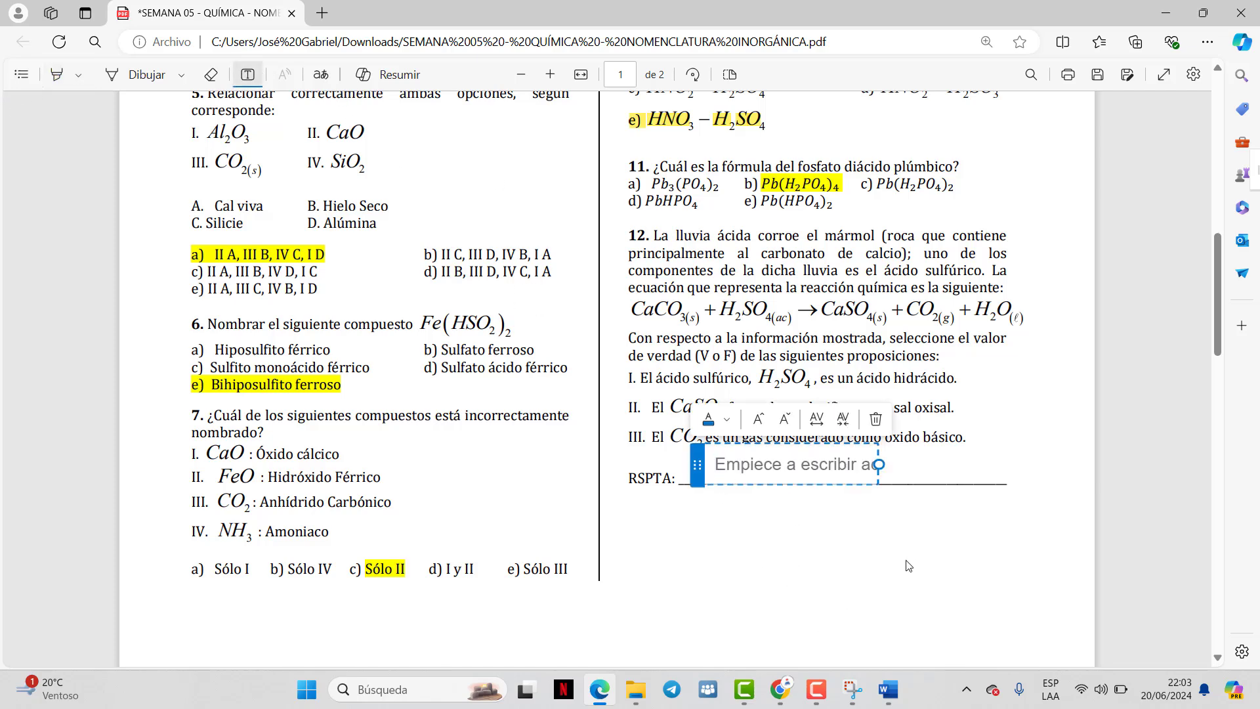
type("fvf")
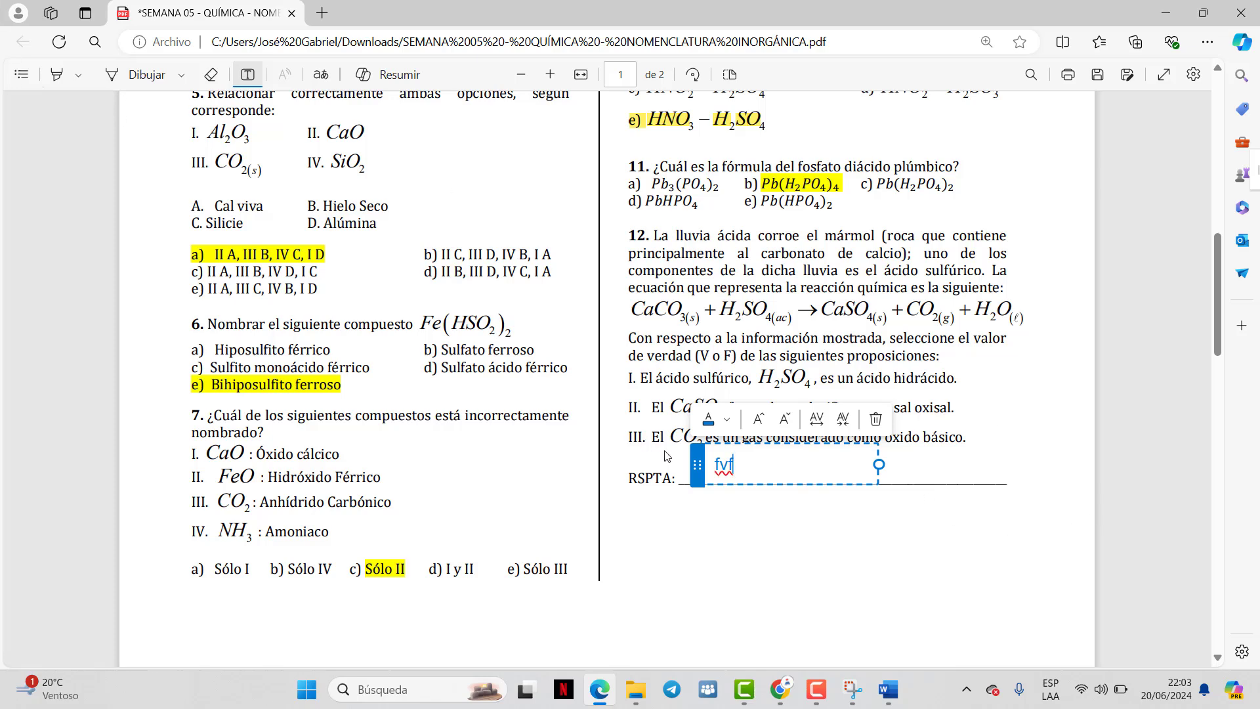
left_click_drag(699, 466, 721, 485)
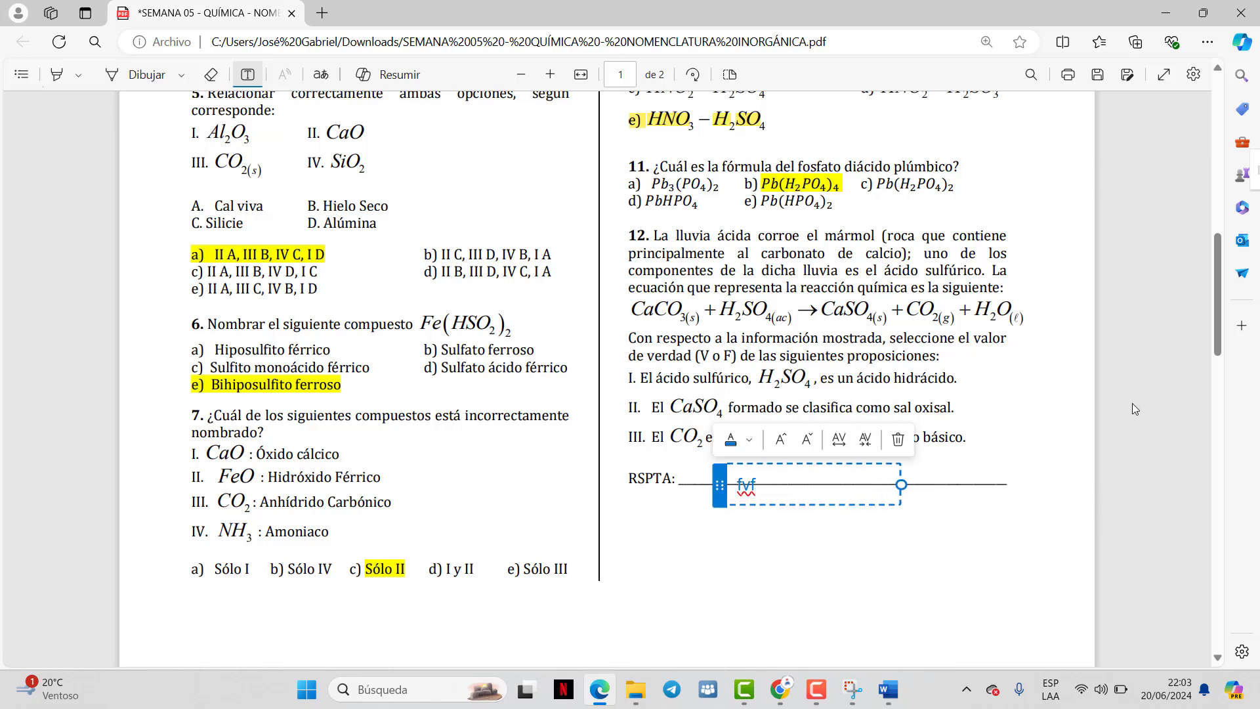
Add the text answer "13" on the RSPTA line of question 2 in TAREA DOMICILIARIA on page 2
scroll(713, 425, "down", 10)
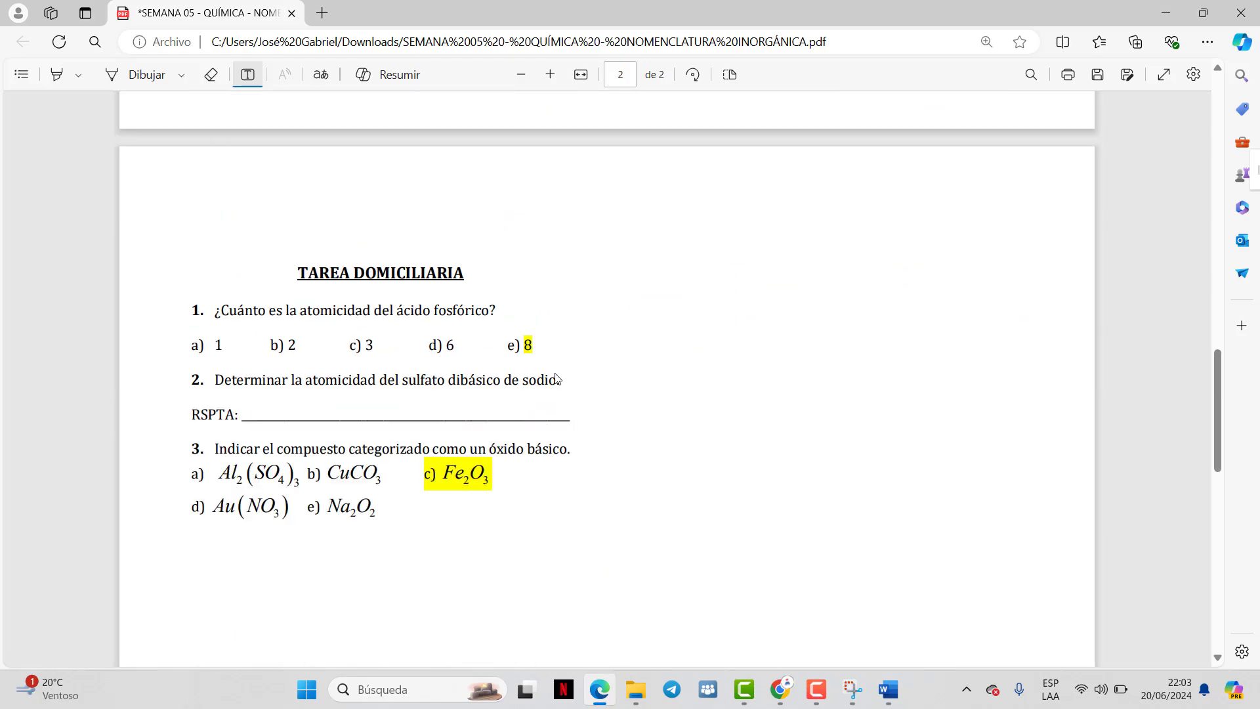
scroll(788, 370, "down", 1)
scroll(372, 227, "up", 6)
scroll(495, 317, "down", 5)
left_click(319, 409)
type("13")
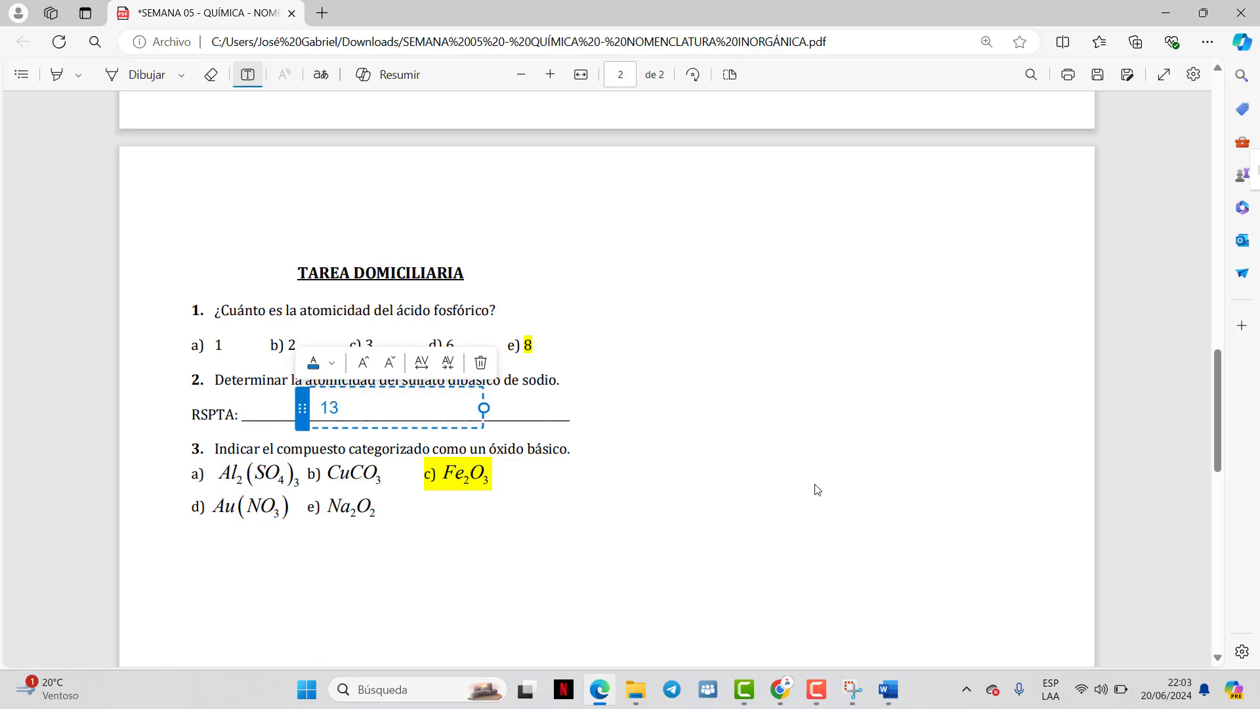
left_click(796, 452)
Review the marked and written answers on both pages of the worksheet
scroll(796, 451, "down", 1)
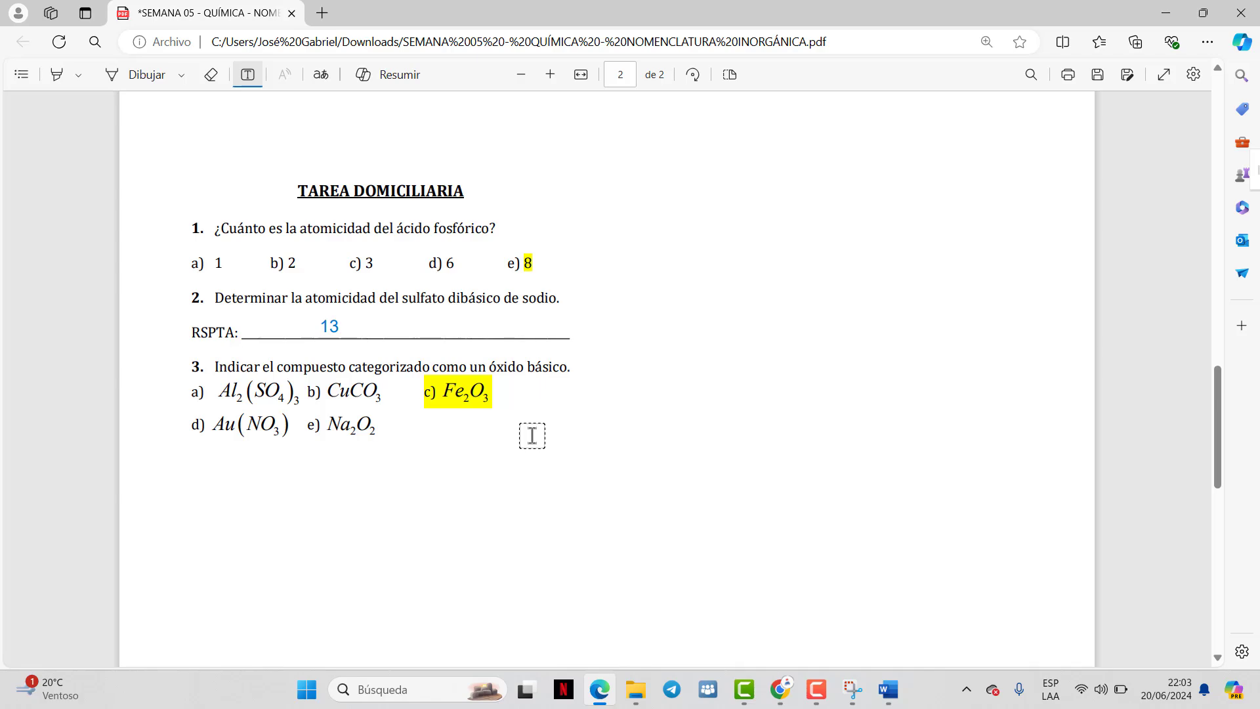
scroll(532, 435, "down", 1)
scroll(533, 435, "up", 14)
scroll(537, 397, "up", 5)
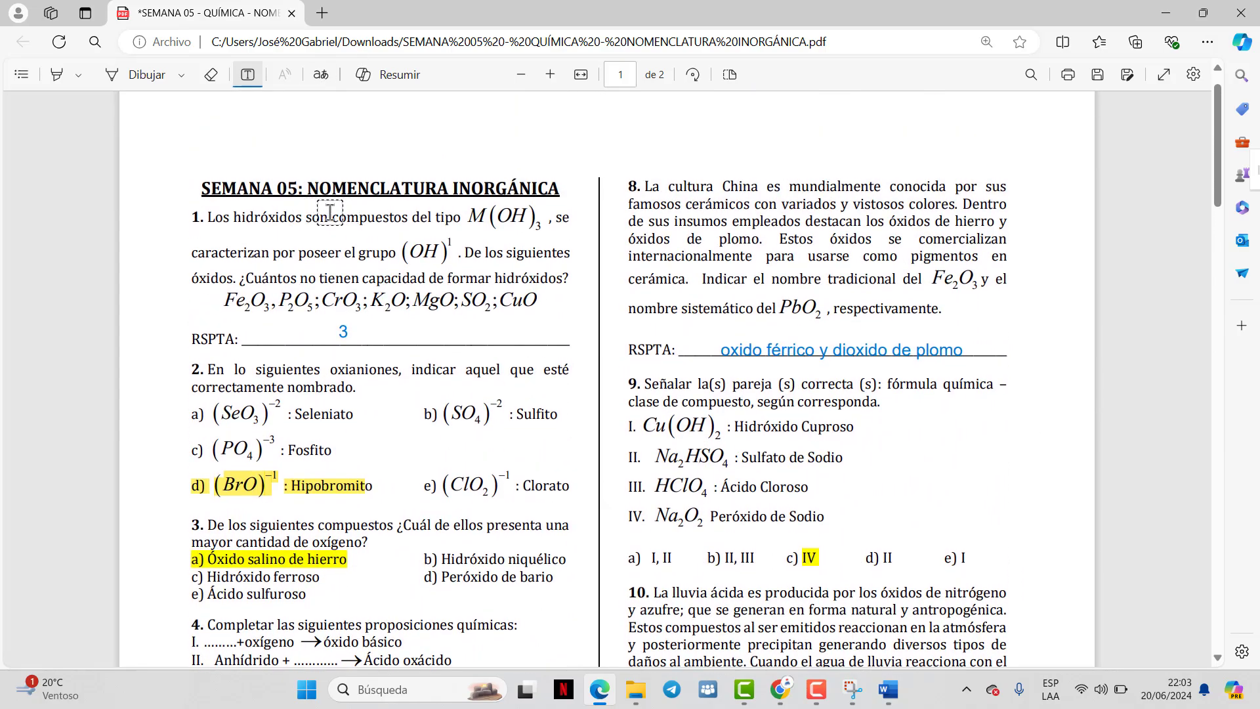
scroll(843, 221, "down", 5)
scroll(843, 221, "down", 7)
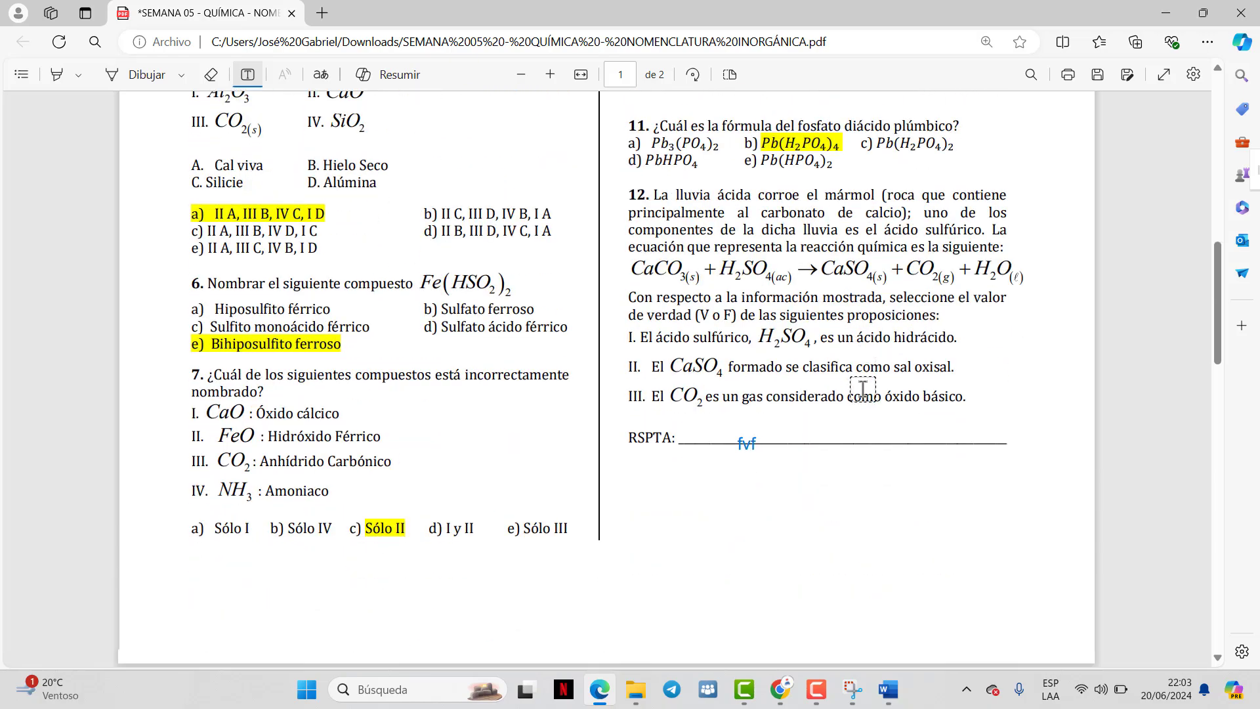
scroll(853, 388, "up", 3)
scroll(865, 606, "down", 3)
scroll(865, 606, "up", 10)
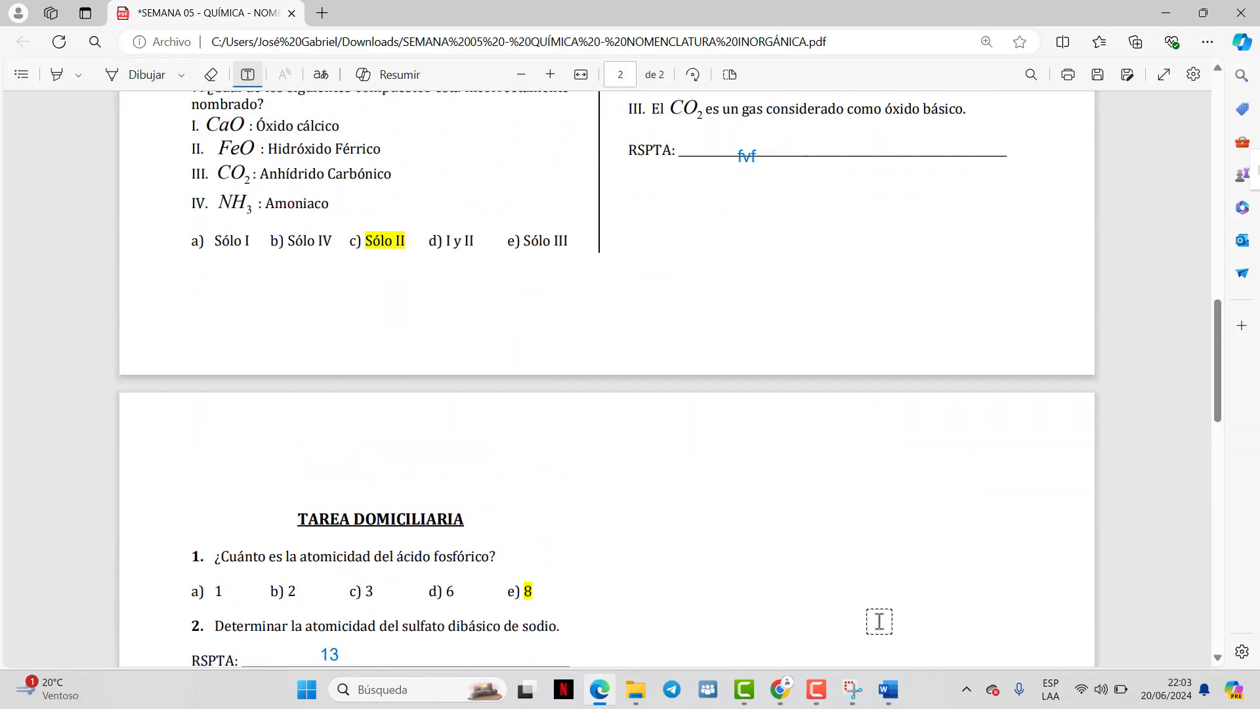
scroll(866, 562, "up", 4)
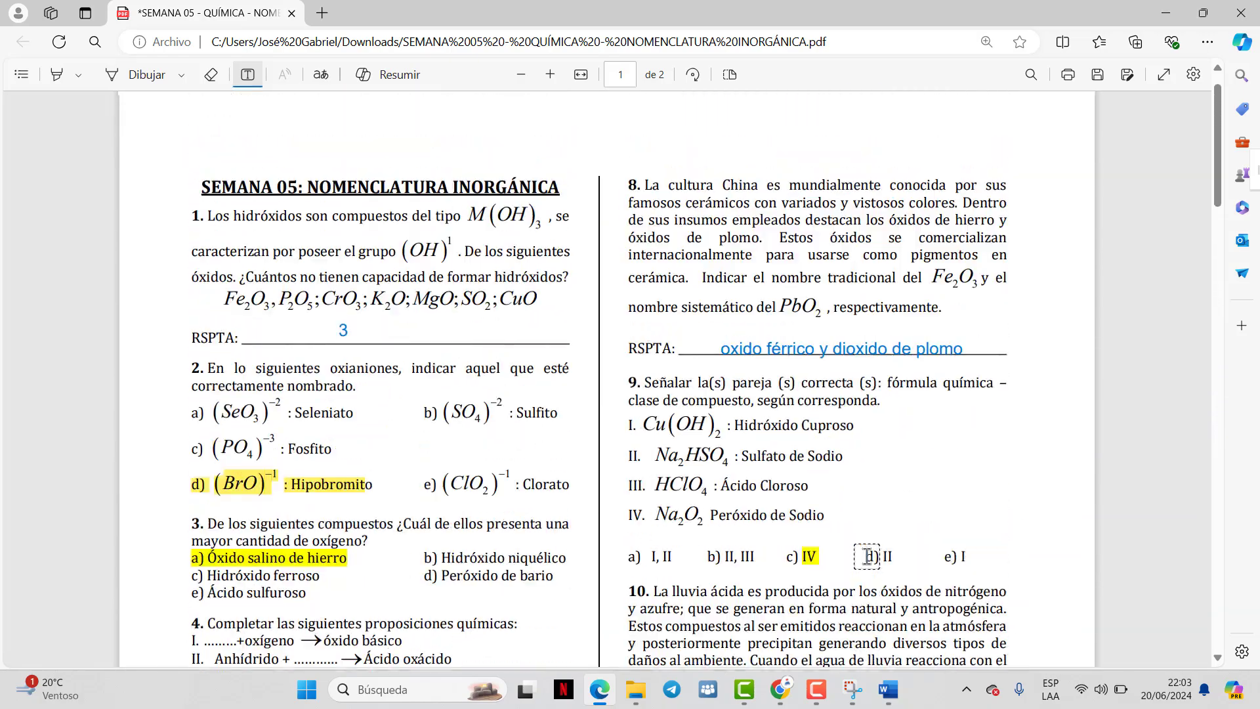
scroll(774, 457, "down", 15)
scroll(774, 458, "down", 5)
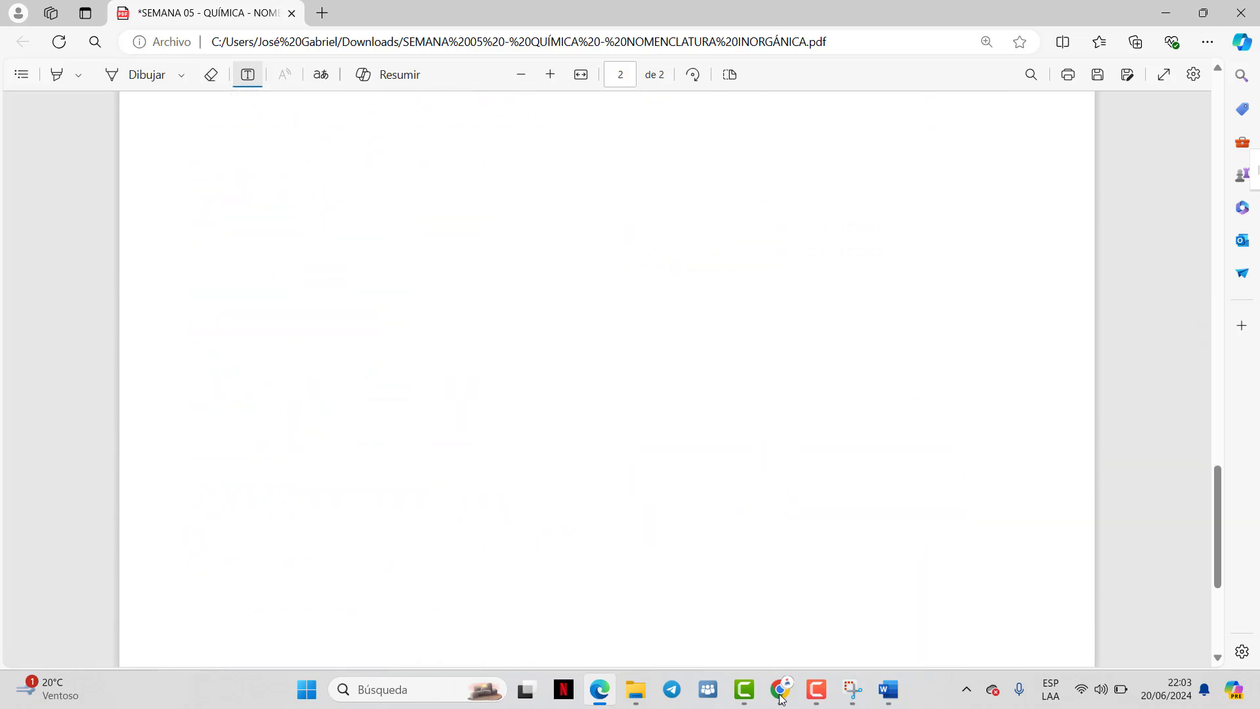
Switch to WhatsApp Web in Chrome and open the contact's chat containing the forwarded SEMANA 05 Word documents
mouse_move(779, 689)
left_click(696, 603)
left_click(98, 16)
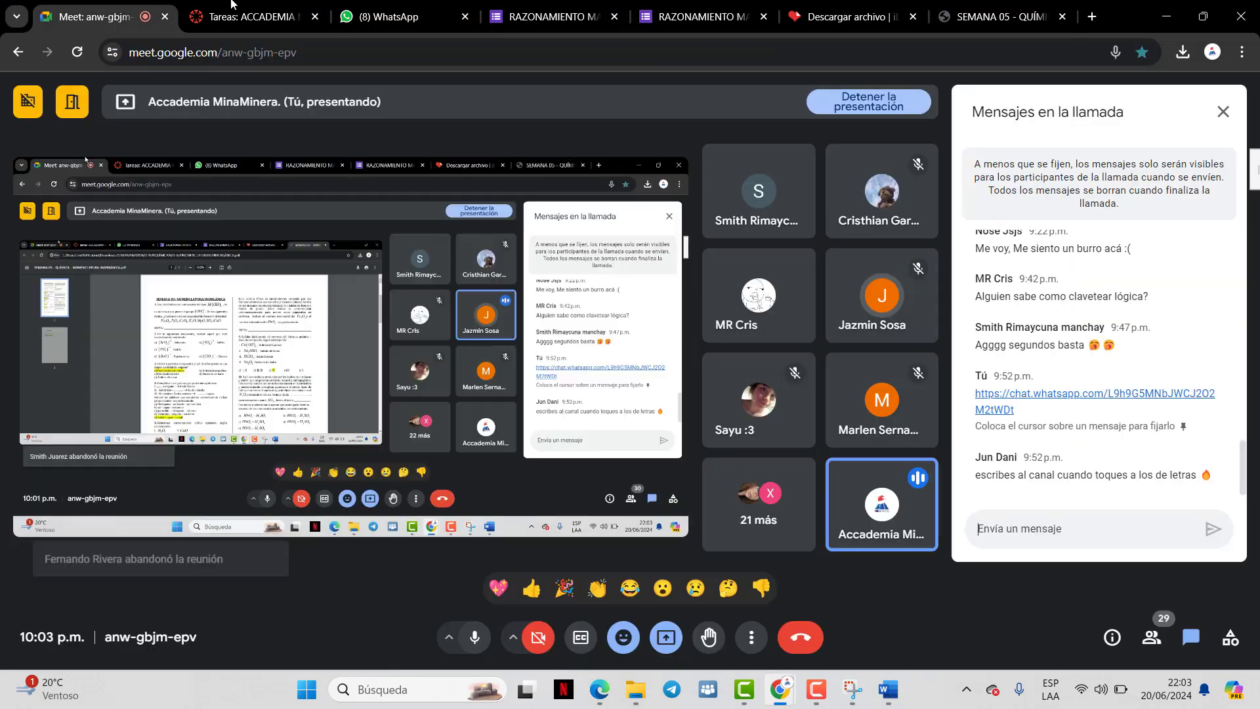
left_click(394, 17)
left_click(241, 341)
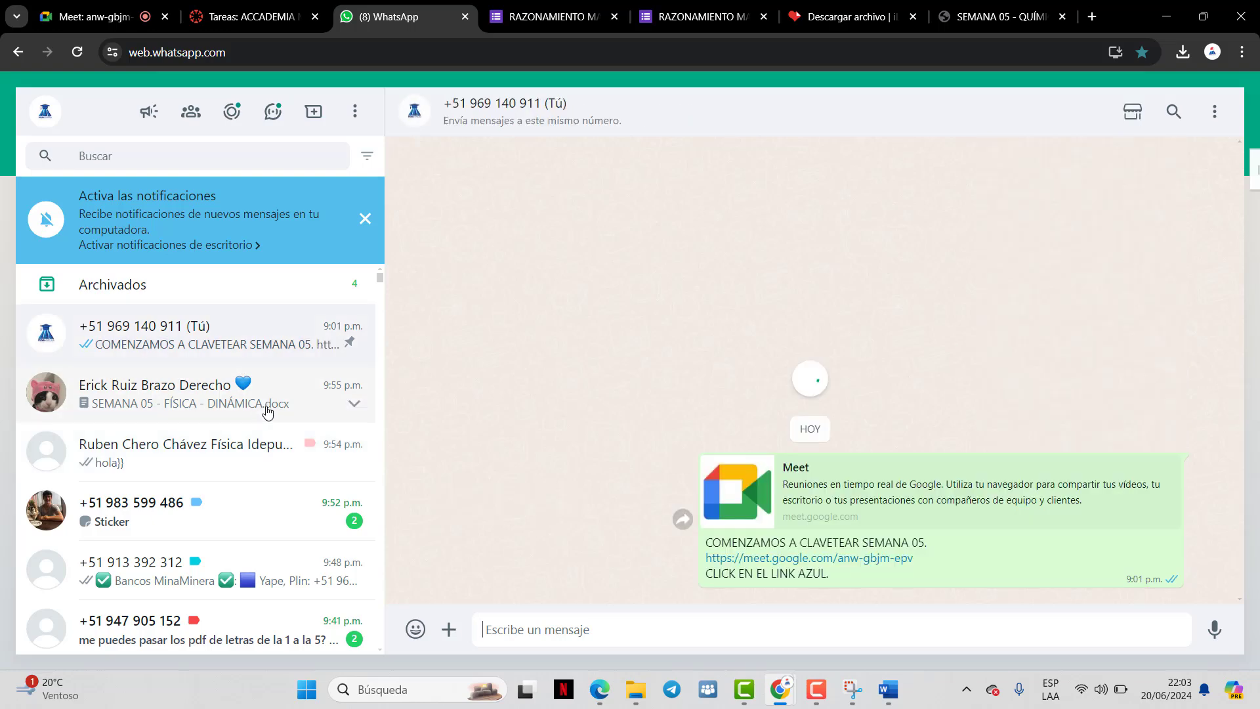
left_click(242, 393)
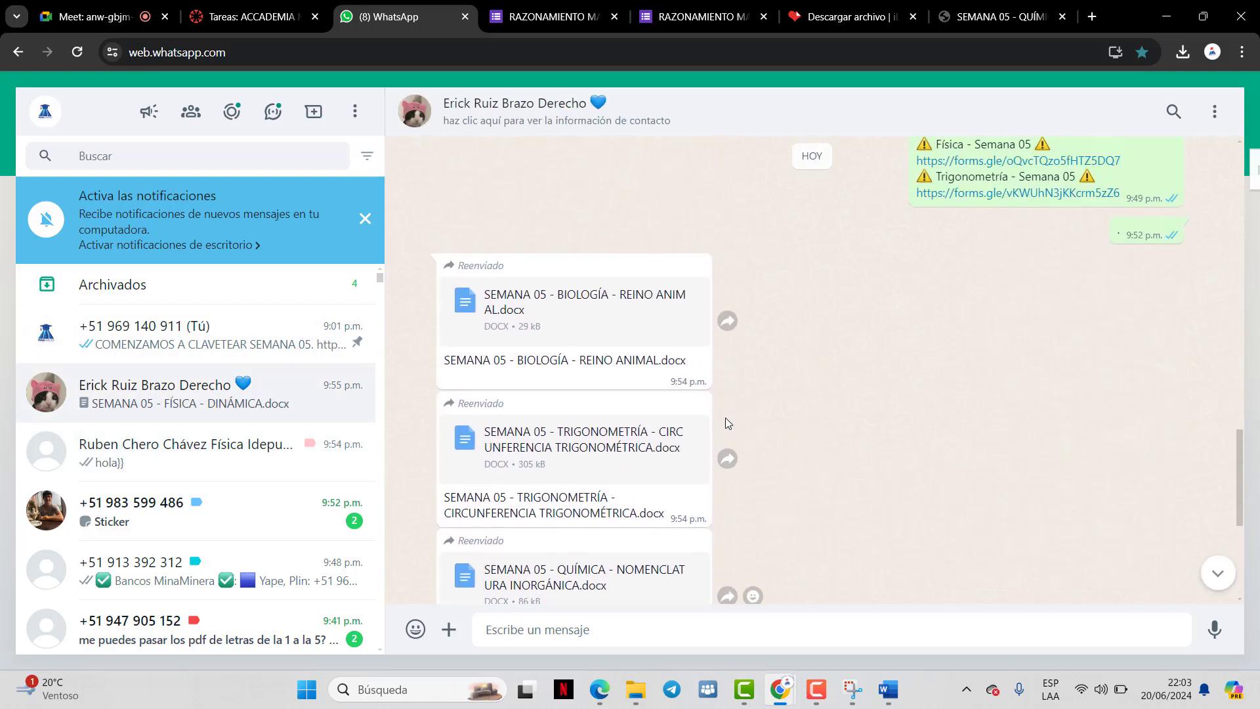
Download the SEMANA 05 - BIOLOGÍA - REINO ANIMAL document from the chat and open it in Word with editing enabled
left_click(630, 338)
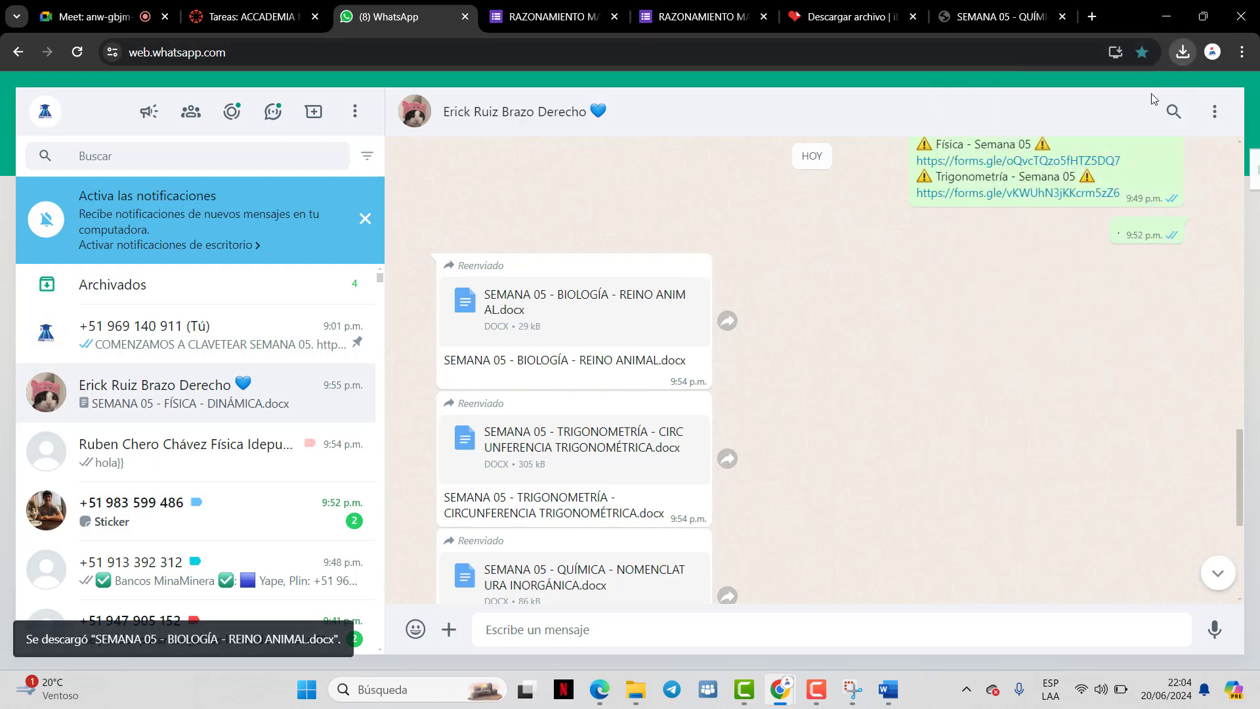
left_click(1181, 52)
left_click(1066, 184)
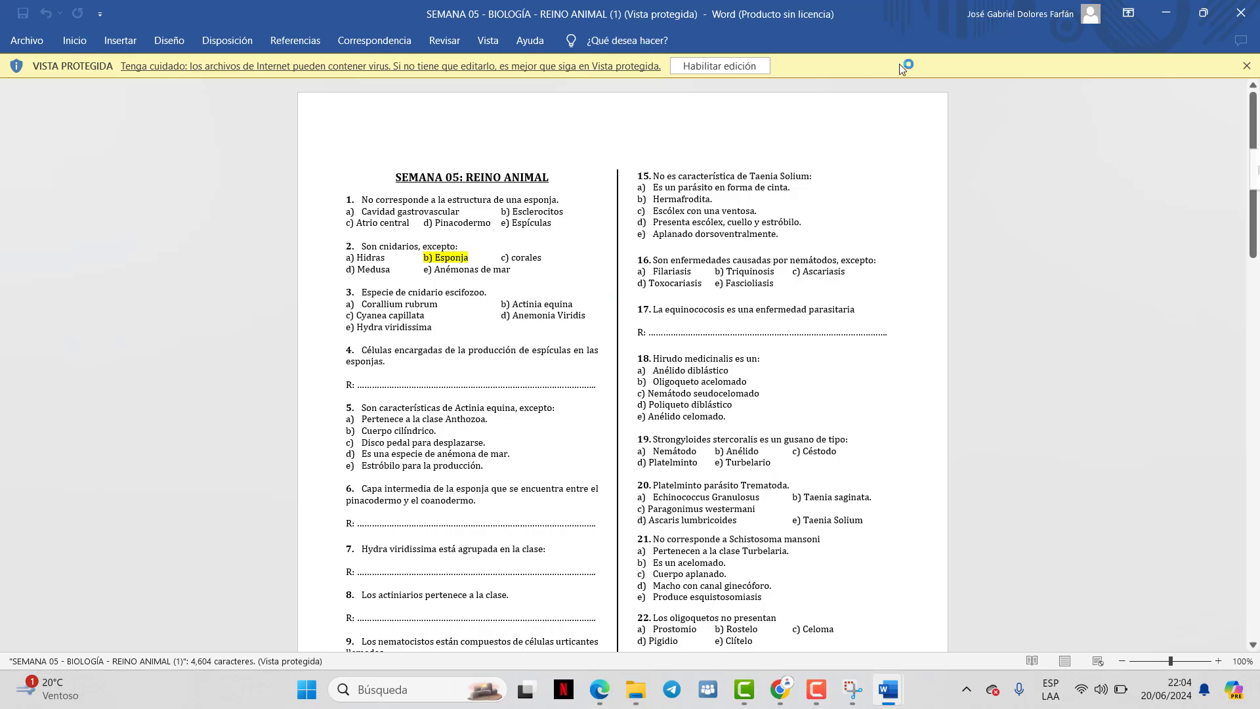
left_click(720, 67)
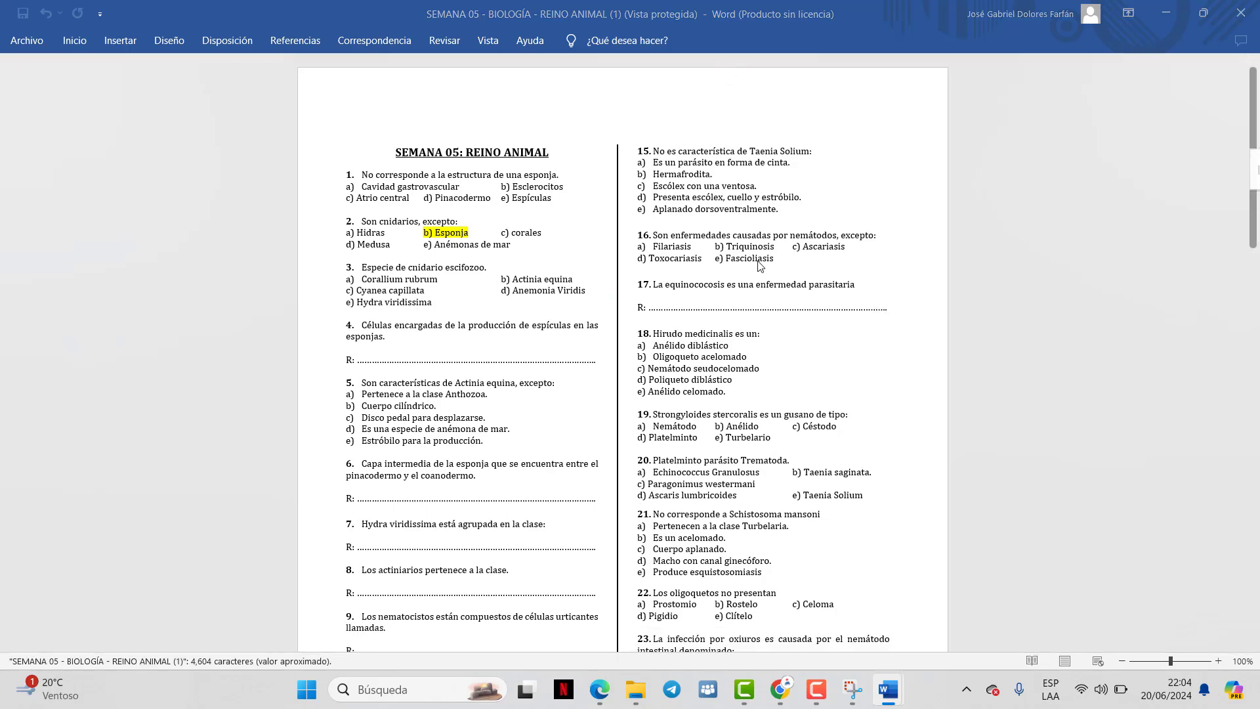
scroll(762, 291, "down", 4)
scroll(761, 291, "down", 4)
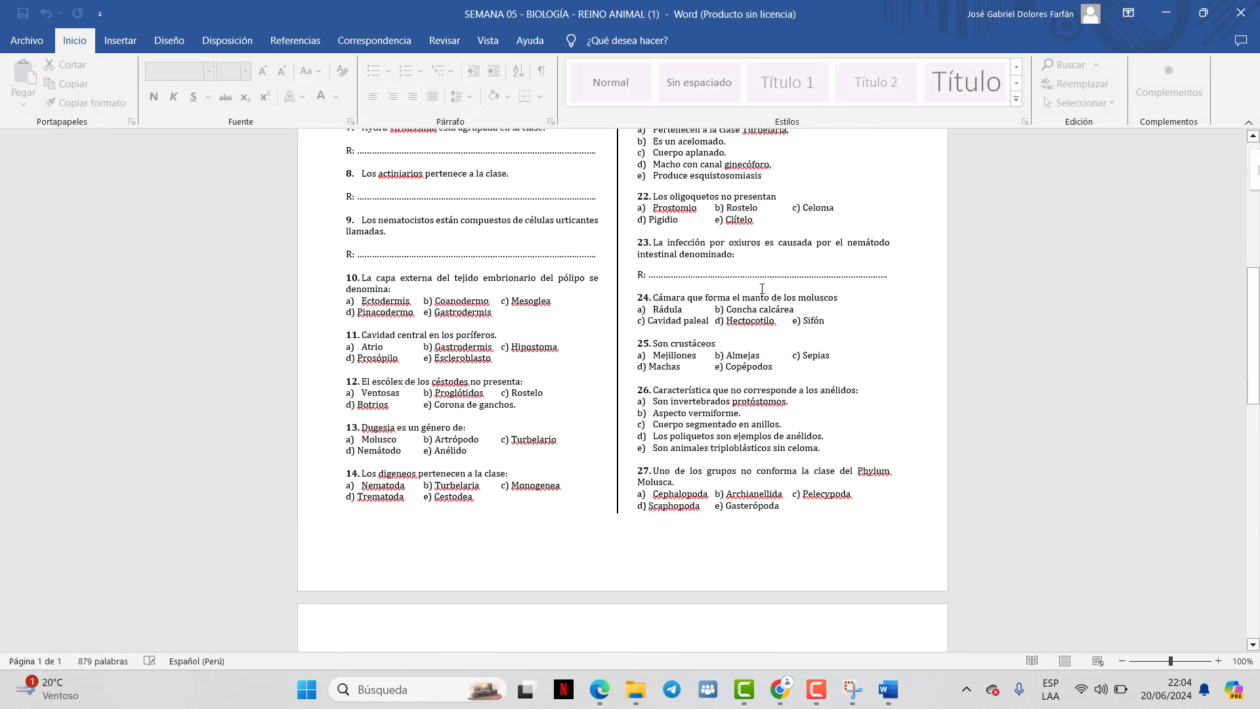
scroll(766, 290, "up", 4)
scroll(768, 289, "down", 2)
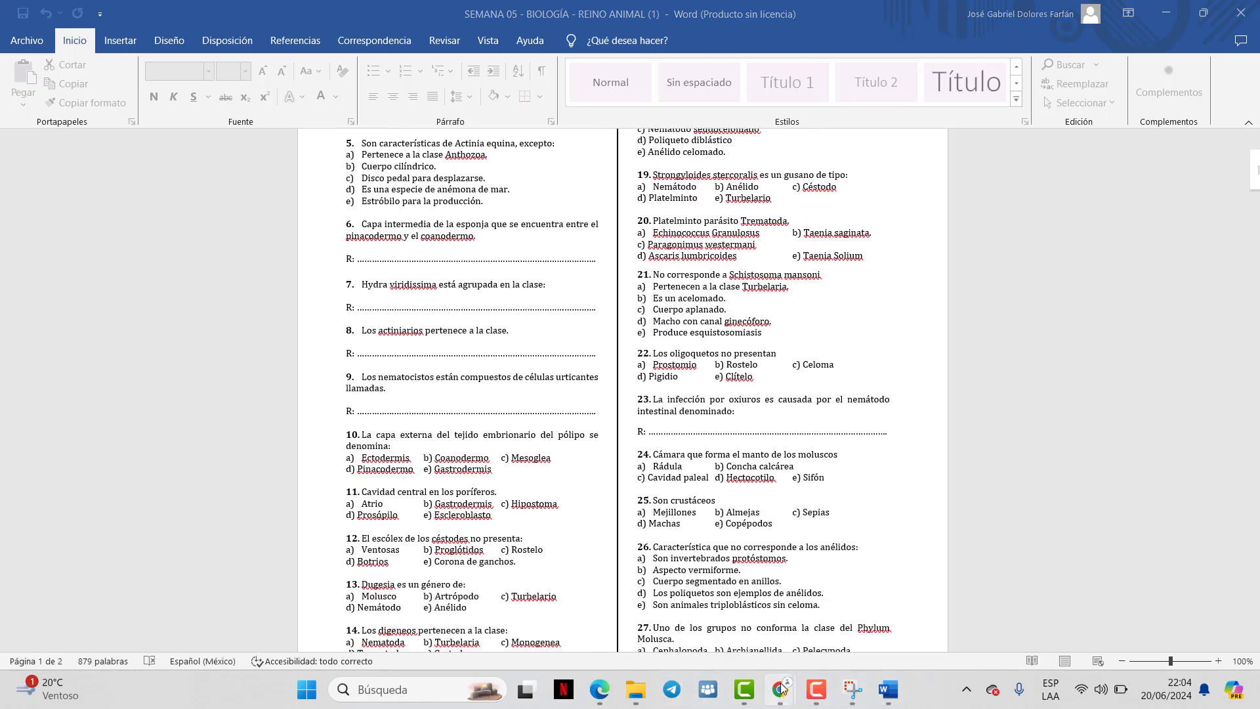
Switch to the iLovePDF page in Chrome and convert the SEMANA 05 - BIOLOGÍA - REINO ANIMAL Word document to PDF
mouse_move(779, 689)
left_click(693, 592)
left_click(553, 5)
key("ctrl+Tab")
key("ctrl+Tab")
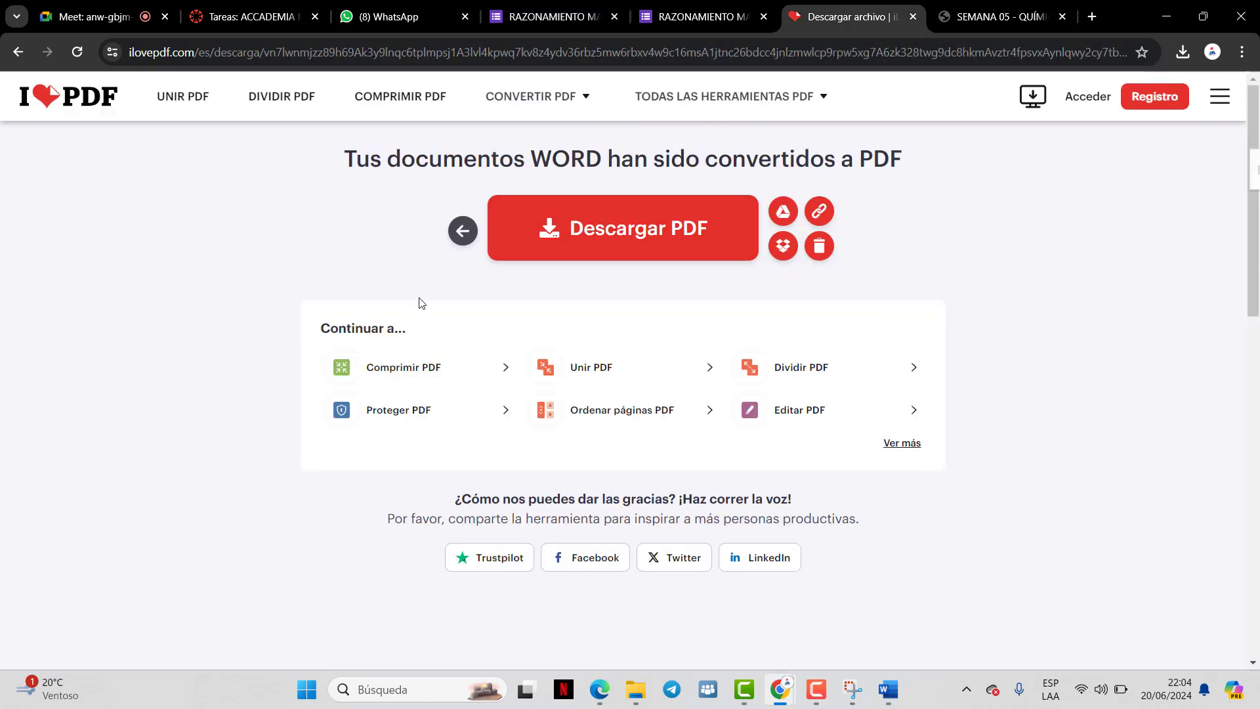
left_click(471, 242)
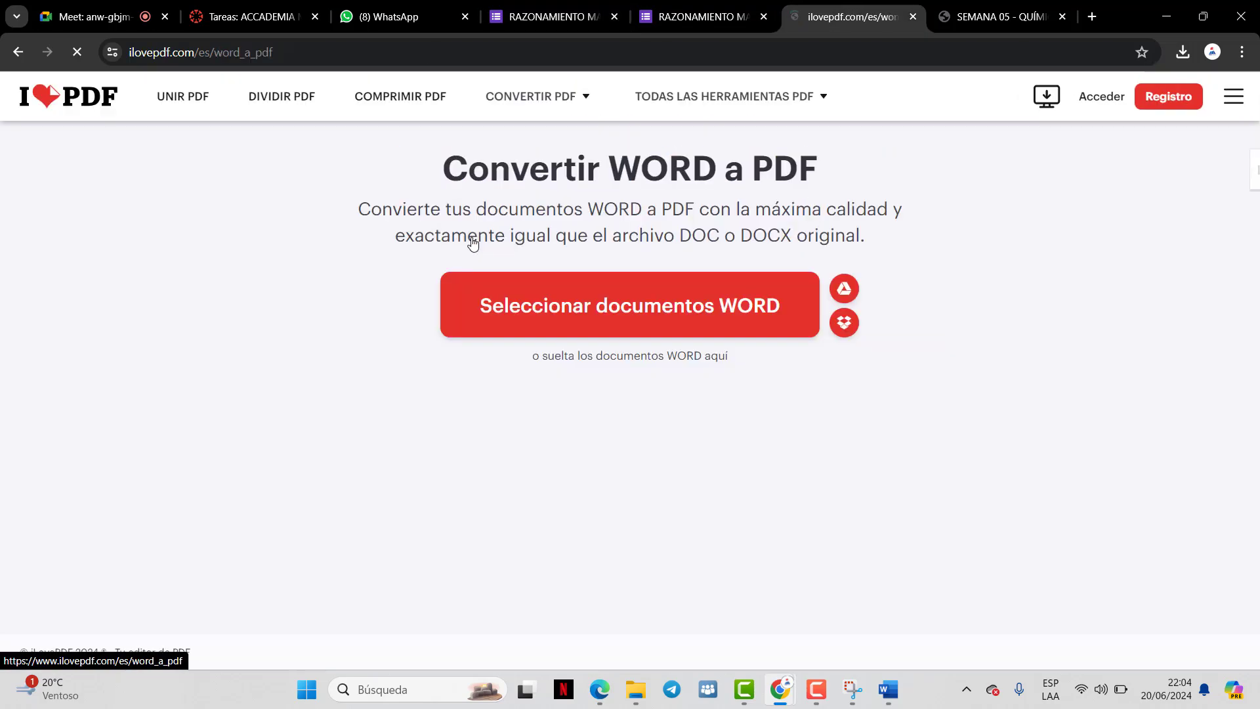
left_click(513, 303)
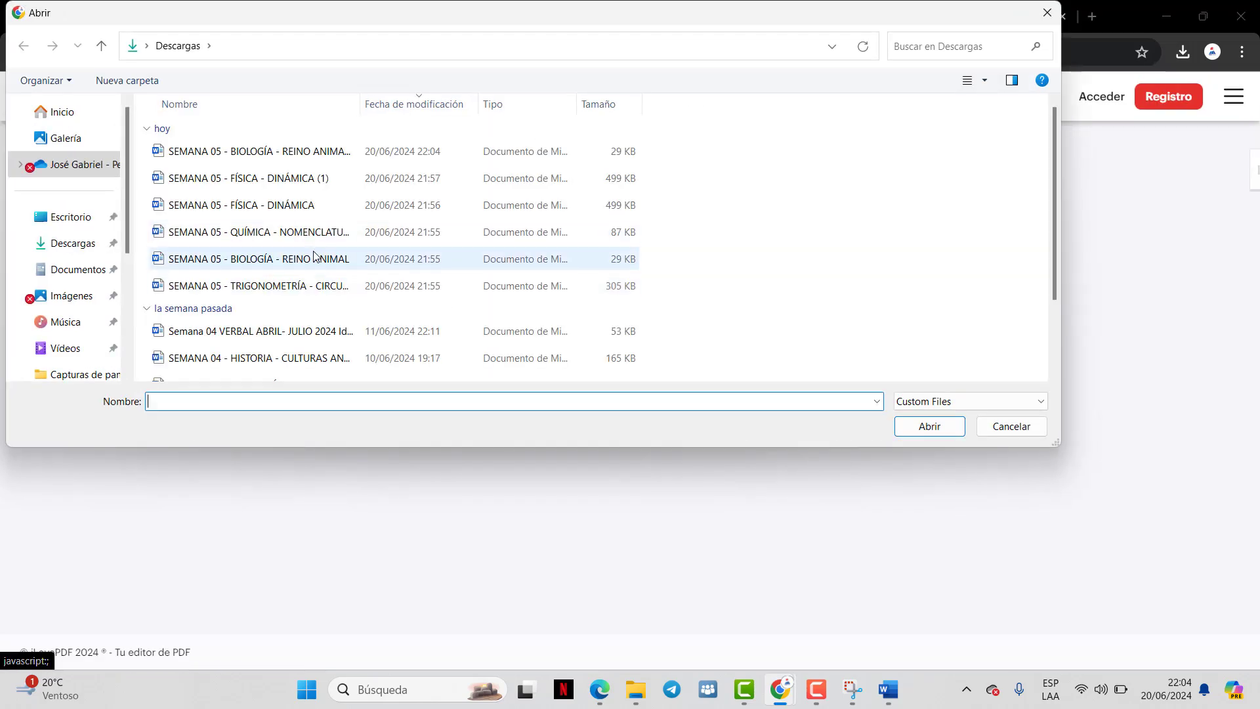
double_click(317, 255)
left_click(1024, 631)
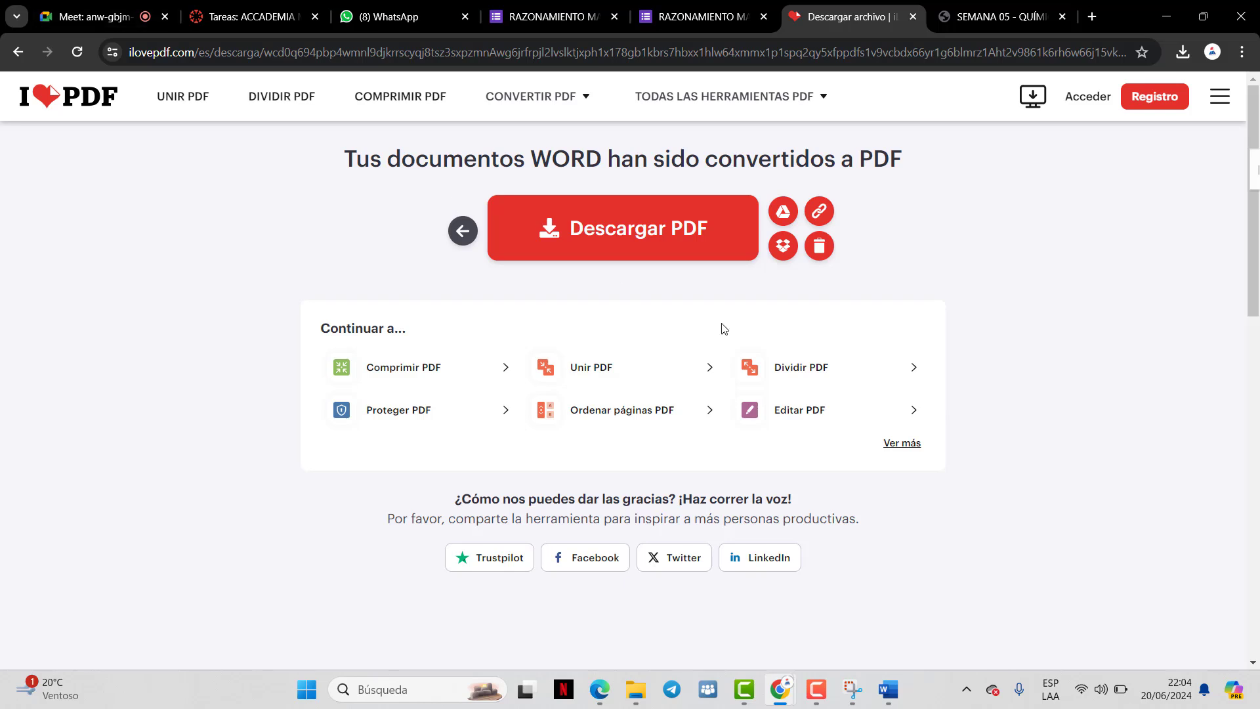
Download the converted SEMANA 05 - BIOLOGÍA - REINO ANIMAL PDF and open it in Edge from the Descargas folder
left_click(667, 242)
left_click(1072, 122)
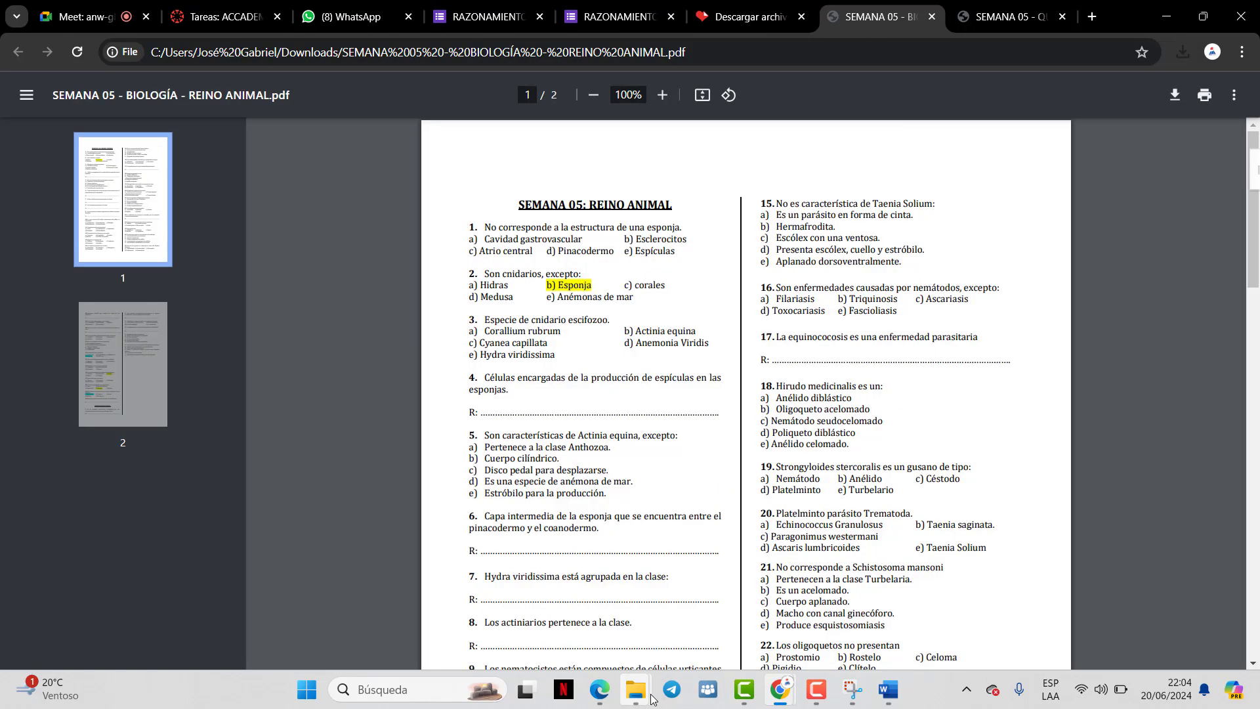
mouse_move(652, 698)
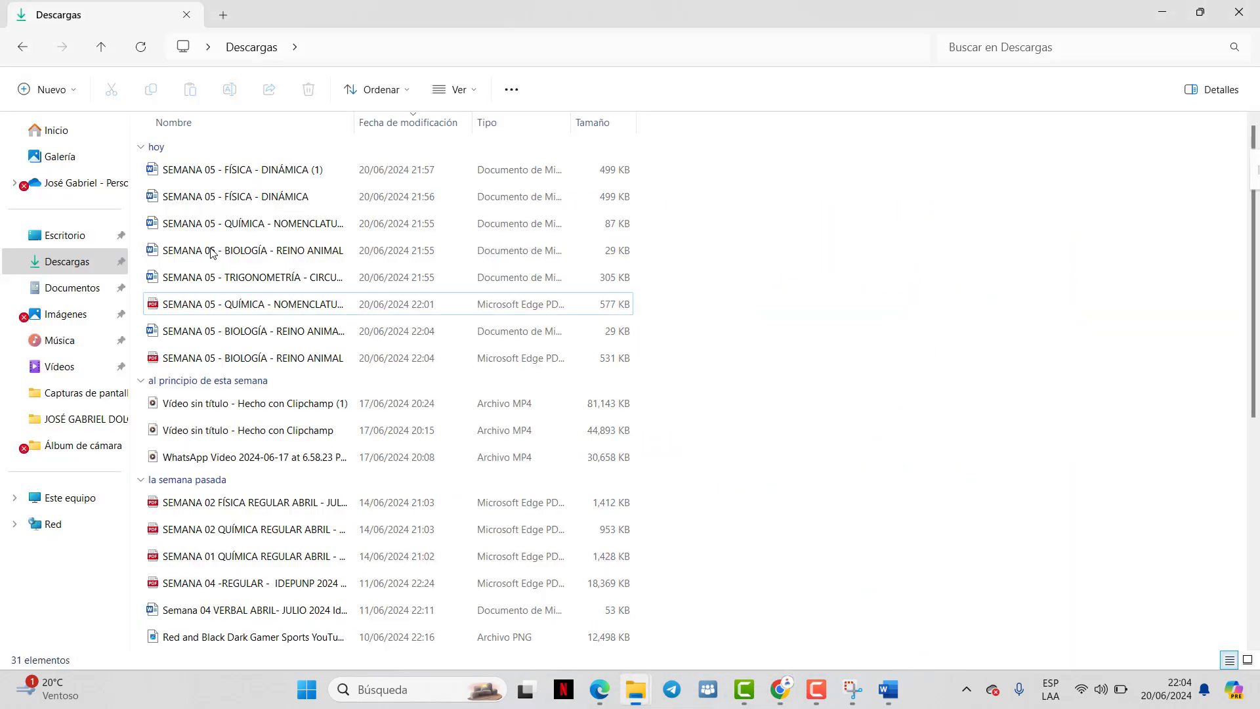
left_click(580, 627)
double_click(226, 357)
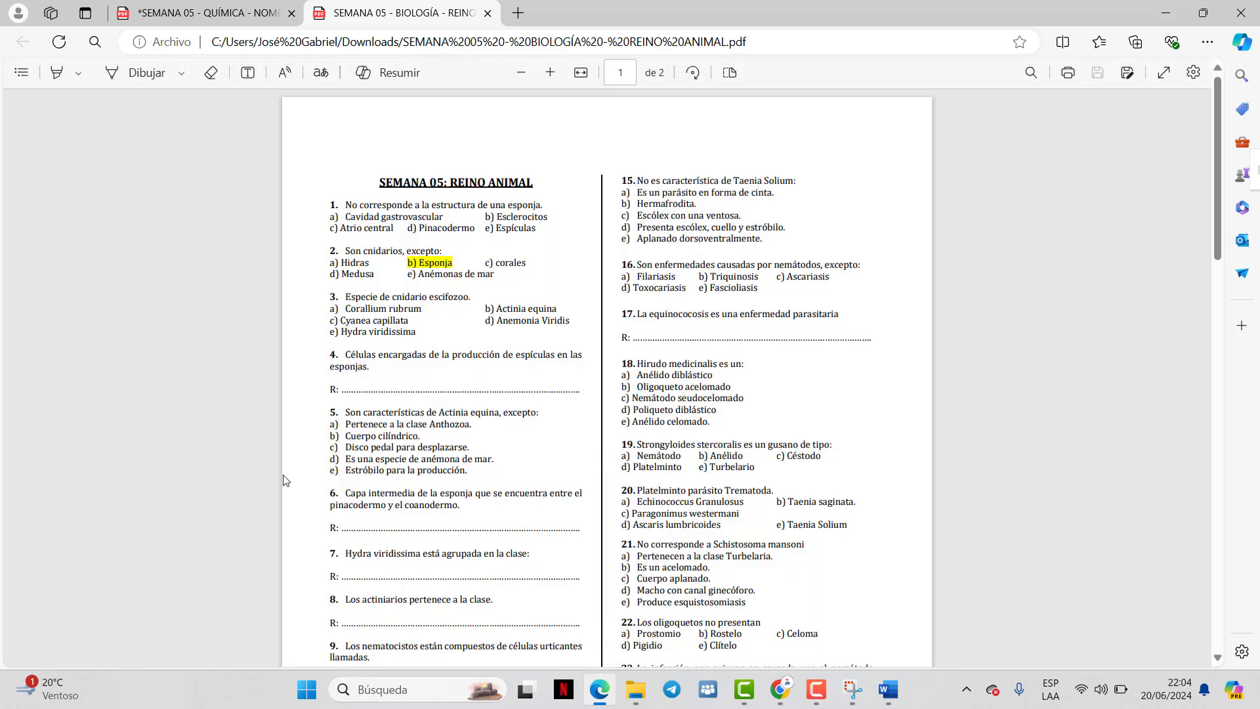
Highlight in yellow the answers a) Cavidad gastrovascular in question 1 and c) Cyanea capillata in question 3
left_click(550, 74)
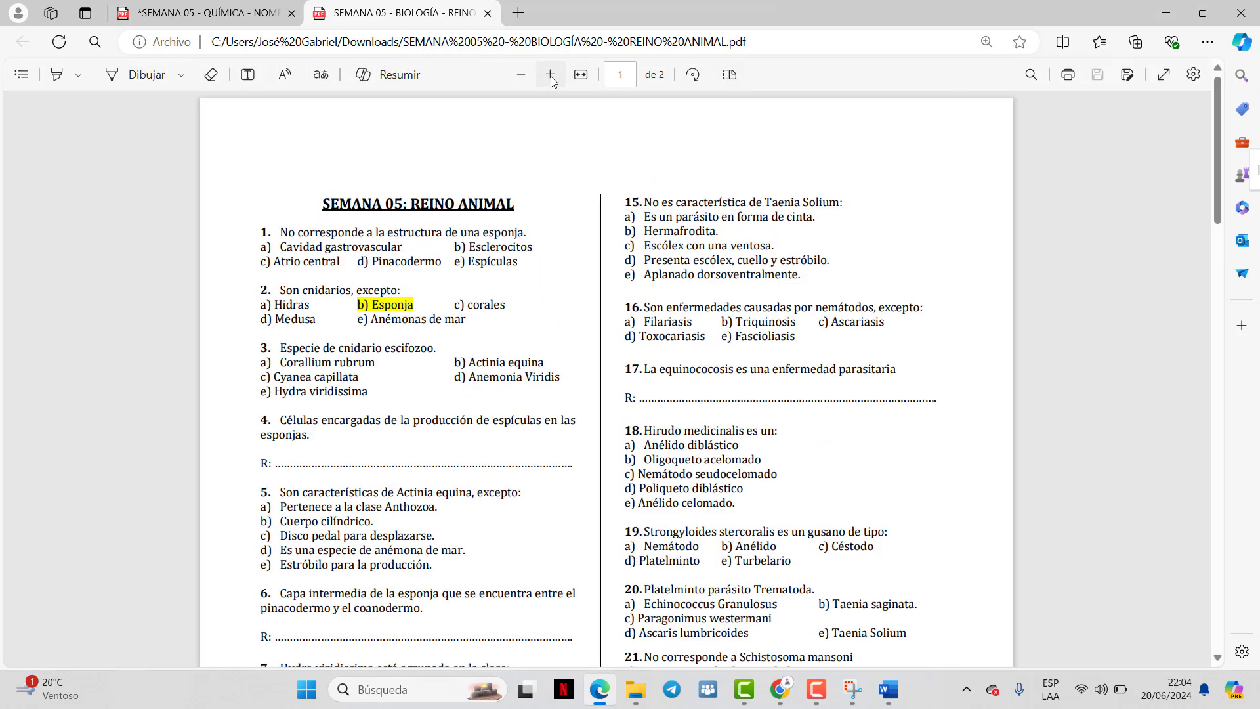
scroll(551, 193, "down", 3)
scroll(67, 157, "up", 3)
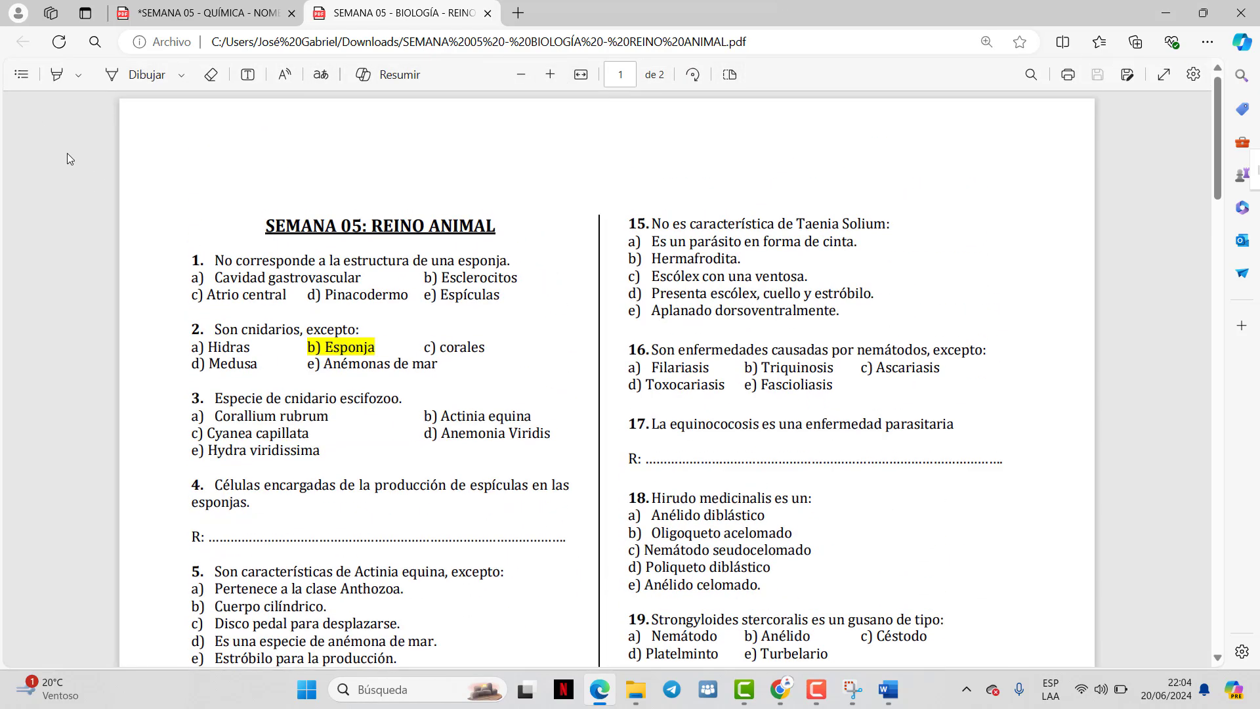
scroll(394, 229, "down", 1)
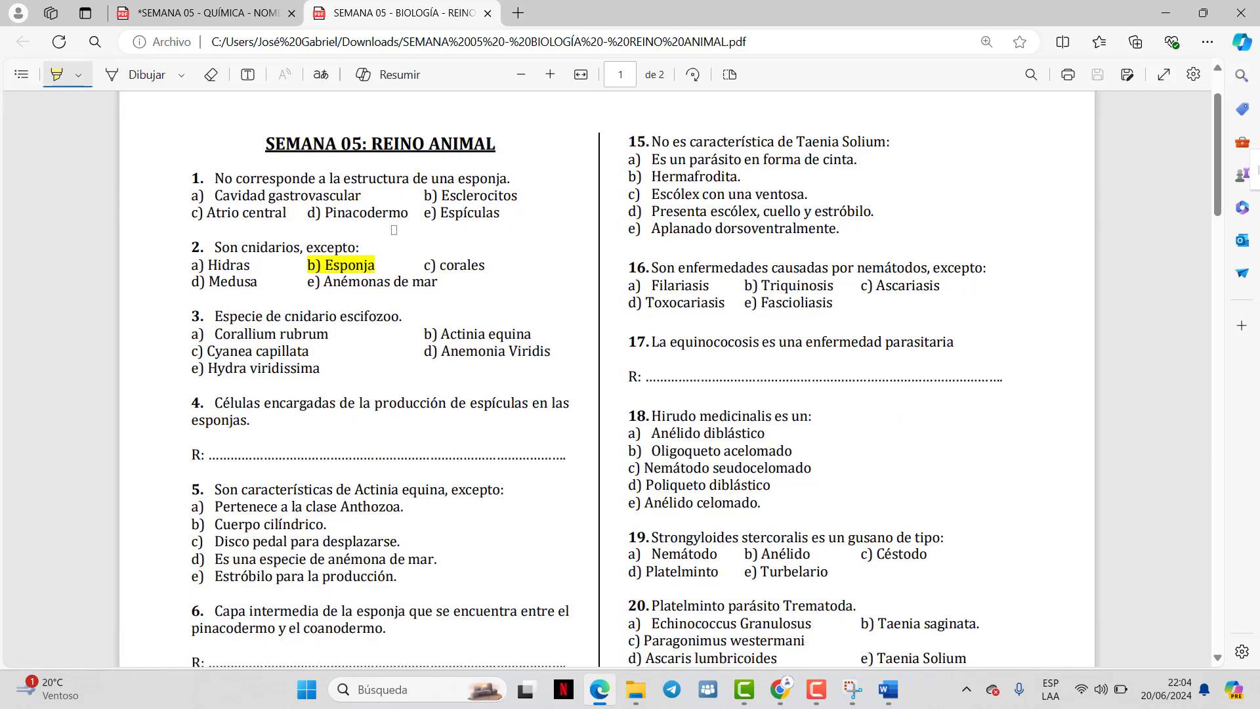
left_click(550, 74)
mouse_move(195, 215)
left_mouse_down()
mouse_move(309, 213)
mouse_move(319, 193)
mouse_move(321, 213)
left_mouse_up()
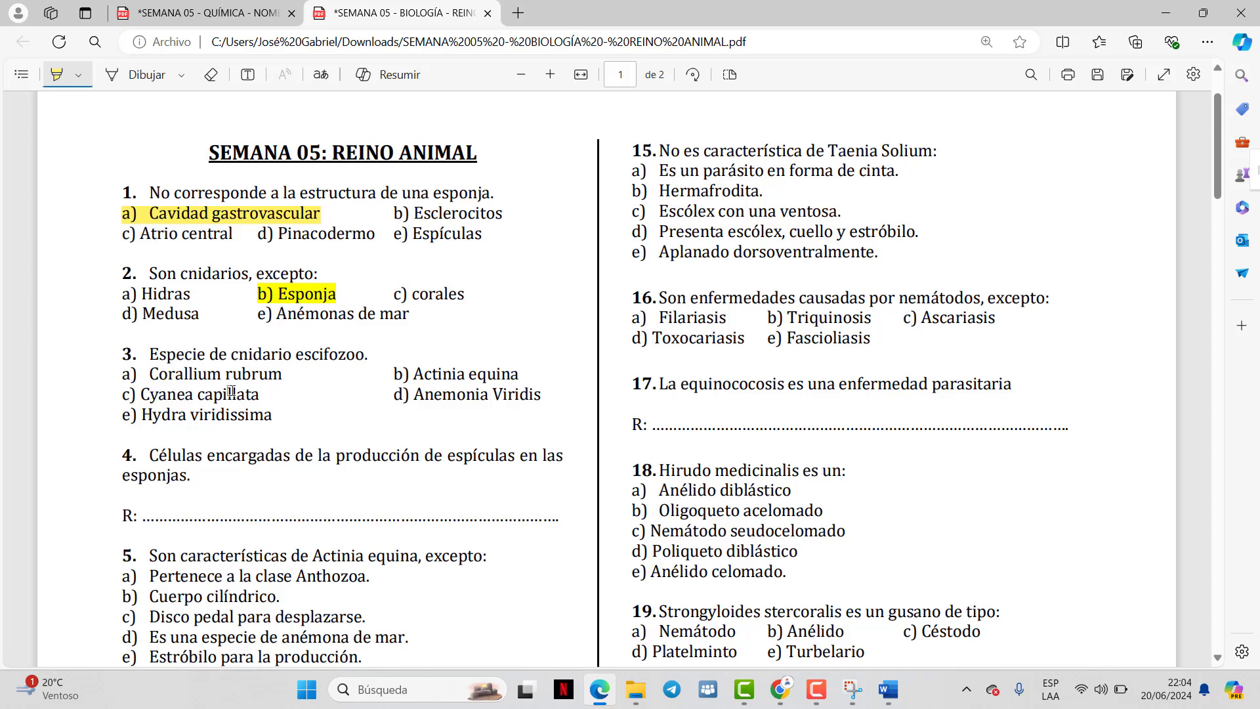
scroll(295, 254, "down", 3)
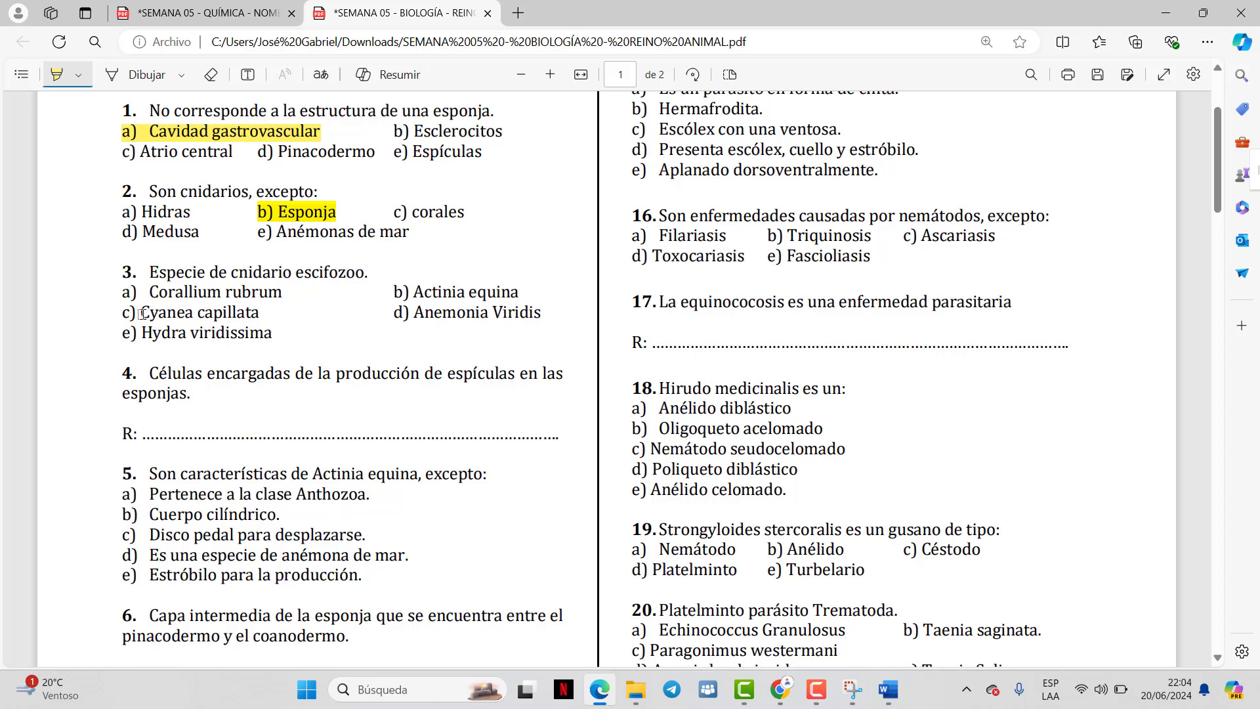
left_click_drag(122, 313, 259, 313)
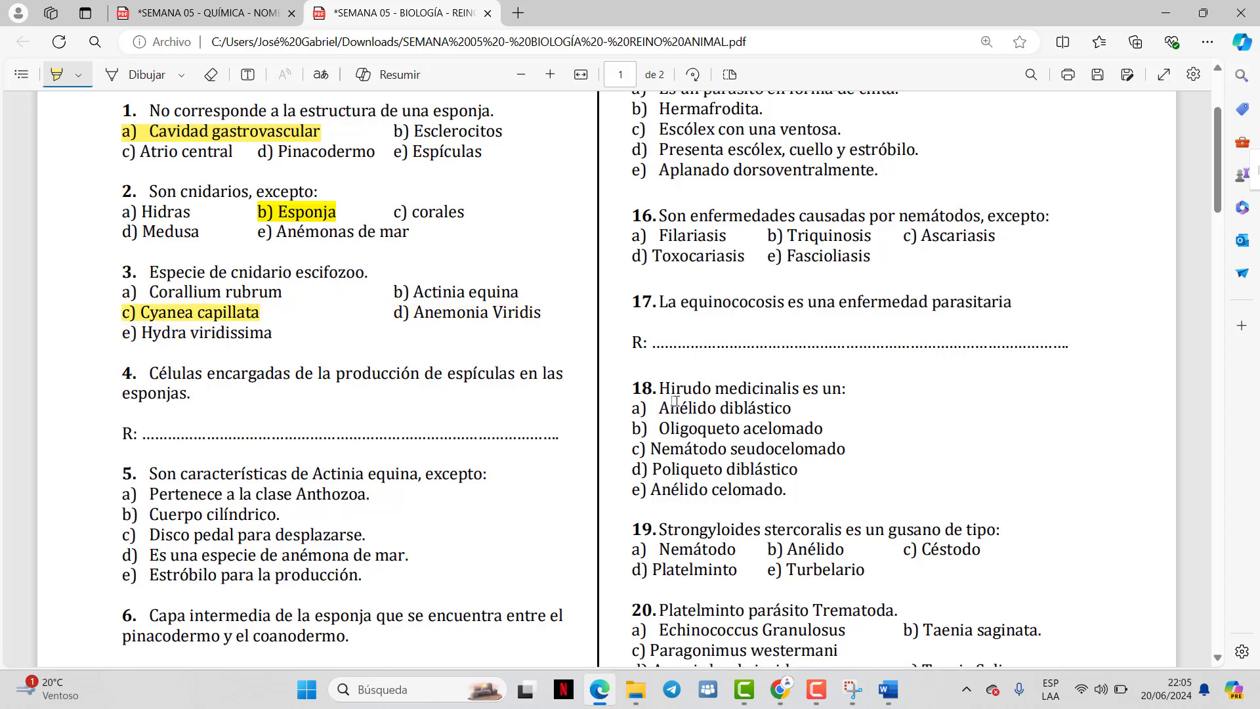
Add the text answer "esclerocitos" on the R line of question 4
left_click(550, 74)
scroll(762, 282, "up", 1)
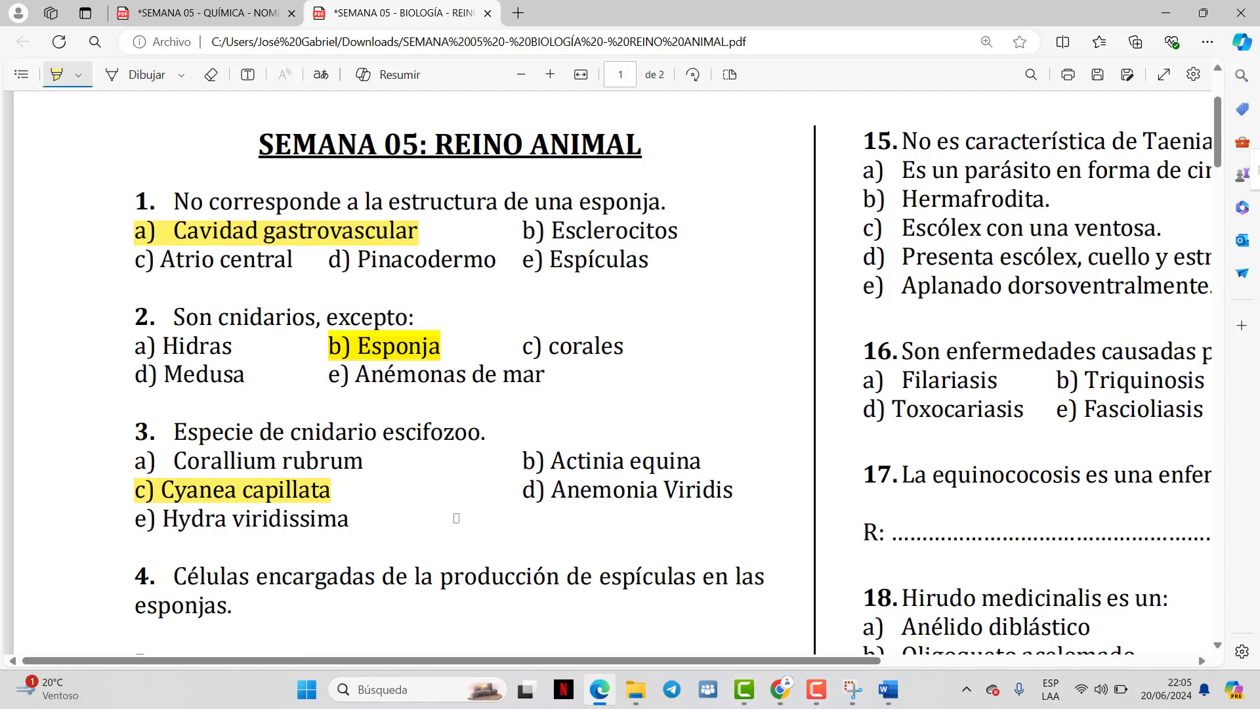
scroll(525, 517, "down", 1)
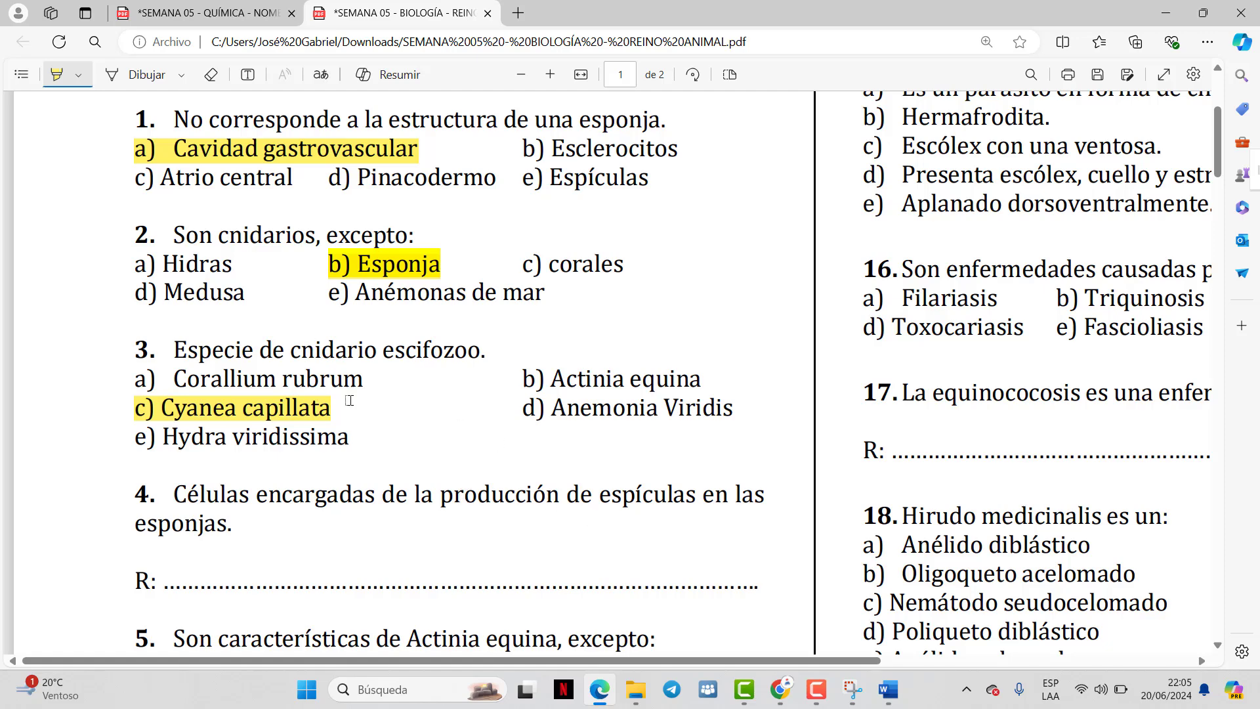
scroll(489, 424, "down", 1)
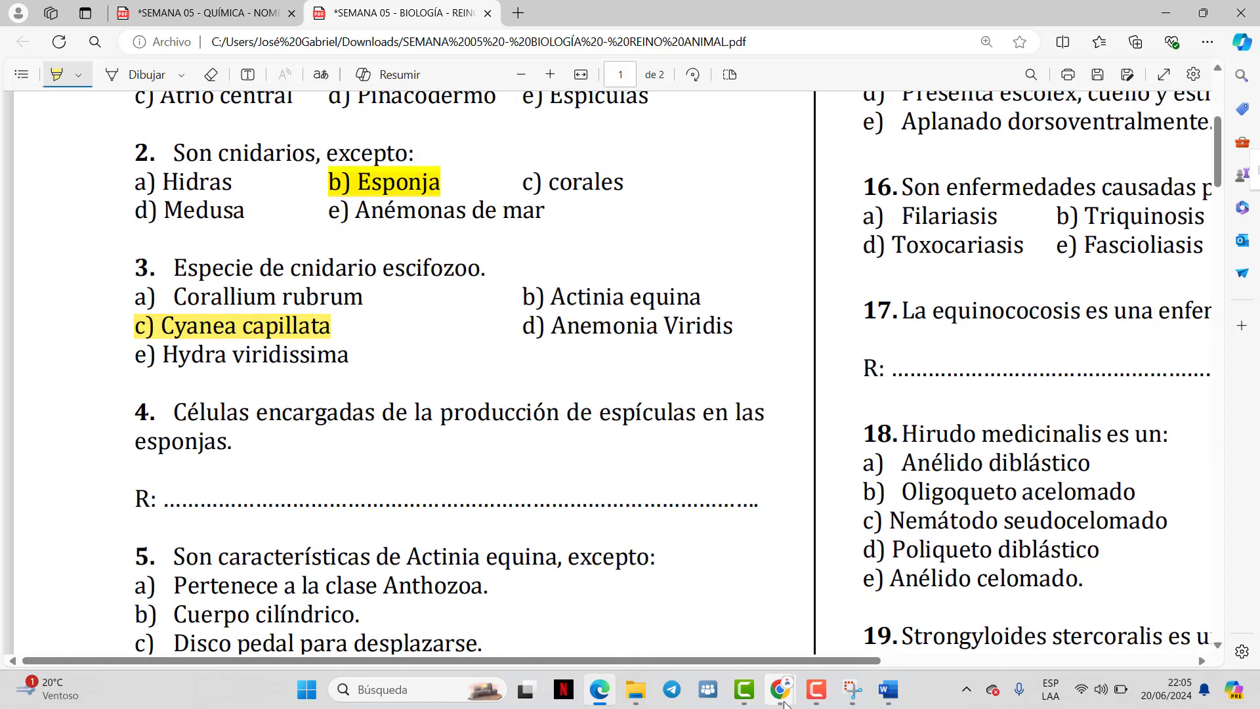
scroll(437, 256, "down", 2)
scroll(112, 113, "up", 1)
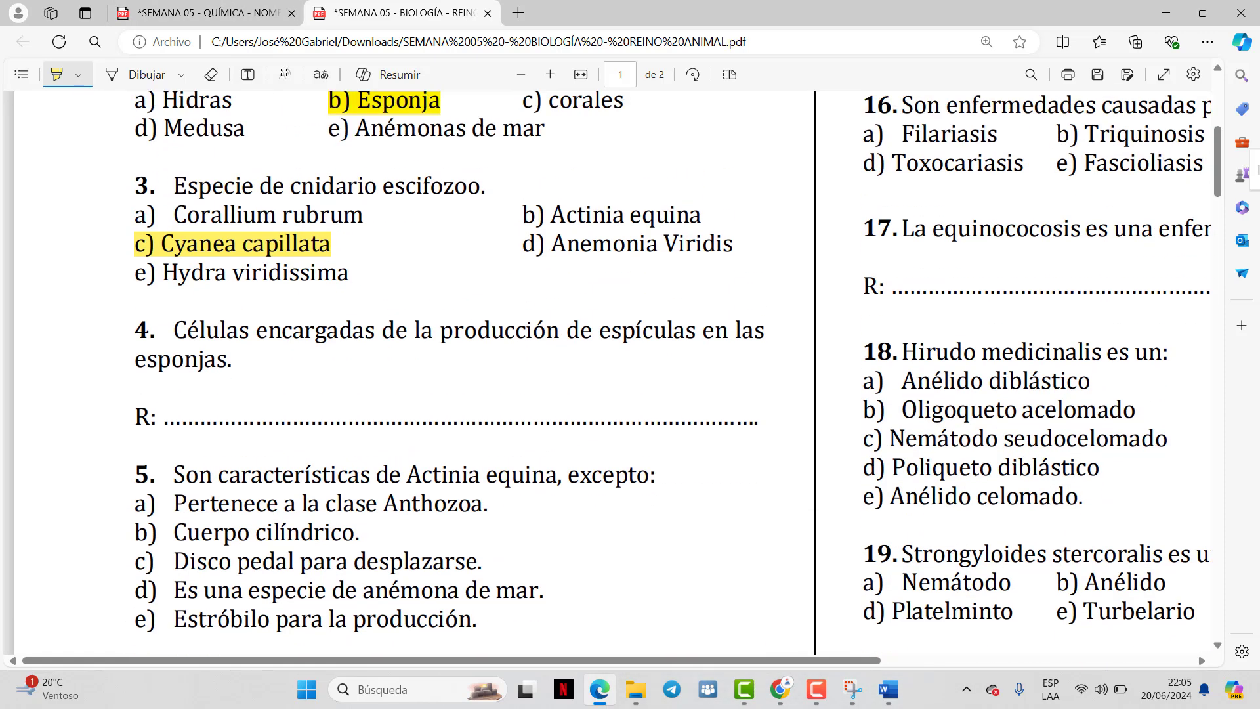
left_click(248, 74)
scroll(315, 451, "up", 1)
left_click(210, 500)
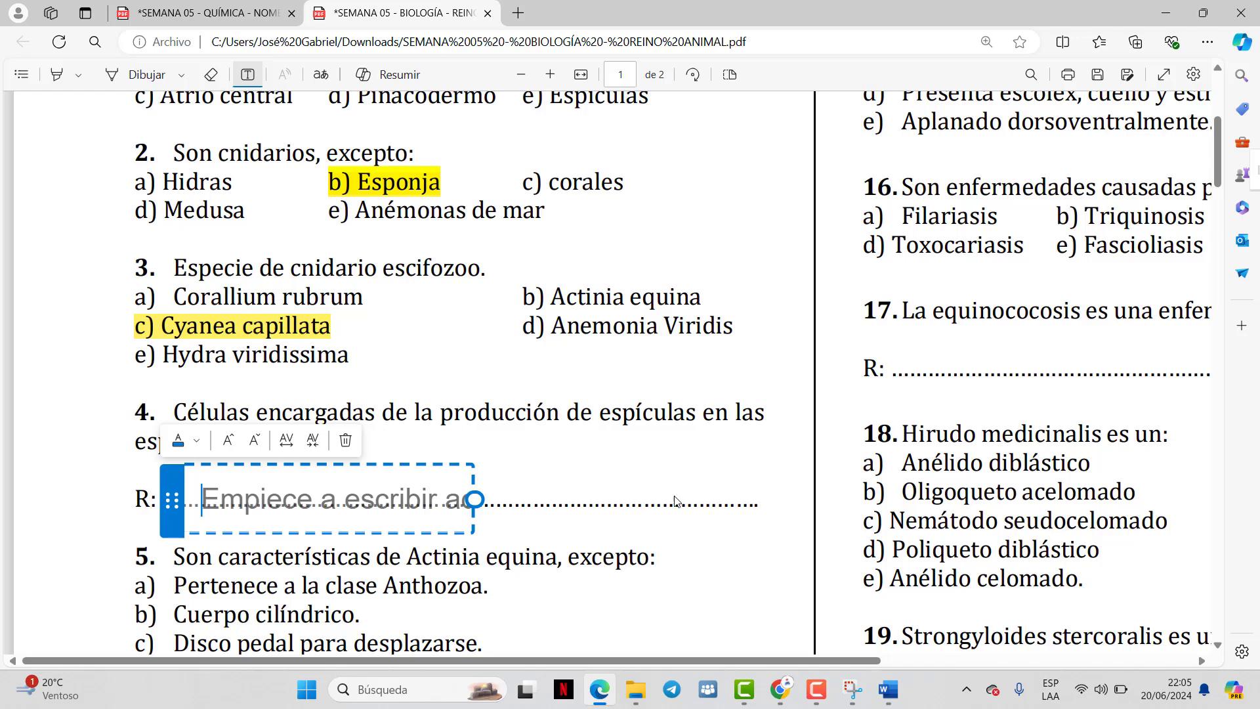
type("ees")
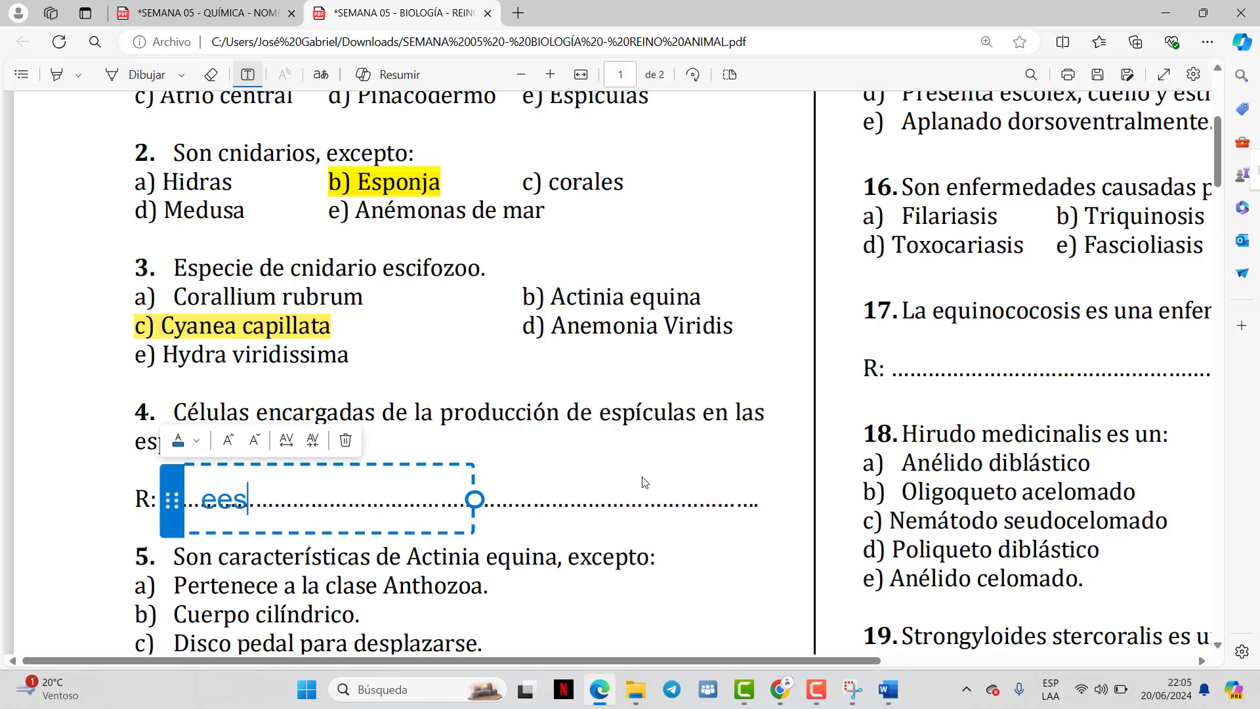
key("BackSpace")
key("BackSpace")
type("sclor")
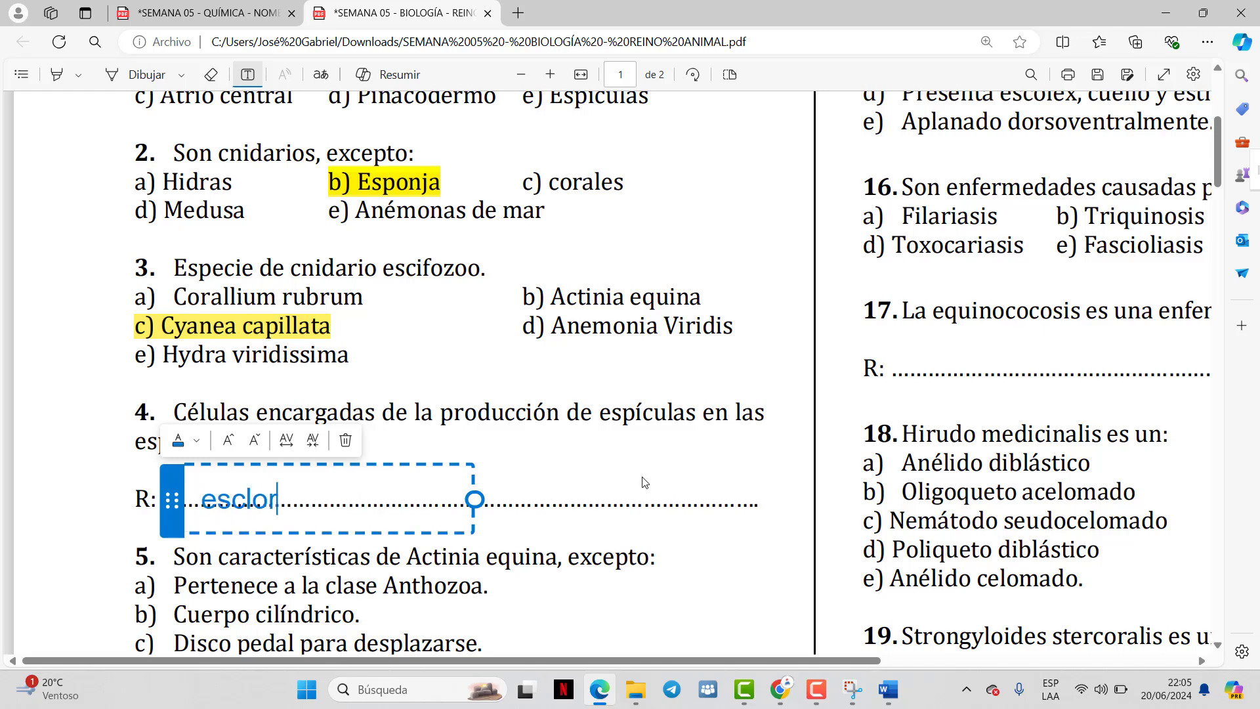
type("icitro")
key("BackSpace")
key("BackSpace")
type("os")
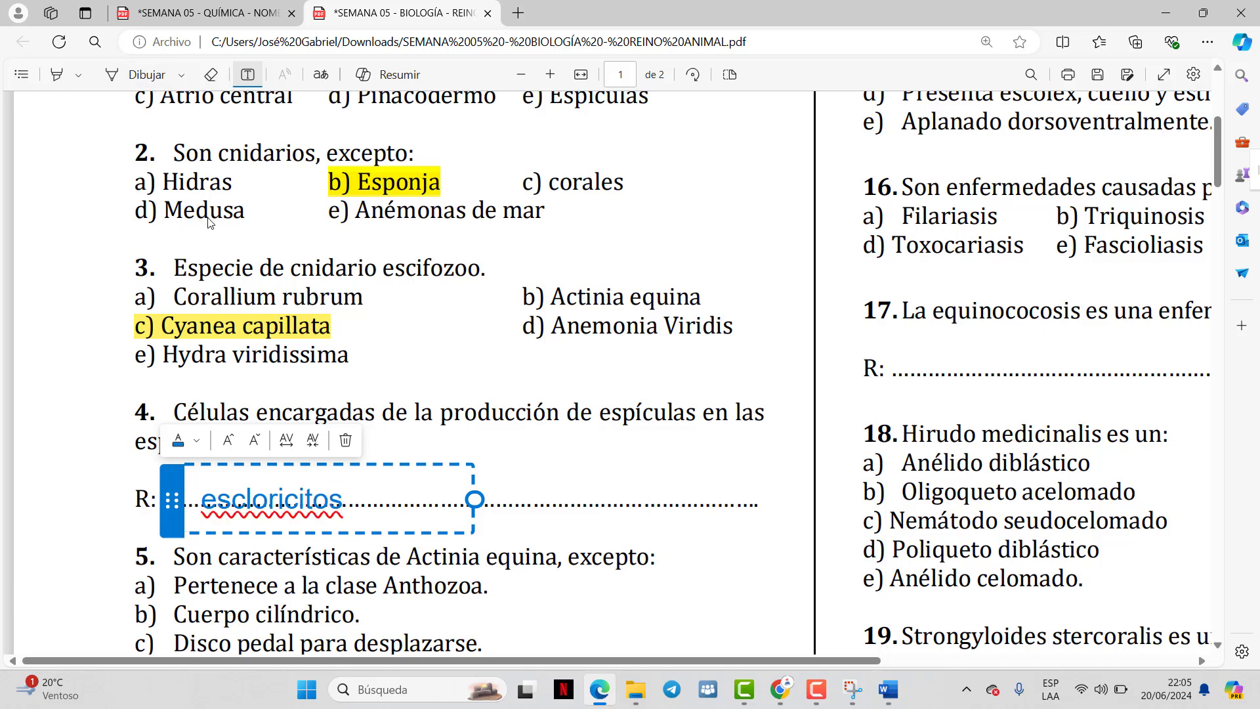
key("BackSpace")
key("BackSpace")
key("BackSpace")
key("BackSpace")
key("BackSpace")
key("BackSpace")
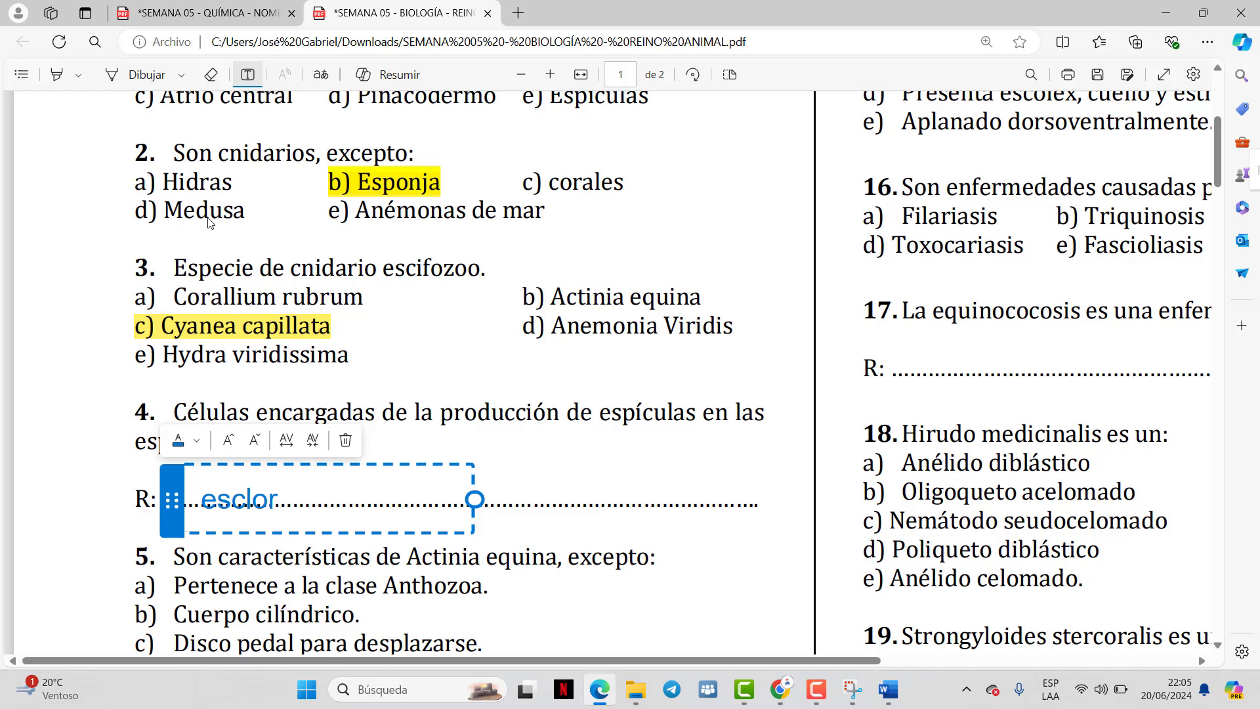
key("BackSpace")
key("BackSpace")
type("erocitos")
left_click(120, 76)
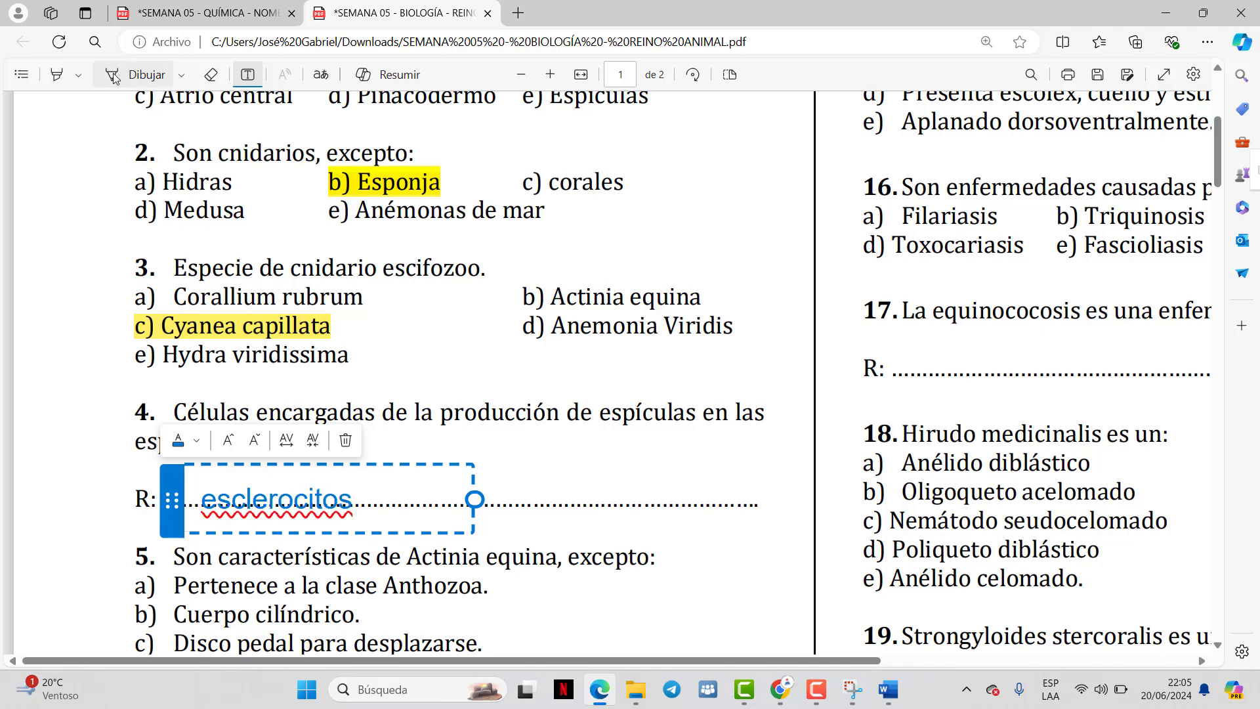
Highlight in yellow the answer e) Estróbilo para la producción in question 5
scroll(197, 315, "down", 3)
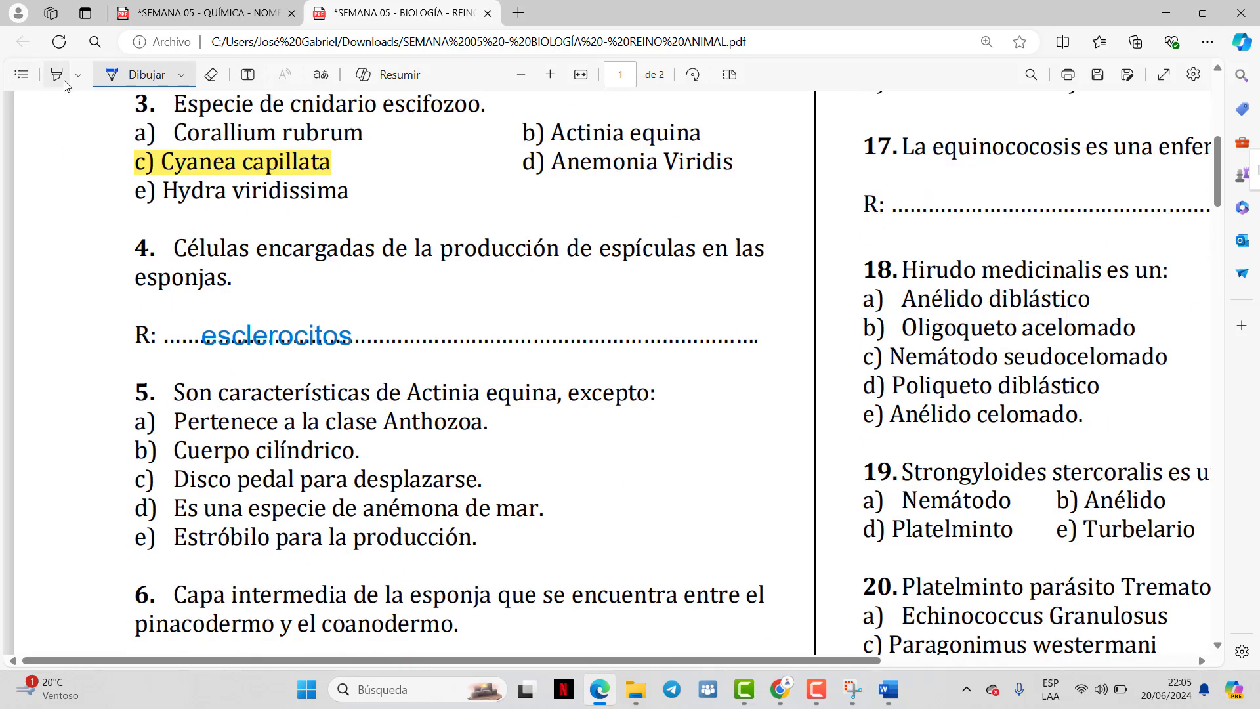
scroll(388, 390, "down", 1)
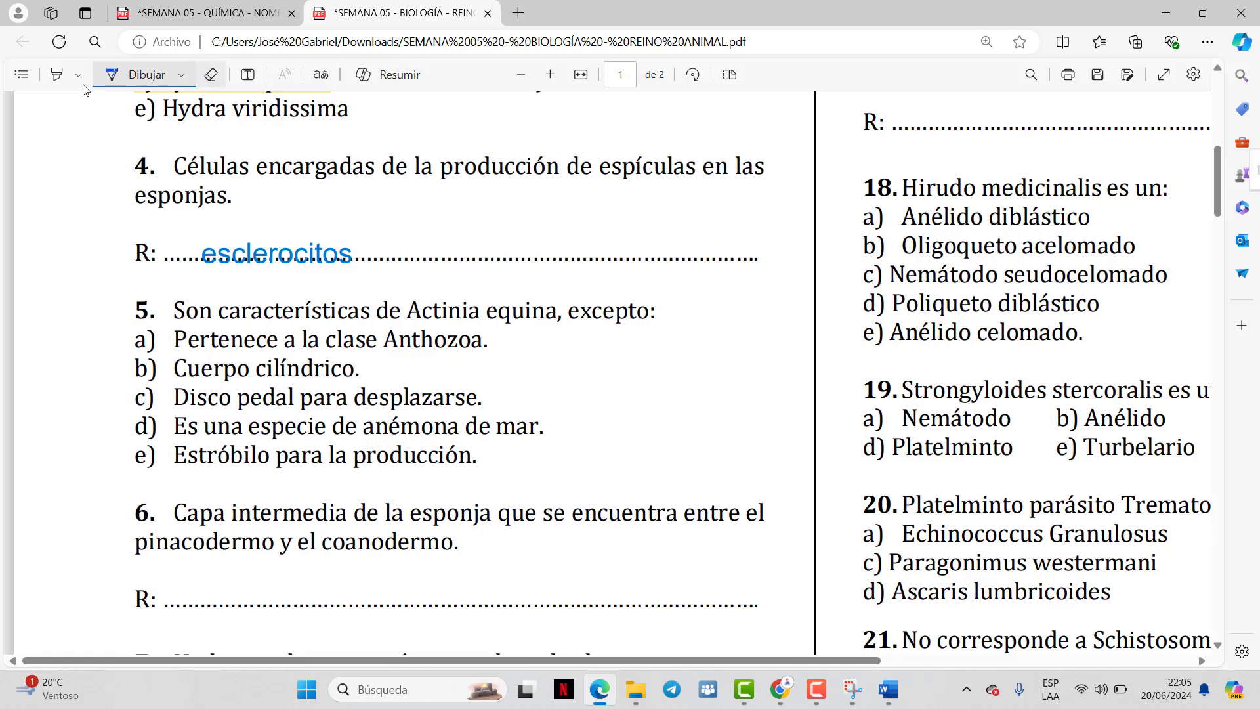
left_click(56, 74)
left_click_drag(139, 448, 568, 441)
Add the text answer "mesohilo" on the R line of question 6 and shift it slightly further along the line
scroll(625, 442, "down", 3)
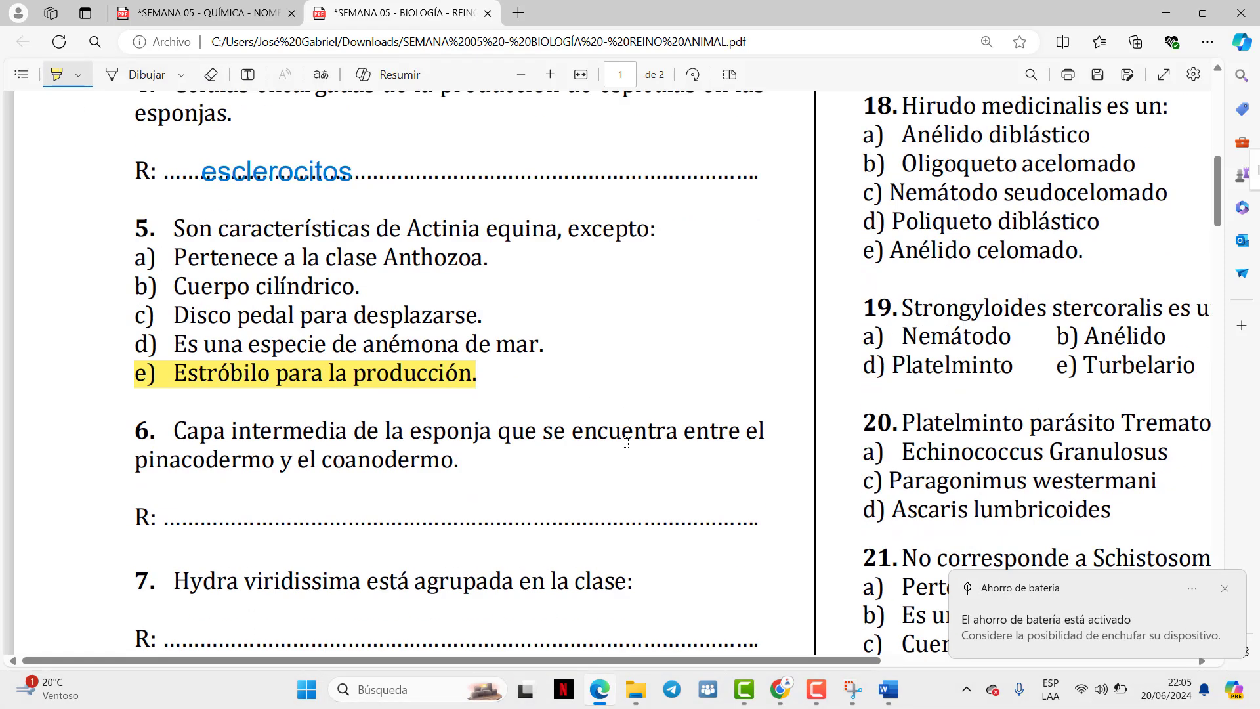
scroll(633, 442, "down", 2)
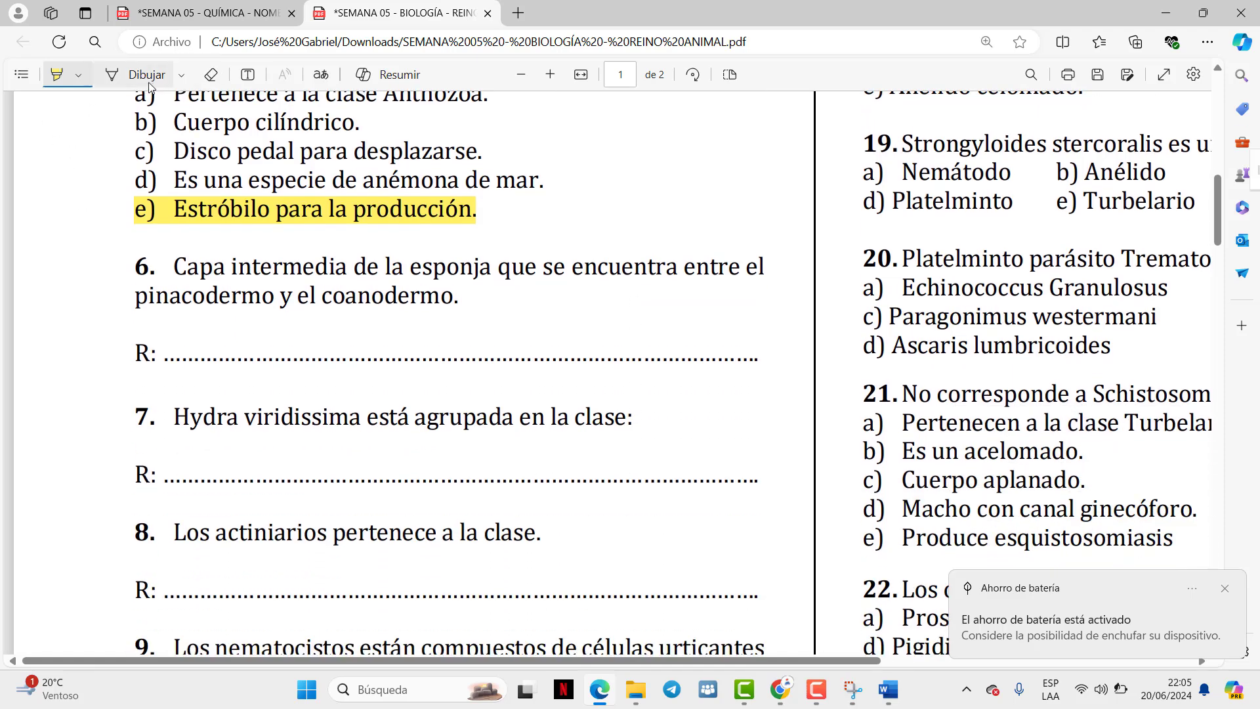
left_click(248, 74)
left_click(197, 343)
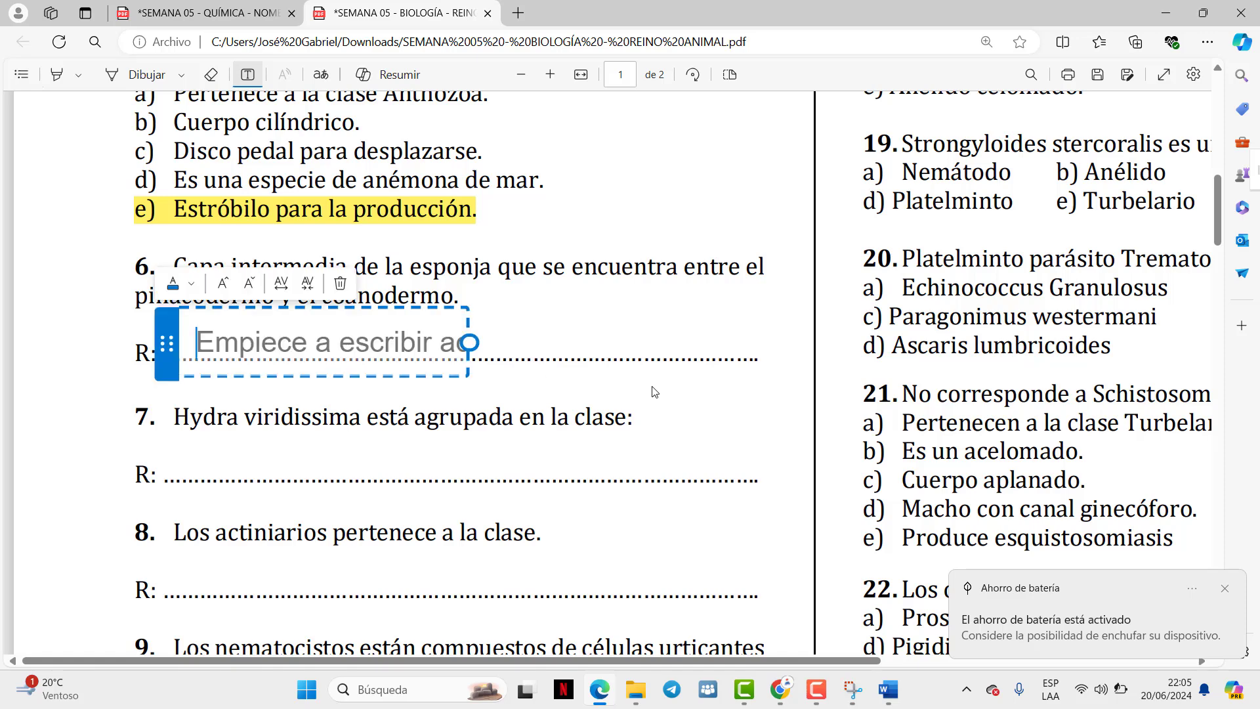
type("mesohilo")
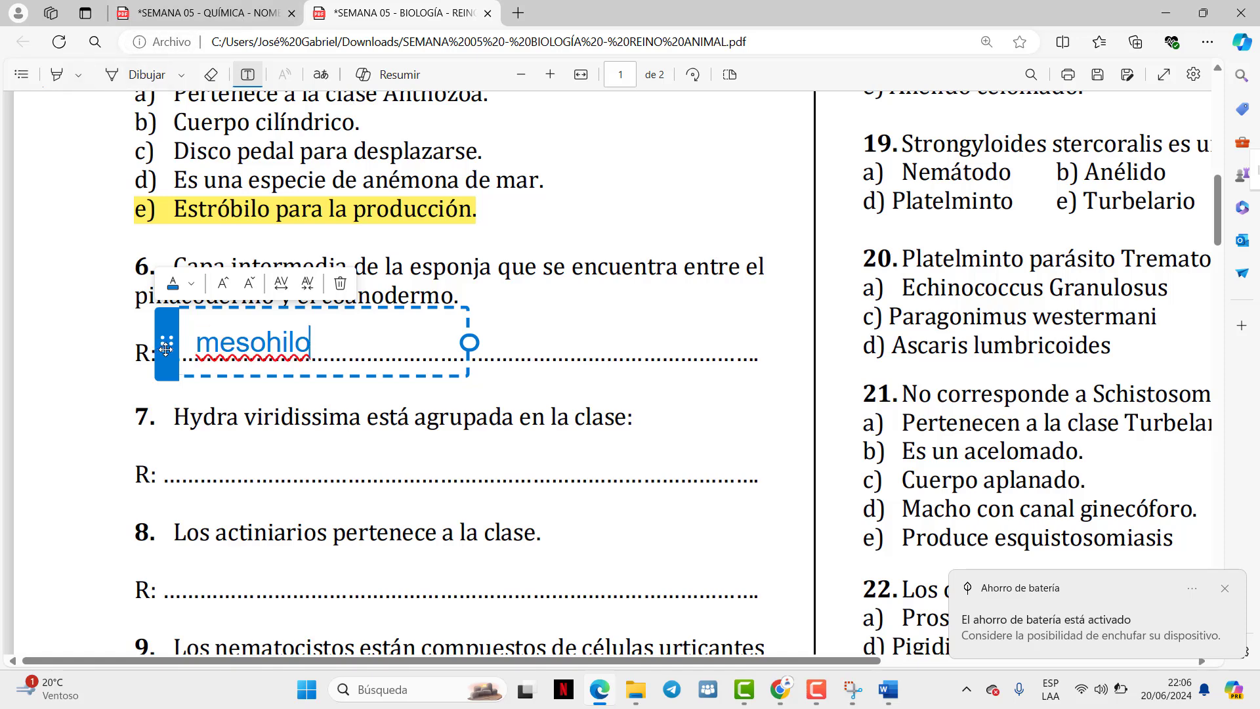
left_click_drag(166, 349, 212, 349)
left_click(122, 92)
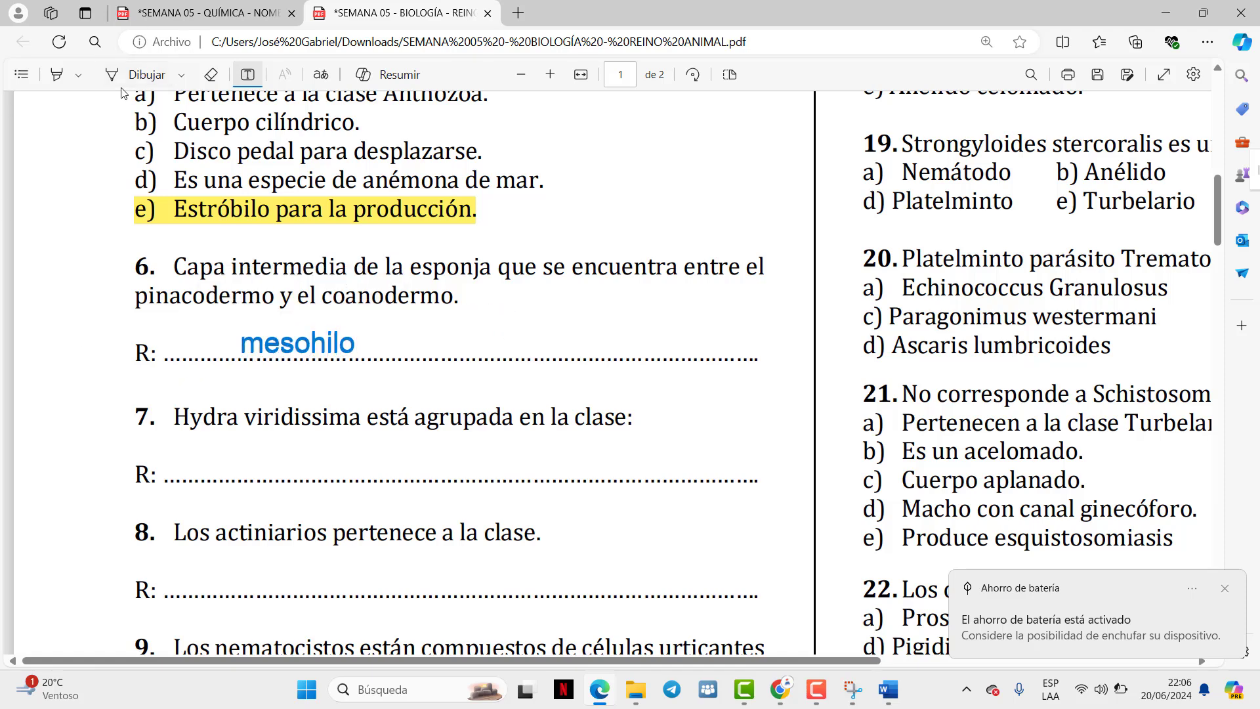
Add the text answer "hydrozoa" on the R line of question 7
scroll(196, 455, "down", 2)
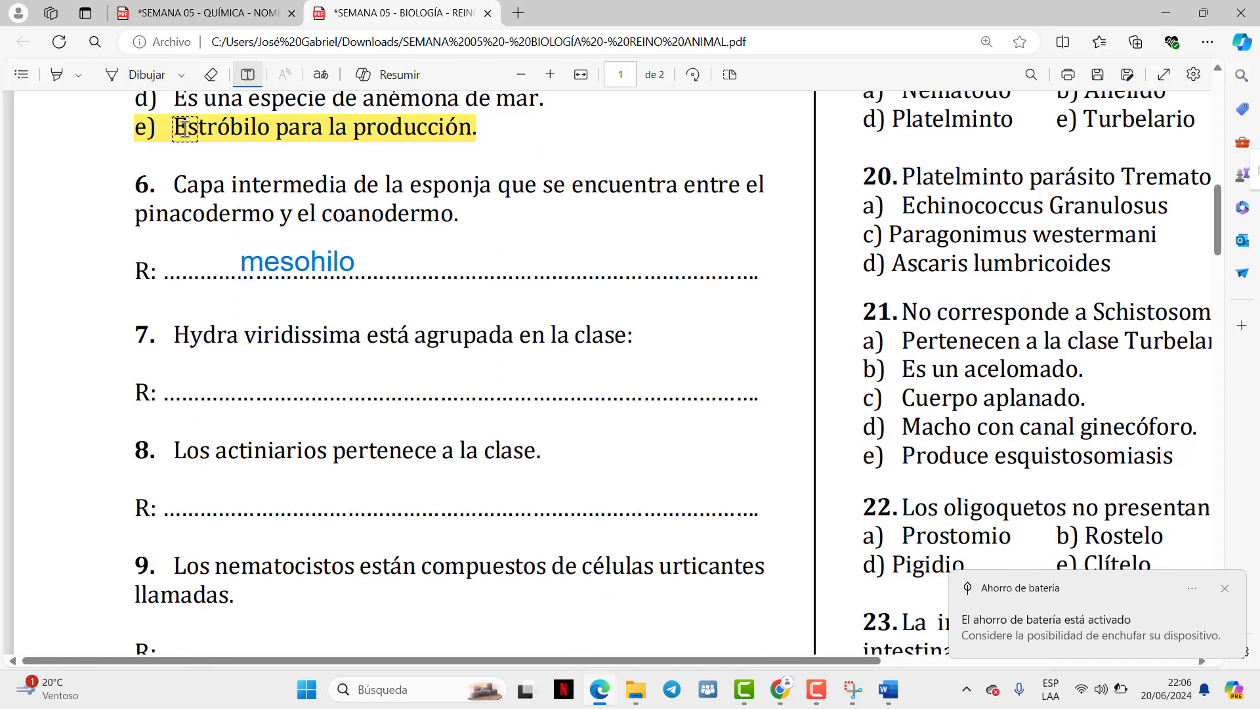
left_click(215, 388)
type("h")
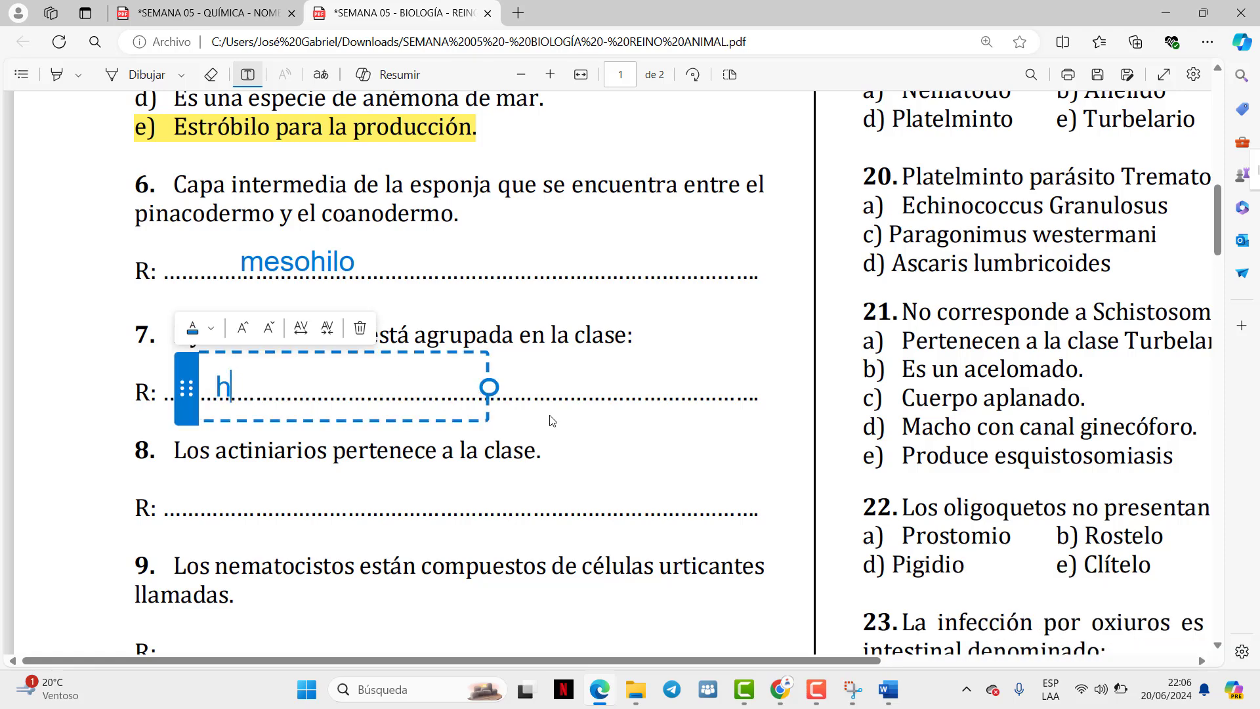
type("ydrozo")
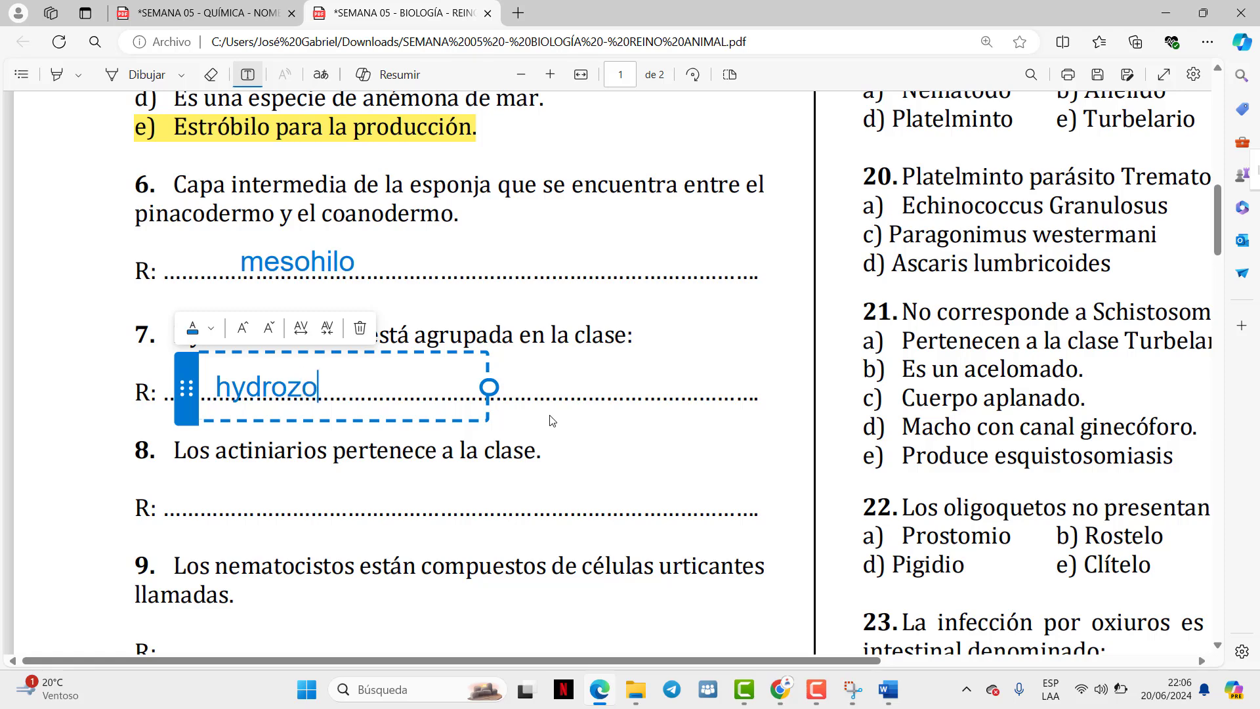
type("a")
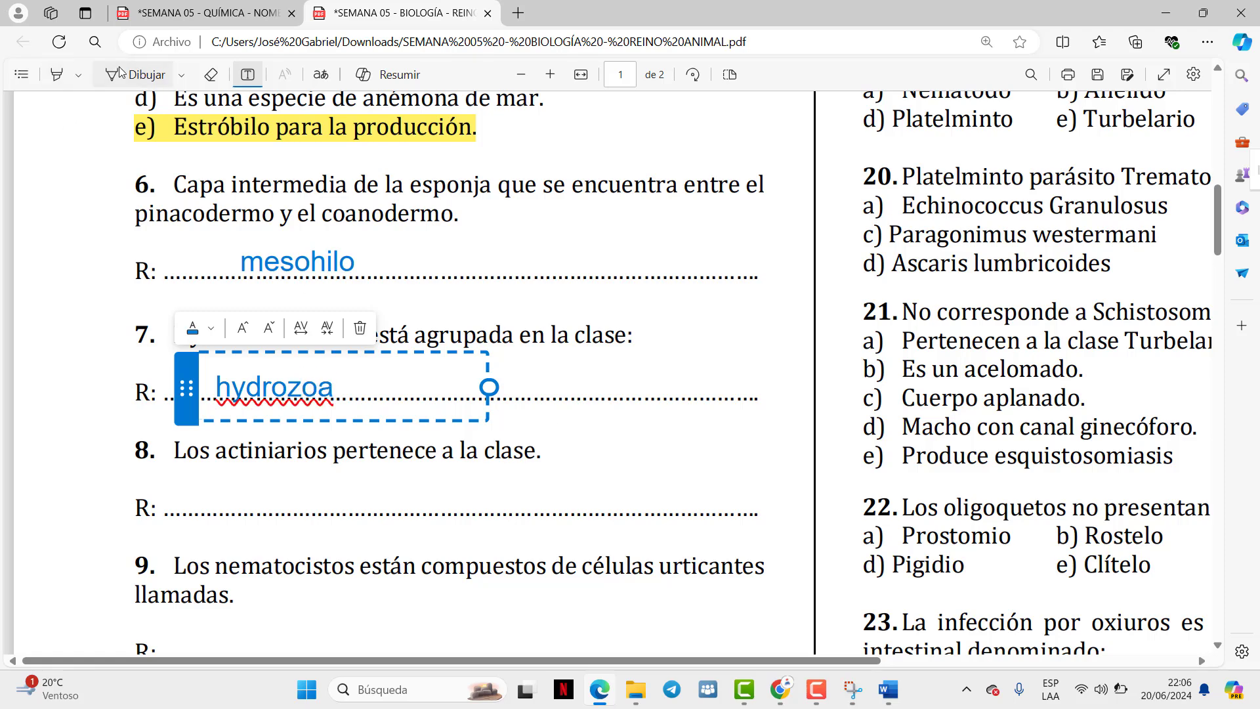
left_click(119, 70)
Add the text answer "anthozoa" on the R line of question 8
scroll(179, 439, "down", 1)
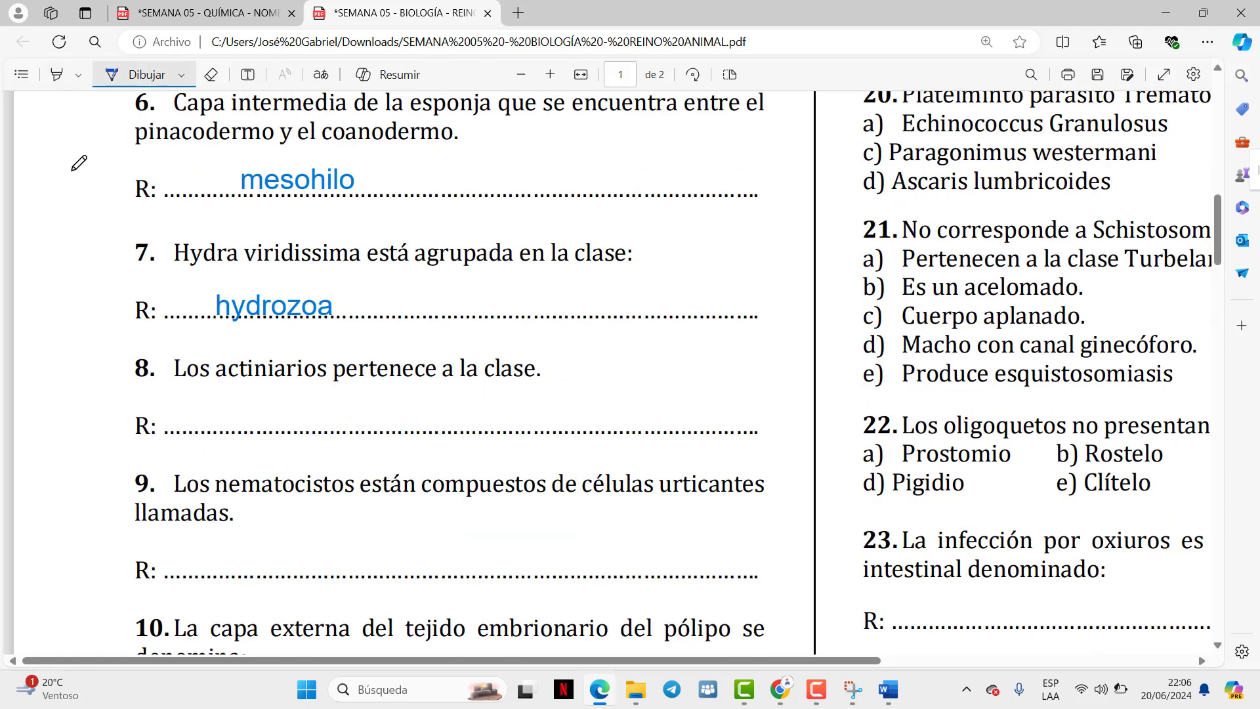
left_click(248, 74)
left_click(236, 418)
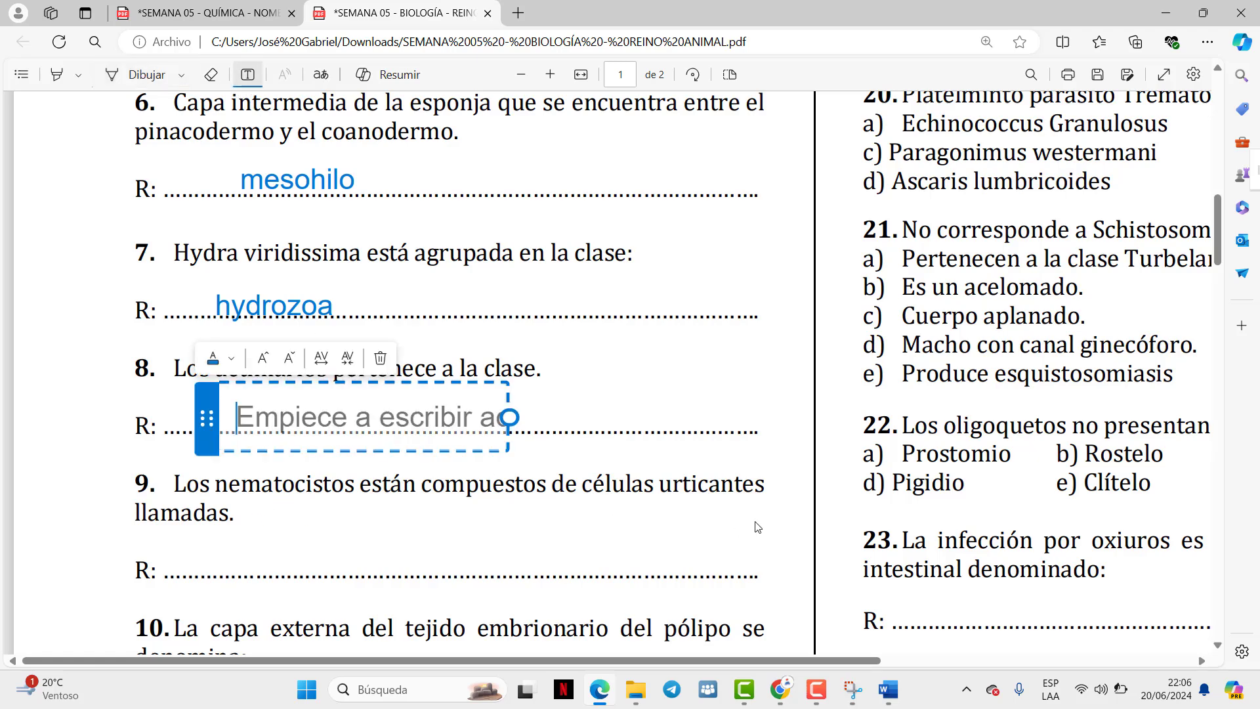
type("anto")
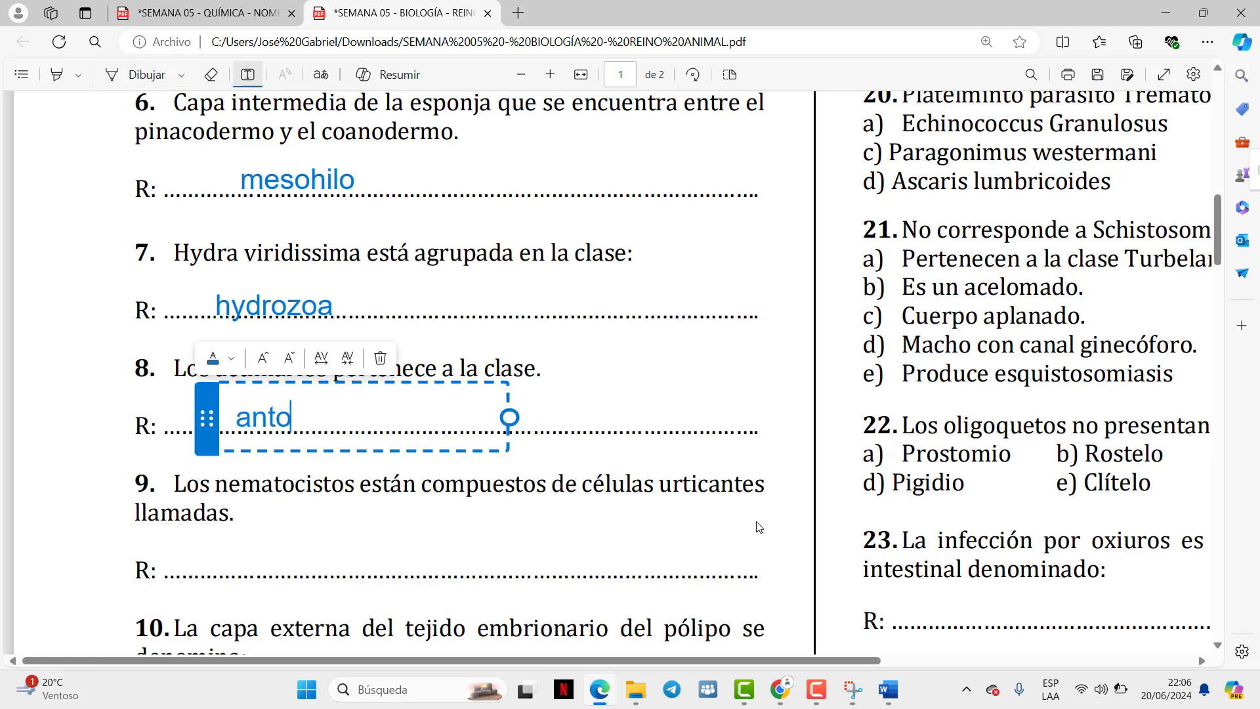
type("zoa")
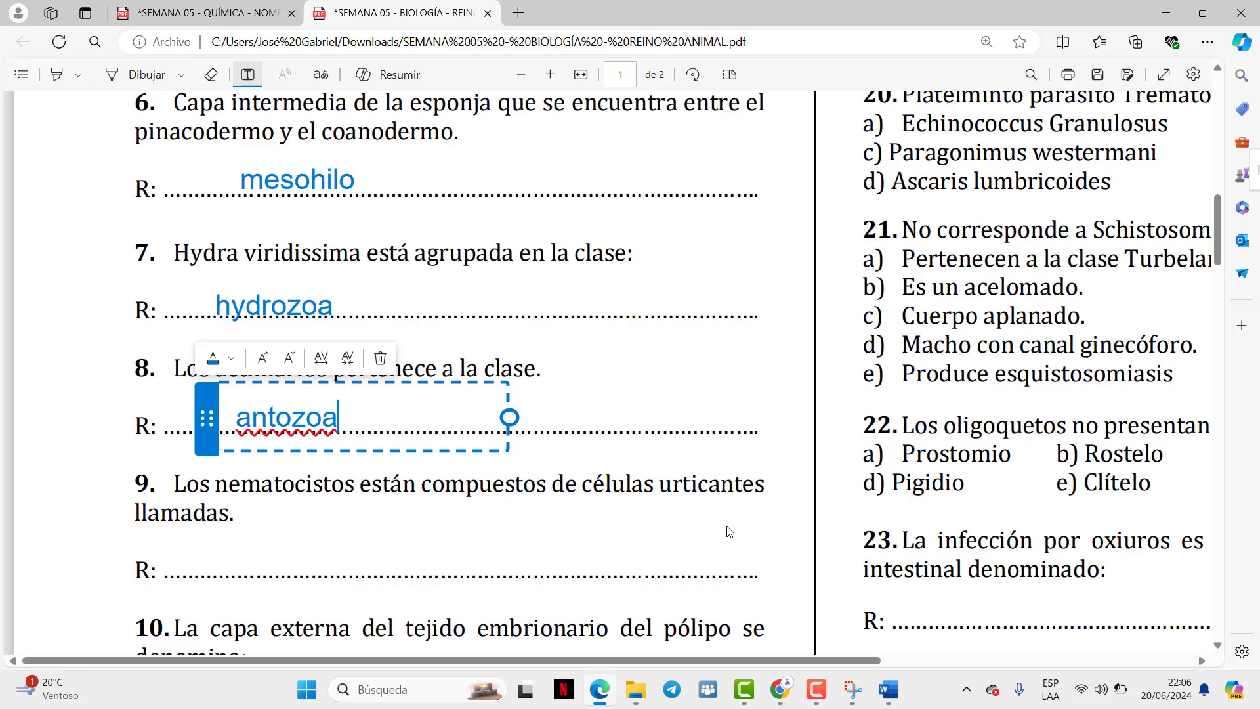
key("Left")
key("Left")
type("h")
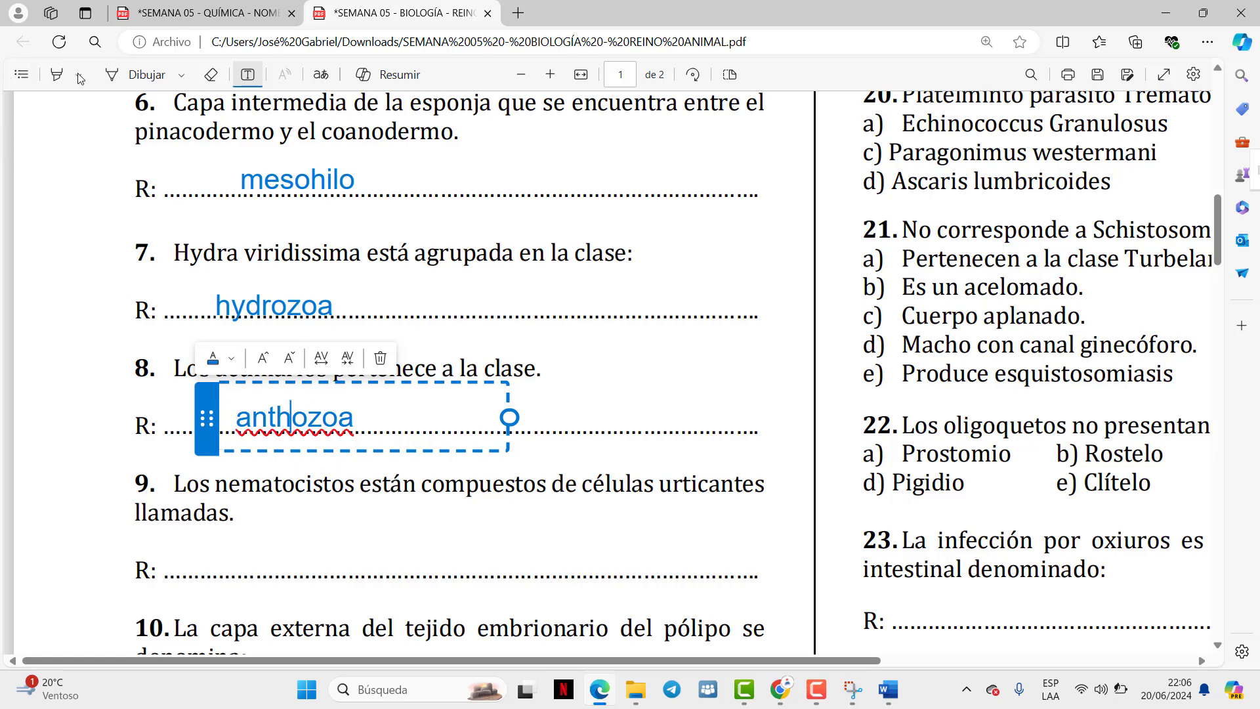
left_click(146, 82)
Place an empty text box on the R line of question 9
scroll(216, 315, "down", 1)
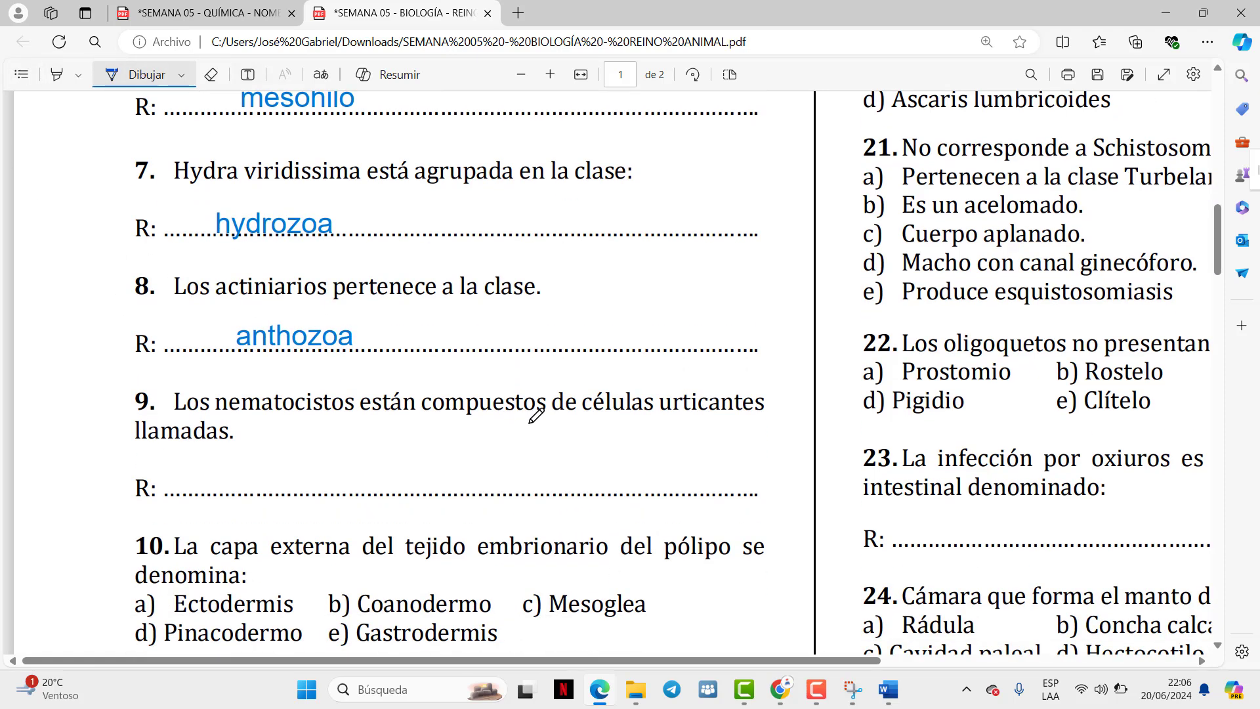
scroll(104, 318, "up", 1)
scroll(107, 320, "down", 1)
left_click(246, 75)
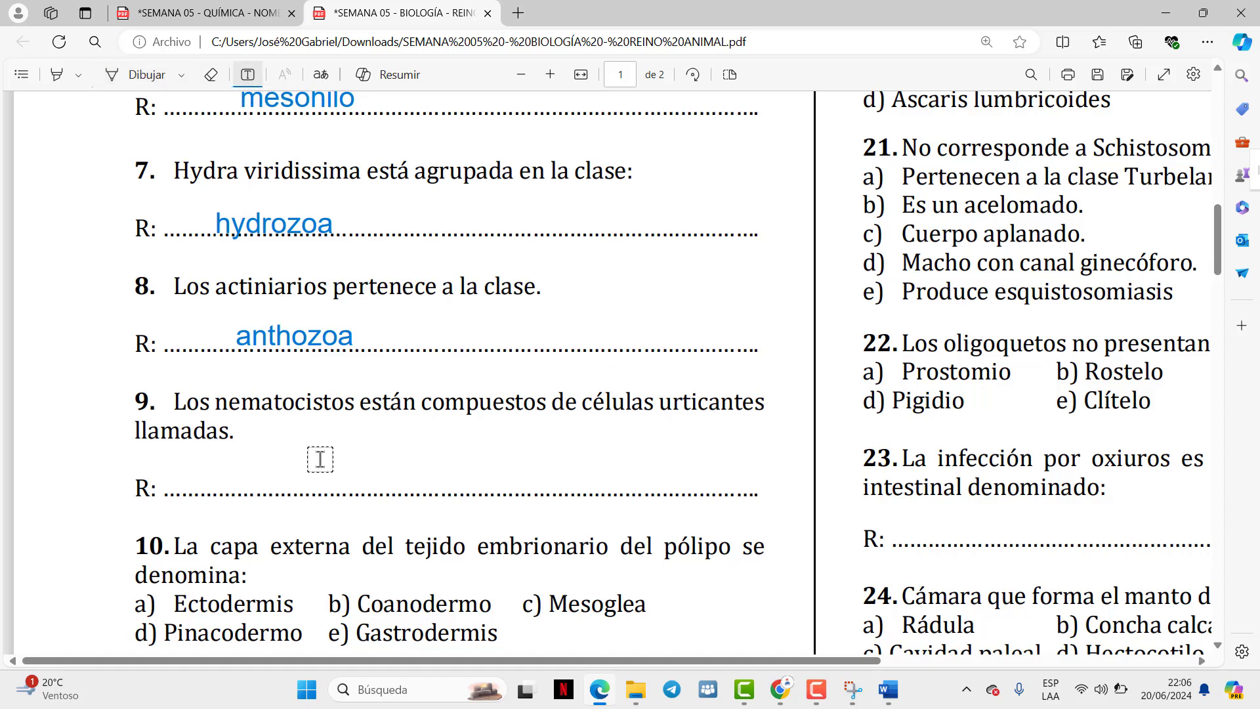
left_click(253, 477)
type("cni")
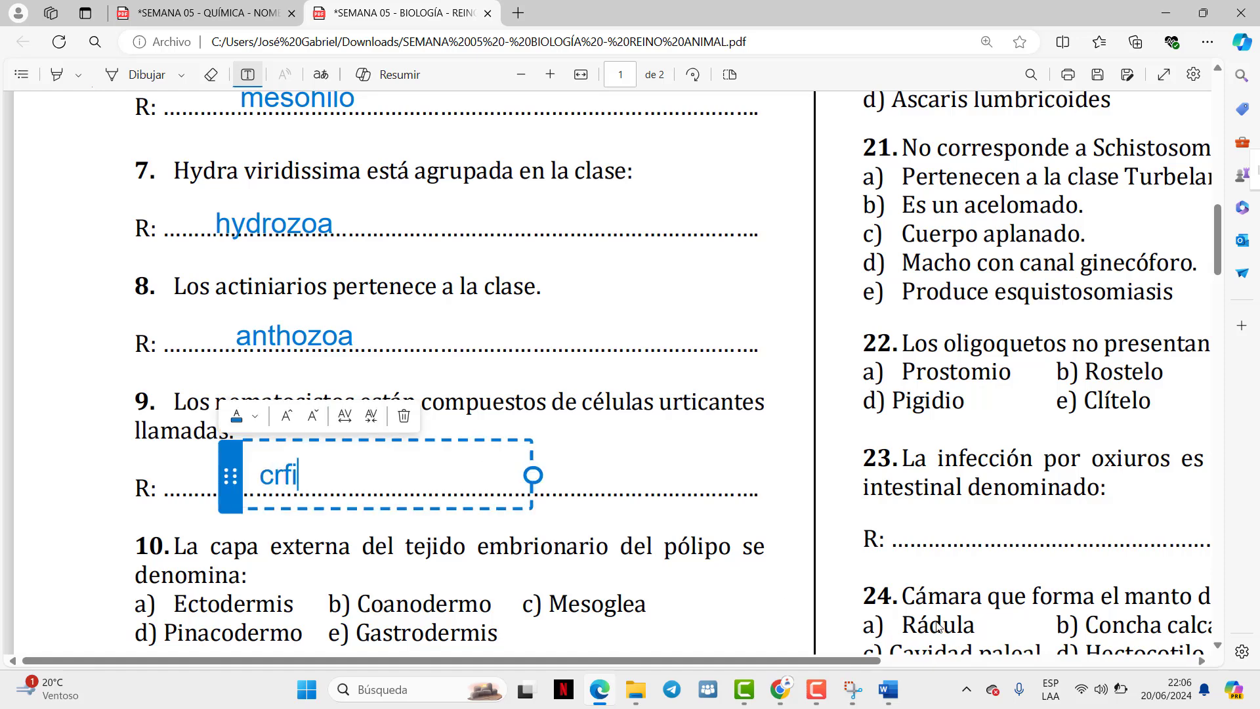
key("BackSpace")
key("BackSpace")
key("BackSpace")
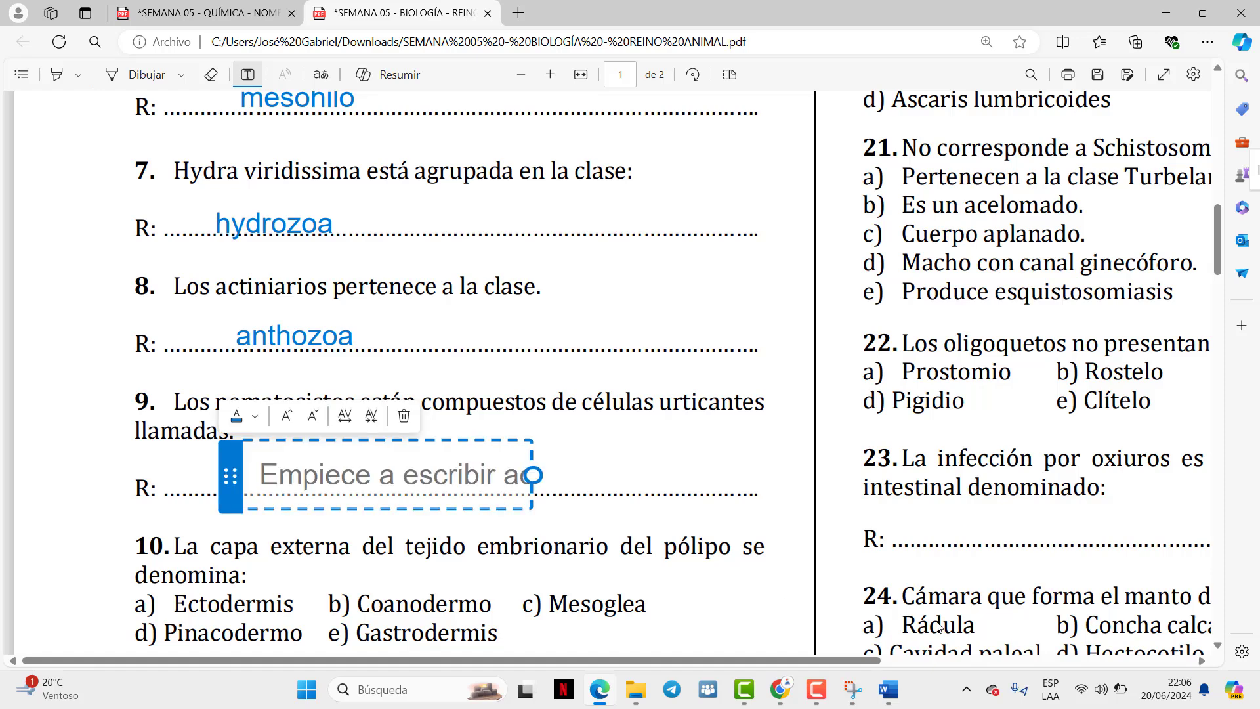
type("N")
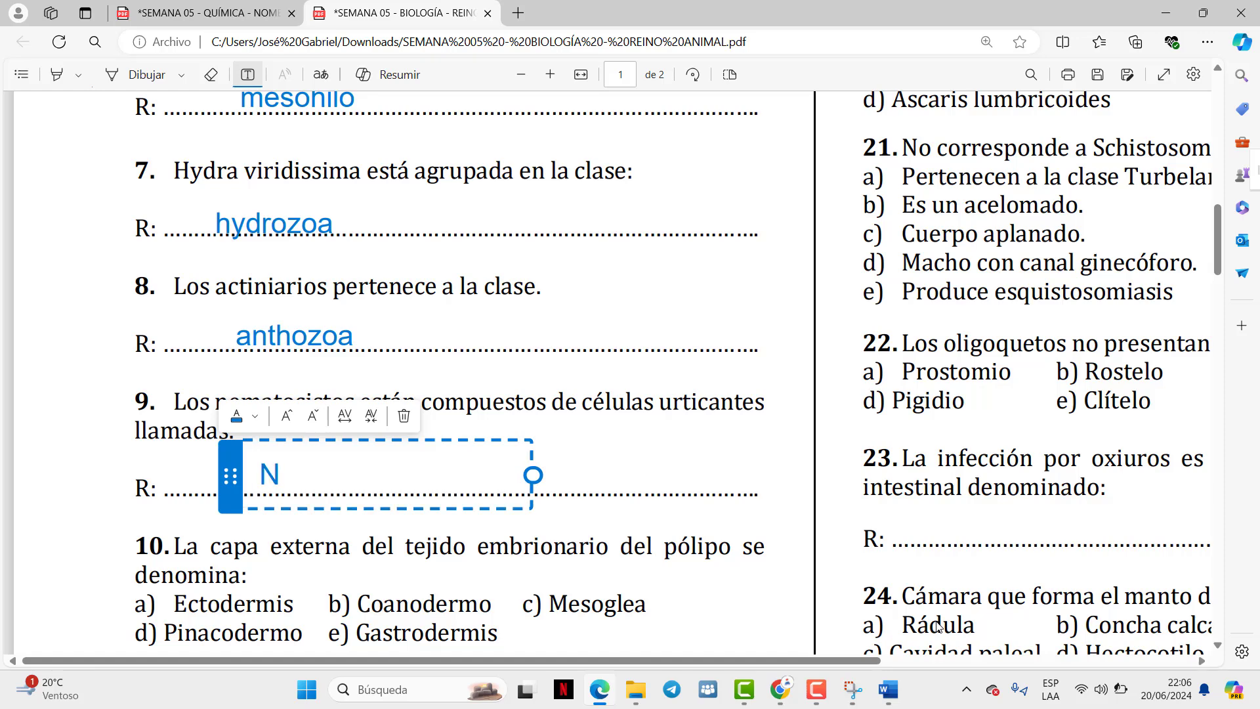
key("BackSpace")
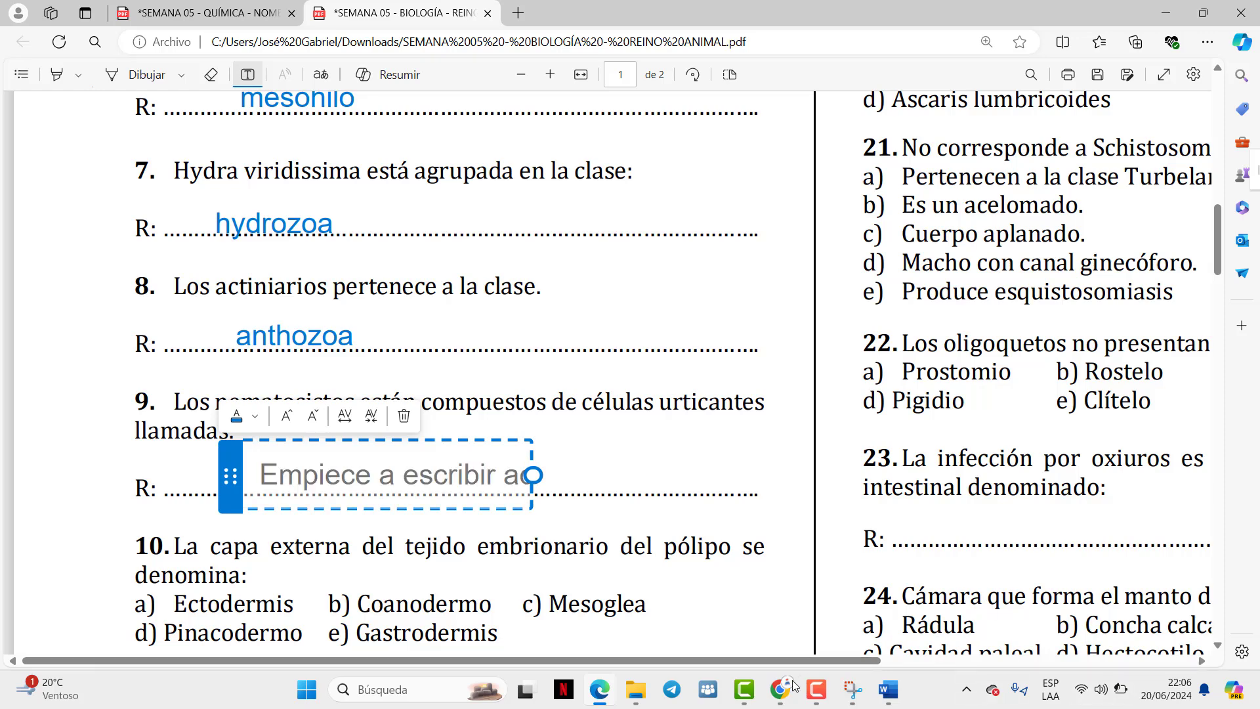
Switch to Chrome and search Google for "cnidocitos" in a new tab
mouse_move(794, 684)
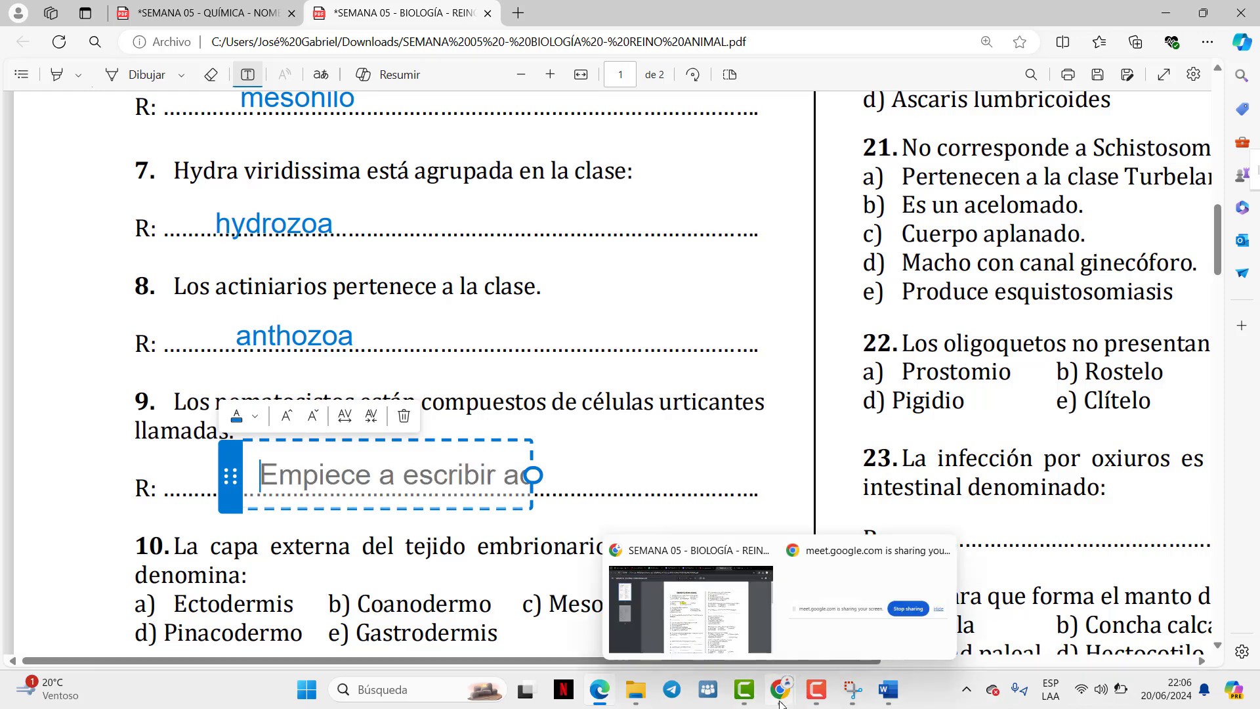
left_click(720, 622)
left_click(1092, 16)
left_click(1034, 60)
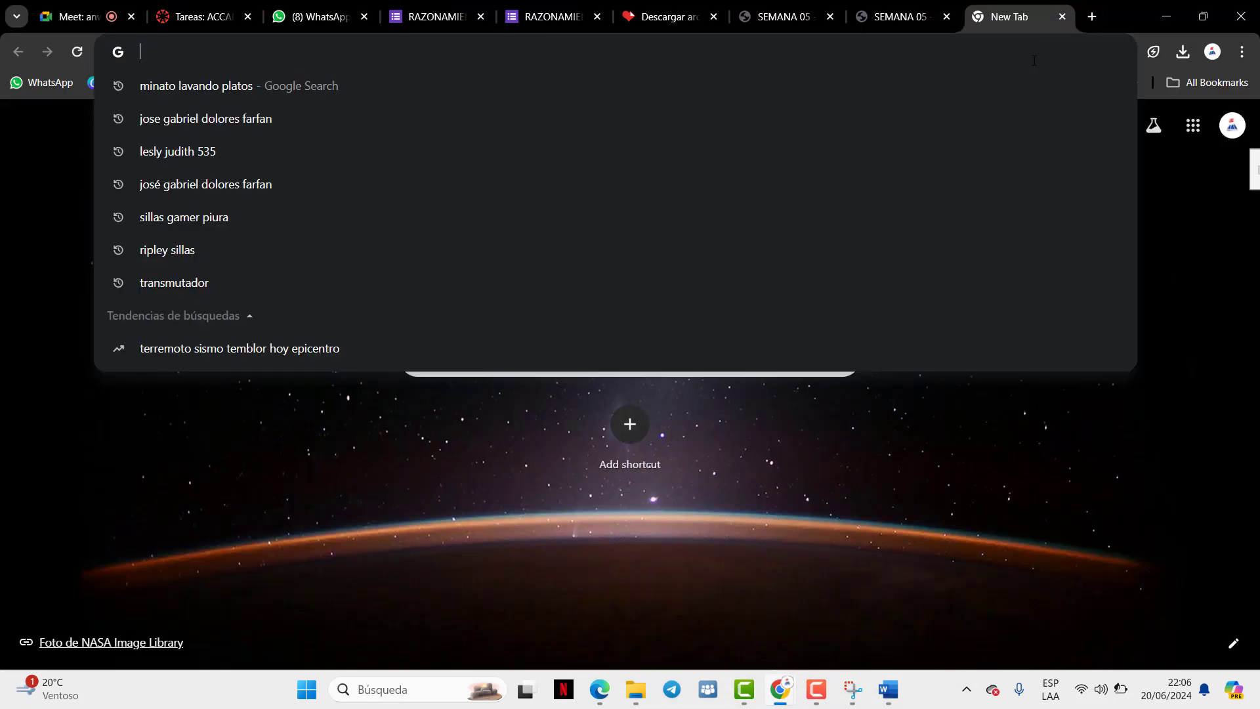
type("cni")
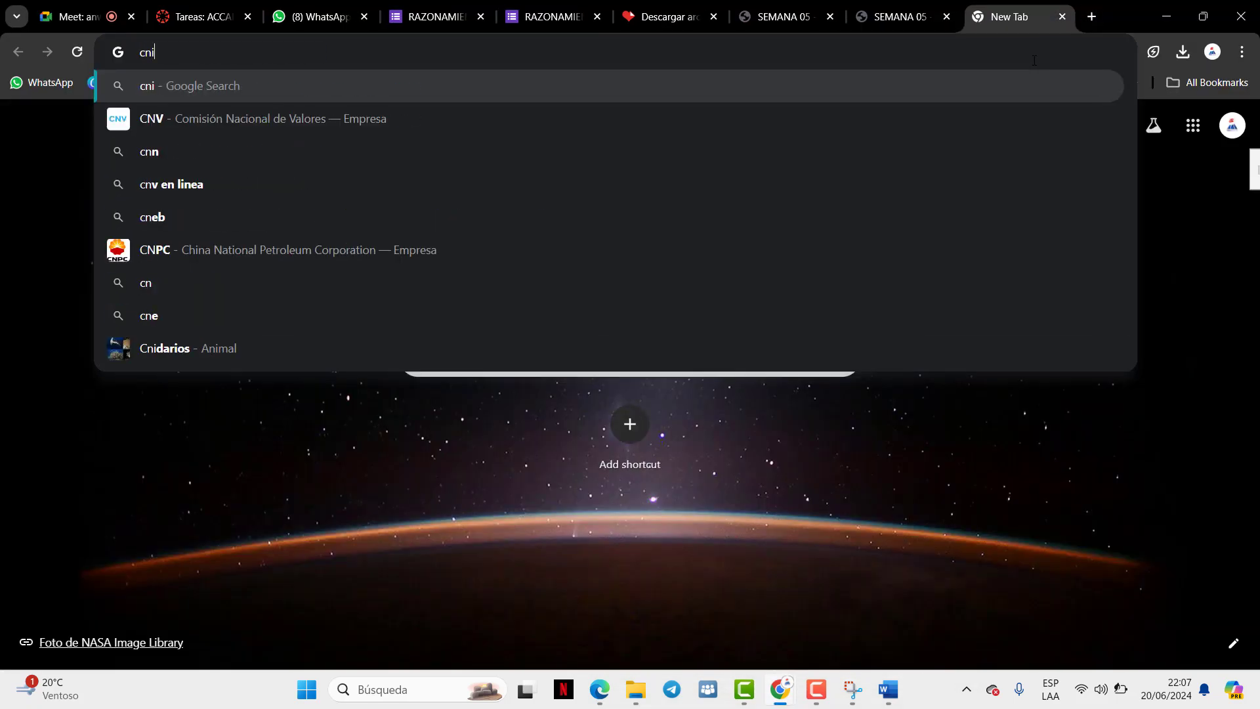
type("dociis")
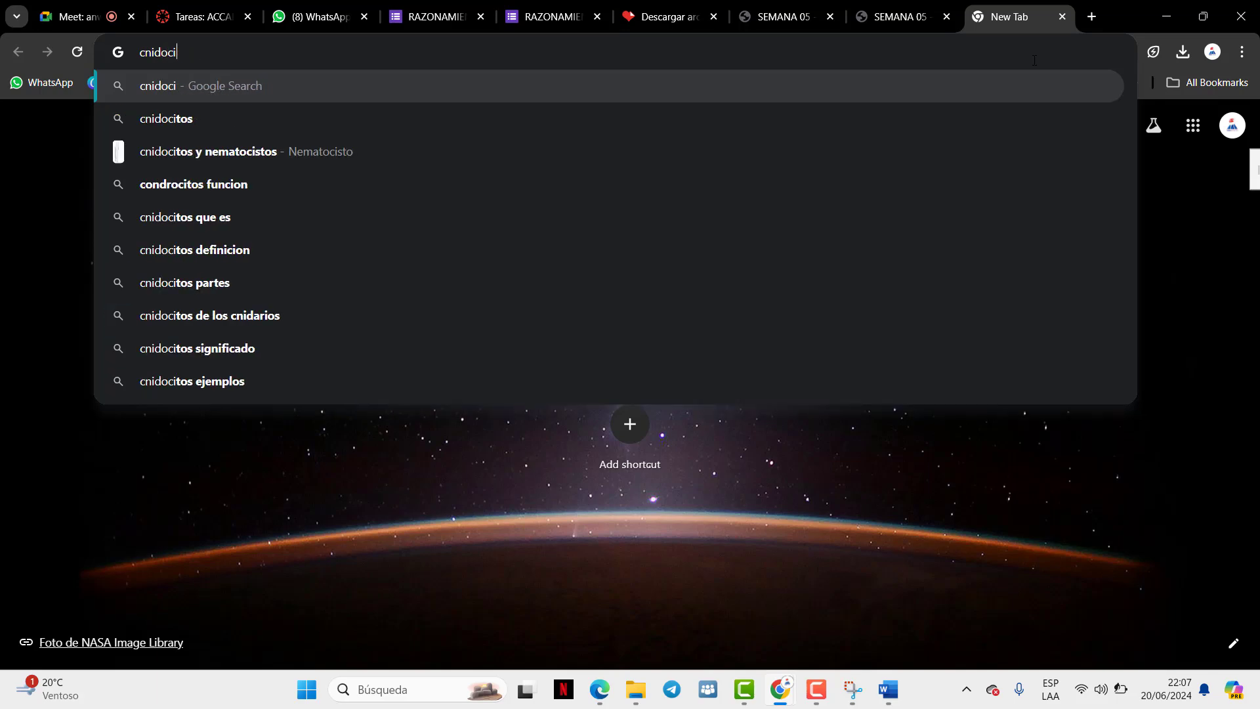
key("BackSpace")
key("BackSpace")
key("Down")
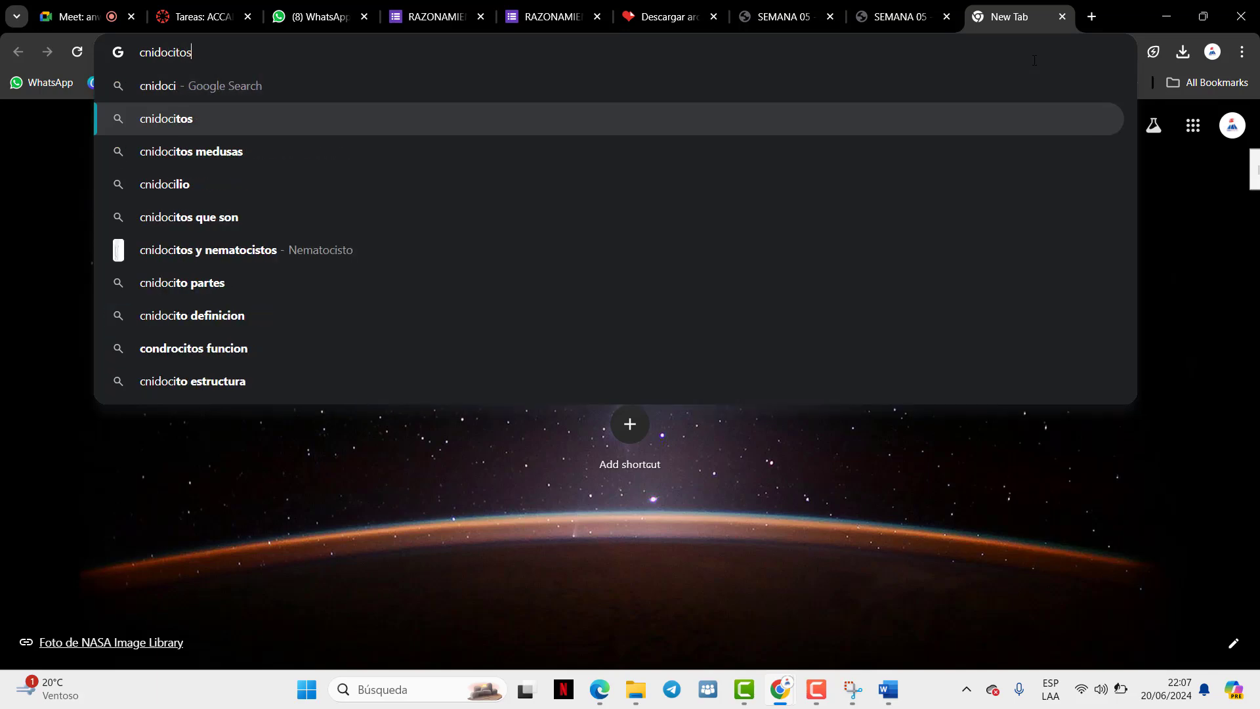
key("Return")
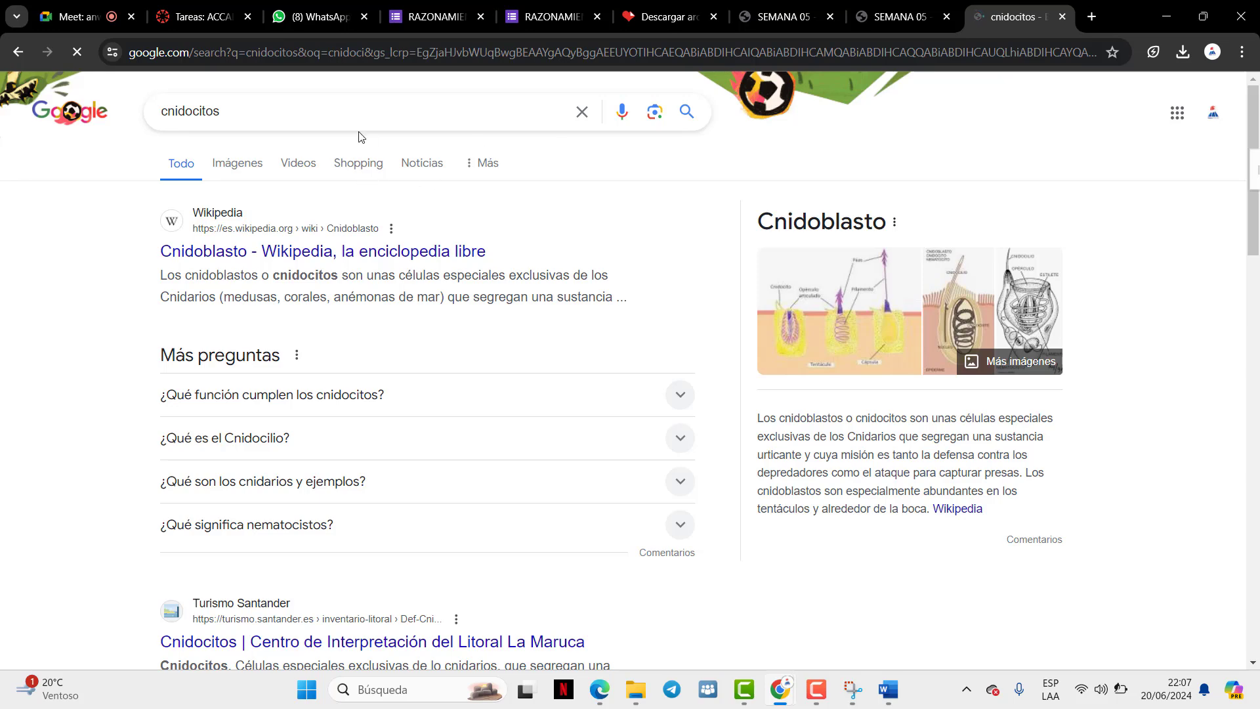
Copy the word "cnidocitos" from the Google search and paste it in Edge as the answer to question 9
double_click(307, 106)
key("ctrl+c")
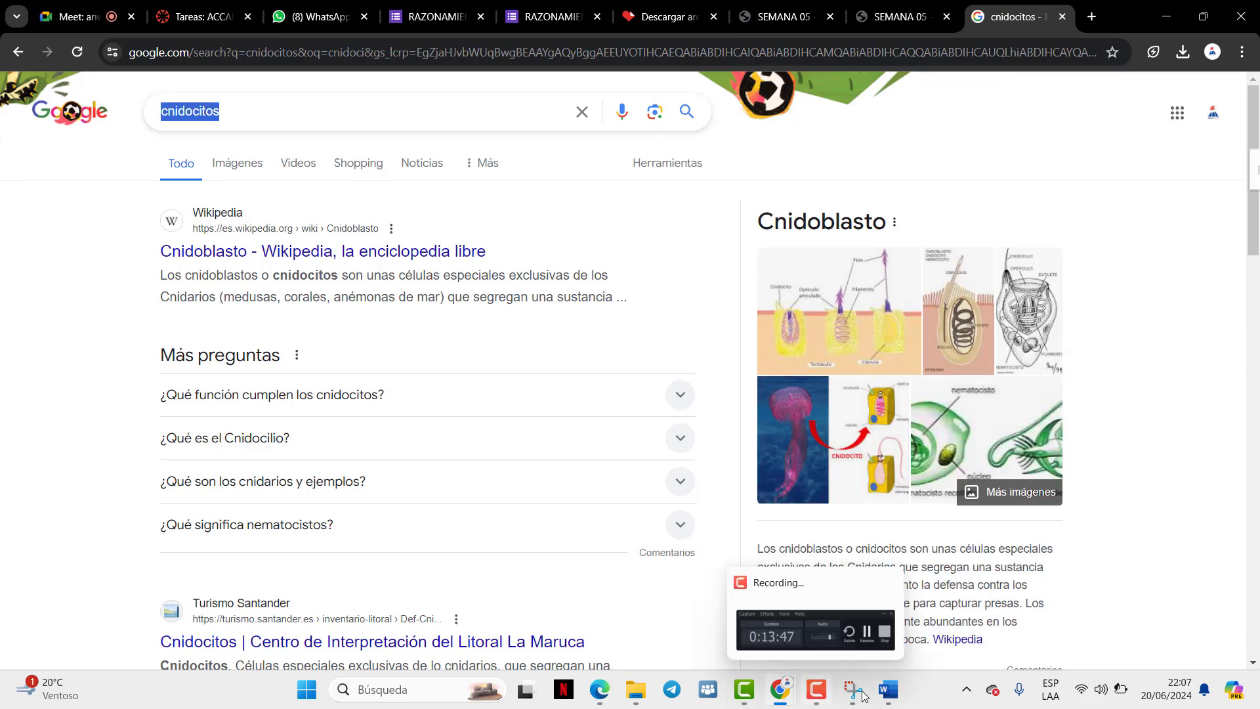
left_click(599, 688)
key("ctrl+v")
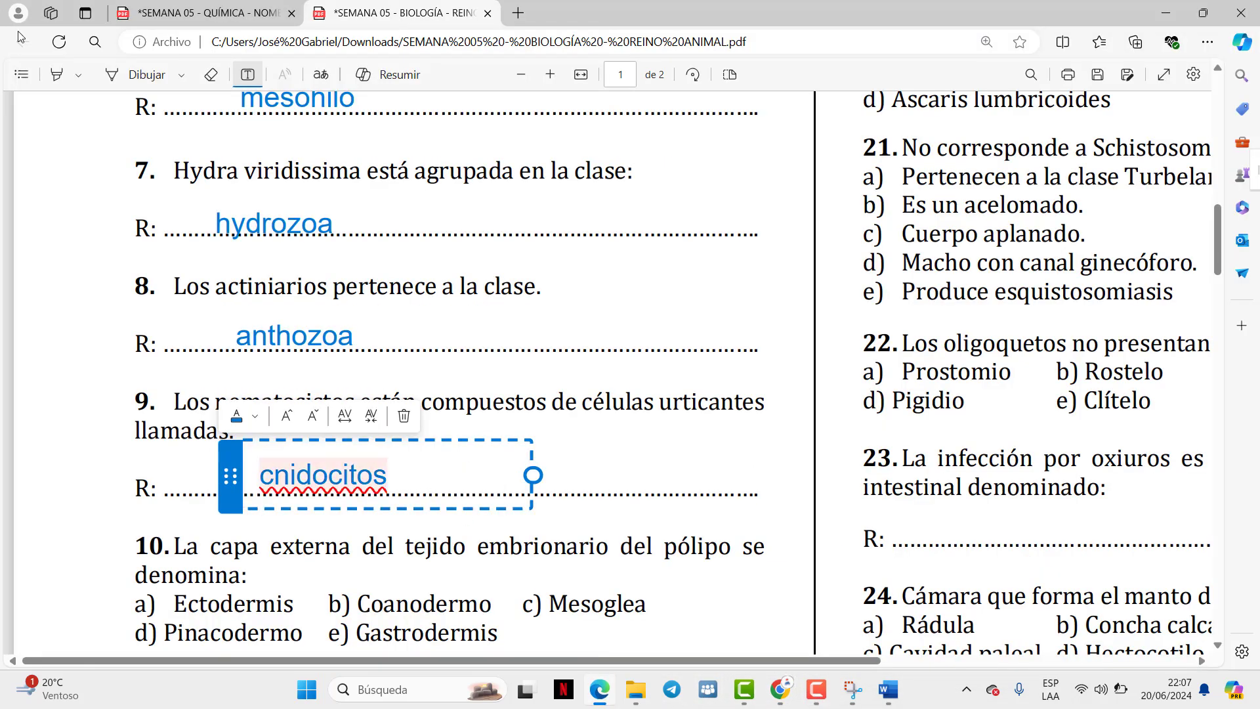
left_click(141, 76)
Highlight in yellow the answers a) Ectodermis in question 10 and a) Atrio in question 11
scroll(89, 404, "down", 5)
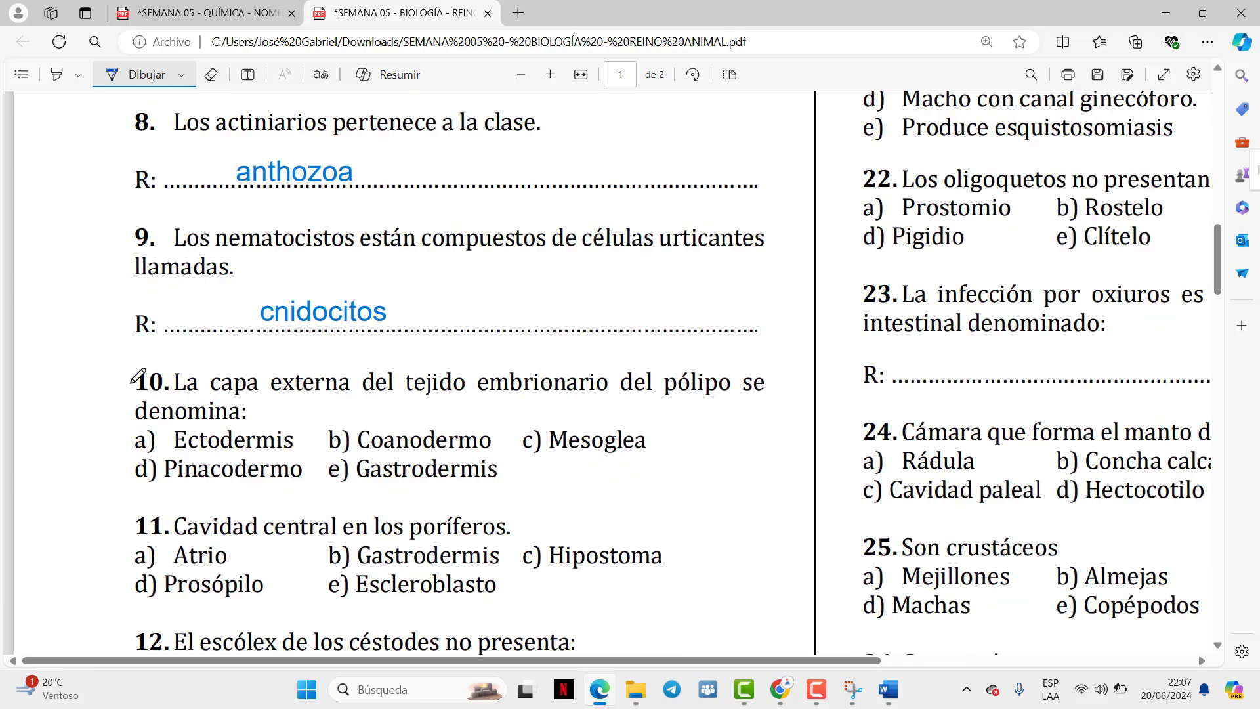
scroll(249, 354, "down", 3)
left_click(57, 74)
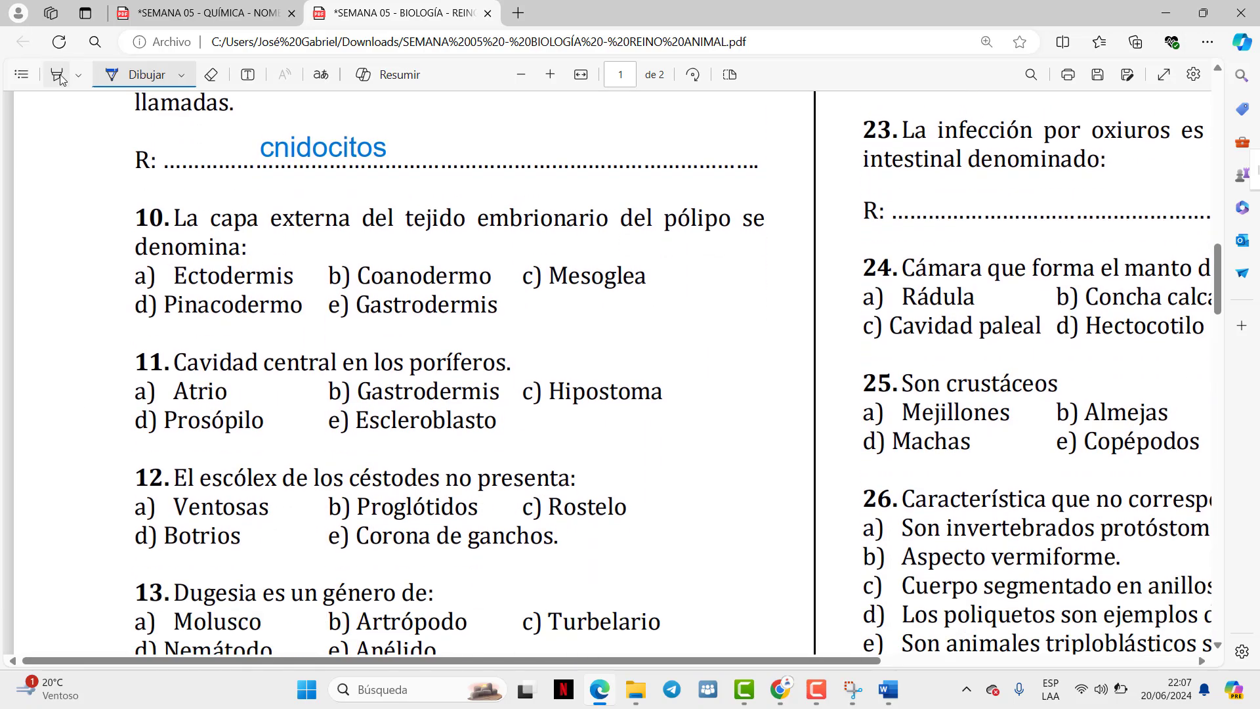
scroll(346, 261, "down", 2)
scroll(210, 248, "up", 2)
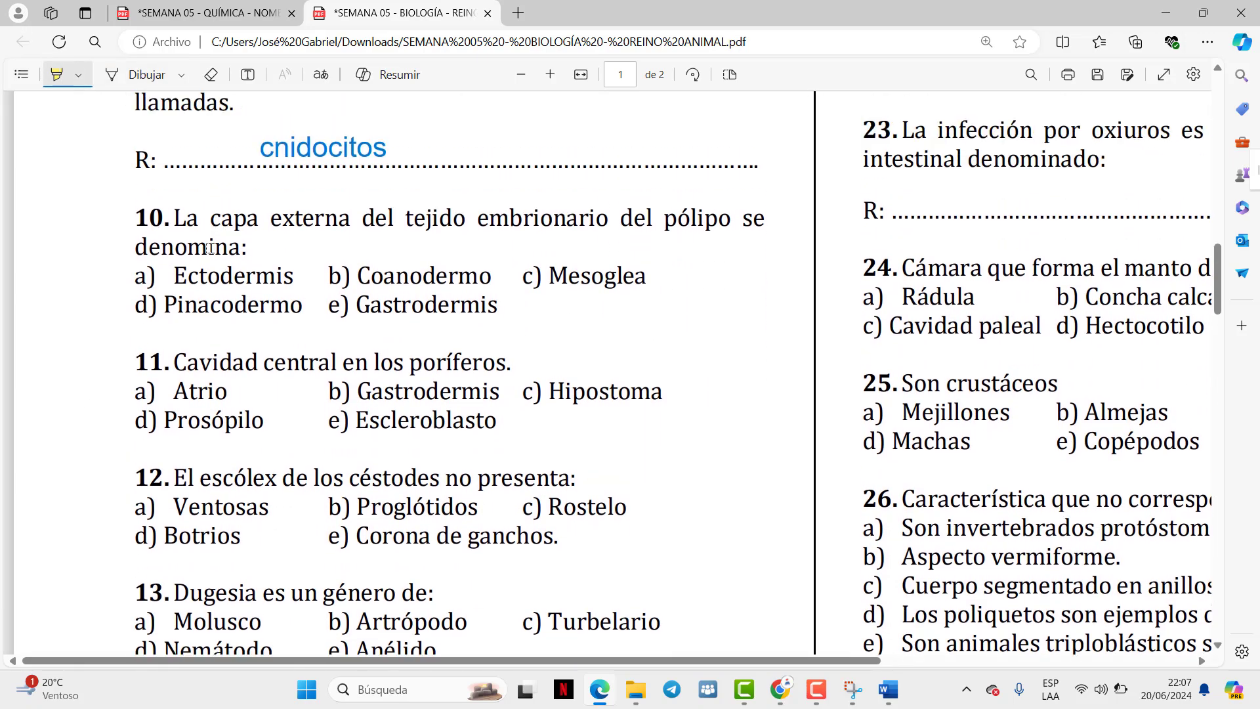
left_click_drag(136, 271, 300, 273)
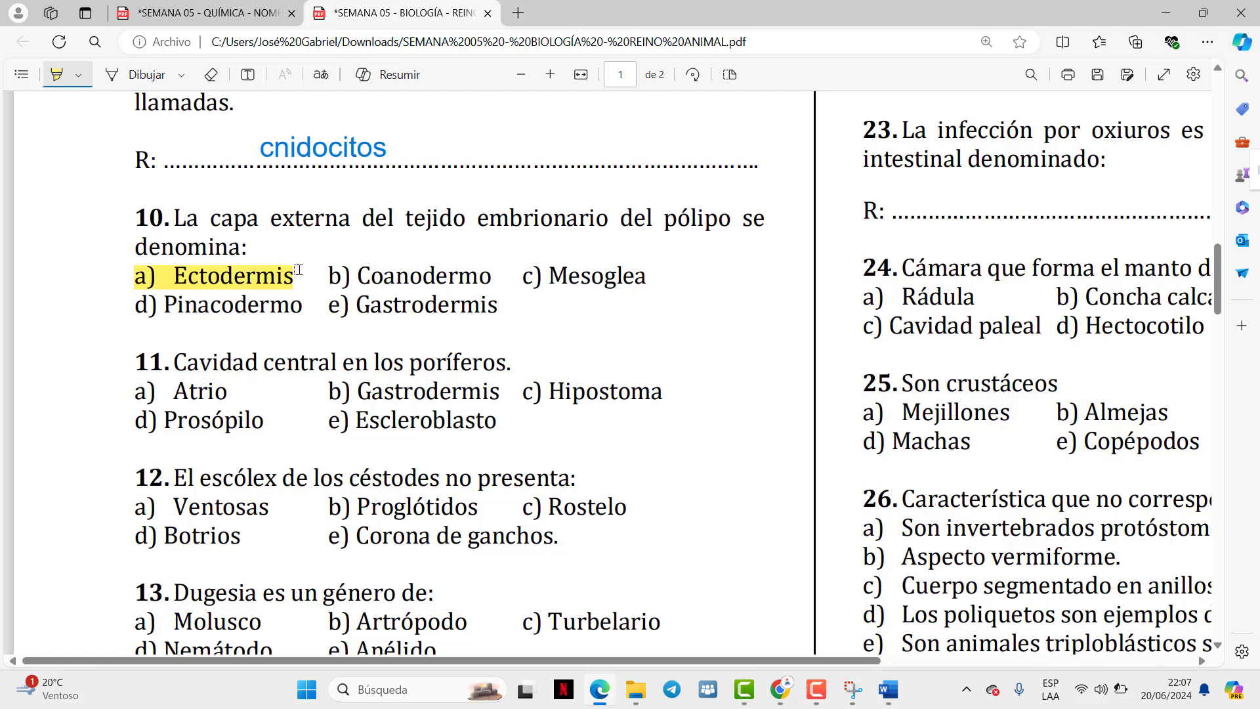
scroll(438, 338, "down", 2)
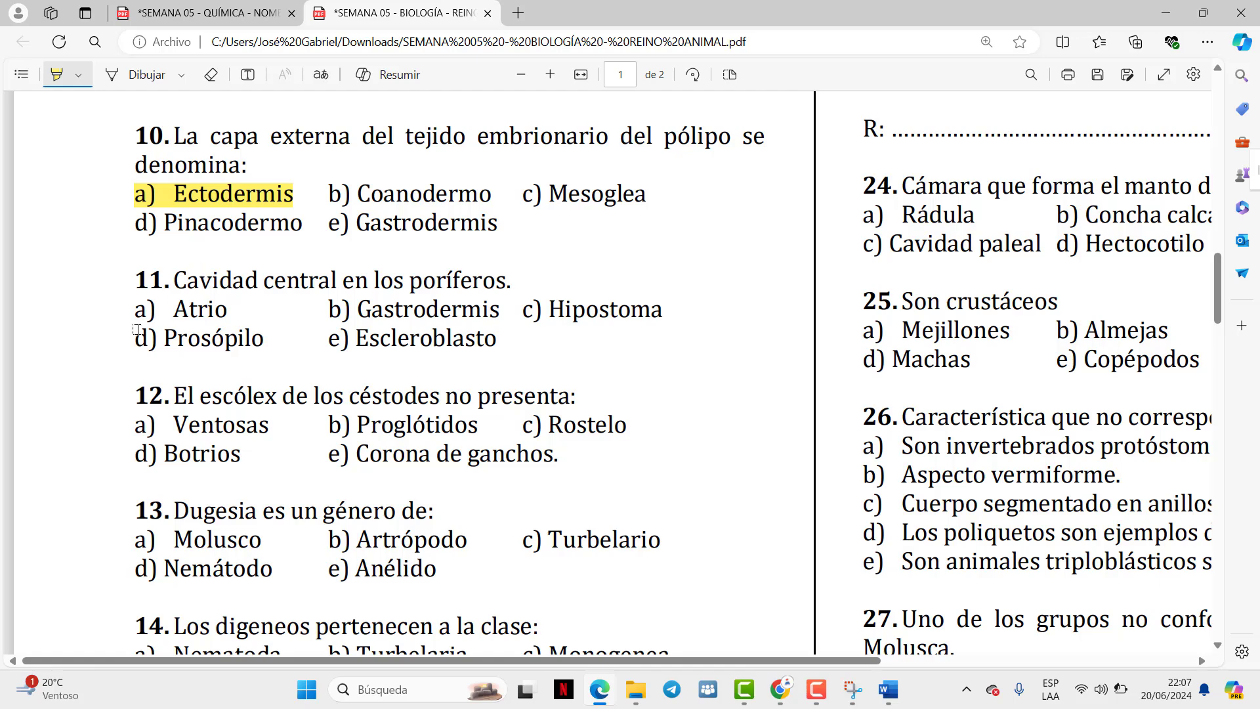
left_click_drag(136, 309, 244, 308)
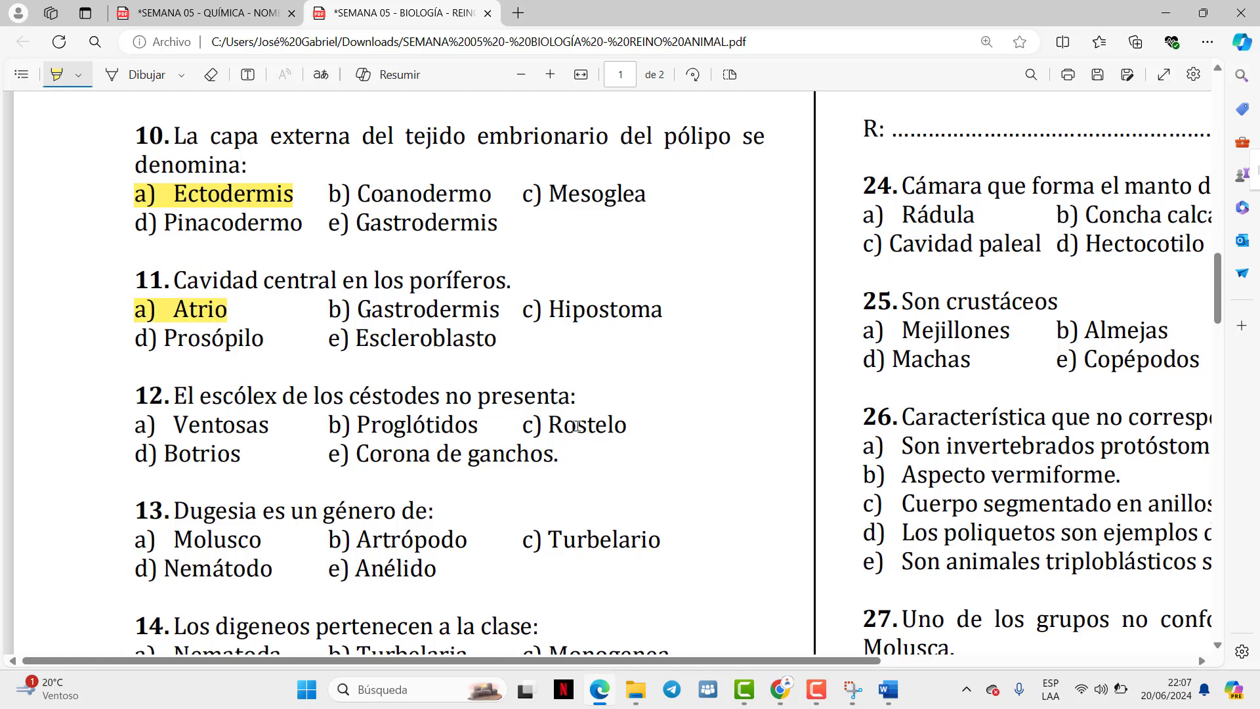
Highlight in yellow the answers b) Proglótidos in question 12, c) Turbelario in question 13 and d) Trematoda in question 14
scroll(574, 426, "down", 2)
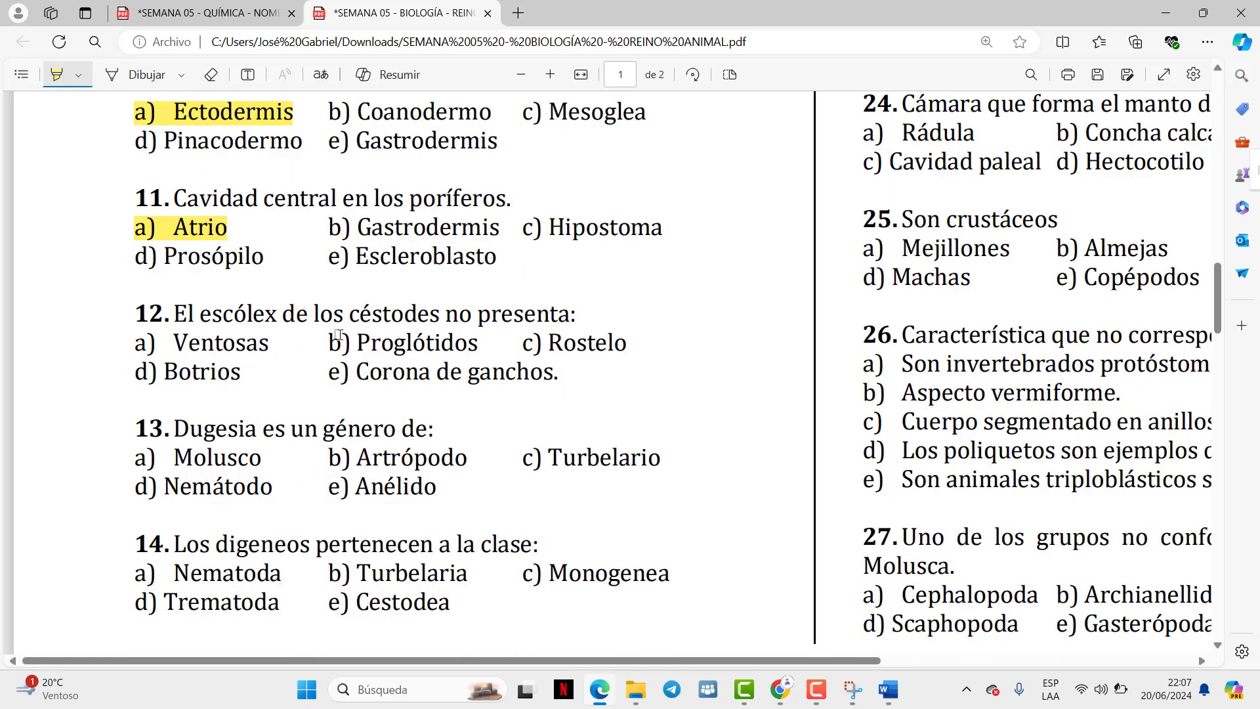
left_click_drag(333, 340, 477, 343)
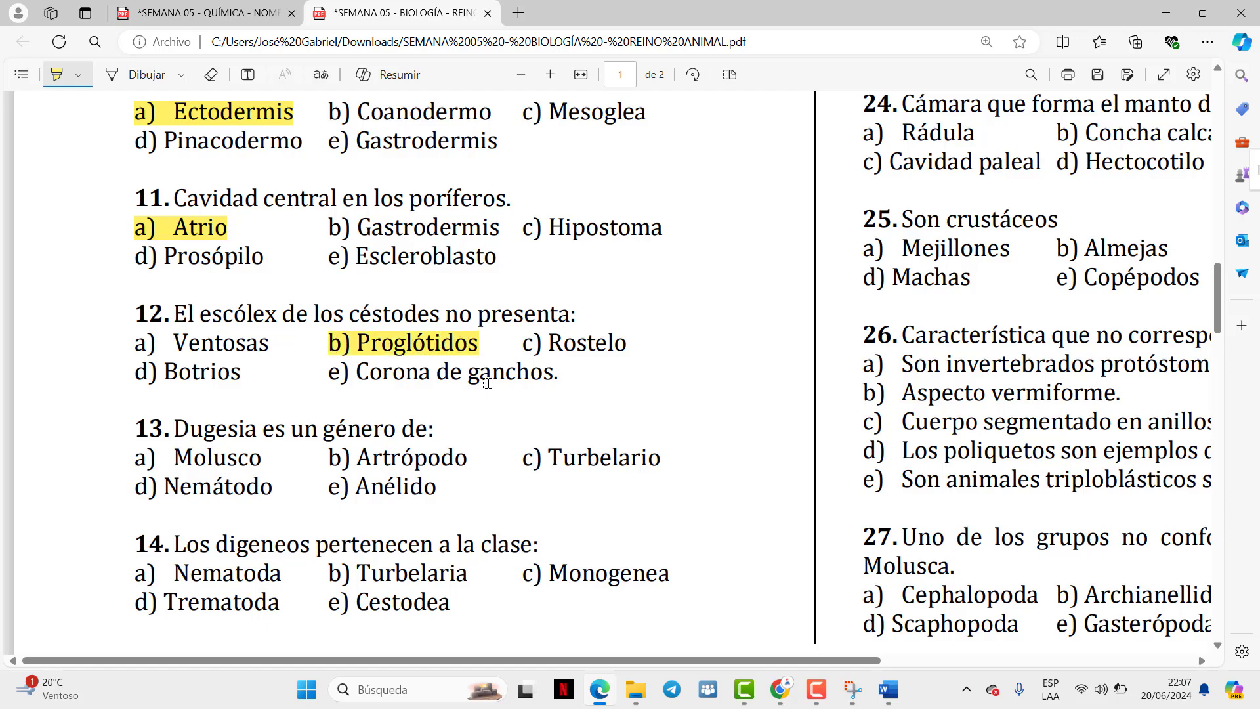
left_click_drag(512, 453, 661, 456)
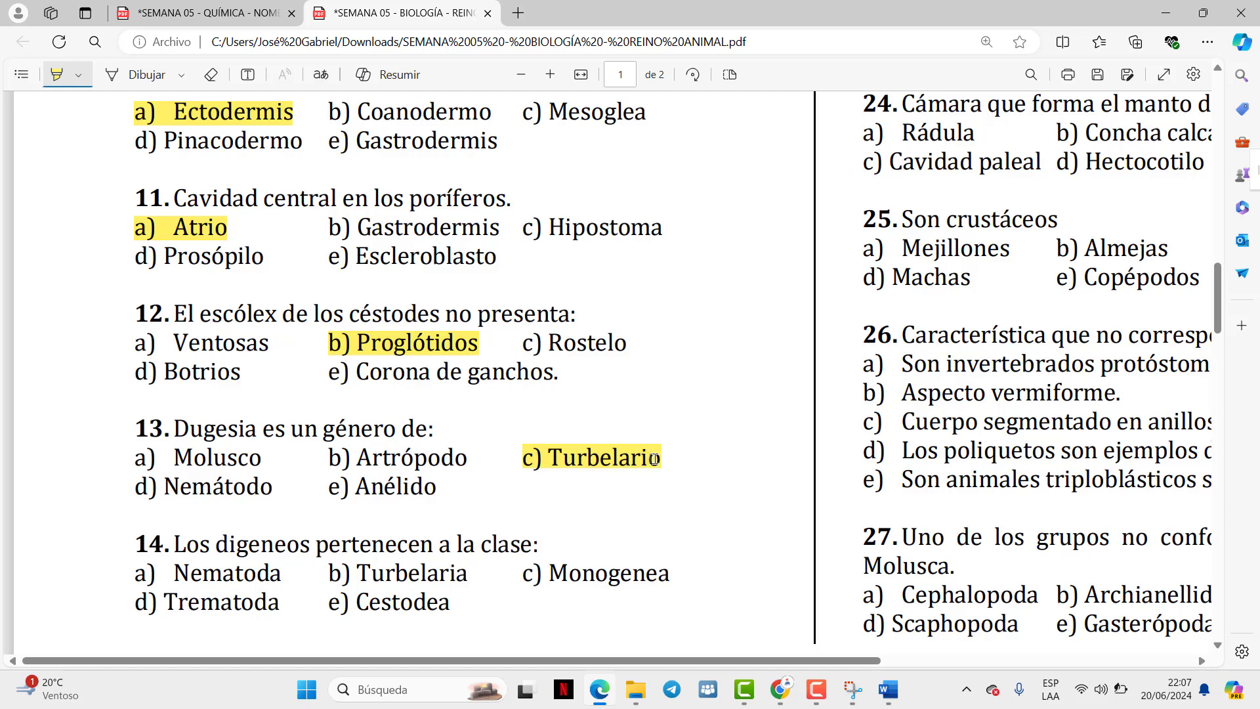
left_click_drag(150, 605, 281, 603)
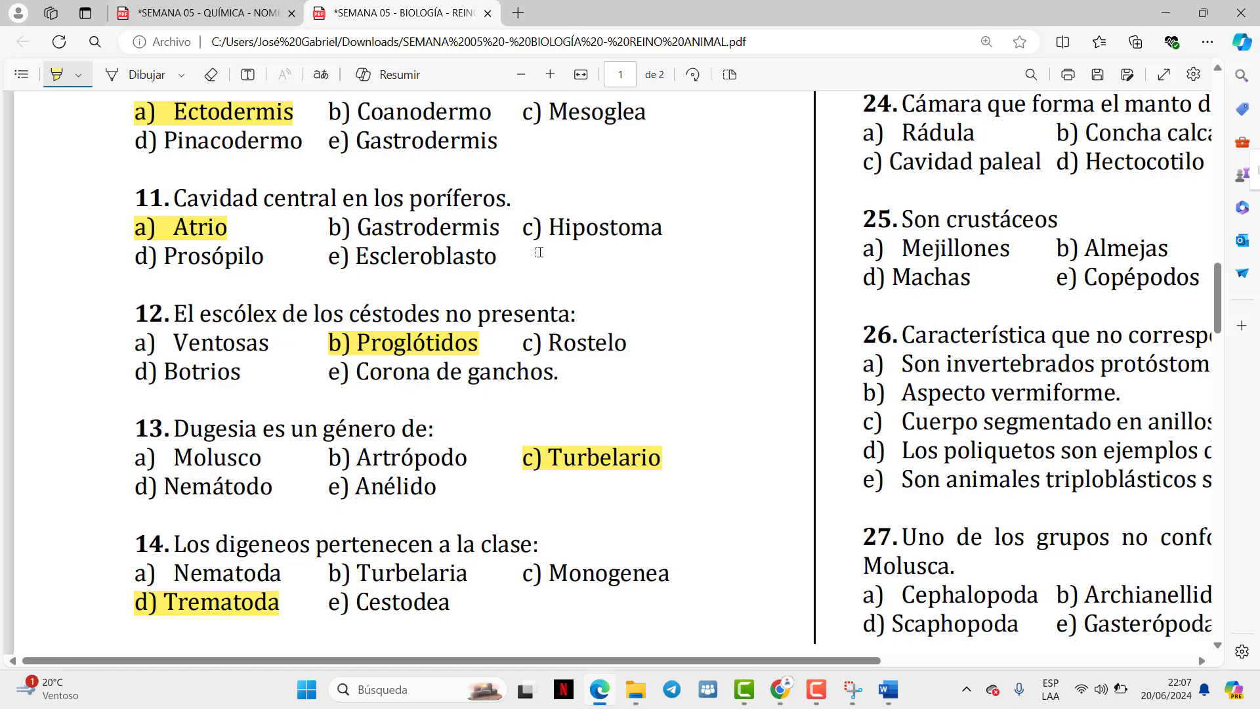
Highlight in yellow the answers c) Escólex con una ventosa in question 15 and e) Fascioliasis in question 16
scroll(853, 262, "up", 2)
scroll(686, 356, "down", 2)
scroll(584, 340, "down", 3)
scroll(386, 526, "up", 15)
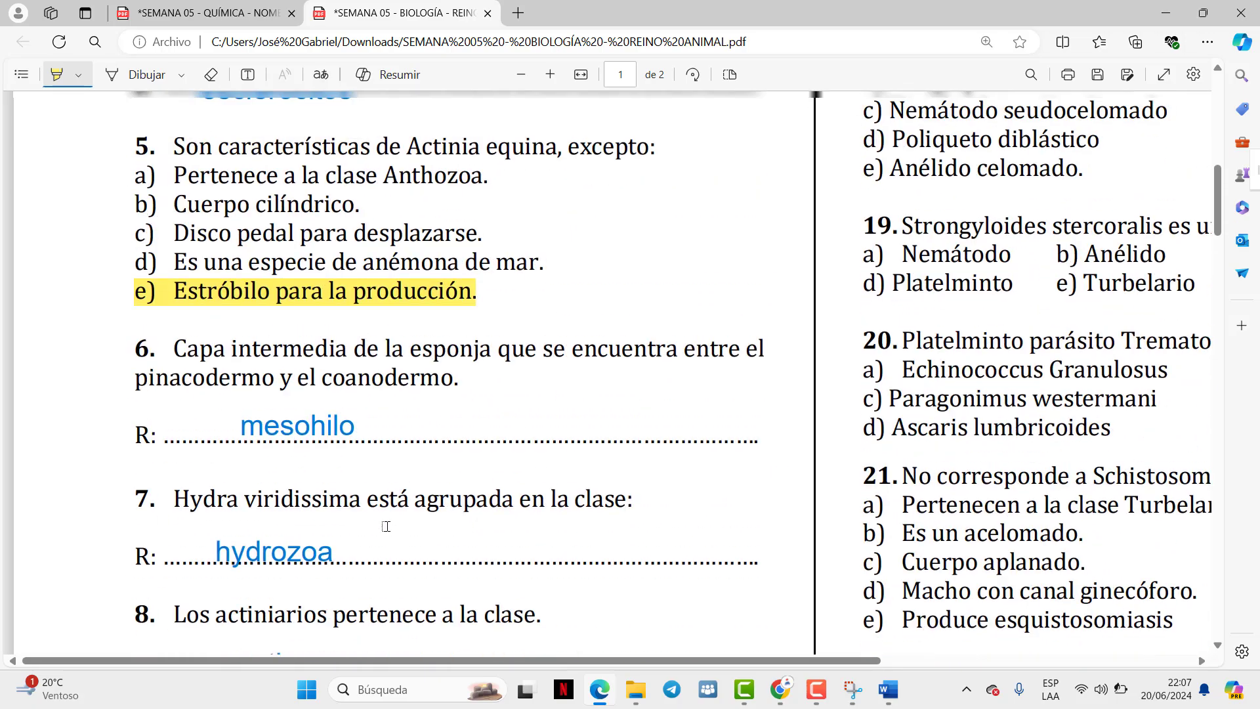
left_click_drag(699, 667, 1005, 666)
scroll(1014, 422, "up", 8)
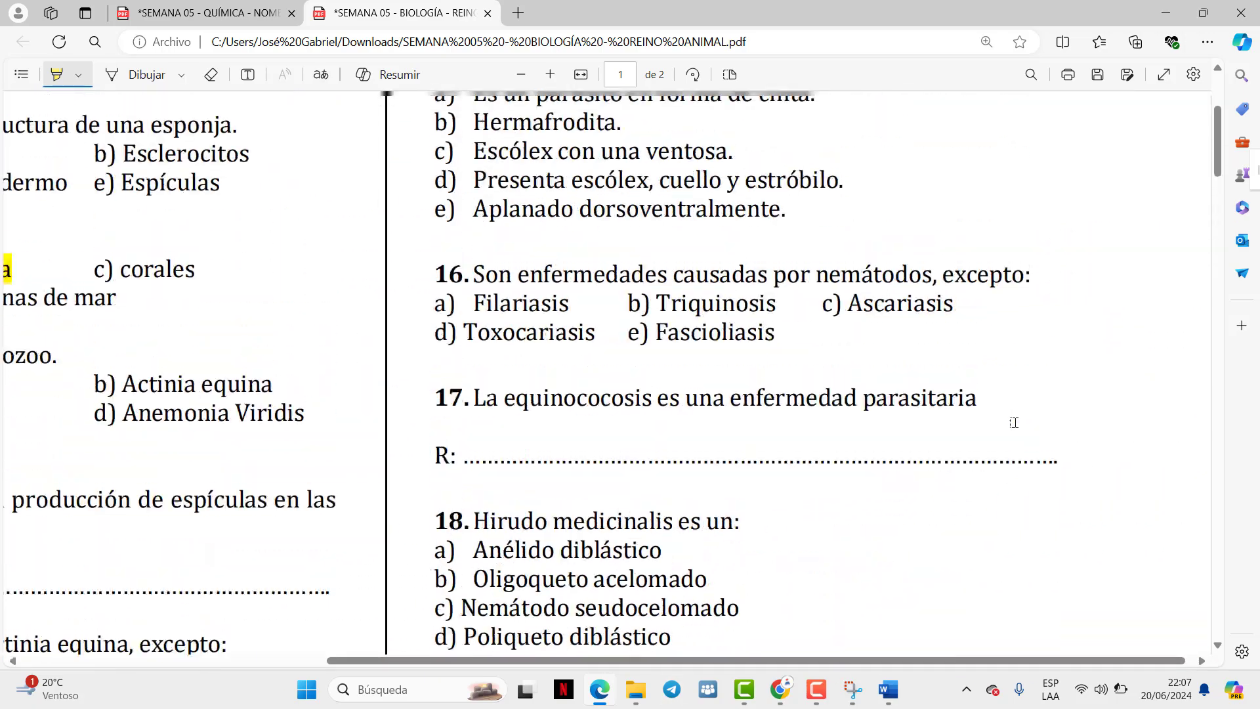
scroll(1014, 422, "up", 1)
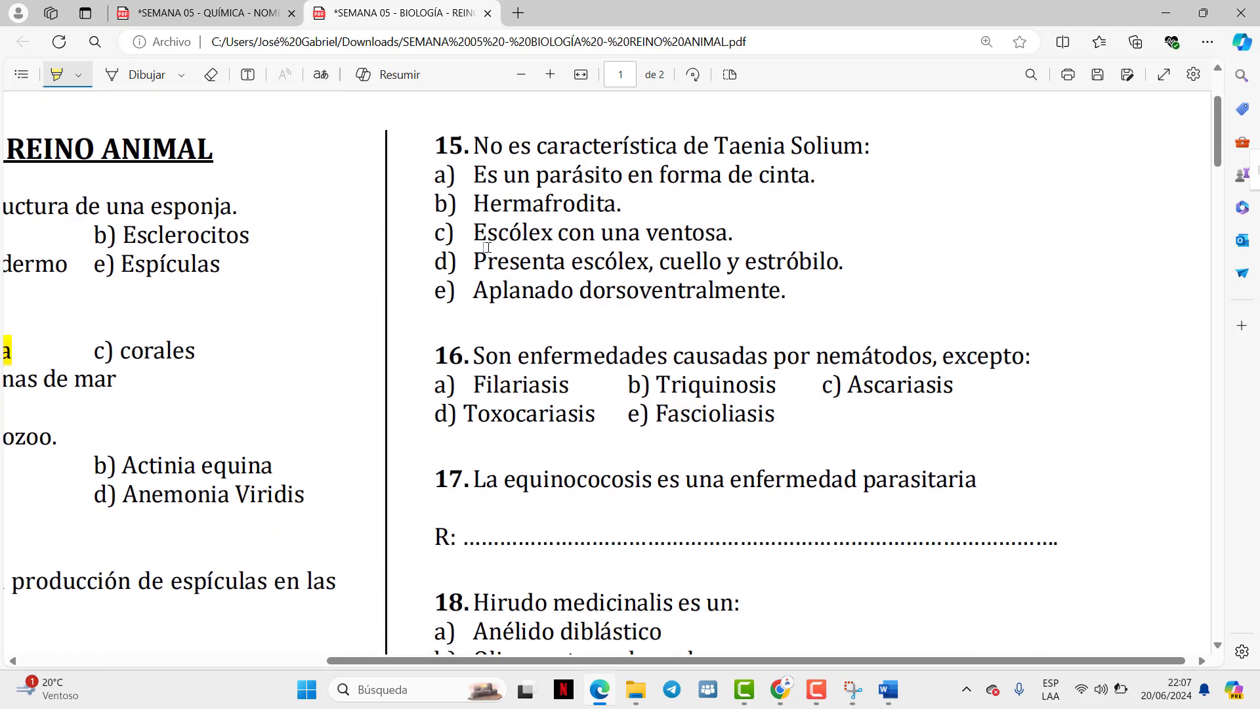
left_click_drag(436, 233, 725, 236)
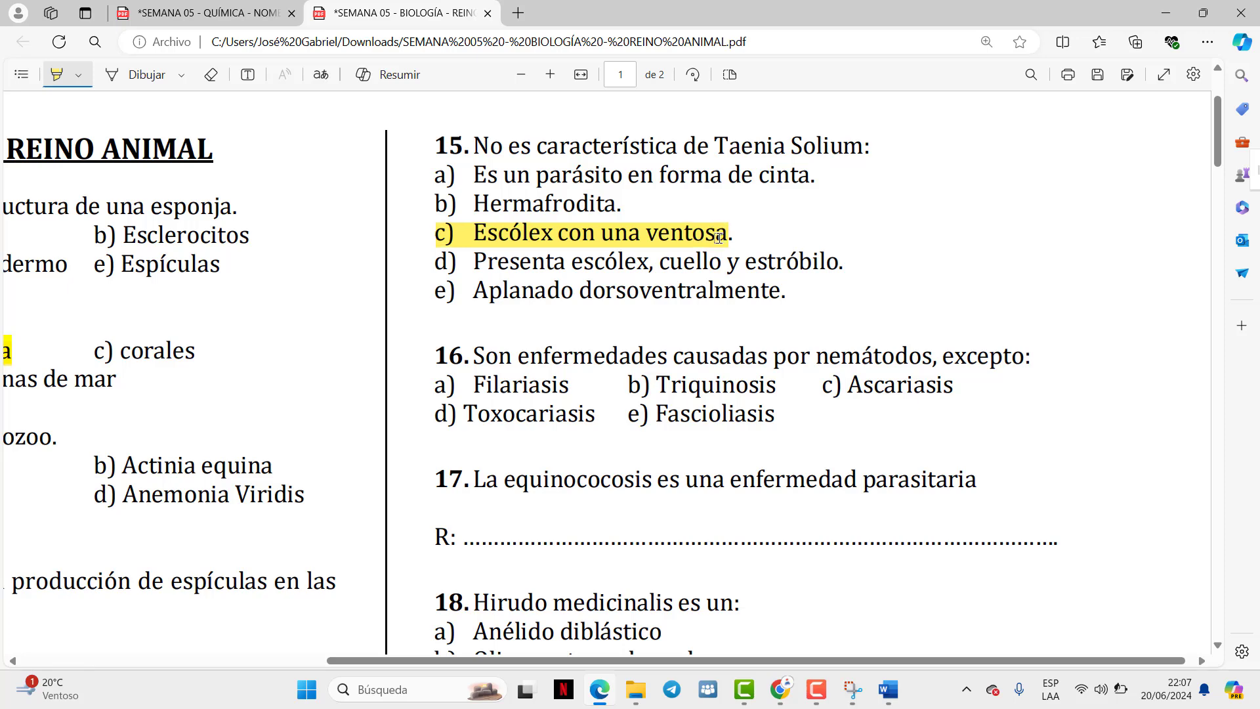
scroll(756, 247, "down", 1)
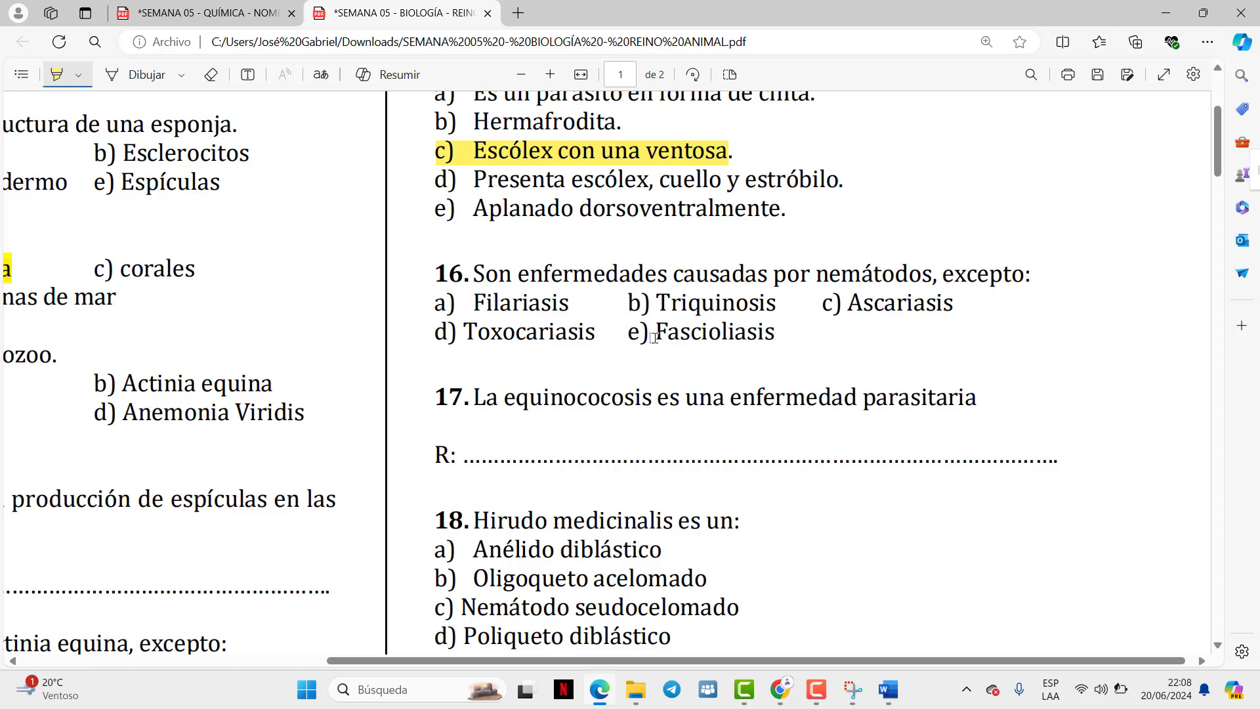
left_click_drag(654, 338, 774, 342)
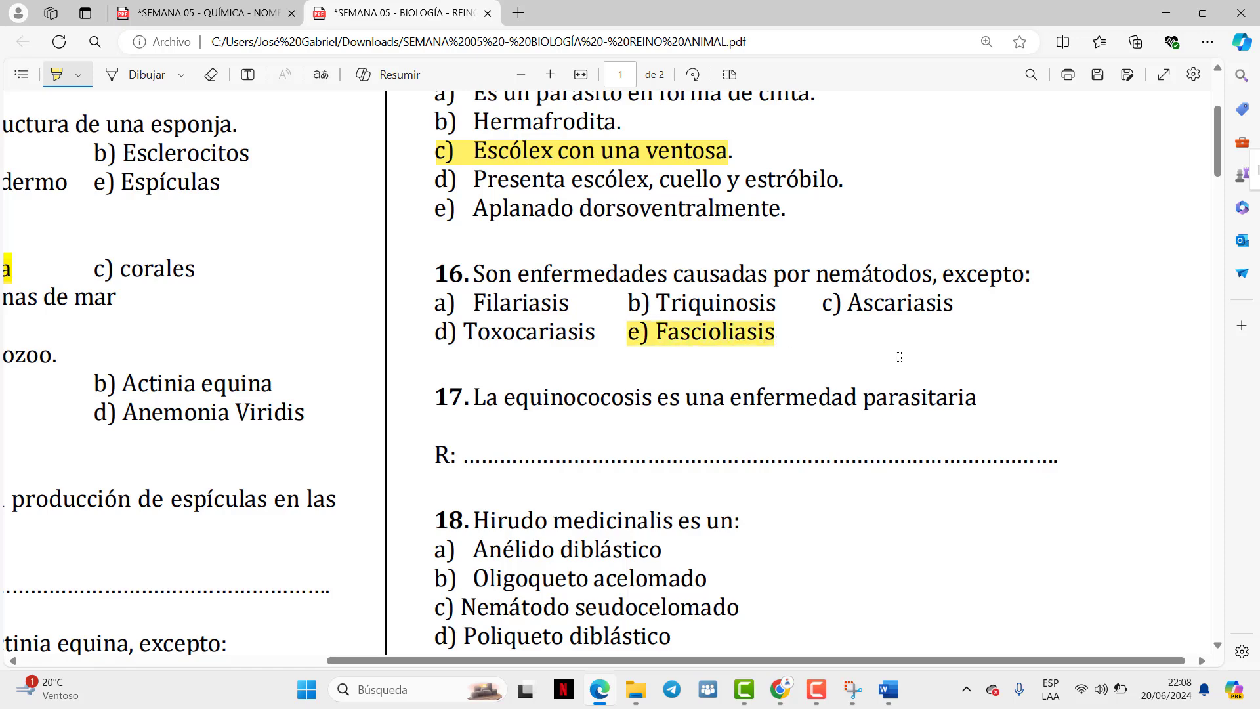
Add the text "platelmintos" on the answer line of question 17
scroll(898, 356, "down", 2)
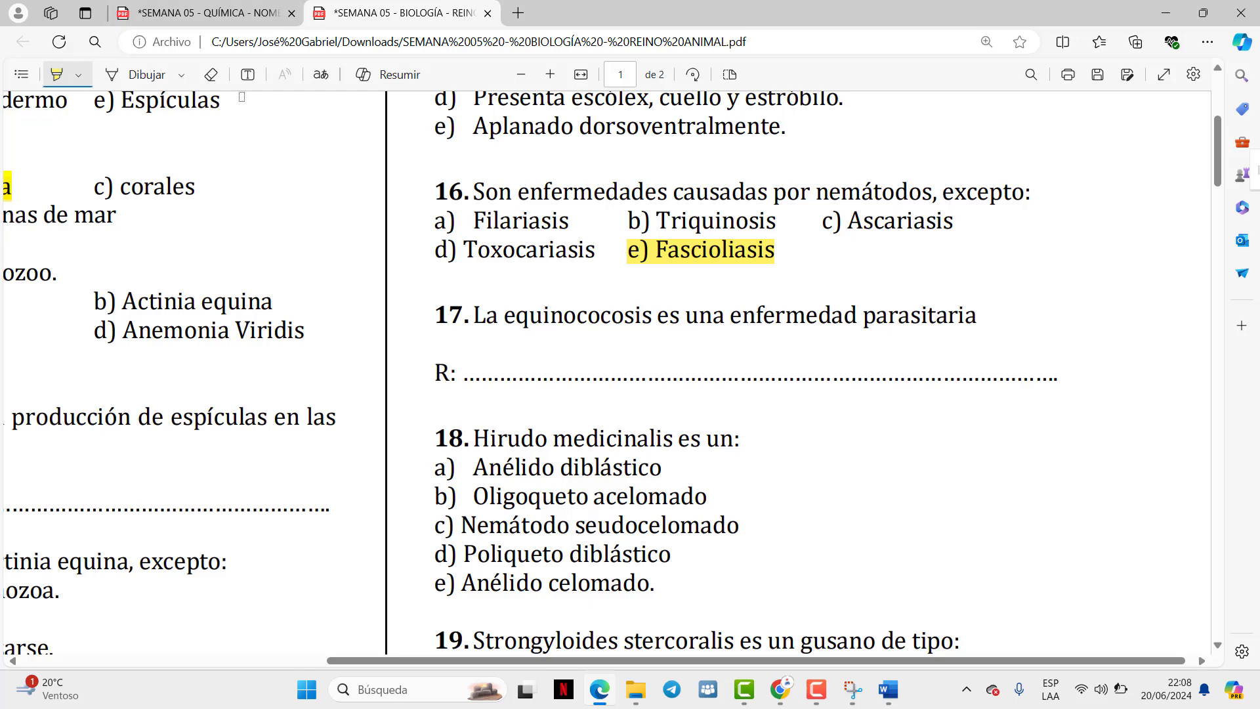
left_click(247, 74)
left_click(547, 362)
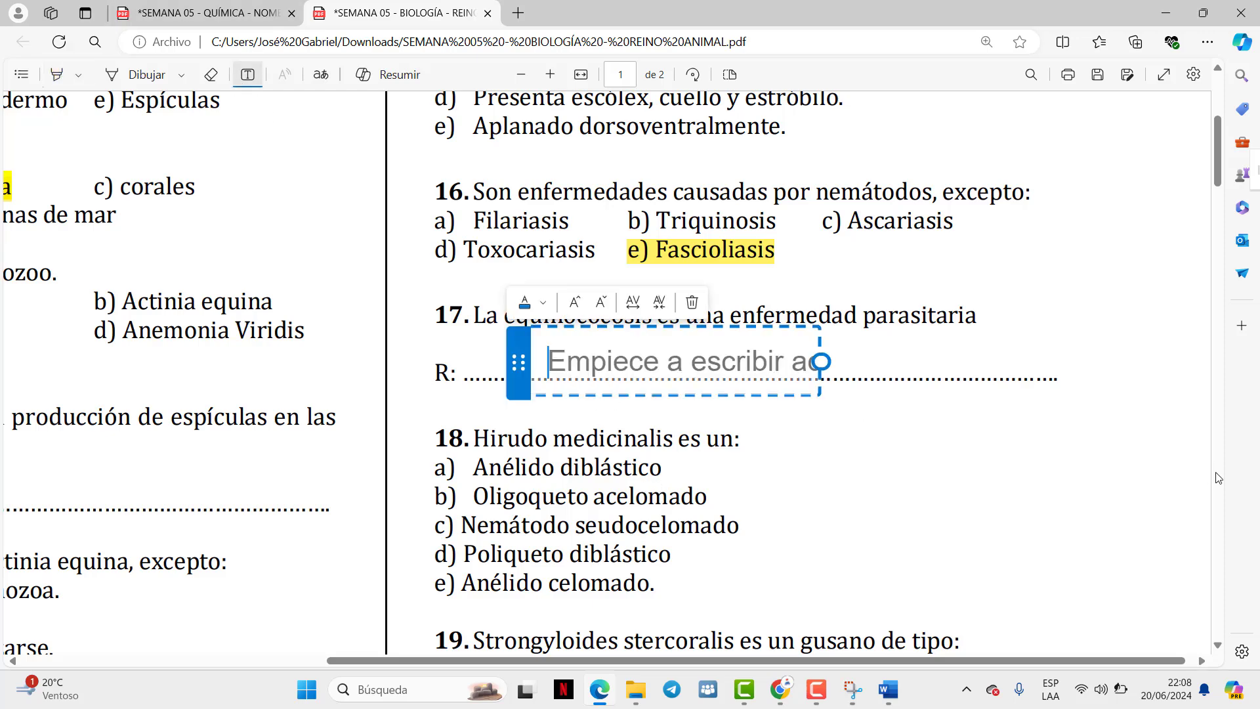
type("plate")
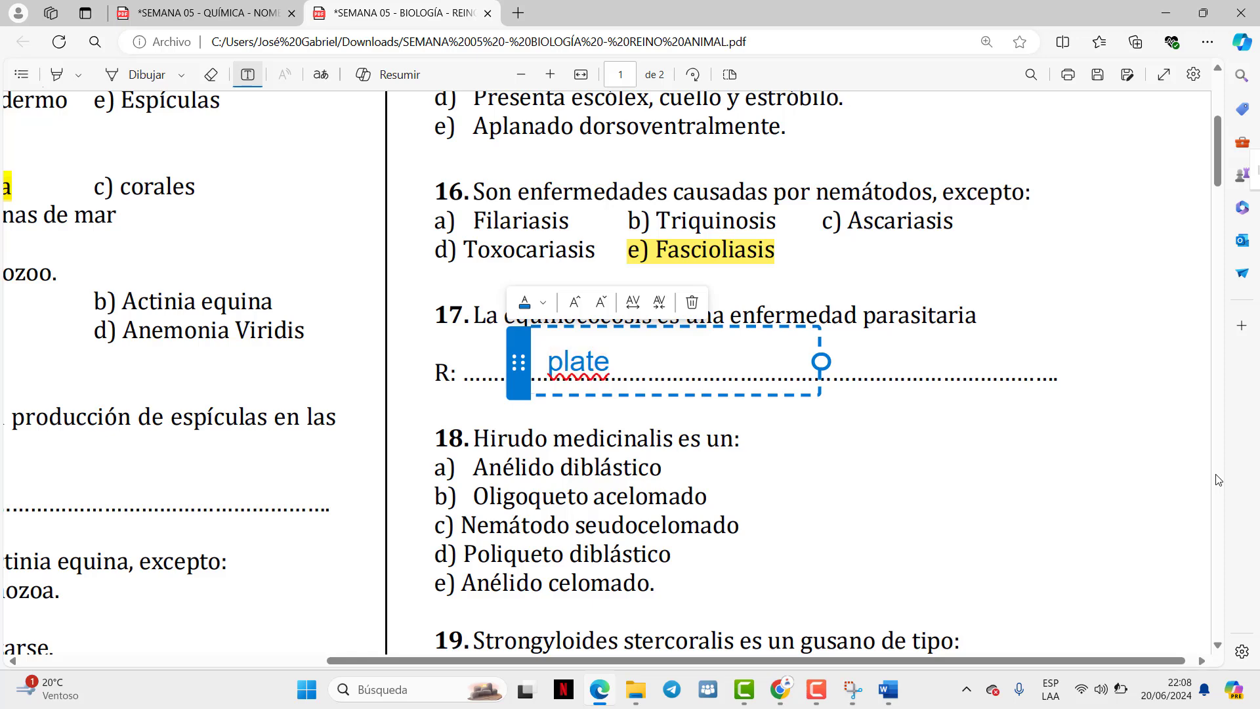
type("lmintgos")
key("BackSpace")
key("BackSpace")
key("BackSpace")
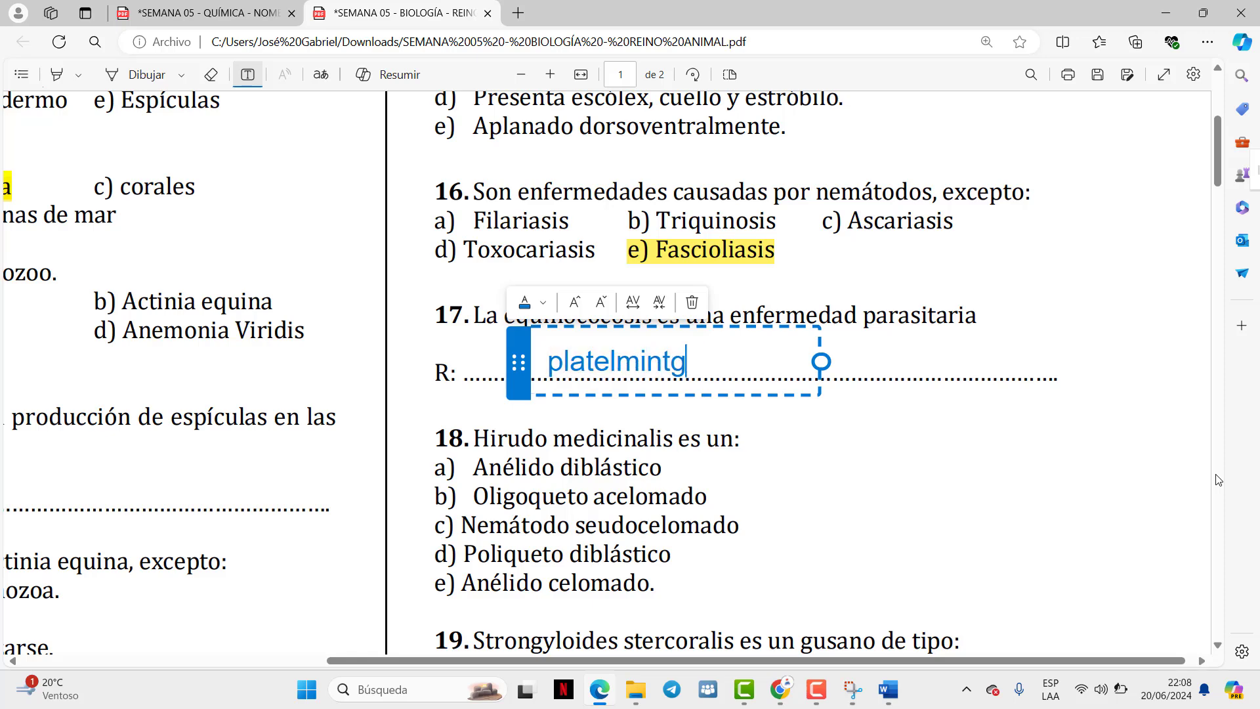
type("os")
left_click(141, 75)
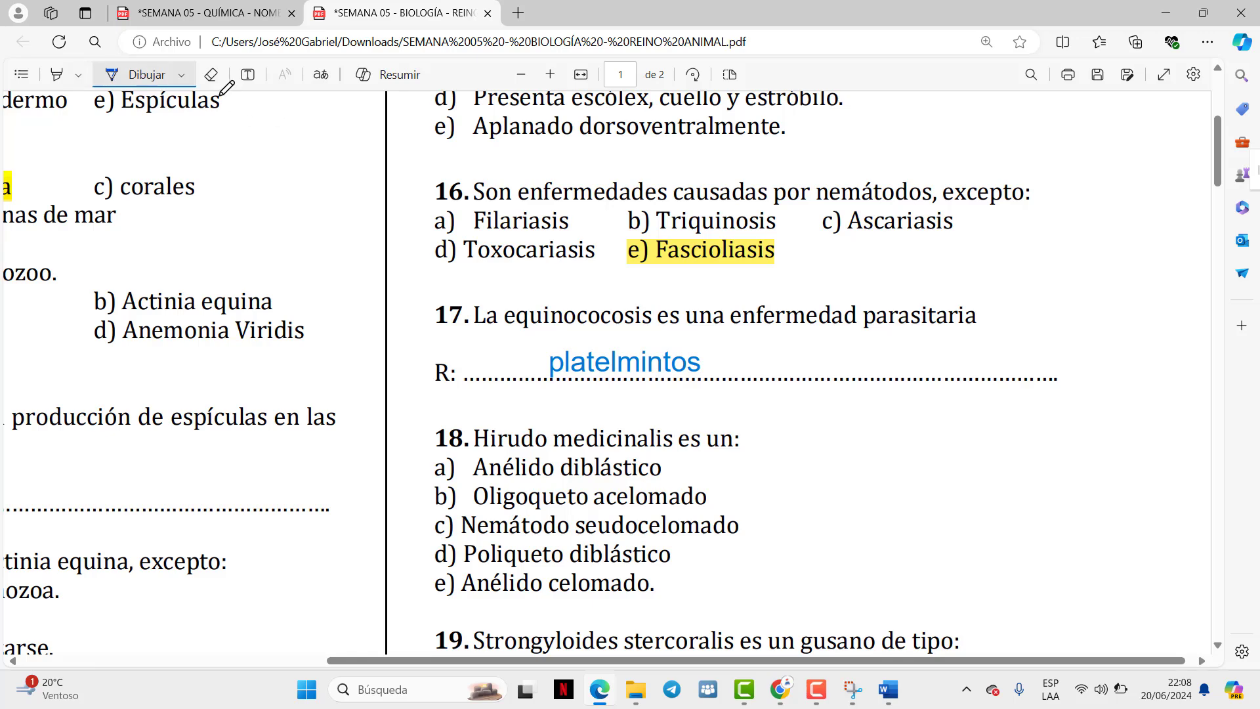
Correct the answer to question 17 to the singular "platelminto"
left_click(247, 74)
left_click(682, 368)
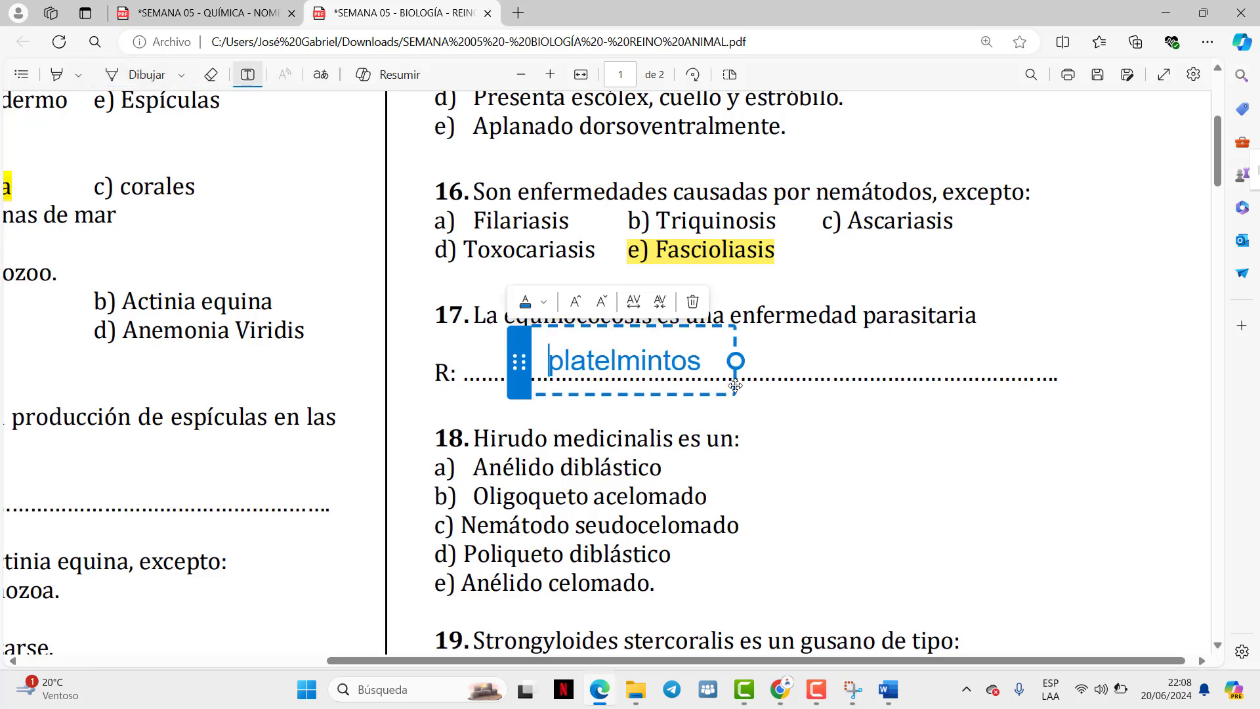
key("Right")
key("Right")
key("Right")
key("Right")
key("Right")
key("Right")
key("Right")
key("Right")
key("Right")
key("Right")
key("Right")
key("BackSpace")
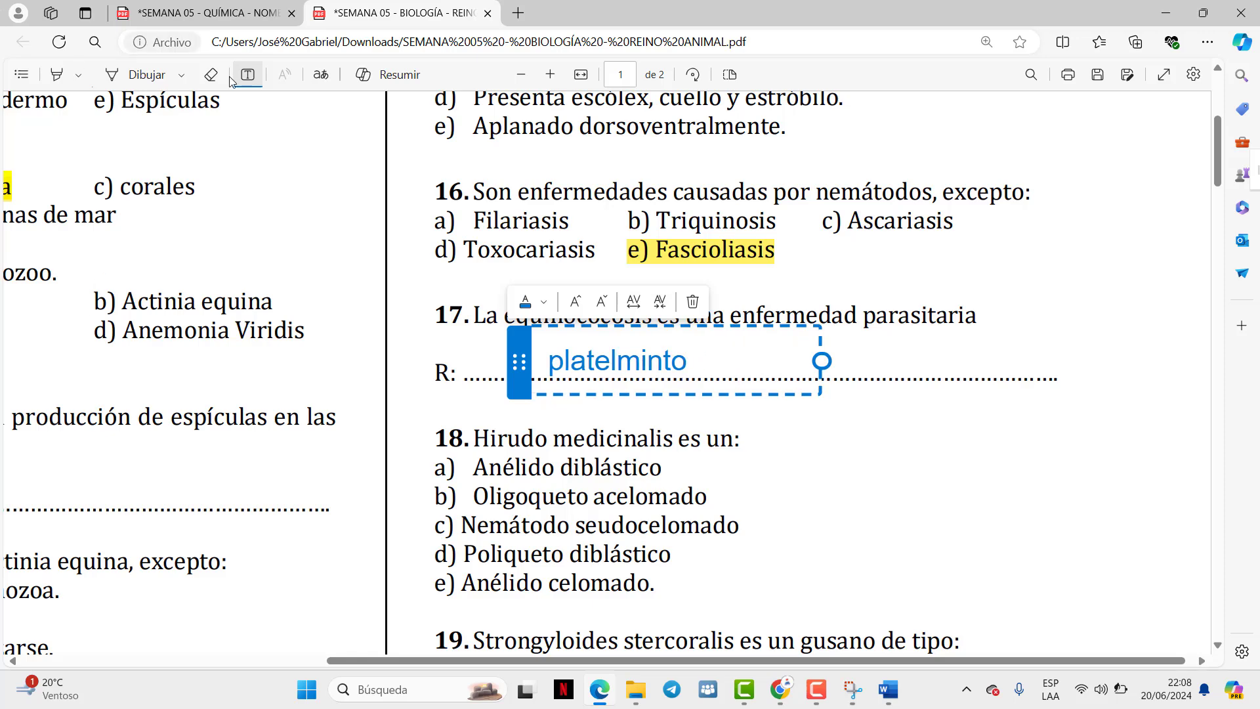
left_click(135, 79)
Highlight in yellow the answers e) Anélido celomado in question 18 and a) Nemátodo in question 19
scroll(1144, 450, "down", 4)
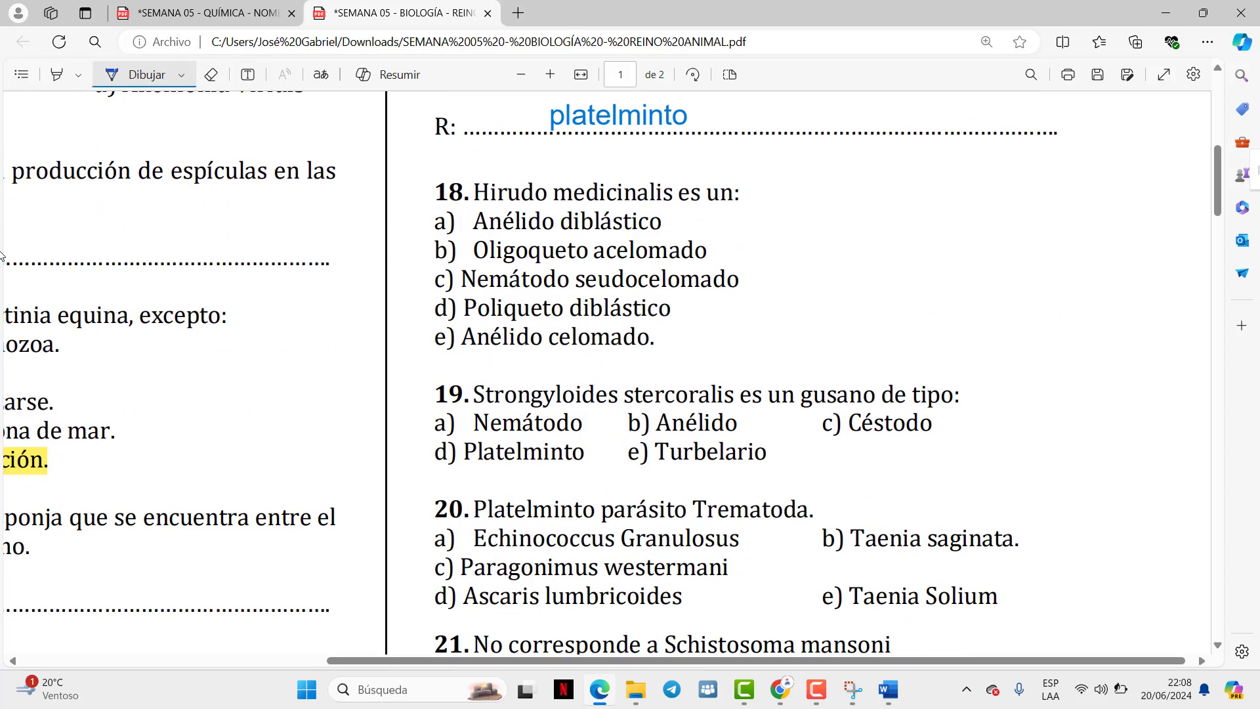
left_click(57, 74)
scroll(663, 385, "up", 1)
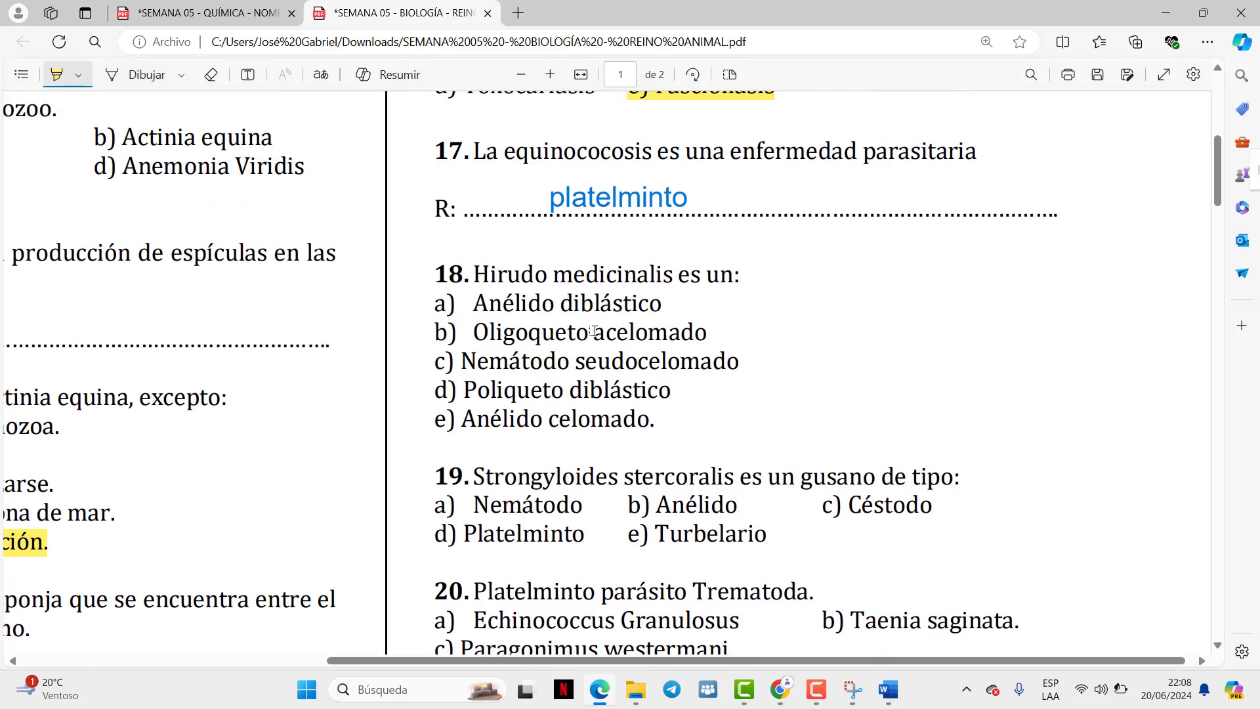
scroll(547, 329, "down", 1)
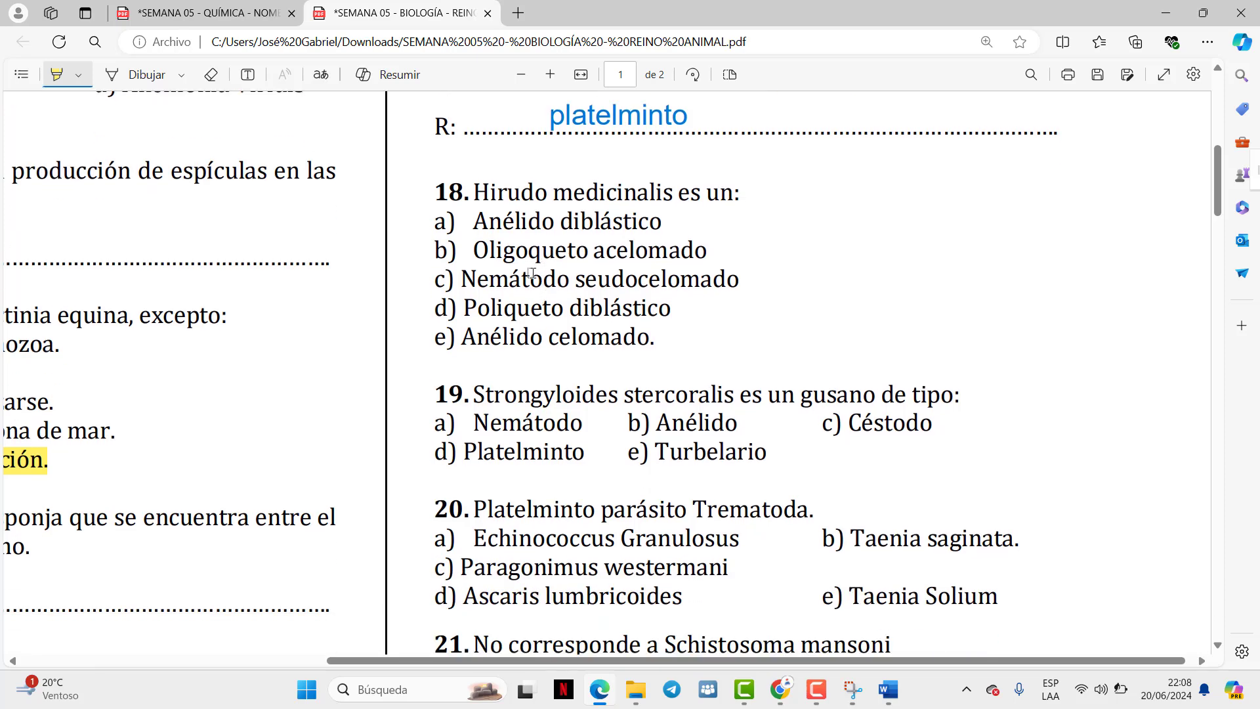
left_click_drag(439, 340, 707, 350)
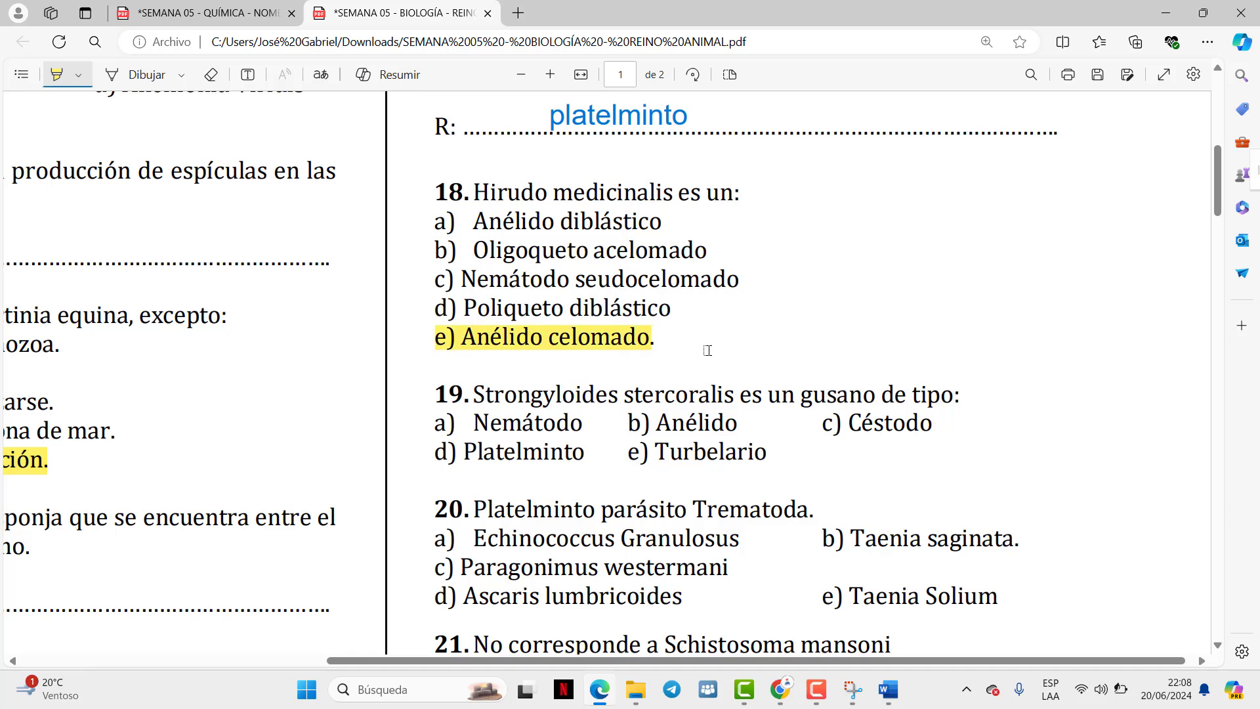
scroll(646, 321, "down", 1)
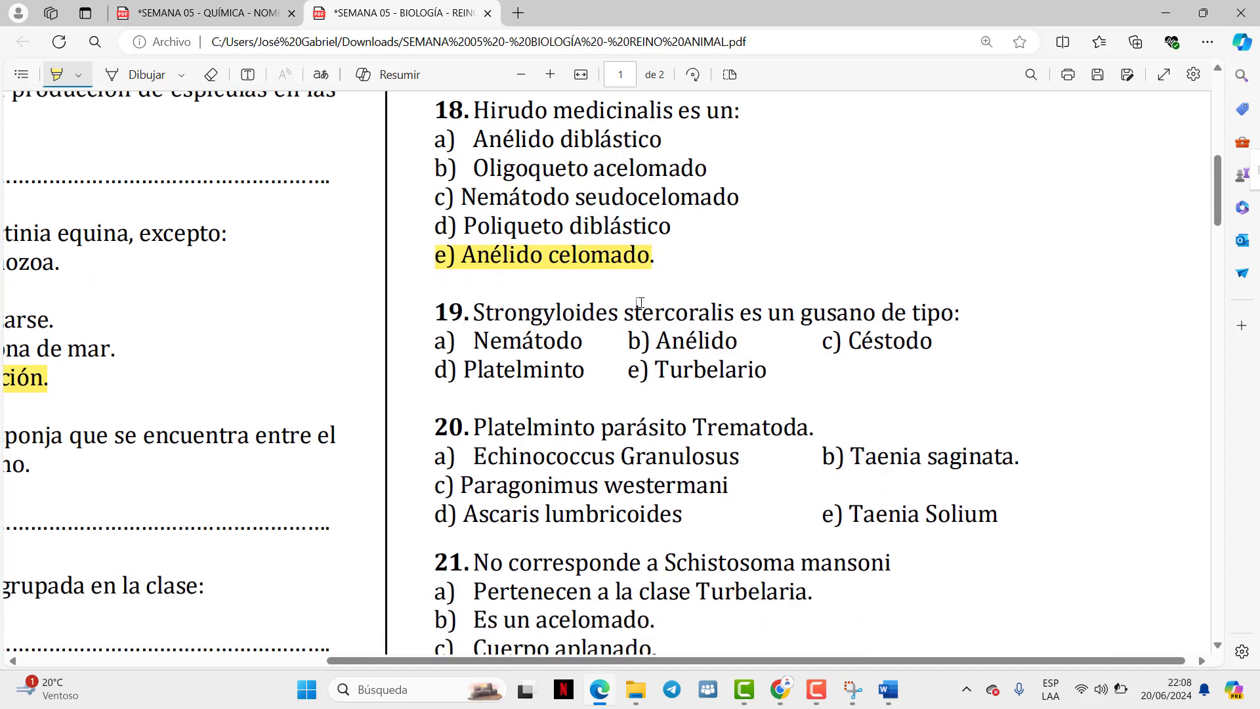
scroll(640, 296, "up", 1)
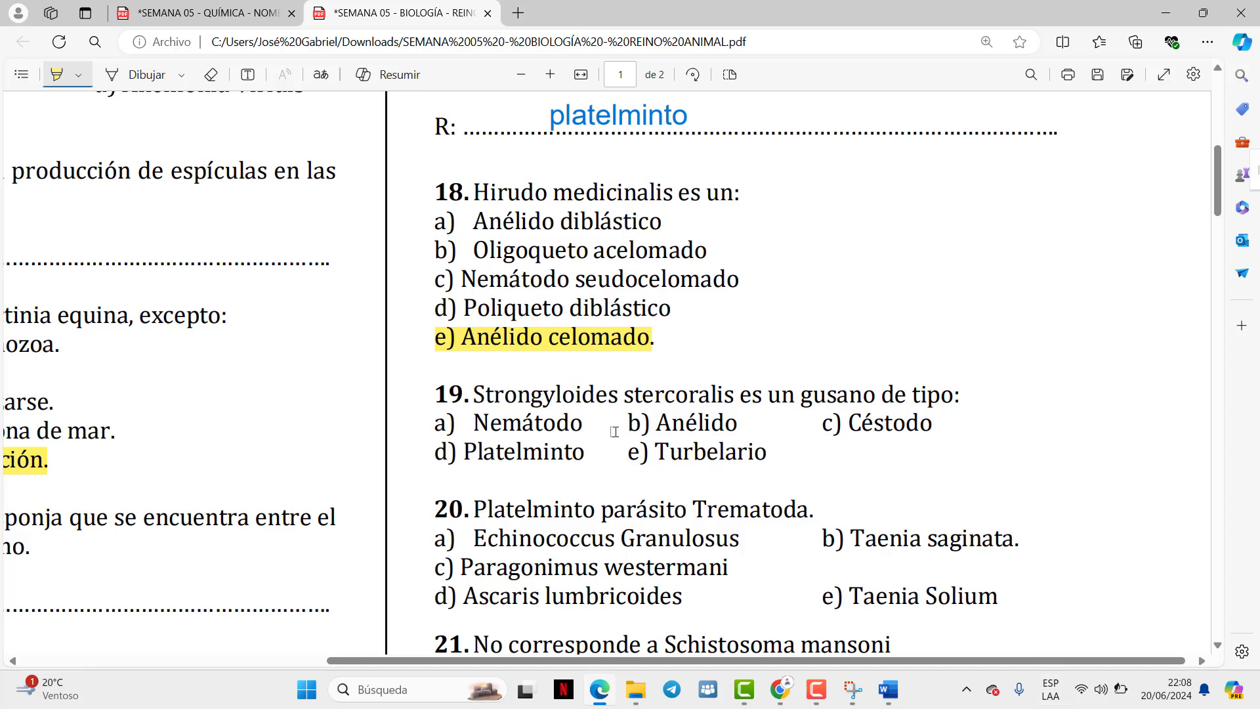
scroll(614, 431, "down", 1)
scroll(614, 431, "up", 1)
left_click_drag(434, 424, 590, 424)
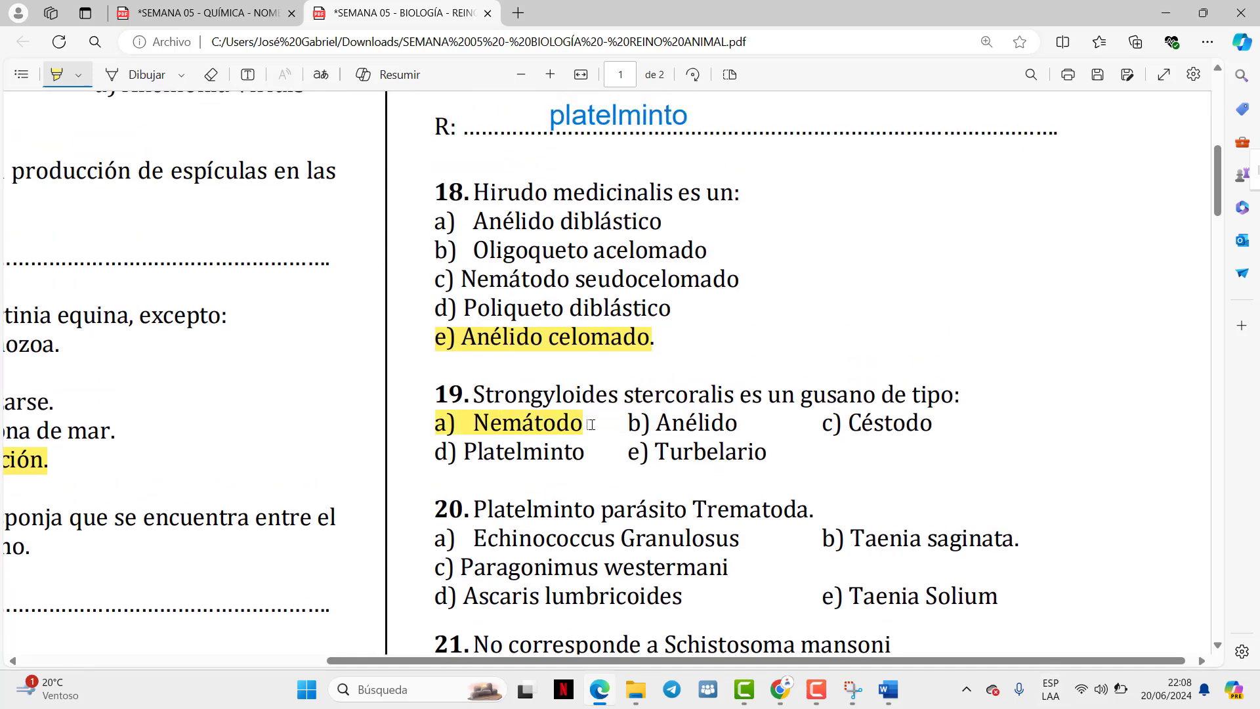
Highlight in yellow the answers c) Paragonimus westermani in question 20 and a) Pertenecen a la clase Turbelaria in question 21
scroll(592, 420, "down", 3)
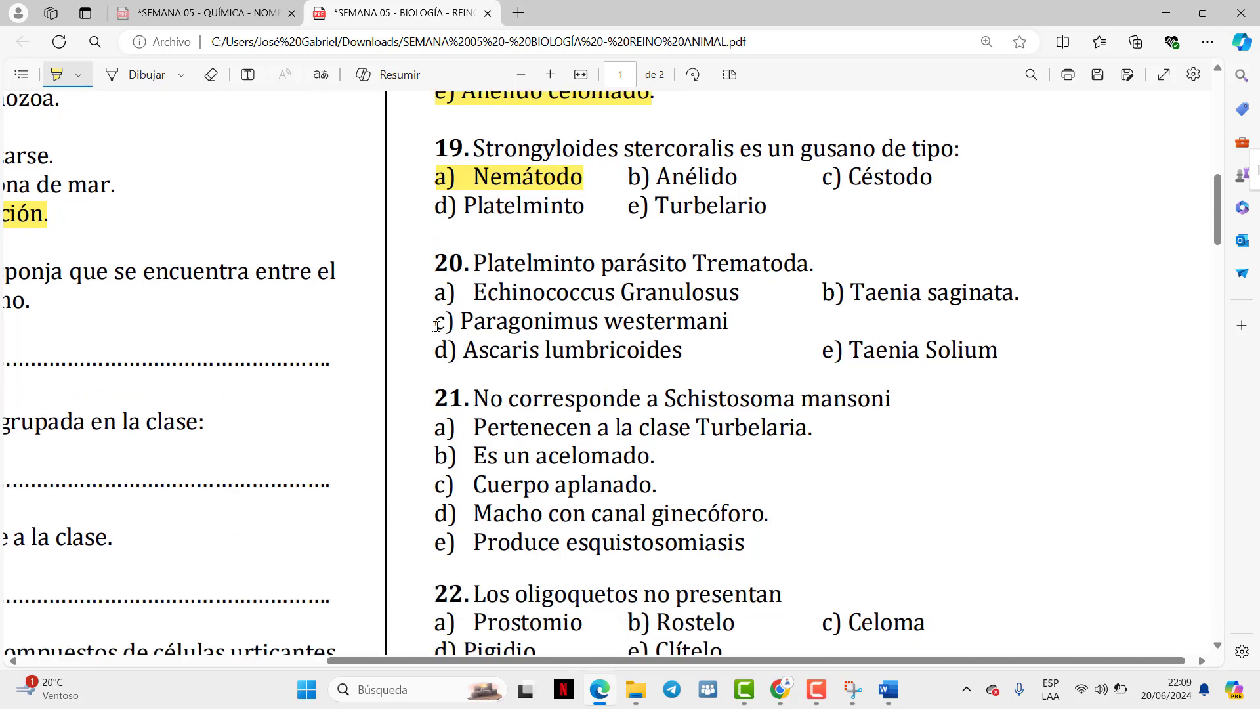
mouse_move(435, 325)
left_mouse_down()
mouse_move(796, 319)
mouse_move(733, 330)
left_mouse_up()
scroll(732, 335, "down", 1)
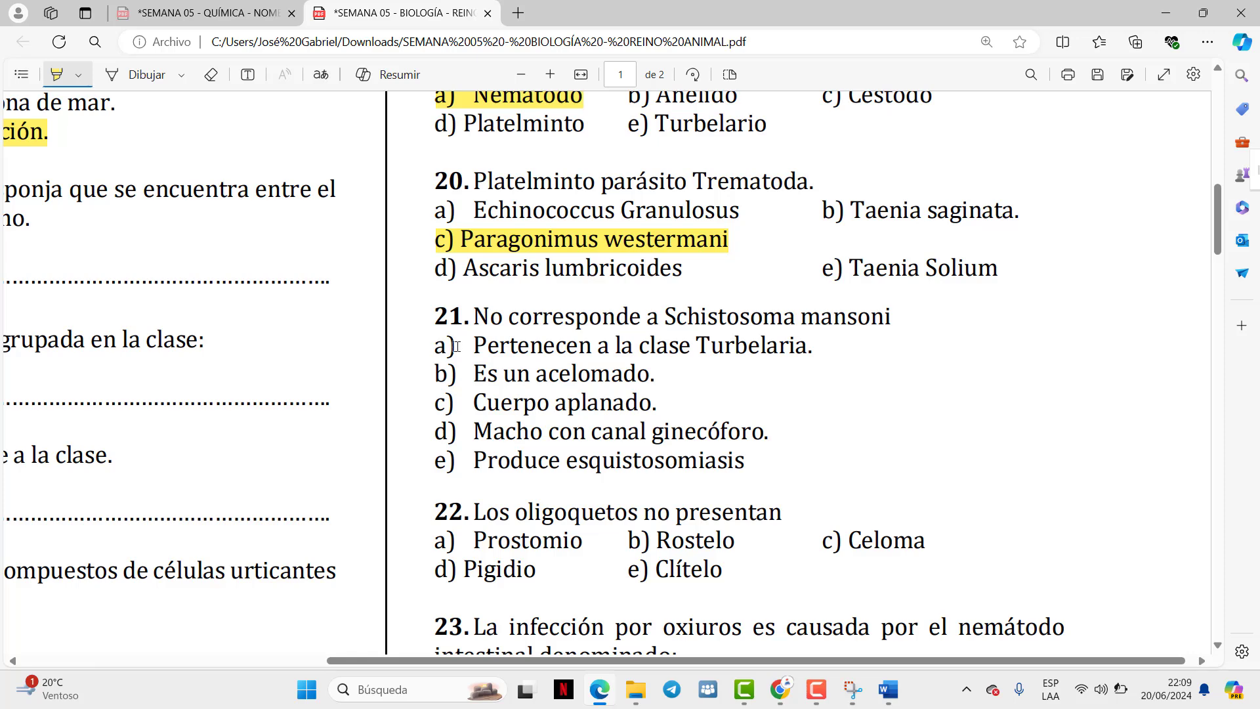
left_click_drag(456, 346, 817, 348)
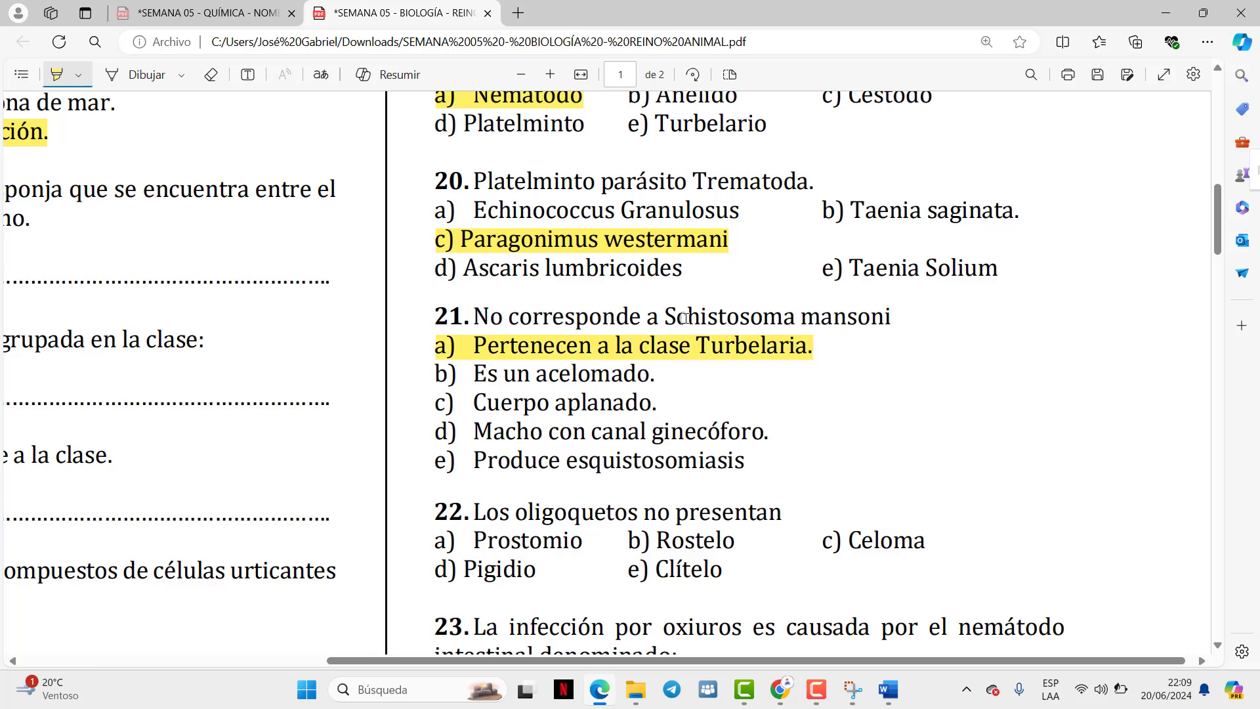
Highlight in yellow the answer b) Rostelo in question 22
scroll(685, 315, "down", 1)
scroll(699, 420, "down", 1)
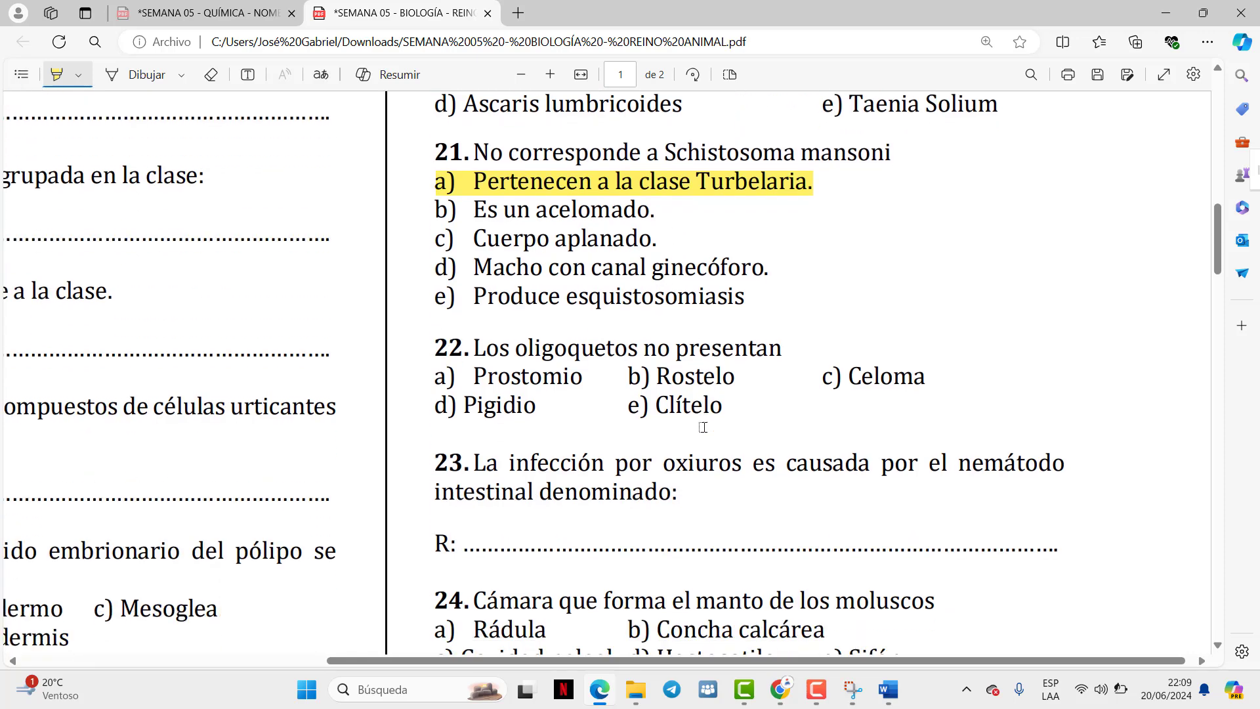
scroll(702, 424, "up", 1)
scroll(703, 424, "up", 1)
left_click_drag(630, 548, 748, 537)
Add the text "enteroebea vermicularis" on the answer line of question 23
scroll(731, 505, "down", 3)
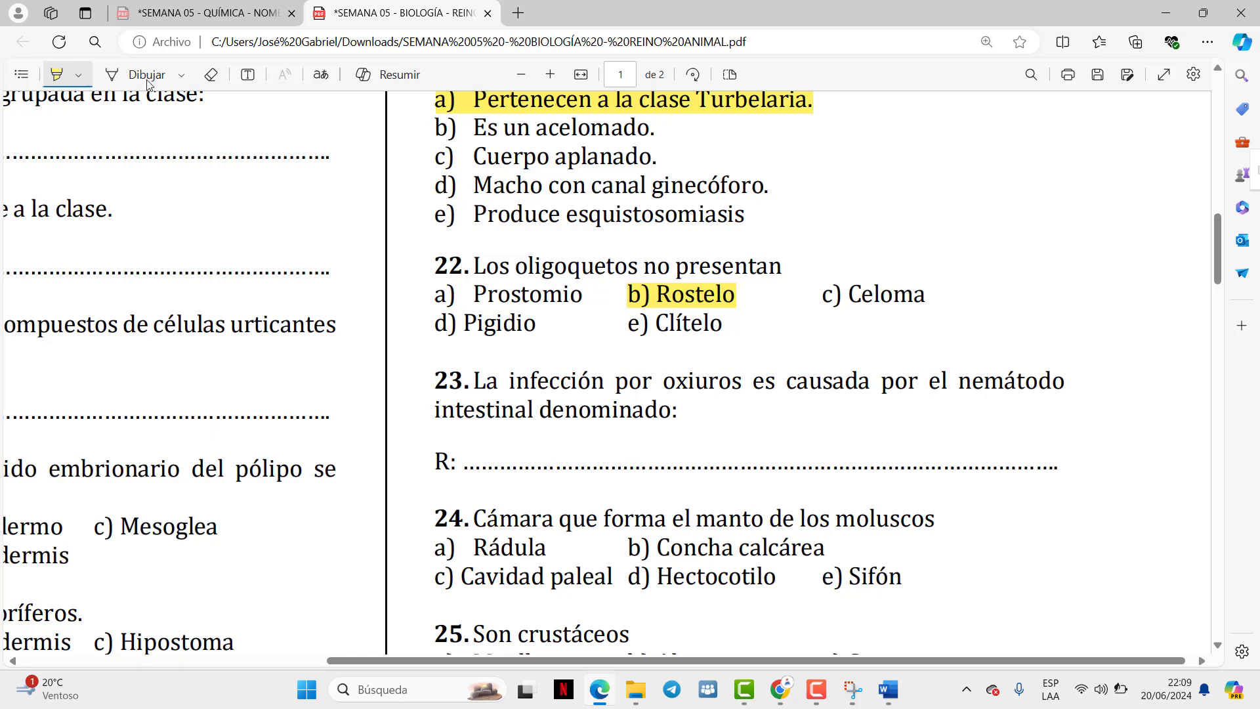
left_click(247, 75)
left_click(492, 463)
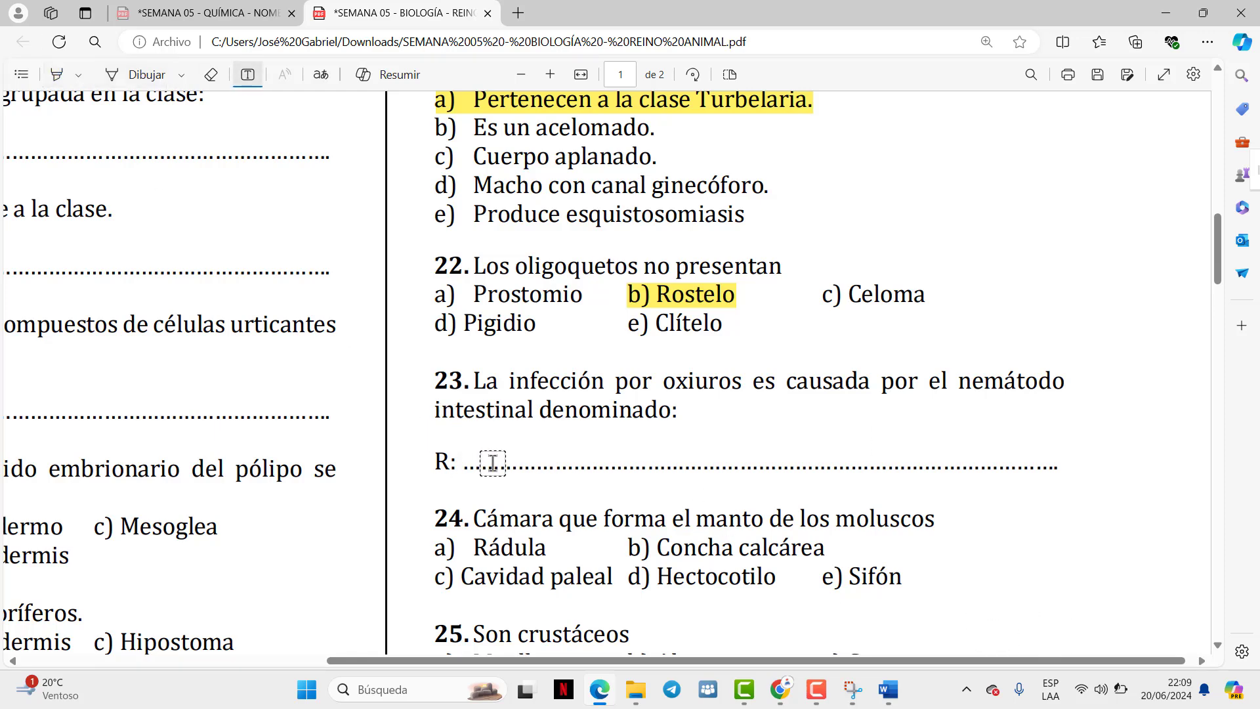
left_click_drag(492, 463, 504, 462)
left_click(504, 462)
type("e")
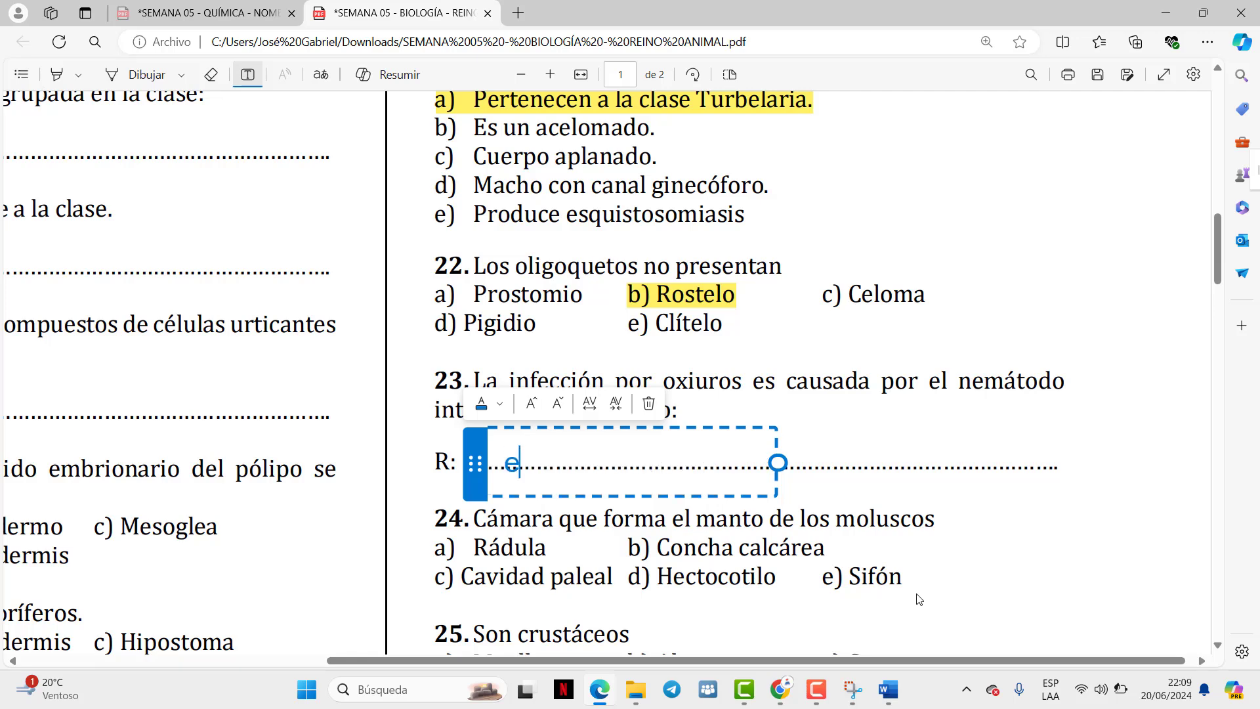
type("nteroeba")
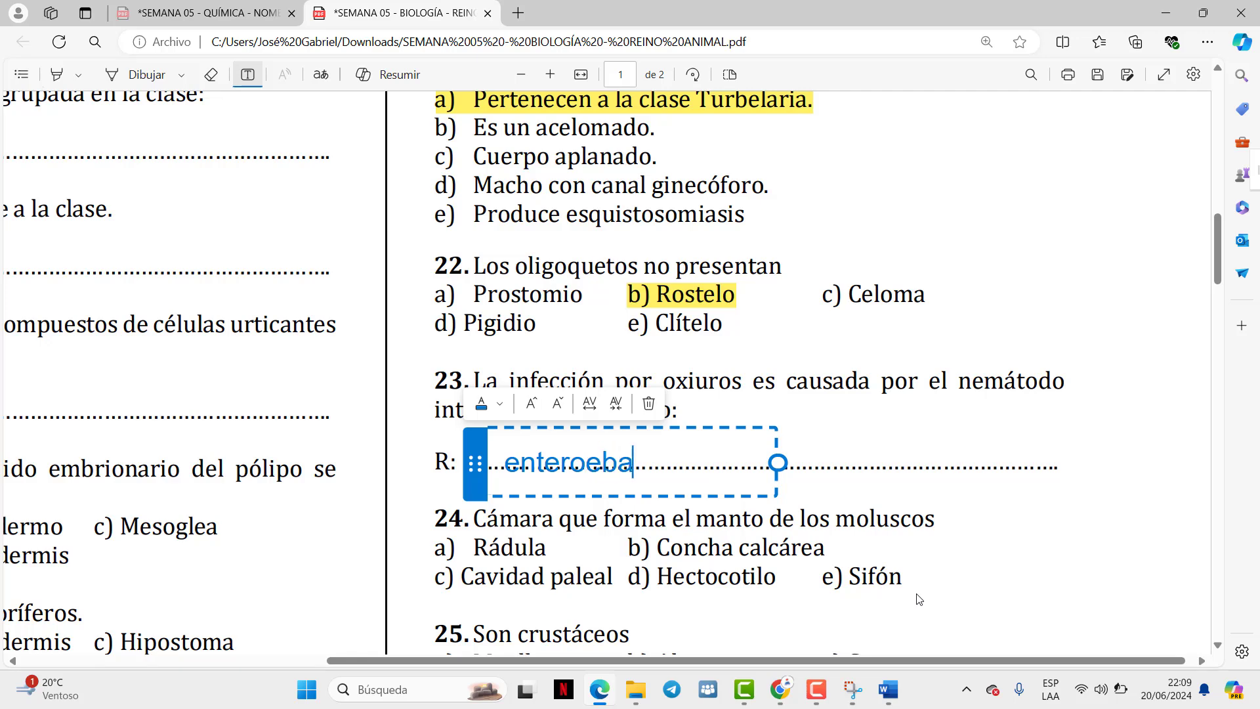
key("BackSpace")
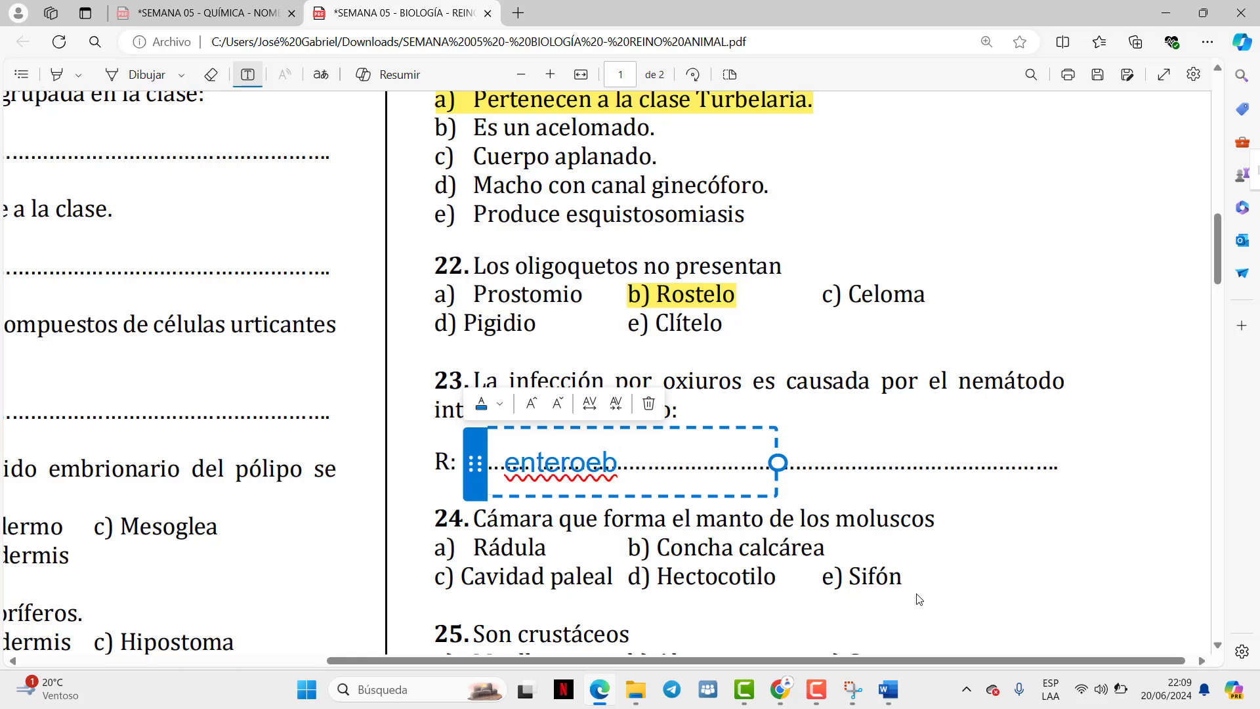
type("ea vermicularios")
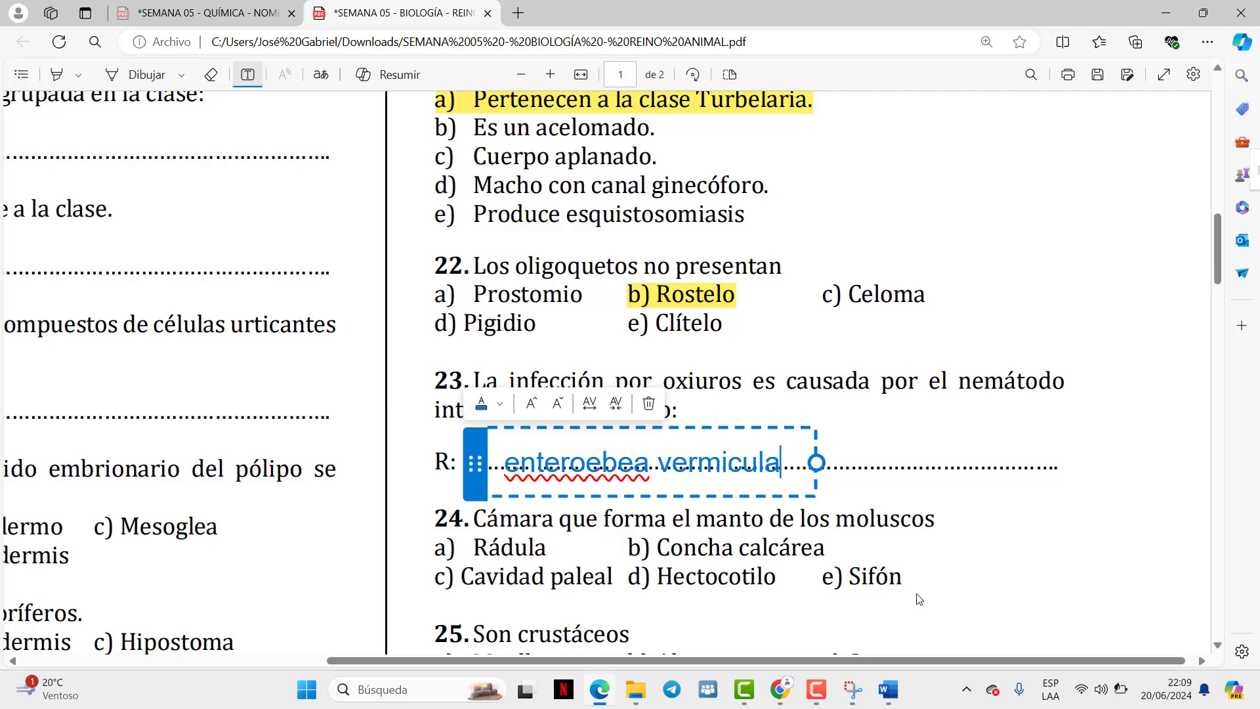
key("BackSpace")
key("BackSpace")
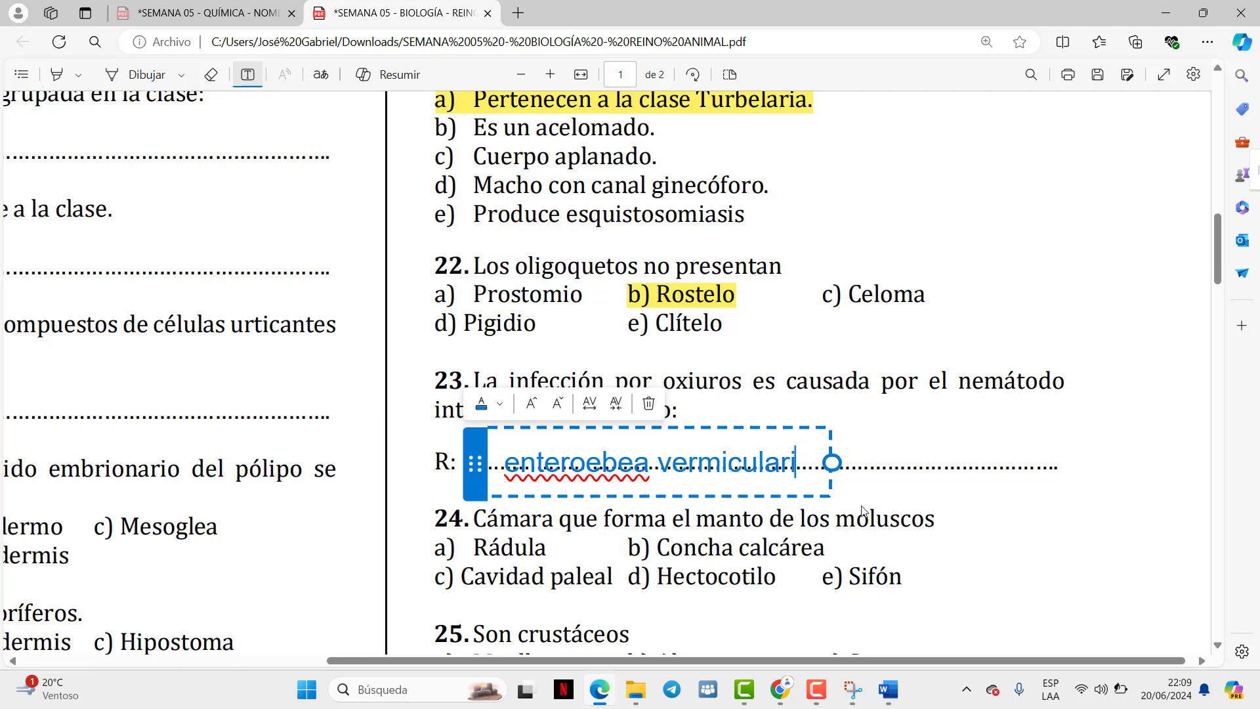
type("s")
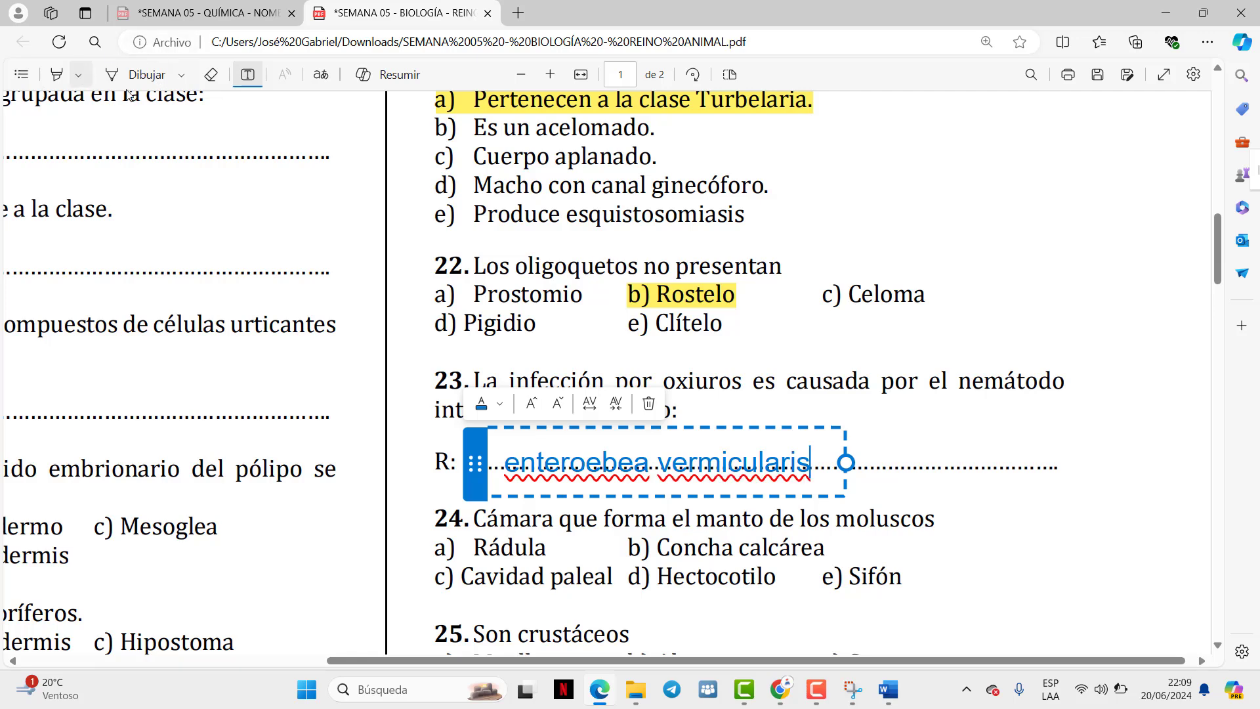
left_click(158, 78)
Move the text answer of question 23 slightly up and to the right so it sits above the dotted line
left_click(247, 74)
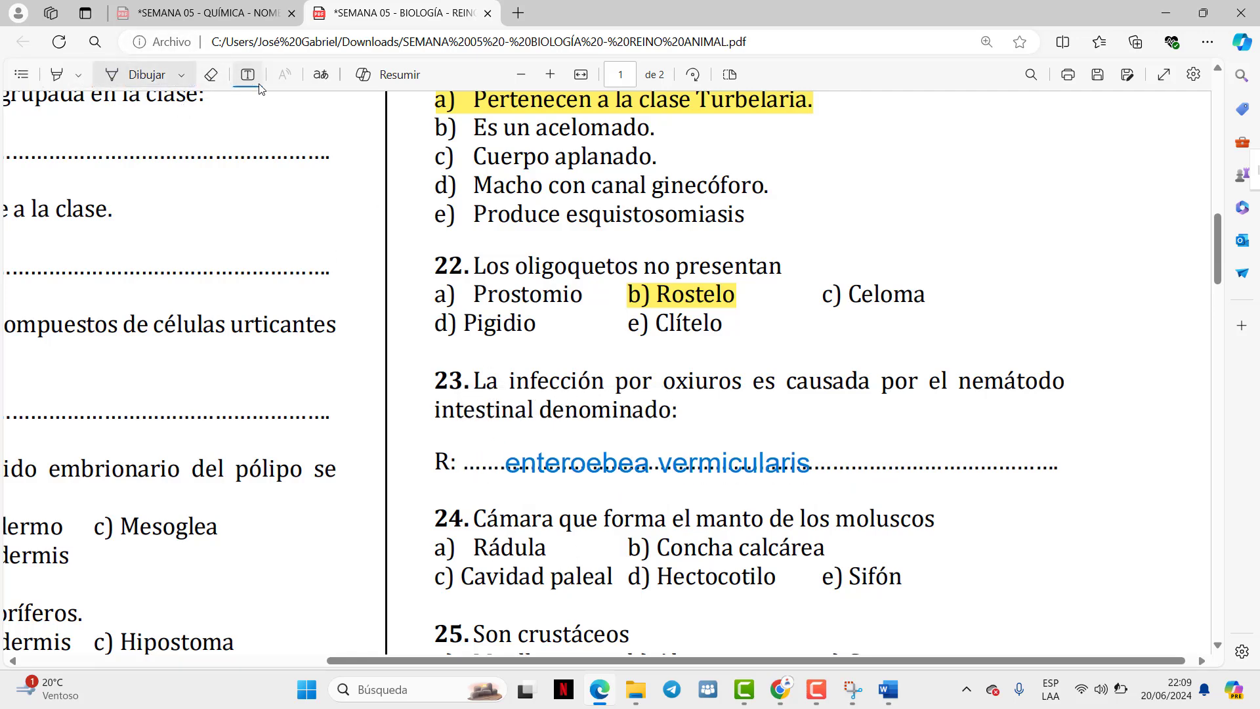
left_click(508, 463)
left_click_drag(466, 463, 519, 448)
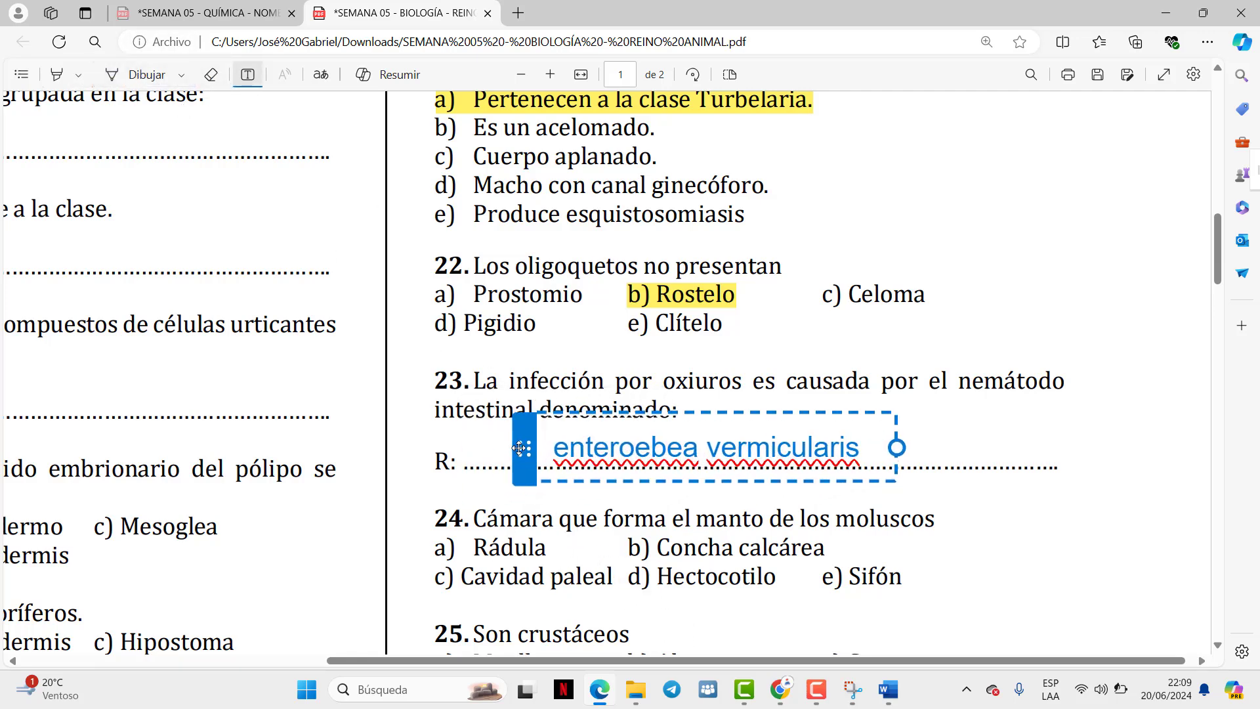
left_click(120, 75)
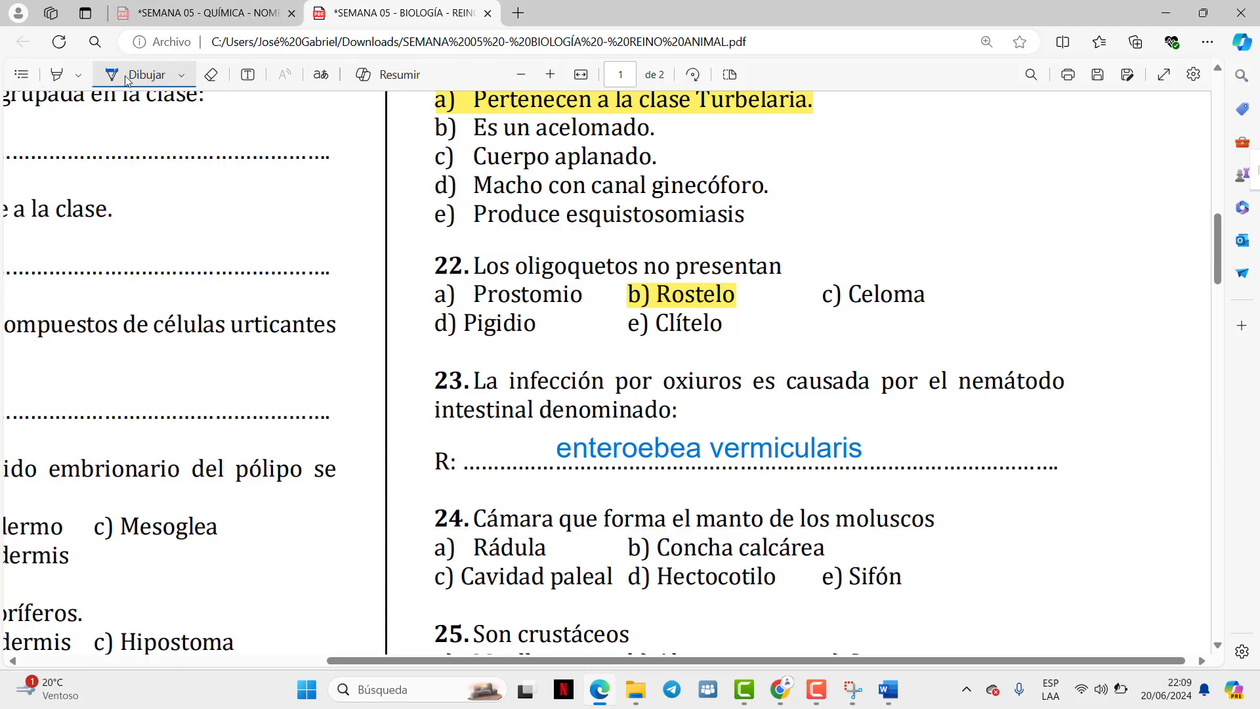
Correct the text answer of question 23 to read "enterobius vermicularis"
left_click(247, 74)
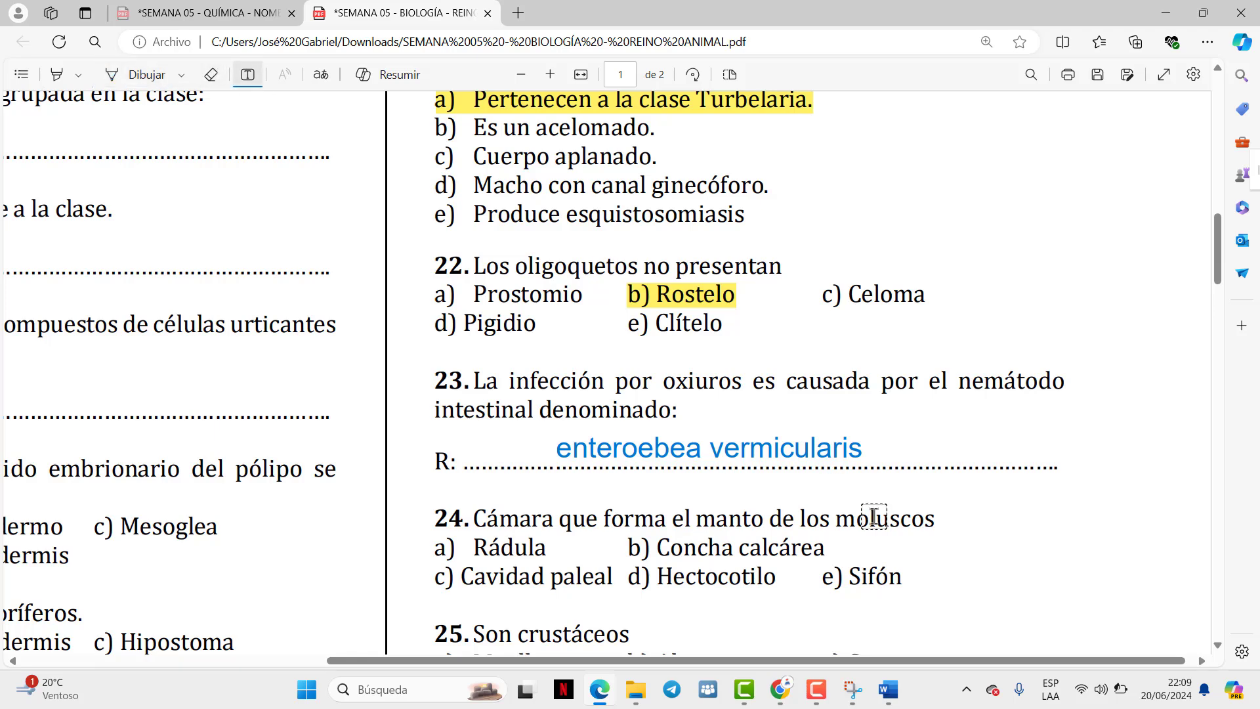
left_click(695, 453)
key("Right")
key("Right")
key("Right")
key("Right")
key("Right")
key("Right")
key("Right")
key("Right")
key("Right")
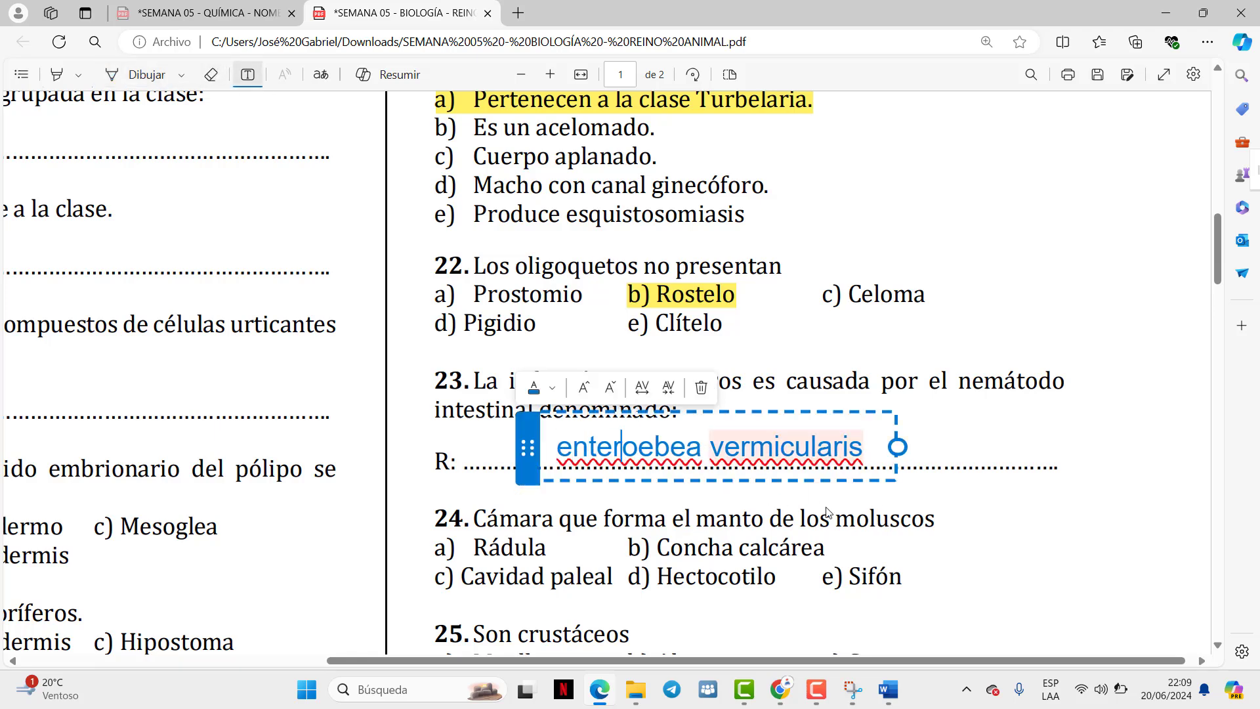
key("Right")
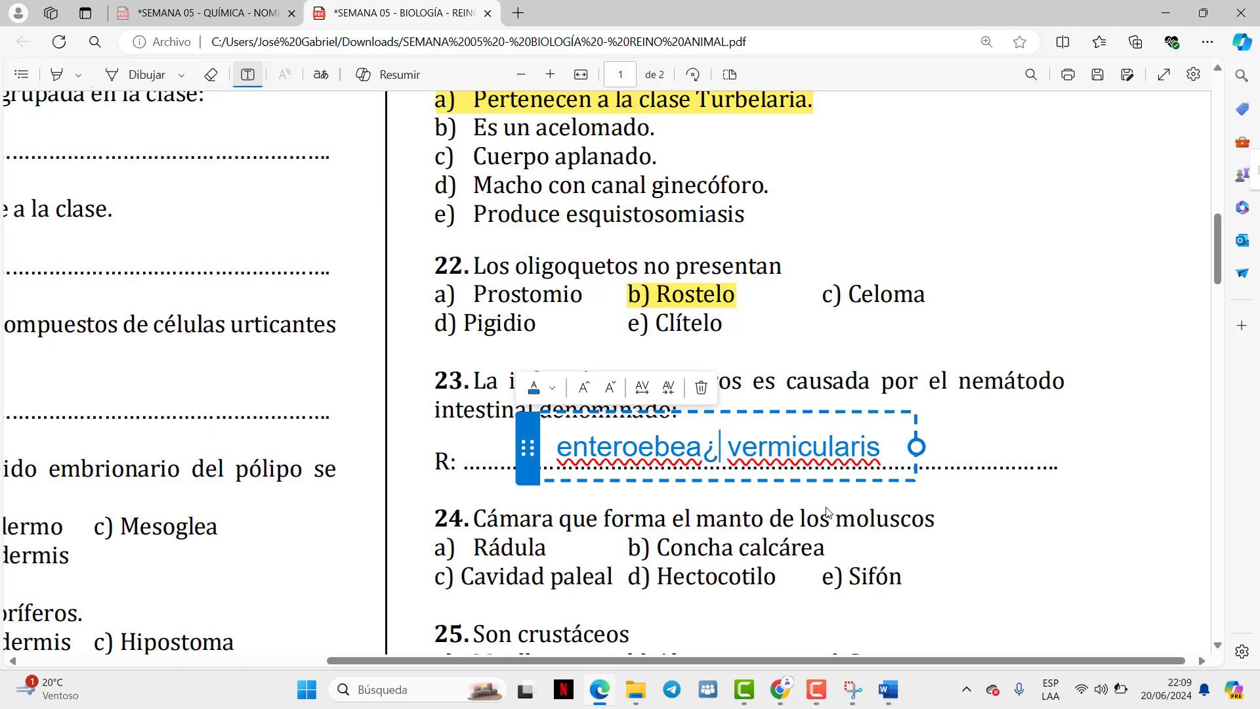
key("BackSpace")
key("BackSpace")
key("BackSpace")
key("BackSpace")
type("beus")
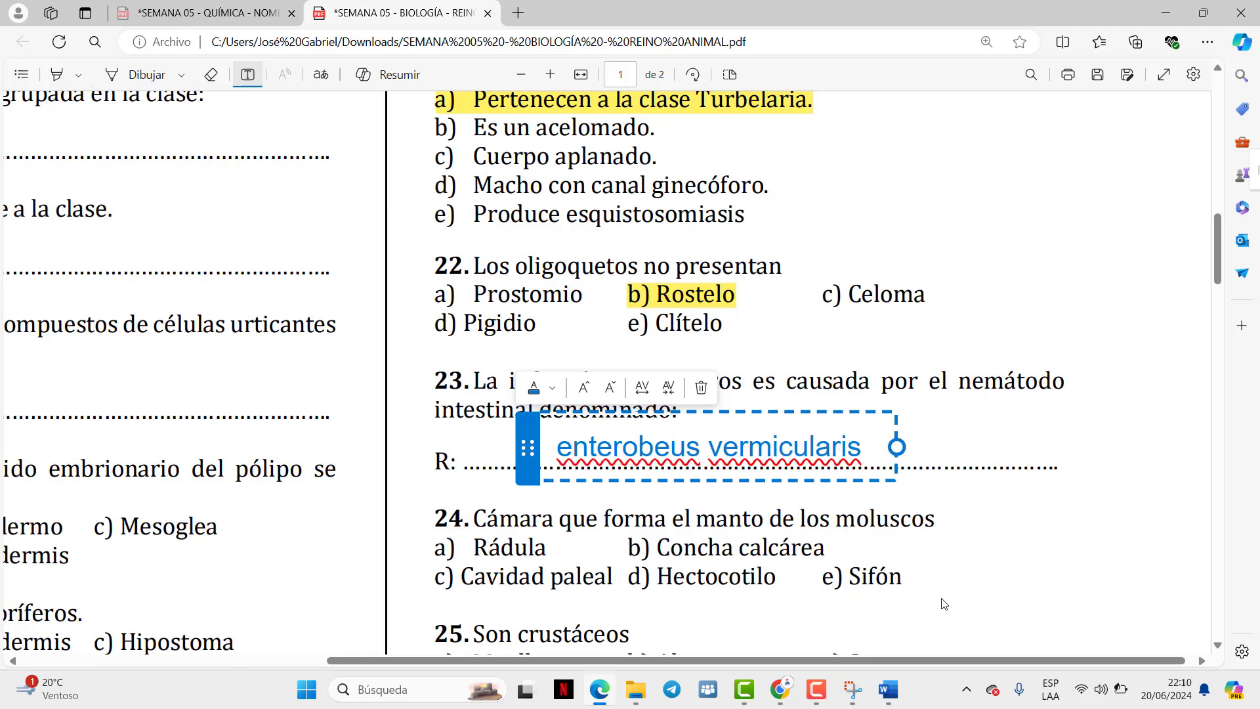
key("BackSpace")
key("BackSpace")
key("BackSpace")
type("ius")
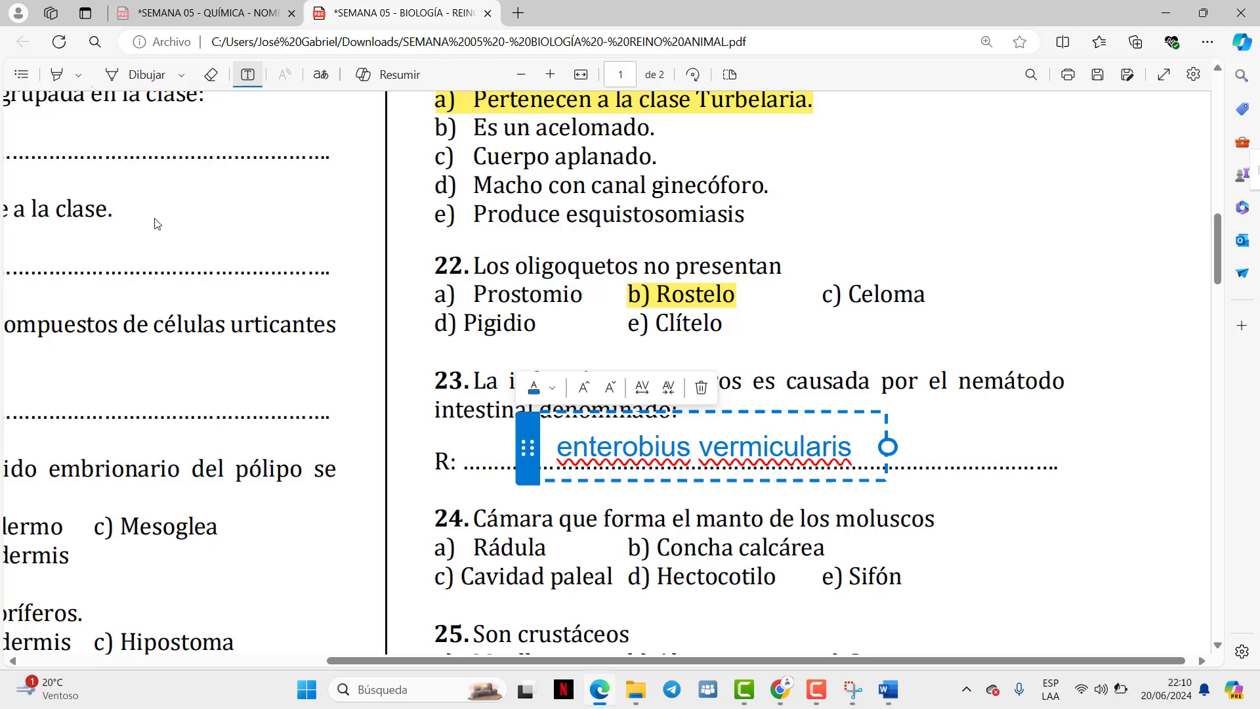
left_click(142, 74)
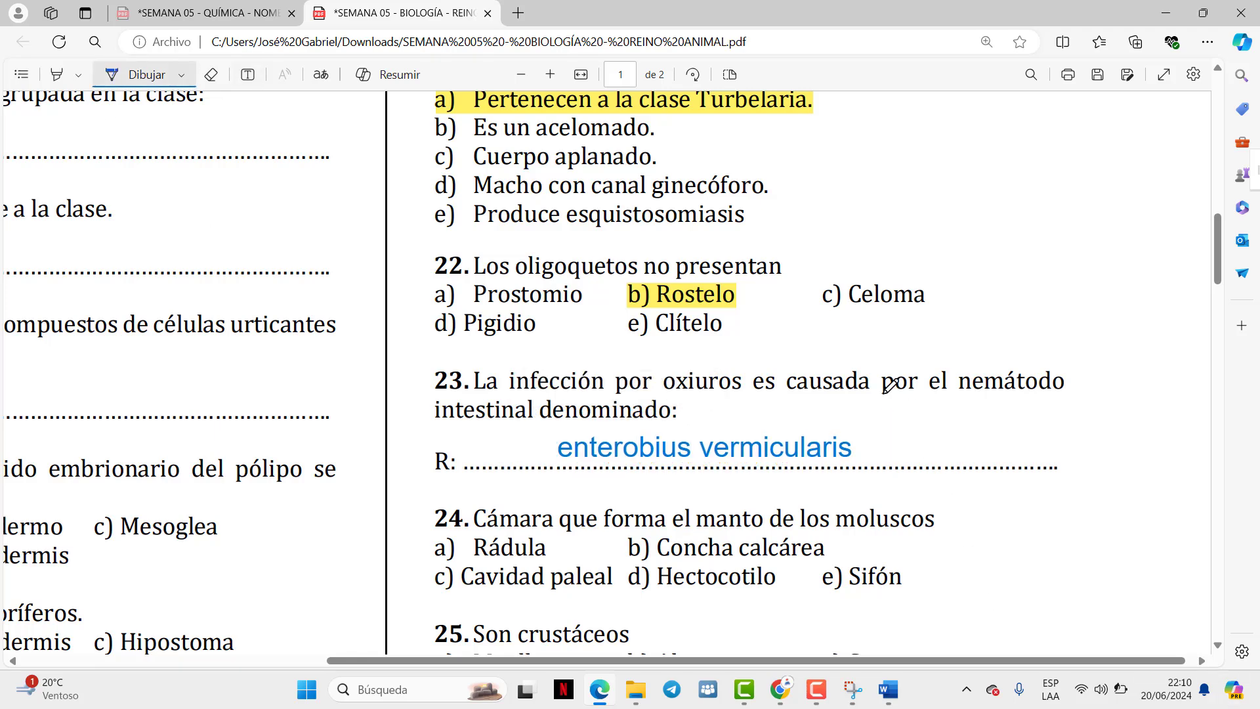
Highlight in yellow the answers c) Cavidad paleal in question 24 and e) Copépodos in question 25
scroll(890, 387, "down", 3)
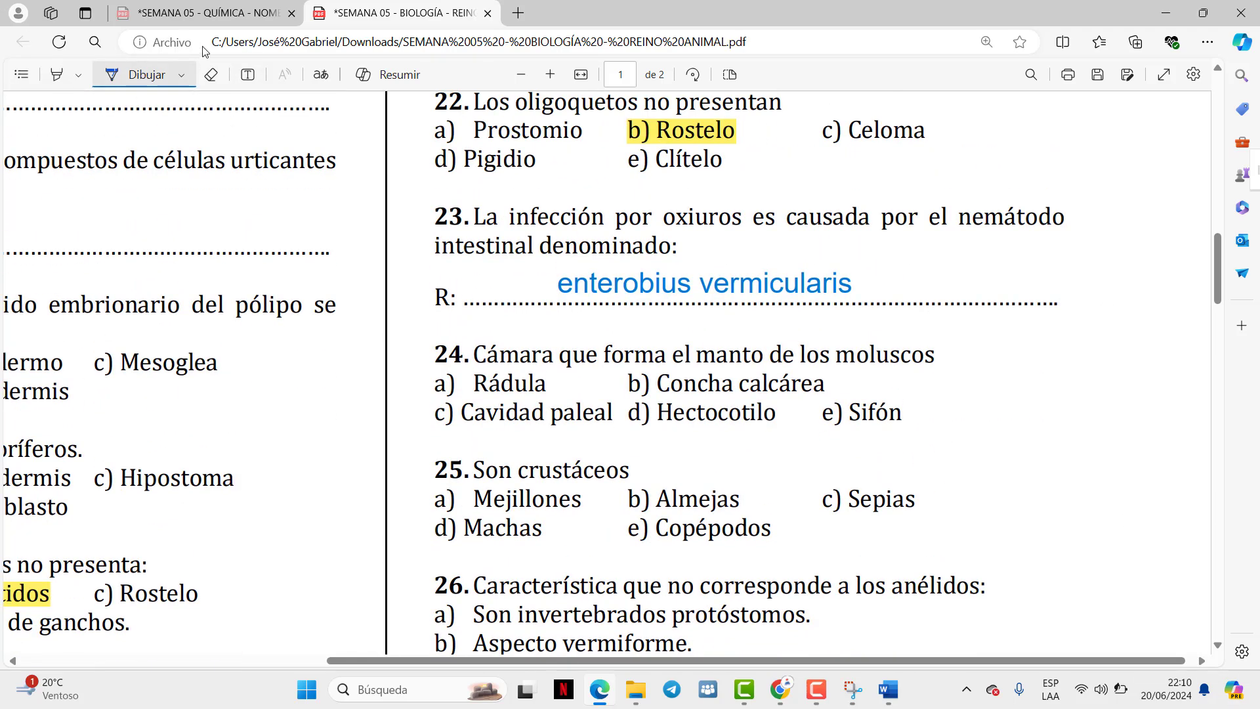
left_click(58, 72)
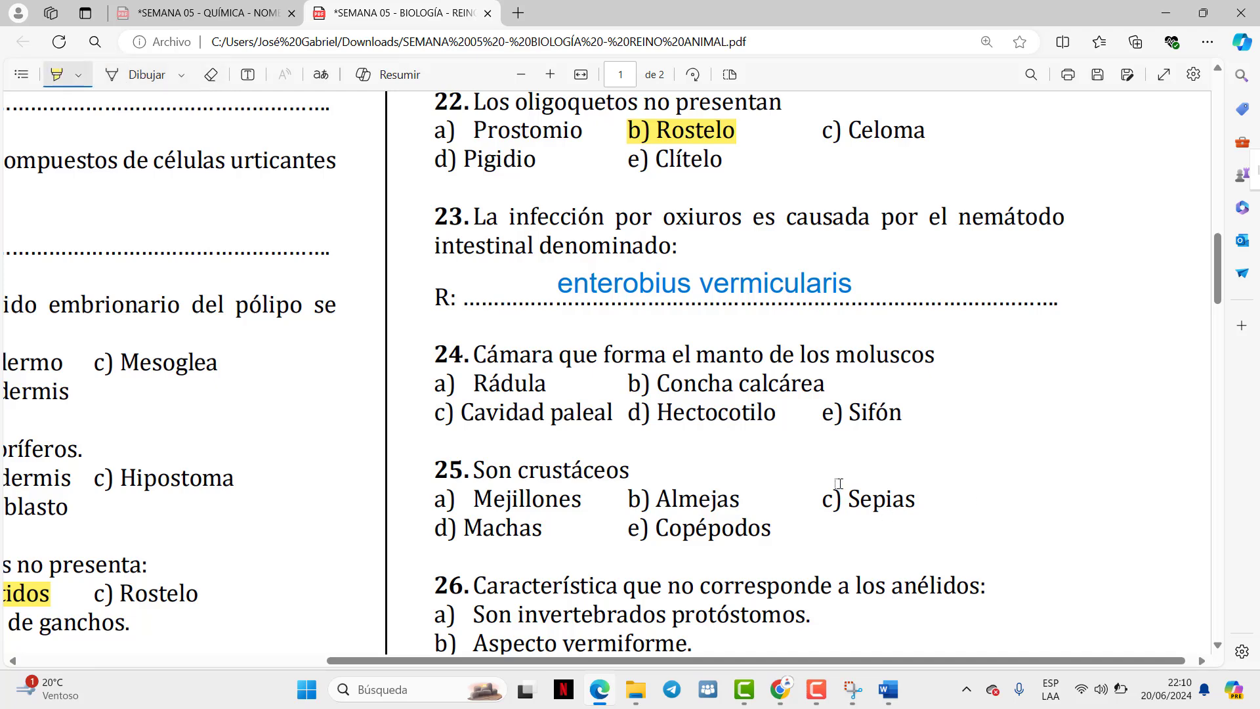
left_click_drag(440, 406, 612, 414)
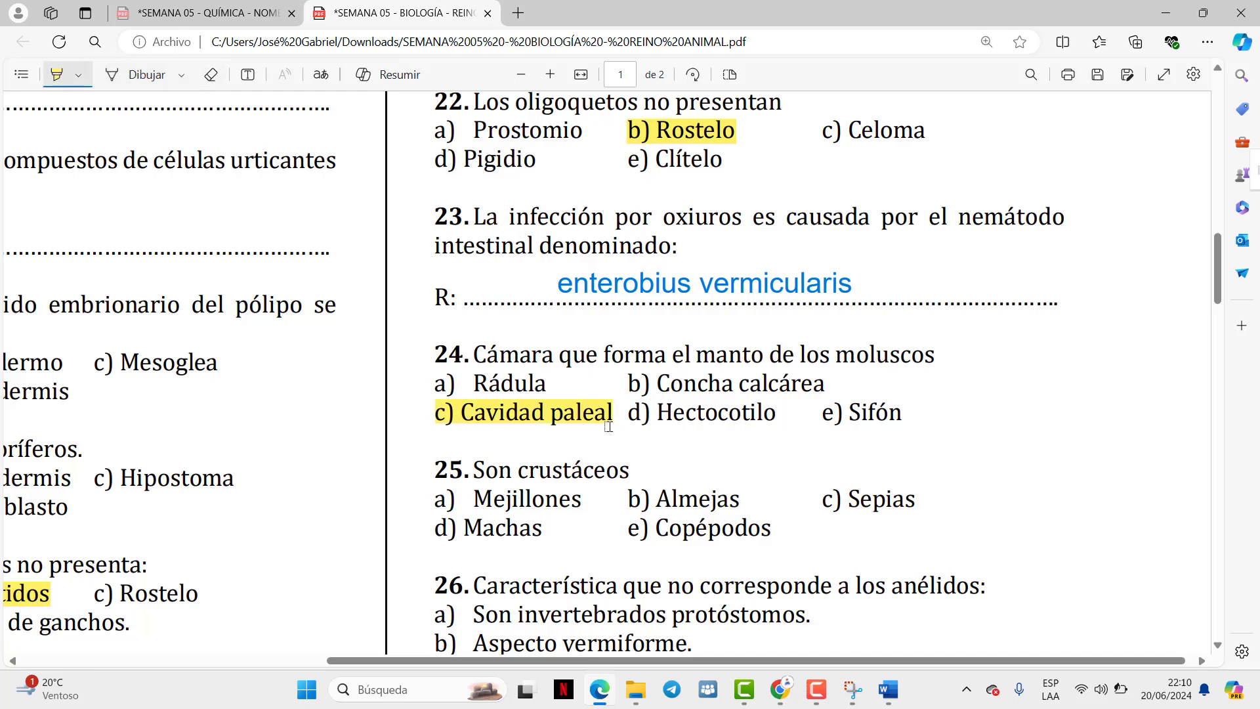
scroll(612, 419, "down", 3)
scroll(612, 419, "down", 2)
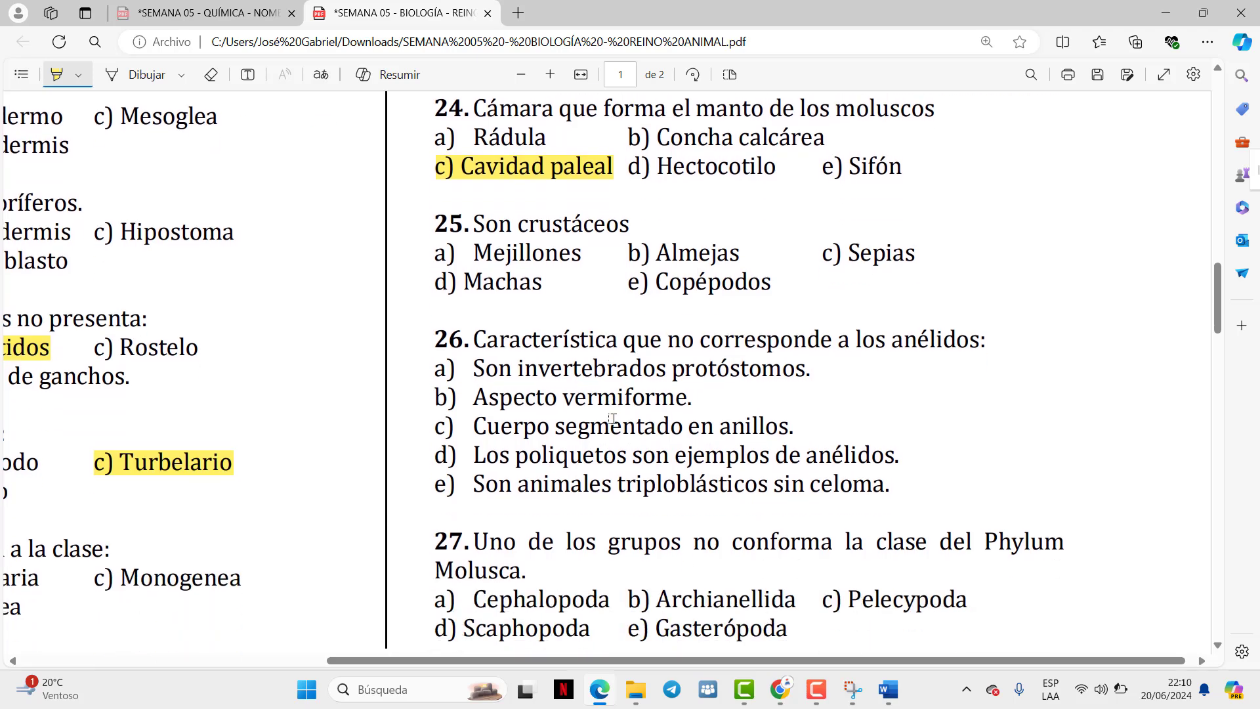
scroll(612, 418, "up", 2)
scroll(612, 419, "down", 2)
left_click_drag(771, 297, 770, 289)
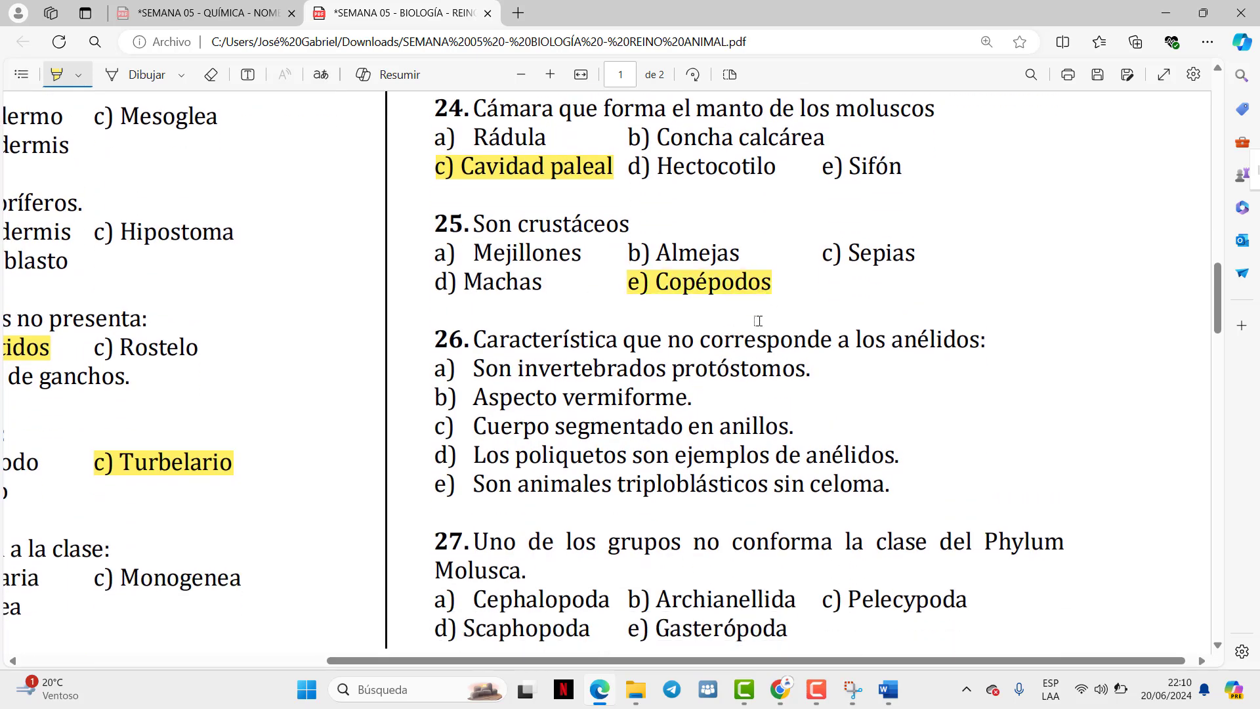
Highlight in yellow the answers e) Son animales triploblásticos sin celoma in question 26 and b) Archianellida in question 27
scroll(758, 321, "down", 1)
scroll(758, 321, "down", 1)
scroll(949, 269, "up", 1)
left_click_drag(438, 484, 897, 485)
scroll(899, 483, "down", 2)
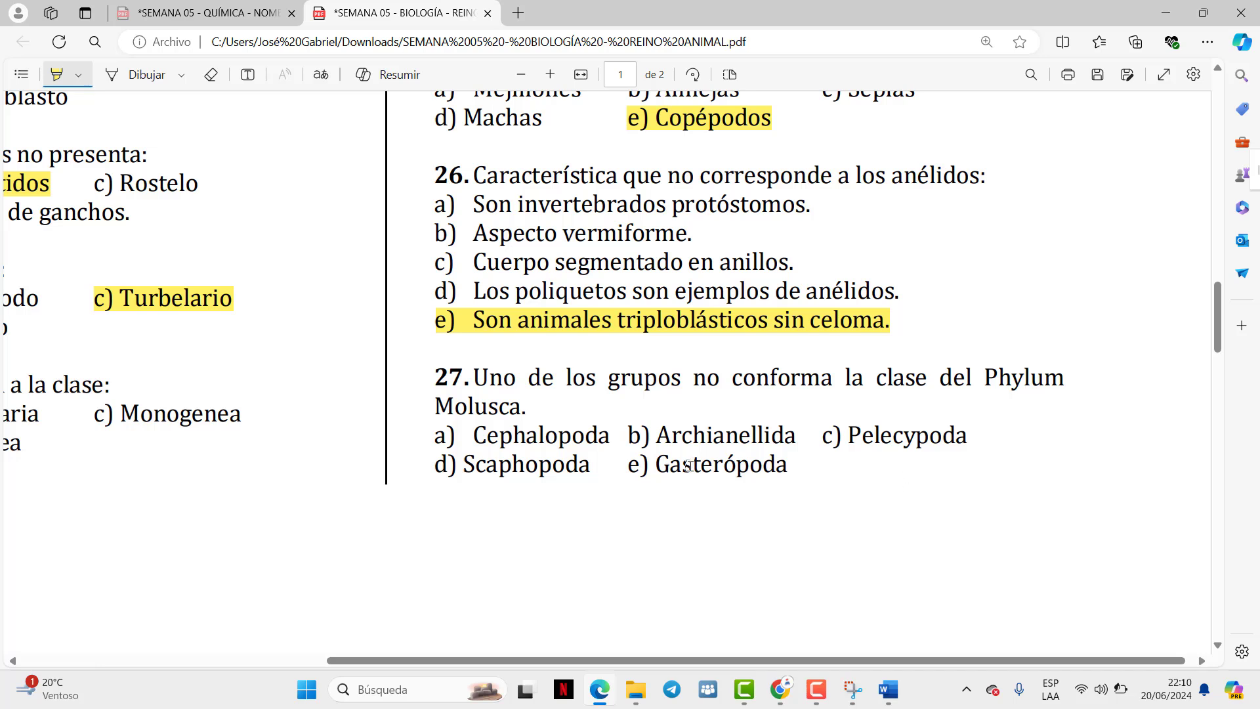
left_click_drag(633, 436, 792, 439)
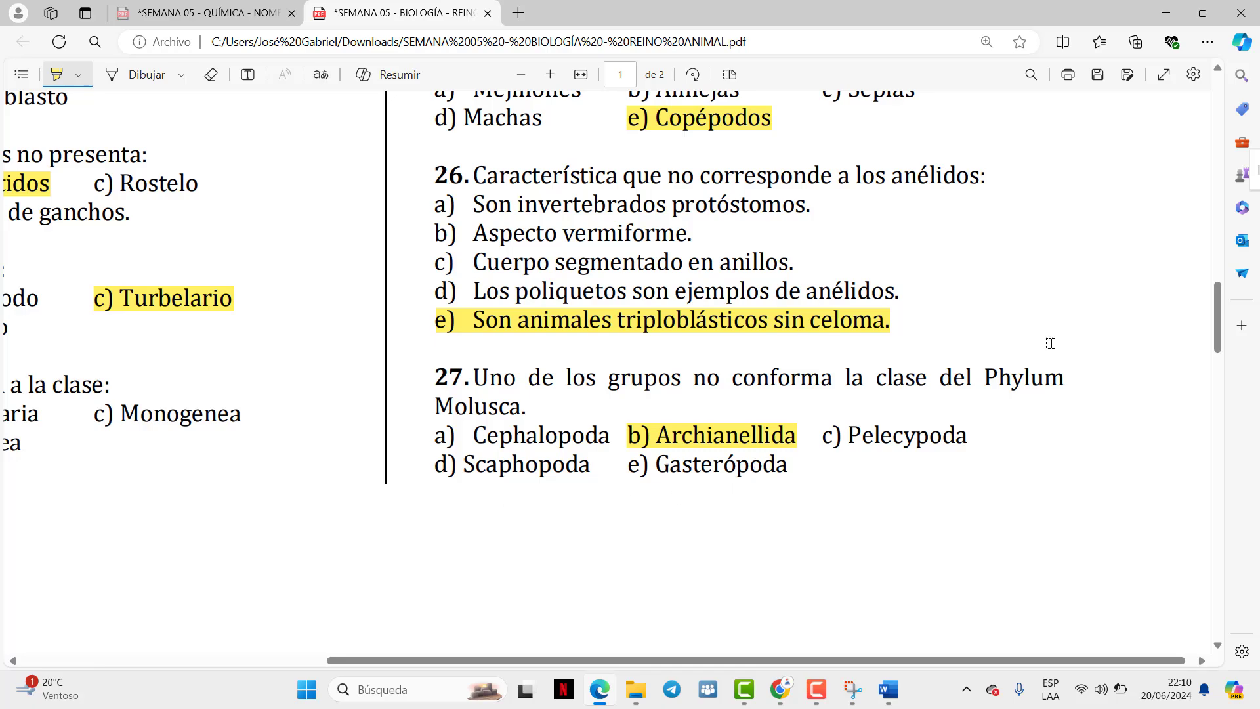
Add the text "charnela" above the answer line of question 28 on page 2
scroll(1049, 343, "down", 10)
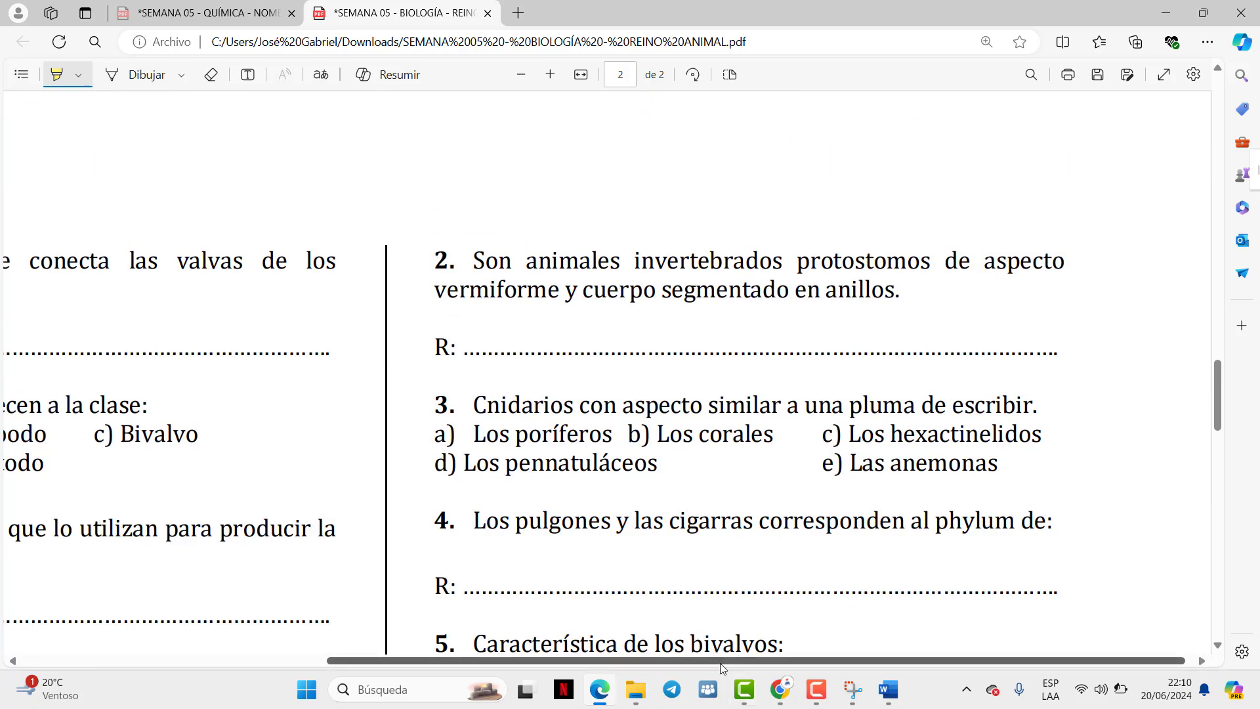
left_click_drag(727, 660, 385, 582)
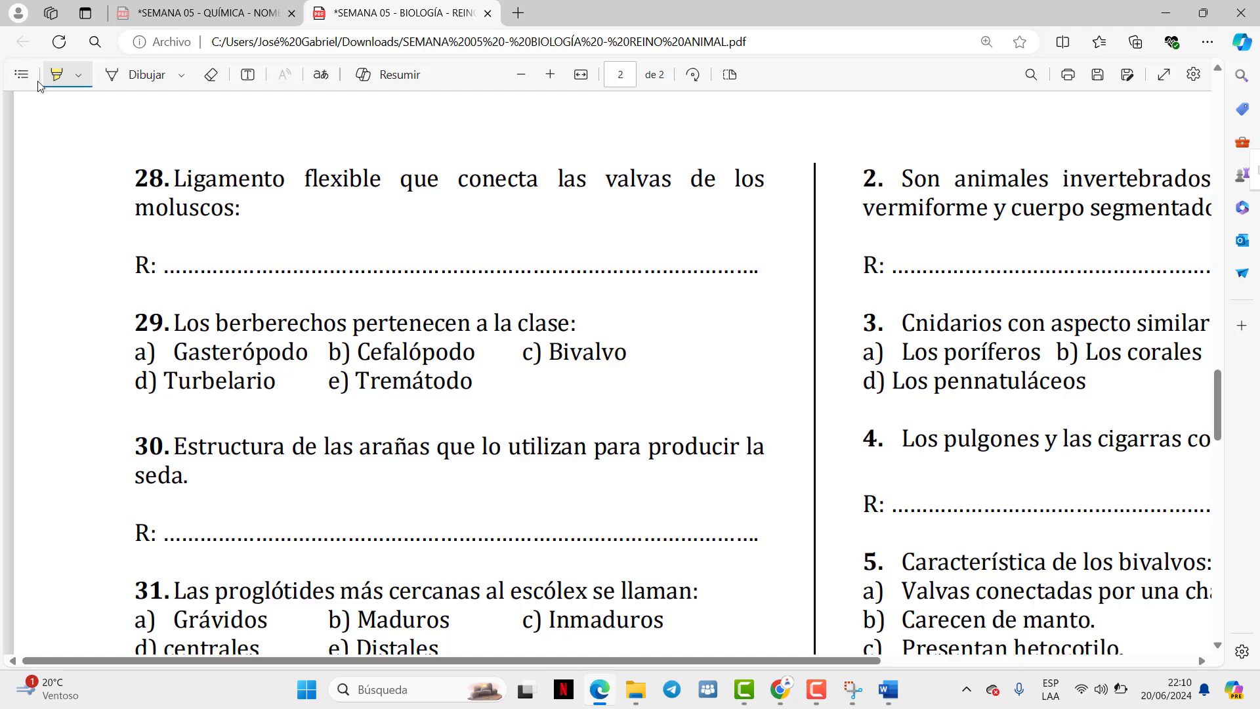
left_click(247, 74)
left_click(284, 244)
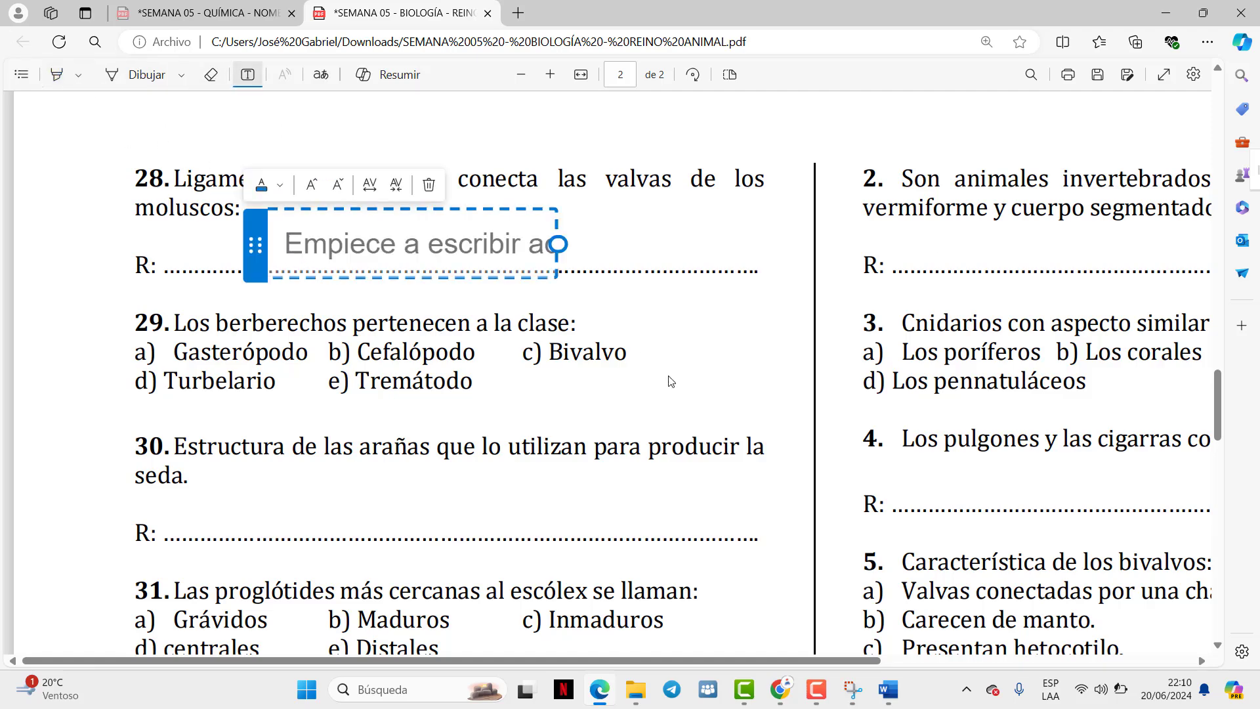
type("char")
type("nela")
key("BackSpace")
type("la")
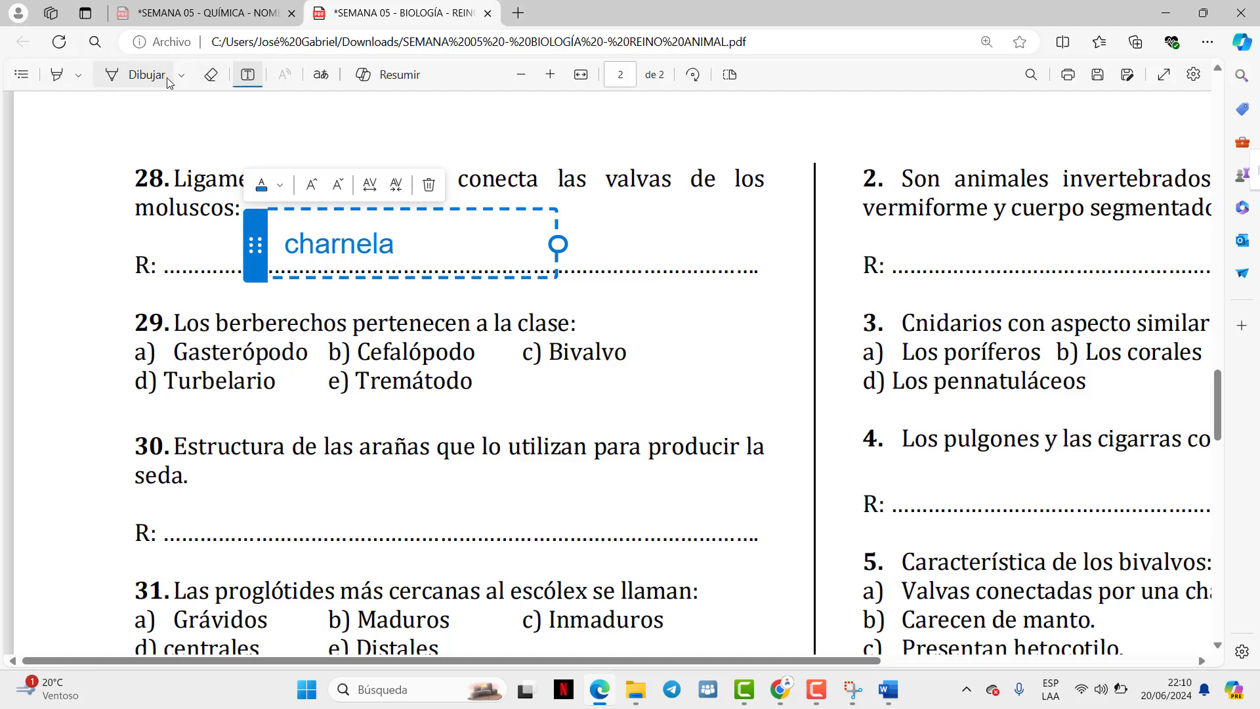
left_click(142, 74)
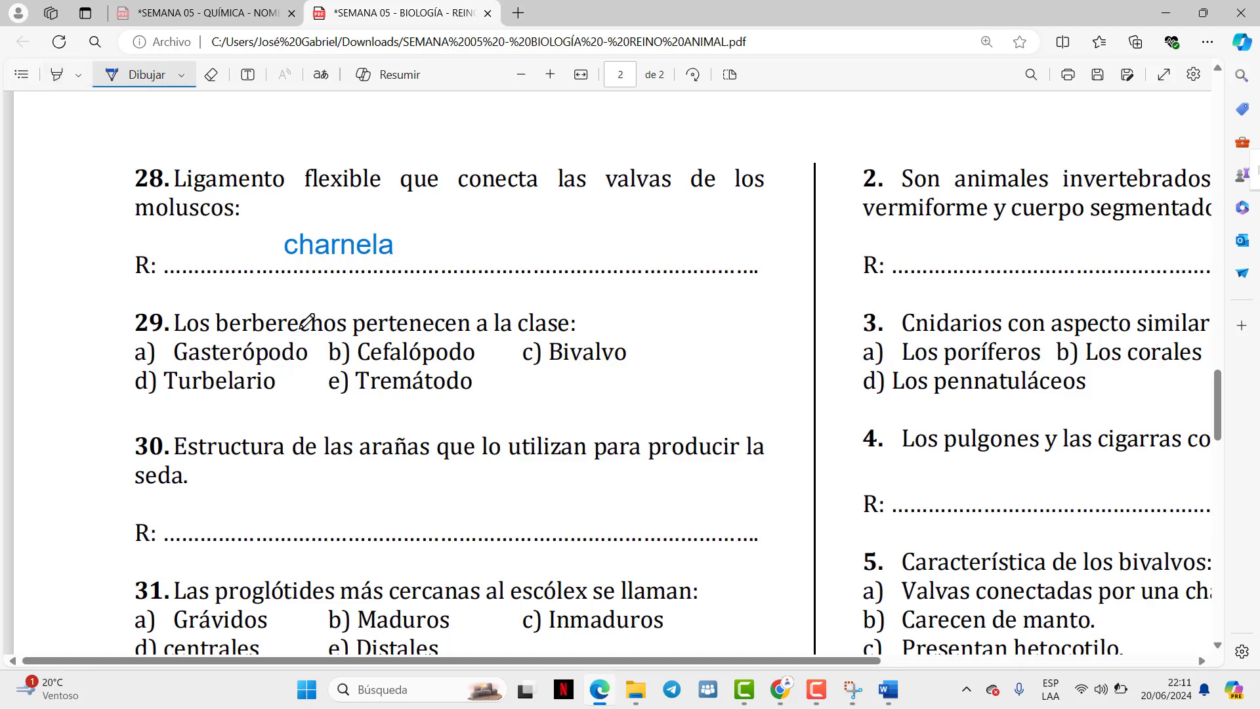
Change the spelling of the question 28 text answer to "charnella"
left_click(57, 75)
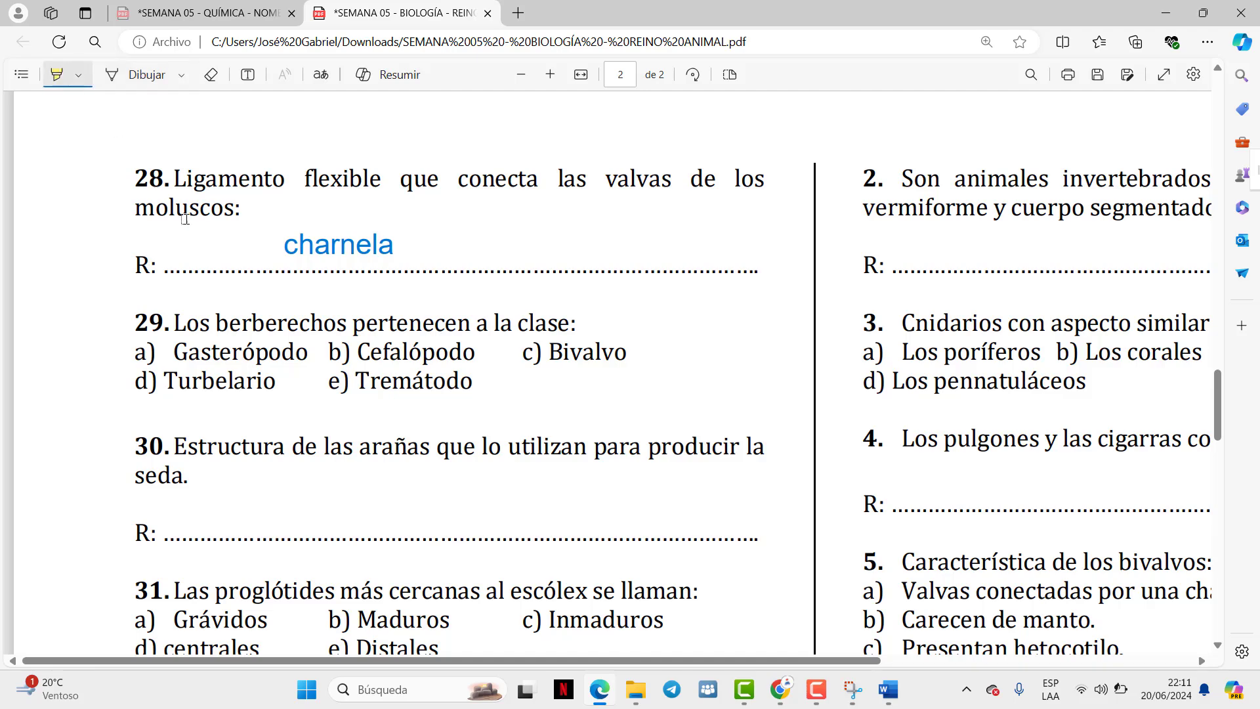
left_click(248, 74)
left_click(372, 244)
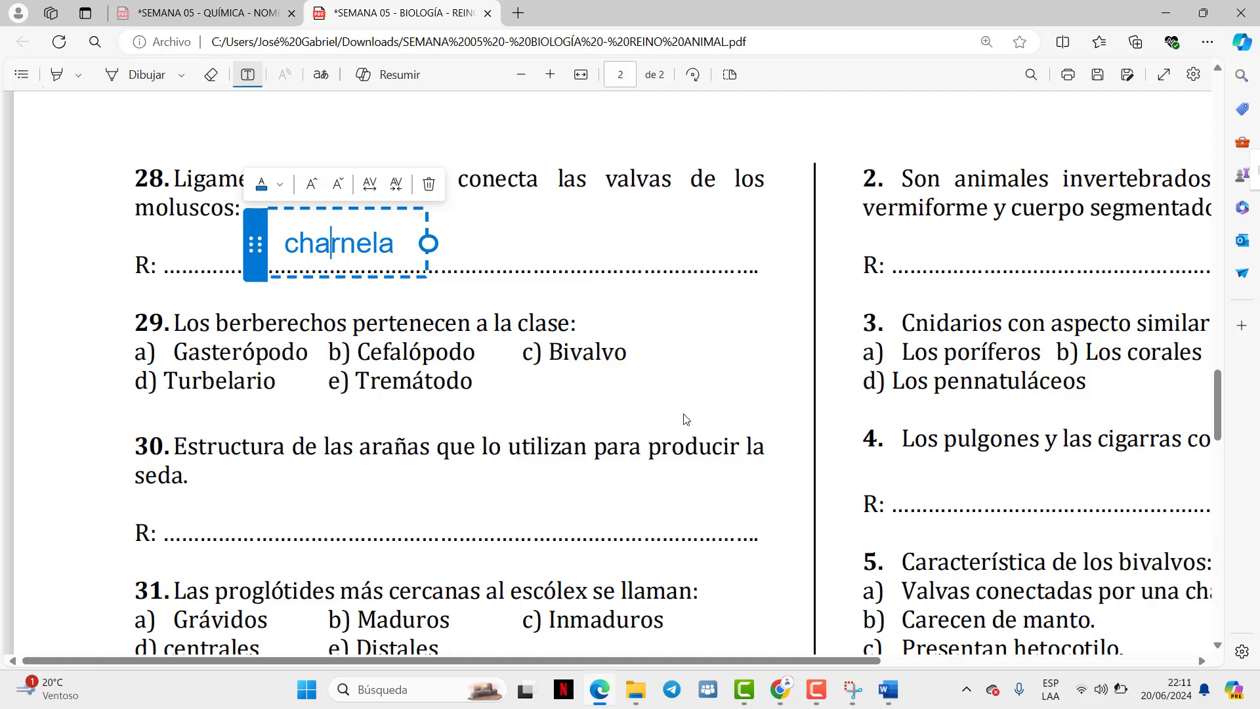
key("Right")
key("Right")
key("Right")
key("Right")
type("l")
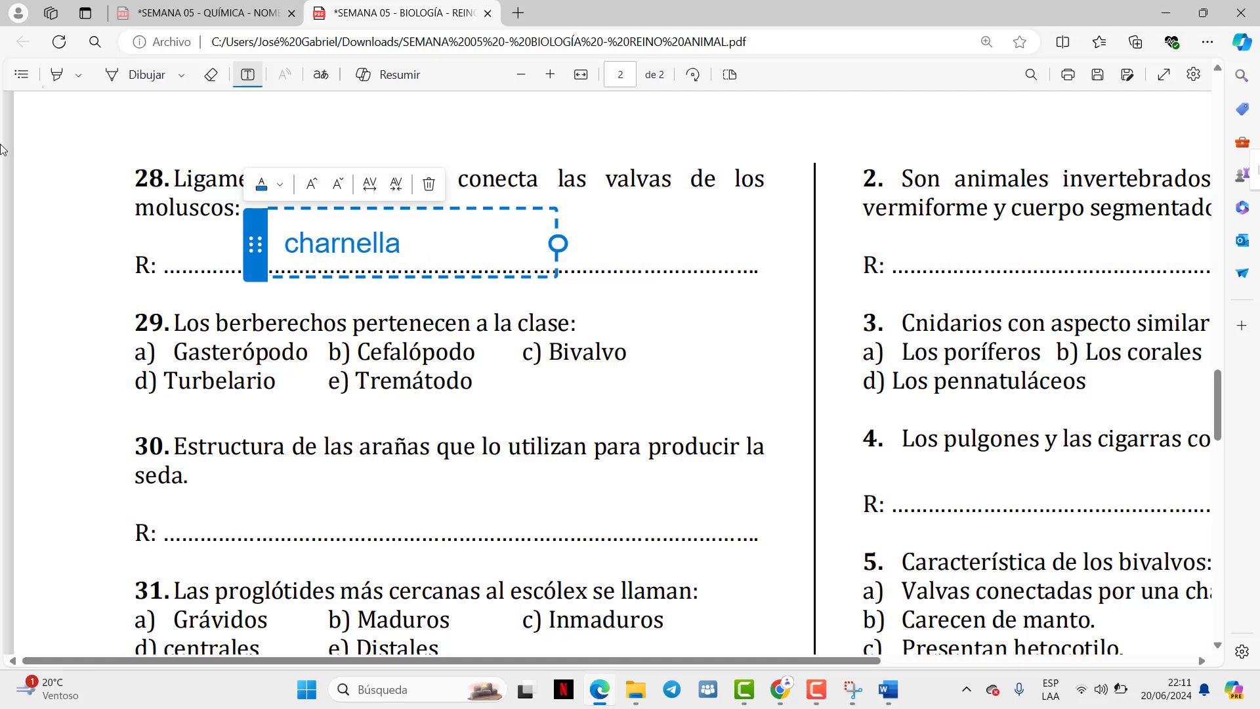
left_click(163, 73)
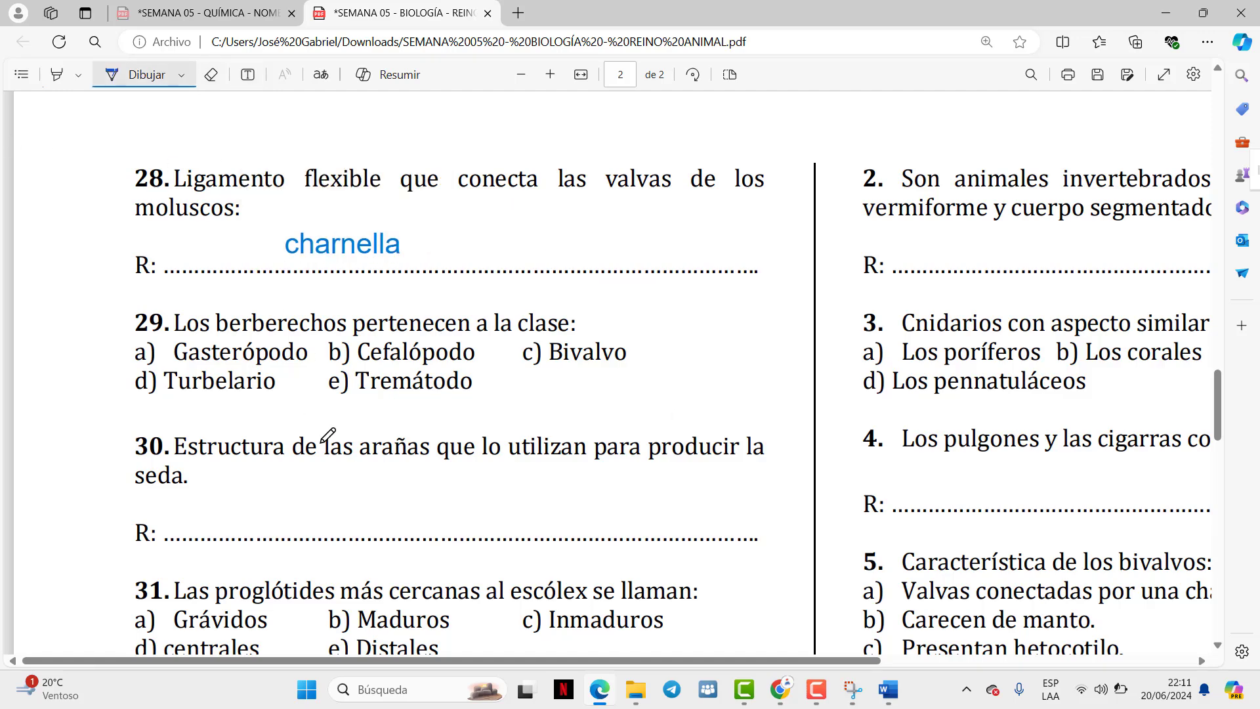
Highlight in yellow the answer c) Bivalvo in question 29
left_click(57, 74)
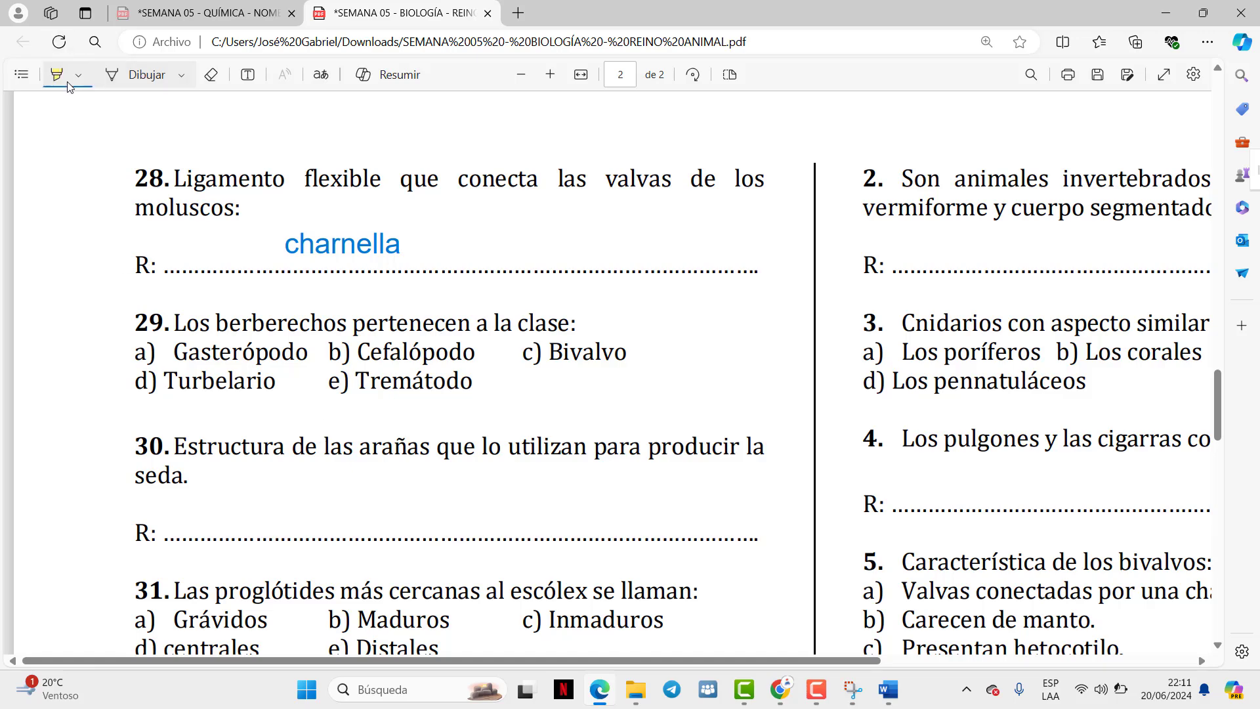
scroll(278, 321, "down", 1)
left_click_drag(521, 269, 634, 272)
Add the text "cribelo" above the answer line of question 30
scroll(198, 148, "down", 1)
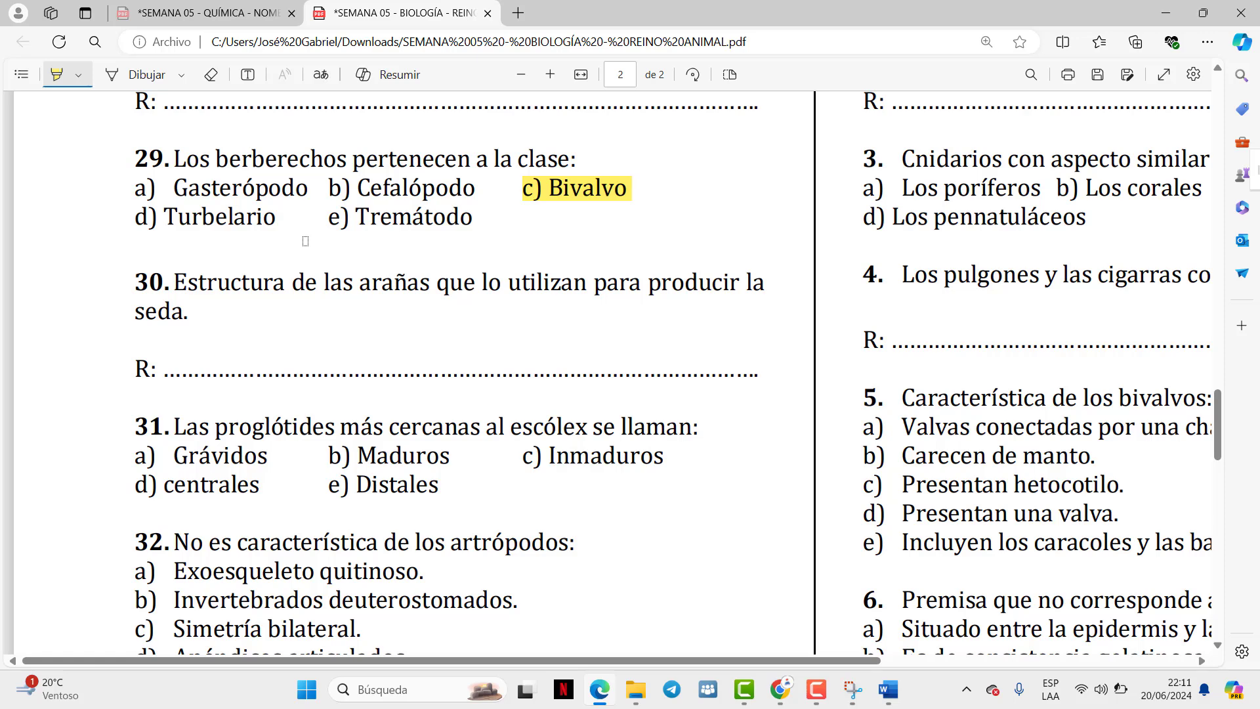
left_click(248, 74)
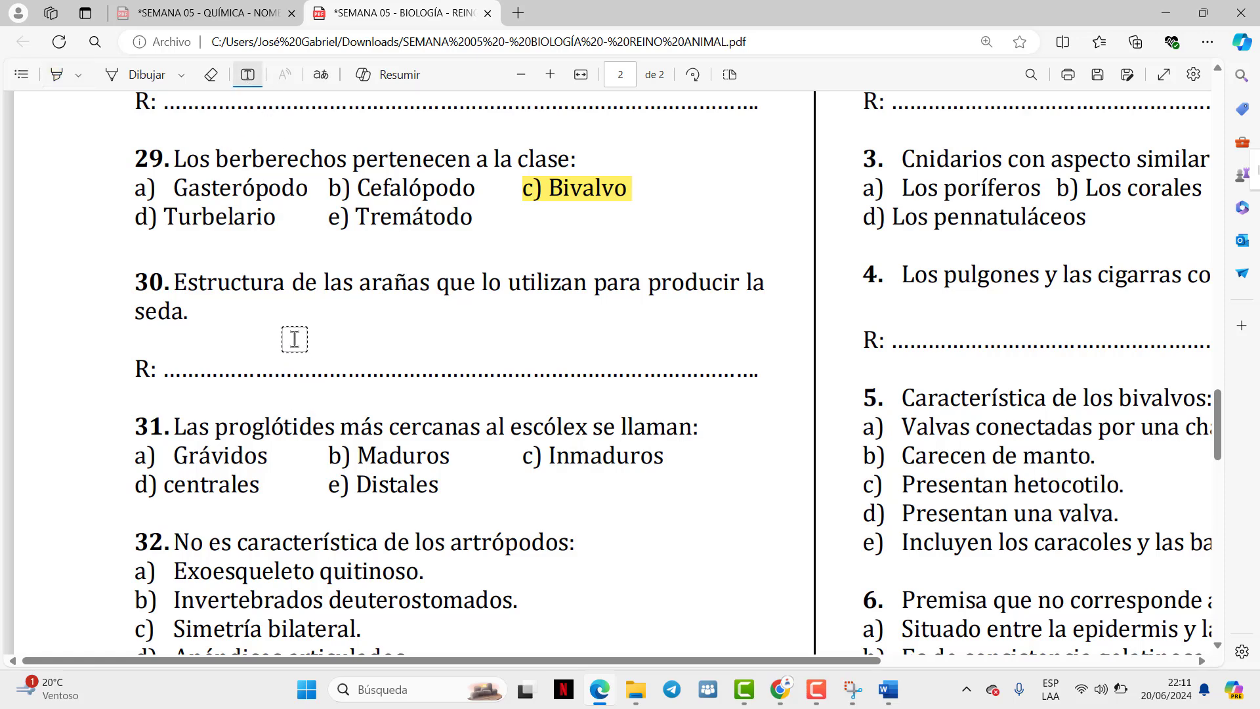
left_click(292, 338)
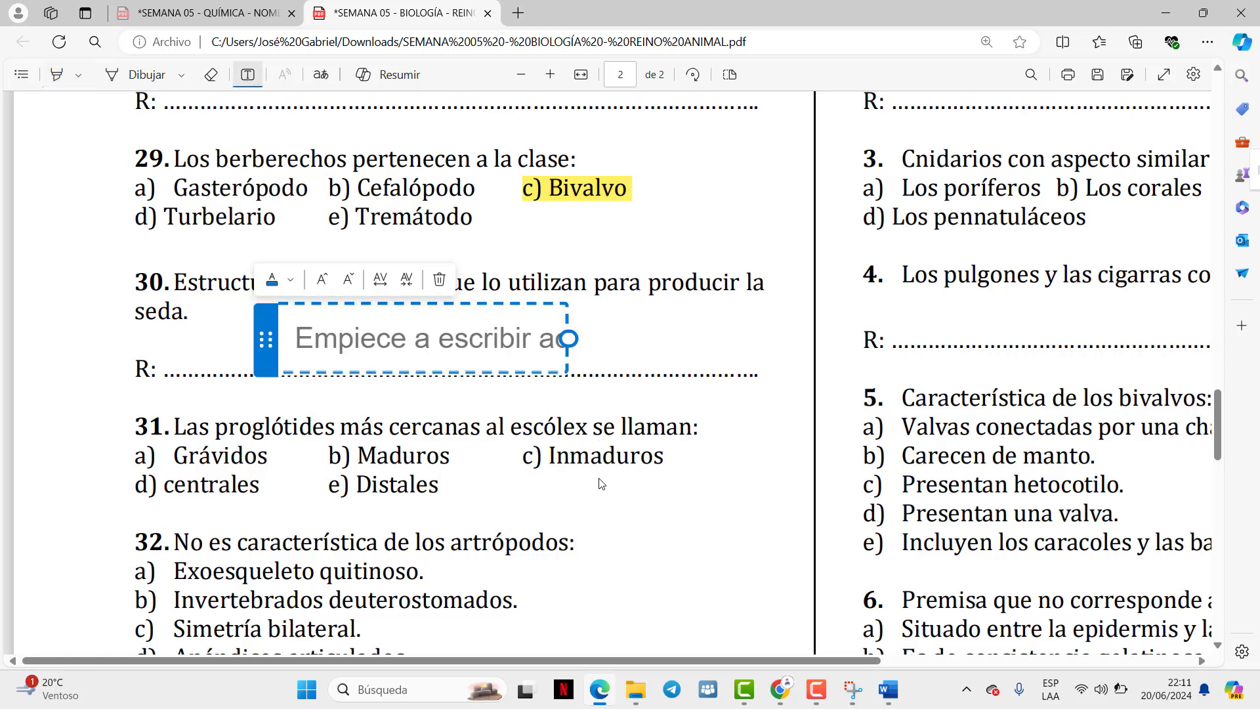
type("cribelo")
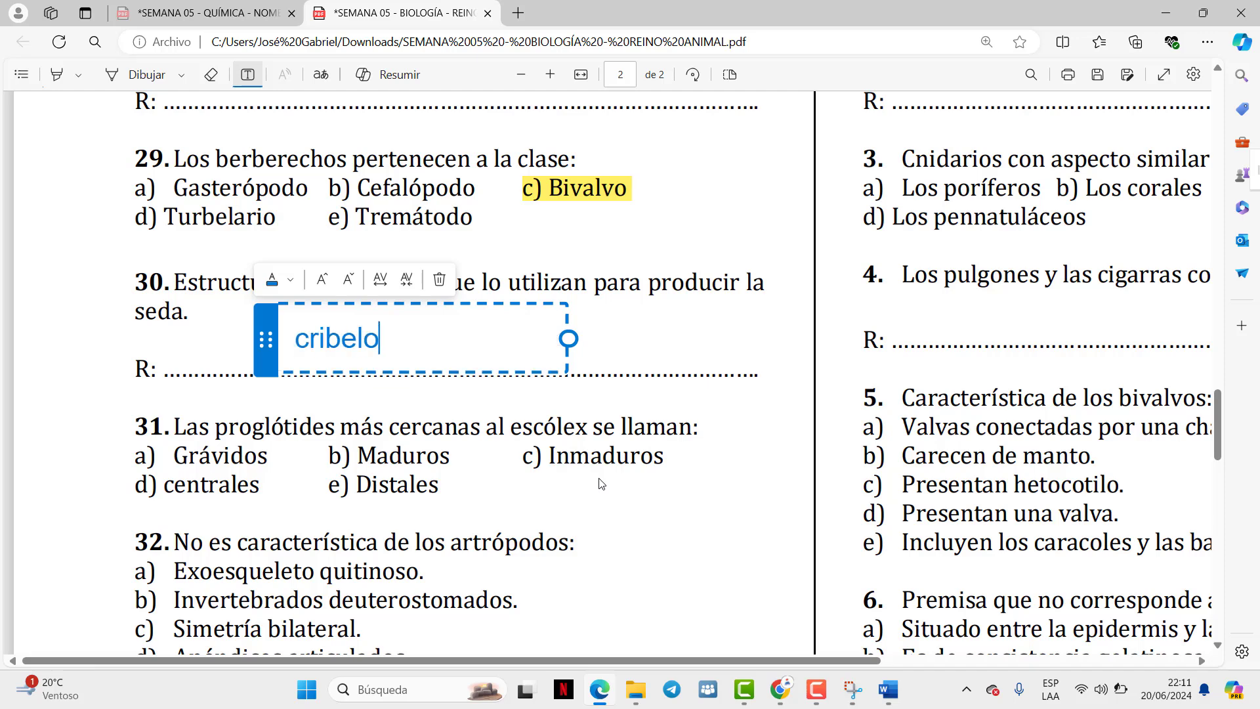
left_click(134, 74)
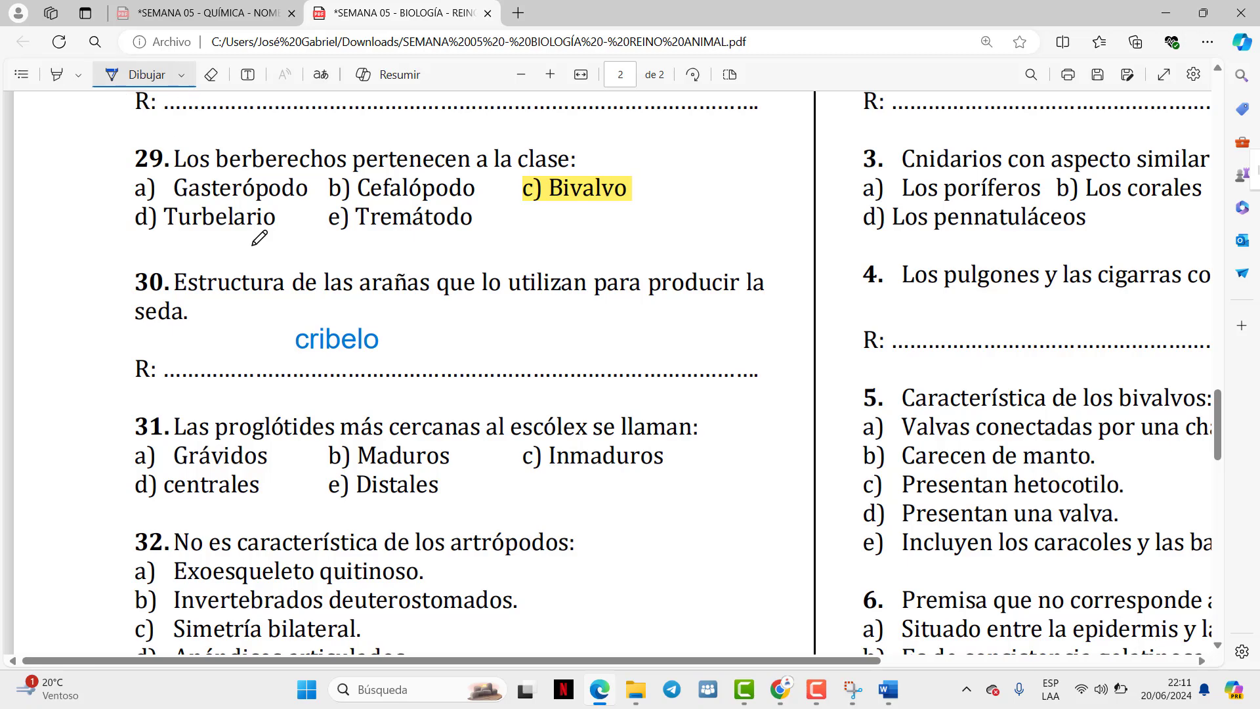
left_click(254, 82)
scroll(191, 295, "down", 3)
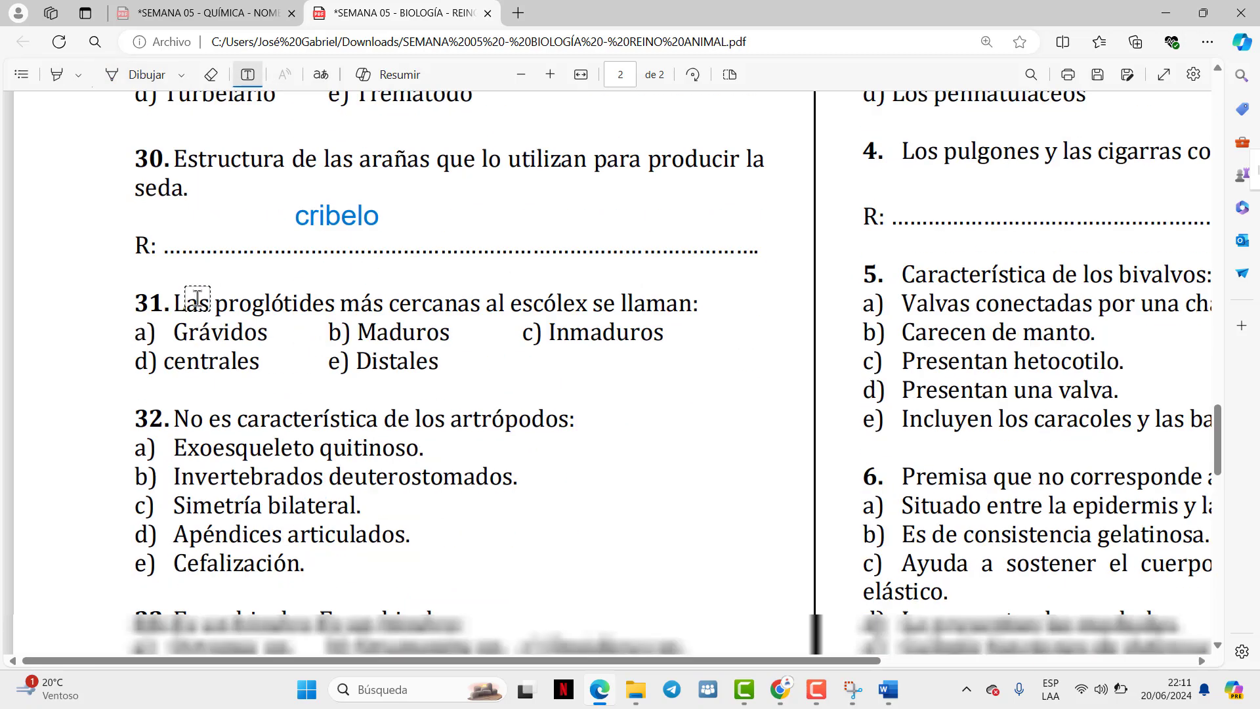
scroll(174, 173, "up", 2)
left_click(135, 78)
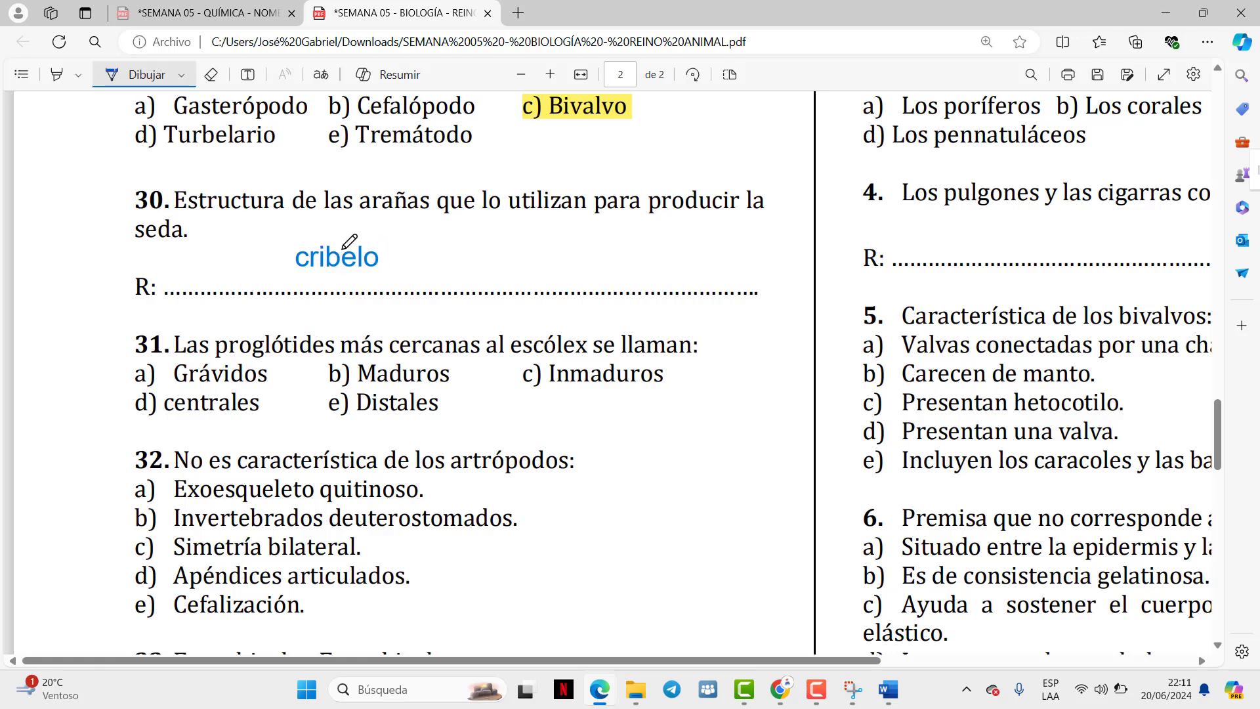
scroll(352, 249, "down", 1)
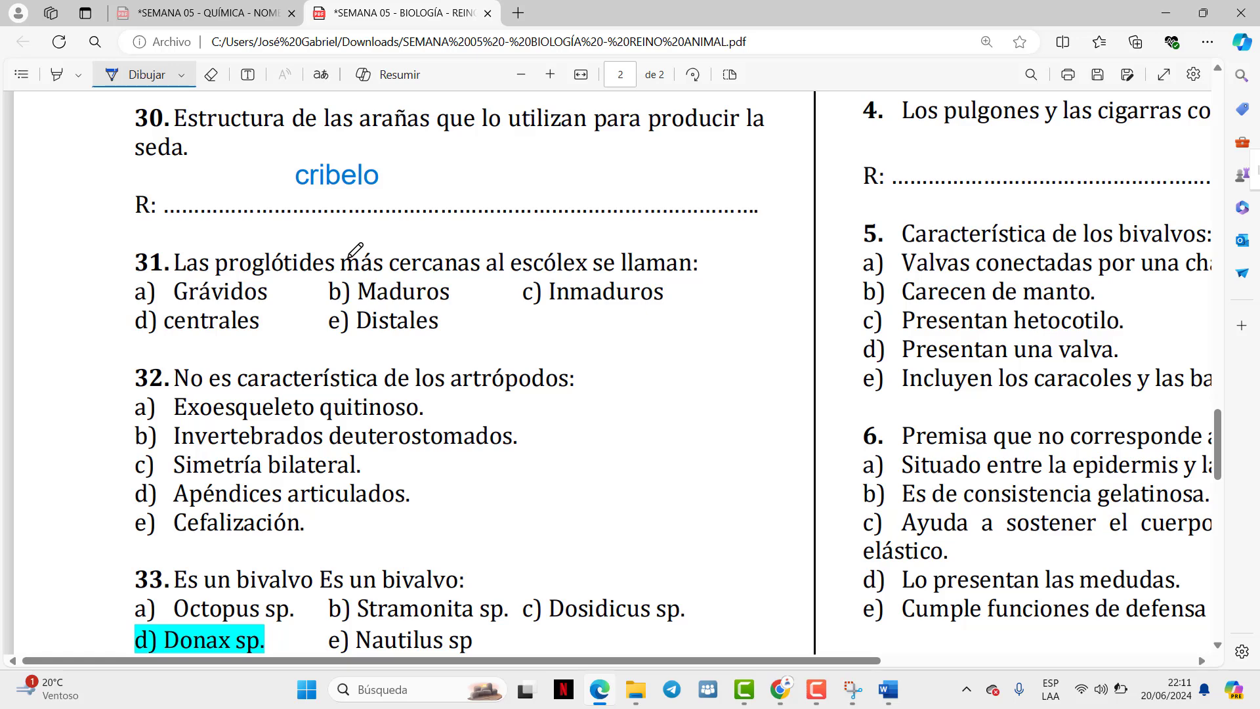
left_click_drag(320, 166, 332, 162)
left_click(210, 74)
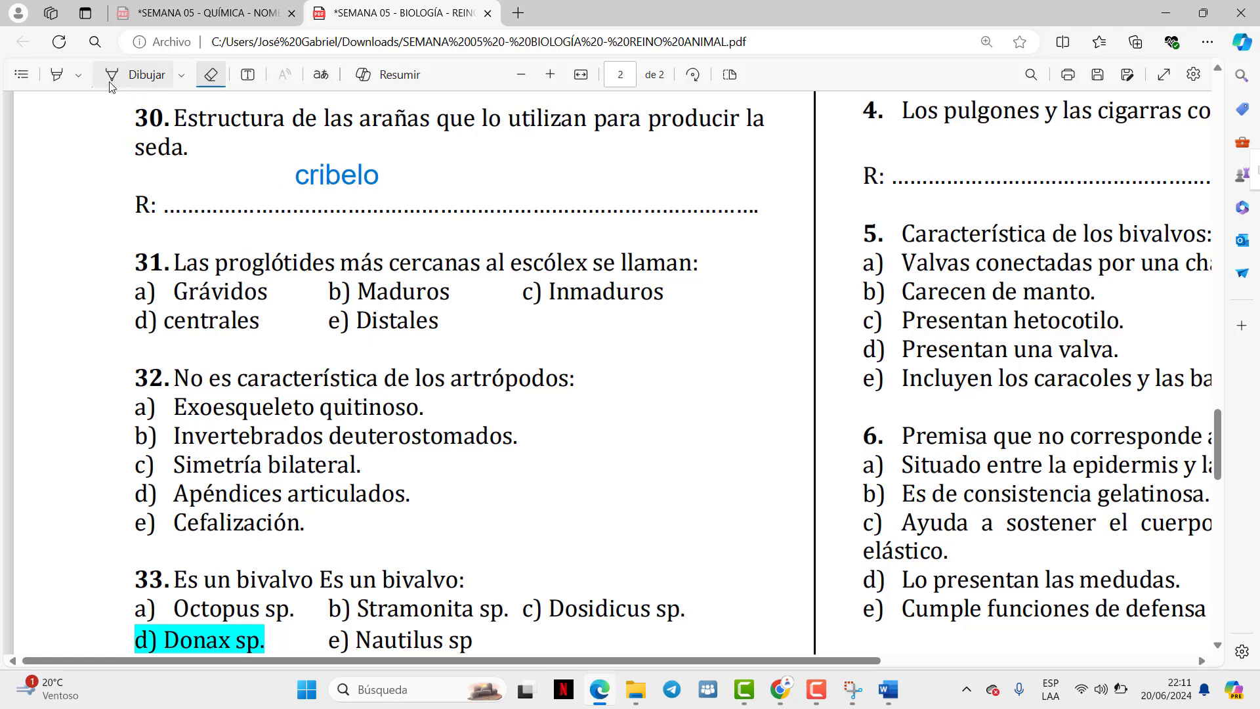
Highlight in yellow the answers c) Inmaduros in question 31 and b) Invertebrados deuterostomados in question 32
left_click(56, 74)
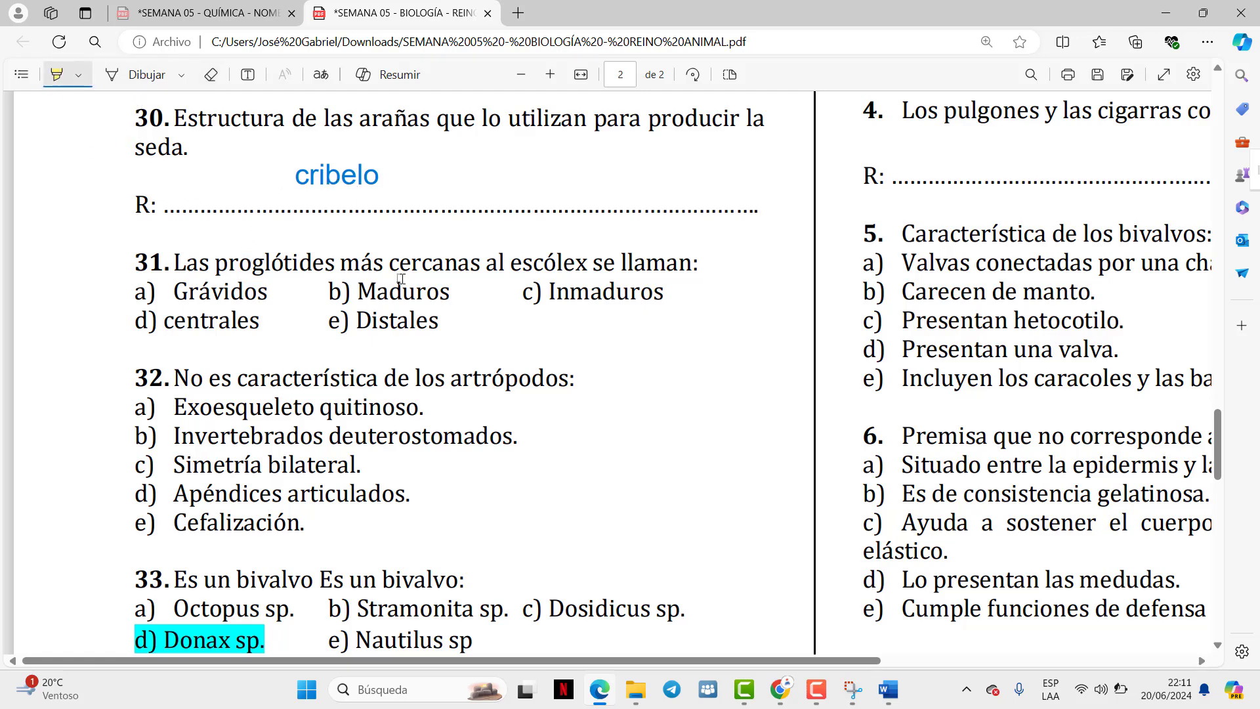
left_click_drag(523, 291, 664, 293)
scroll(643, 322, "down", 2)
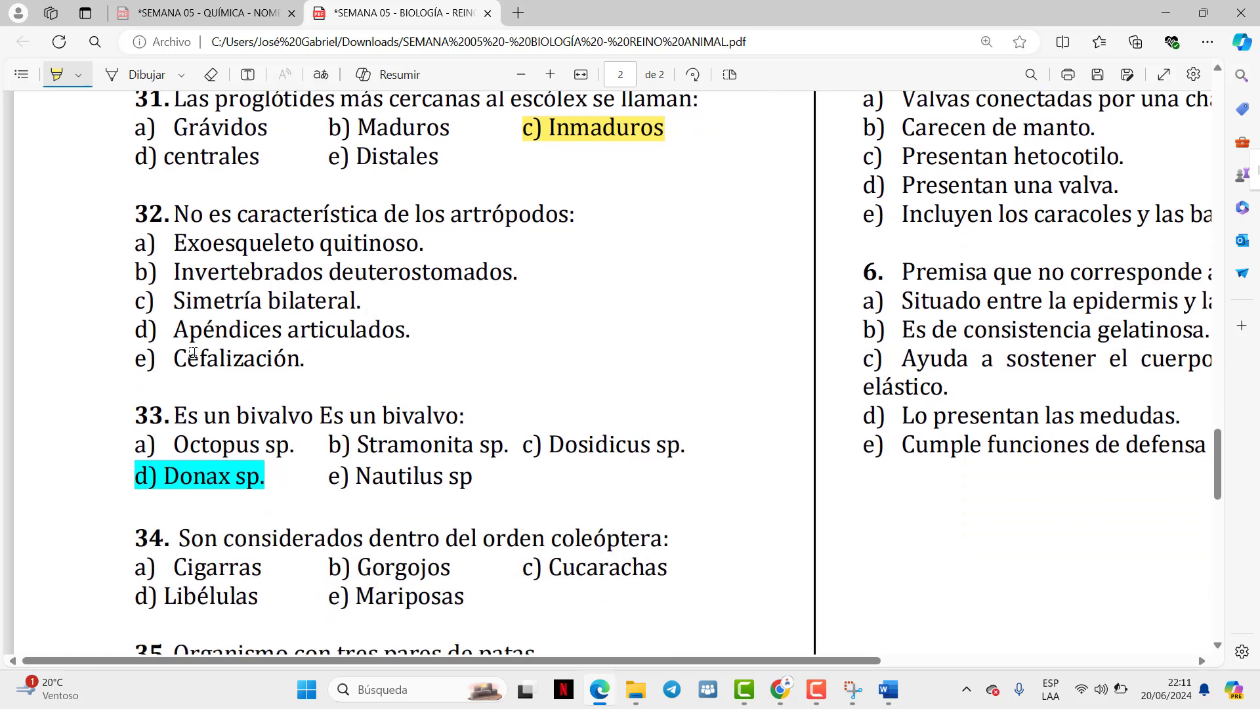
left_click_drag(141, 270, 536, 287)
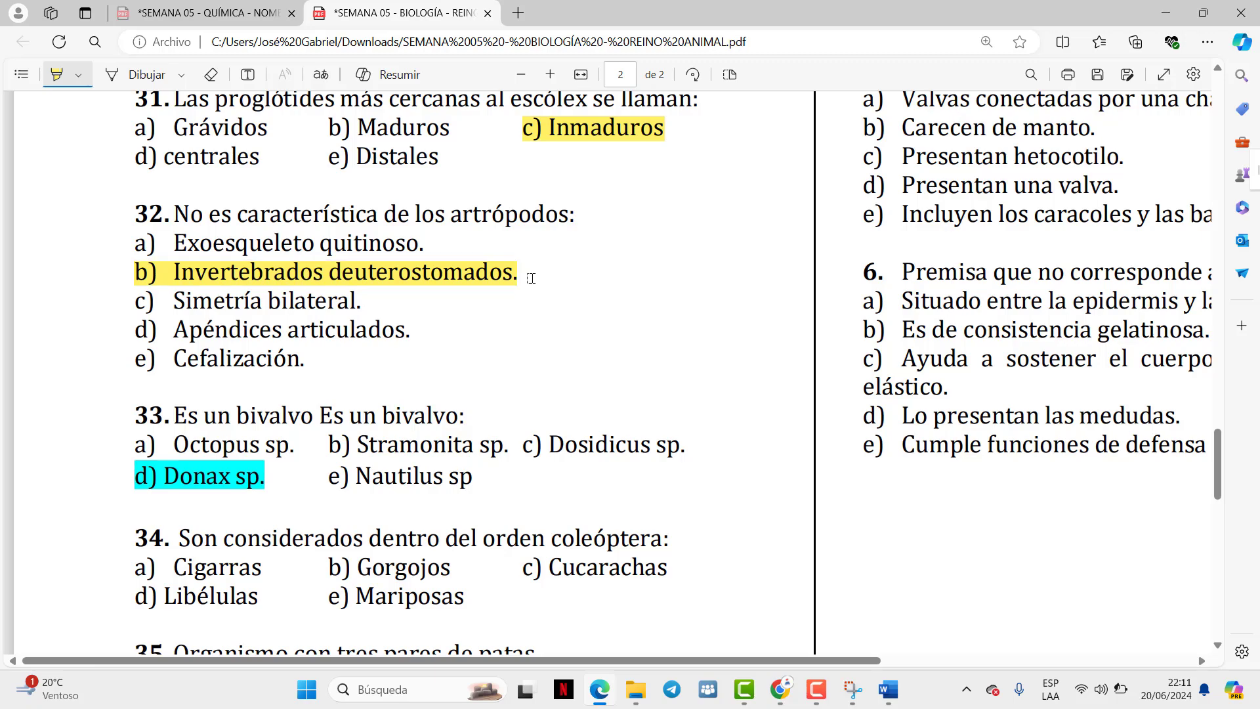
Highlight in yellow the answers d) Donax sp. in question 33 and b) Gorgojos in question 34
scroll(252, 398, "down", 2)
left_click_drag(142, 388, 137, 388)
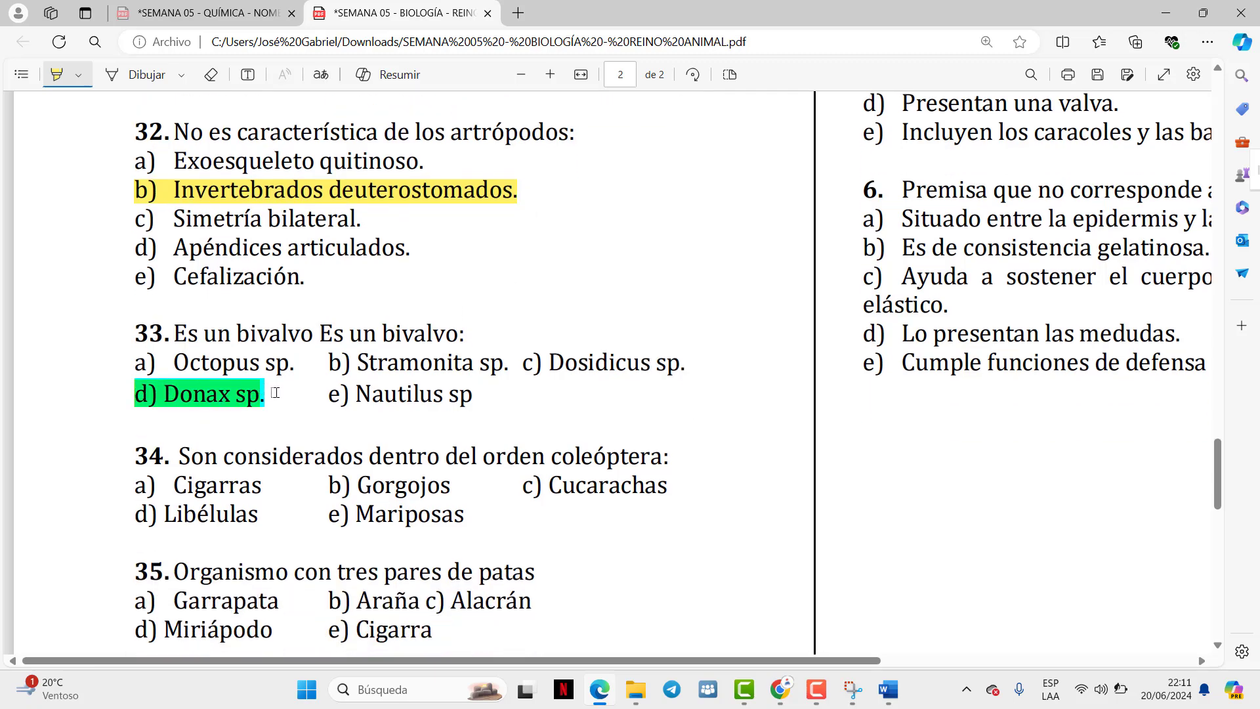
scroll(300, 382, "down", 2)
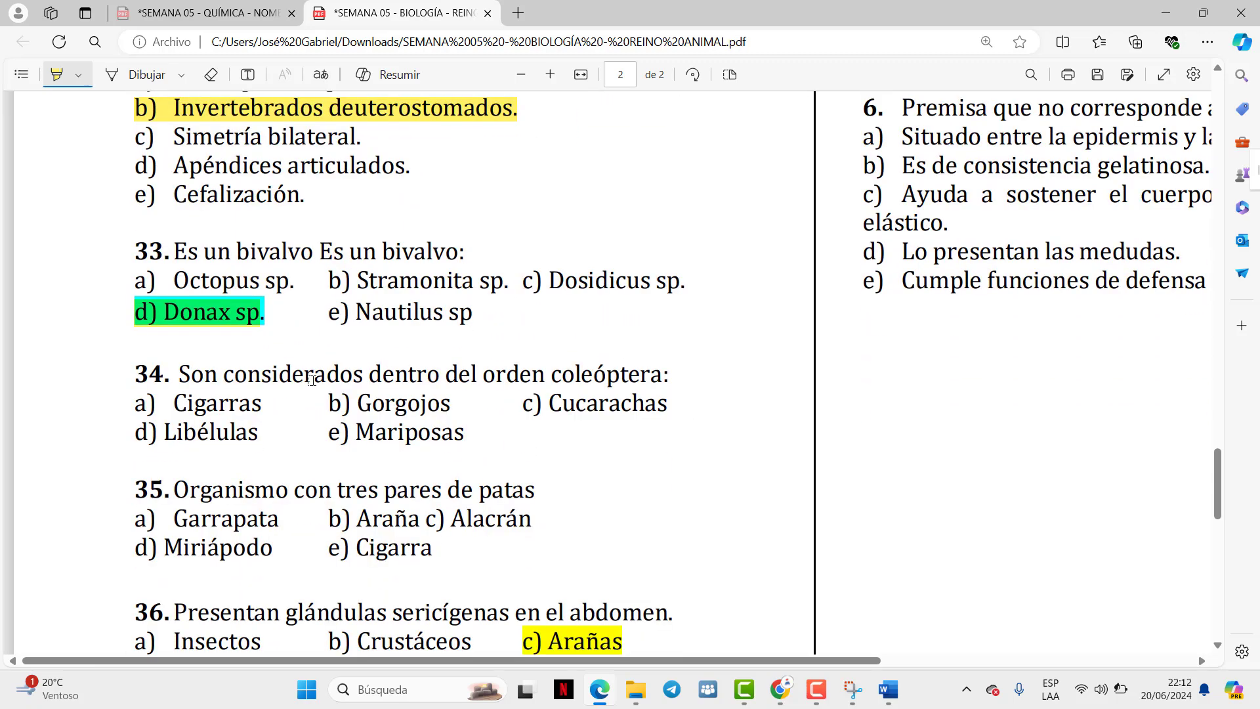
scroll(314, 374, "down", 2)
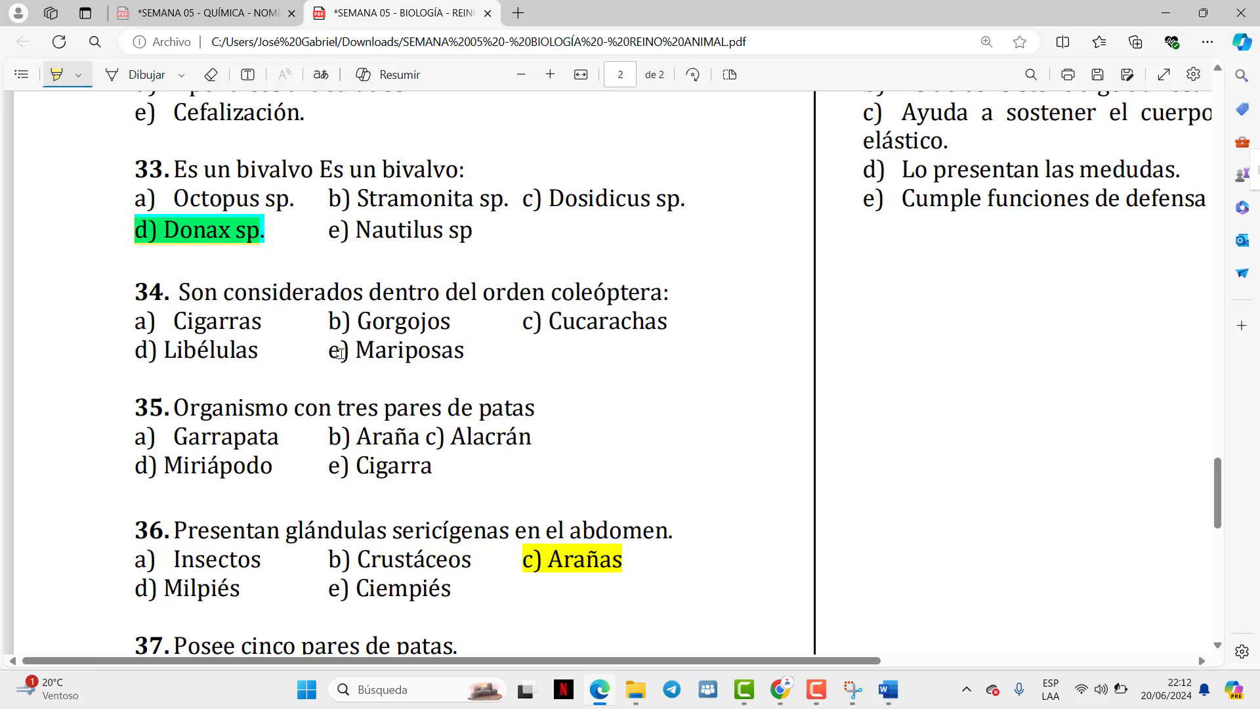
scroll(489, 293, "down", 2)
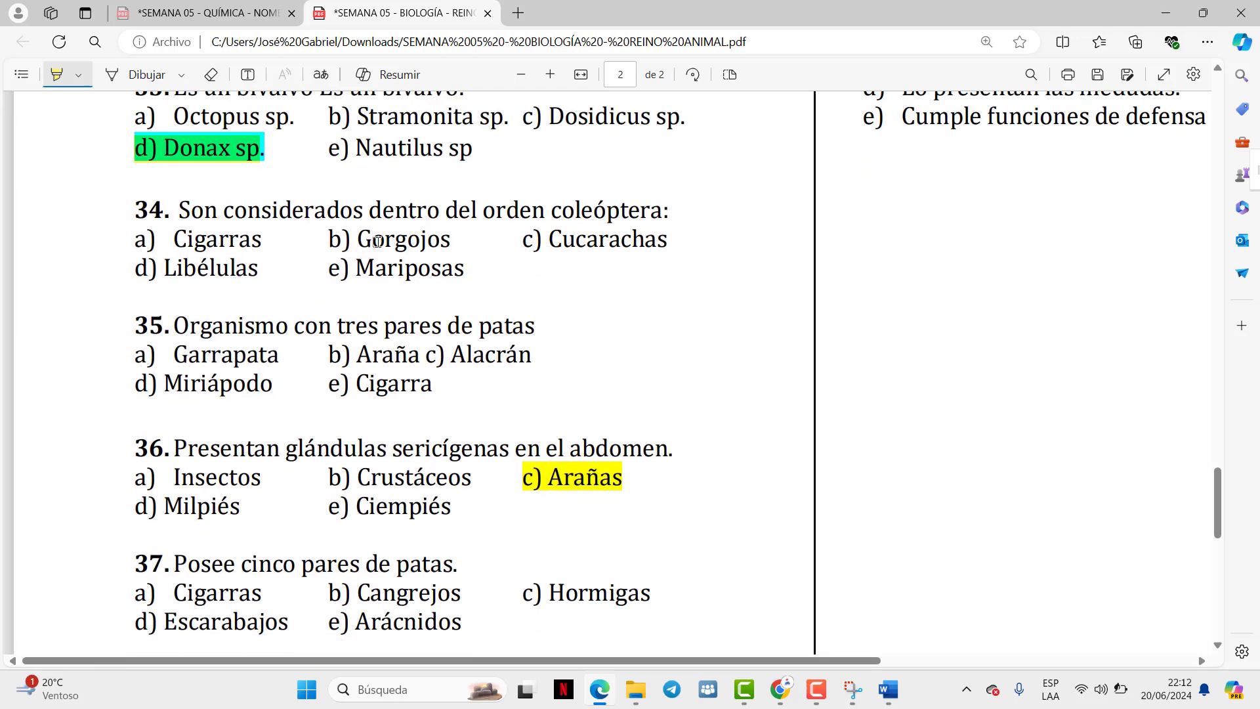
left_click_drag(332, 241, 469, 241)
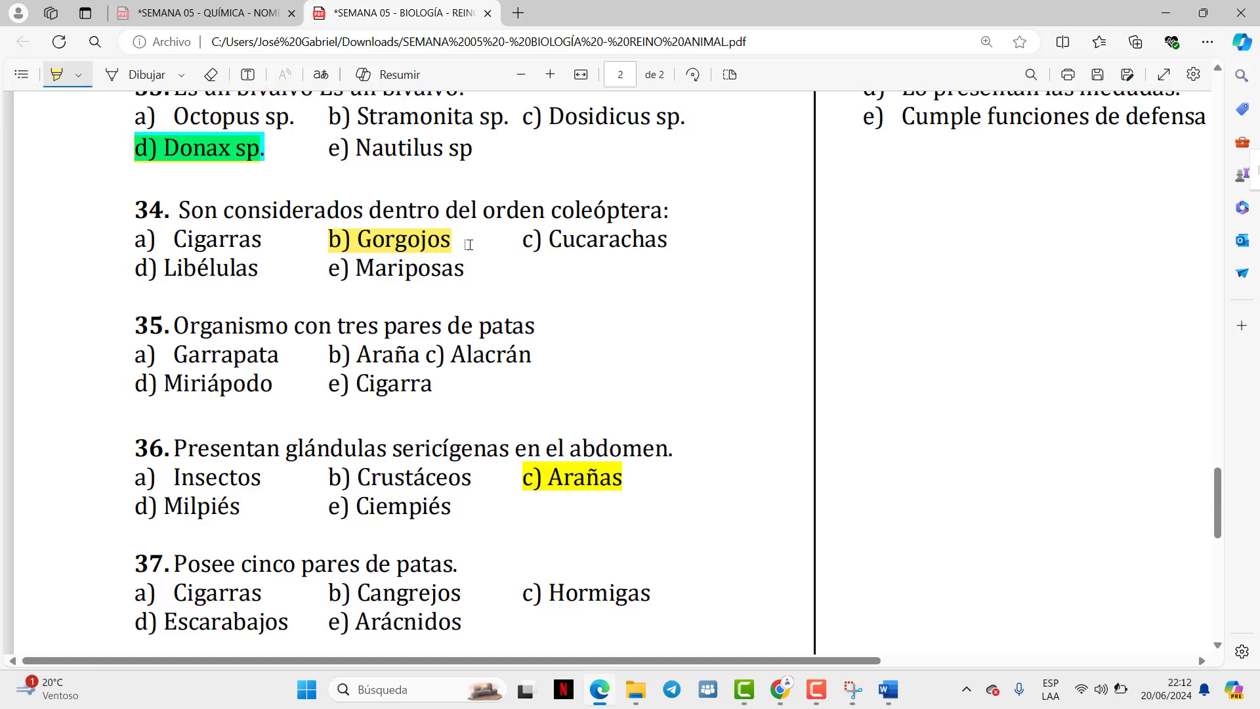
Highlight in yellow the answers e) Cigarra in question 35 and b) Cangrejos in question 37
scroll(471, 254, "down", 2)
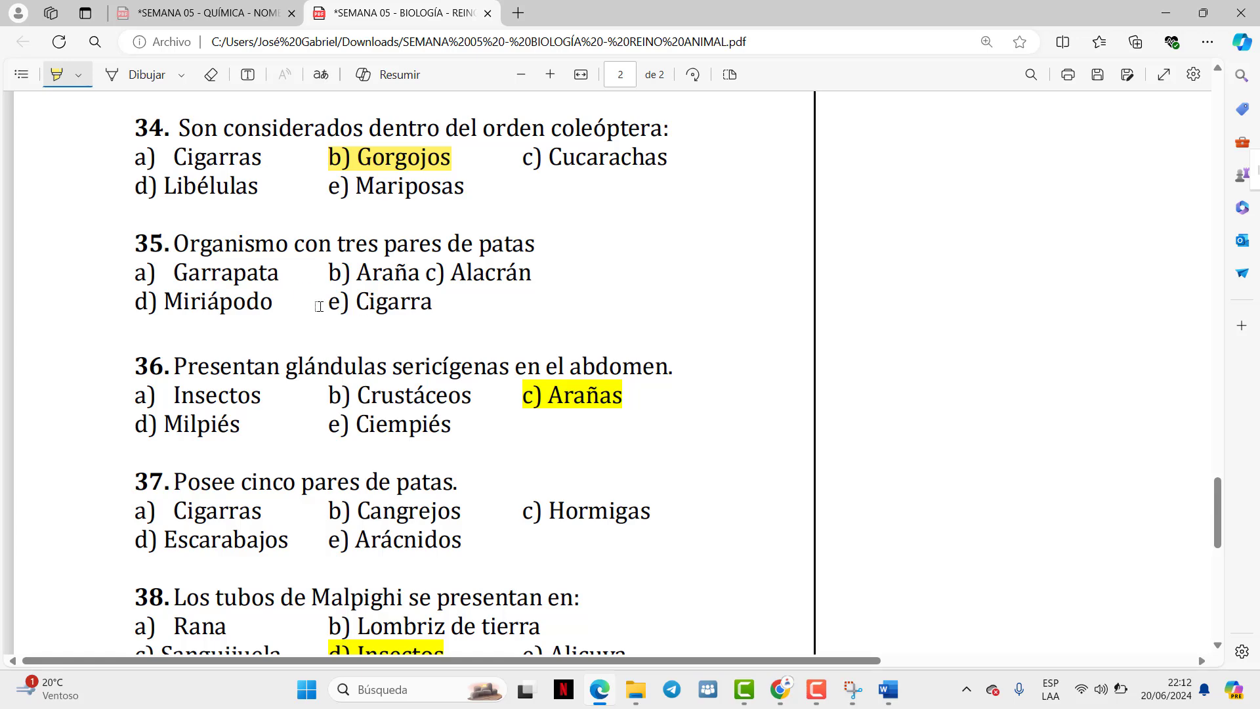
mouse_move(319, 307)
left_mouse_down()
mouse_move(437, 310)
mouse_move(426, 312)
left_mouse_up()
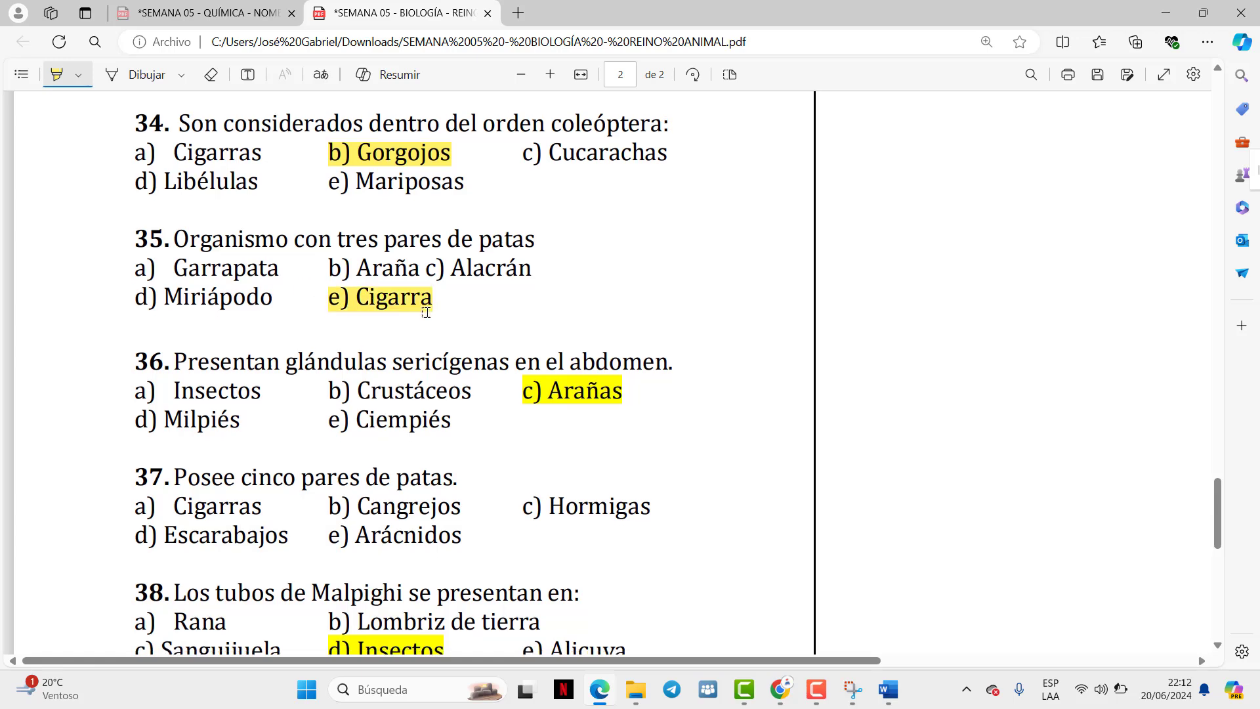
scroll(426, 312, "down", 2)
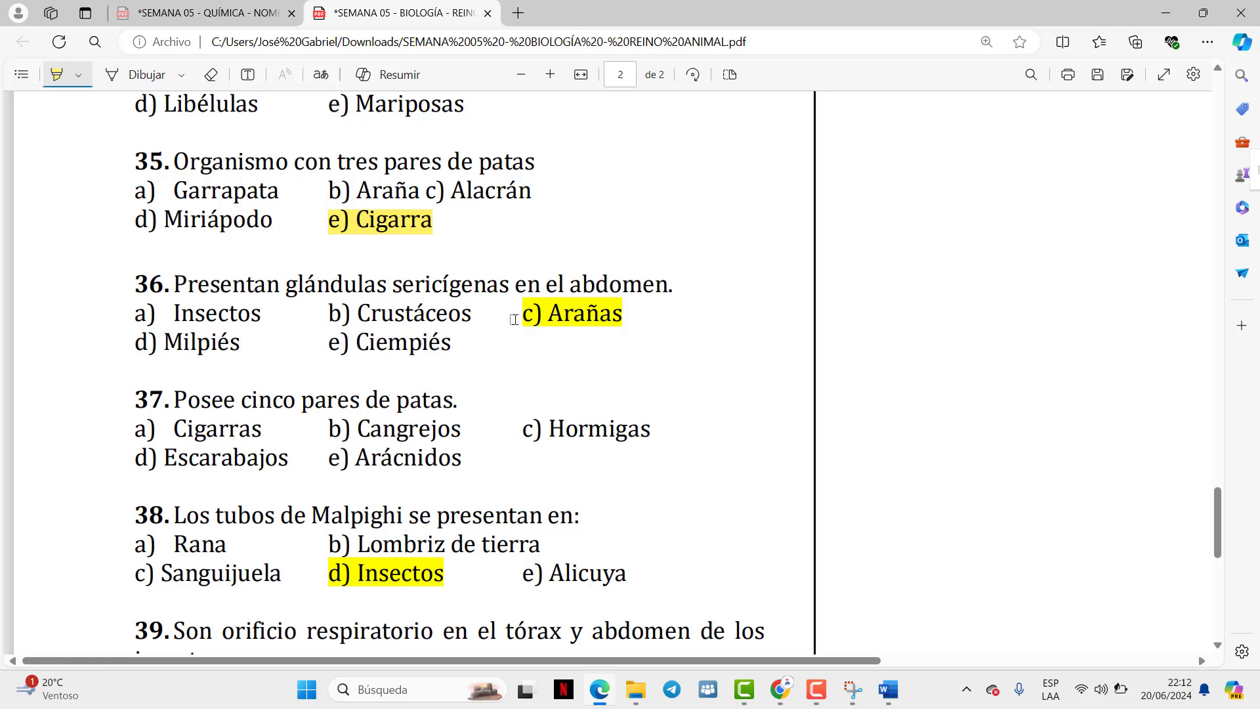
scroll(546, 314, "down", 2)
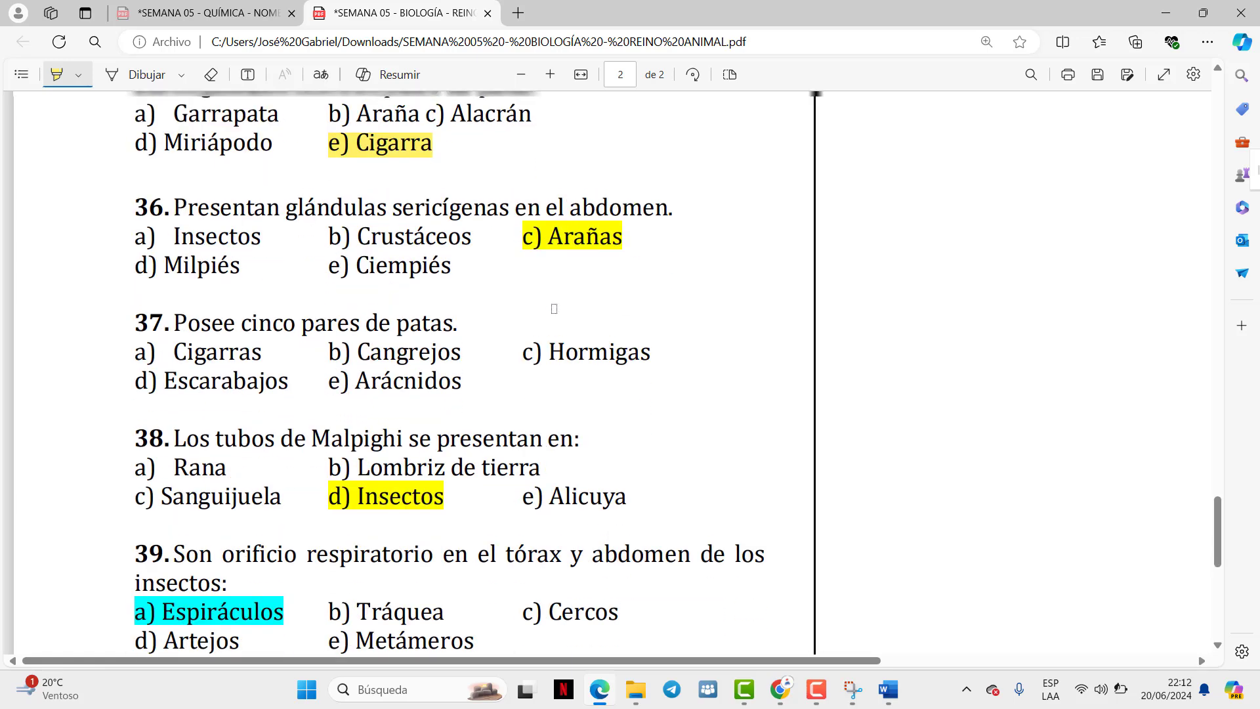
scroll(549, 309, "up", 2)
scroll(554, 302, "down", 2)
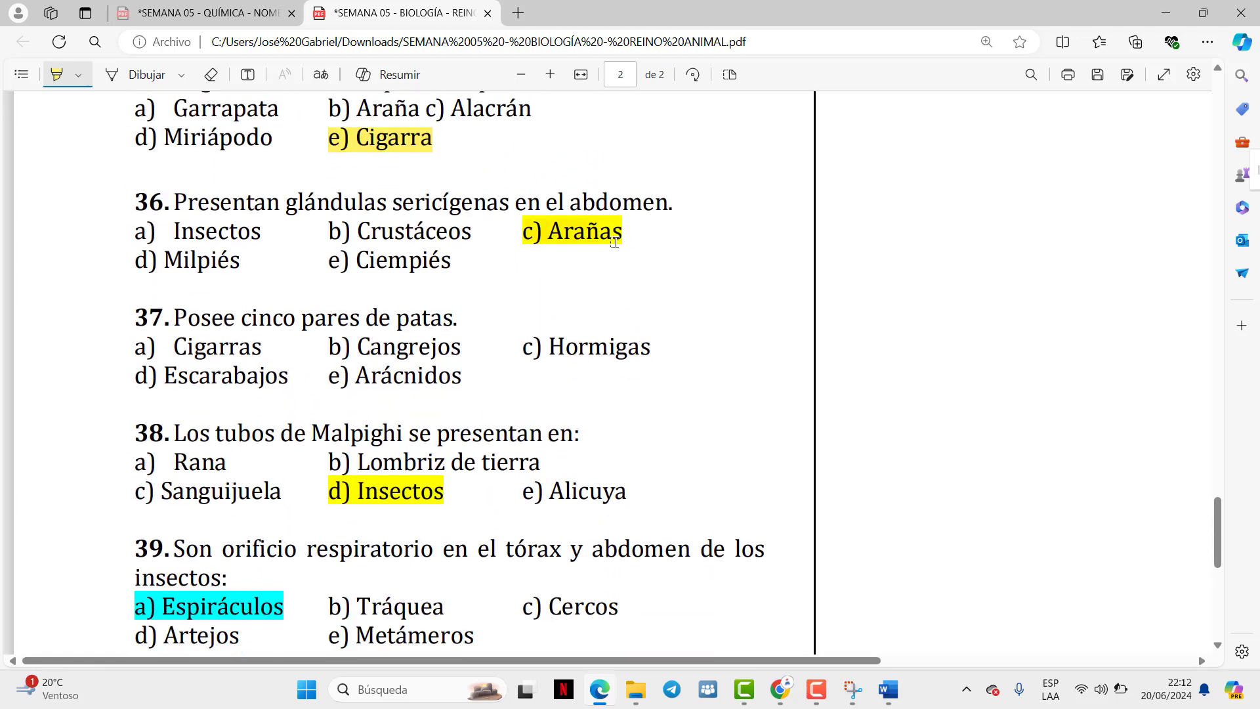
scroll(628, 243, "down", 2)
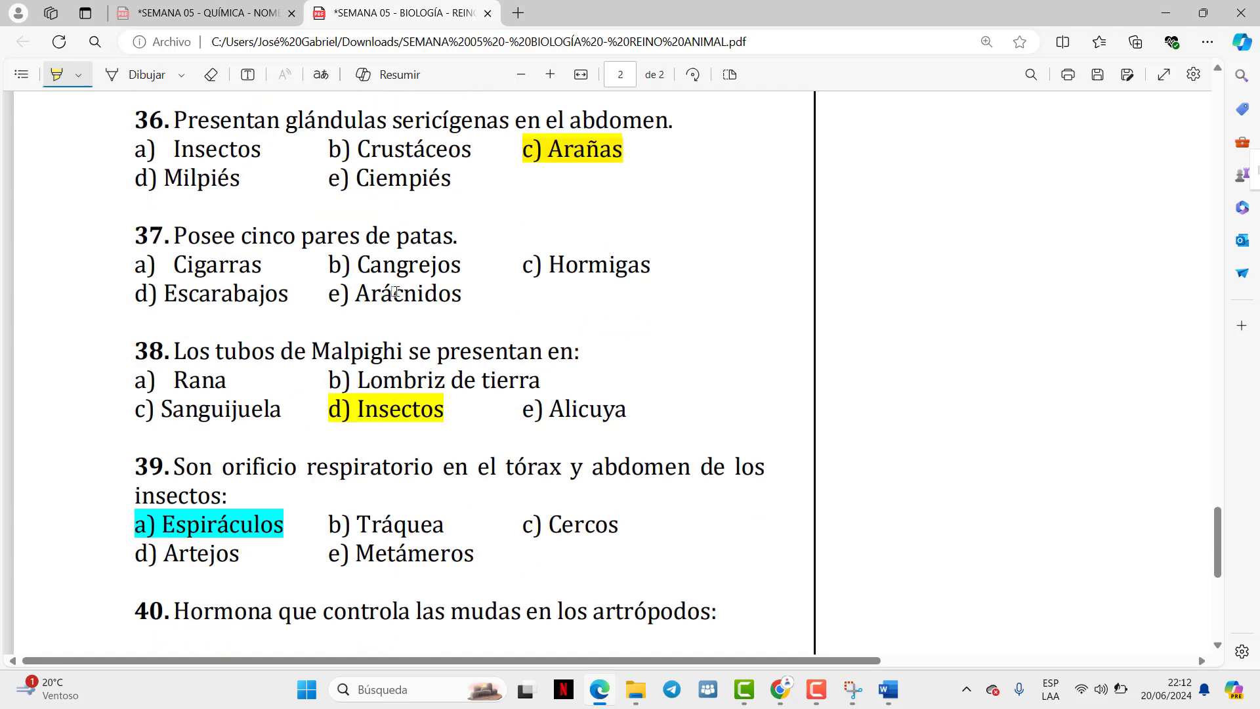
mouse_move(332, 264)
left_mouse_down()
mouse_move(456, 234)
mouse_move(464, 262)
left_mouse_up()
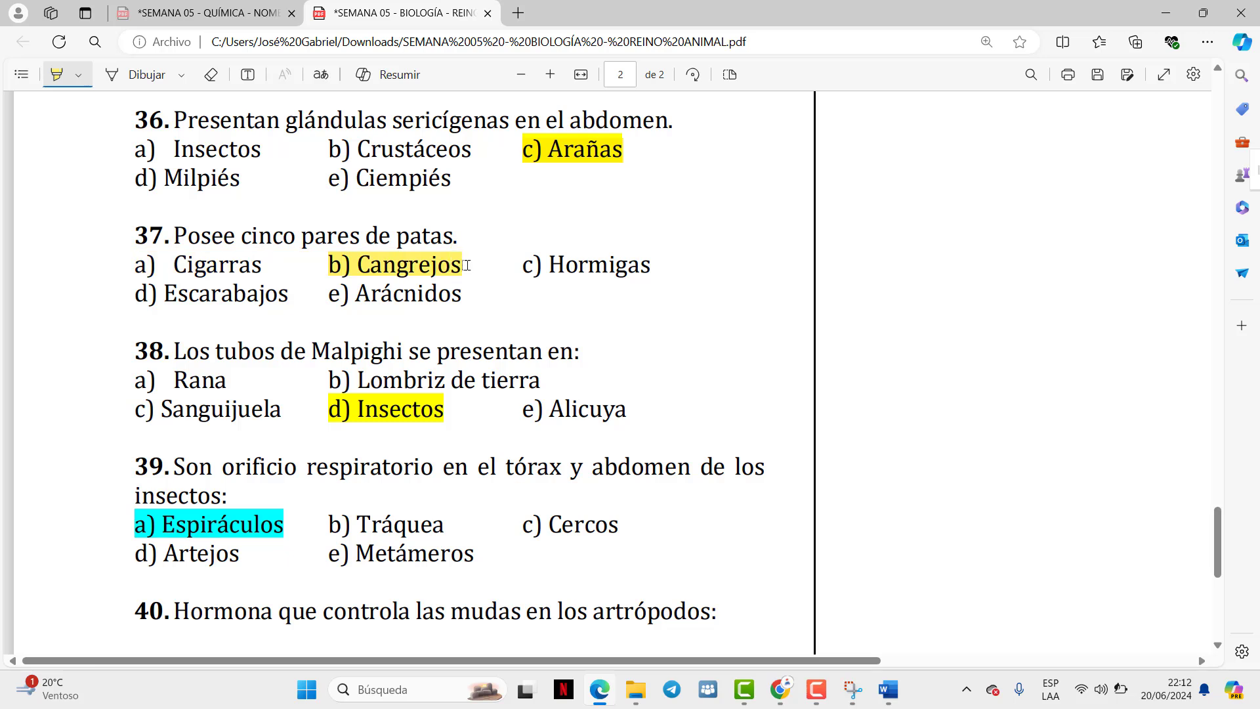
Highlight in yellow the answer a) Espiráculos in question 39
scroll(448, 270, "down", 2)
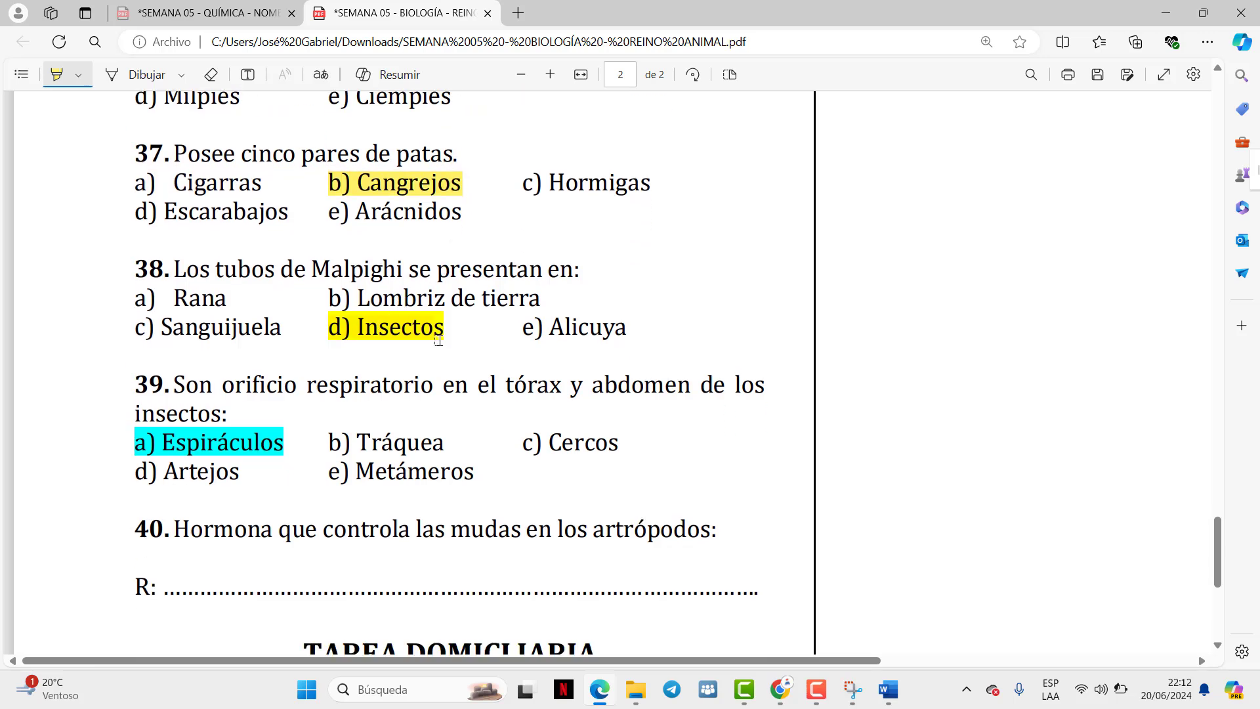
scroll(447, 344, "down", 2)
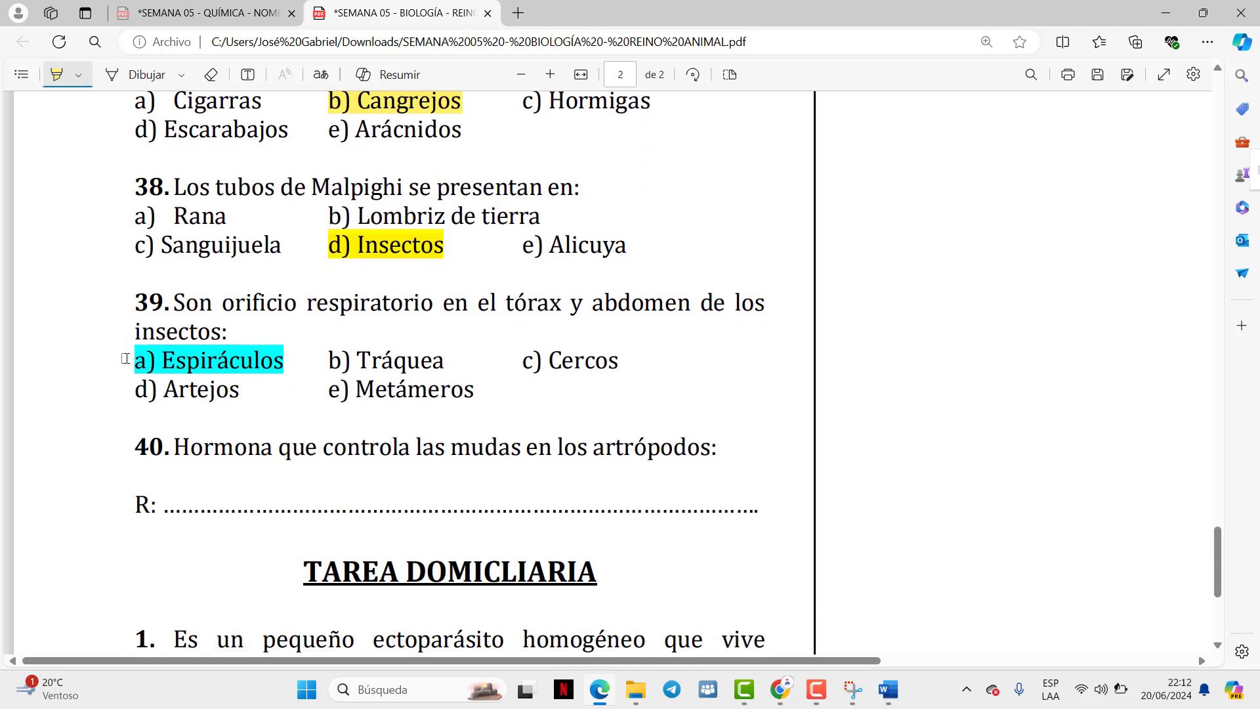
left_click_drag(124, 358, 126, 358)
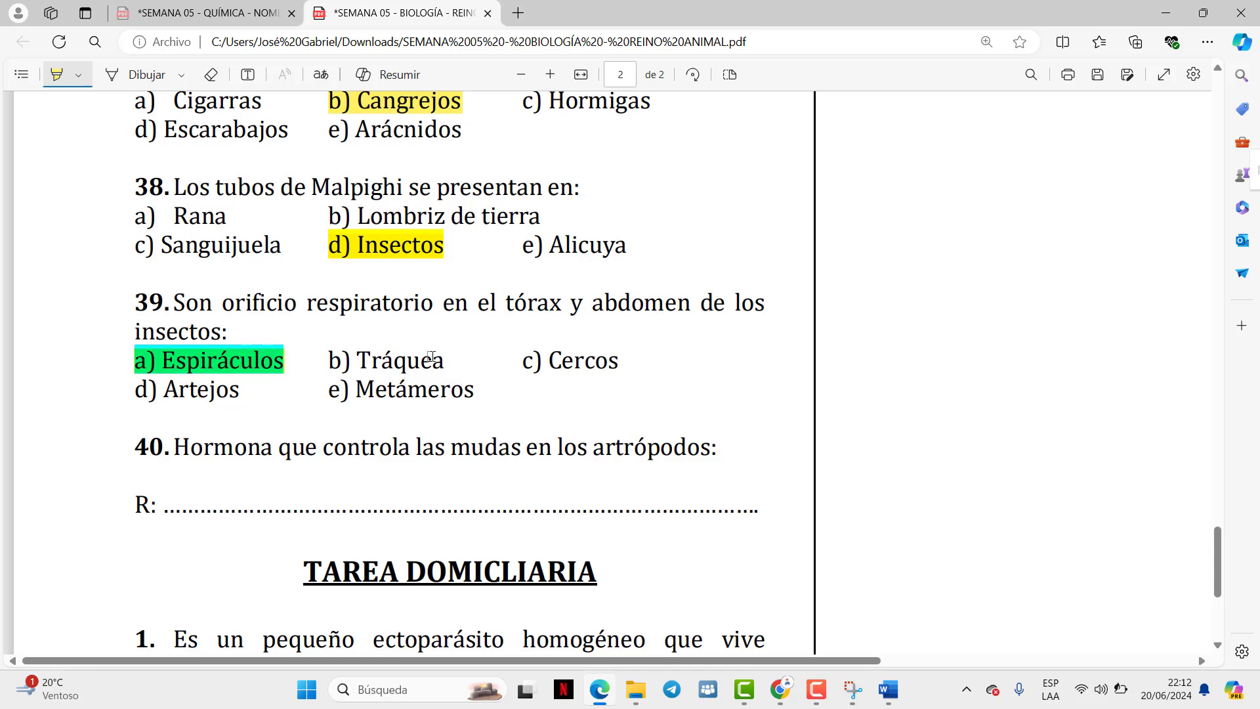
Add the text "equisona" on the answer line of question 40
scroll(431, 356, "down", 2)
scroll(318, 358, "down", 2)
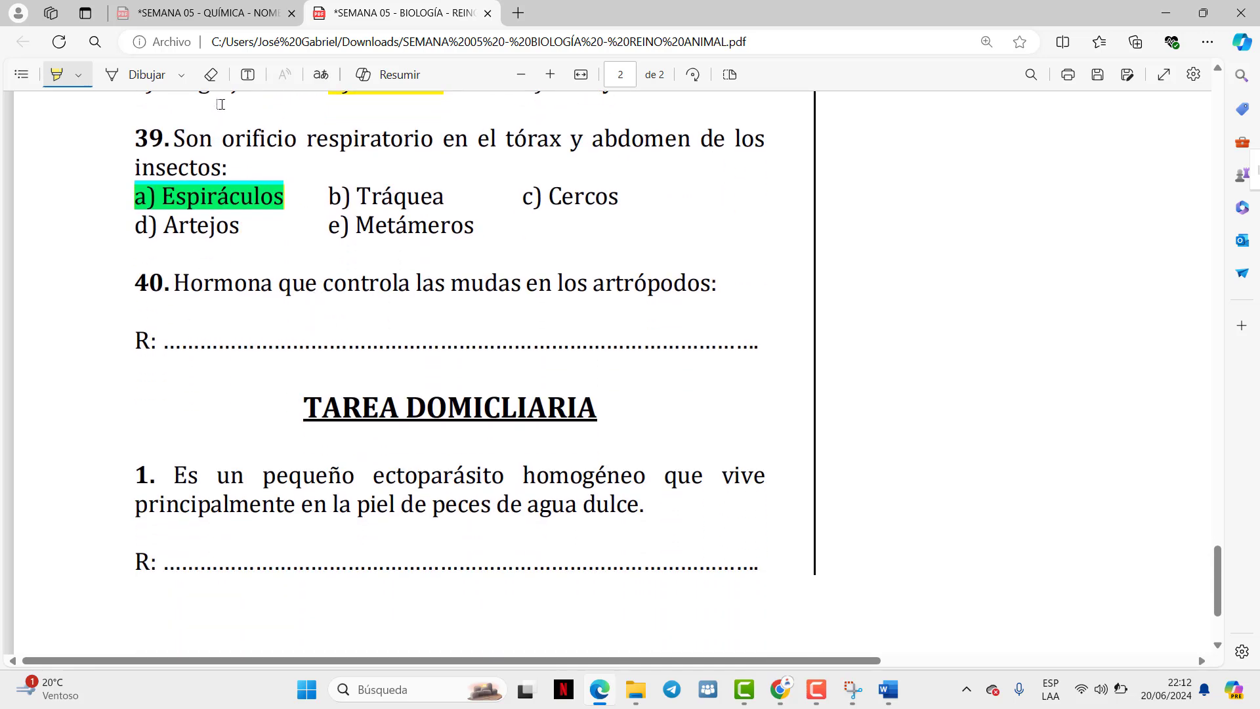
left_click(247, 74)
left_click(259, 335)
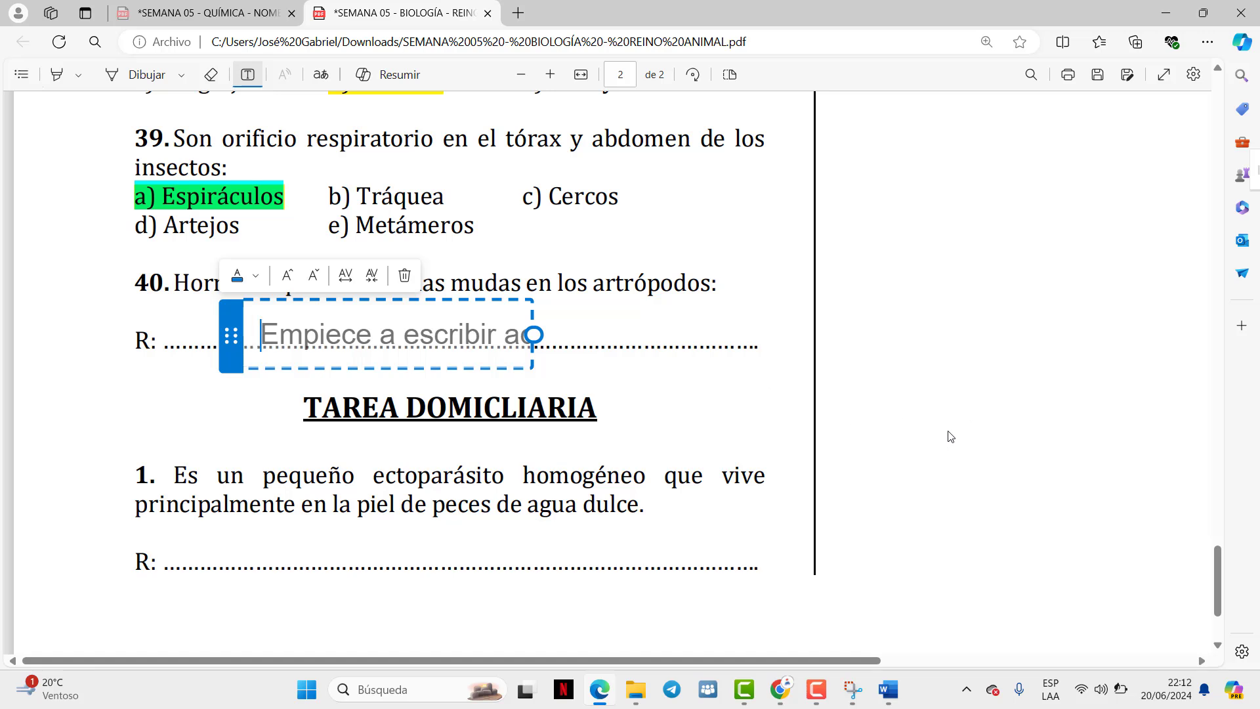
type("equisona")
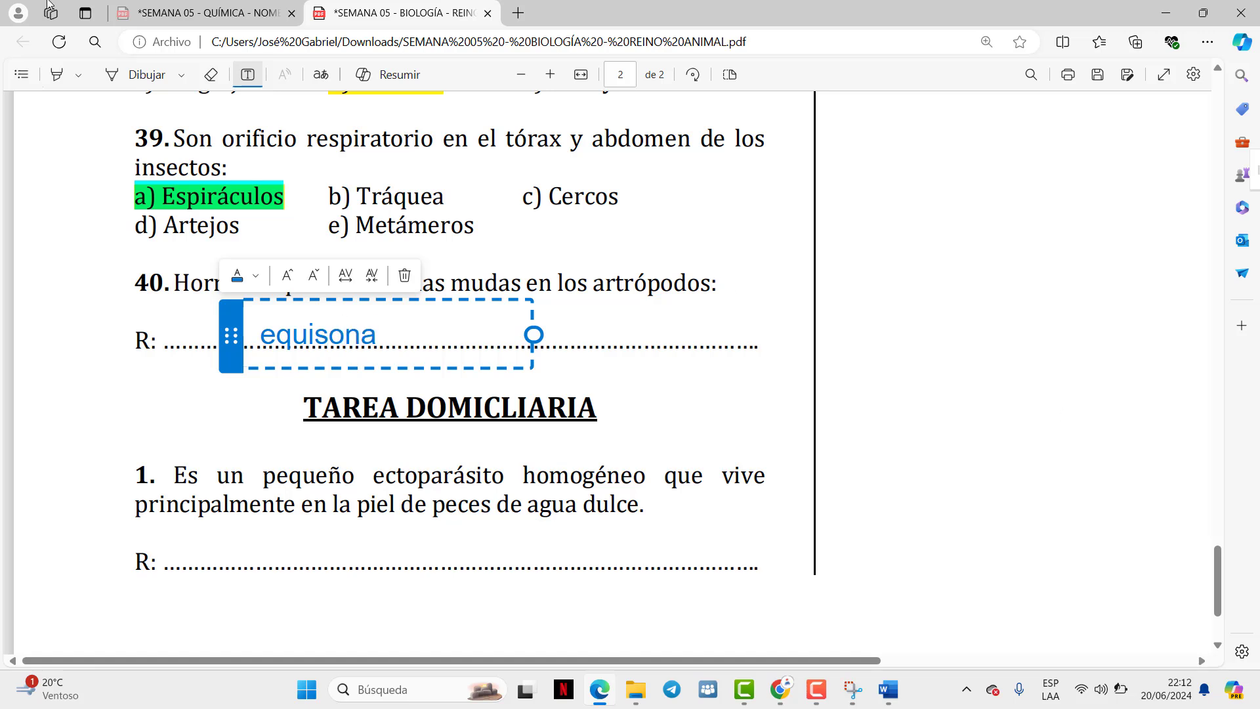
left_click(174, 78)
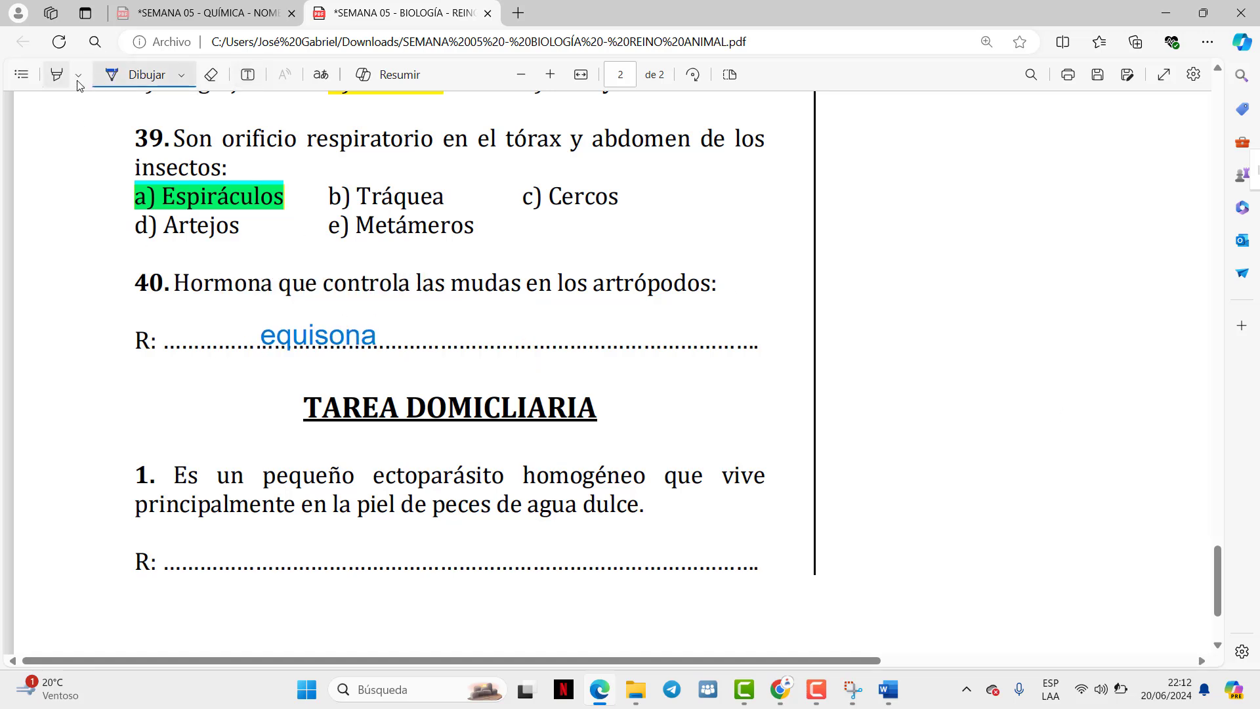
Try to change the spelling of the question 40 text answer to "edquisona"
left_click(247, 74)
left_click(319, 336)
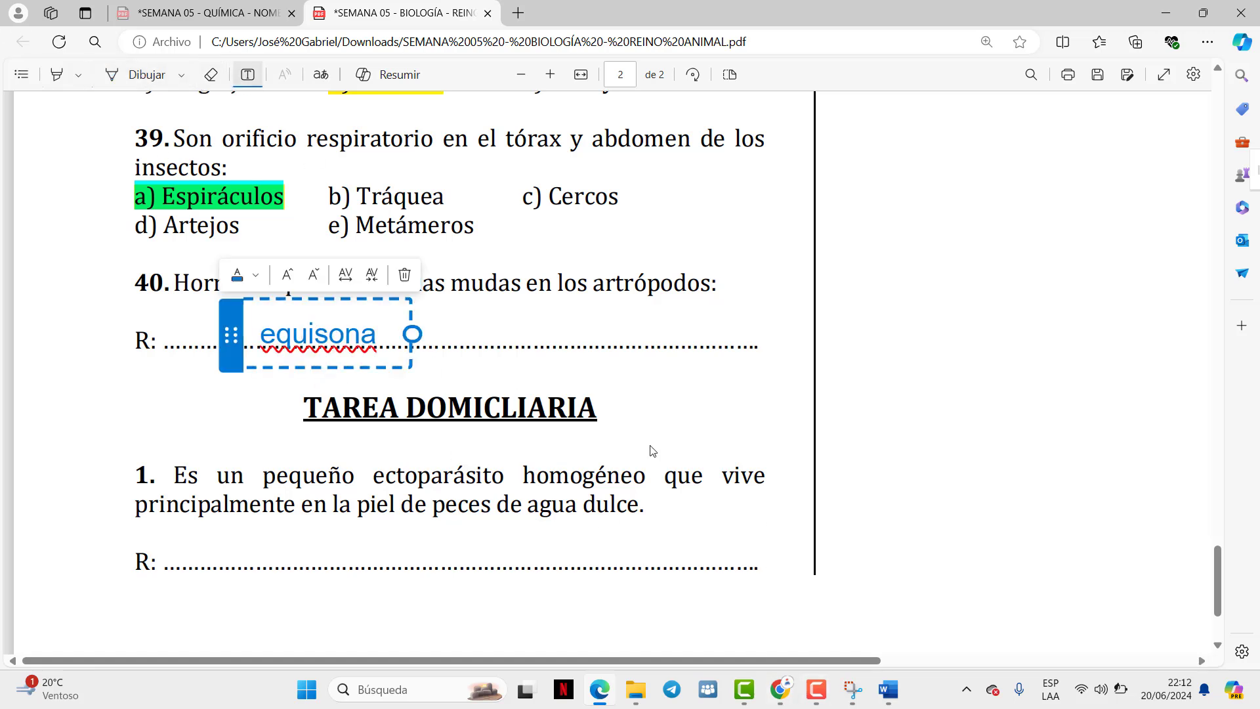
key("Right")
key("Right")
key("Right")
key("Right")
key("BackSpace")
key("BackSpace")
key("BackSpace")
type("d")
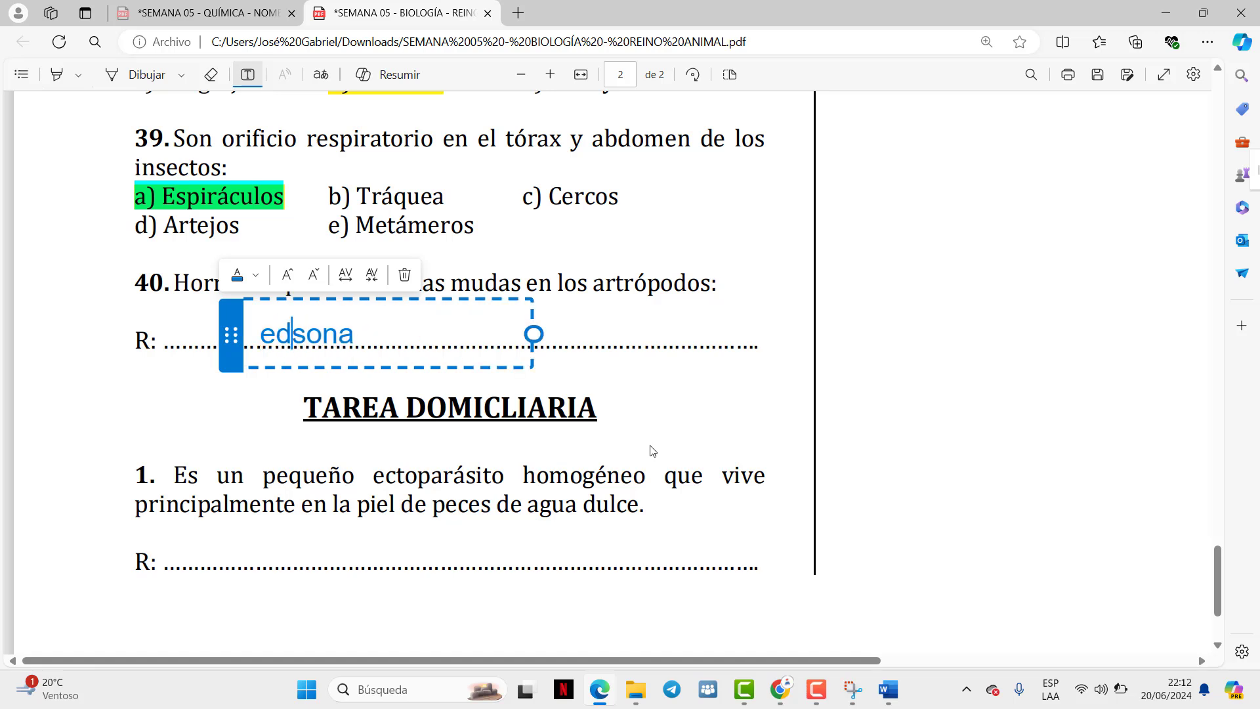
type("qui")
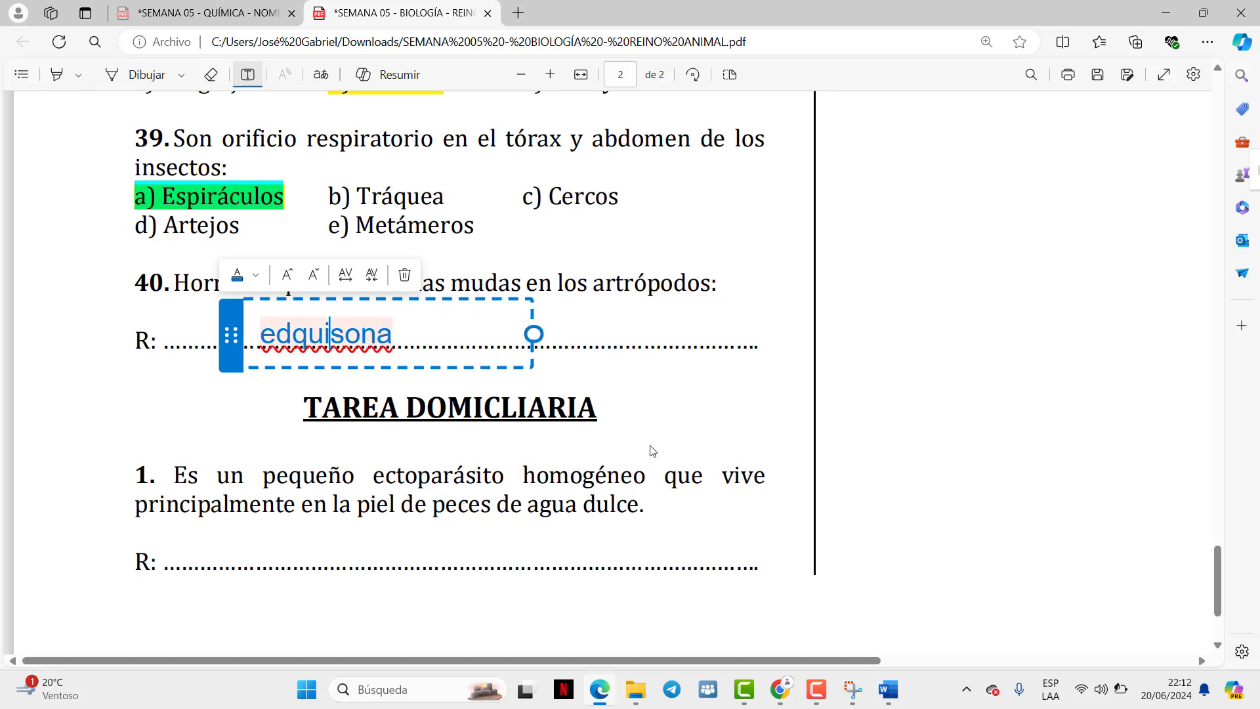
key("BackSpace")
key("BackSpace")
key("BackSpace")
key("BackSpace")
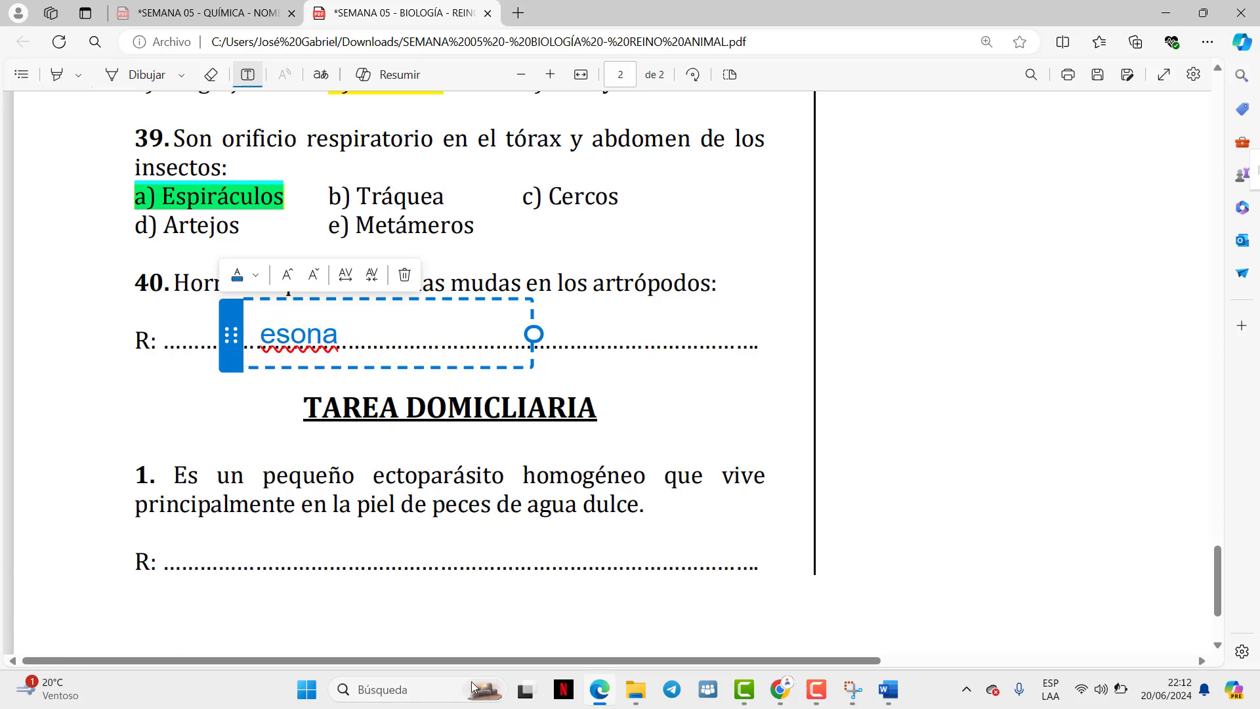
Switch to Chrome and search Google for "edquisona" to check the spelling of the hormone
left_click(791, 694)
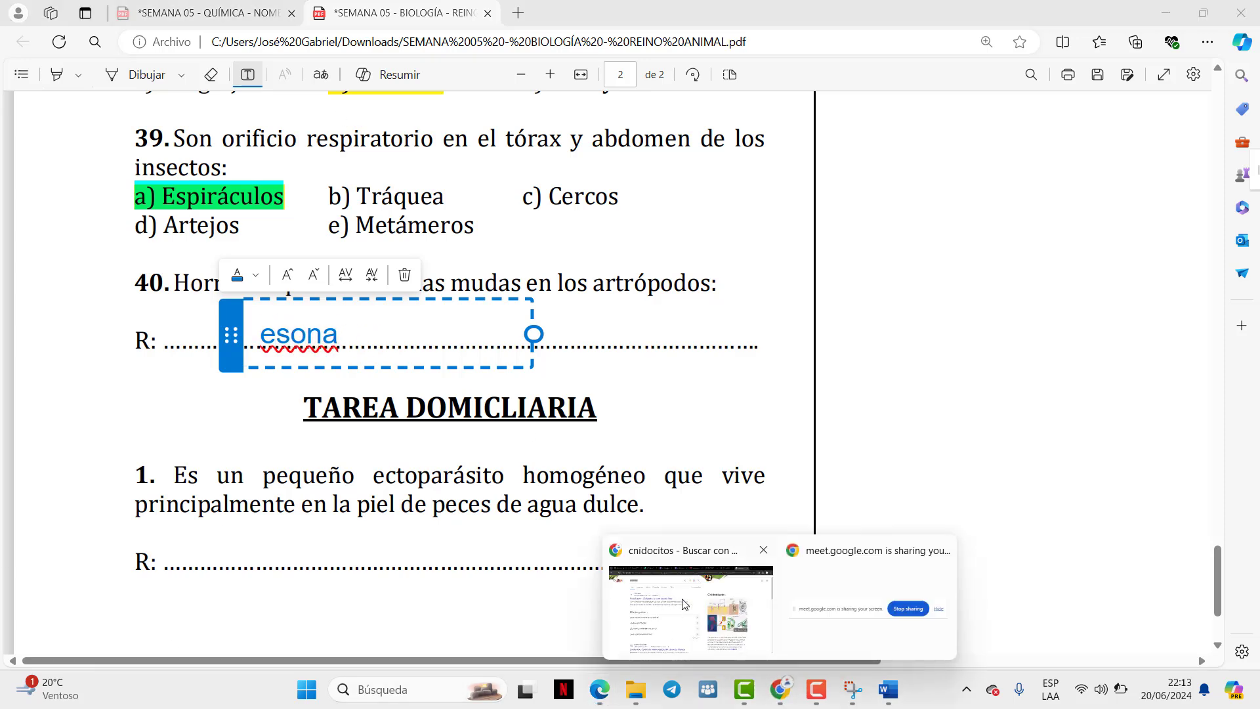
left_click(685, 604)
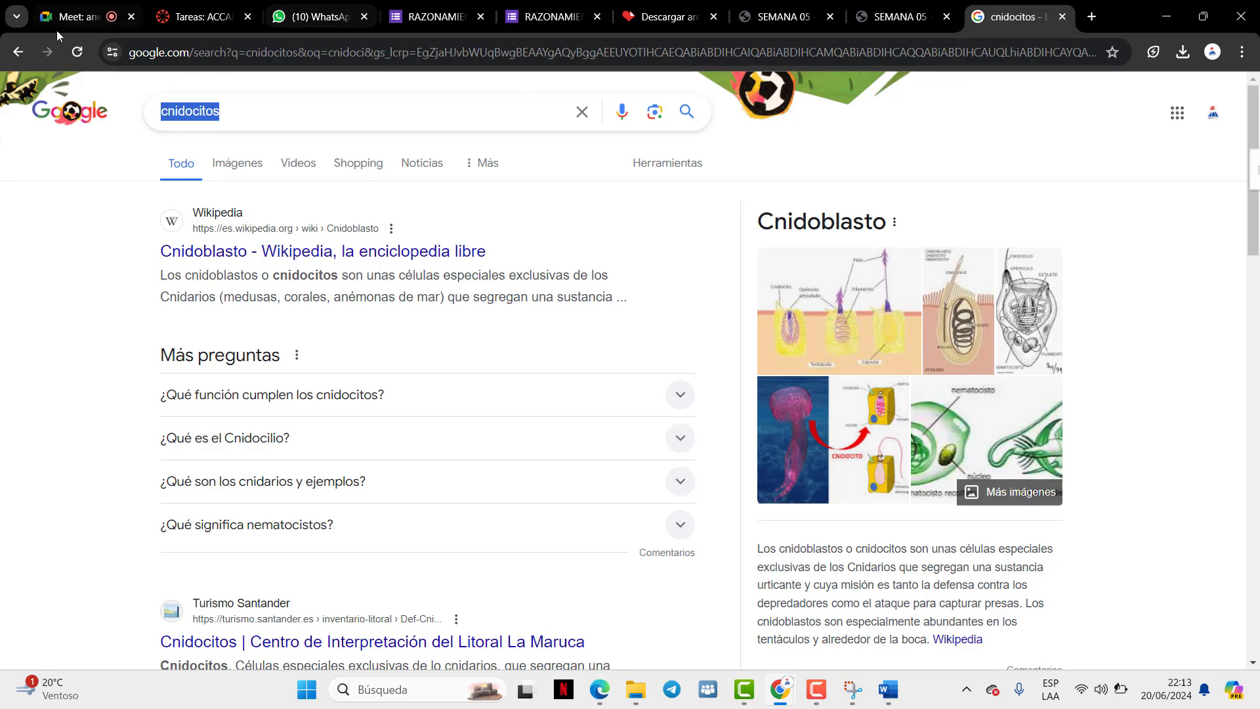
type("edquui")
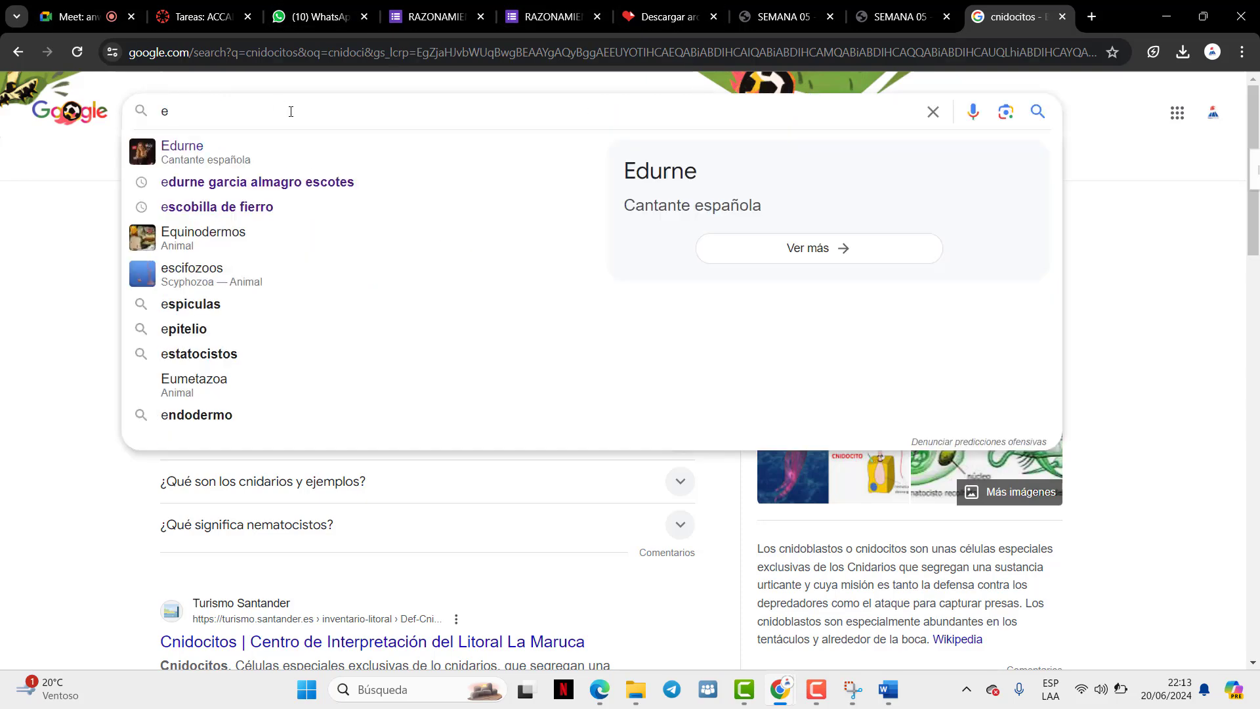
key("BackSpace")
key("BackSpace")
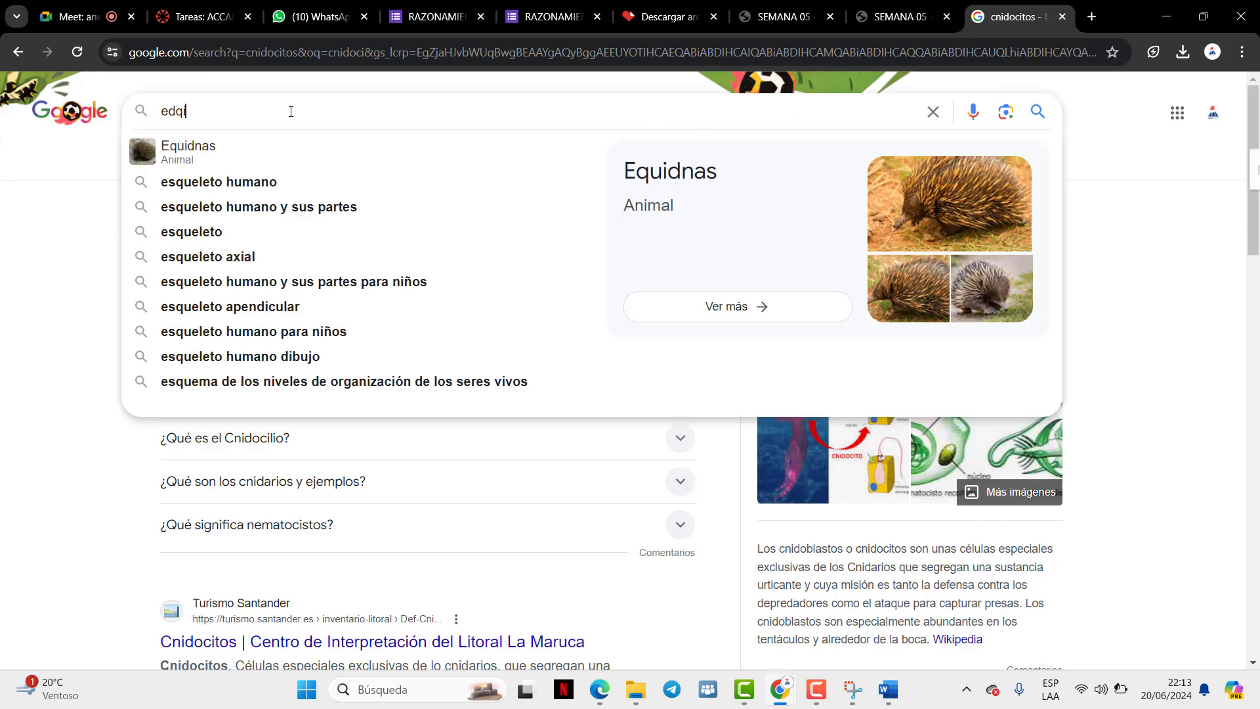
type("y")
key("BackSpace")
type("u")
key("BackSpace")
type("uisona")
key("Return")
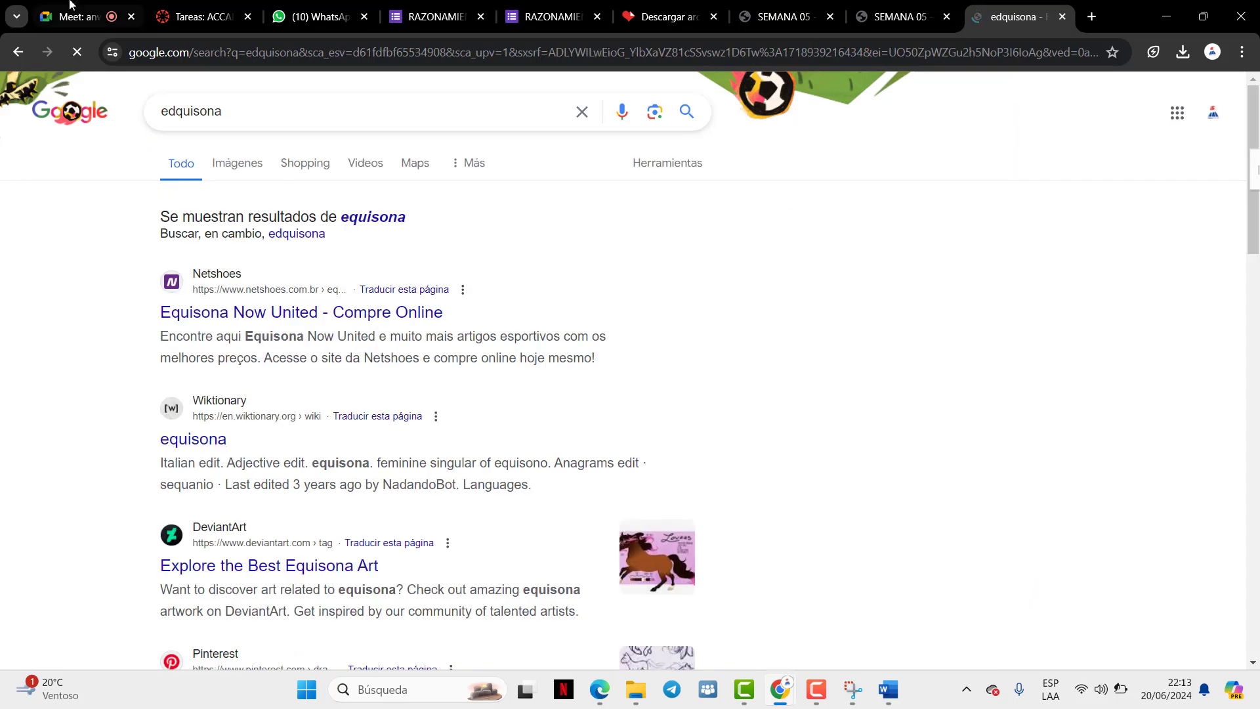
Copy the word "Ecdisona" from the latest message in the Google Meet call chat
left_click(74, 17)
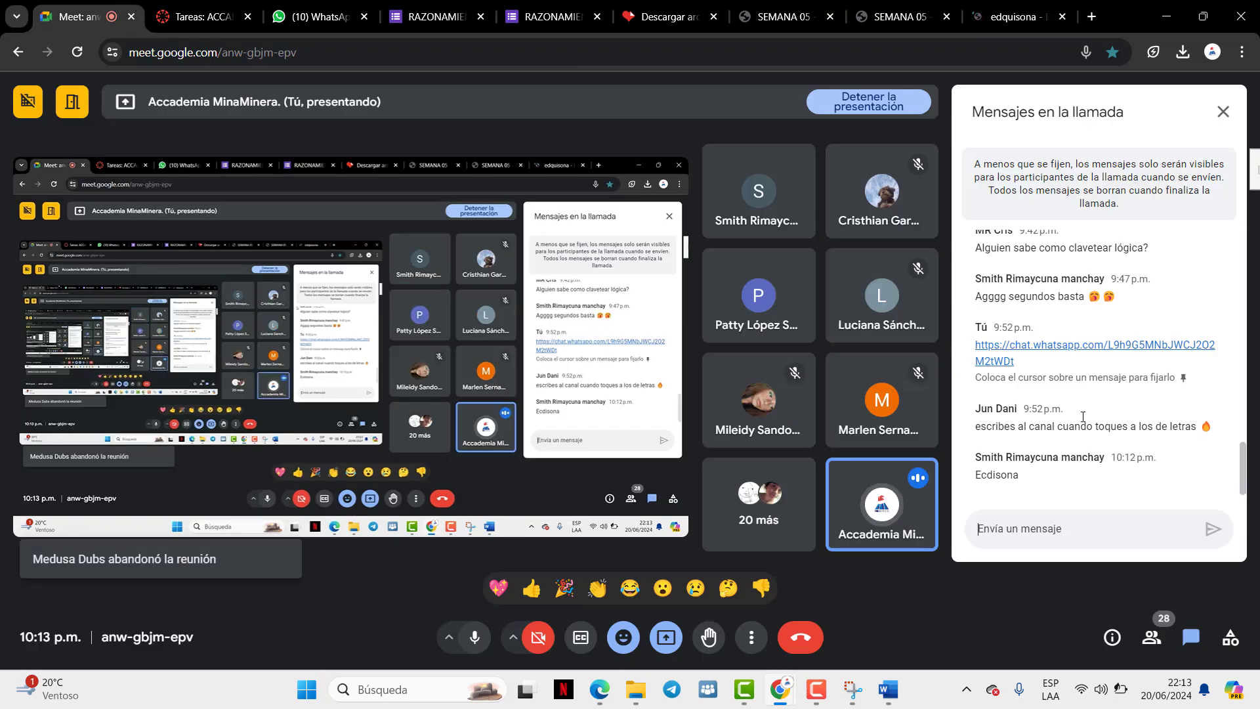
double_click(987, 474)
key("ctrl+c")
Search Google for the copied term "Ecdisona", without any stray character
left_click(1014, 17)
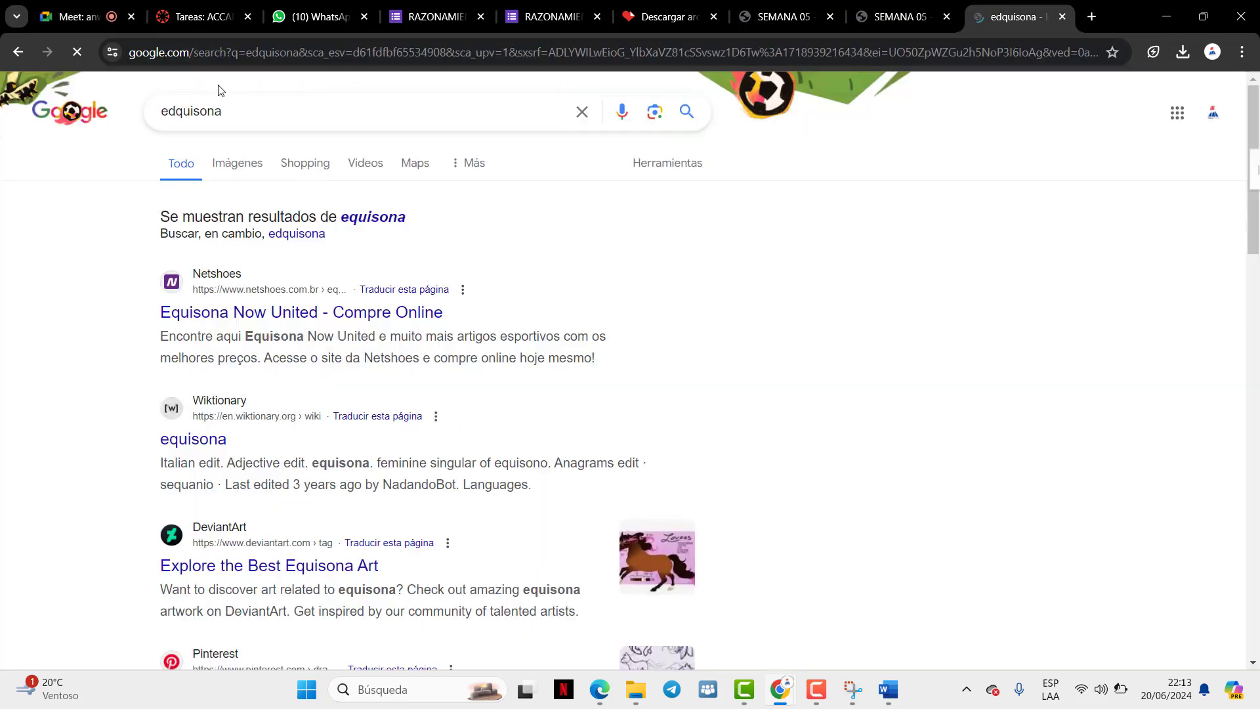
left_click(190, 110)
key("ctrl+a")
key("ctrl+v")
type("}")
key("Return")
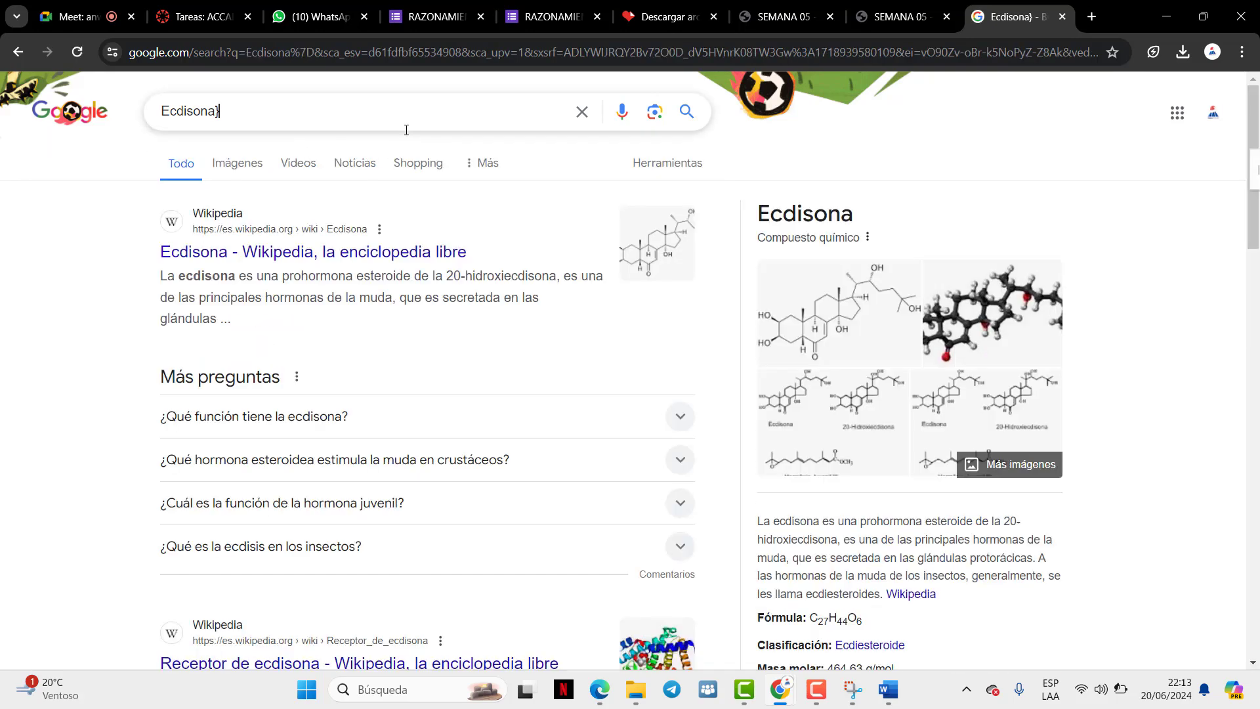
left_click(408, 125)
key("BackSpace")
key("Return")
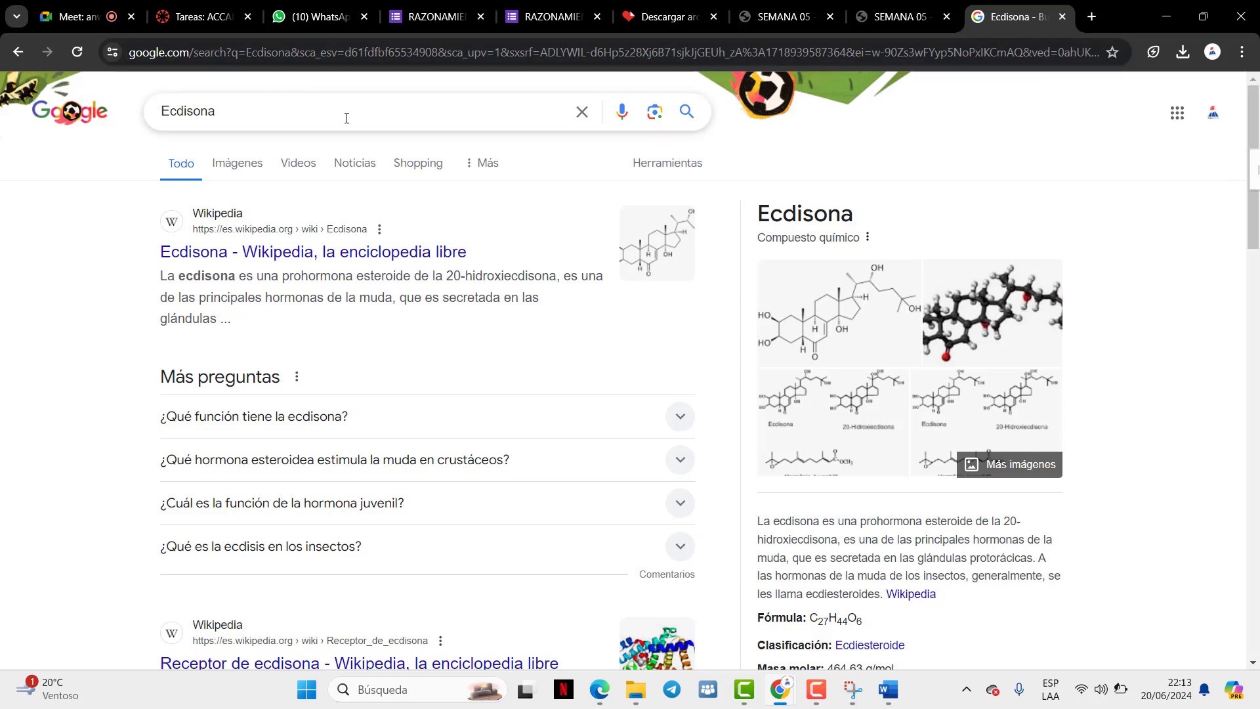
Return to the biology PDF in Edge and replace the question 40 text answer with "Ecdisona"
key("ctrl+a")
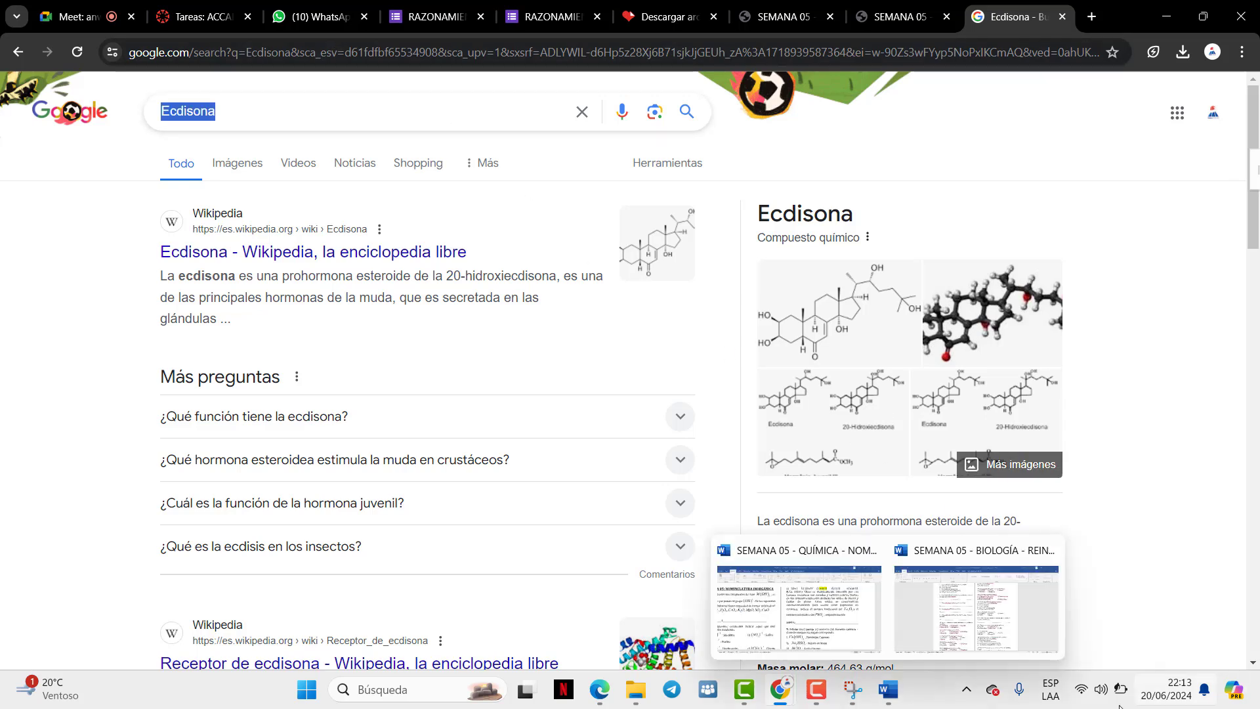
left_click(599, 689)
key("ctrl+a")
key("ctrl+v")
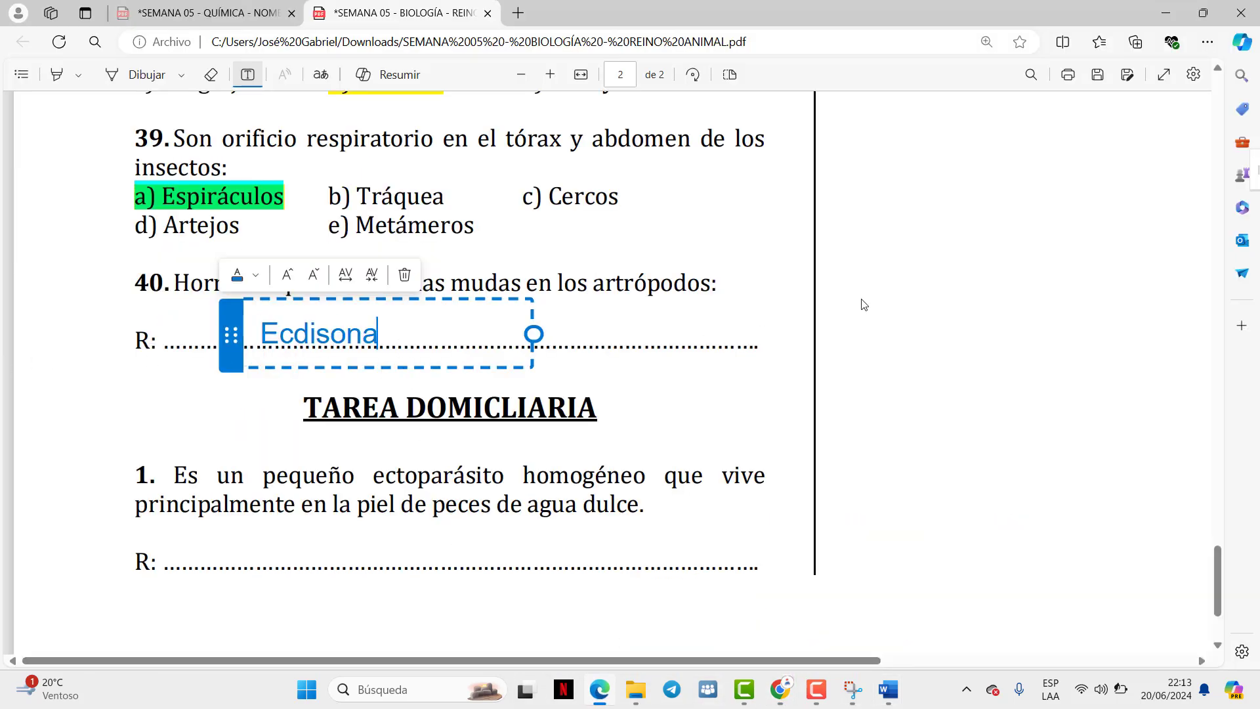
left_click(910, 307)
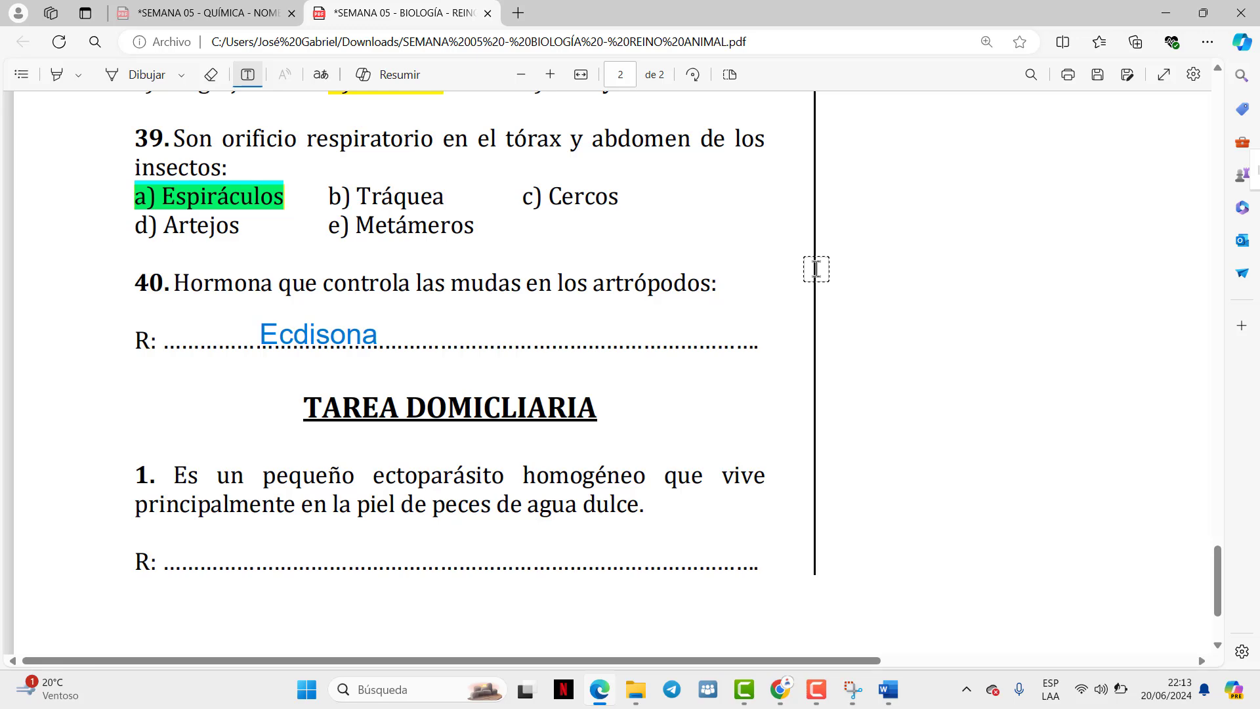
left_click(156, 76)
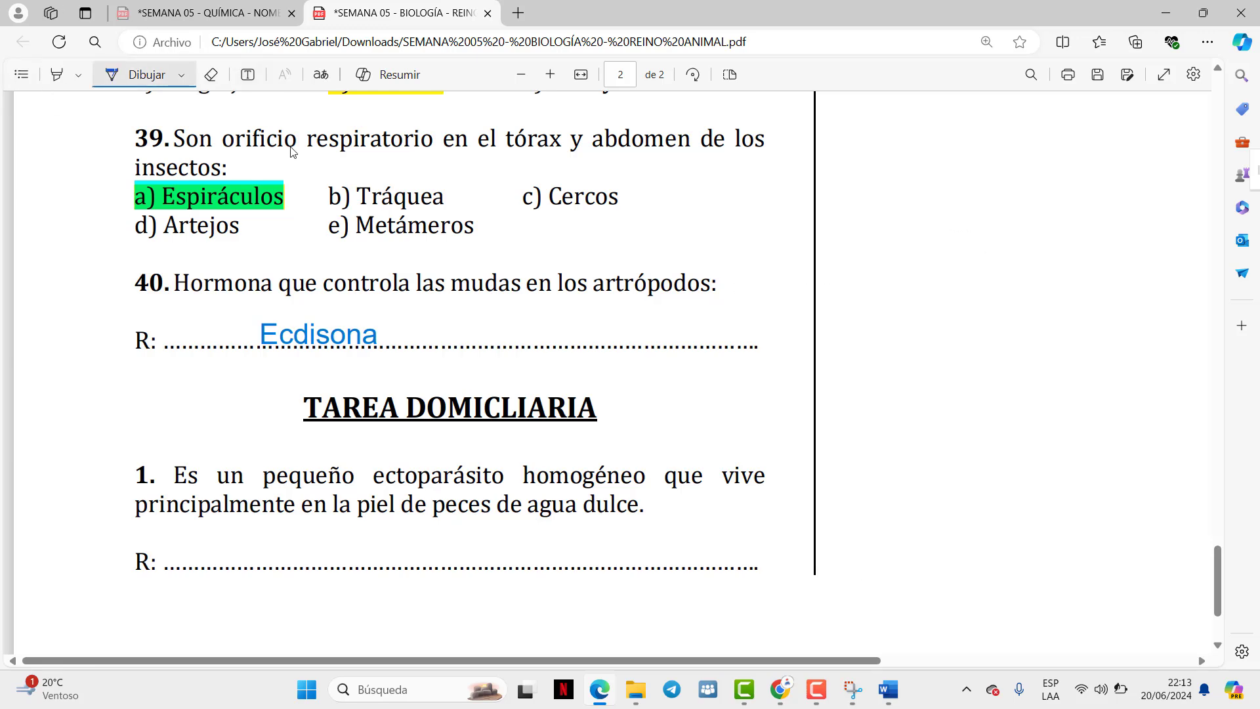
scroll(351, 288, "down", 3)
scroll(505, 321, "up", 1)
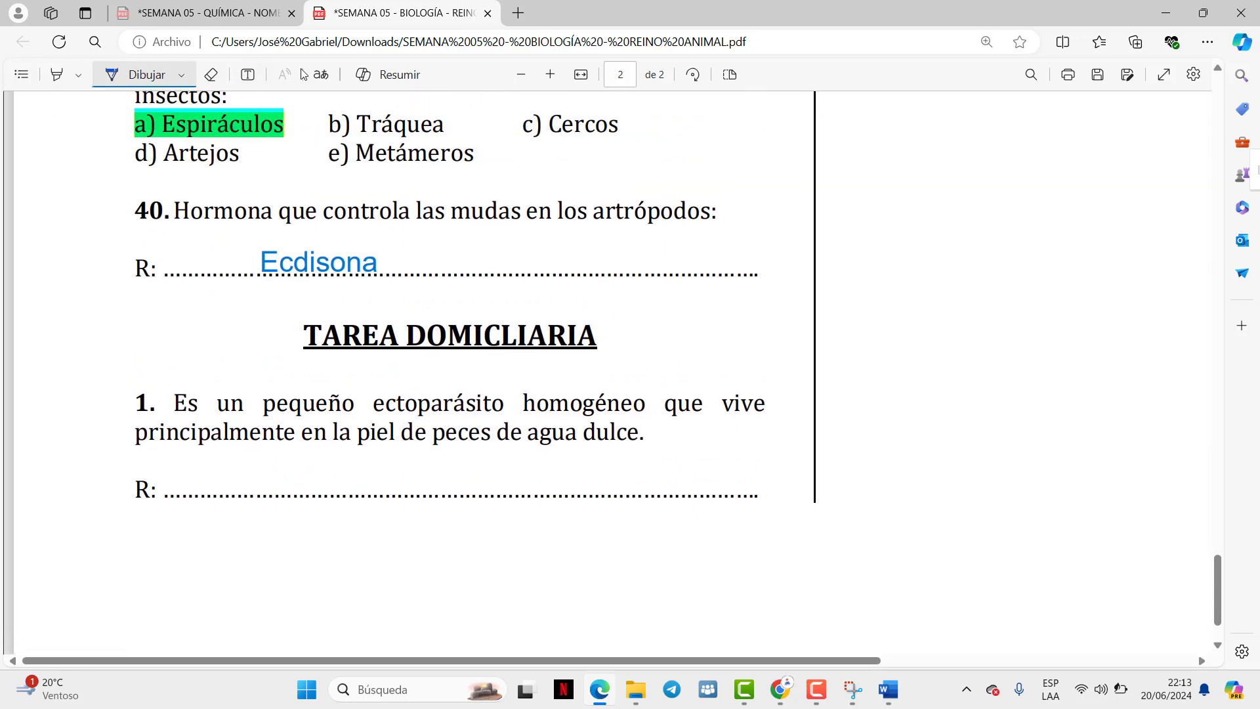
left_click(247, 74)
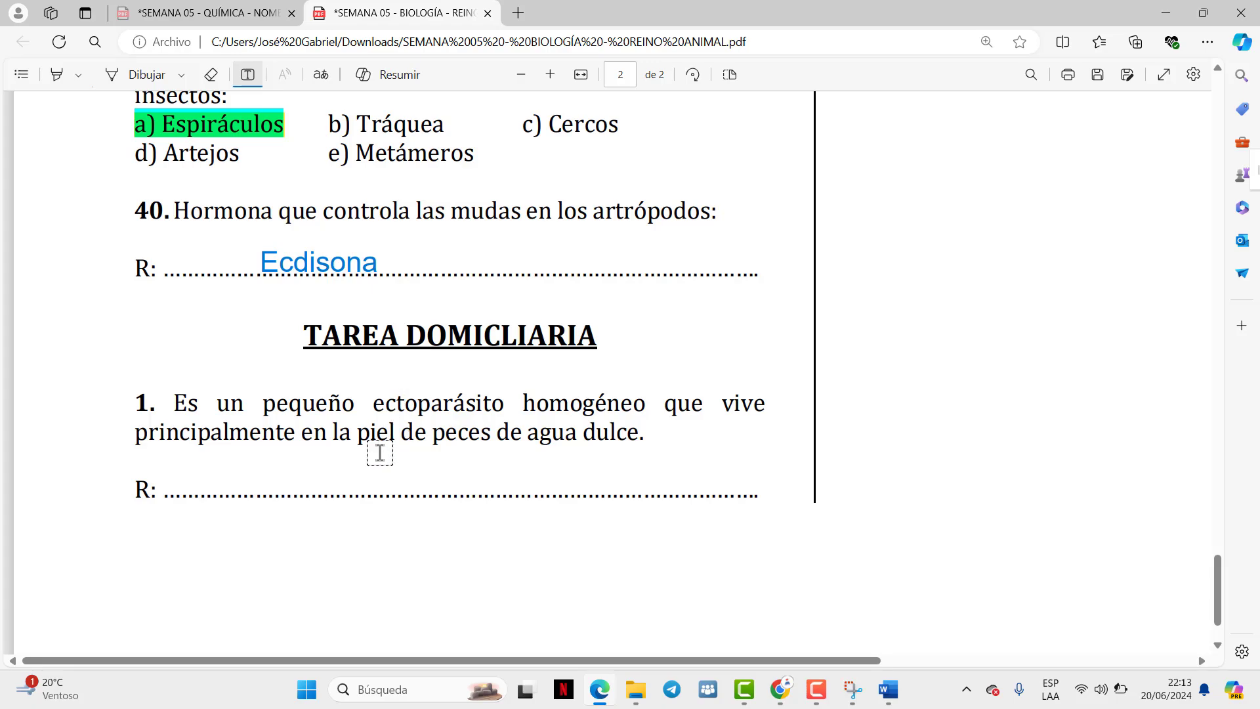
scroll(789, 516, "up", 3)
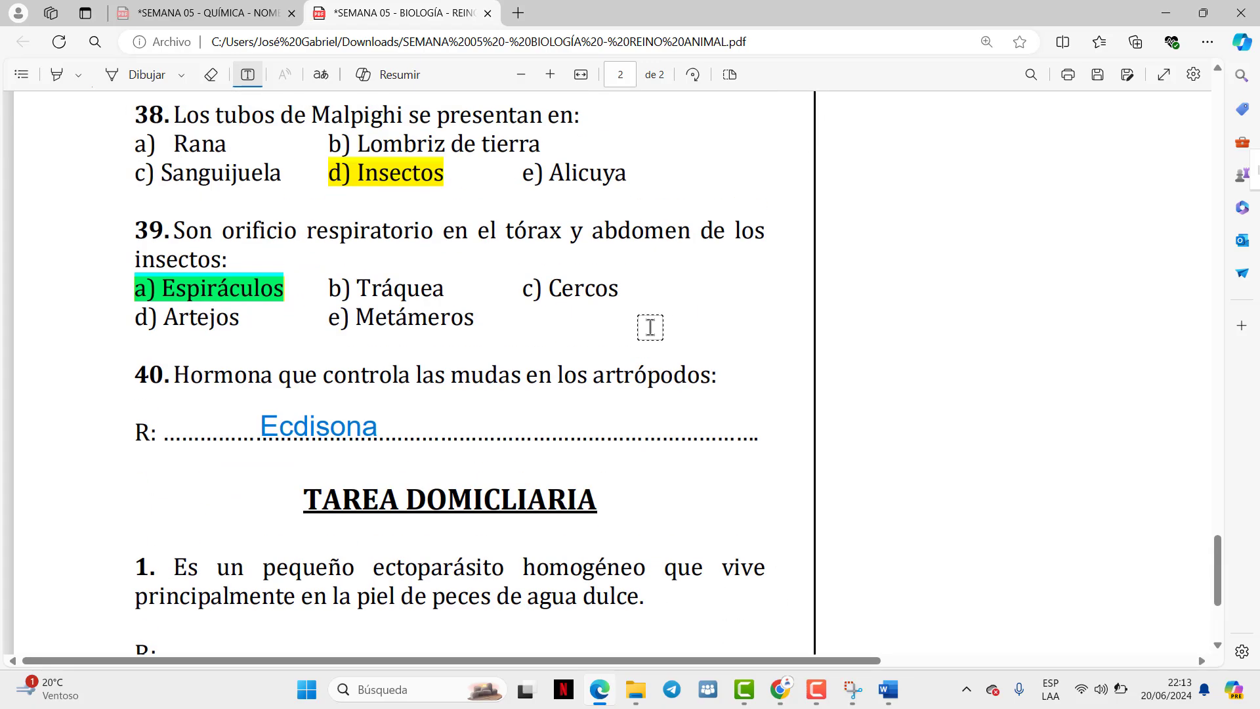
scroll(1029, 352, "down", 3)
left_click(523, 84)
scroll(515, 367, "up", 12)
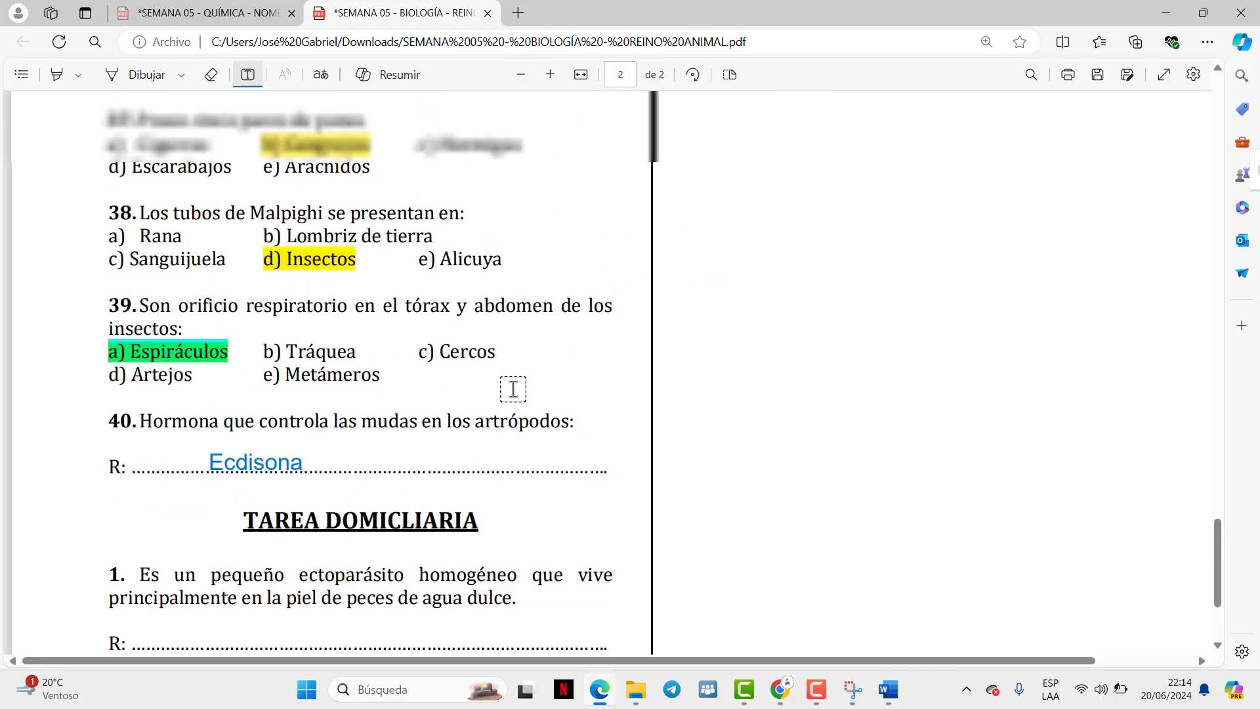
scroll(492, 404, "down", 12)
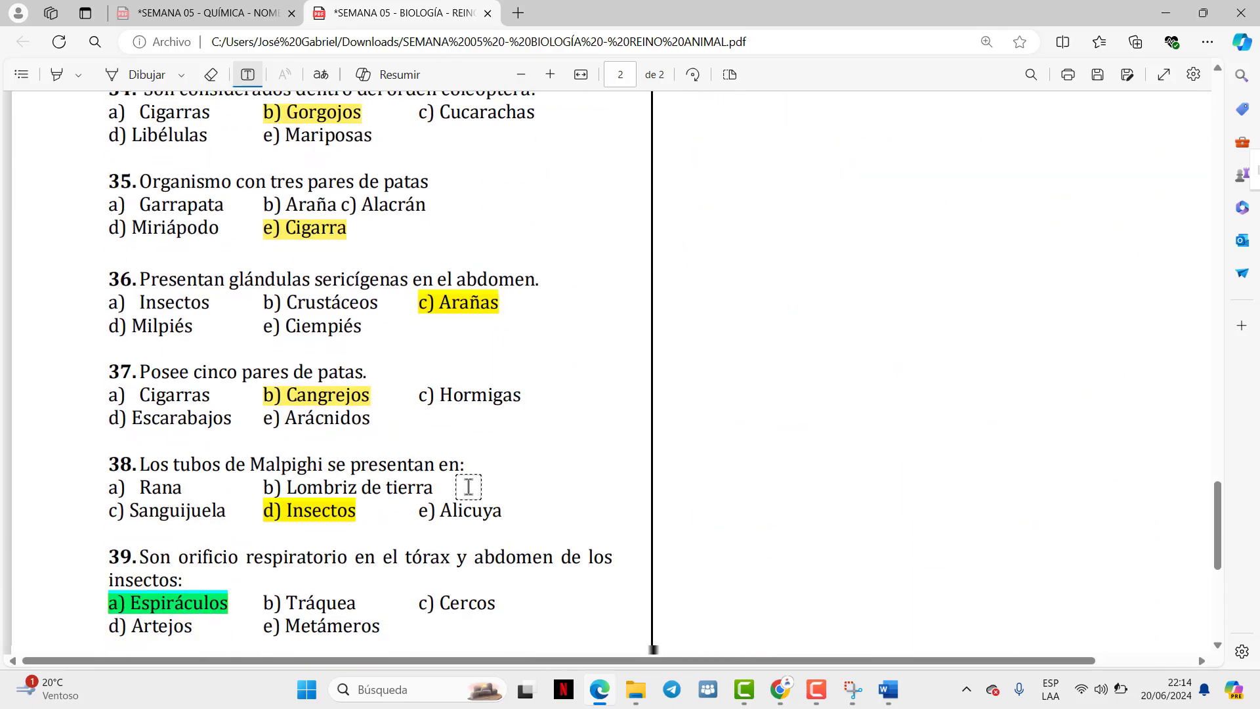
Switch to Chrome and copy the text "Gyrodatilus salaris" from the latest message in the Google Meet call chat
mouse_move(793, 697)
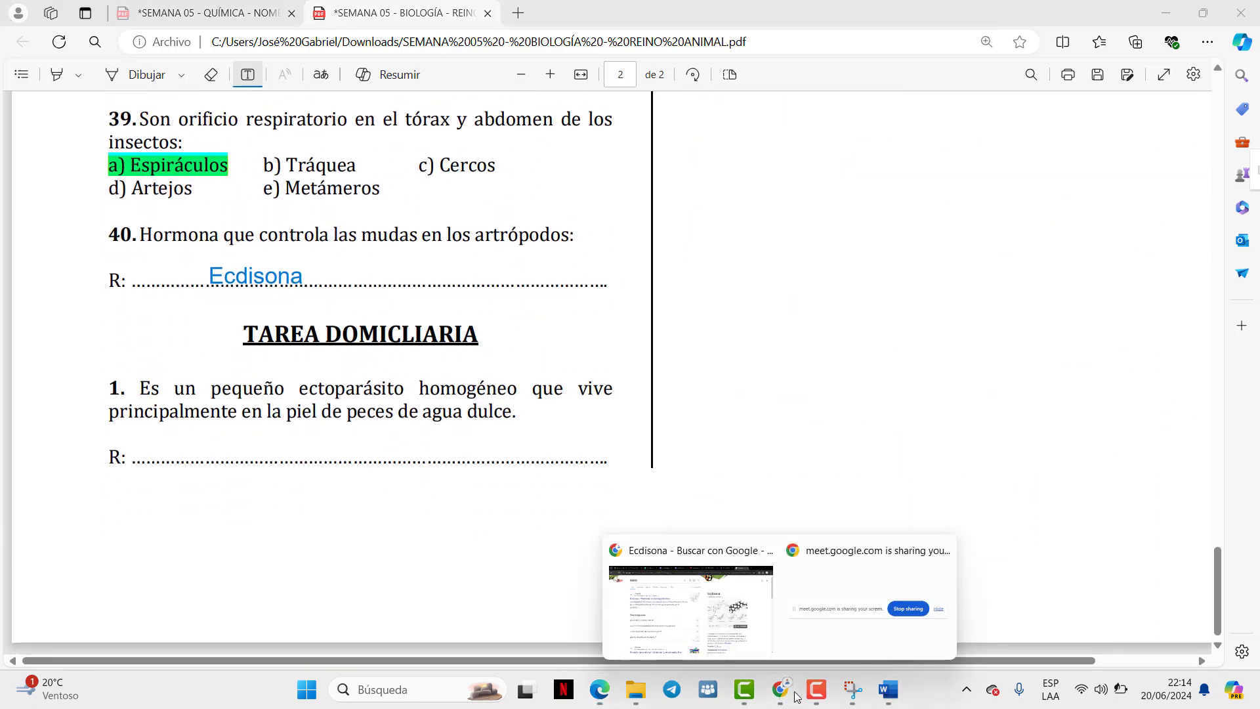
left_click(685, 584)
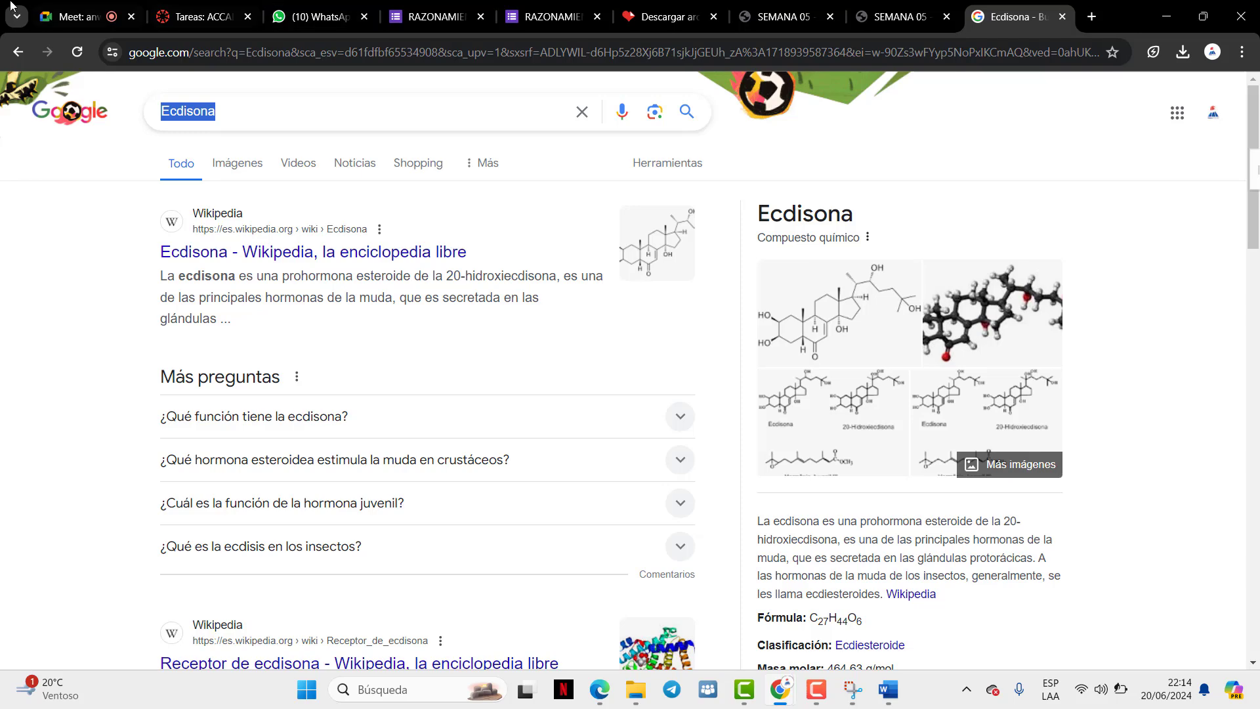
left_click(74, 17)
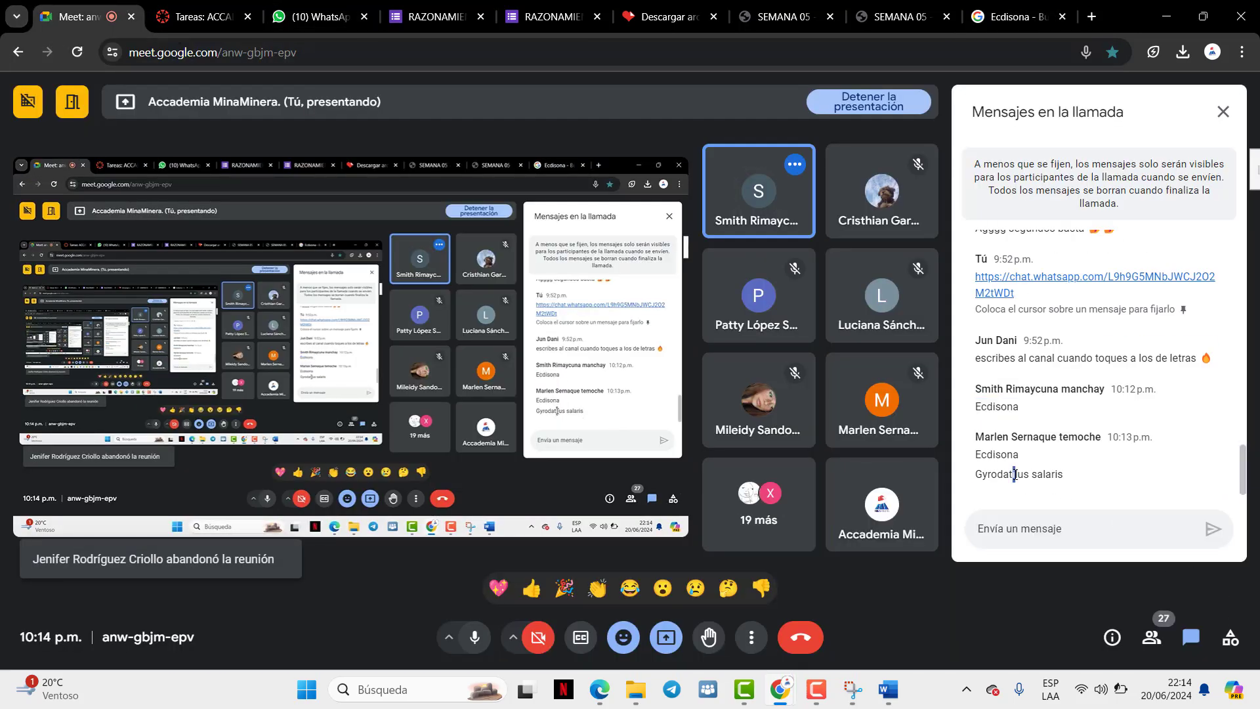
triple_click(1015, 475)
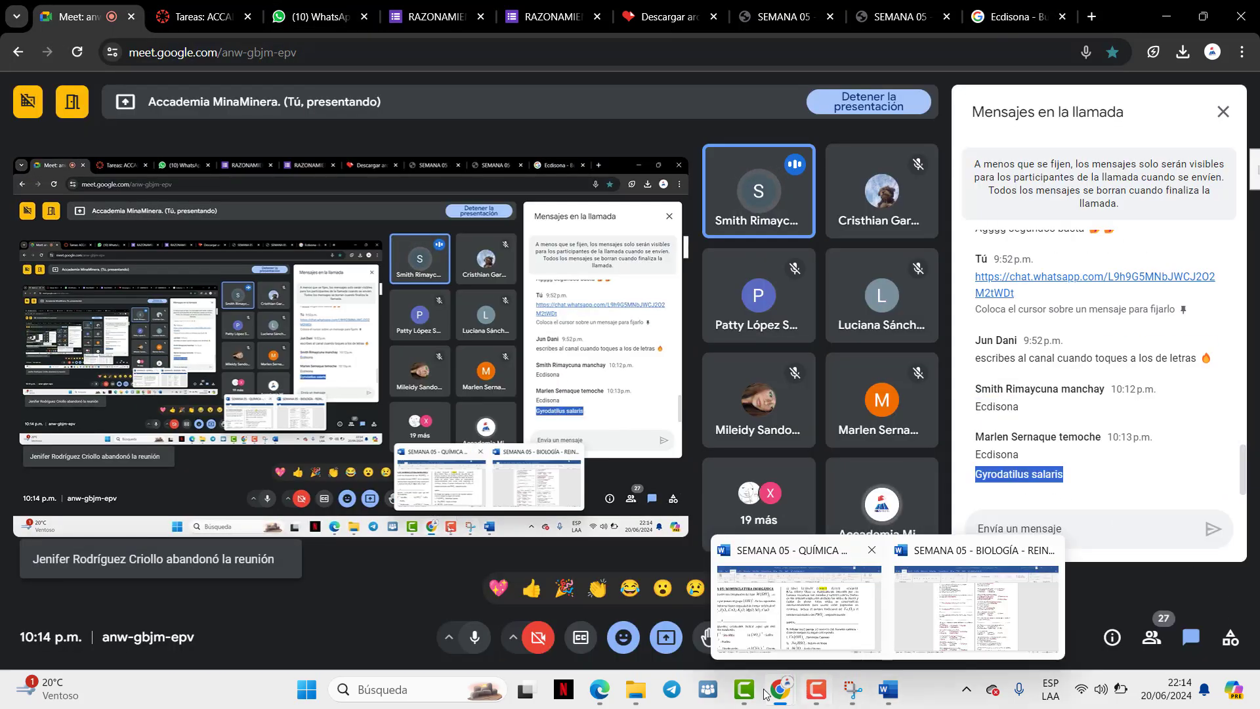
Return to the biology PDF in Edge and paste "Gyrodatilus salaris" as the answer to Tarea Domicliaria question 1
left_click(599, 689)
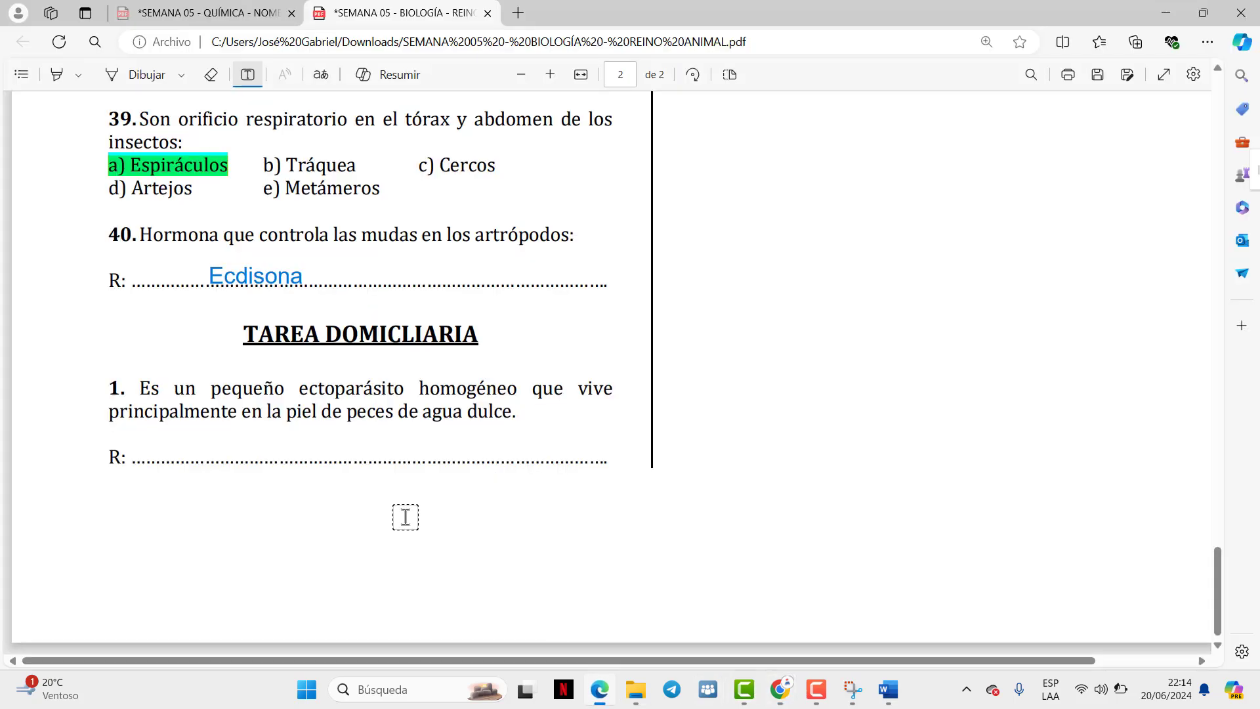
left_click(237, 444)
key("ctrl+v")
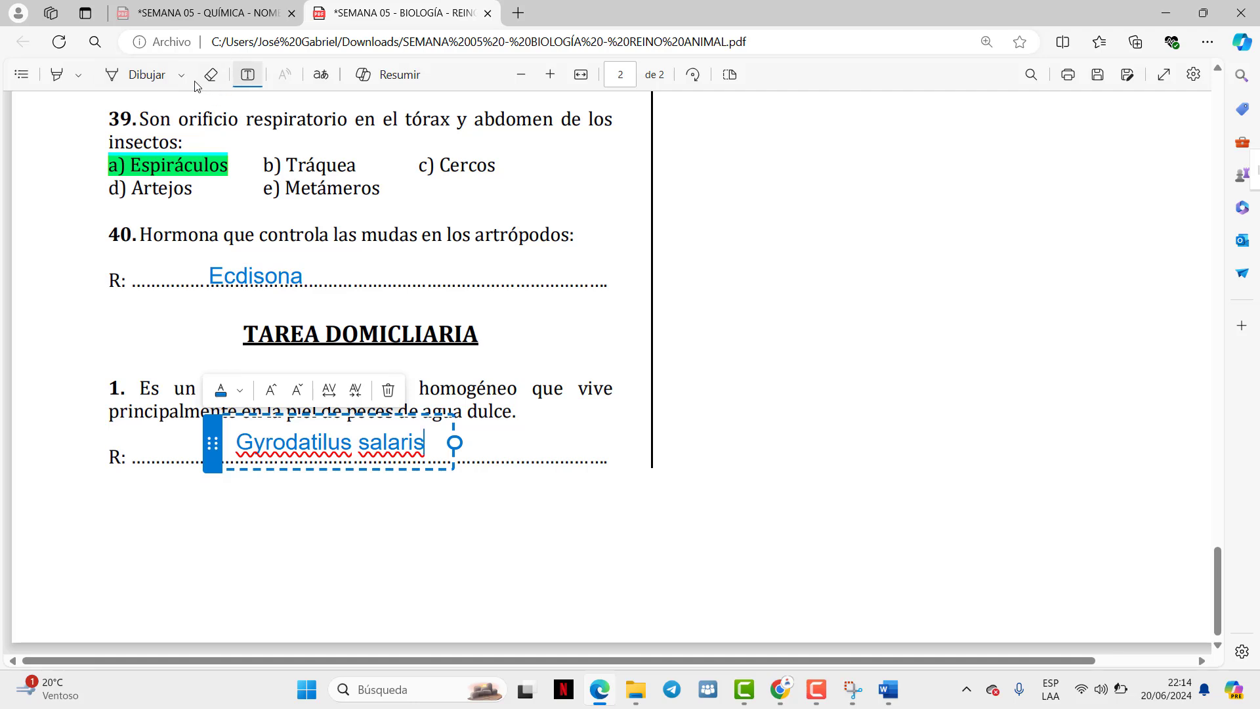
left_click(139, 74)
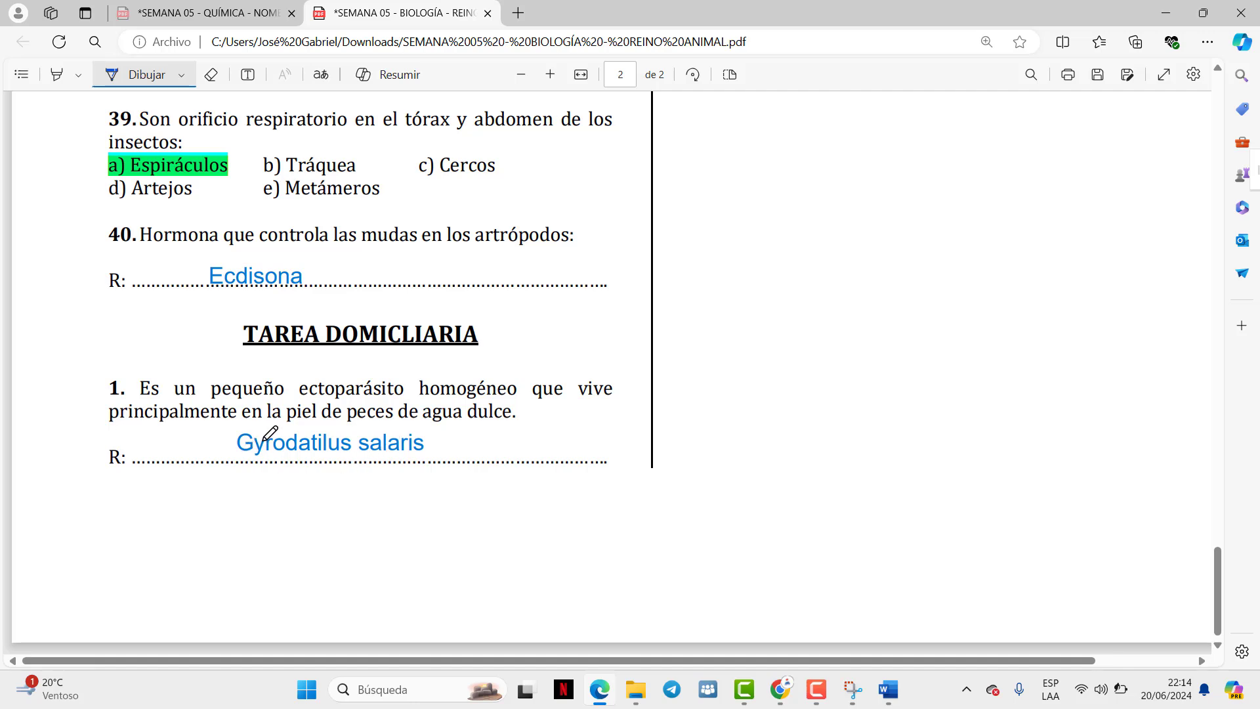
Correct the spelling of the Tarea Domicliaria question 1 text answer to "Gyrodatylus salaris"
left_click(210, 74)
left_click(182, 74)
left_click(148, 74)
left_click(248, 74)
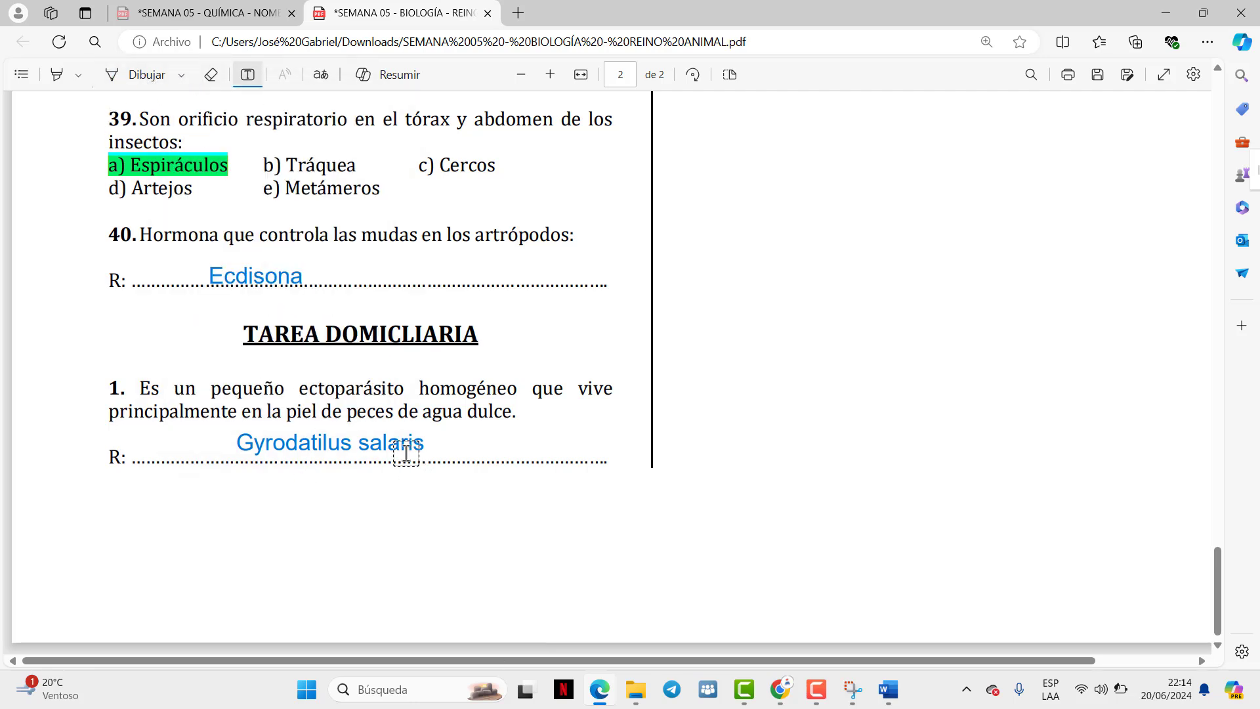
left_click(314, 453)
key("BackSpace")
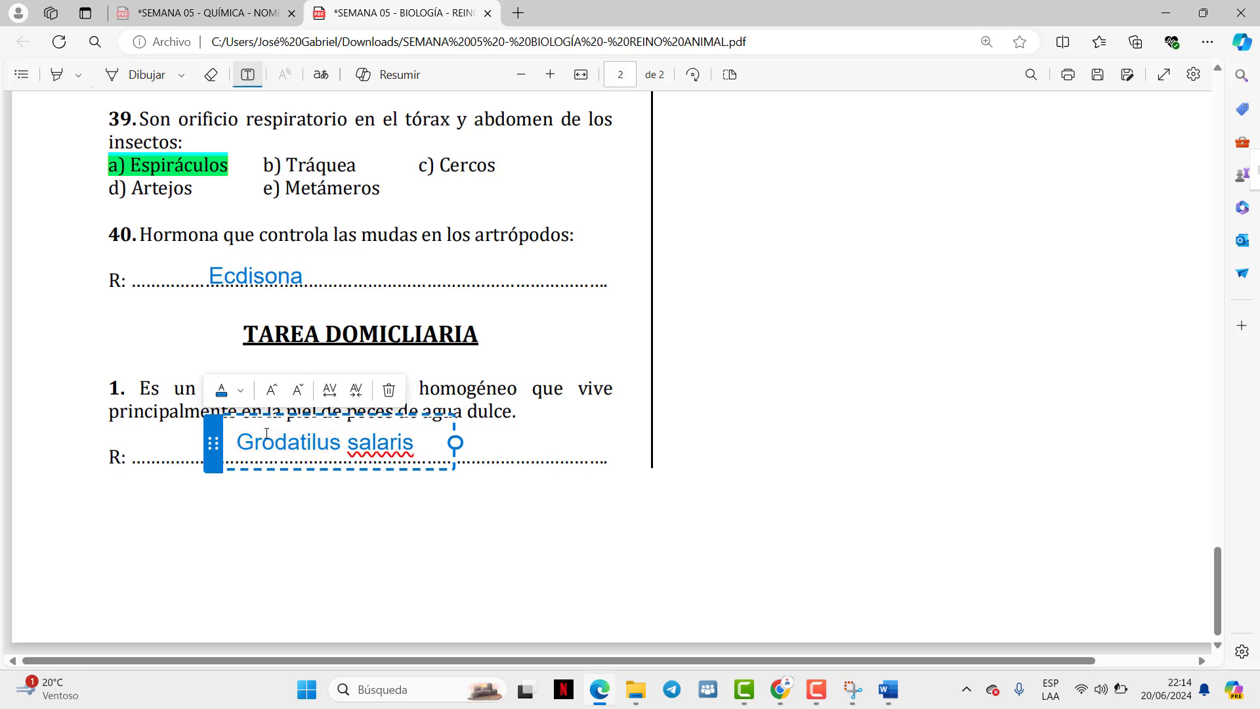
type("i")
key("BackSpace")
type("y")
key("BackSpace")
type("y")
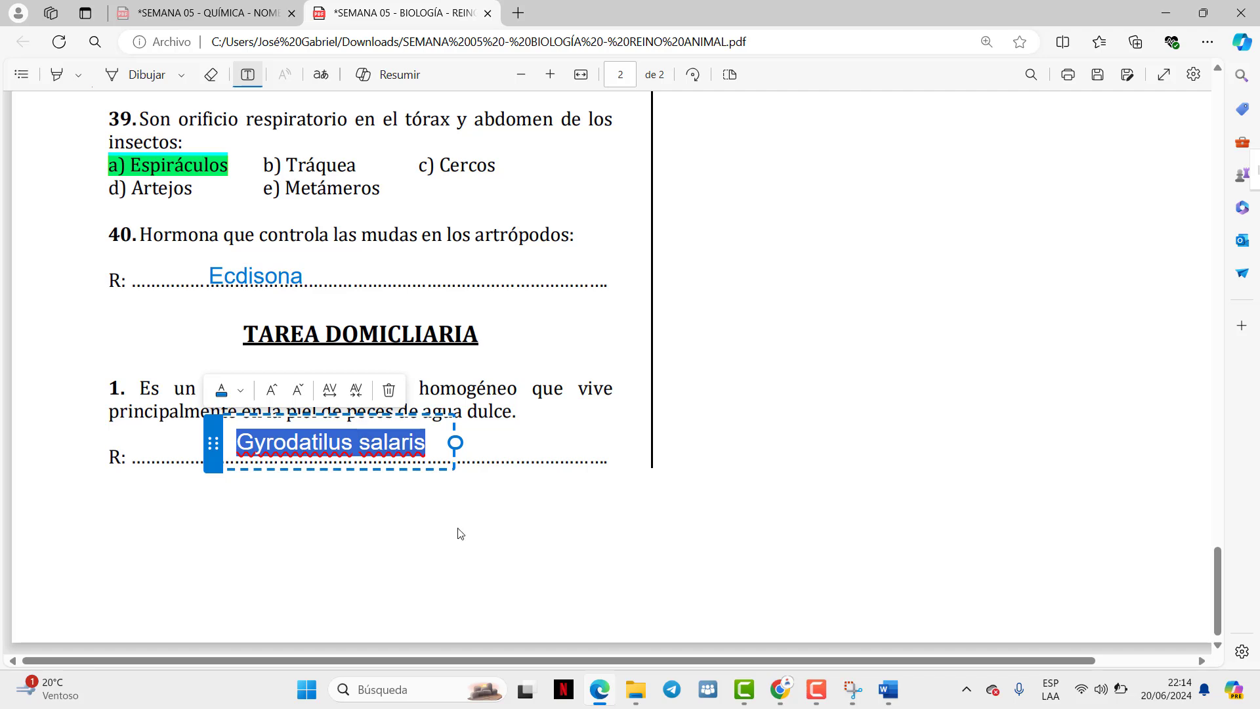
left_click(320, 442)
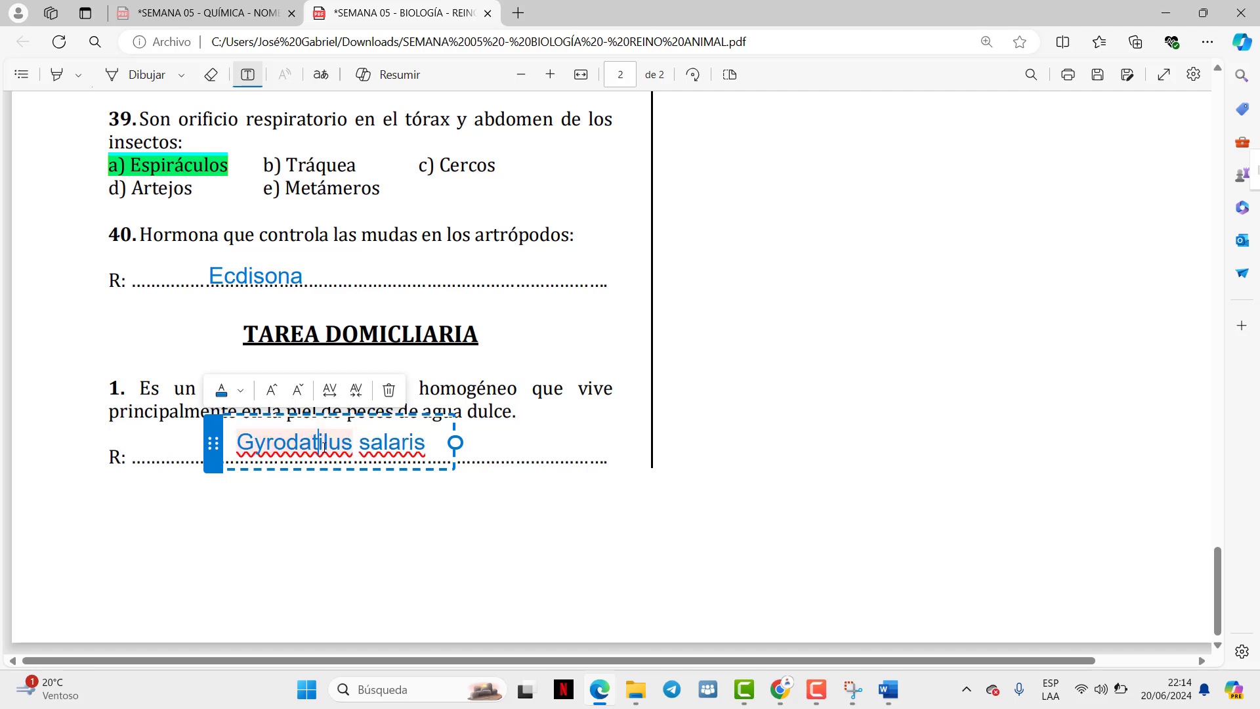
key("BackSpace")
type("y")
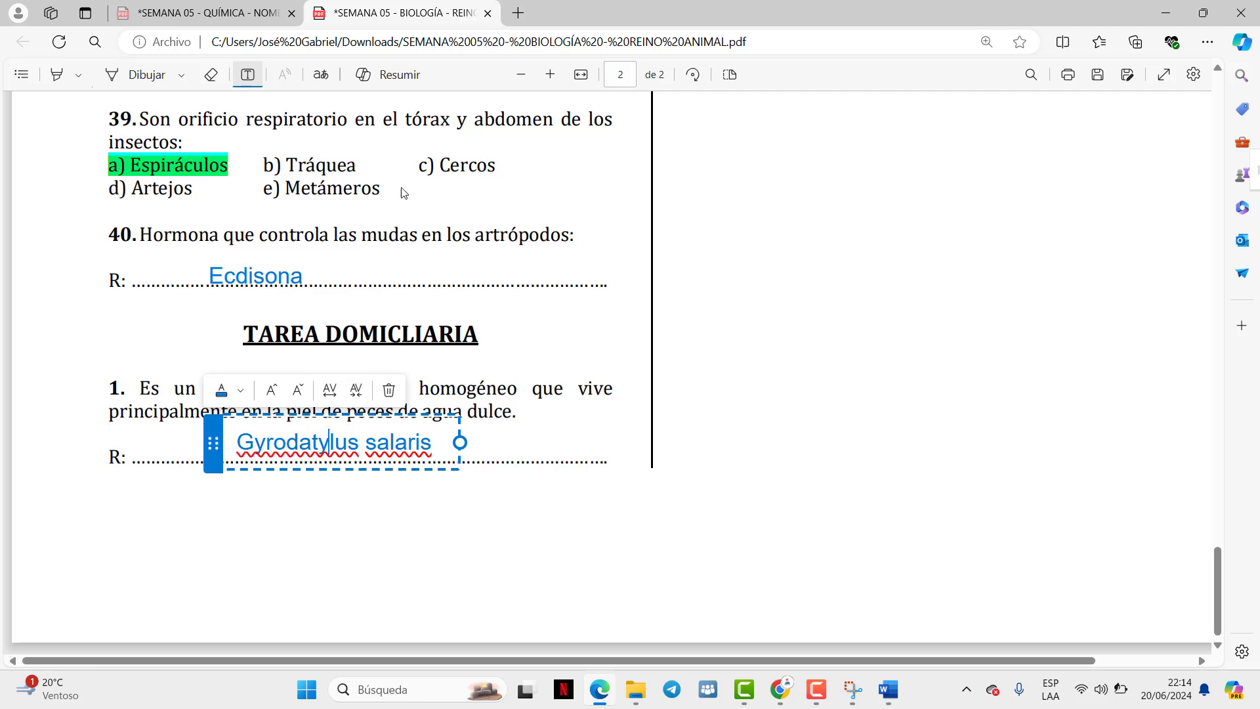
Copy the question 1 answer and search Google for "Gyrodatylus salaris" in a new Chrome tab
key("ctrl+a")
key("ctrl+c")
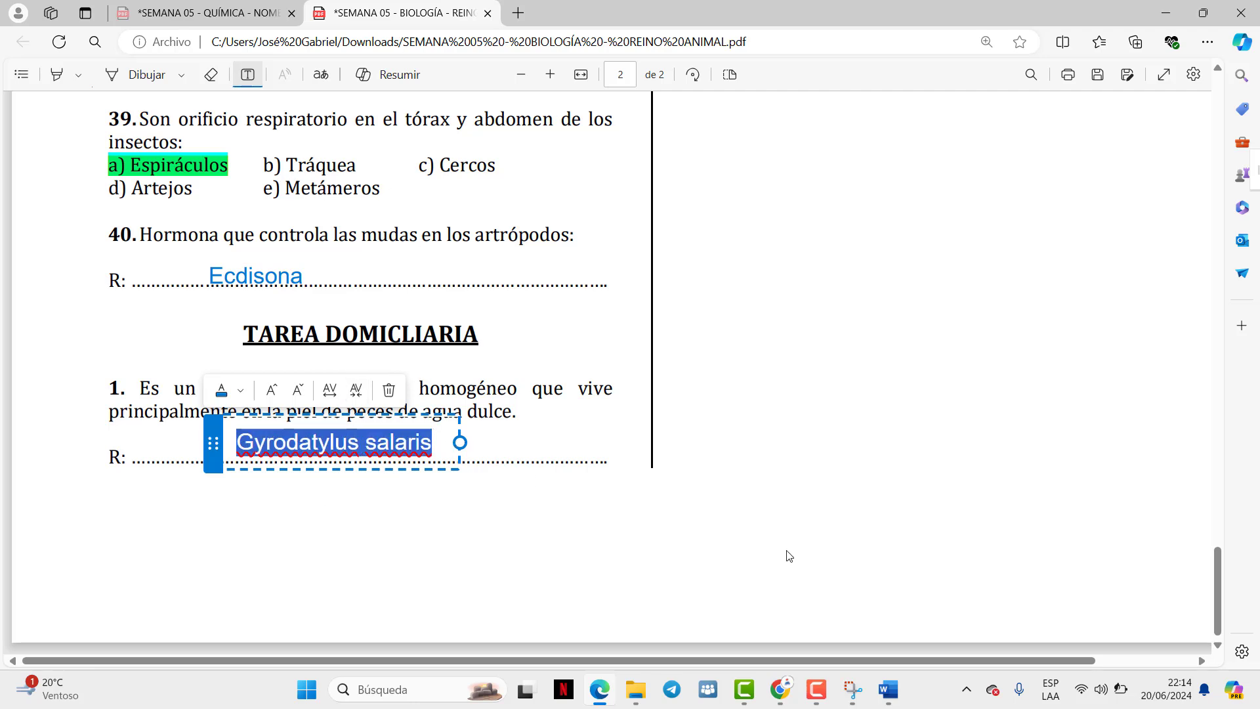
left_click(775, 700)
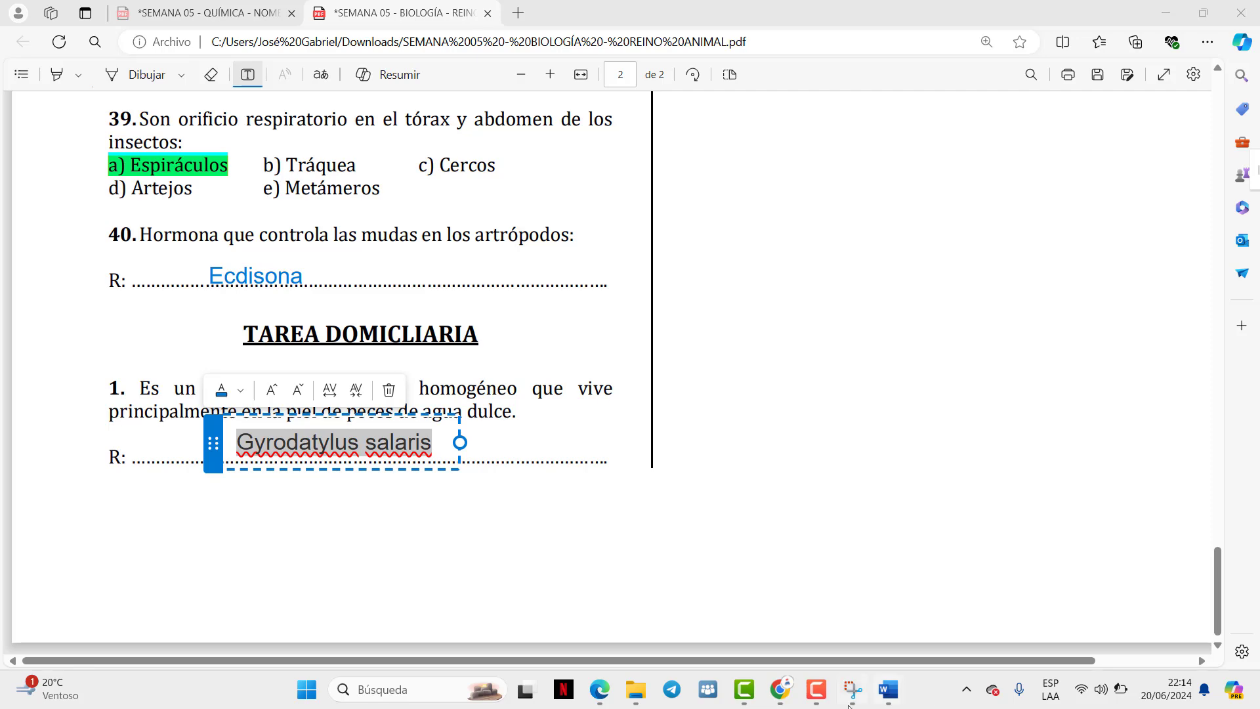
left_click(663, 563)
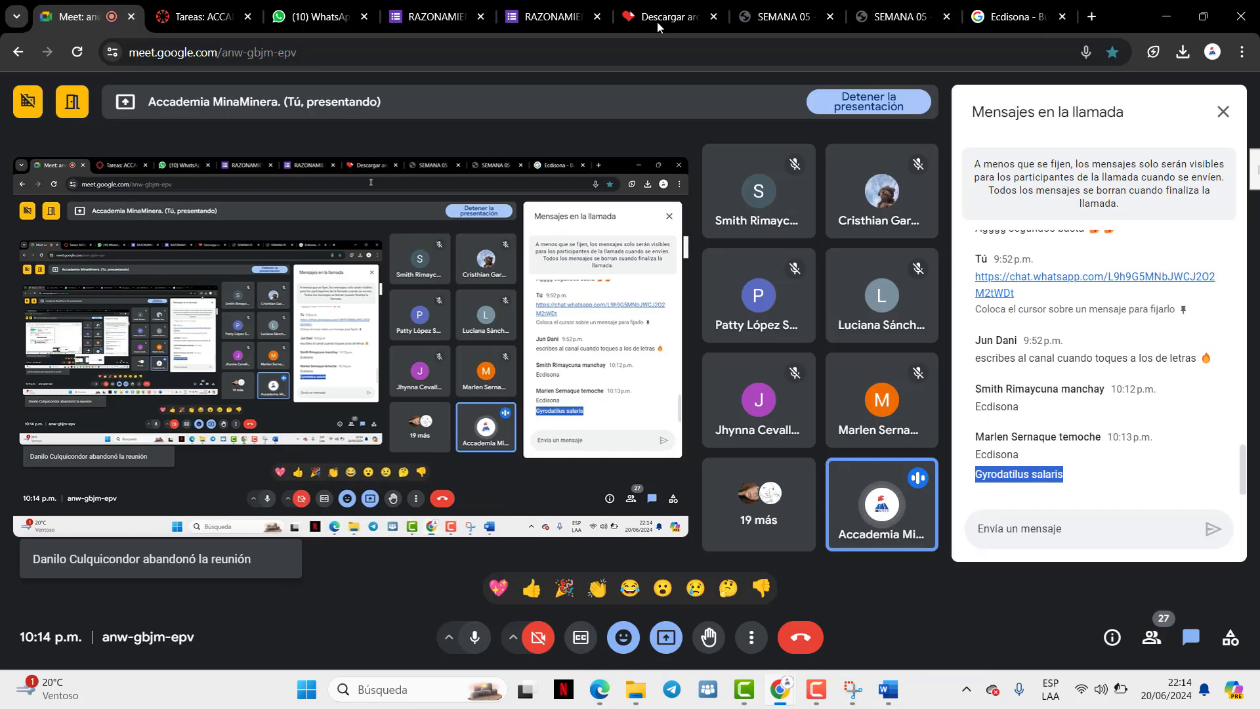
left_click(1088, 18)
key("ctrl+v")
key("Return")
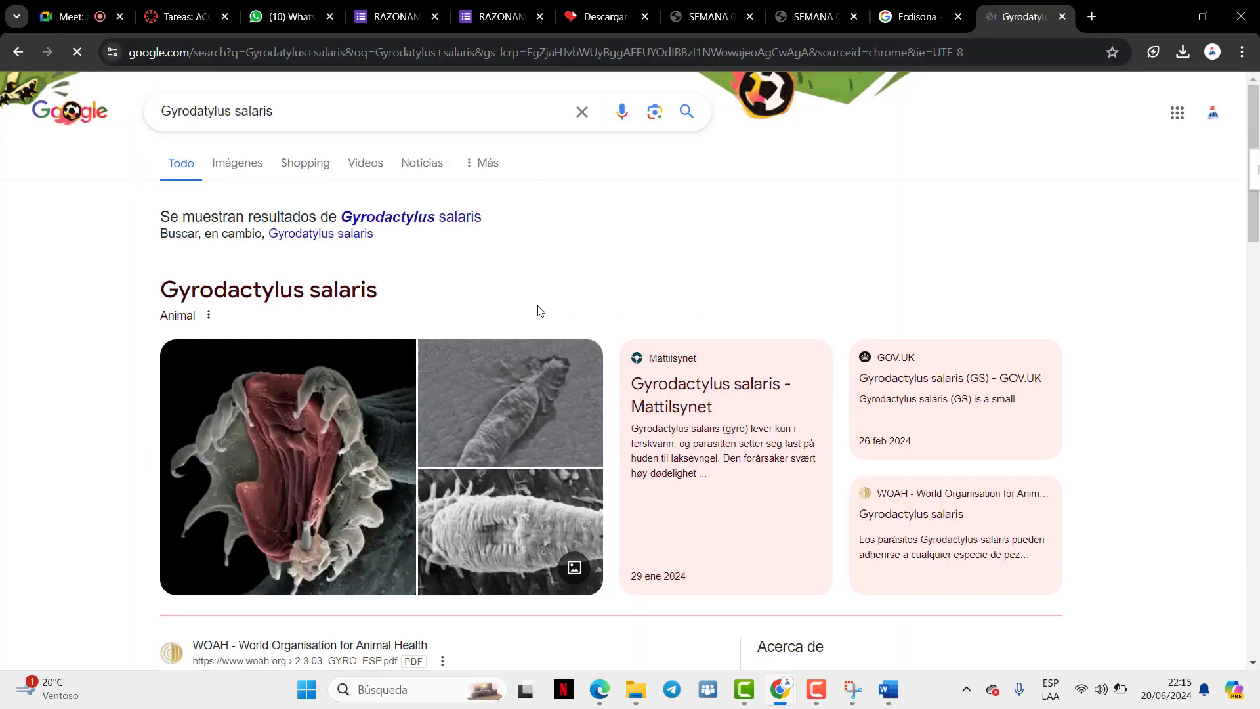
scroll(521, 332, "down", 1)
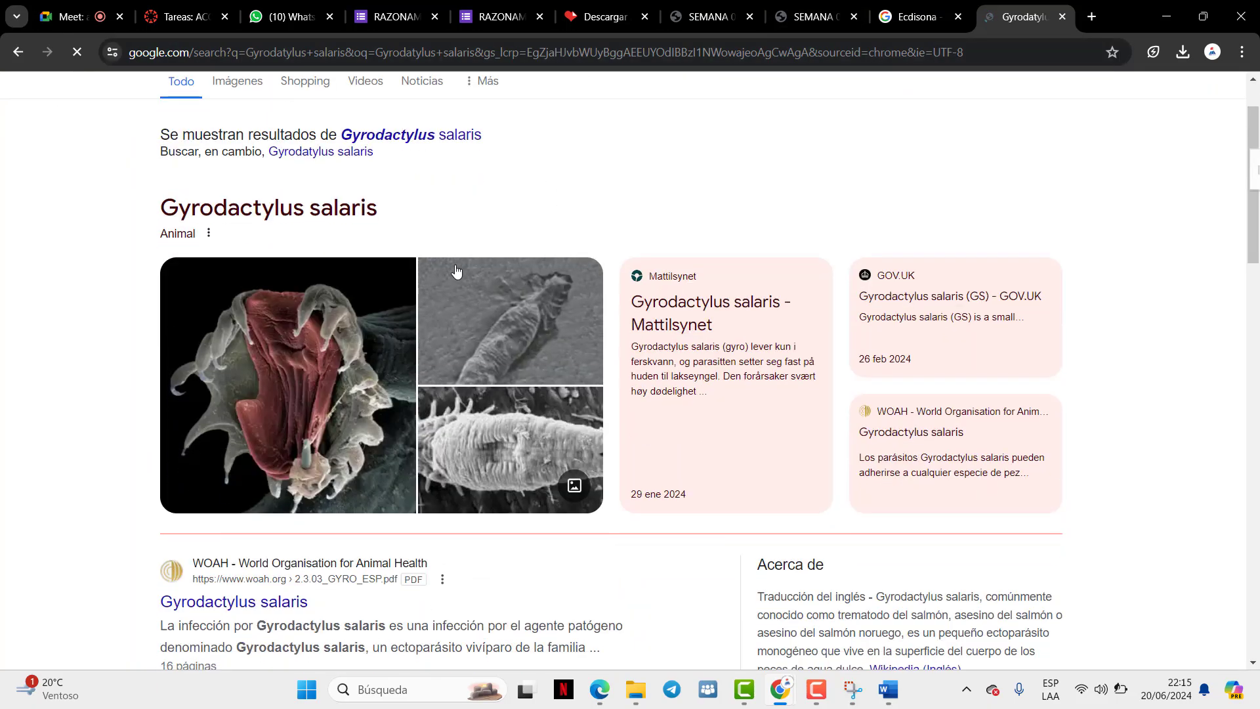
Return to the biology PDF and enter "anelidos" as the text answer to homework question 2 on page 2
left_click(1166, 20)
left_click(1024, 359)
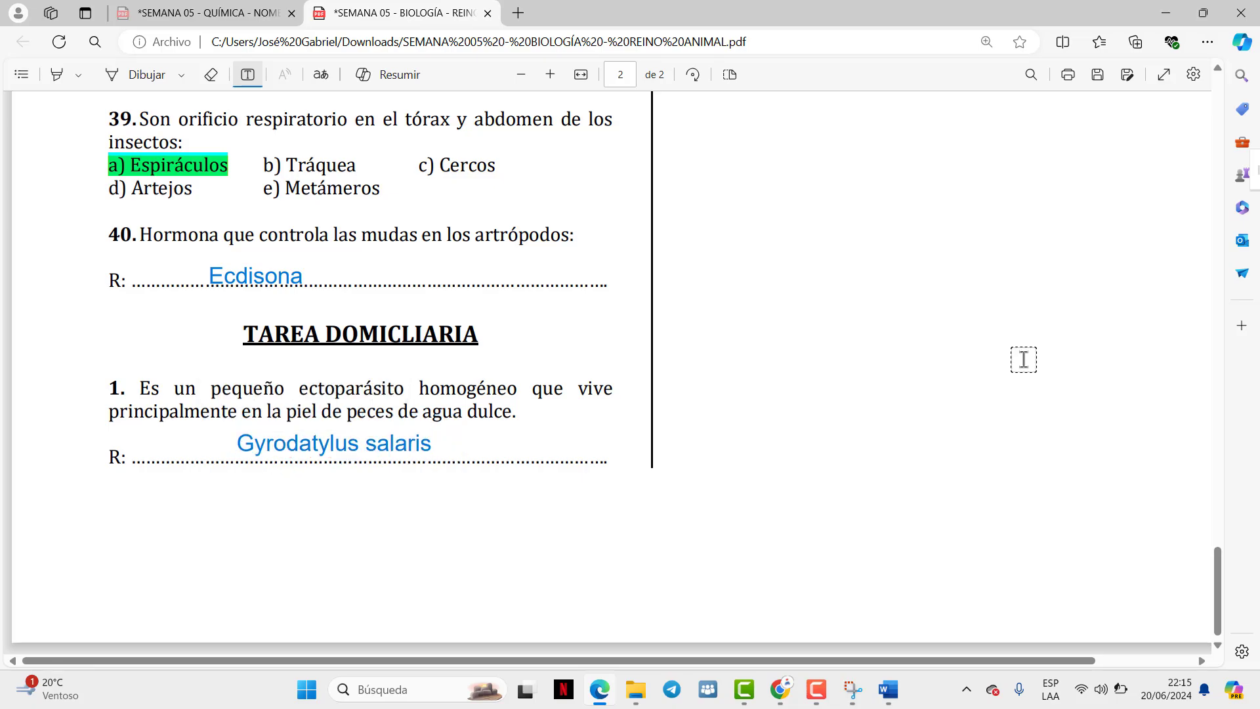
scroll(1024, 357, "up", 10)
scroll(979, 372, "up", 1)
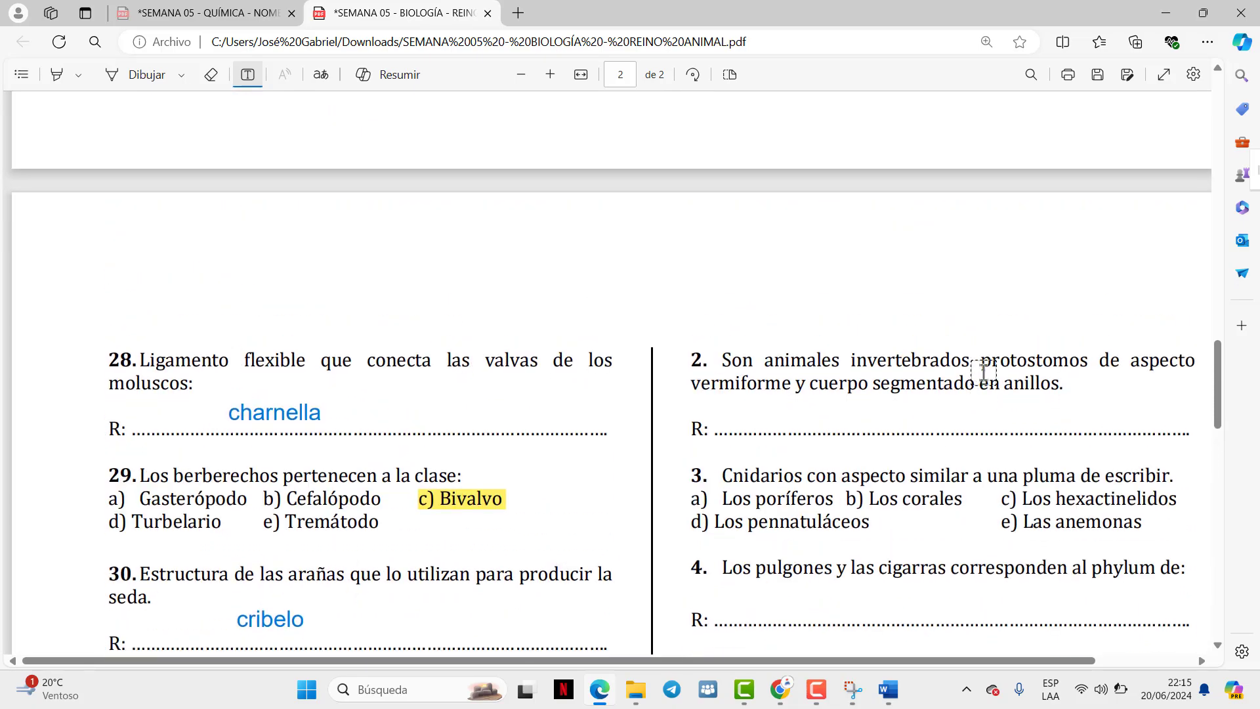
scroll(958, 511, "down", 1)
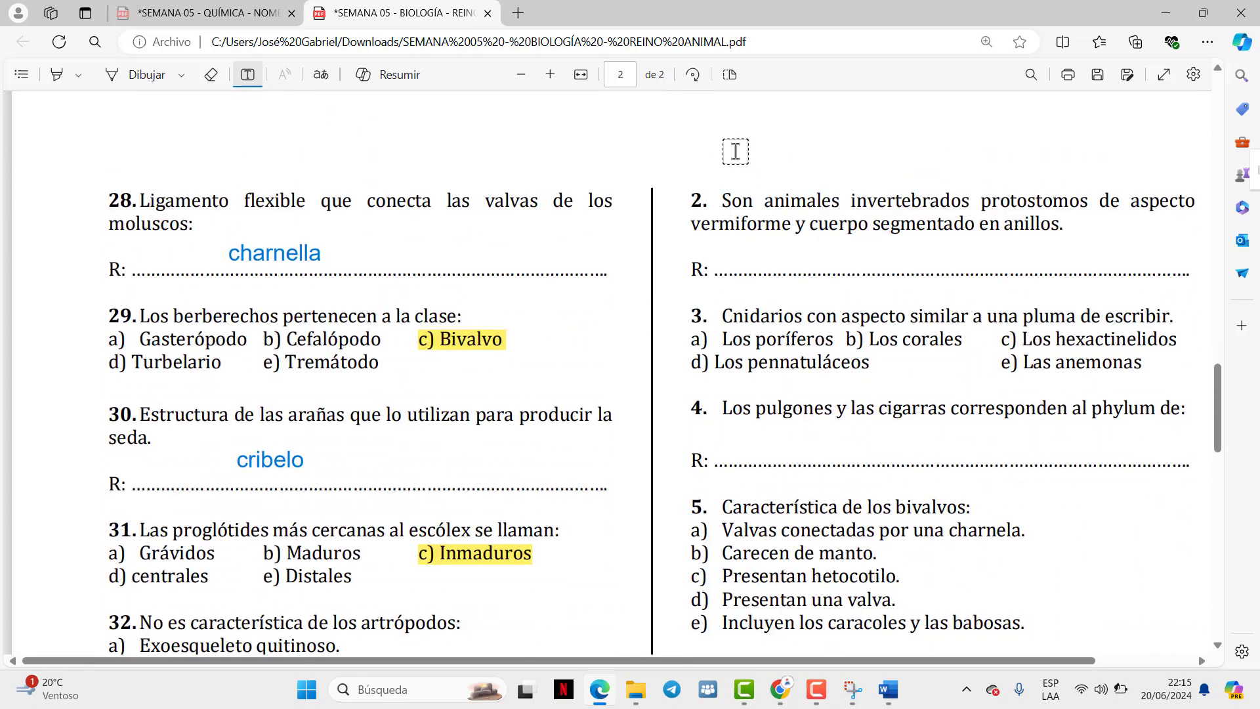
left_click(780, 267)
type("anh")
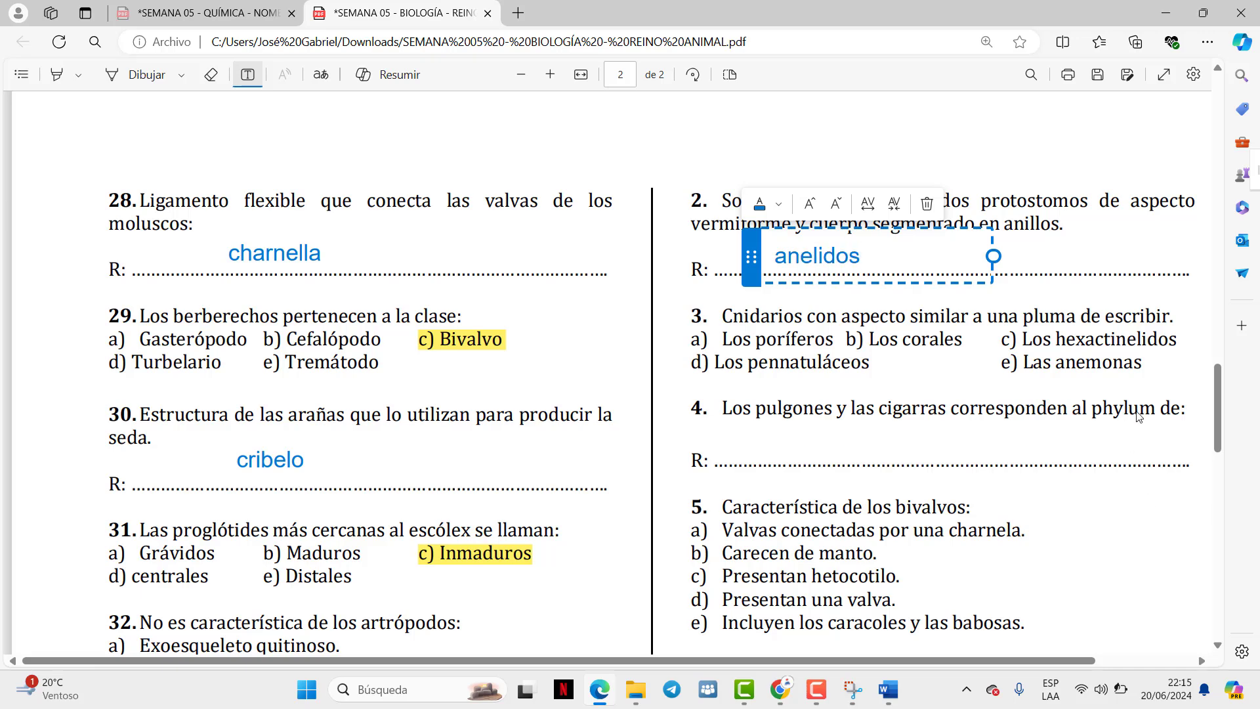
Highlight option d) Los pennatuláceos in homework question 3 and add the text "artropodos" on question 4's answer line
left_click(56, 76)
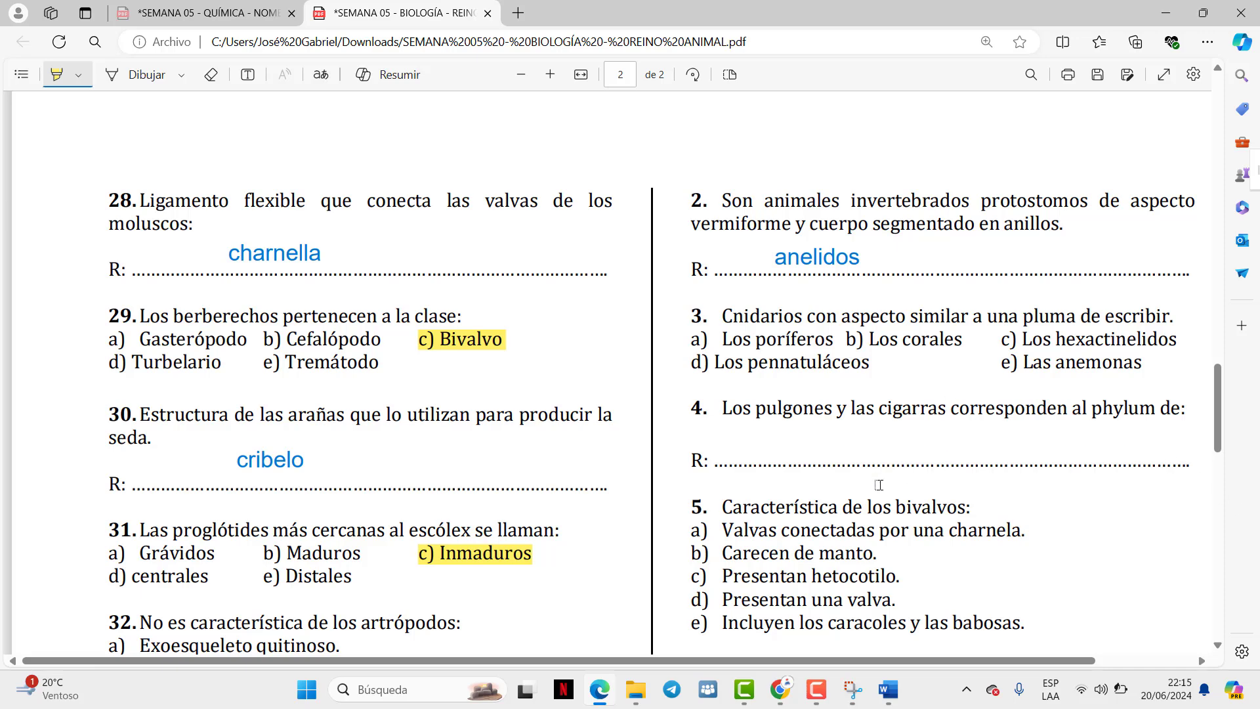
left_click_drag(698, 368, 878, 373)
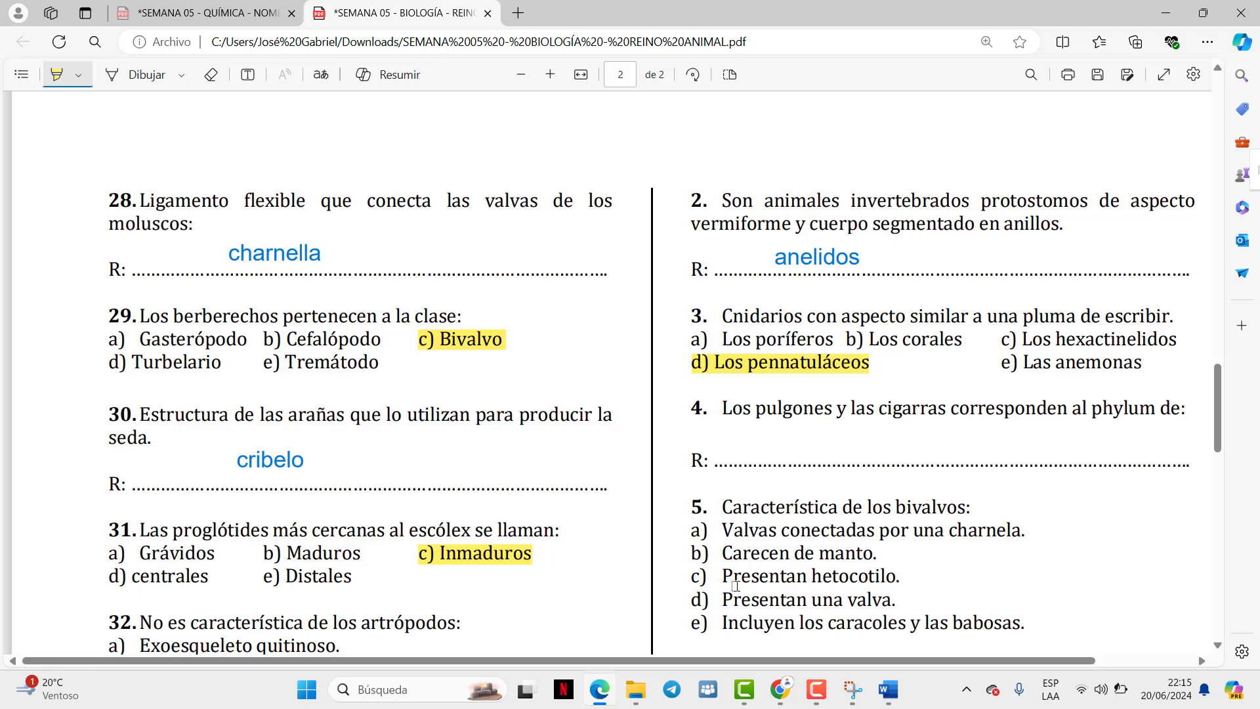
left_click(1131, 662)
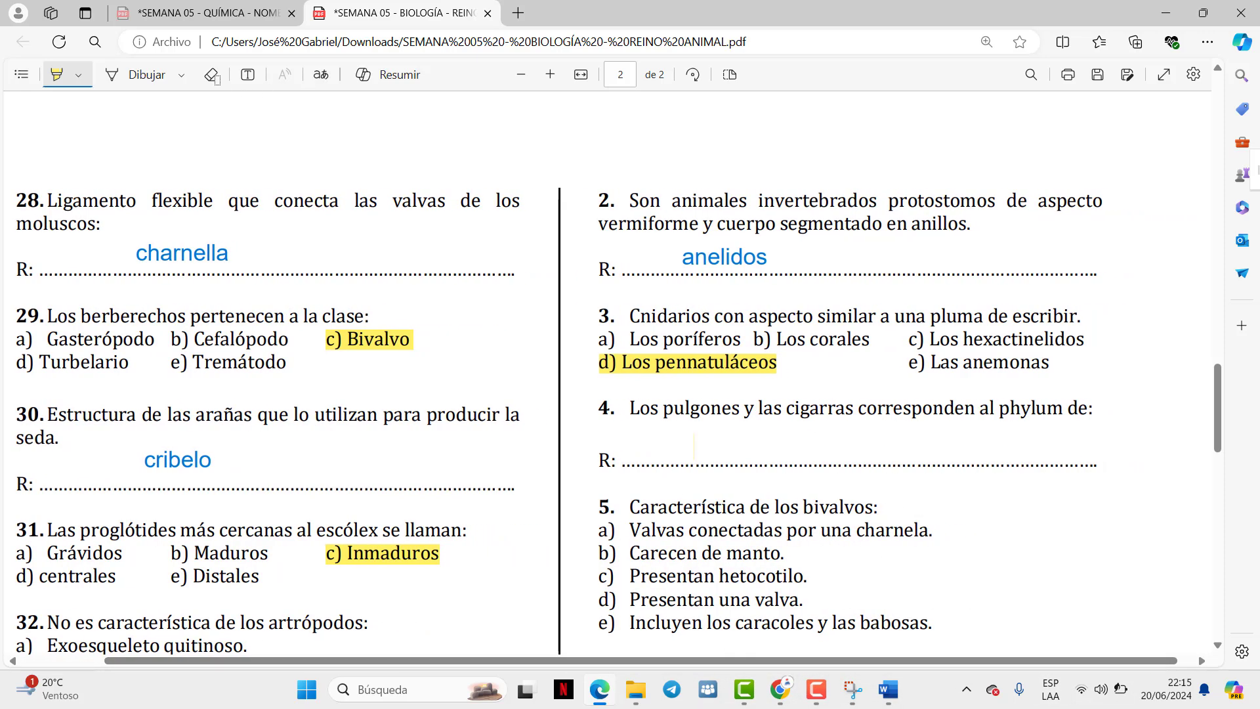
left_click(247, 74)
left_click(728, 452)
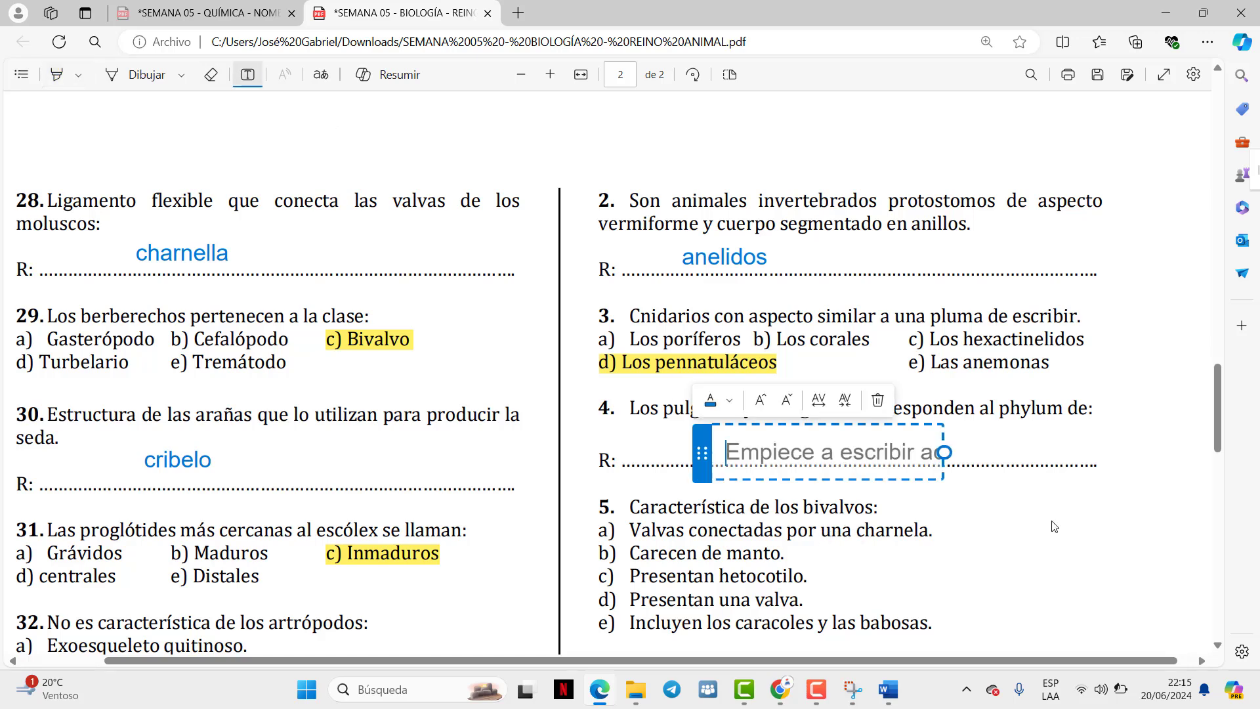
type("artropodos")
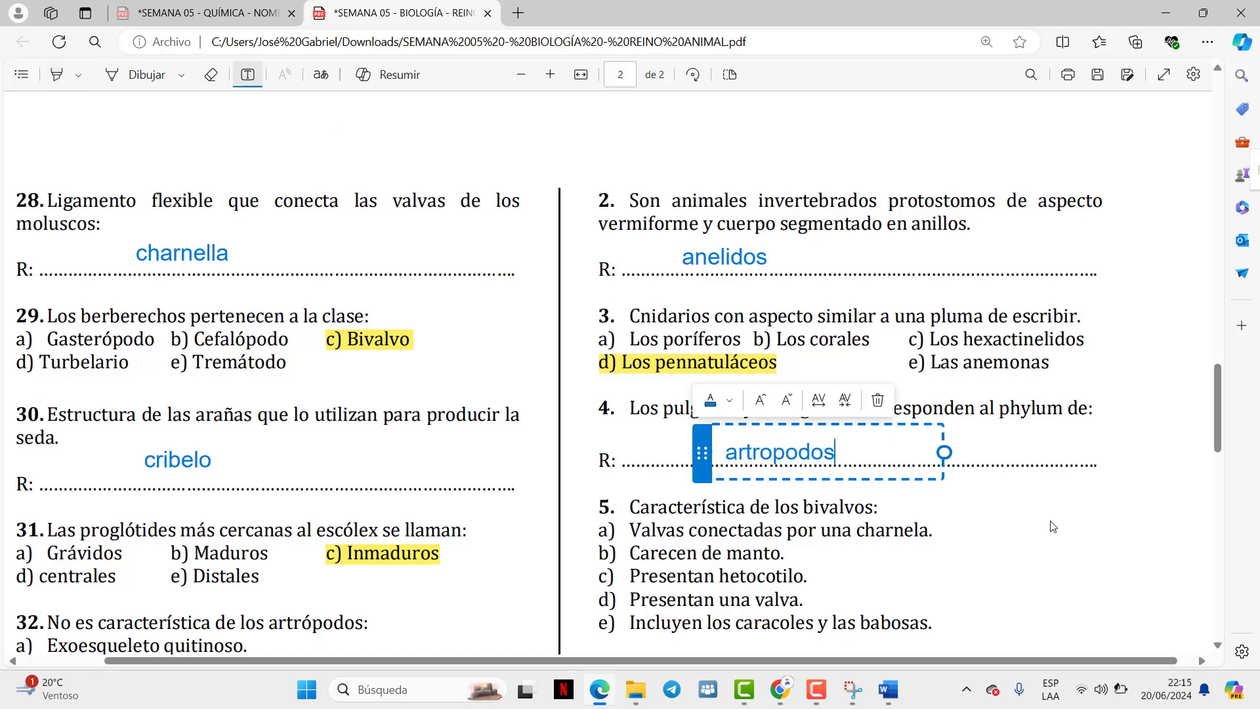
left_click(115, 74)
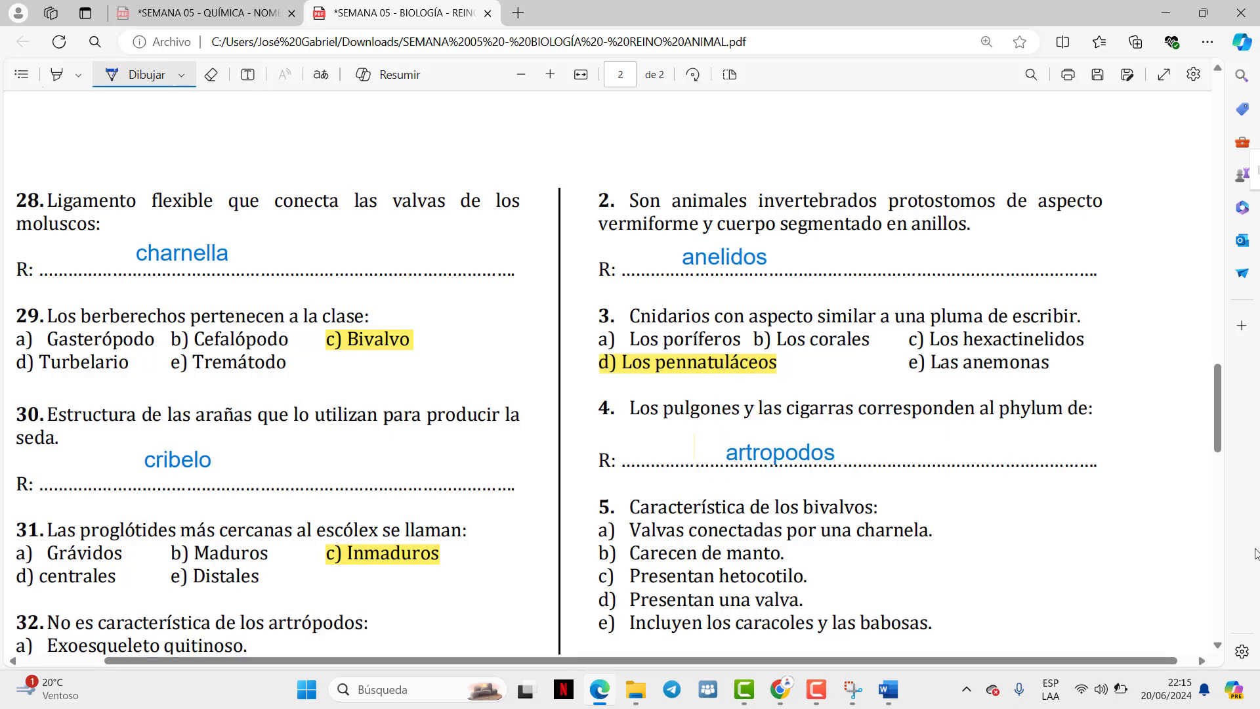
Highlight option a) Valvas conectadas por una charnela in homework question 5 of the biology PDF
scroll(870, 396, "down", 1)
scroll(869, 396, "down", 2)
scroll(869, 395, "down", 1)
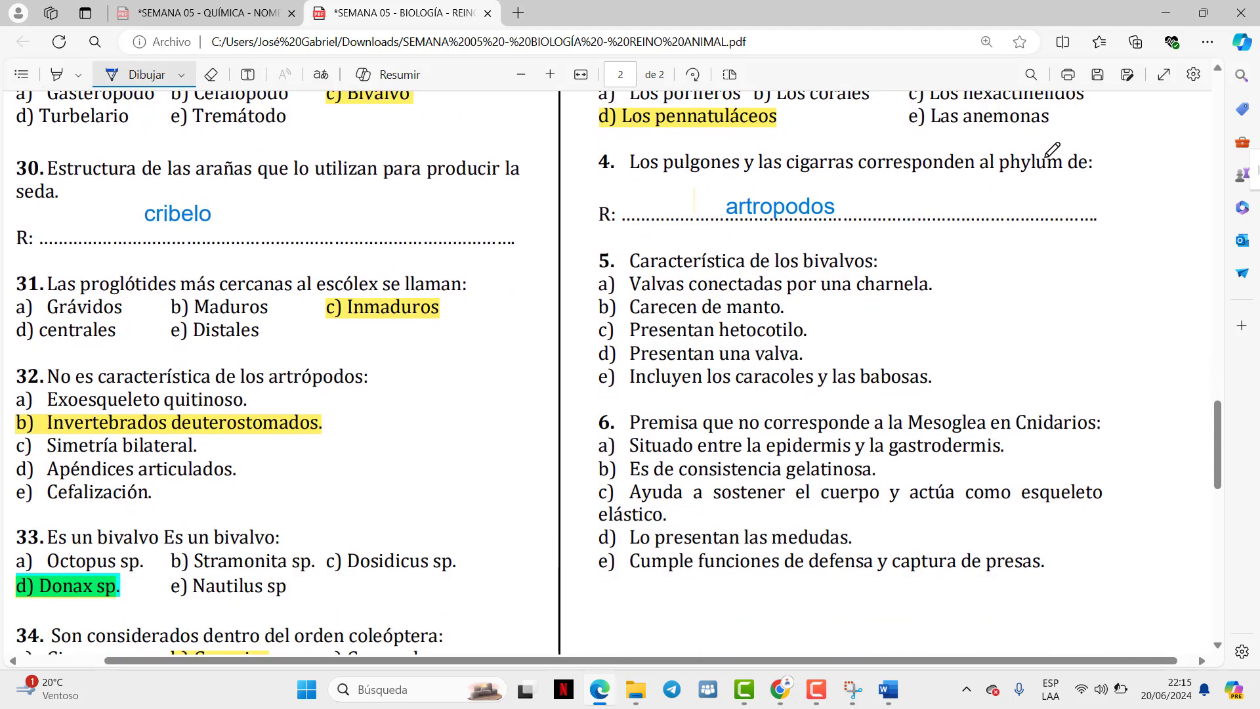
left_click(57, 74)
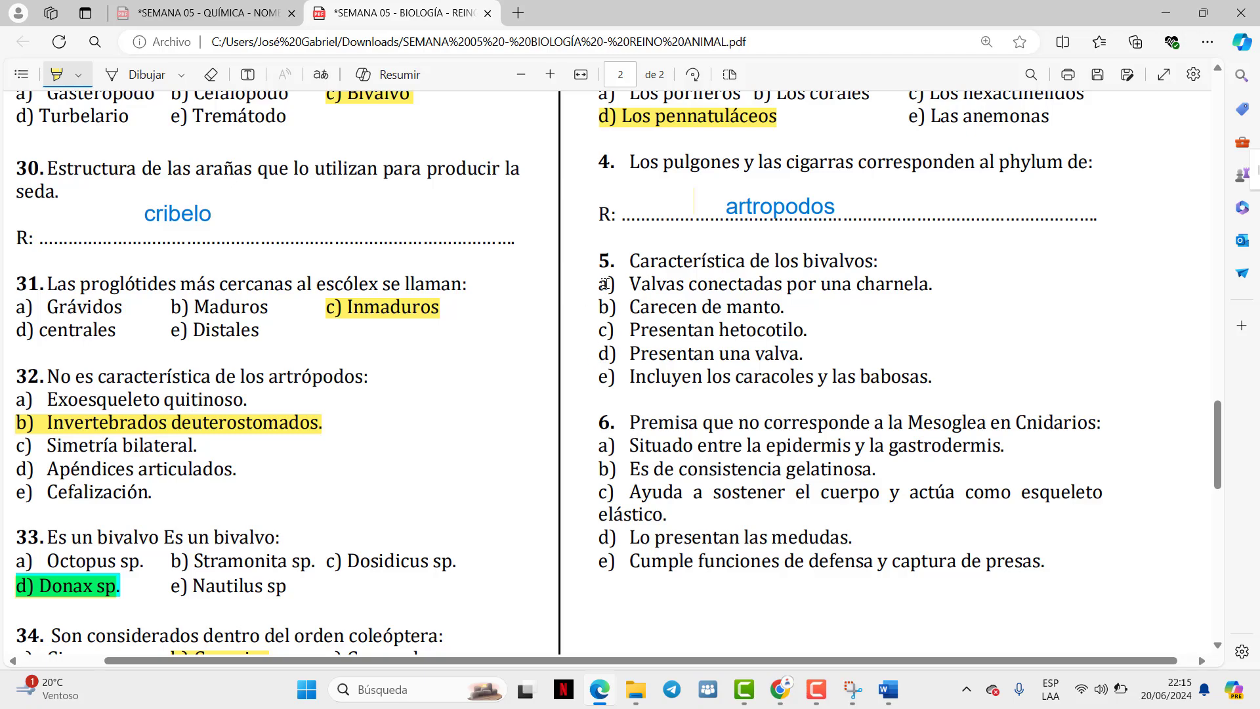
left_click_drag(603, 284, 942, 288)
scroll(962, 294, "down", 2)
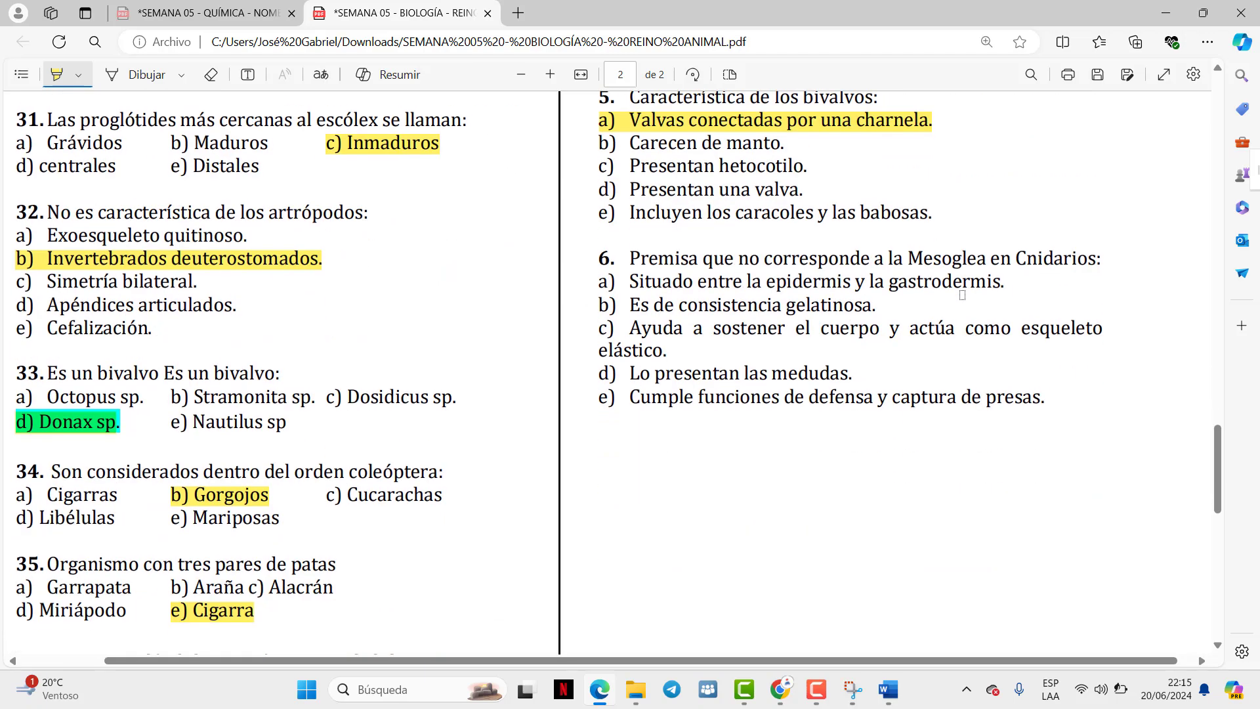
Correct the spelling of question 28's text answer to "charnela"
scroll(962, 294, "up", 3)
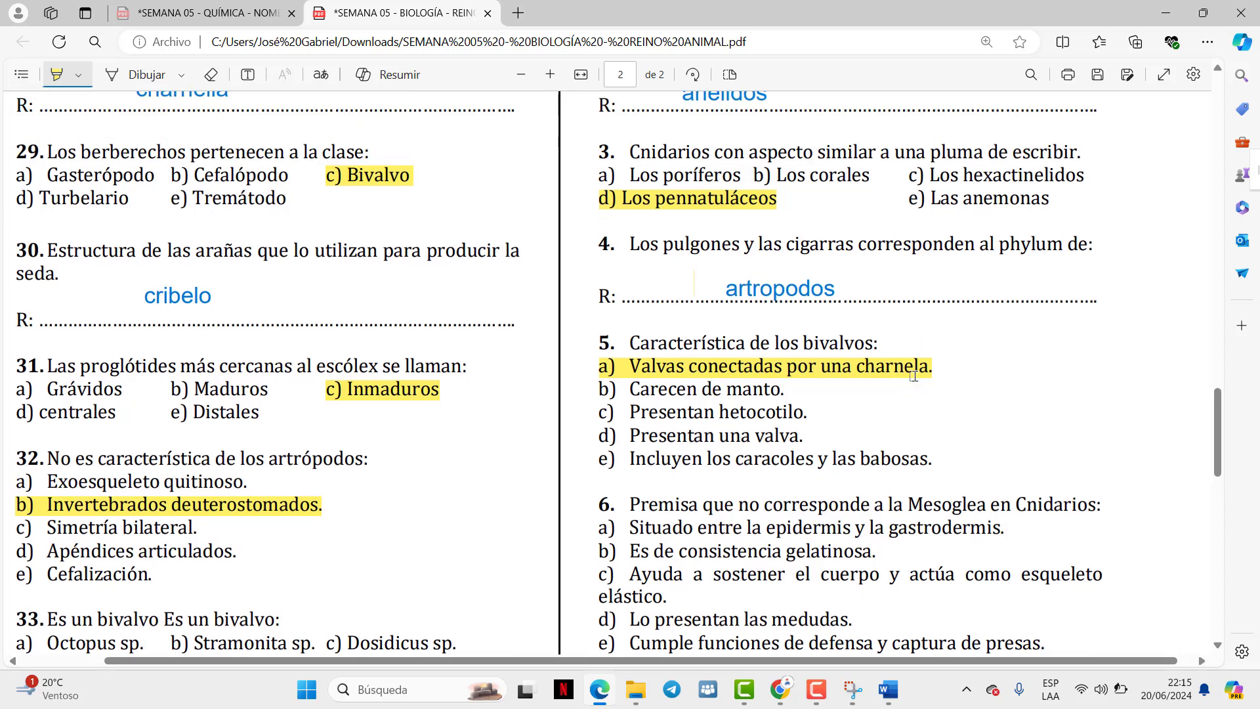
scroll(911, 375, "up", 1)
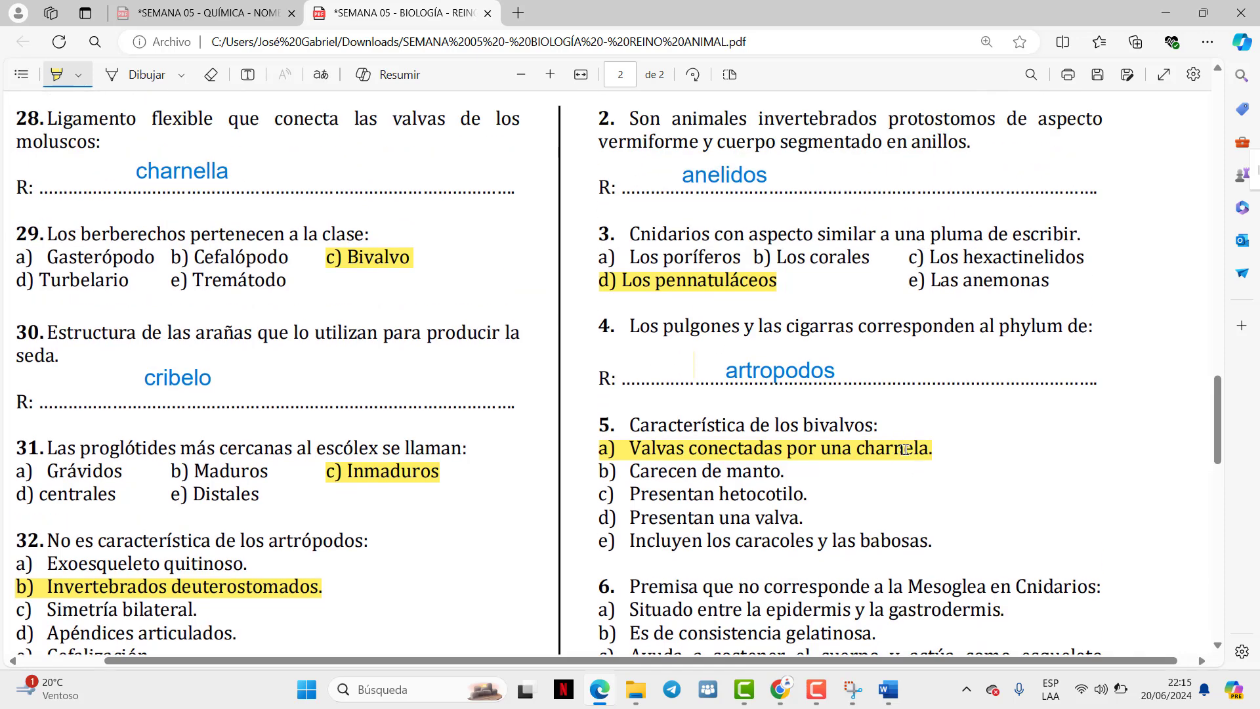
left_click(212, 177)
key("BackSpace")
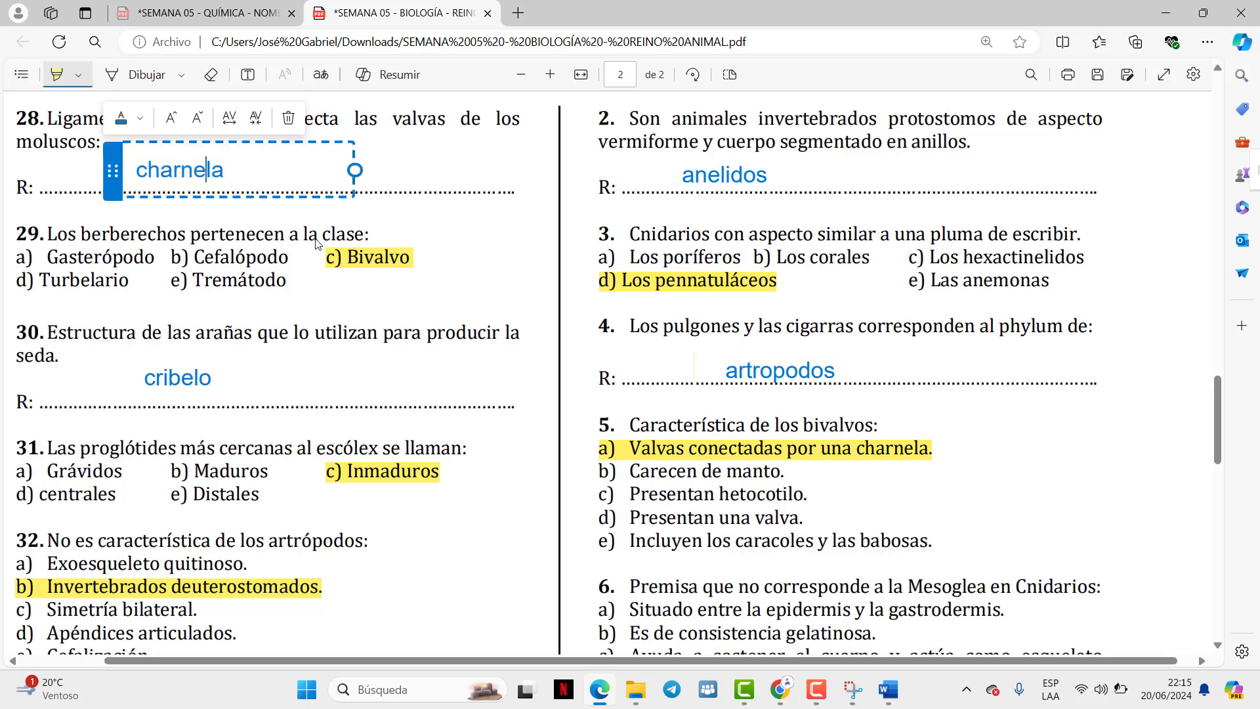
Copy question 28's answer, search Google for "charnela" in Chrome and look through the results
key("ctrl+a")
key("ctrl+c")
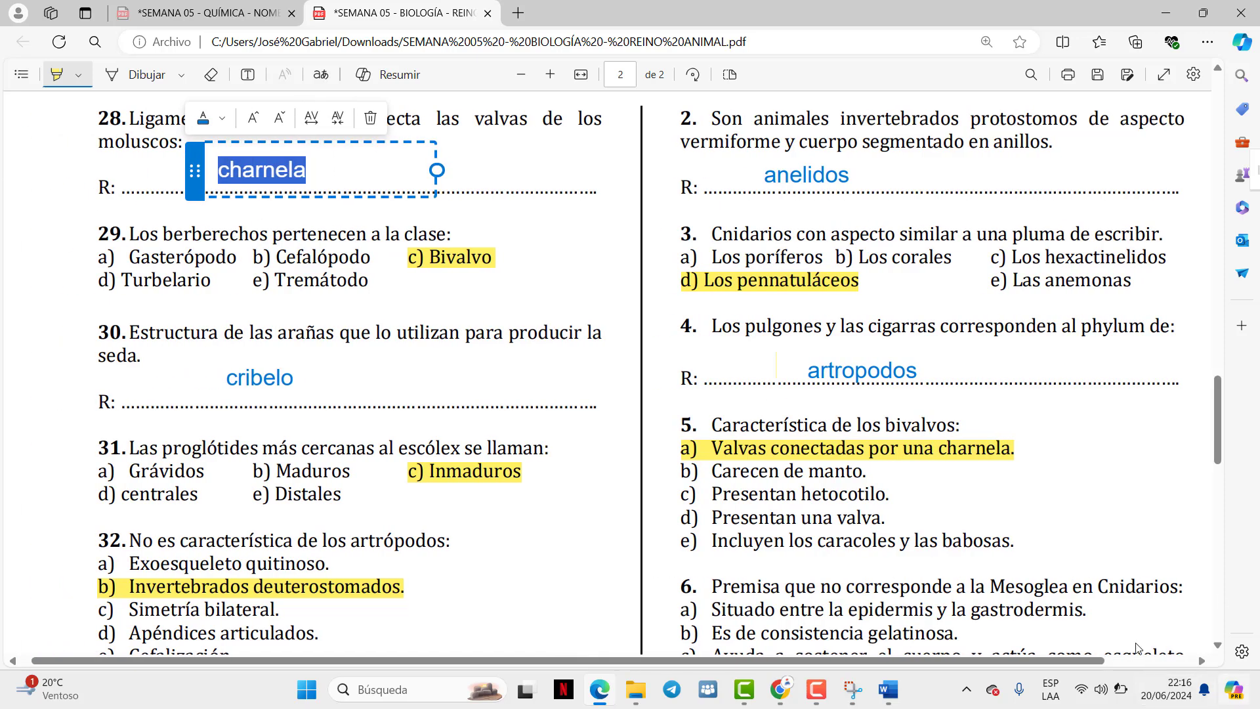
left_click(779, 689)
left_click(690, 629)
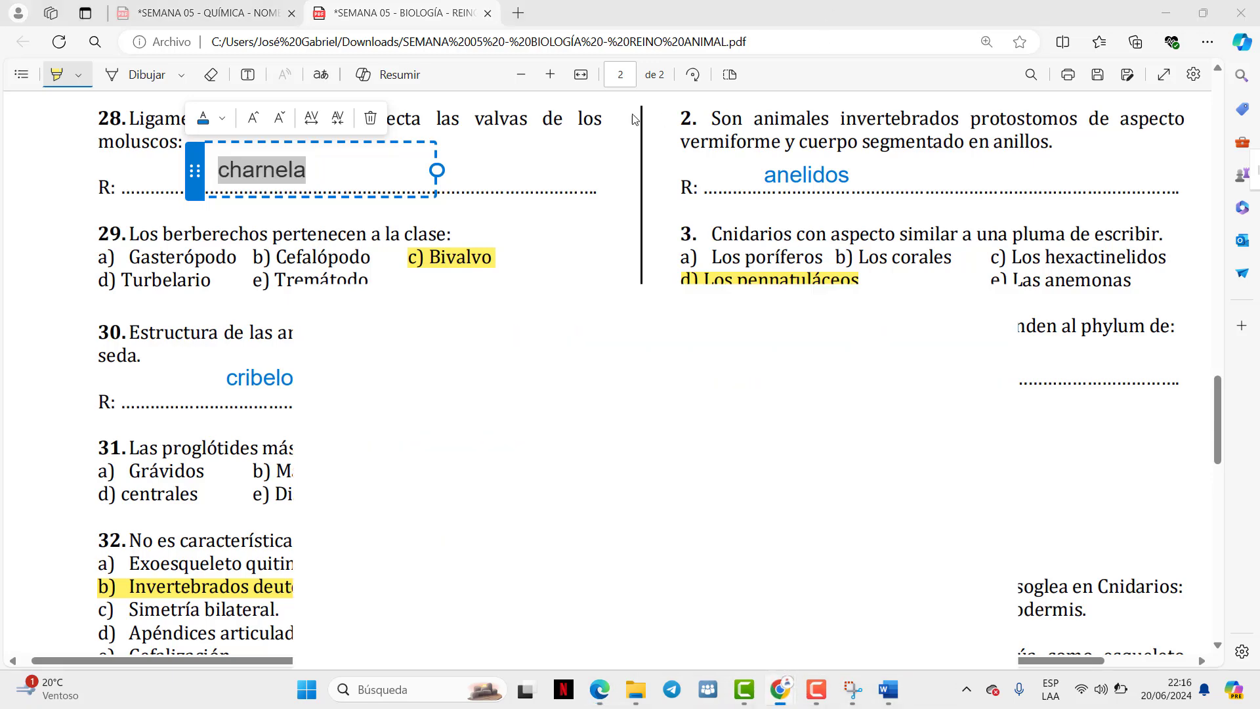
scroll(354, 132, "up", 1)
key("ctrl+v")
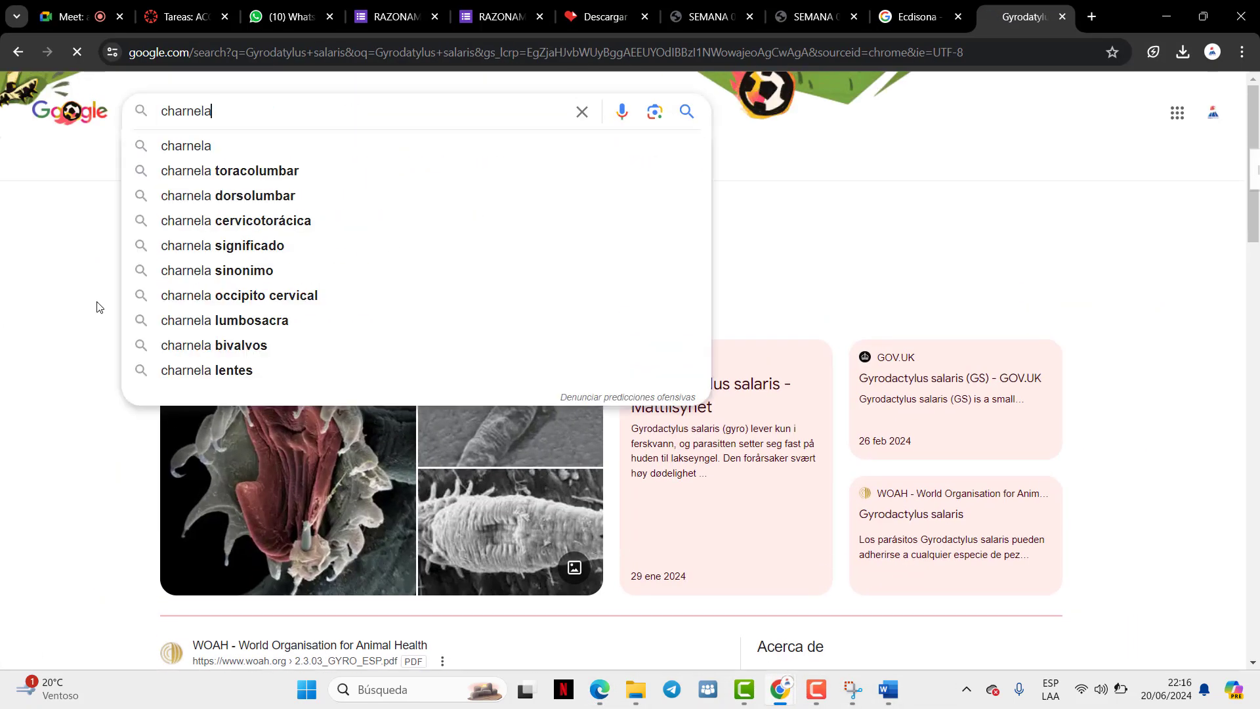
key("Return")
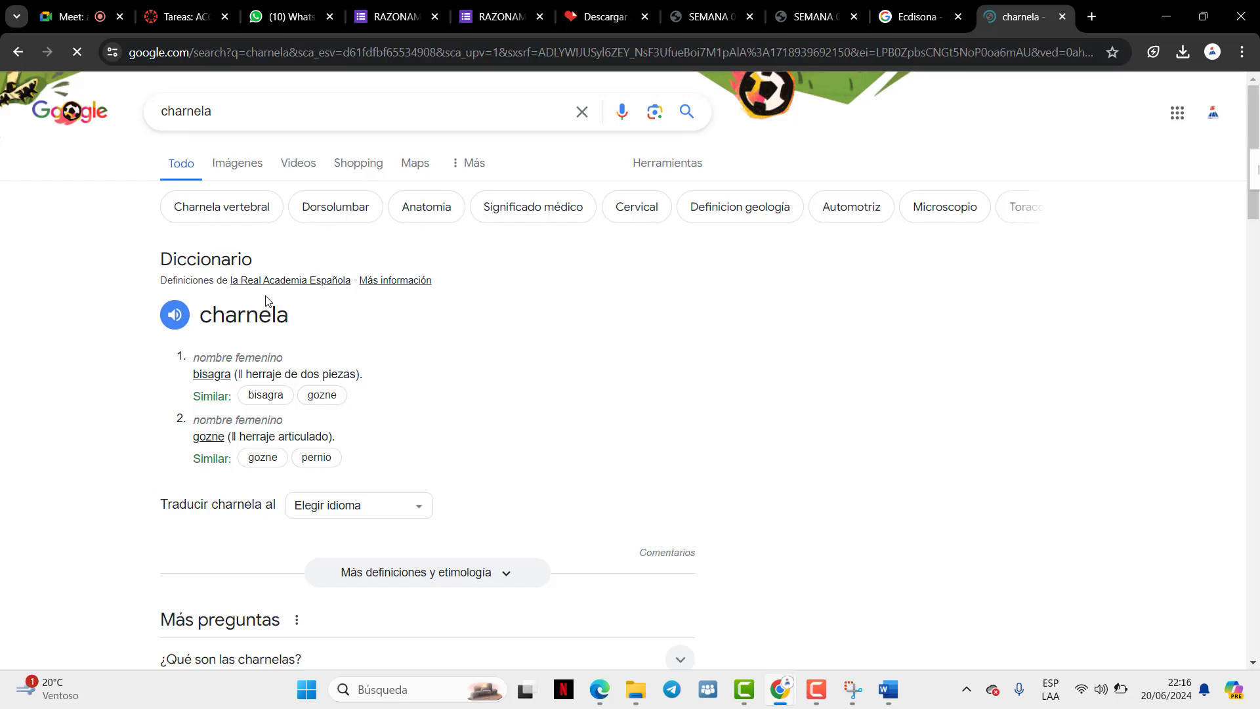
scroll(265, 300, "down", 3)
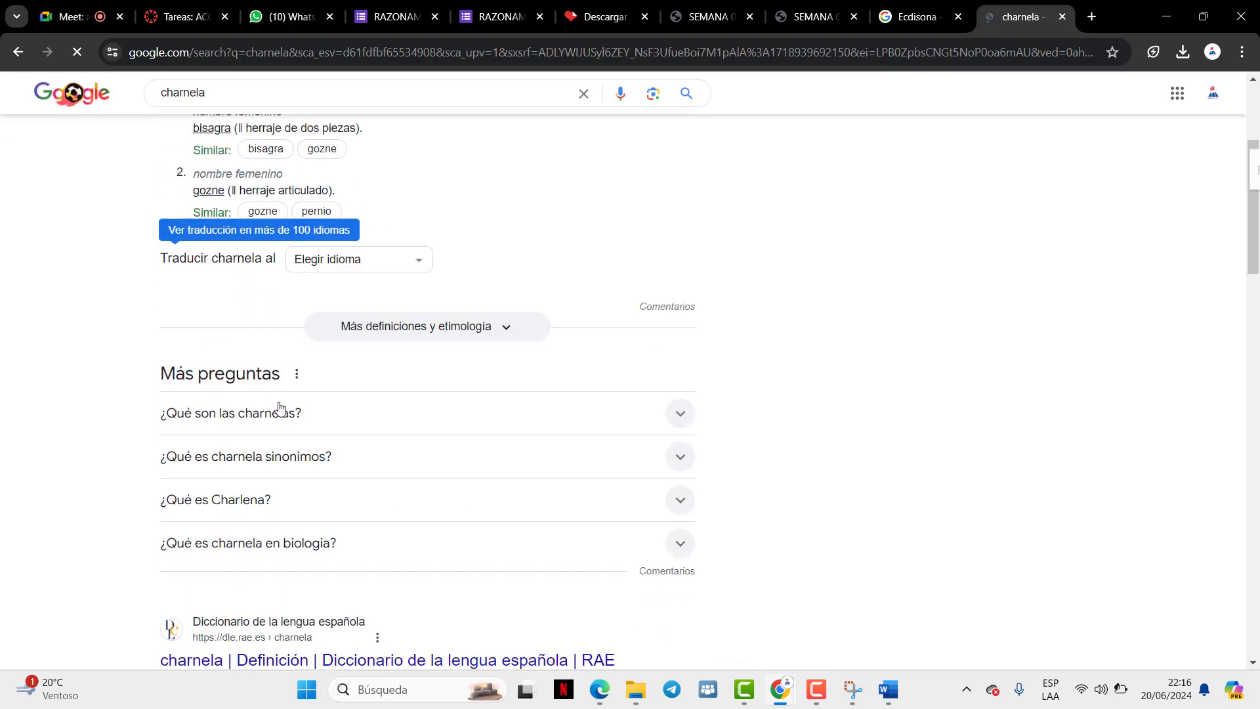
Search Google for the alternative spelling "charnella" and return to the biology PDF in Edge
scroll(279, 407, "up", 3)
left_click(246, 110)
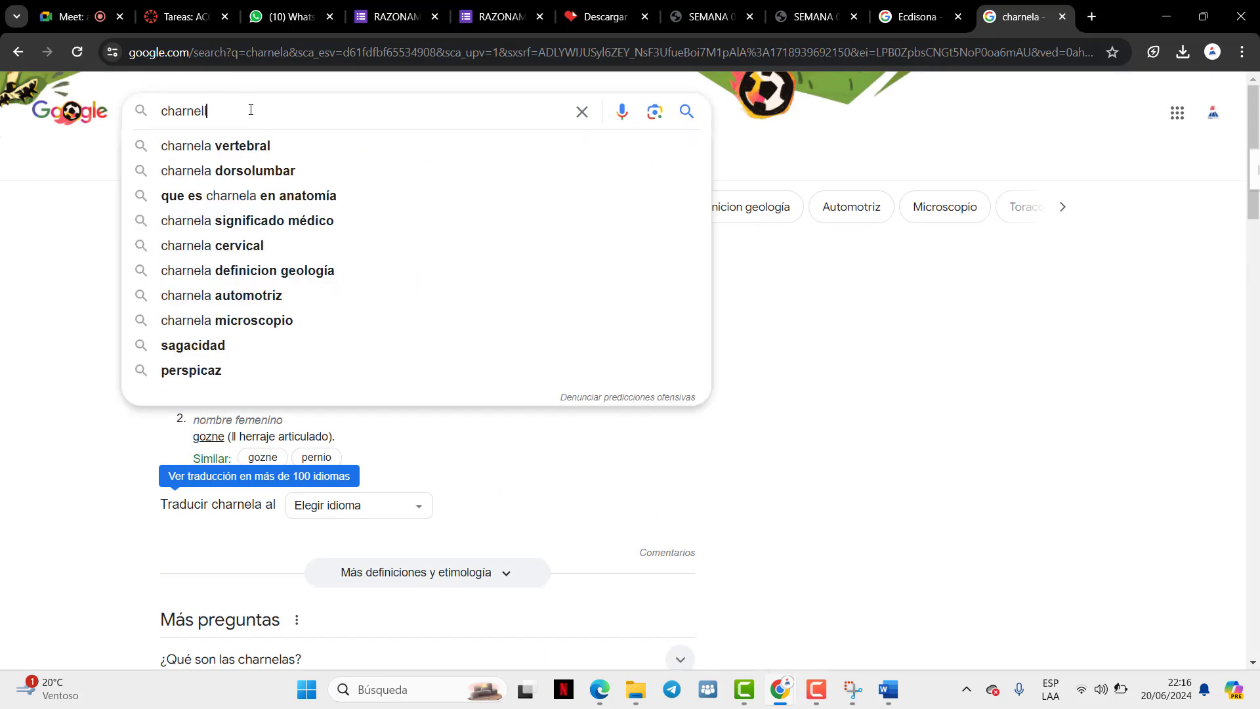
type("la")
key("Return")
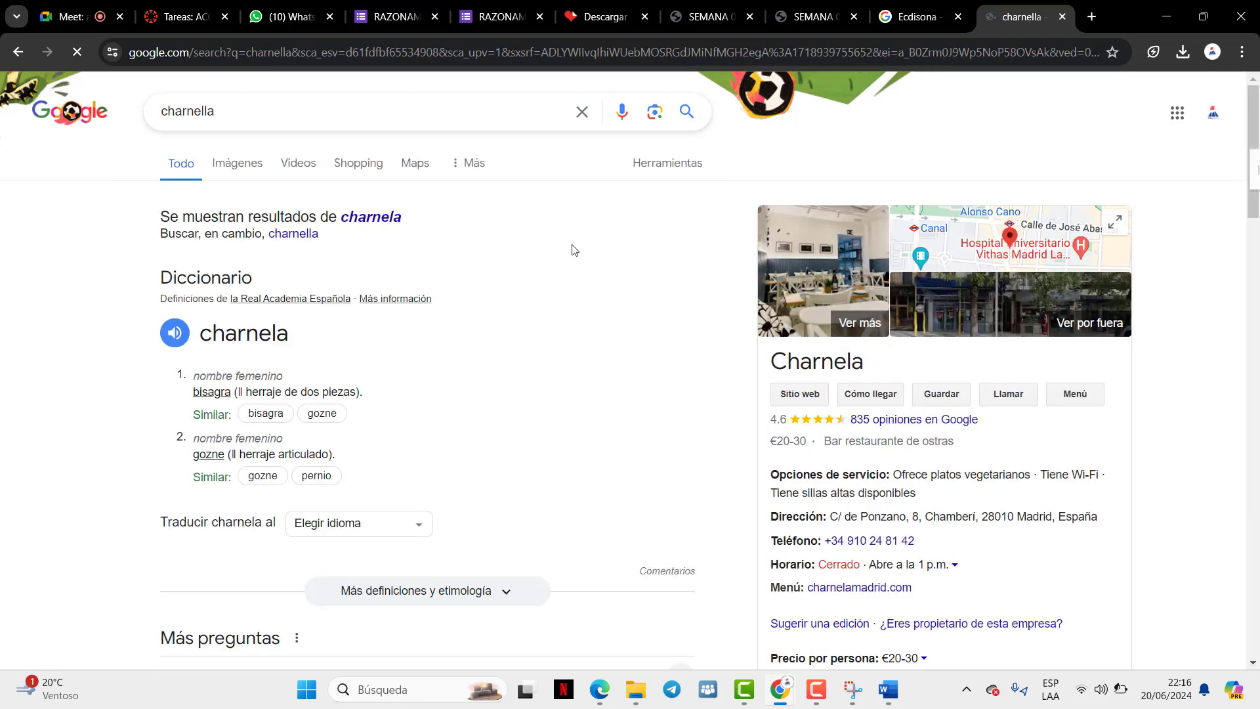
left_click(1167, 15)
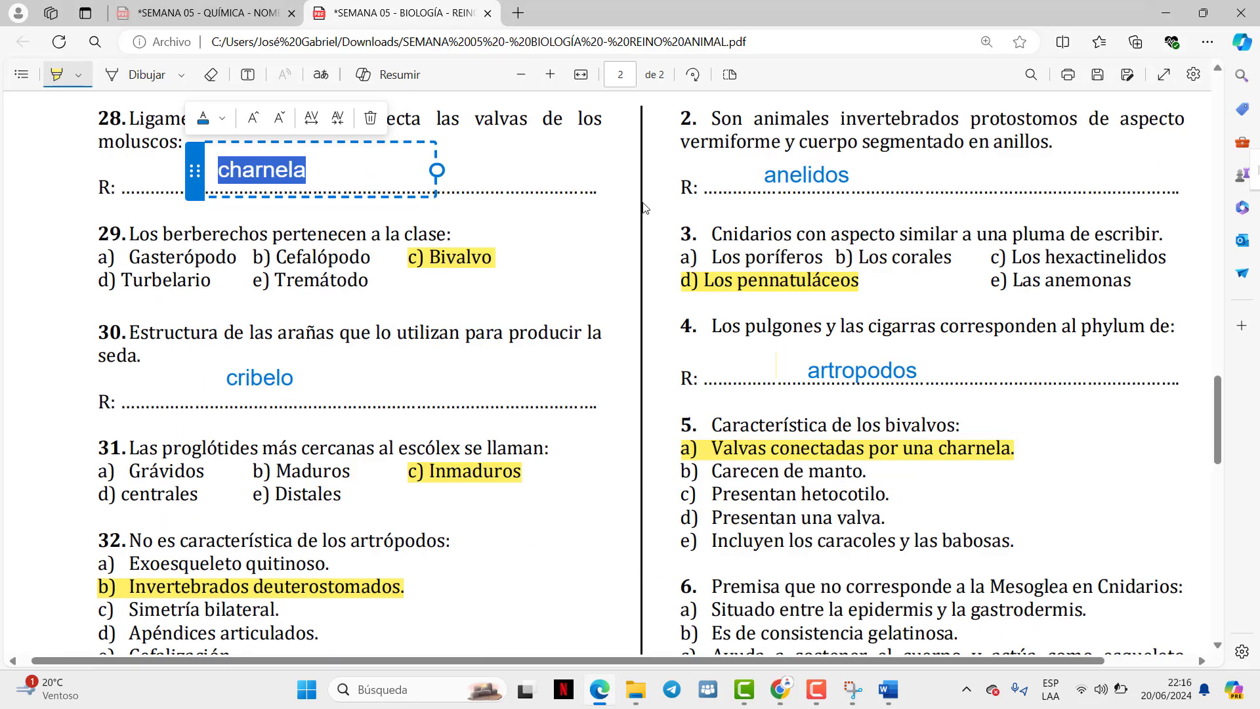
Highlight option e) Cumple funciones de defensa y captura de presas in homework question 6
left_click(1141, 517)
scroll(780, 637, "up", 1)
scroll(780, 637, "down", 5)
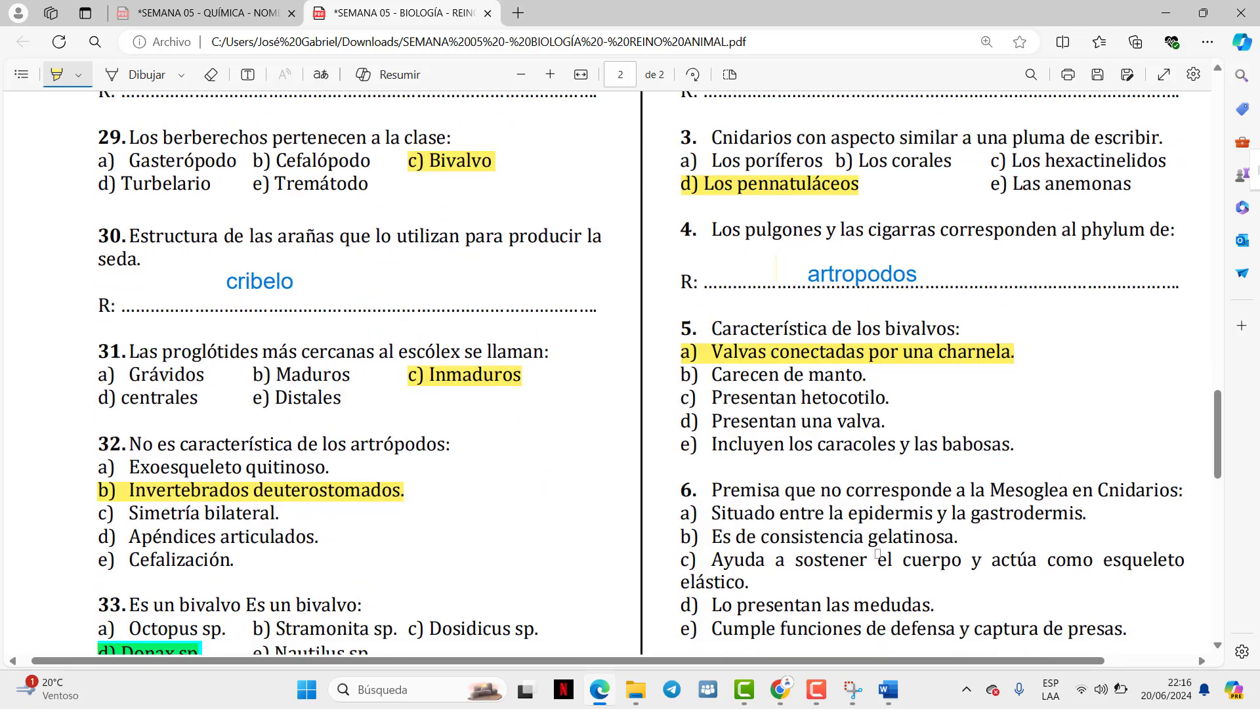
scroll(780, 637, "right", 1)
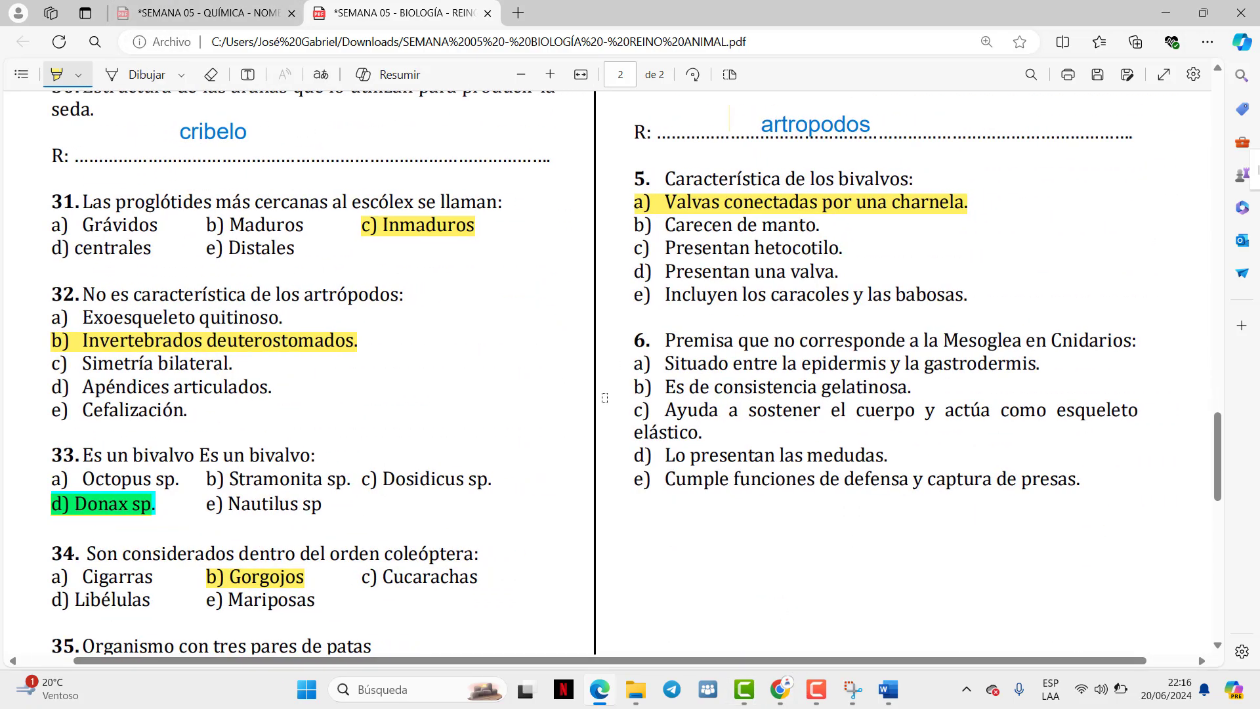
left_click_drag(632, 483, 1143, 492)
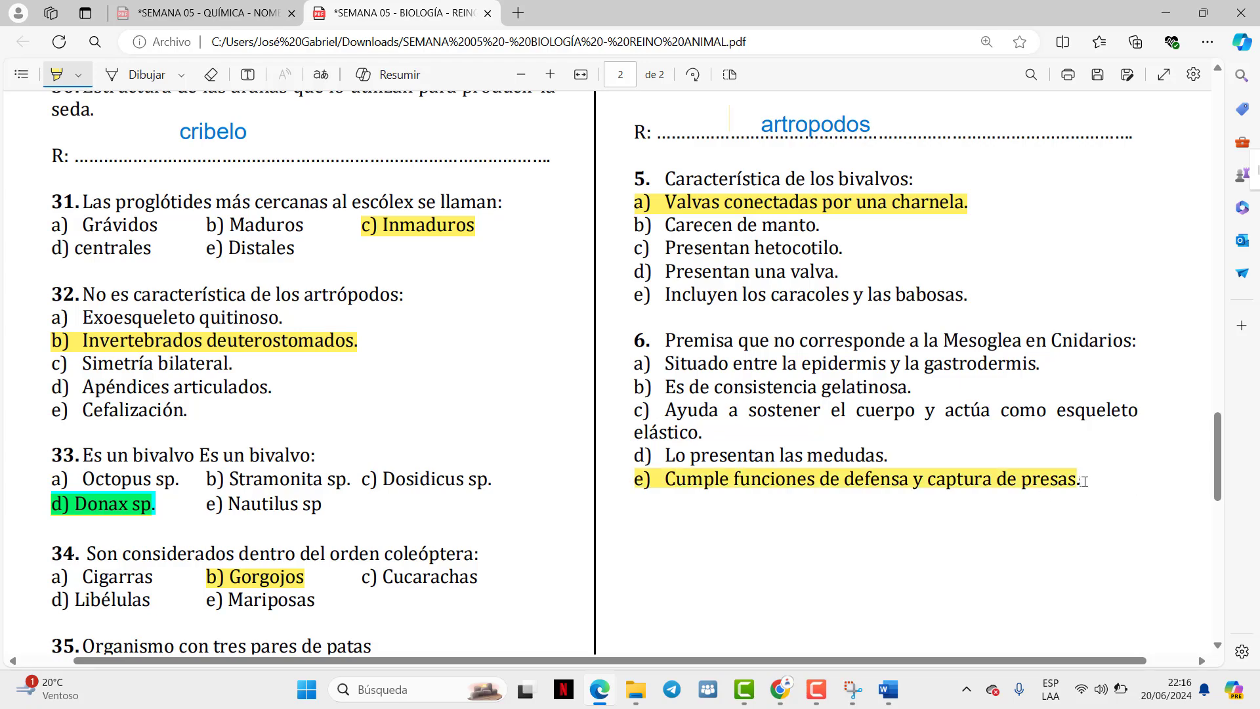
scroll(1083, 481, "up", 2)
scroll(918, 393, "down", 2)
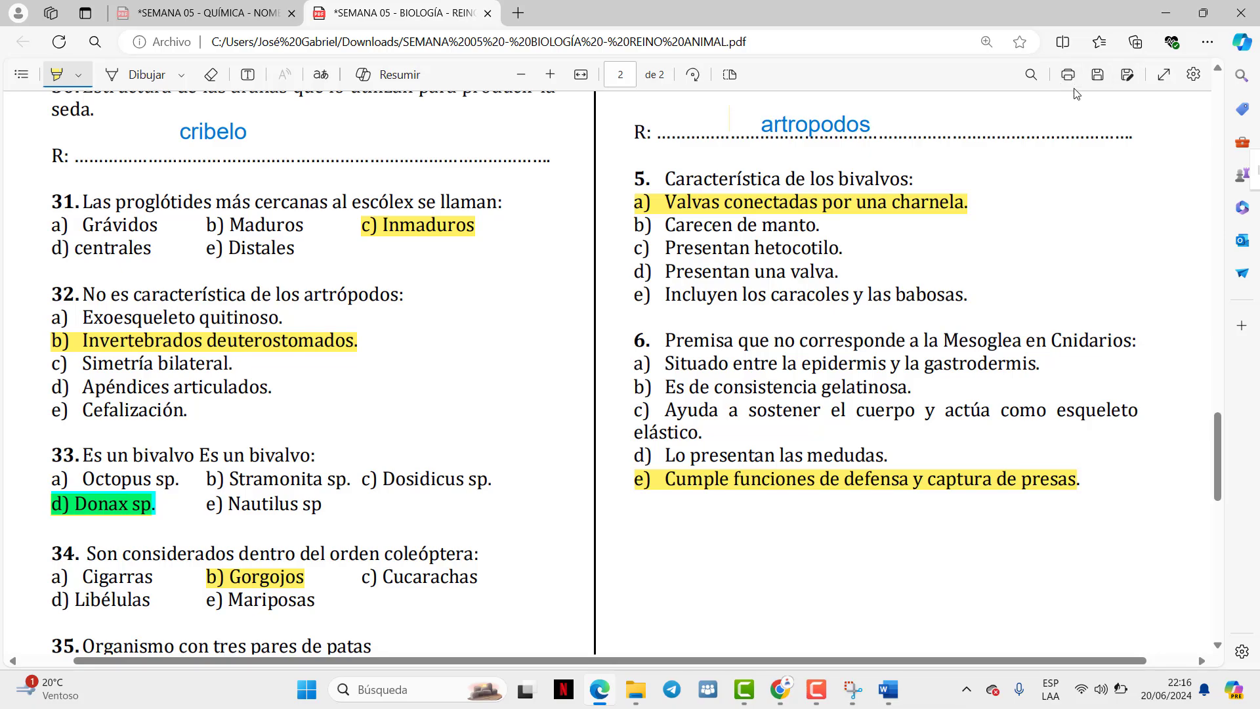
Save the annotated biology PDF and look over the marked answers on both pages
left_click(1097, 74)
scroll(703, 197, "down", 4, "ctrl")
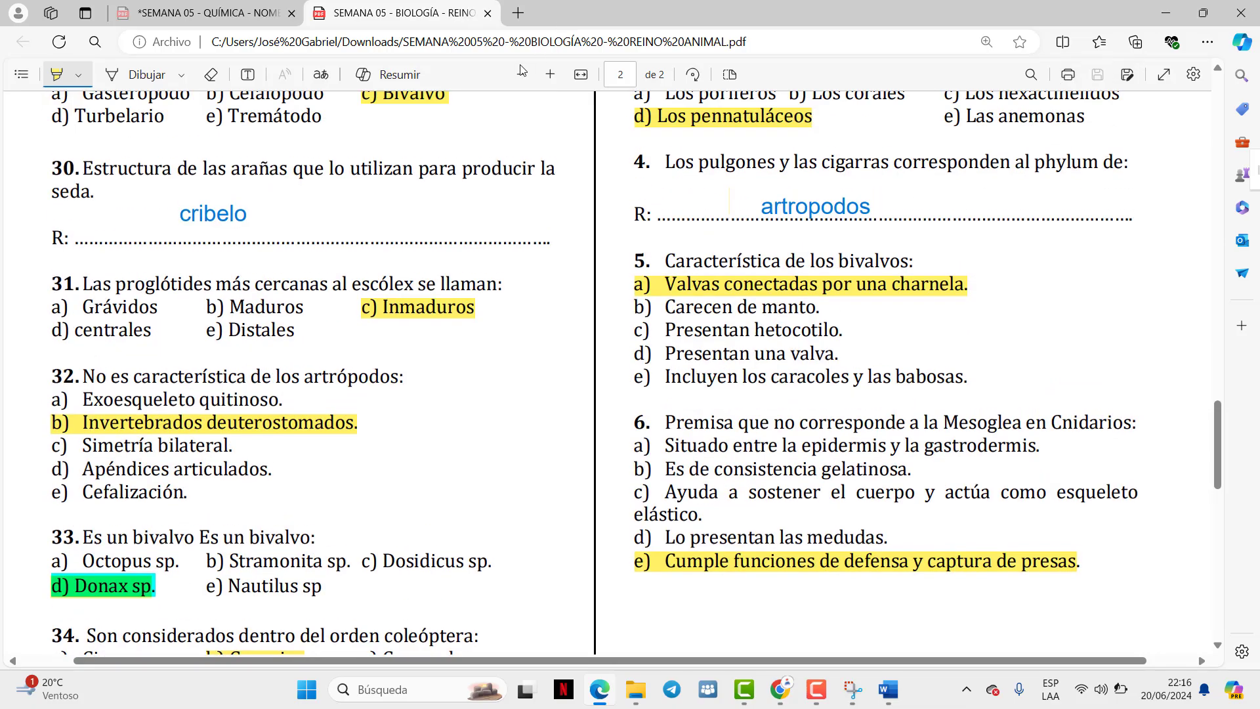
scroll(568, 340, "up", 15)
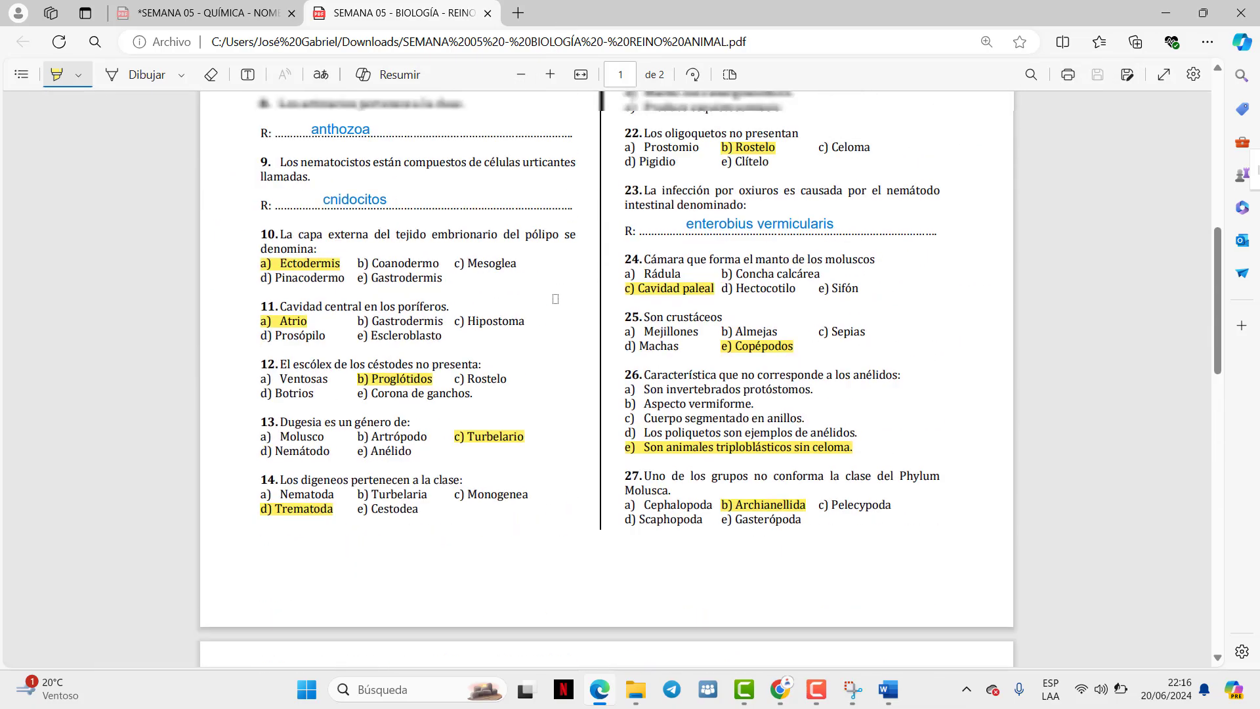
scroll(522, 285, "down", 10)
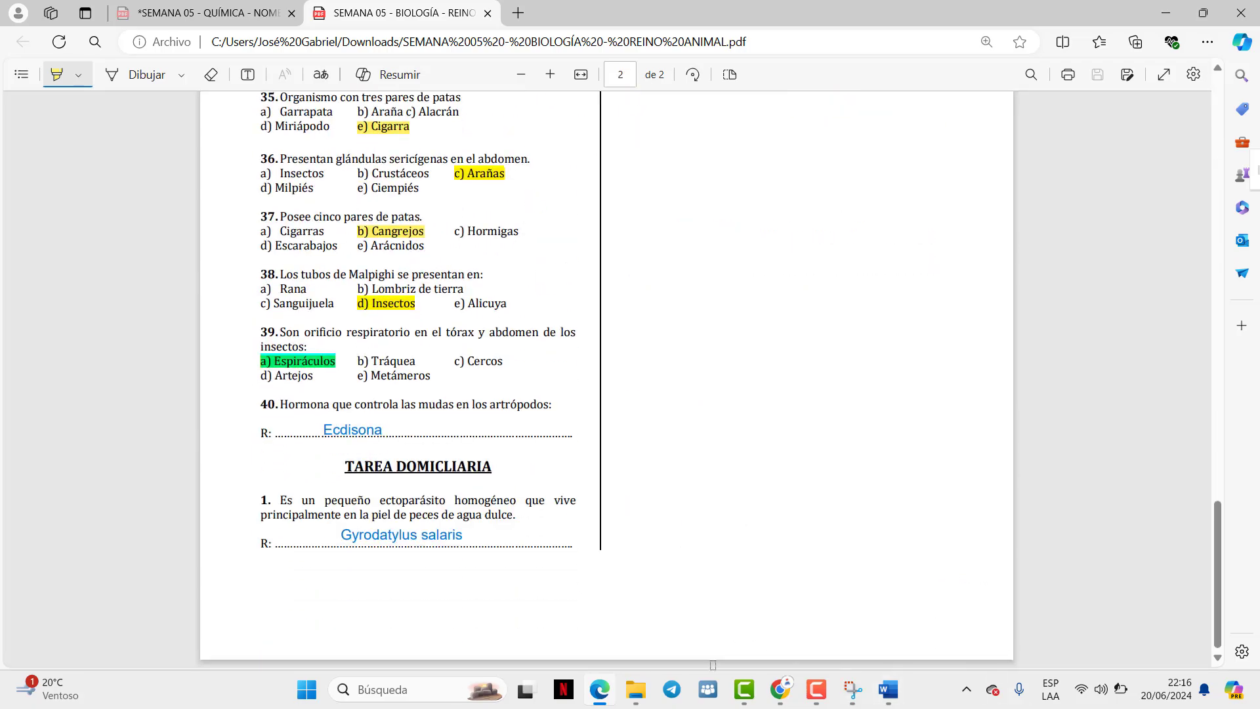
Switch to WhatsApp Web in Chrome, download SEMANA 05 - TRIGONOMETRÍA - CIRCUNFERENCIA TRIGONOMÉTRICA.docx from the open chat and open it in Word
mouse_move(778, 696)
left_click(693, 604)
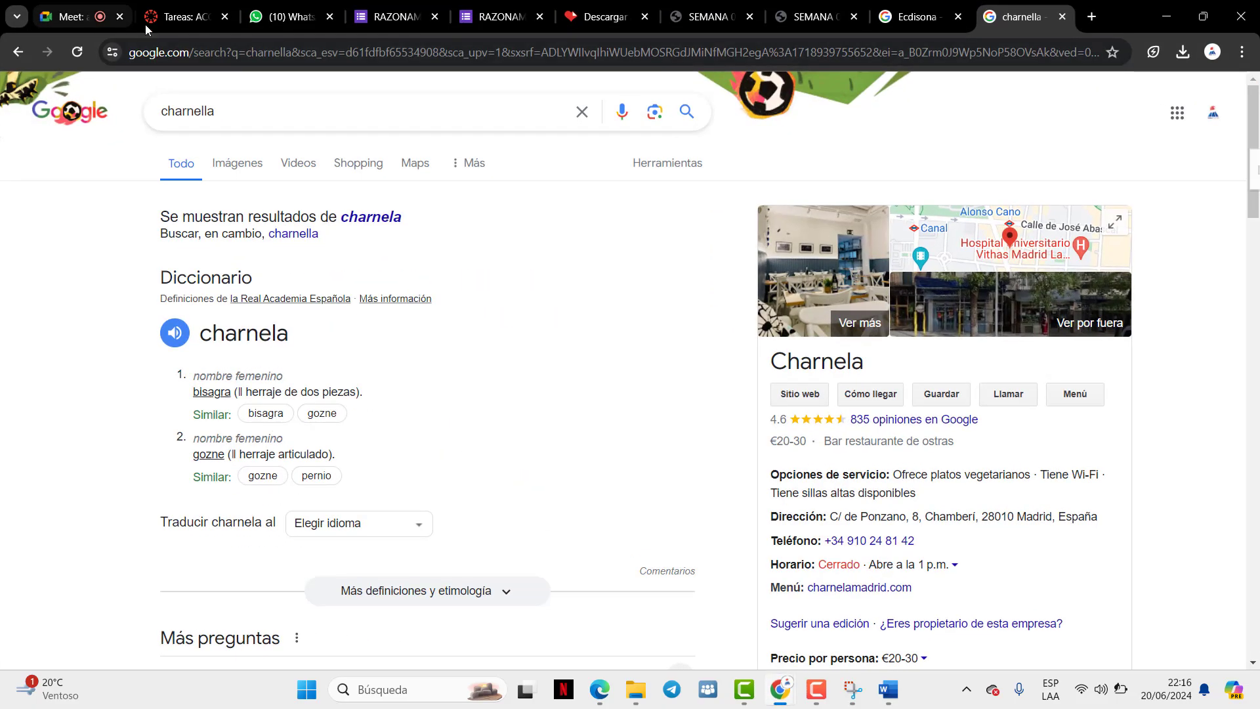
left_click(94, 5)
left_click(289, 16)
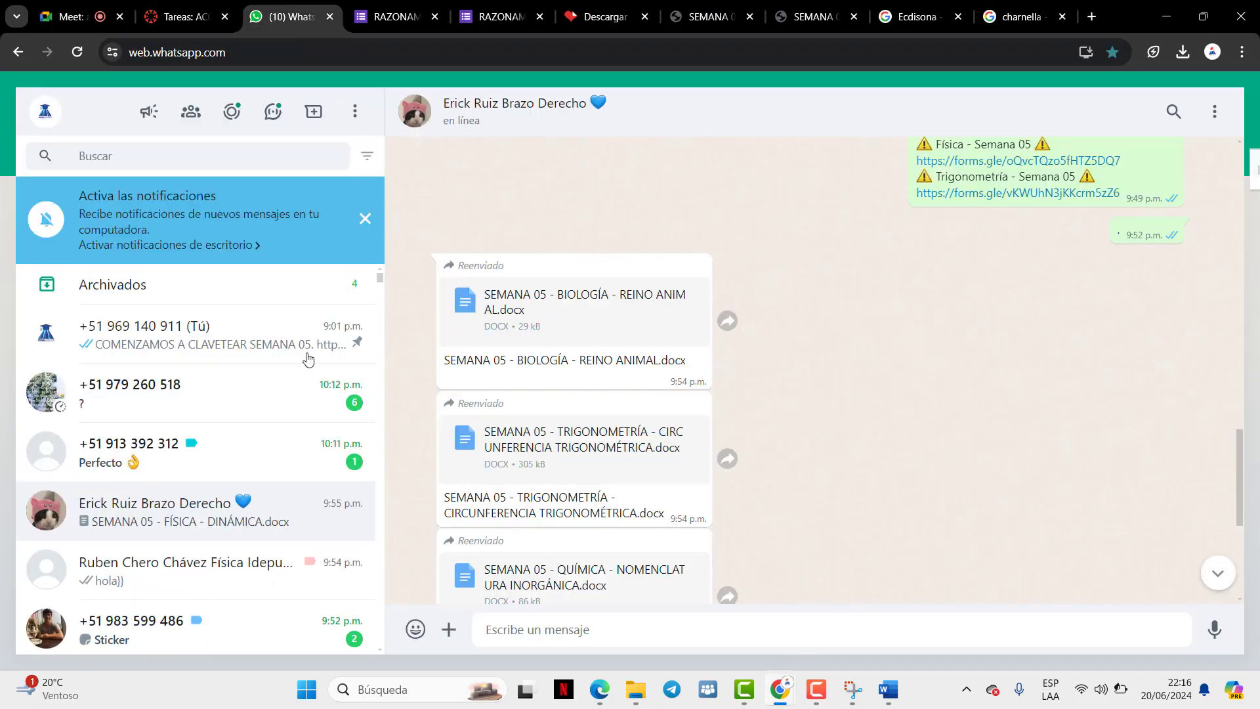
scroll(678, 400, "down", 5)
scroll(653, 354, "up", 4)
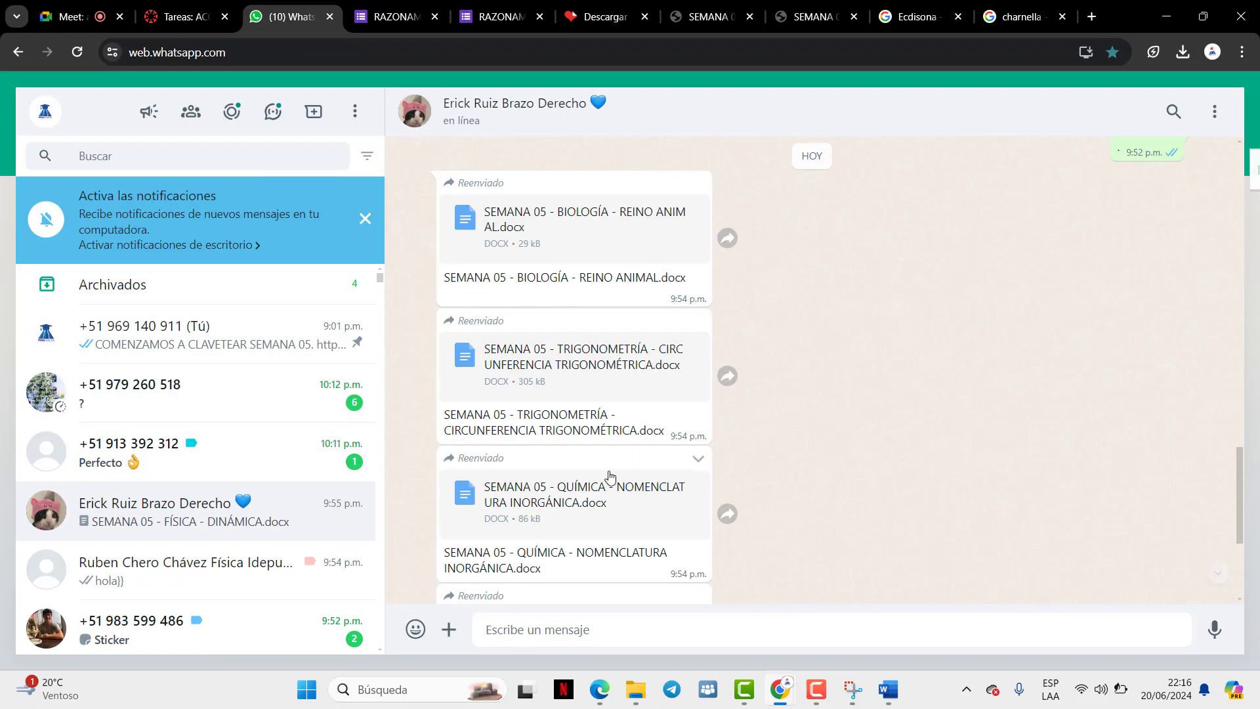
left_click(652, 357)
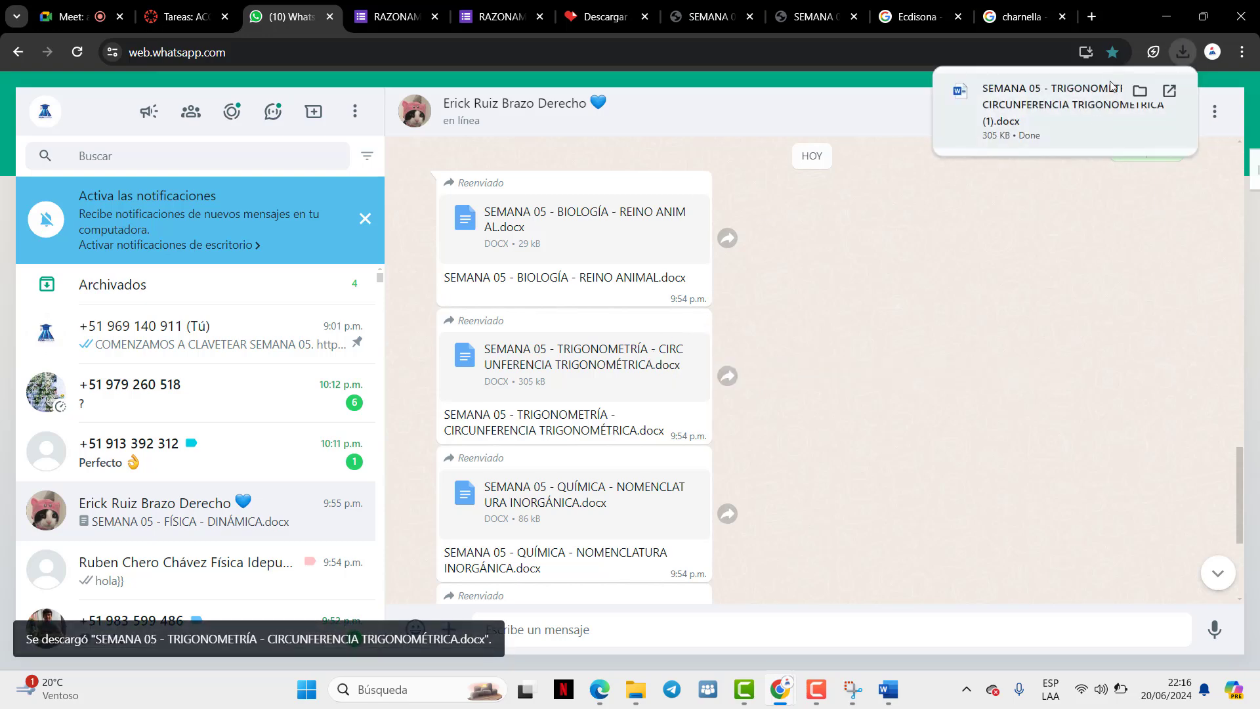
left_click(1066, 92)
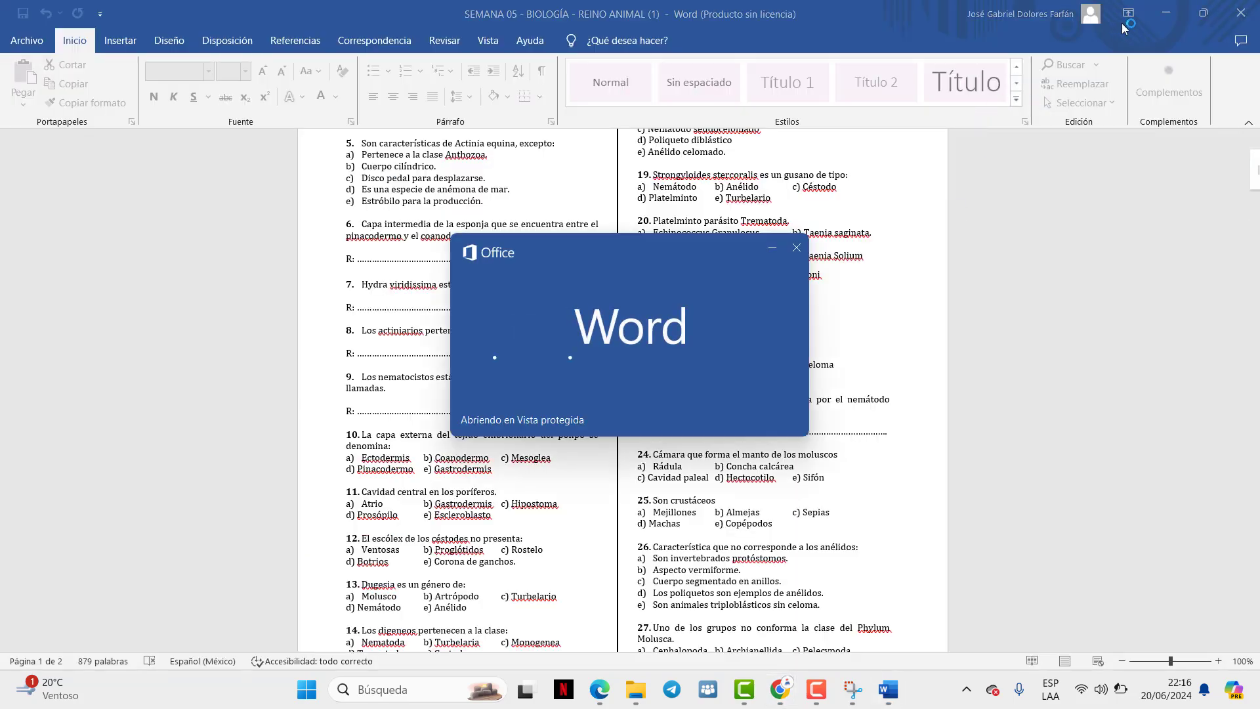
Look through the trigonometry worksheet's problems and marked options, and minimize the Word windows
scroll(941, 204, "down", 5)
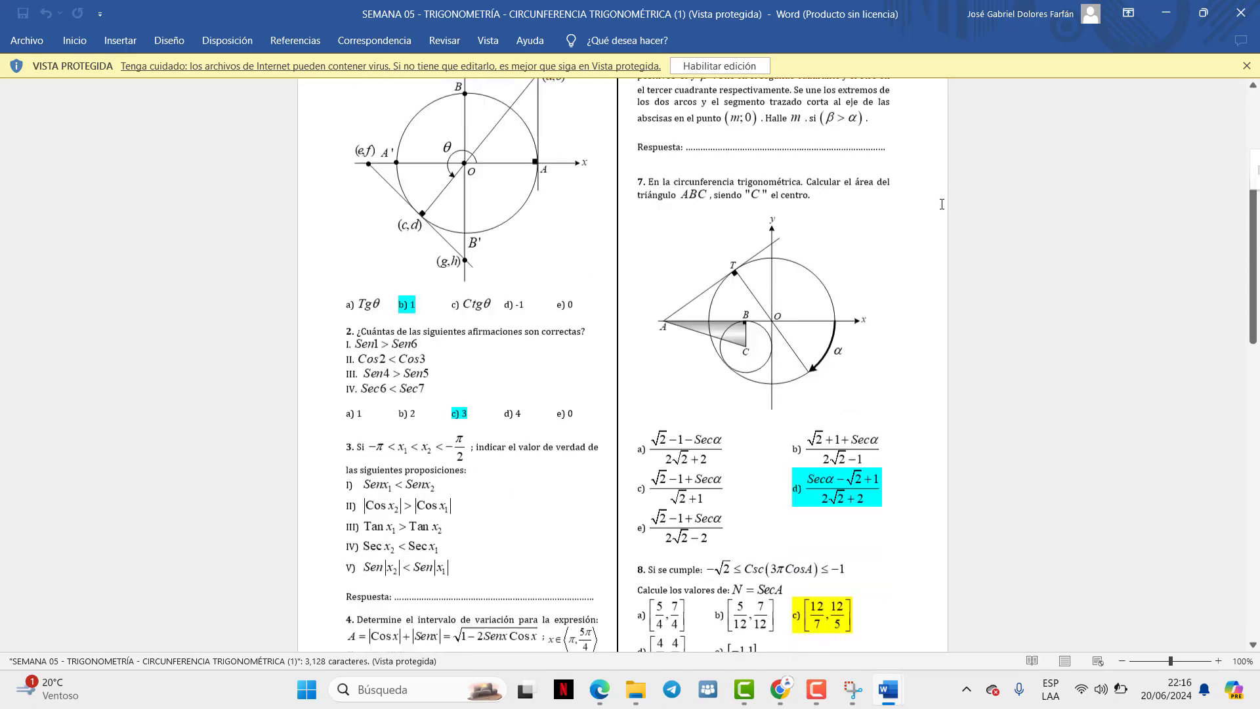
scroll(941, 204, "up", 2)
scroll(942, 204, "down", 15)
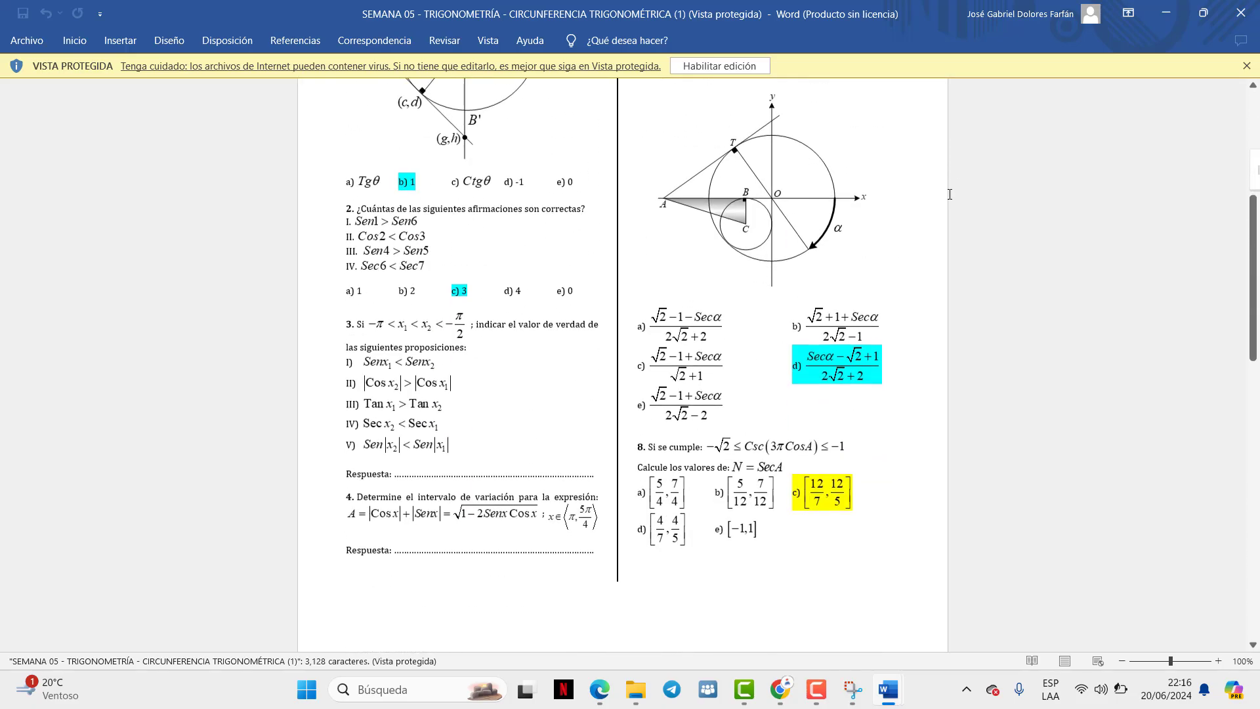
left_click(1167, 14)
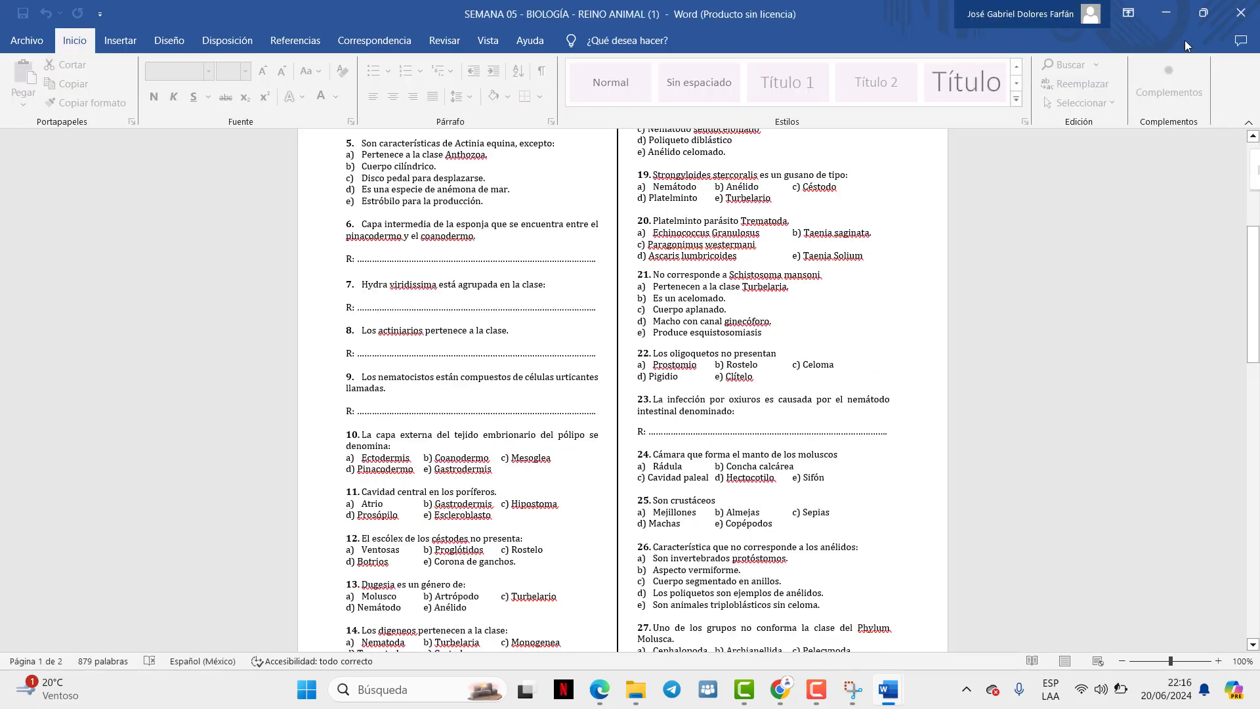
left_click(1174, 13)
Open iLovePDF in a new Chrome tab and go to its Word to PDF converter
left_click(1028, 22)
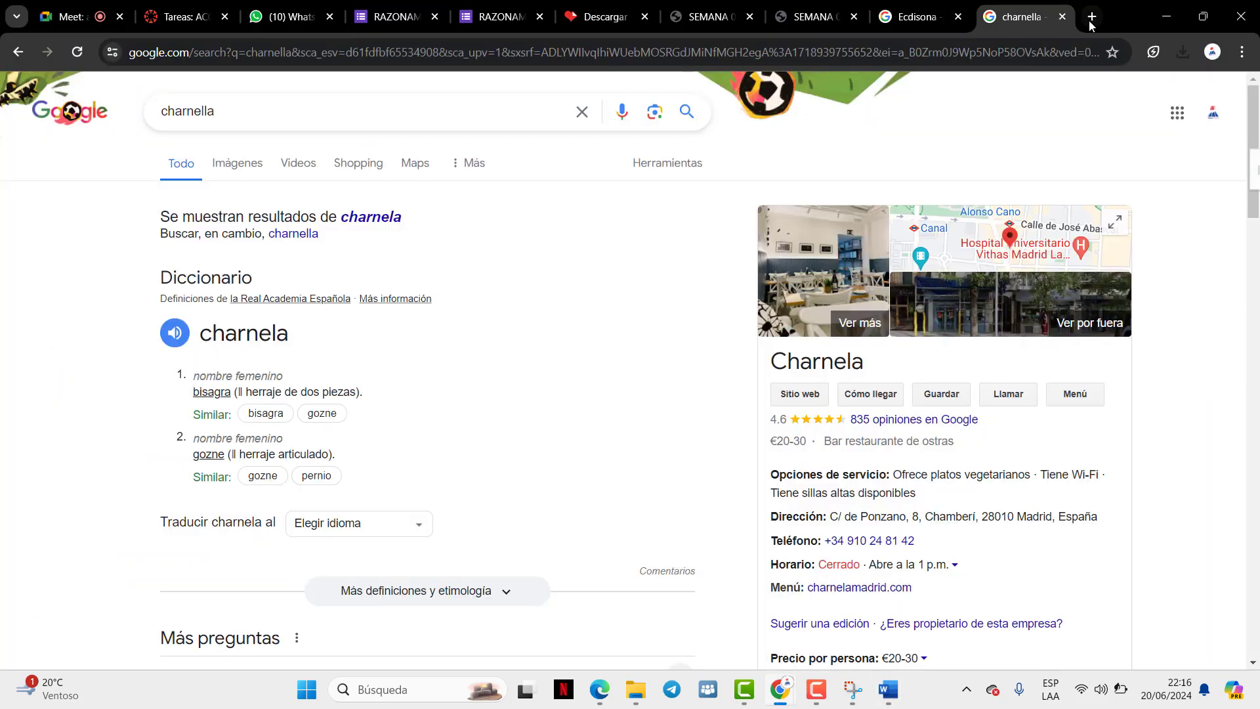
left_click(1091, 17)
left_click(360, 84)
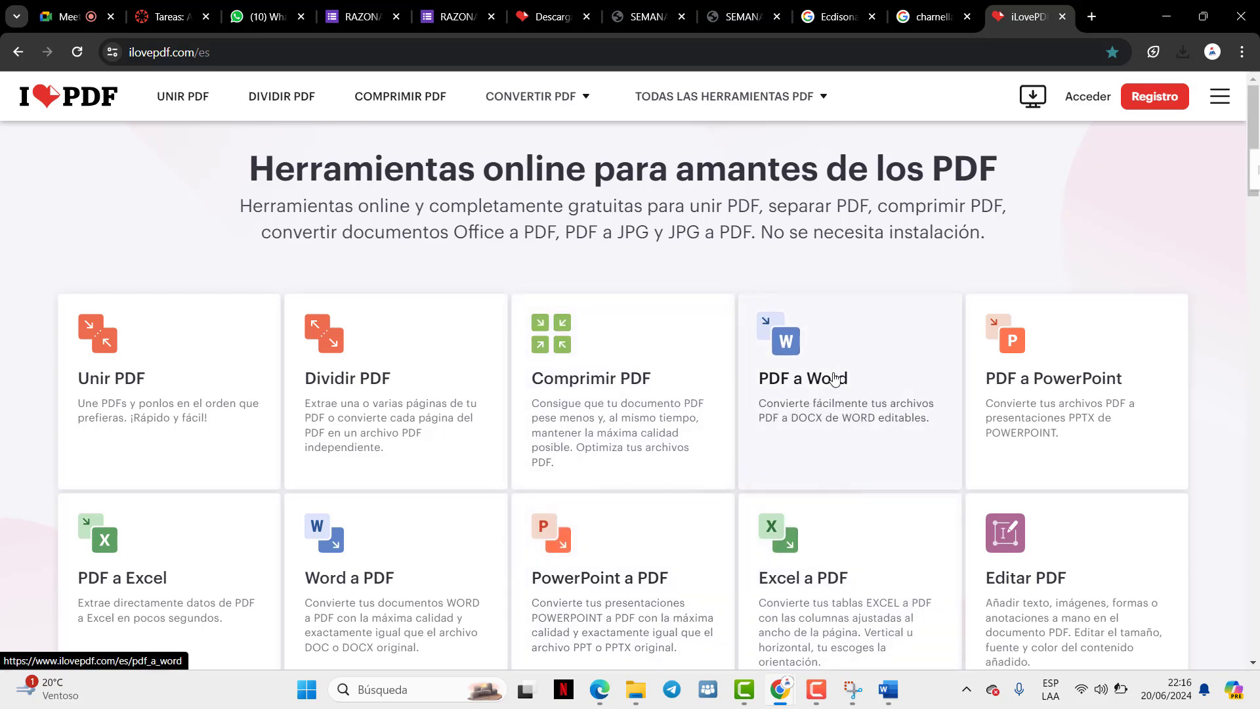
left_click(448, 562)
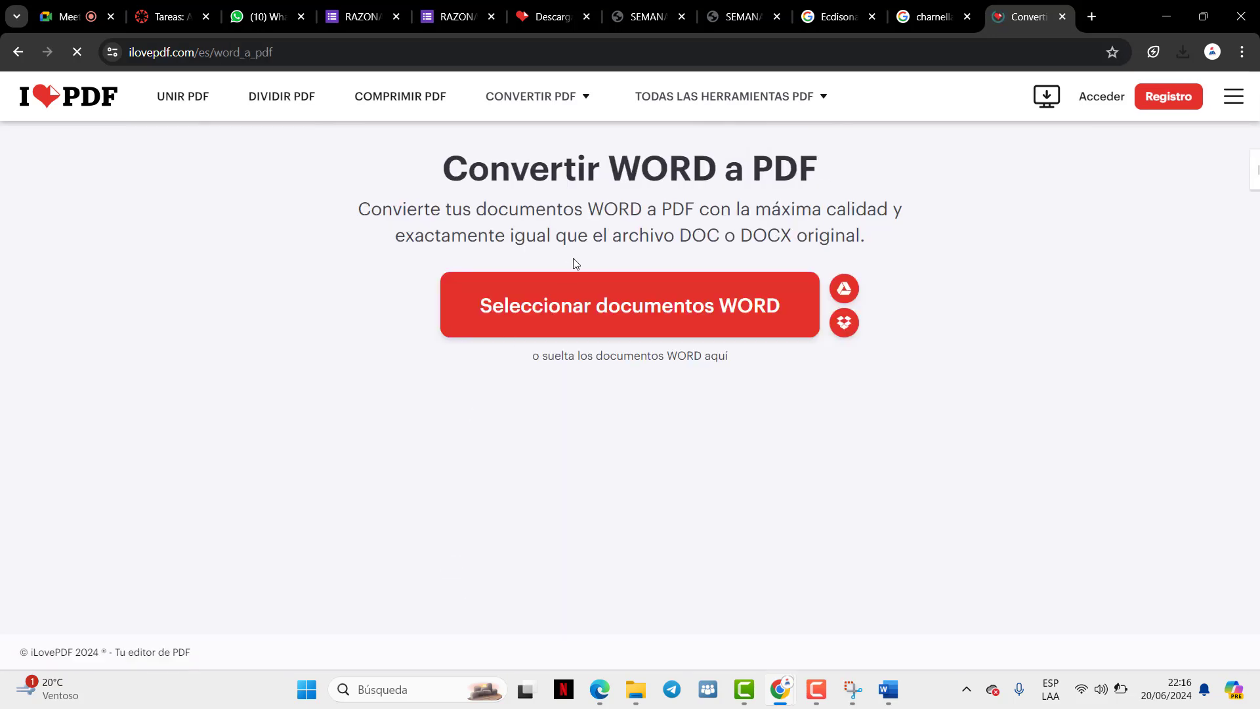
Load the SEMANA 05 - TRIGONOMETRÍA Word document from the Descargas folder into the converter
left_click(578, 294)
scroll(328, 255, "down", 2)
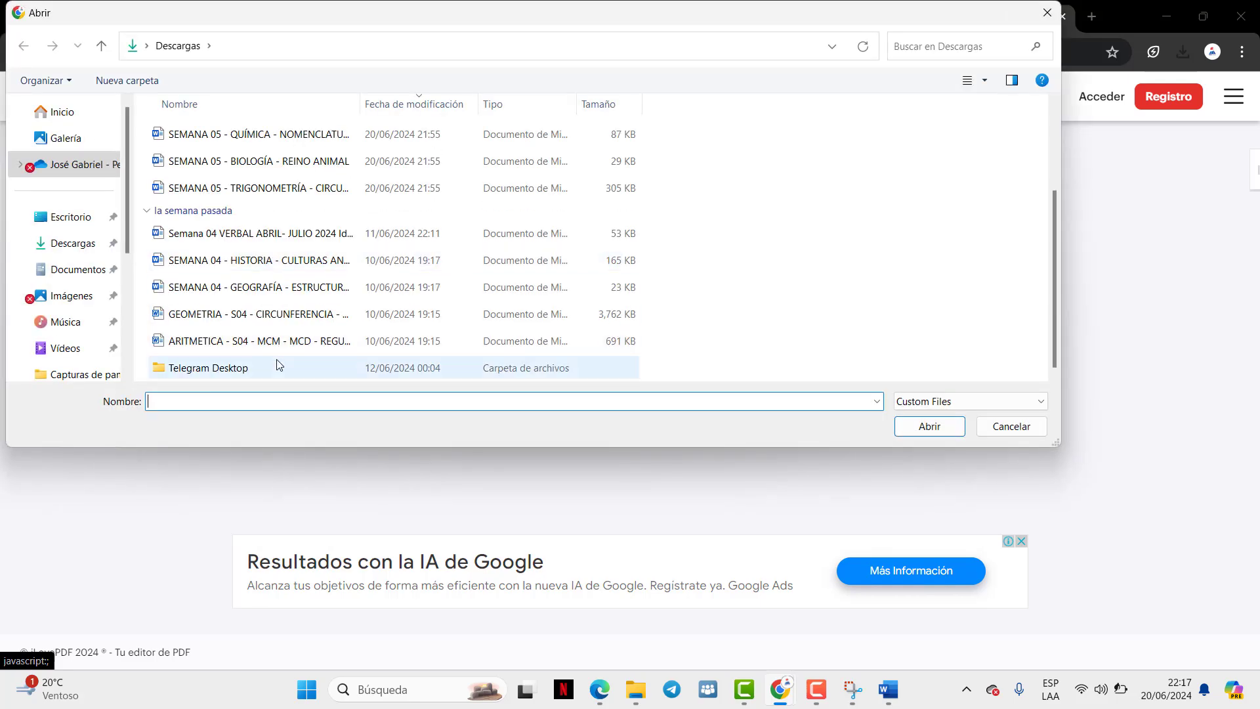
scroll(234, 187, "up", 1)
scroll(269, 197, "down", 1)
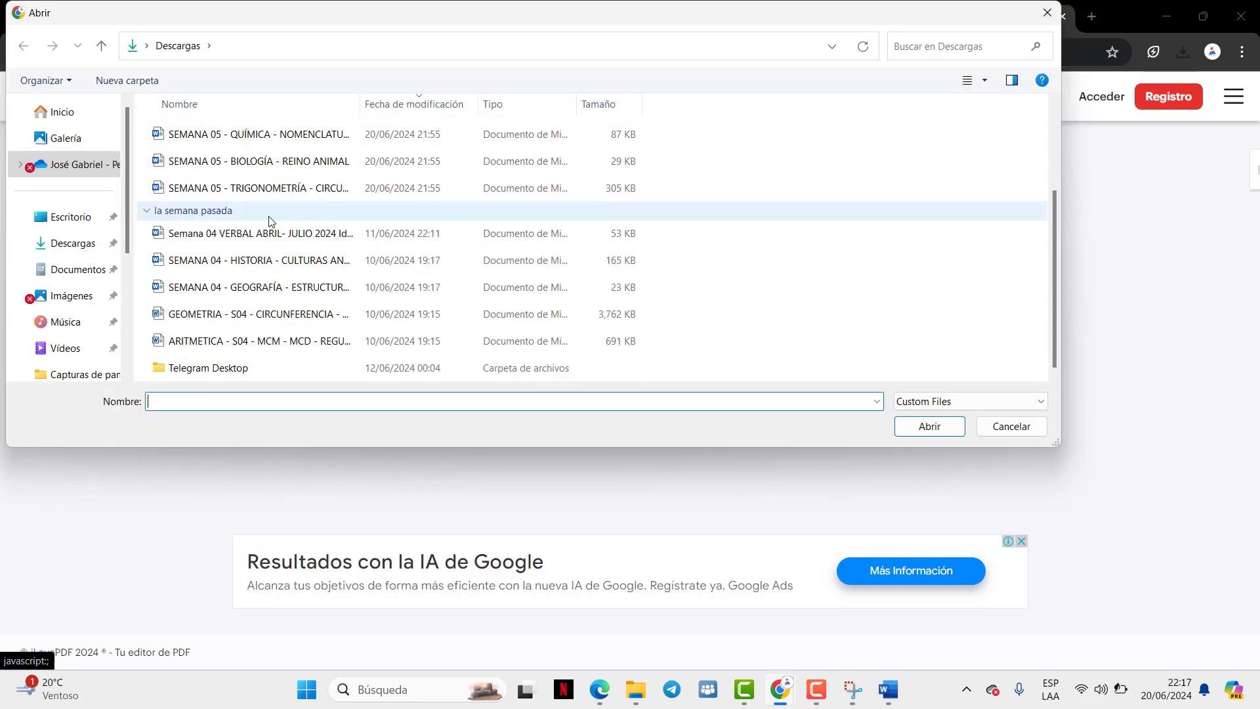
left_click(306, 190)
double_click(306, 190)
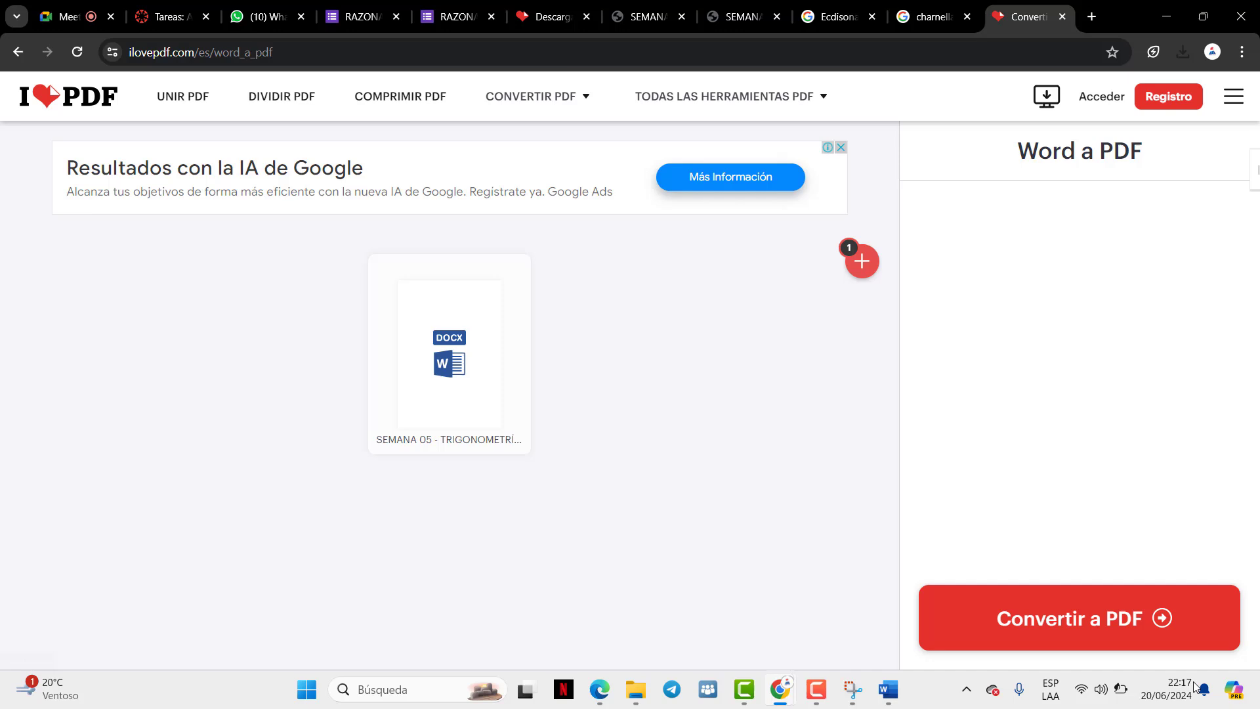
Convert the loaded trigonometry Word document to PDF and download the result
left_click(1046, 613)
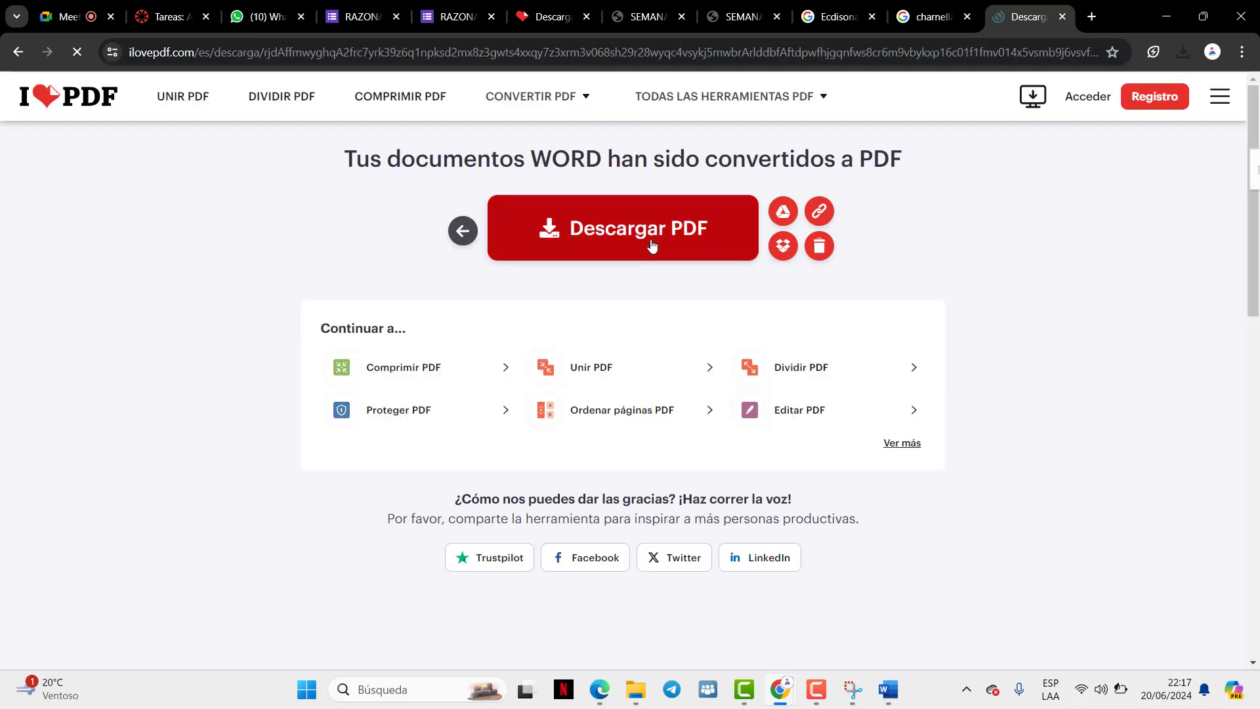
left_click(641, 253)
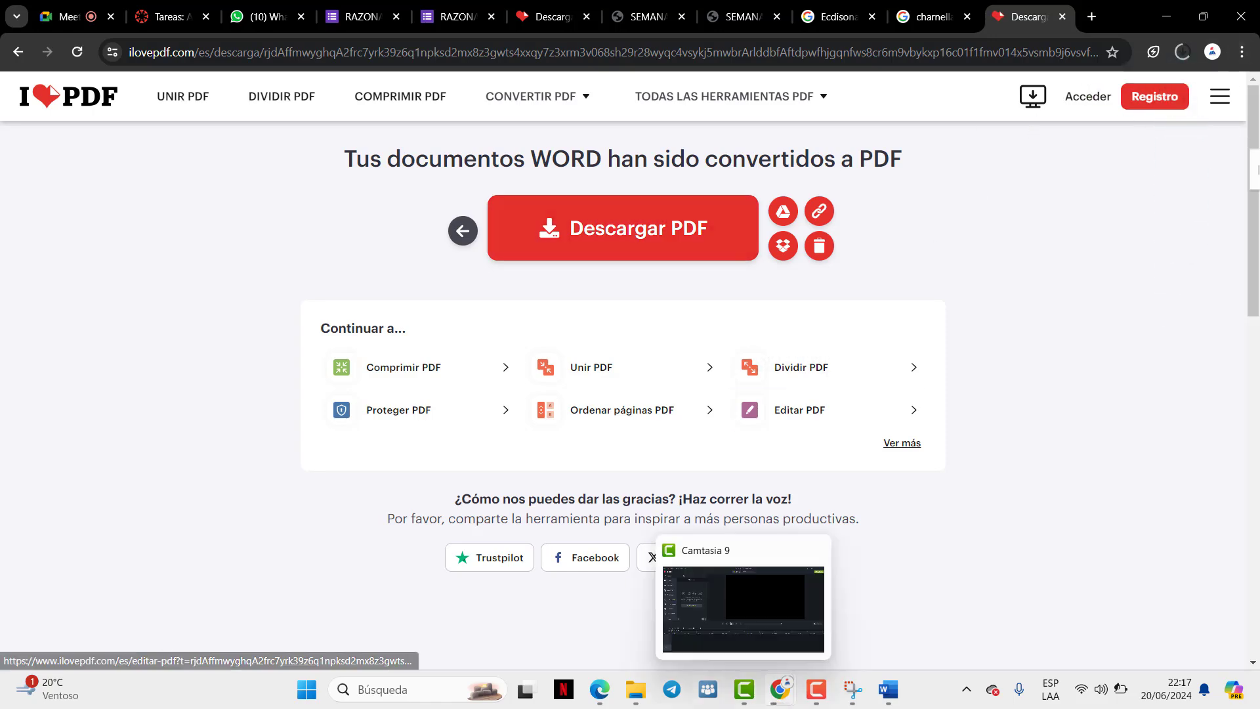
Open the new SEMANA 05 - TRIGONOMETRÍA - CIRCUNFERENCIA TRIGONOMÉTRICA PDF from the Descargas folder in Microsoft Edge and enlarge its page view
mouse_move(635, 689)
left_click(624, 653)
left_click(260, 412)
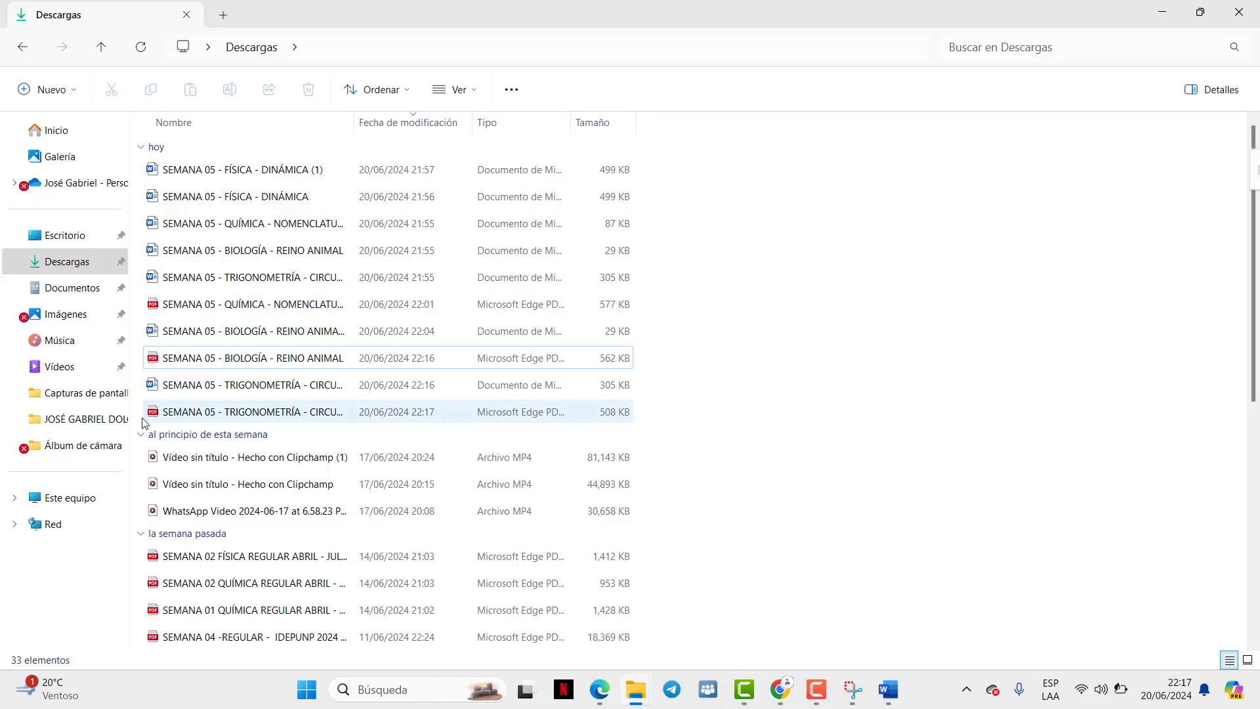
double_click(259, 412)
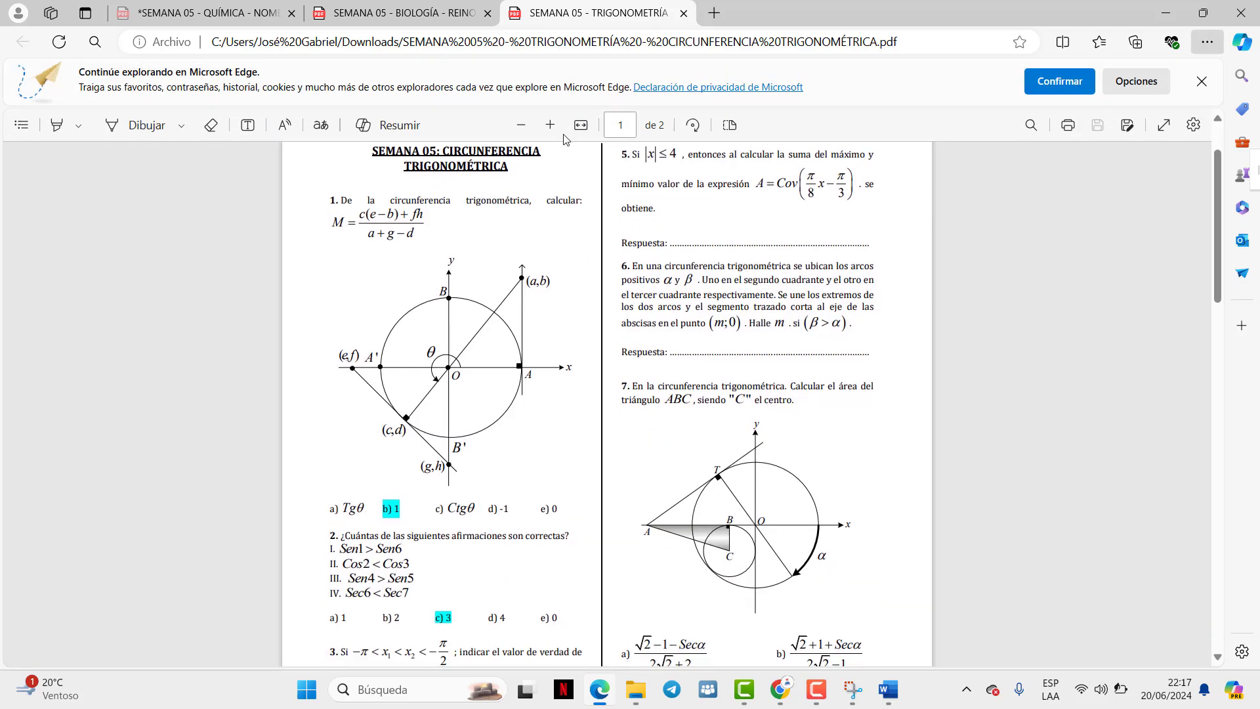
left_click(550, 125)
left_click(549, 124)
scroll(555, 345, "down", 2)
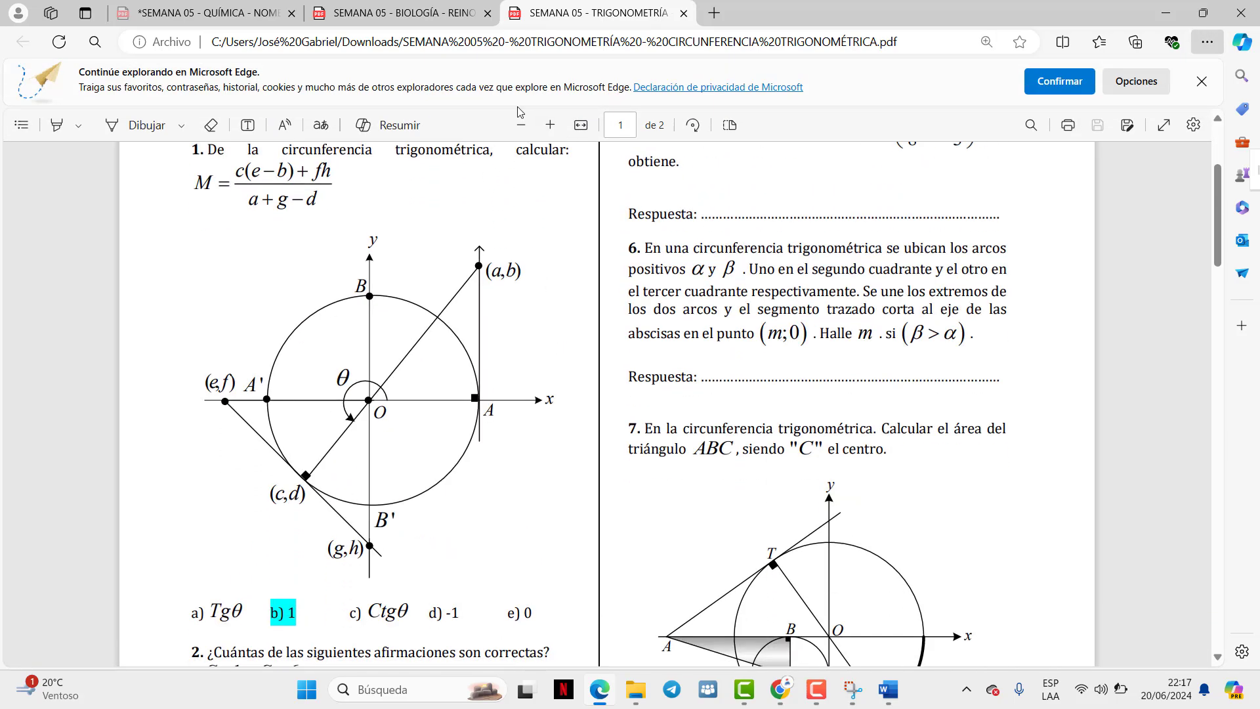
left_click(521, 125)
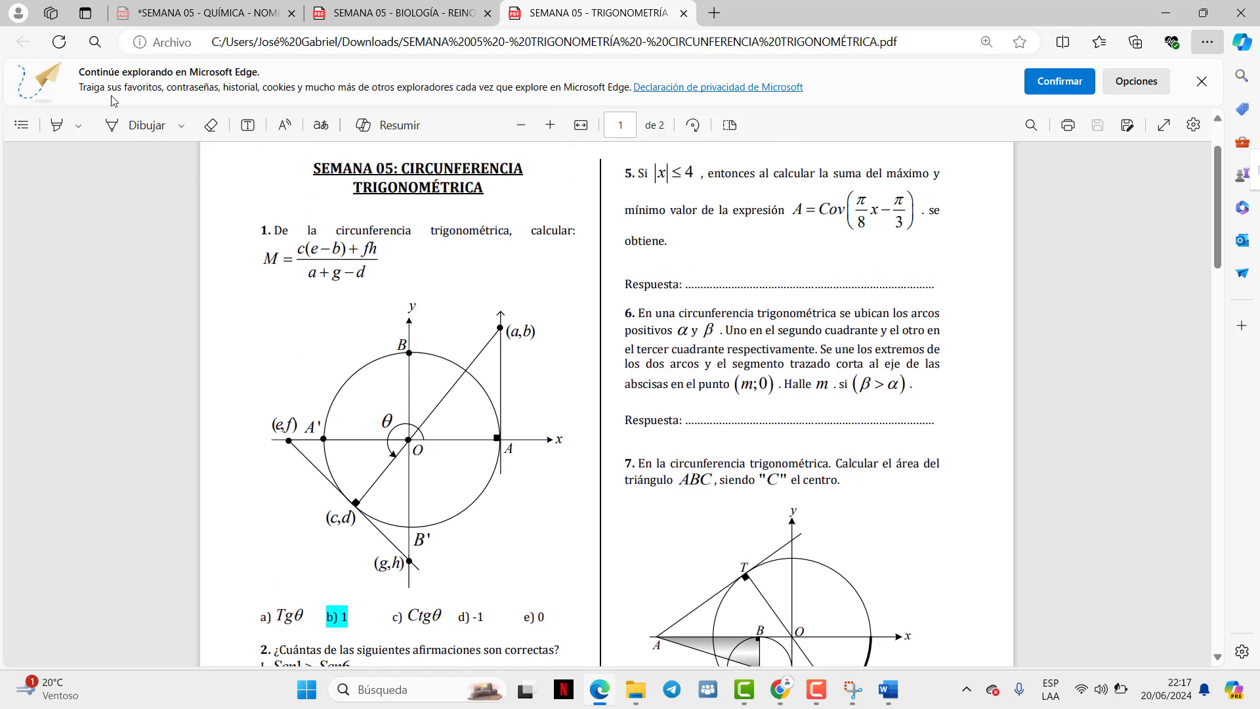